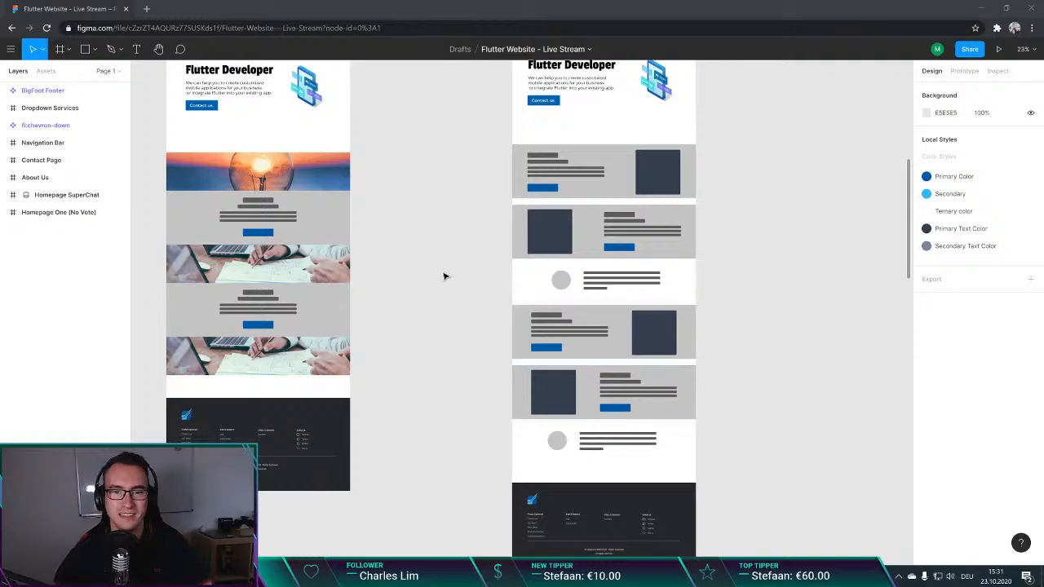
key(ctrl+t)
text(medium)
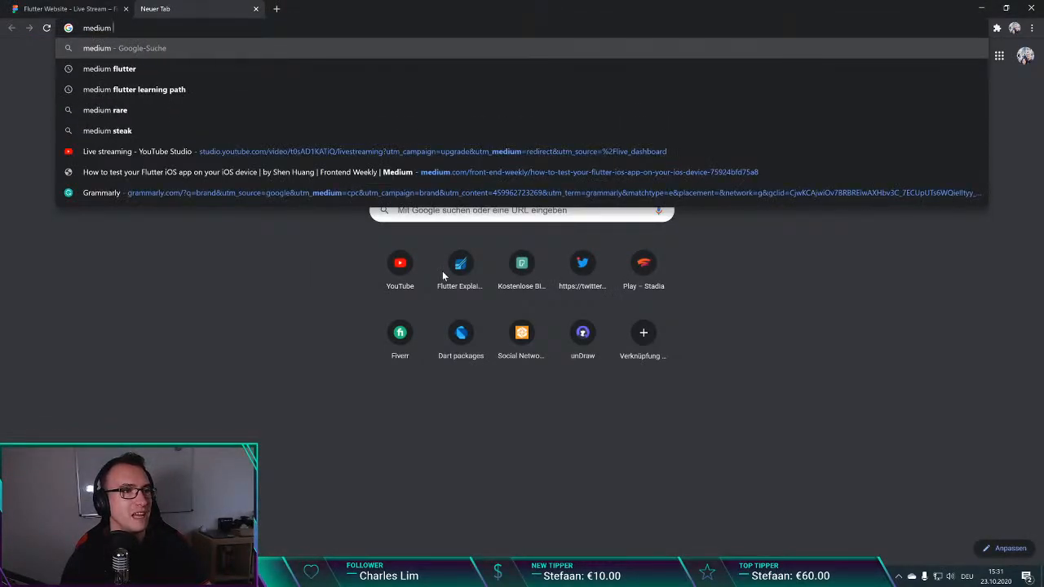
key(ctrl+shift+Tab)
Step: Search the web for "medium.com flutter" in a new browser tab
key(ctrl+t)
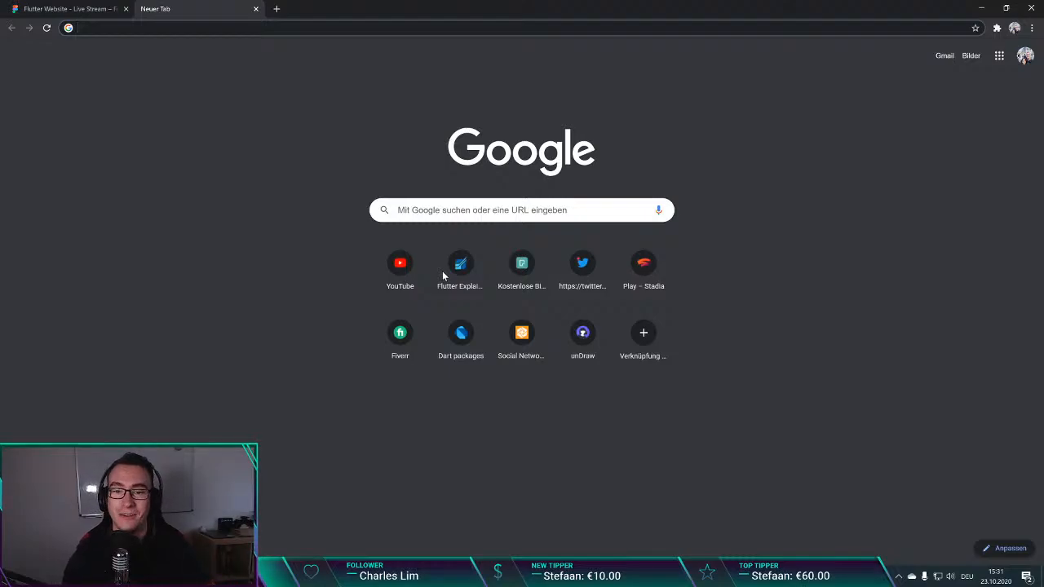
text(mediu)
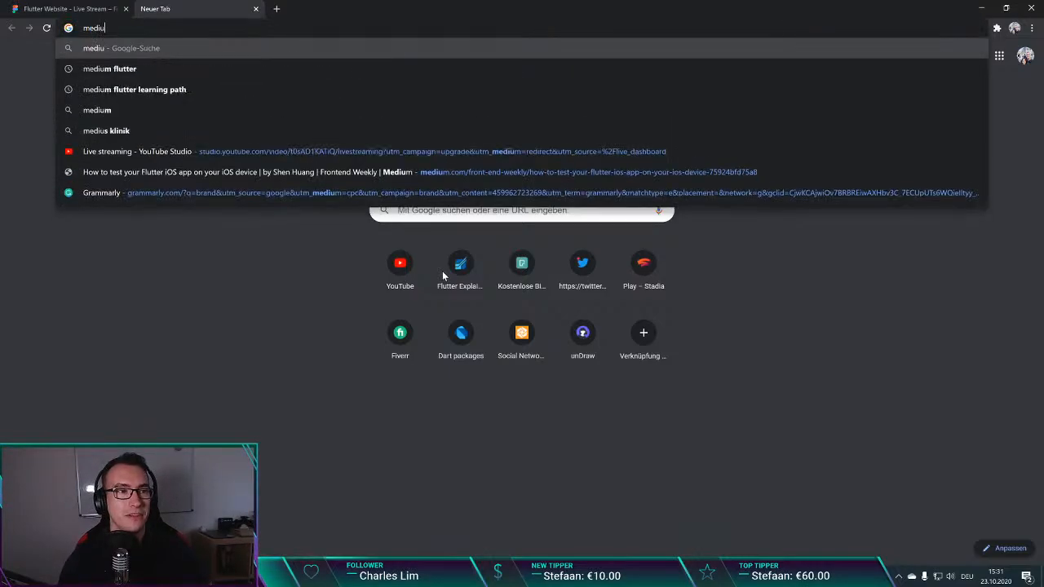
text(m.com flutter)
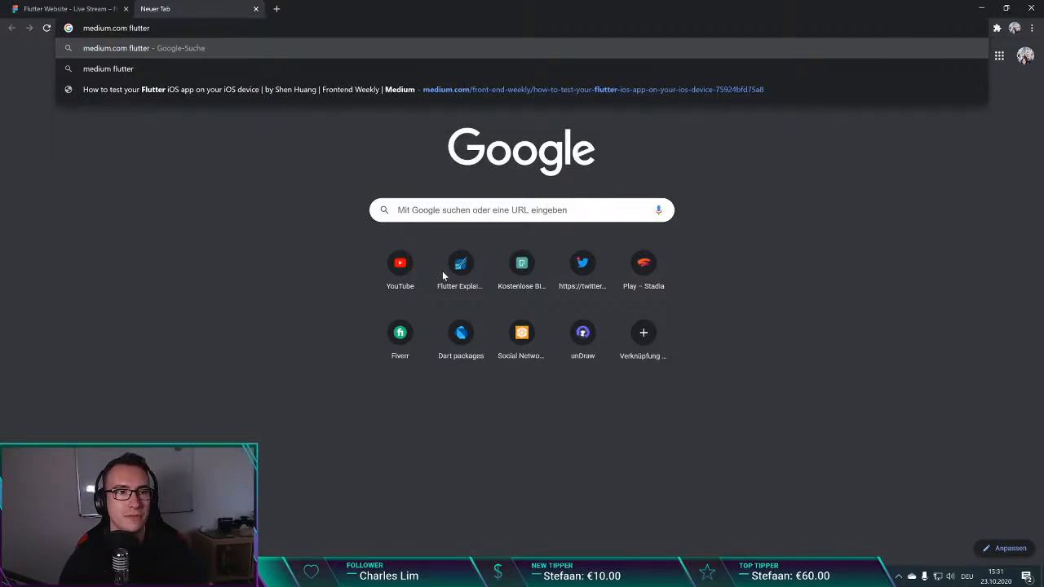
key(Return)
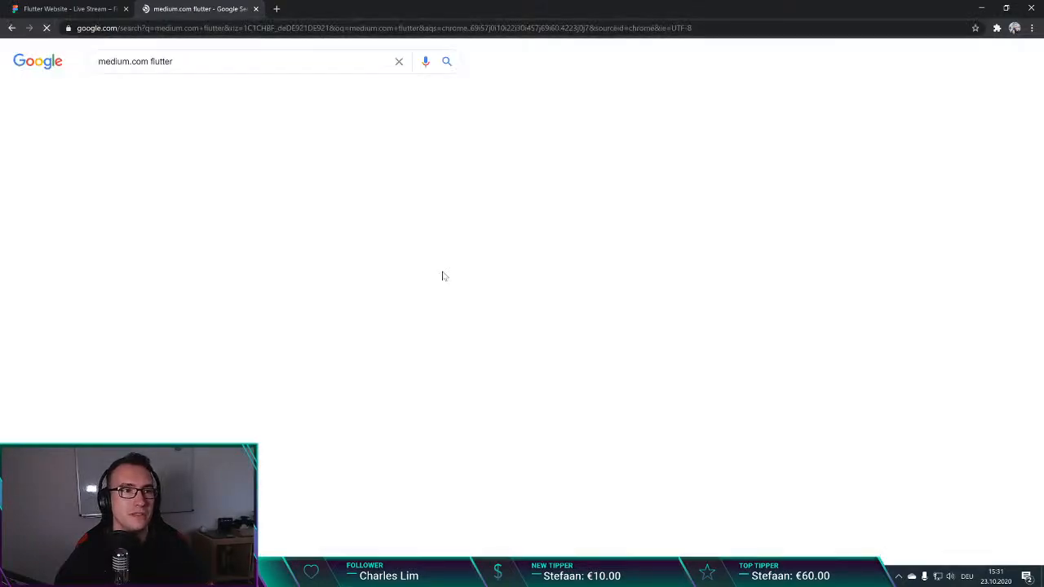
Step: Refine the web search to "medium.com flutter q3" and open the Q3 2019 Flutter user survey article
click(204, 62)
text(q3)
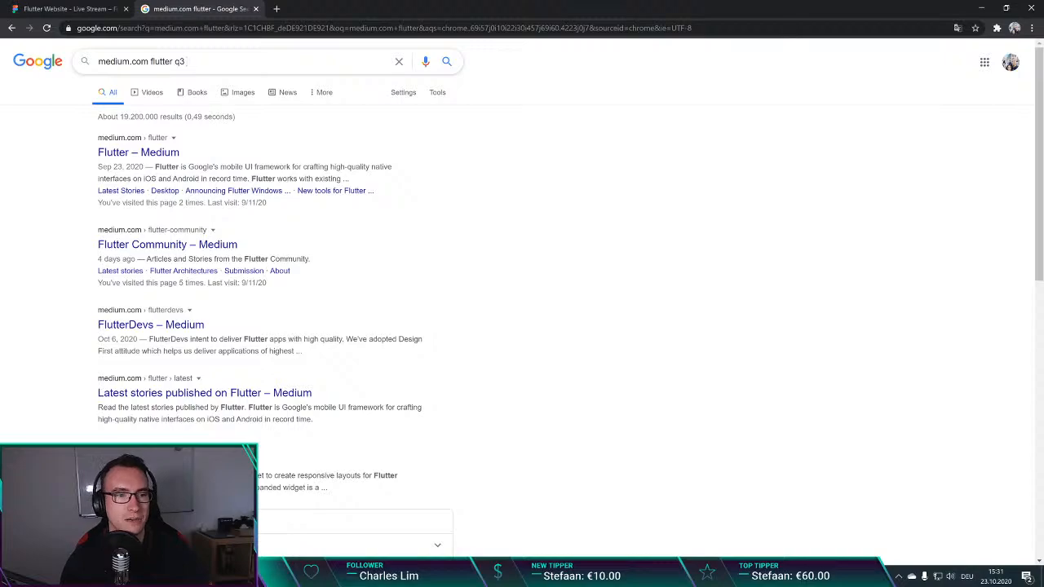
key(Return)
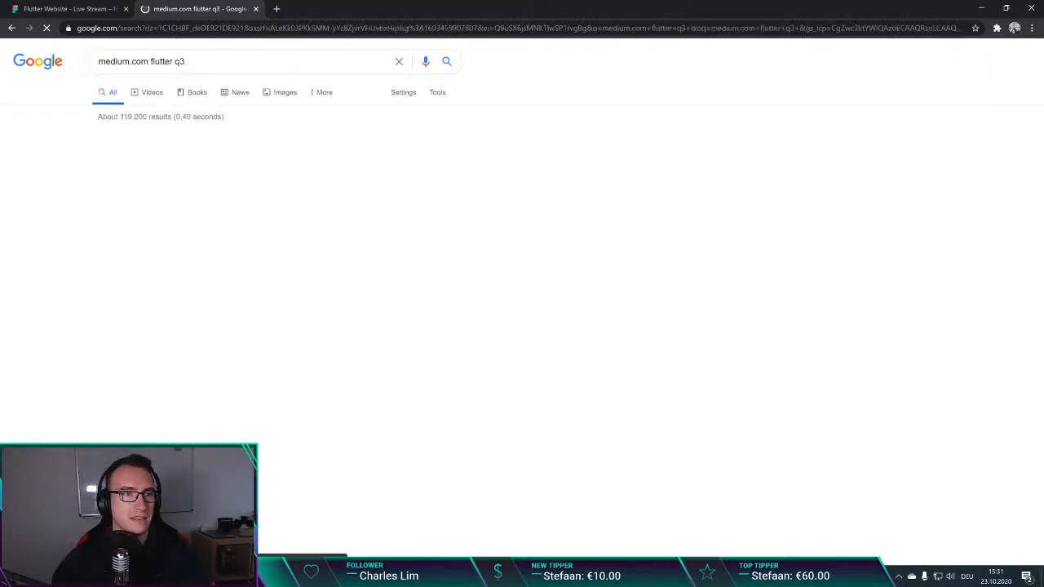
click(250, 155)
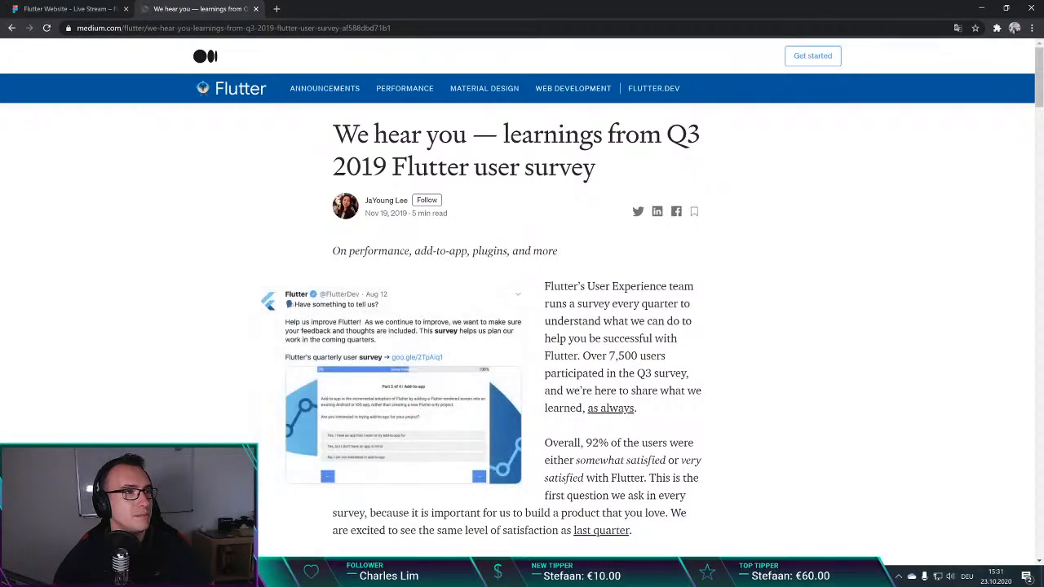
Step: Select the article's full web address and check the quarter and year in its title
click(313, 28)
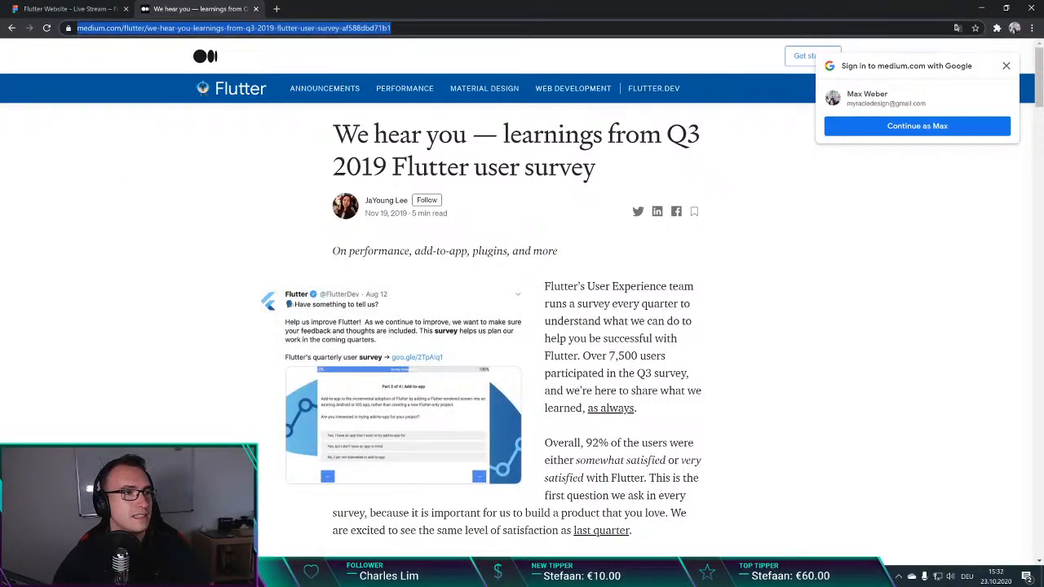
key(alt+Tab)
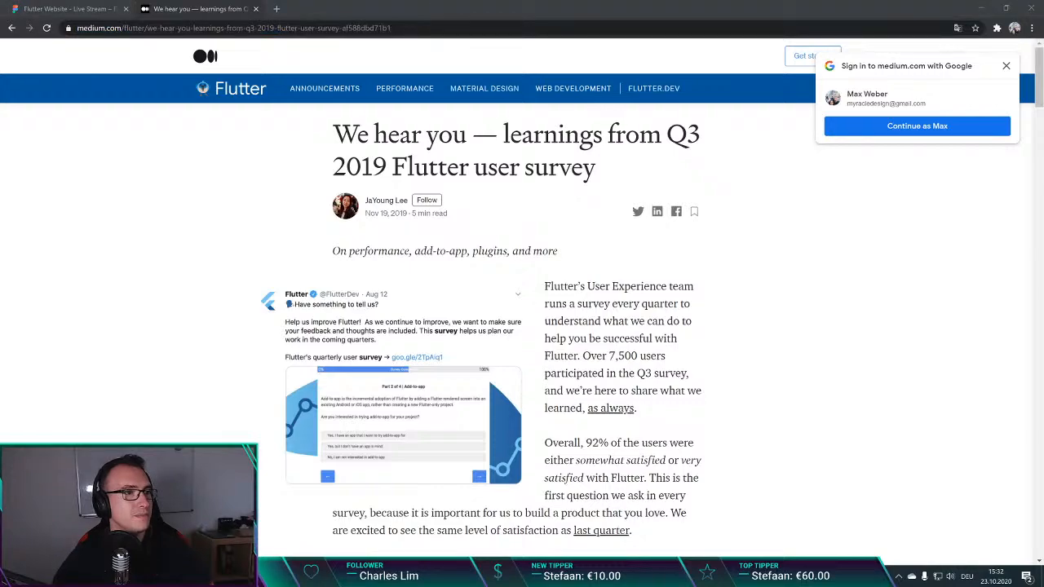
click(188, 217)
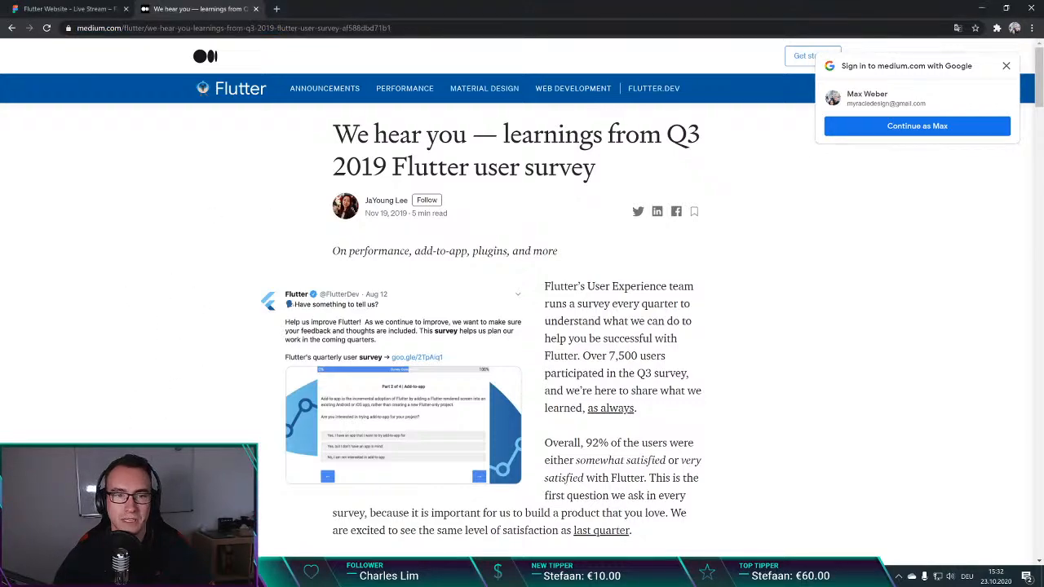
drag(691, 136, 711, 151)
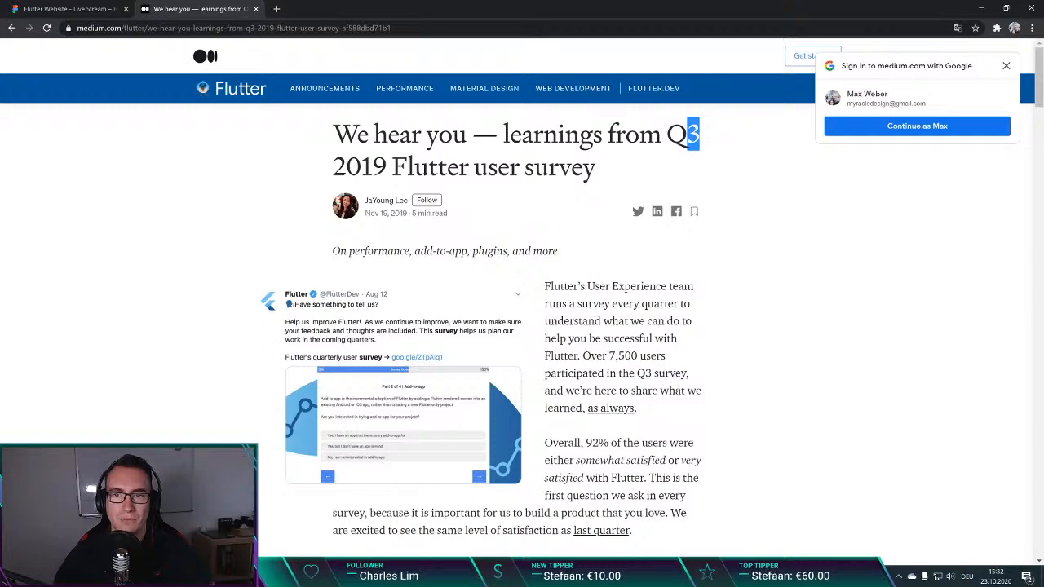
double_click(358, 167)
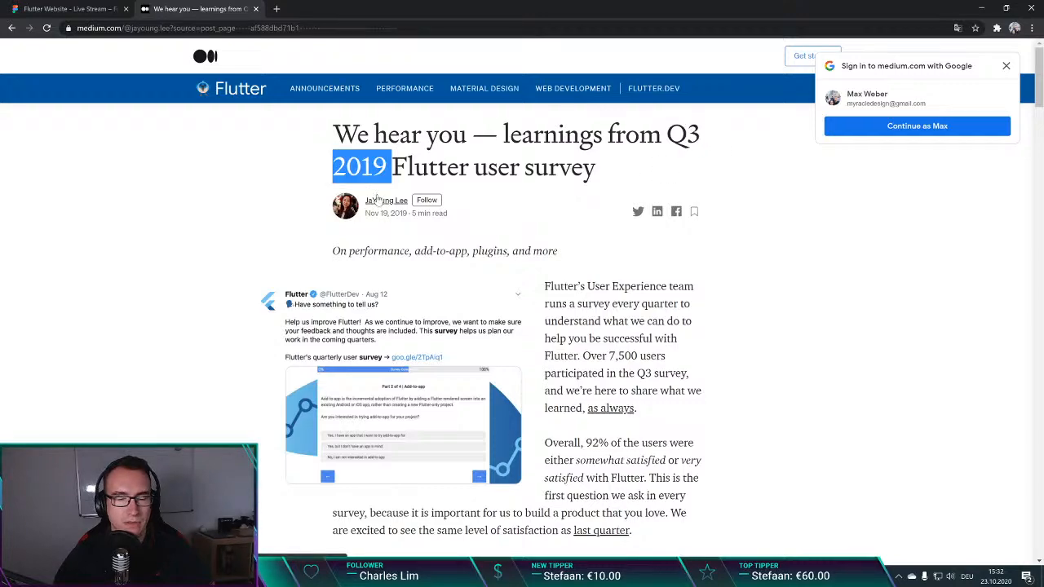
Step: Go to the author's profile and open the Flutter user survey results article from Q3 2020
click(376, 200)
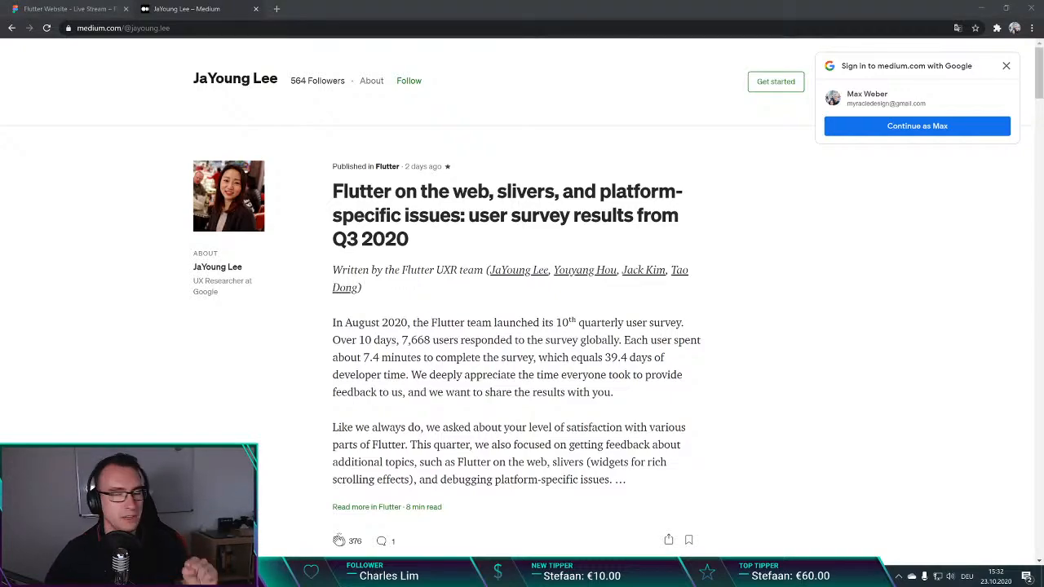
scroll(458, 415, down, 1)
scroll(391, 285, up, 1)
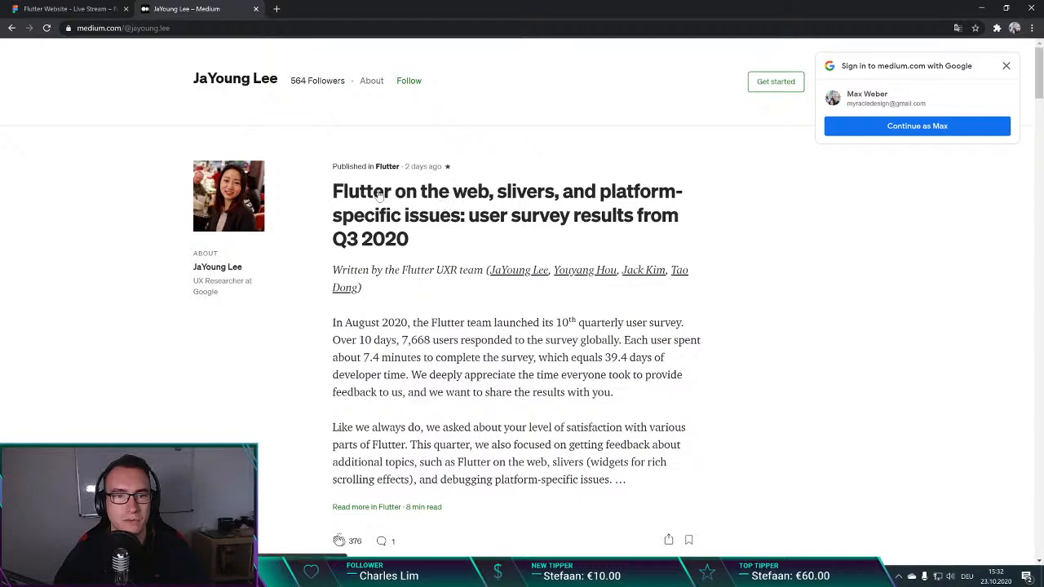
click(440, 200)
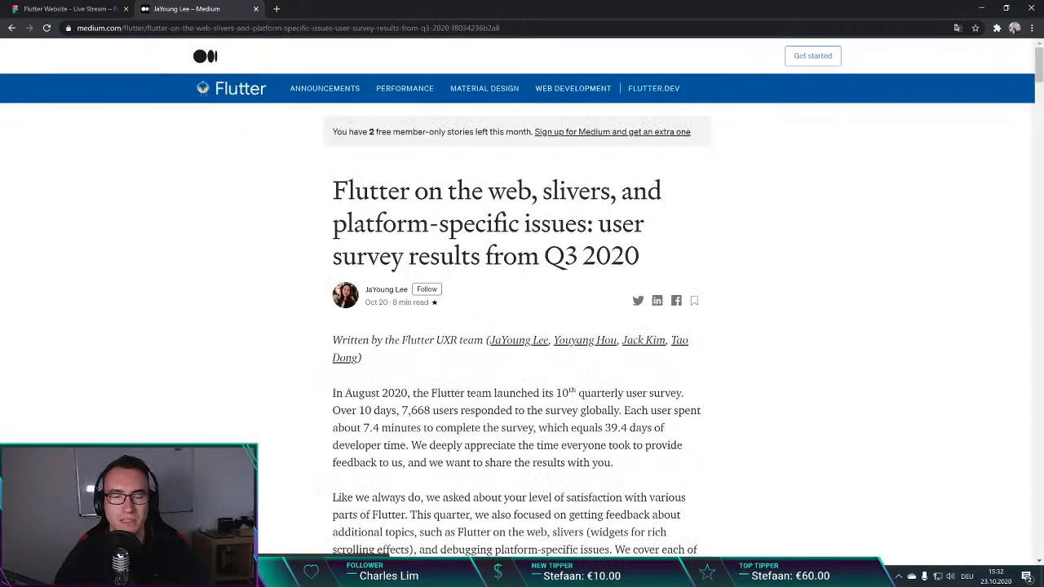
Step: Select the full web address of the Q3 2020 survey article and switch briefly to another window
click(256, 24)
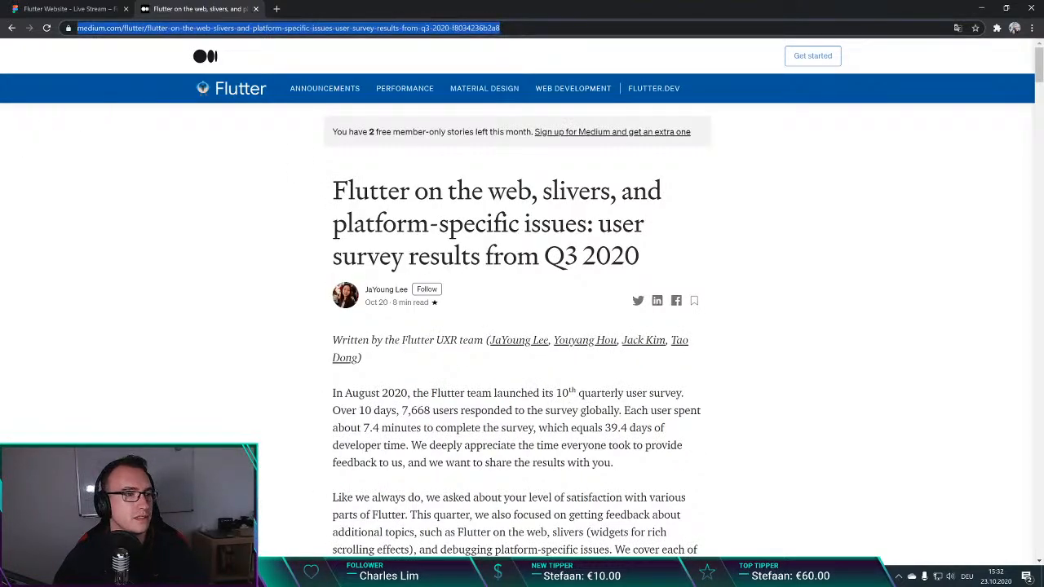
key(alt+Tab)
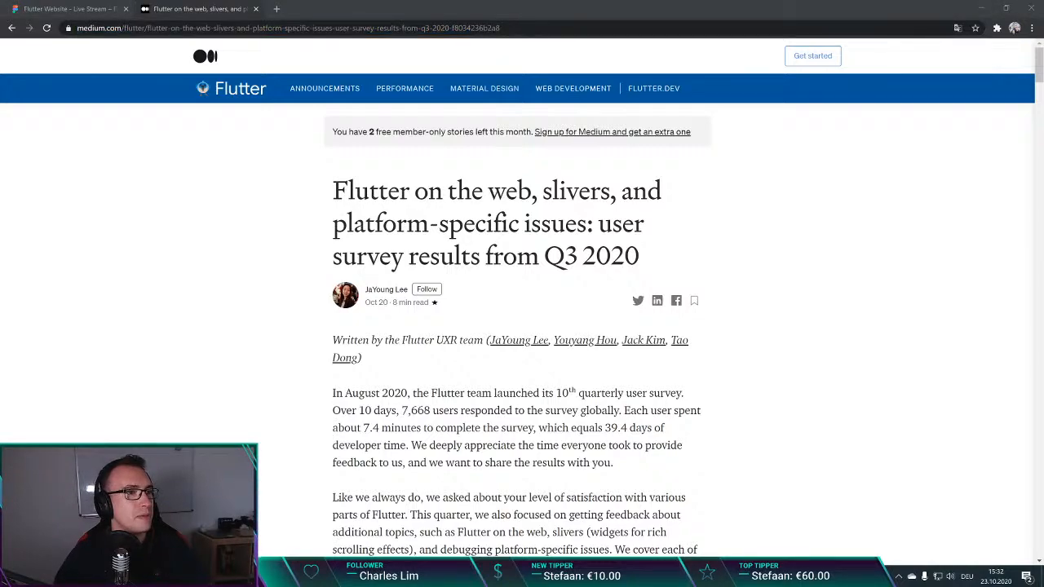
click(189, 326)
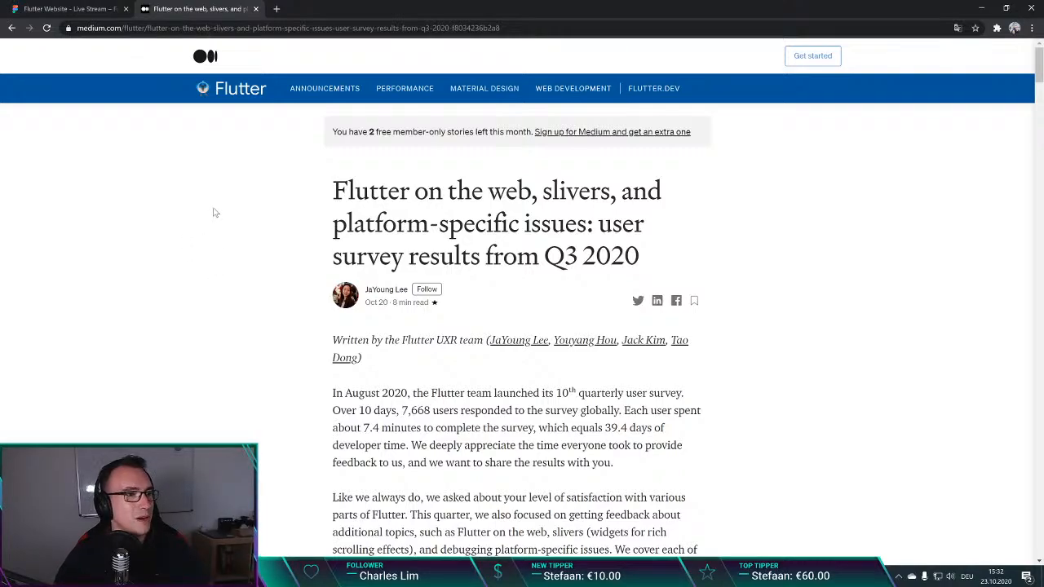
Step: Examine the title and introduction of the Q3 2020 survey article, highlighting the title's topics
scroll(226, 212, down, 3)
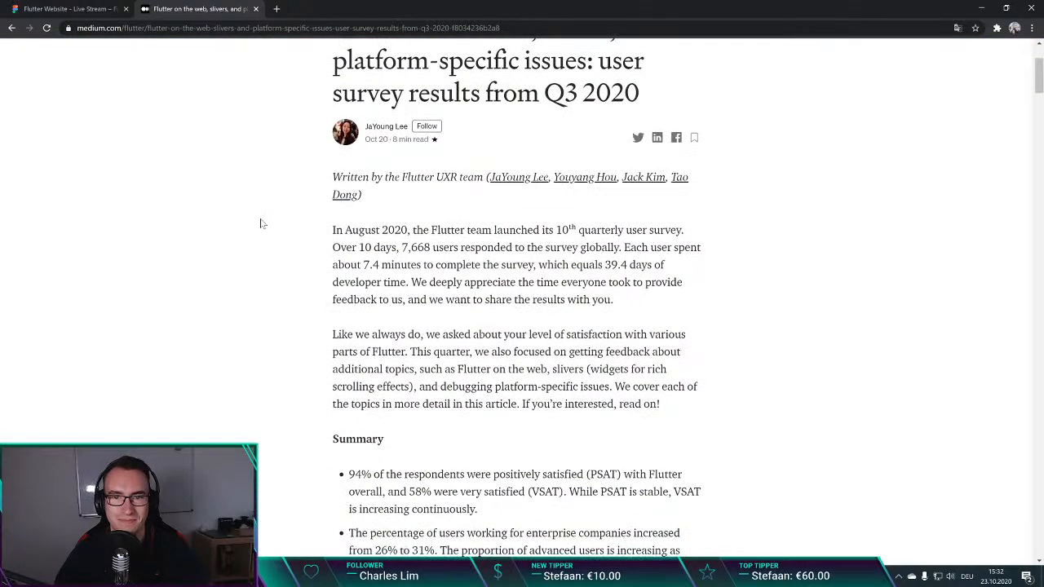
scroll(286, 210, up, 2)
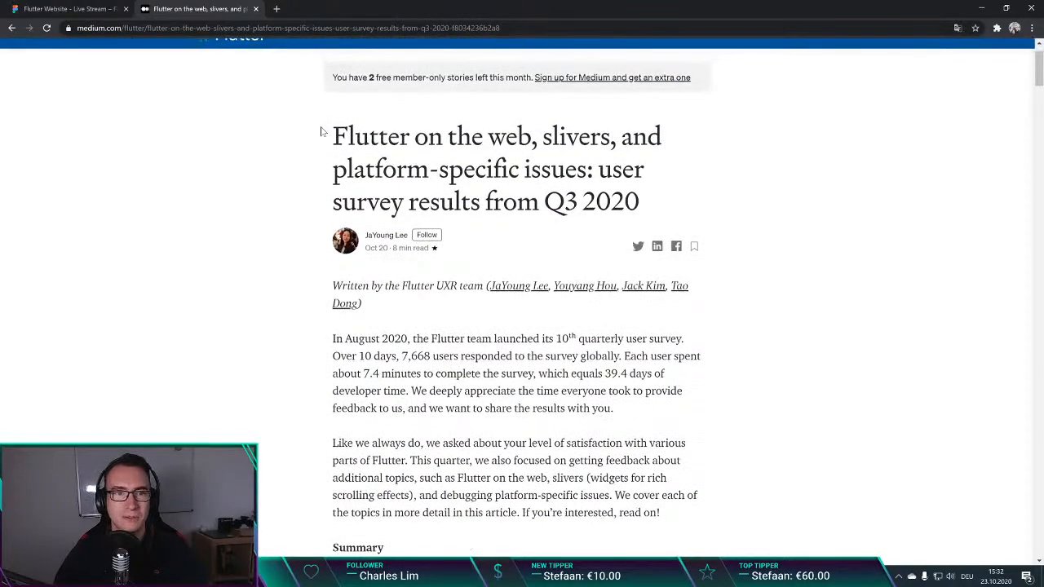
drag(322, 131, 664, 198)
click(260, 232)
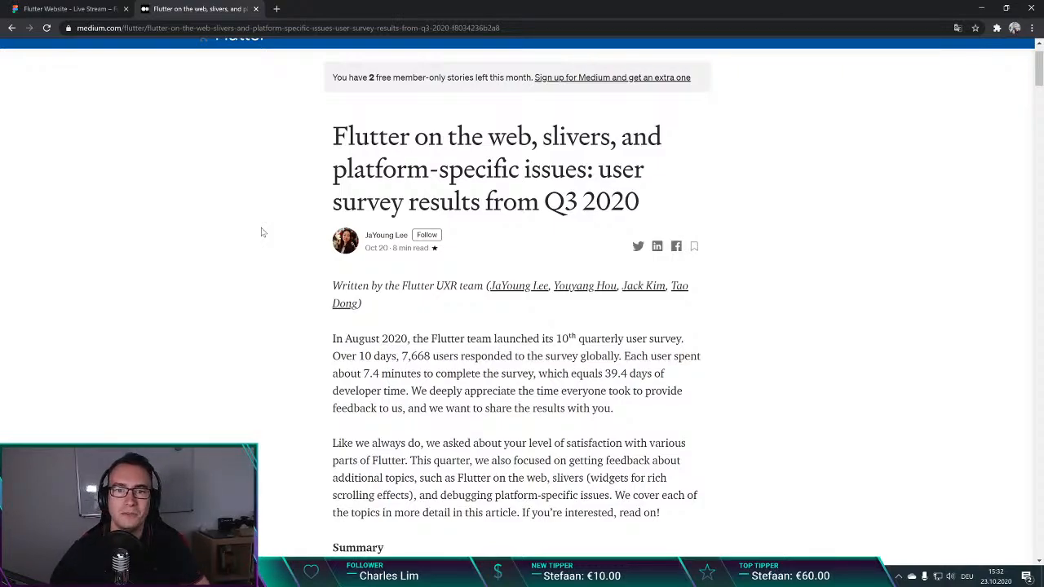
scroll(265, 201, down, 4)
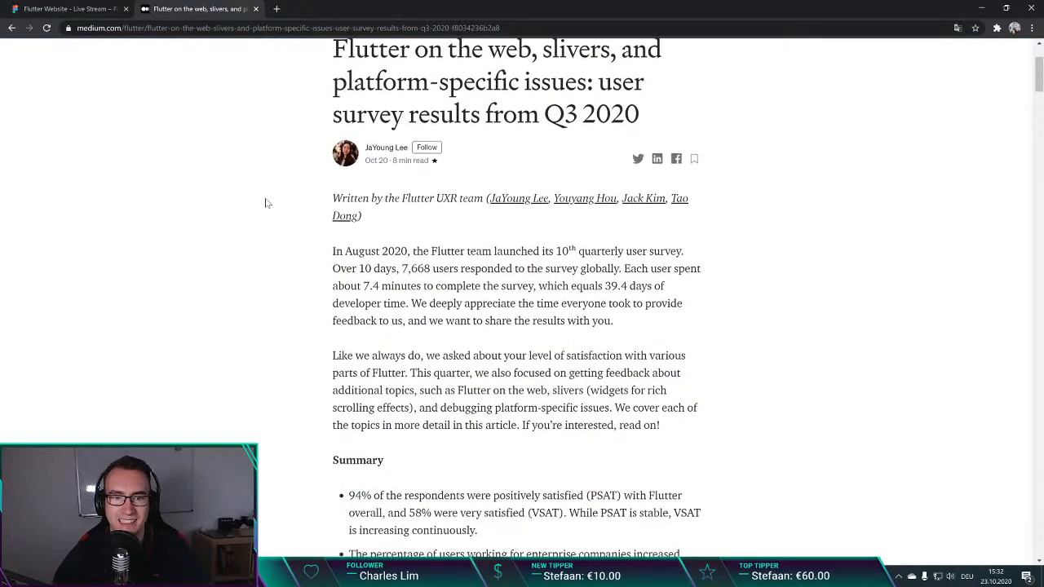
scroll(310, 250, up, 4)
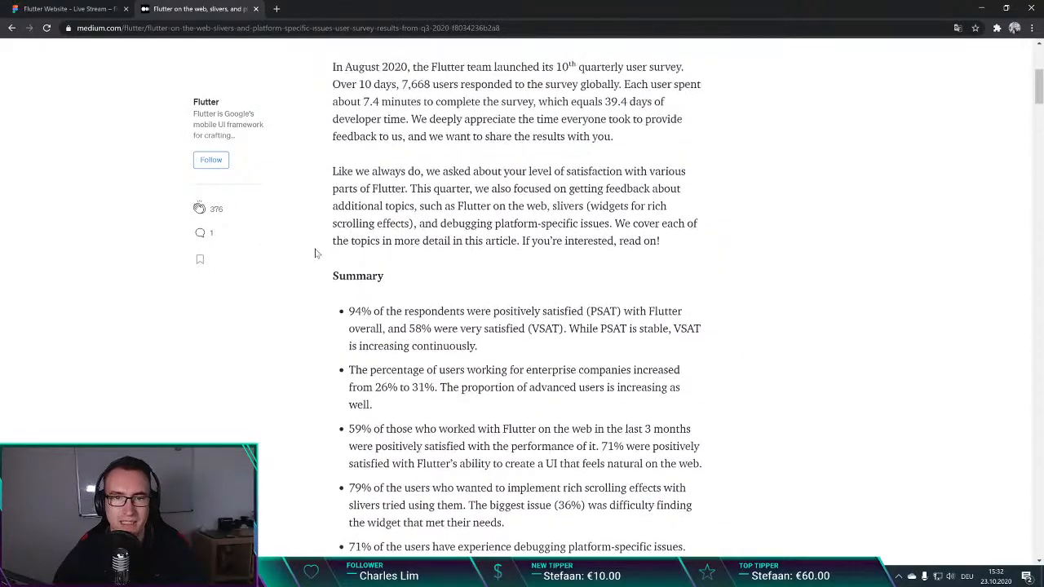
drag(505, 136, 678, 139)
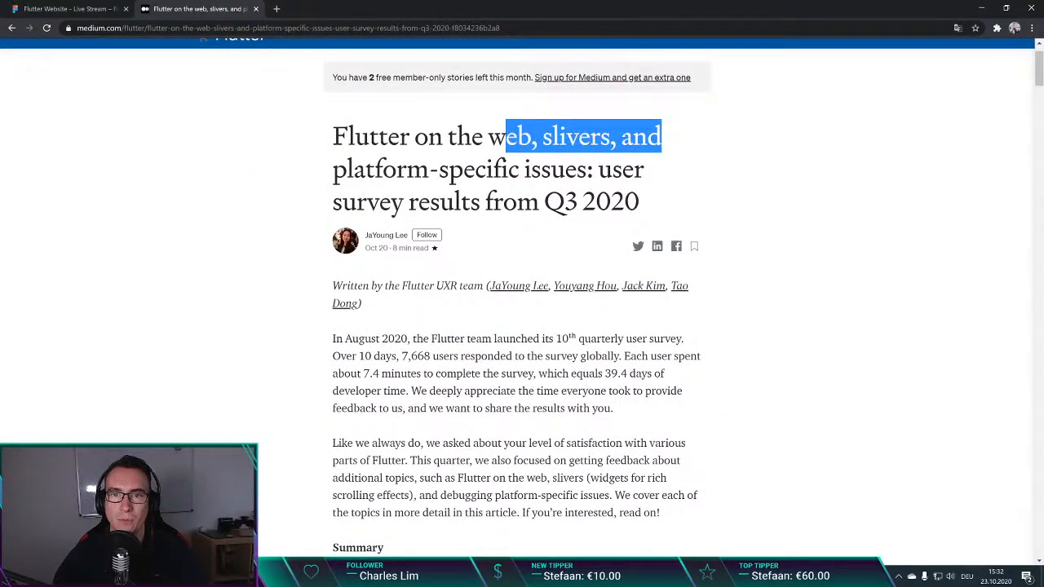
click(679, 141)
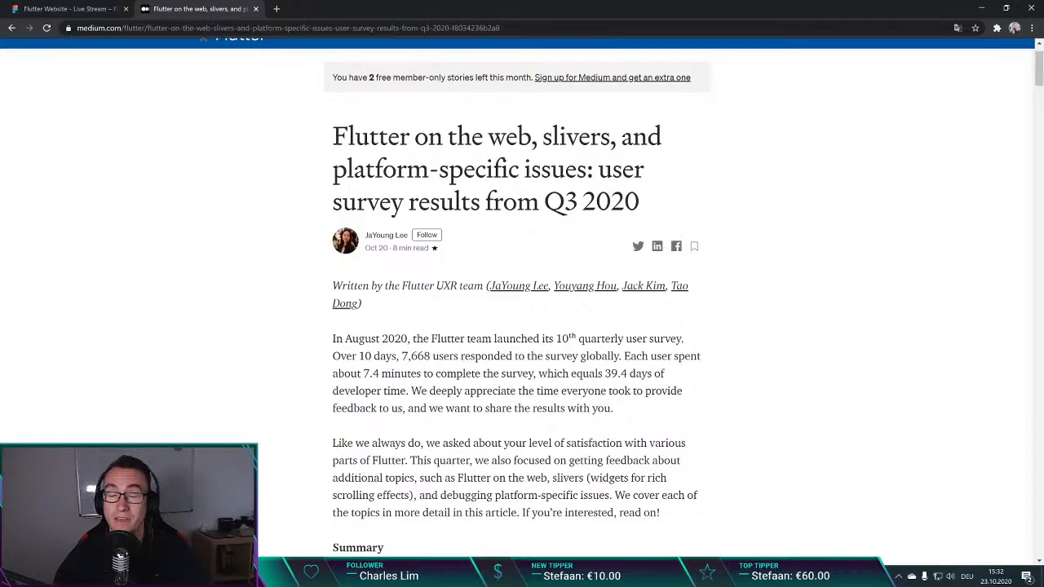
Step: Read the survey's Summary and the "Satisfaction and changes in user base" section with its satisfaction and company type charts
scroll(242, 233, down, 3)
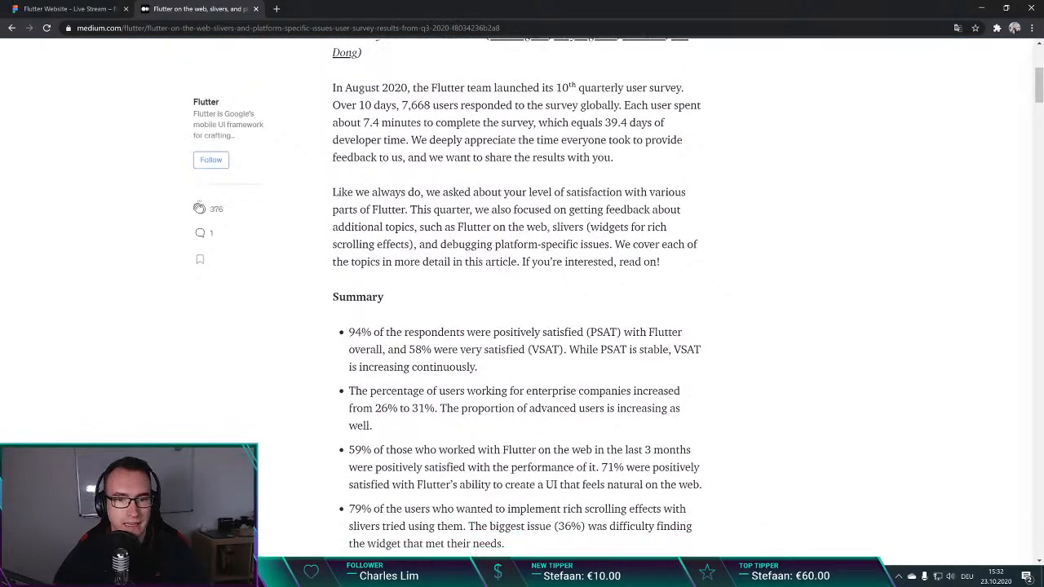
scroll(413, 205, down, 2)
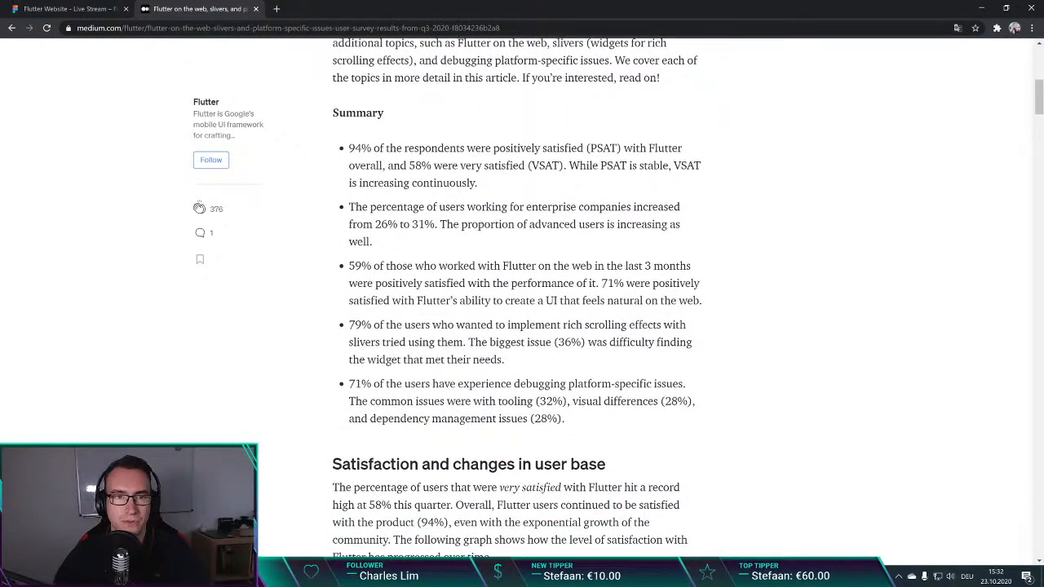
scroll(566, 196, down, 3)
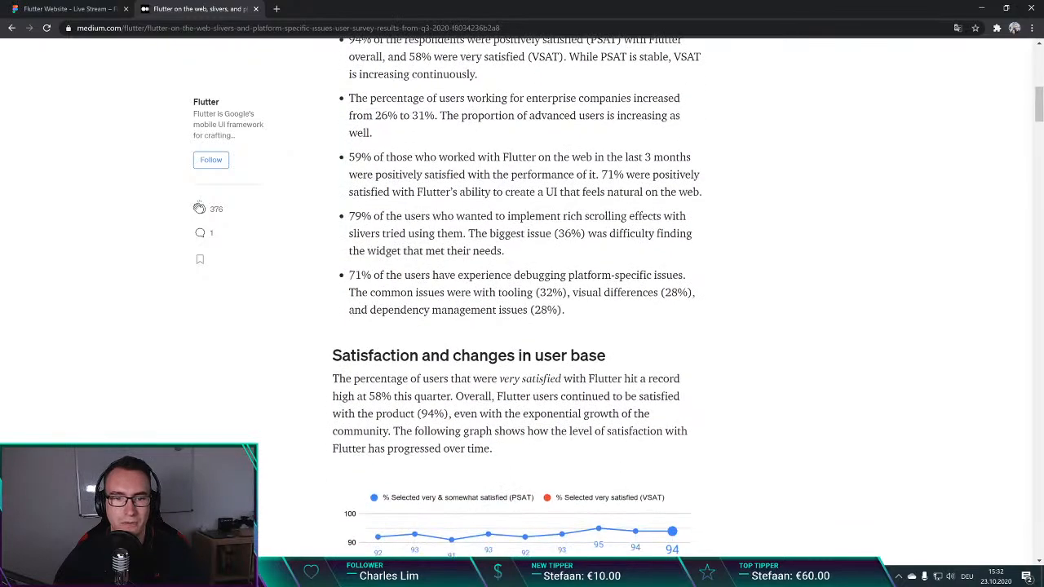
scroll(603, 146, down, 1)
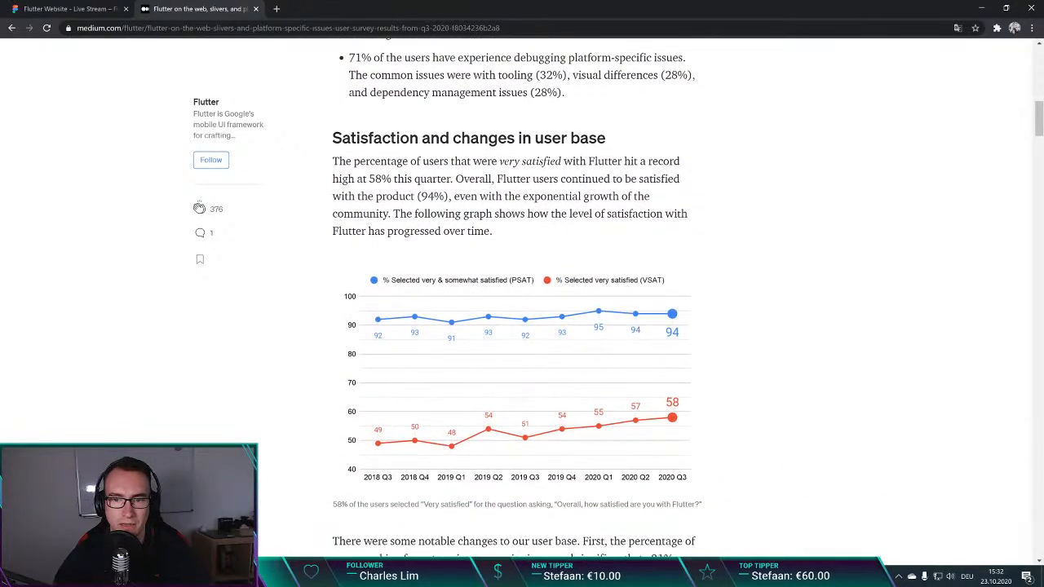
drag(333, 139, 603, 147)
click(602, 147)
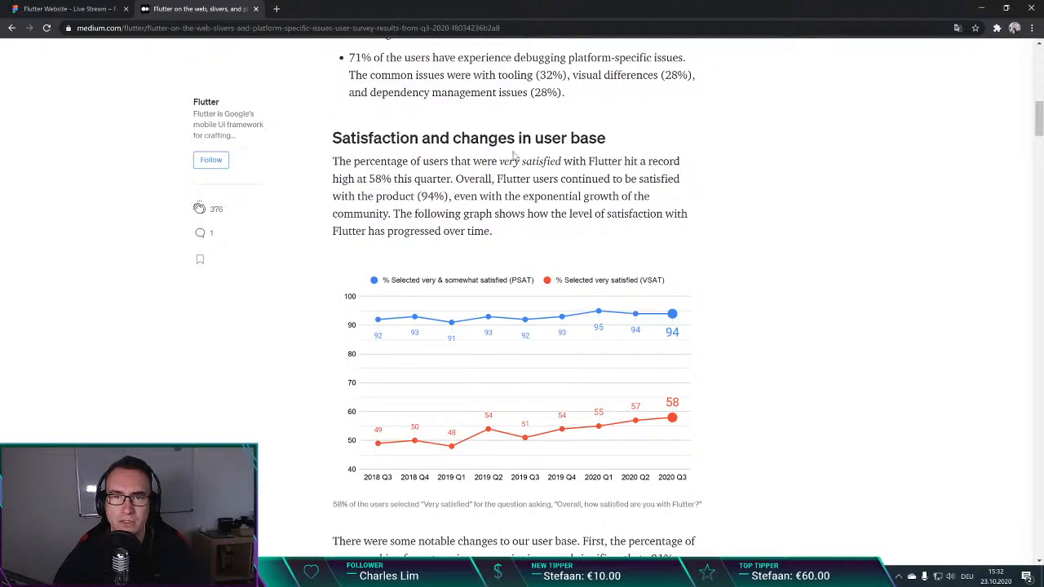
scroll(601, 214, down, 2)
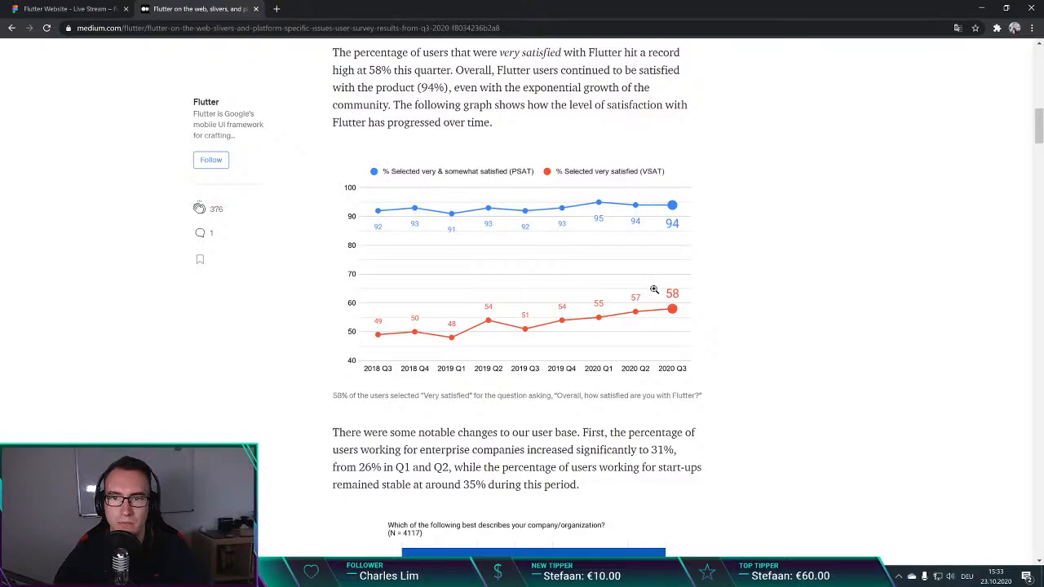
scroll(310, 279, down, 3)
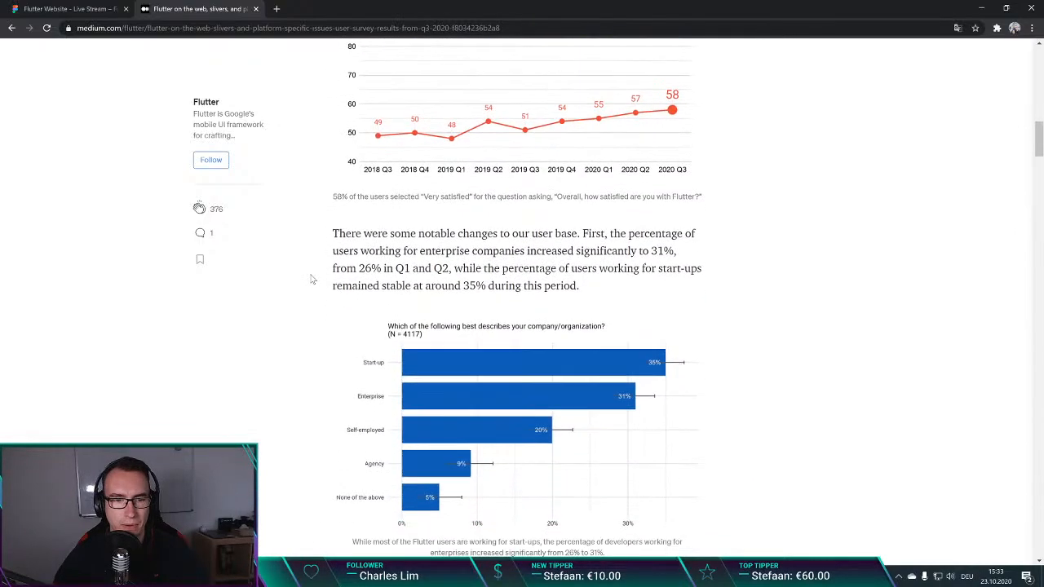
scroll(310, 279, down, 2)
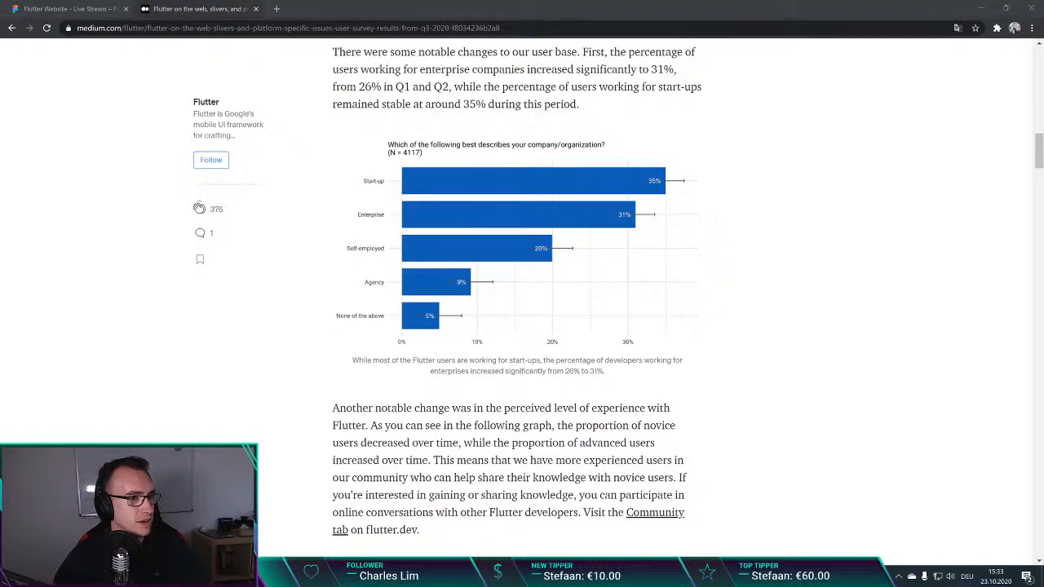
click(114, 378)
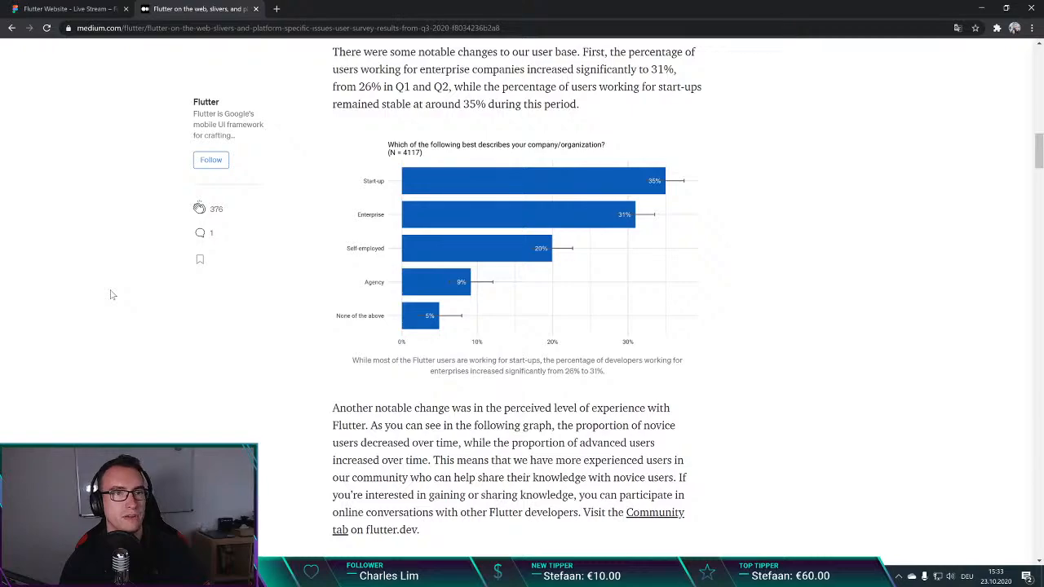
Step: Search Google for notifier_plugin in a new tab and open its package page on pub.dev
scroll(112, 294, down, 15)
key(ctrl+shift+p)
key(Escape)
key(ctrl+t)
text(notifier_plugin)
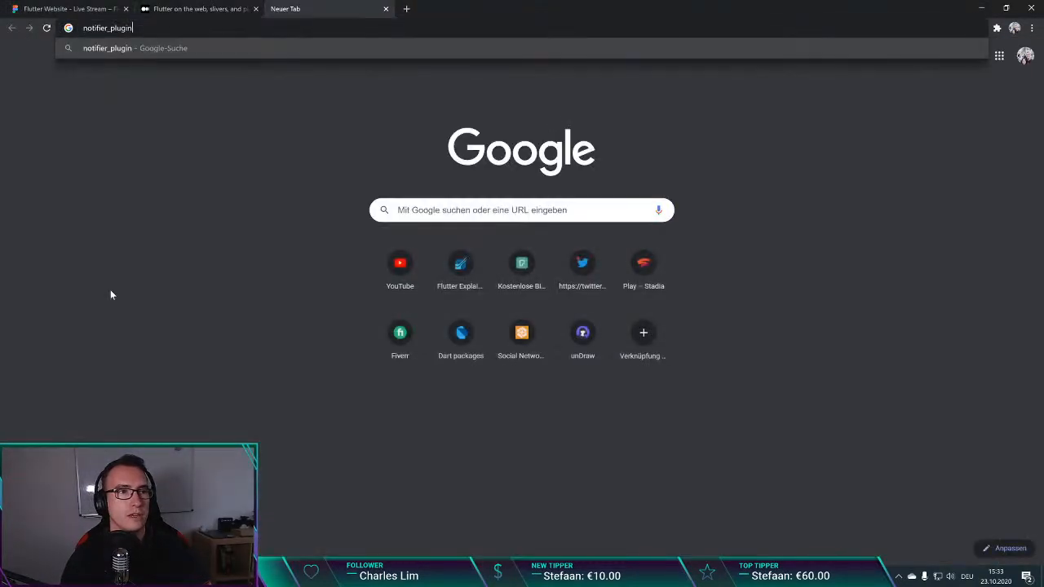
key(Return)
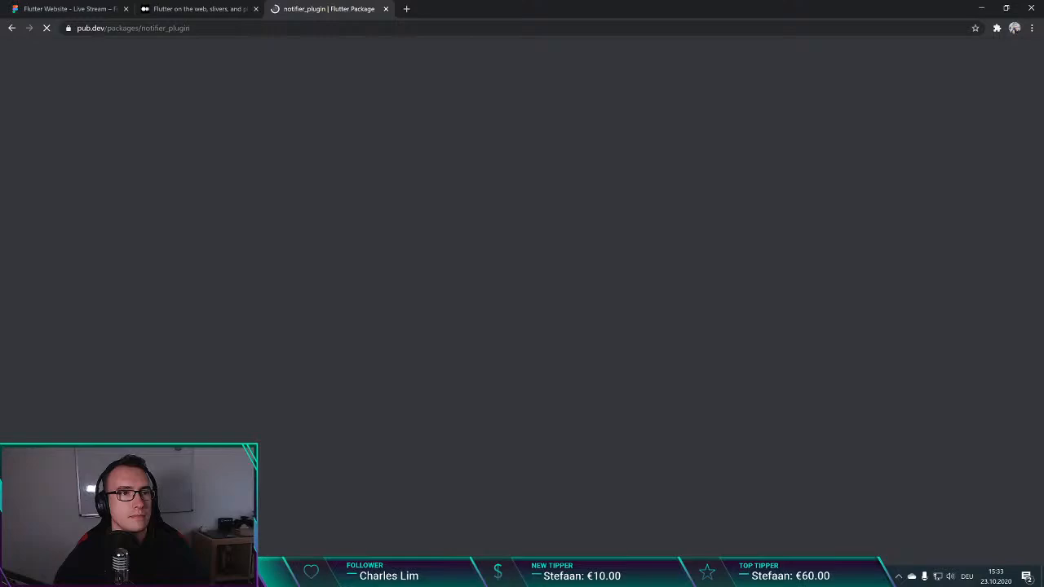
Step: Select the full web address of the notifier_plugin package page and switch briefly to another window
click(182, 29)
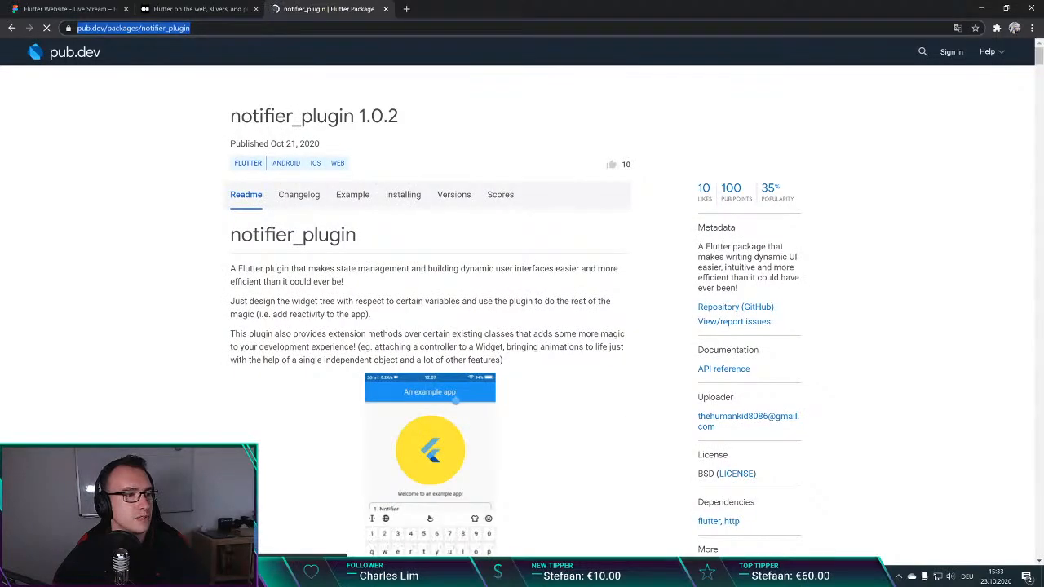
key(alt+Tab)
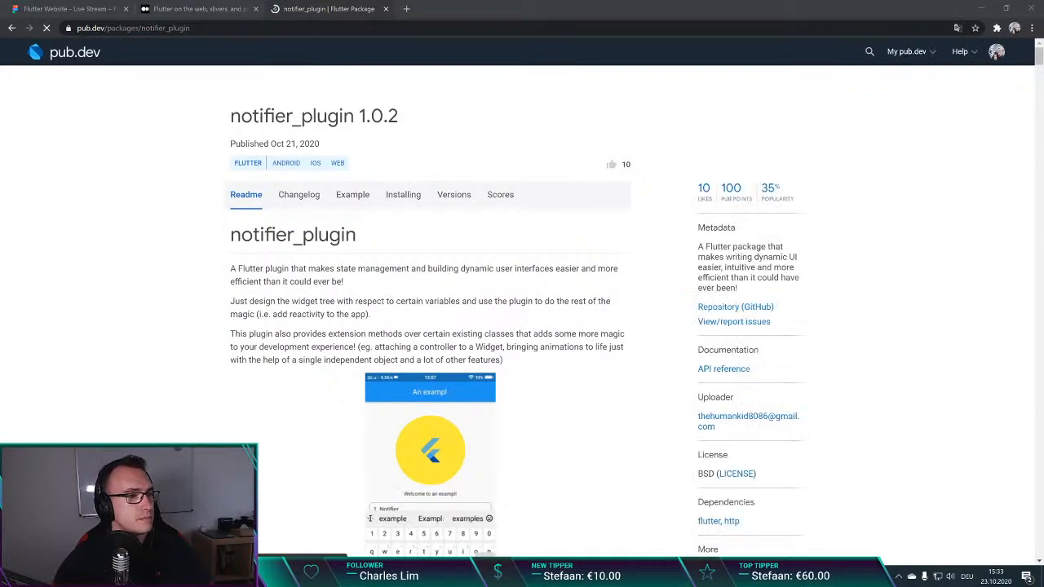
click(436, 295)
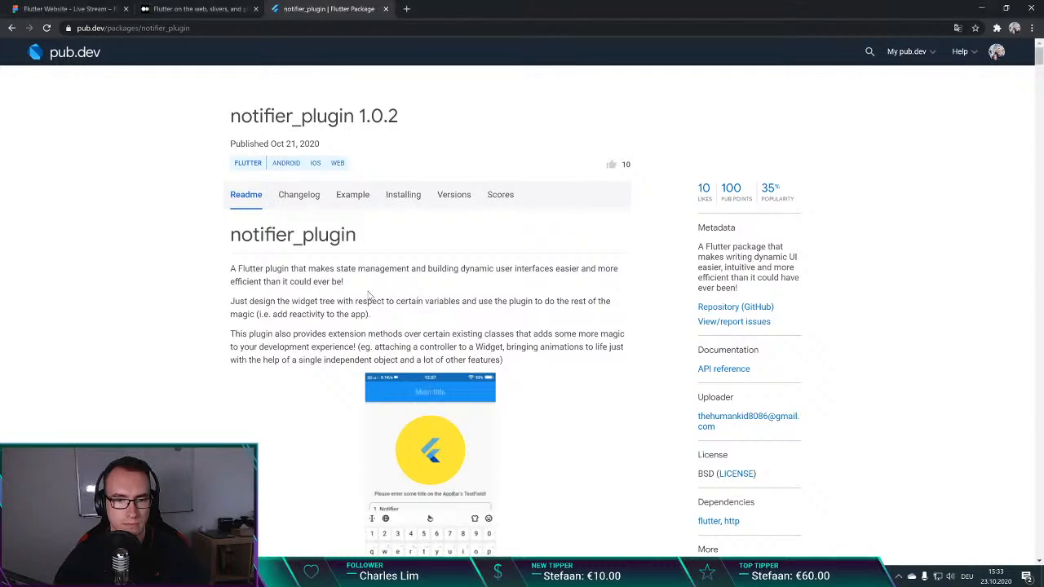
Step: Read the notifier_plugin readme from its description through the contents and short note to the Usage code examples, highlighting the opening sentence
scroll(328, 281, down, 2)
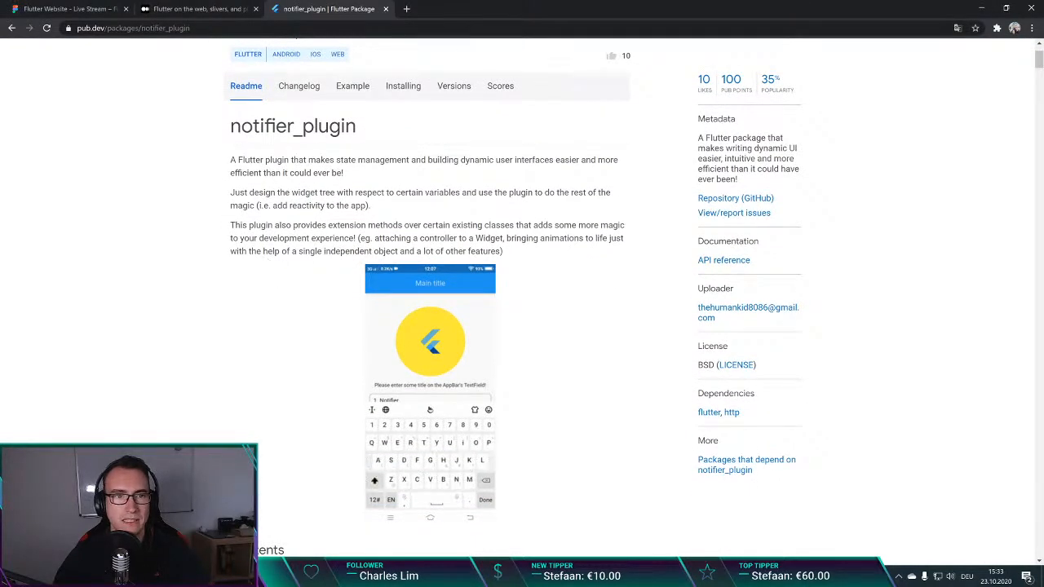
drag(234, 155, 346, 173)
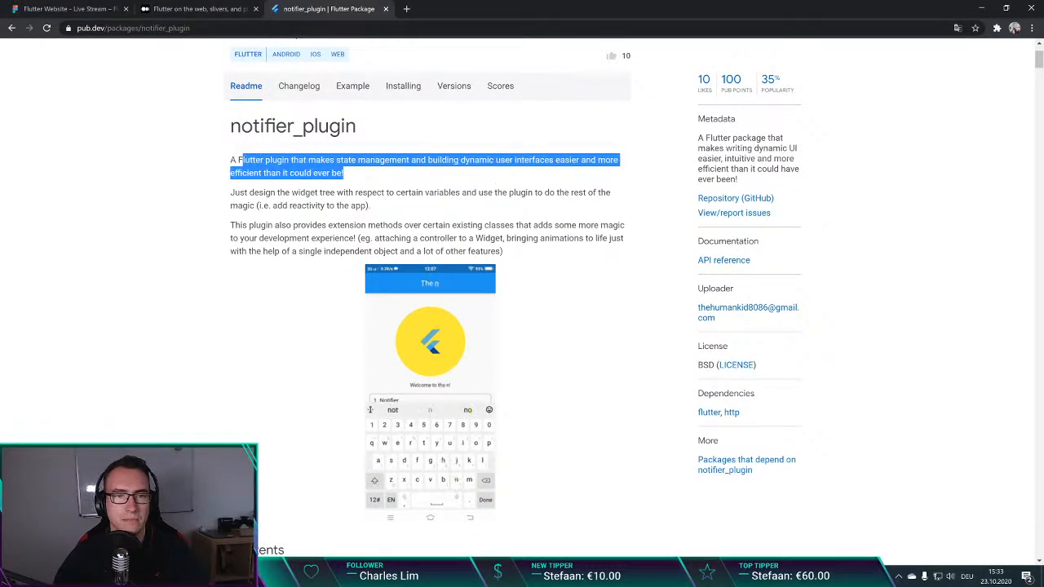
click(349, 172)
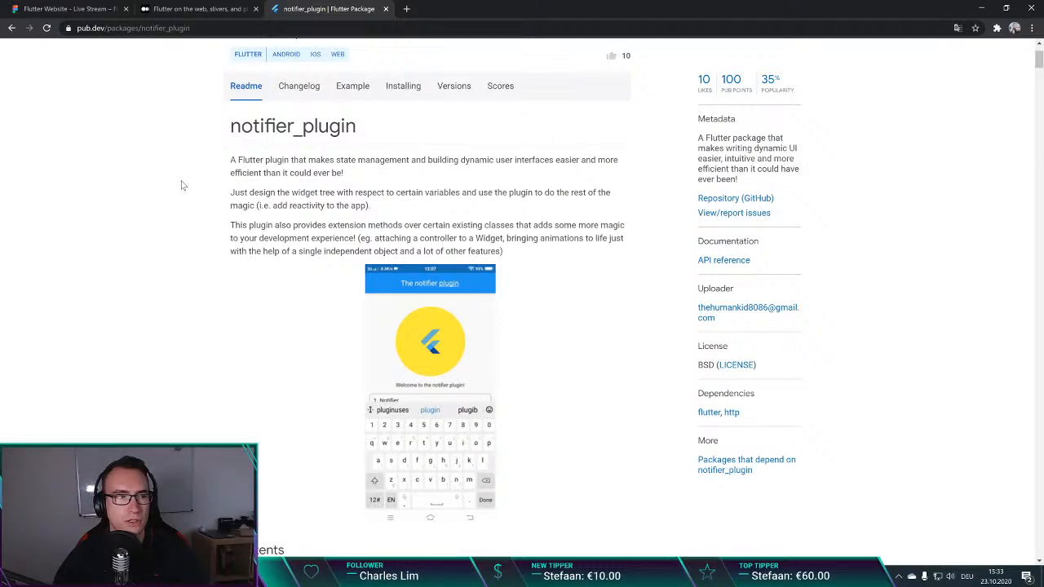
scroll(182, 186, down, 3)
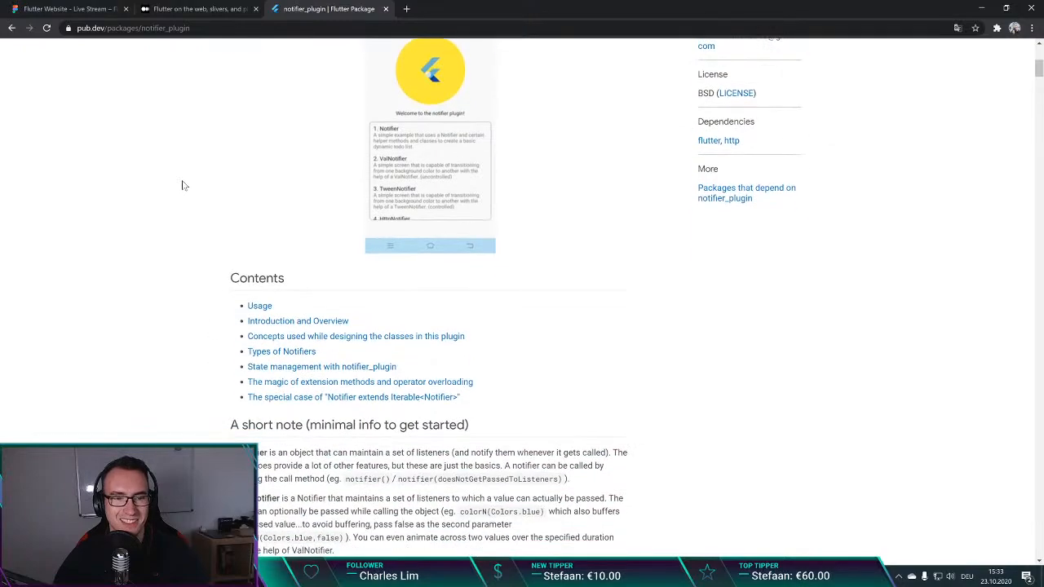
scroll(183, 185, down, 3)
scroll(182, 186, down, 1)
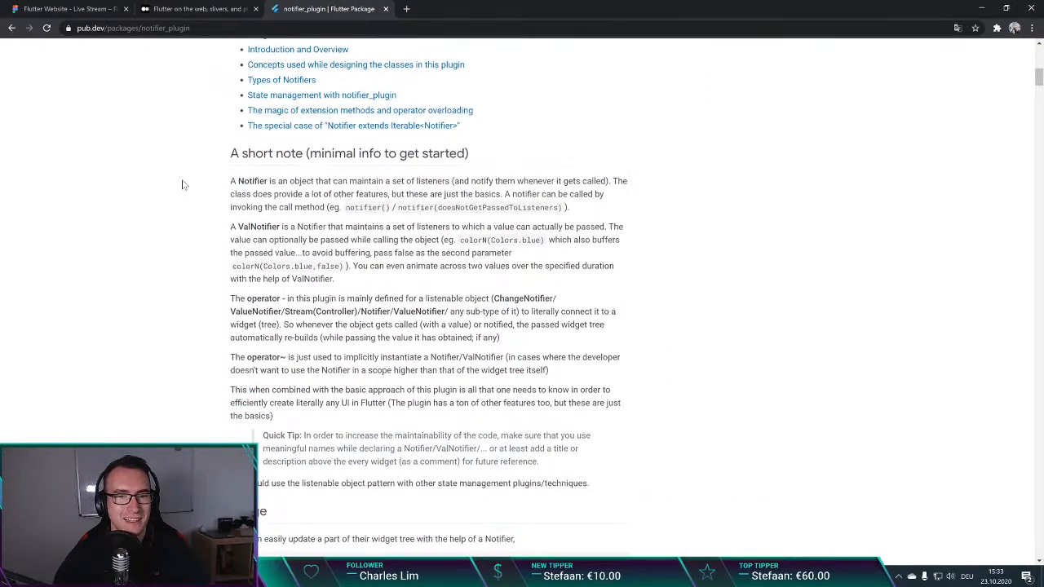
scroll(183, 186, down, 3)
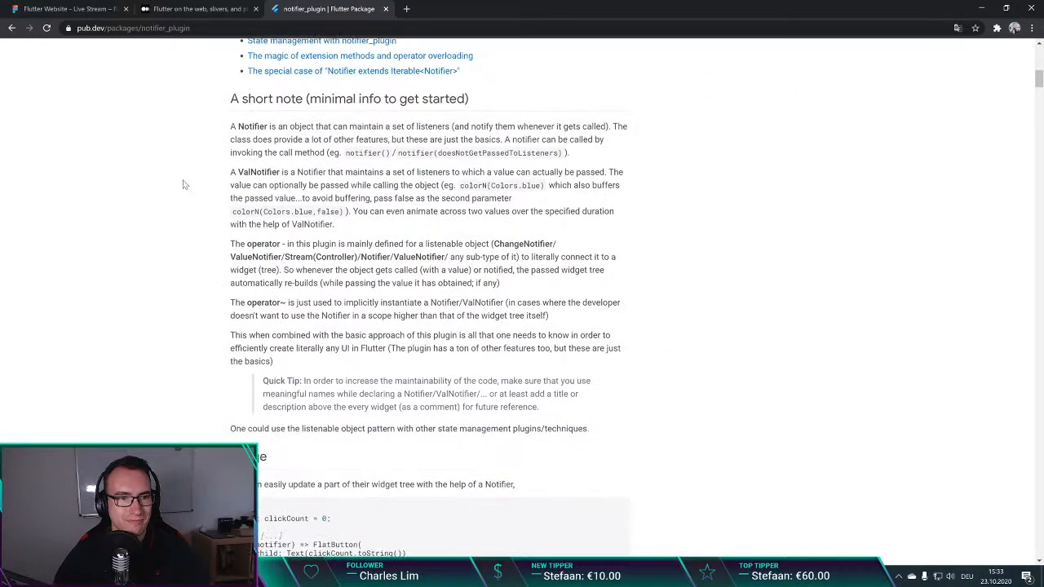
scroll(184, 185, down, 2)
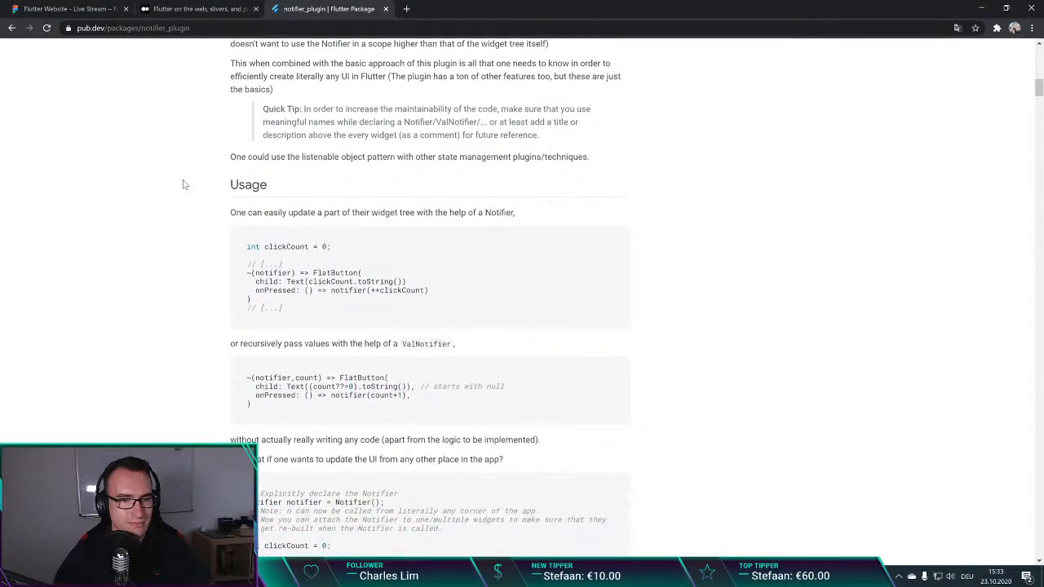
scroll(182, 186, down, 3)
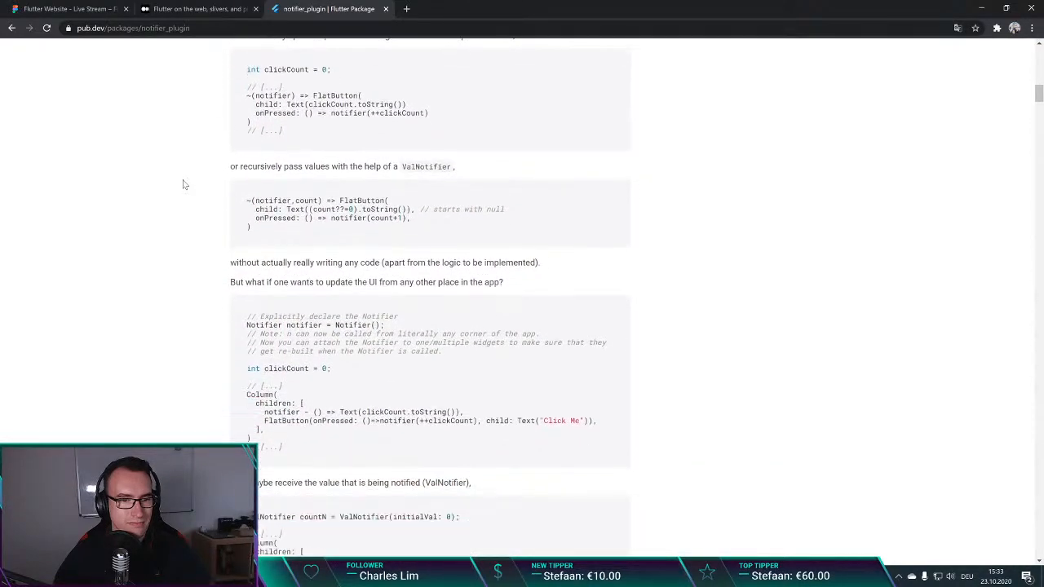
Step: Return to the Q3 2020 survey article and look back from the "Flutter on the web" section to the company type chart, highlighting that section's heading
click(200, 9)
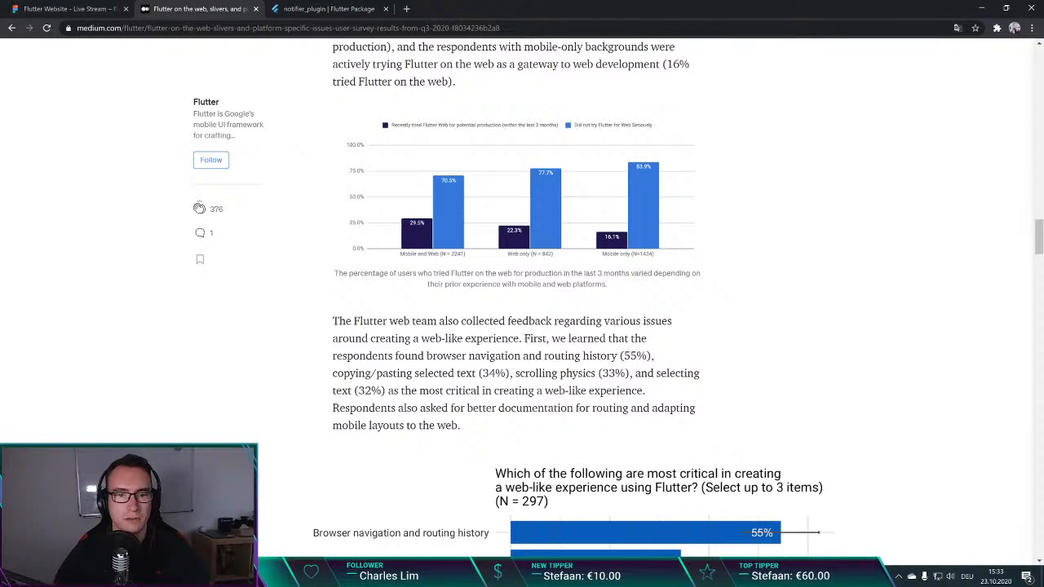
scroll(479, 296, up, 3)
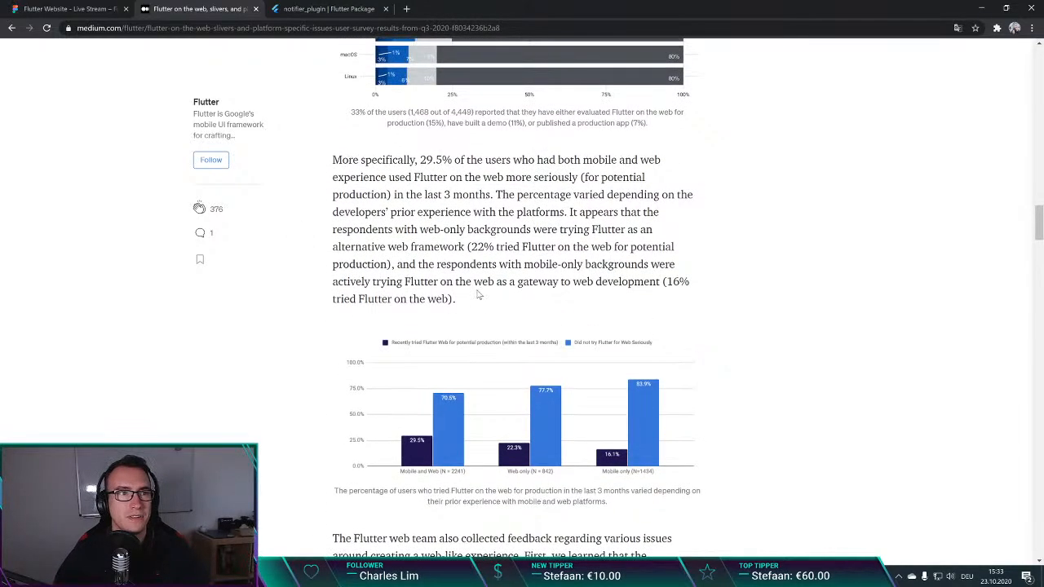
scroll(516, 294, down, 1)
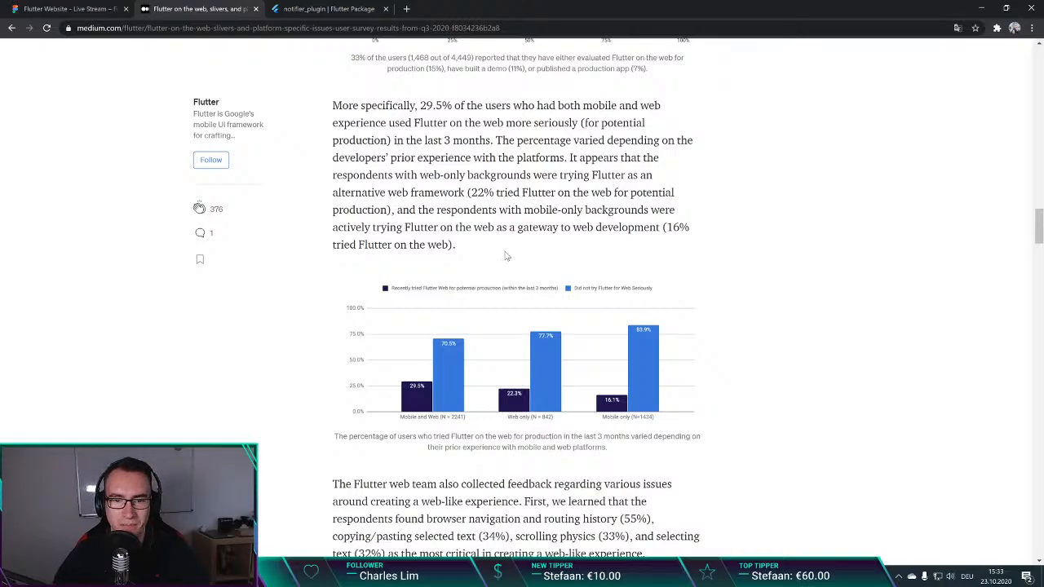
scroll(505, 256, down, 1)
scroll(416, 250, up, 5)
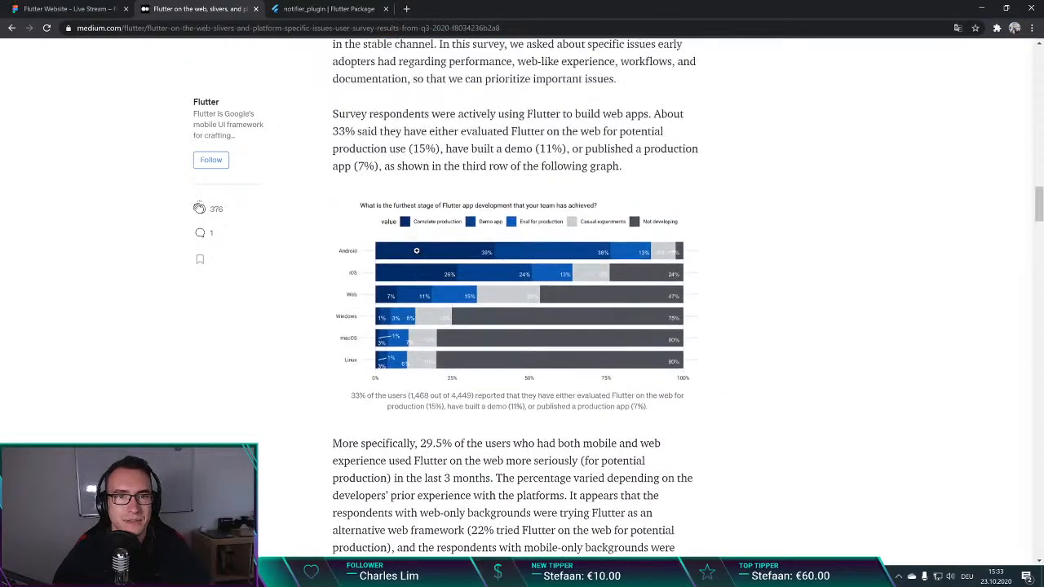
scroll(416, 250, up, 2)
drag(341, 154, 463, 154)
scroll(483, 236, up, 2)
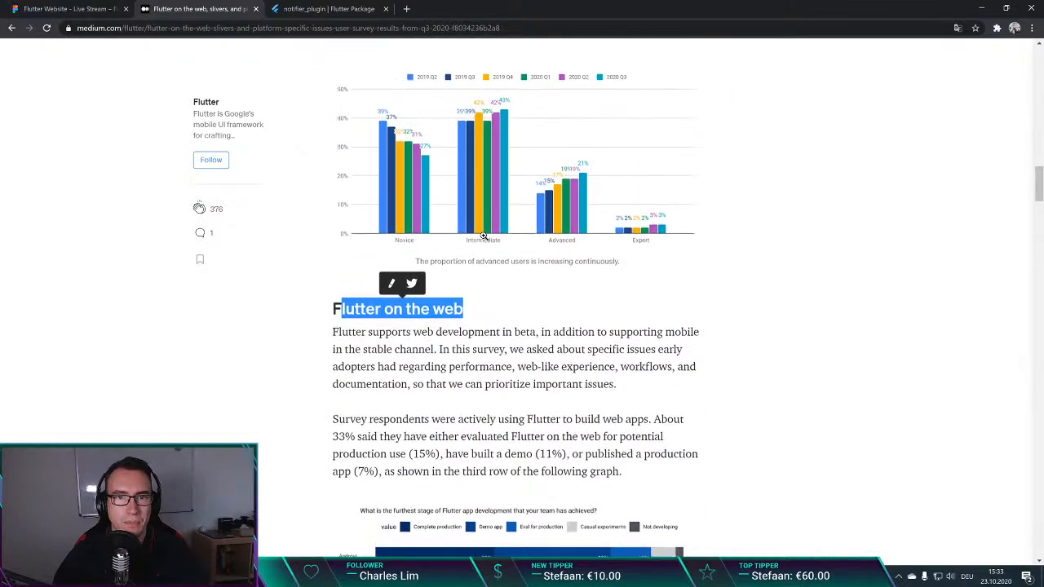
scroll(482, 236, down, 15)
scroll(480, 236, up, 1)
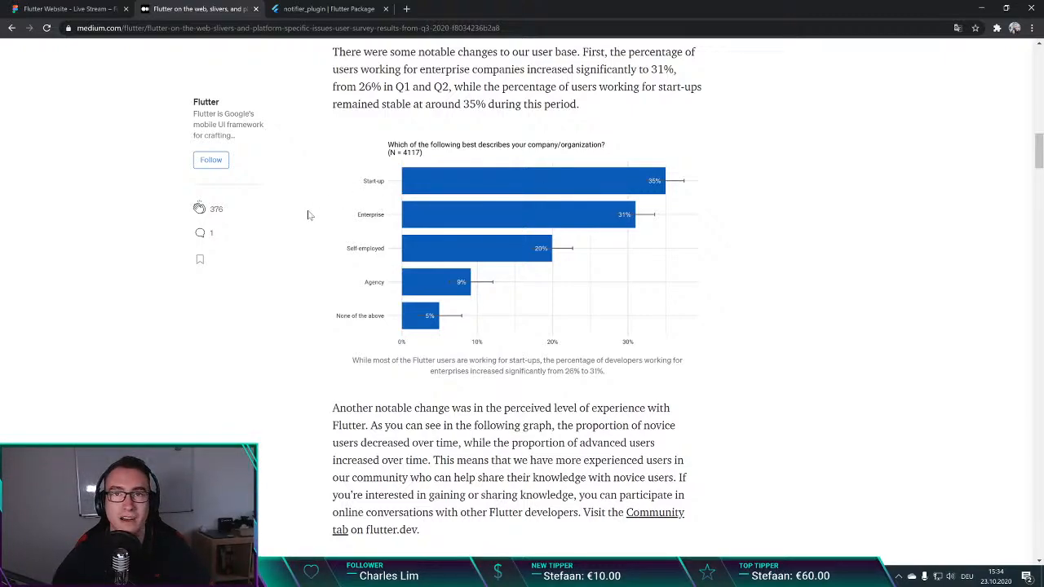
Step: Examine the paragraph and chart on users' perceived experience level with Flutter, highlighting the paragraph's opening lines
scroll(285, 208, down, 1)
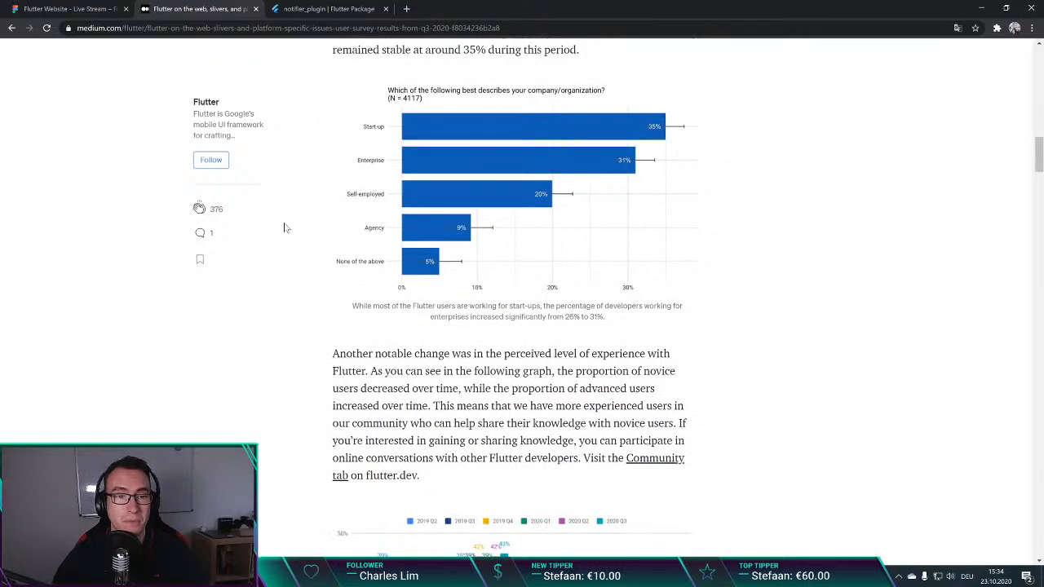
scroll(285, 233, down, 1)
scroll(285, 237, down, 3)
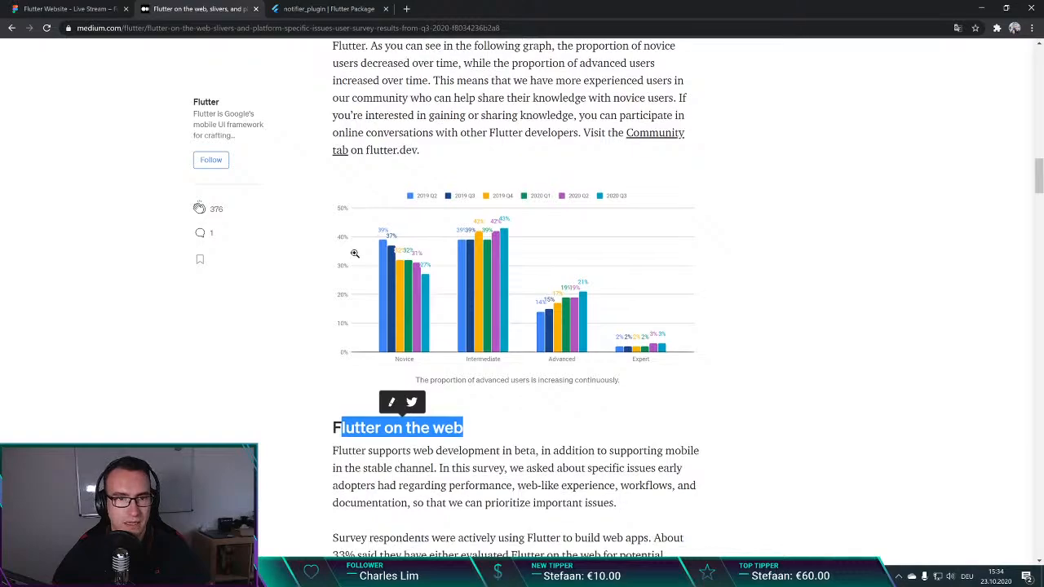
scroll(354, 253, up, 1)
scroll(411, 303, down, 1)
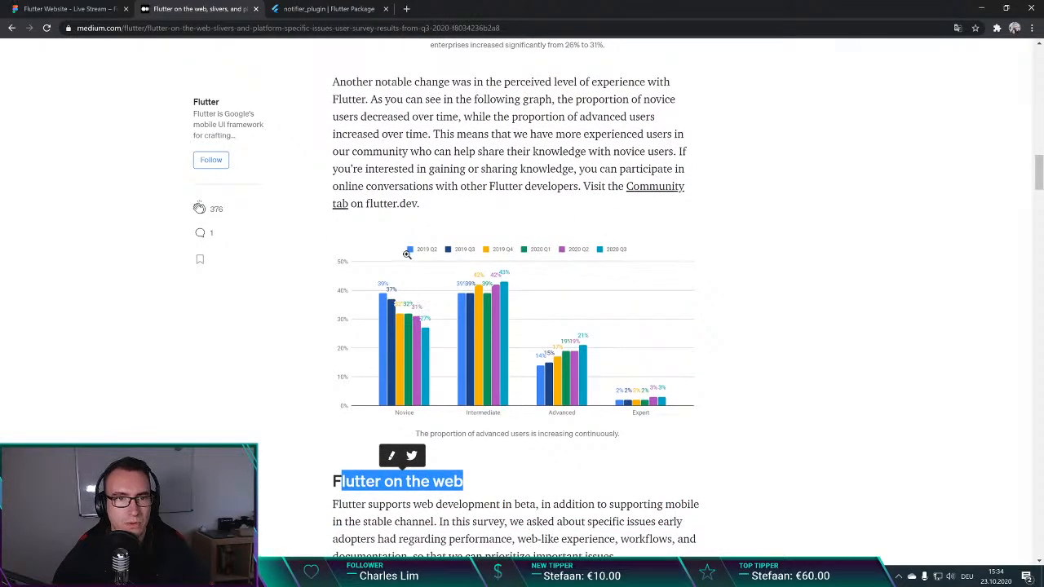
drag(451, 81, 615, 99)
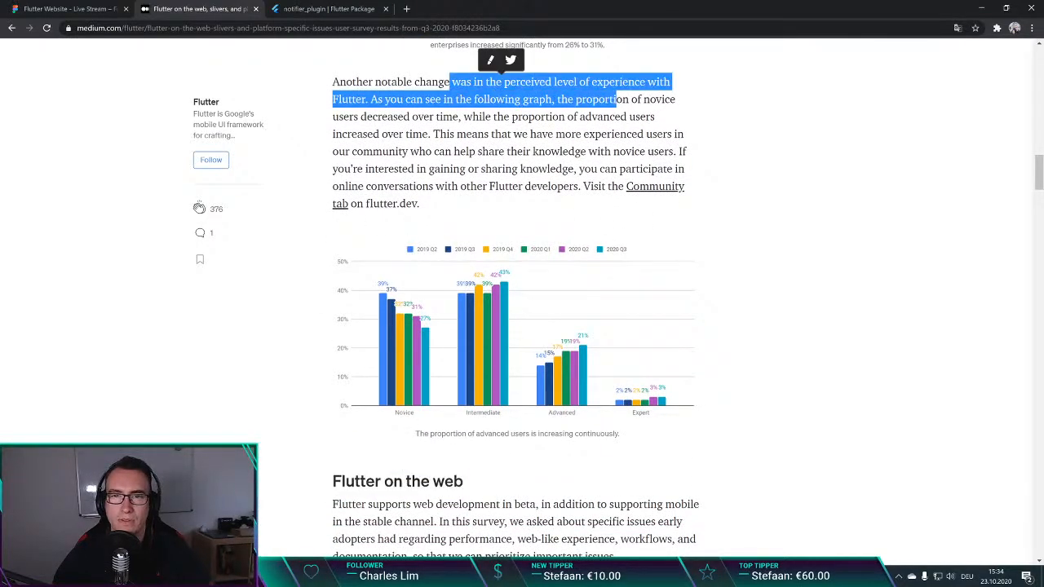
click(315, 323)
scroll(317, 319, down, 1)
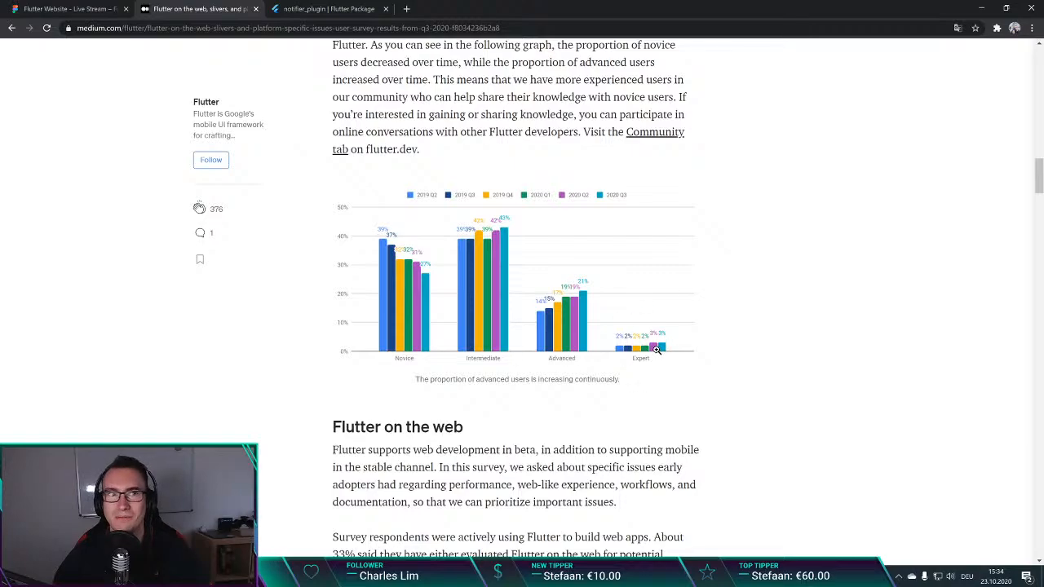
scroll(273, 418, down, 1)
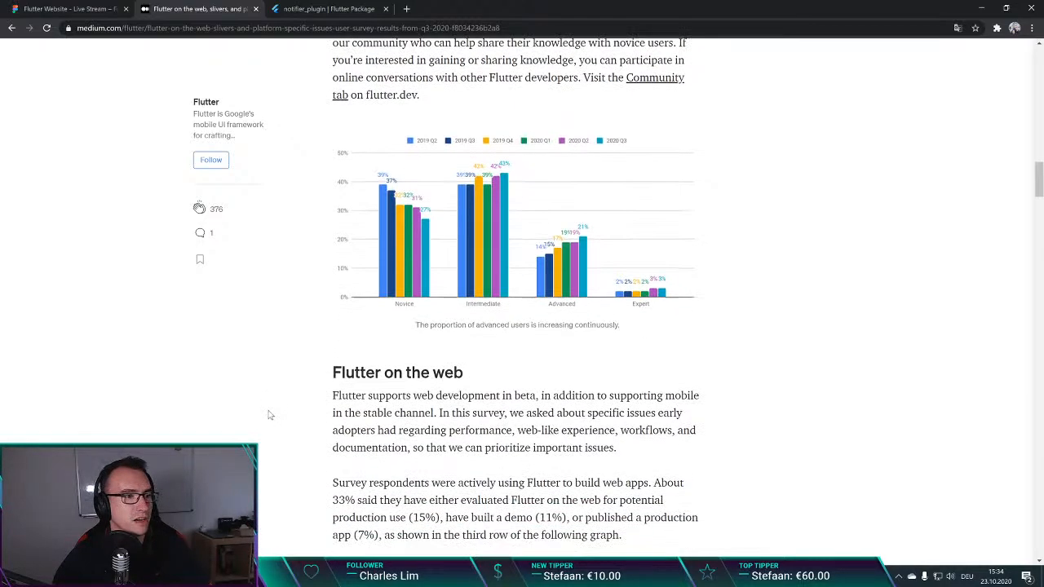
scroll(533, 334, down, 1)
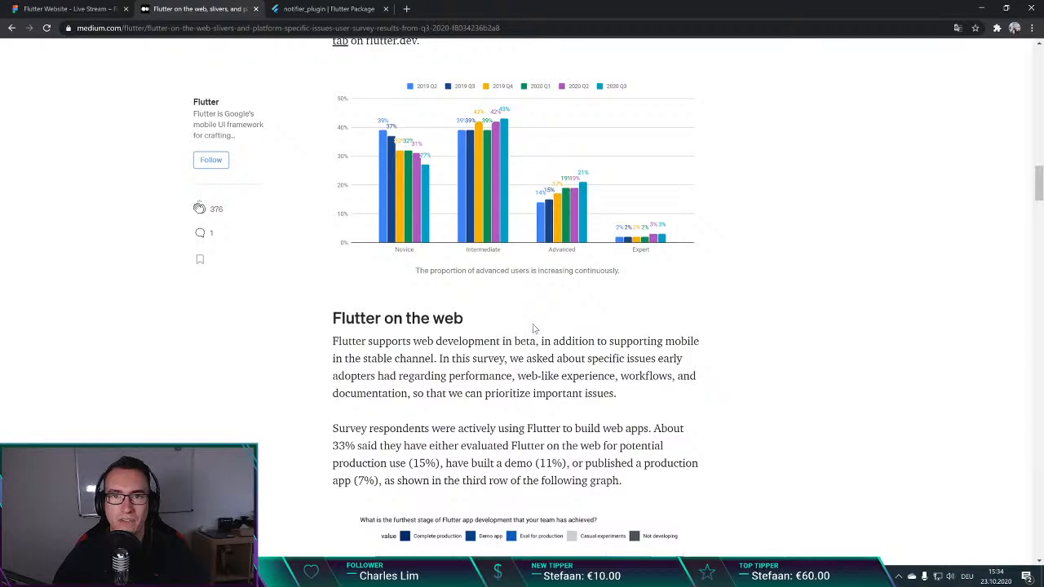
scroll(532, 335, up, 1)
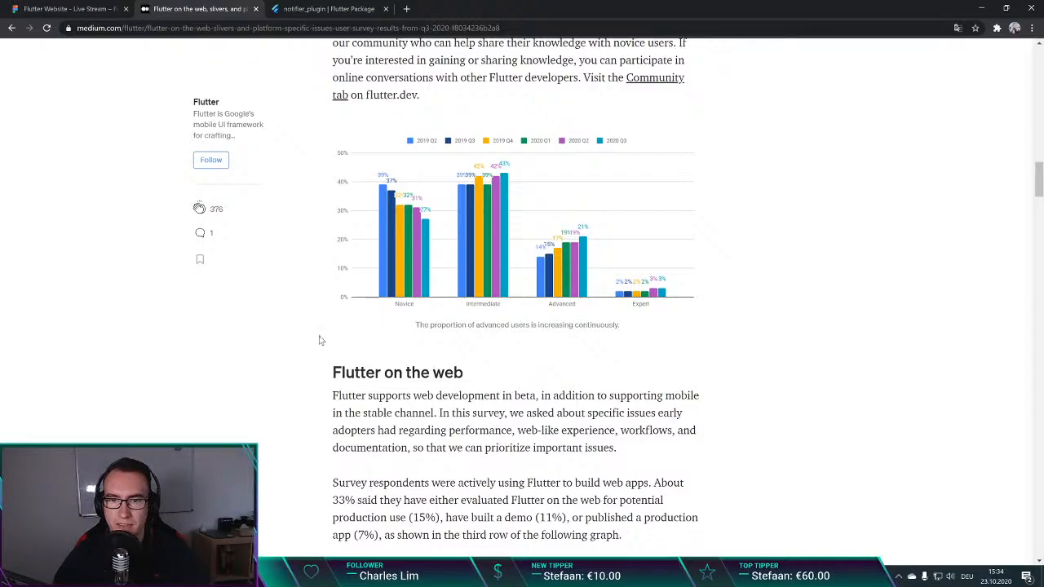
Step: Read the introductory paragraph of the "Flutter on the web" section, highlighting the text on beta and stable channel support
scroll(320, 340, down, 3)
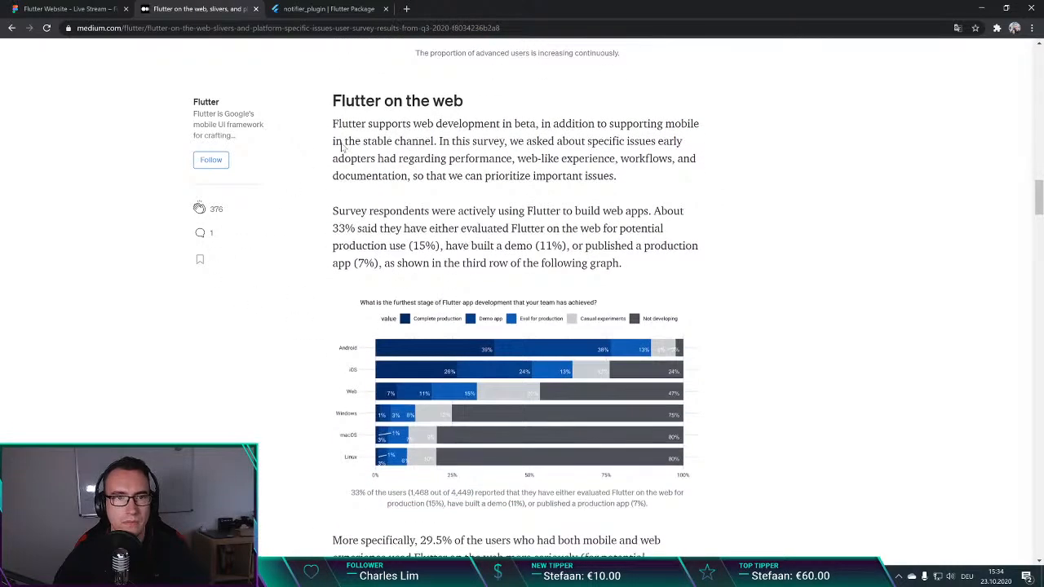
drag(338, 123, 622, 172)
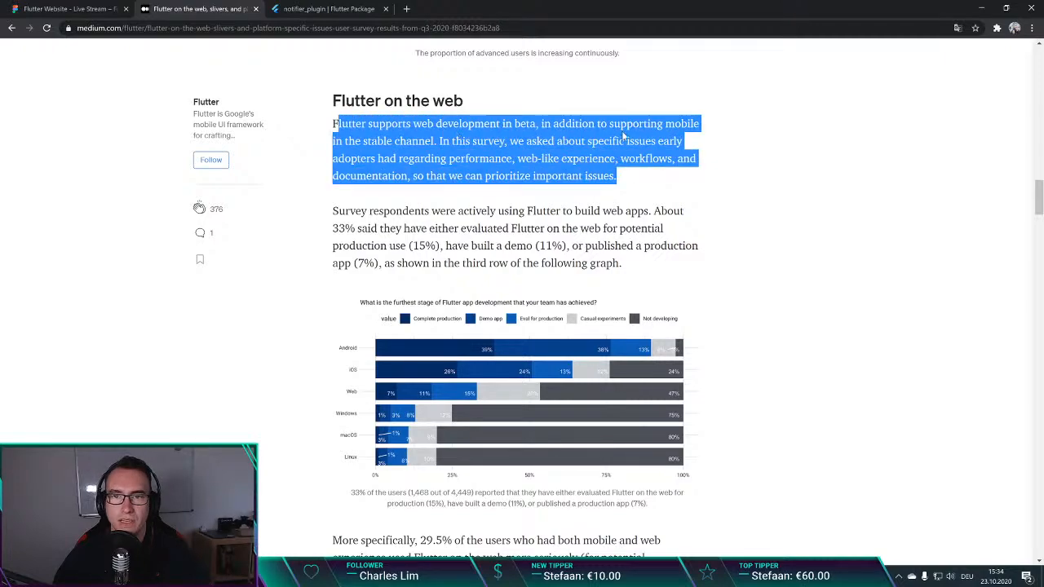
click(412, 151)
drag(334, 141, 493, 143)
click(473, 152)
Step: Read the paragraph on building web apps with Flutter, highlighting its usage shares, and examine the chart of furthest app development stages per platform
scroll(371, 224, down, 1)
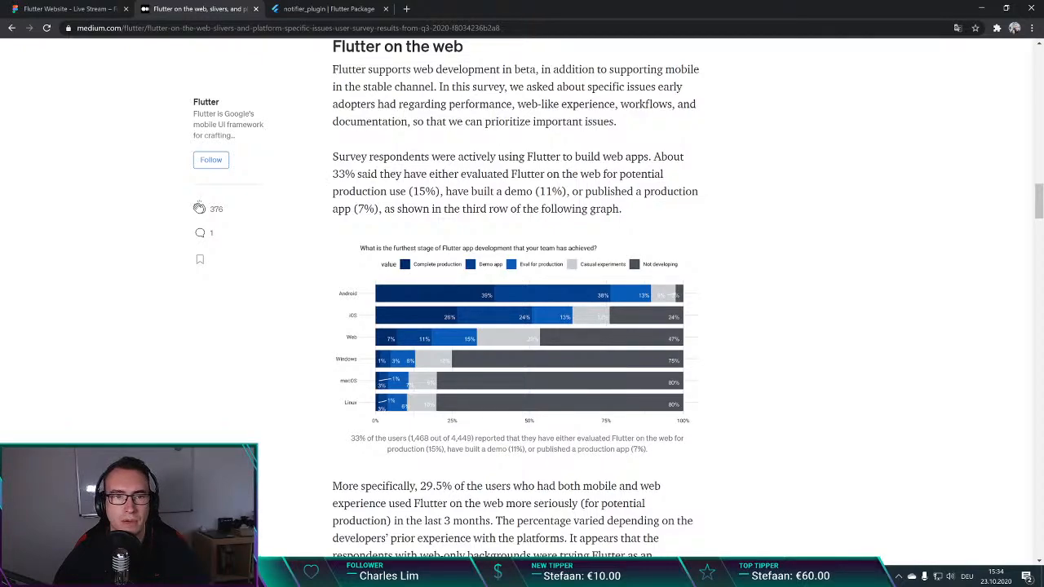
drag(338, 175, 517, 175)
click(517, 175)
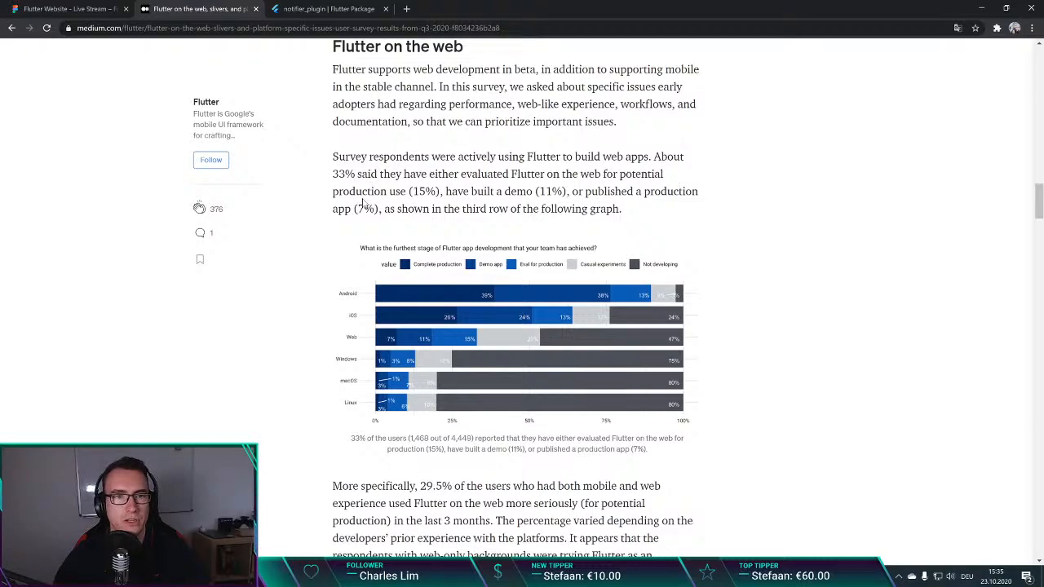
drag(463, 193, 570, 194)
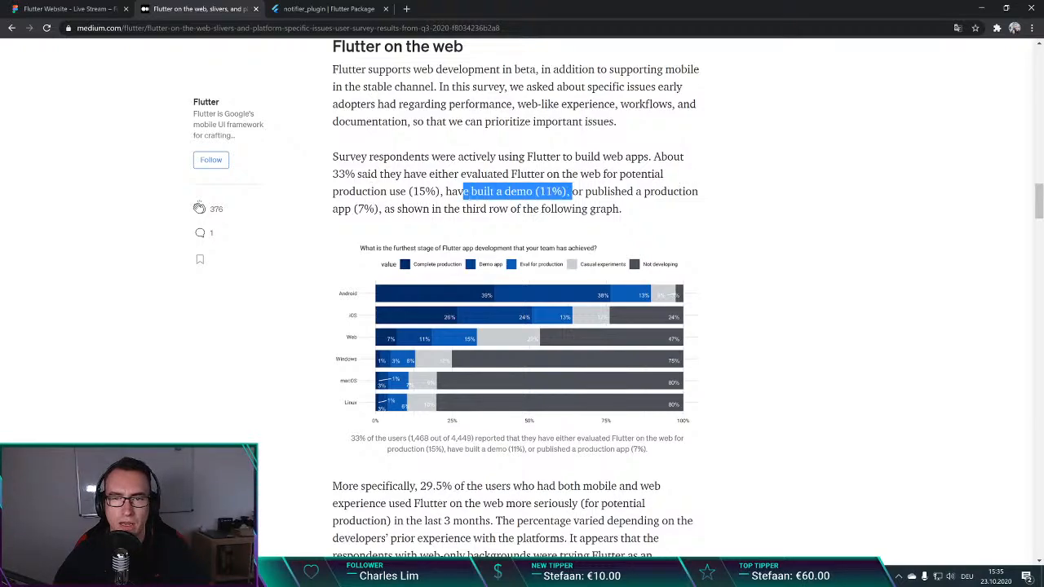
click(621, 210)
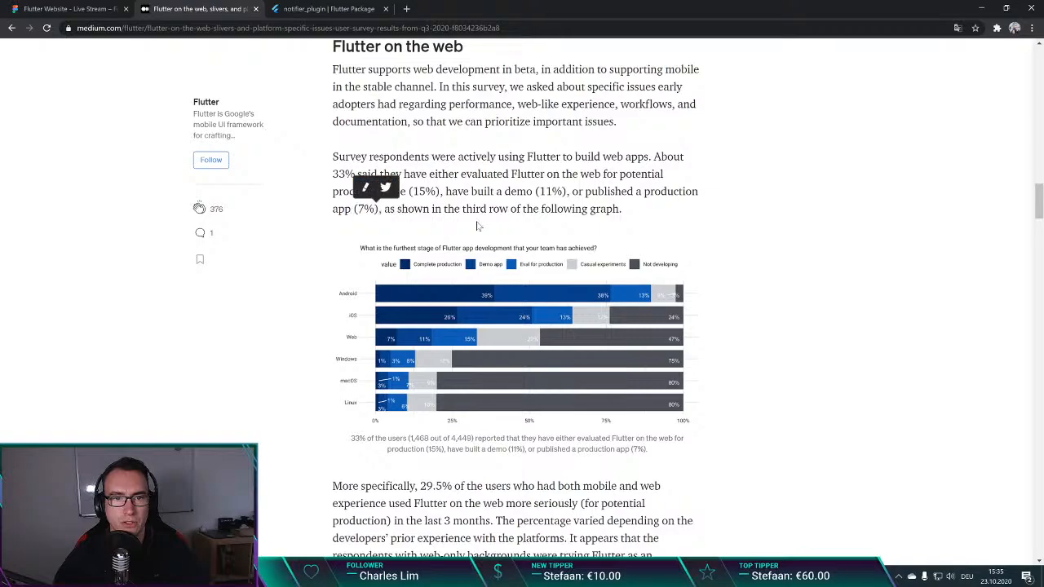
scroll(357, 241, down, 2)
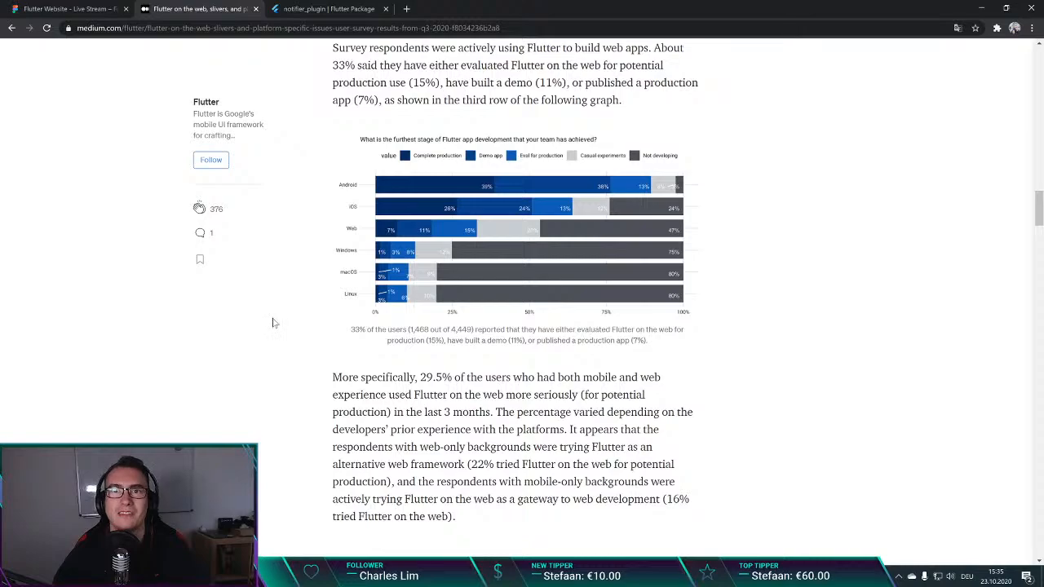
scroll(290, 335, down, 1)
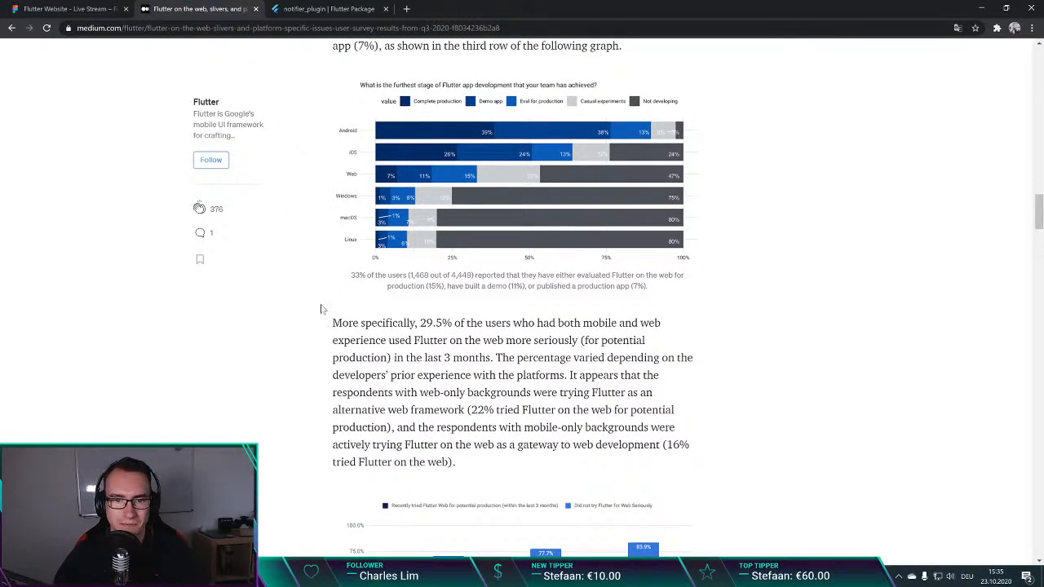
Step: Examine the chart of recent Flutter web trials by platform background and the chart of features most critical to a web-like experience
scroll(320, 309, down, 4)
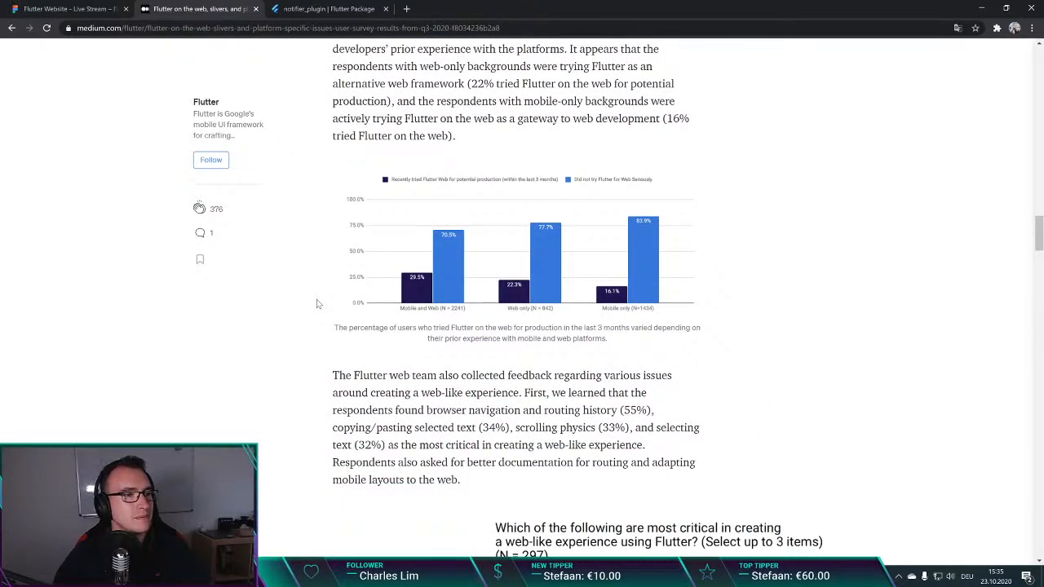
scroll(317, 303, down, 2)
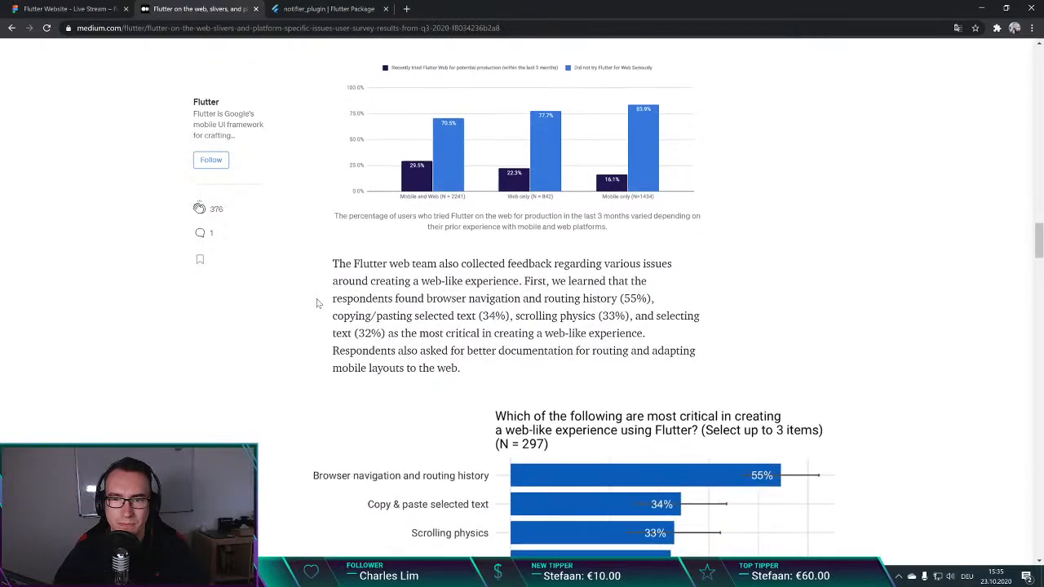
scroll(317, 304, down, 4)
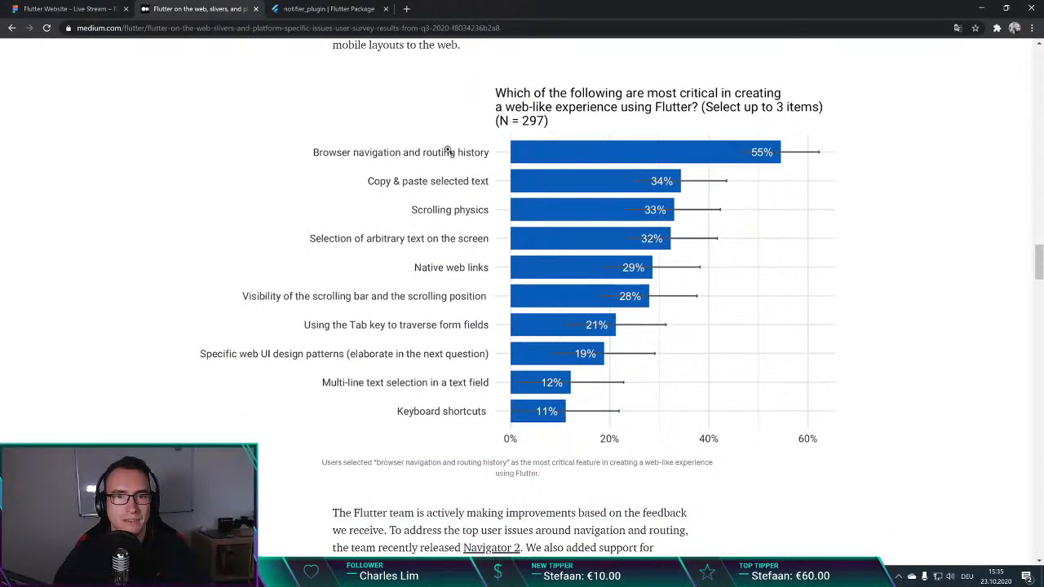
scroll(468, 215, up, 2)
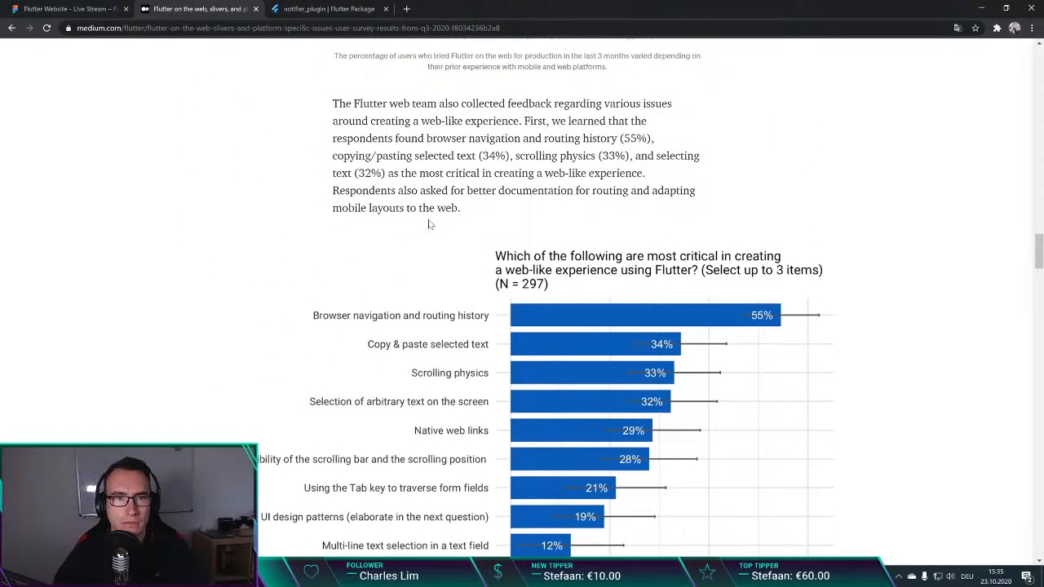
scroll(430, 224, up, 1)
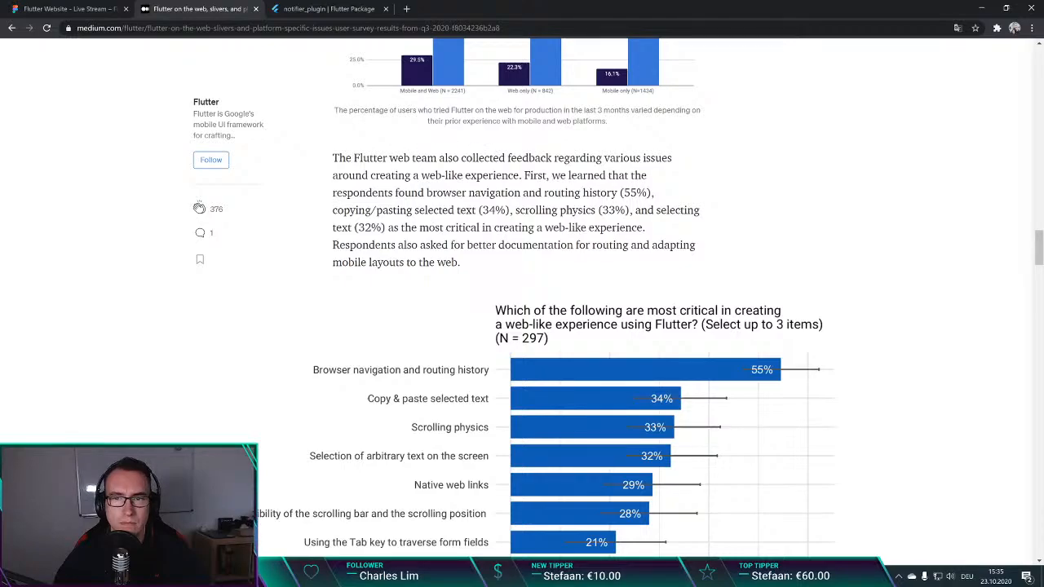
scroll(487, 186, down, 2)
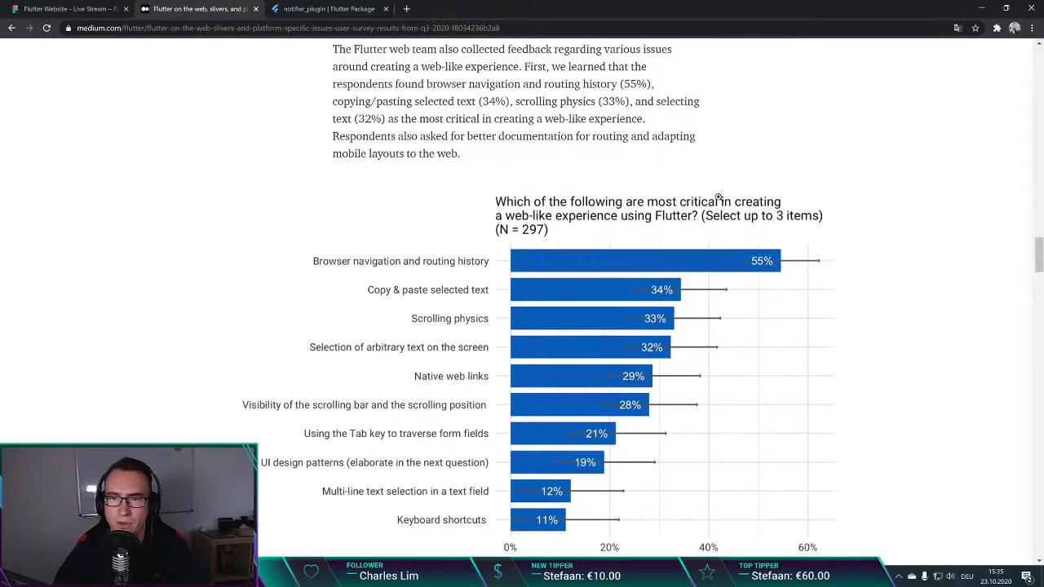
scroll(596, 168, down, 1)
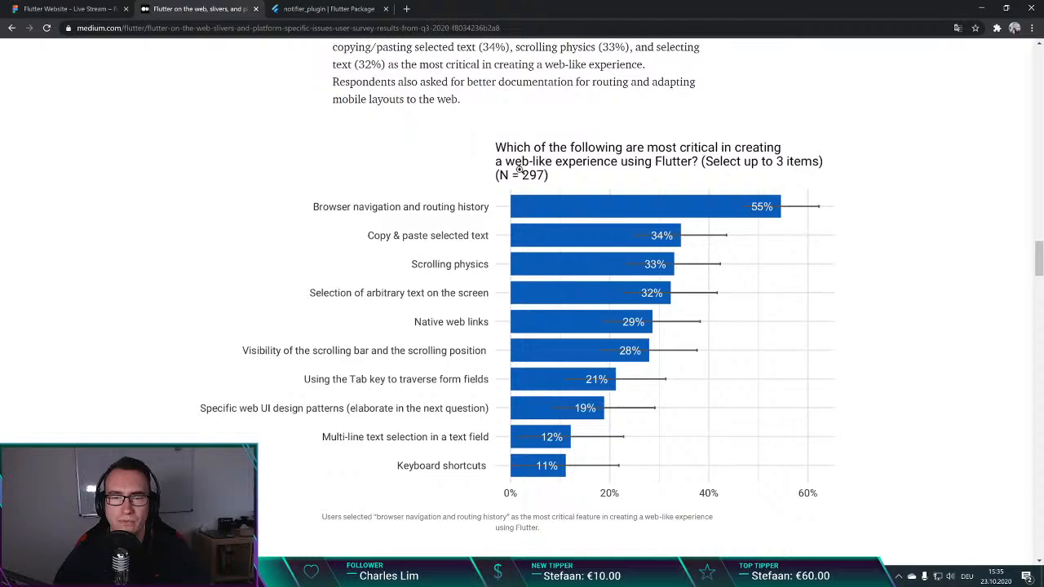
scroll(598, 168, down, 11)
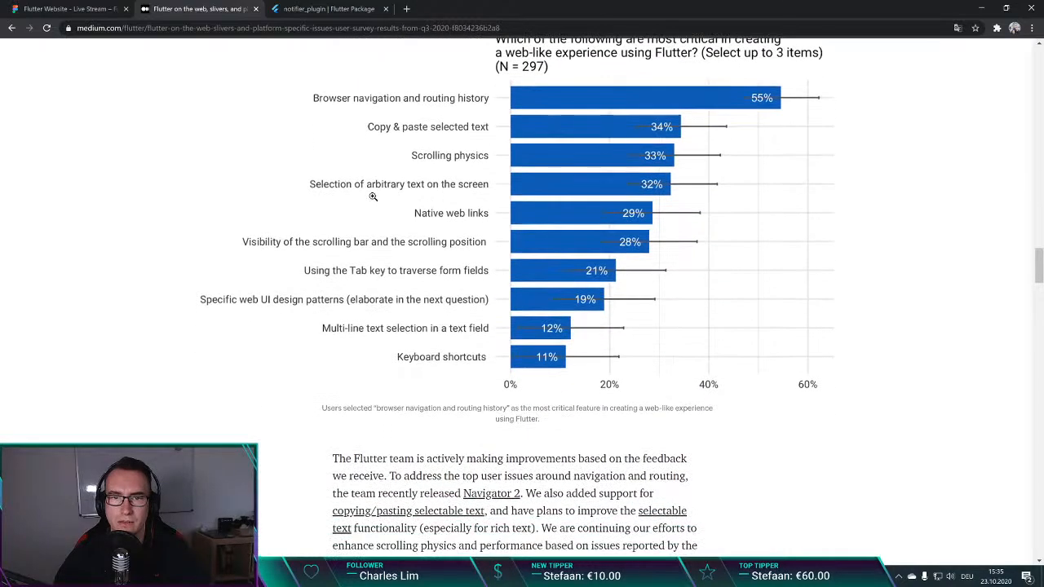
Step: Read the introduction of the "Slivers" section, temporarily highlighting the text on rich scrolling effects, and view its animated example
scroll(566, 440, down, 4)
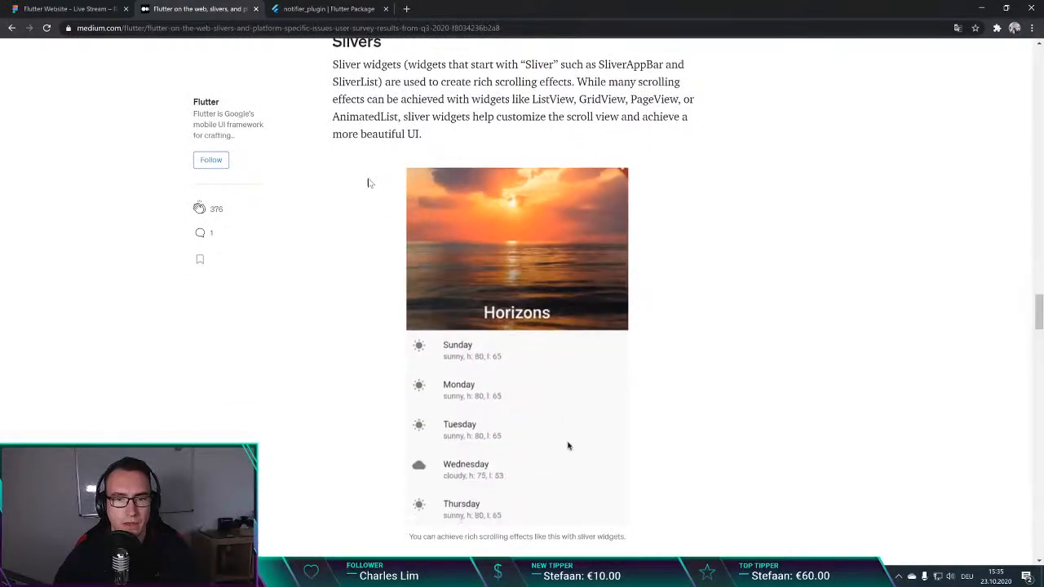
scroll(566, 413, up, 1)
scroll(564, 342, down, 1)
scroll(564, 280, down, 1)
scroll(582, 386, up, 1)
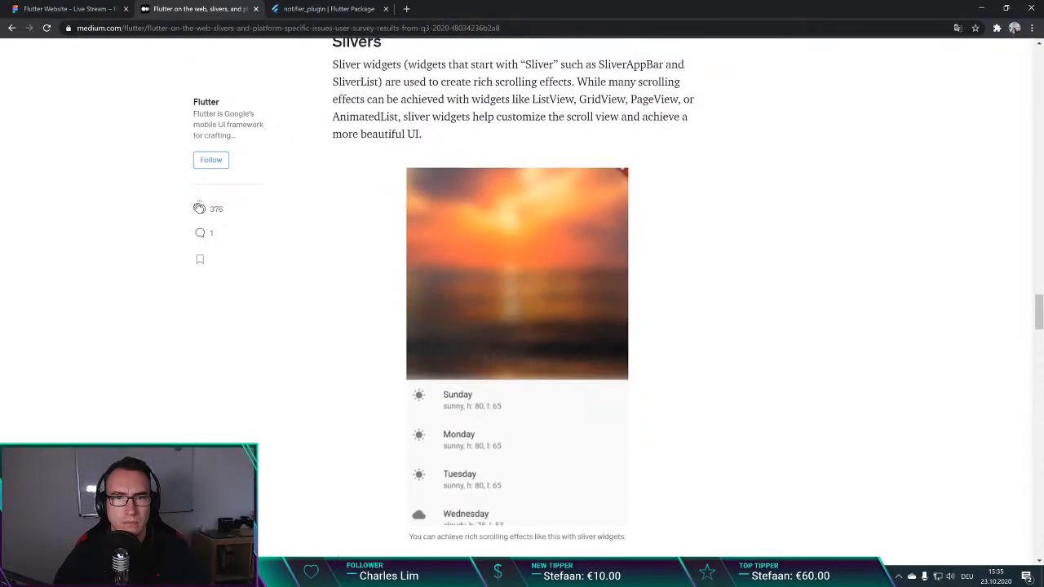
drag(412, 82, 580, 101)
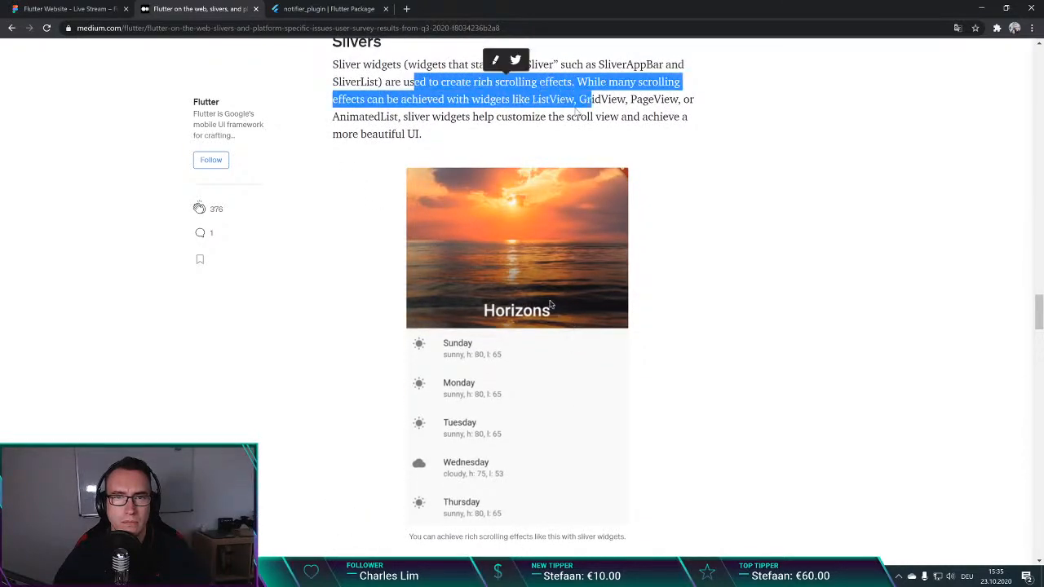
click(458, 133)
Step: Examine the survey paragraphs and charts on scrolling effect needs and the biggest issues in using slivers
scroll(361, 171, down, 7)
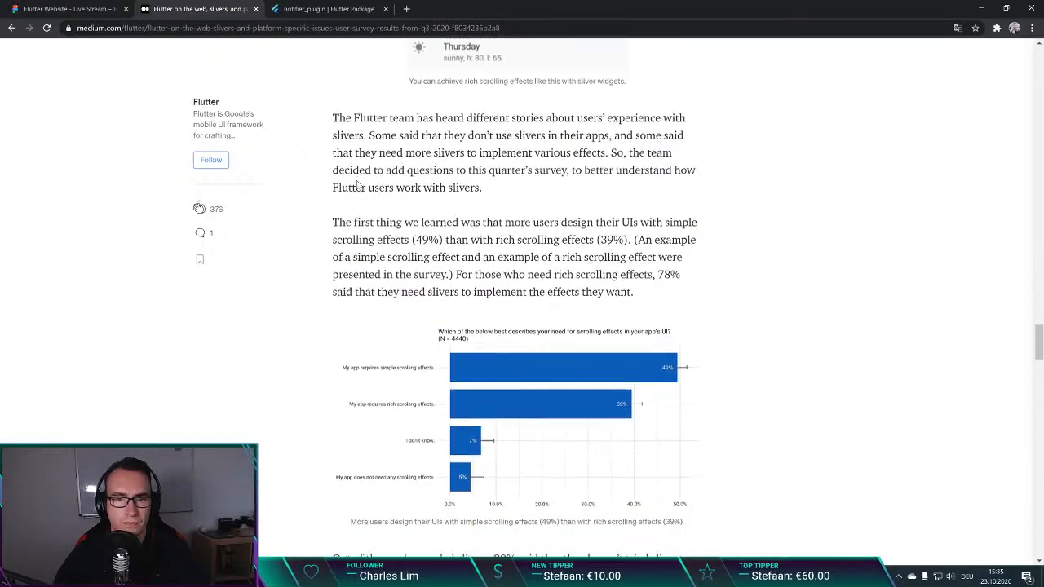
scroll(315, 190, down, 9)
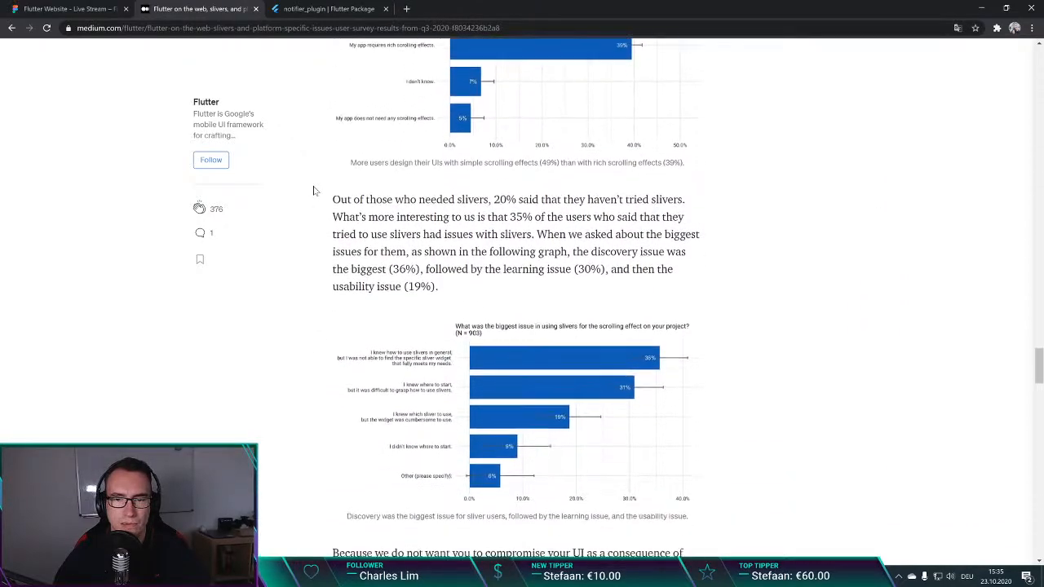
scroll(312, 190, down, 4)
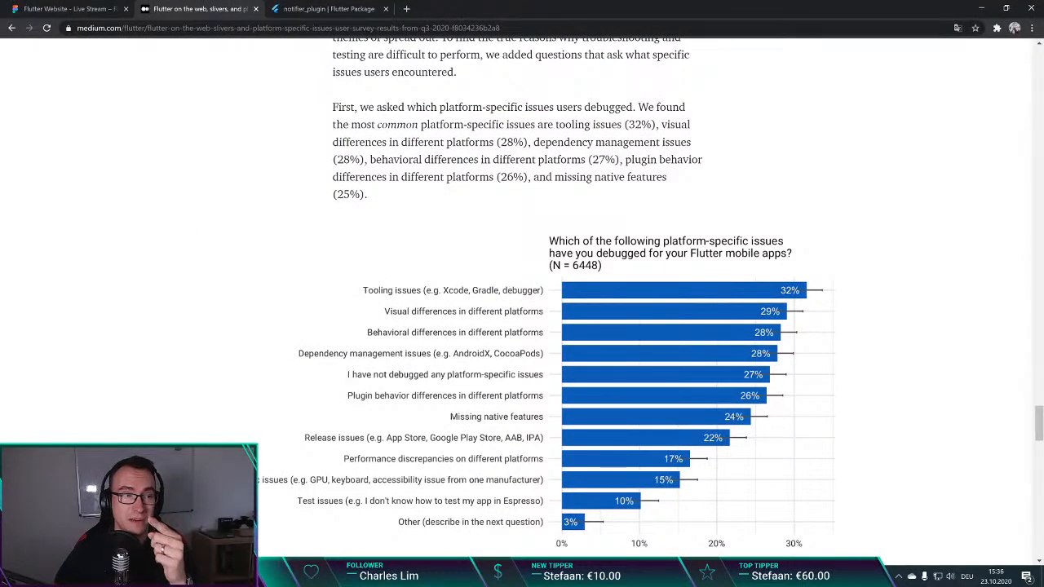
Step: Look through the platform-specific issues charts, the importance and difficulty plot, and the closing "What's next?" section
scroll(342, 173, down, 2)
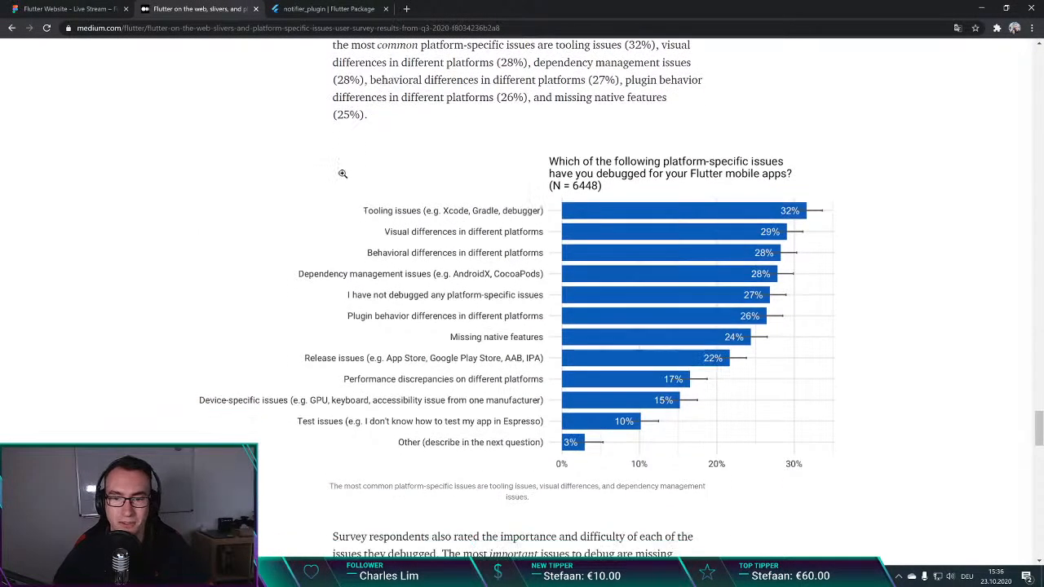
scroll(342, 173, down, 4)
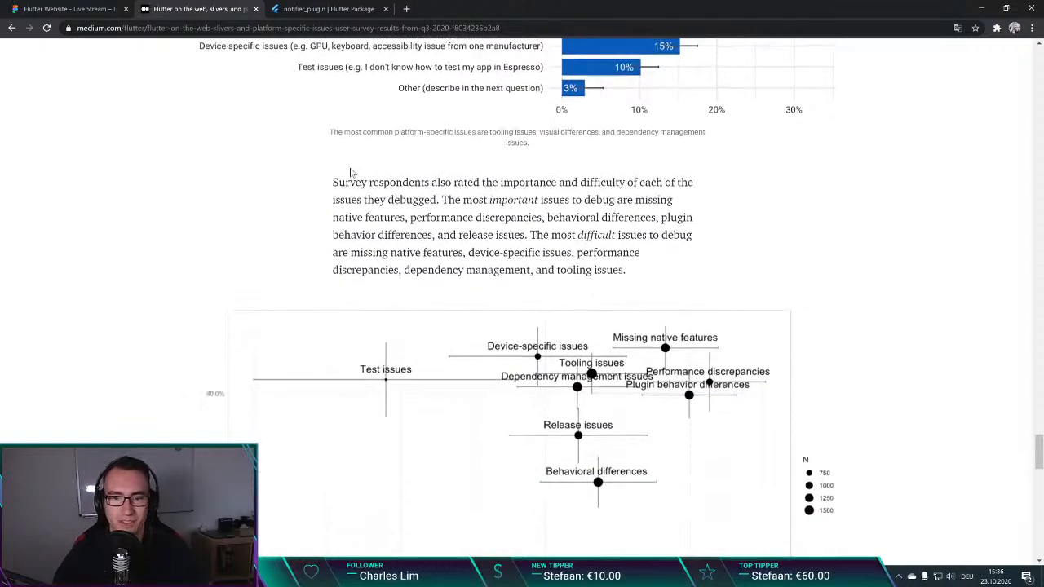
scroll(371, 179, down, 4)
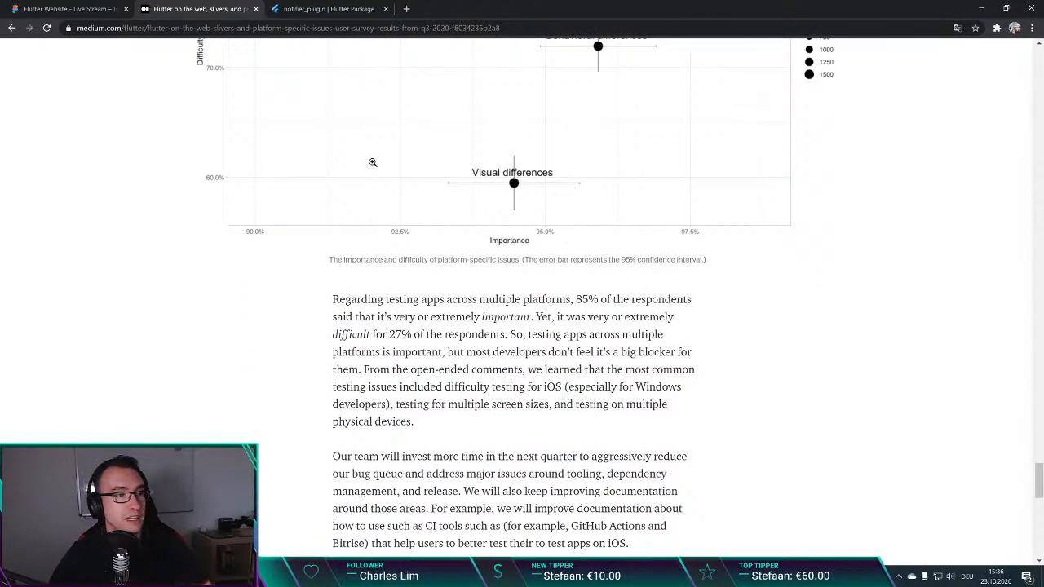
scroll(372, 162, down, 6)
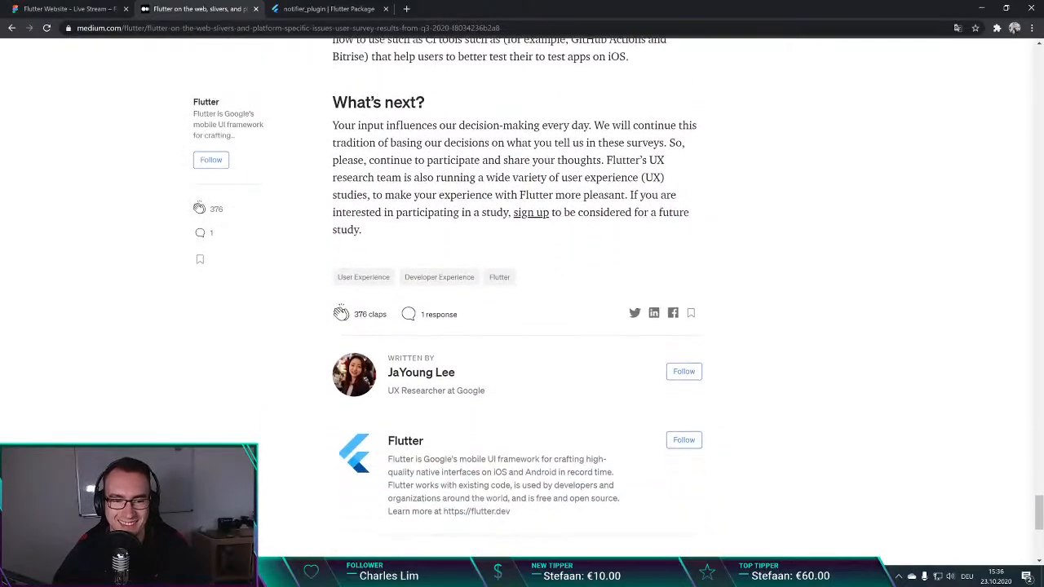
scroll(327, 208, up, 1)
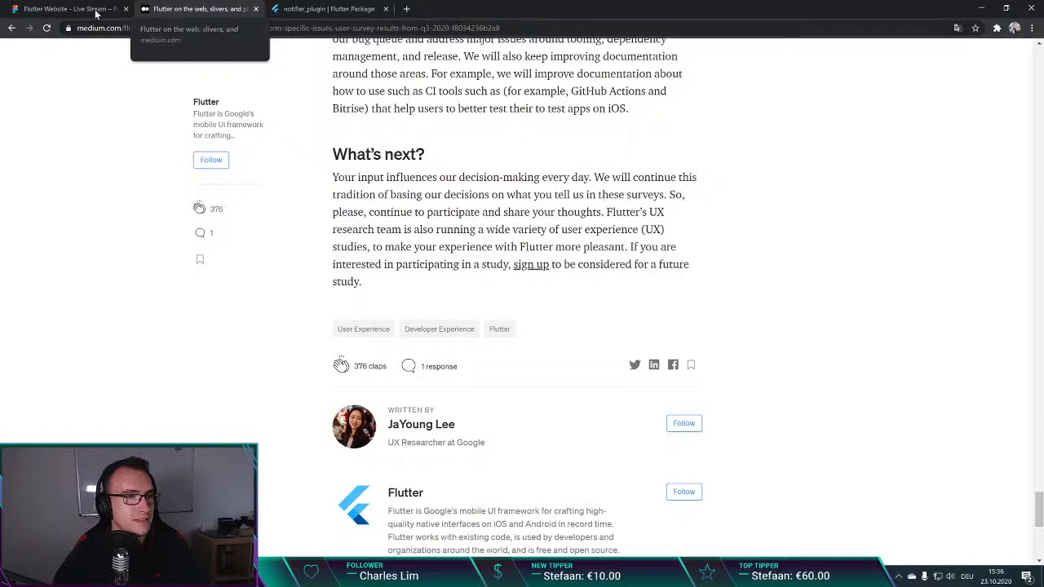
Step: Close the survey article and switch to the "Flutter Website - Live Stream" design file in Figma, showing the footer and homepage frames
click(255, 8)
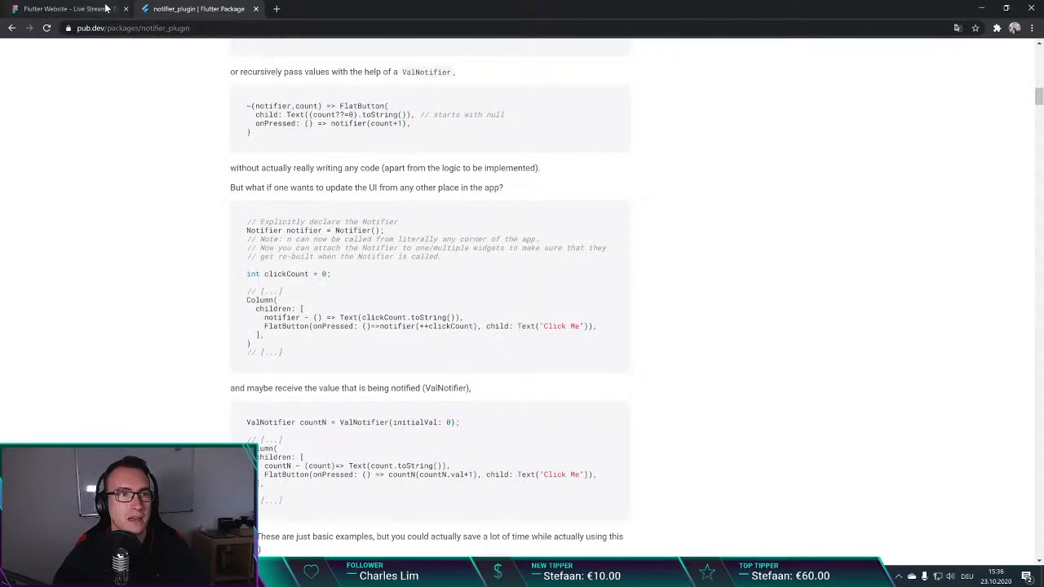
click(66, 8)
scroll(393, 212, up, 5)
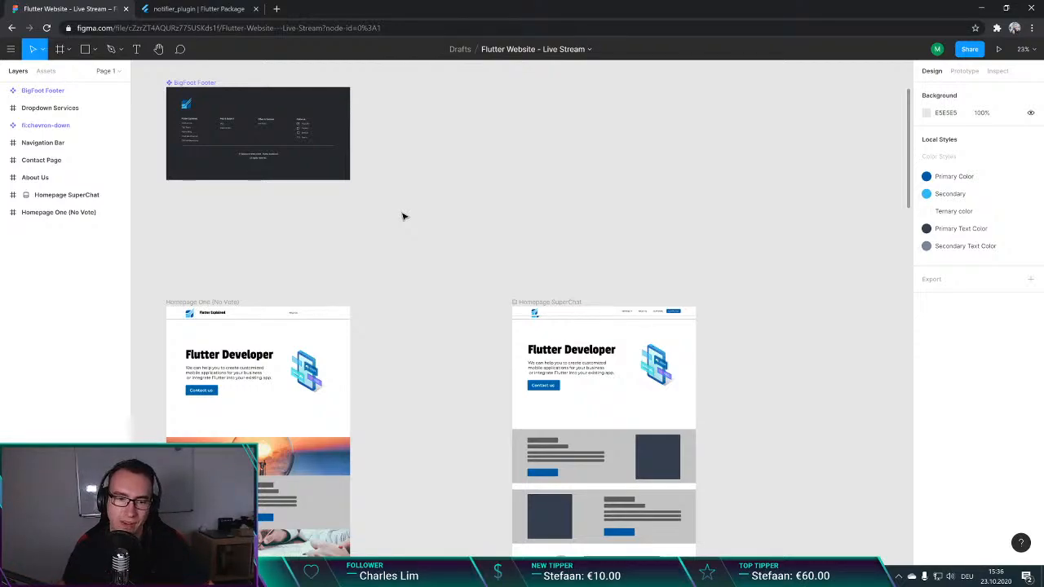
scroll(464, 192, up, 1)
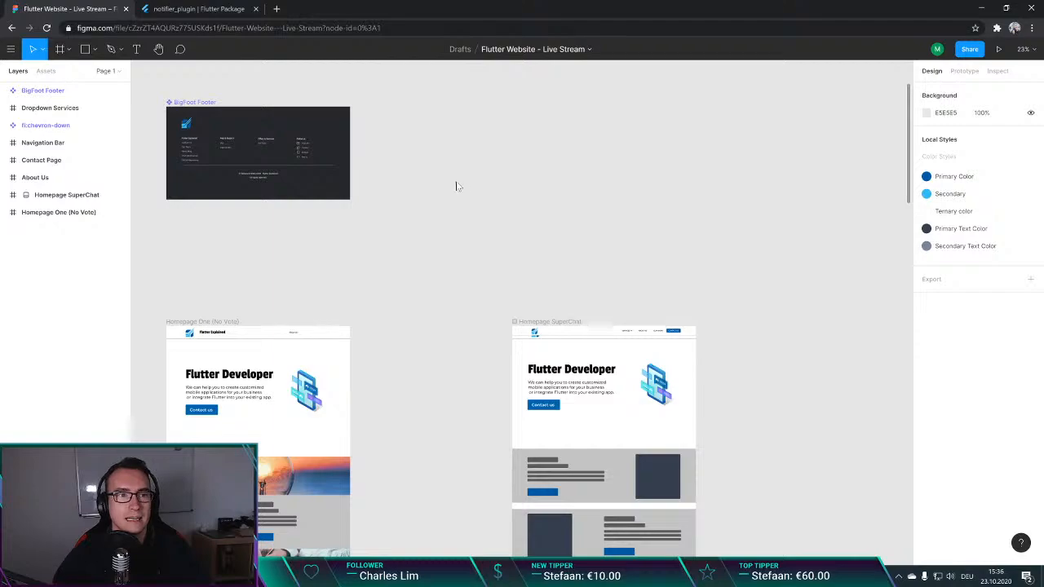
Step: Open the website flutterexplained.codemagic.app in a new browser tab
key(ctrl+t)
text(flutter)
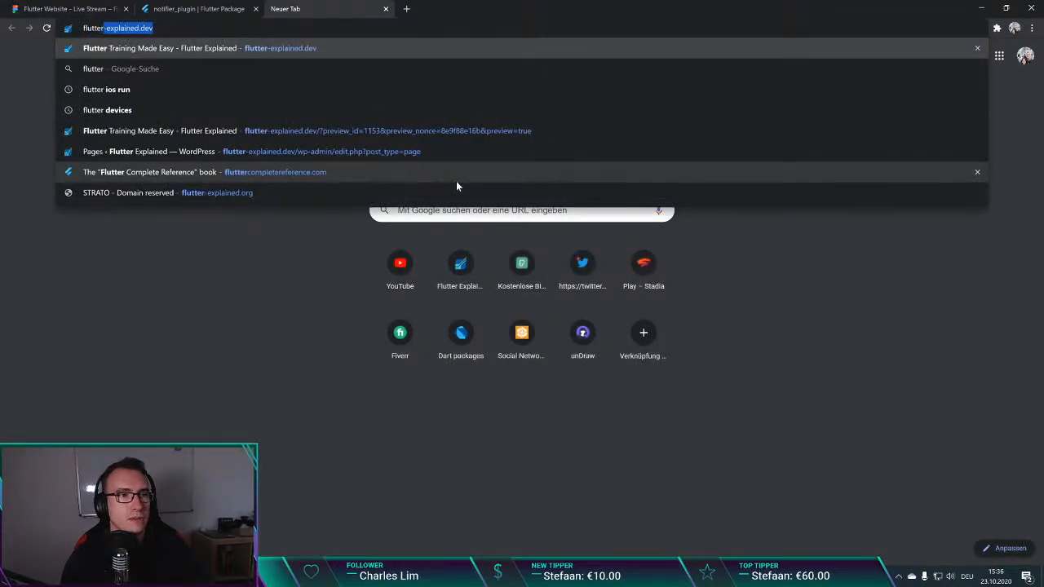
text(explained.co)
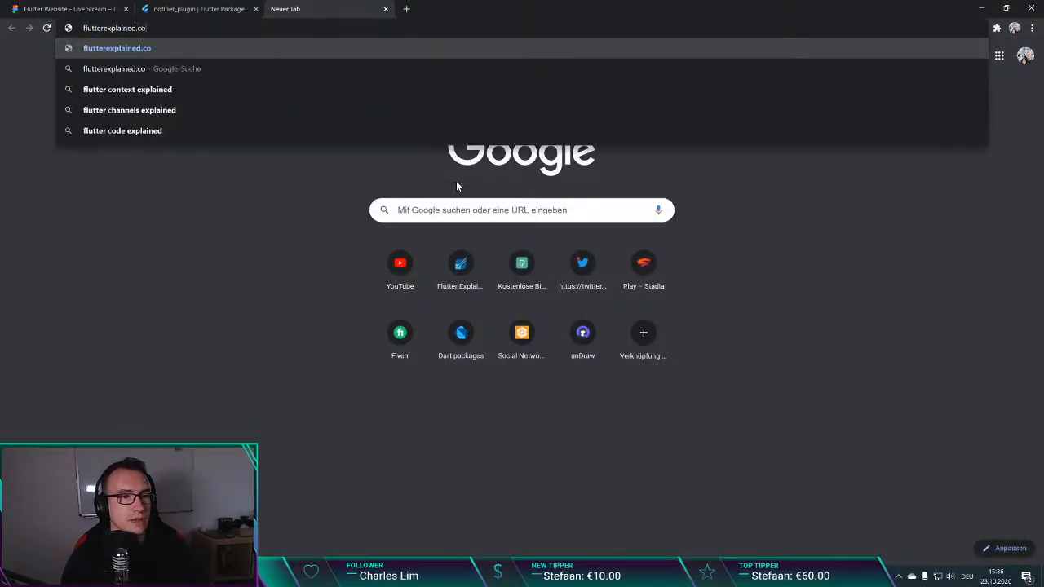
text(demagic.app)
key(Return)
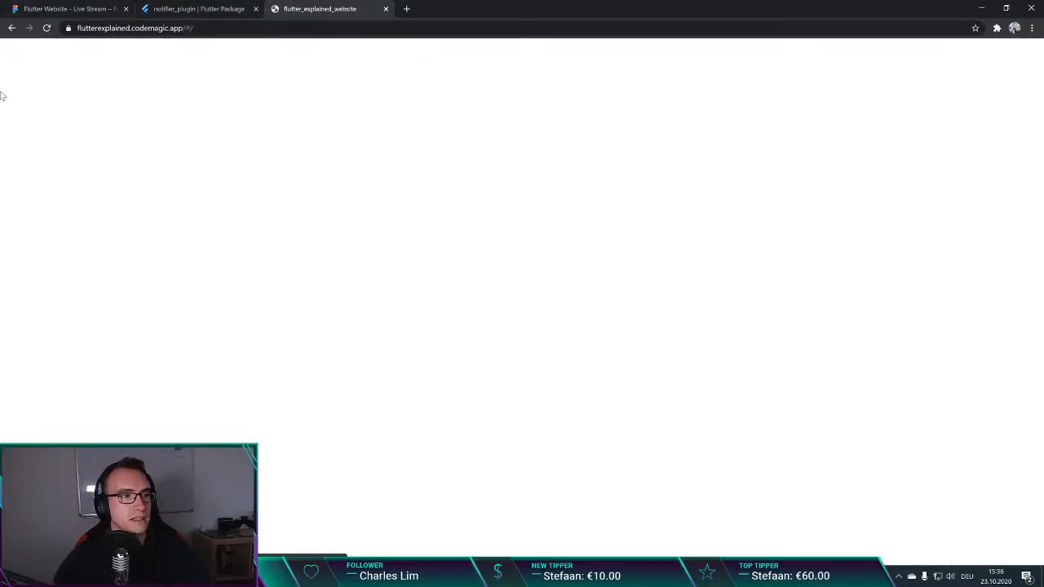
Step: Reload the deployed website and inspect its page elements in the developer tools, closing the tools again
click(222, 29)
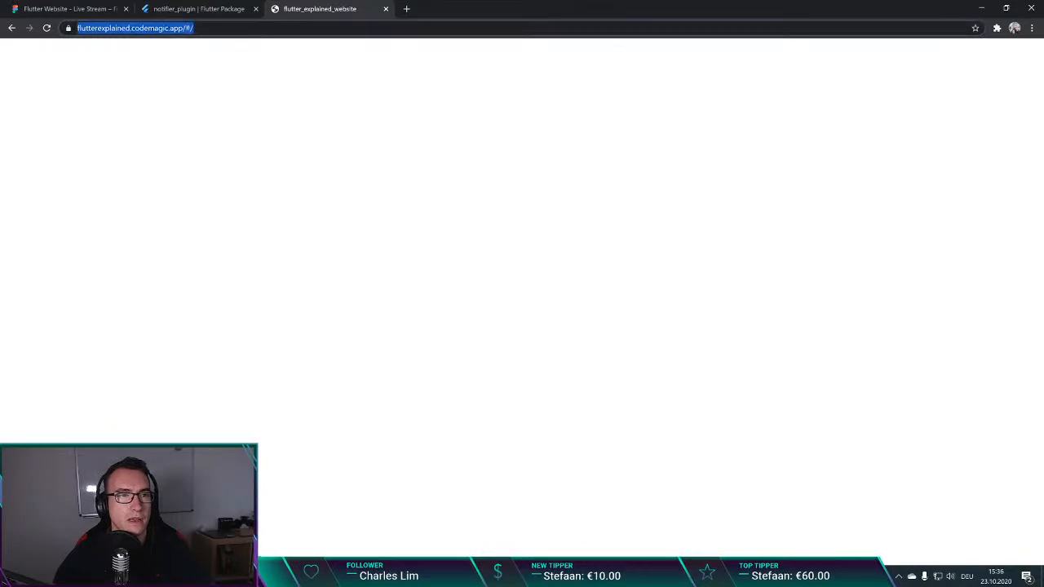
key(Return)
right_click(298, 135)
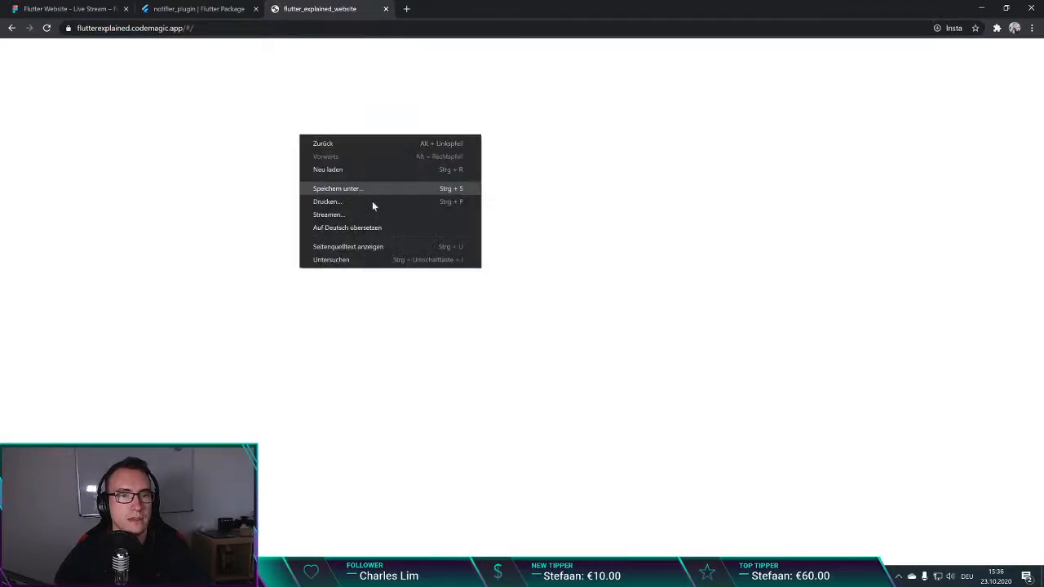
click(383, 258)
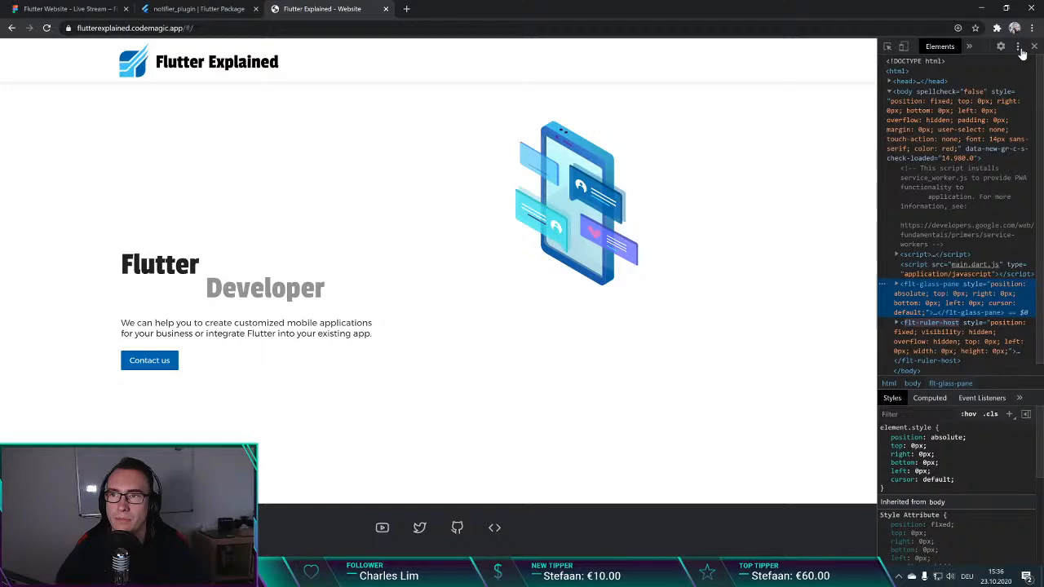
click(1034, 46)
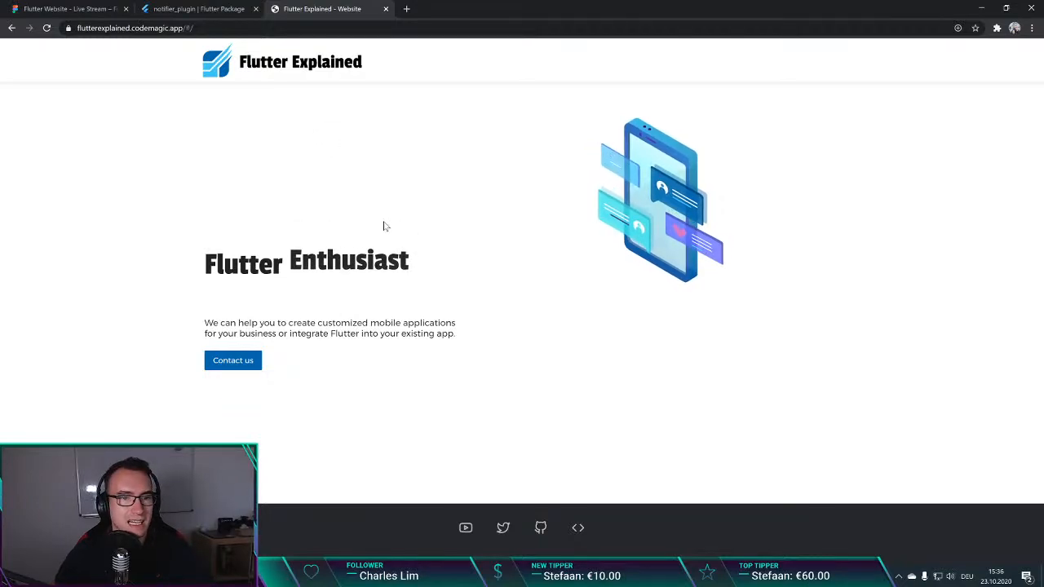
Step: Look over the deployed landing page from its animated Flutter headline and phone illustration down to the footer and back up
scroll(377, 228, down, 1)
scroll(449, 270, up, 1)
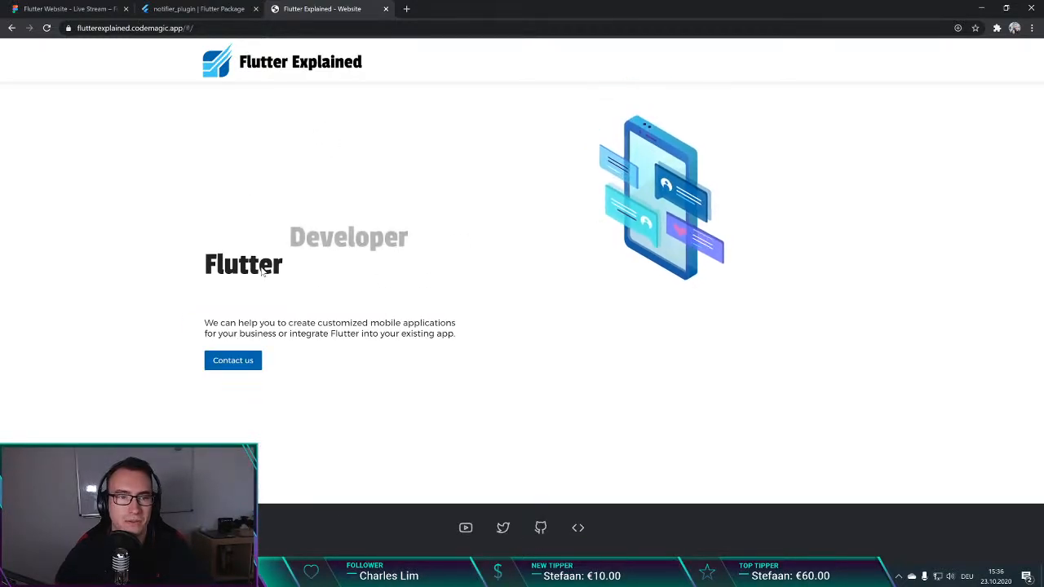
scroll(440, 275, down, 1)
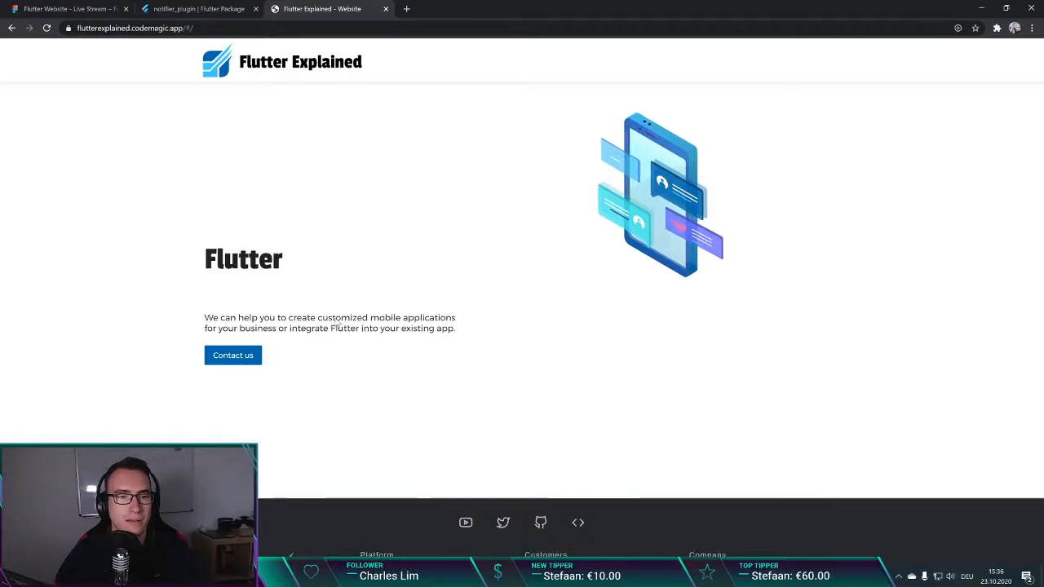
scroll(338, 324, down, 1)
scroll(522, 277, down, 1)
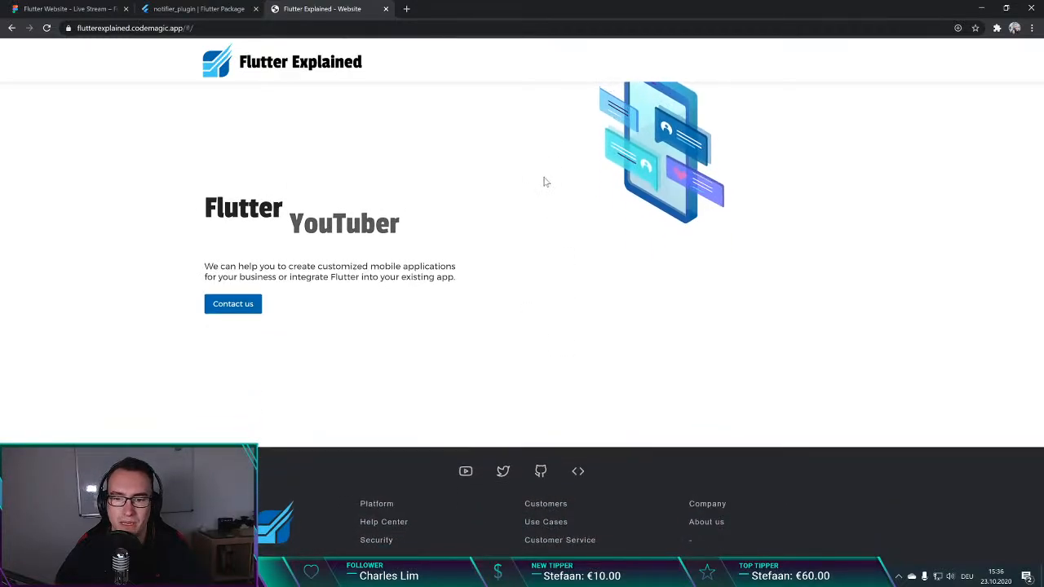
scroll(592, 424, up, 1)
scroll(582, 180, down, 1)
scroll(572, 227, up, 1)
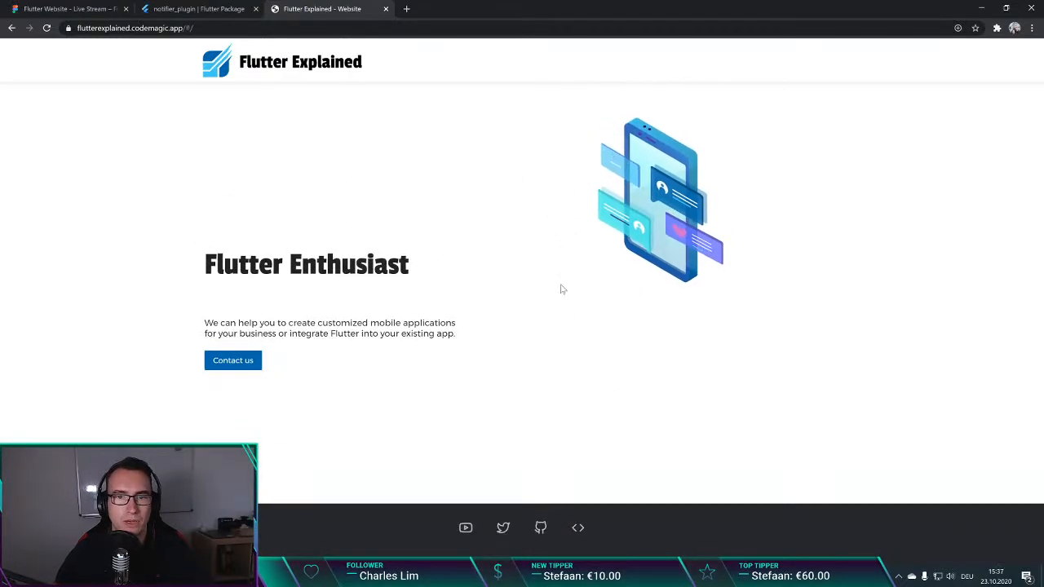
scroll(599, 224, down, 1)
scroll(594, 258, up, 1)
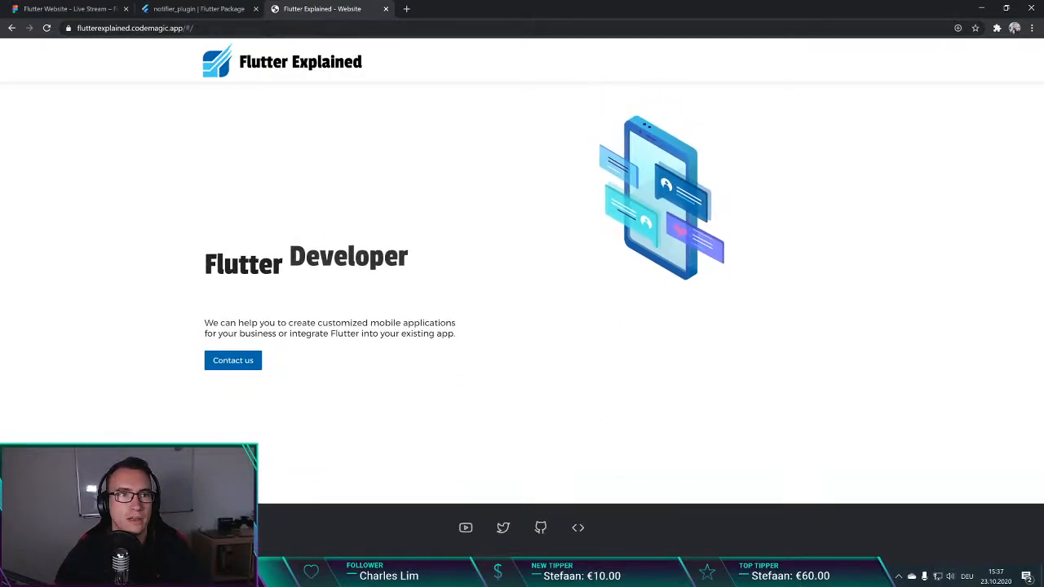
Step: Install the Flutter Explained website as a standalone desktop app from the browser
click(957, 28)
click(895, 113)
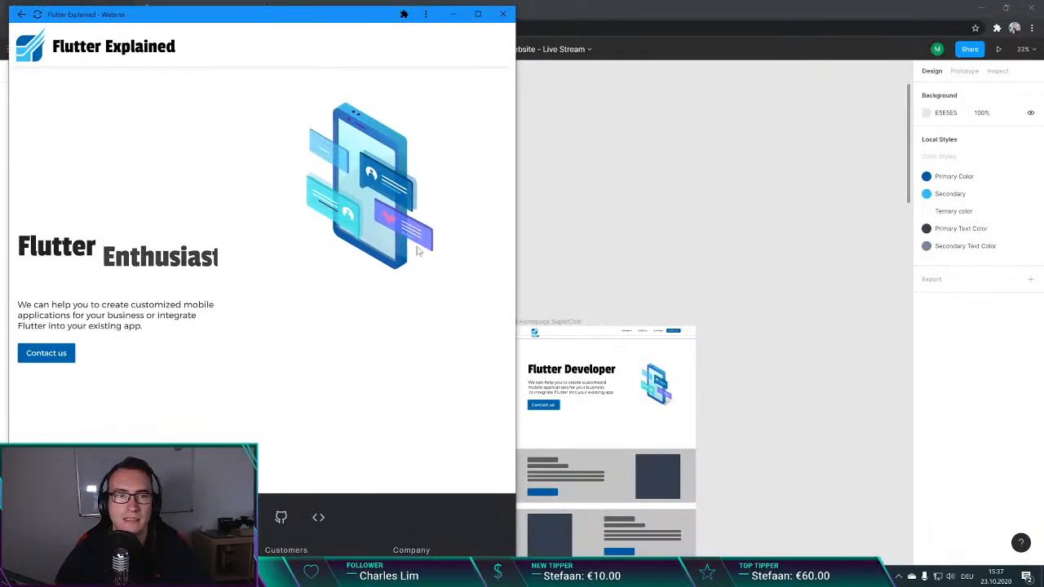
Step: Maximize the installed Flutter Explained app window, look over the landing page, and close the app
drag(304, 18, 556, 2)
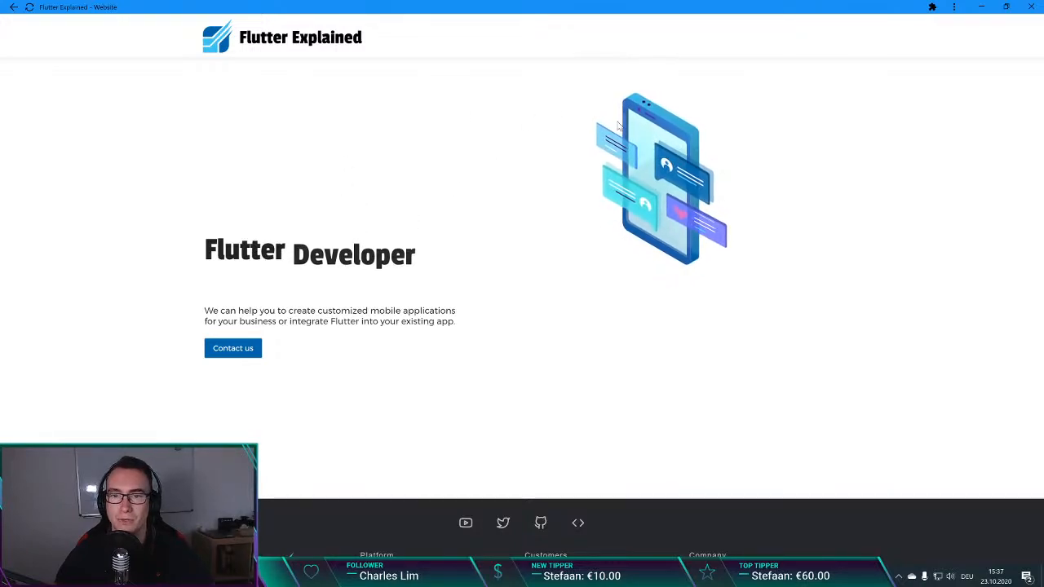
scroll(411, 275, down, 1)
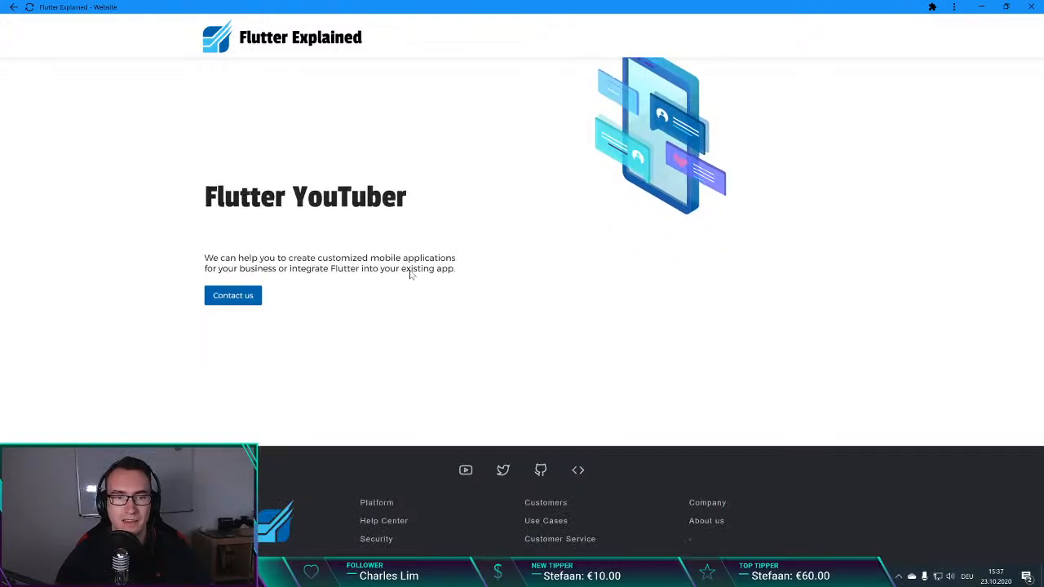
scroll(412, 275, up, 1)
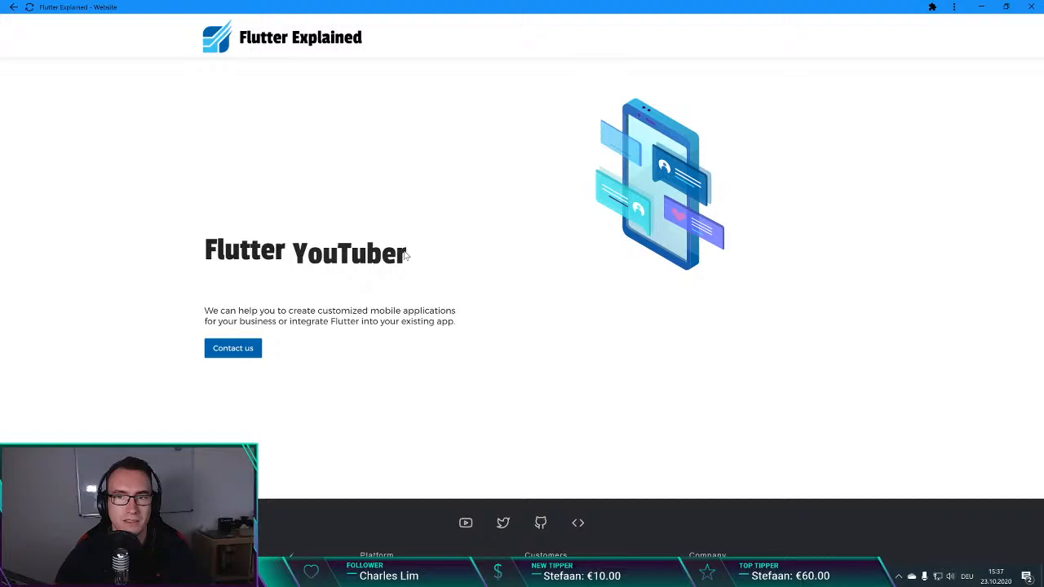
click(1031, 9)
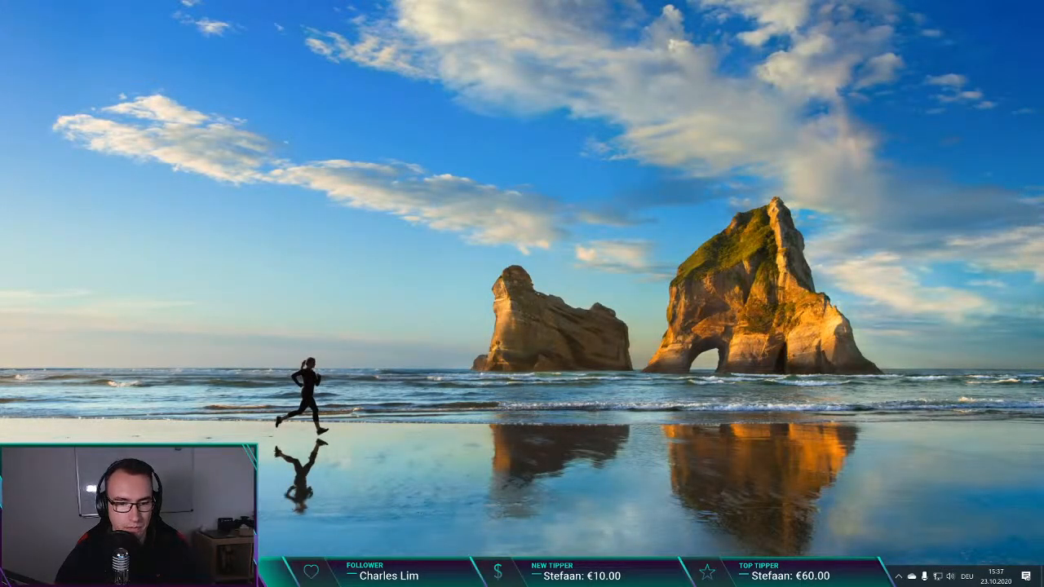
Step: Switch back to the Figma website design and compare the Homepage One (No Vote) and Homepage SuperChat layouts
key(alt+Tab)
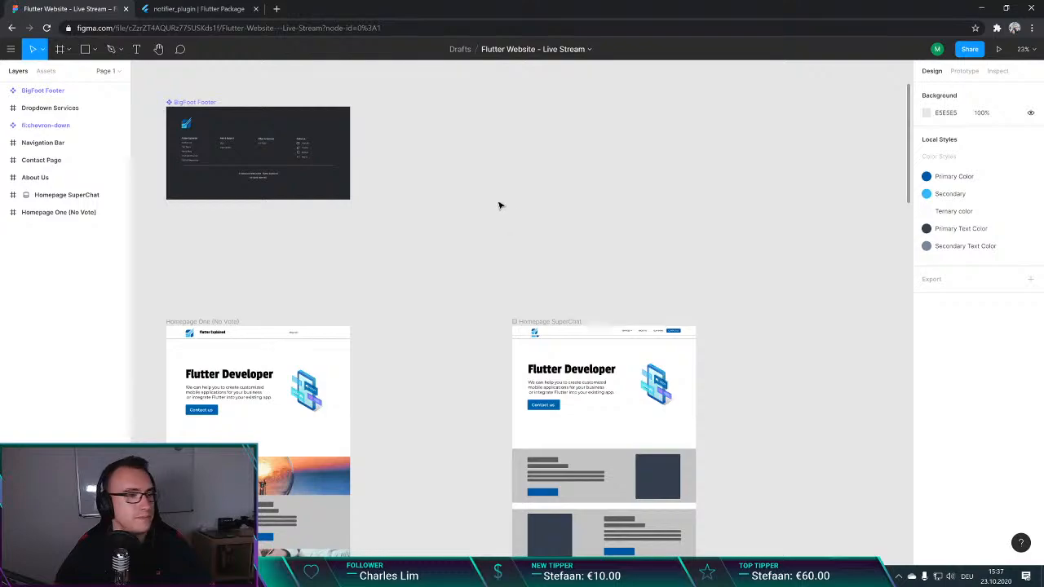
scroll(500, 204, down, 3)
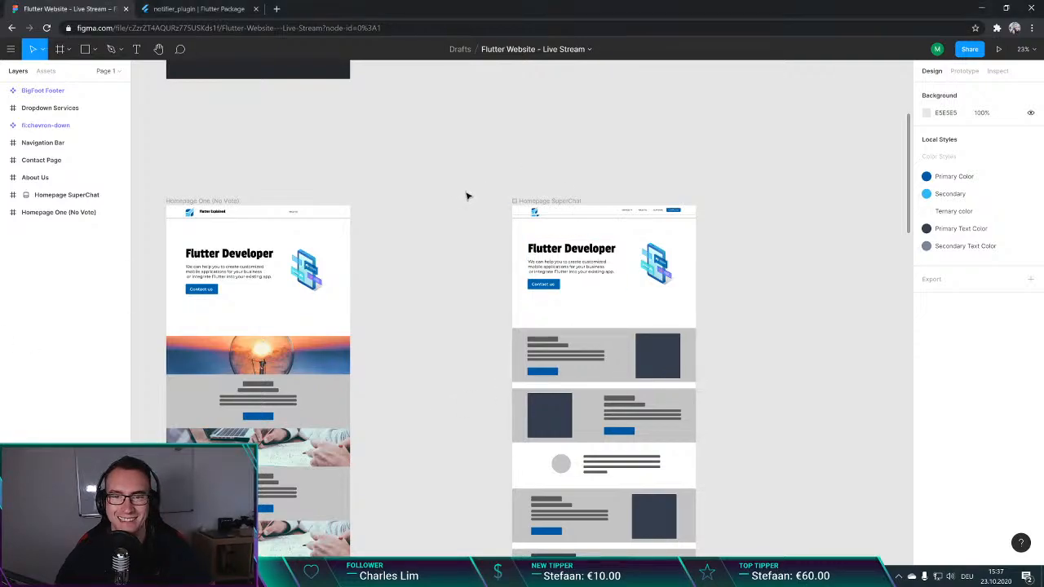
scroll(447, 197, down, 1)
scroll(447, 198, down, 2)
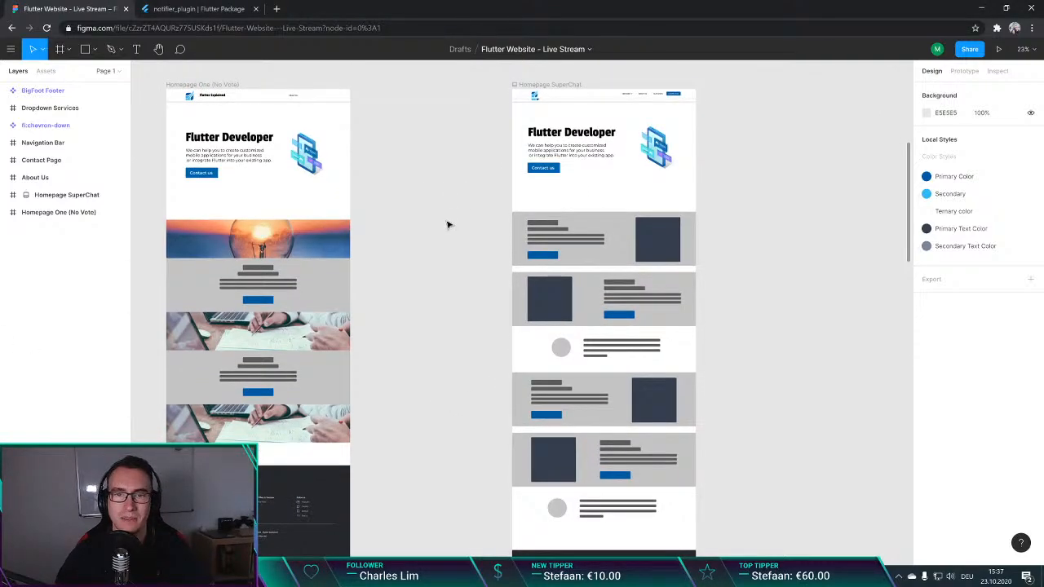
scroll(448, 219, up, 1)
click(544, 108)
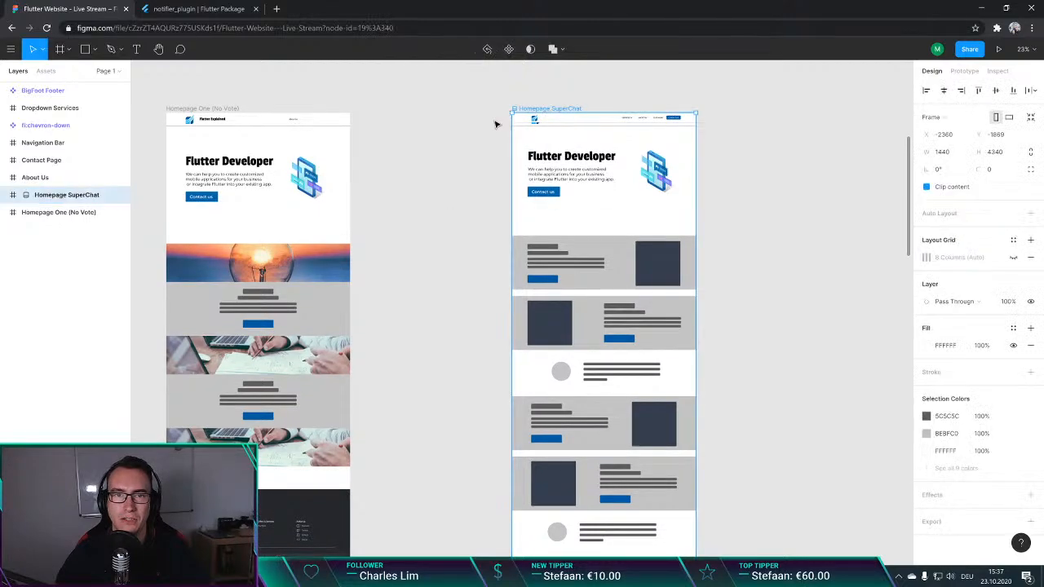
click(445, 190)
scroll(435, 191, down, 3)
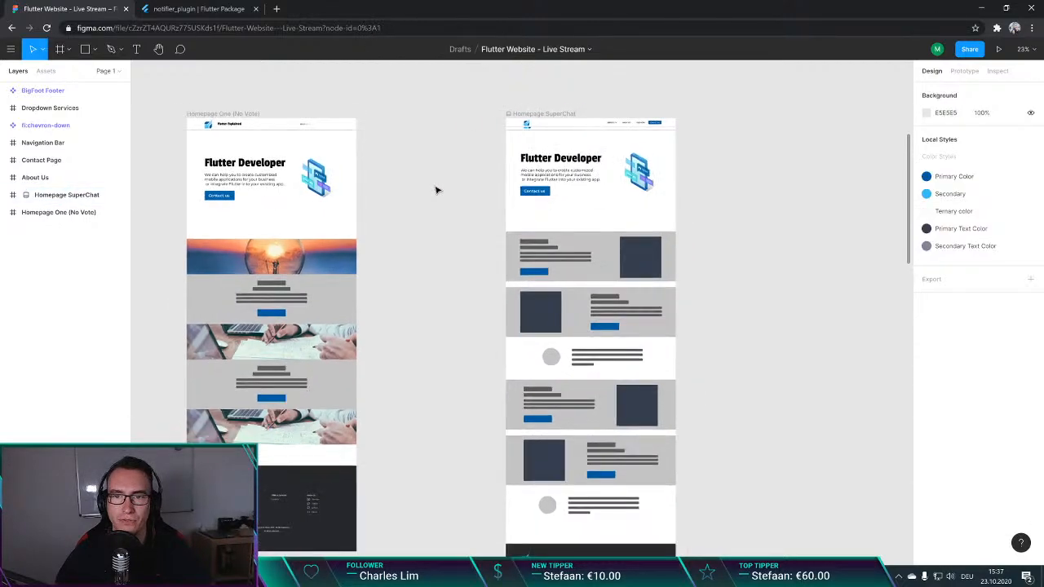
scroll(621, 229, up, 3)
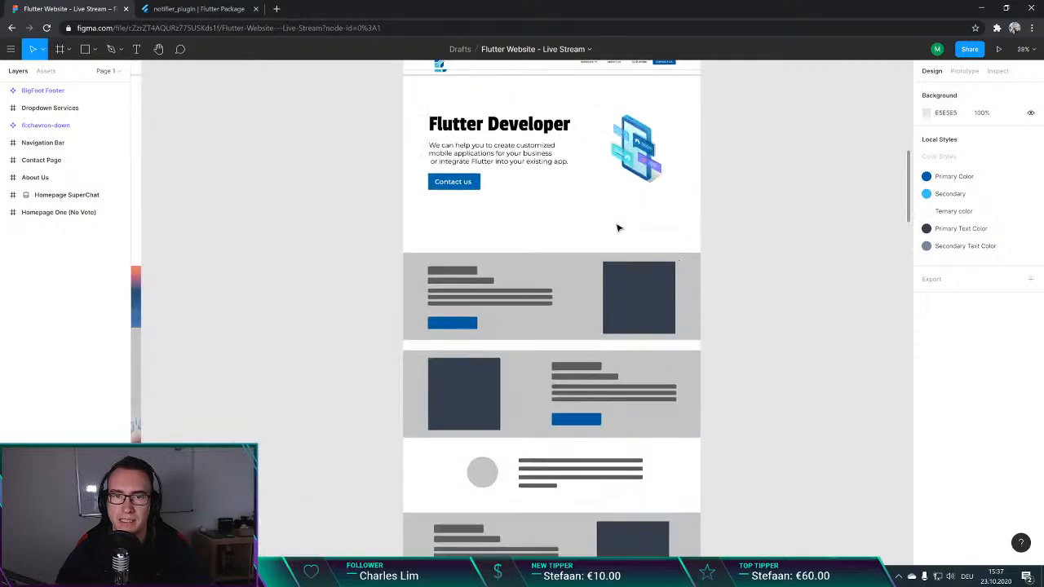
scroll(590, 240, up, 3)
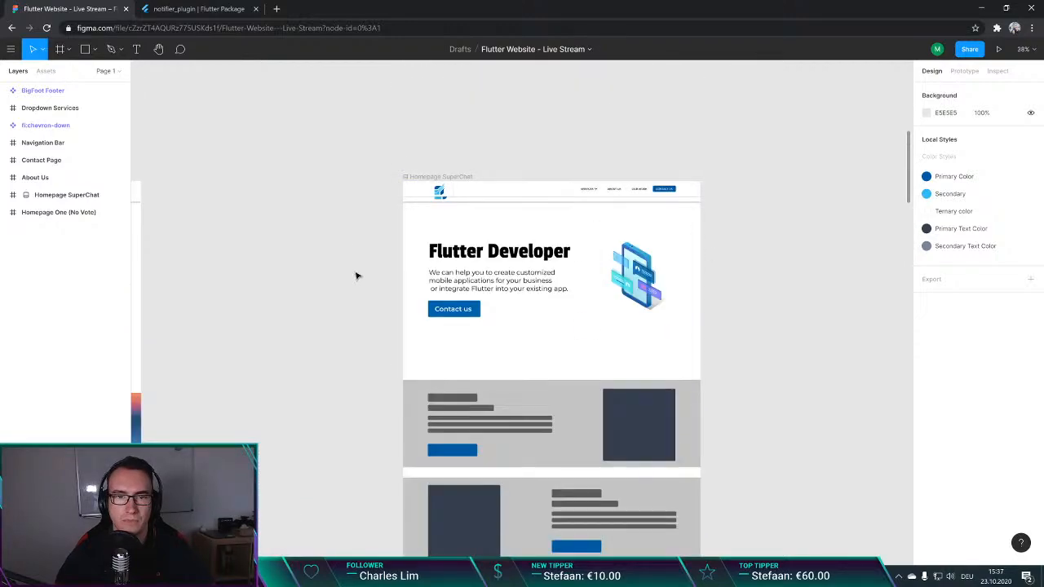
Step: Launch the Homepage SuperChat prototype preview in a new tab and select the design file's web address back in the editor
click(526, 204)
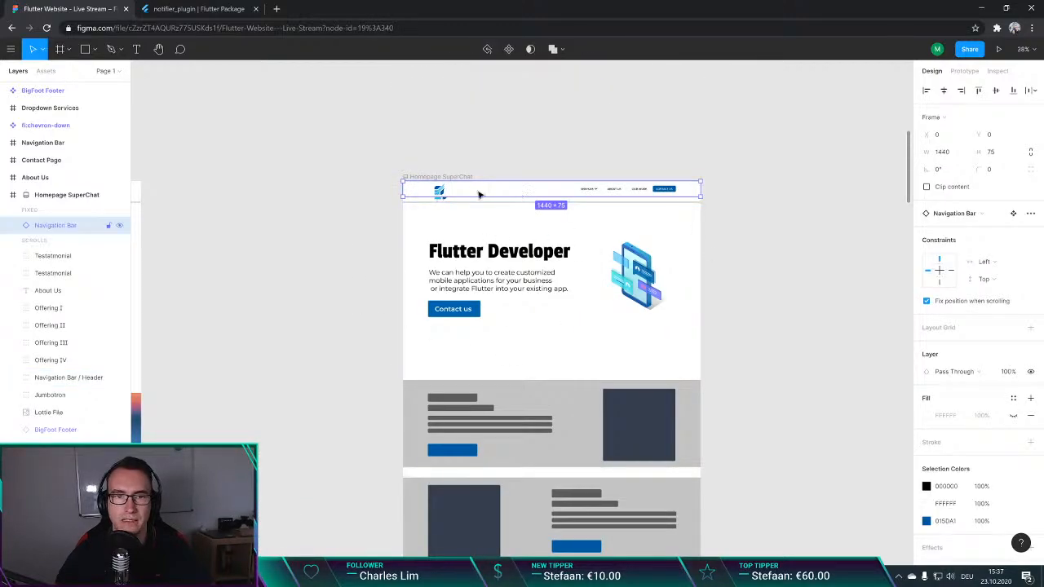
click(999, 49)
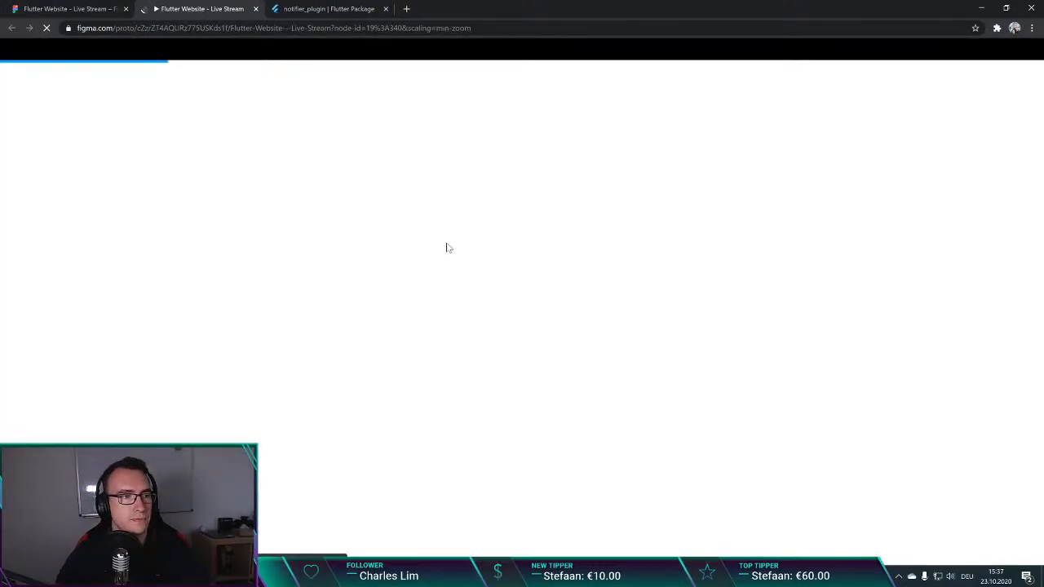
click(53, 8)
click(167, 28)
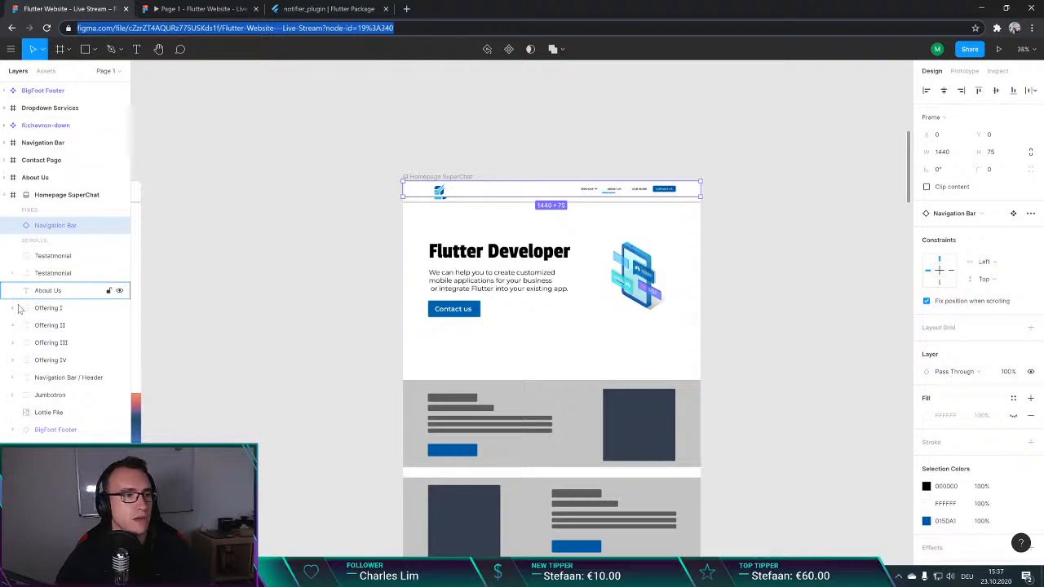
key(alt+Tab)
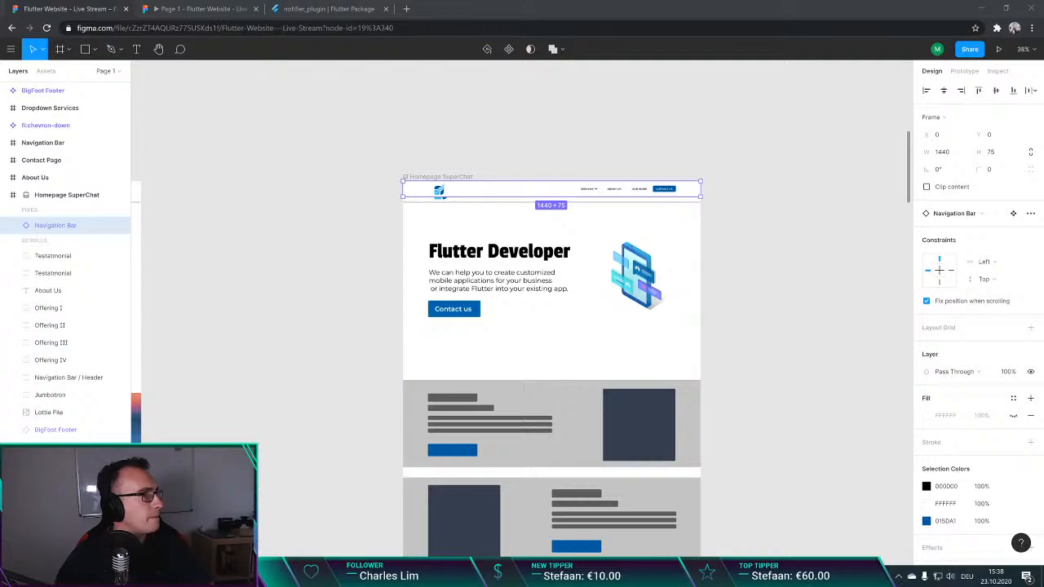
click(235, 261)
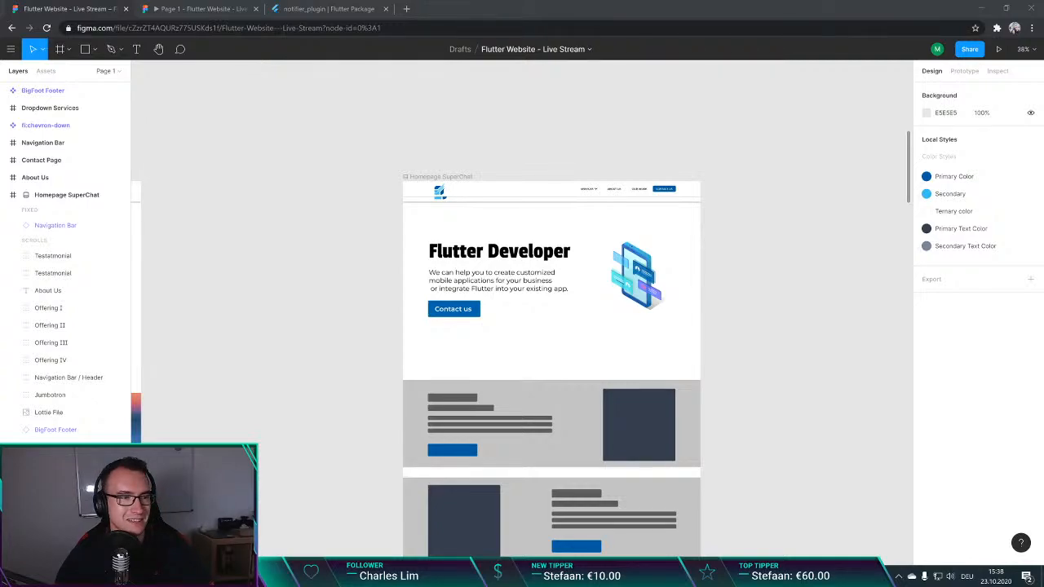
Step: Look through the Homepage SuperChat design from its header through the offering and testimonial sections to the footer and back up
scroll(299, 274, down, 1)
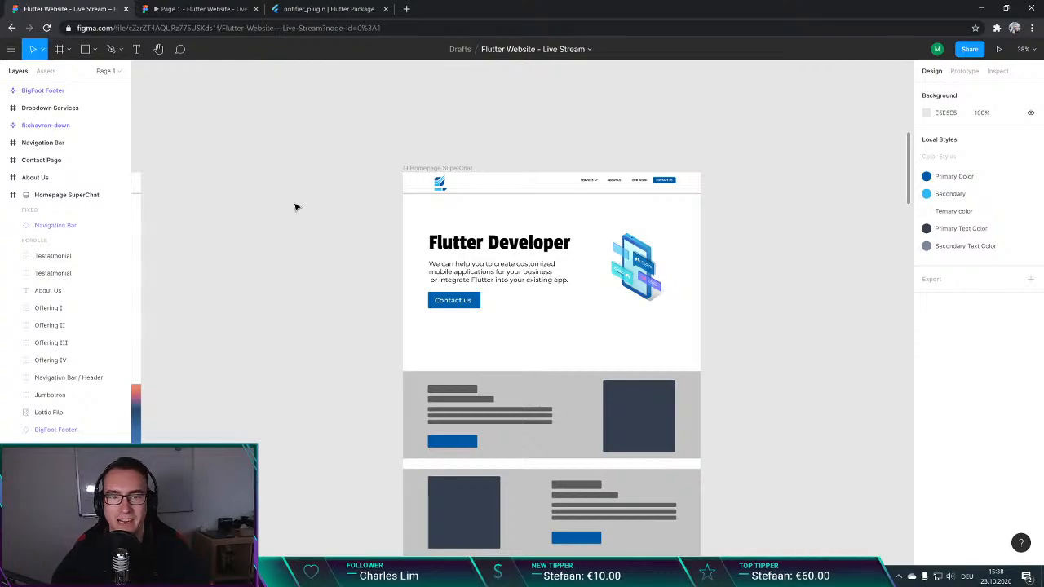
scroll(299, 196, down, 1)
scroll(303, 201, down, 5)
scroll(303, 201, up, 2)
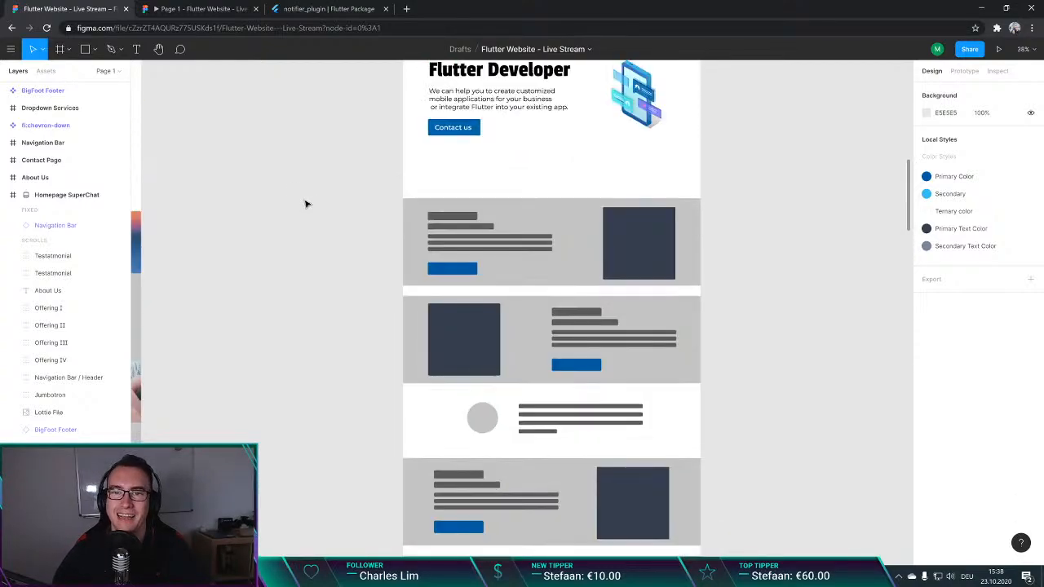
scroll(305, 202, down, 1)
scroll(305, 202, down, 1)
scroll(304, 199, up, 5)
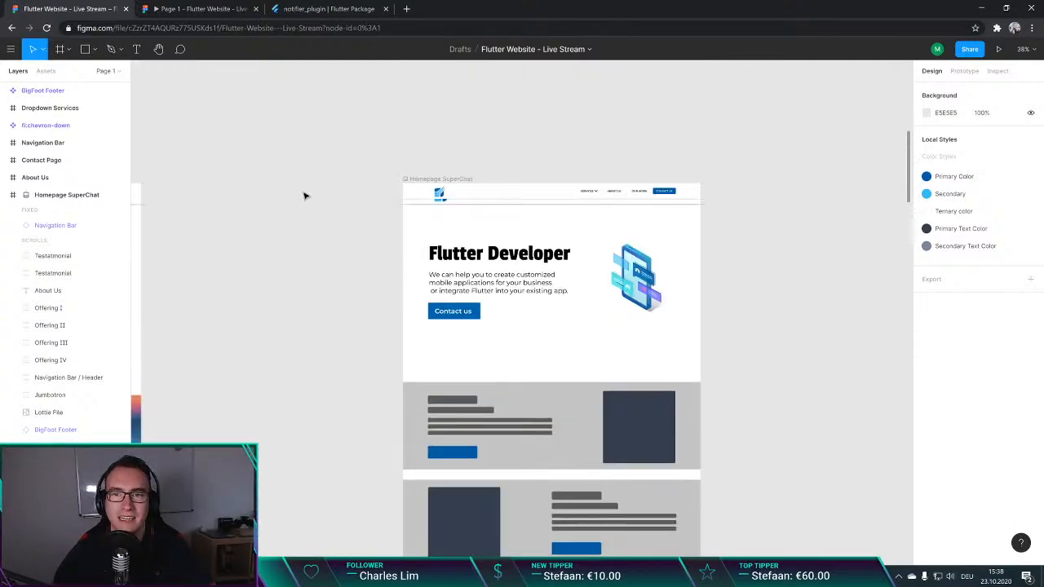
scroll(303, 197, down, 4)
scroll(298, 319, down, 4)
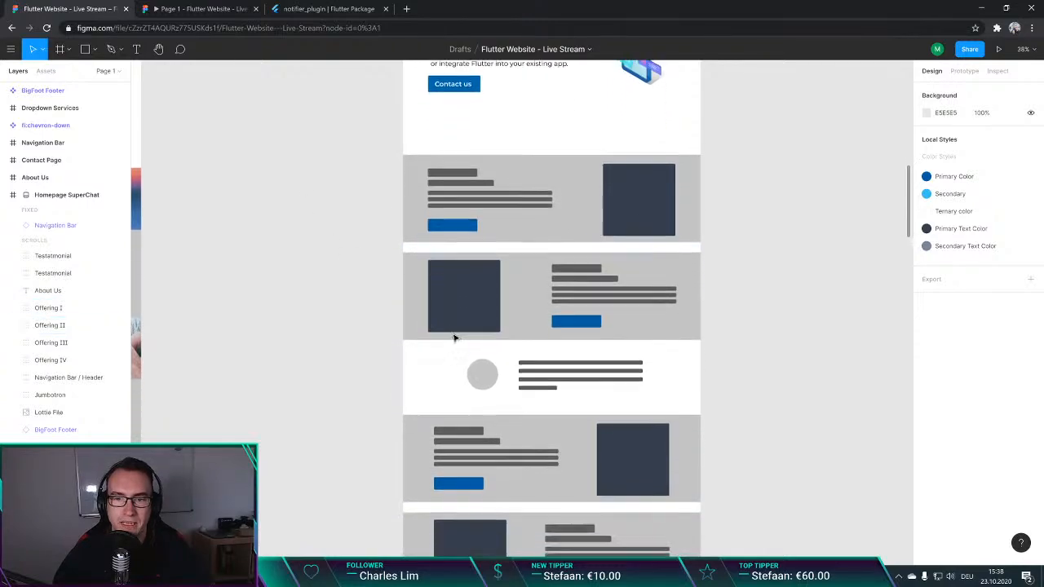
scroll(298, 319, down, 2)
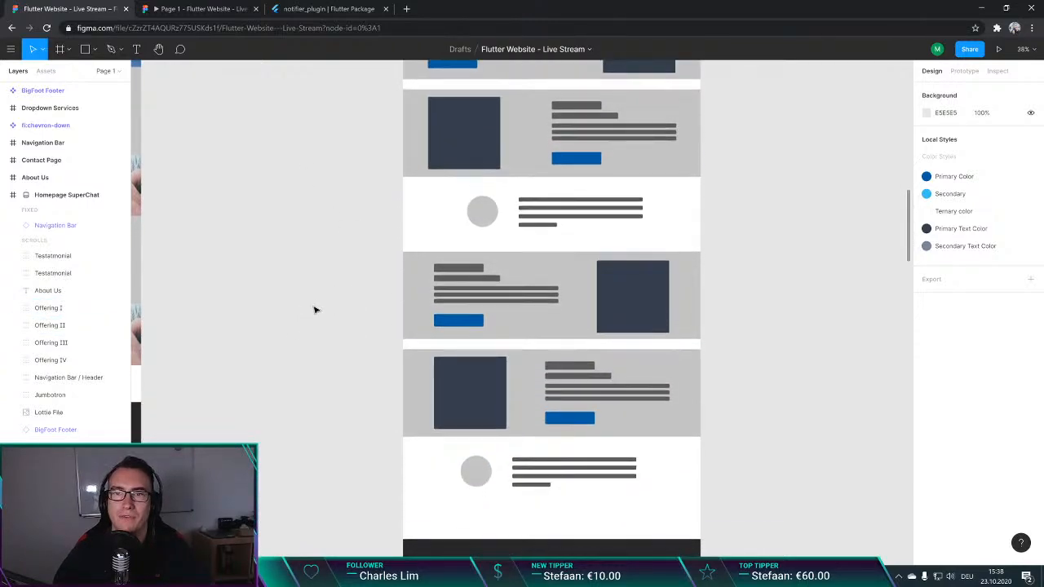
scroll(614, 360, down, 5)
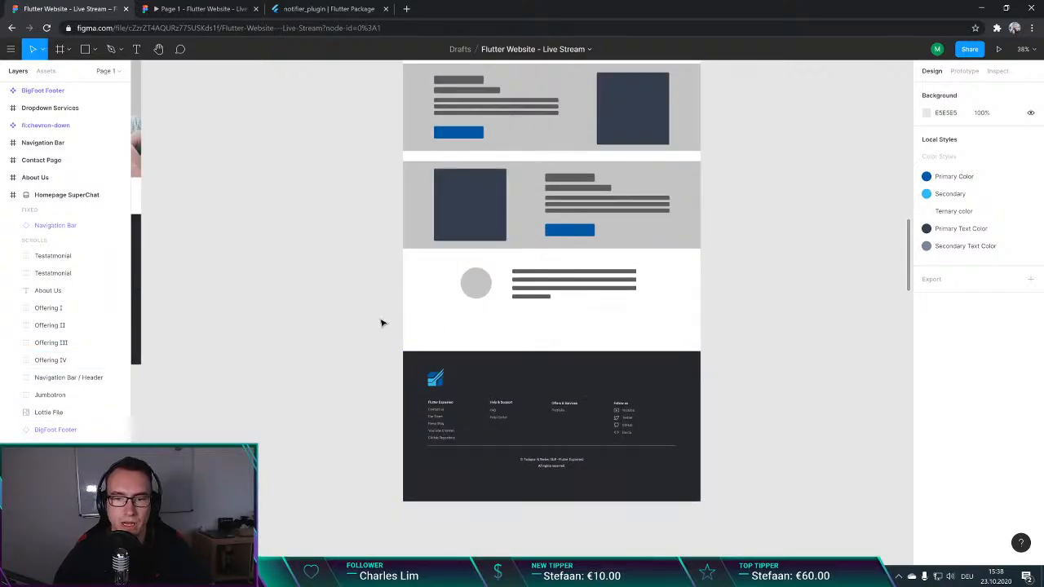
scroll(382, 322, up, 10)
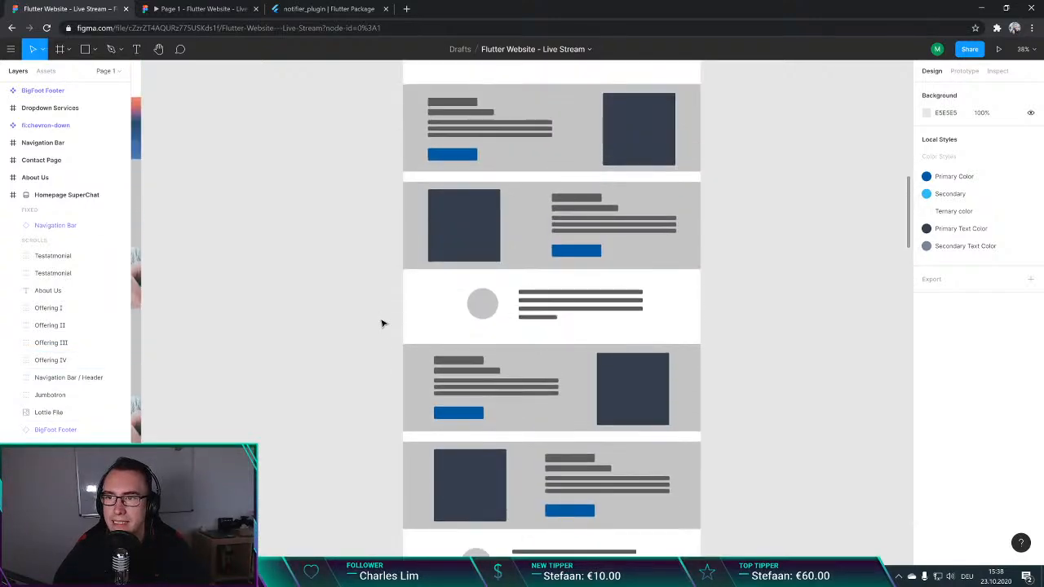
scroll(382, 323, up, 5)
scroll(382, 323, down, 6)
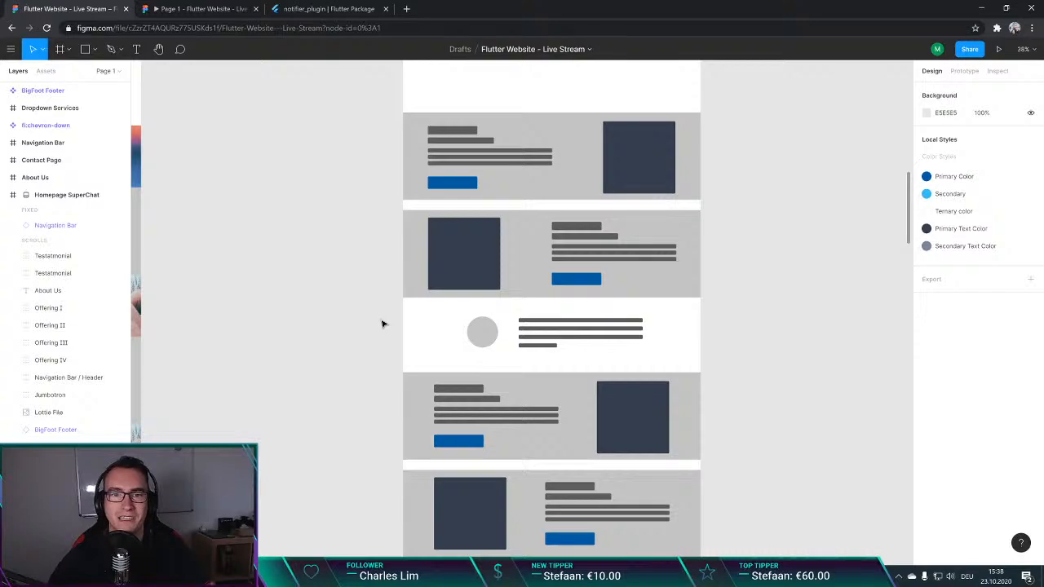
scroll(356, 333, down, 1)
scroll(361, 333, down, 1)
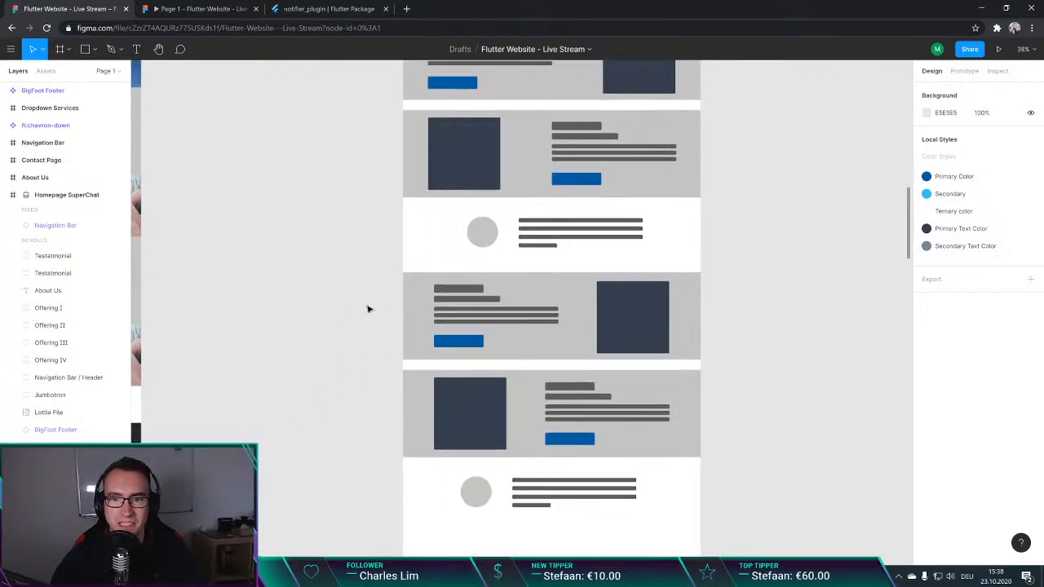
scroll(356, 310, down, 1)
scroll(367, 260, up, 3)
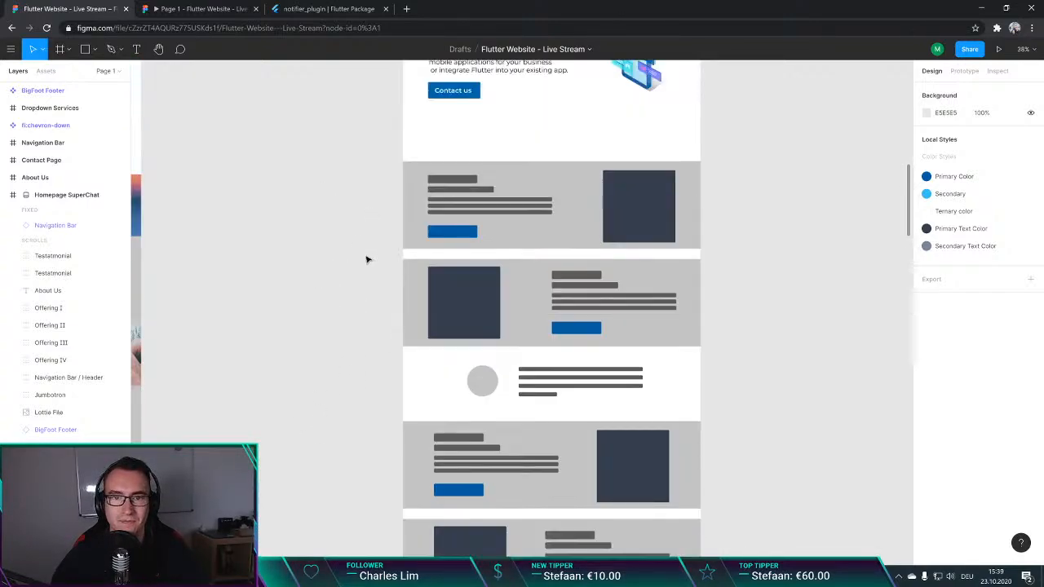
scroll(367, 260, up, 3)
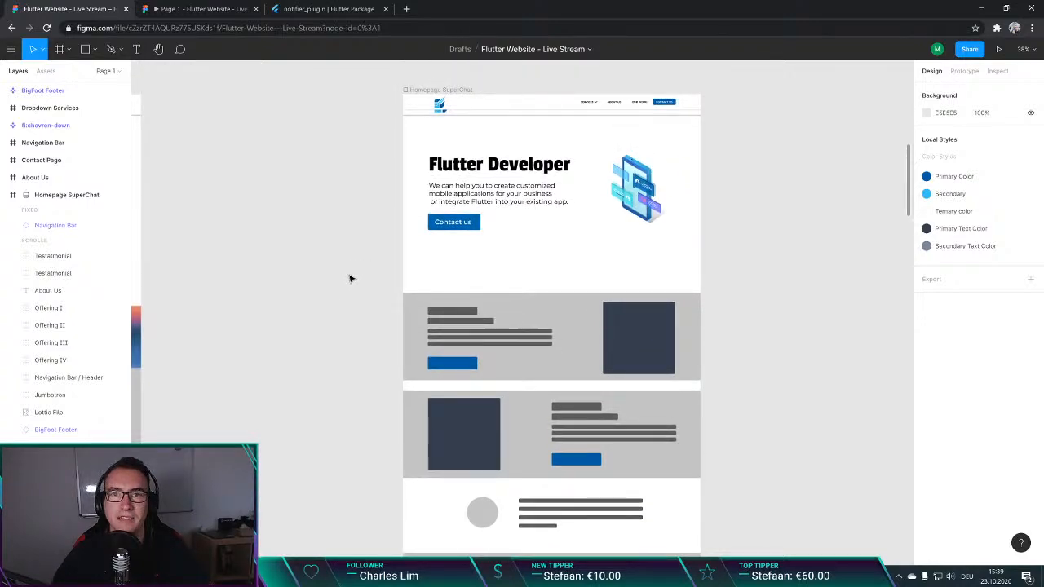
scroll(538, 193, up, 2)
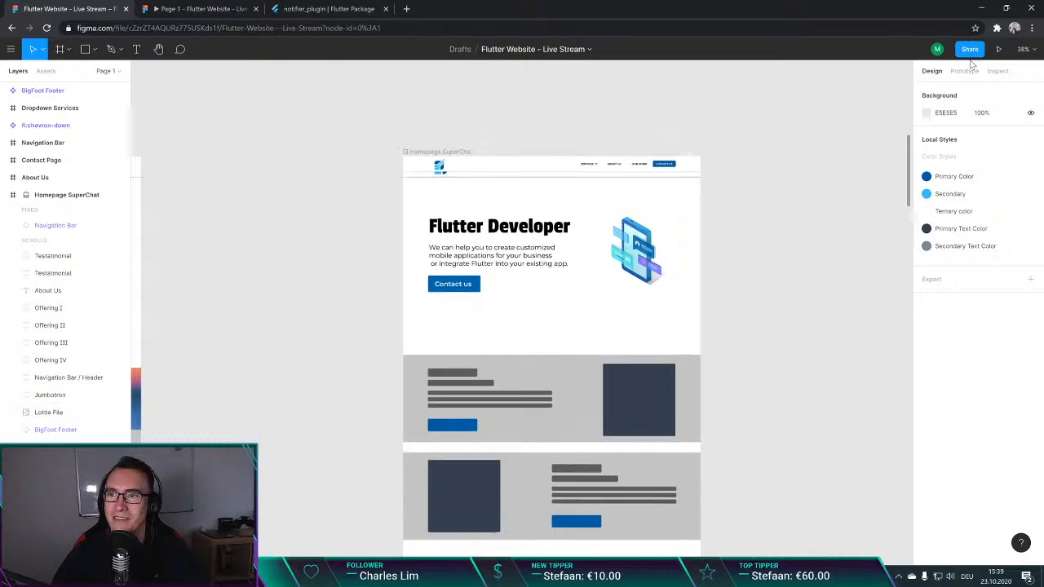
Step: Present the Homepage SuperChat prototype, try its Services navigation entry, and close the preview tab
click(999, 49)
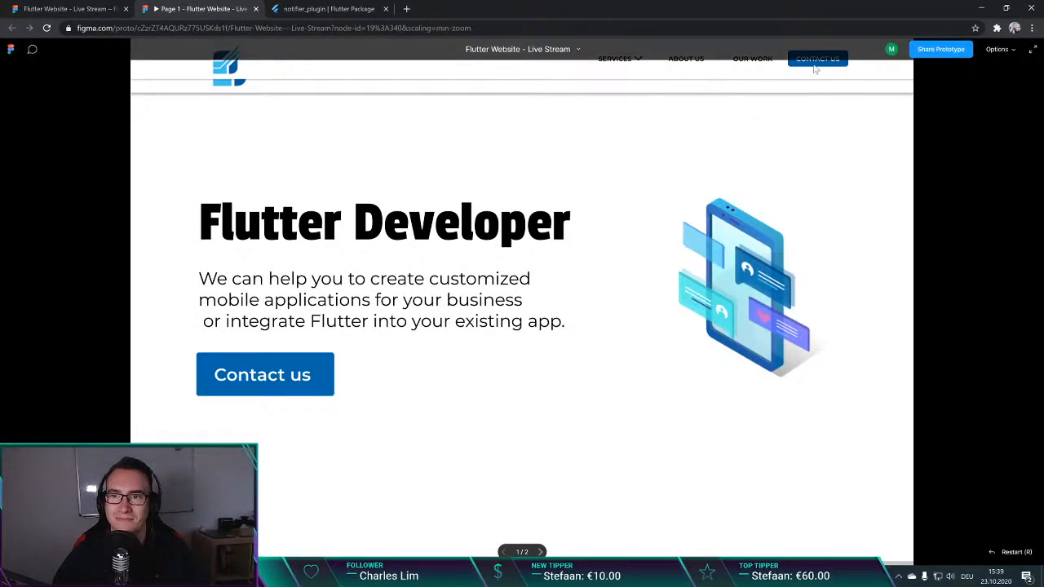
click(736, 128)
click(618, 60)
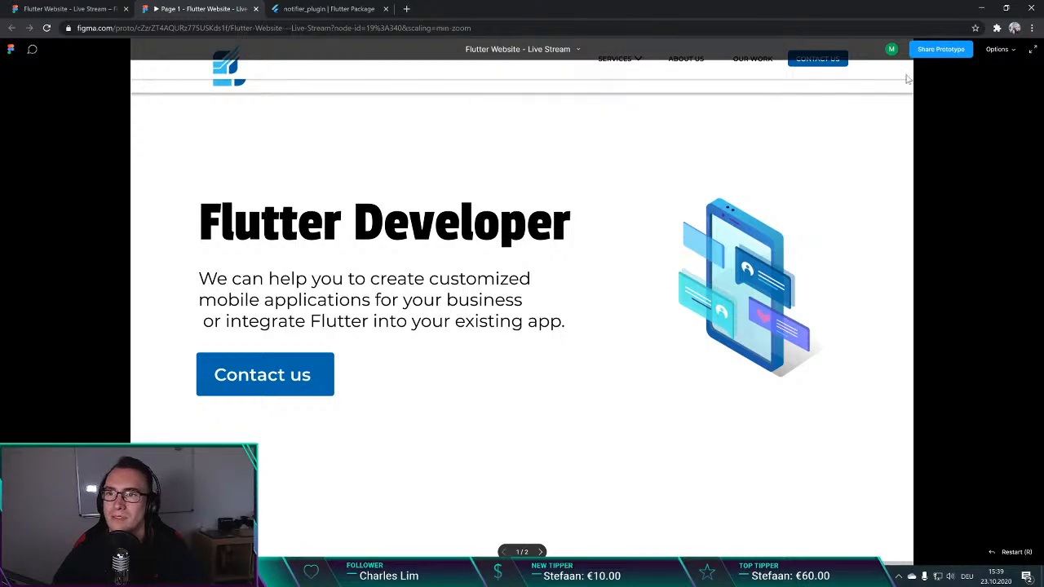
click(255, 8)
Step: Open the undraw.co website in a new browser tab and browse to its illustrations collection
scroll(375, 210, down, 5)
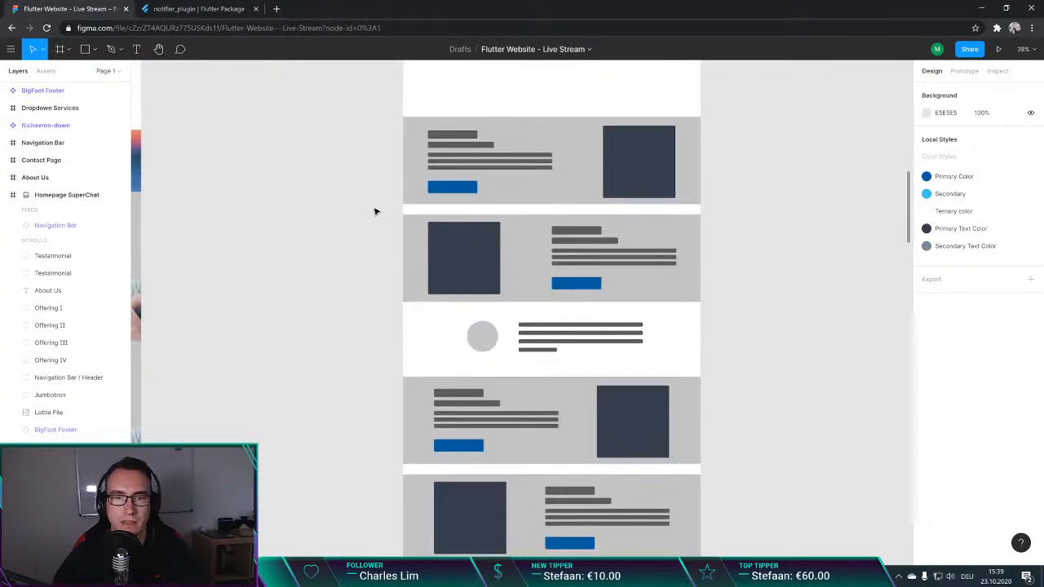
scroll(369, 219, up, 1)
scroll(372, 249, down, 3)
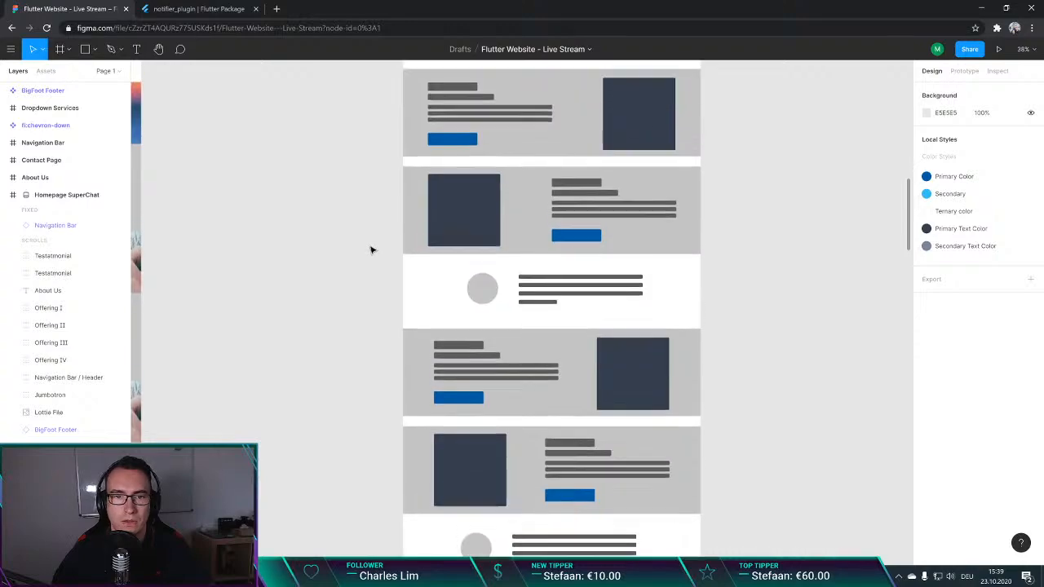
scroll(368, 247, up, 2)
key(ctrl+t)
text(undraw)
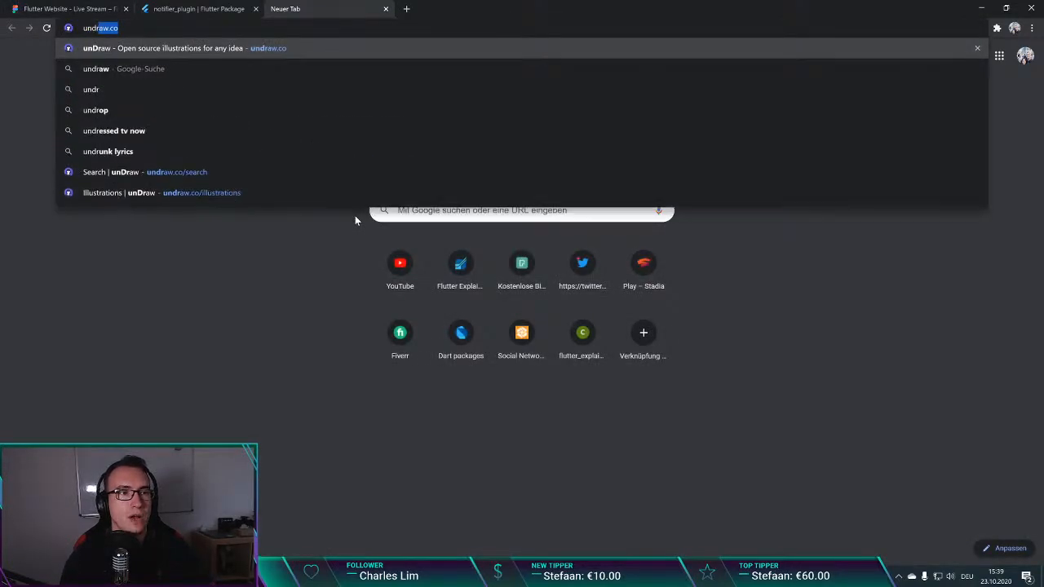
key(Return)
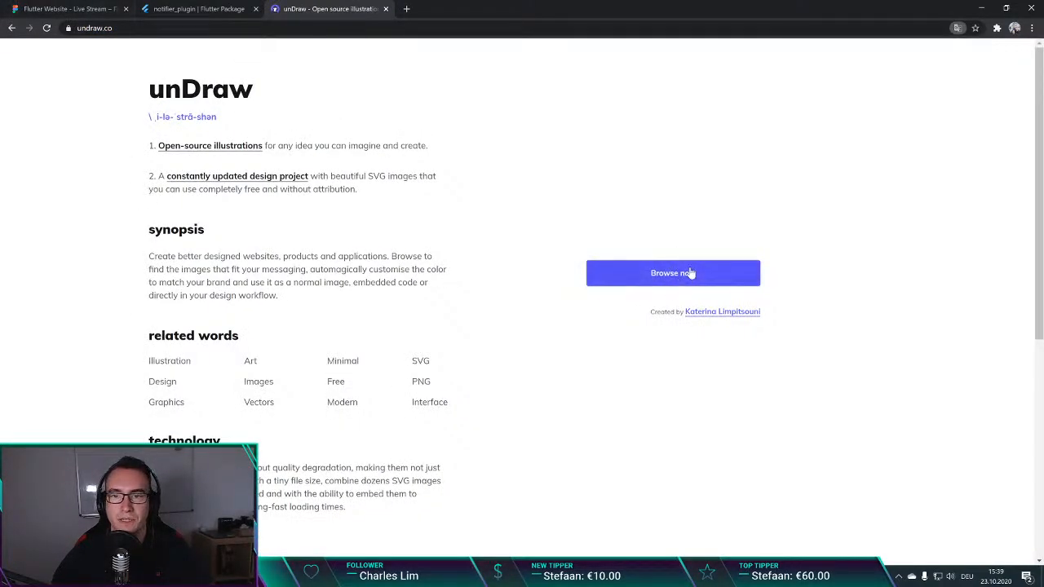
click(729, 272)
Step: Switch back to the Figma design file and inspect the image and heading placeholders of the first offering section on the homepage
click(82, 8)
click(623, 201)
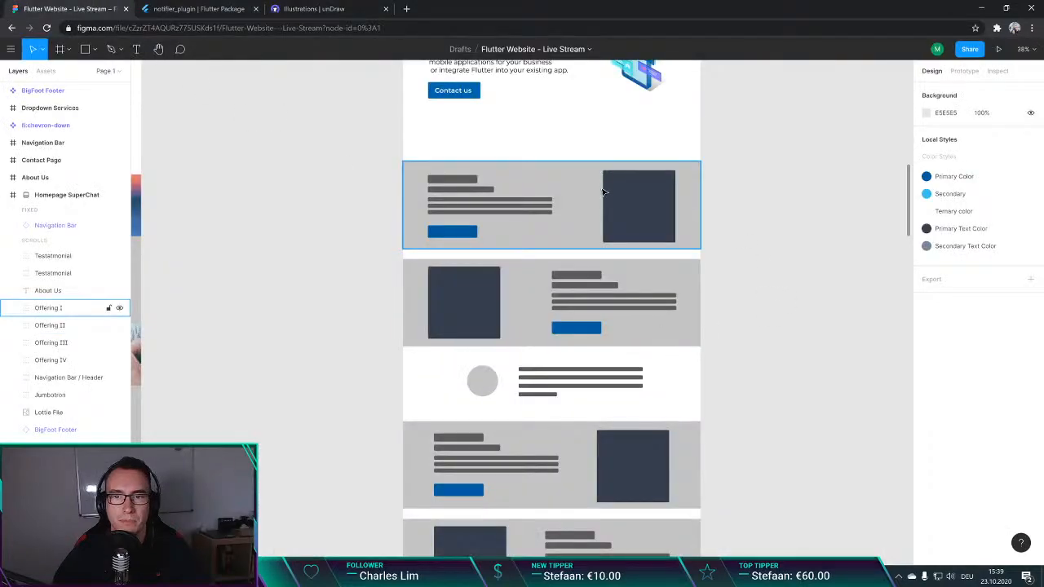
double_click(640, 210)
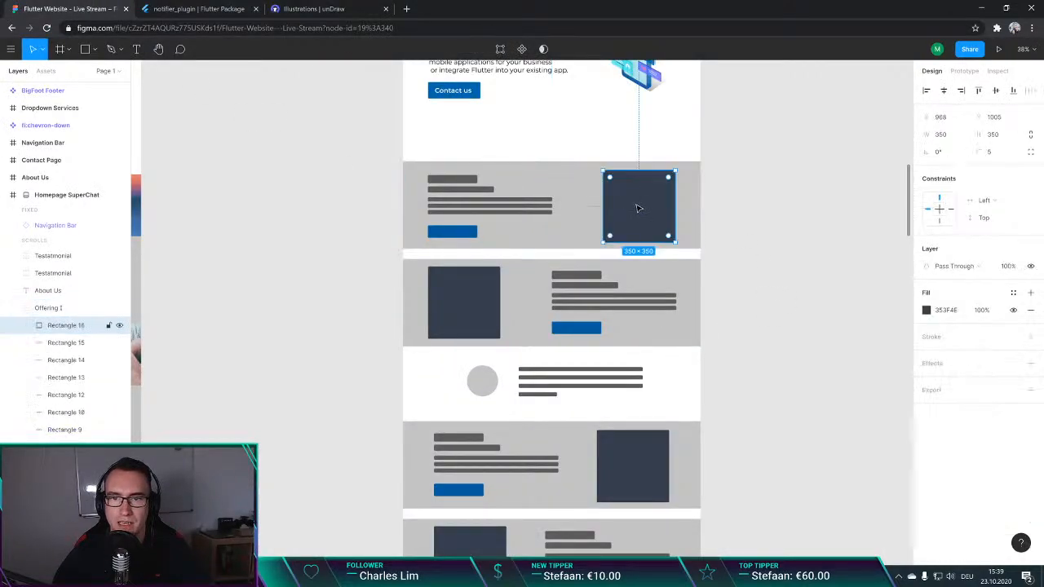
click(813, 202)
click(672, 204)
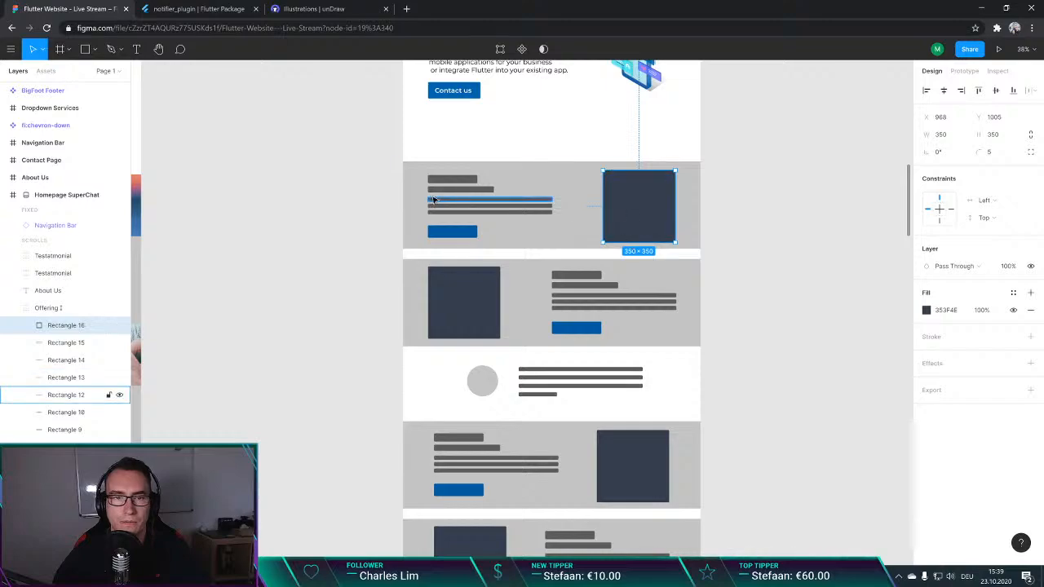
double_click(453, 181)
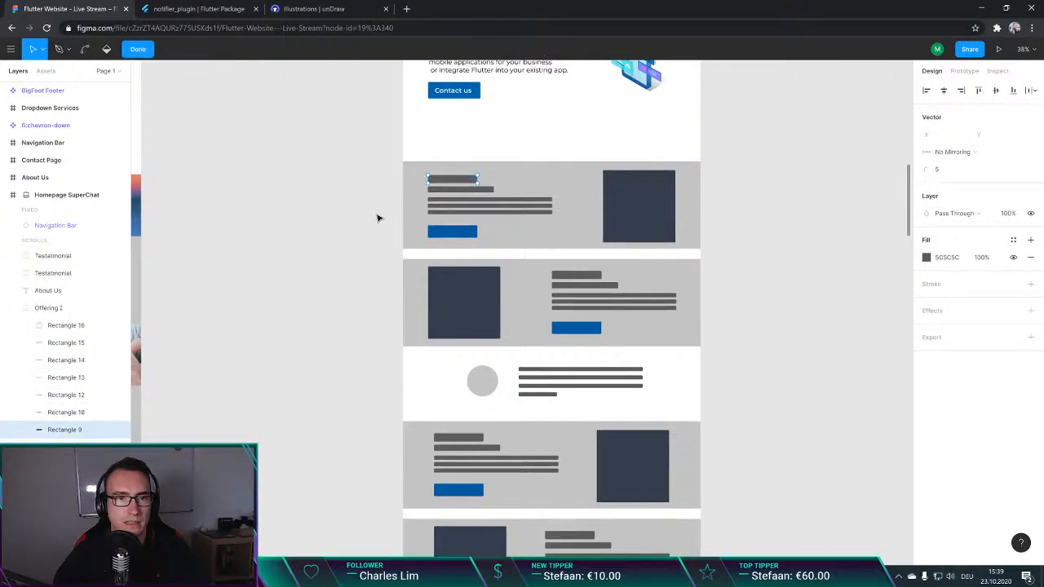
double_click(352, 256)
click(401, 139)
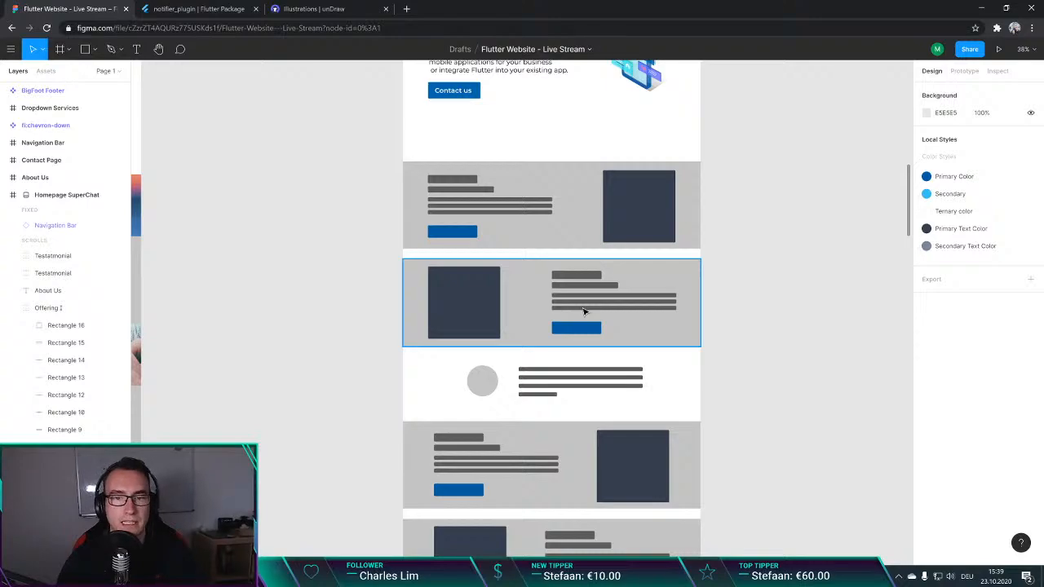
scroll(582, 310, down, 1)
scroll(546, 321, up, 5)
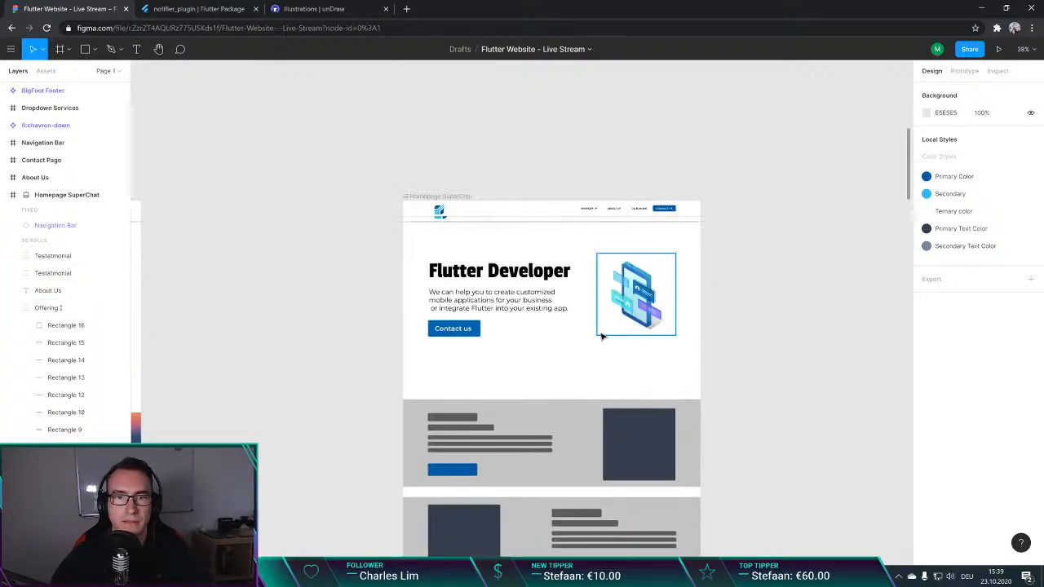
scroll(259, 350, down, 1)
scroll(326, 308, down, 1)
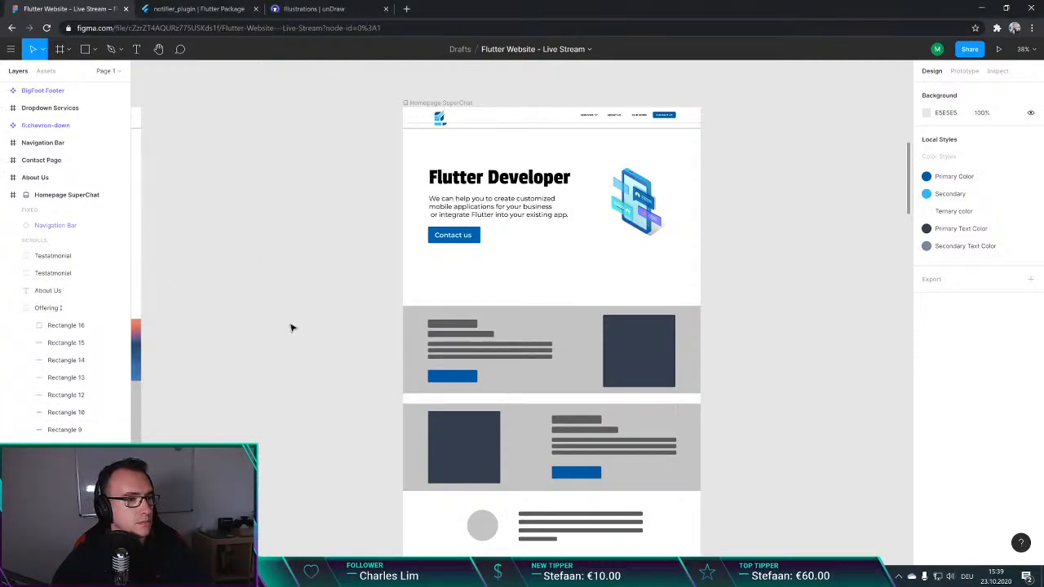
scroll(292, 327, down, 1)
scroll(303, 297, down, 1)
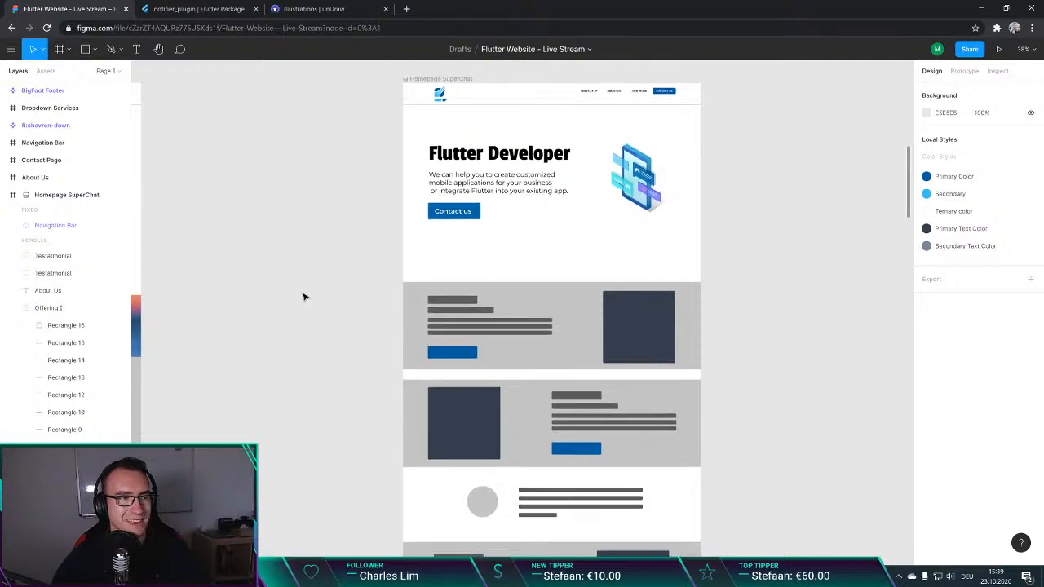
Step: Check the top of the notifier_plugin package page on pub.dev and return to the homepage design in Figma
click(198, 9)
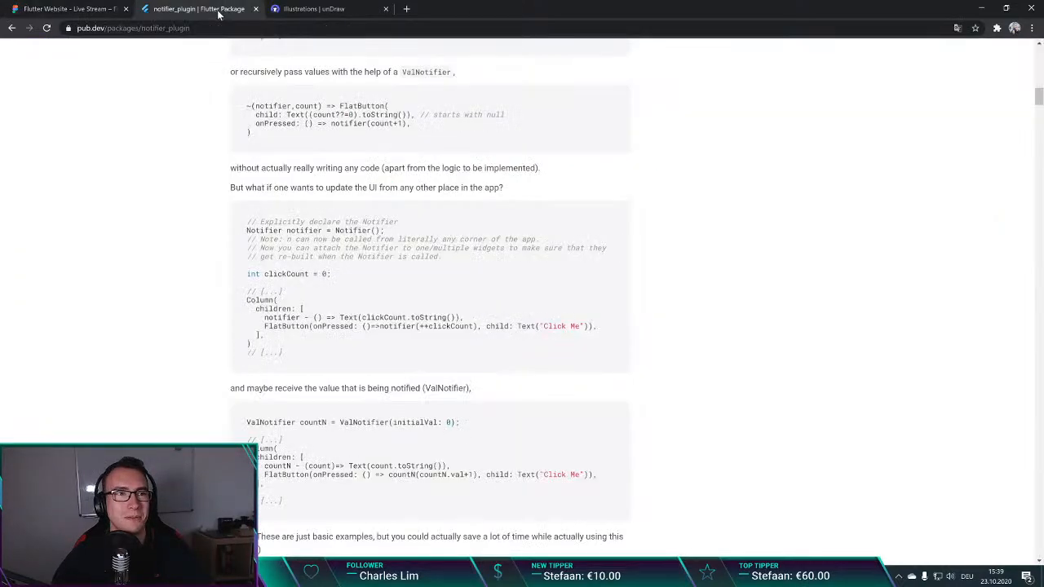
click(114, 9)
click(165, 8)
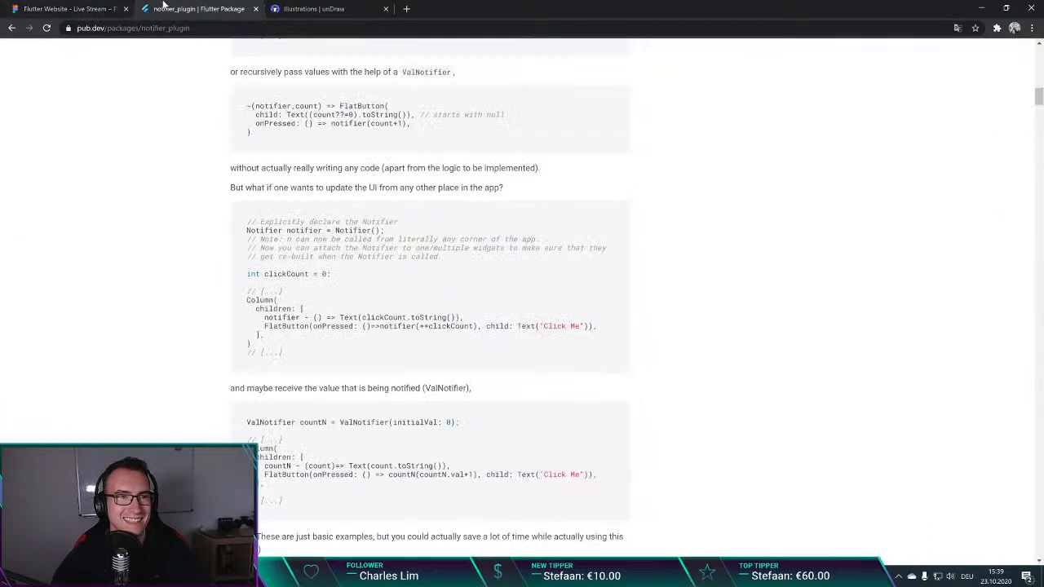
scroll(429, 293, up, 5)
scroll(429, 294, up, 10)
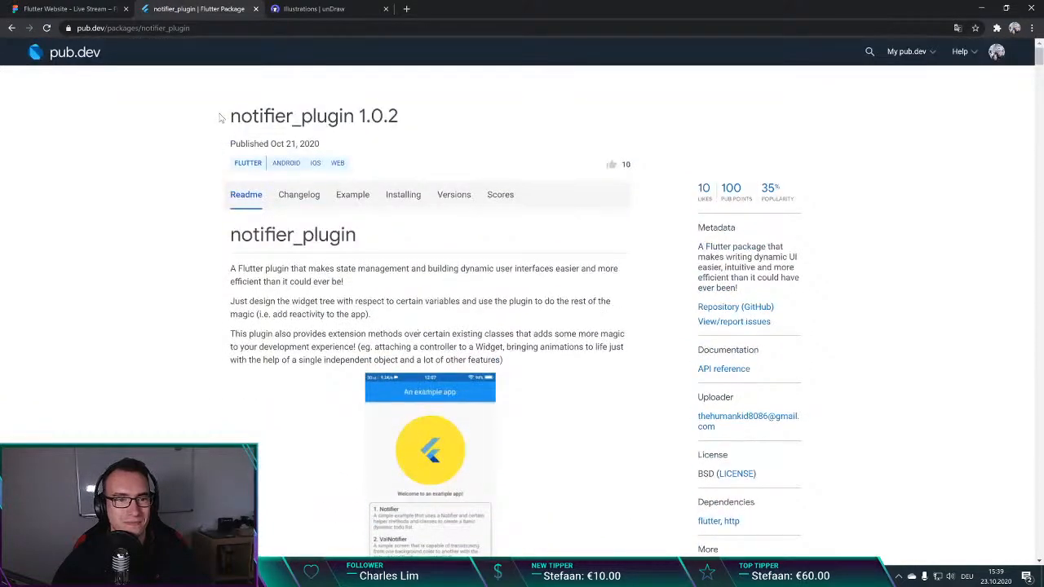
click(58, 8)
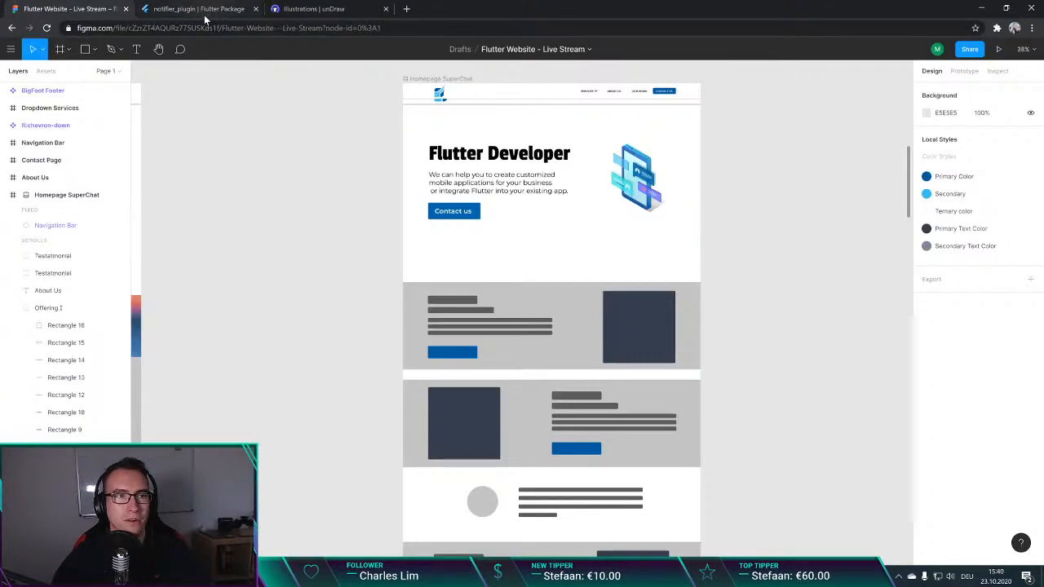
click(170, 9)
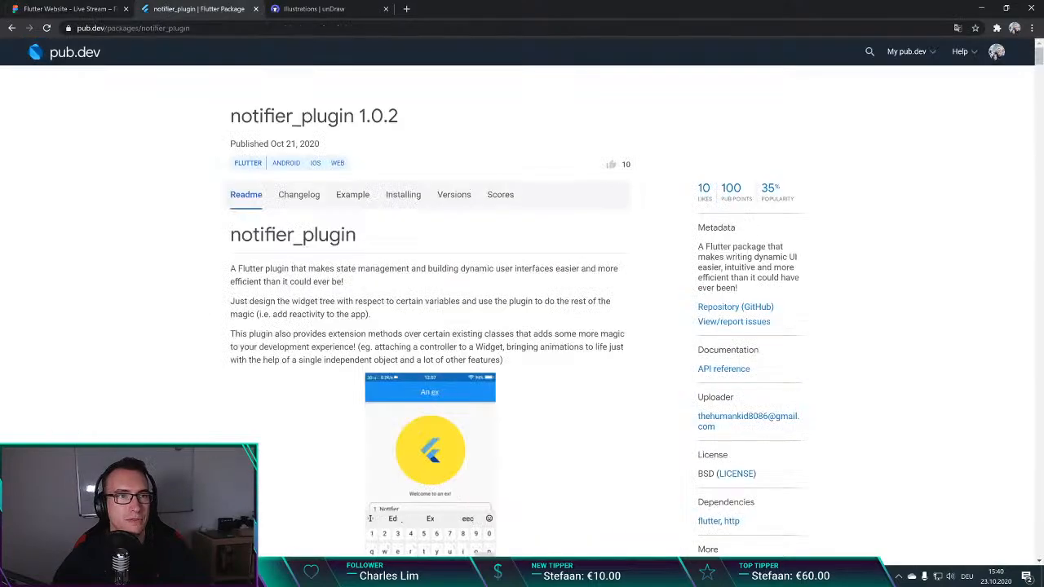
click(81, 9)
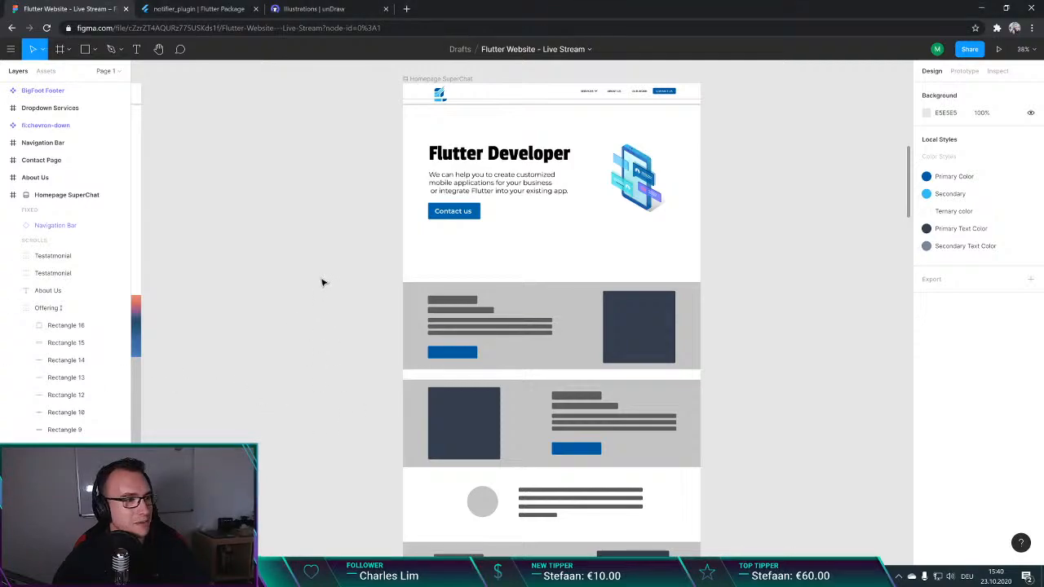
scroll(322, 283, down, 1)
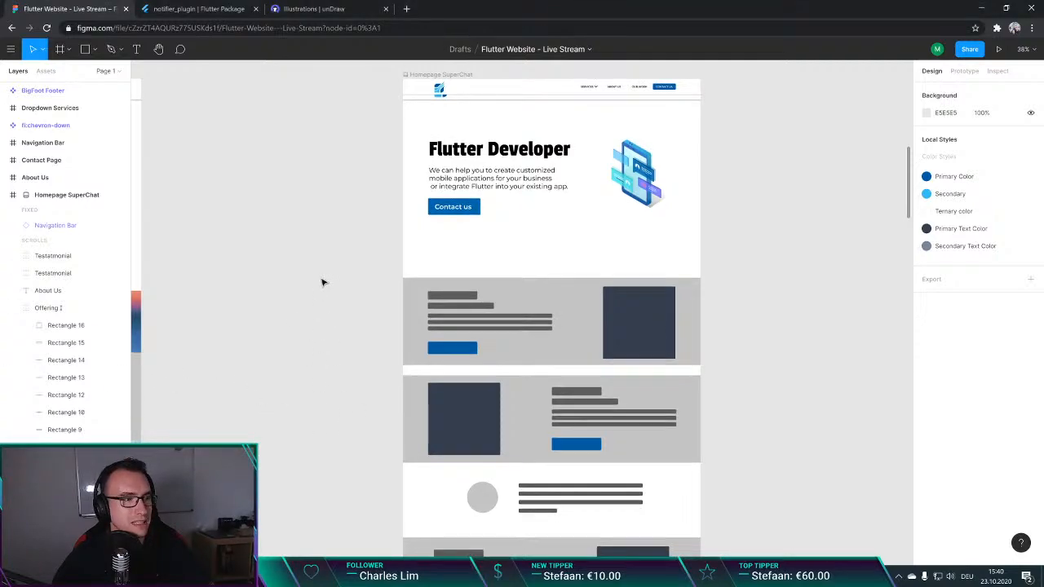
Step: Close the notifier_plugin page and open flutterexplained.codemagic.app in a new browser tab
click(199, 10)
key(ctrl+w)
key(ctrl+t)
text(flutterep)
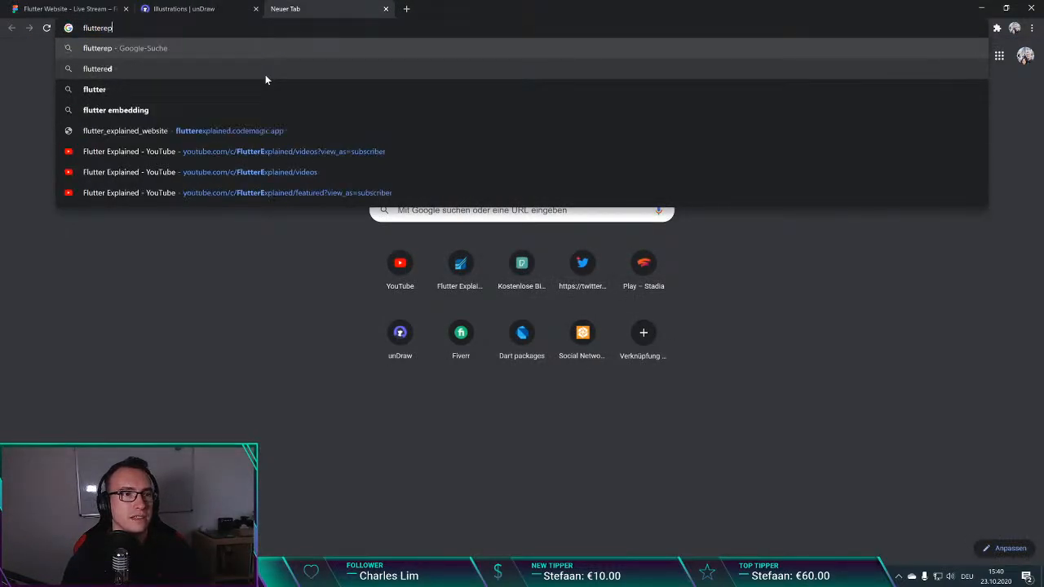
key(BackSpace)
text(x)
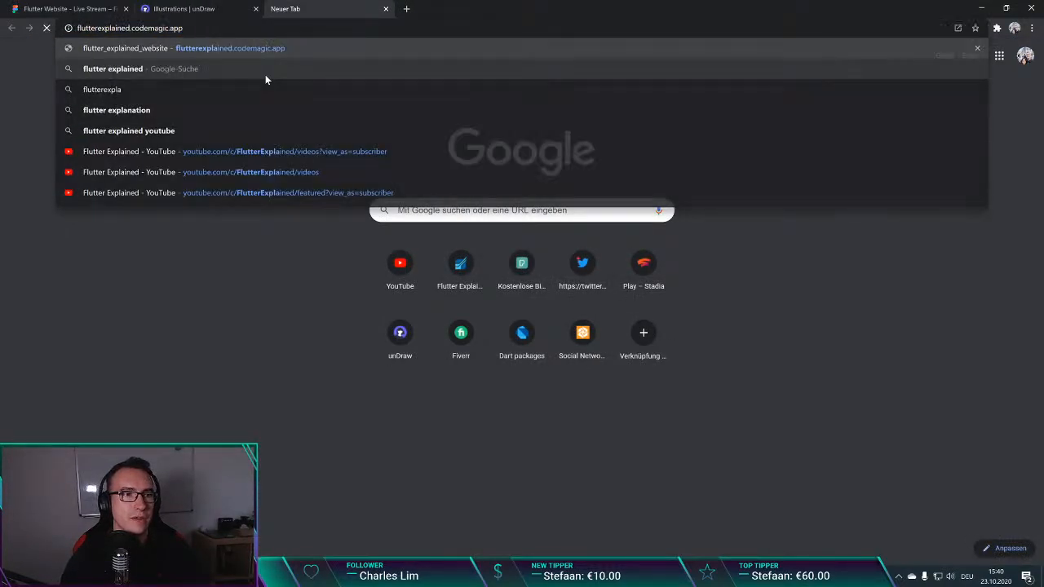
key(Return)
Step: Select the published Flutter Explained site's web address and look over its homepage
click(210, 28)
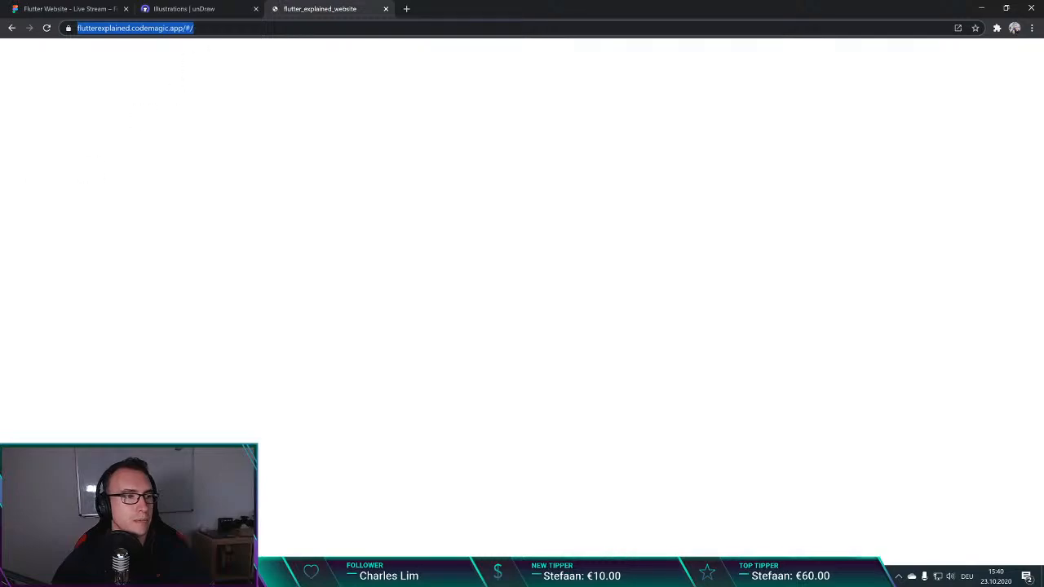
key(alt+Tab)
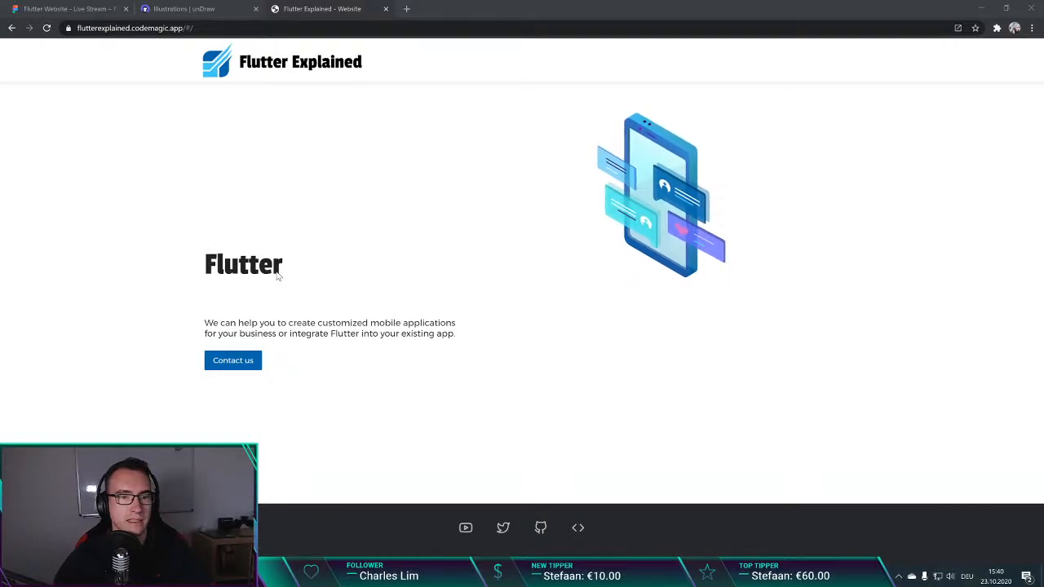
click(251, 88)
scroll(472, 285, down, 1)
scroll(471, 290, up, 1)
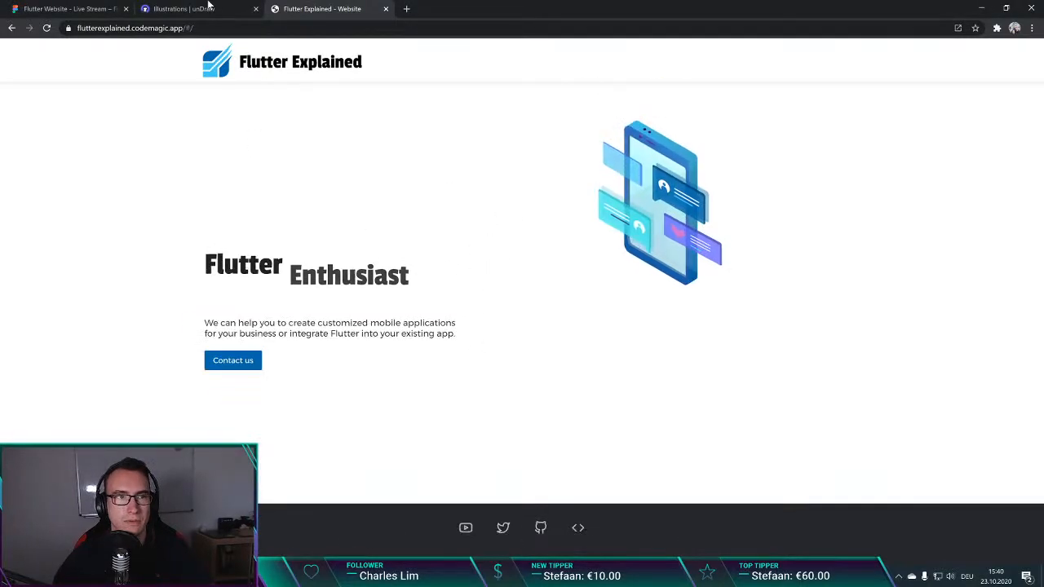
Step: Return to the unDraw illustrations page and open its illustration colour picker
click(209, 7)
click(90, 8)
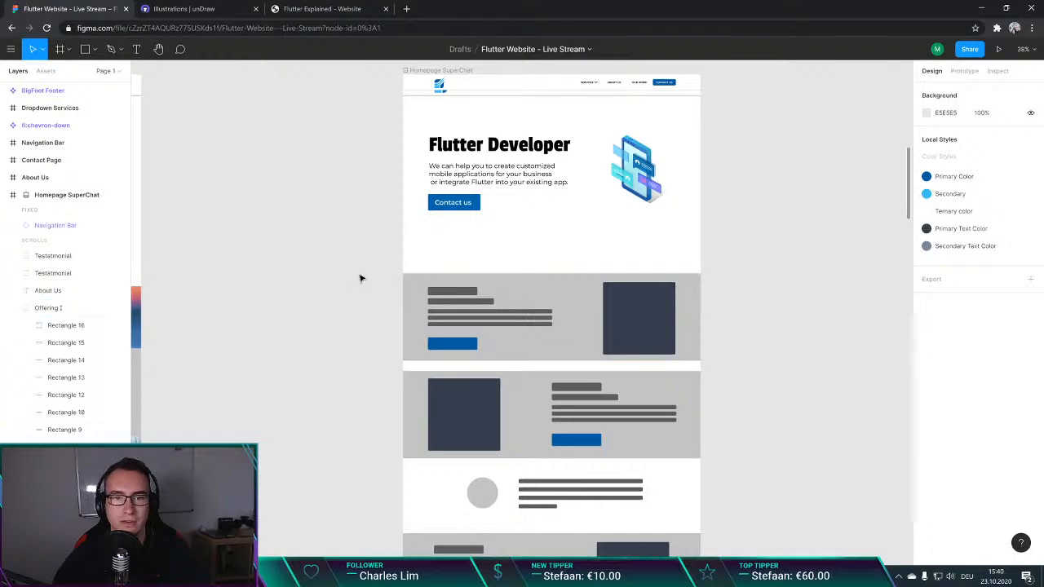
scroll(337, 269, down, 2)
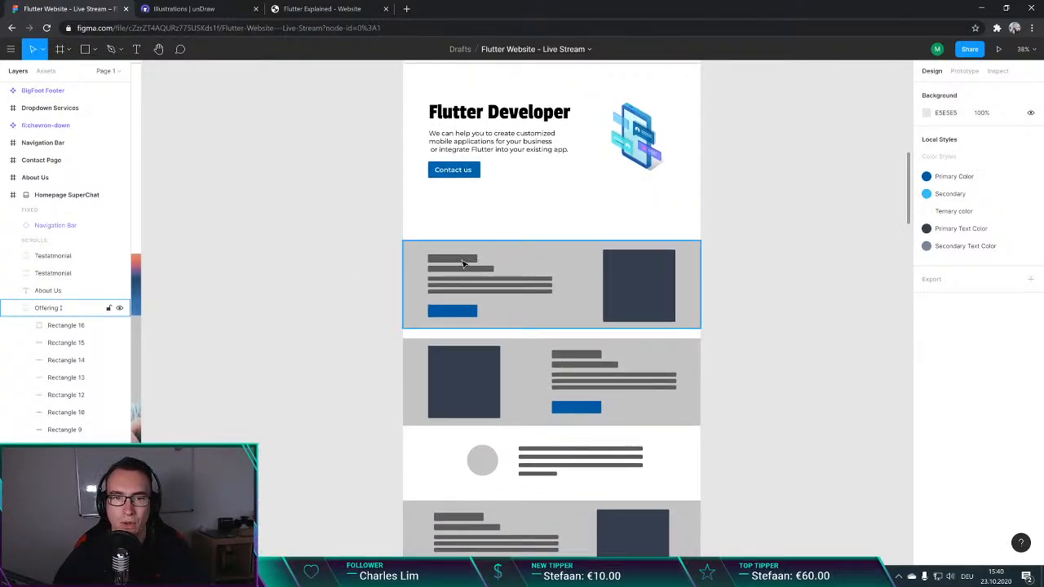
click(196, 7)
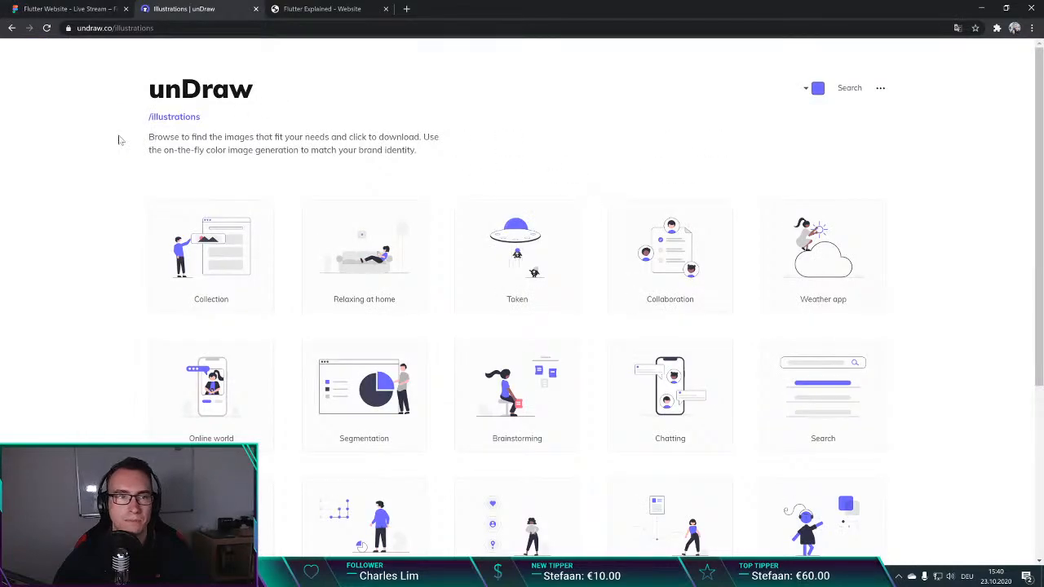
click(818, 88)
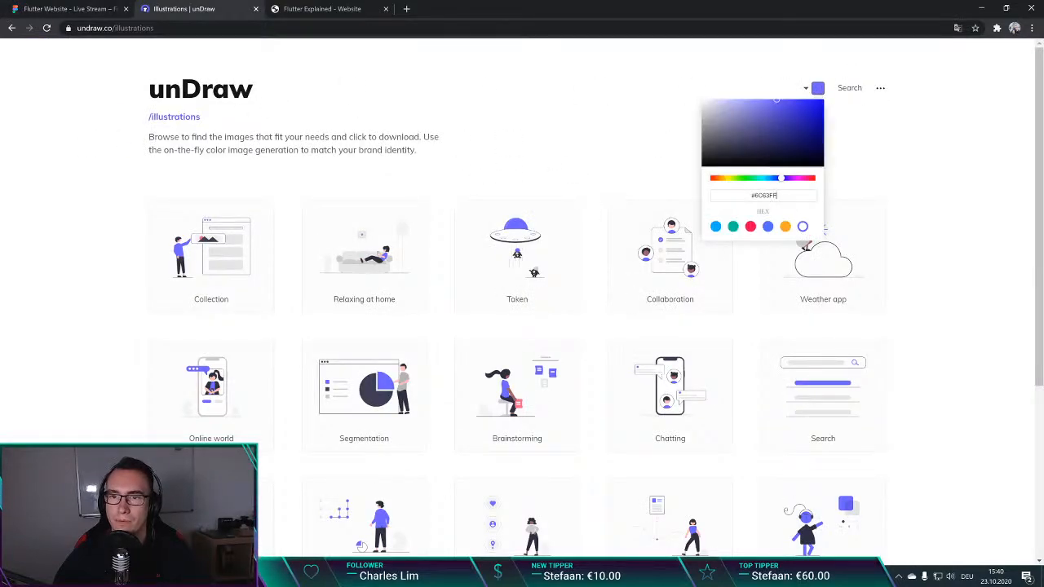
Step: Open the Primary Color style in the Figma design file and copy its hex value 015DA1
click(37, 9)
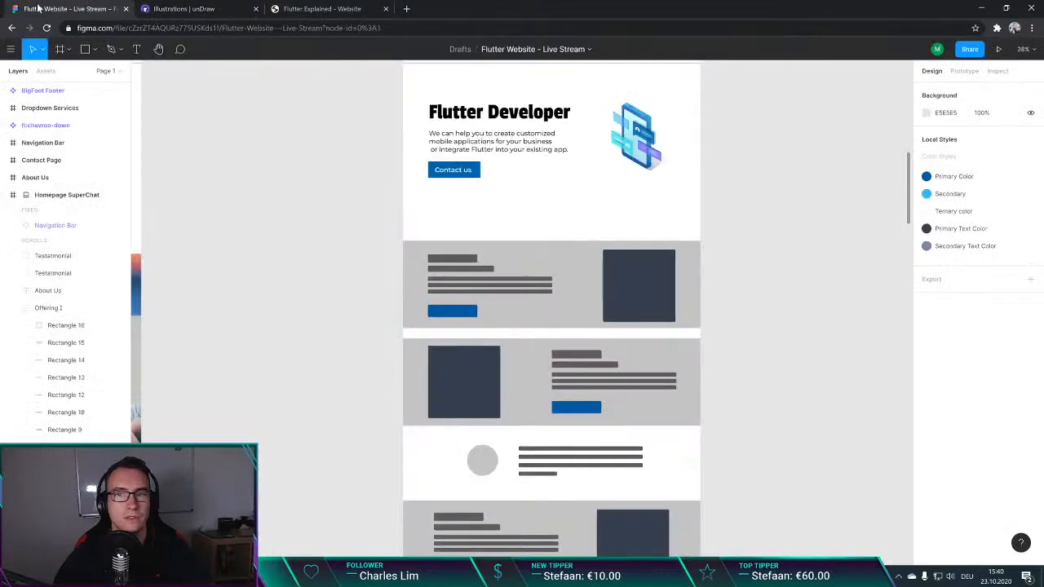
click(1030, 193)
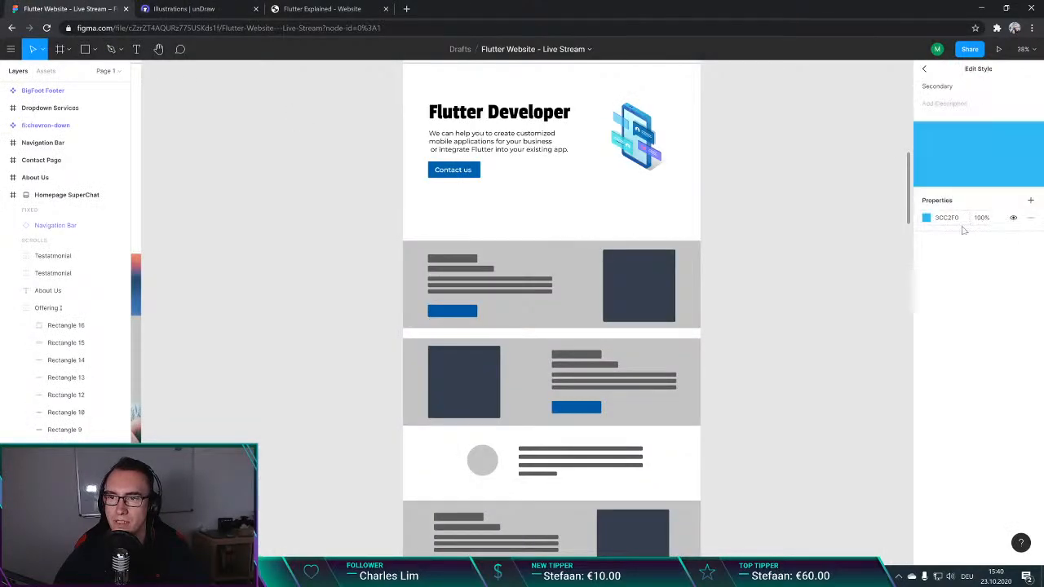
key(Escape)
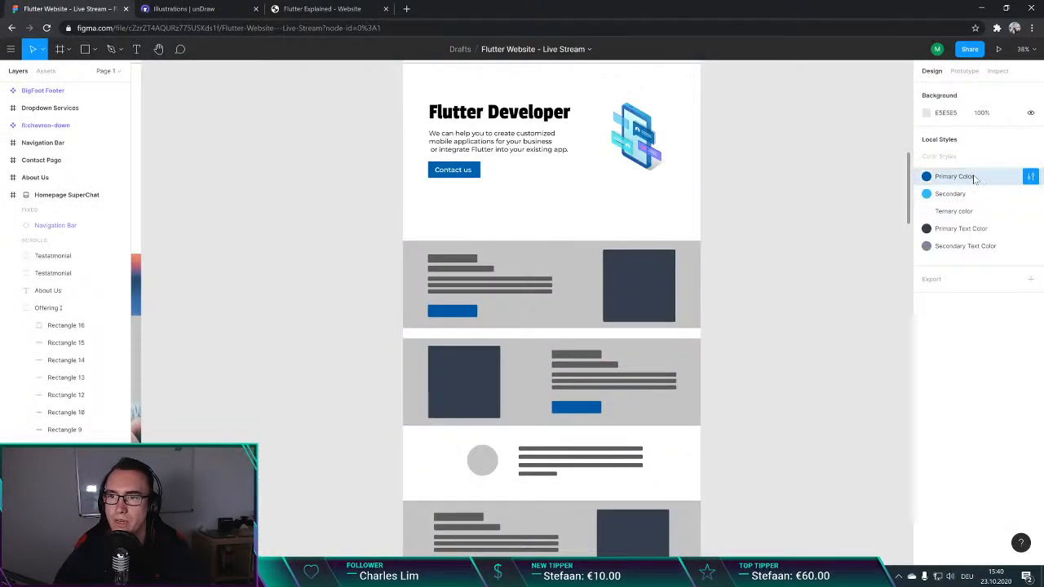
click(1029, 176)
click(948, 220)
key(ctrl+c)
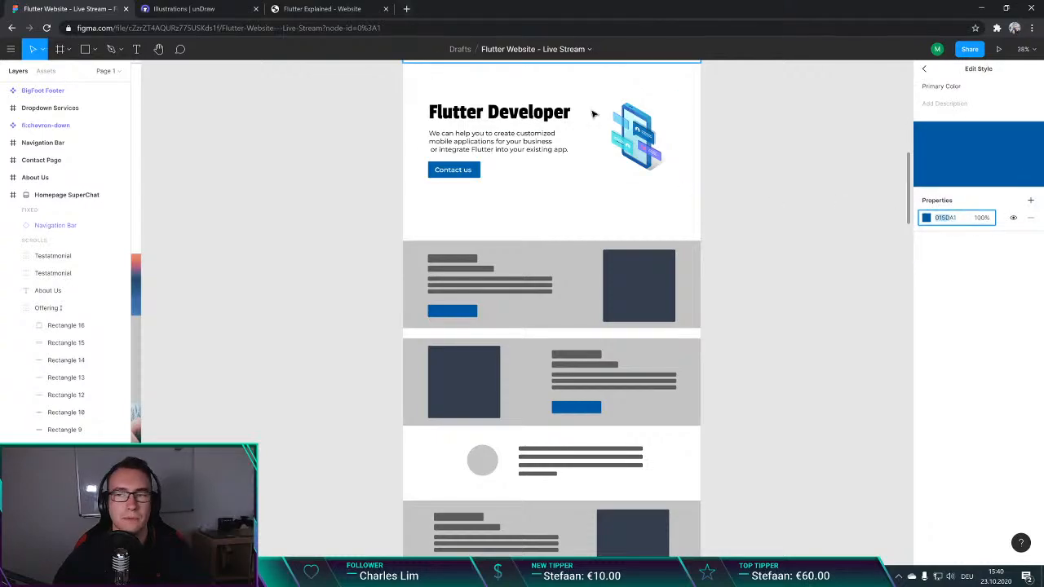
Step: Set the unDraw illustration colour to the brand blue 015DA1
click(245, 9)
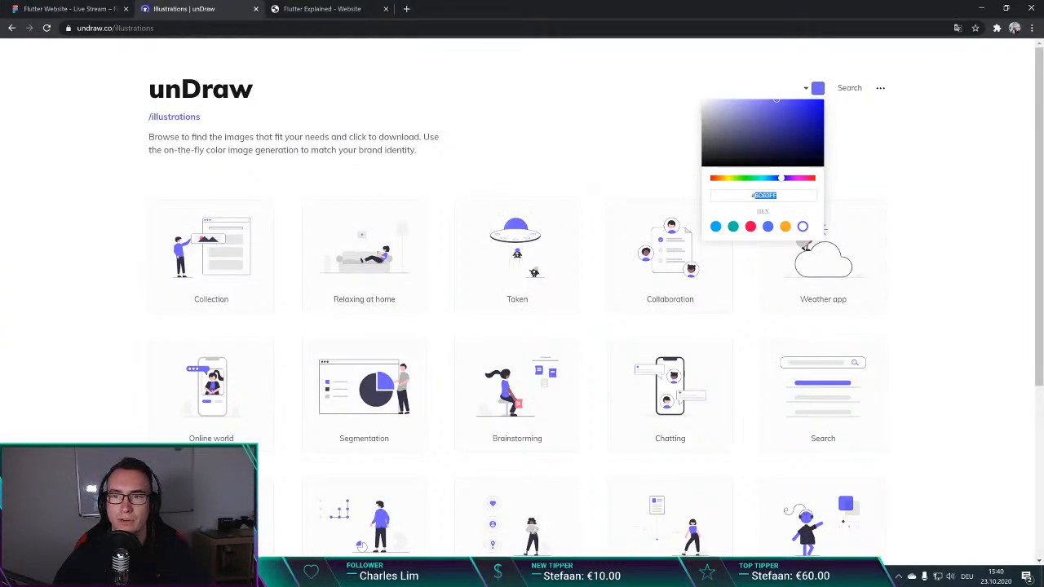
key(ctrl+v)
click(579, 112)
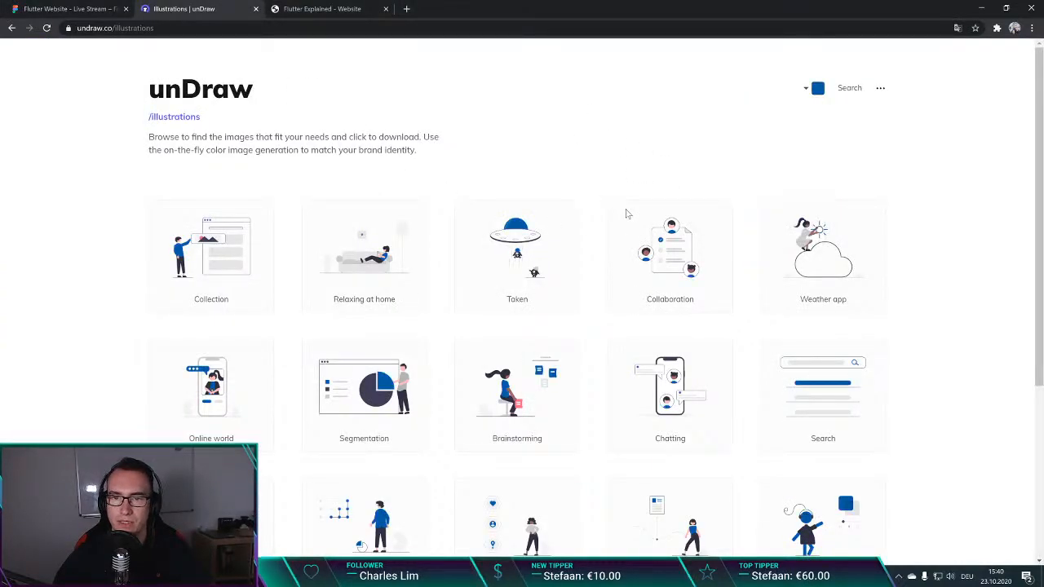
click(816, 90)
click(569, 85)
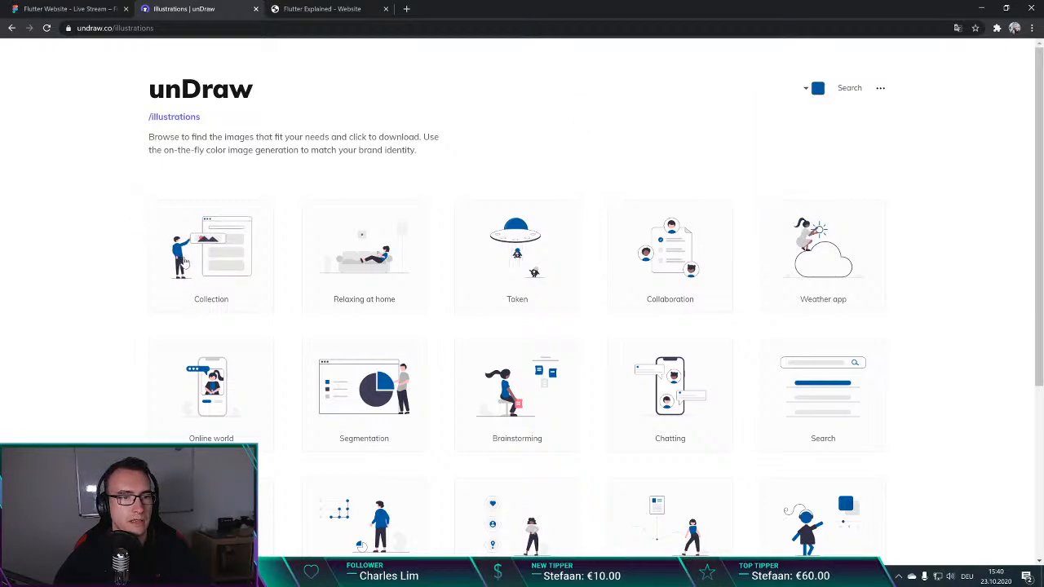
key(ctrl+l)
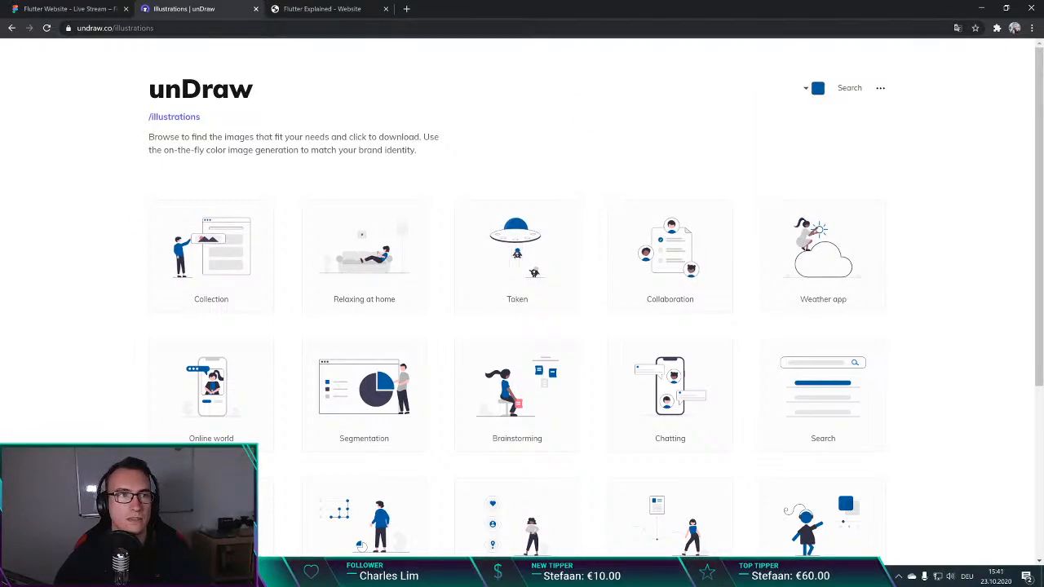
key(alt+Tab)
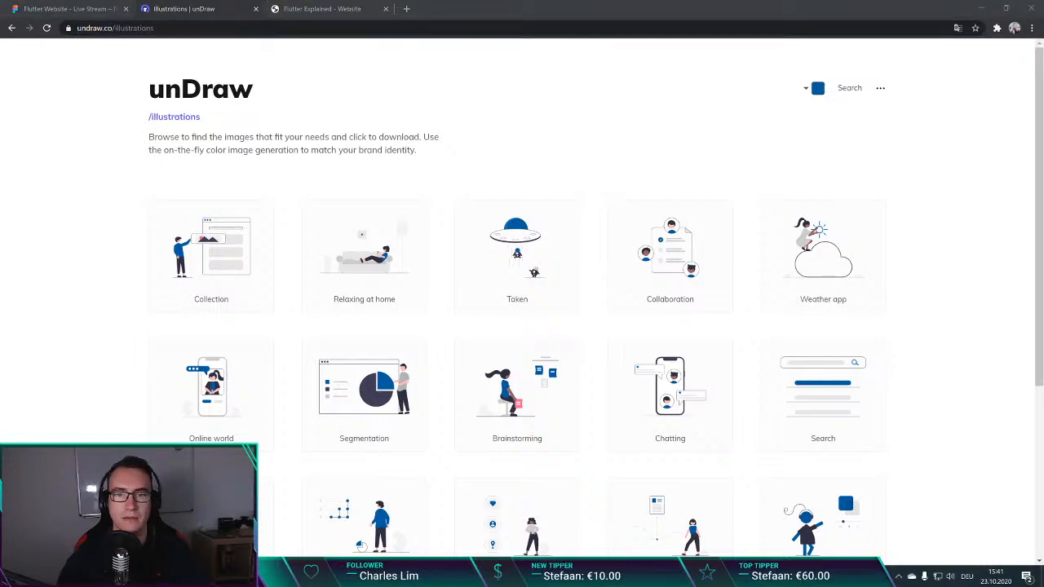
click(652, 191)
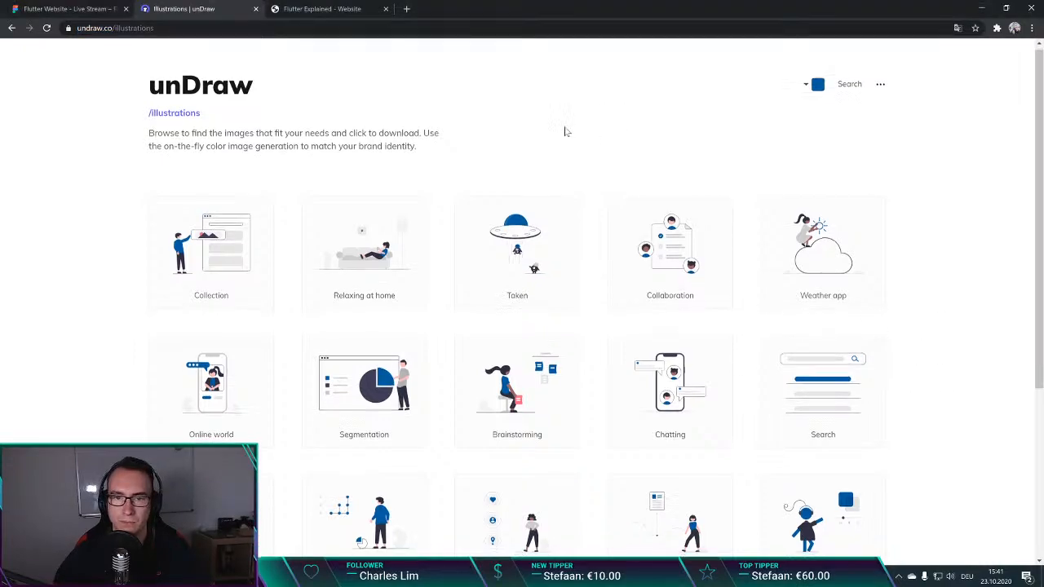
Step: Search the unDraw illustrations for Teaching
scroll(548, 118, down, 3)
scroll(538, 118, up, 3)
click(856, 88)
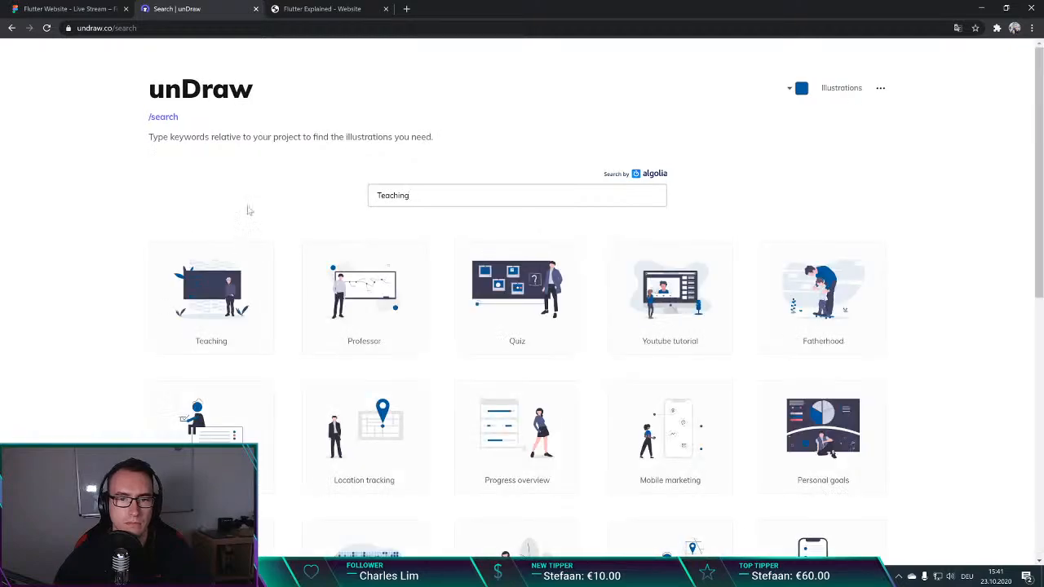
scroll(112, 280, down, 2)
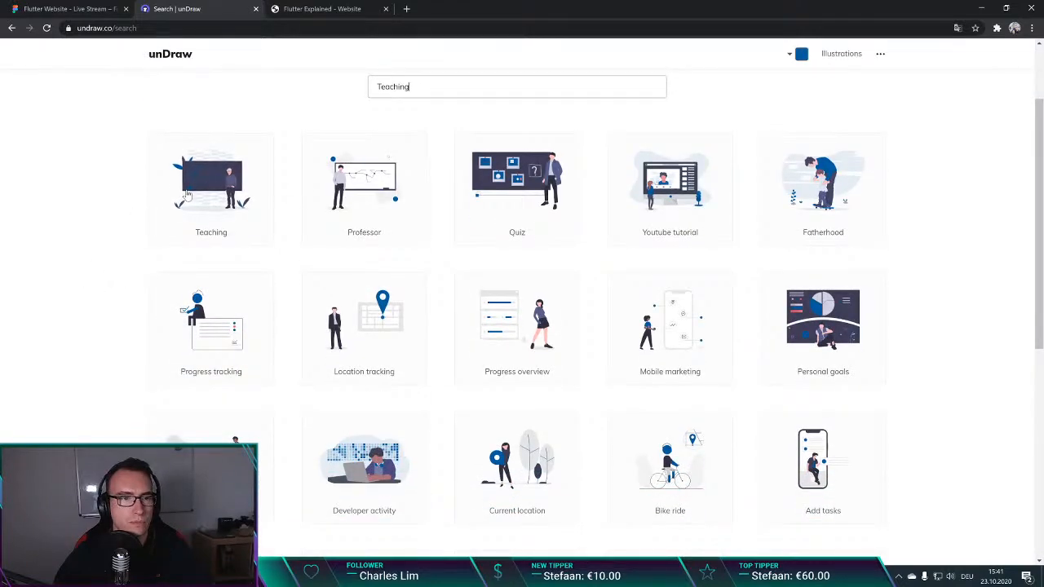
scroll(196, 182, up, 1)
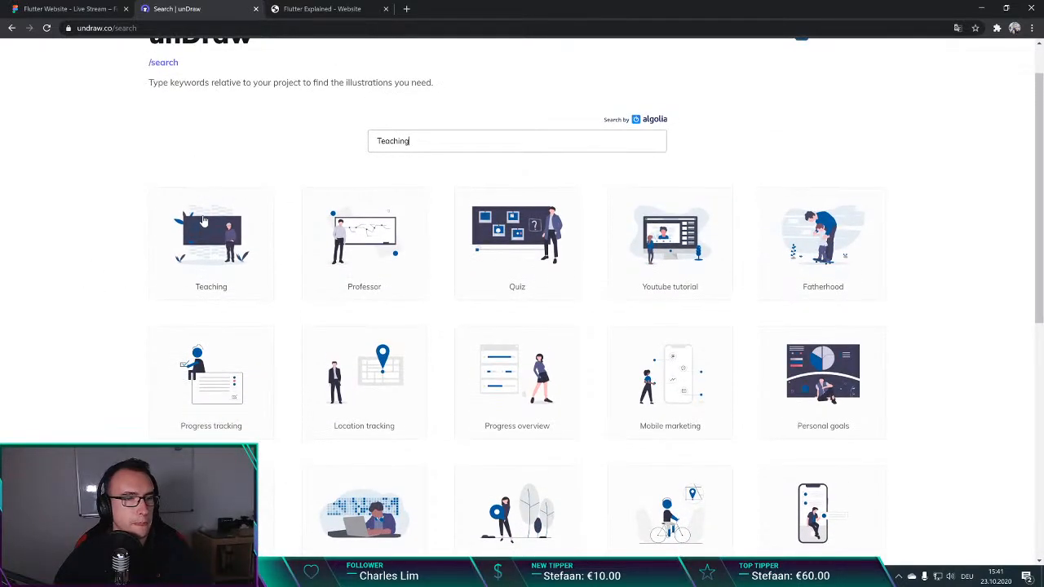
Step: Open pub.dev in a new browser tab, search for undraw and open the undraw package page
key(ctrl+t)
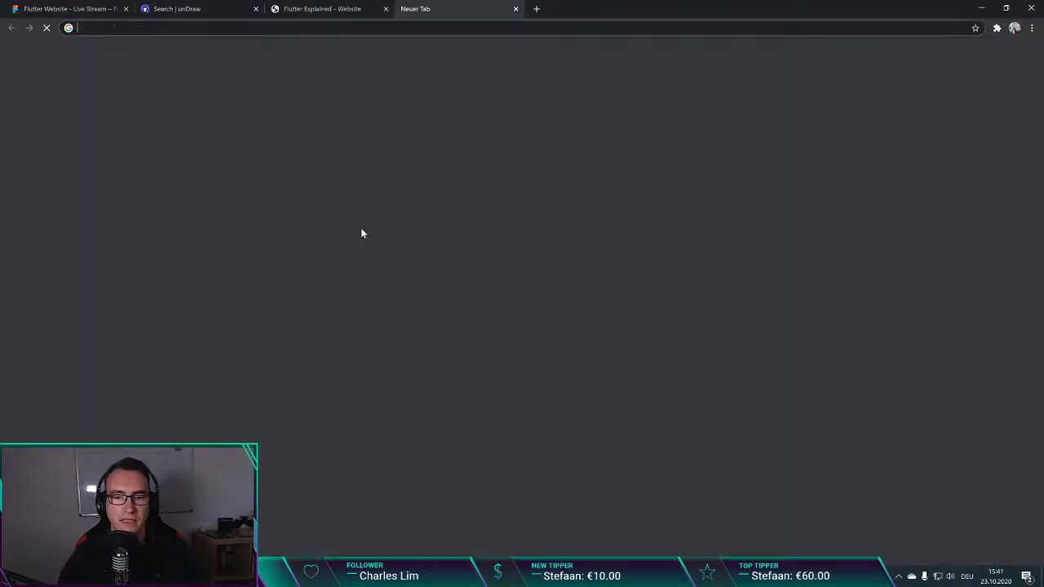
text(pub.dev)
key(Return)
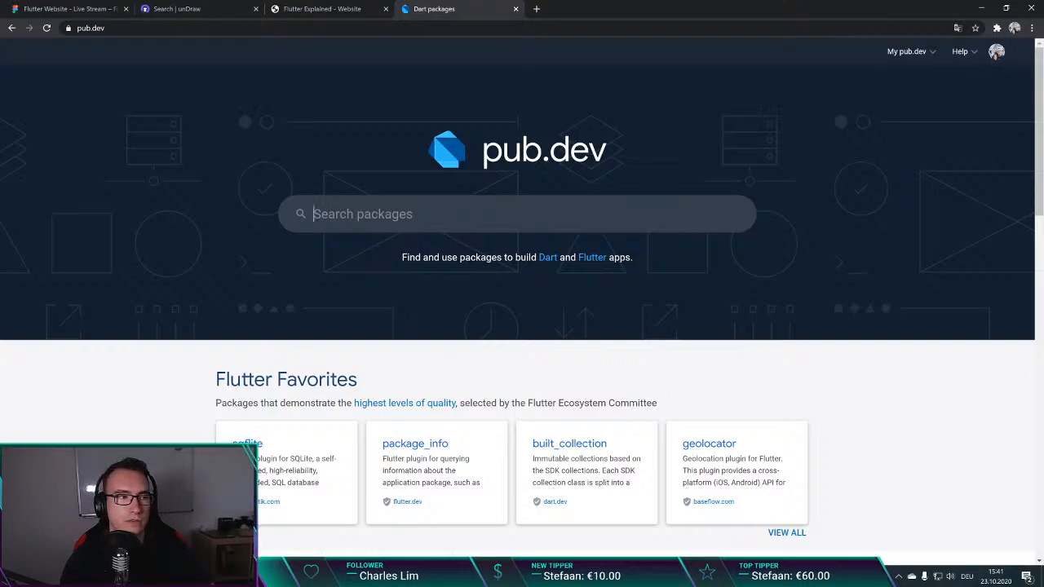
text(undraw)
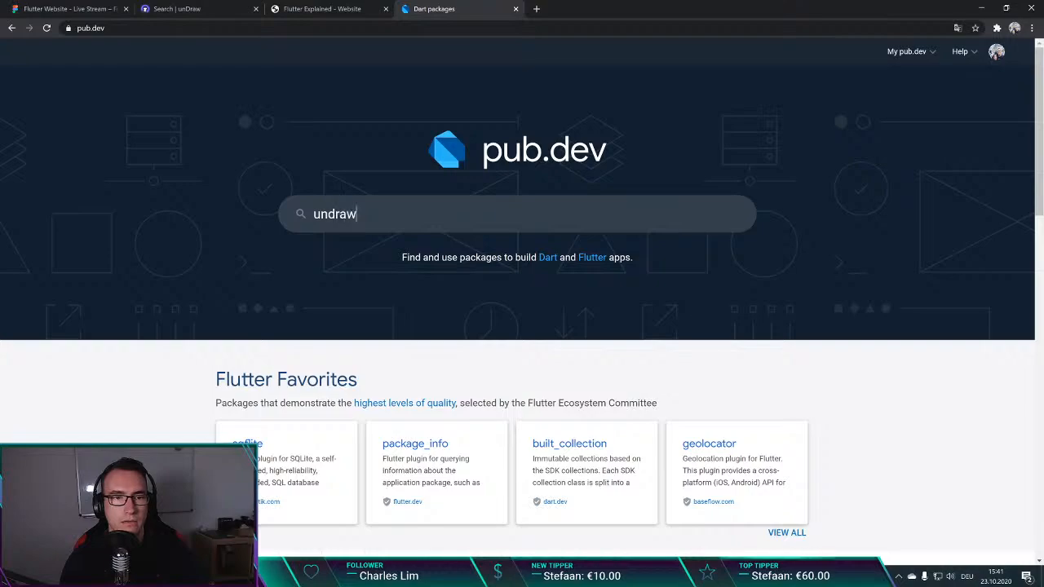
key(Return)
click(252, 205)
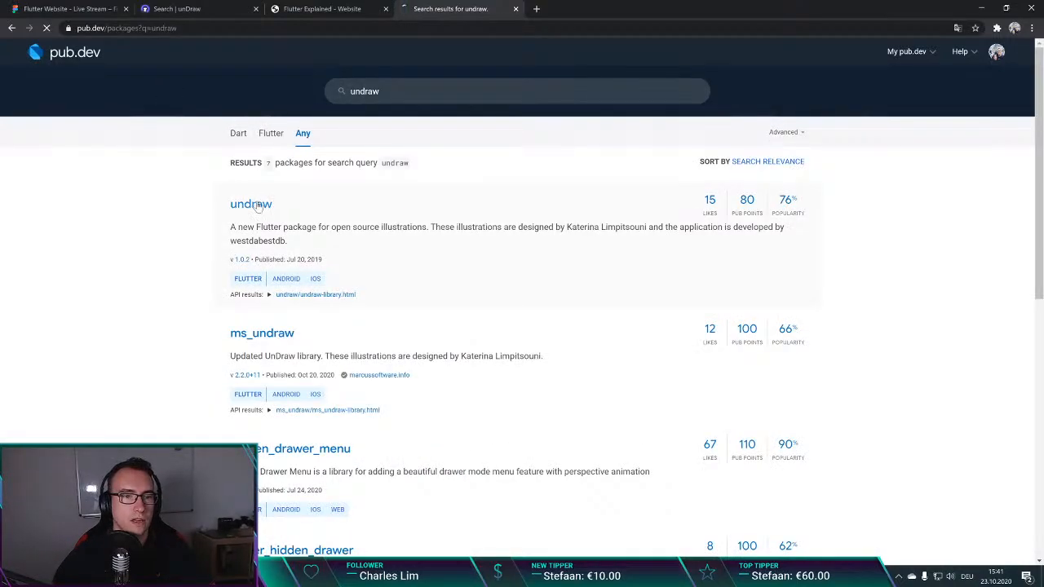
Step: Examine the undraw package's readme, including its preview, Getting Started instructions and Usage code
scroll(182, 280, down, 3)
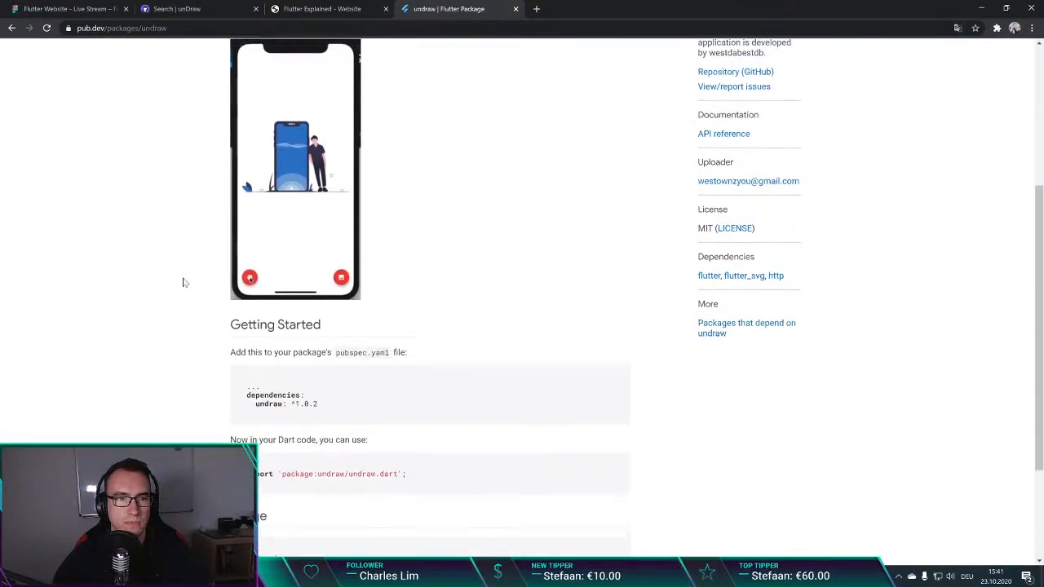
scroll(183, 280, up, 3)
scroll(229, 349, down, 5)
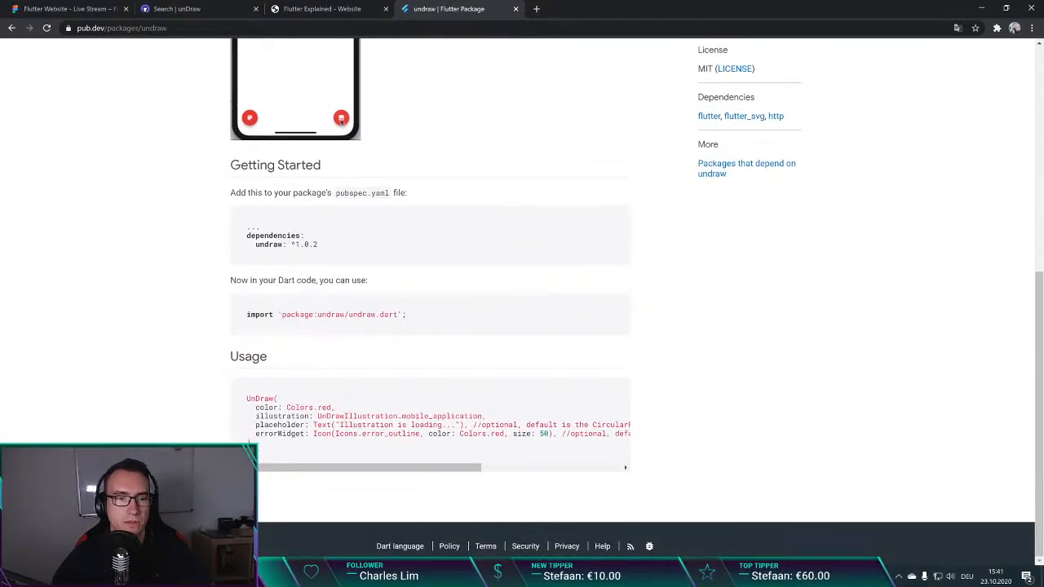
drag(246, 397, 283, 455)
click(248, 390)
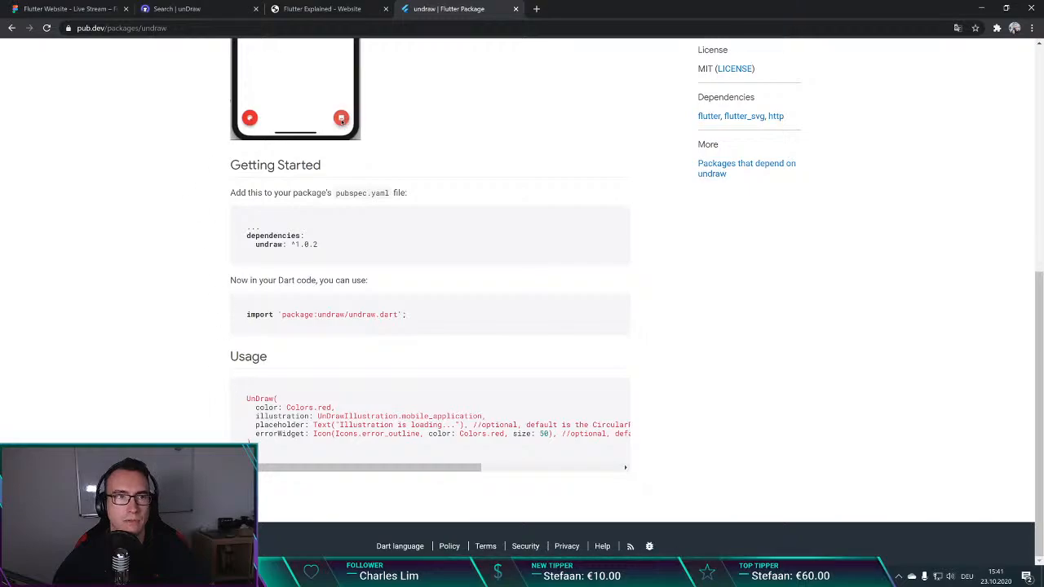
key(ctrl+l)
key(alt+Tab)
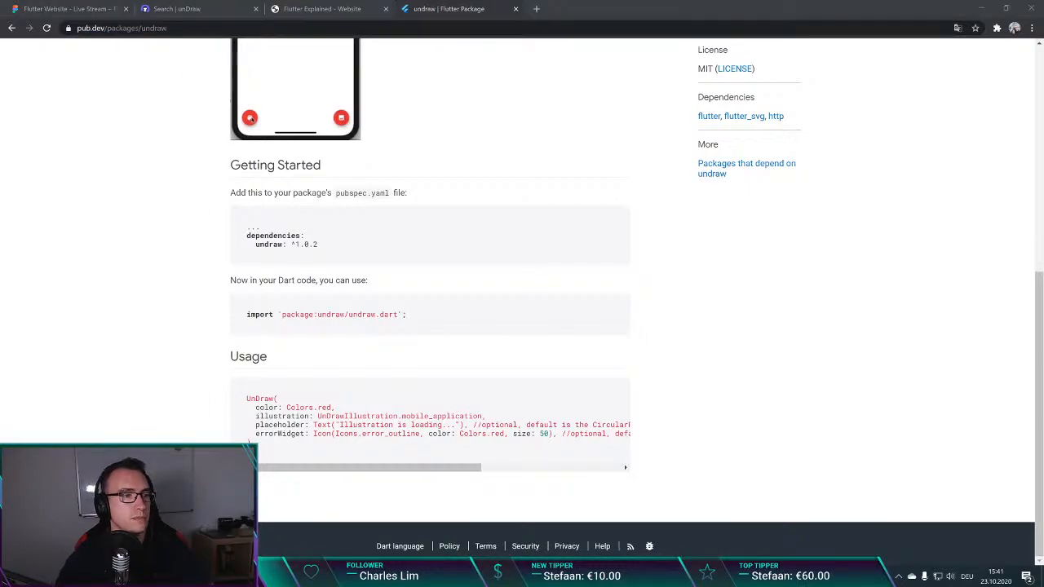
scroll(214, 239, up, 5)
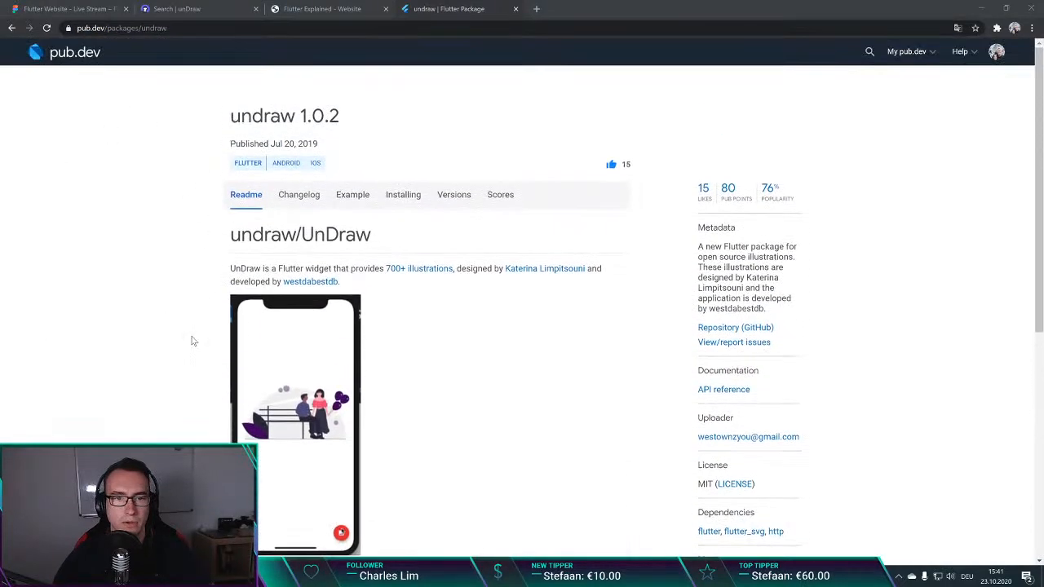
scroll(172, 368, down, 1)
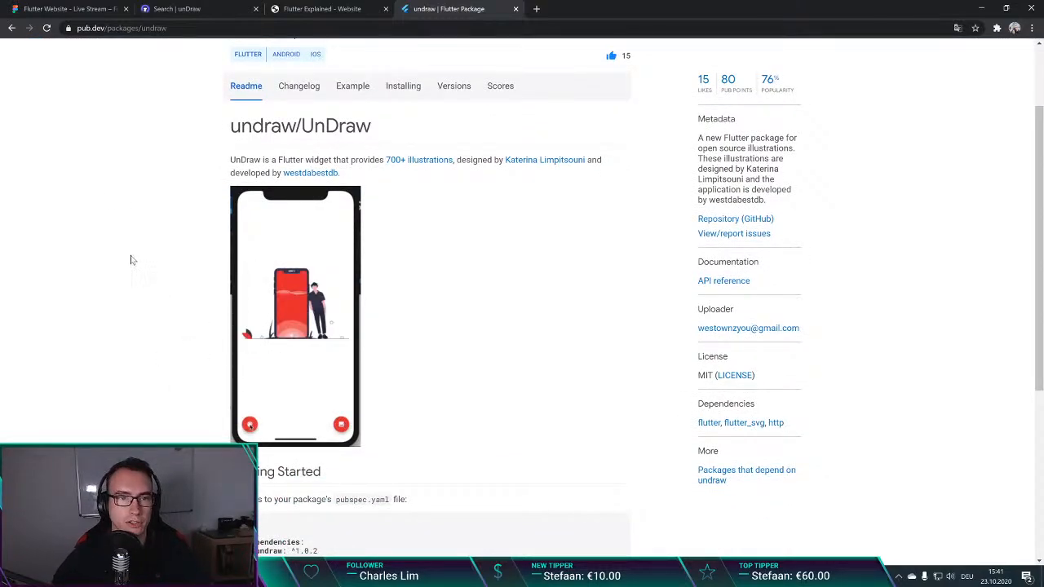
Step: Return to the unDraw search results and download the Youtube tutorial illustration as a PNG
click(183, 8)
click(305, 8)
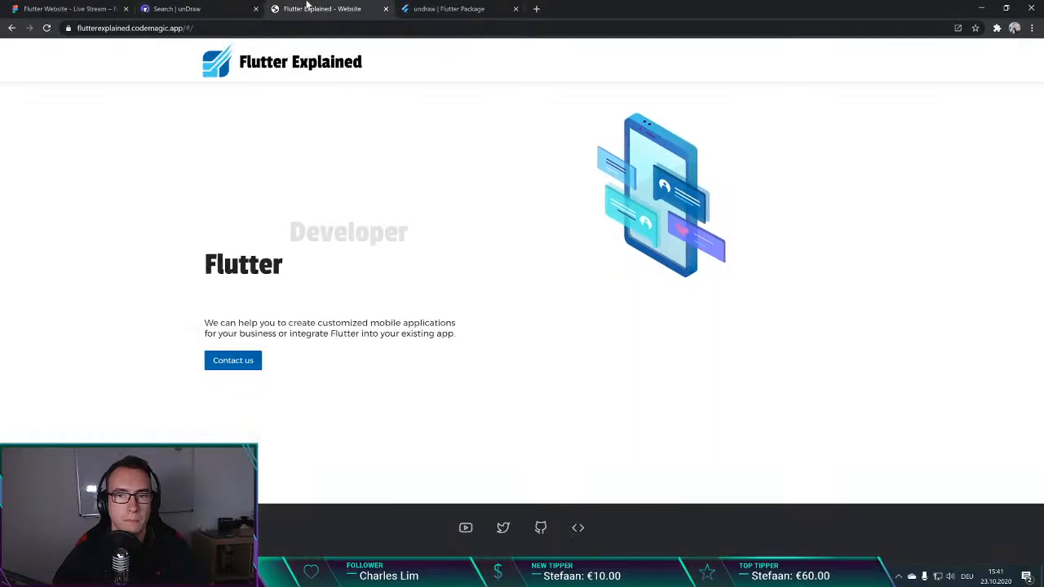
click(184, 8)
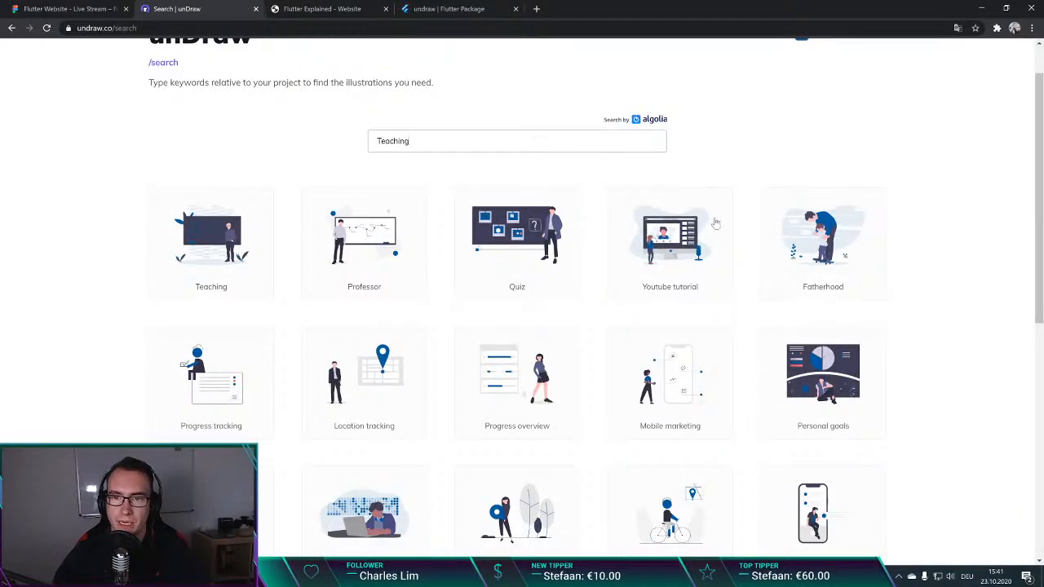
right_click(667, 242)
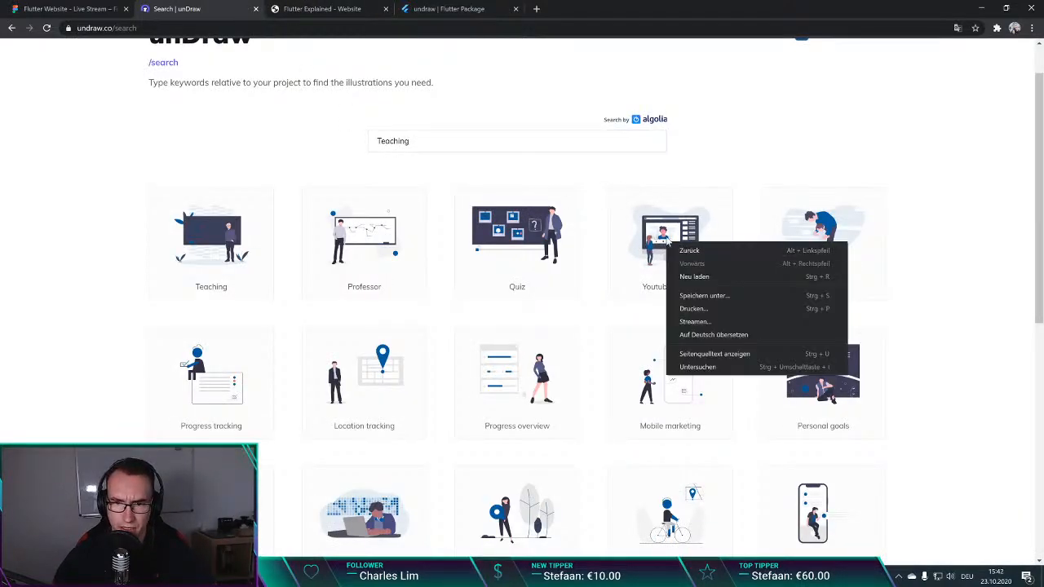
click(694, 188)
click(671, 250)
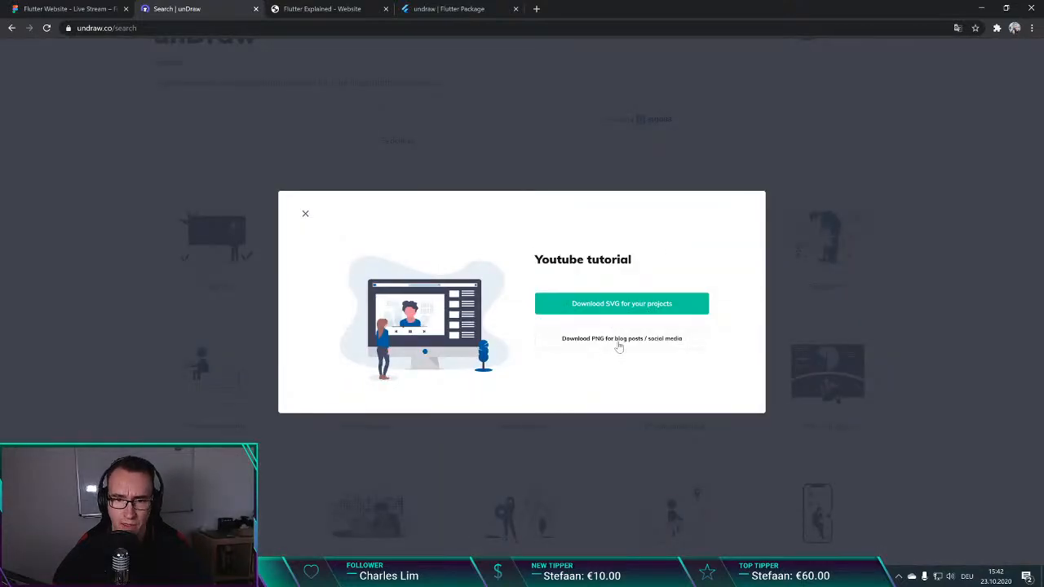
click(617, 340)
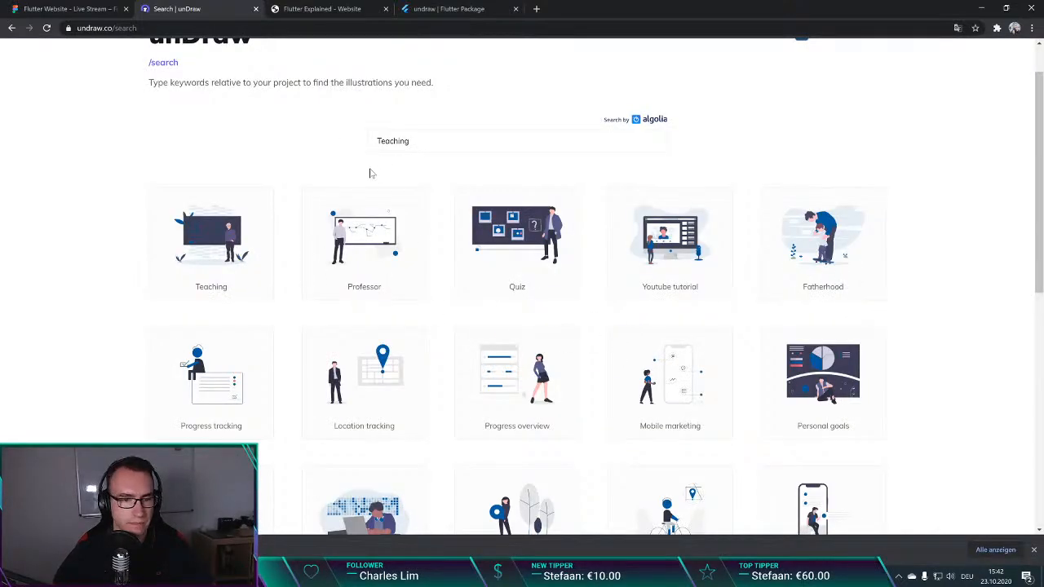
Step: Set the unDraw illustration colour to white and download the Teaching illustration as a PNG
scroll(128, 244, down, 1)
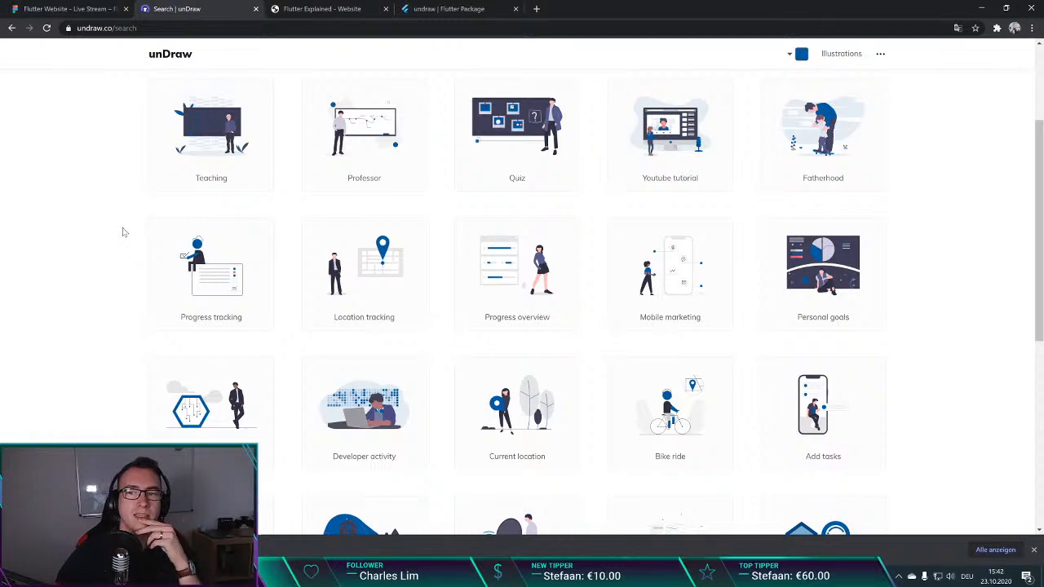
scroll(124, 234, down, 2)
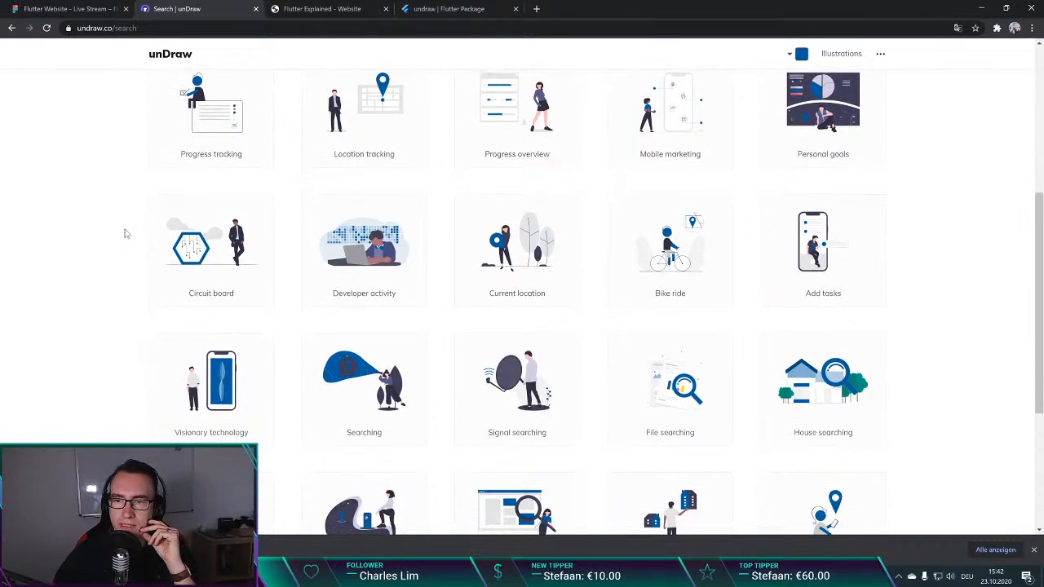
scroll(126, 233, down, 3)
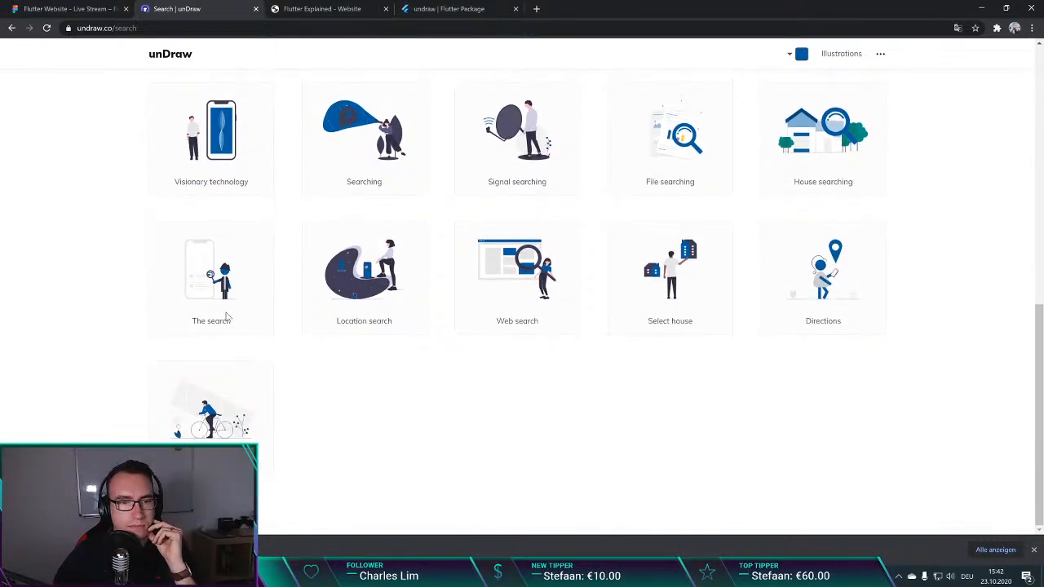
scroll(382, 416, up, 10)
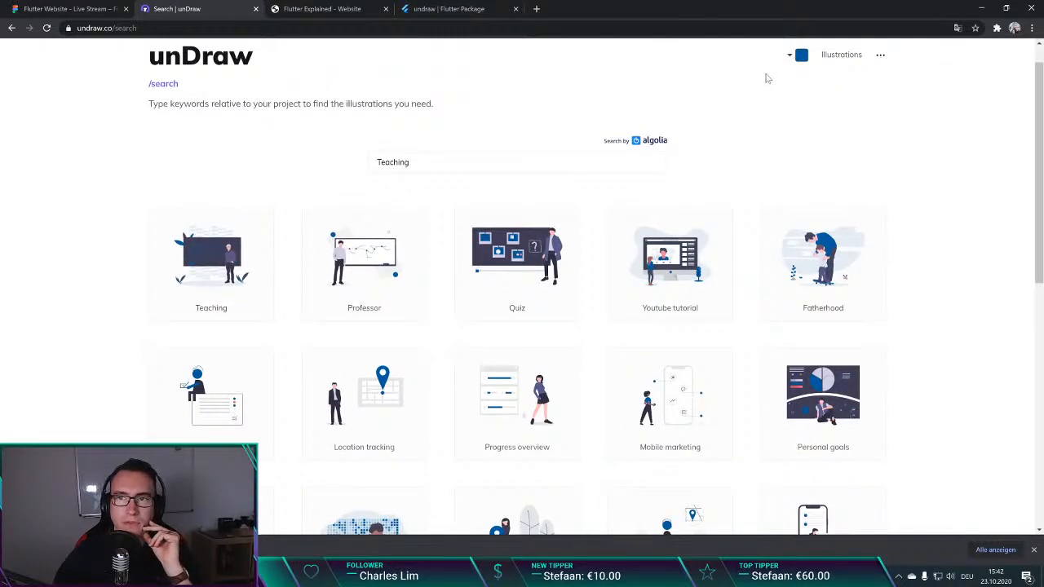
click(799, 56)
click(210, 256)
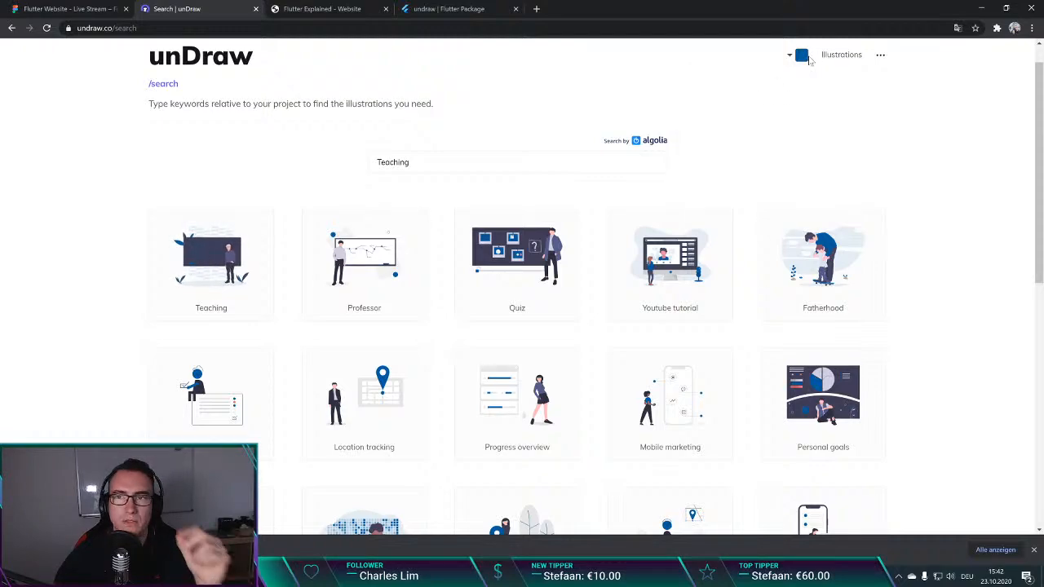
click(799, 56)
drag(796, 79, 631, 67)
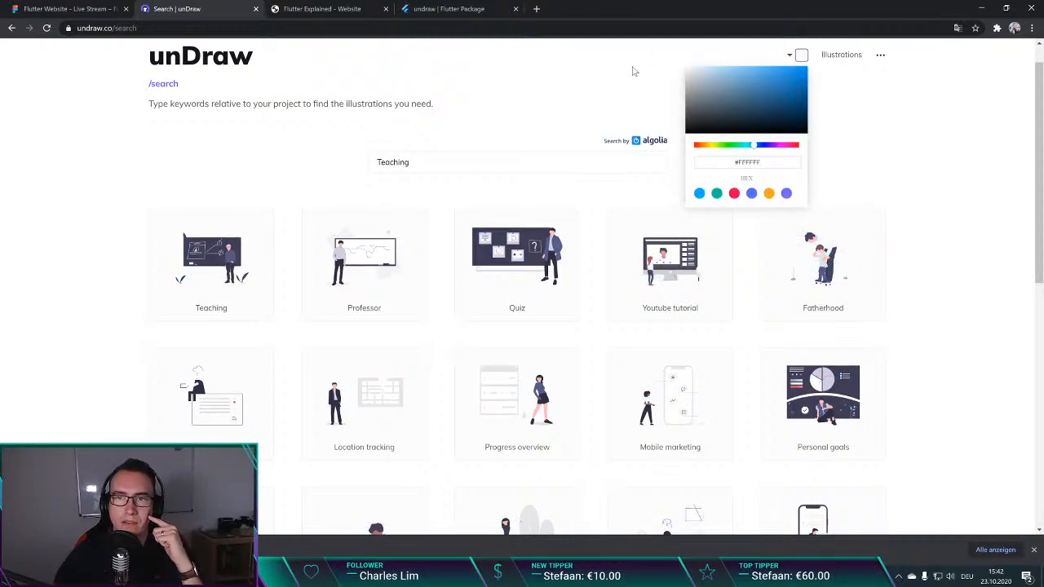
click(207, 273)
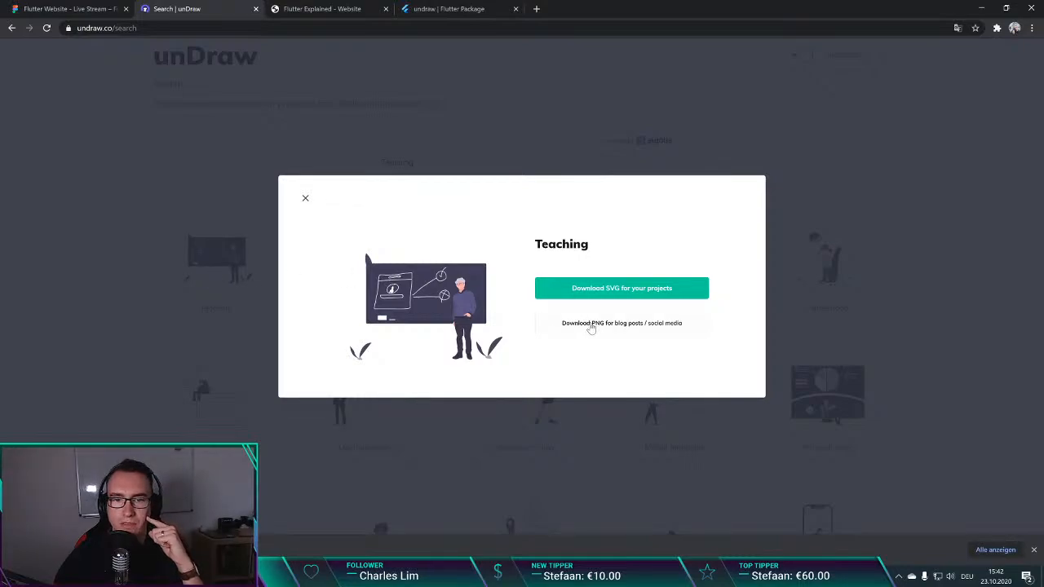
click(729, 139)
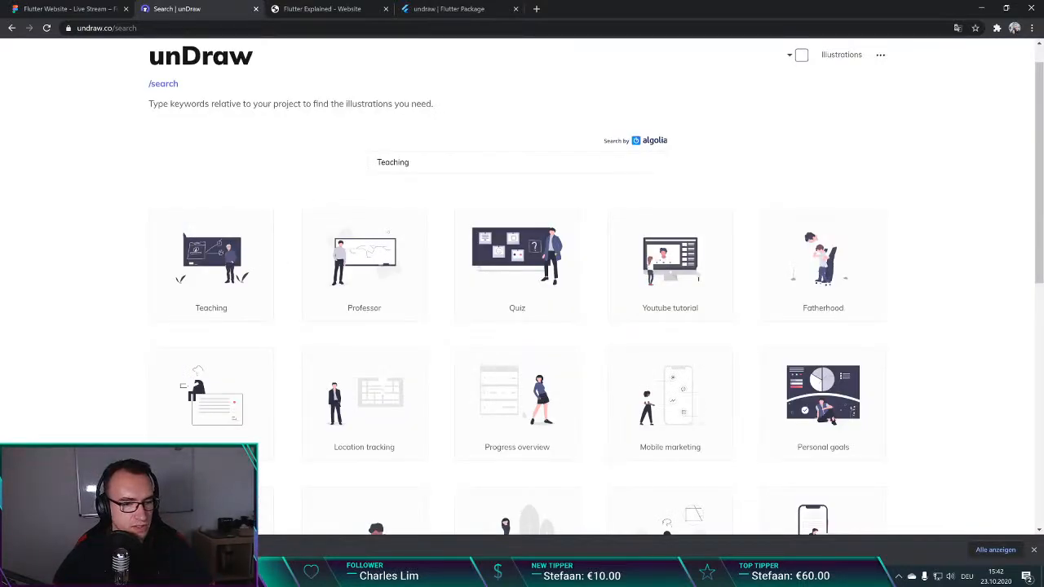
Step: Open the Downloads folder and select undraw_teaching_f1cm (2) and undraw_youtube_tutorial_2gn3 (1)
click(155, 512)
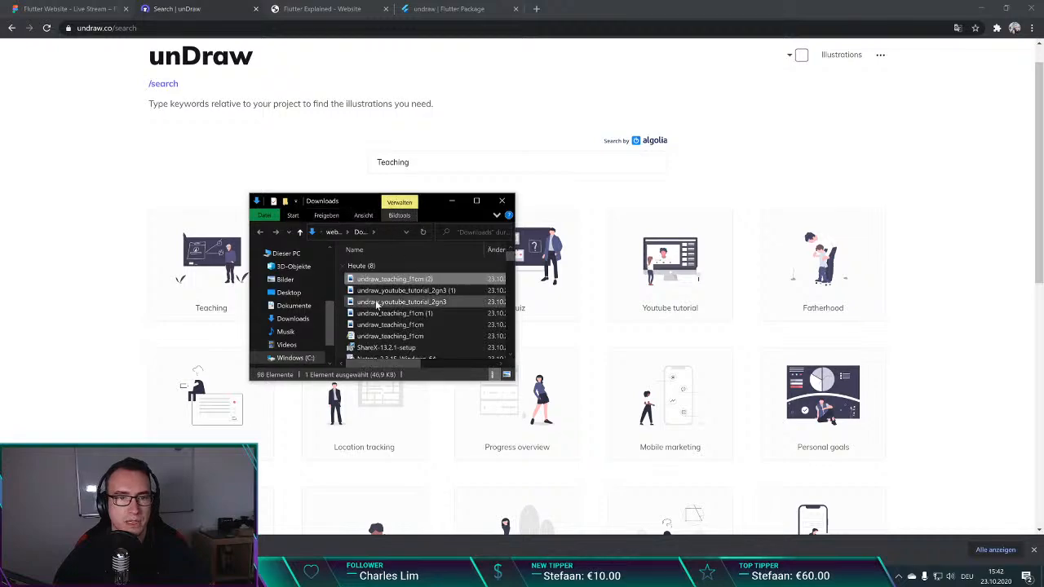
ctrl+click(393, 293)
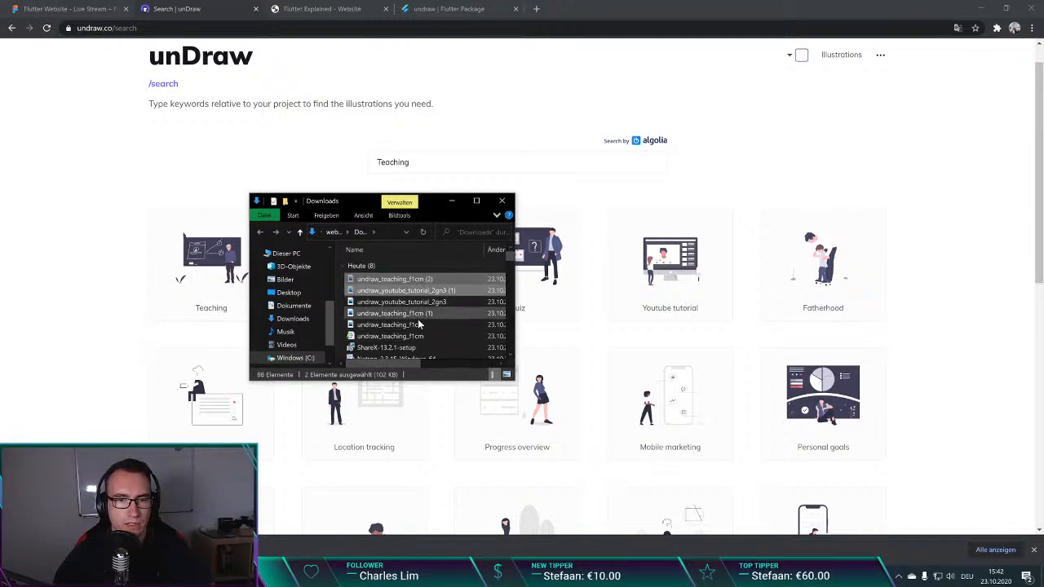
click(591, 92)
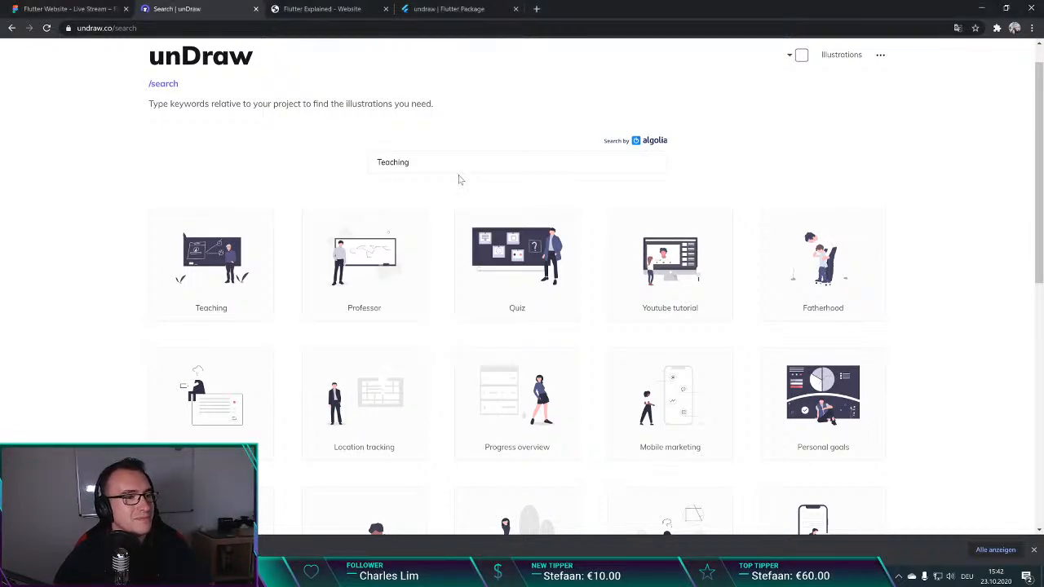
Step: Open the unDraw homepage and read through its description, style, licence and history sections
scroll(201, 120, up, 1)
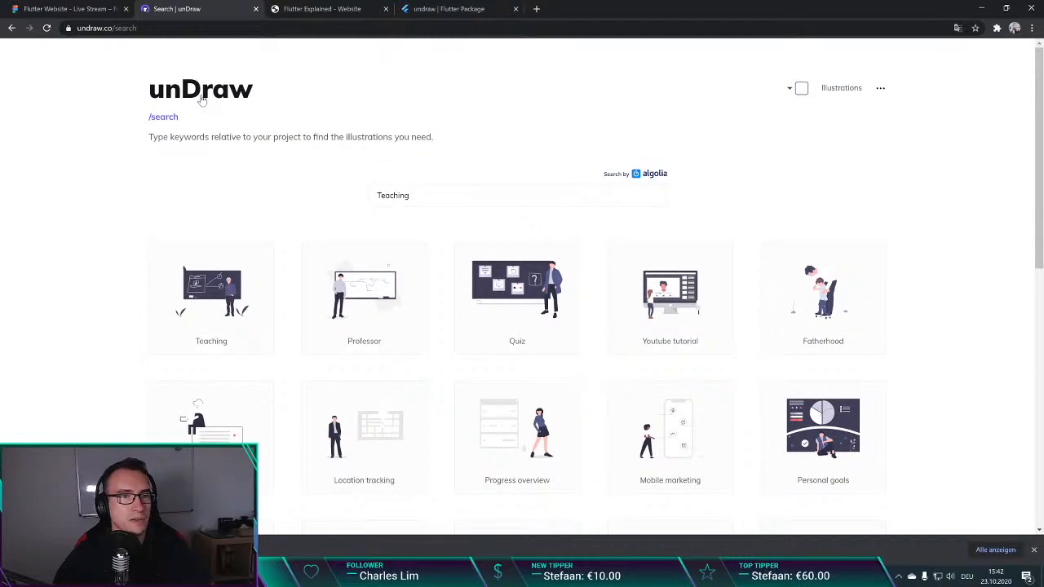
click(217, 93)
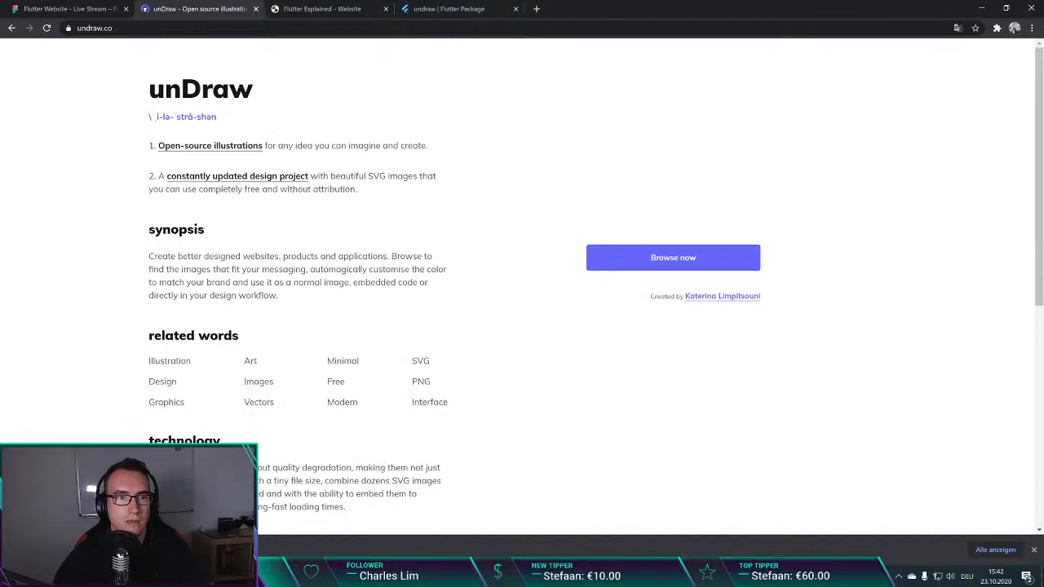
scroll(521, 285, down, 5)
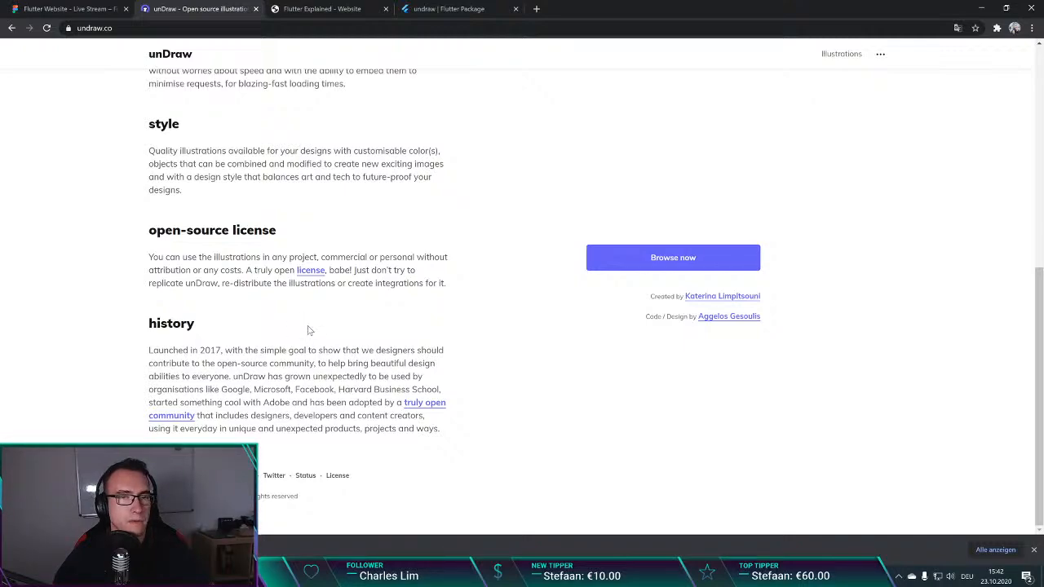
Step: Search the unDraw illustrations for teaching and download the Youtube tutorial illustration as a PNG in the default purple
click(701, 262)
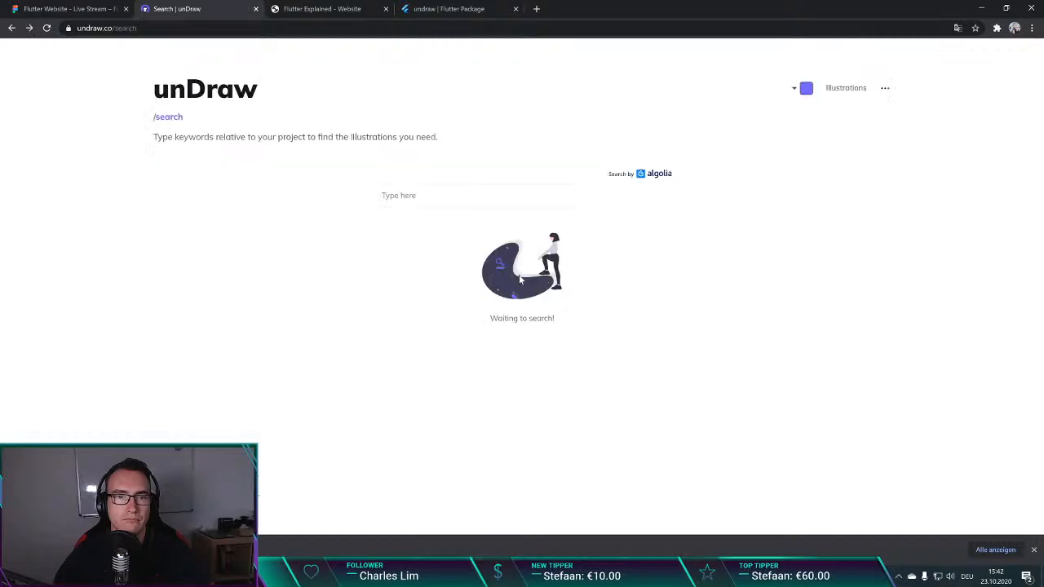
click(383, 196)
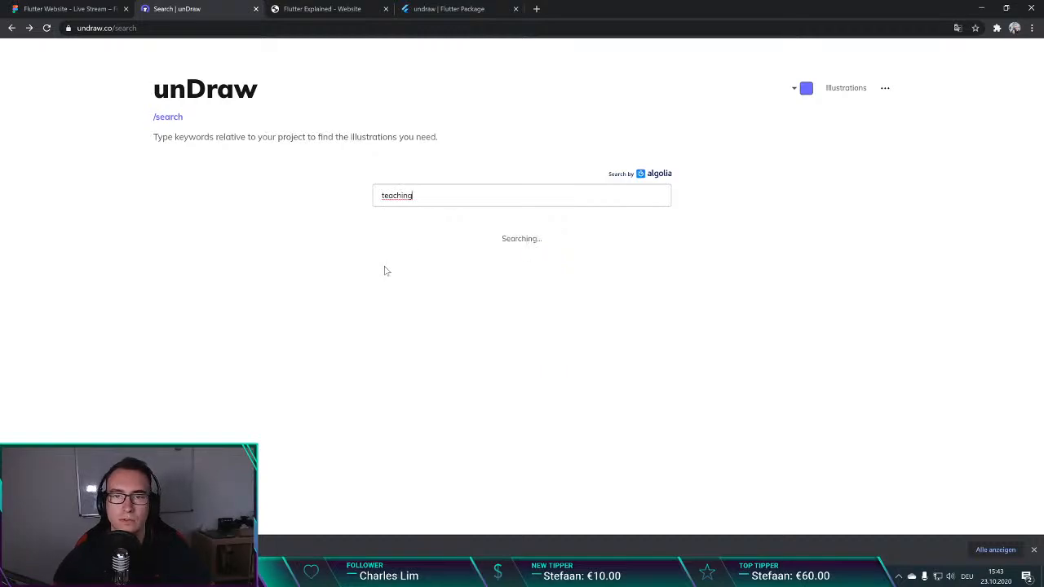
click(657, 297)
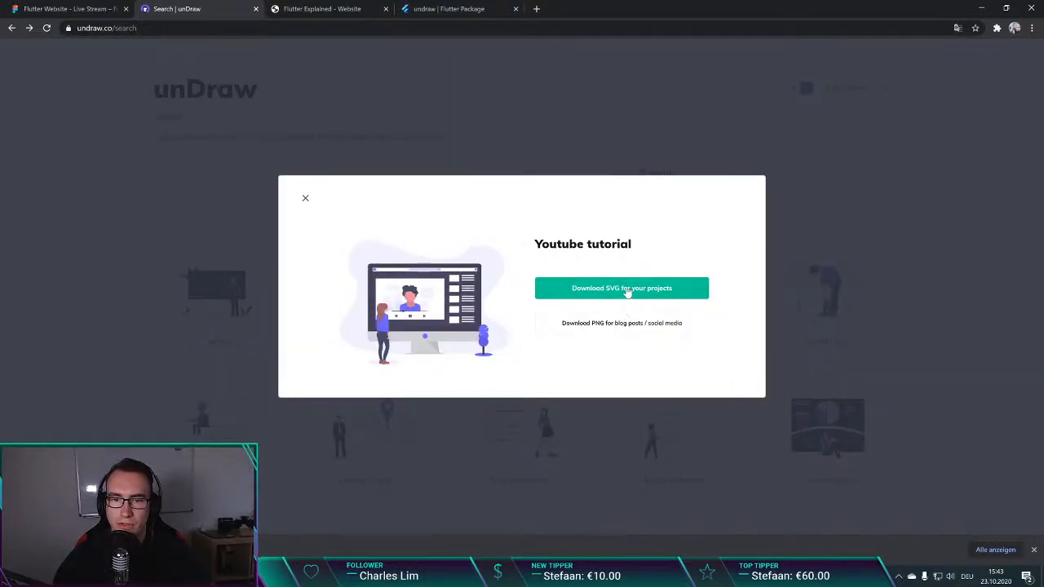
click(627, 292)
Step: Set the unDraw illustration colour to the Figma file's Primary Color, #015DA1, and download the Youtube tutorial illustration as an SVG
click(232, 302)
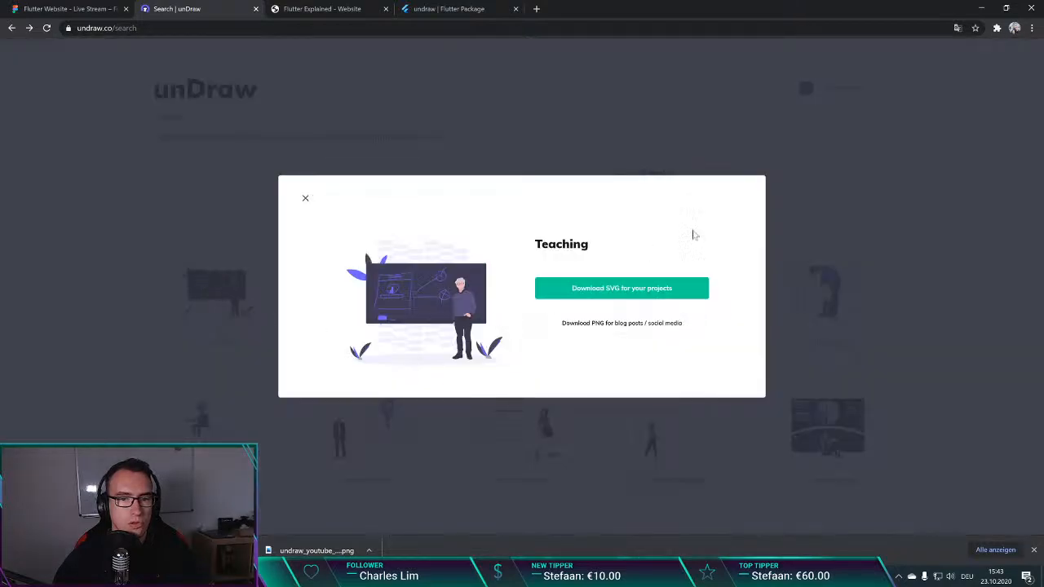
click(773, 87)
click(791, 88)
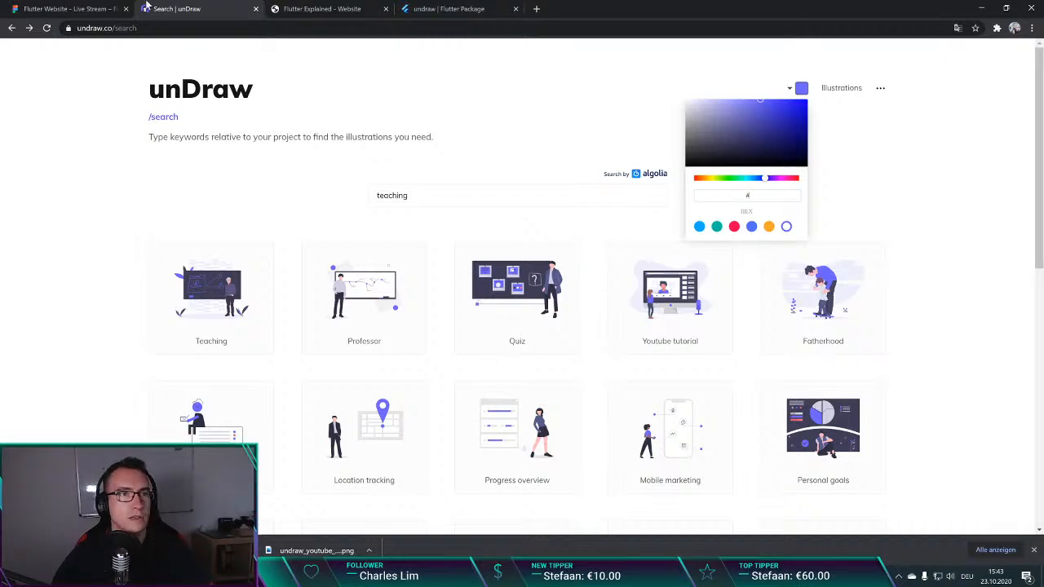
click(77, 8)
click(950, 217)
key(ctrl+c)
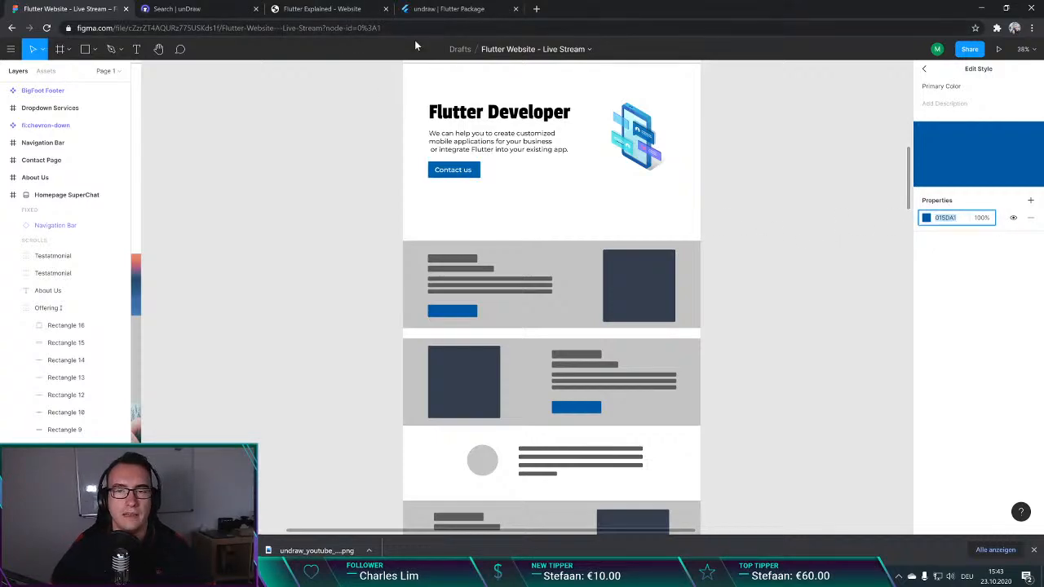
click(186, 8)
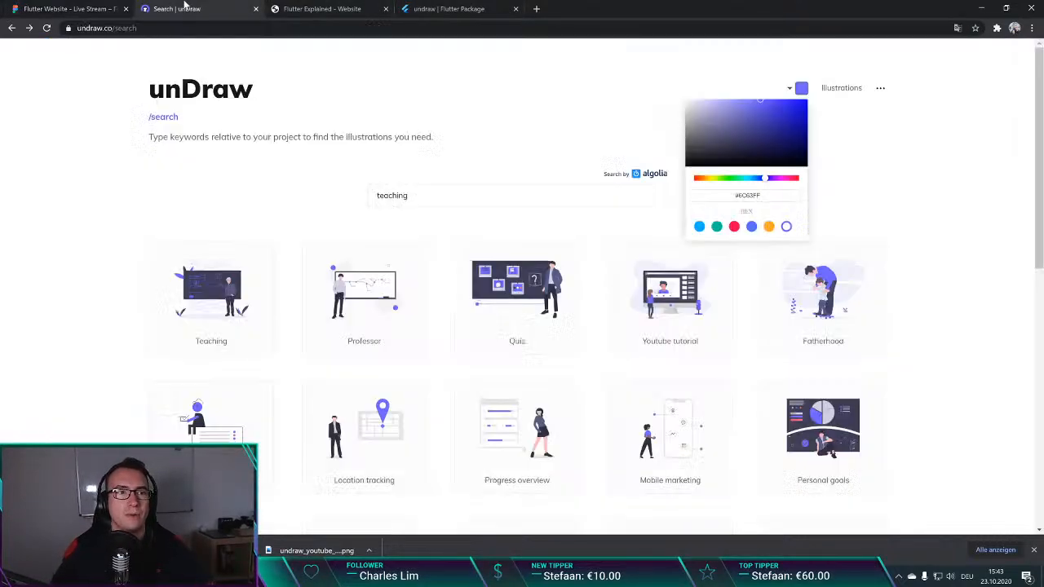
key(ctrl+a)
key(ctrl+v)
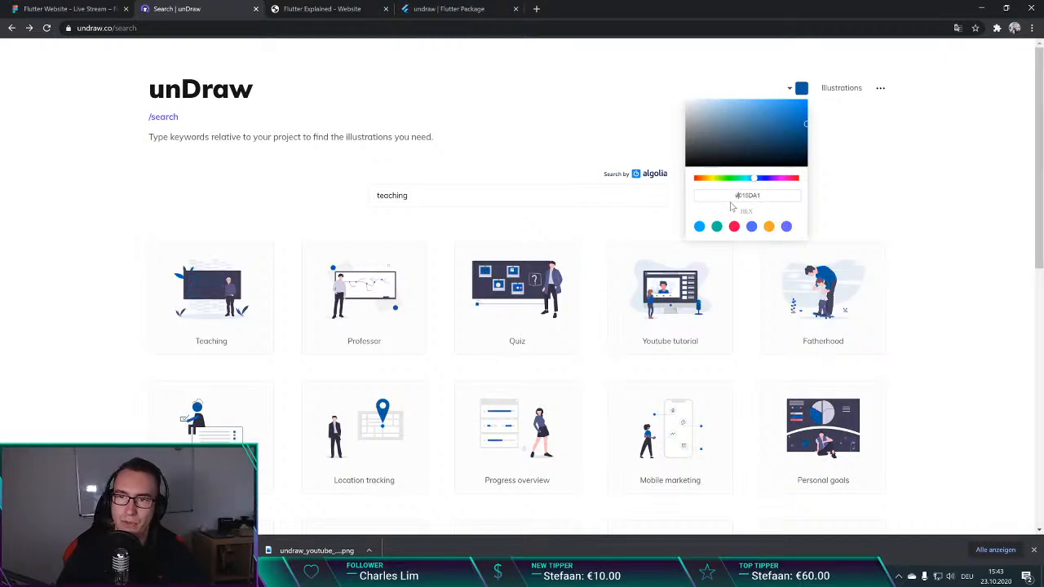
click(884, 191)
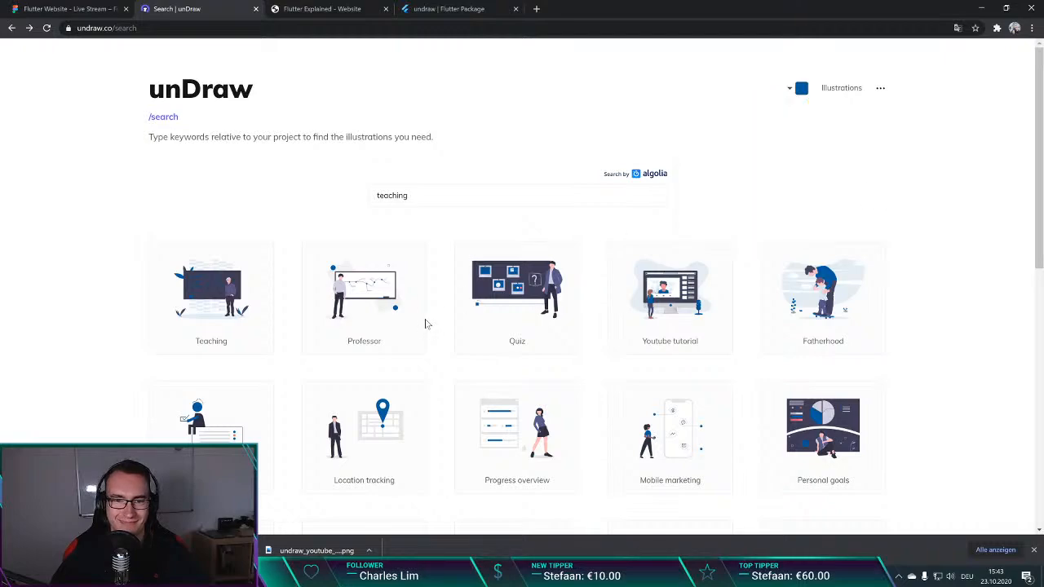
click(670, 303)
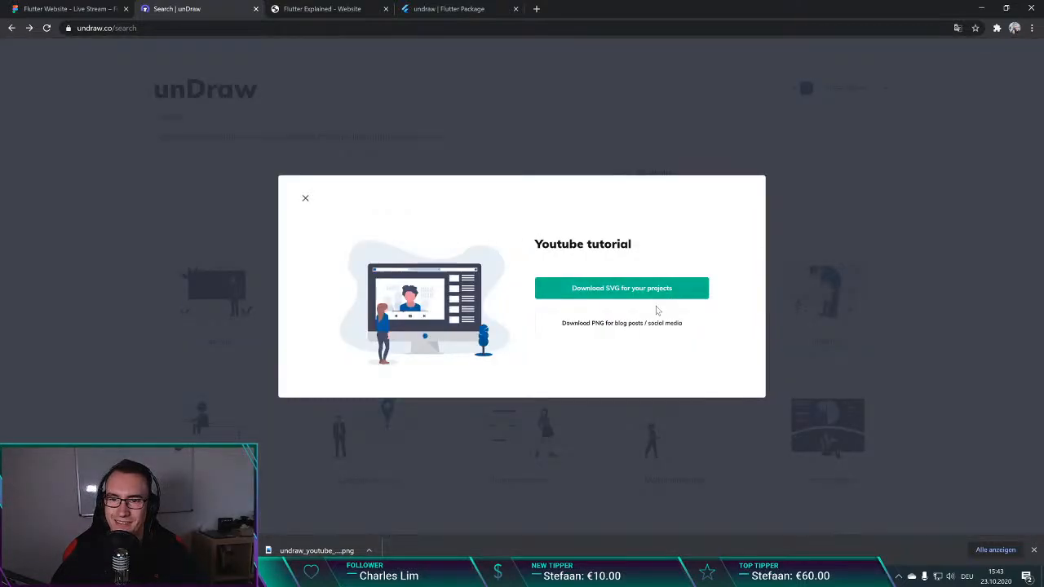
click(610, 293)
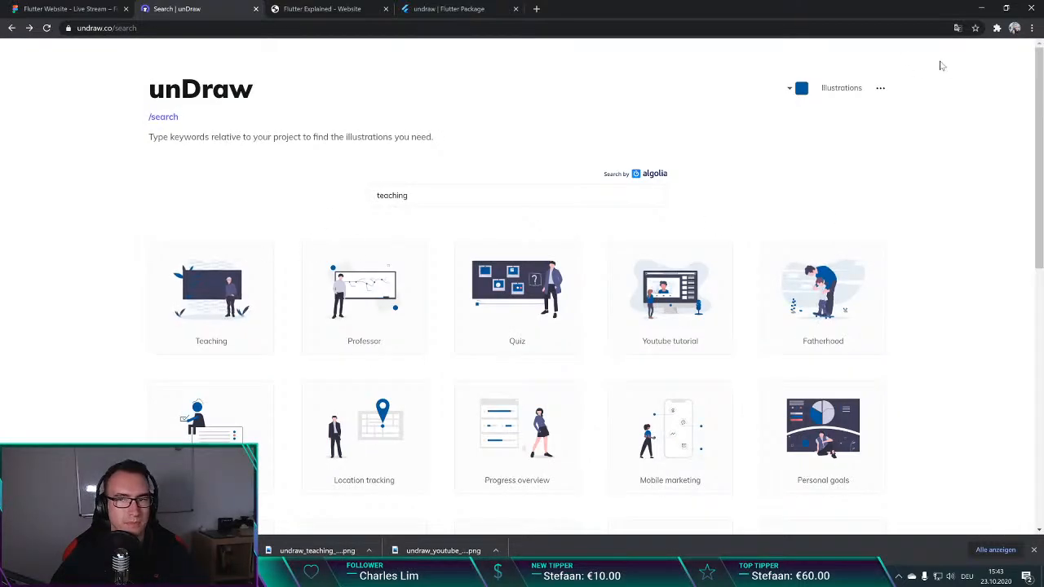
Step: Set the unDraw illustration colour to white, #FFFFFF, and download the Teaching illustration as an SVG
click(796, 92)
drag(752, 138, 684, 98)
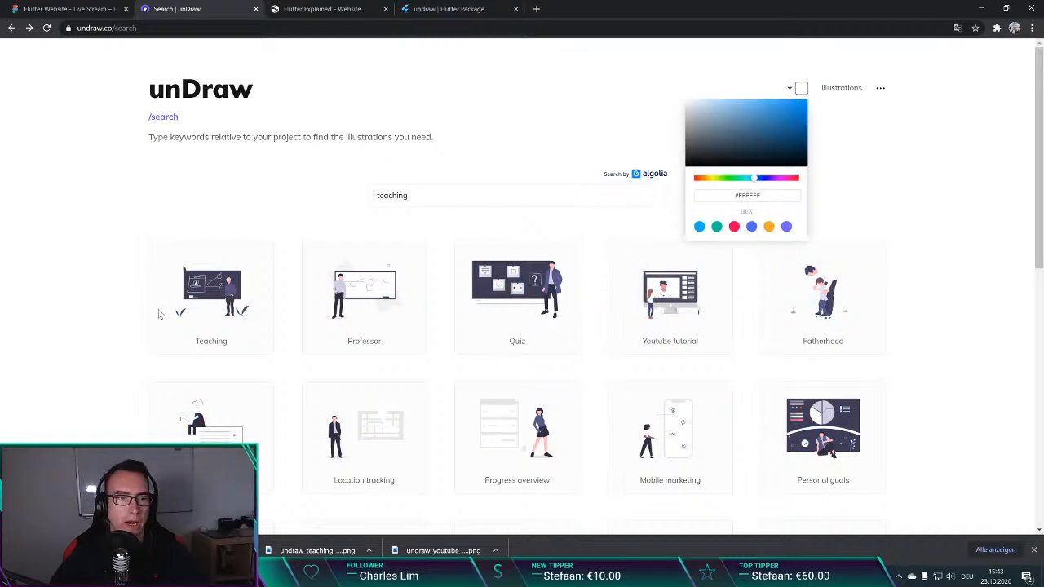
click(214, 306)
click(224, 293)
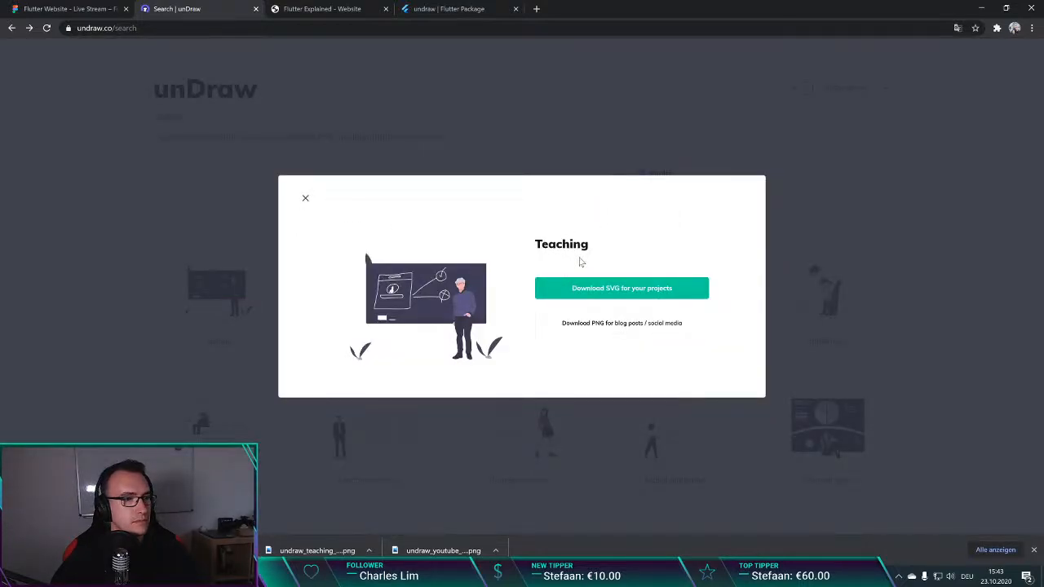
click(607, 288)
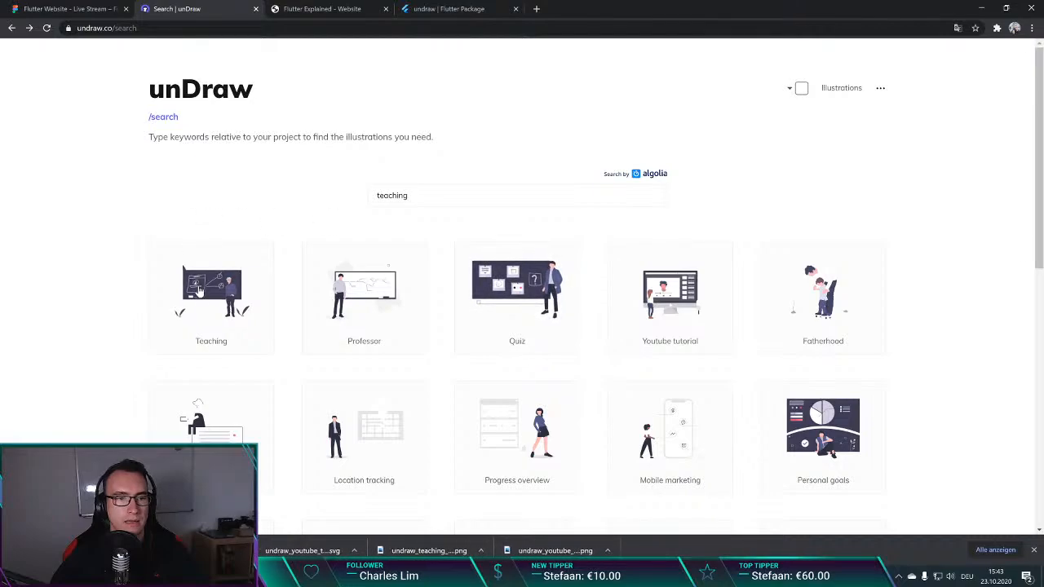
key(ctrl+t)
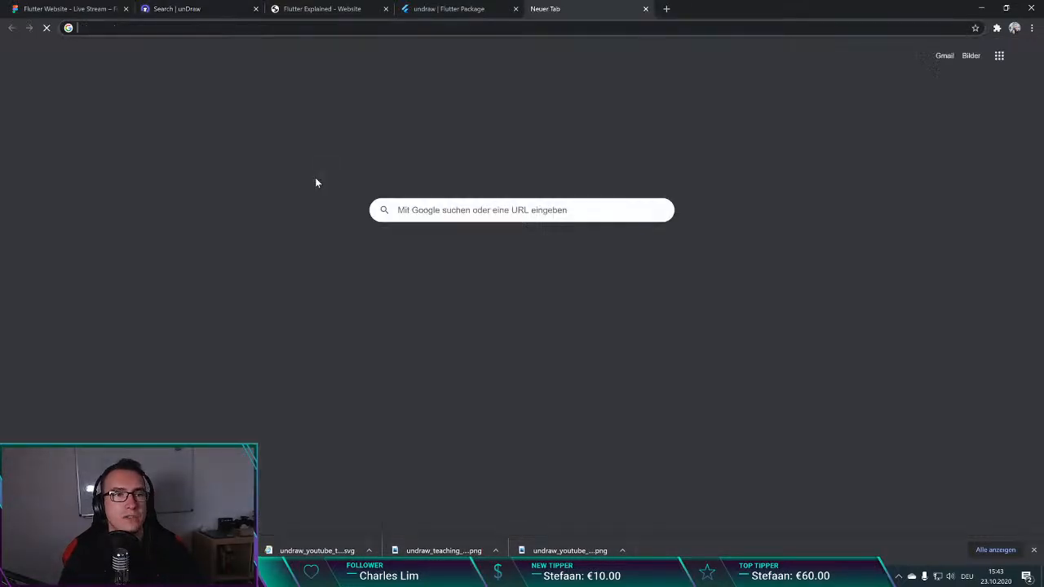
key(ctrl+w)
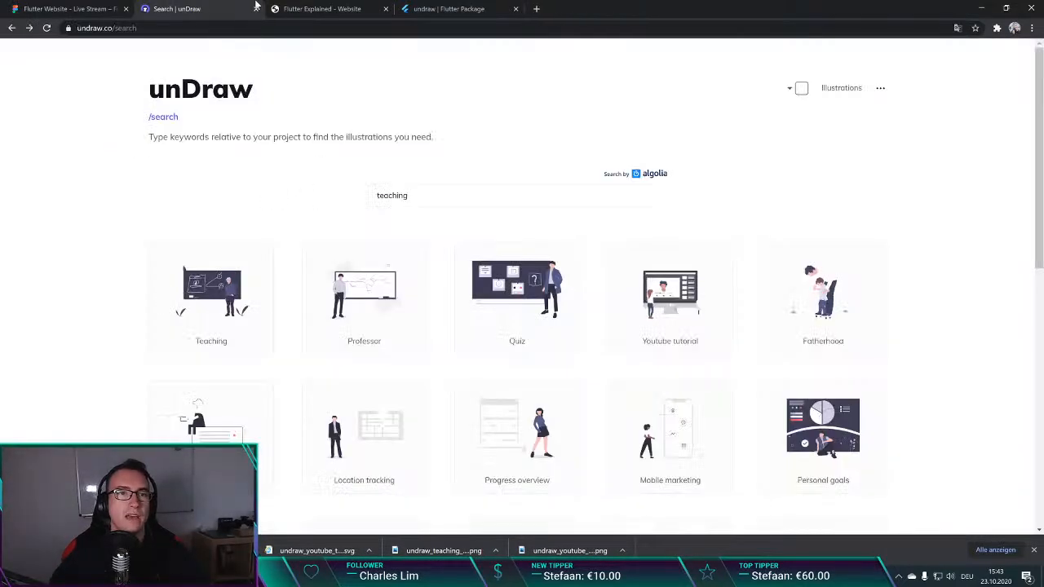
key(ctrl+Tab)
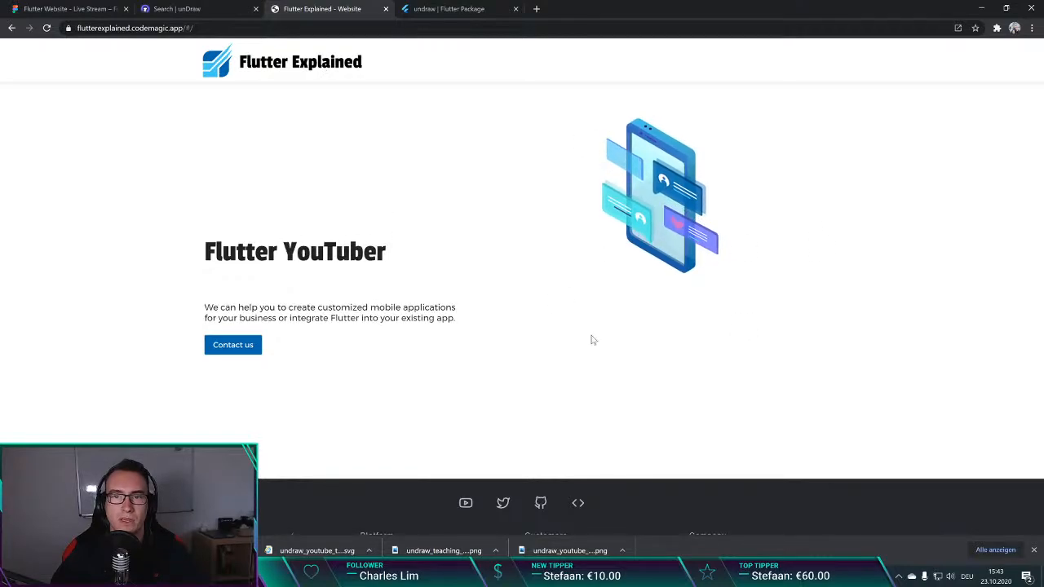
Step: Open the LottieFiles animation search results for Development, page 3, in a new tab
key(ctrl+t)
text(f)
key(BackSpace)
text(l)
key(BackSpace)
key(BackSpace)
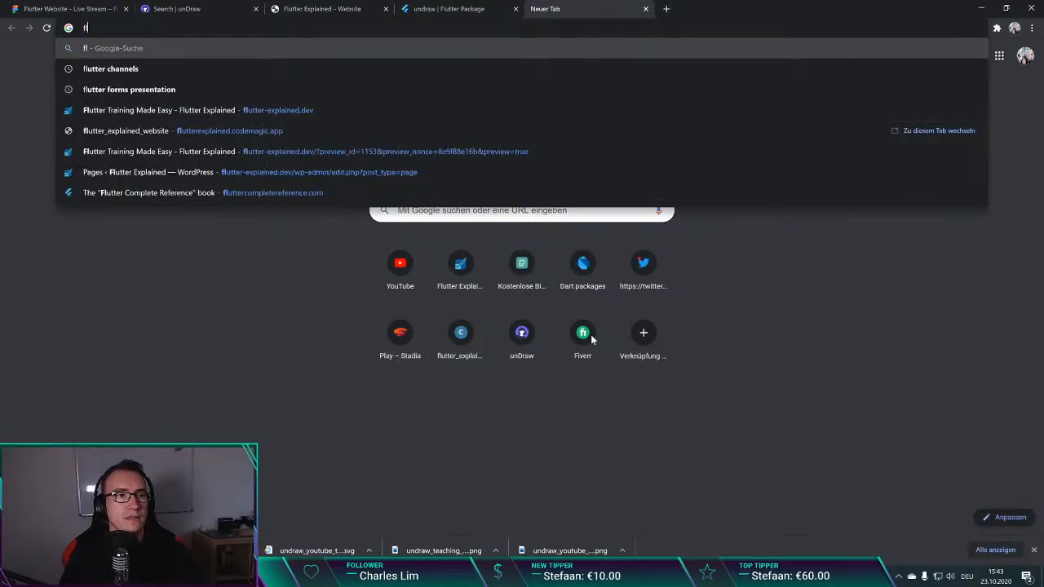
text(l)
key(BackSpace)
key(BackSpace)
key(BackSpace)
text(lottiefiles)
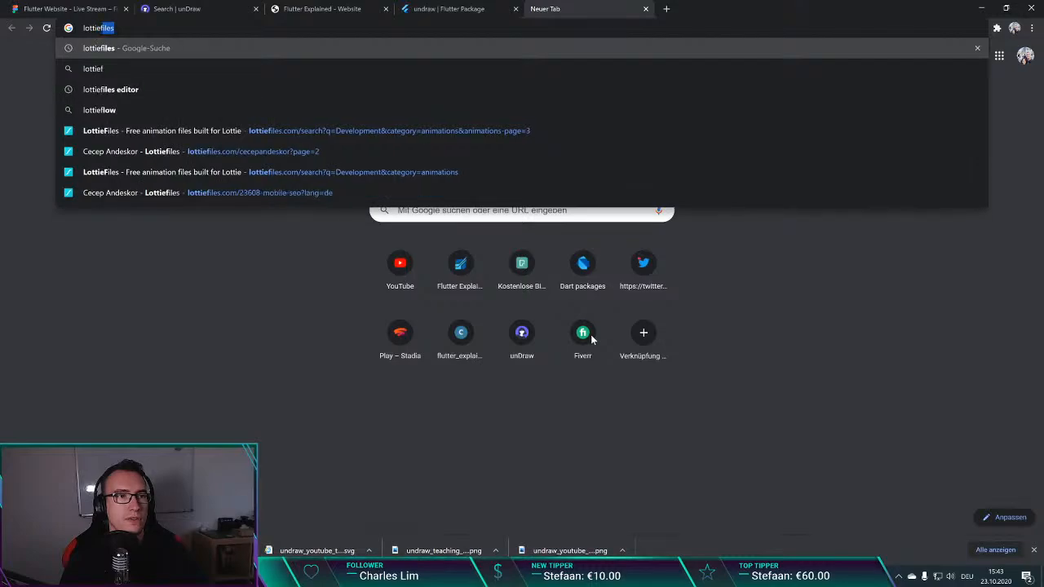
key(Down)
key(Down)
key(Down)
key(Down)
key(Return)
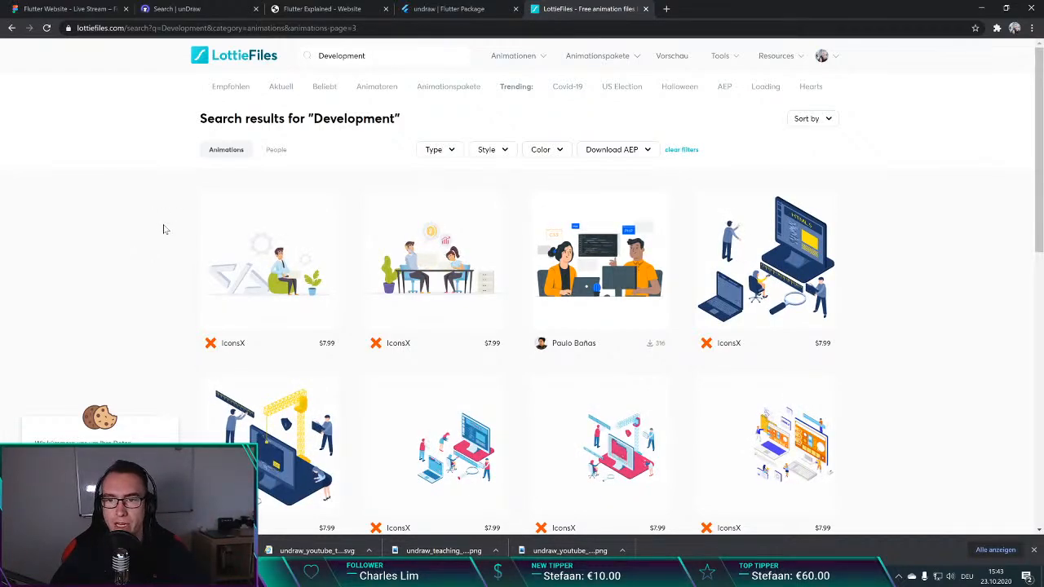
Step: Look through the Development animations in the LottieFiles search results for suitable artwork
scroll(180, 218, down, 2)
scroll(179, 219, down, 1)
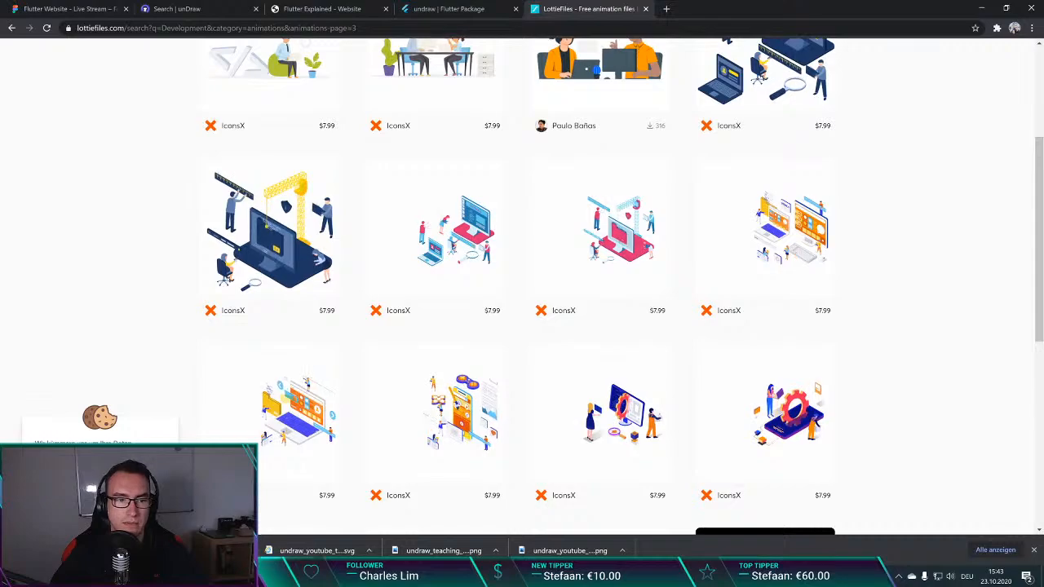
scroll(117, 288, down, 1)
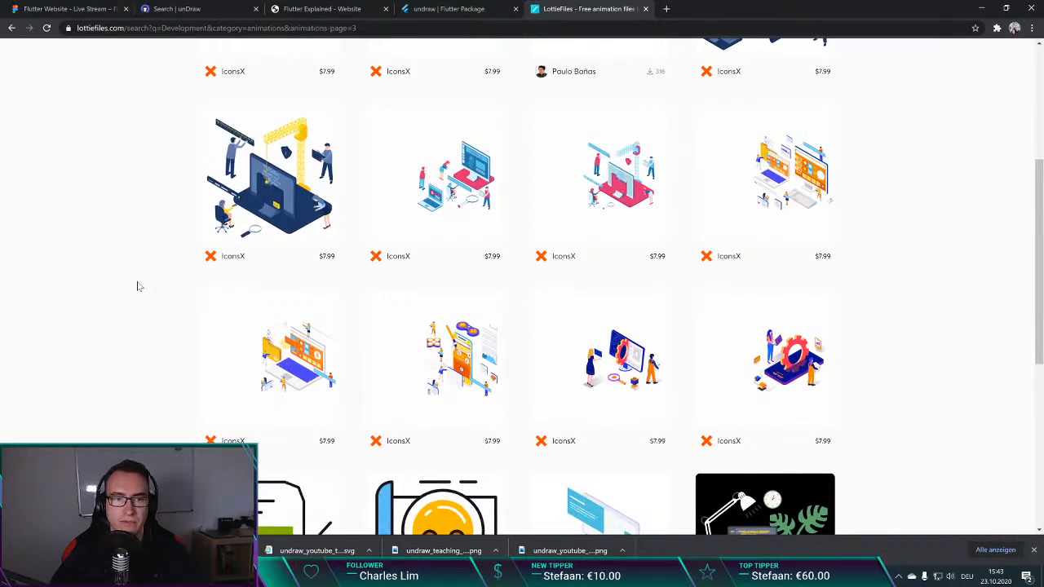
scroll(137, 279, down, 1)
scroll(137, 279, down, 3)
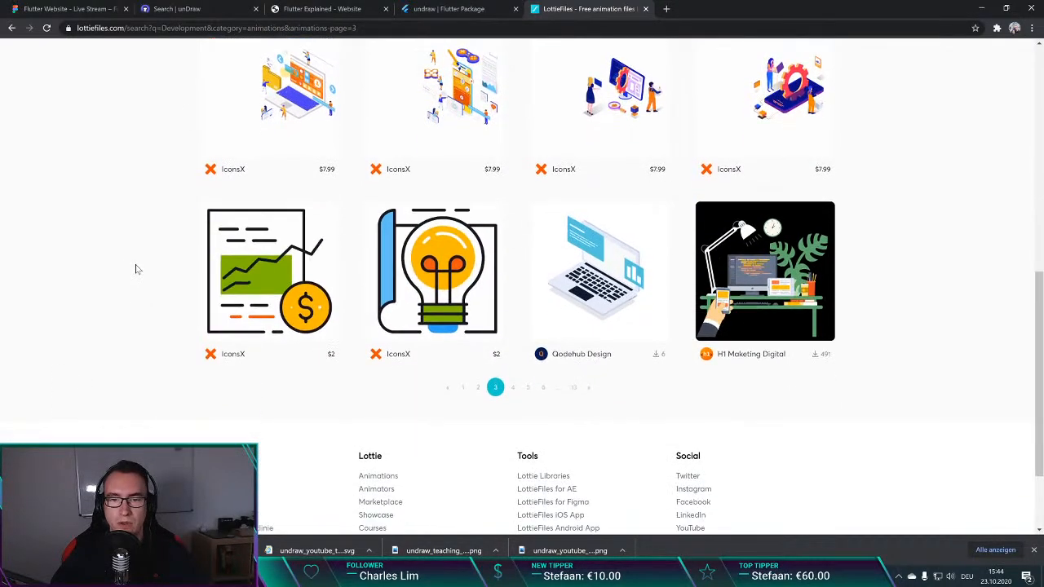
scroll(139, 263, up, 10)
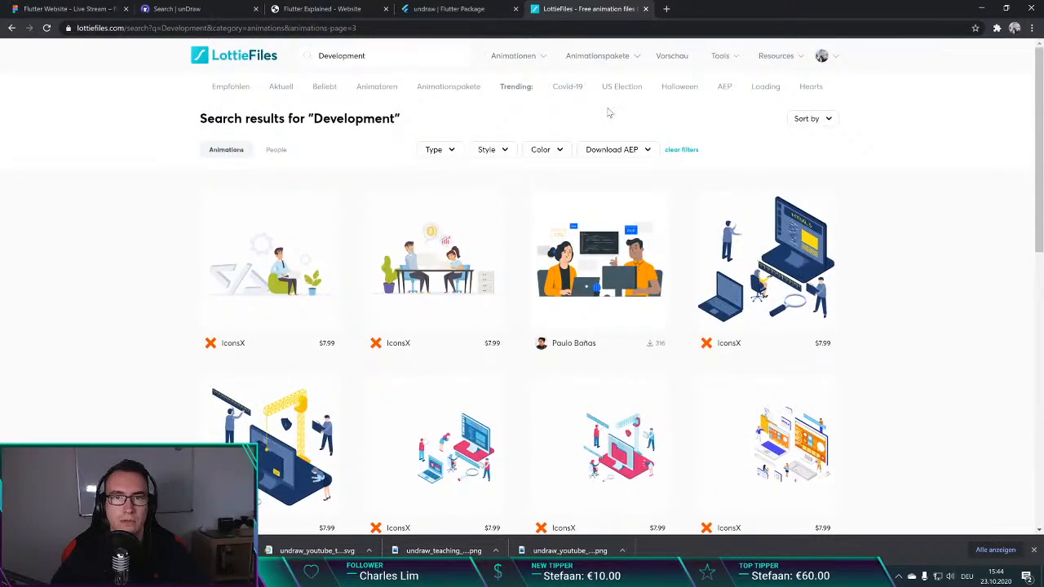
mouse_move(529, 59)
mouse_move(624, 73)
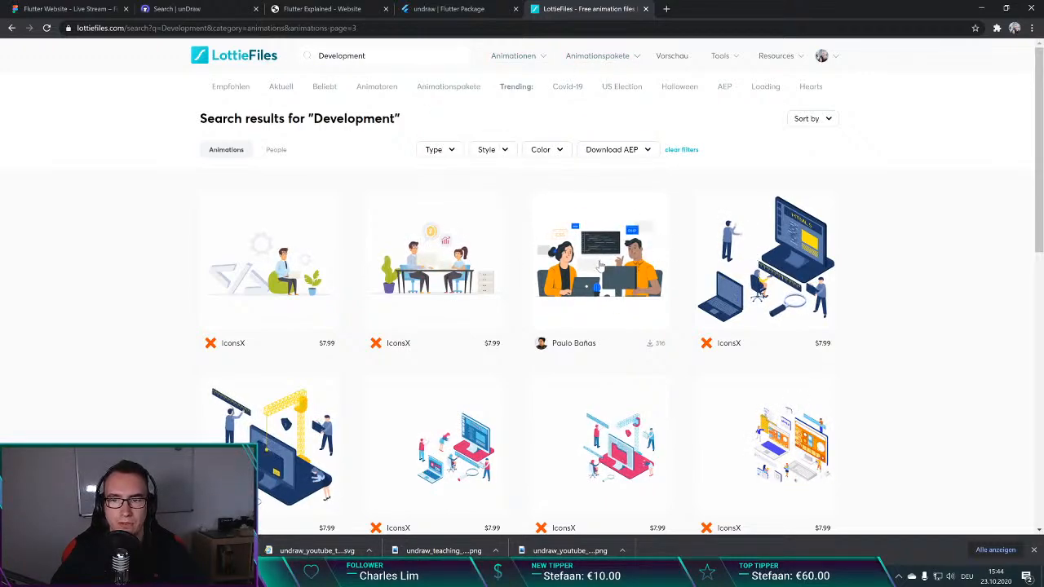
Step: View the marketplace page of the Computing - Flat Concept animation pack, and return to the search results
click(756, 270)
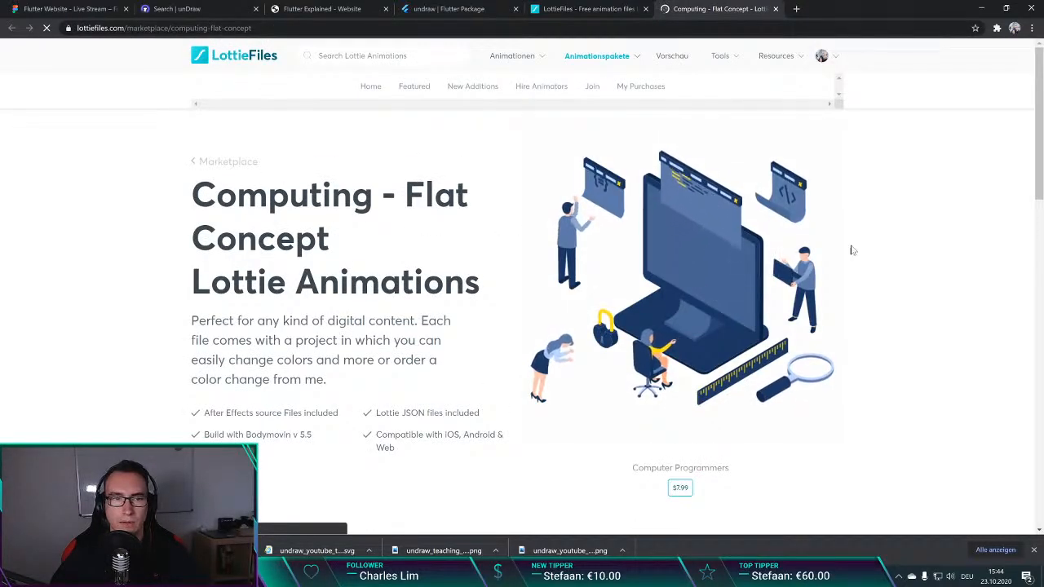
scroll(384, 263, down, 2)
scroll(233, 305, up, 1)
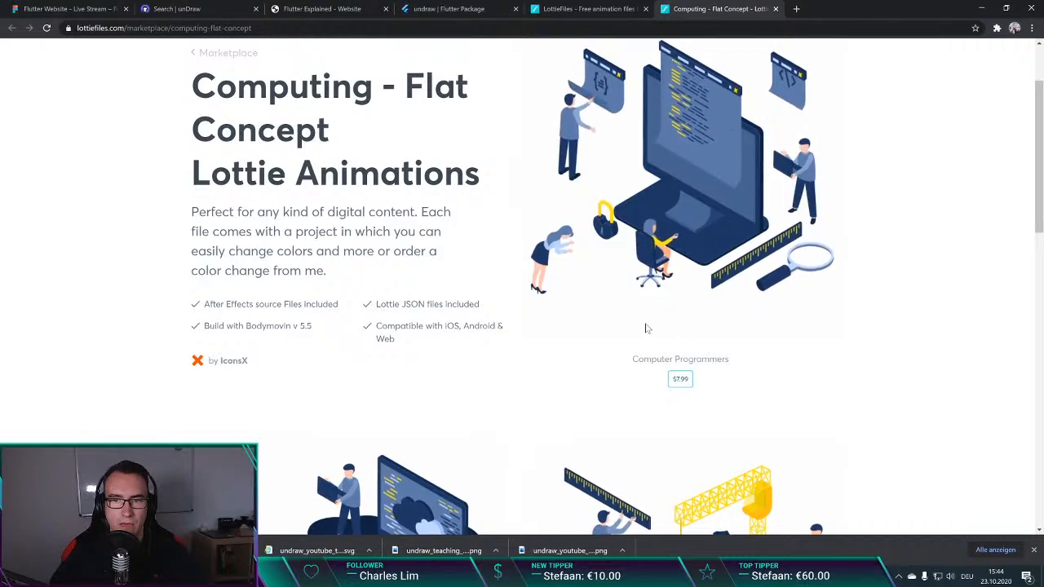
click(776, 9)
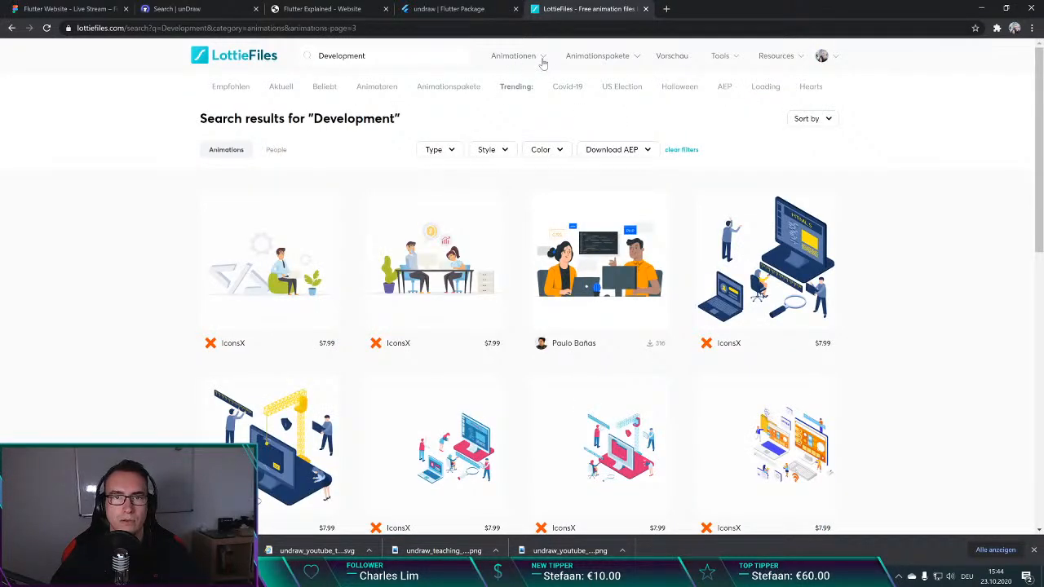
Step: Open the featured animation The woman sitting on the phone and load it in the Lottie Editor for editing its layer colours
click(489, 78)
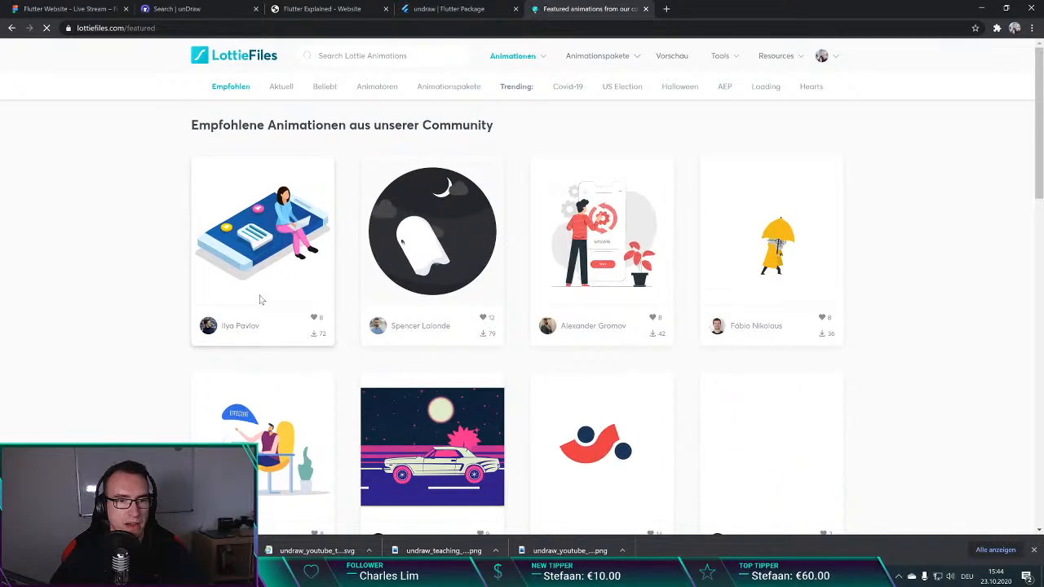
click(269, 245)
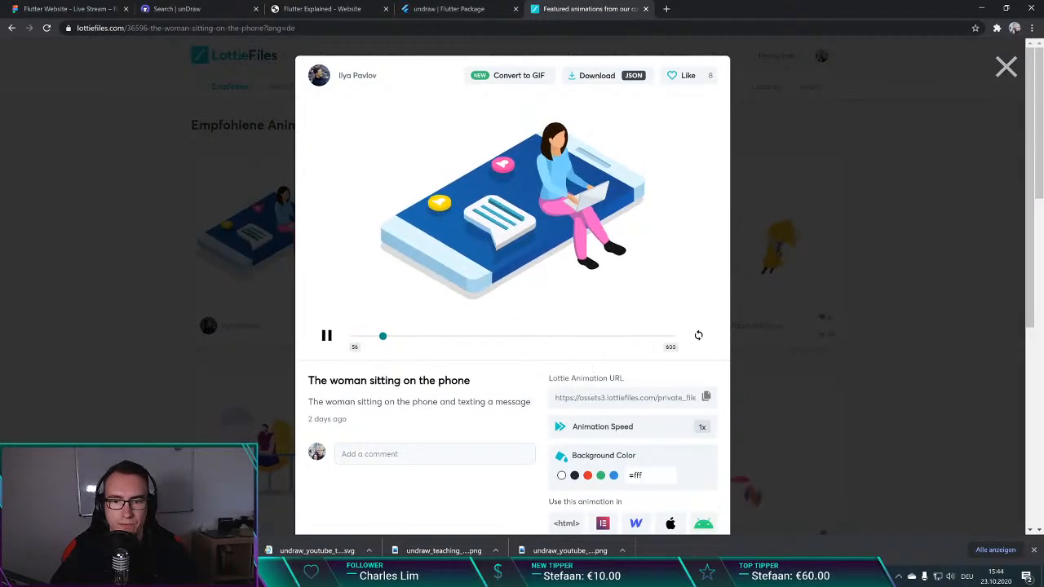
click(625, 397)
scroll(522, 408, down, 2)
scroll(521, 407, down, 2)
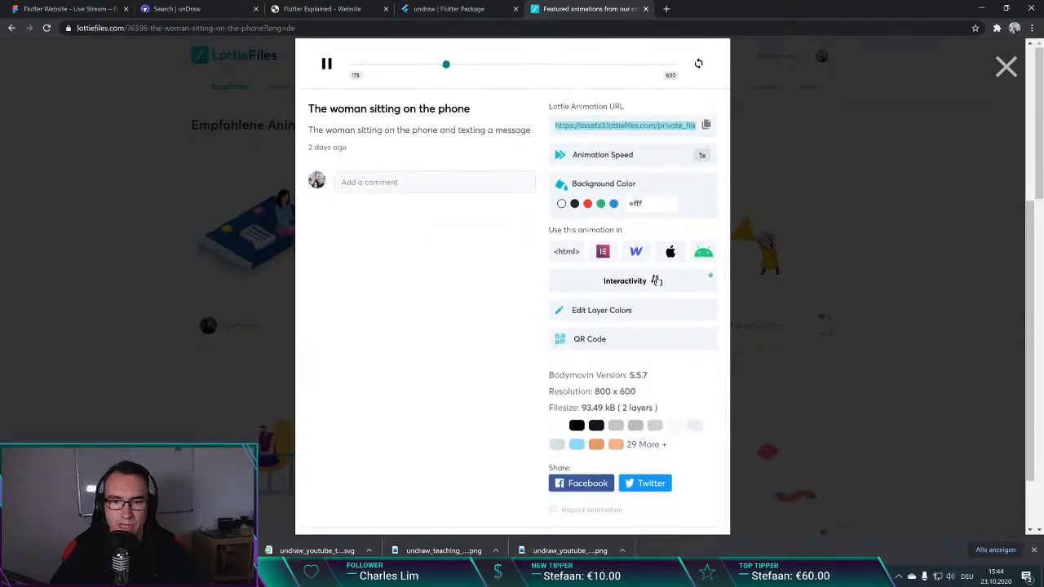
click(625, 316)
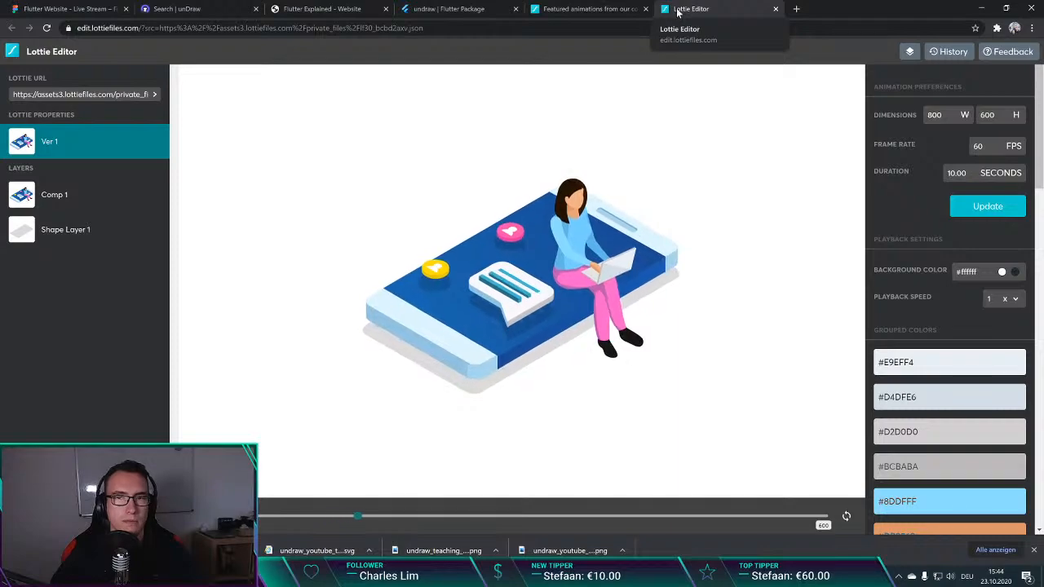
Step: Change the animation's grouped colour #8DDFFF to red, #FF0000
scroll(924, 339, down, 3)
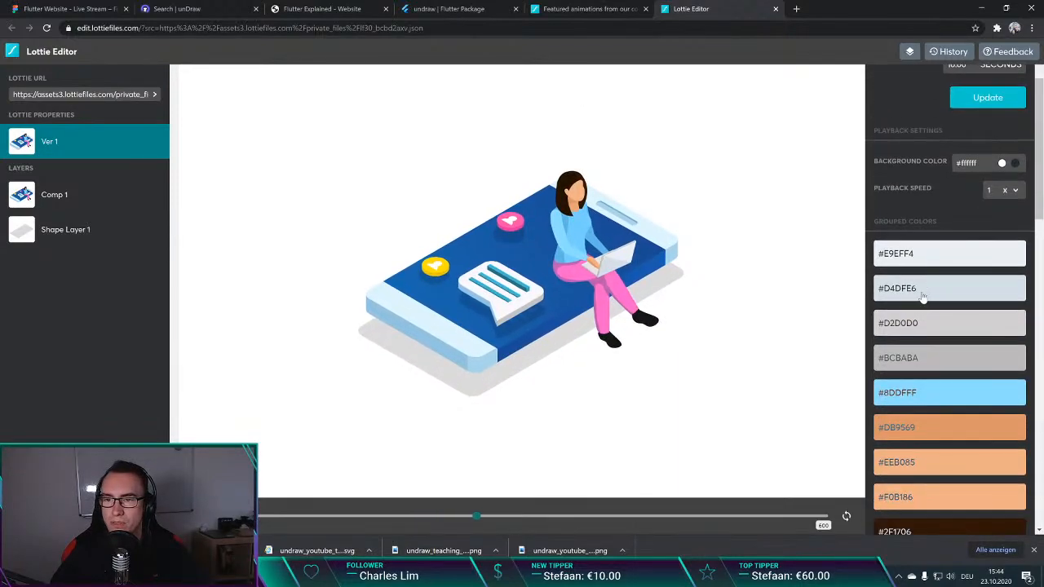
scroll(924, 340, down, 1)
click(925, 287)
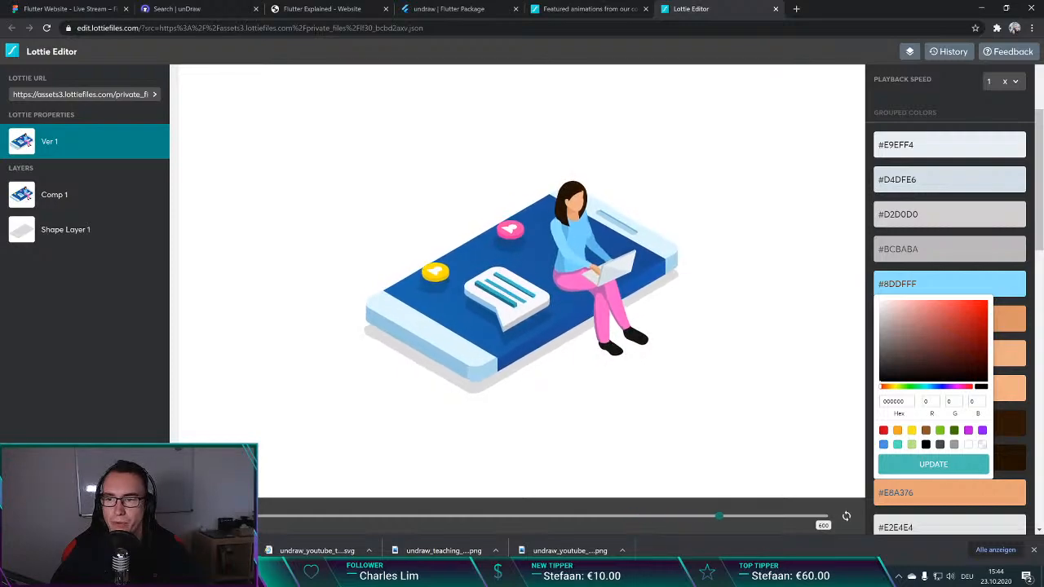
drag(981, 306, 994, 299)
click(922, 260)
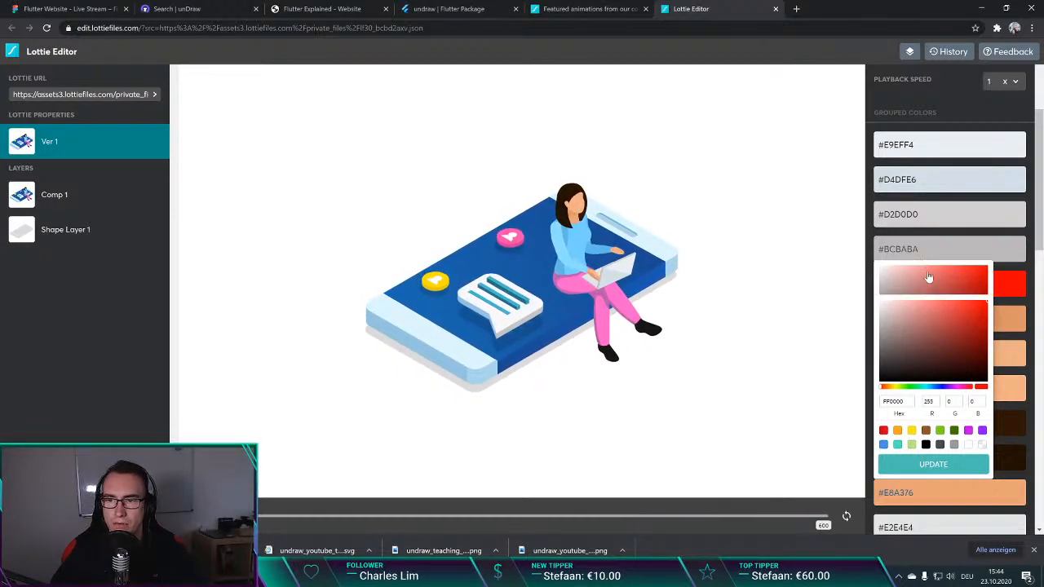
click(955, 459)
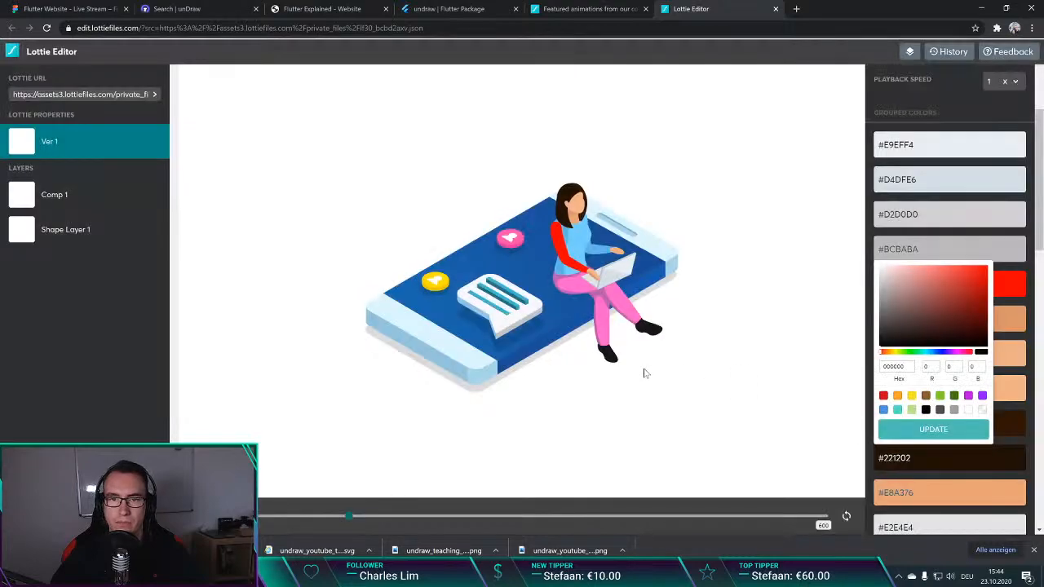
click(1005, 259)
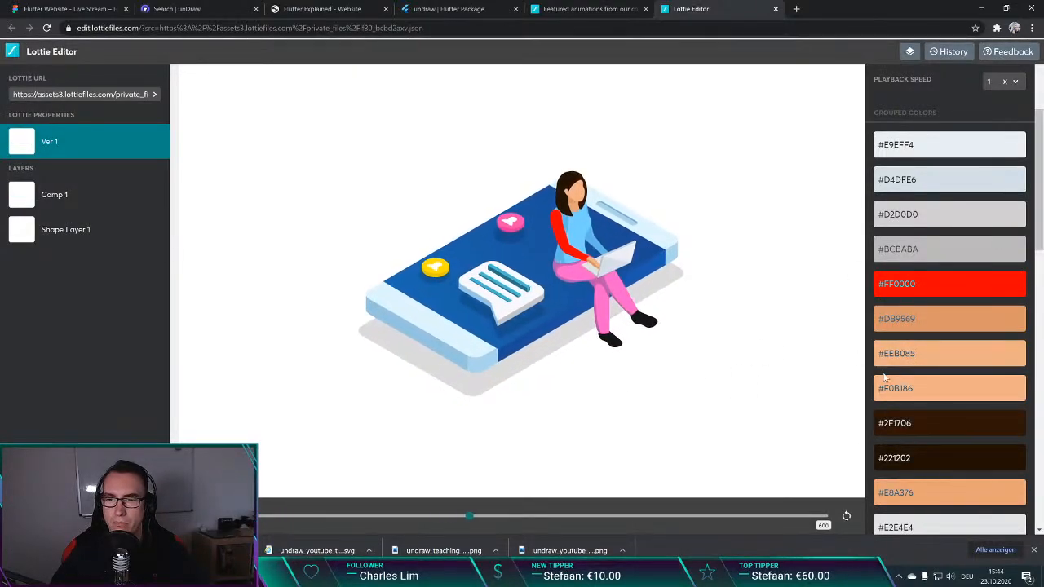
Step: Change the animation's grouped colour #5FB8E6 to red, #FF0000, and apply it
scroll(904, 367, down, 1)
scroll(903, 367, down, 4)
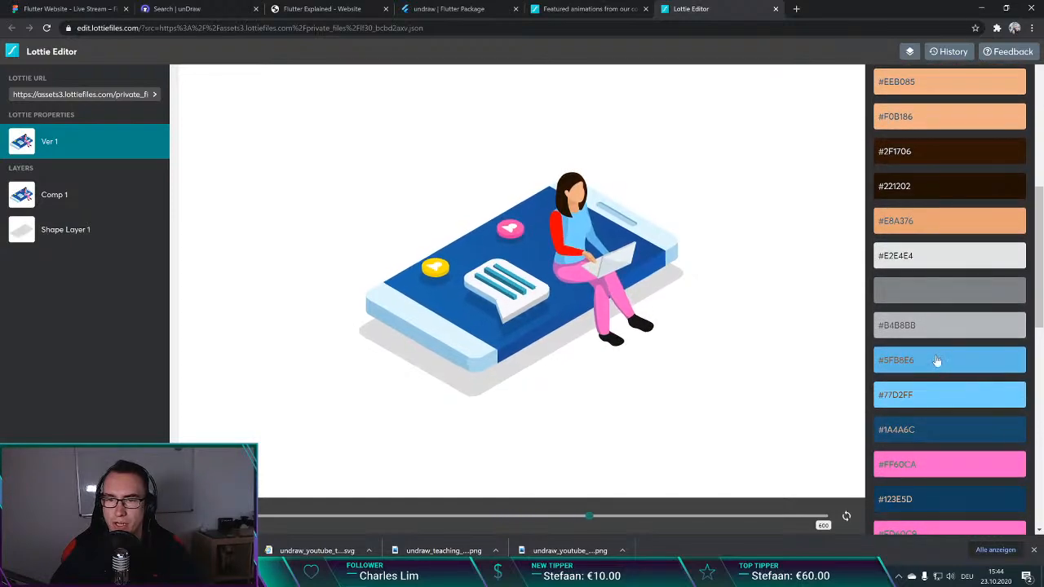
click(934, 361)
drag(910, 416, 986, 378)
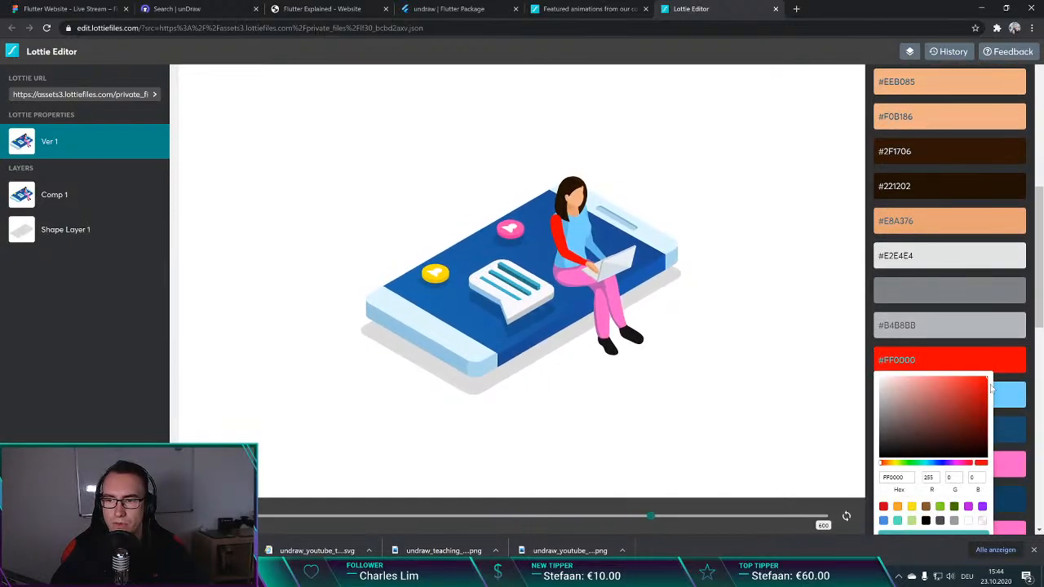
click(948, 531)
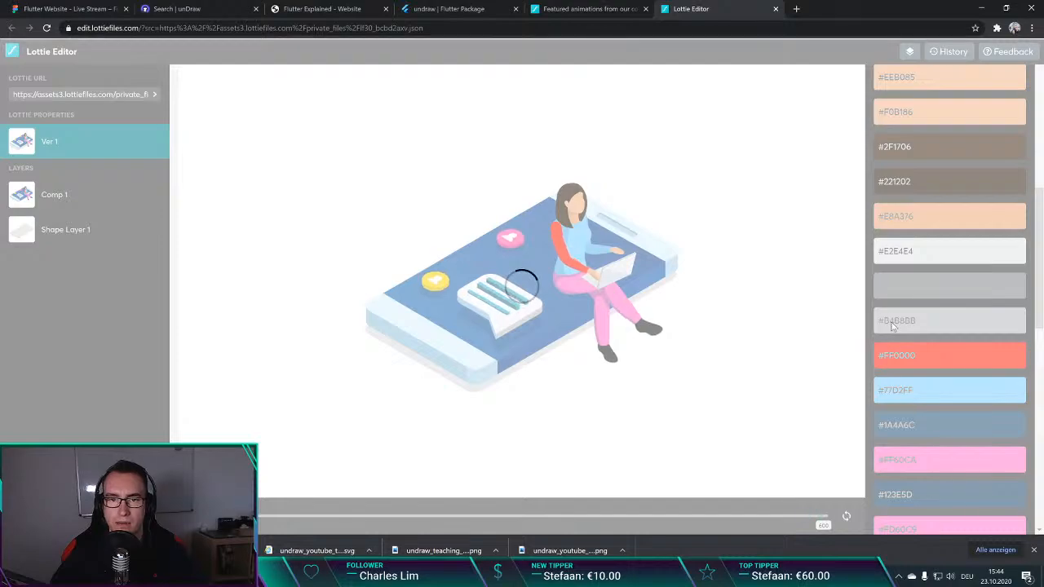
Step: Reload the animation from its Lottie URL to discard the recolouring, and close the Lottie Editor
scroll(931, 321, down, 1)
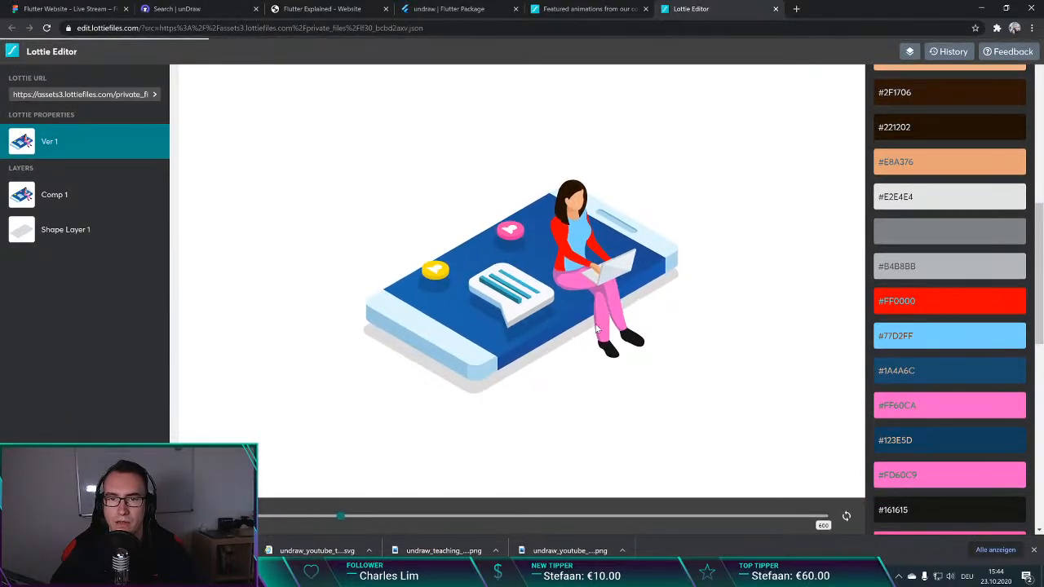
scroll(949, 326, down, 5)
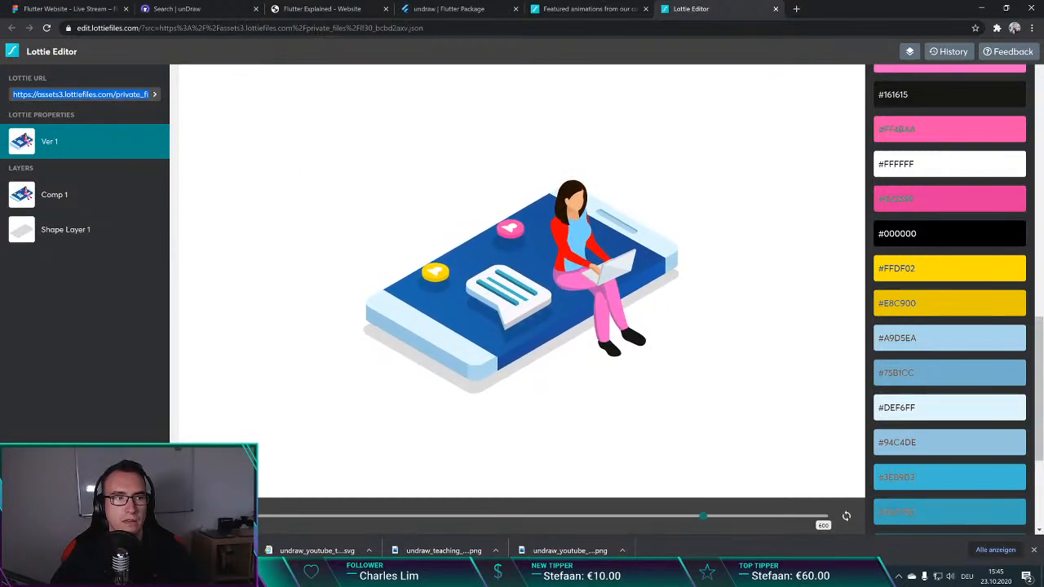
click(154, 97)
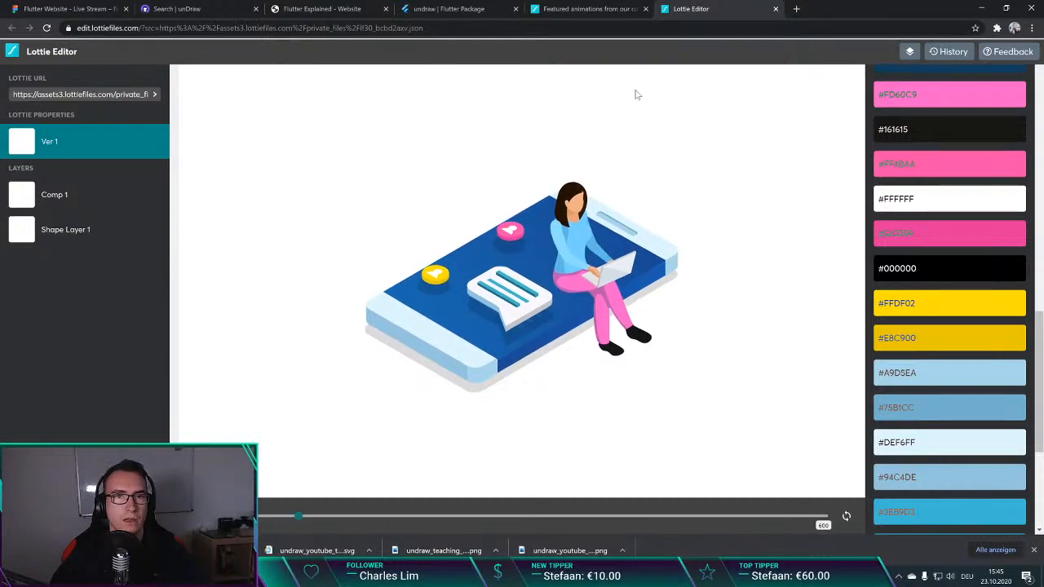
key(ctrl+w)
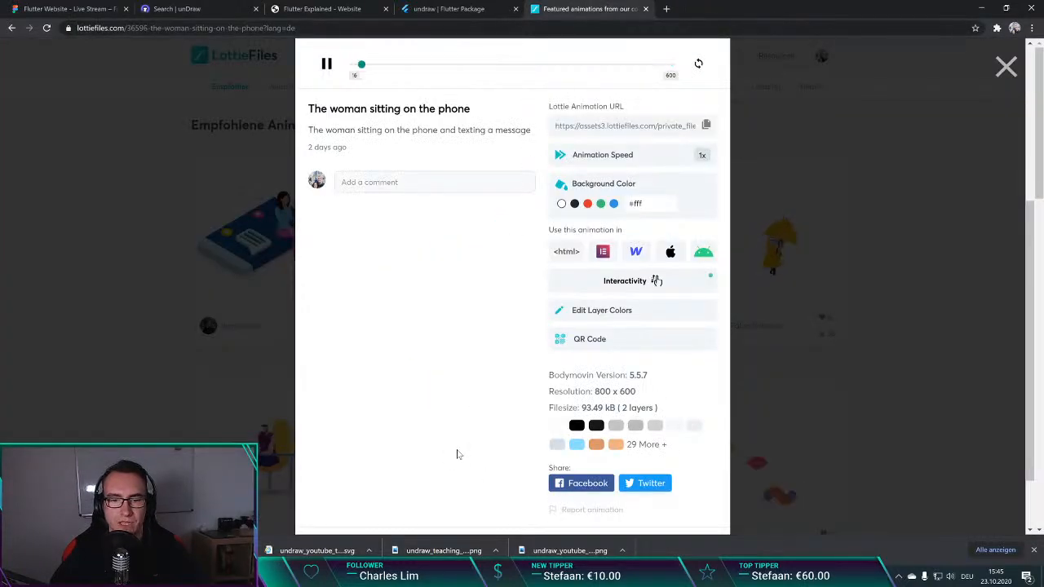
Step: Check the details and licence of The woman sitting on the phone, and return to the featured animations
scroll(457, 454, down, 1)
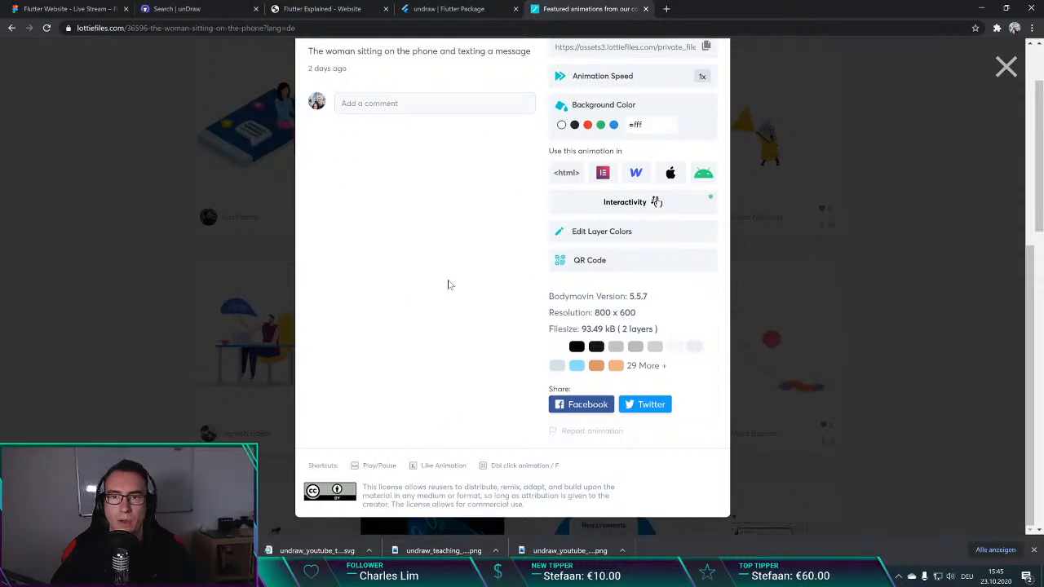
scroll(464, 283, up, 5)
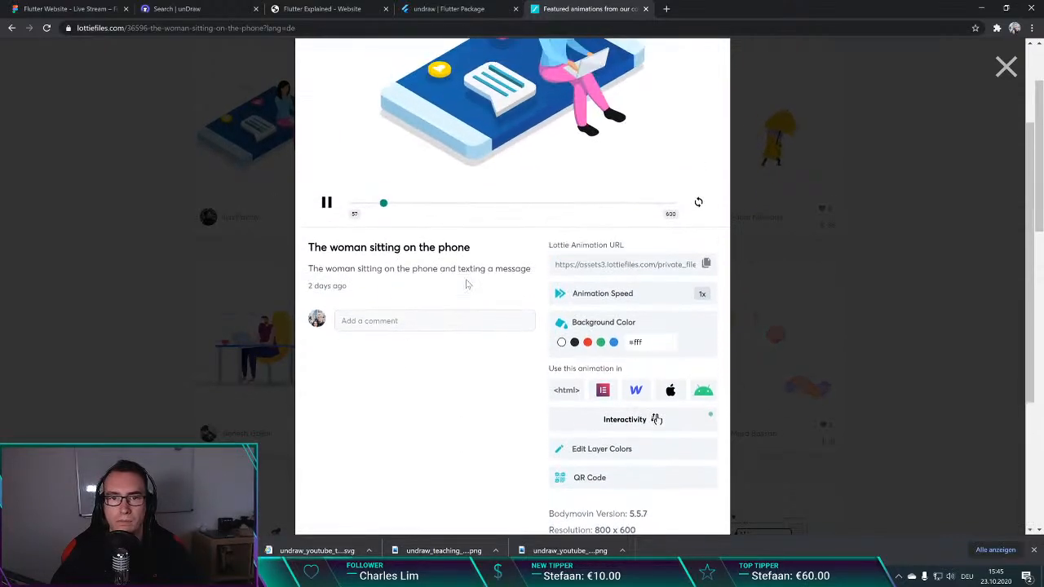
click(233, 202)
click(211, 28)
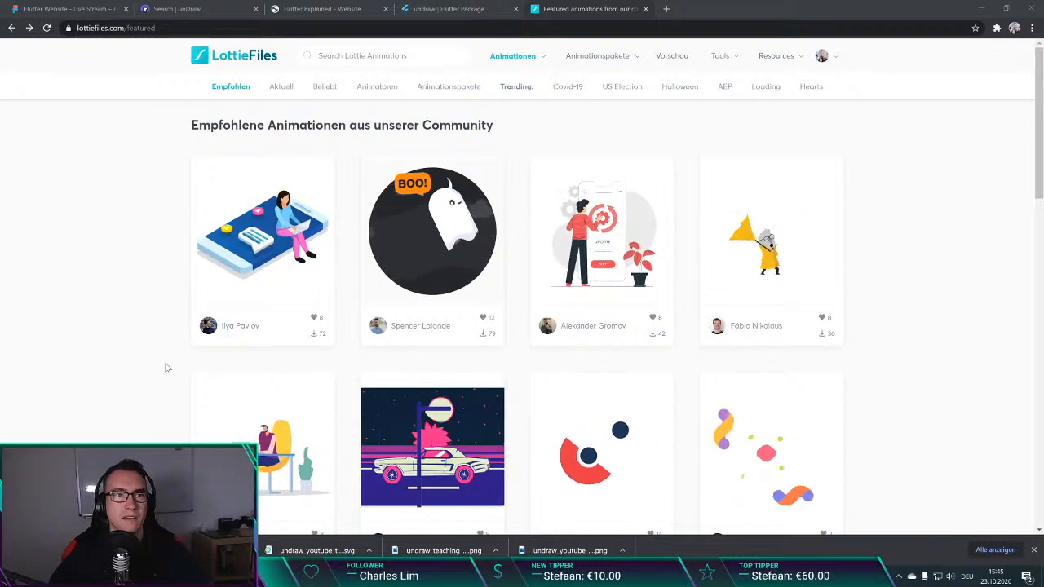
Step: Switch to pub.dev and open the page of the lottie package, selecting its web address
click(459, 7)
scroll(231, 91, up, 2)
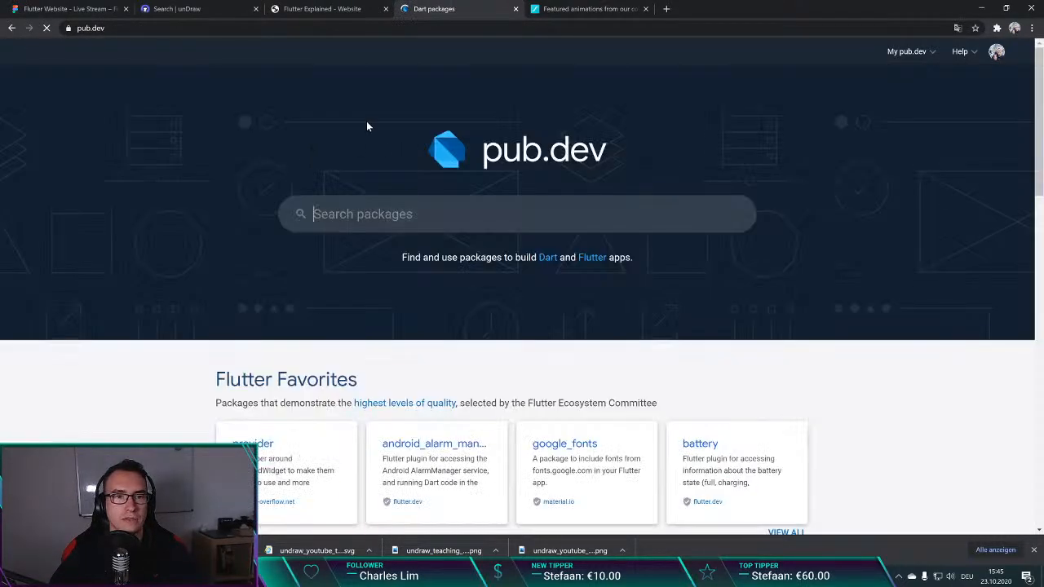
text(l)
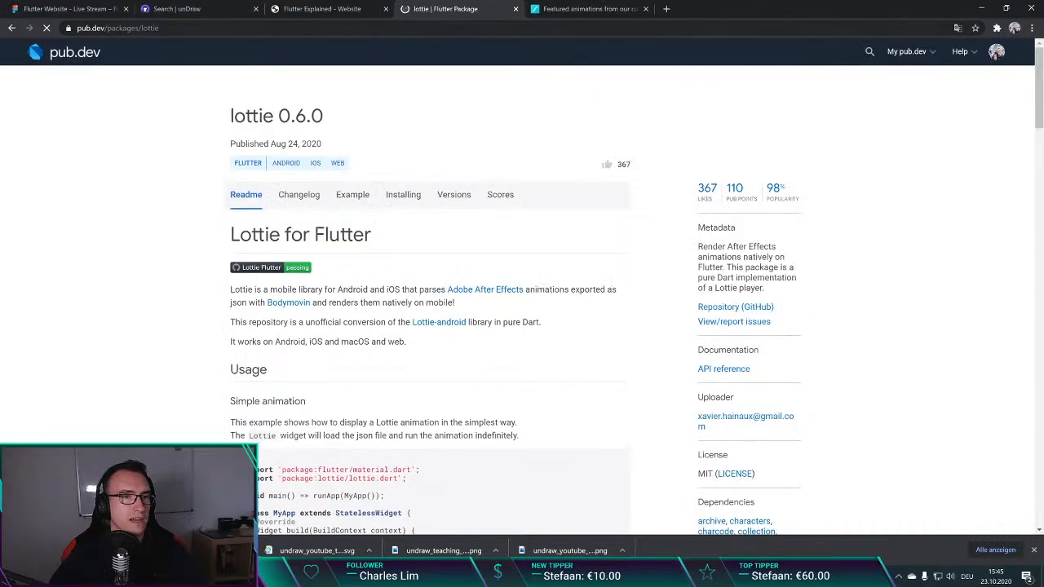
click(163, 27)
key(alt+Tab)
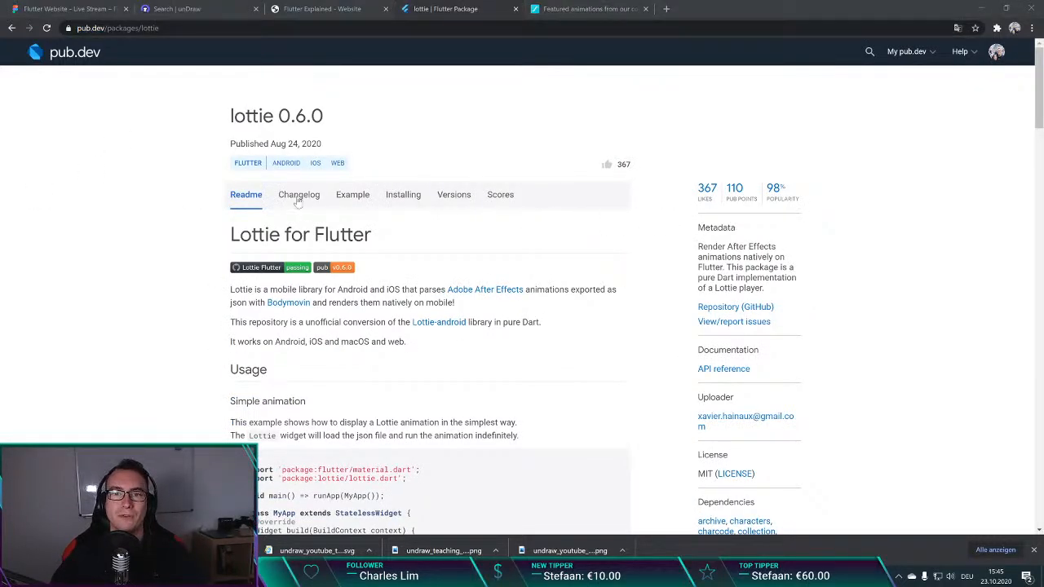
click(166, 207)
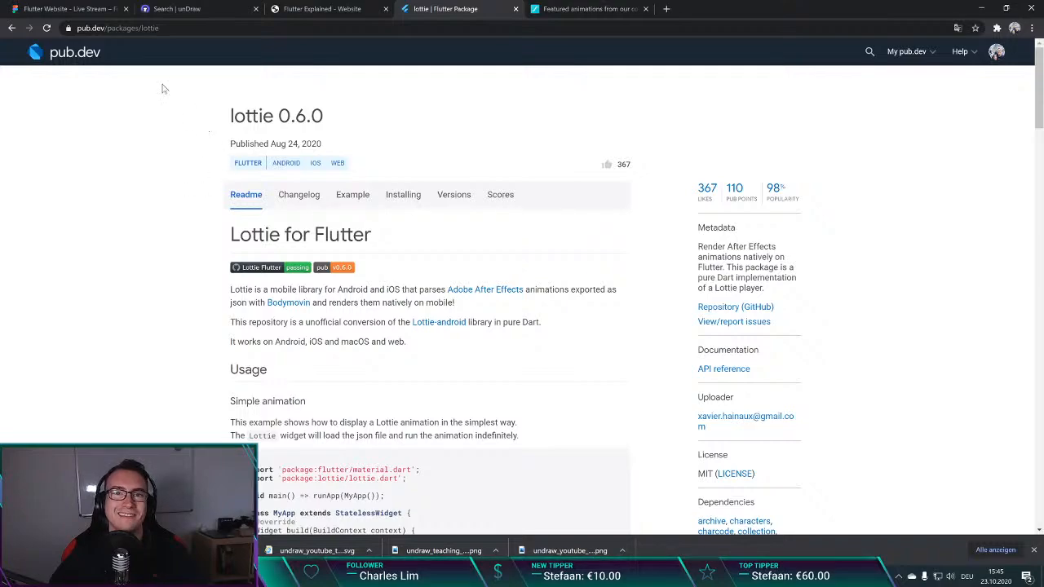
Step: Glance at the homepage design in Figma, and read through the unDraw start page
click(69, 8)
click(343, 192)
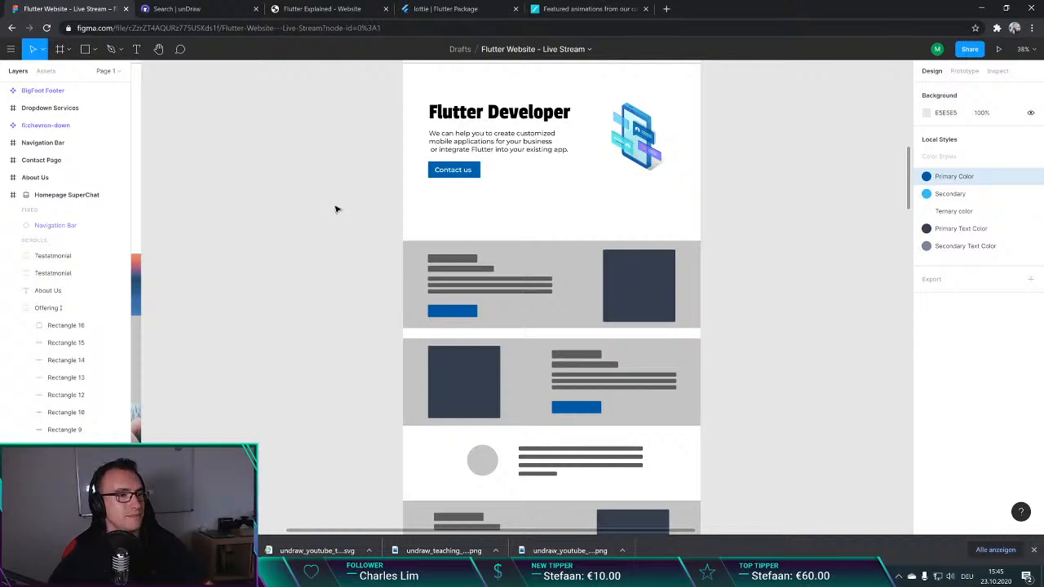
click(204, 10)
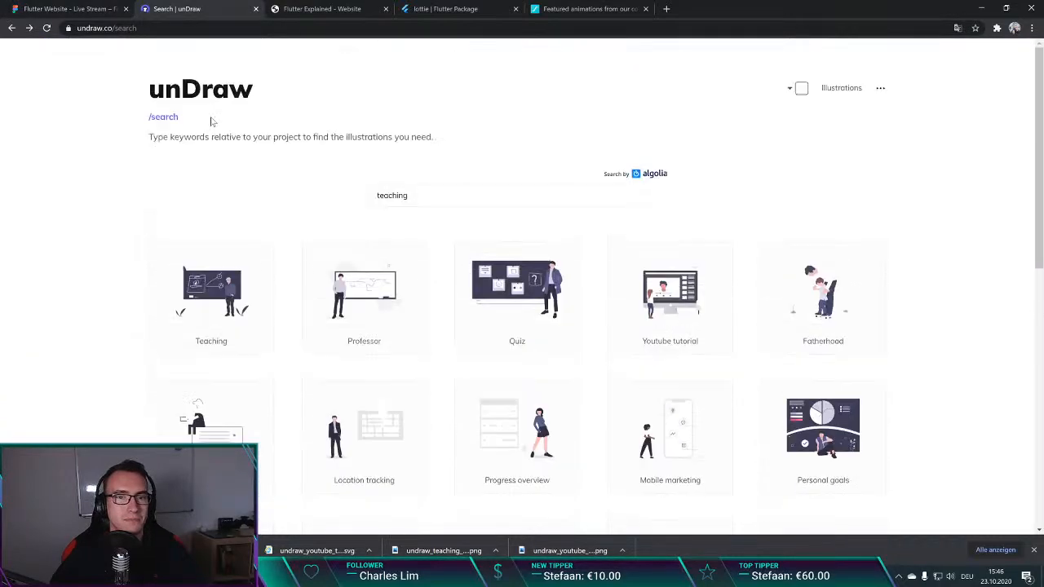
click(193, 90)
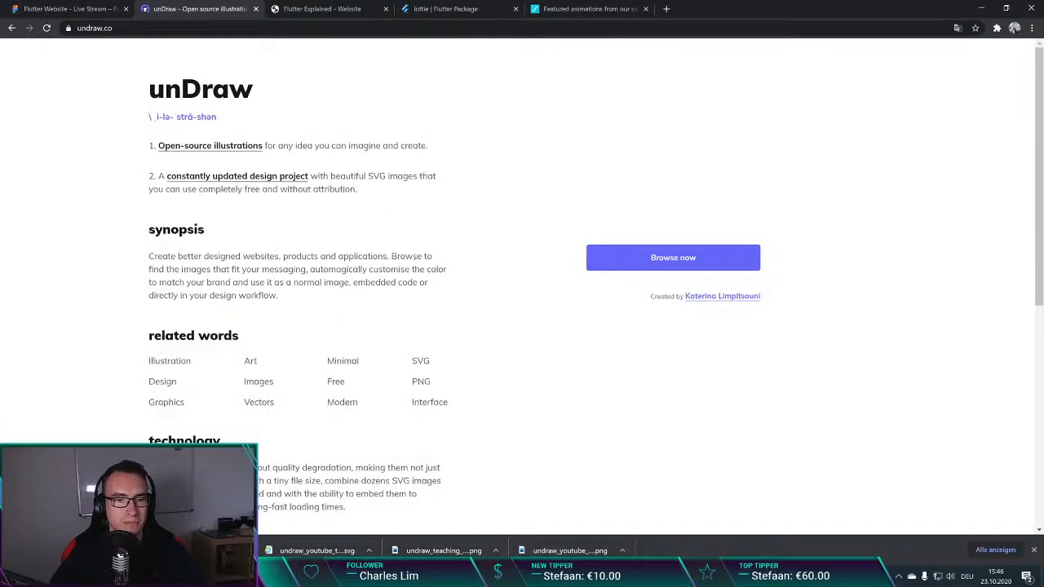
scroll(412, 167, down, 5)
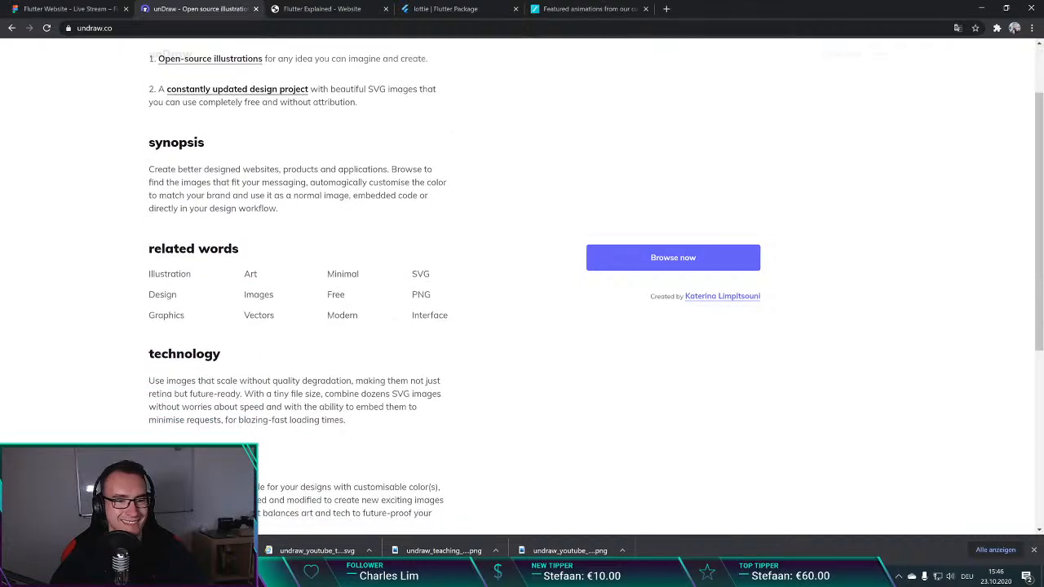
scroll(260, 68, up, 5)
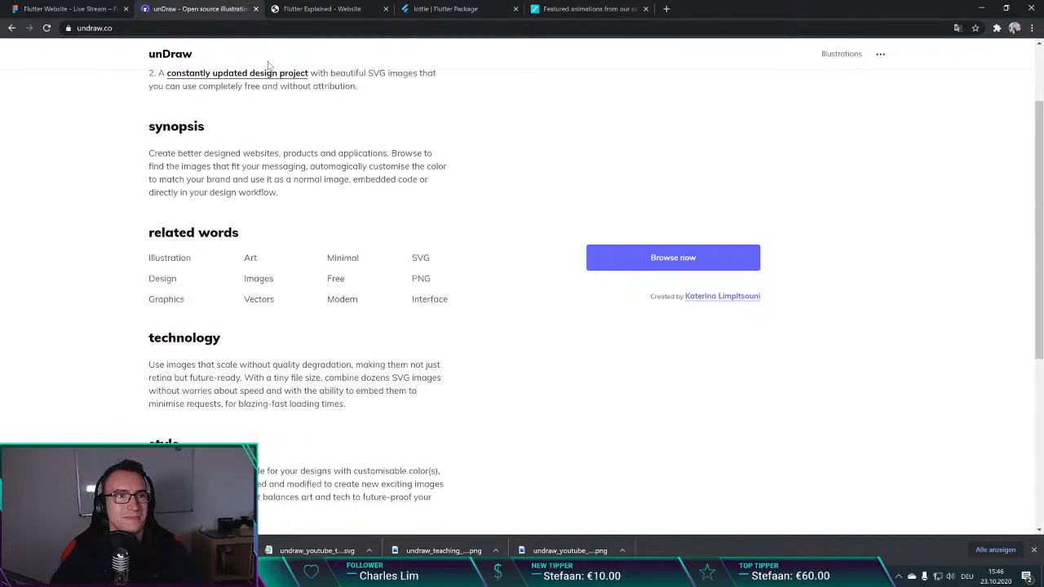
Step: View the live Flutter Explained site, and examine the placeholder offering and testimonial sections of the homepage in Figma
click(318, 8)
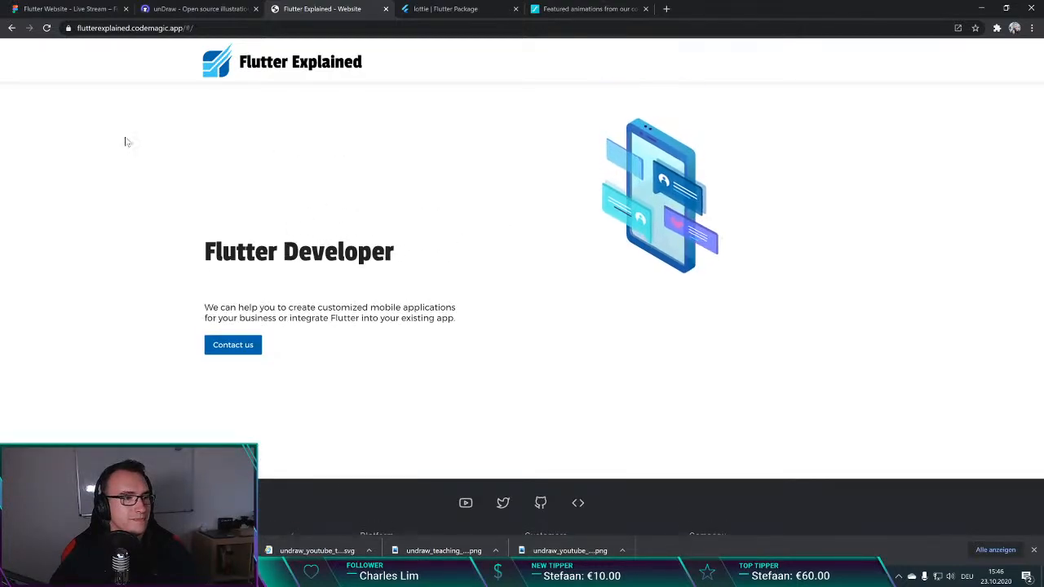
key(ctrl+1)
scroll(367, 235, down, 3)
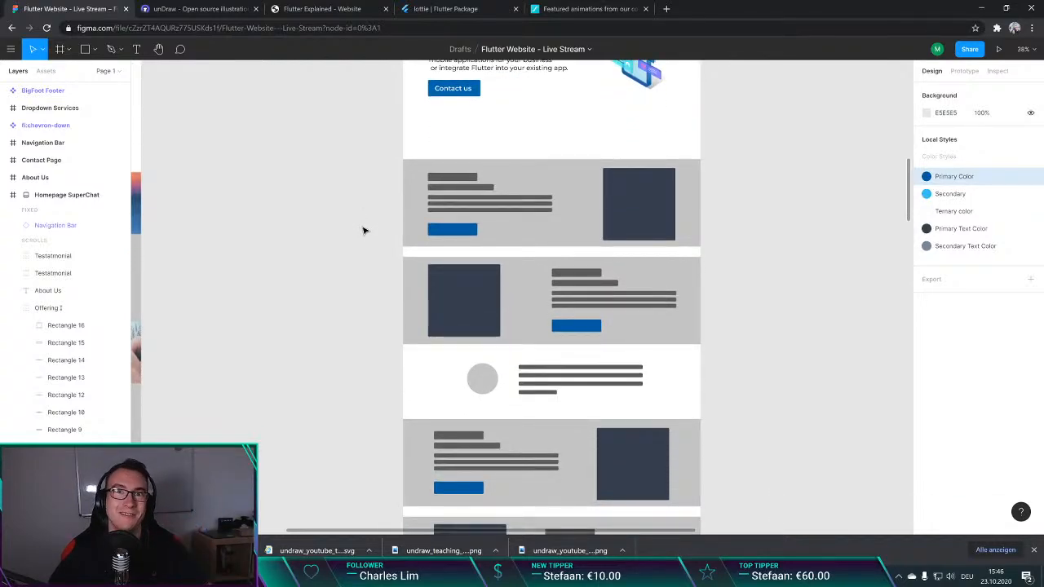
scroll(363, 230, down, 6)
scroll(367, 236, up, 6)
scroll(366, 240, down, 6)
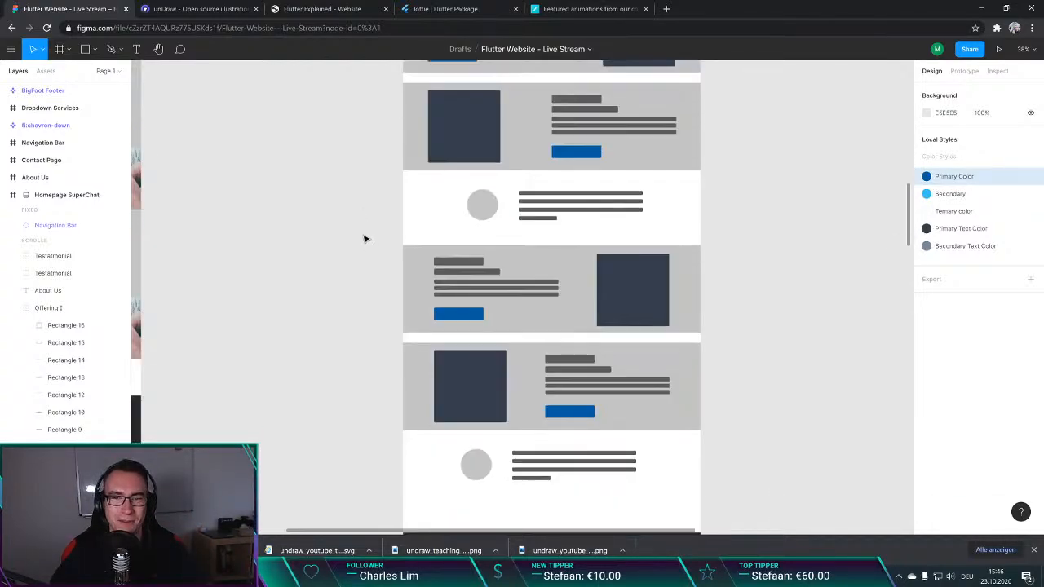
scroll(364, 238, down, 1)
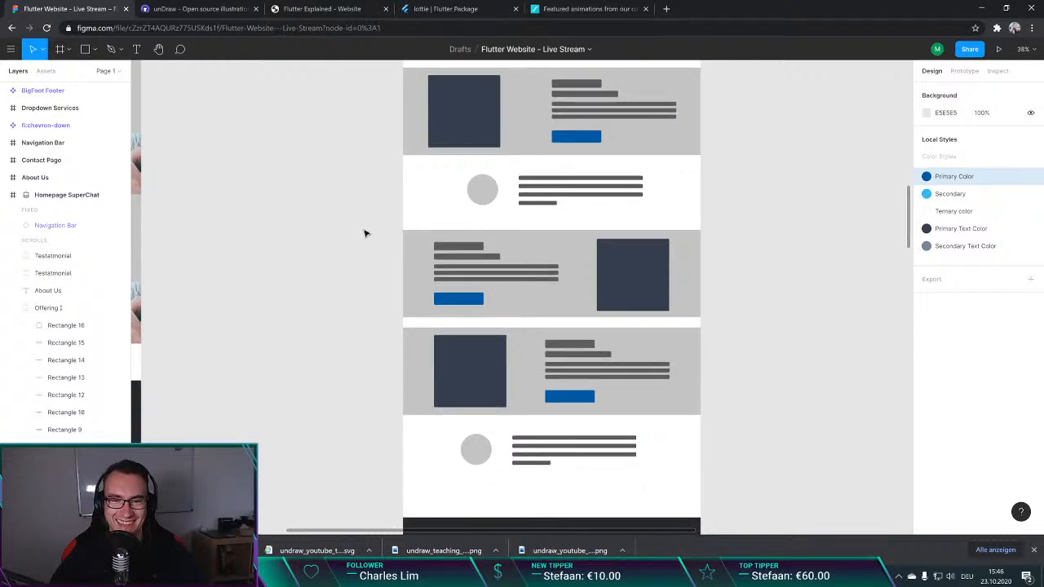
scroll(371, 244, down, 1)
scroll(366, 243, up, 8)
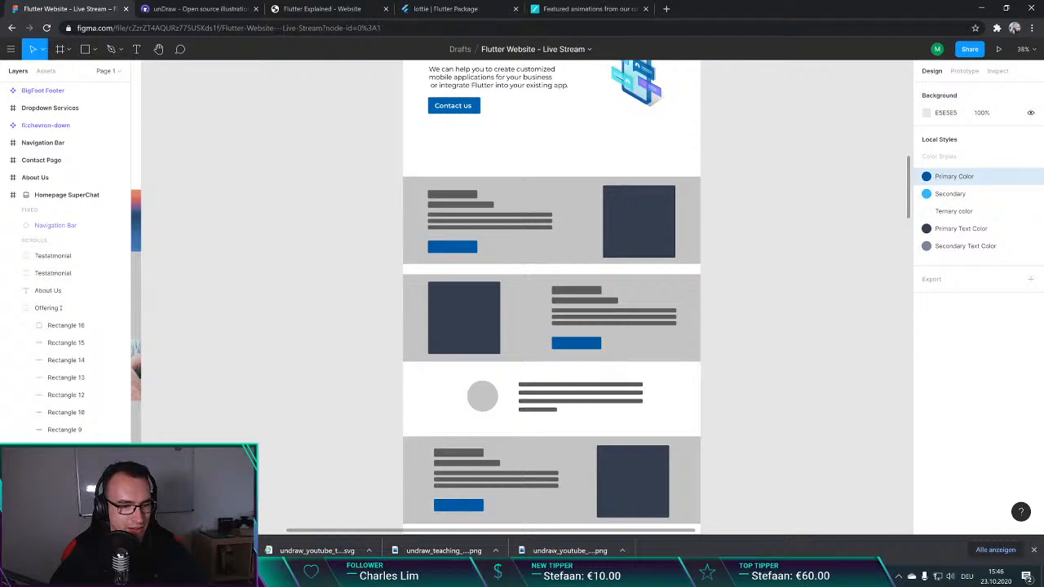
Step: Import the illustration undraw_teaching_f1cm (1) from the Downloads folder into the Figma design, and cut it from the canvas
key(alt+Tab)
drag(424, 200, 287, 195)
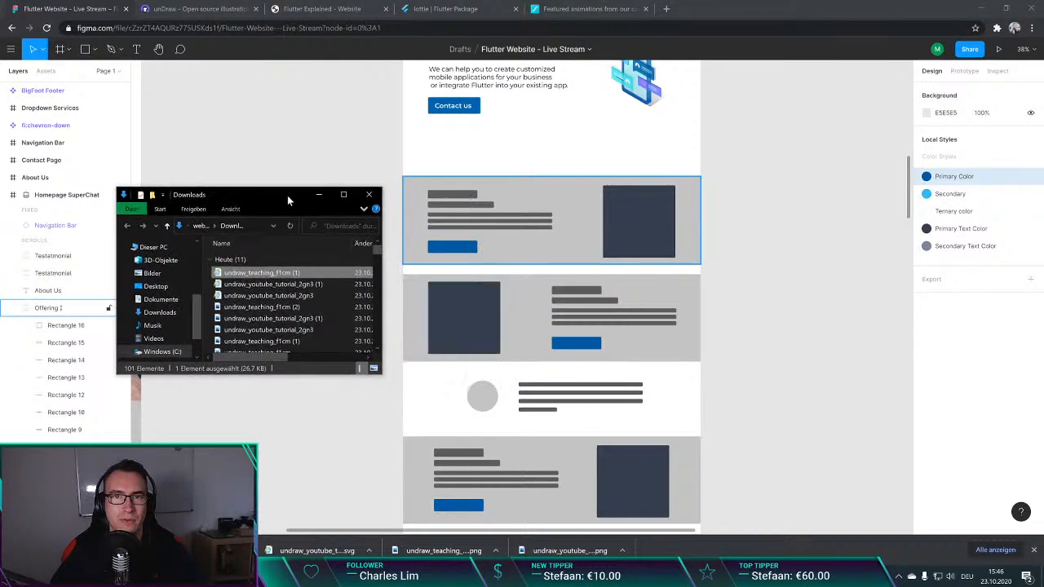
drag(261, 276, 738, 222)
key(ctrl+x)
Step: Try to paste the teaching illustration into the dark image placeholder of the first offering section, and cut it again
click(626, 216)
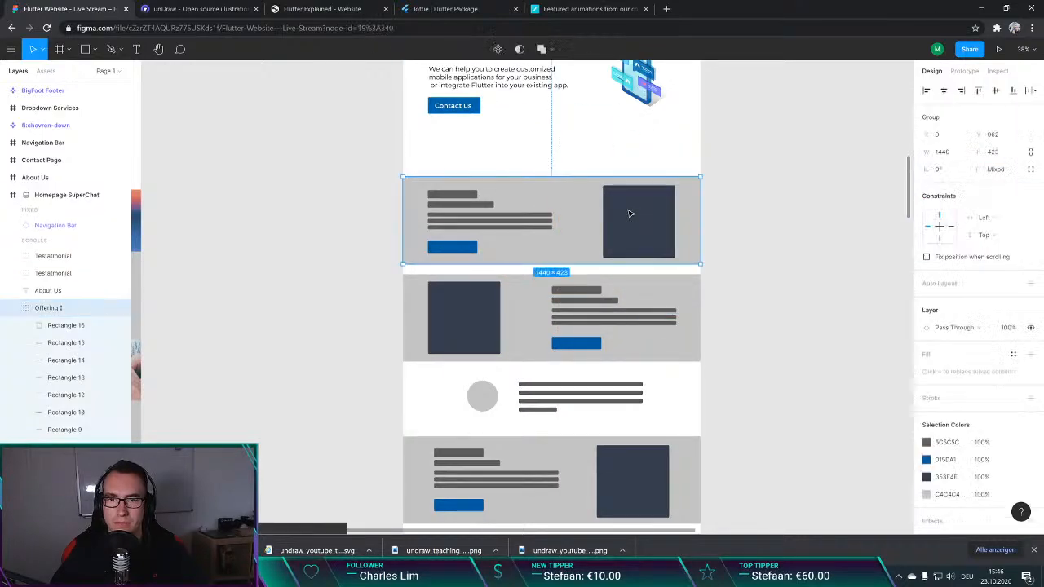
double_click(628, 216)
key(ctrl+v)
key(ctrl+x)
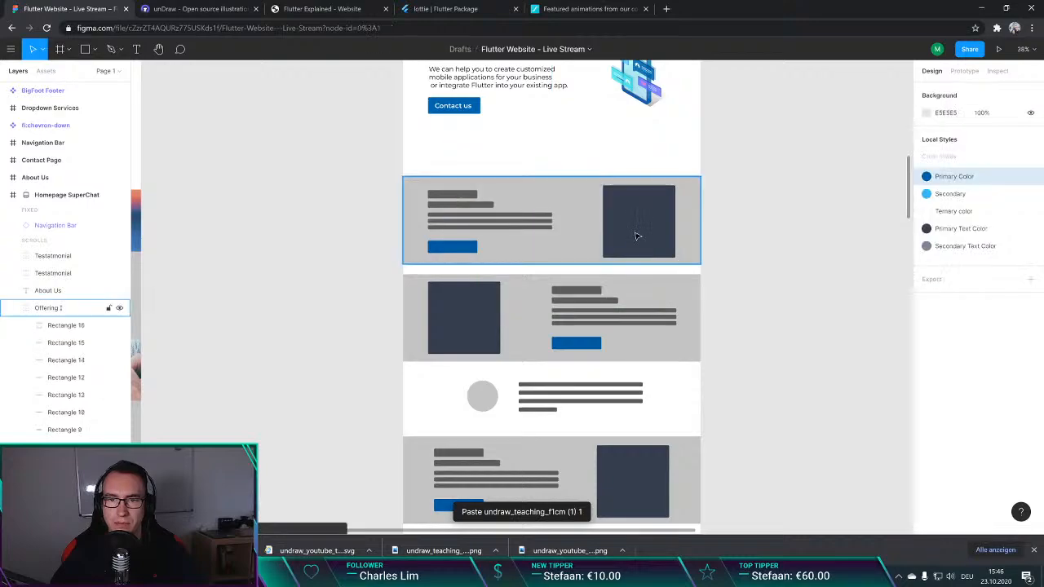
Step: Paste the teaching illustration into the first offering group, directly above its dark placeholder Rectangle 16
double_click(644, 216)
right_click(644, 216)
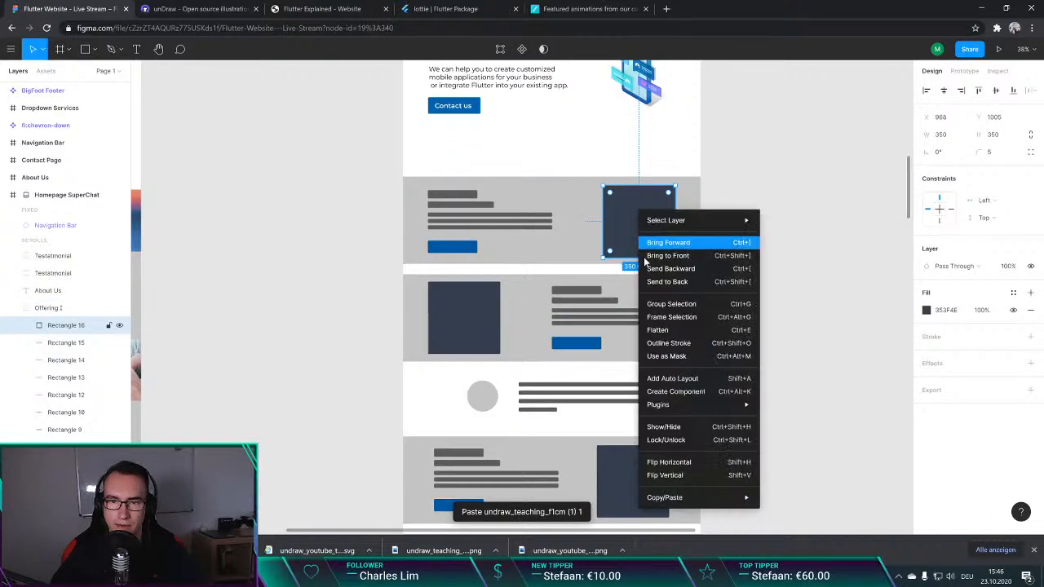
mouse_move(689, 223)
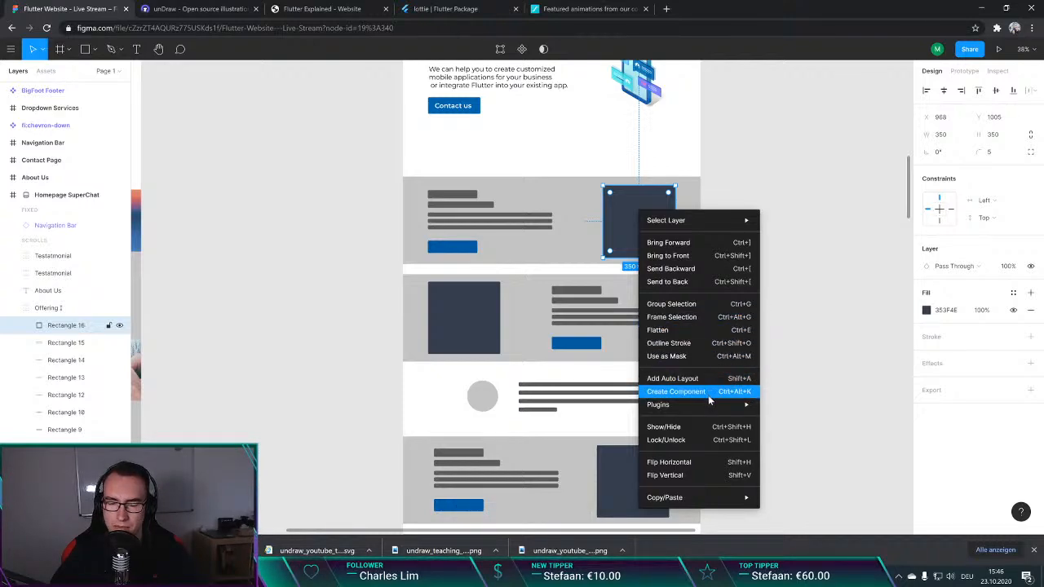
mouse_move(722, 497)
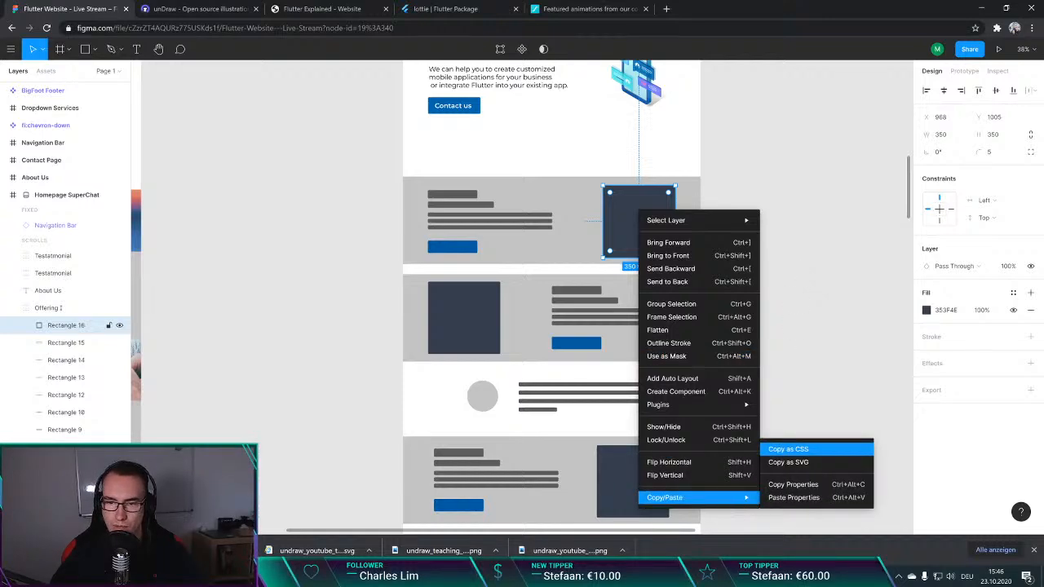
mouse_move(744, 222)
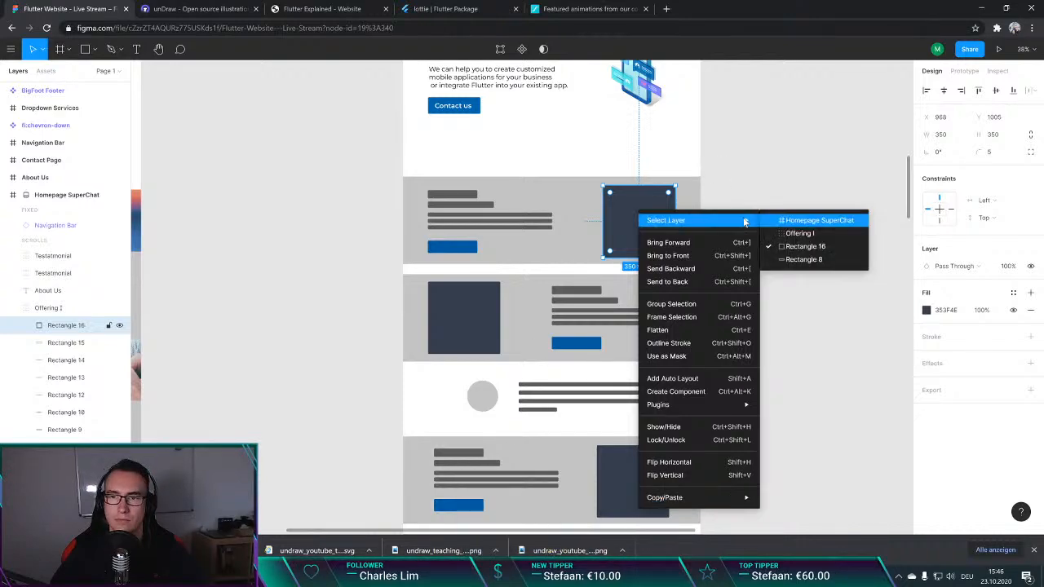
click(728, 174)
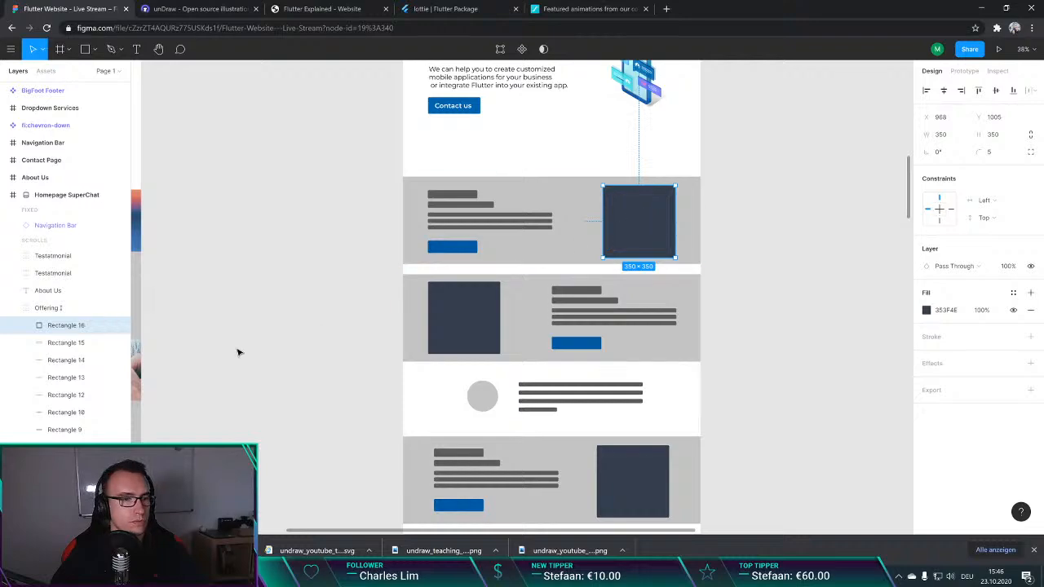
key(ctrl+v)
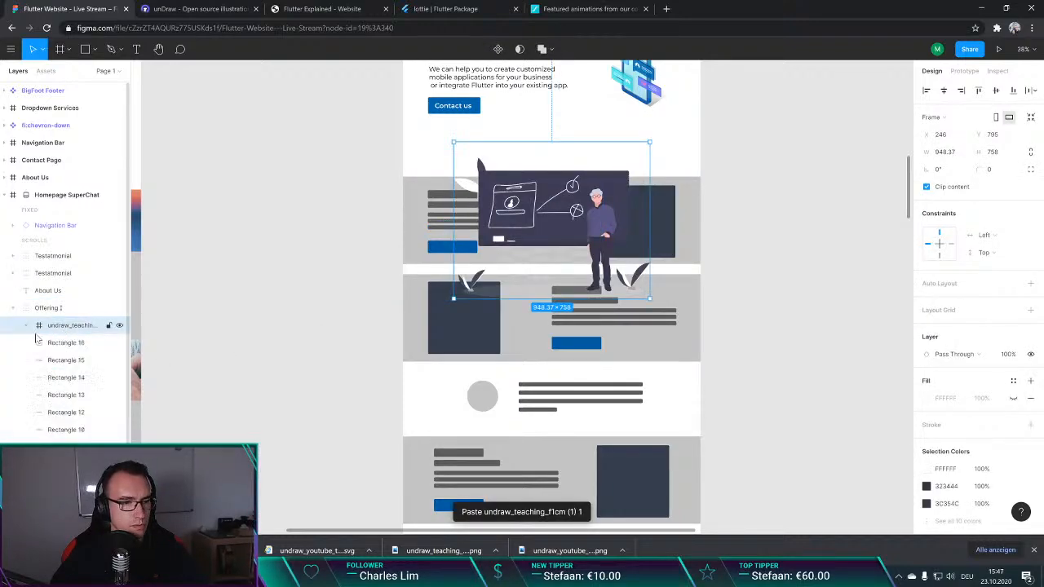
Step: Move the teaching illustration's layer directly below the dark placeholder Rectangle 16 within the first offering group
click(47, 343)
drag(64, 326, 115, 339)
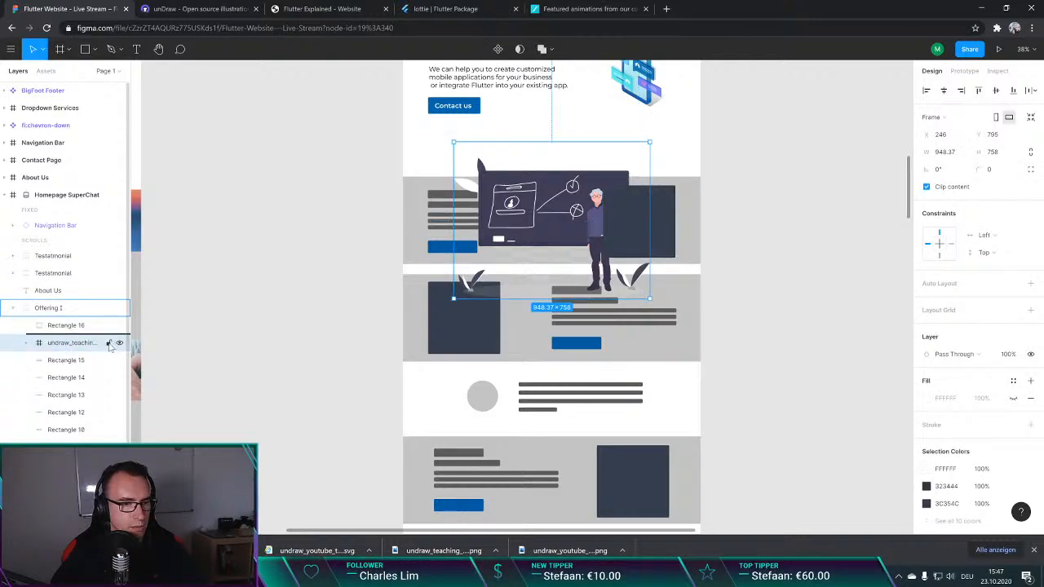
right_click(62, 349)
click(49, 346)
right_click(60, 349)
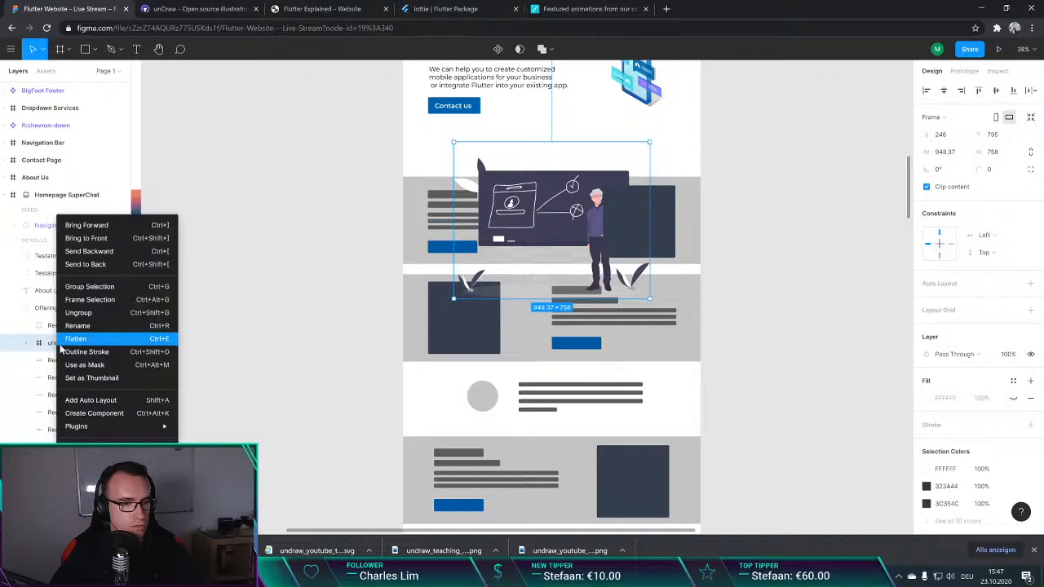
click(48, 344)
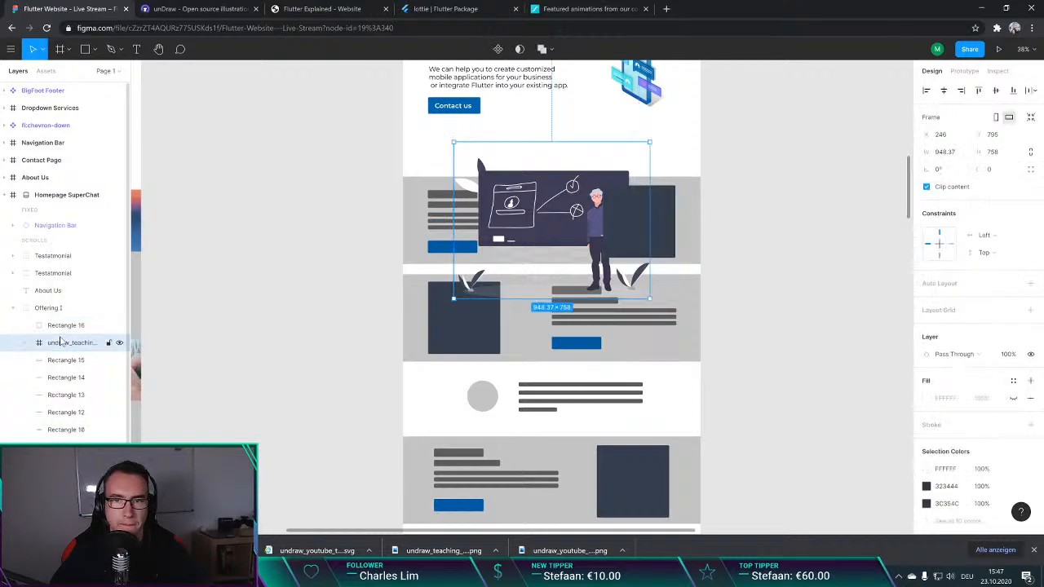
Step: Scale the teaching illustration proportionally to about 495 px wide and position it behind the first offering section's dark placeholder
drag(455, 141, 548, 210)
drag(601, 277, 646, 238)
drag(580, 169, 592, 177)
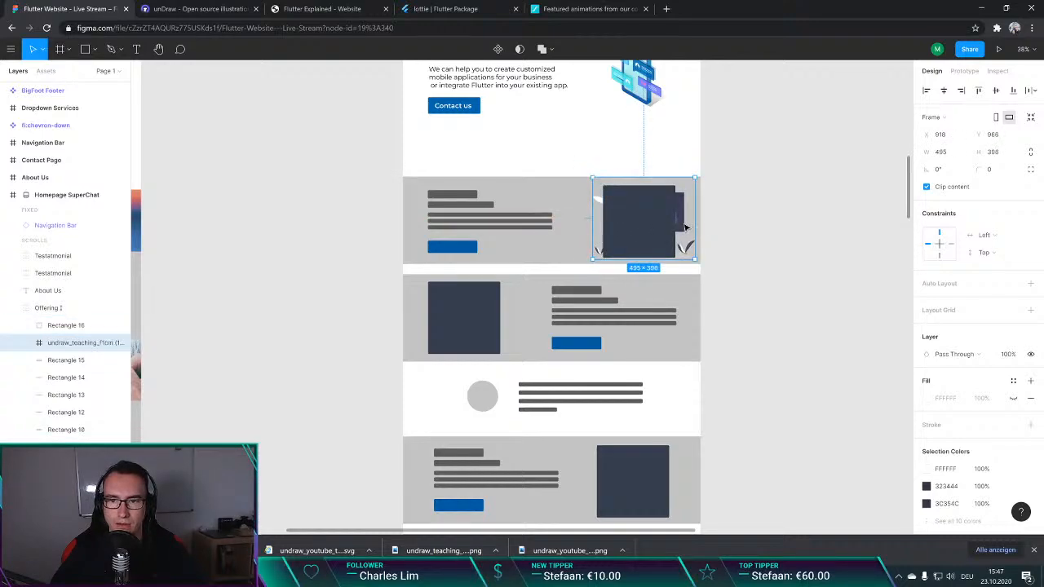
Step: Delete the dark placeholder Rectangle 16 covering the teaching illustration in the first offering section
click(632, 215)
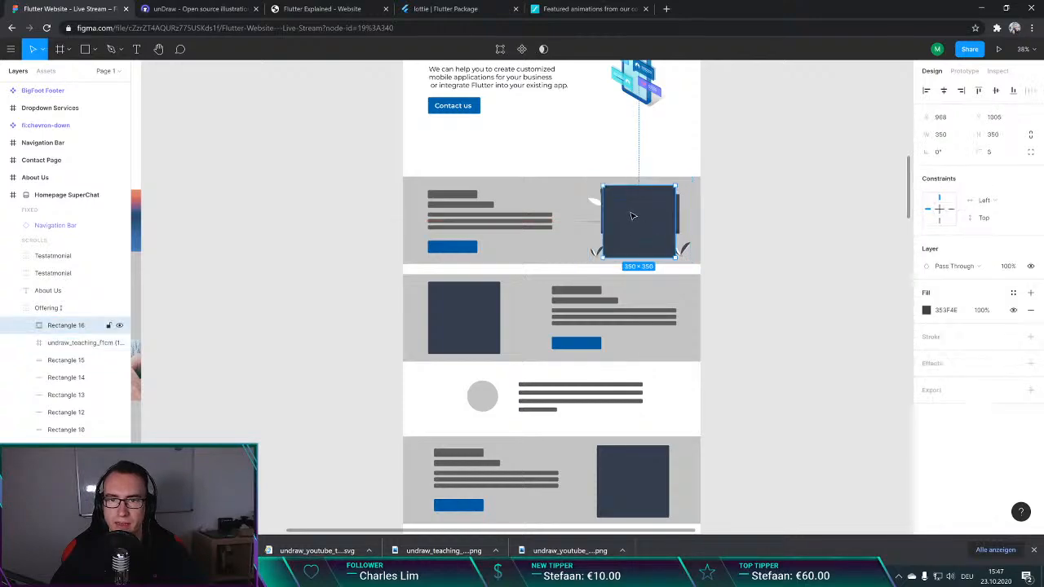
drag(649, 224, 627, 217)
key(Delete)
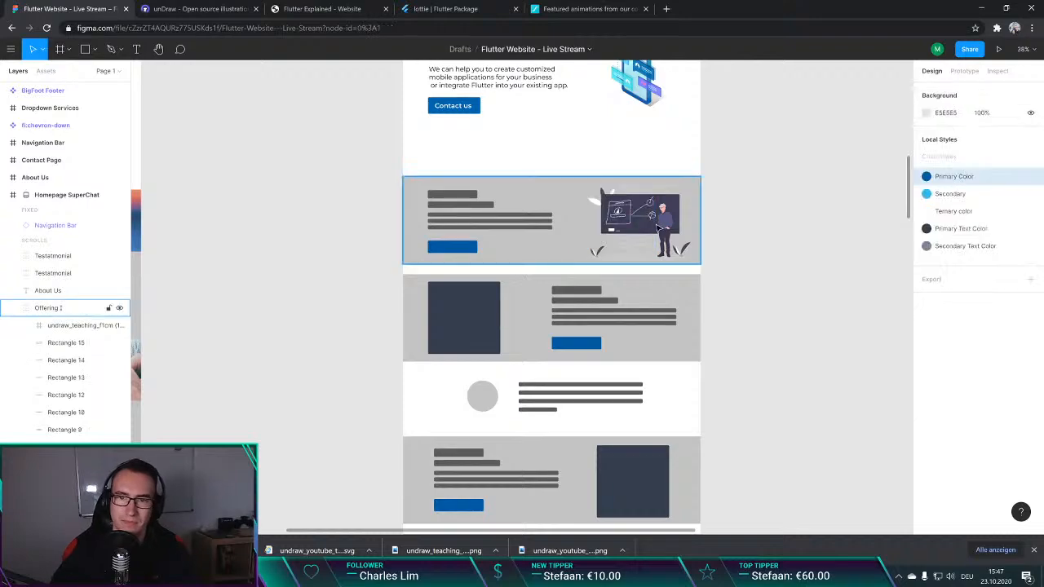
double_click(628, 216)
click(797, 236)
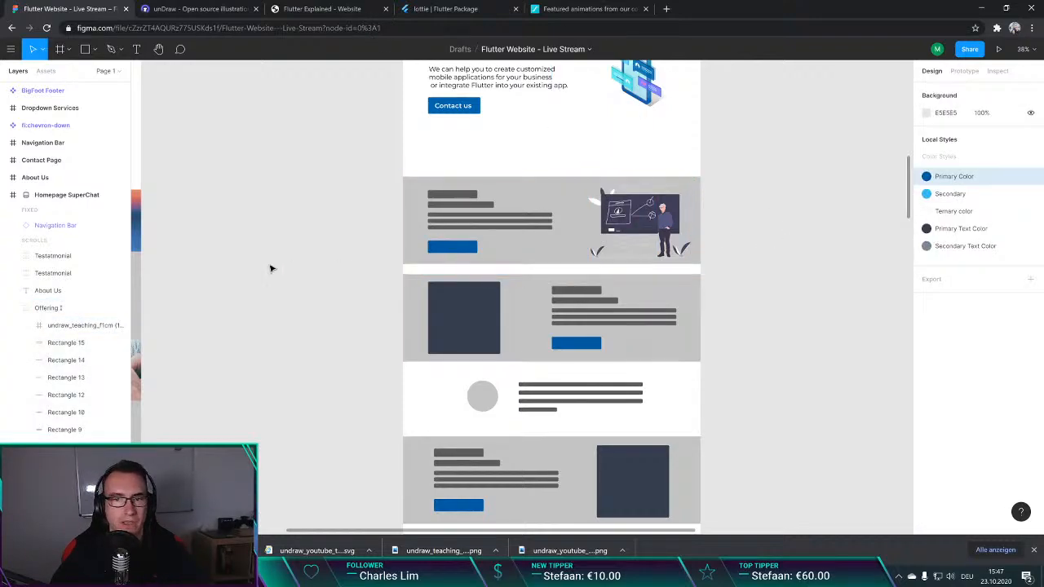
Step: Import undraw_youtube_tutorial_2gn3 (1) from the Downloads folder and scale it to about 548 × 404 over the second offering section's dark placeholder
key(alt+Tab)
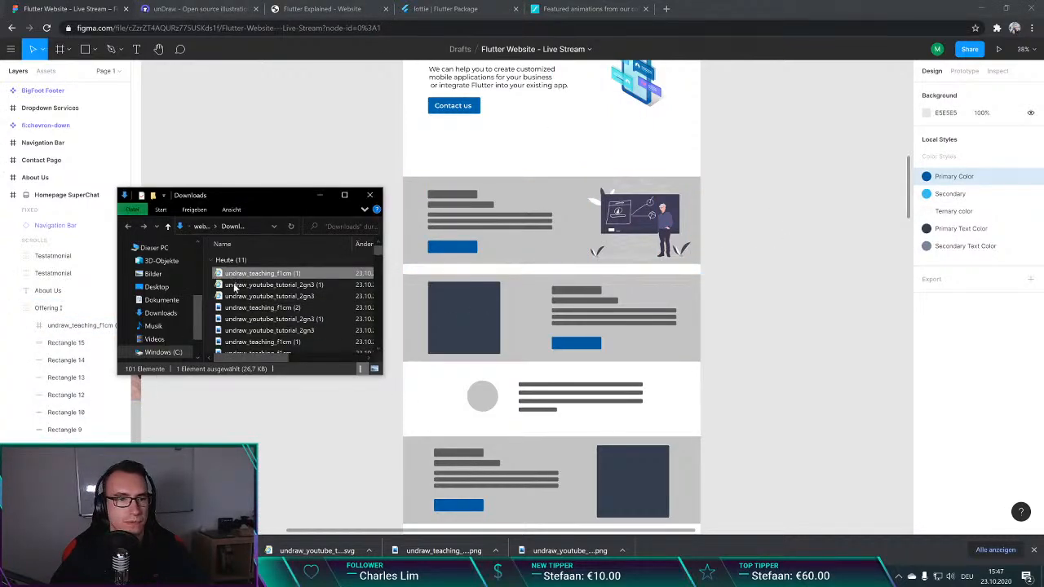
drag(255, 288, 448, 364)
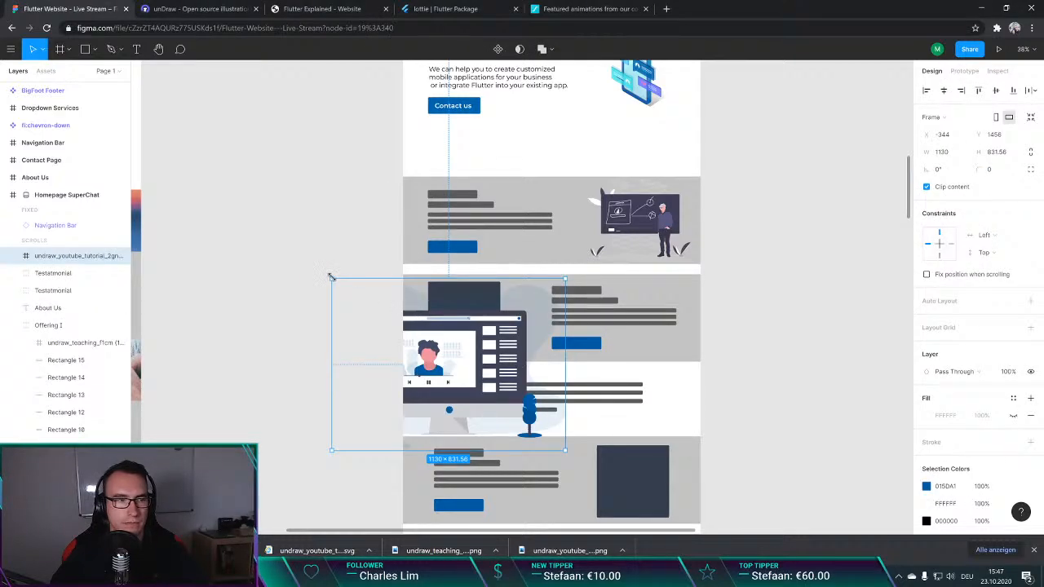
drag(332, 278, 469, 354)
drag(509, 420, 475, 334)
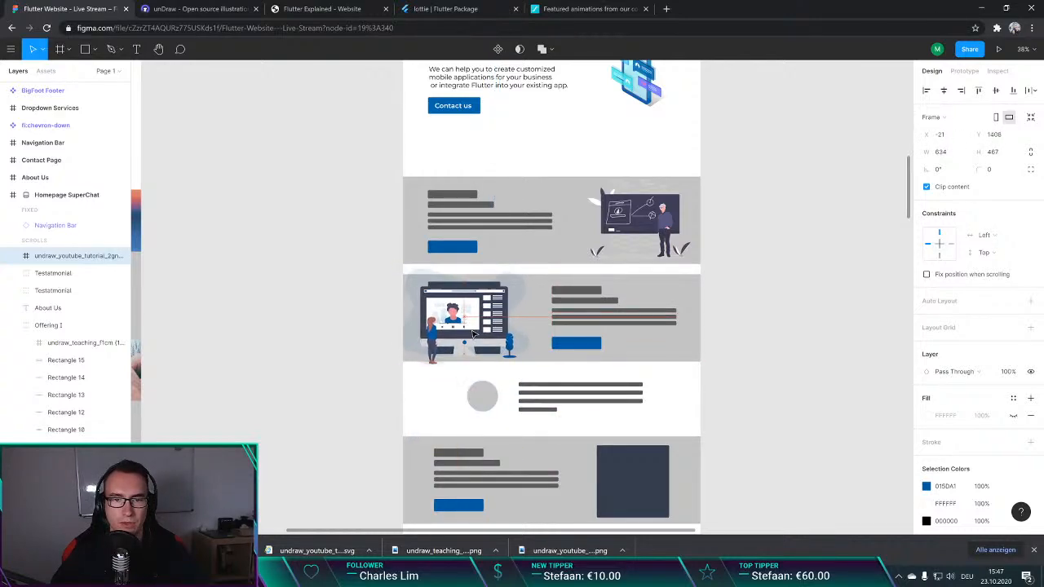
drag(396, 268, 418, 282)
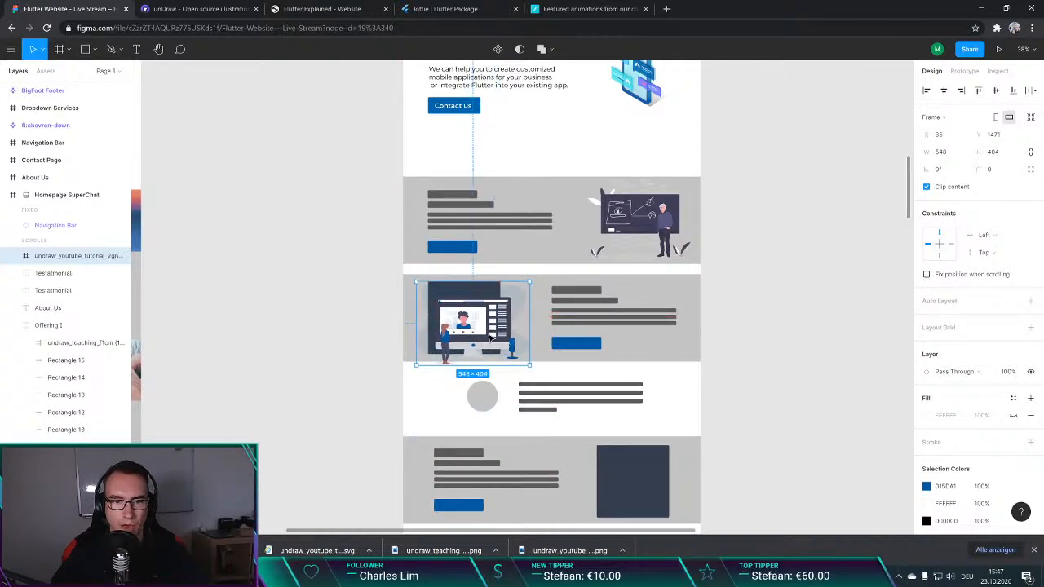
drag(490, 338, 480, 325)
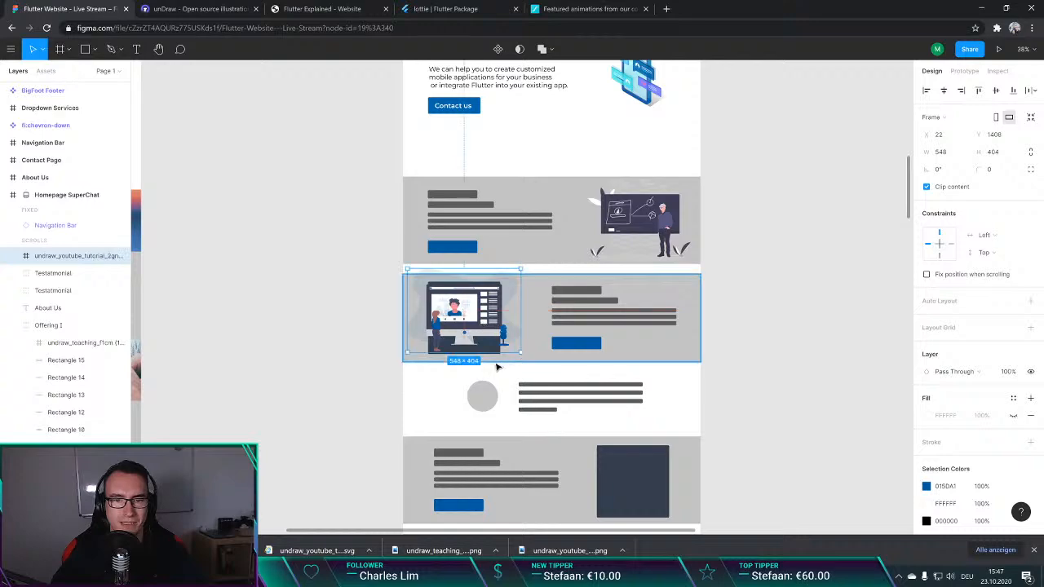
Step: Delete the second offering section's dark placeholder and position the YouTube tutorial illustration in its place
click(495, 360)
double_click(461, 307)
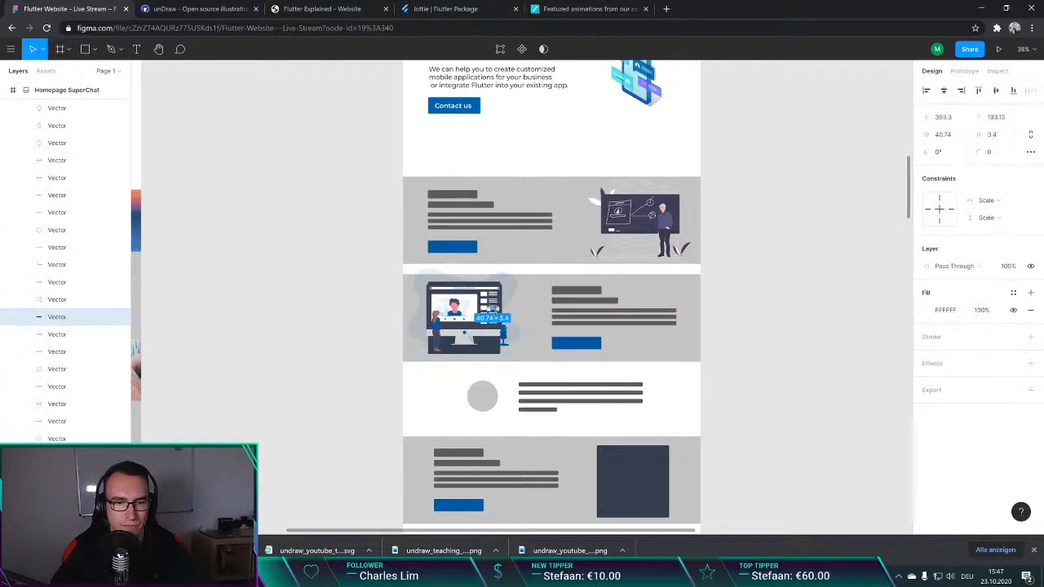
click(344, 306)
drag(489, 355, 607, 358)
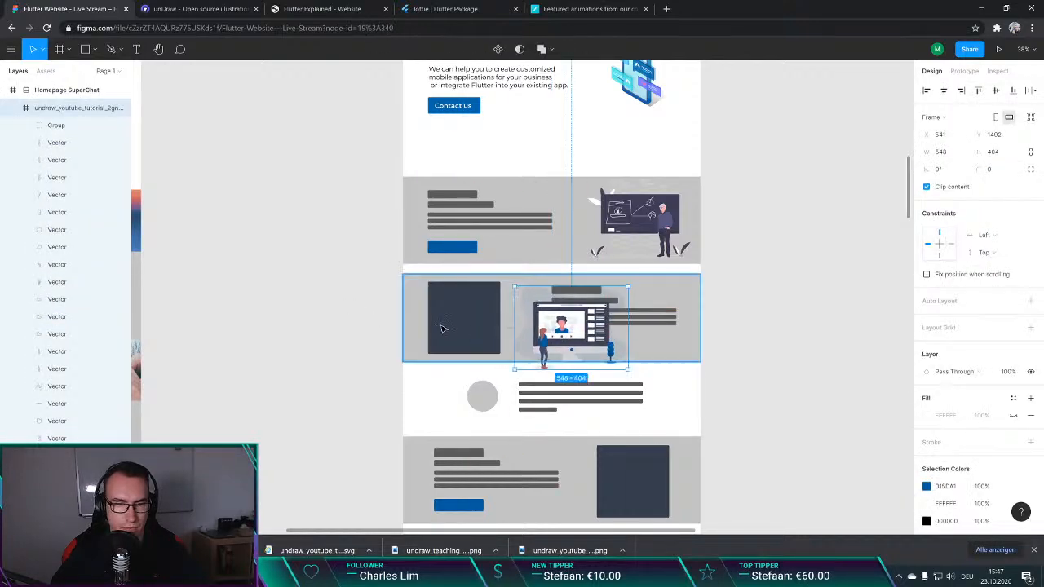
click(478, 333)
drag(566, 326, 463, 313)
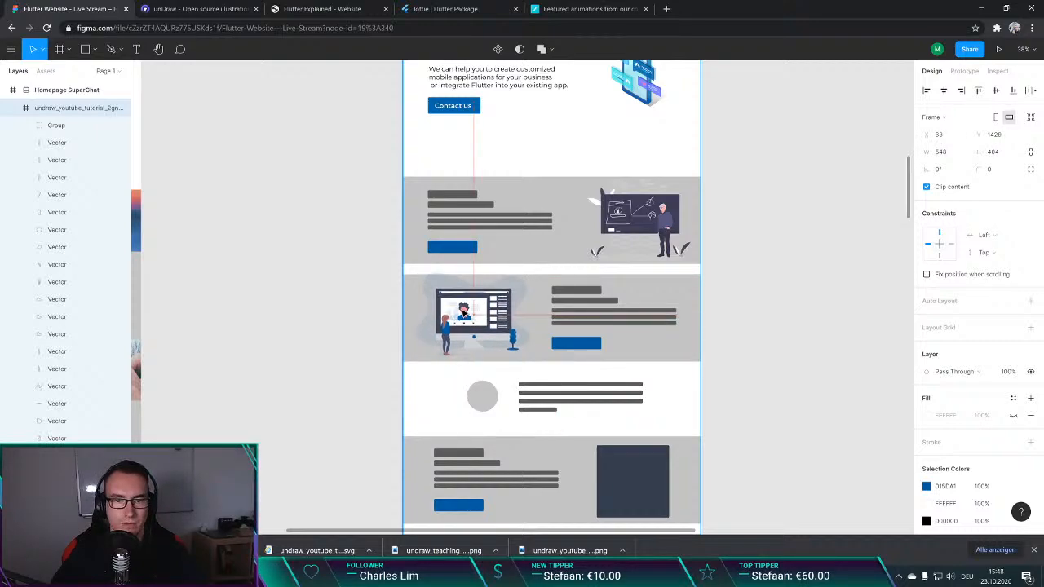
click(354, 315)
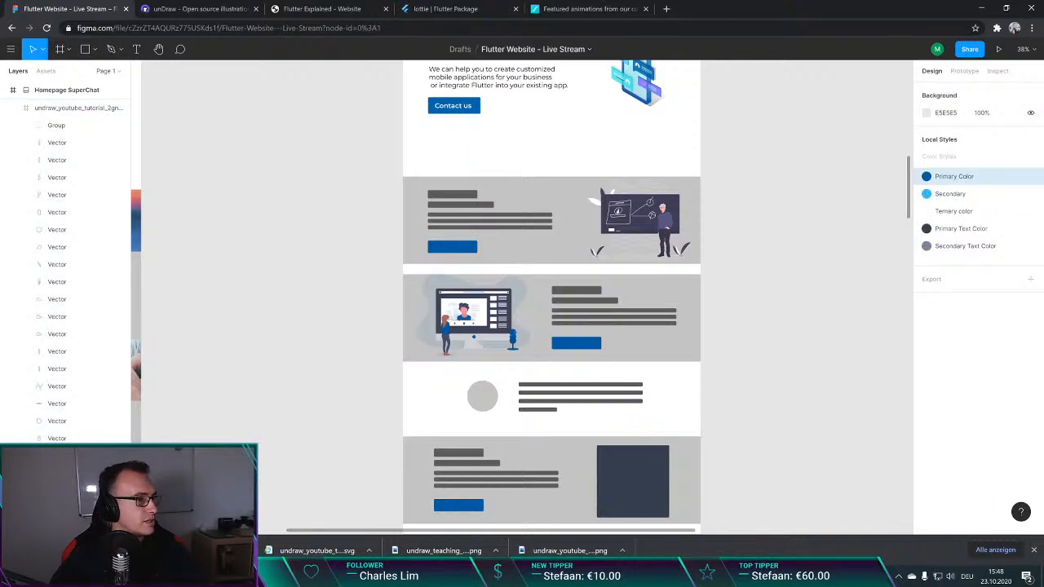
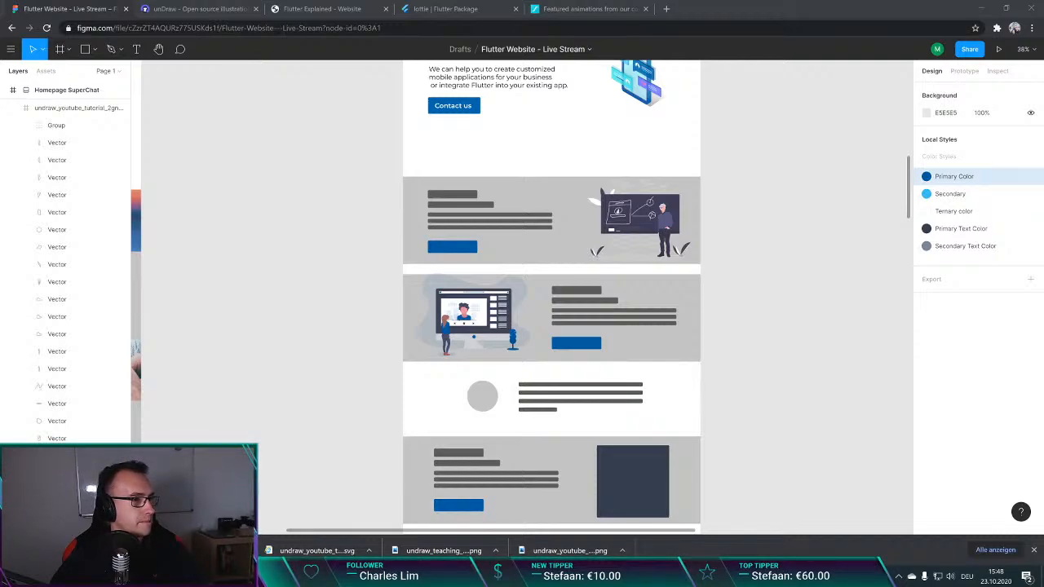
Step: Scale the YouTube tutorial illustration down slightly and reposition it within the second offering section
click(272, 315)
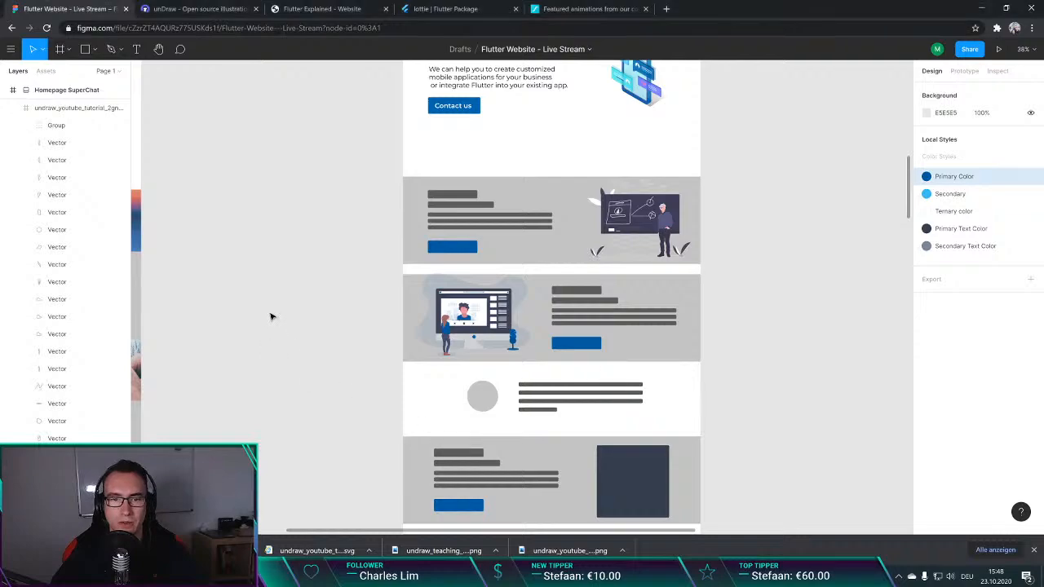
scroll(347, 326, down, 2)
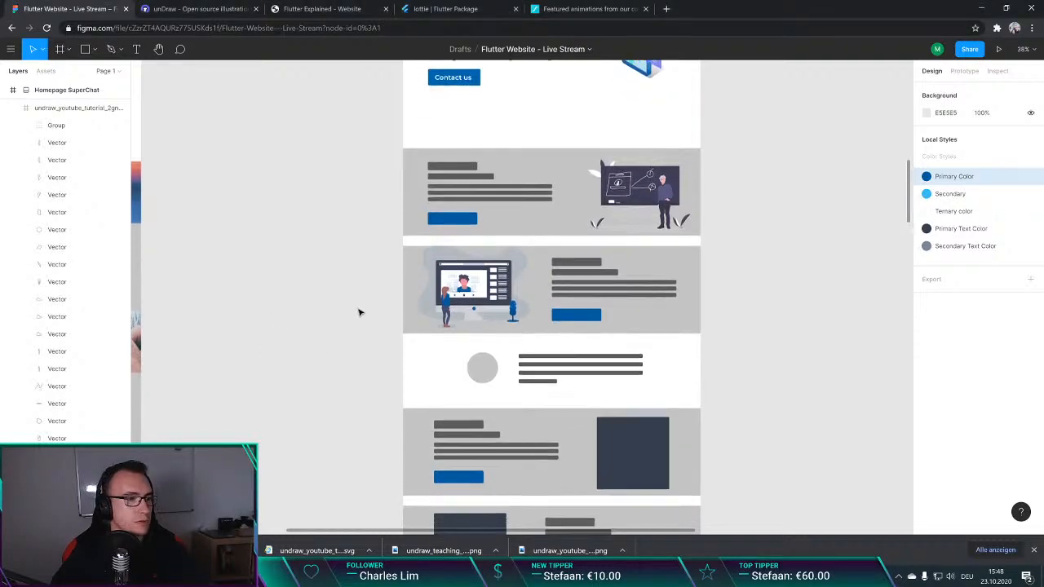
click(479, 279)
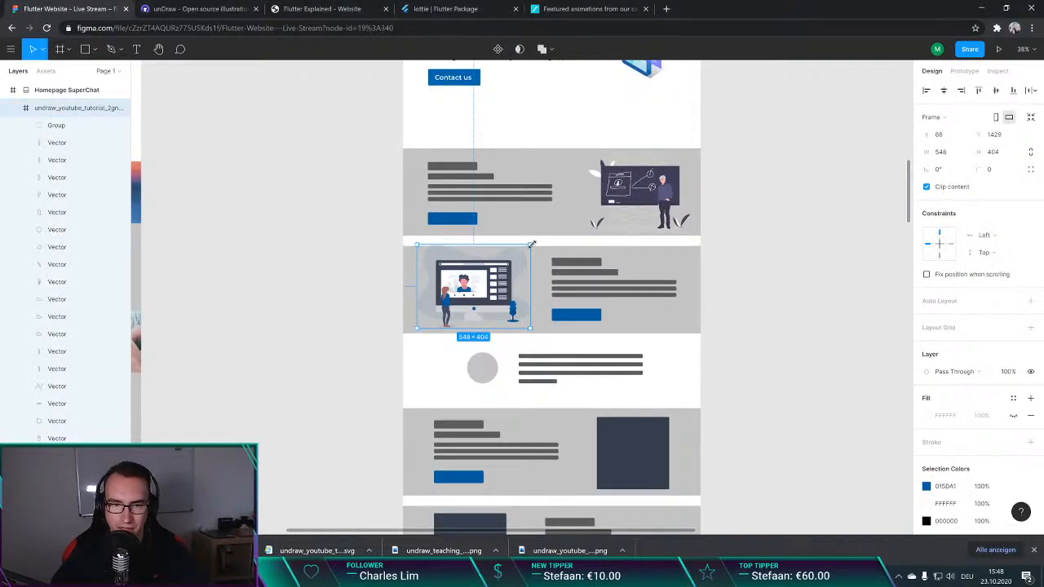
drag(532, 244, 520, 253)
drag(497, 292, 518, 302)
key(Escape)
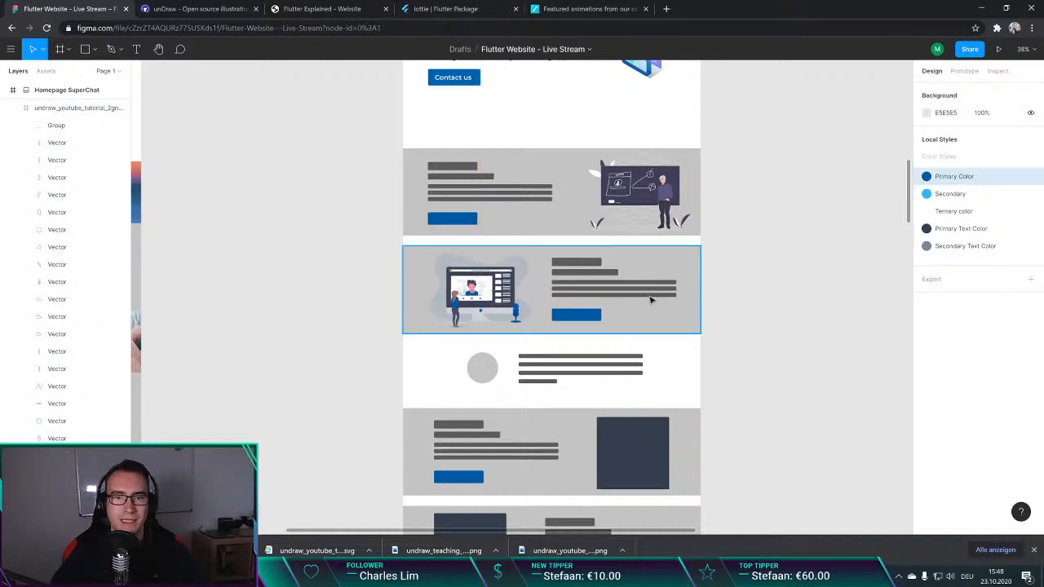
Step: Collapse the expanded Offering I and Offering II groups in the layer list
scroll(546, 288, down, 2)
scroll(496, 283, up, 4)
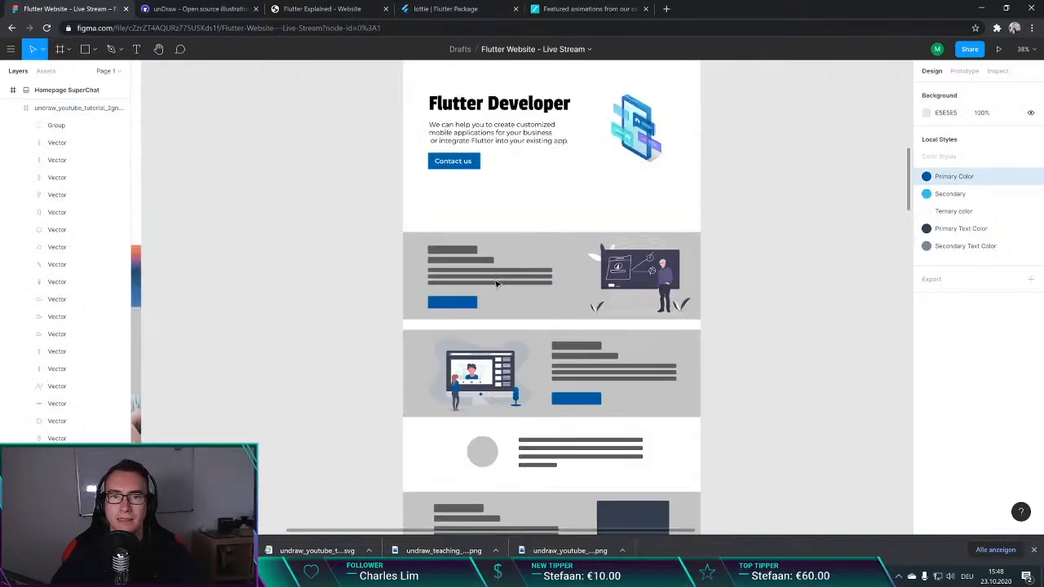
scroll(383, 282, down, 2)
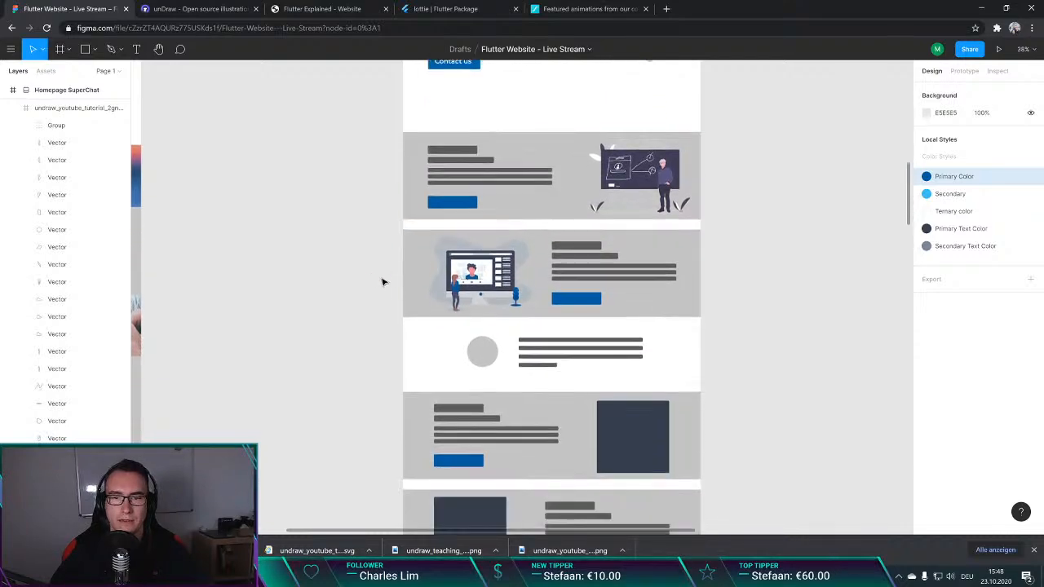
scroll(382, 283, down, 5)
scroll(382, 294, up, 4)
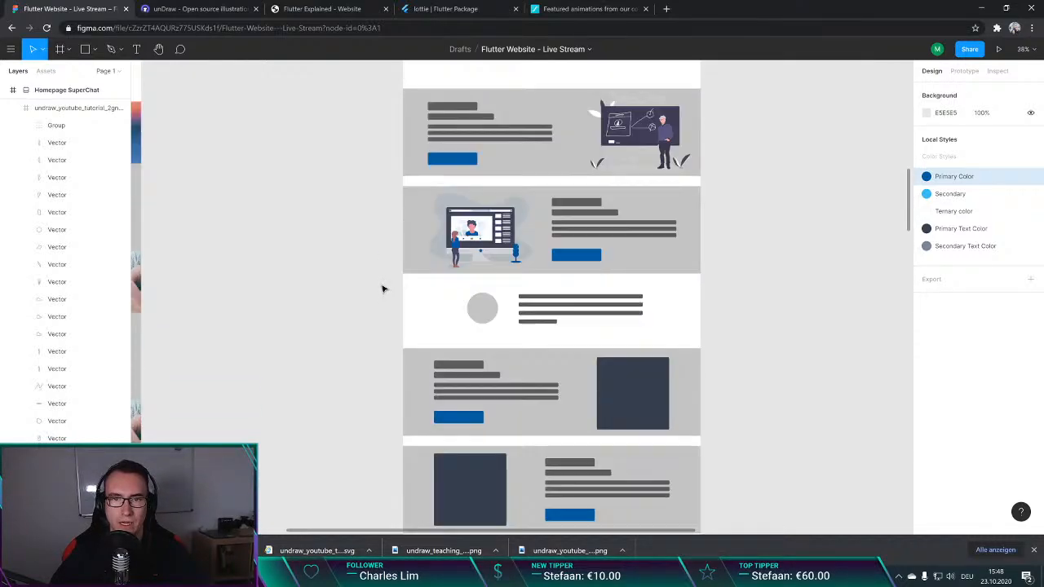
click(483, 315)
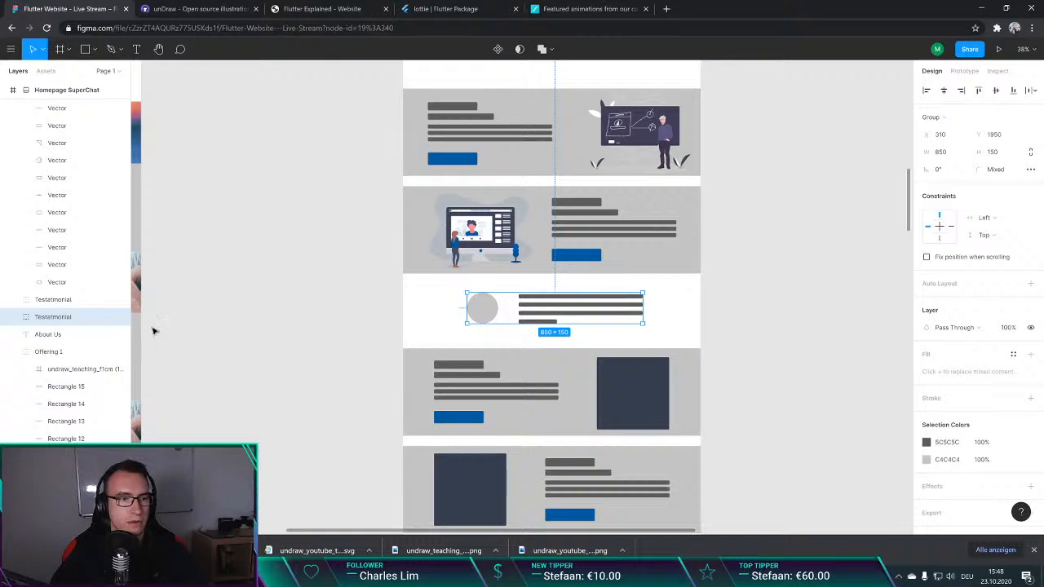
click(15, 352)
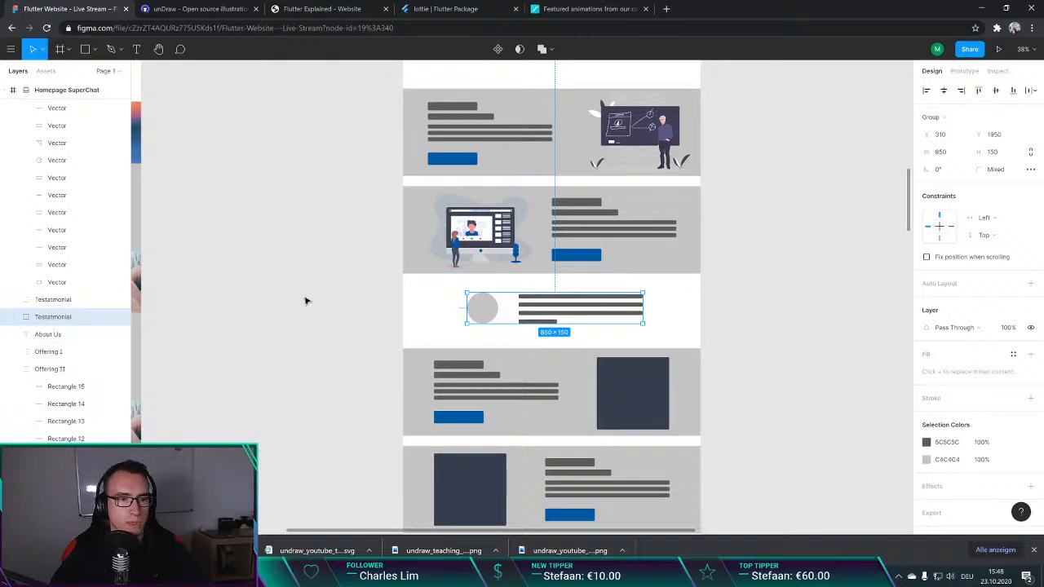
click(15, 369)
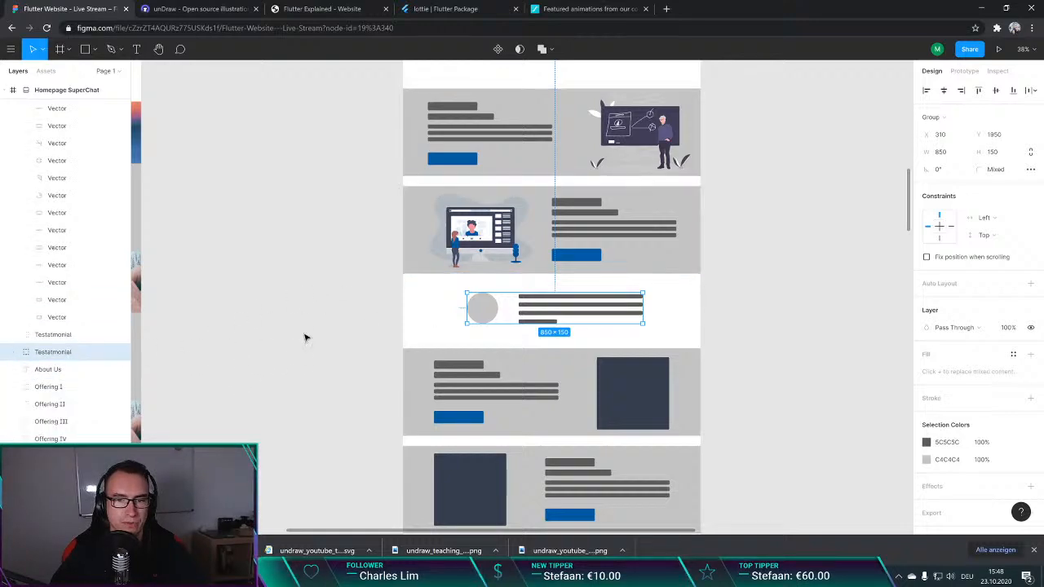
click(328, 297)
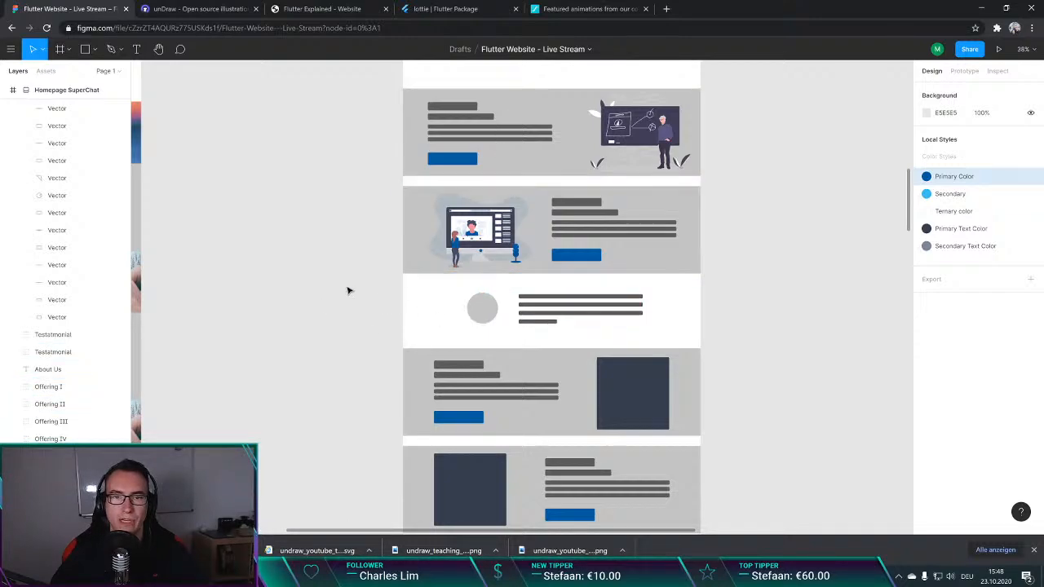
Step: Move the testimonial between the second and third offering sections out of the homepage frame onto the empty canvas beside it
scroll(352, 296, down, 1)
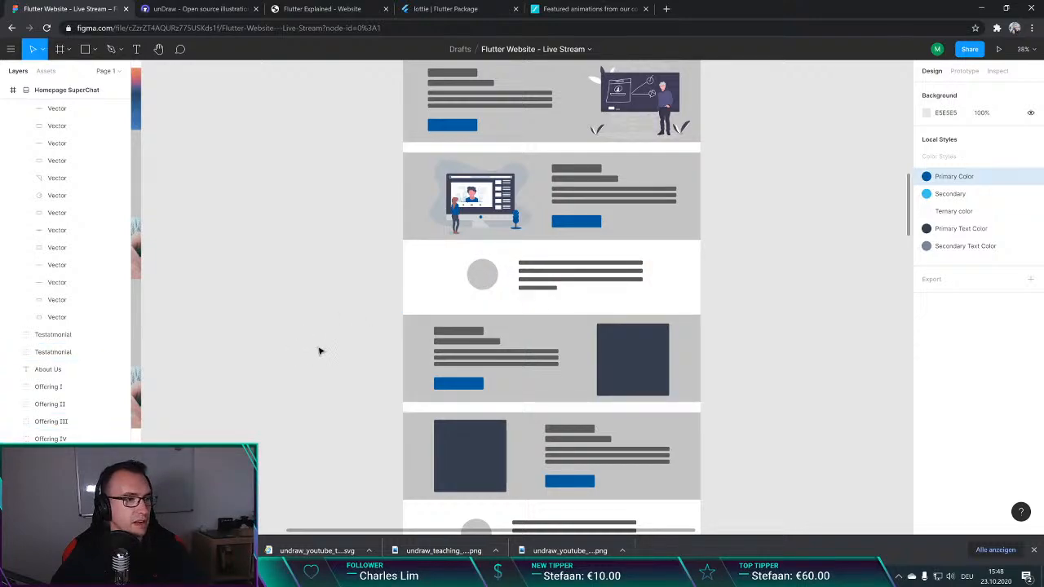
click(472, 336)
click(492, 275)
drag(492, 275, 808, 253)
Step: Move the Offering III section up beneath the second offering section, leaving a narrow gap between them
click(487, 369)
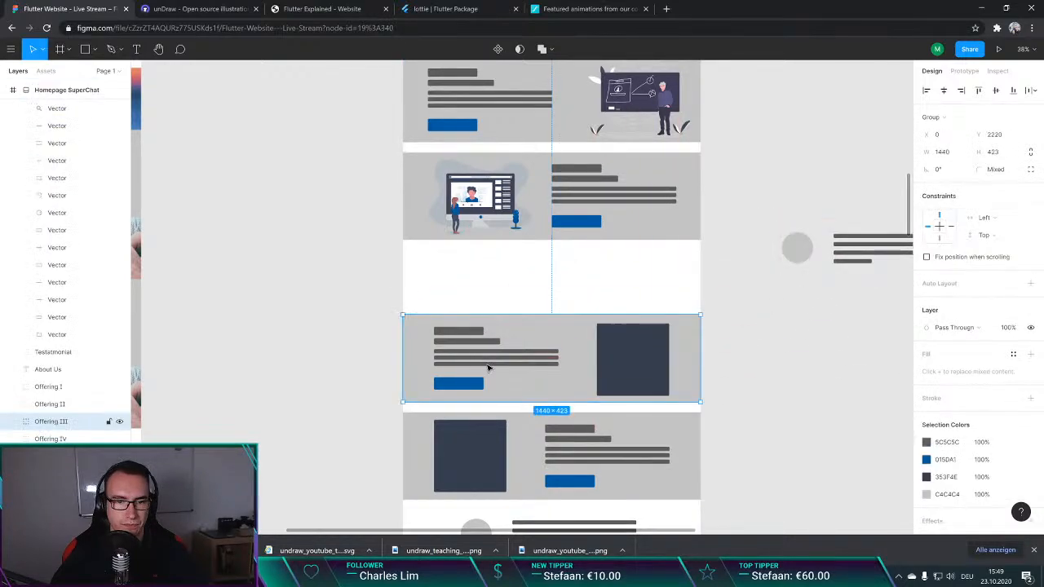
drag(549, 328, 548, 273)
click(715, 273)
click(584, 277)
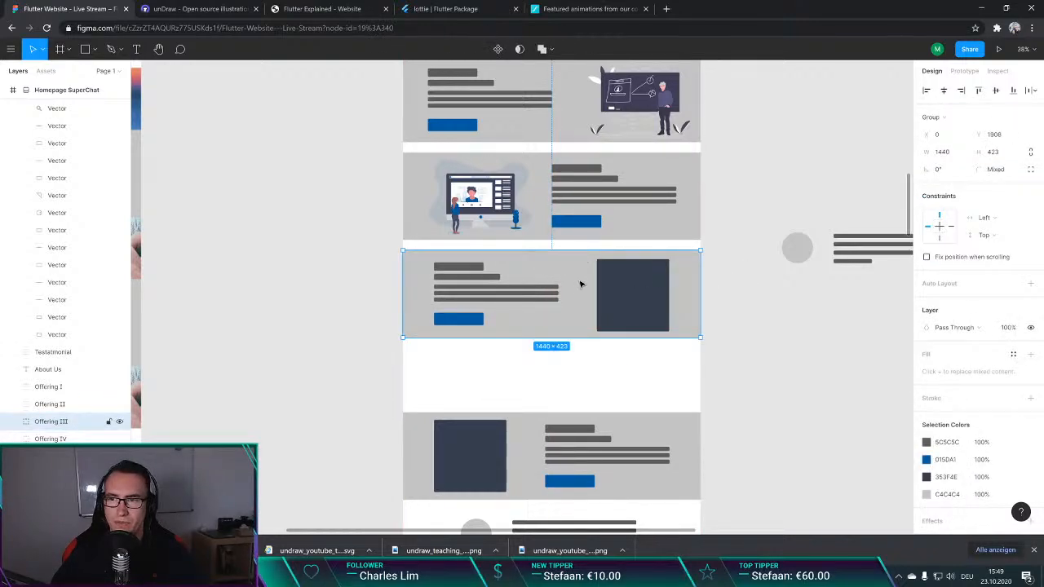
drag(590, 270, 589, 273)
click(764, 226)
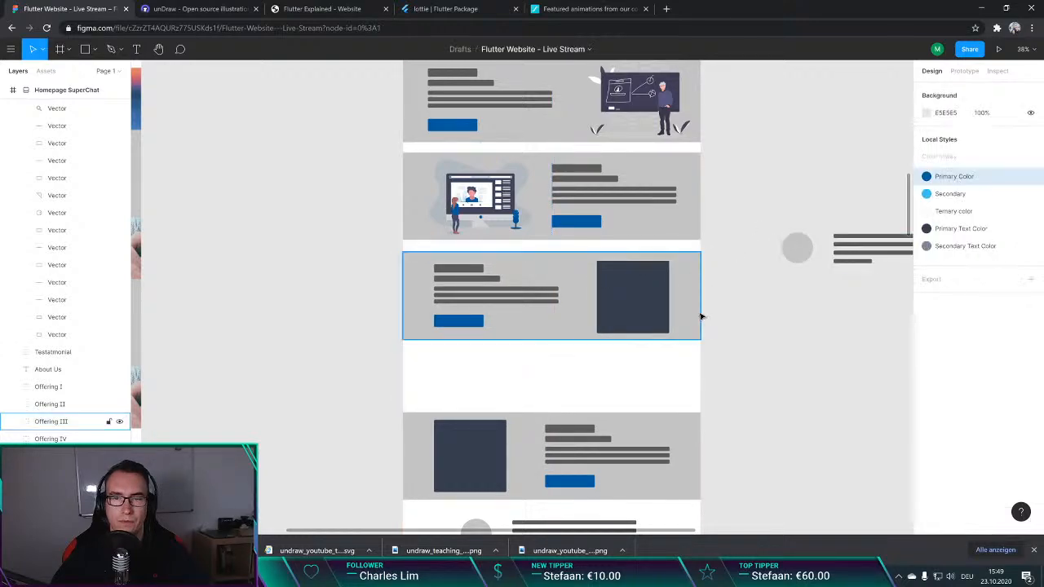
Step: Examine the Homepage SuperChat layout from header to footer and compare it with the Homepage One (No Vote) frame
scroll(588, 291, up, 1)
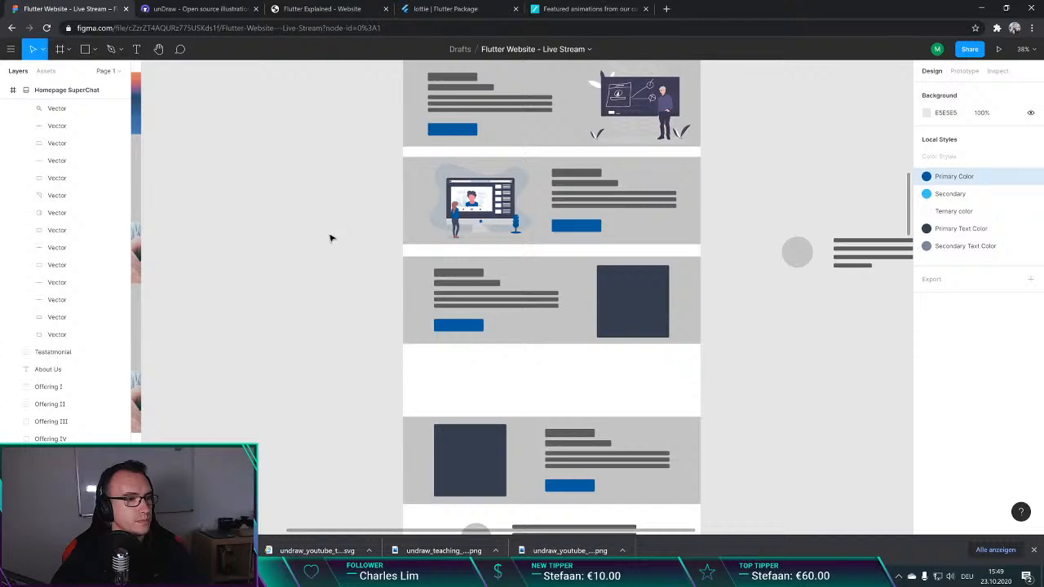
scroll(334, 228, down, 3)
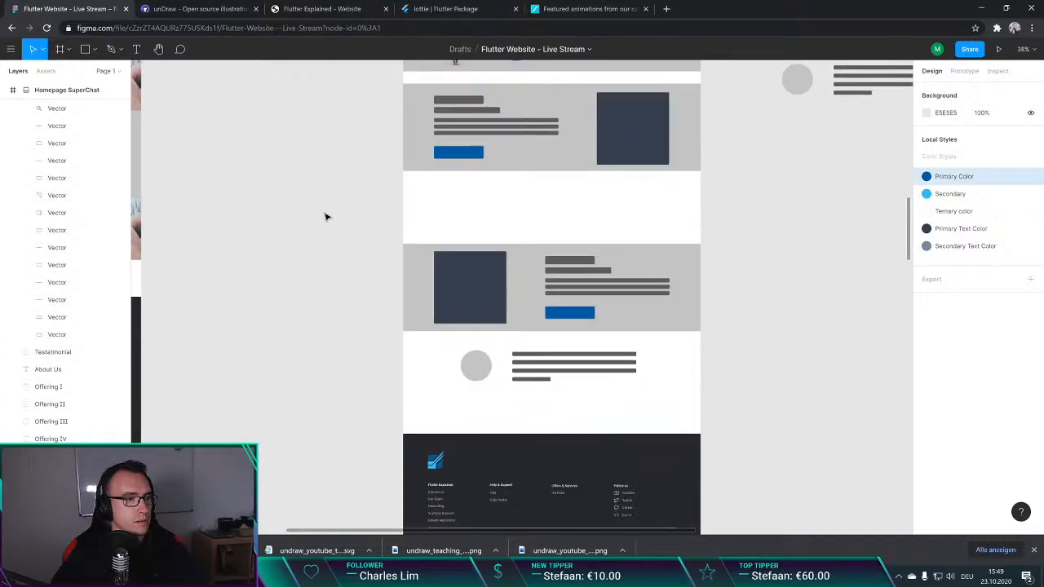
scroll(326, 216, up, 6)
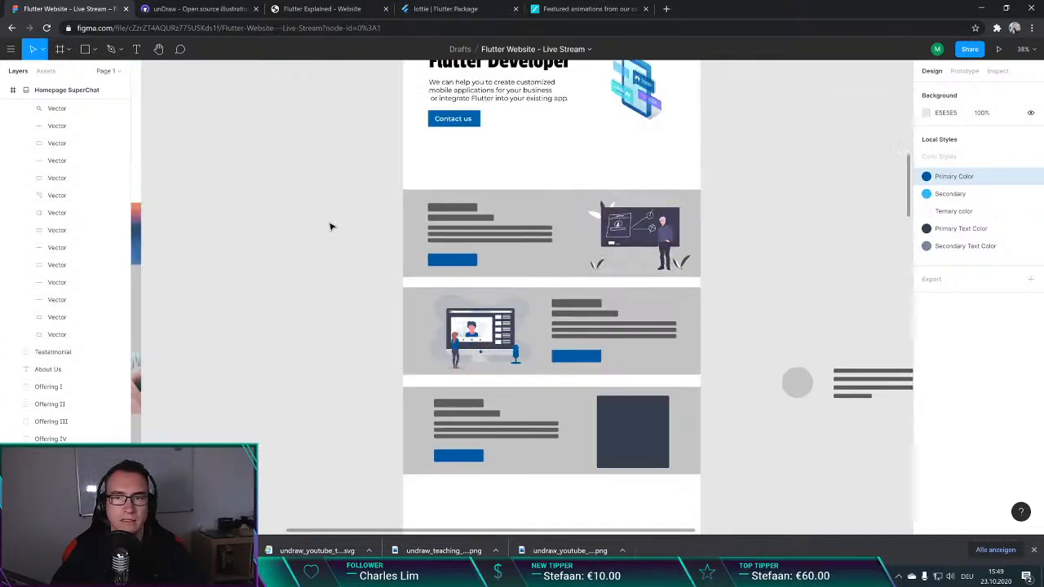
scroll(348, 241, up, 2)
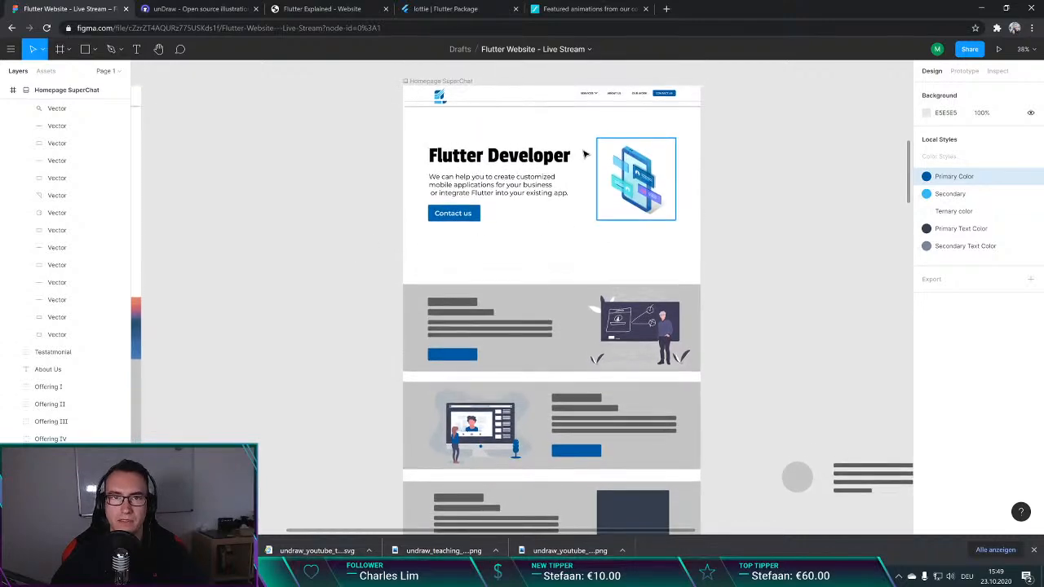
scroll(366, 198, down, 5)
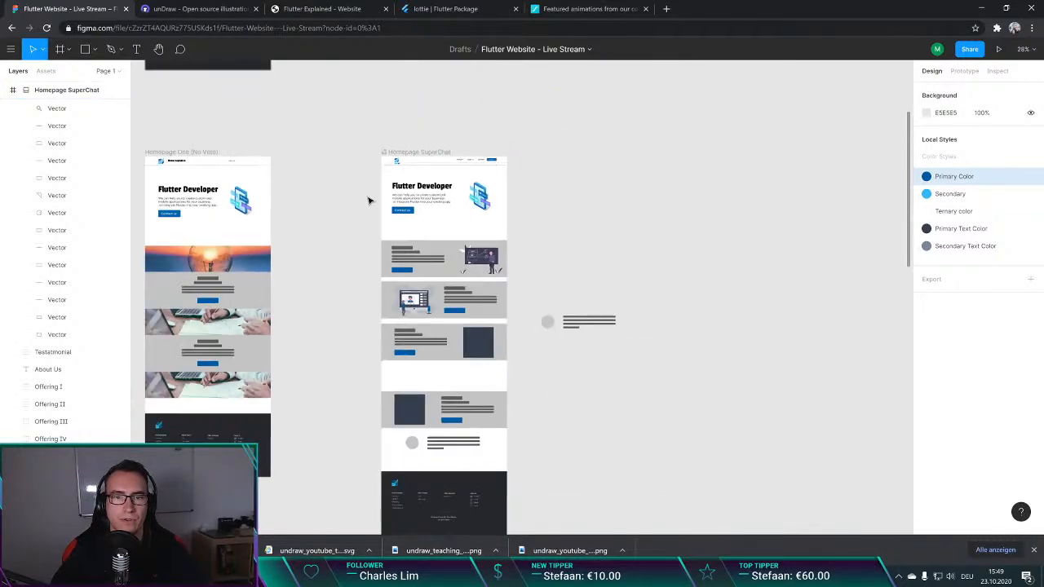
scroll(470, 406, left, 4)
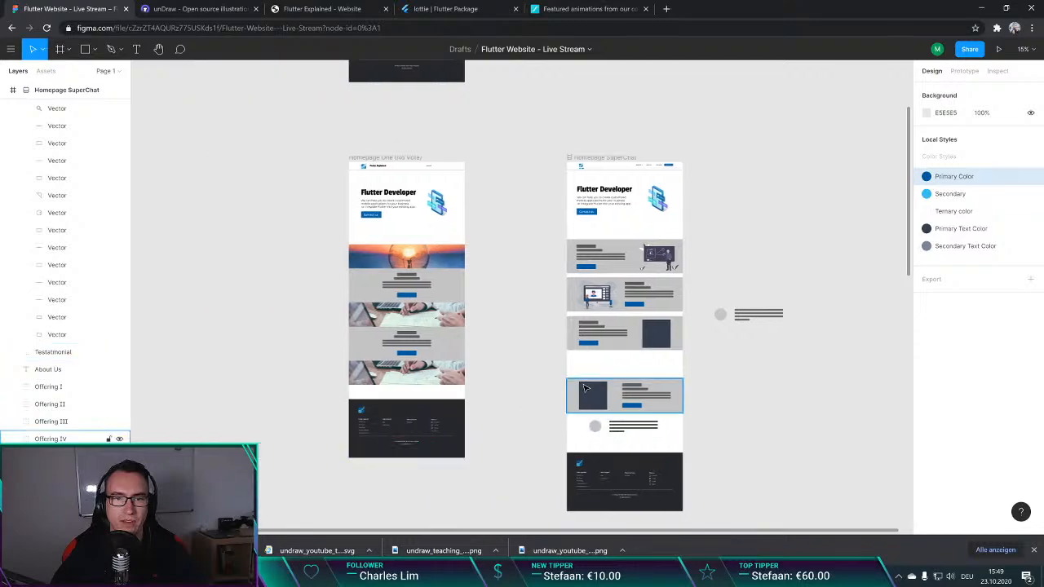
scroll(510, 284, down, 2)
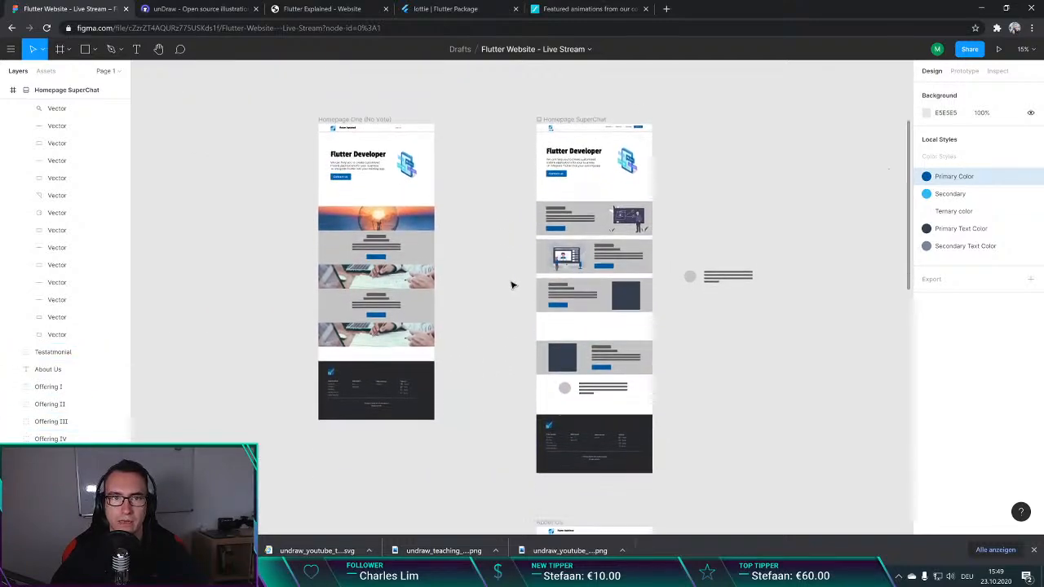
scroll(513, 273, left, 5)
scroll(513, 275, right, 5)
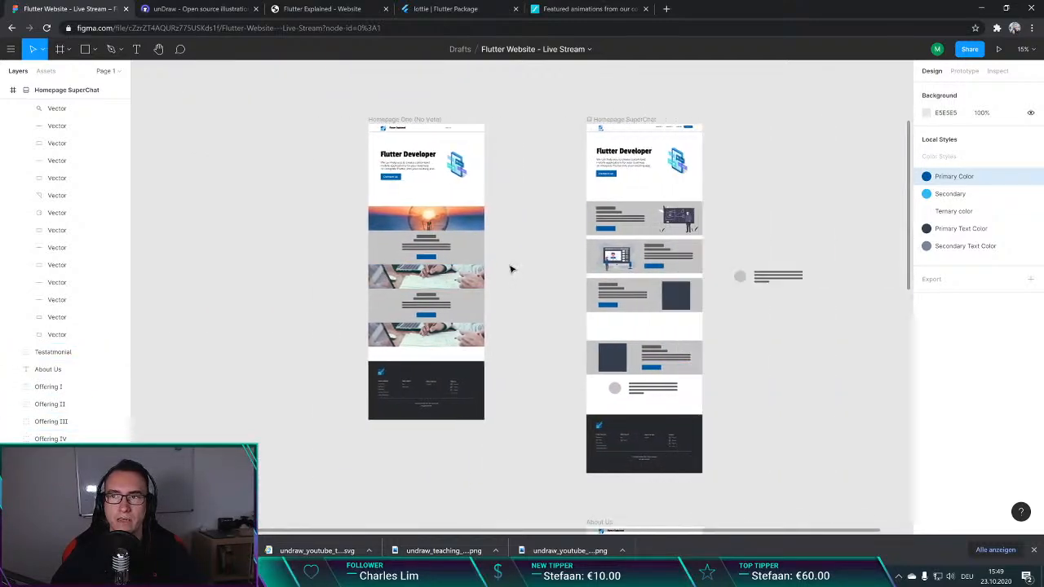
scroll(501, 233, down, 3)
scroll(496, 254, up, 8)
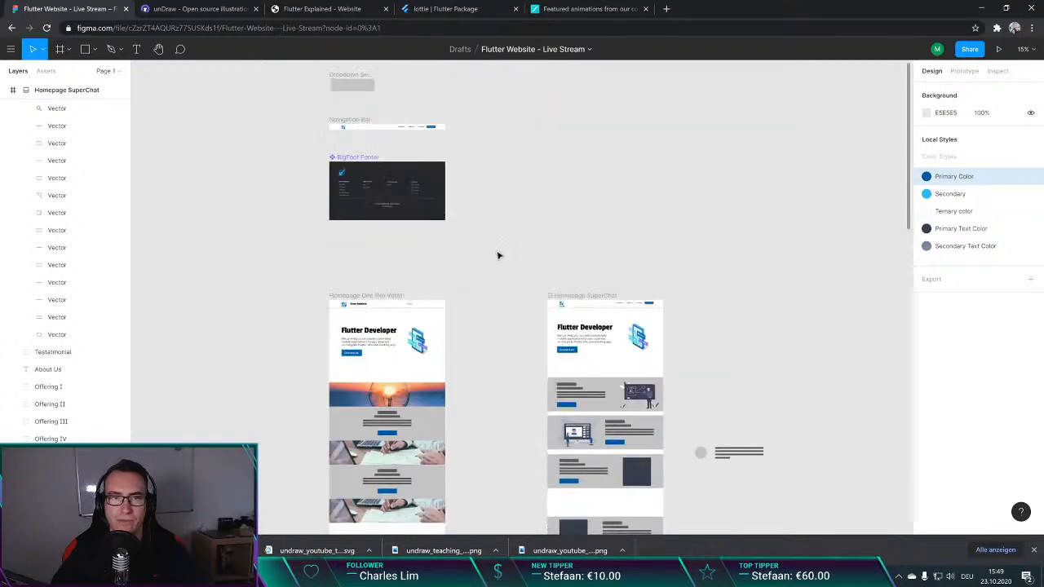
scroll(493, 252, down, 4)
scroll(493, 252, up, 3)
scroll(492, 250, down, 5)
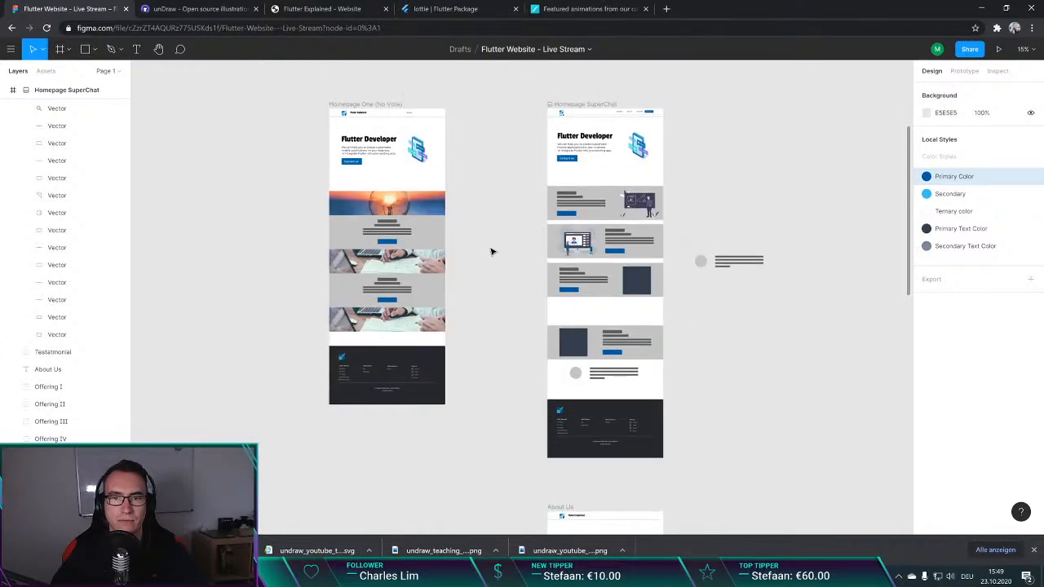
scroll(522, 262, right, 1)
scroll(511, 269, right, 1)
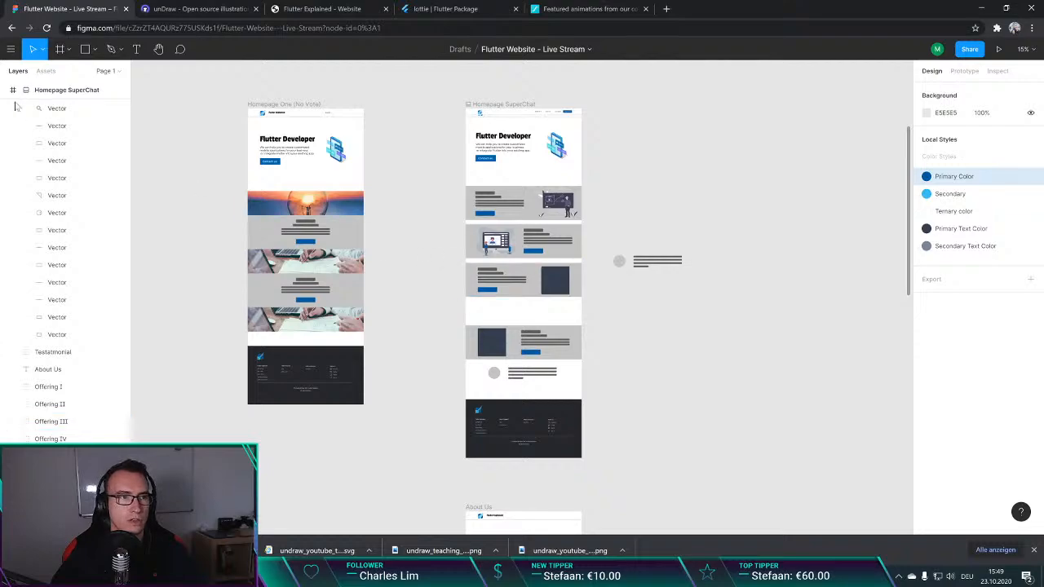
Step: Try an iPhone 11 Pro Max frame beside the Homepage SuperChat frame and delete it
click(60, 49)
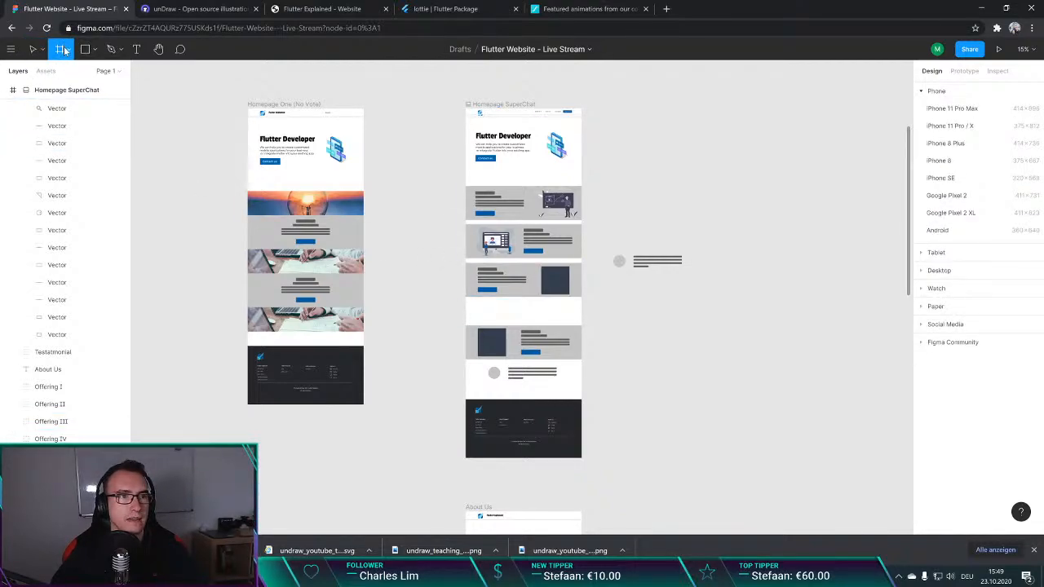
click(12, 90)
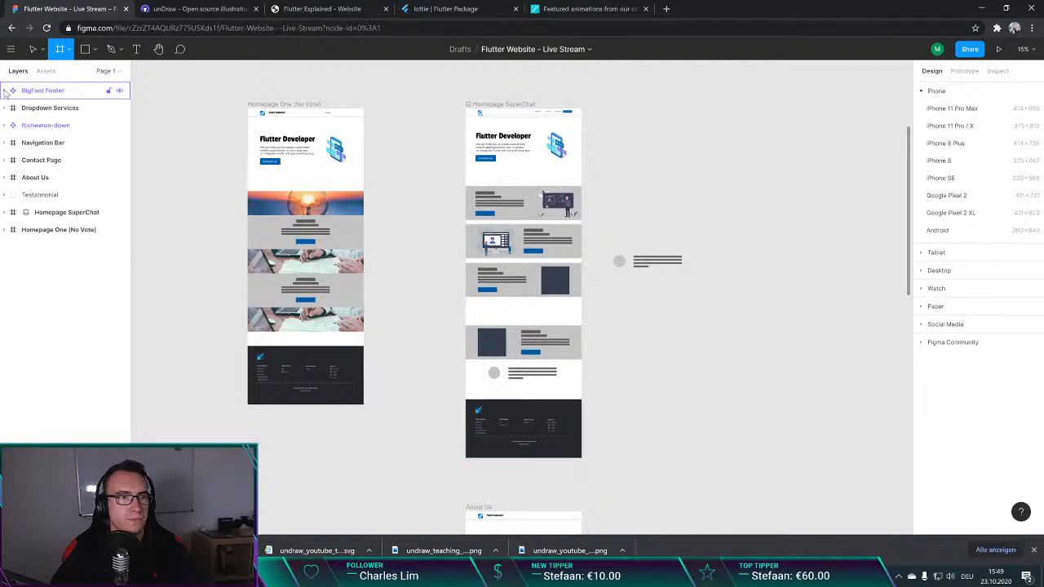
click(953, 108)
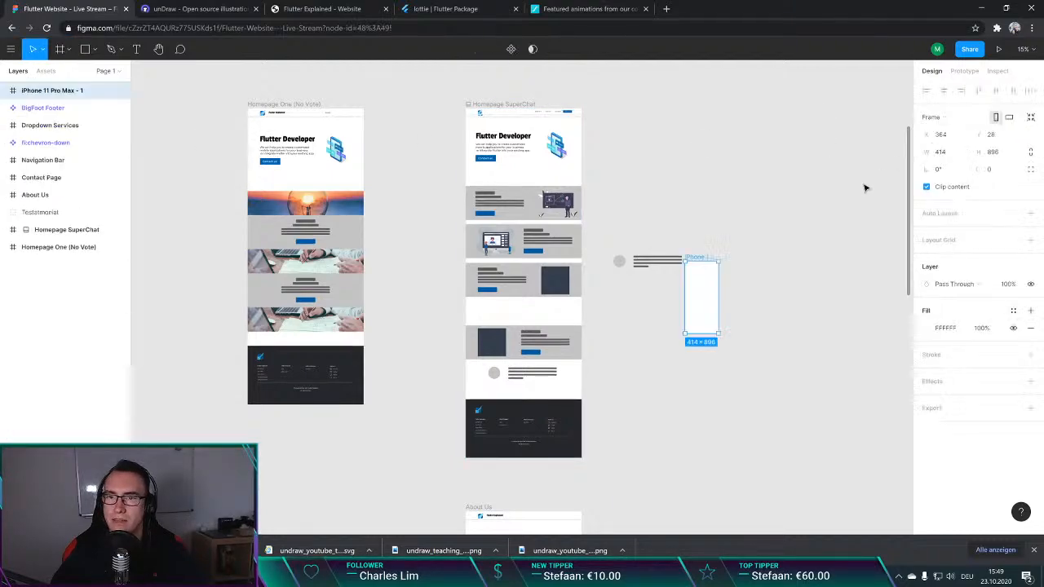
drag(709, 299, 634, 149)
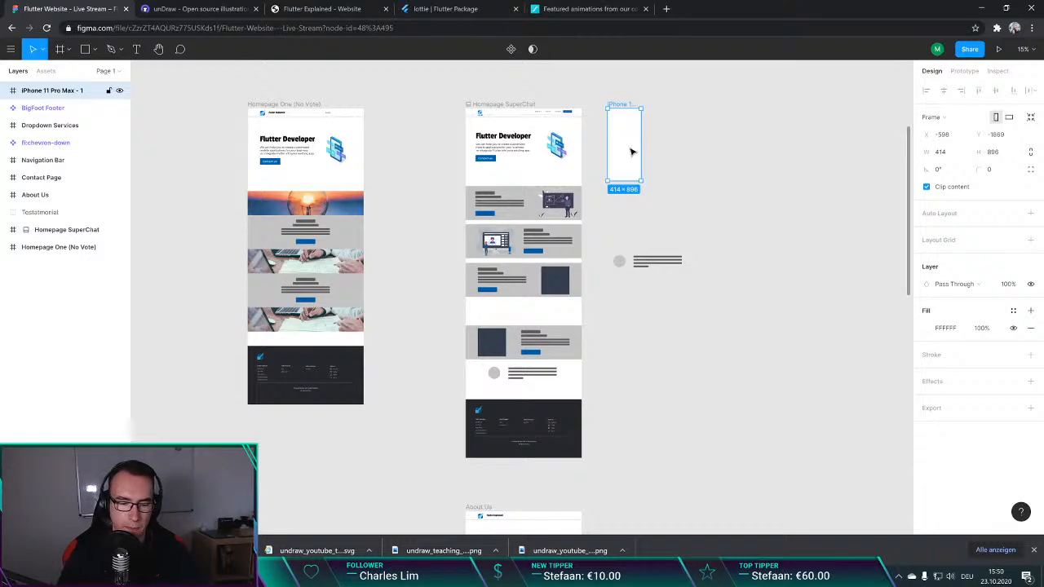
key(Delete)
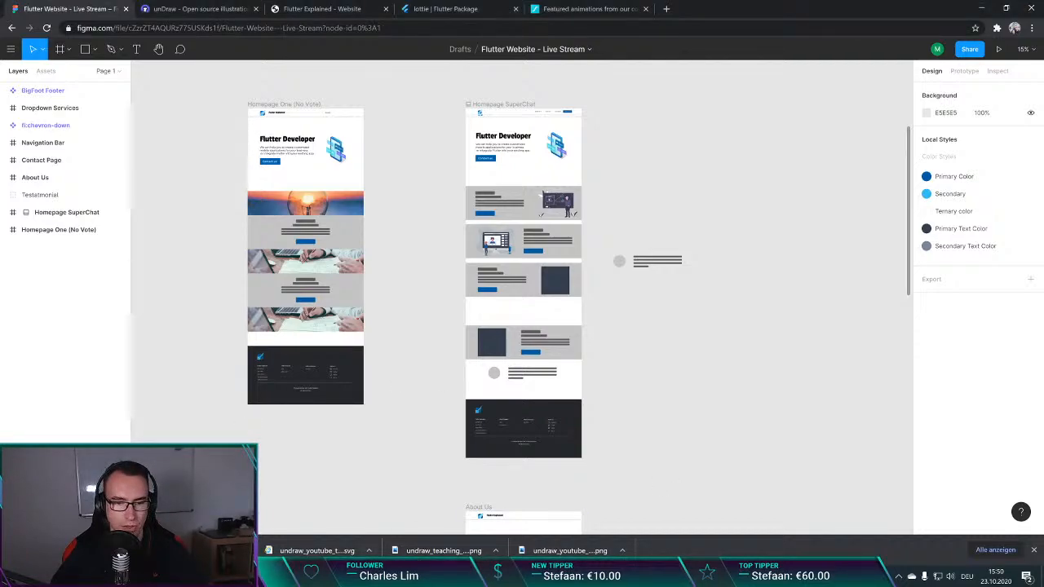
Step: Switch to Firefox and bring its window with the flutter-explained.dev homepage onto the screen
right_click(413, 576)
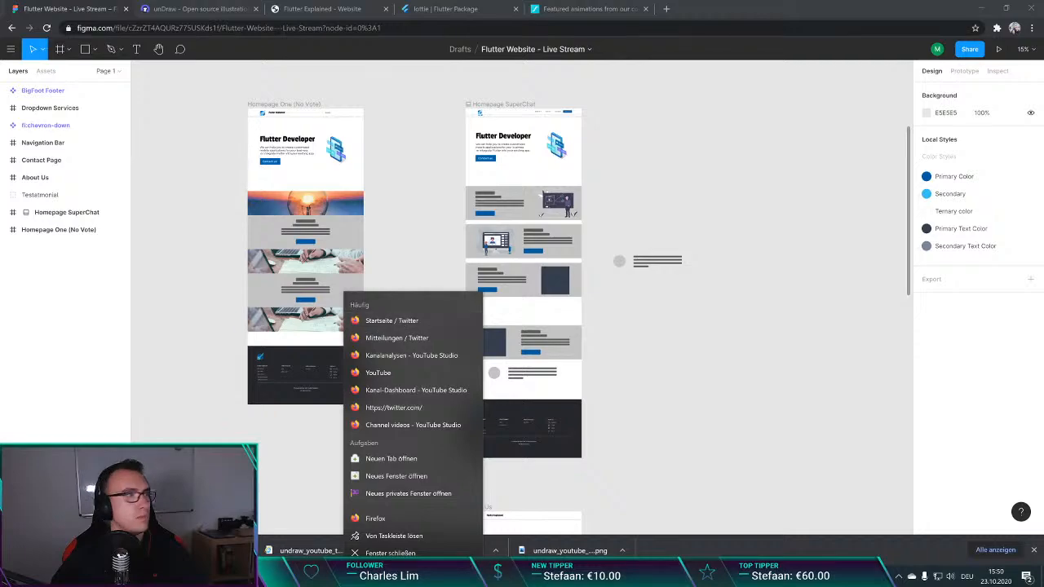
click(405, 278)
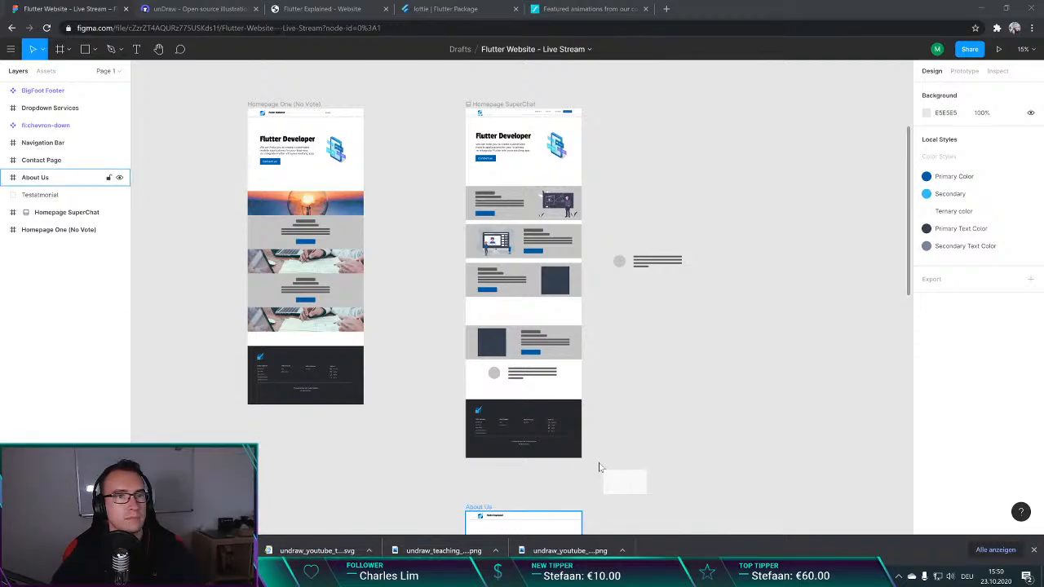
drag(599, 465, 514, 149)
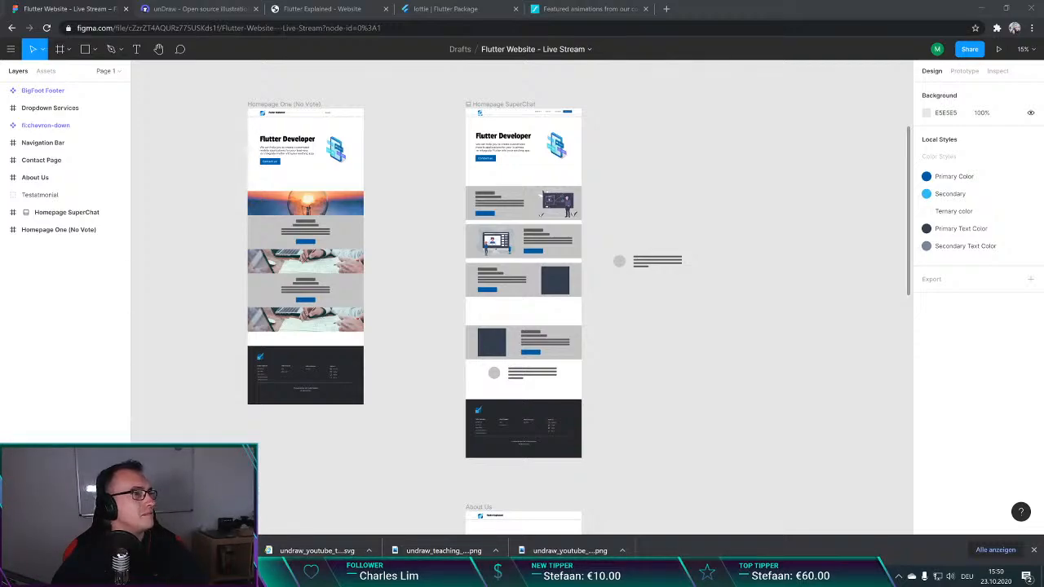
drag(0, 277, 624, 2)
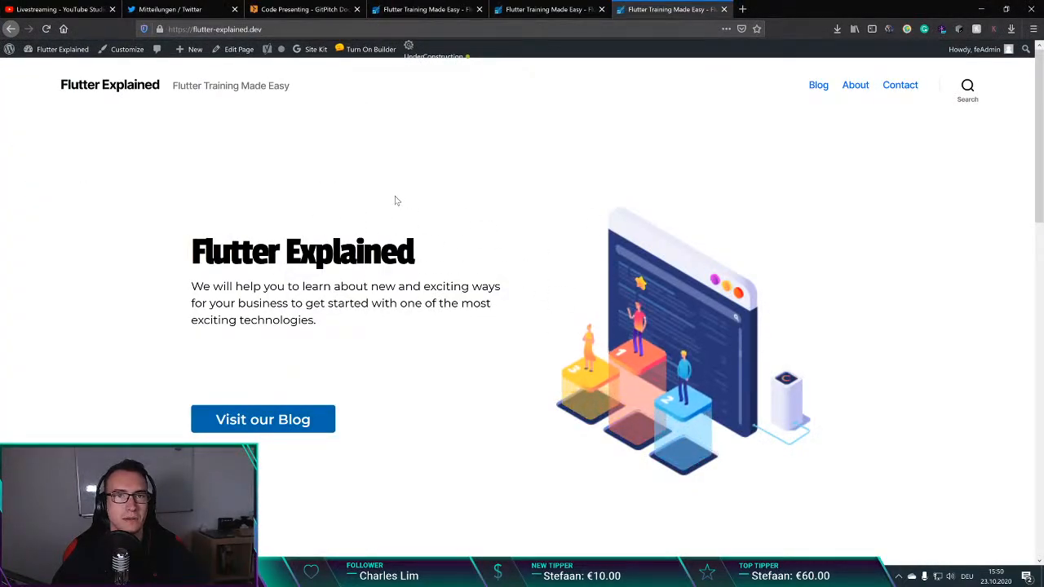
Step: Close the two duplicate Flutter Explained homepage tabs, keeping one open
key(ctrl+w)
key(ctrl+w)
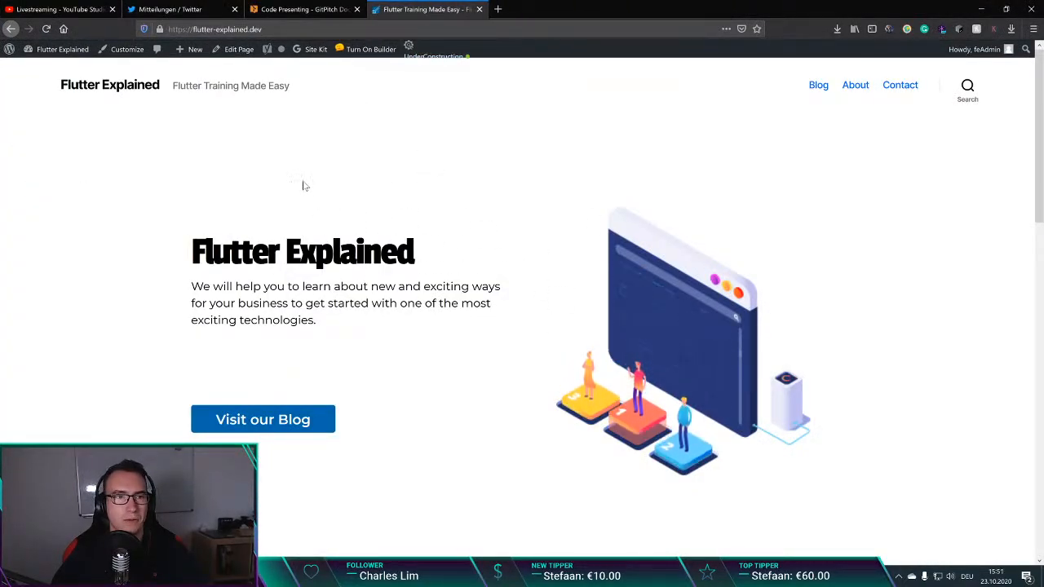
click(273, 29)
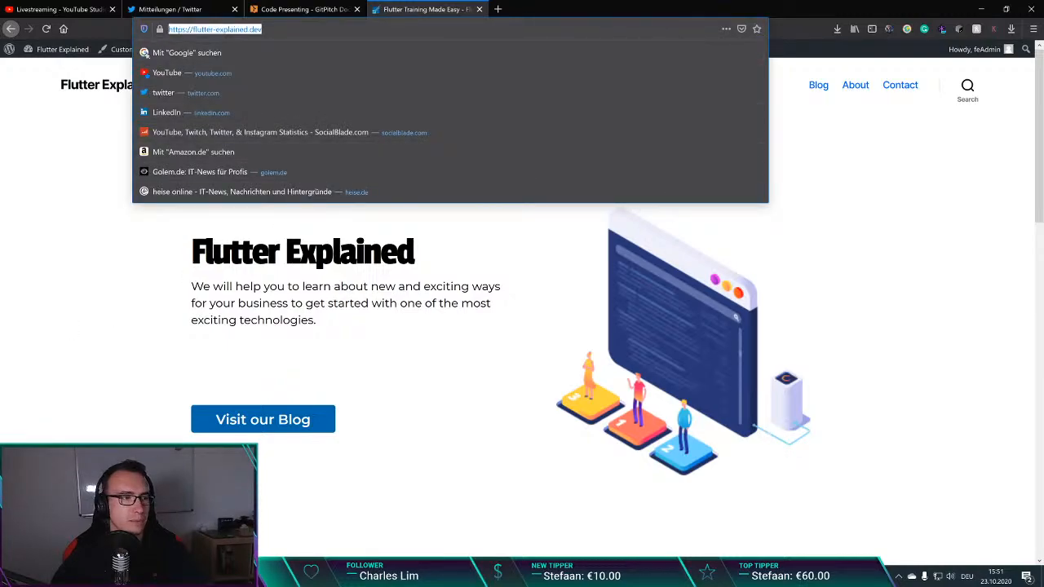
key(alt+Tab)
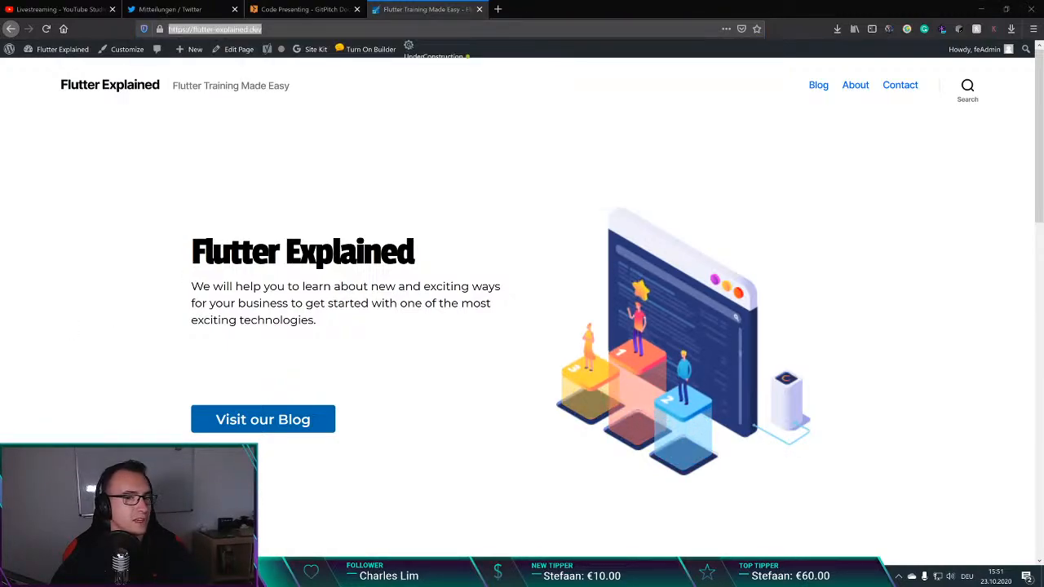
Step: Examine the live Flutter Explained homepage from the hero section to the footer, and move the Firefox window off this screen
click(479, 274)
scroll(540, 253, down, 7)
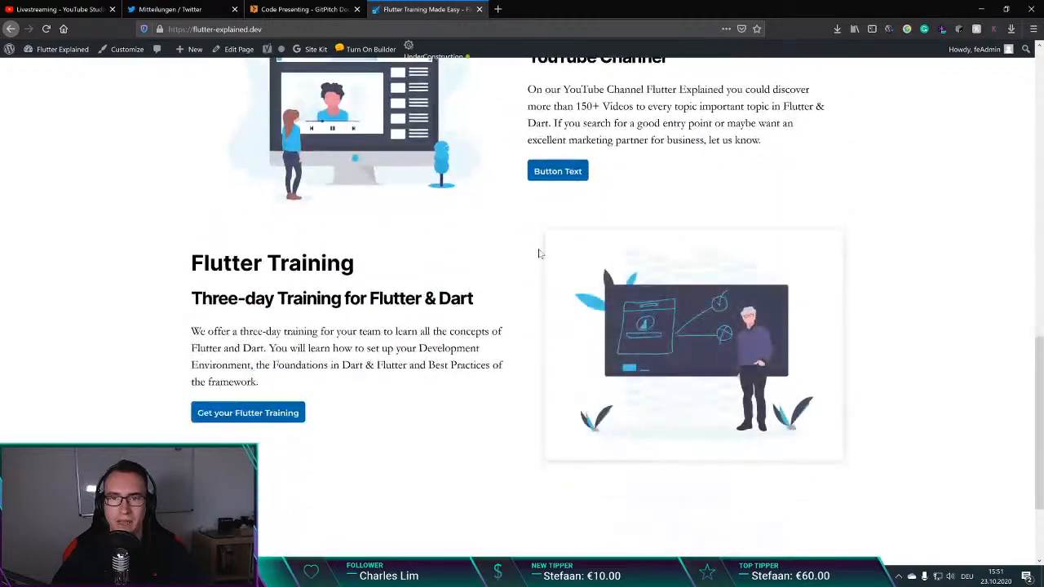
scroll(521, 318, up, 5)
scroll(520, 312, up, 6)
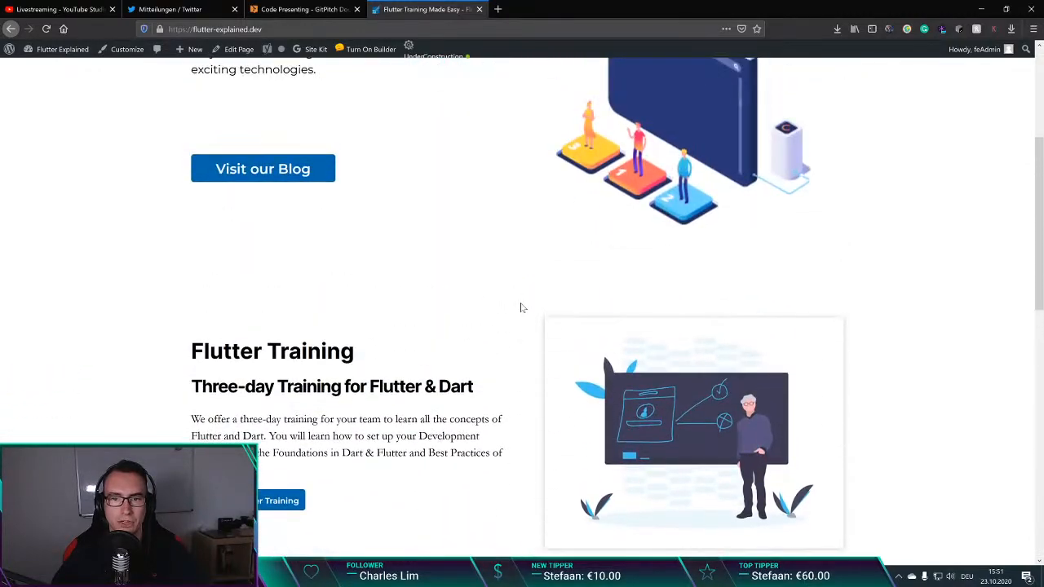
scroll(482, 238, down, 2)
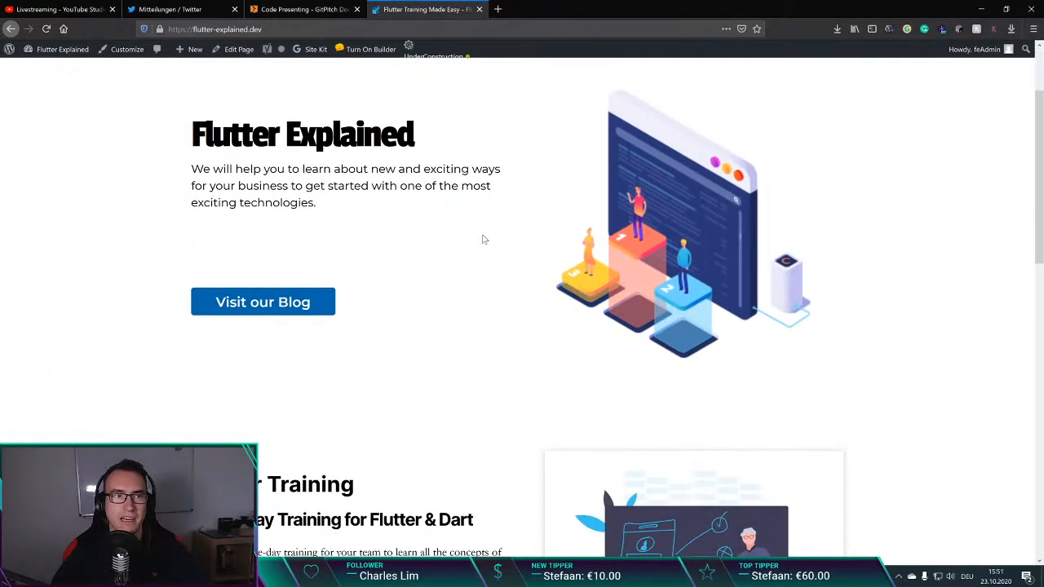
scroll(506, 220, down, 2)
scroll(508, 217, down, 9)
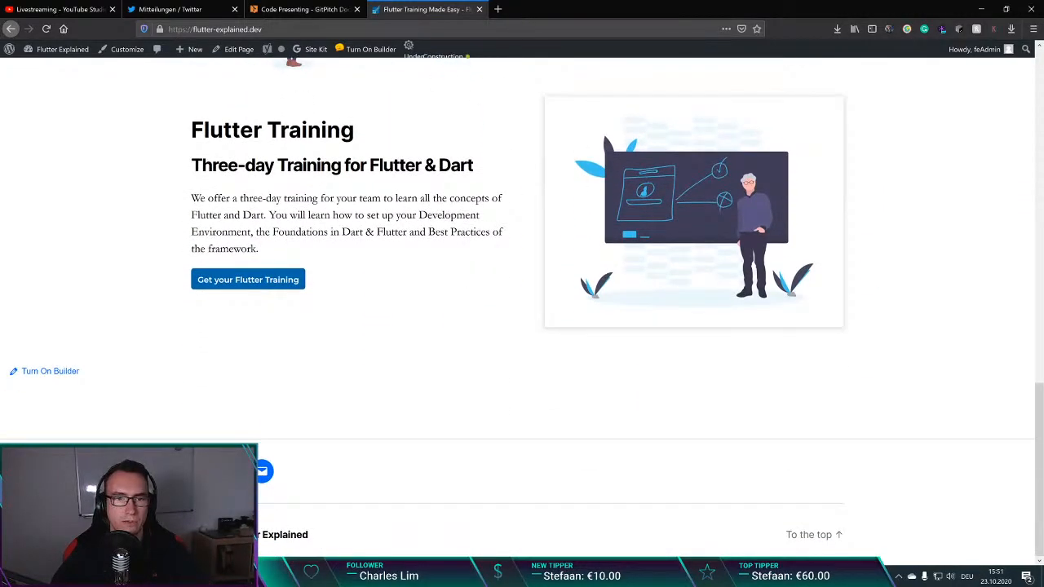
scroll(481, 261, up, 12)
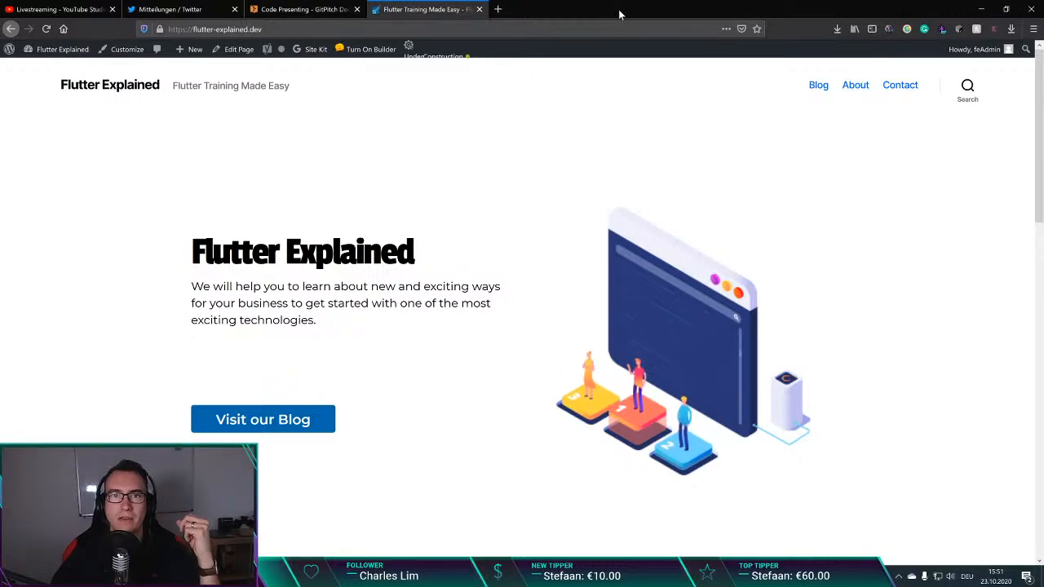
drag(619, 10, 269, 584)
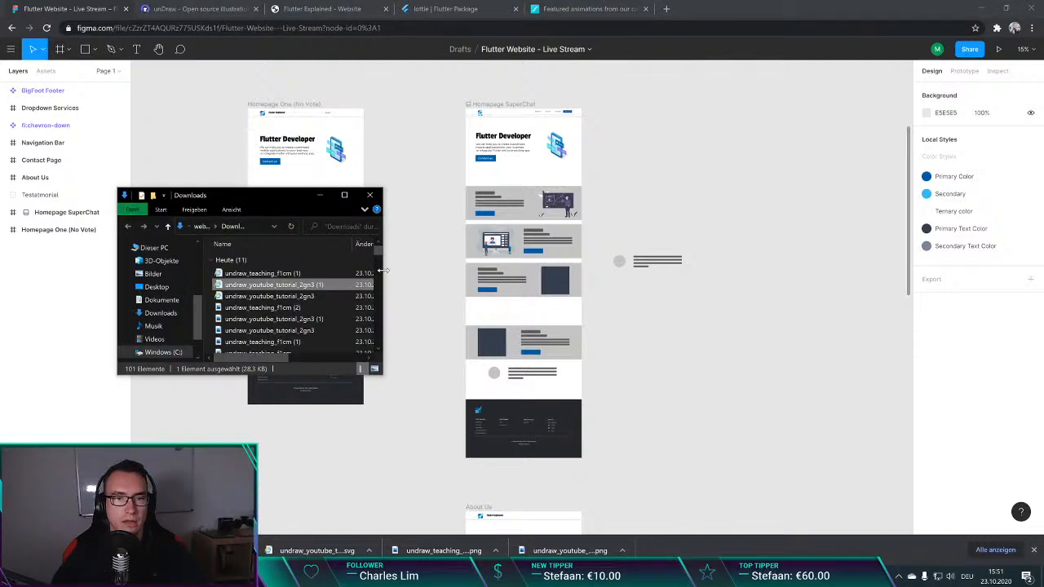
Step: Enlarge the Downloads window, review the types and file sizes of the undraw SVG and PNG illustrations, and close it
drag(382, 270, 606, 248)
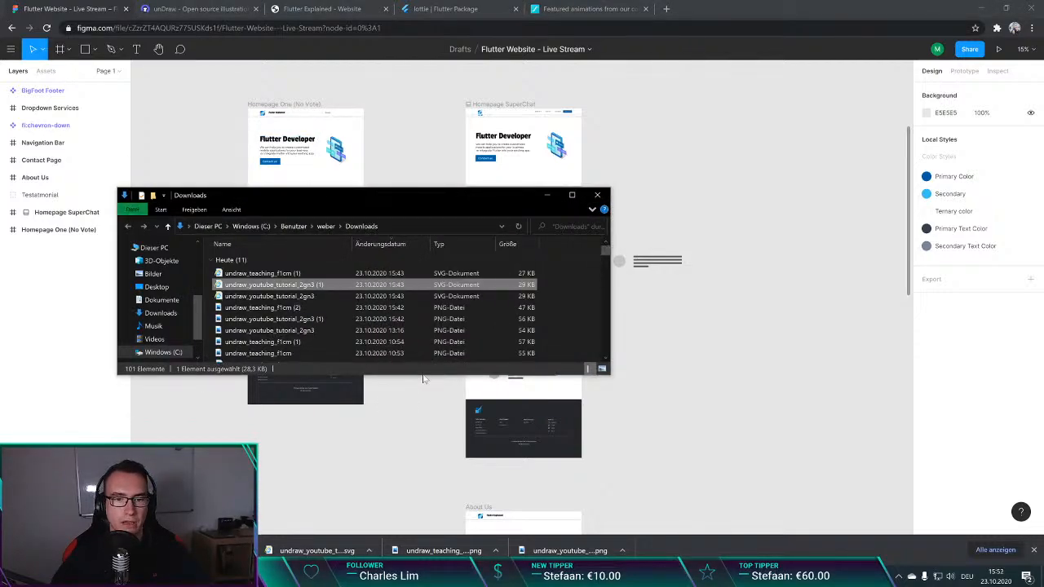
drag(423, 374, 423, 432)
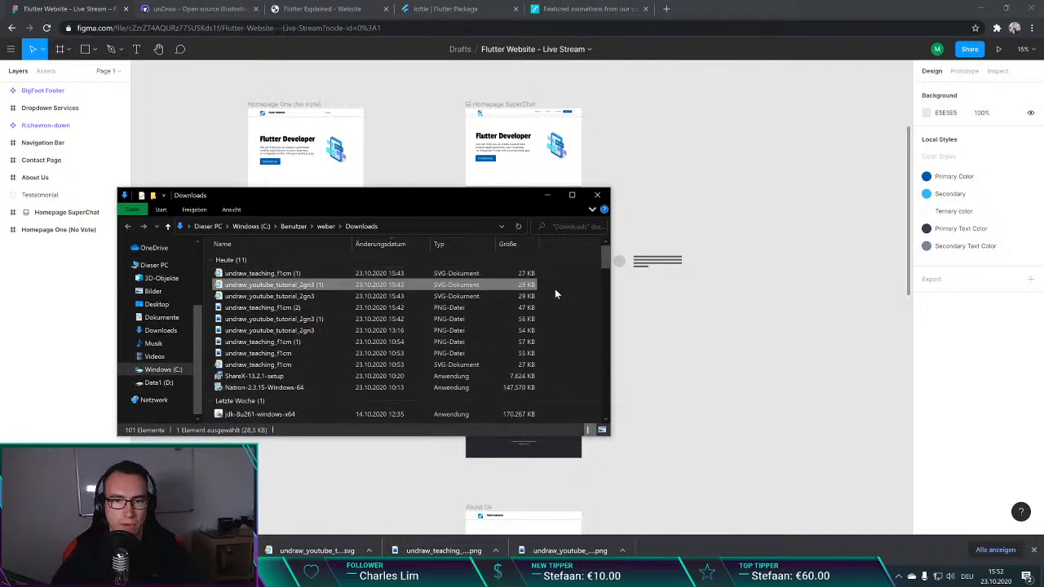
drag(555, 289, 323, 260)
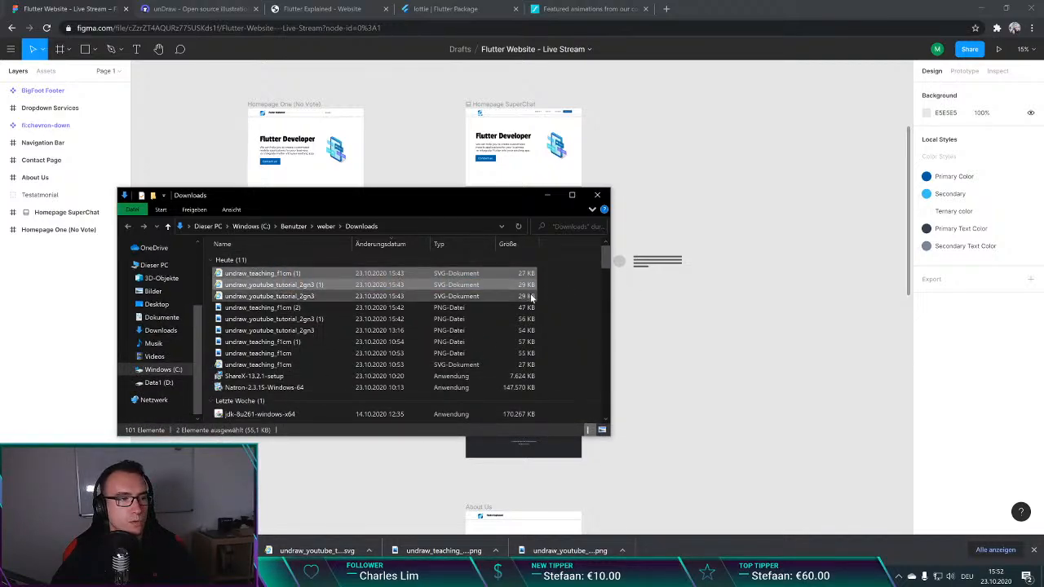
click(577, 296)
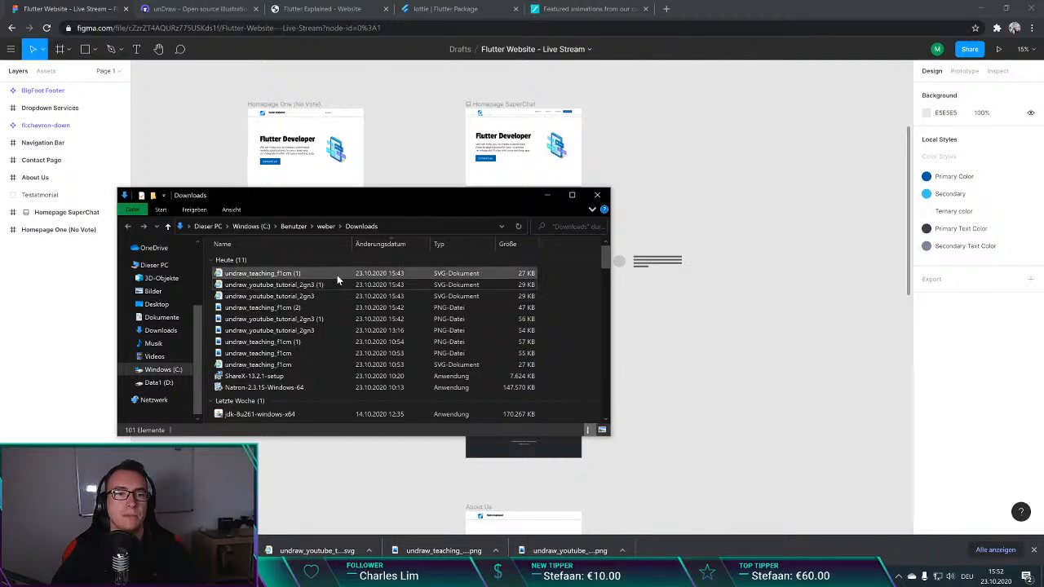
click(291, 275)
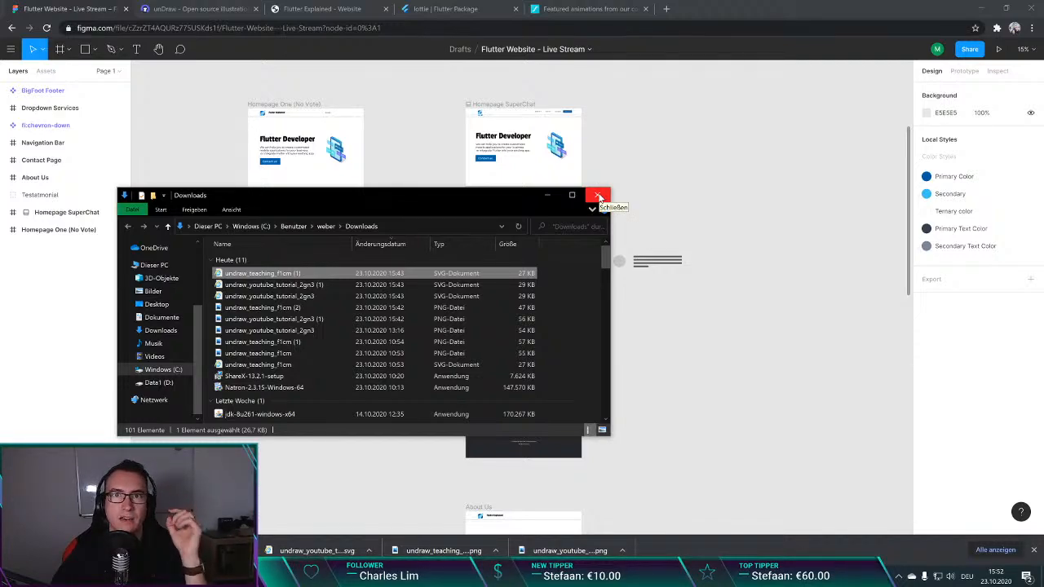
click(572, 293)
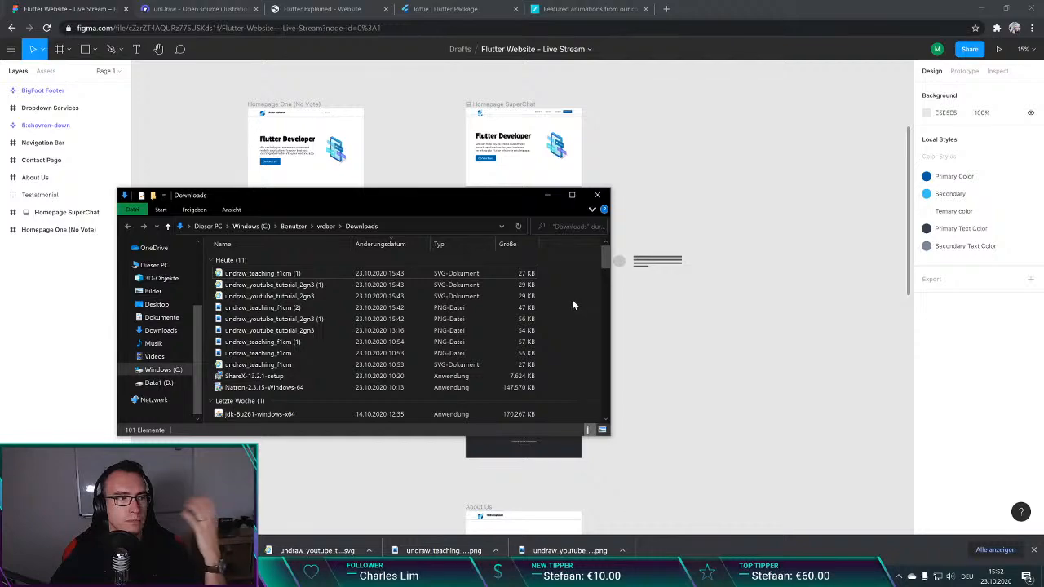
click(597, 195)
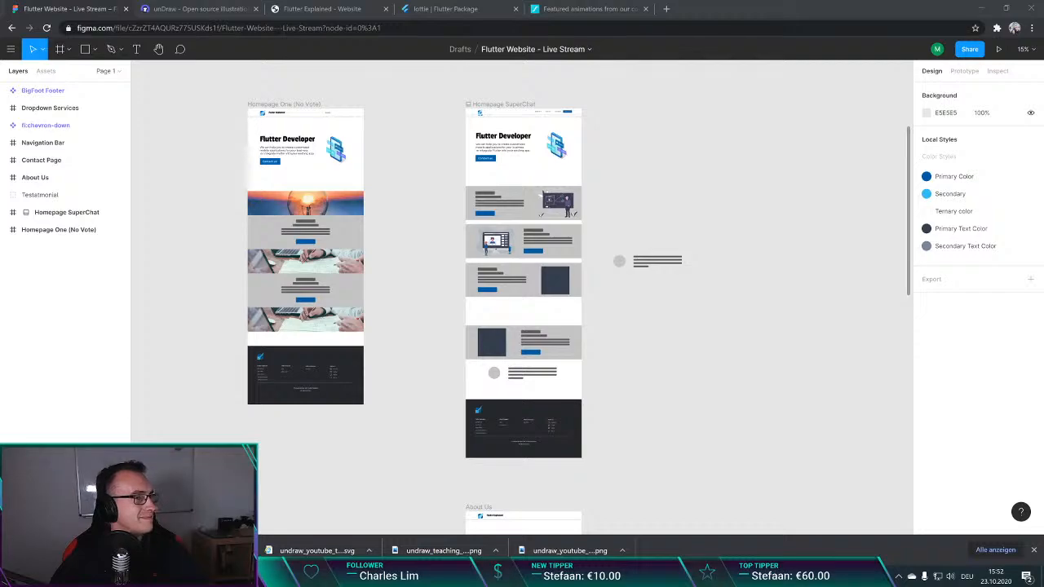
key(alt+Tab)
key(alt+Tab)
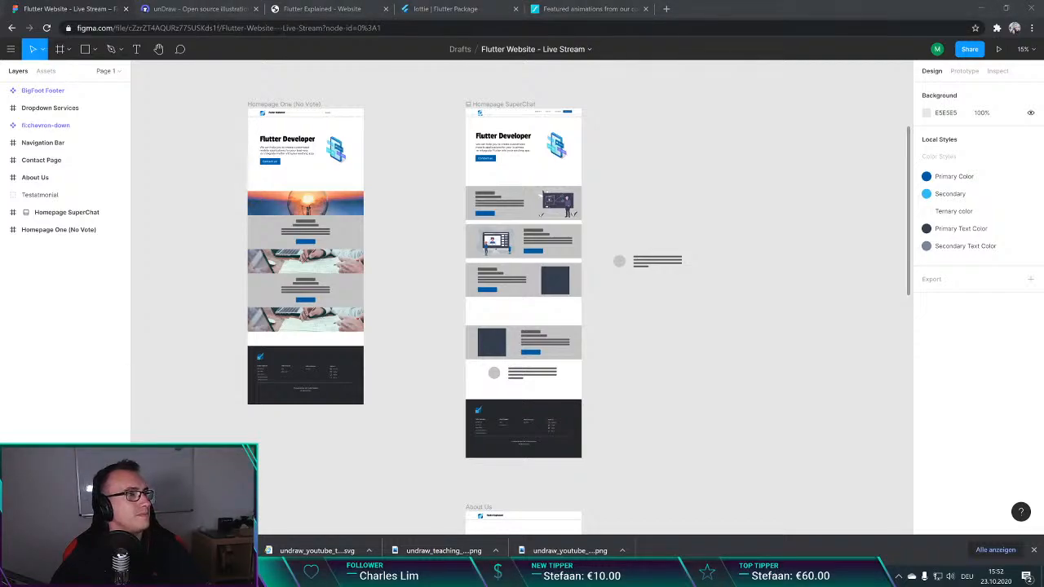
key(alt+Tab)
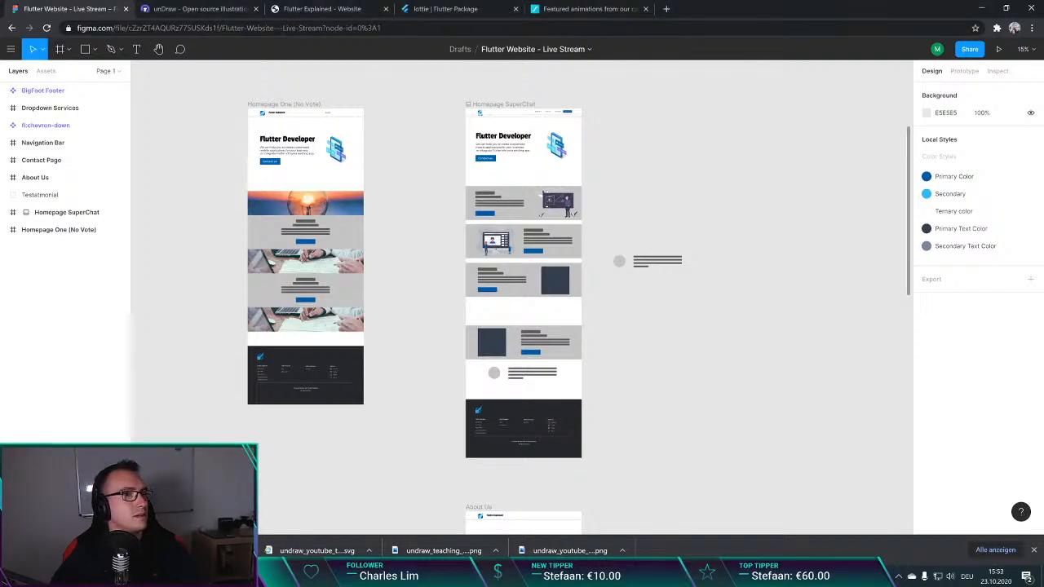
key(alt+Tab)
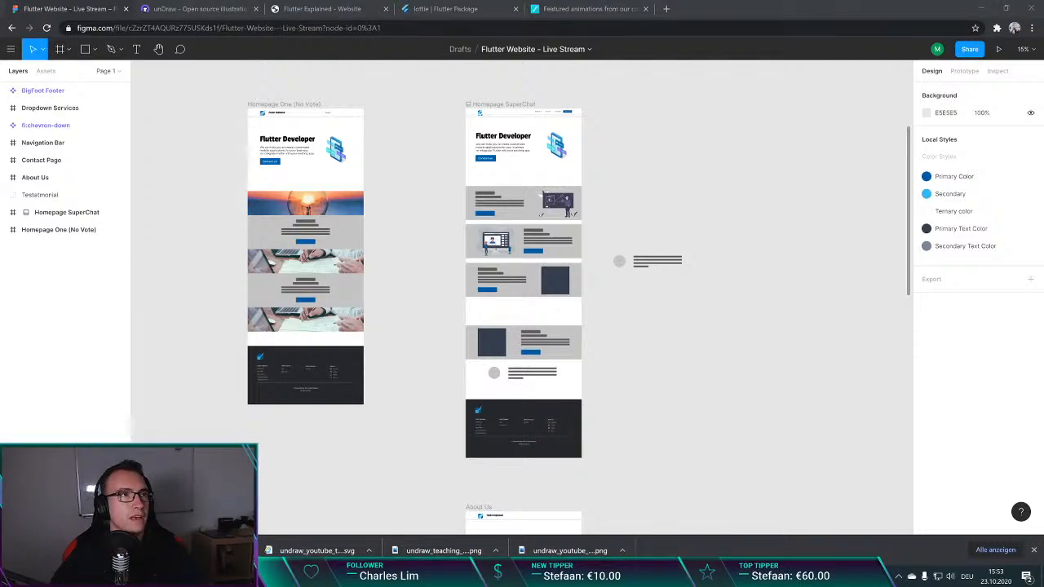
key(alt+Tab)
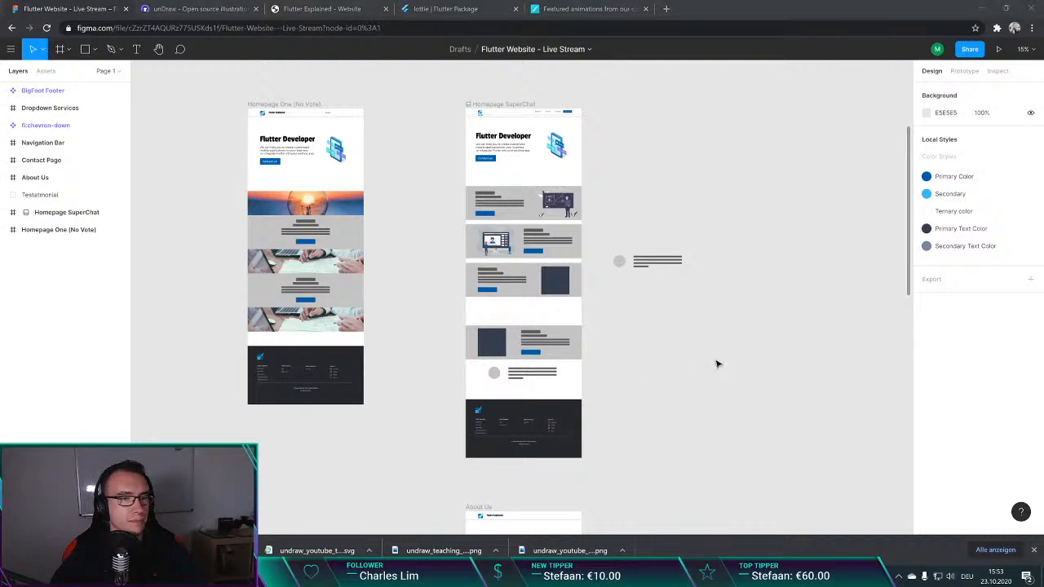
Step: Move the Offering IV section and the testimonial beneath it out of the Homepage SuperChat frame onto the empty canvas beside it
click(653, 279)
scroll(610, 283, down, 2)
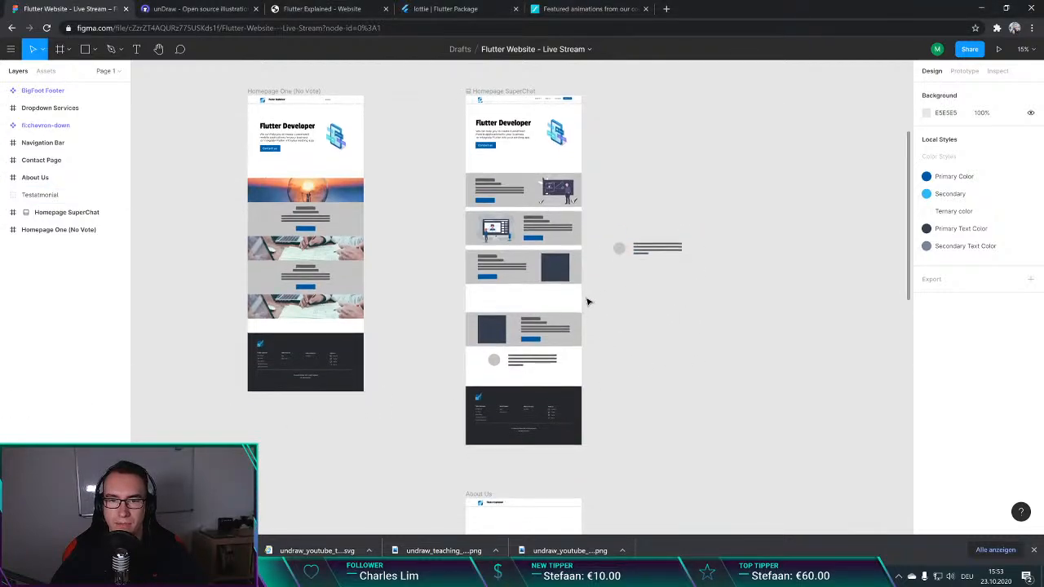
drag(440, 263, 678, 337)
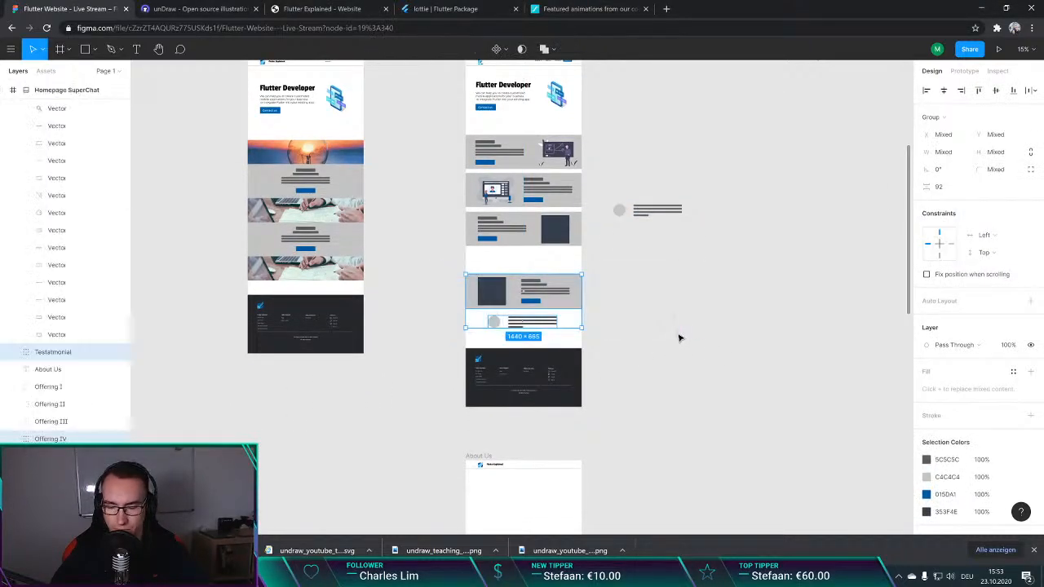
drag(553, 293, 701, 265)
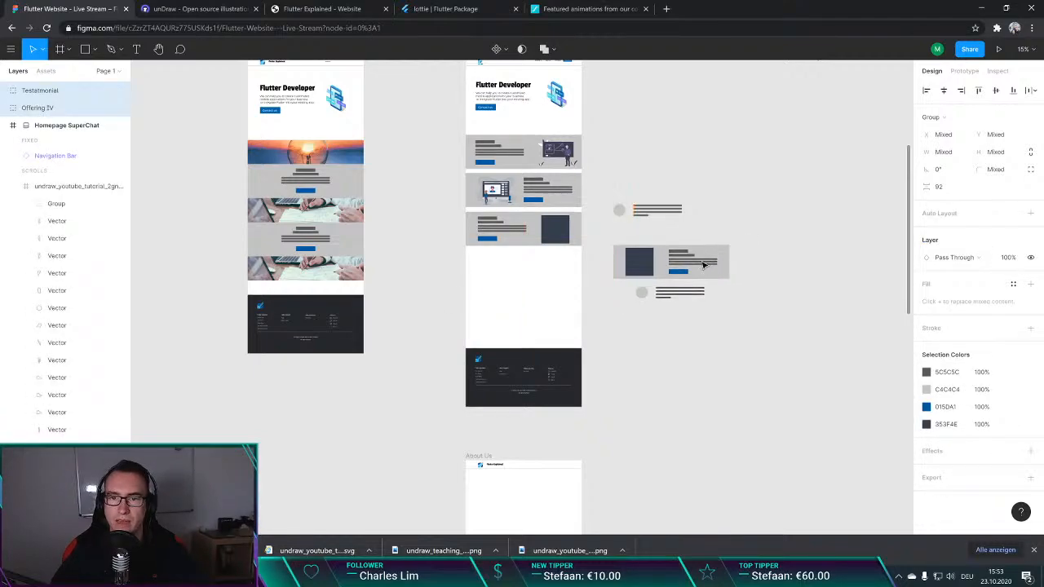
Step: Move the footer in the Homepage SuperChat frame up beneath the Offering III section, leaving a gap of about 179 px
click(484, 411)
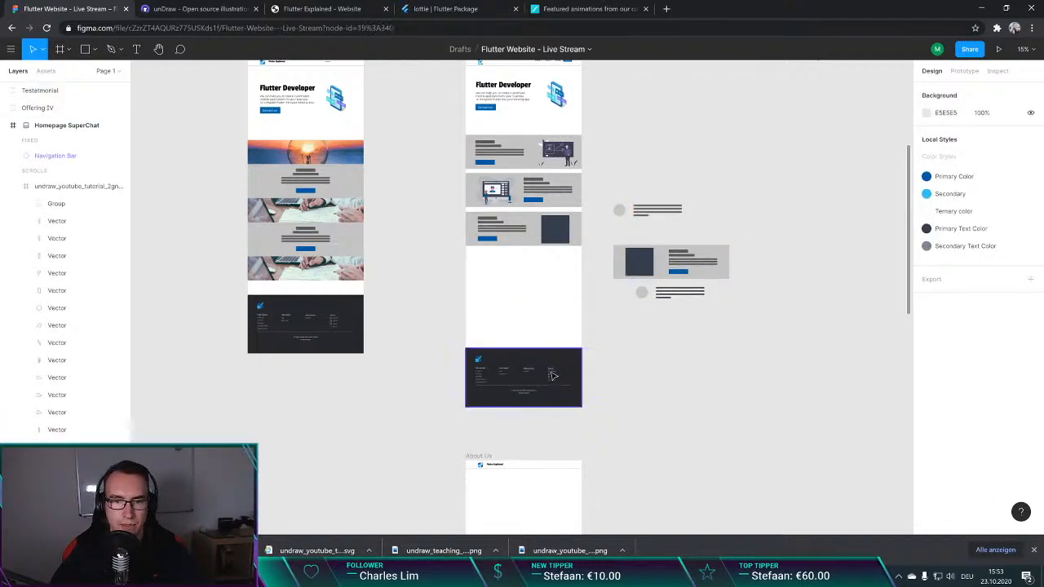
drag(552, 383, 552, 299)
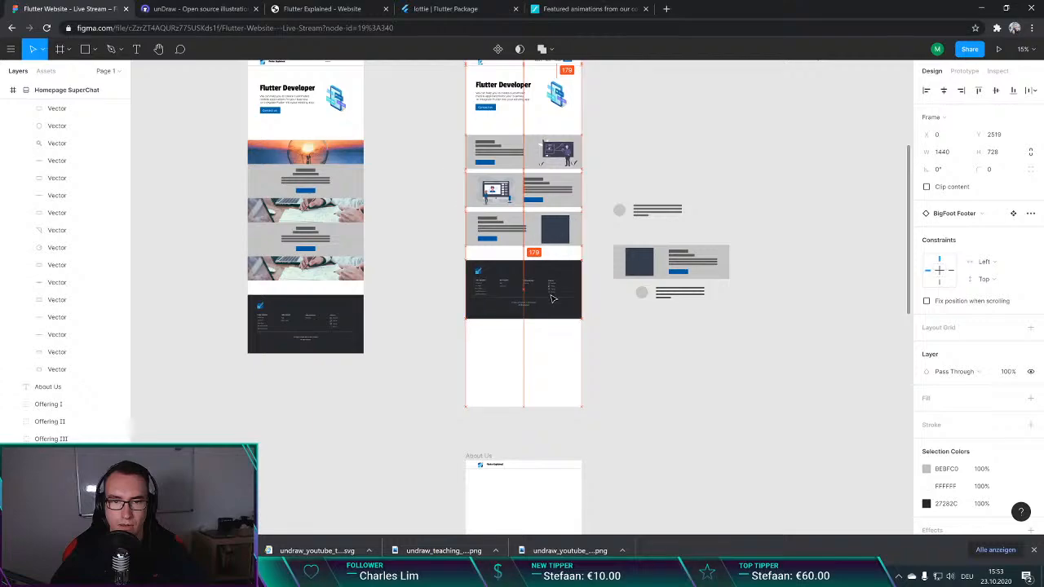
click(522, 408)
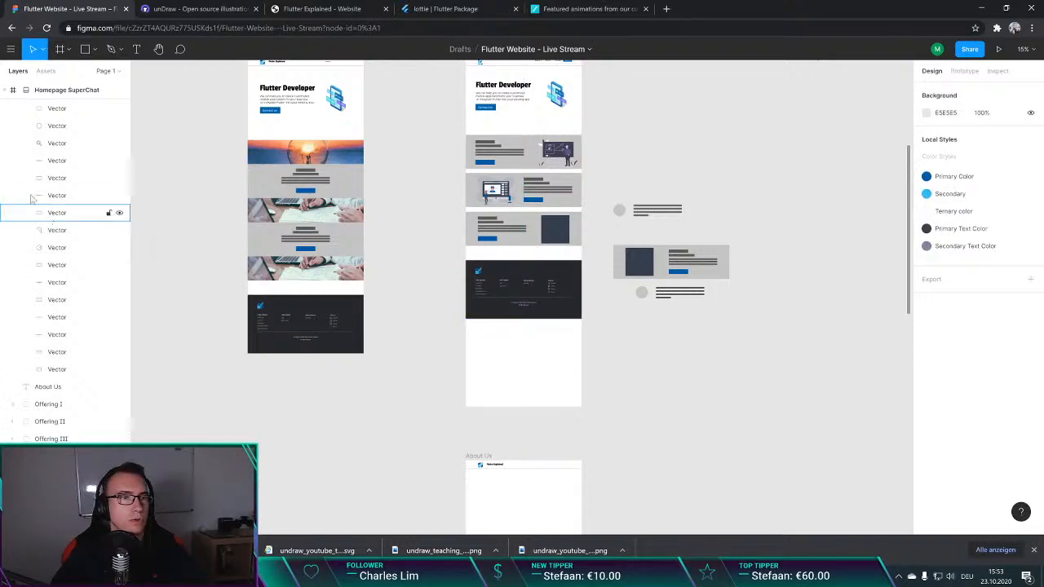
Step: Shorten the Homepage SuperChat frame to a height of about 3247 so that it ends at the footer's lower edge
scroll(88, 321, up, 5)
scroll(544, 371, down, 3)
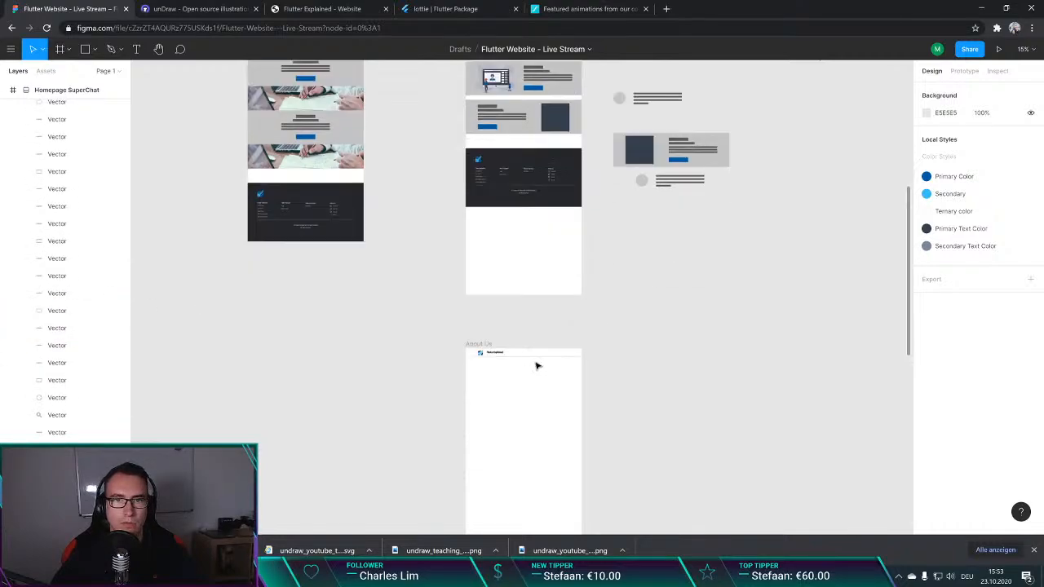
scroll(536, 366, up, 8)
click(495, 291)
click(494, 290)
scroll(522, 326, down, 5)
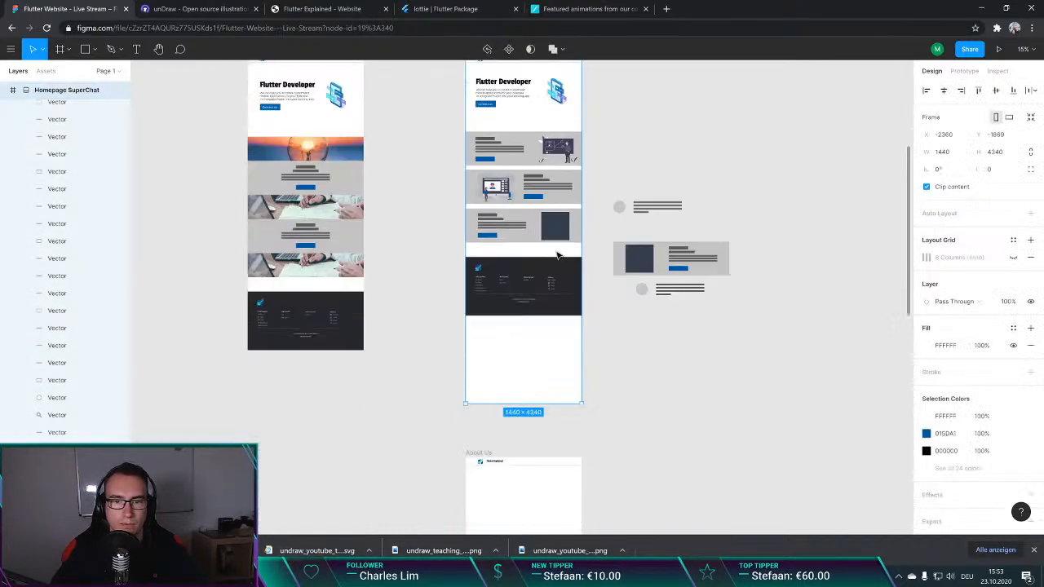
drag(524, 397, 525, 311)
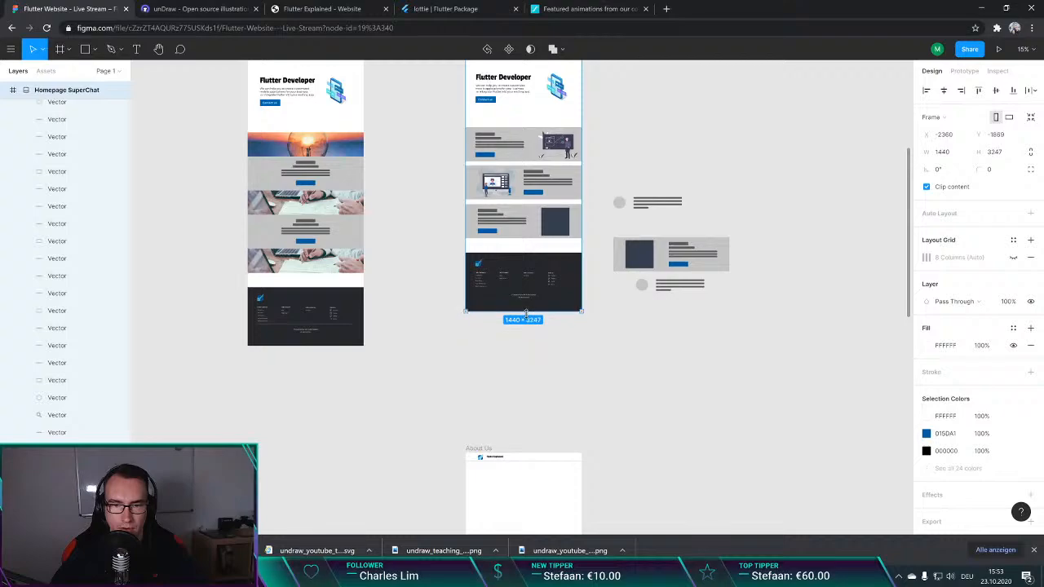
click(546, 369)
Step: Move the two loose testimonials and Offering IV together to the empty canvas above Homepage SuperChat, beside the BigFoot Footer component
scroll(582, 366, up, 3)
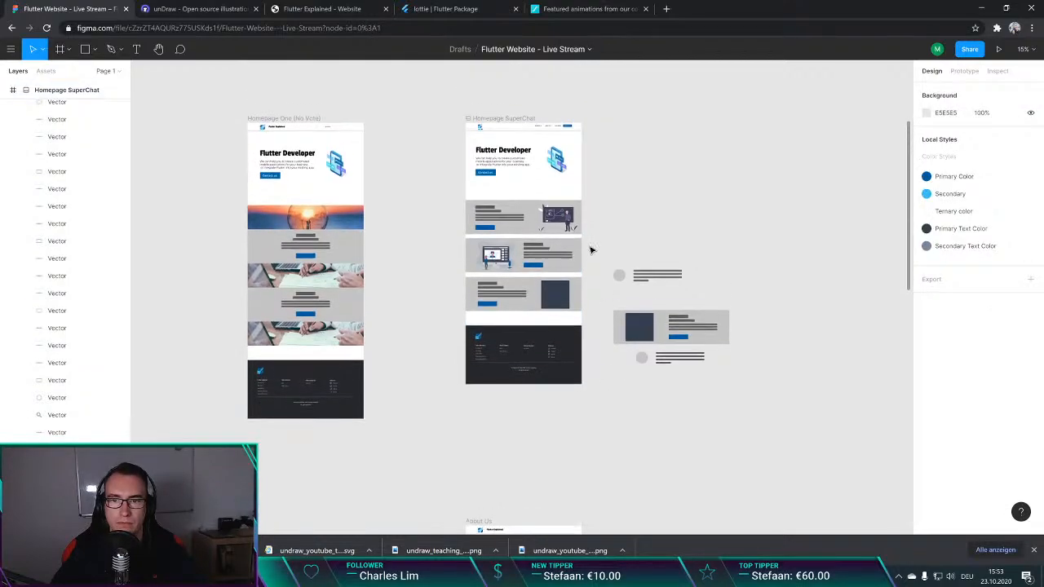
drag(589, 239, 777, 409)
drag(651, 345, 659, 163)
scroll(662, 176, up, 5)
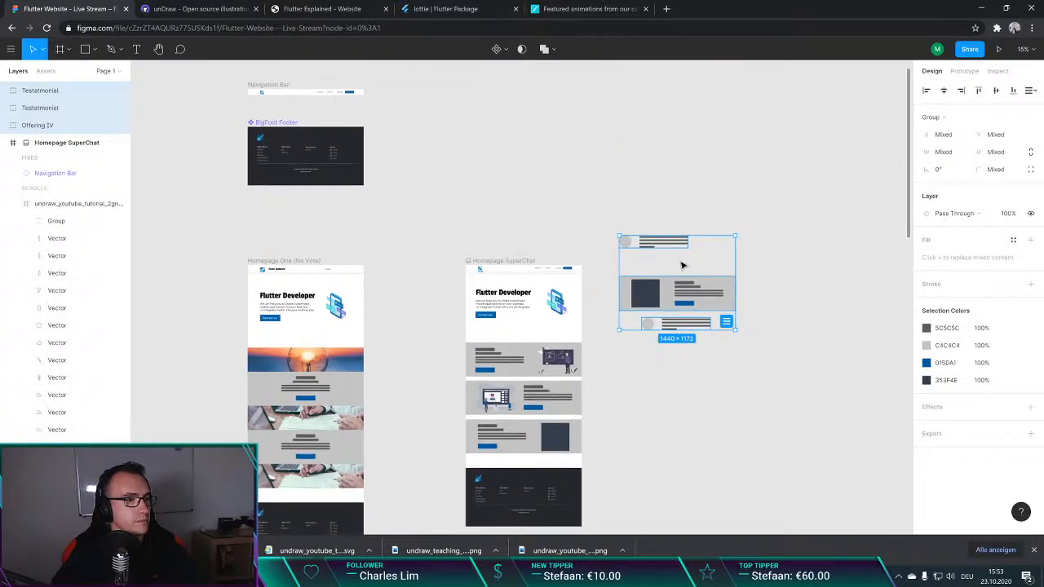
drag(676, 241, 497, 115)
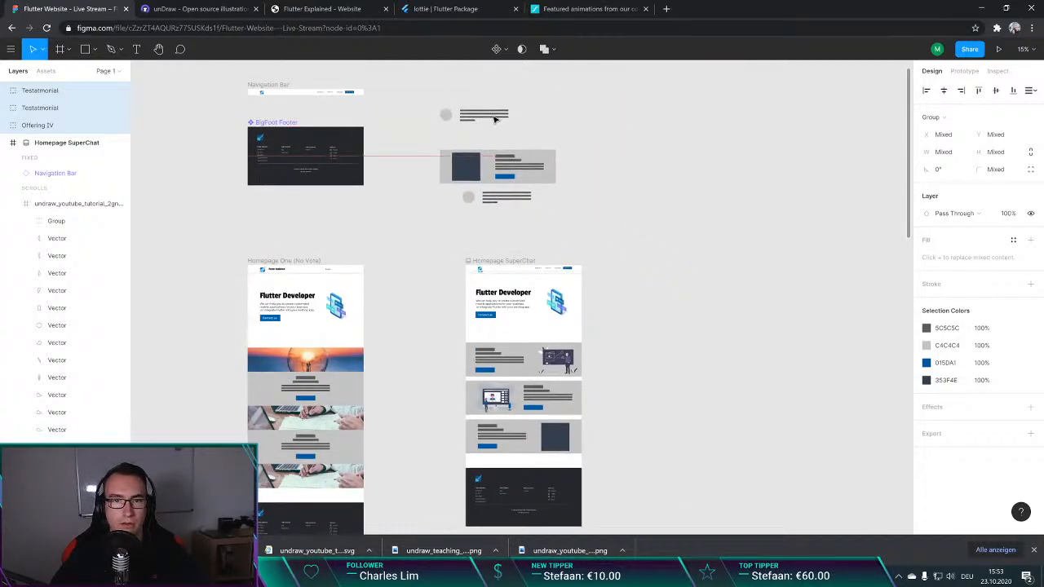
click(728, 253)
scroll(606, 256, down, 3)
scroll(527, 275, up, 3)
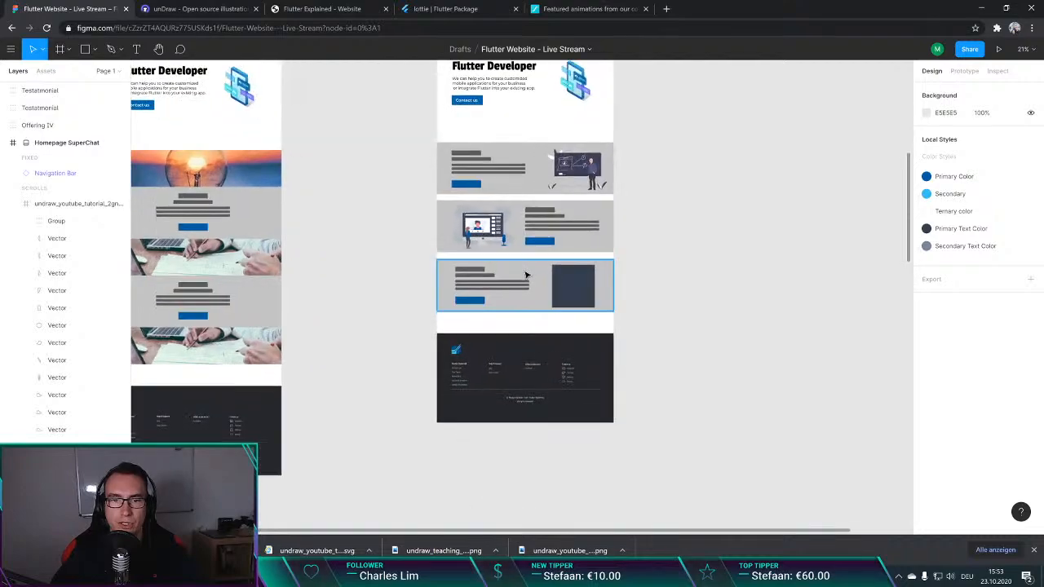
scroll(555, 320, up, 4)
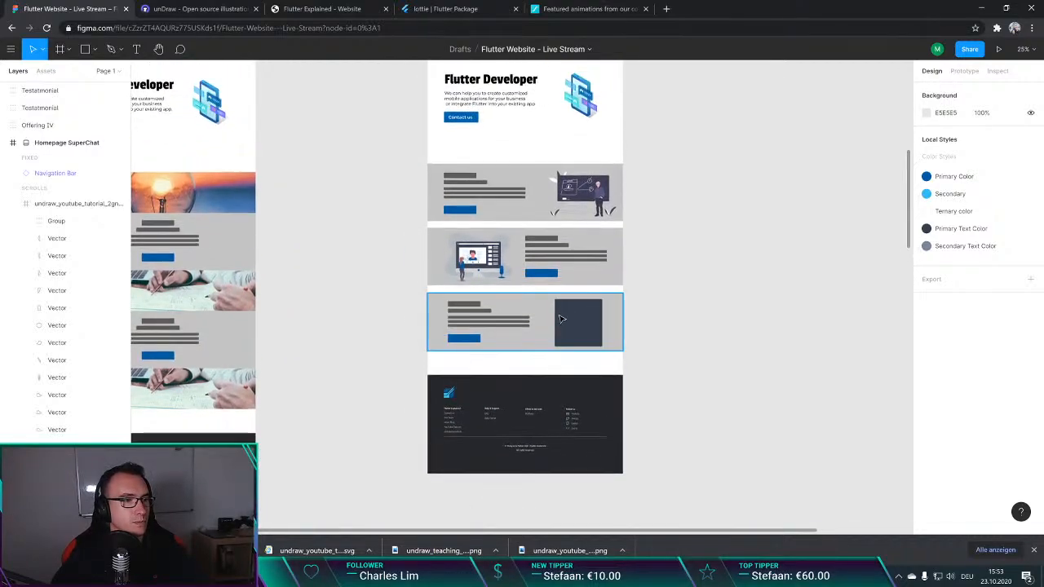
scroll(693, 253, down, 1)
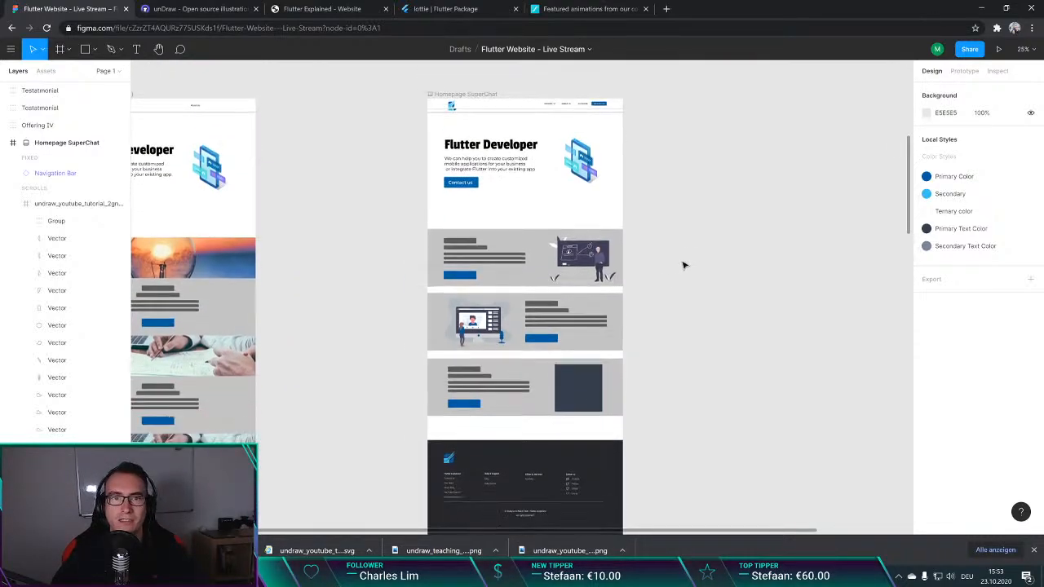
Step: Delete the dark 350 × 350 placeholder square from the Offering III section of the Homepage SuperChat frame
scroll(686, 258, up, 2)
scroll(687, 259, down, 1)
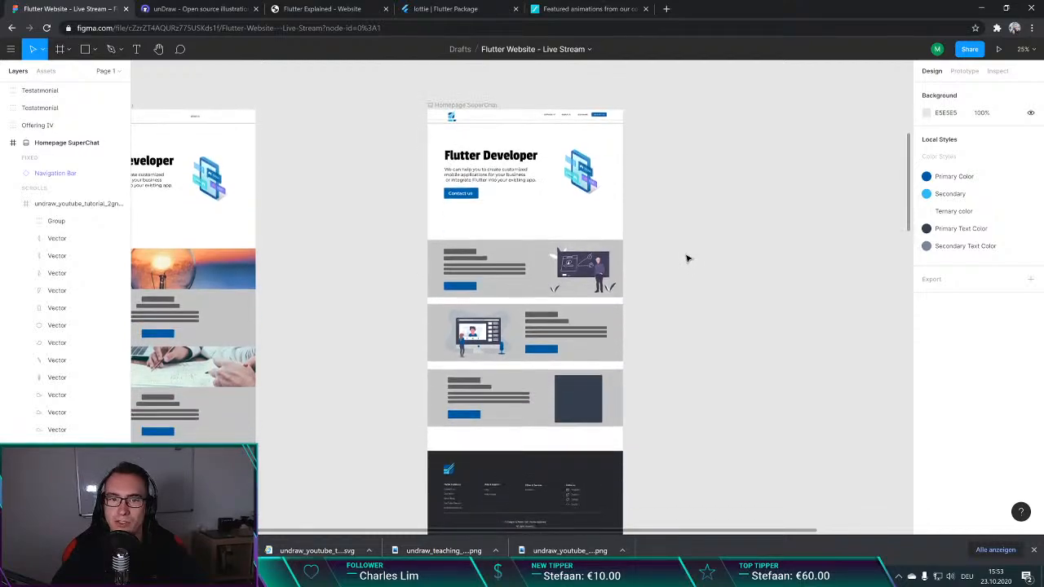
scroll(687, 256, down, 1)
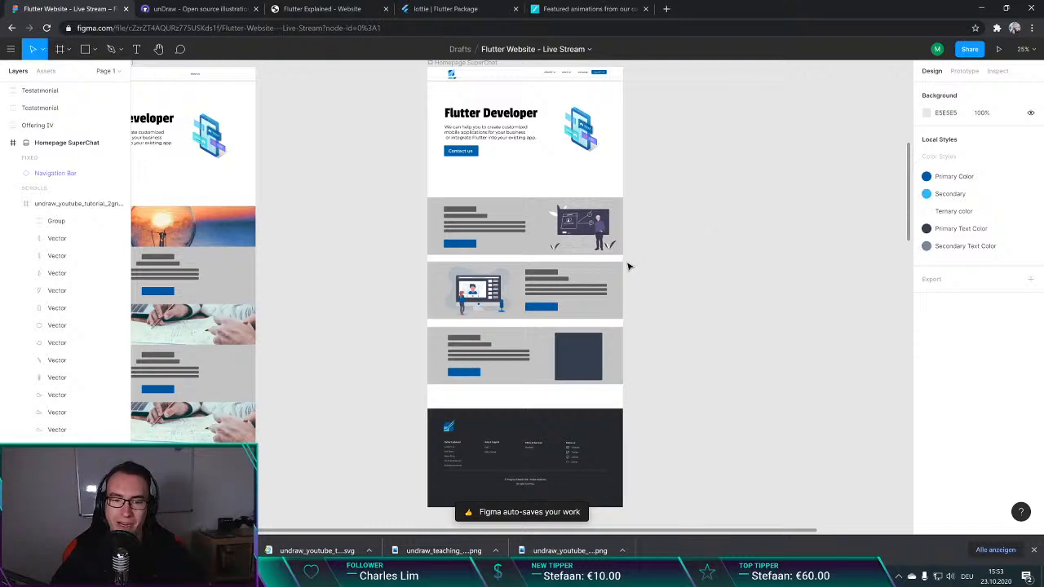
click(1034, 551)
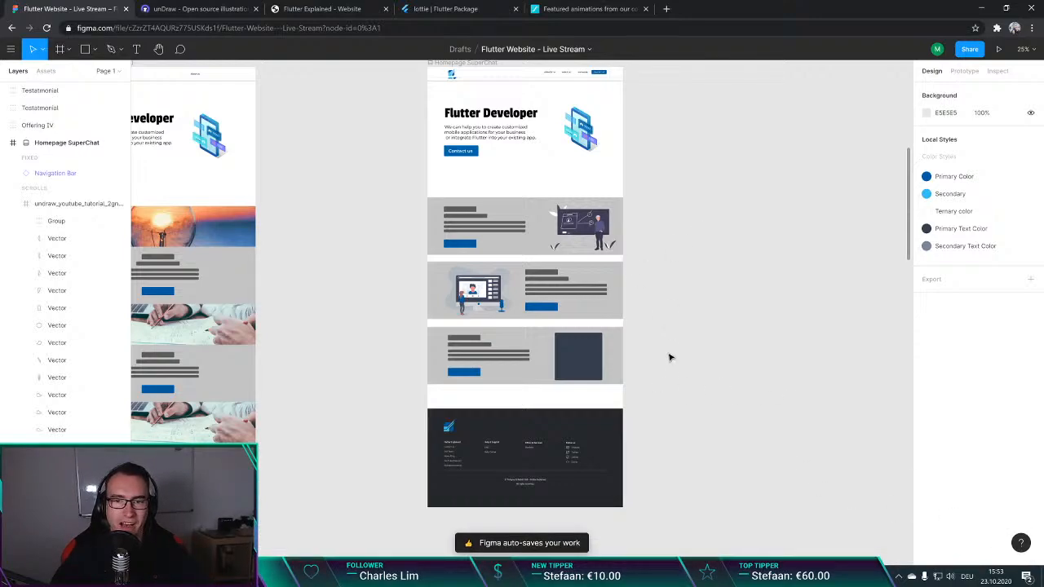
scroll(669, 356, down, 1)
click(574, 346)
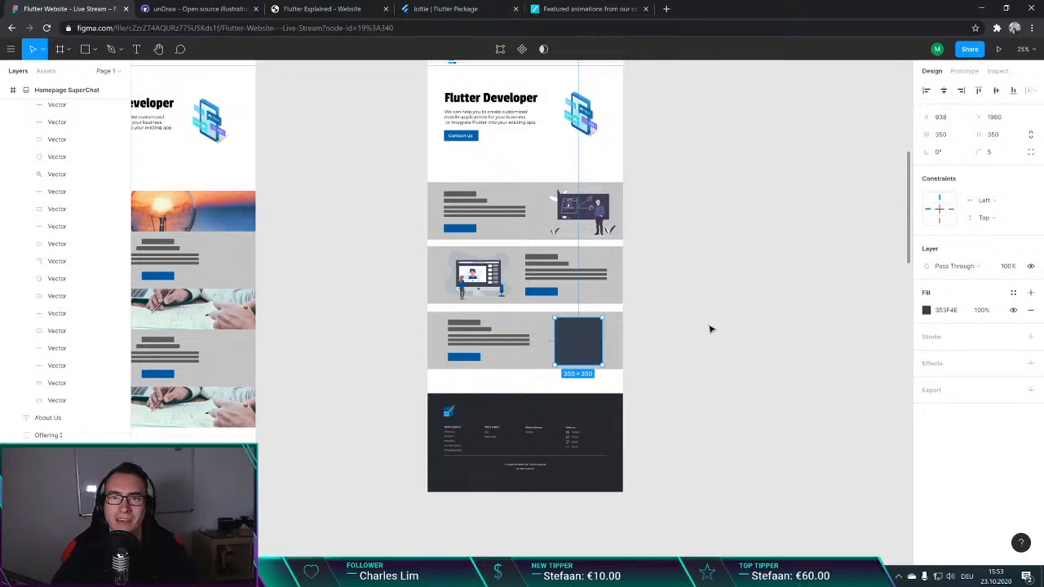
scroll(689, 310, down, 1)
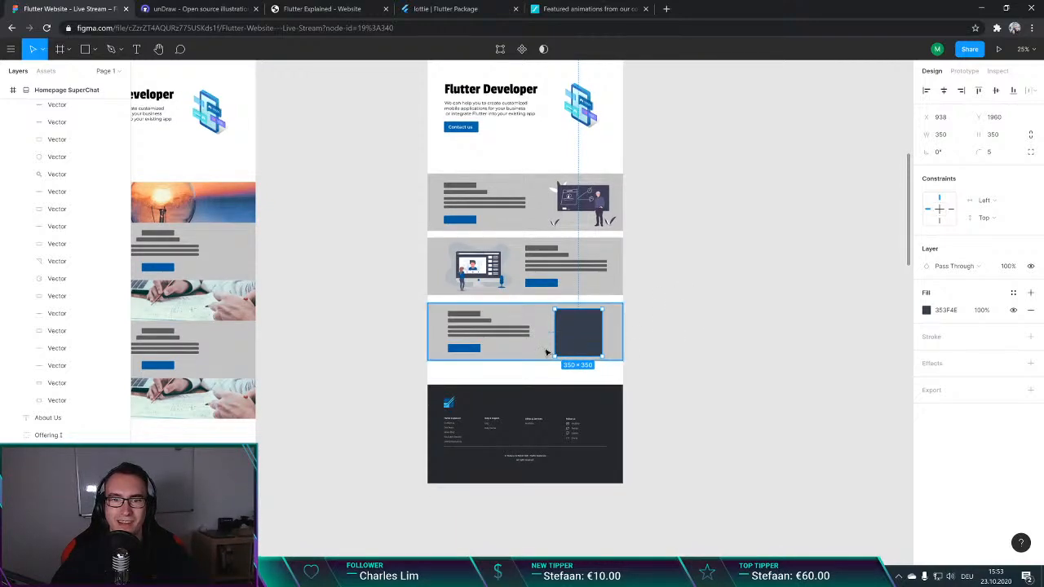
scroll(547, 352, up, 5)
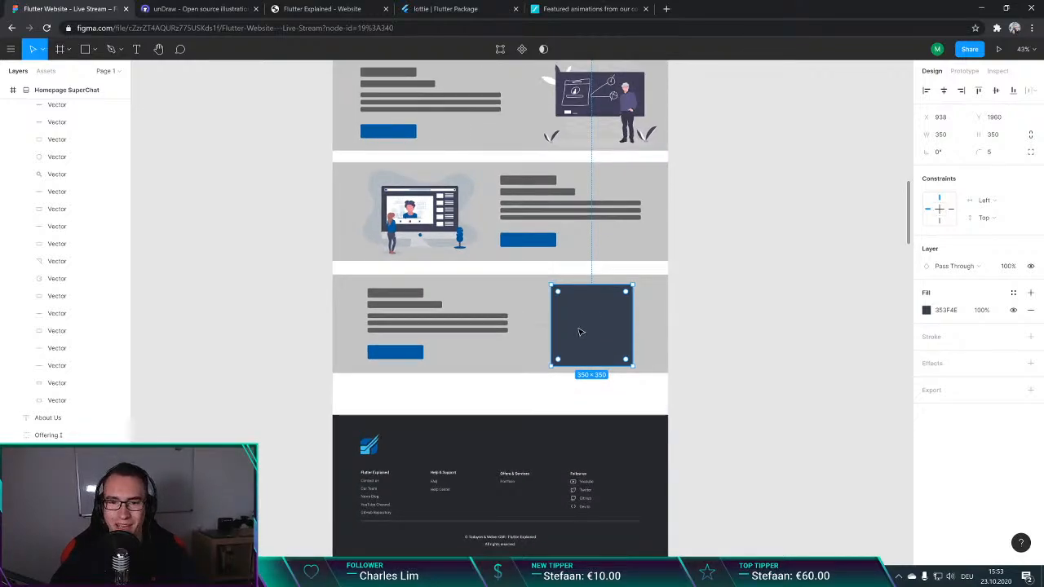
key(Delete)
Step: Open the Downloads folder in File Explorer and look through the downloaded unDraw files
key(super+e)
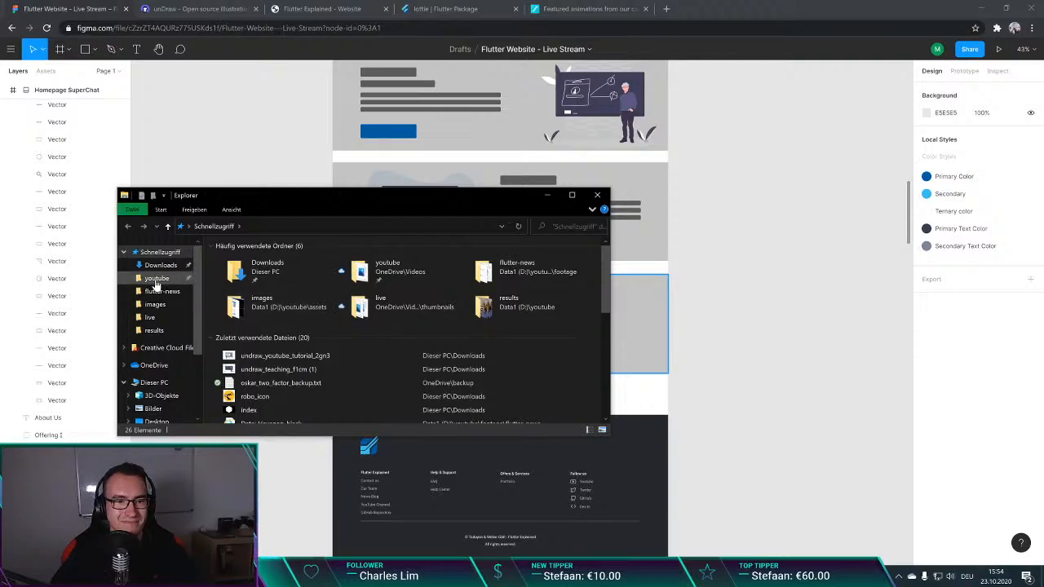
drag(399, 196, 453, 242)
double_click(453, 242)
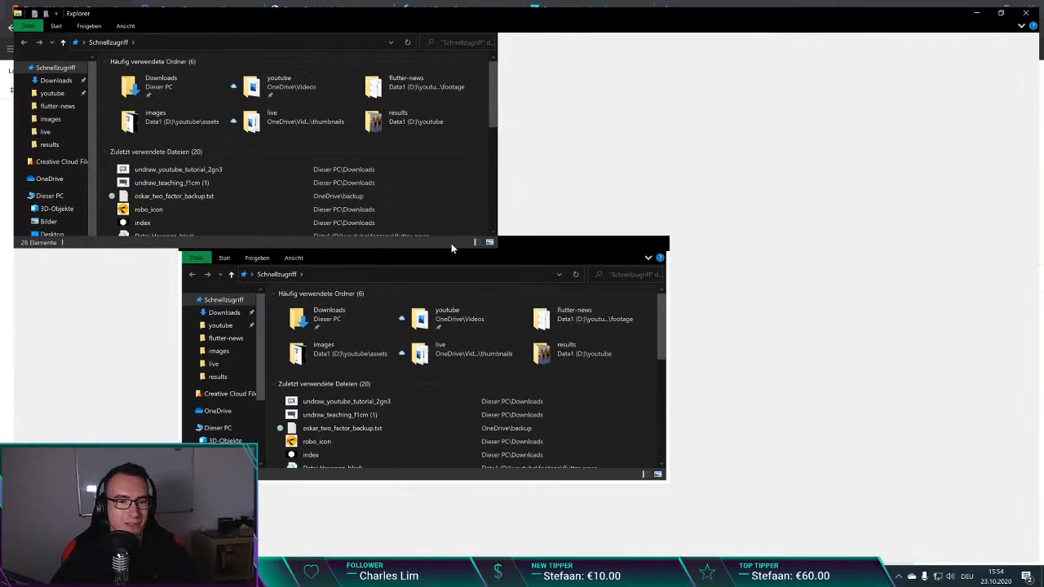
drag(475, 4, 275, 292)
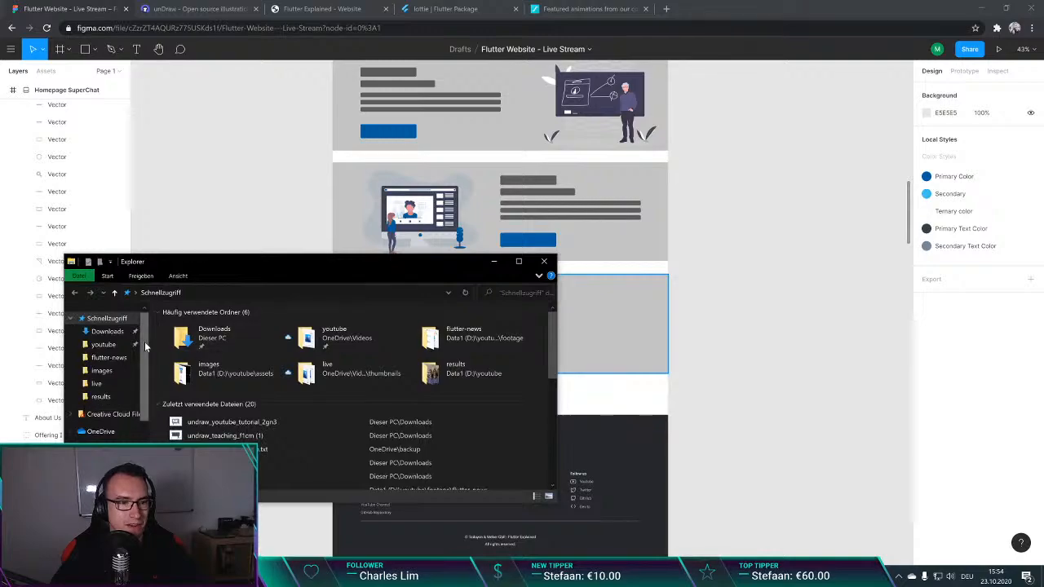
click(106, 332)
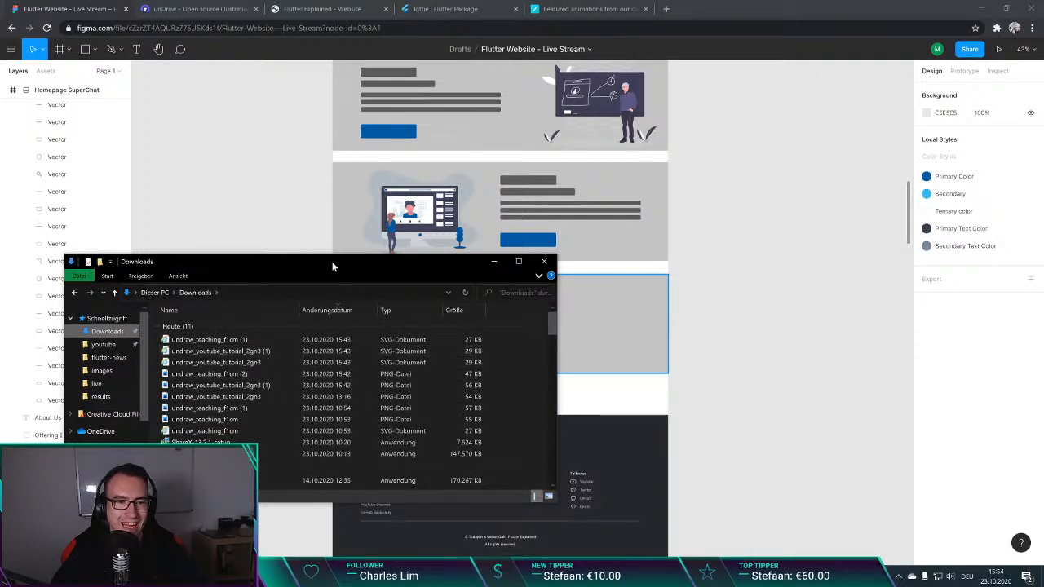
drag(330, 268, 287, 327)
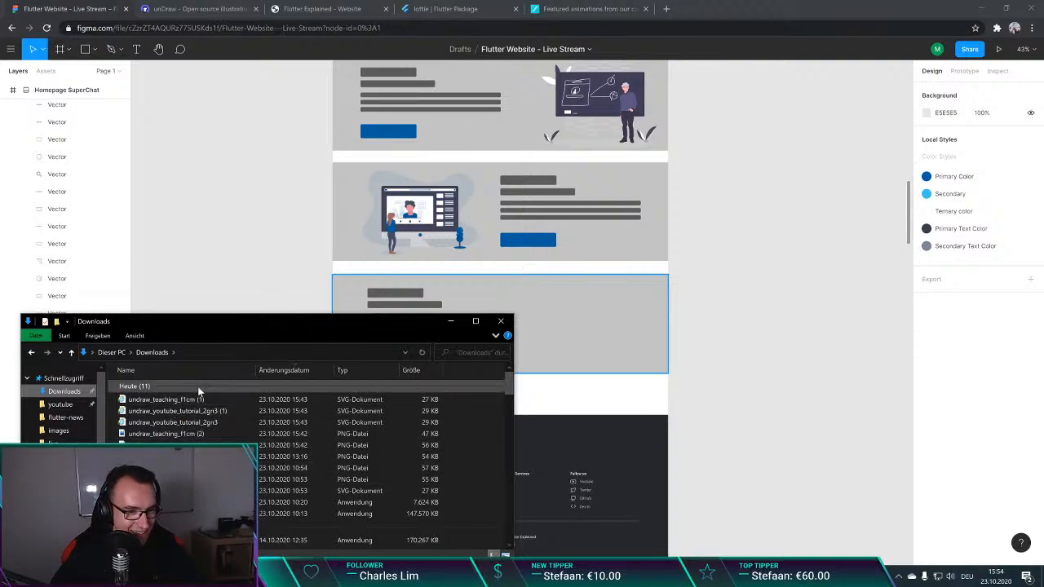
click(815, 236)
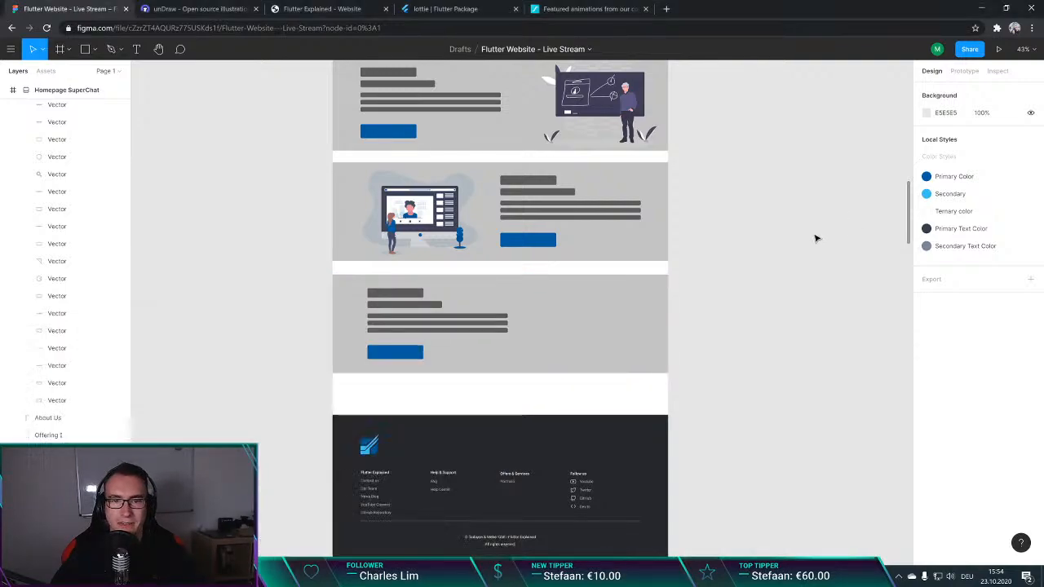
Step: Open the unDraw illustrations gallery in the browser and look for an image for the third offering
click(593, 10)
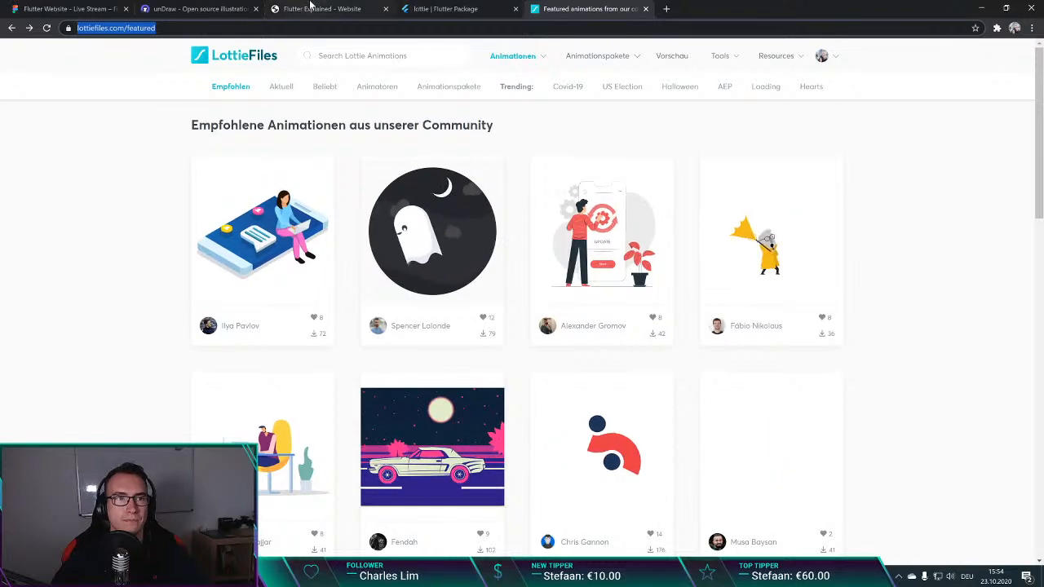
click(200, 9)
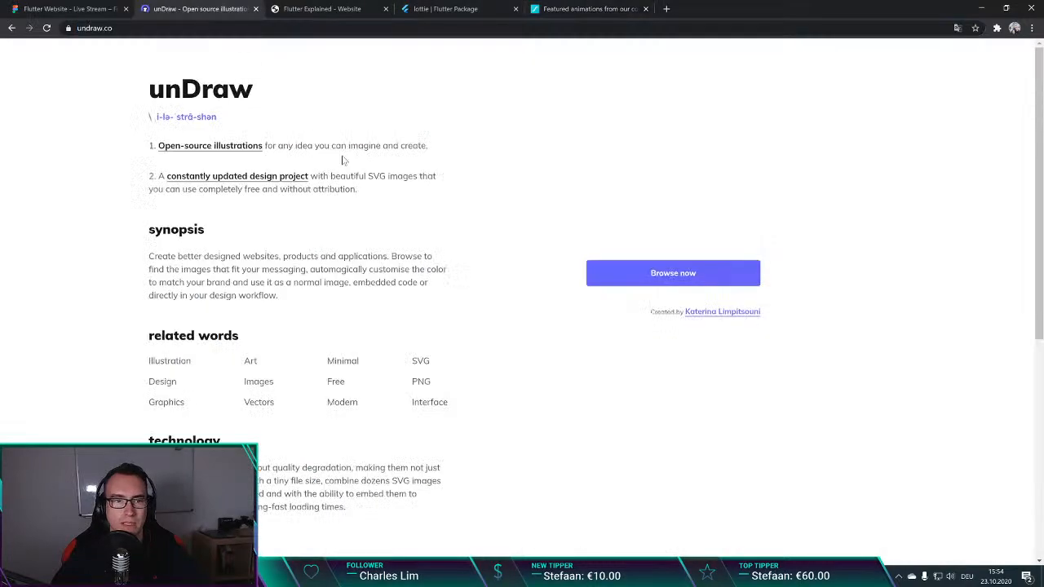
click(680, 273)
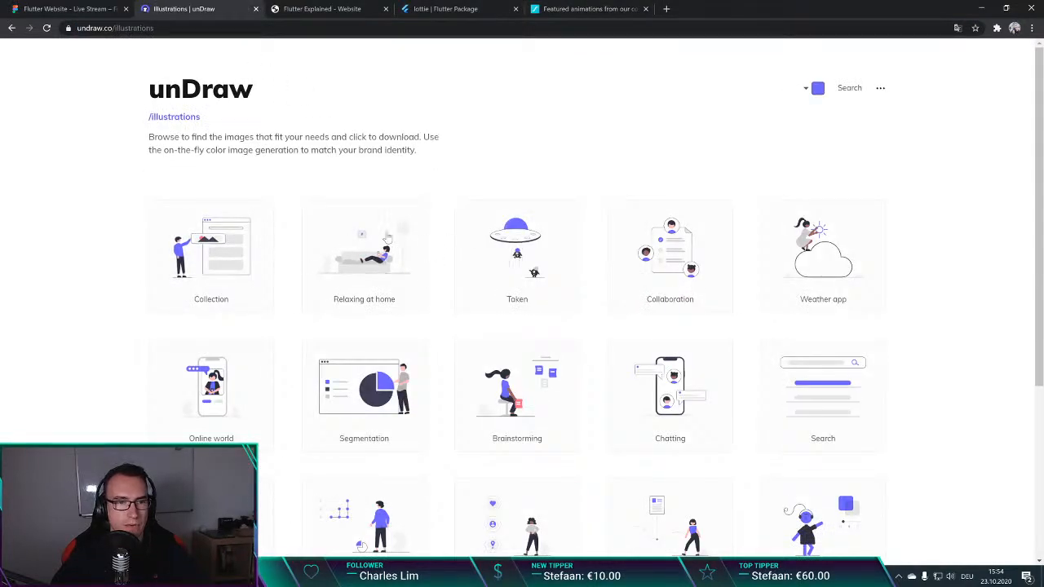
scroll(583, 261, down, 2)
scroll(674, 246, up, 2)
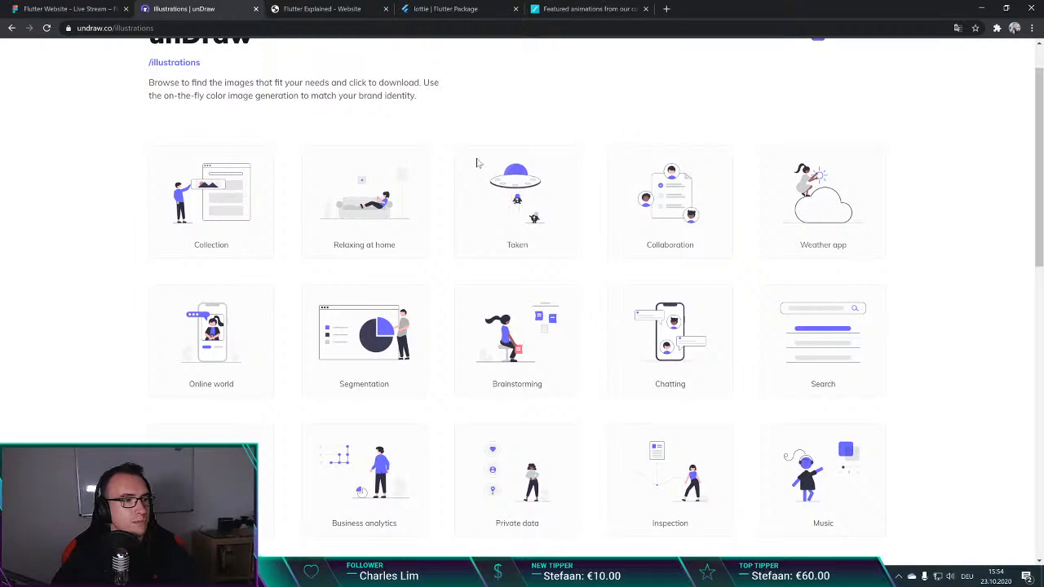
scroll(478, 167, down, 3)
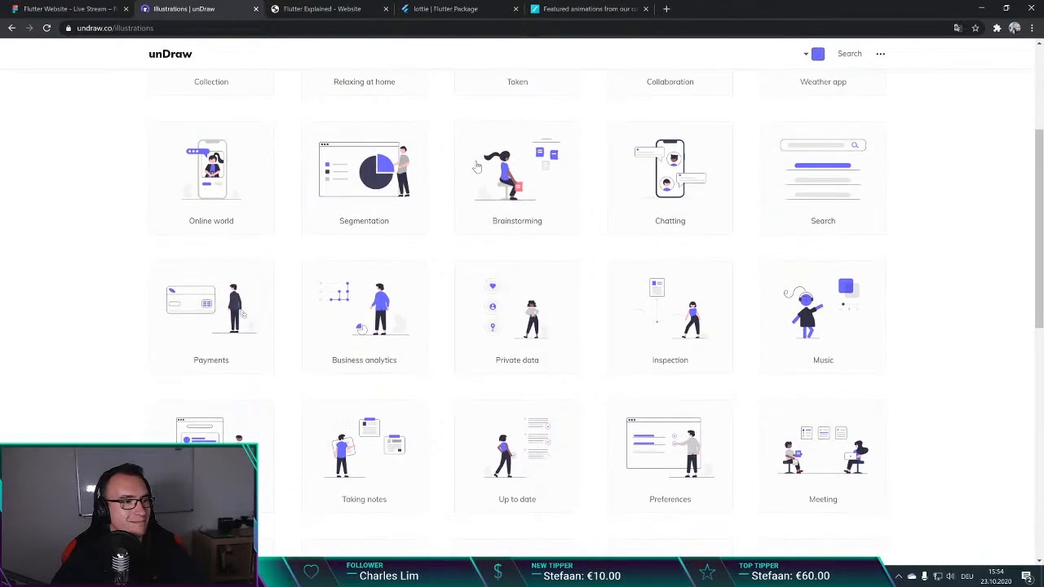
scroll(458, 175, up, 1)
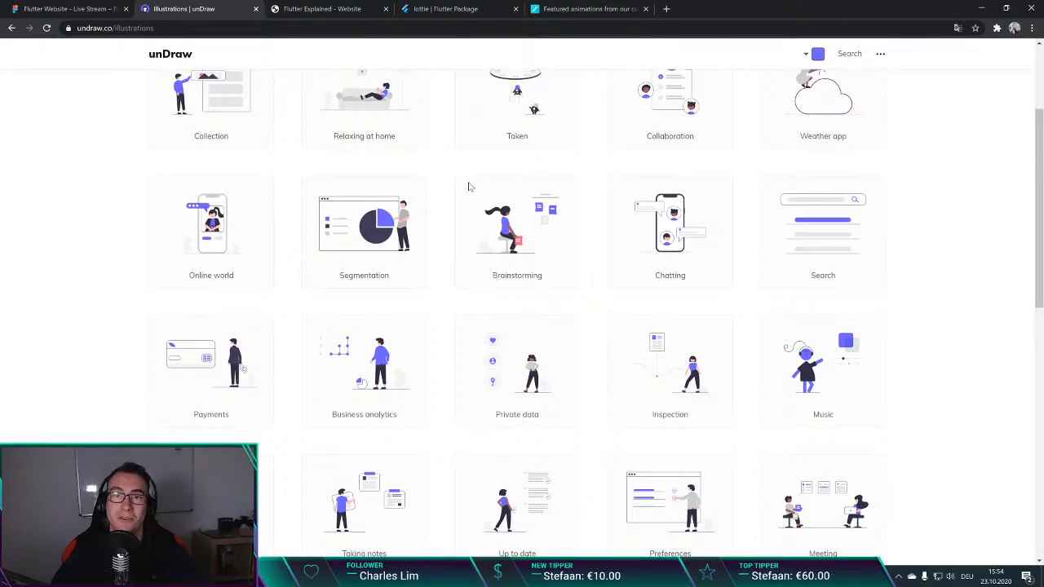
scroll(468, 188, down, 1)
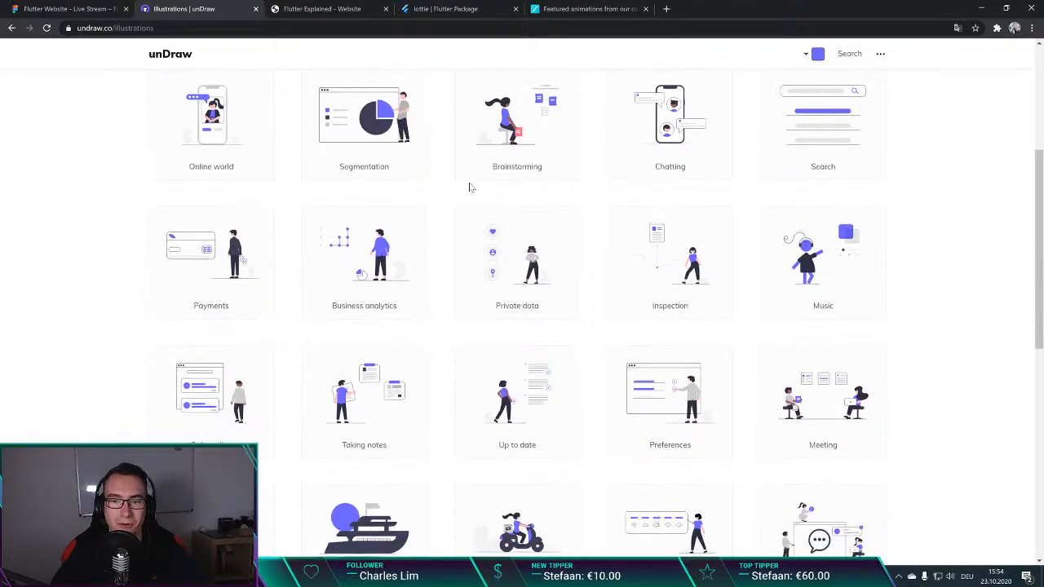
scroll(481, 181, up, 4)
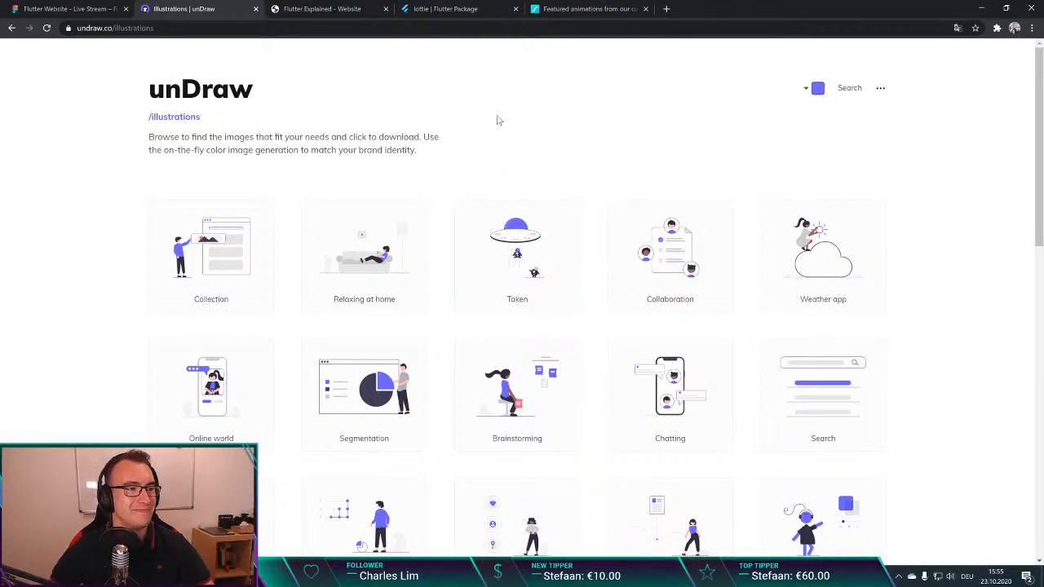
Step: Check unDraw's illustration colour picker and look further down the gallery, past the Flutter dev and Portfolio images
click(807, 88)
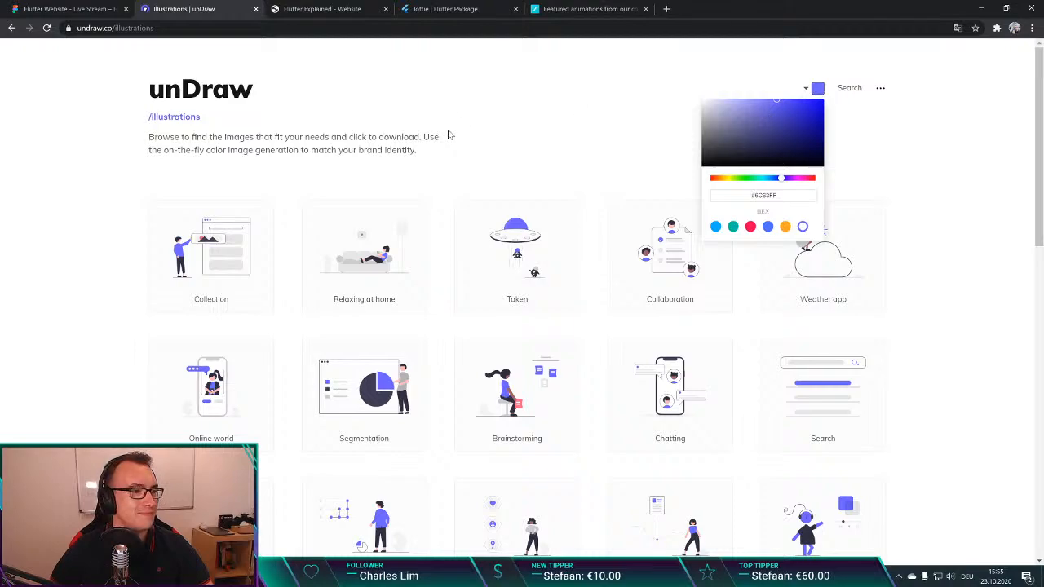
click(449, 137)
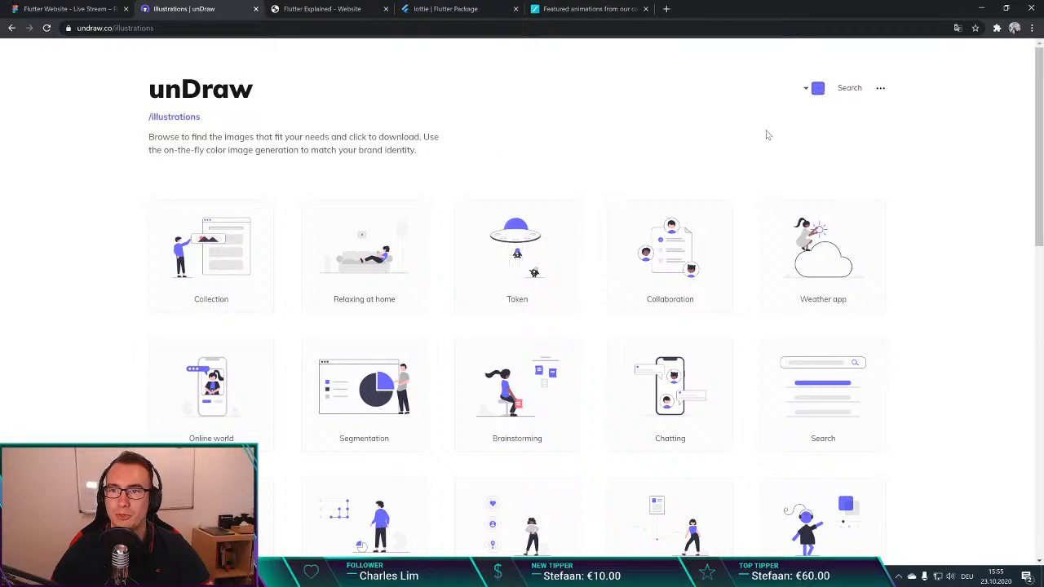
scroll(576, 132, down, 2)
scroll(576, 133, up, 2)
scroll(576, 130, down, 2)
scroll(574, 129, down, 6)
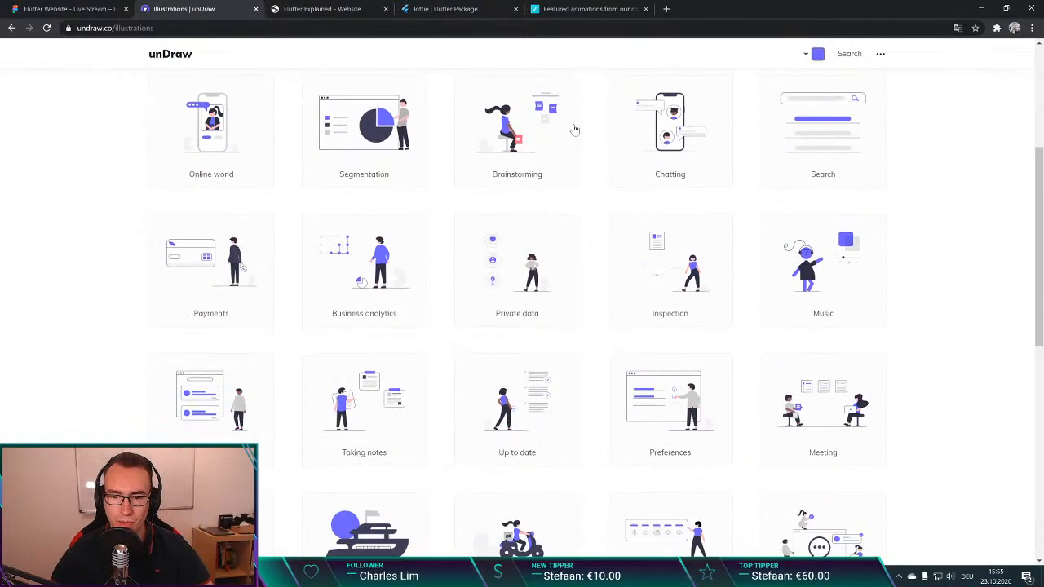
scroll(582, 119, down, 10)
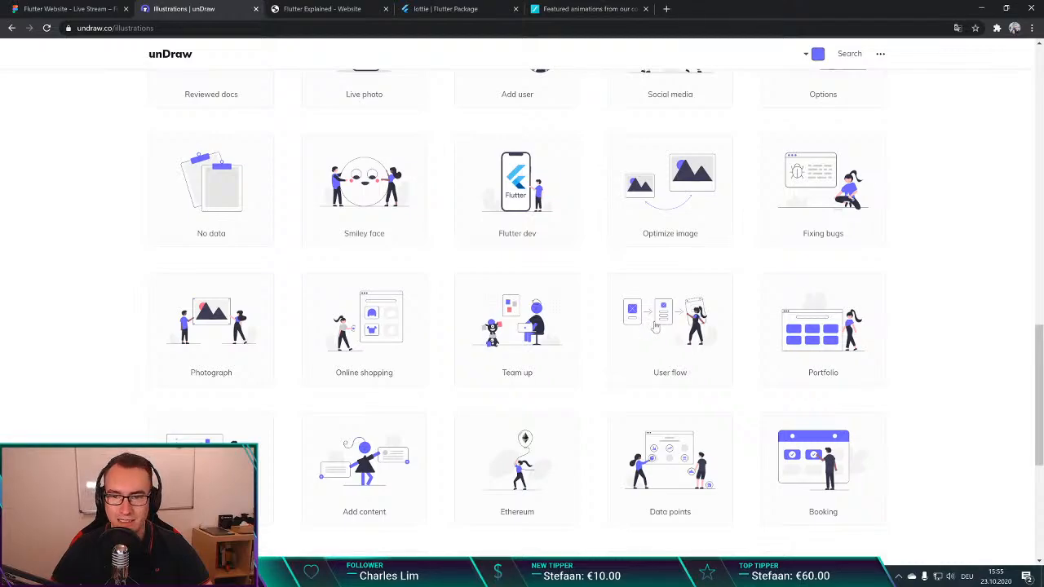
scroll(502, 153, up, 15)
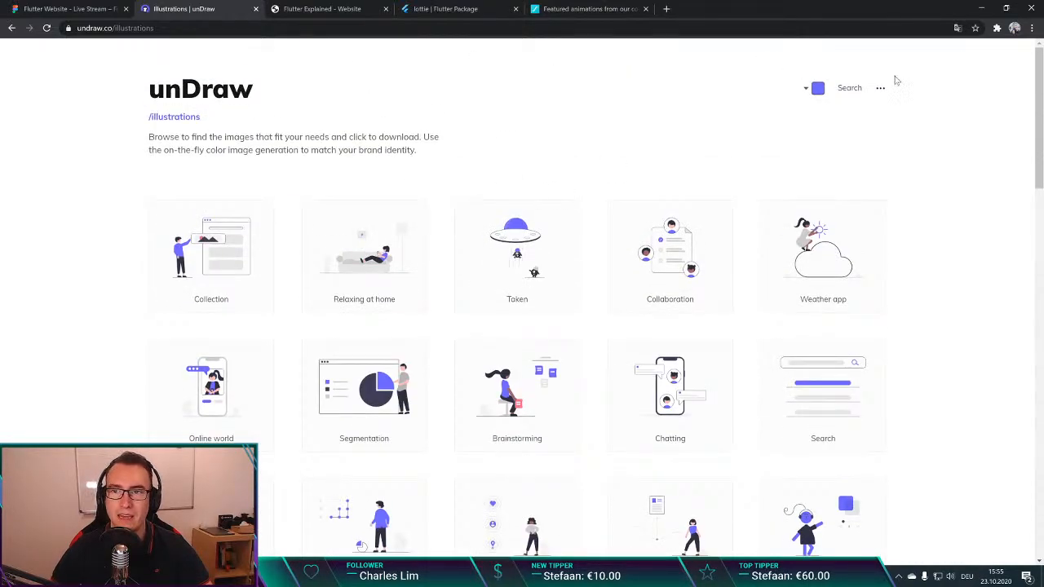
Step: Search unDraw for "Mentor" and for "Speaker", and download the Conference speaker illustration as an SVG
click(849, 88)
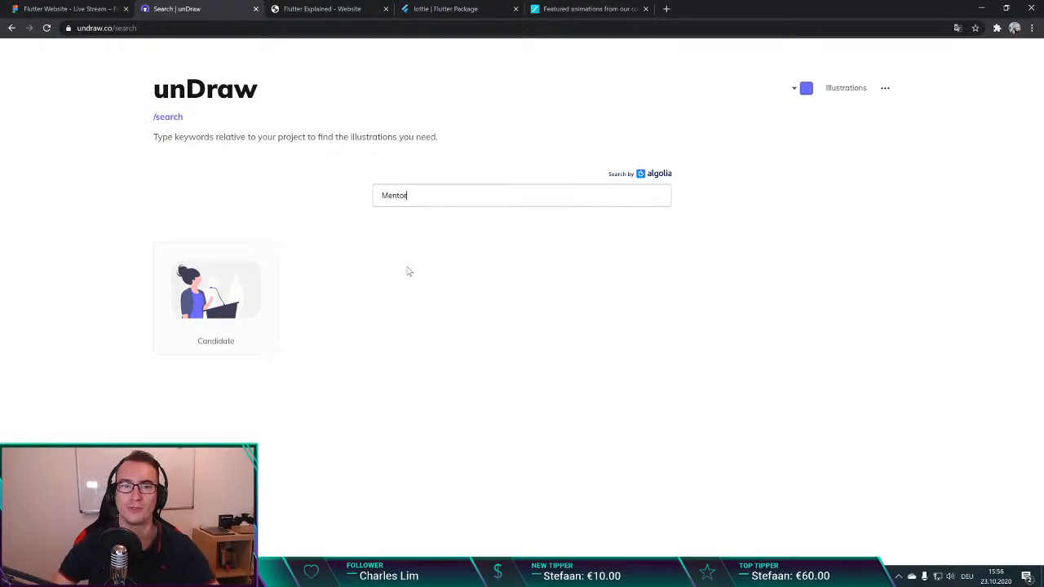
key(ctrl+a)
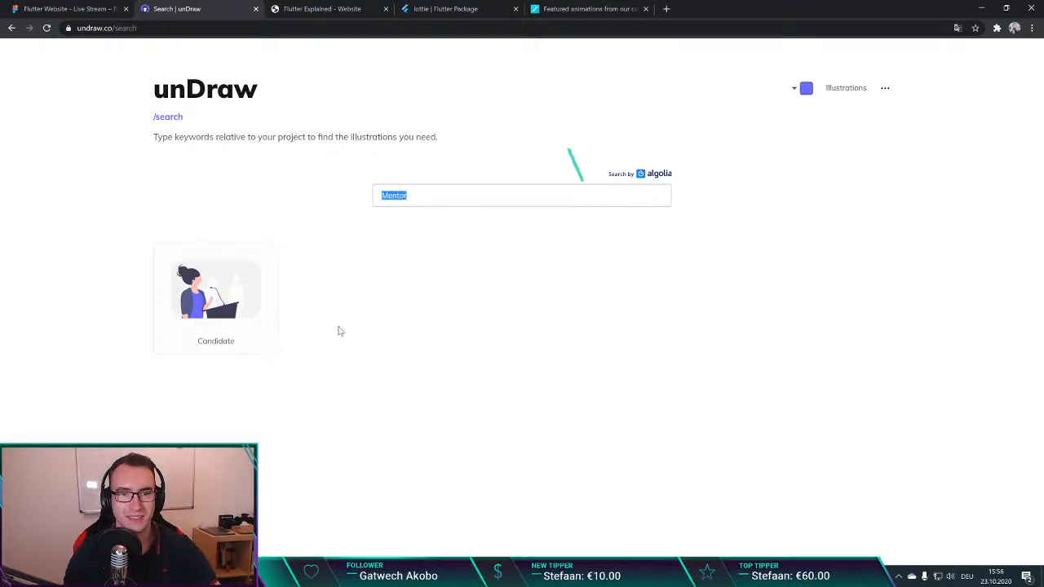
text(Speaker)
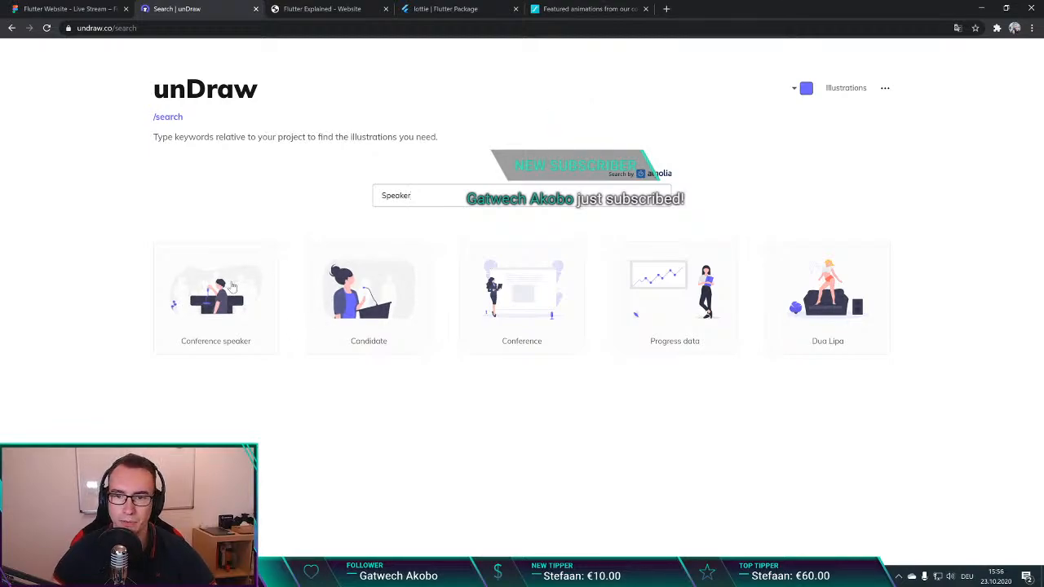
click(217, 301)
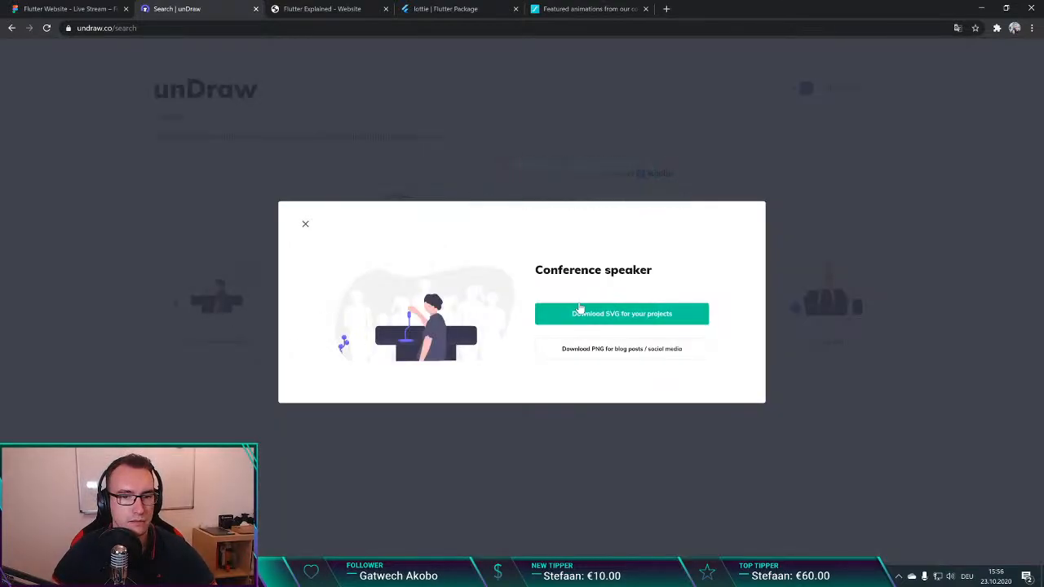
click(606, 315)
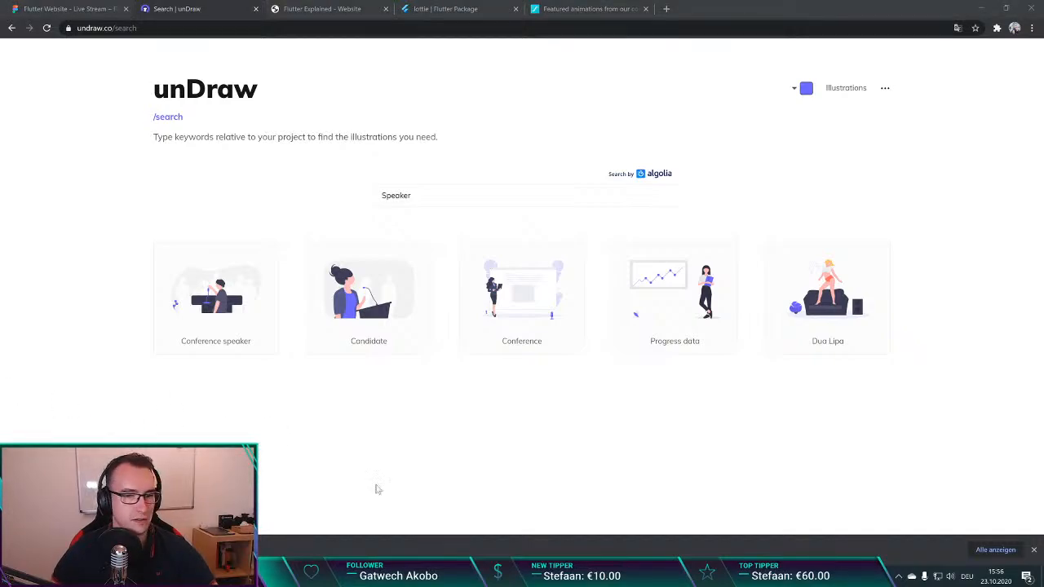
Step: Search Google for "eisbrecher" in a new browser tab, look through the band's official website and close it
key(ctrl+t)
text(eisbrecher)
key(Return)
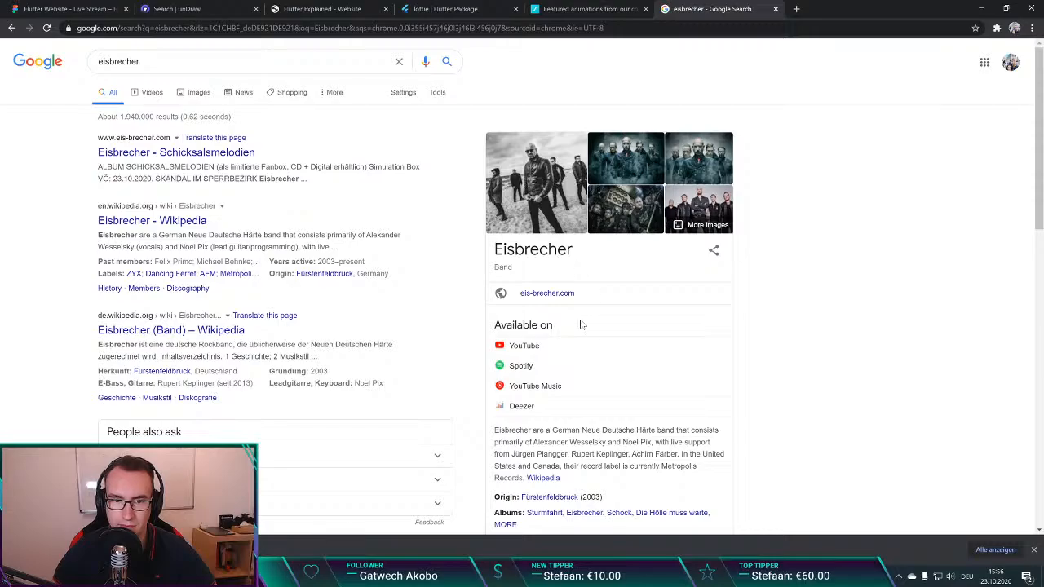
click(555, 294)
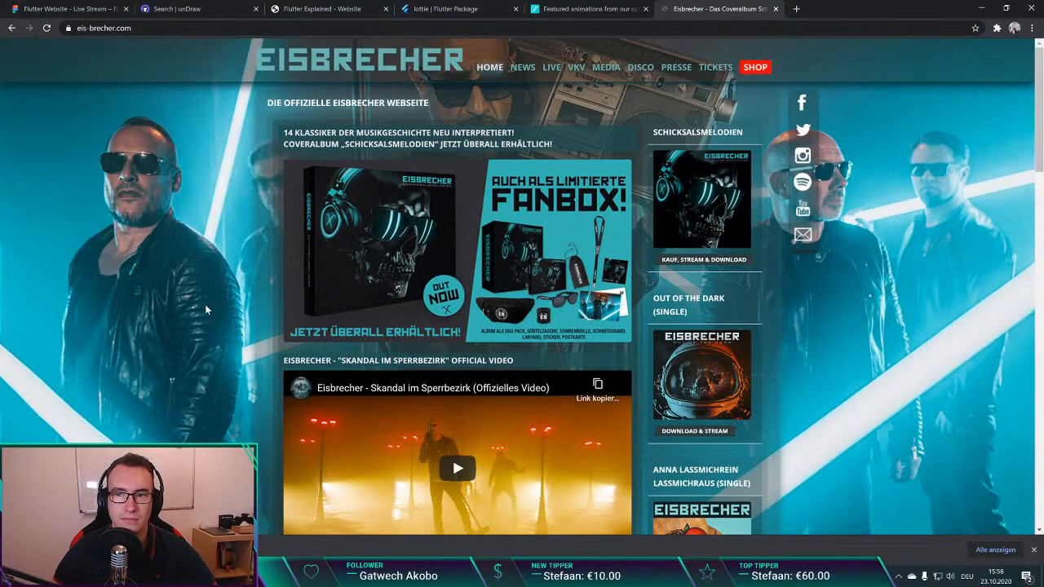
scroll(205, 305, down, 10)
scroll(204, 309, down, 7)
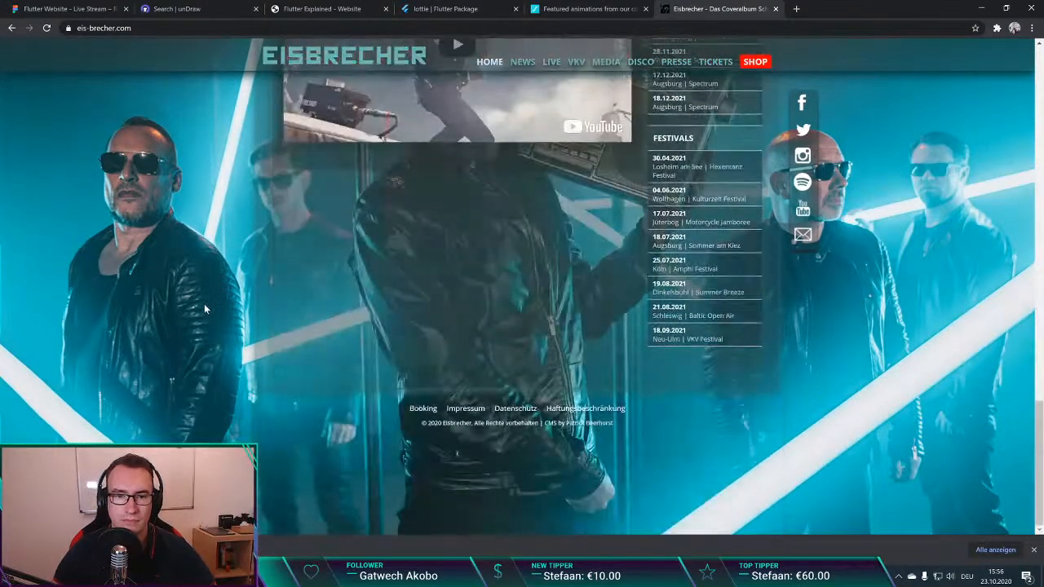
click(776, 9)
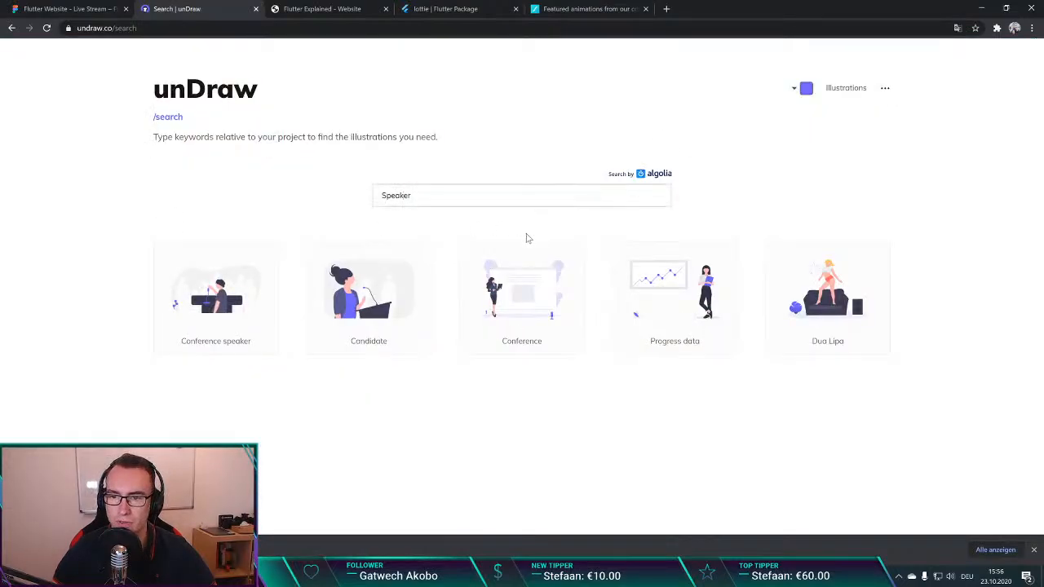
Step: Switch back to the Flutter Website – Live Stream design in Figma
click(360, 8)
click(155, 9)
click(98, 9)
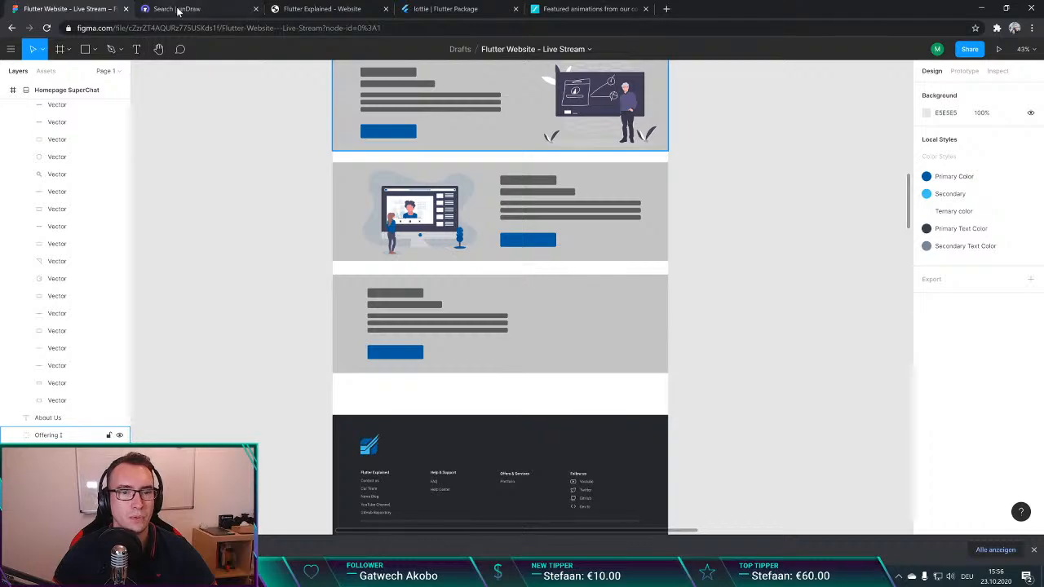
scroll(326, 298, up, 1)
scroll(303, 305, down, 2)
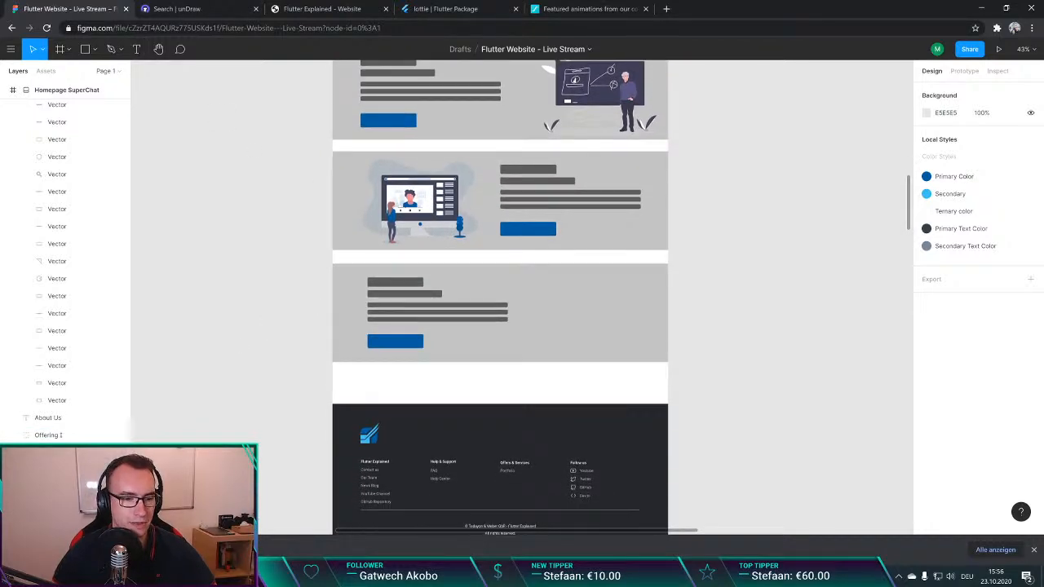
scroll(500, 298, up, 2)
click(196, 8)
click(804, 95)
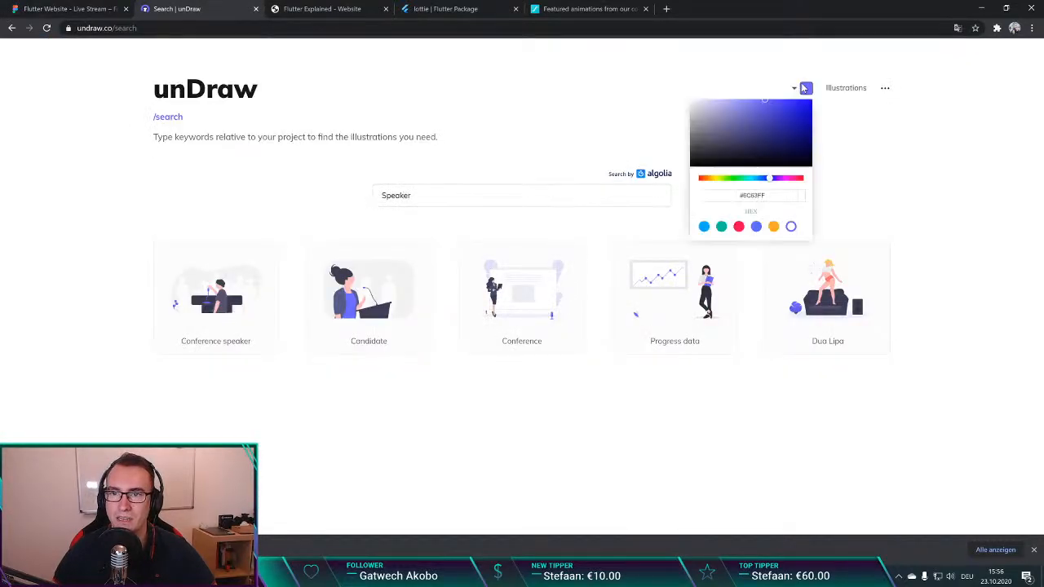
click(594, 136)
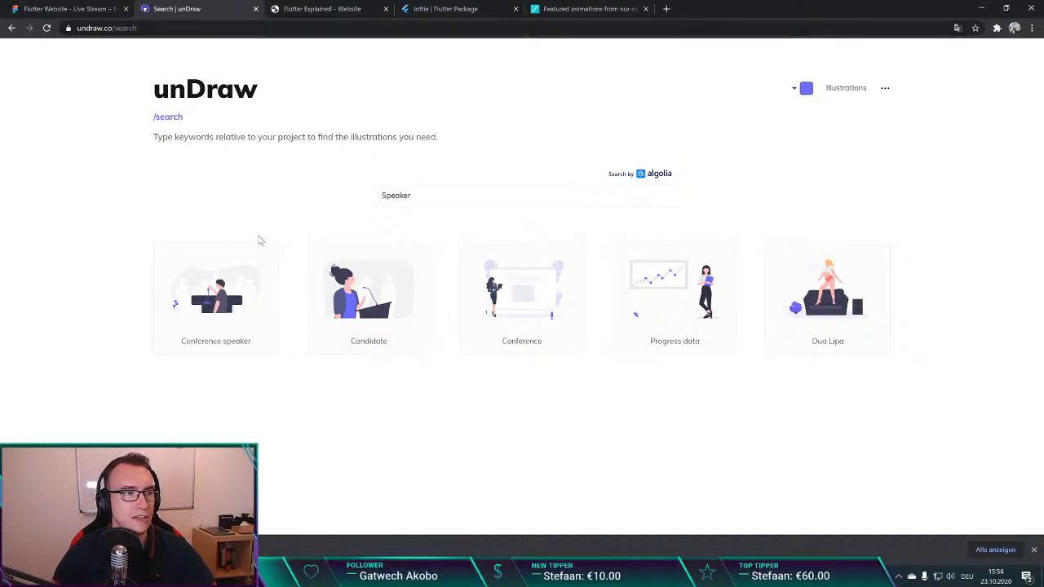
Step: Switch to the Figma design and copy the hex code of the Primary Color style
click(45, 8)
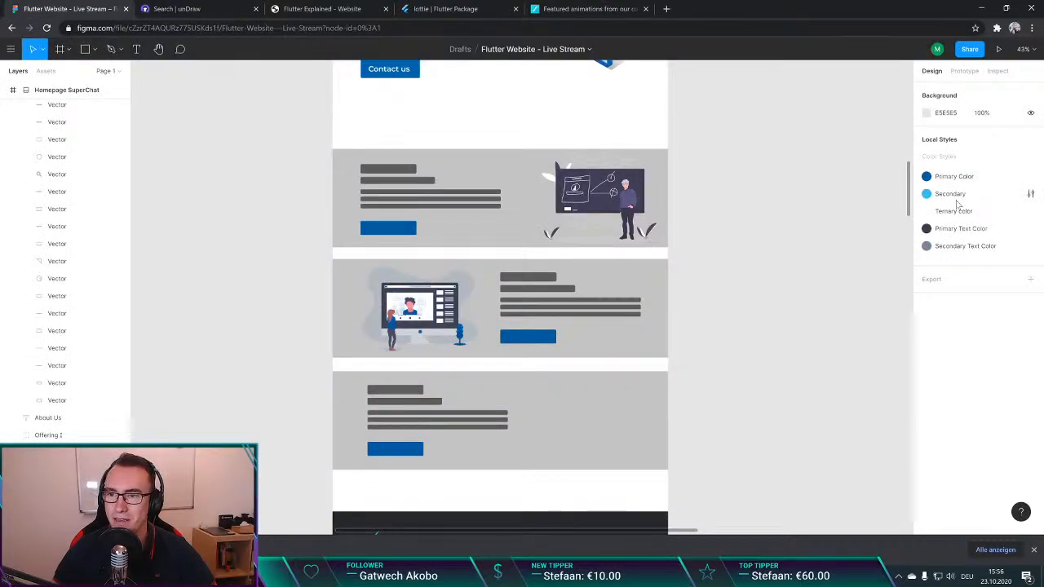
click(981, 179)
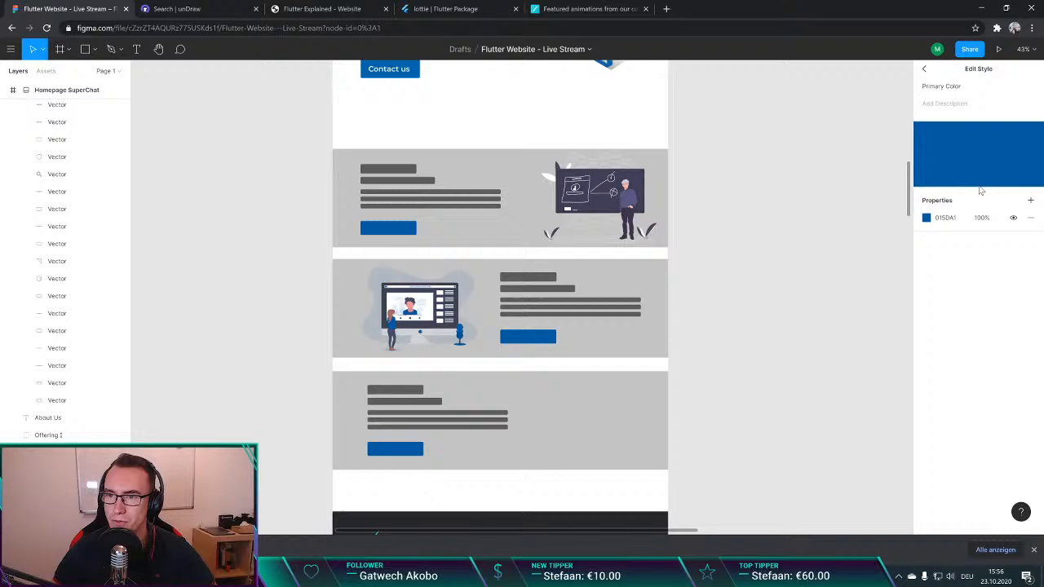
click(946, 218)
key(ctrl+c)
click(813, 236)
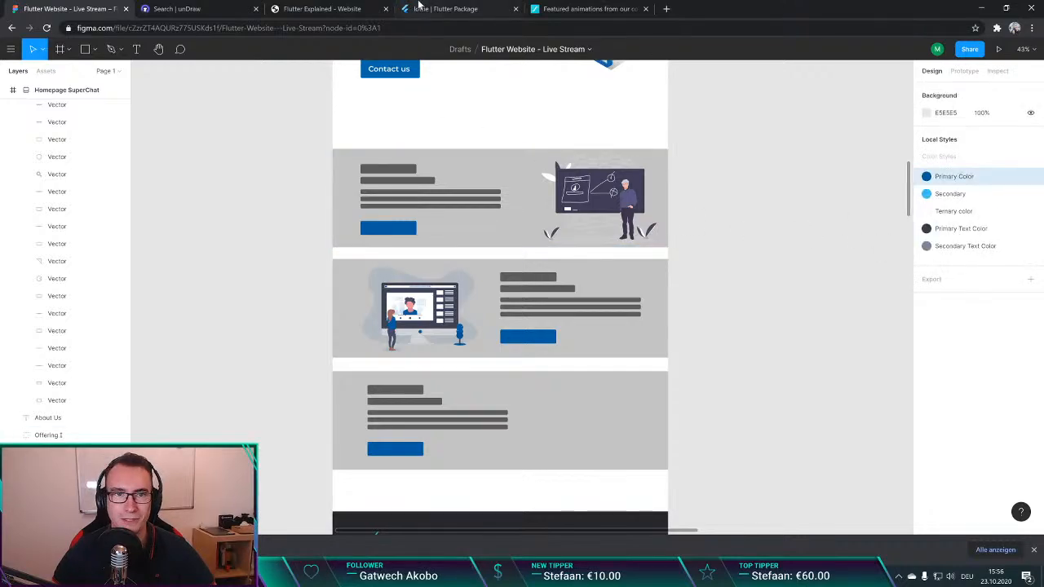
Step: Switch to unDraw, set the illustration colour to 015DA1 and download the Conference speaker illustration as an SVG
click(220, 9)
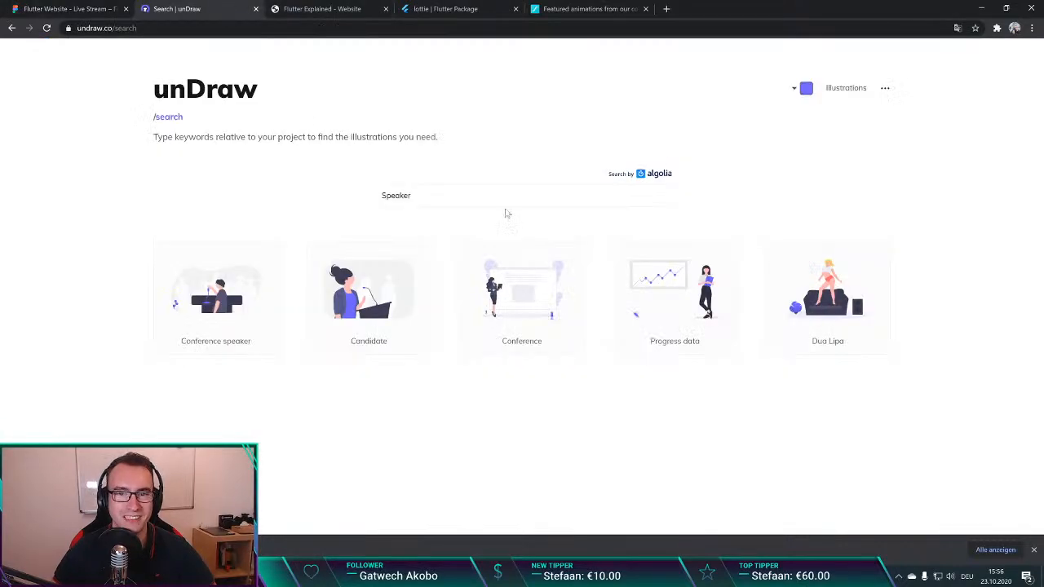
click(805, 91)
double_click(757, 195)
key(ctrl+v)
click(822, 220)
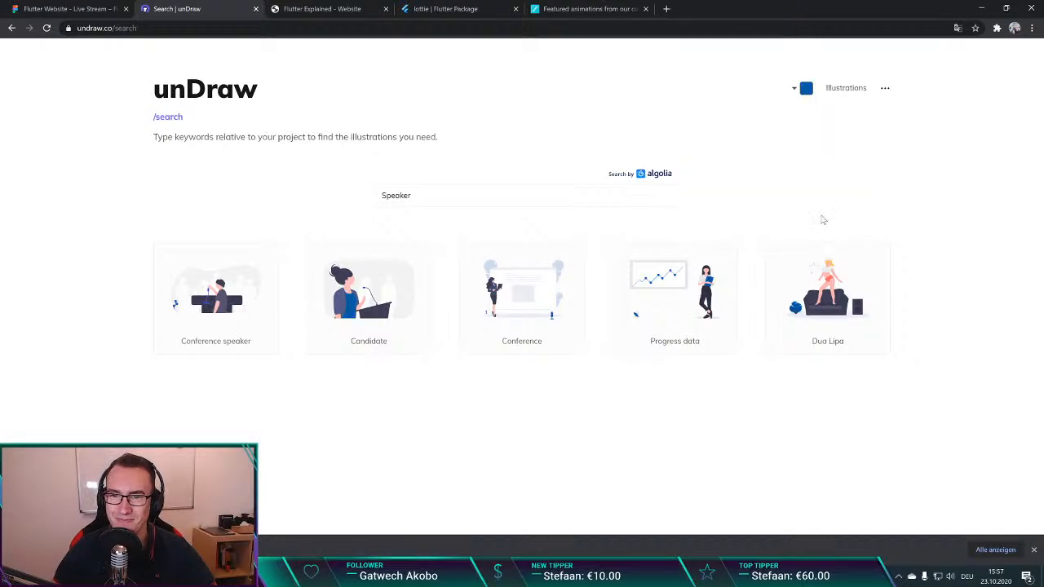
click(218, 304)
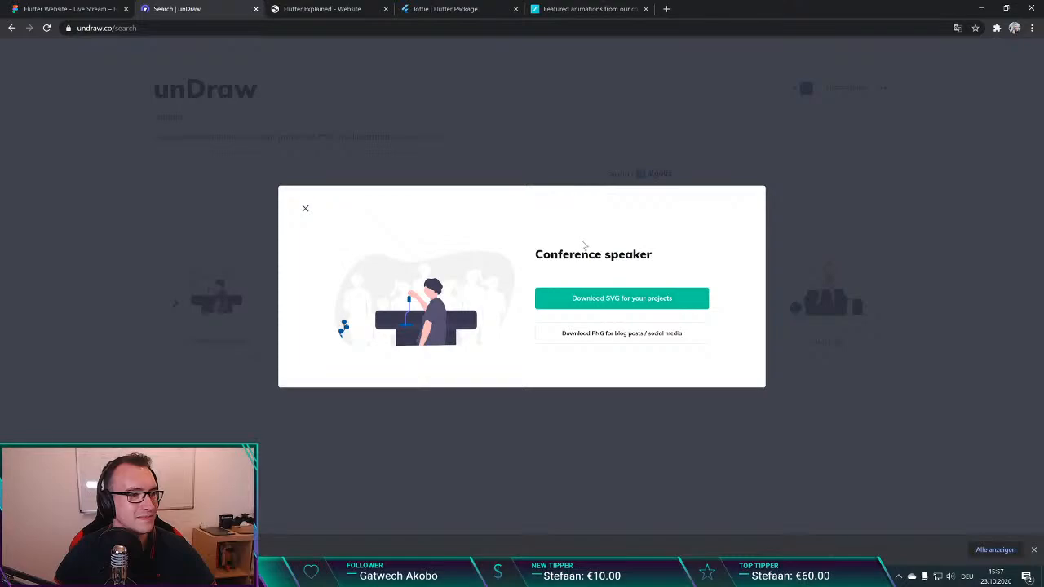
click(596, 298)
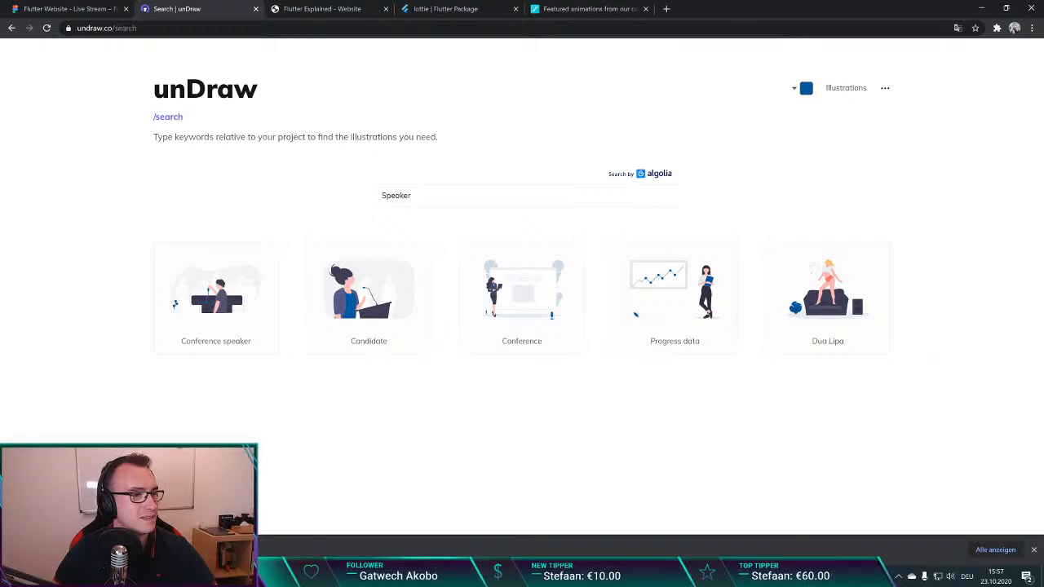
Step: Search pub.dev for "svg", open the flutter_svg package and read its Getting Started section and basic usage
click(419, 6)
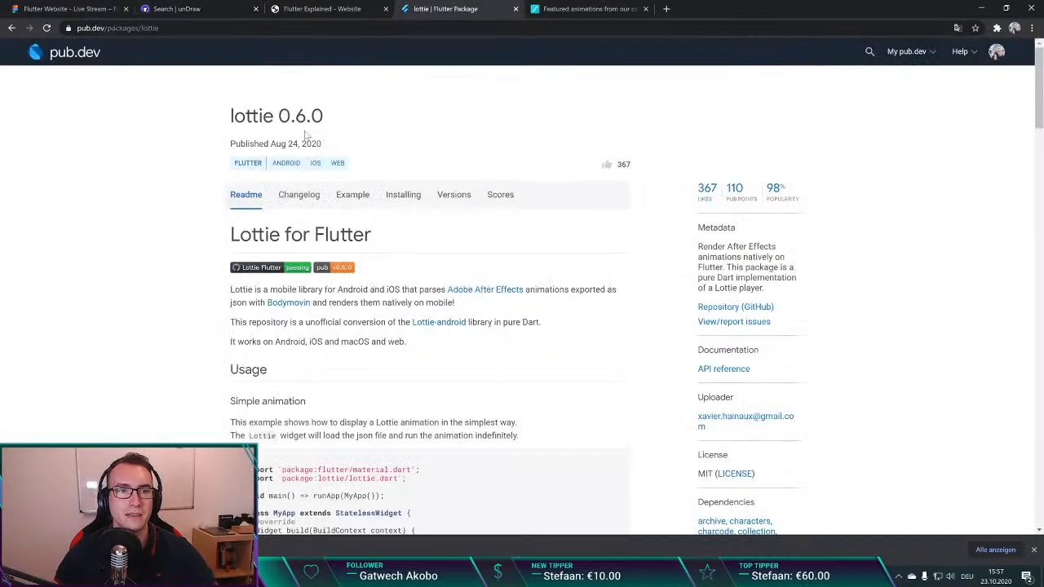
double_click(64, 52)
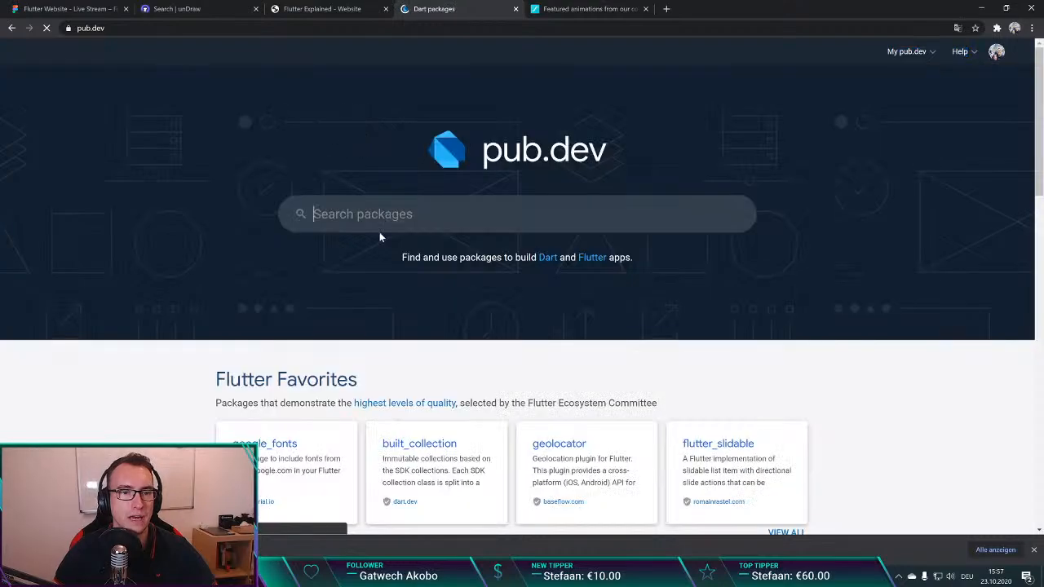
text(svg)
key(Return)
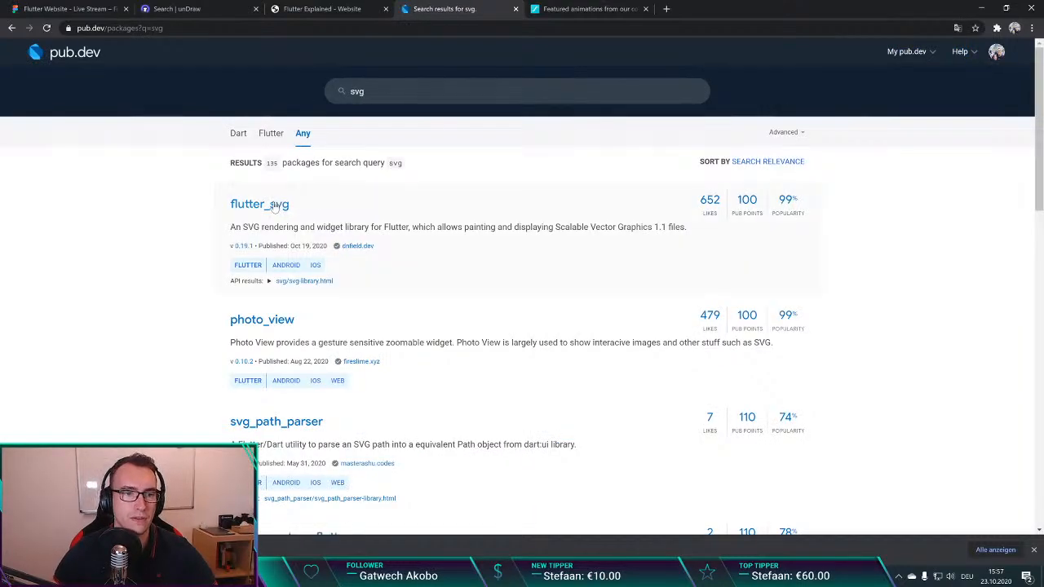
click(274, 208)
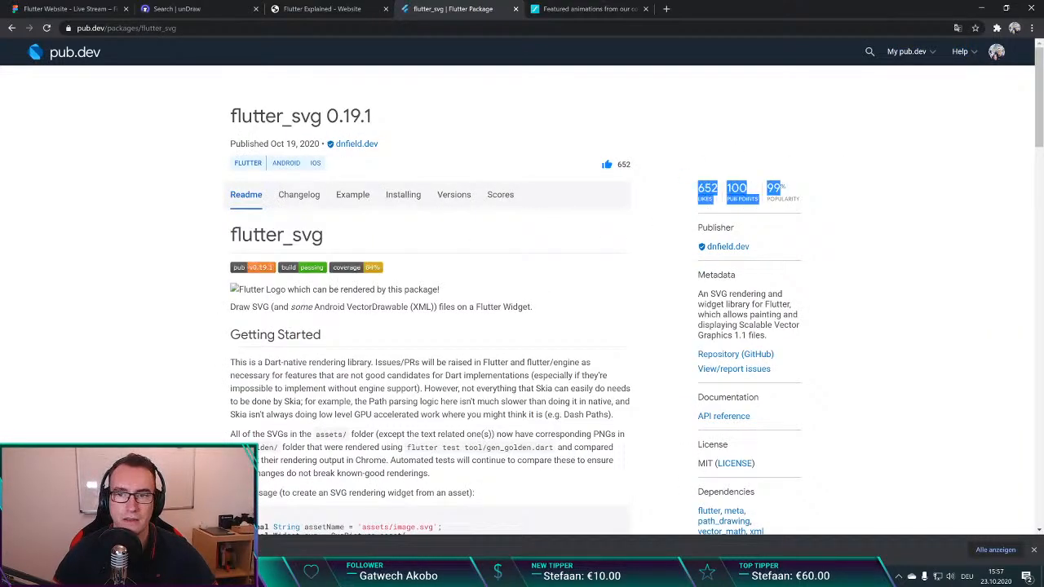
scroll(462, 302, down, 2)
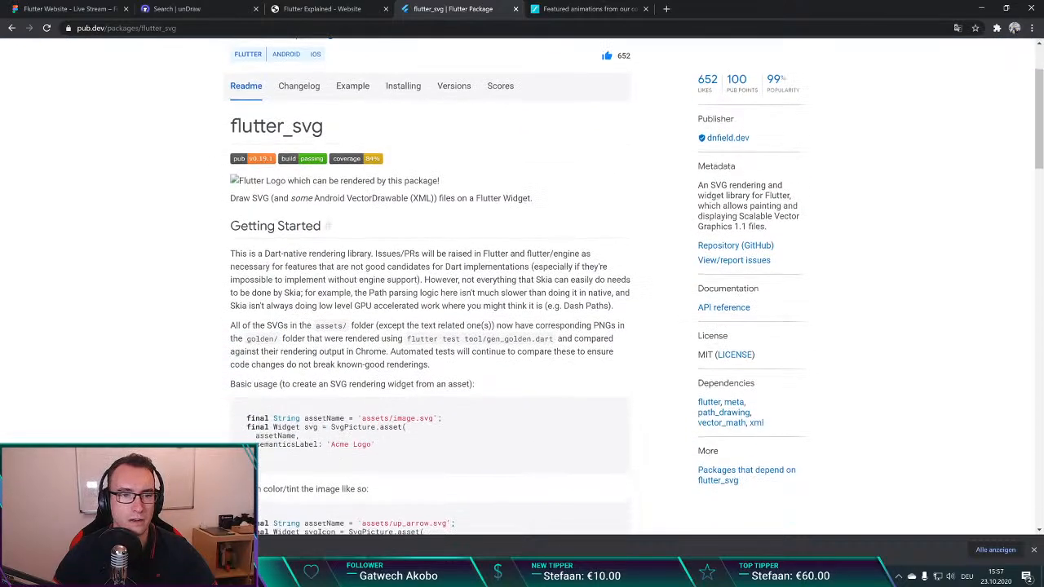
scroll(407, 326, up, 1)
scroll(362, 352, down, 3)
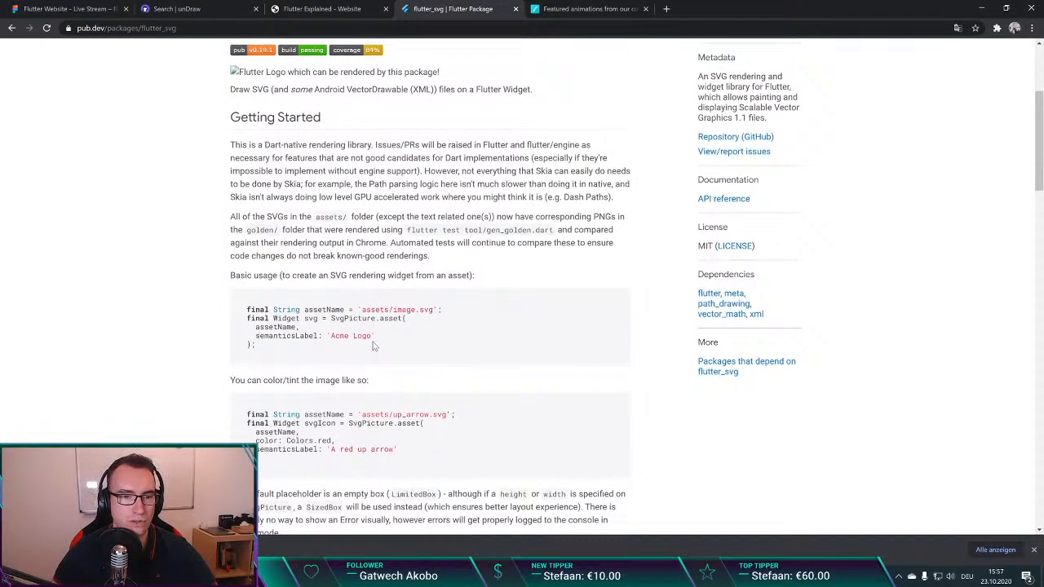
scroll(446, 357, up, 3)
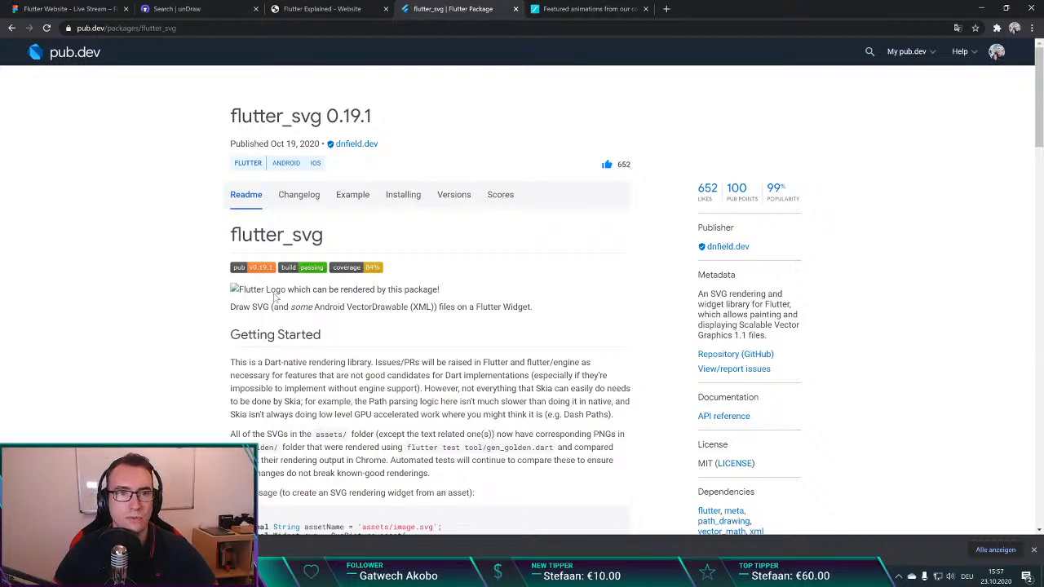
Step: Import the recoloured undraw_conference_speaker_6nt7 (1) SVG from the Downloads folder into the third offering of the Figma design
click(178, 8)
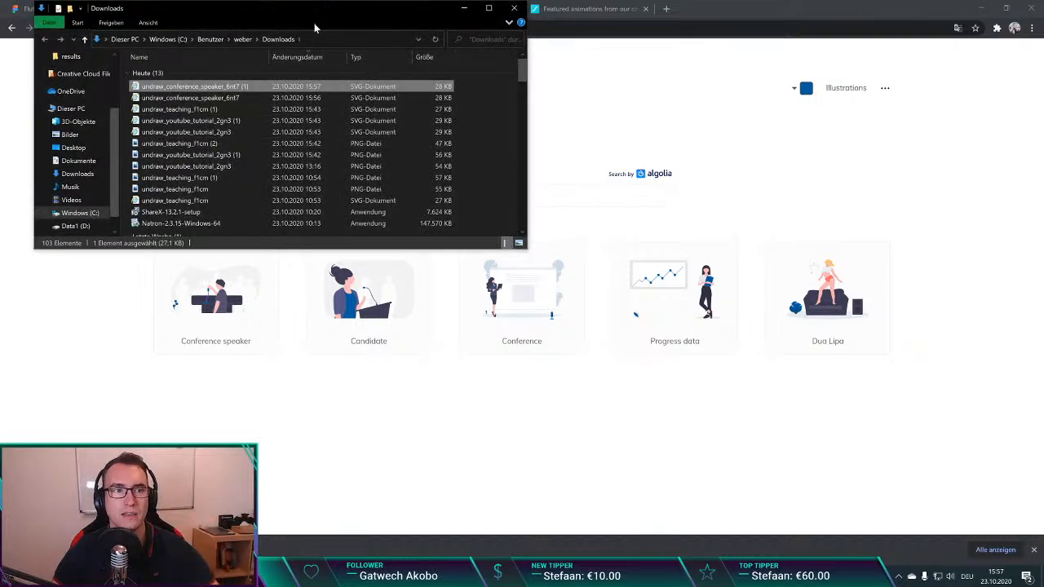
drag(301, 18, 555, 143)
click(93, 5)
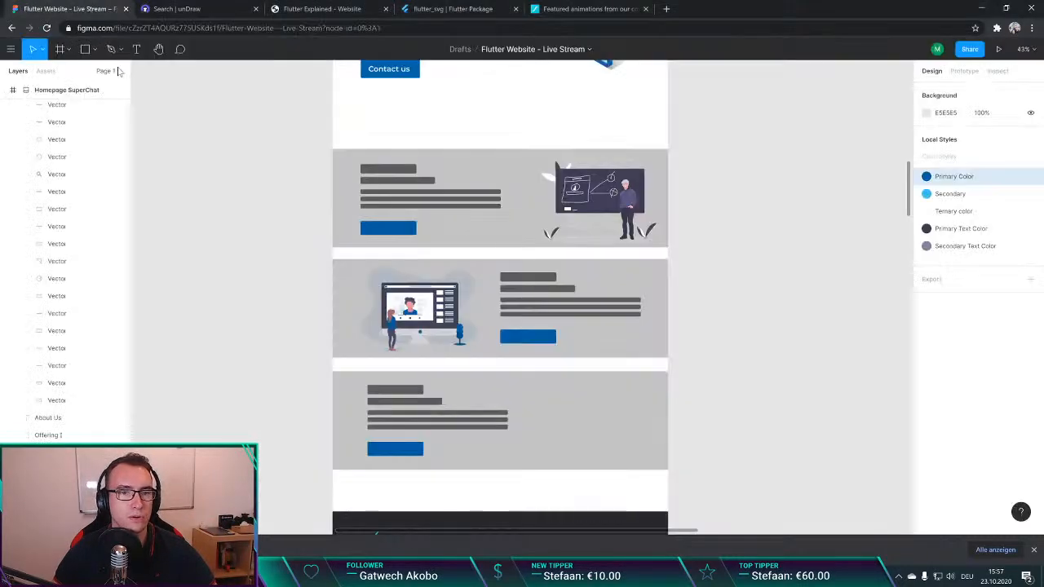
key(alt+Tab)
drag(456, 210, 600, 424)
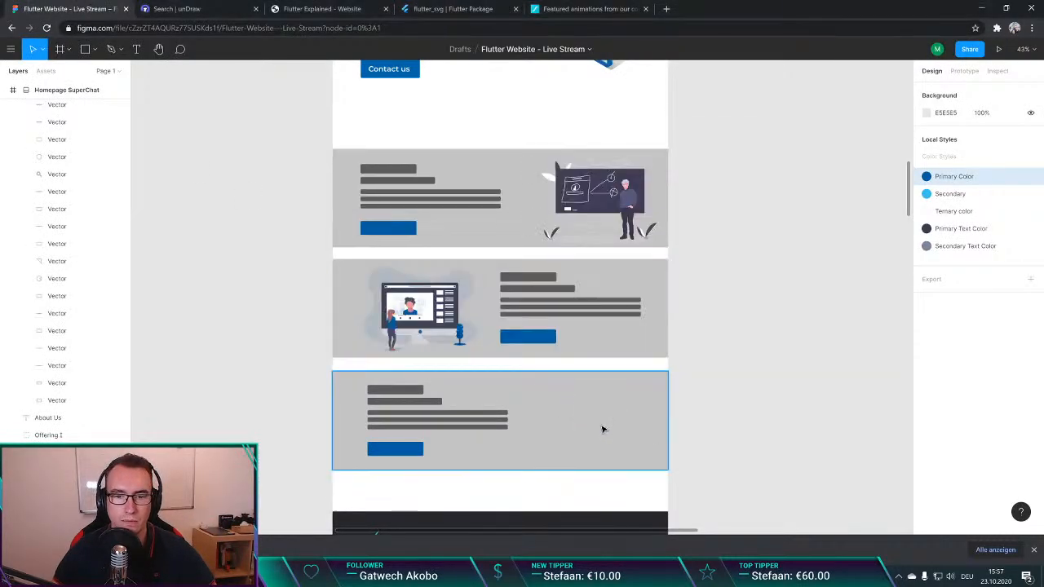
Step: Scale down the conference speaker illustration, place it in the third offering's empty area beside the text placeholders, and deselect it
scroll(722, 342, down, 3)
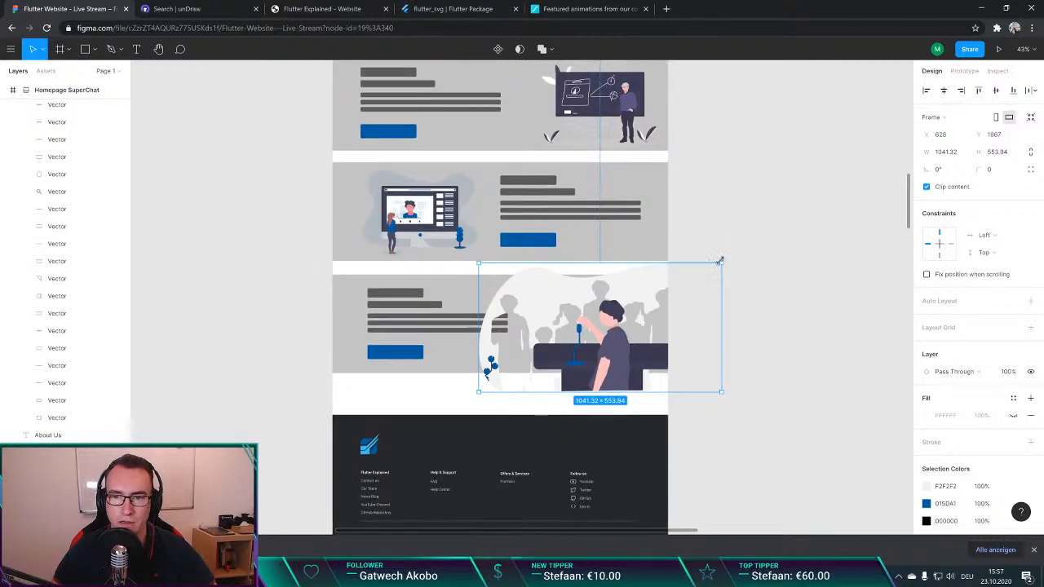
drag(721, 263, 591, 335)
drag(556, 383, 618, 330)
click(757, 312)
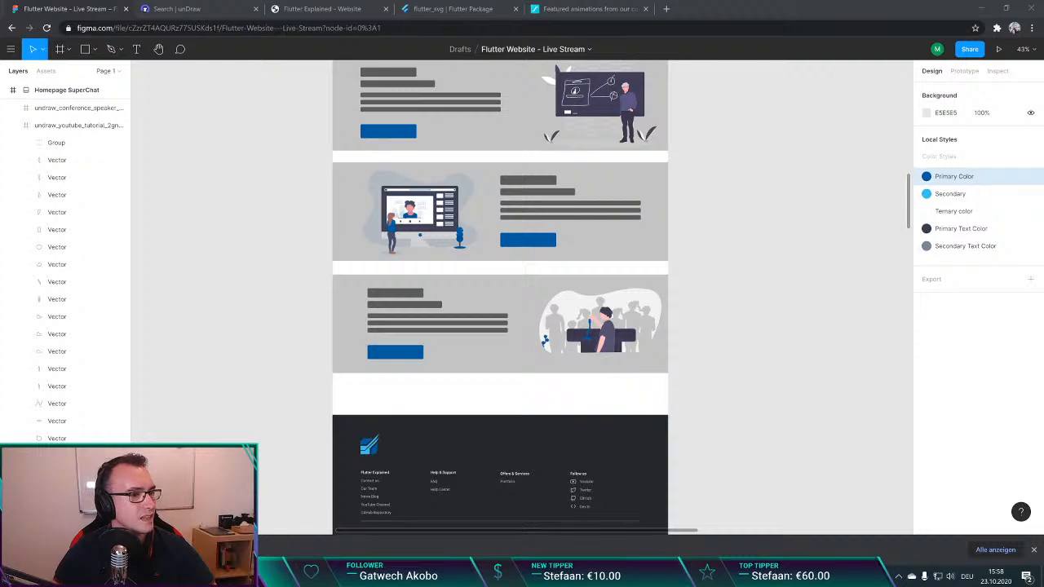
click(269, 382)
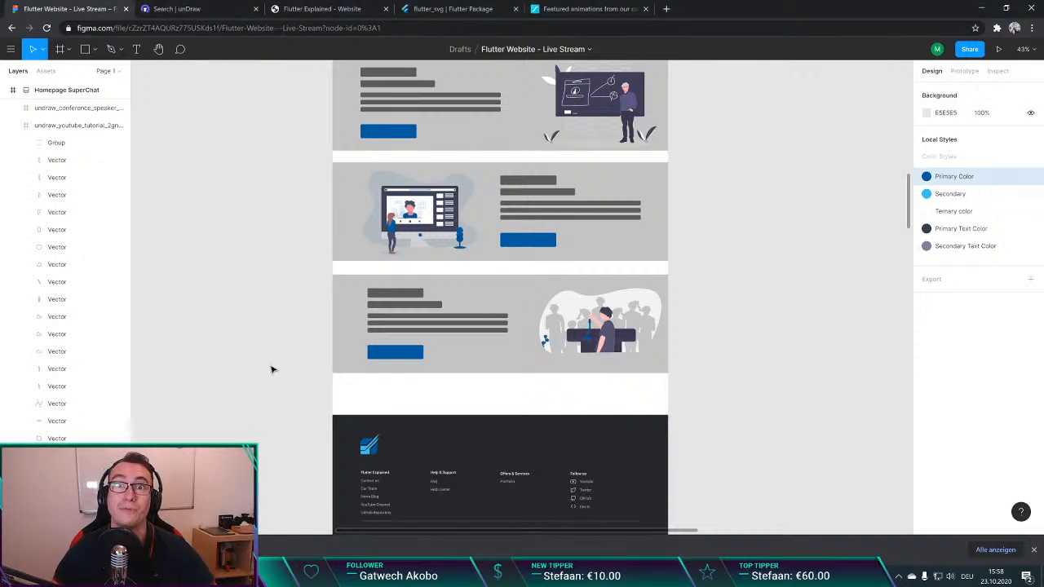
Step: Review the whole homepage layout, from the Flutter Developer header through the three offerings to the footer
scroll(273, 369, up, 4)
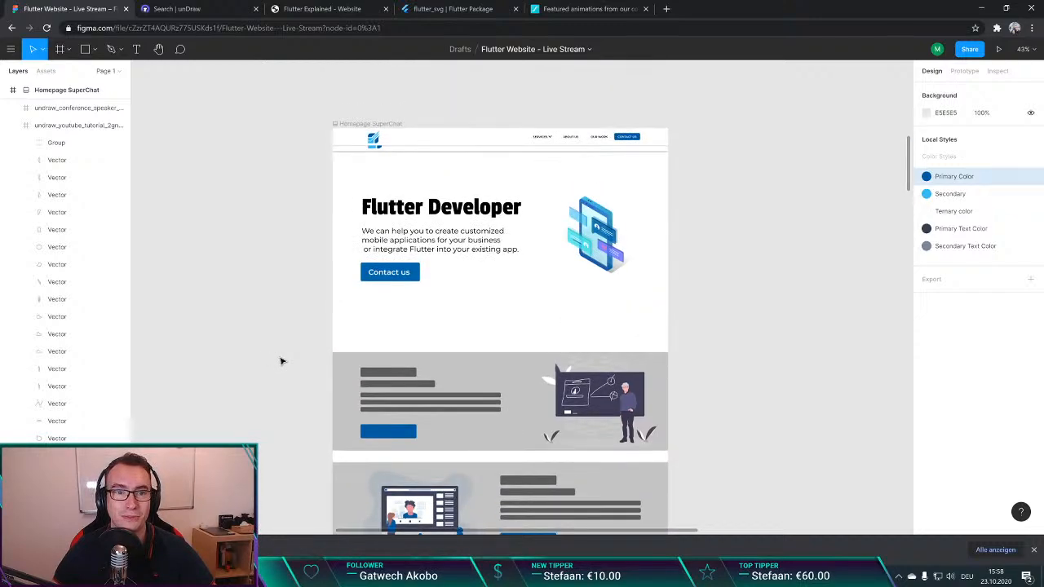
scroll(281, 361, down, 3)
scroll(281, 361, down, 2)
scroll(283, 358, up, 3)
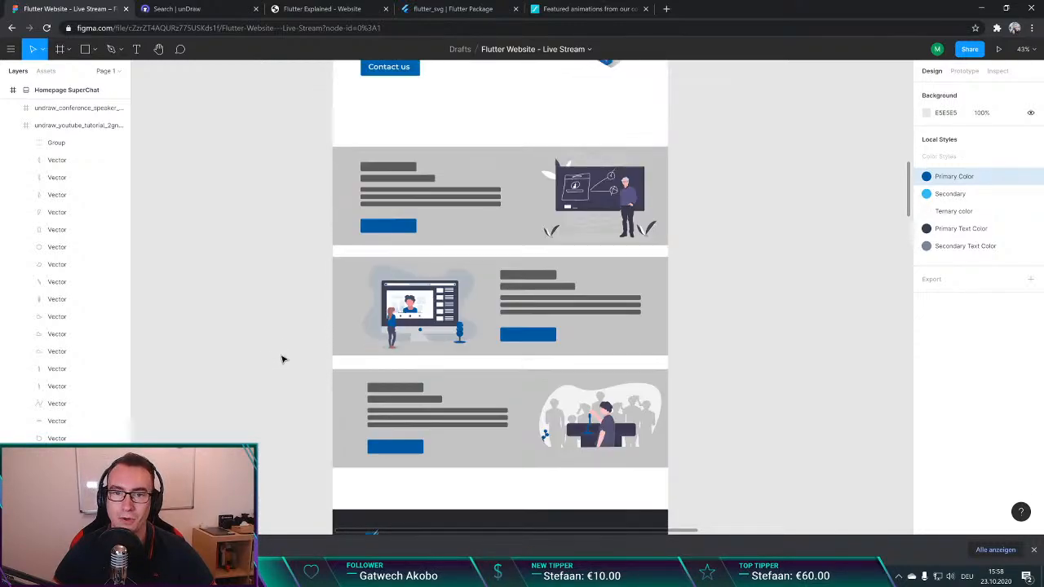
scroll(281, 361, up, 3)
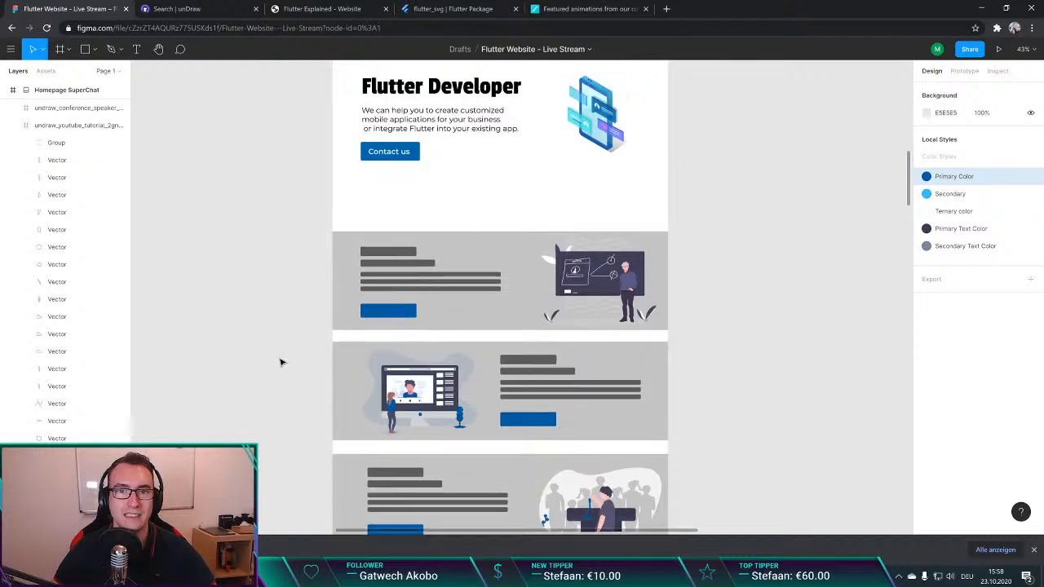
scroll(303, 331, up, 1)
scroll(308, 325, down, 8)
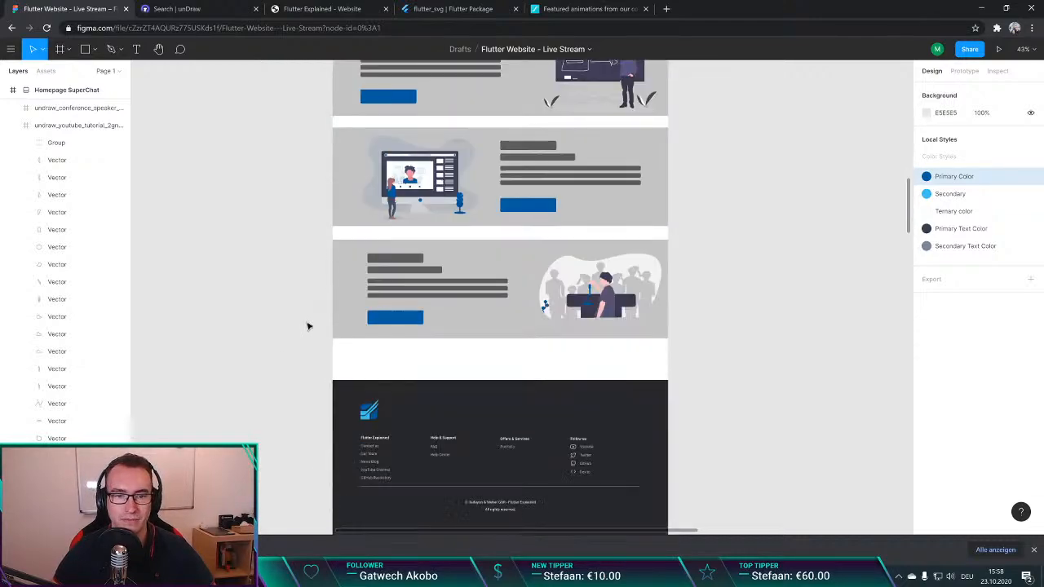
scroll(307, 323, down, 4)
scroll(309, 318, up, 2)
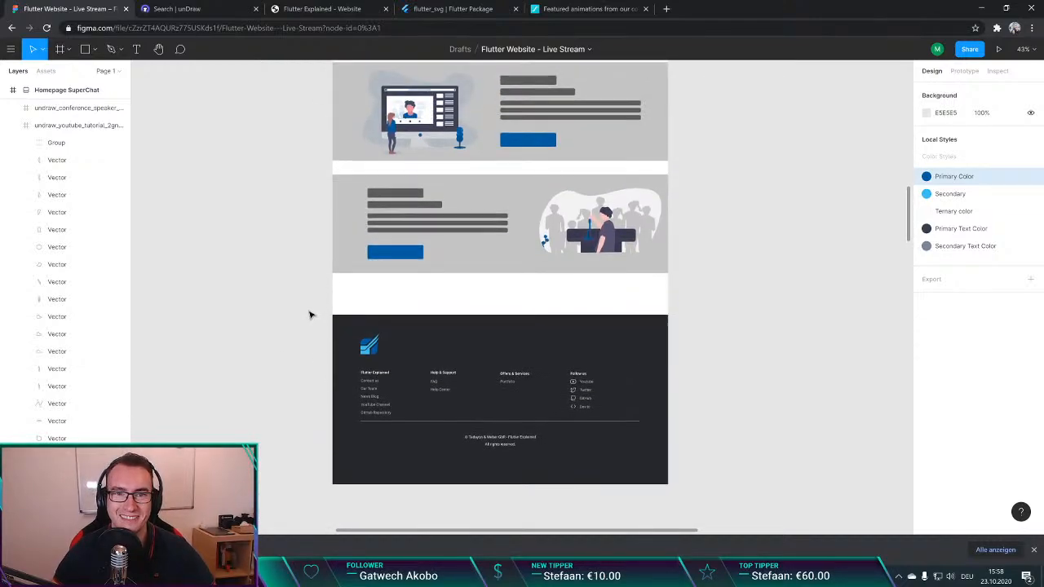
scroll(310, 316, up, 6)
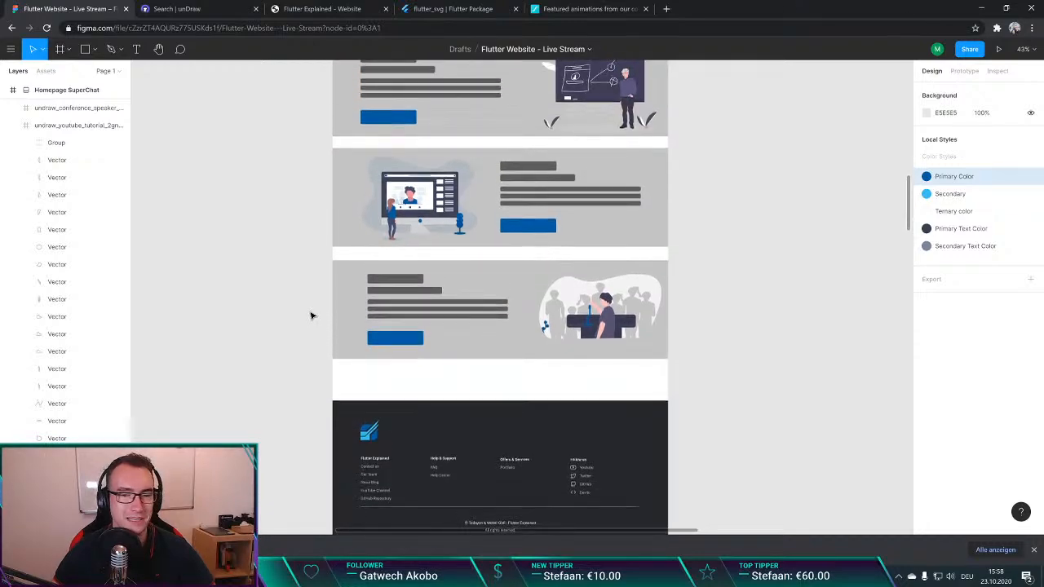
Step: Examine the first offering's title, text and button placeholders up close
ctrl+scroll(438, 177, up, 5)
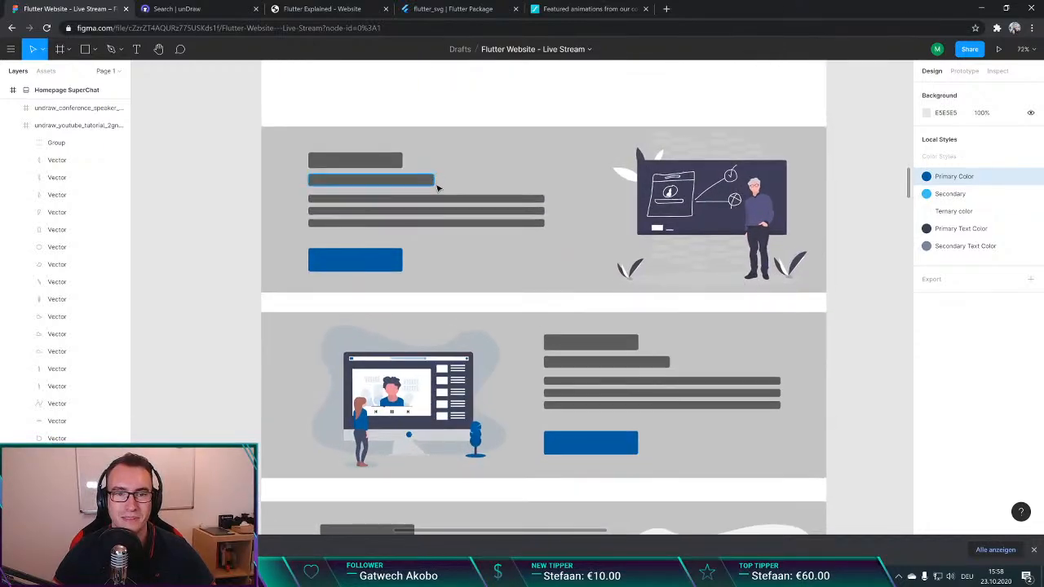
scroll(441, 204, up, 1)
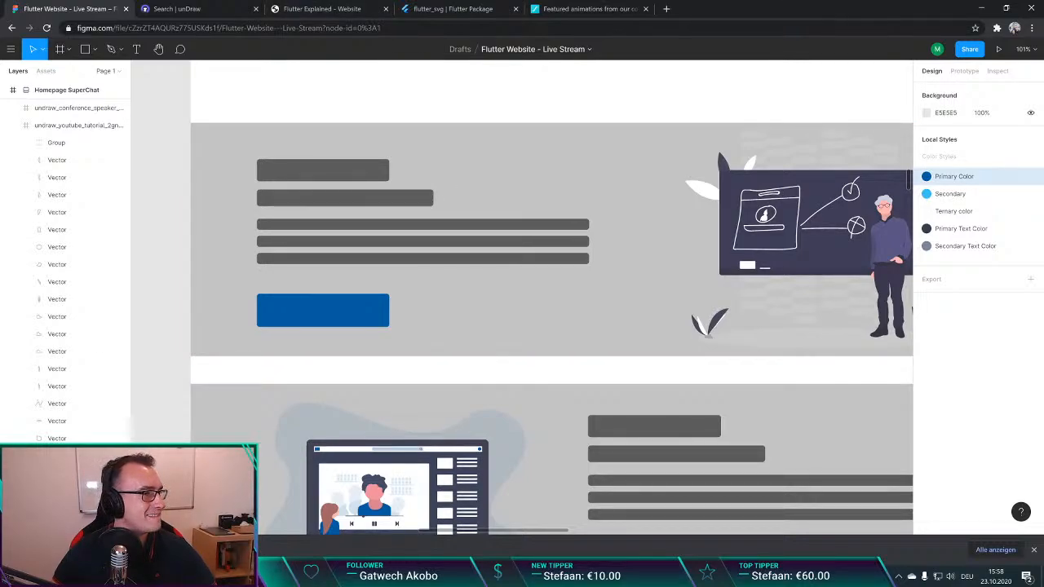
key(alt+Tab)
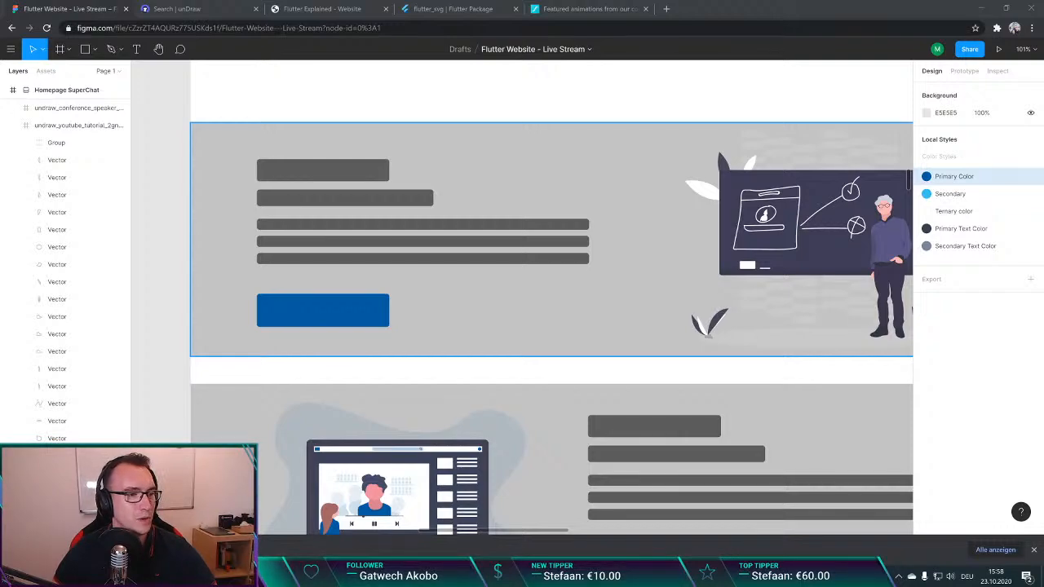
scroll(408, 172, down, 3)
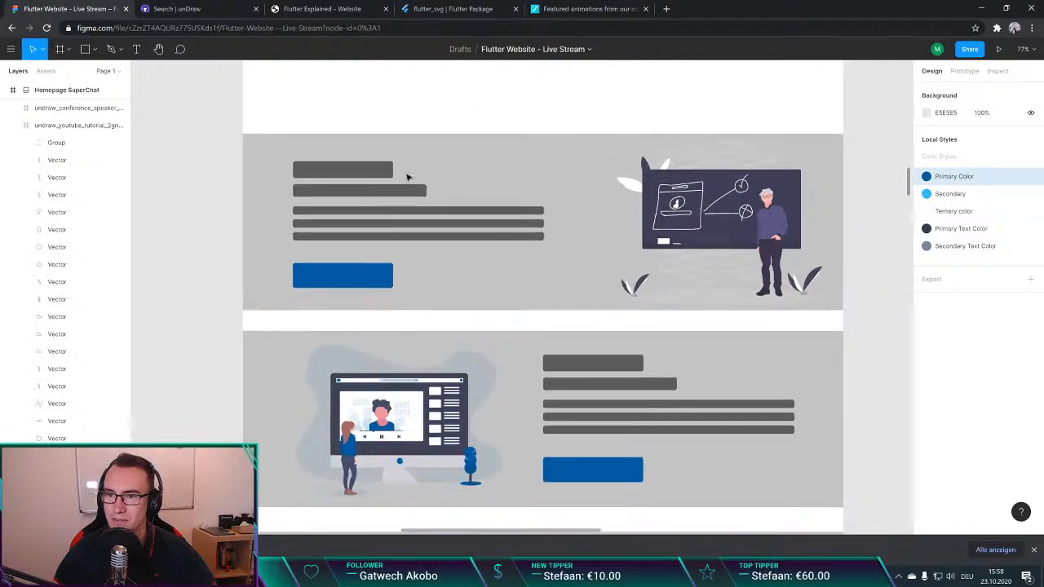
scroll(361, 224, up, 1)
scroll(338, 233, up, 3)
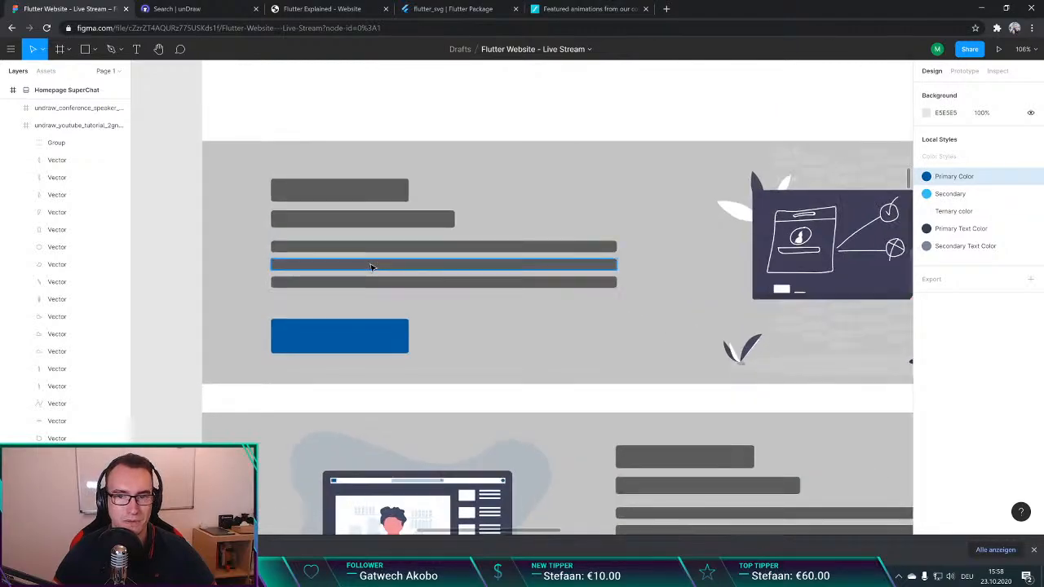
scroll(369, 265, up, 2)
scroll(364, 263, down, 3)
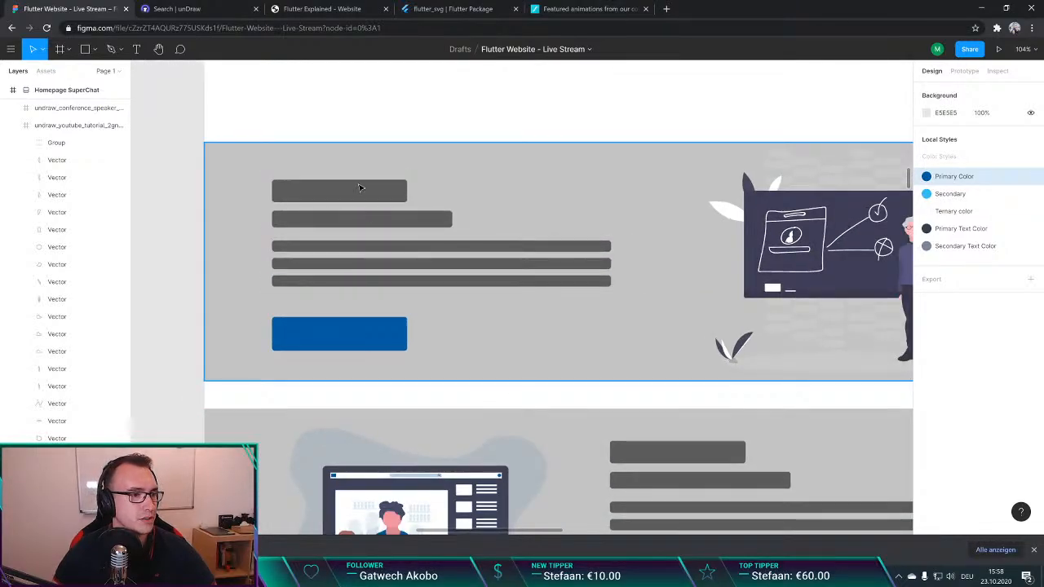
Step: Select the first offering's title, subtitle and three text-line placeholders together, and clear the selection
scroll(364, 119, down, 1)
scroll(364, 119, right, 2)
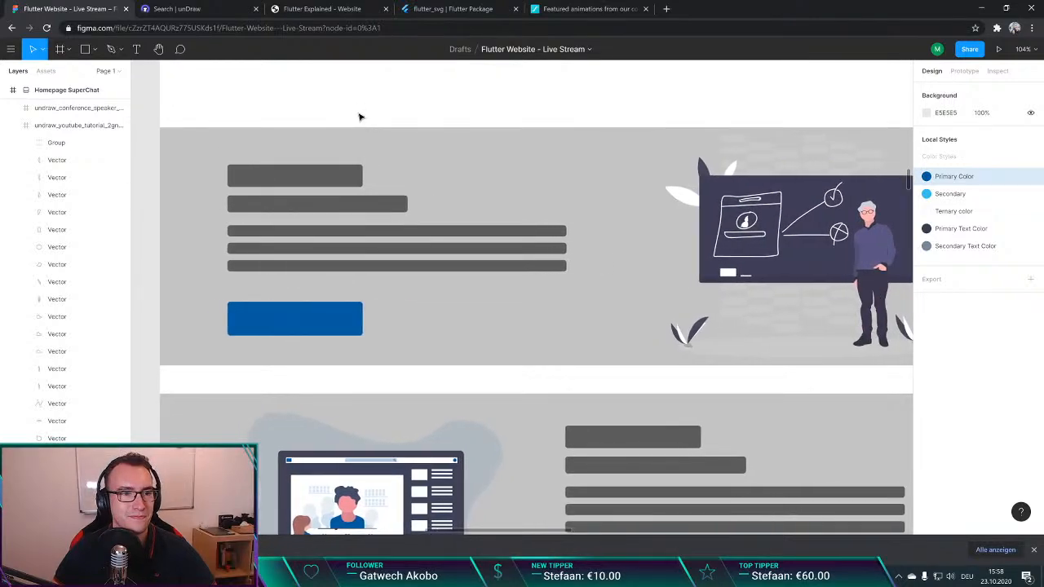
scroll(359, 117, down, 2)
scroll(359, 117, up, 1)
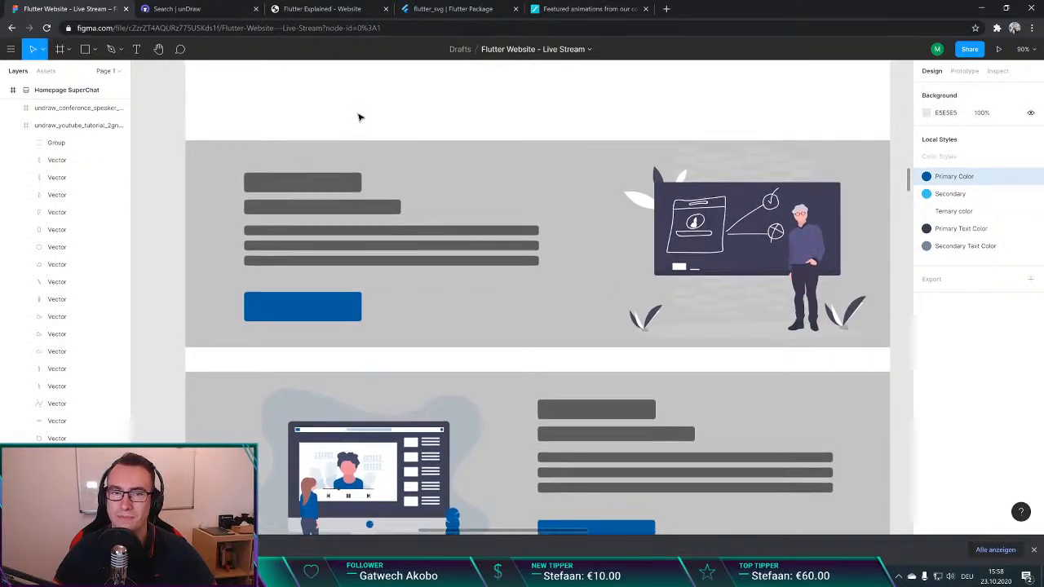
double_click(297, 205)
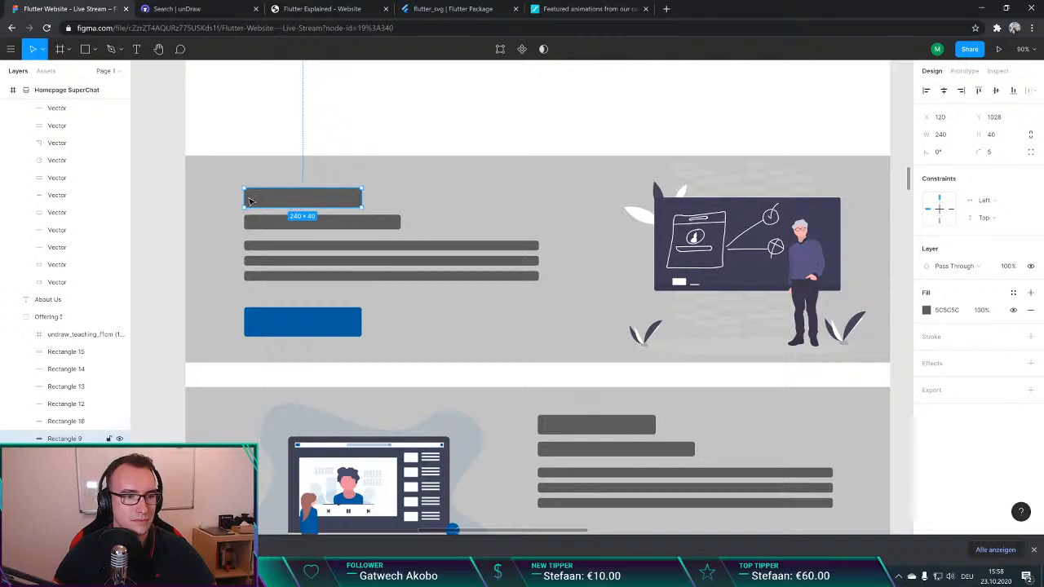
shift+click(286, 221)
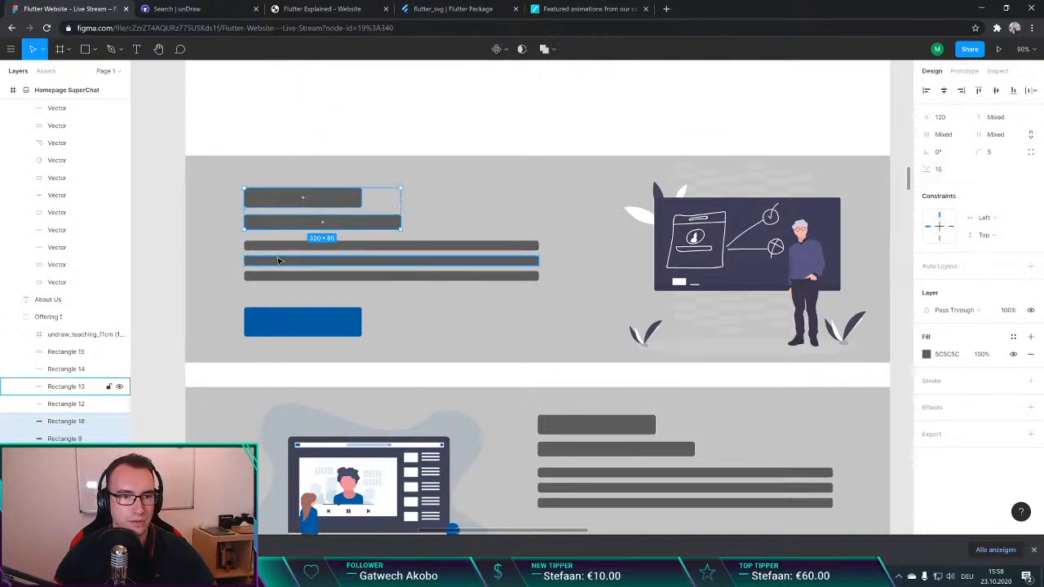
shift+click(278, 246)
shift+click(277, 260)
shift+click(277, 276)
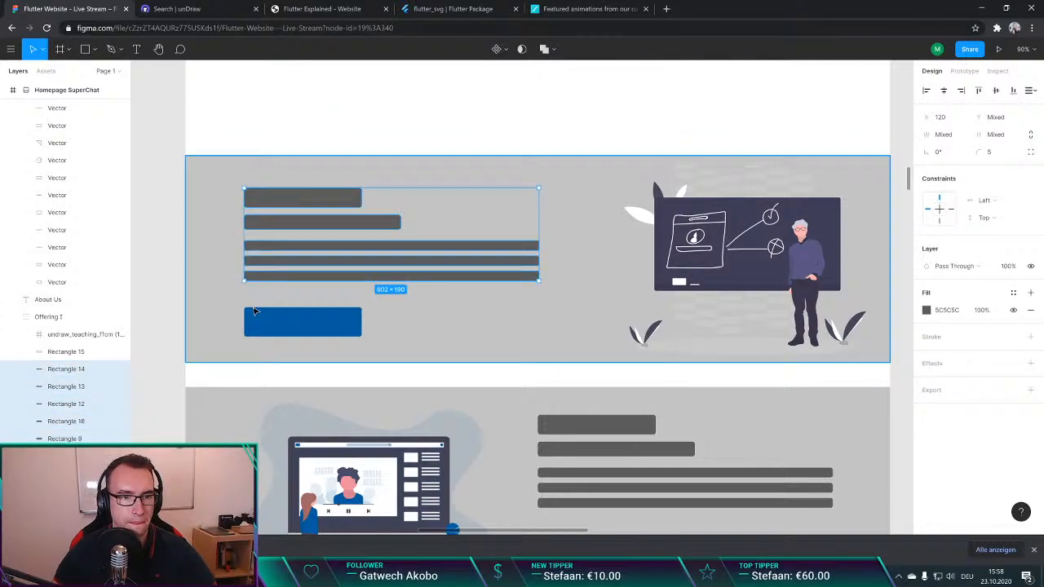
click(362, 127)
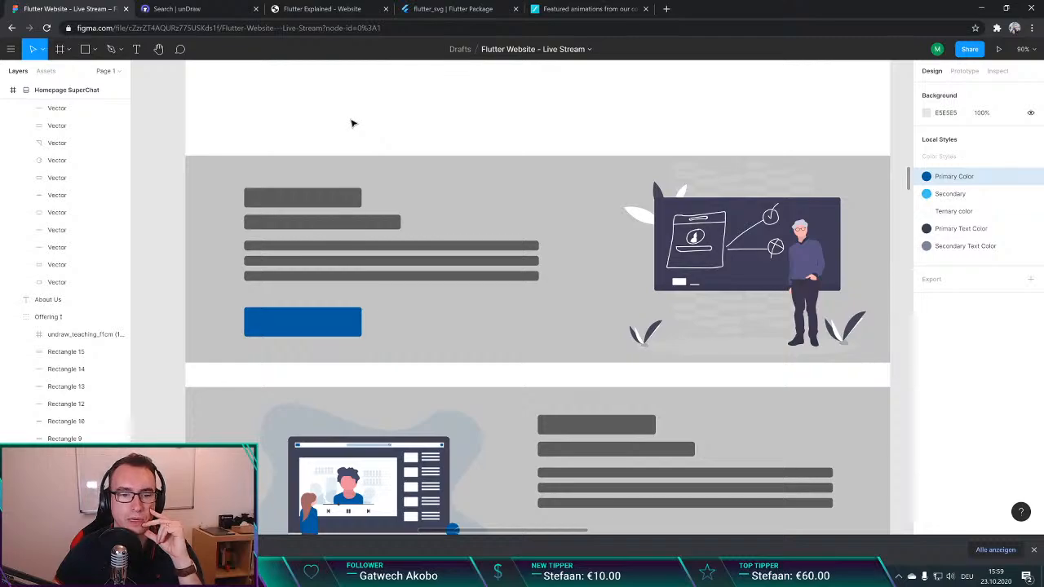
Step: Review the homepage layout from the Flutter Developer header through the three offering sections to the footer
scroll(353, 123, down, 5)
scroll(352, 123, up, 5)
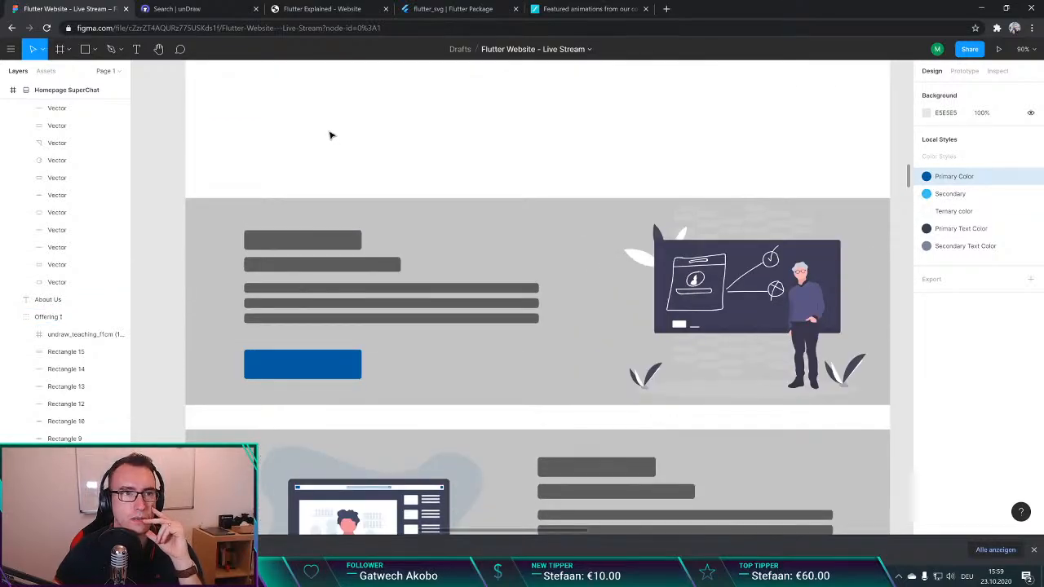
scroll(347, 148, down, 3)
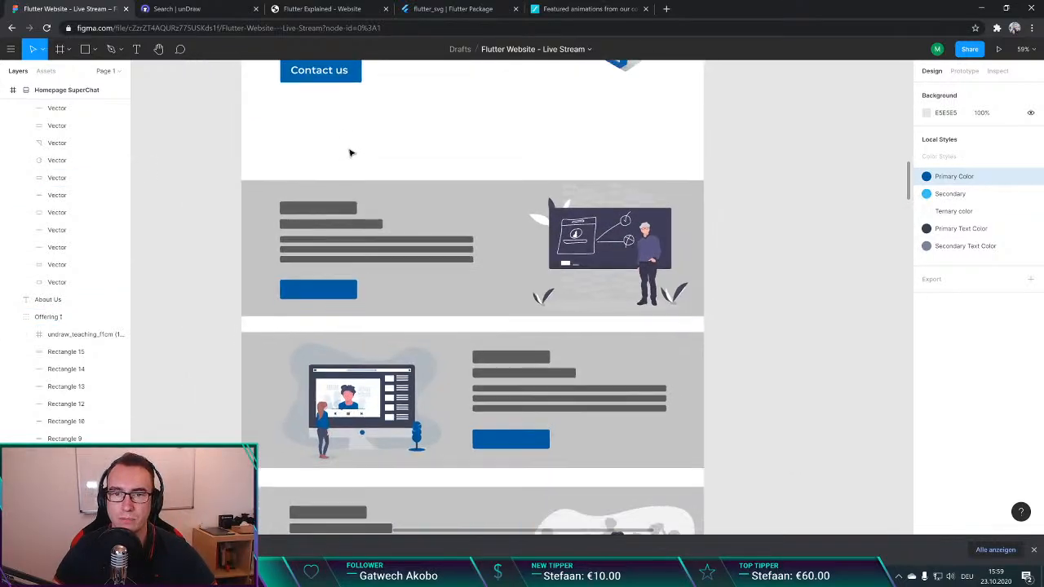
scroll(350, 152, up, 5)
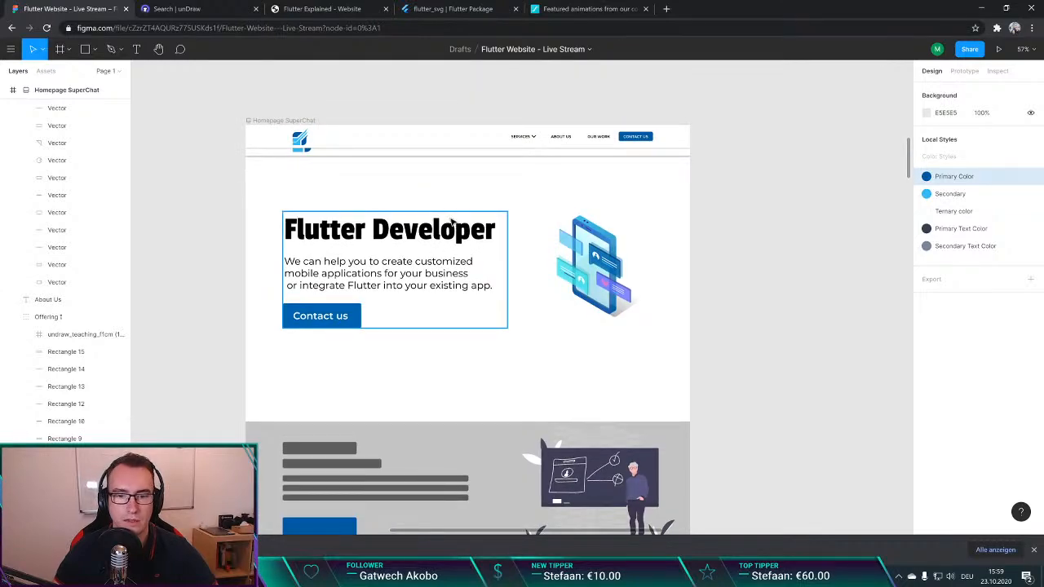
scroll(505, 269, down, 3)
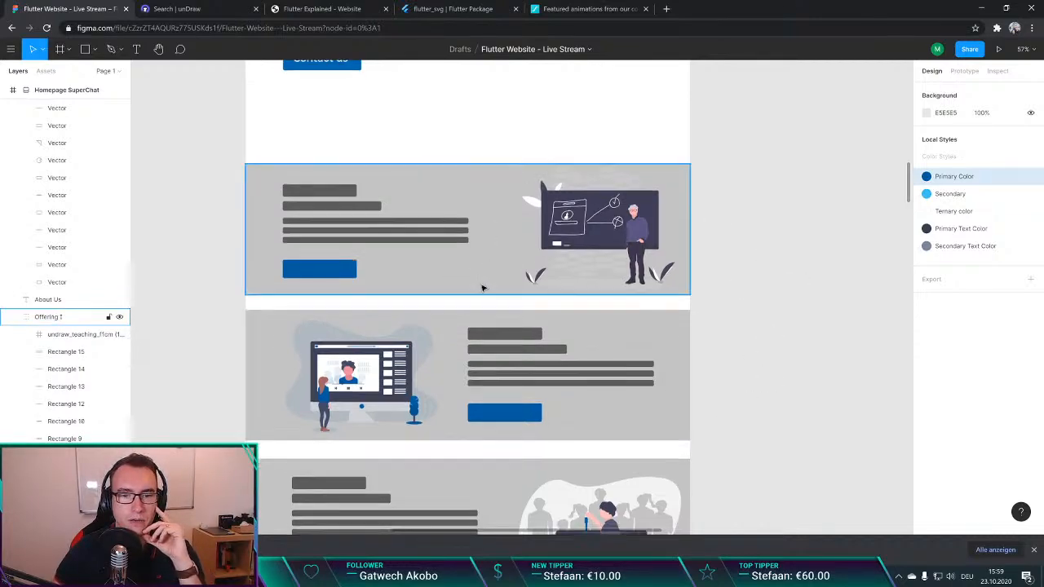
scroll(479, 290, down, 3)
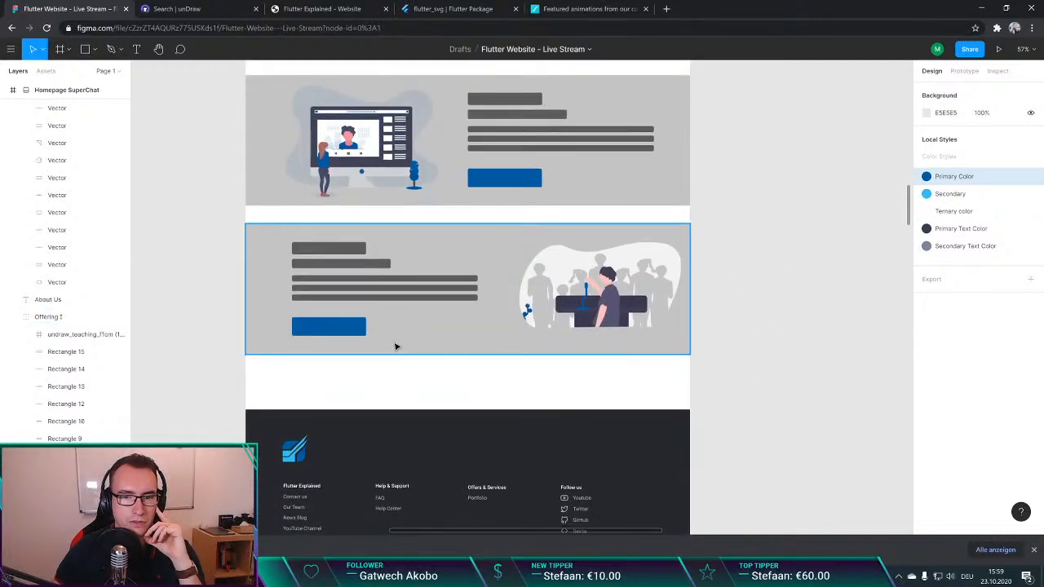
scroll(398, 346, up, 2)
scroll(396, 346, up, 3)
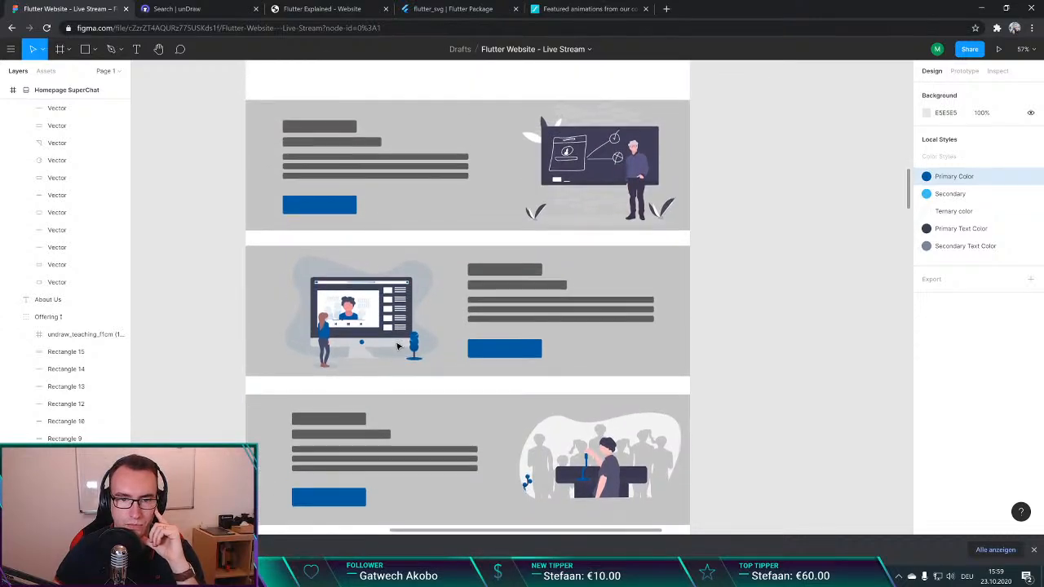
scroll(227, 230, down, 1)
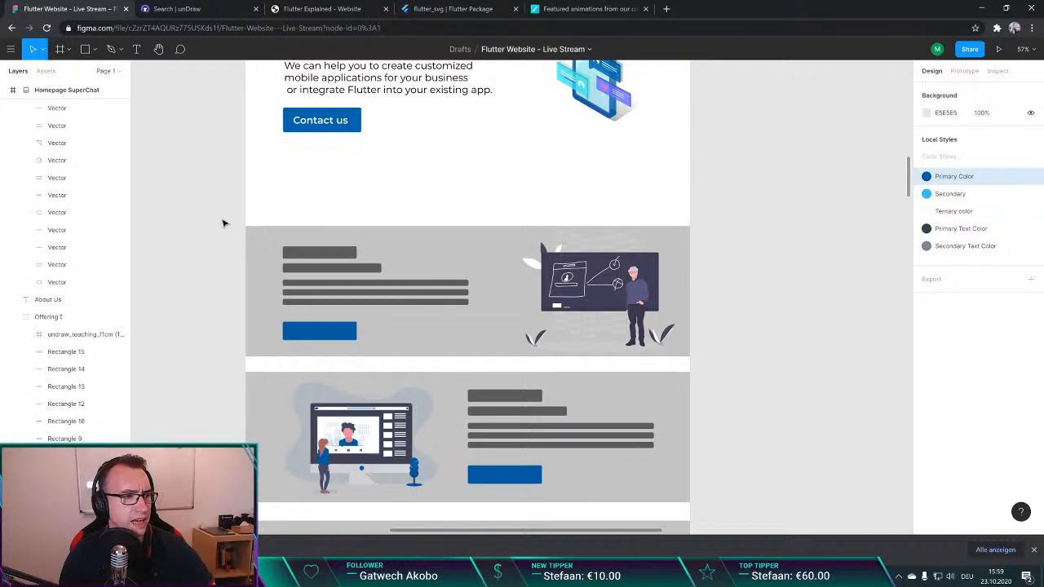
Step: Search Google for "market share website" in a new browser tab
key(ctrl+t)
key(ctrl+w)
key(ctrl+t)
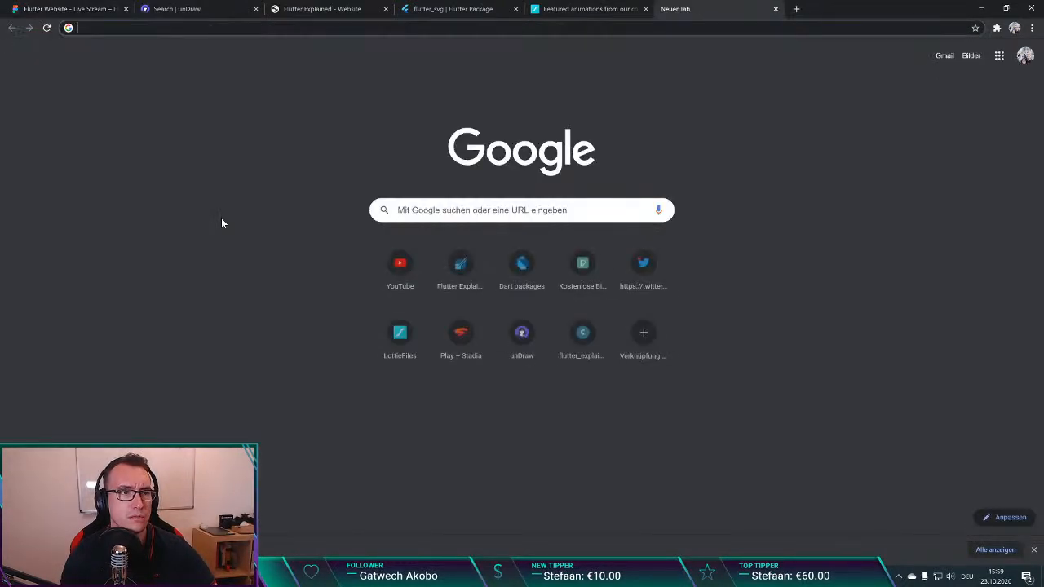
text(market share website)
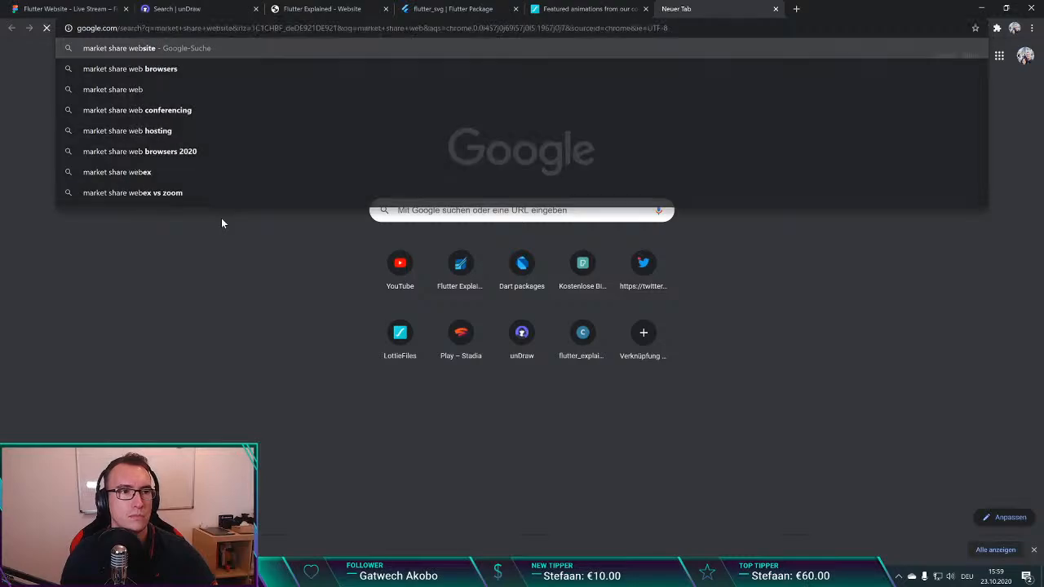
key(Return)
Step: Refine the search to "market share web frameworks", open the Wappalyzer result and return to the results
double_click(166, 61)
text(web)
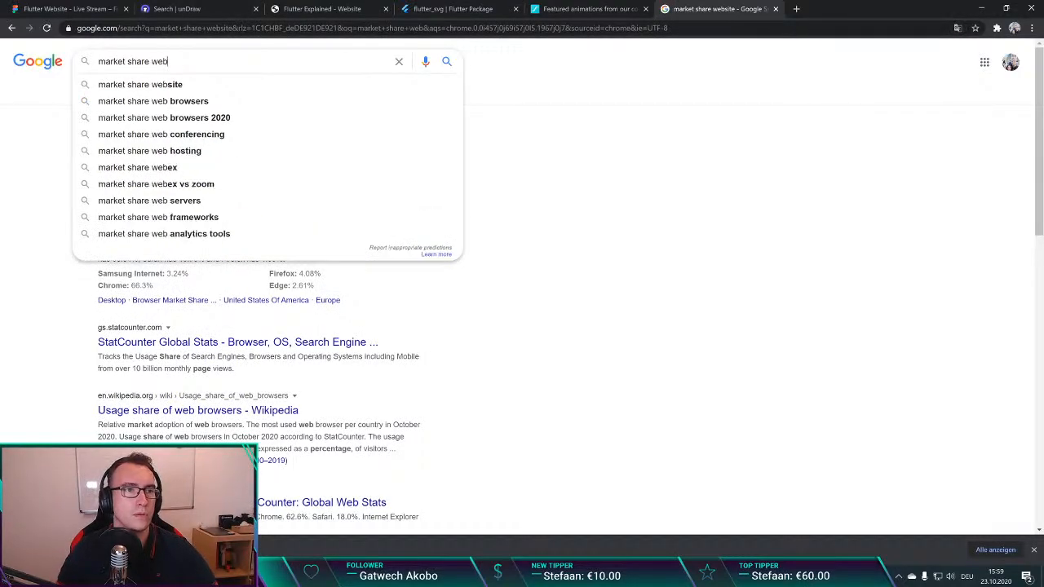
text( frameworks)
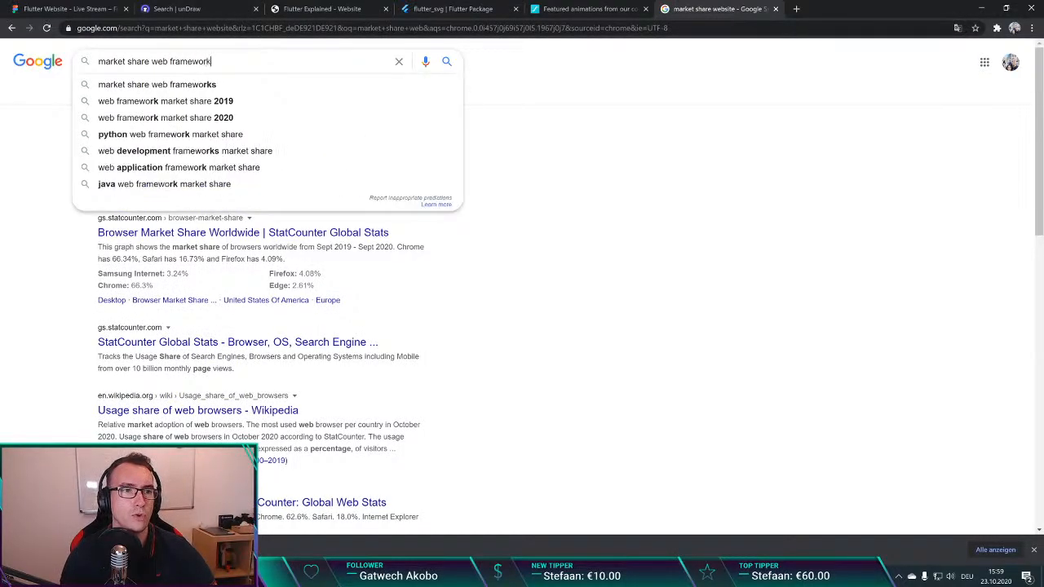
key(Return)
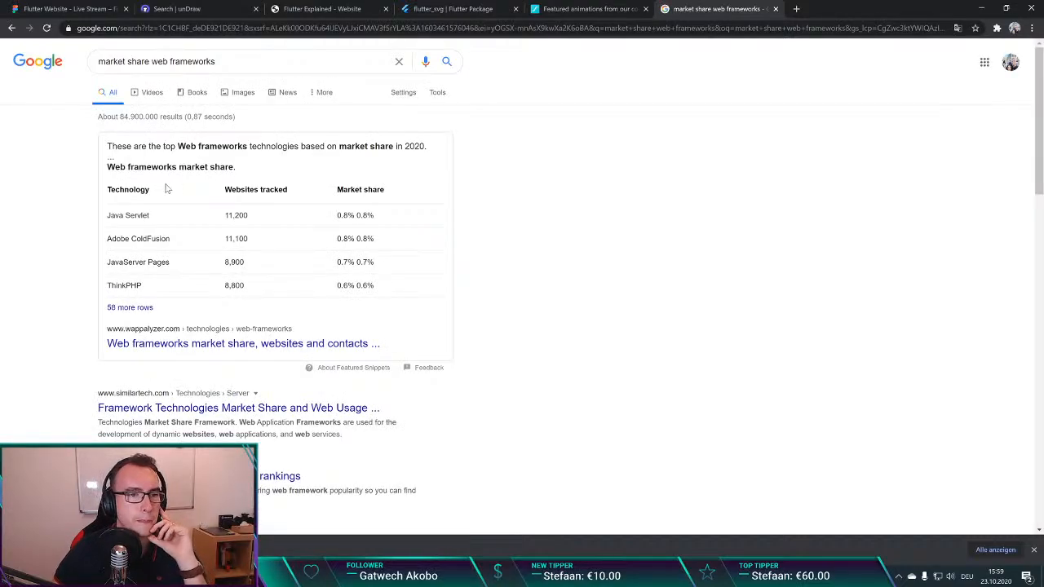
click(177, 346)
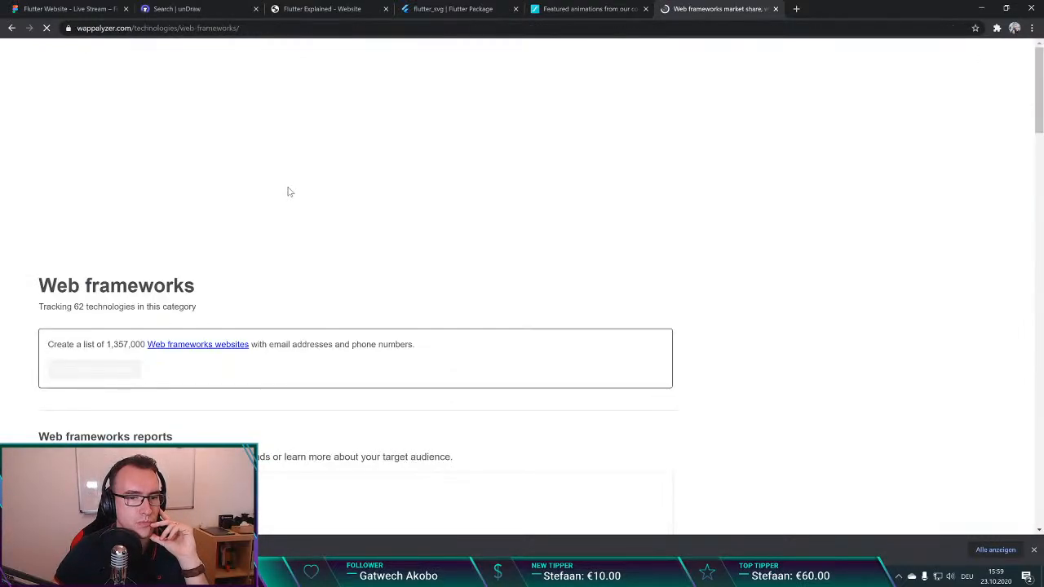
key(alt+Left)
Step: Open the SimilarTech framework market share result, accept its cookie notice and examine the top technologies chart and ranking table
scroll(281, 248, down, 2)
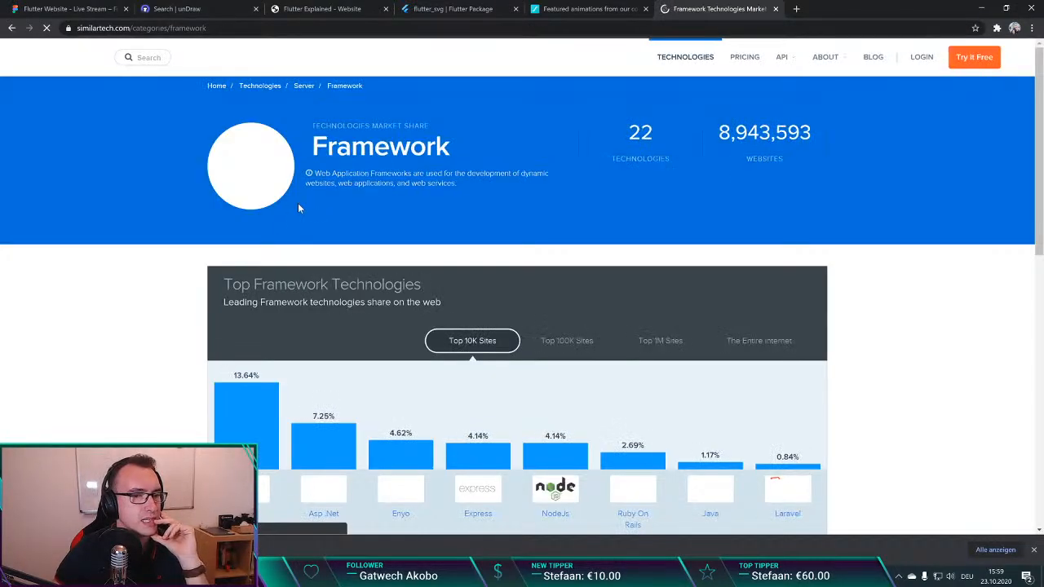
scroll(196, 218, down, 4)
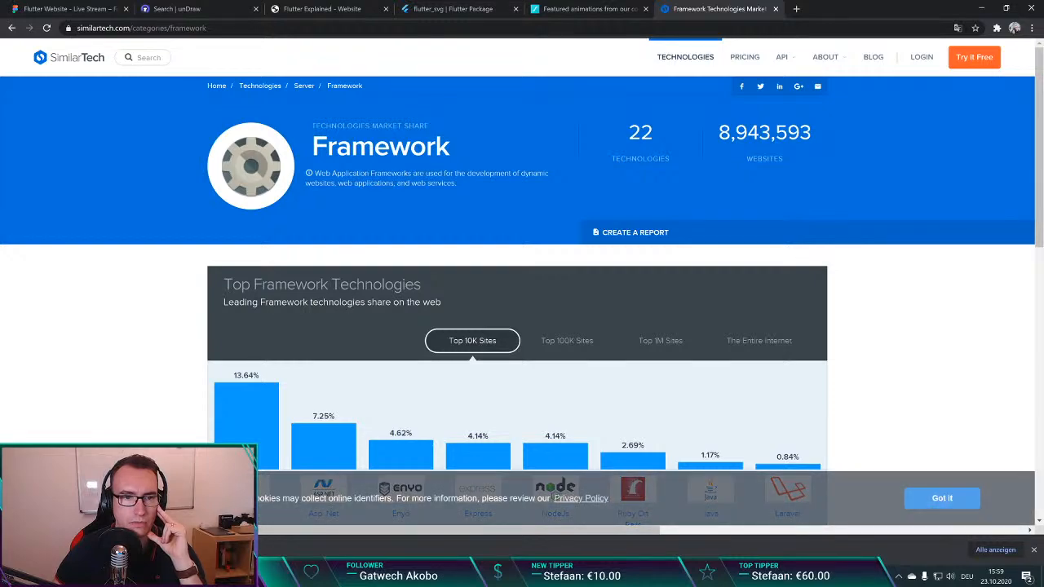
scroll(327, 296, down, 4)
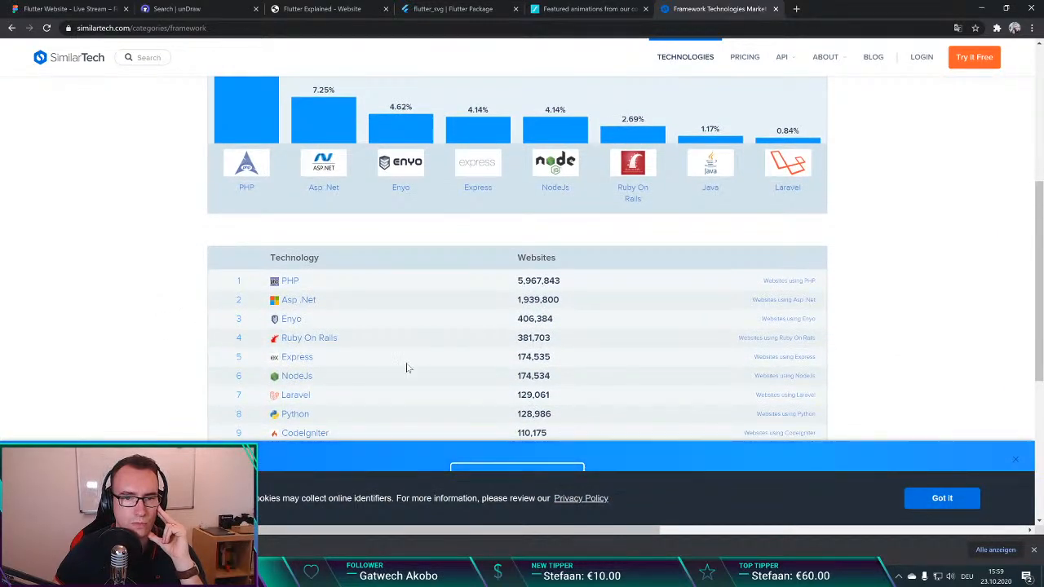
click(909, 496)
scroll(166, 332, down, 1)
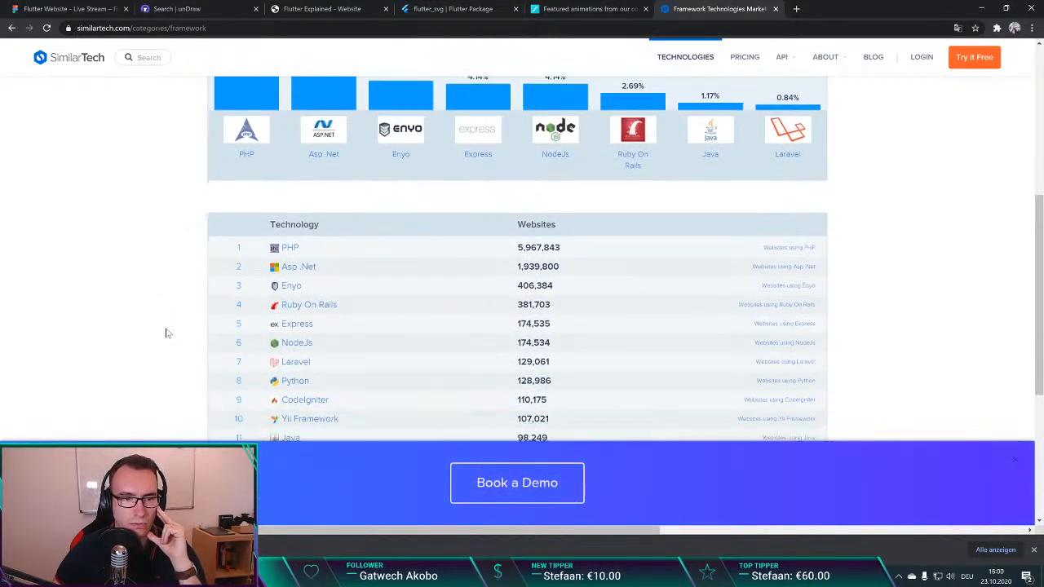
scroll(166, 333, down, 1)
scroll(165, 333, down, 1)
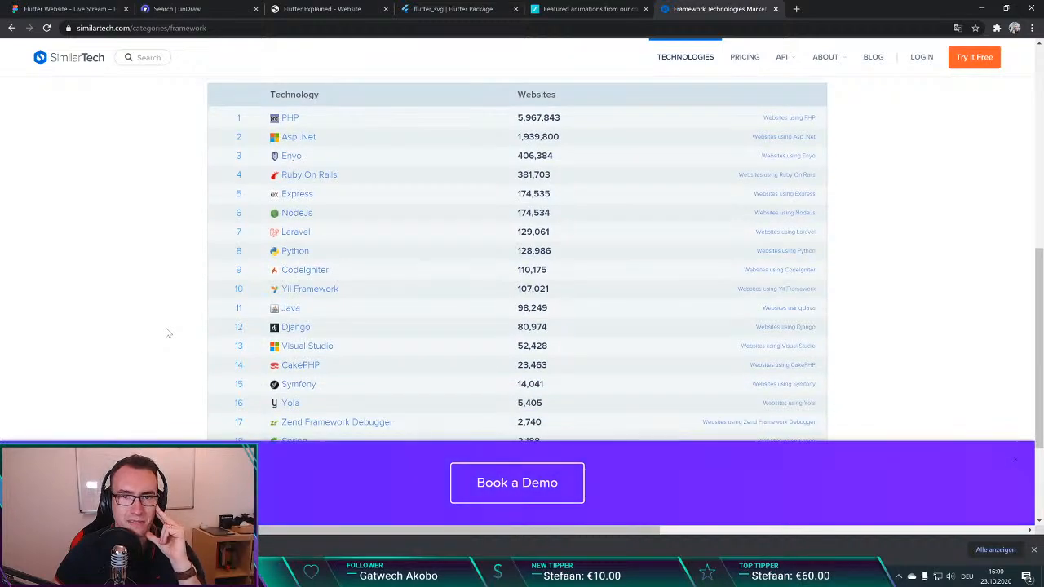
scroll(165, 333, down, 3)
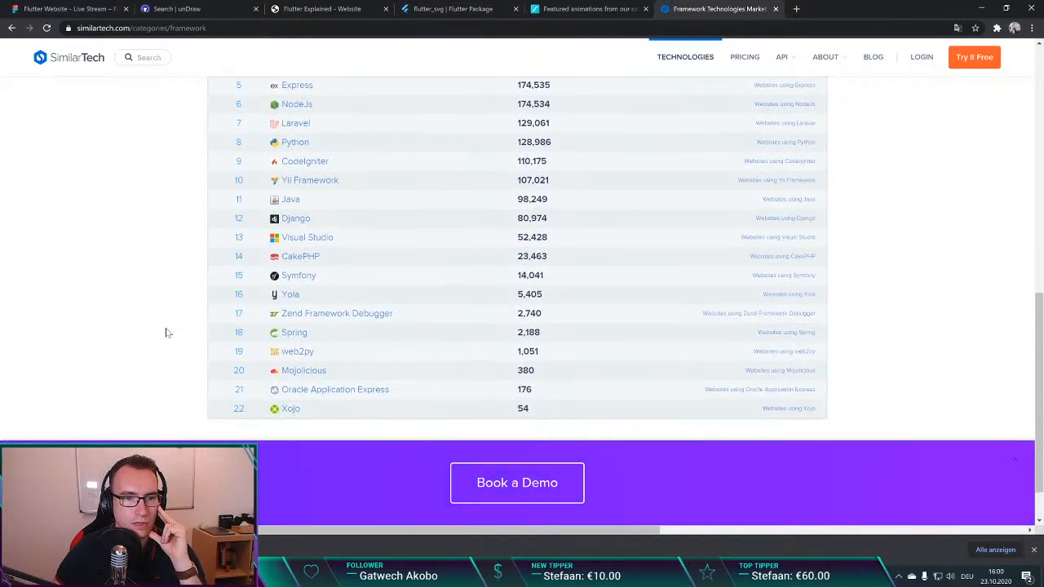
scroll(165, 333, up, 2)
scroll(166, 332, up, 10)
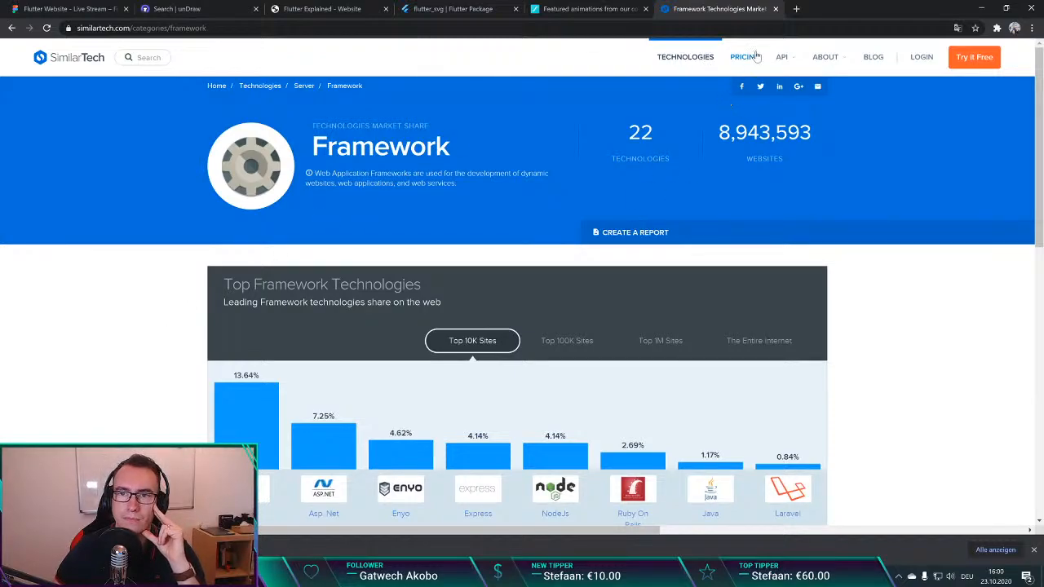
Step: Return to the search results, open HotFrameworks and examine its web framework popularity chart and rankings
key(alt+Left)
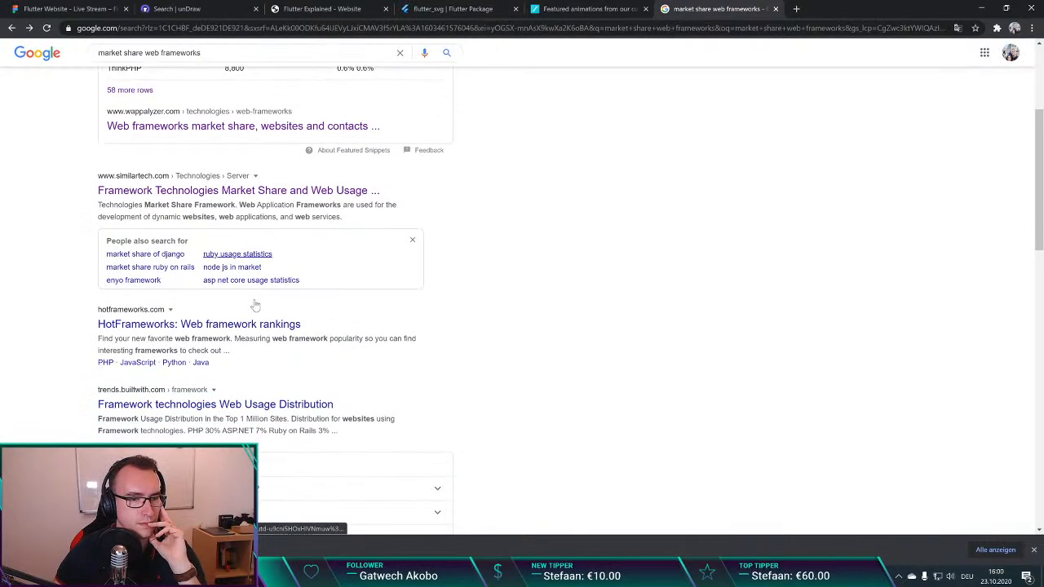
scroll(255, 305, down, 1)
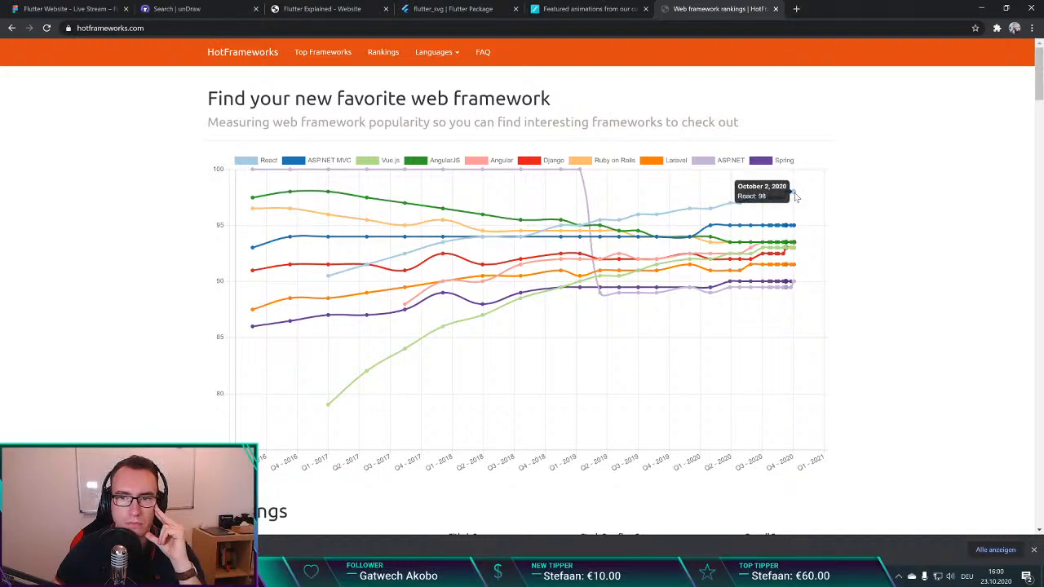
scroll(466, 256, down, 5)
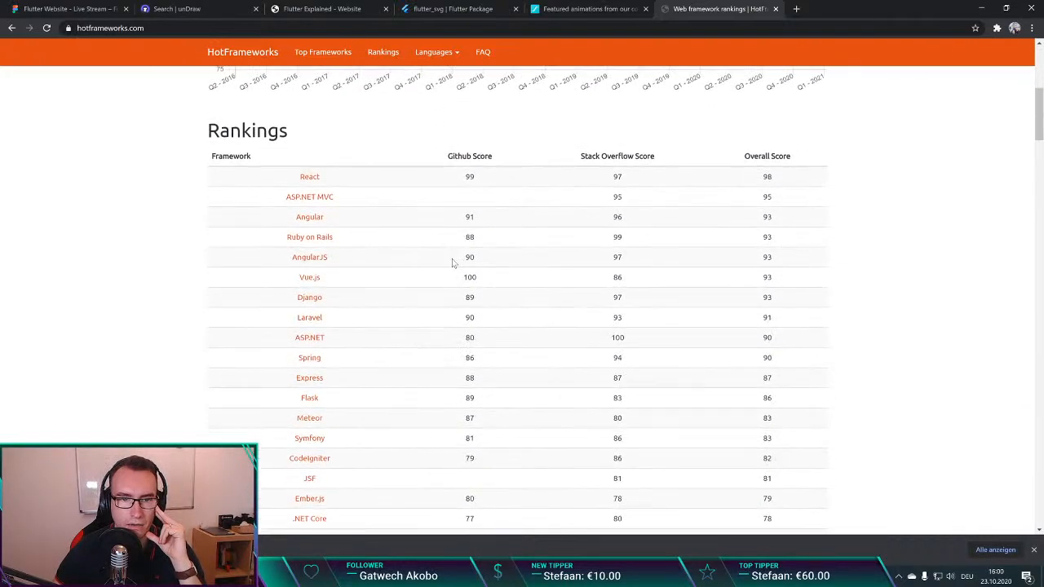
scroll(400, 266, up, 5)
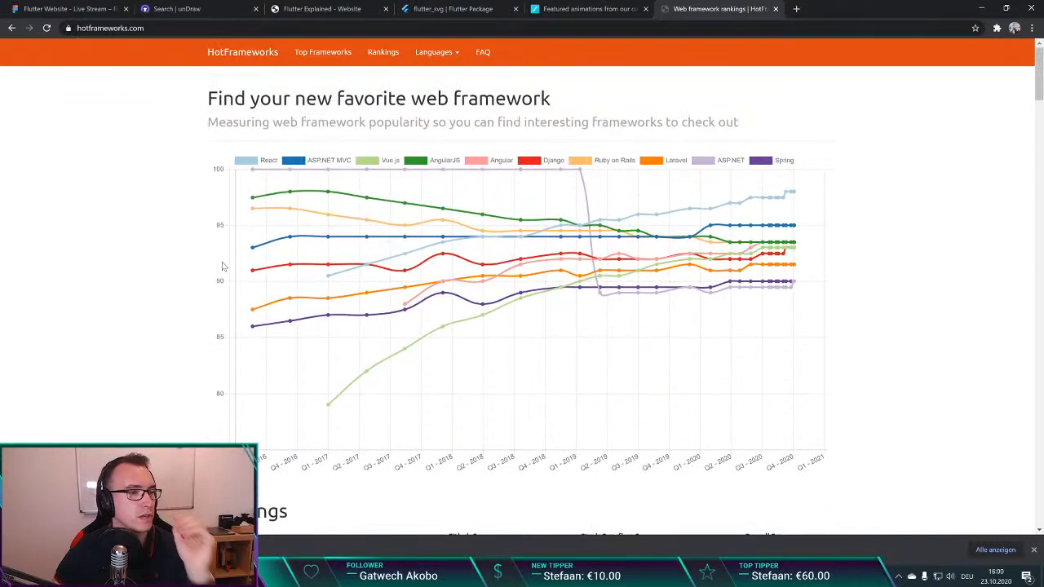
Step: Switch back to the Figma homepage design and review the three offering sections down to the footer
key(ctrl+1)
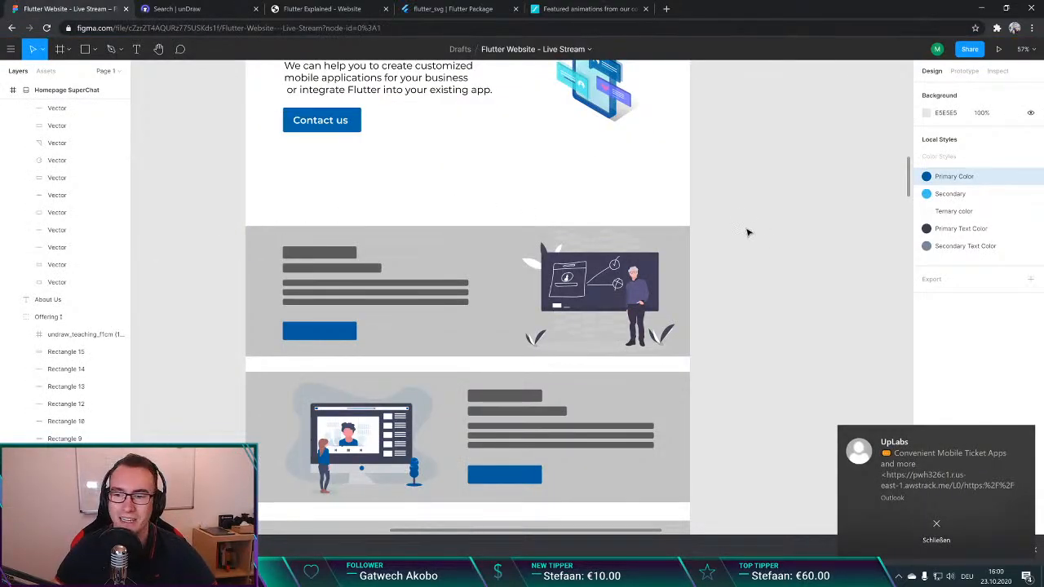
scroll(728, 224, down, 3)
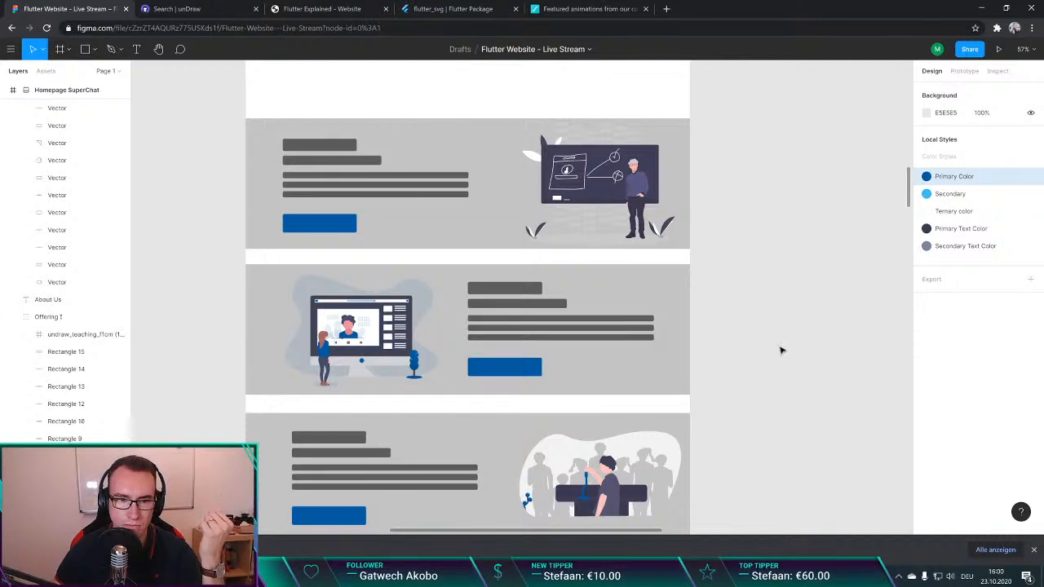
scroll(781, 351, down, 1)
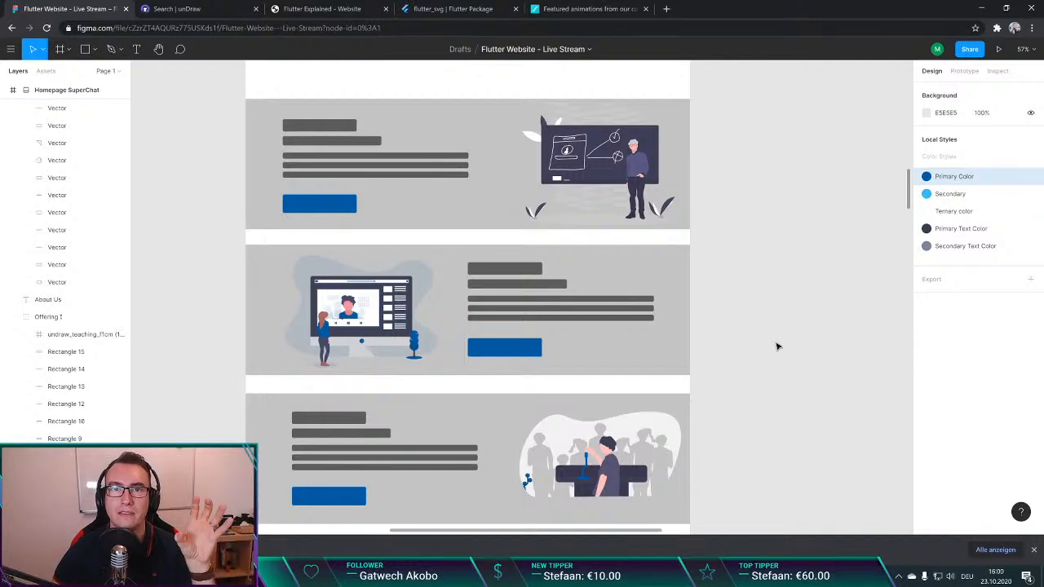
scroll(776, 345, down, 5)
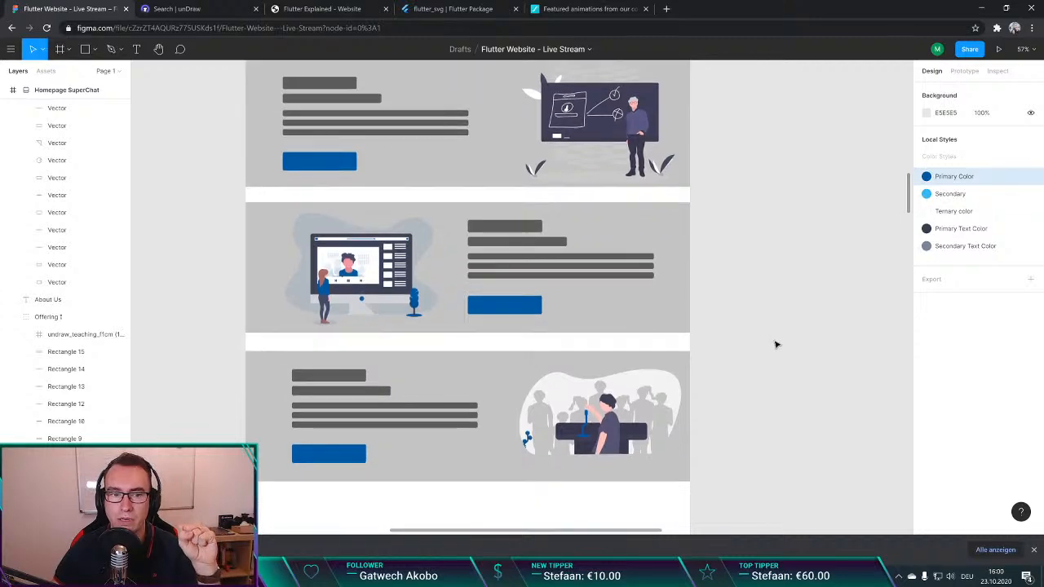
scroll(776, 345, up, 2)
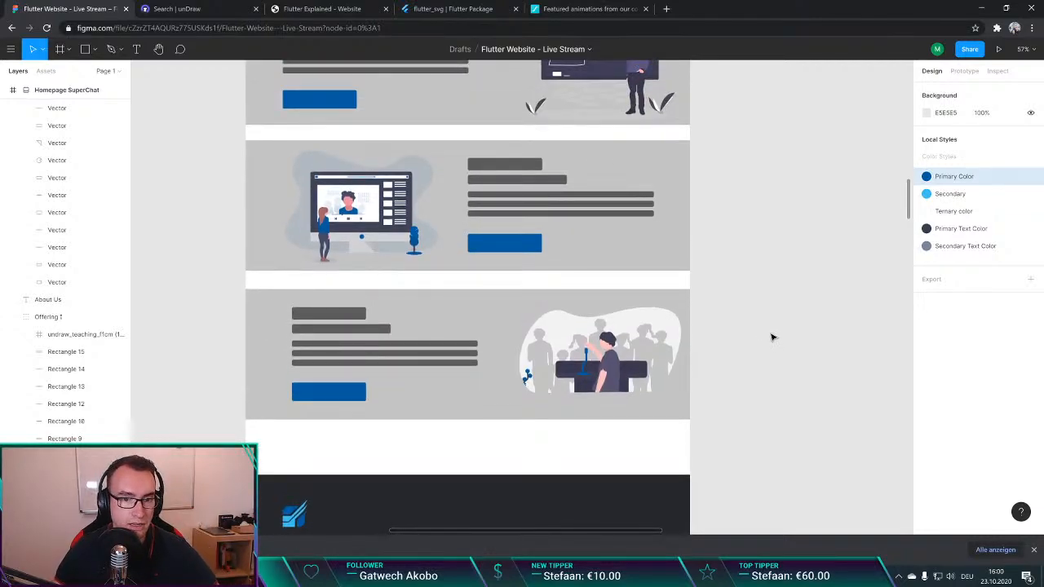
Step: Review the homepage design between the Flutter Developer hero section and the three offering sections
scroll(773, 336, up, 8)
scroll(773, 337, down, 4)
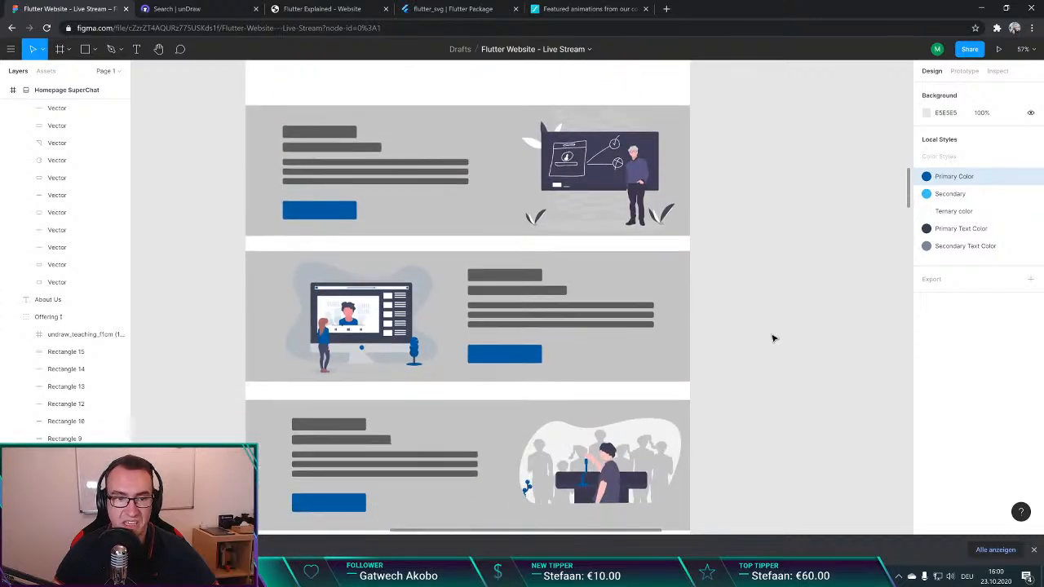
scroll(773, 338, down, 1)
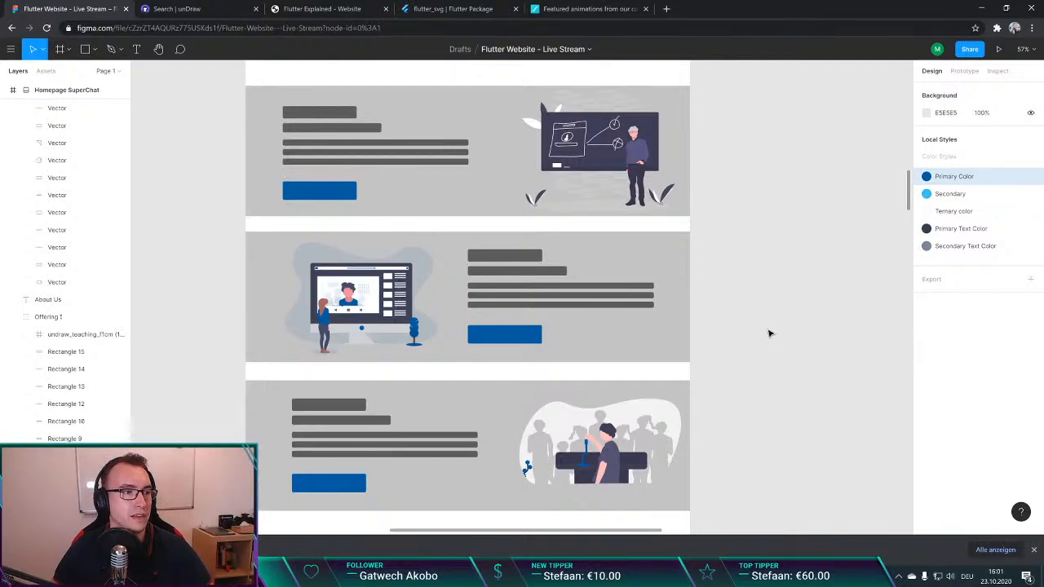
scroll(769, 333, down, 1)
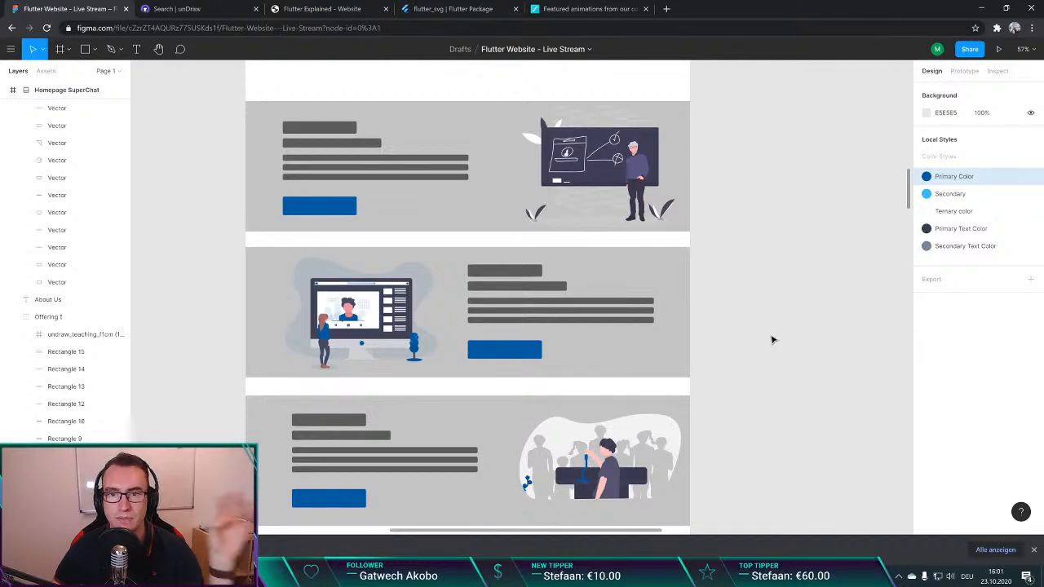
scroll(773, 340, up, 4)
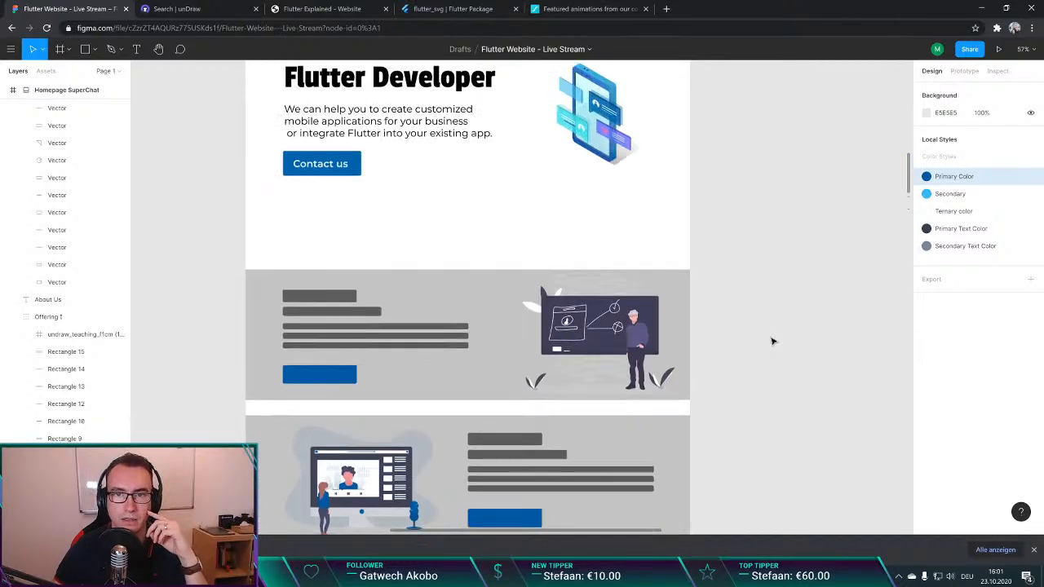
scroll(772, 340, up, 2)
scroll(772, 341, down, 1)
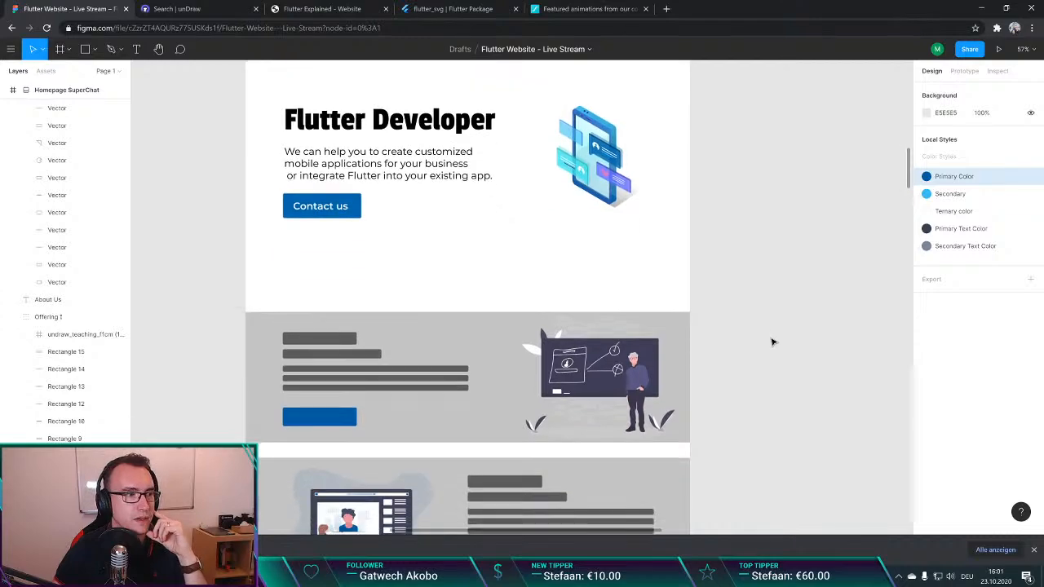
scroll(772, 342, down, 4)
scroll(772, 342, up, 3)
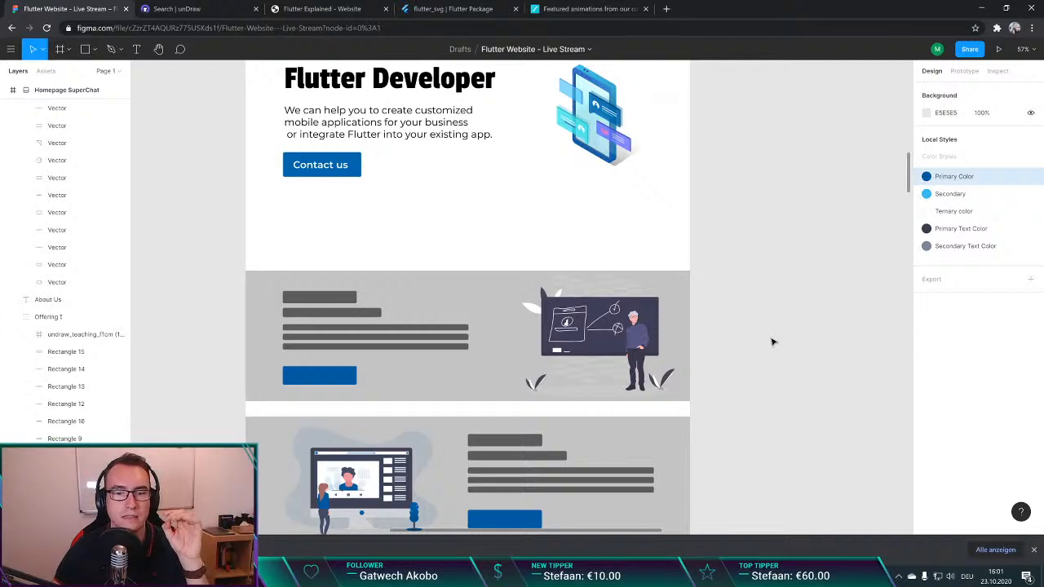
Step: Search the web in a new tab for "intellij survey mobile app development"
key(ctrl+t)
text(intel)
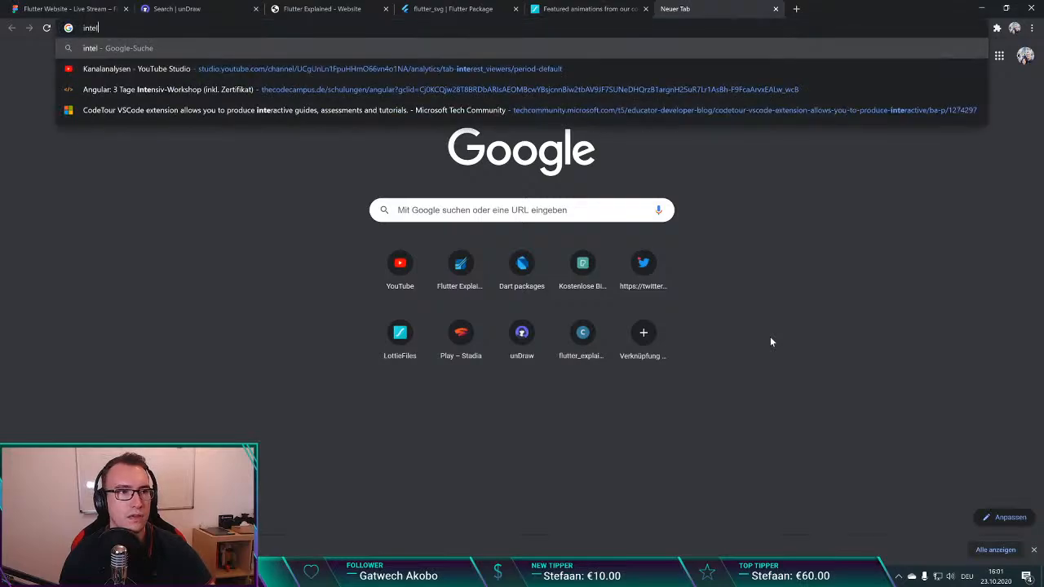
text(lij survey )
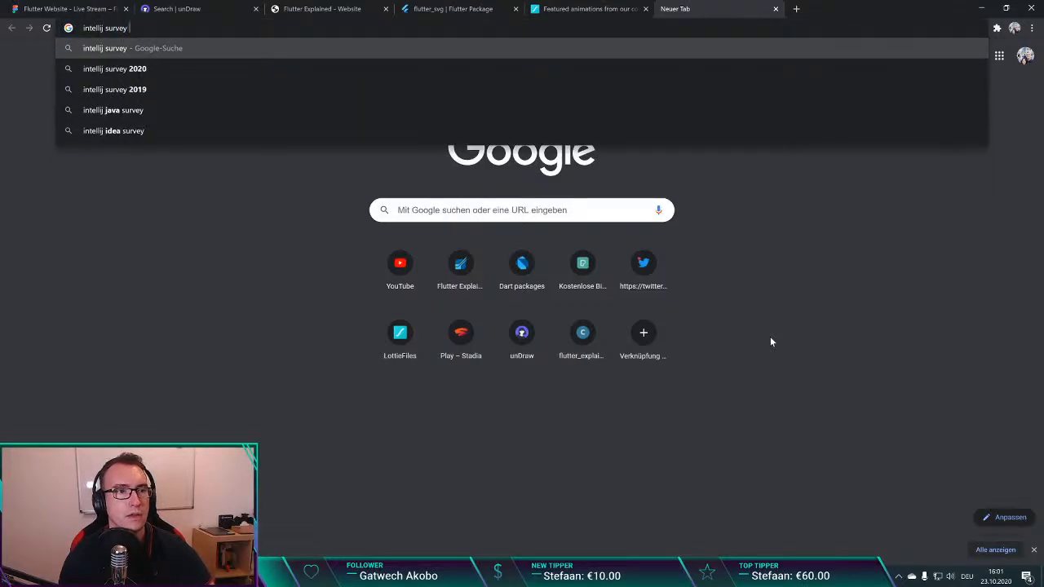
text(mobile cro)
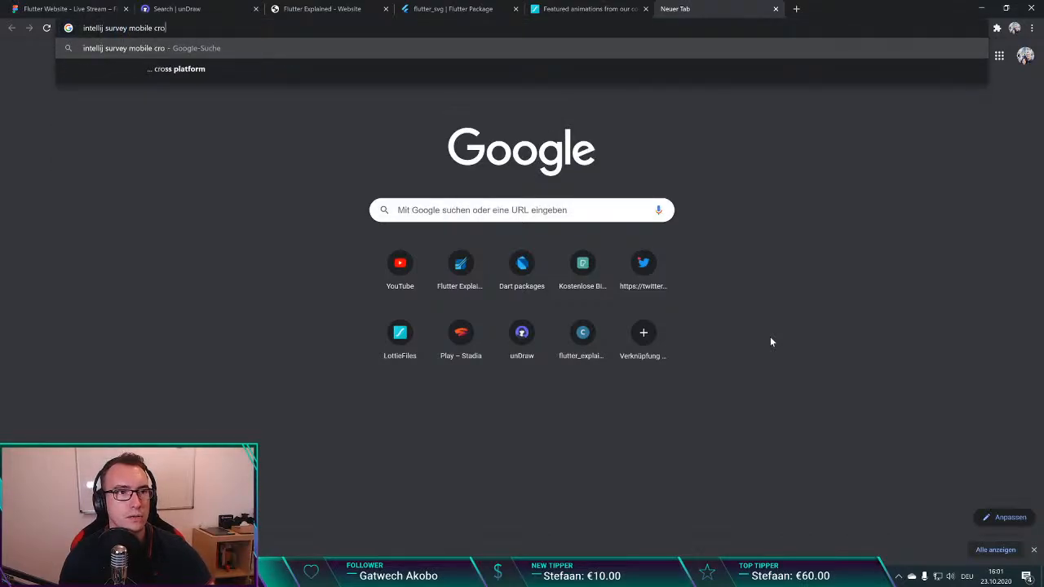
key(BackSpace)
key(BackSpace)
key(BackSpace)
text(app de)
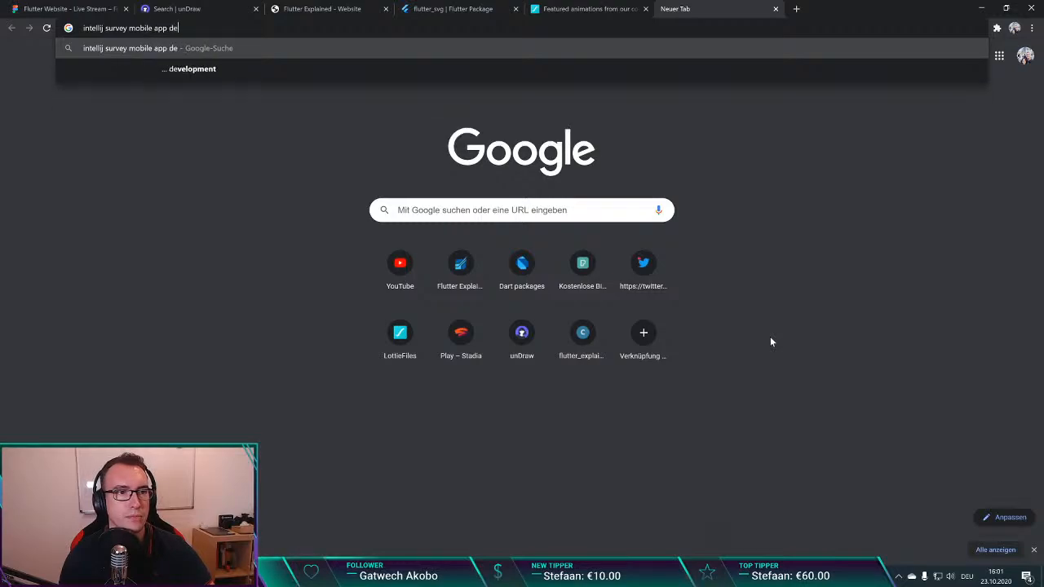
text(velopment)
key(Return)
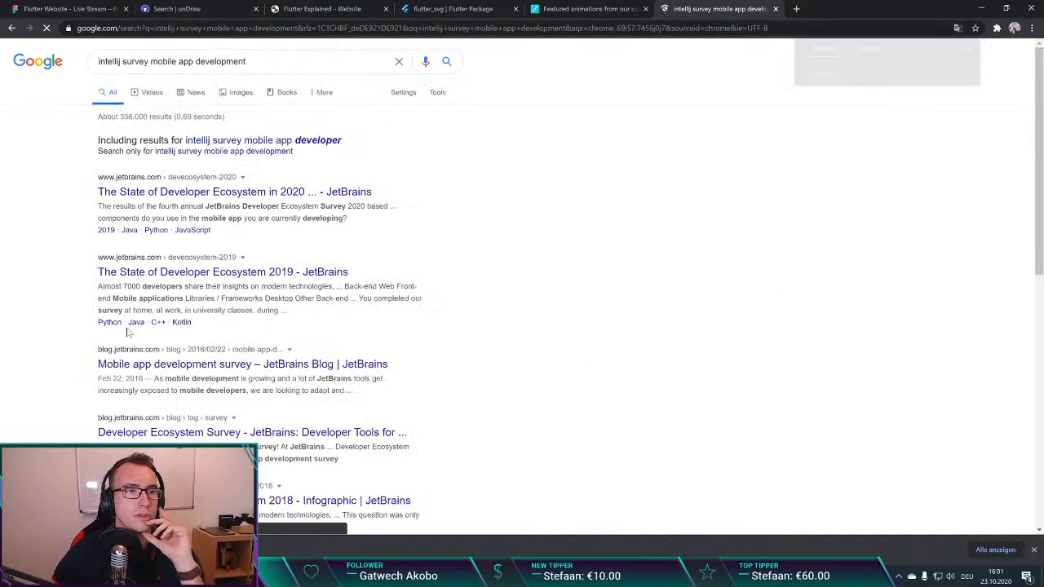
Step: Open the JetBrains State of Developer Ecosystem 2020 result, find "mobile fr" on the page and examine the cross-platform mobile frameworks chart
click(116, 193)
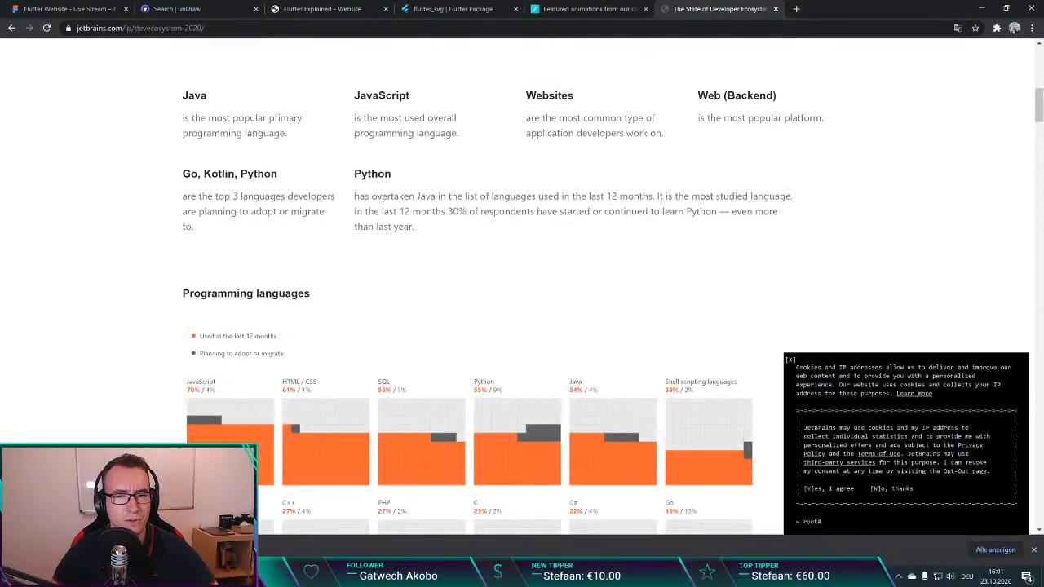
scroll(380, 275, down, 3)
scroll(162, 272, down, 15)
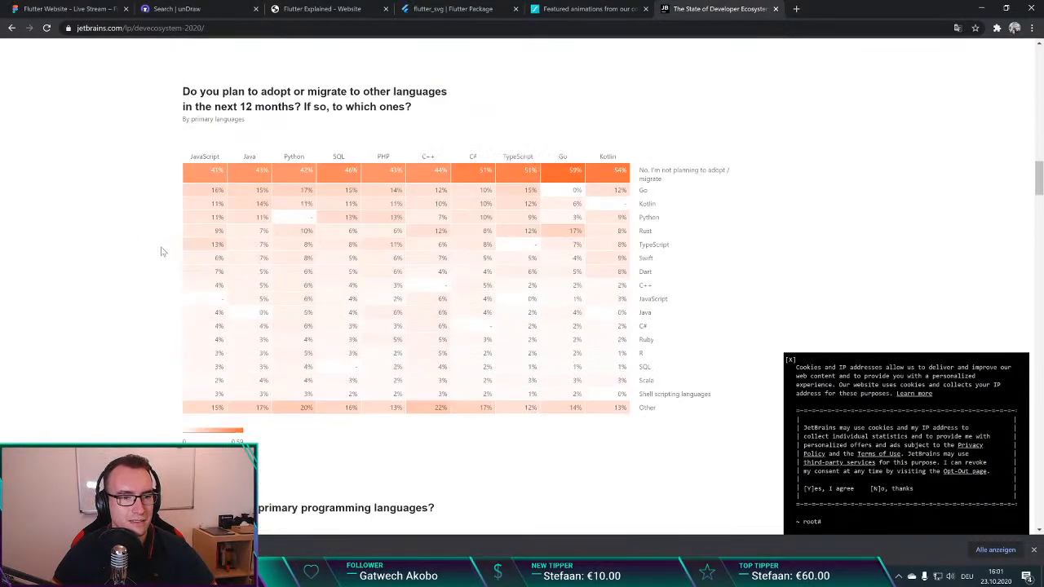
key(ctrl+f)
text(mobile )
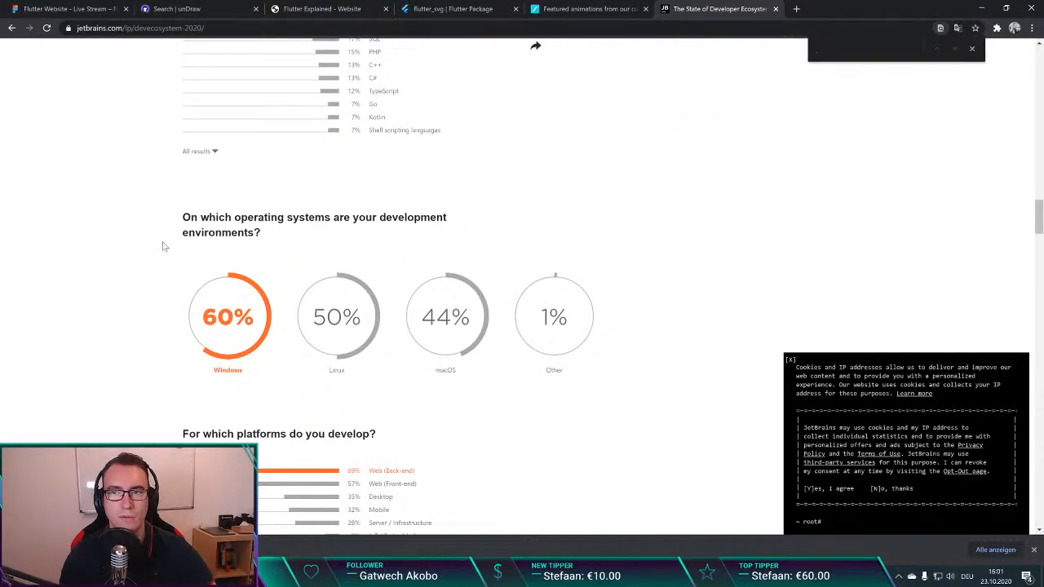
text(fr)
key(Escape)
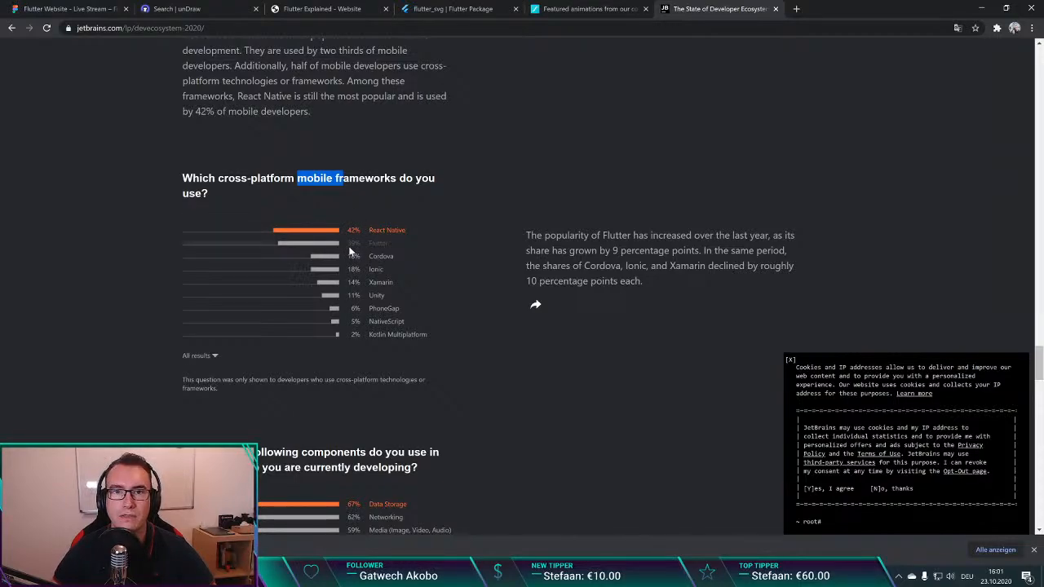
click(78, 28)
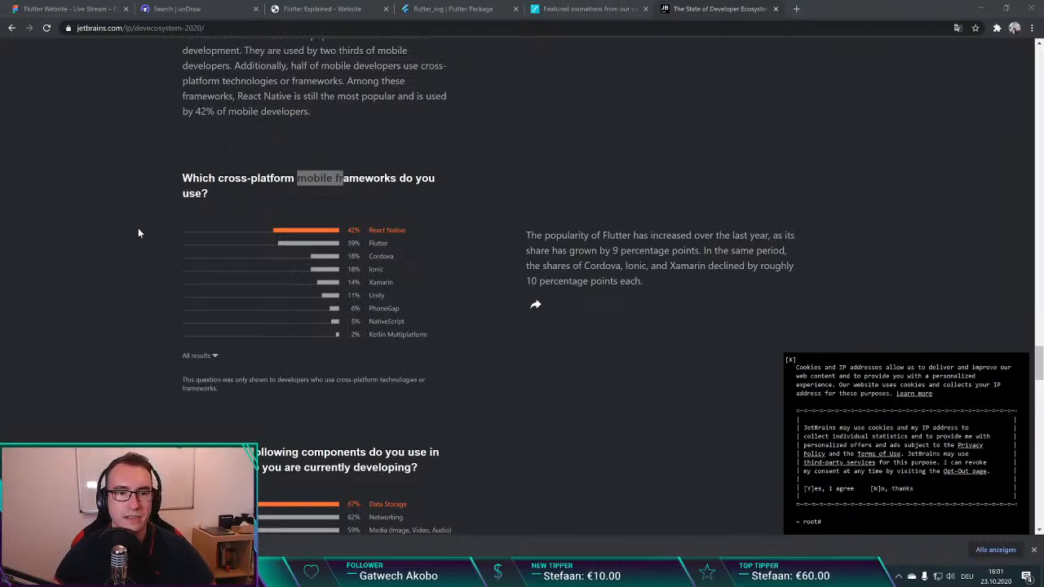
click(169, 236)
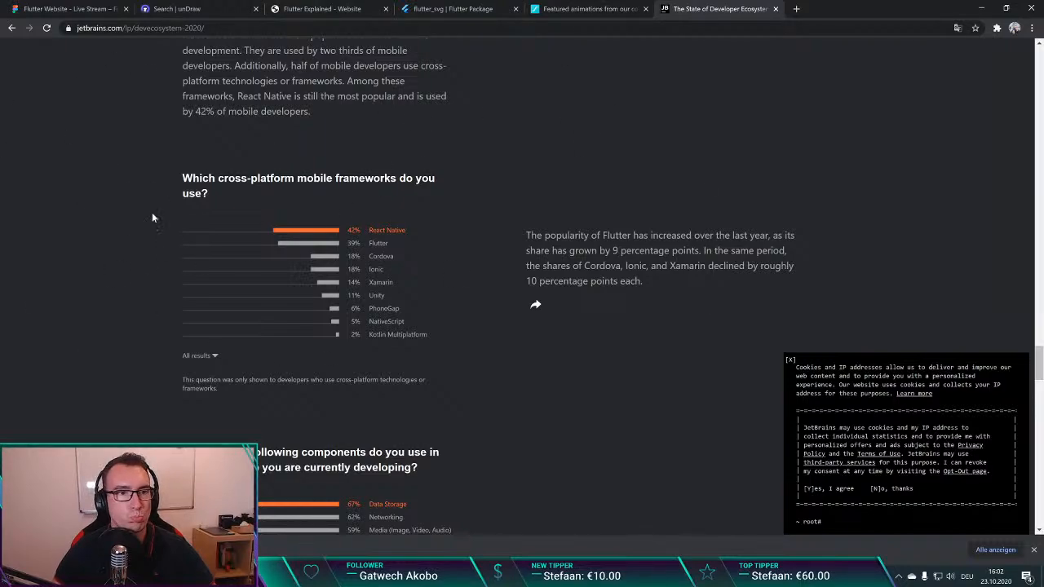
scroll(160, 229, up, 1)
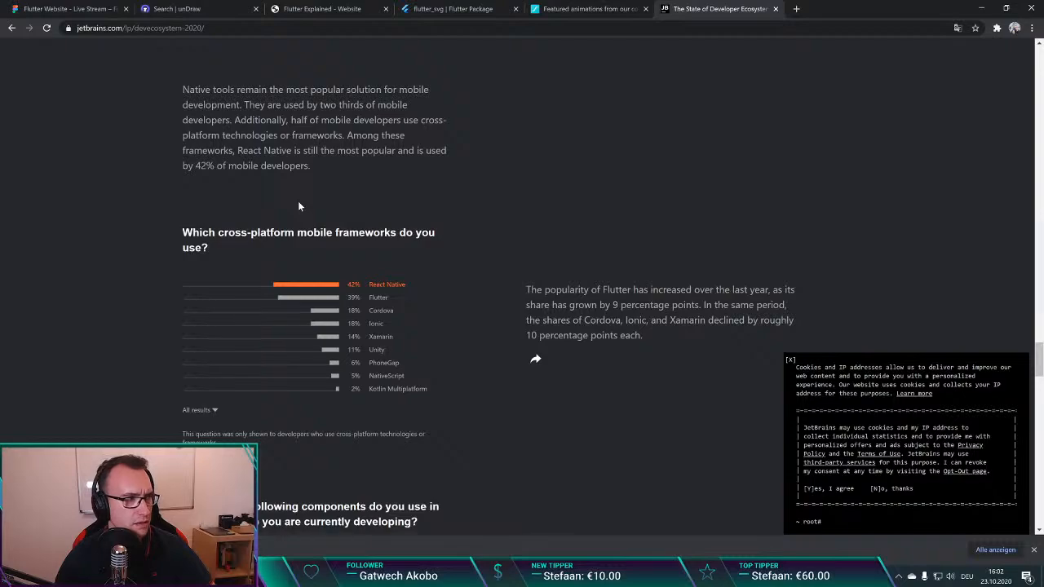
Step: Open YouTube in a new tab and search for "flutter death"
key(ctrl+t)
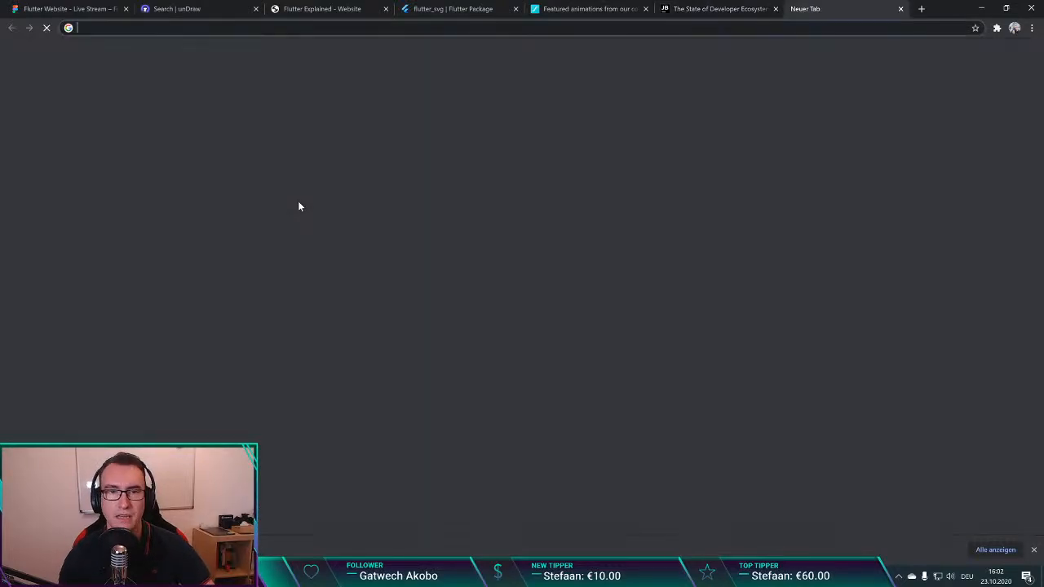
text(yout)
key(Return)
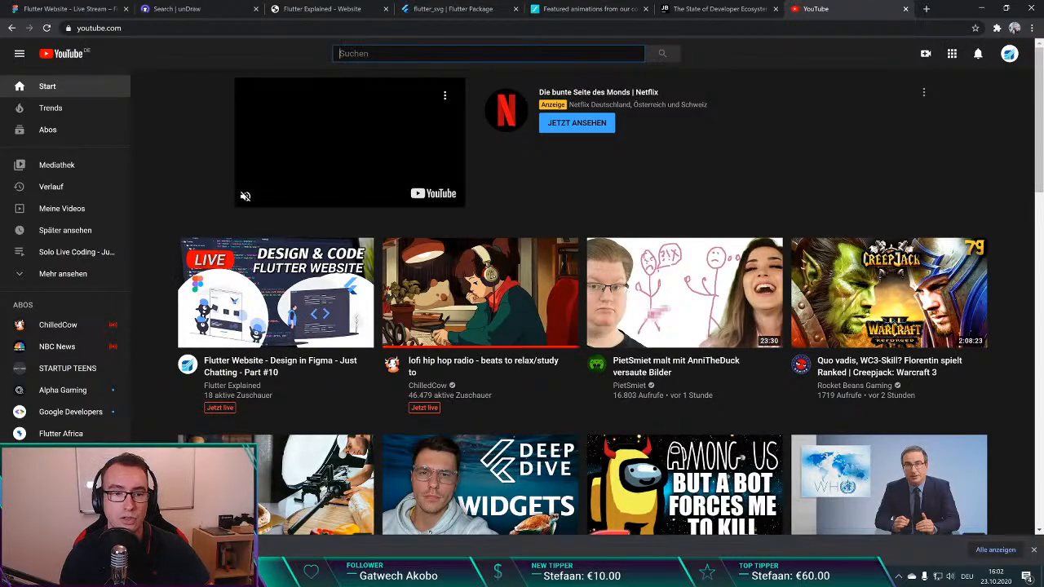
text(flutter death)
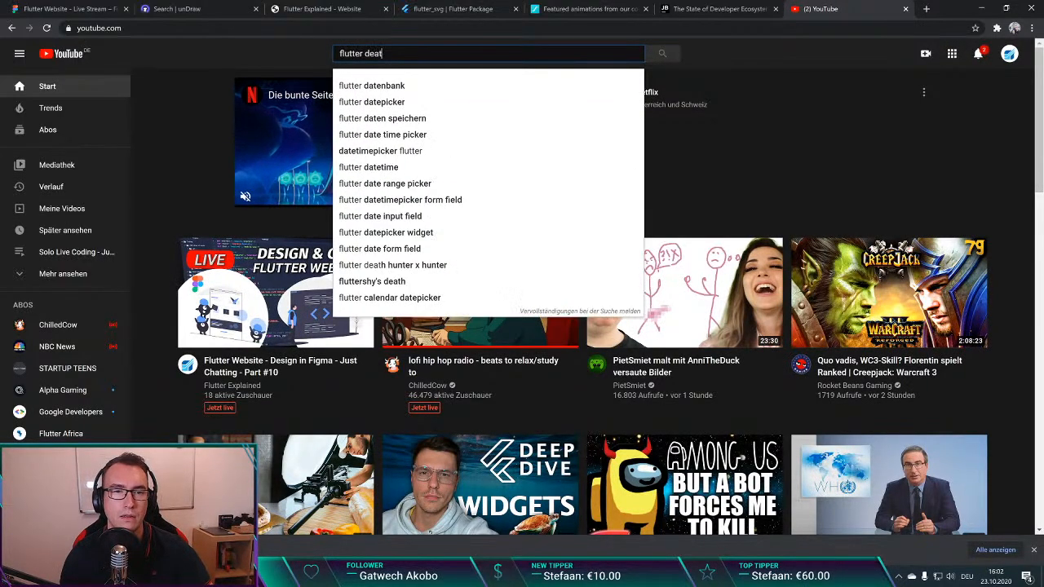
key(Return)
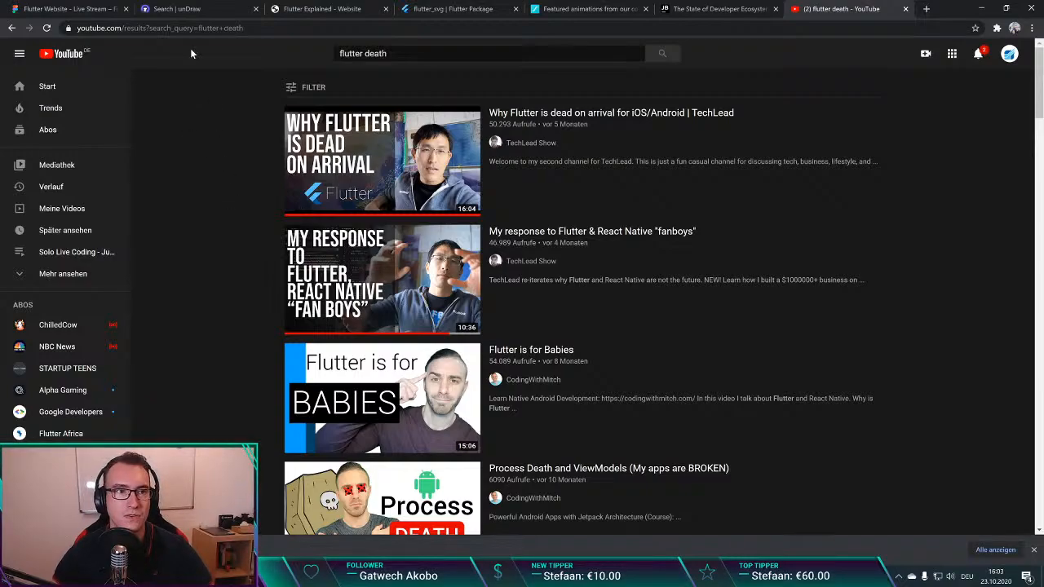
Step: Close the YouTube results, revisit the JetBrains frameworks chart and switch back to the Figma homepage design to review the offering sections
key(ctrl+w)
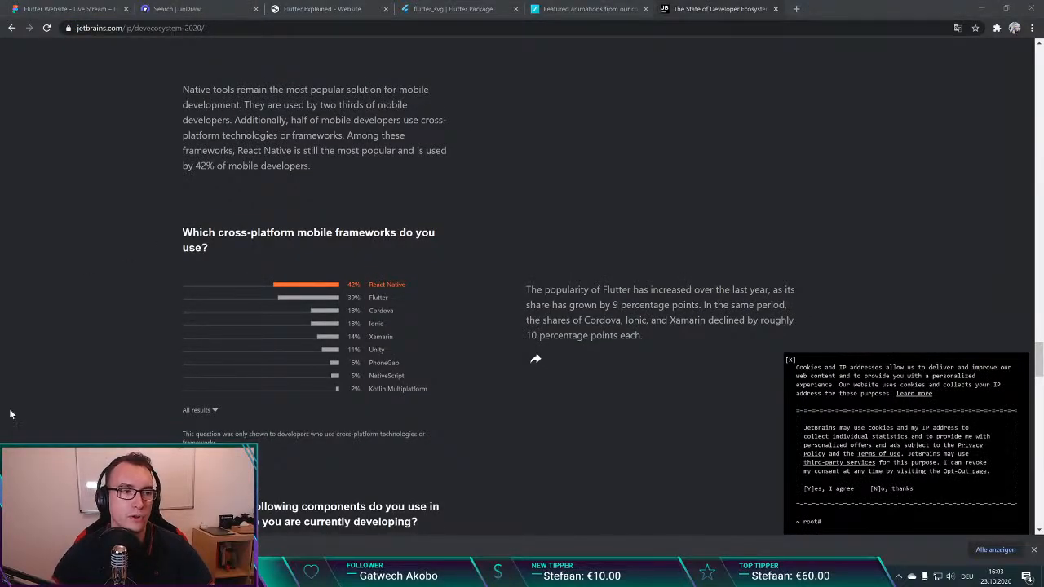
click(217, 220)
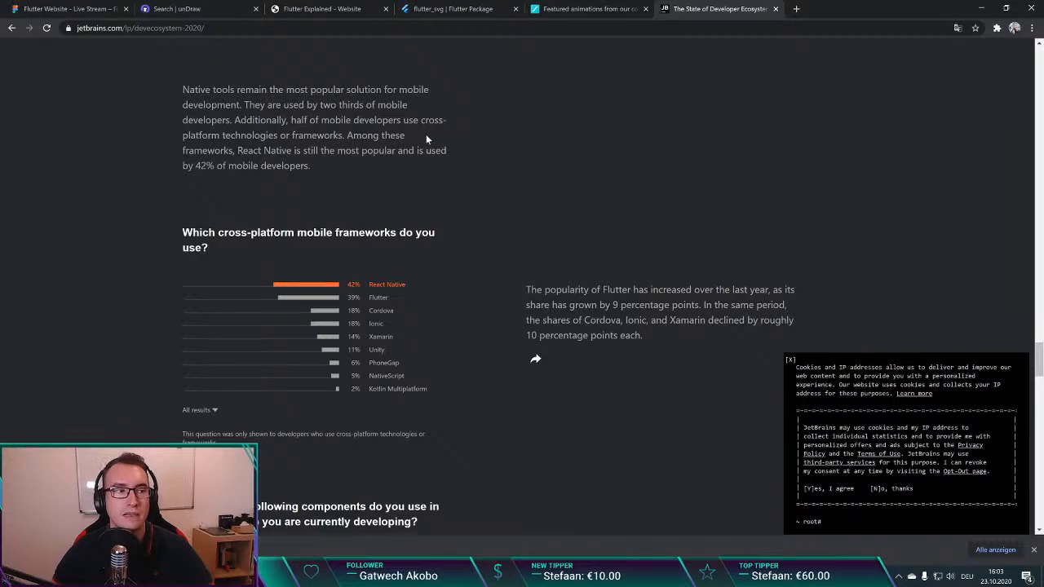
click(357, 292)
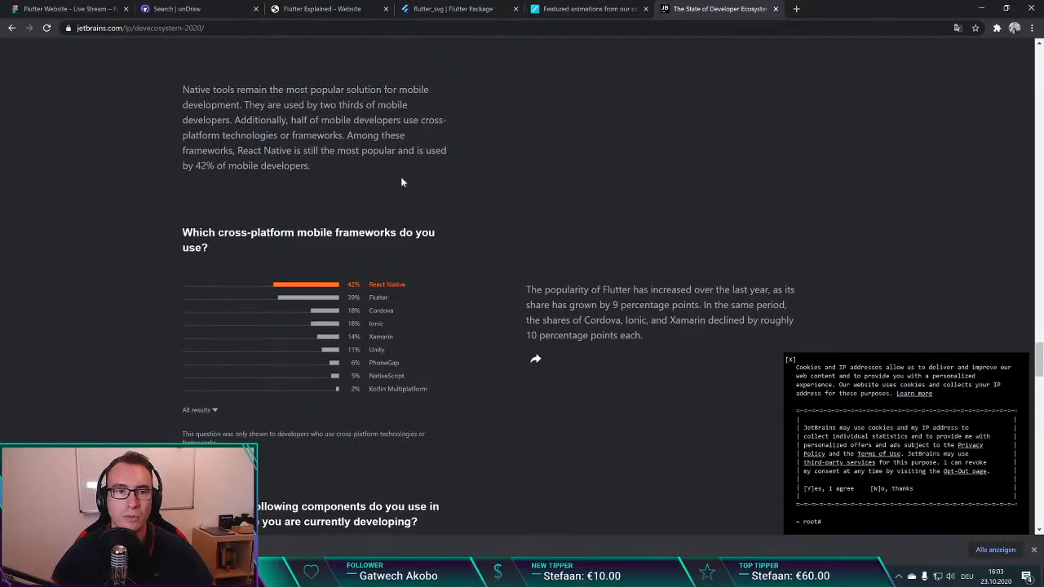
key(ctrl+1)
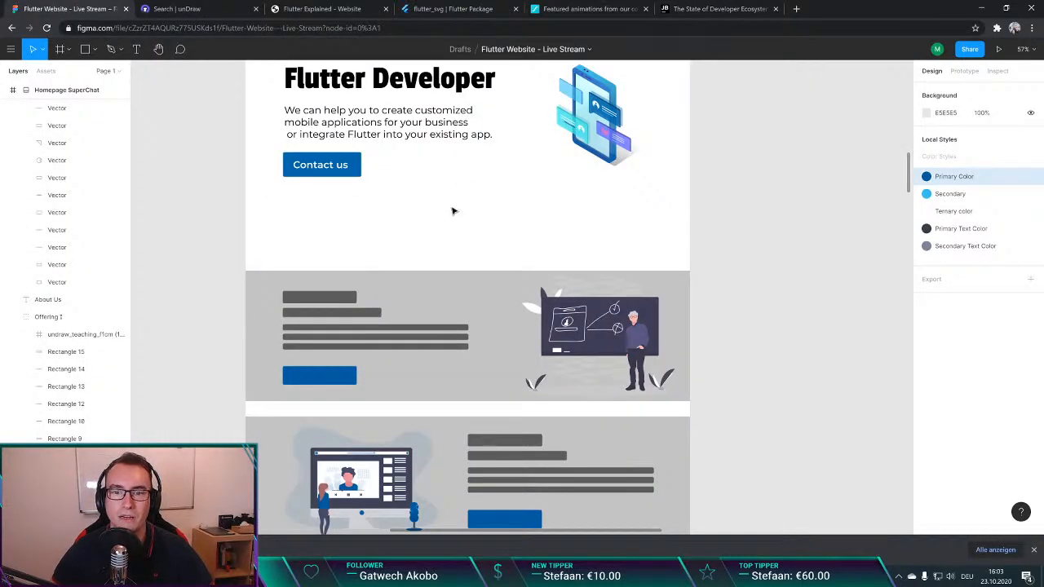
scroll(243, 212, down, 4)
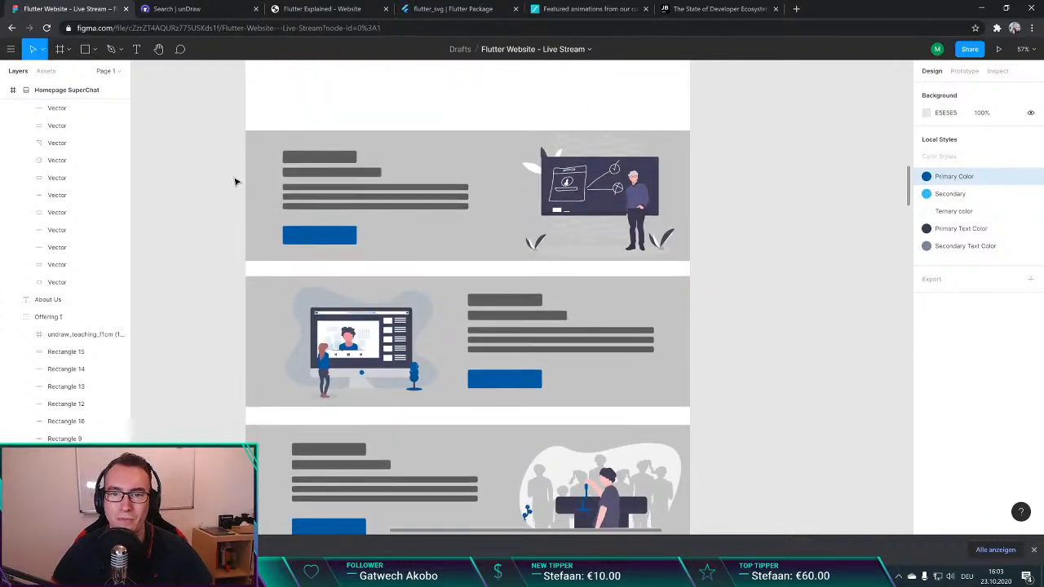
scroll(233, 180, up, 3)
scroll(233, 180, up, 1)
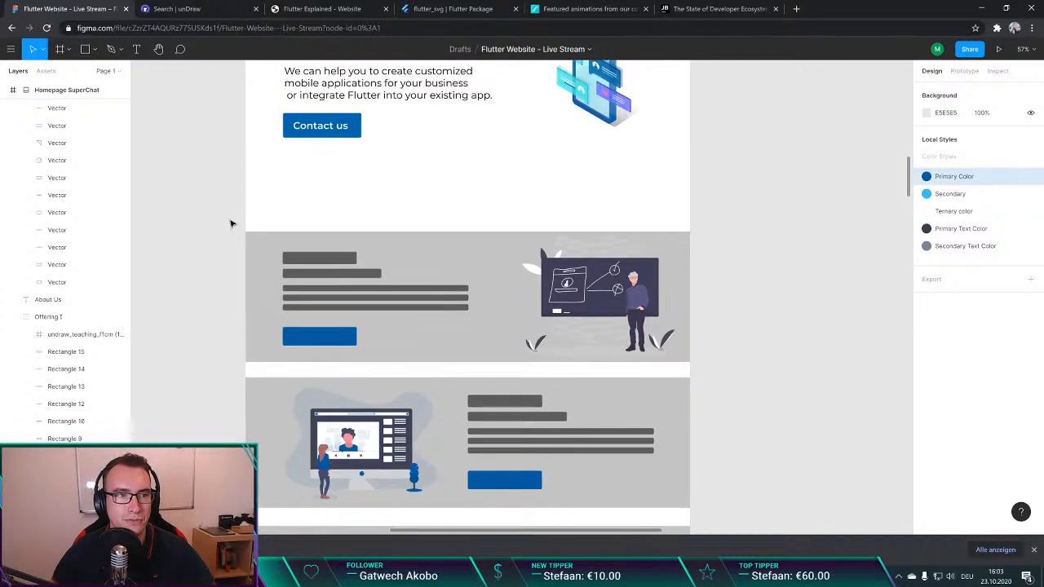
key(t)
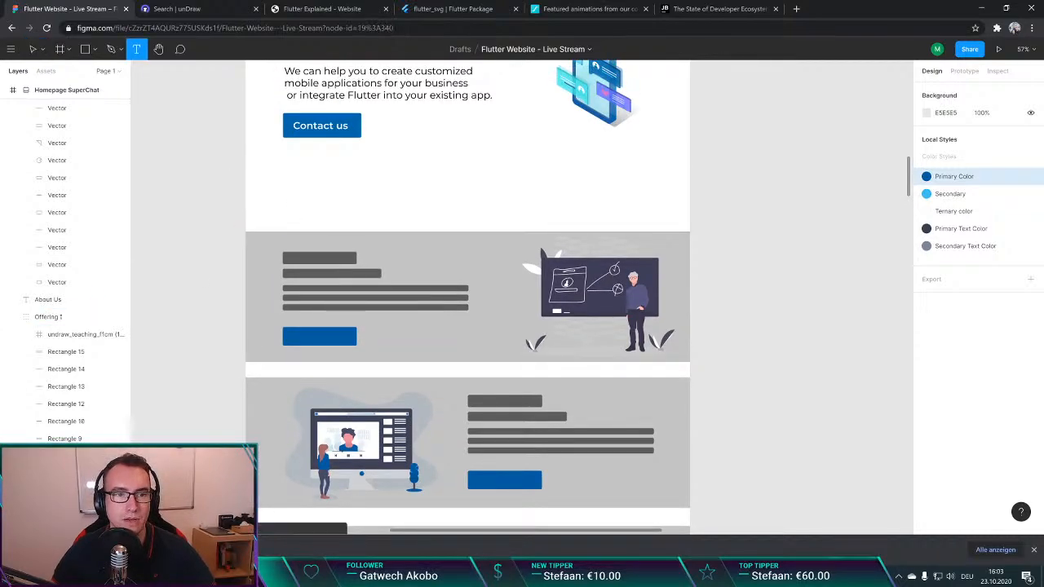
click(289, 185)
click(235, 244)
click(308, 283)
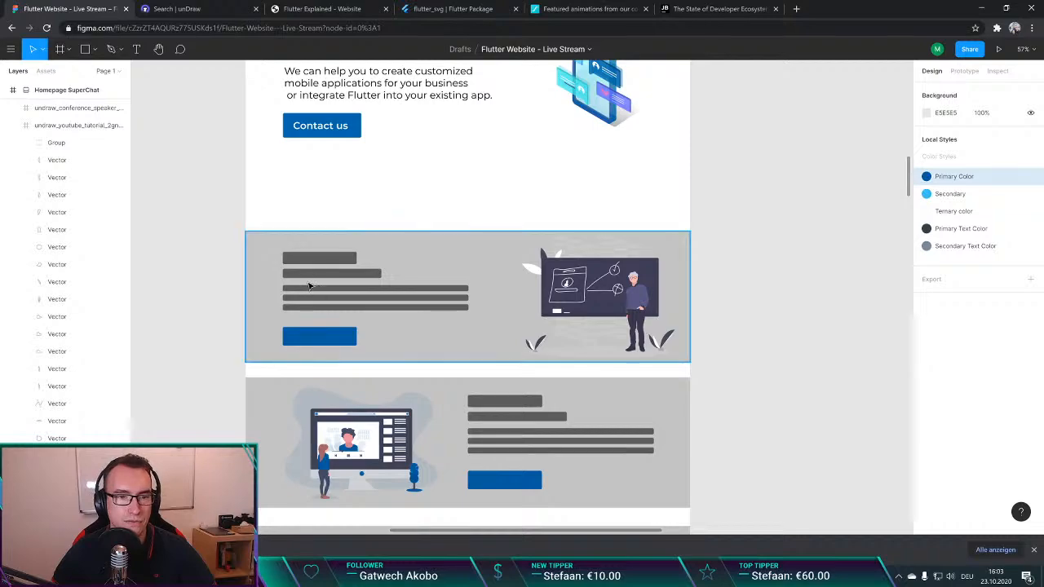
Step: Select the heading placeholder bar in the first offering section, inspect it with the surrounding layout up close, and deselect it
double_click(308, 259)
scroll(310, 264, up, 1)
scroll(308, 264, up, 3)
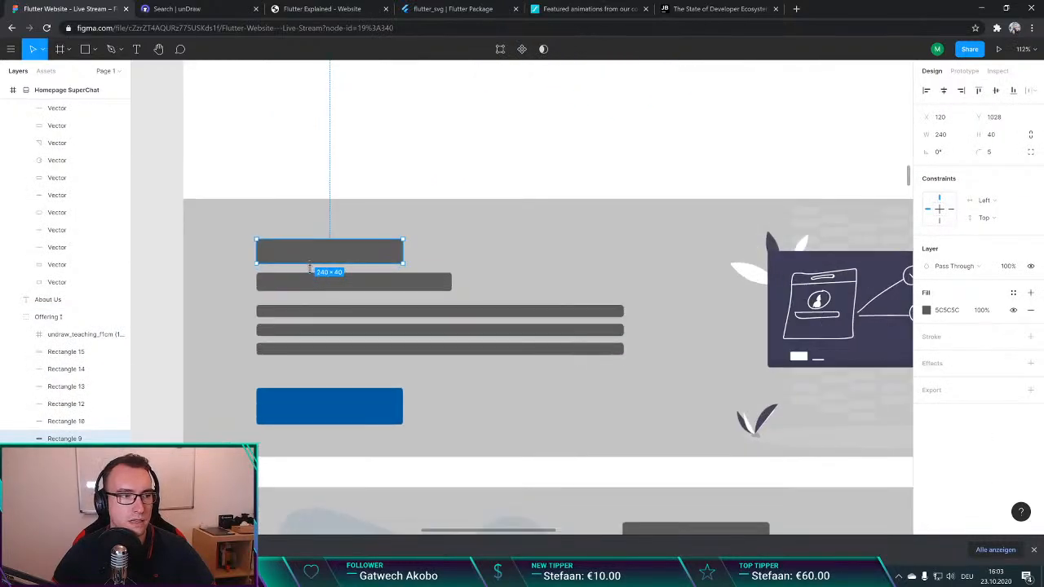
scroll(332, 282, up, 1)
scroll(332, 283, down, 2)
scroll(332, 282, down, 2)
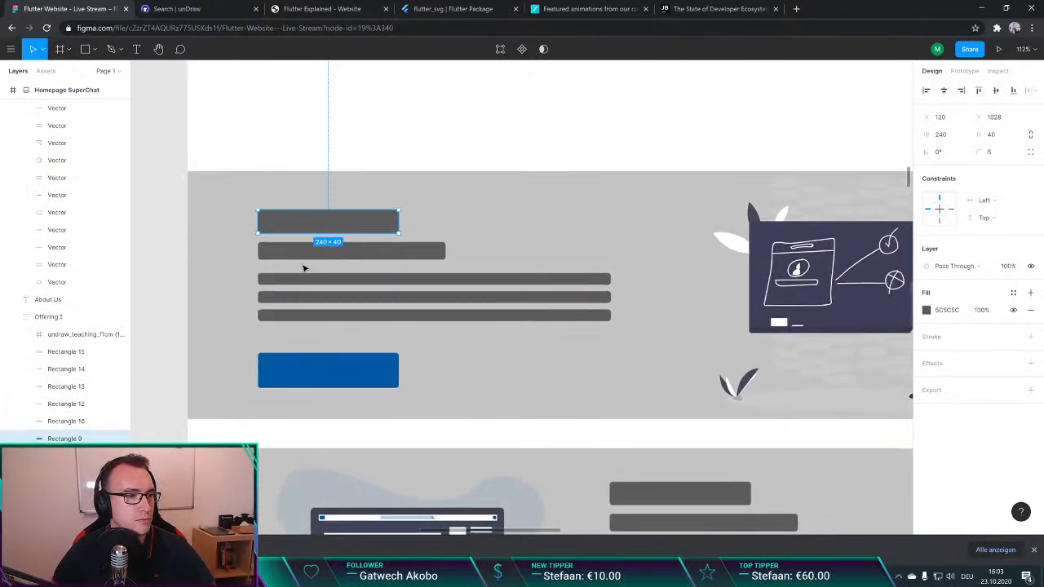
scroll(255, 248, right, 1)
scroll(269, 253, left, 3)
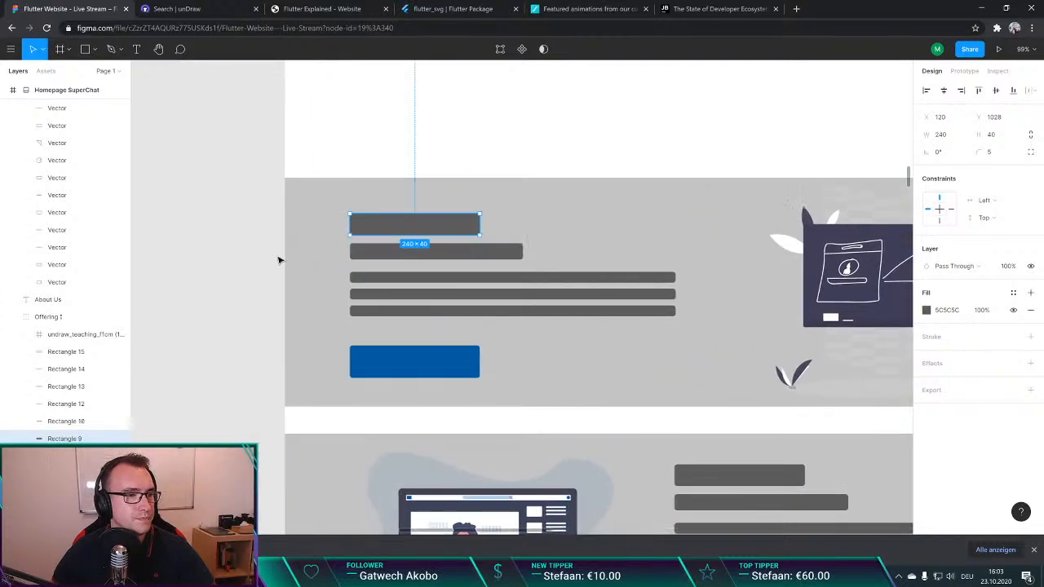
click(317, 273)
click(287, 222)
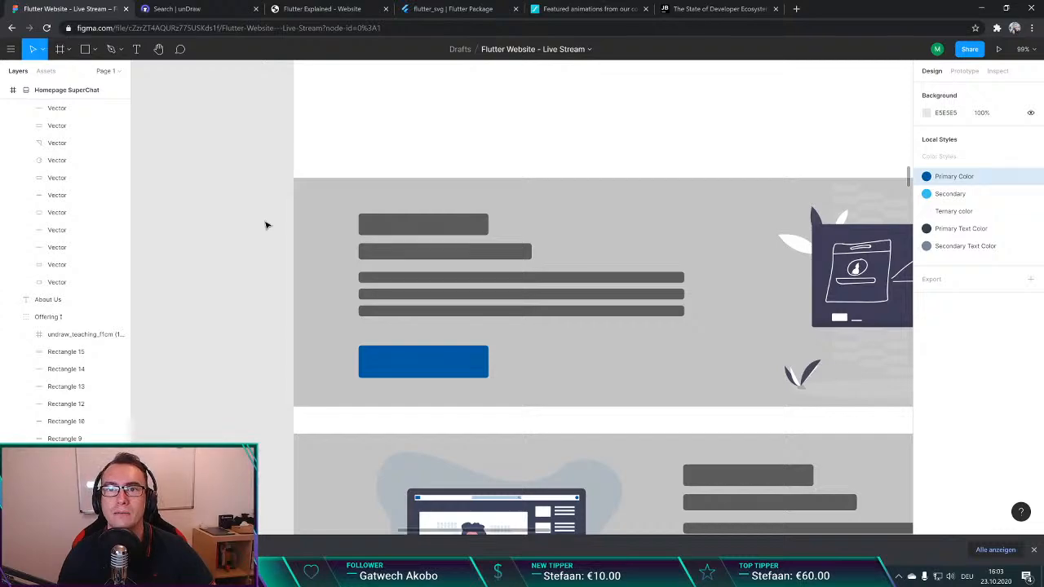
Step: Search Google in a new tab for "react 1.0 release date"
key(ctrl+t)
text(re)
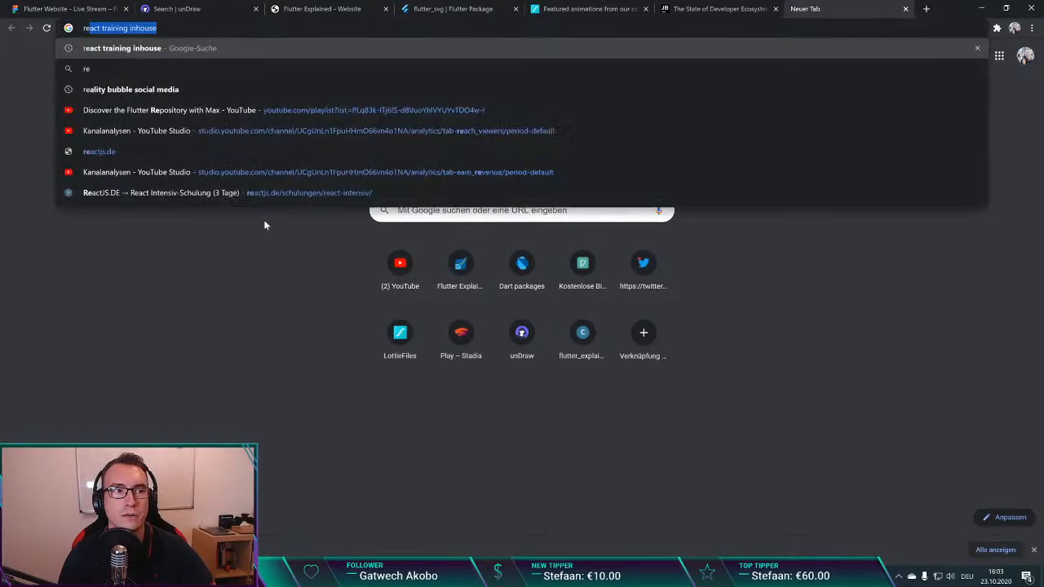
text(act)
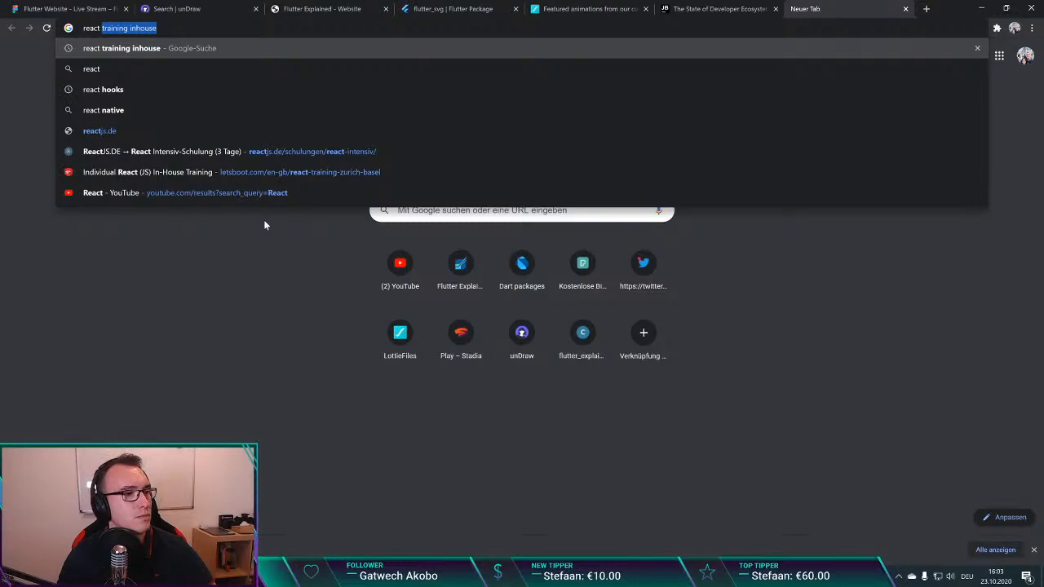
text( 1)
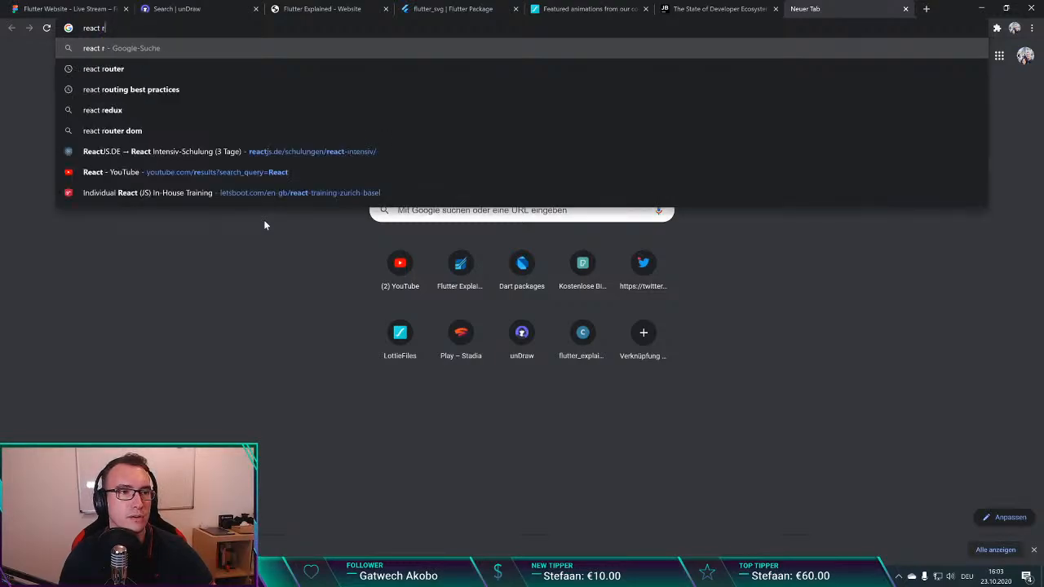
text(.0 release date)
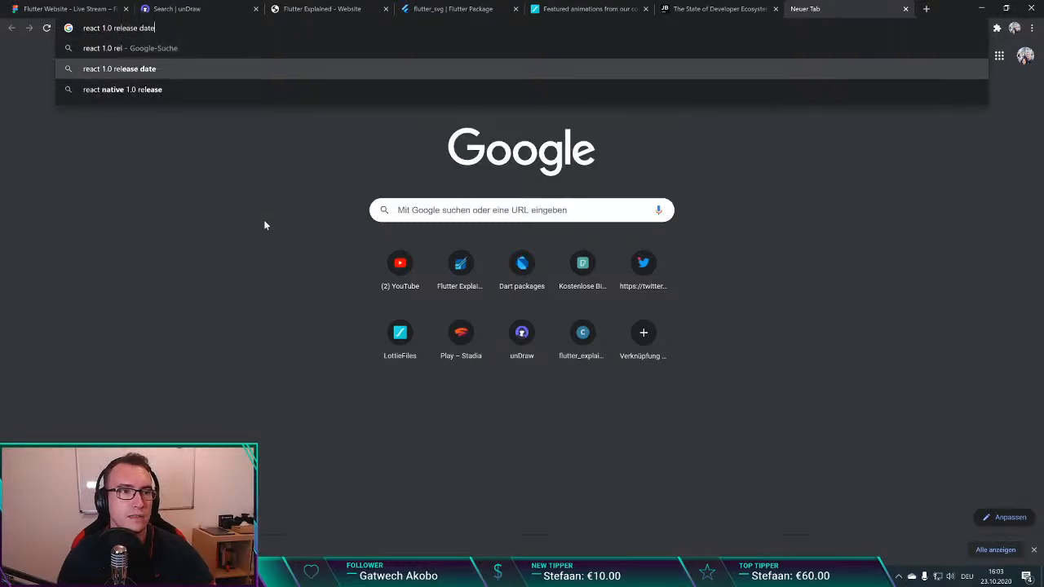
key(Return)
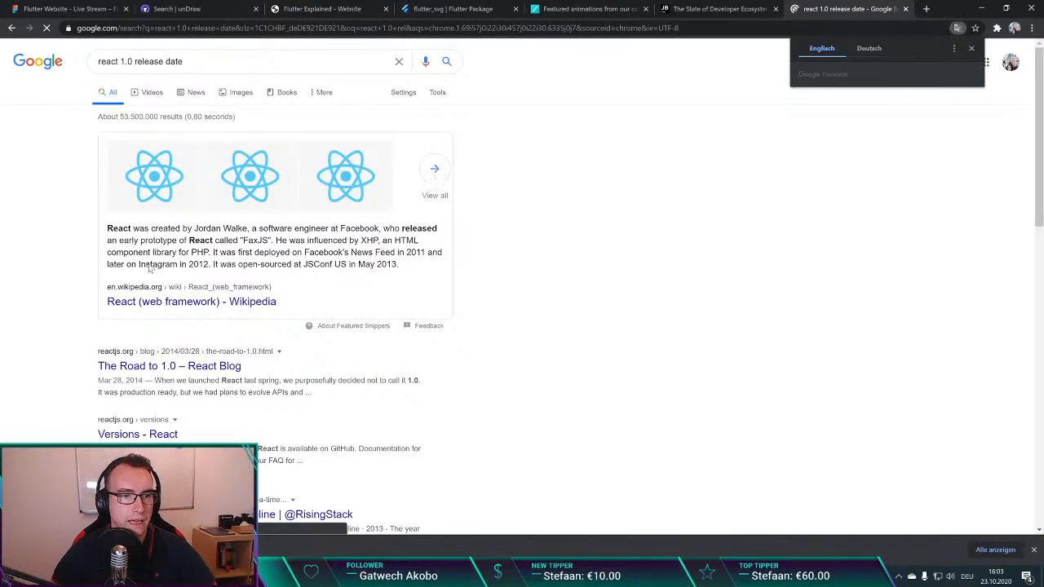
Step: Read the featured React answer, highlighting the years and the passage about its first deployment and open-sourcing
double_click(198, 264)
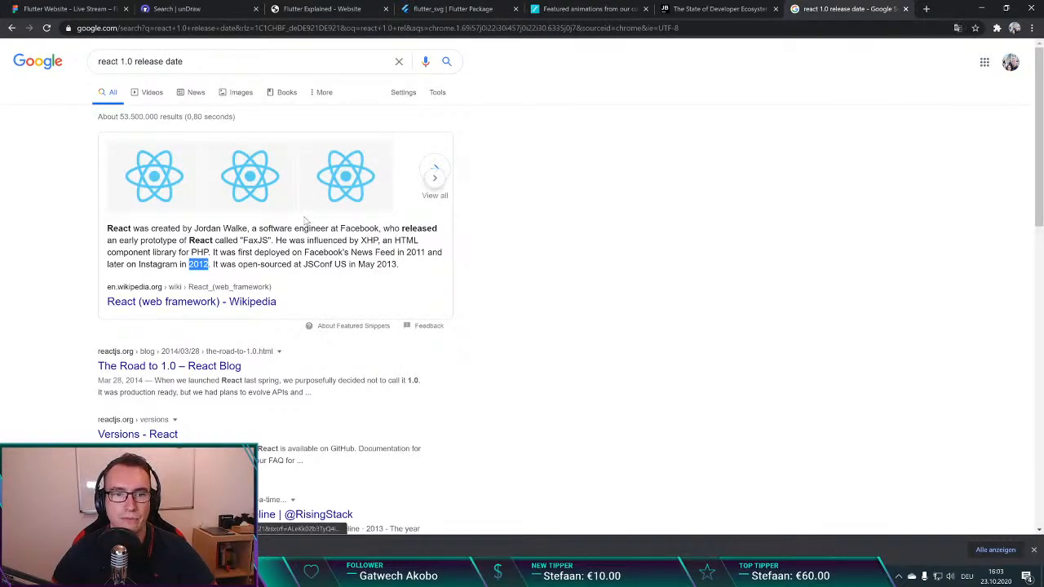
drag(348, 253, 401, 265)
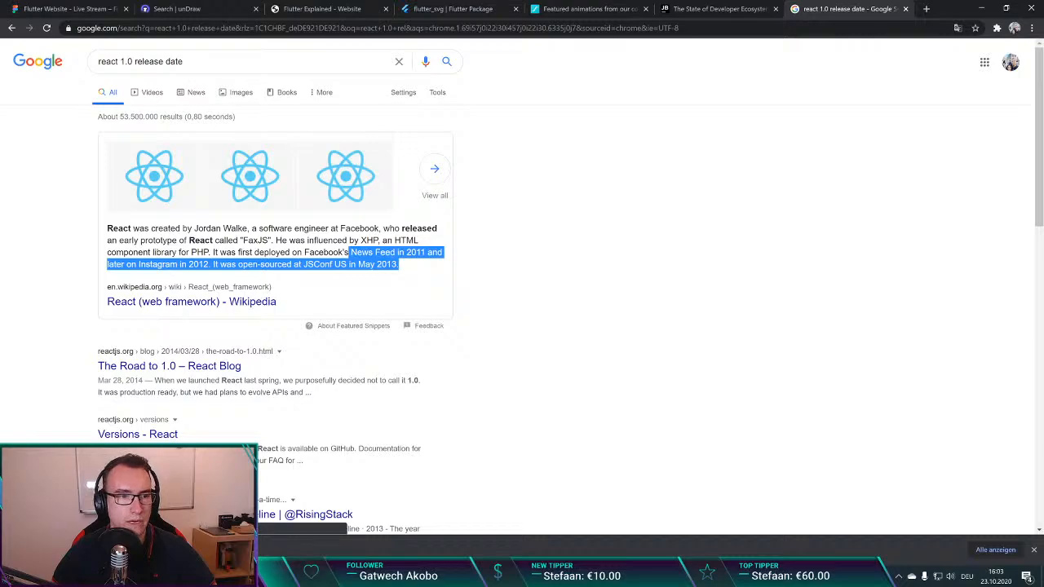
click(401, 265)
double_click(416, 252)
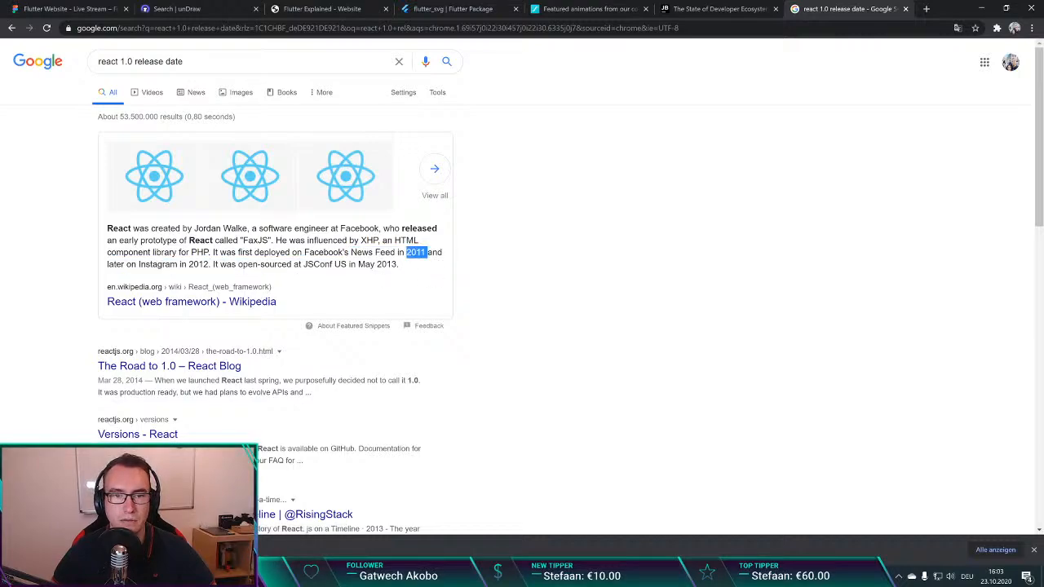
Step: Search Google in another new tab for "flutter 1.0 release date" and highlight the year in the featured answer
key(ctrl+t)
text(f)
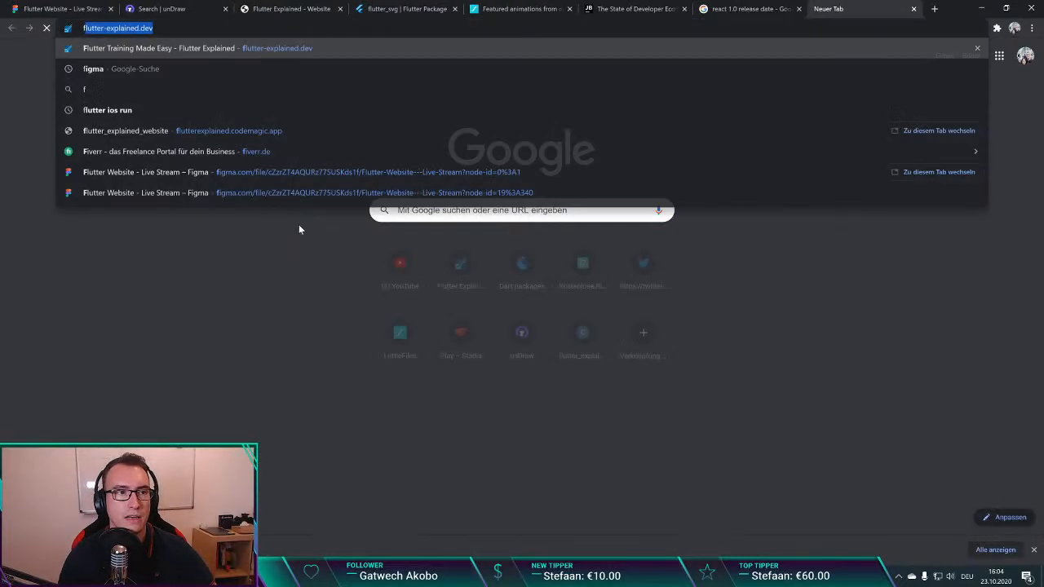
text(lutter releas)
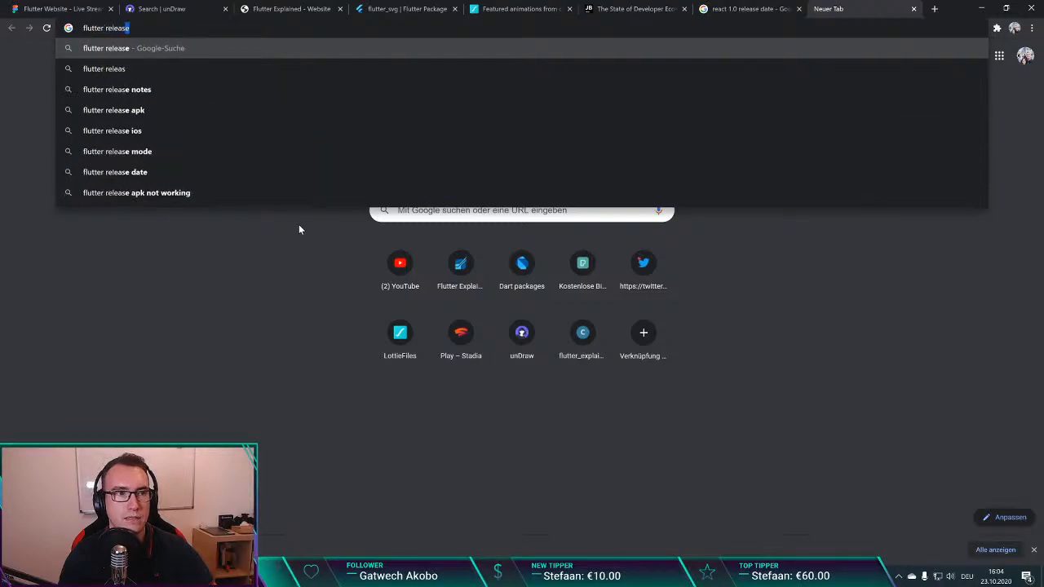
text(e date1.0)
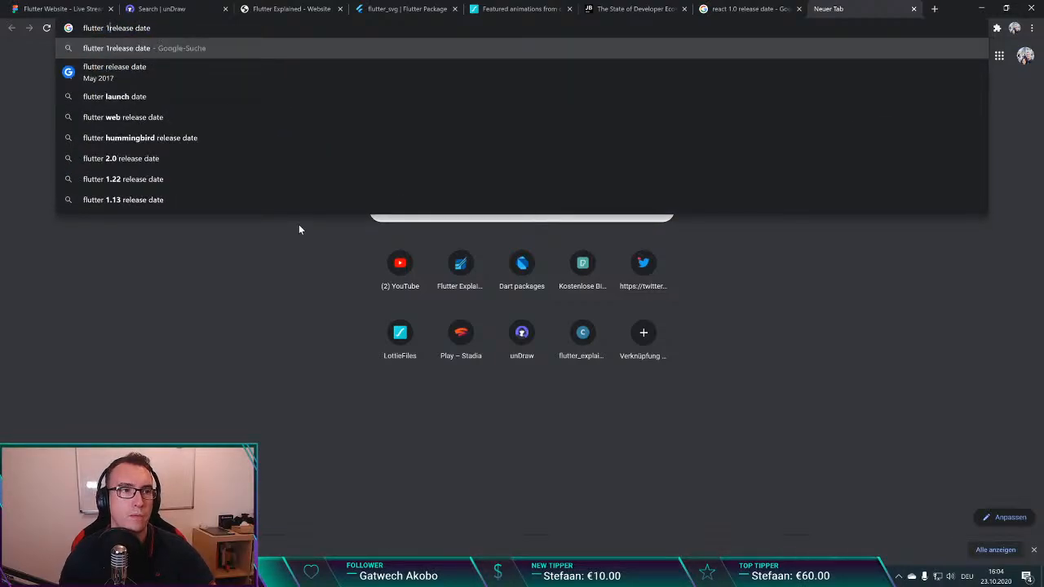
key(Return)
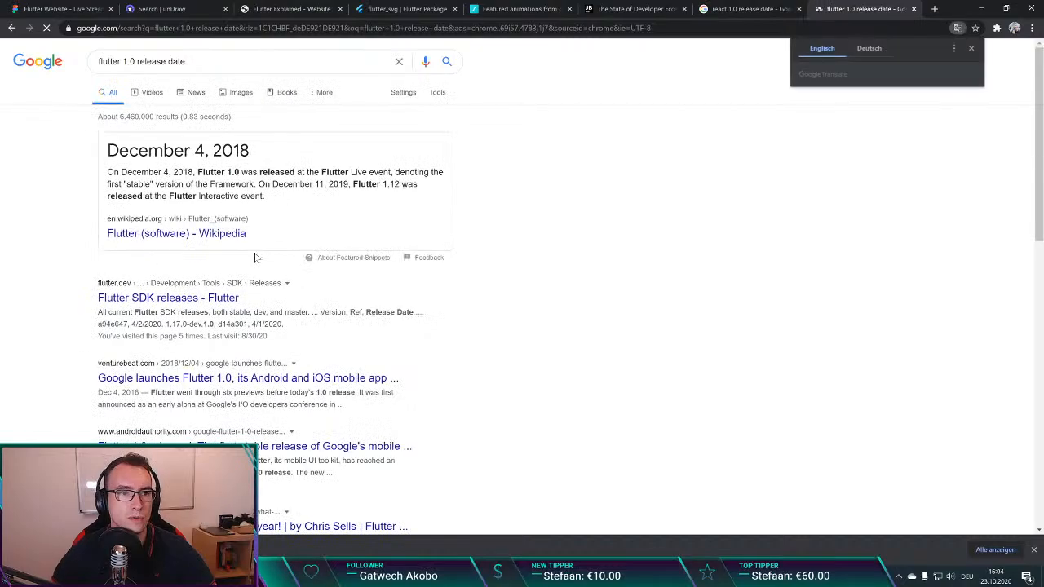
double_click(231, 150)
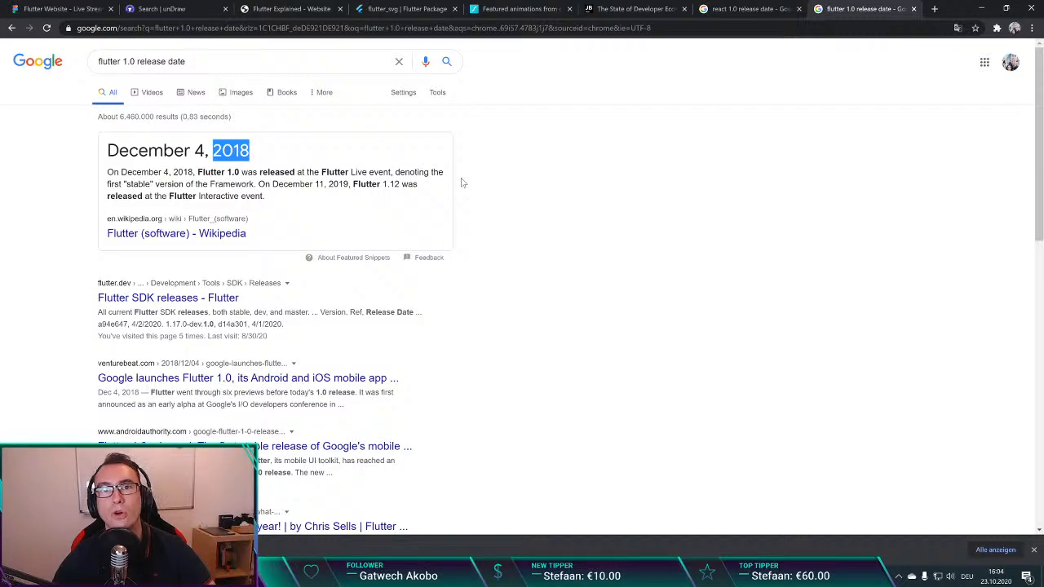
Step: Close both release-date searches and switch back to the Figma homepage design to review the first two offering sections
key(ctrl+w)
key(ctrl+w)
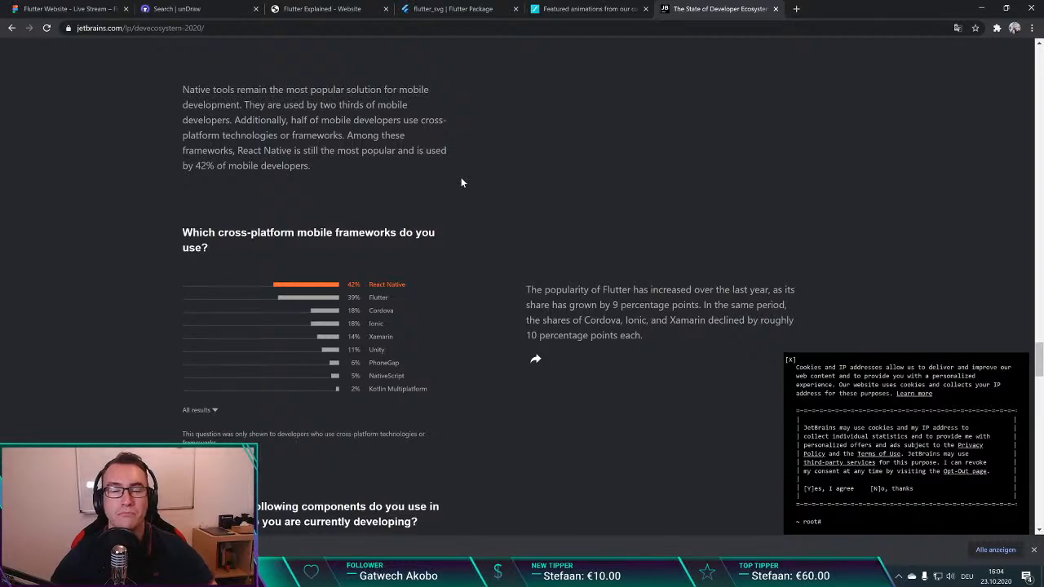
key(ctrl+1)
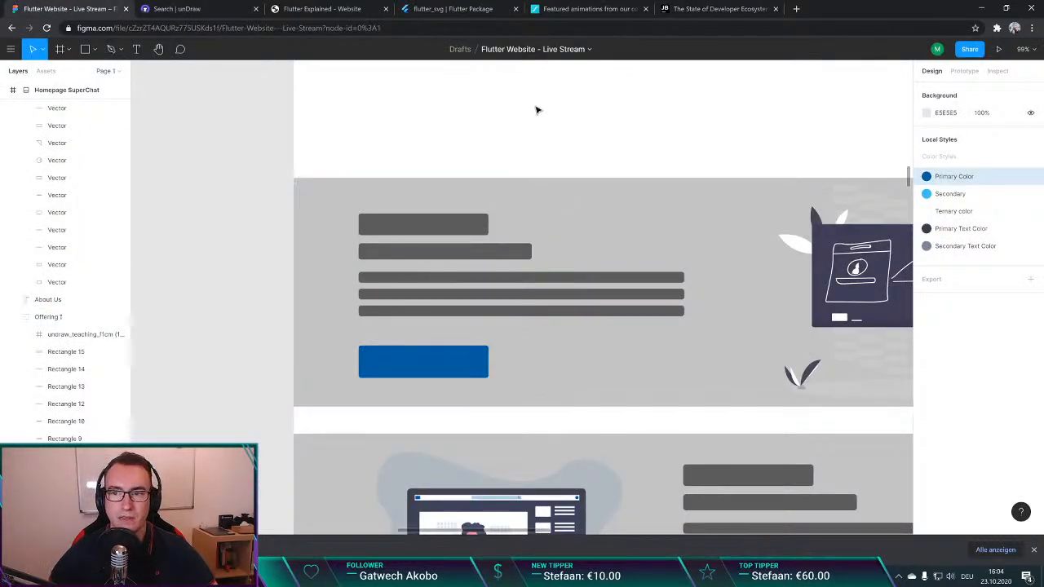
scroll(506, 124, down, 3)
scroll(506, 124, right, 3)
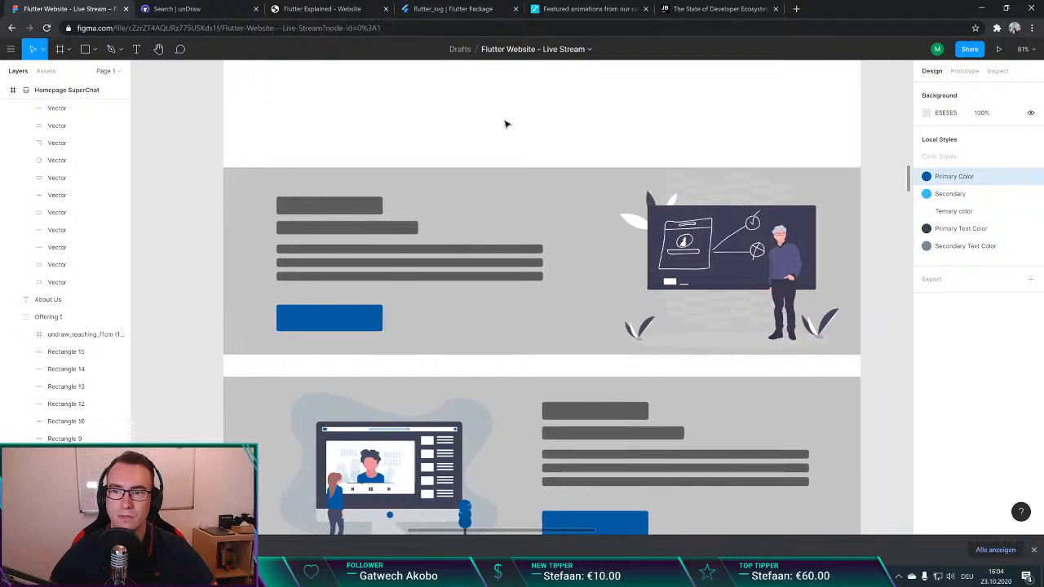
scroll(503, 122, right, 1)
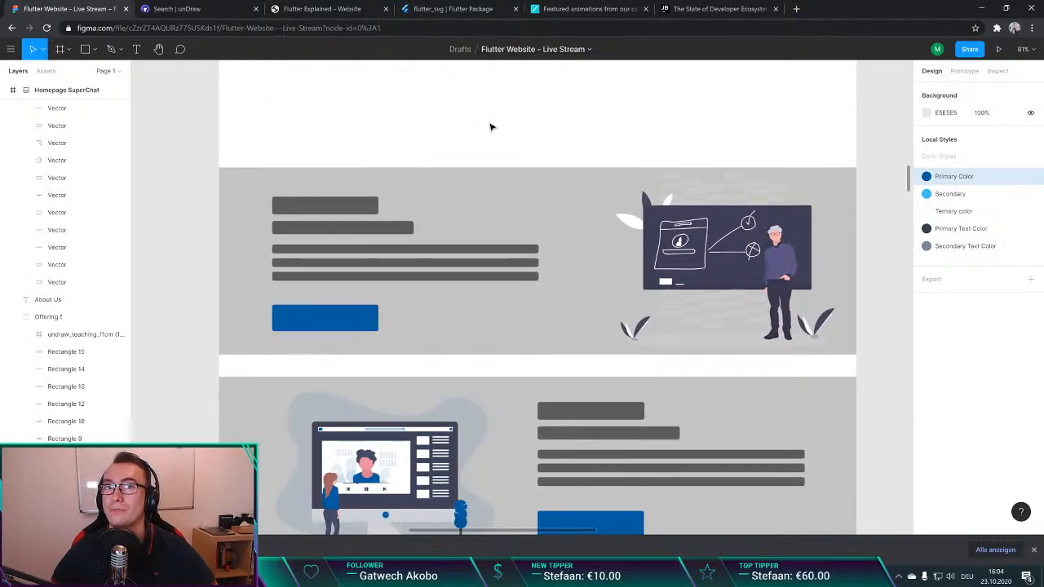
scroll(492, 127, up, 2)
scroll(490, 135, down, 1)
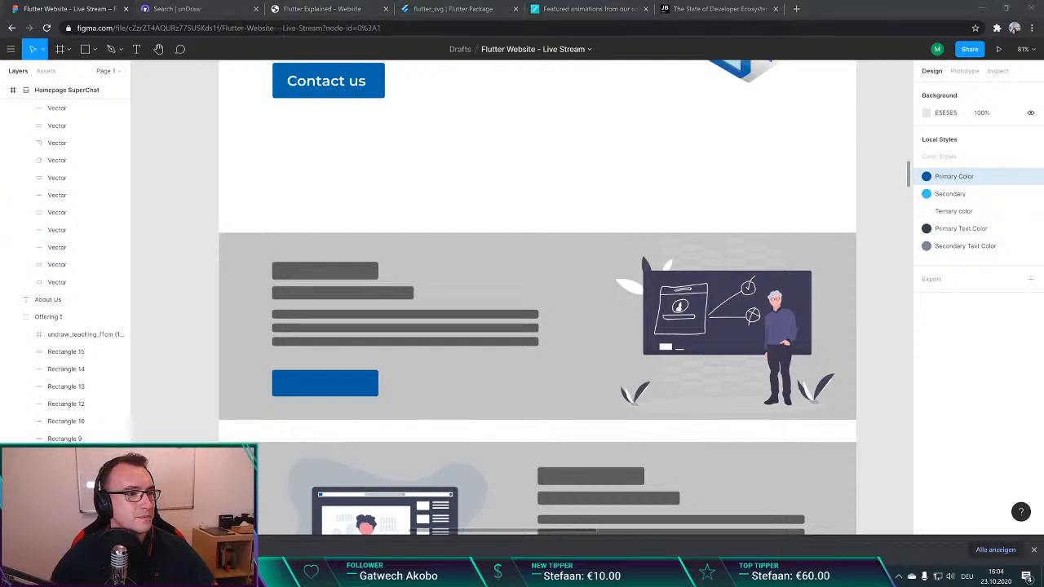
click(491, 208)
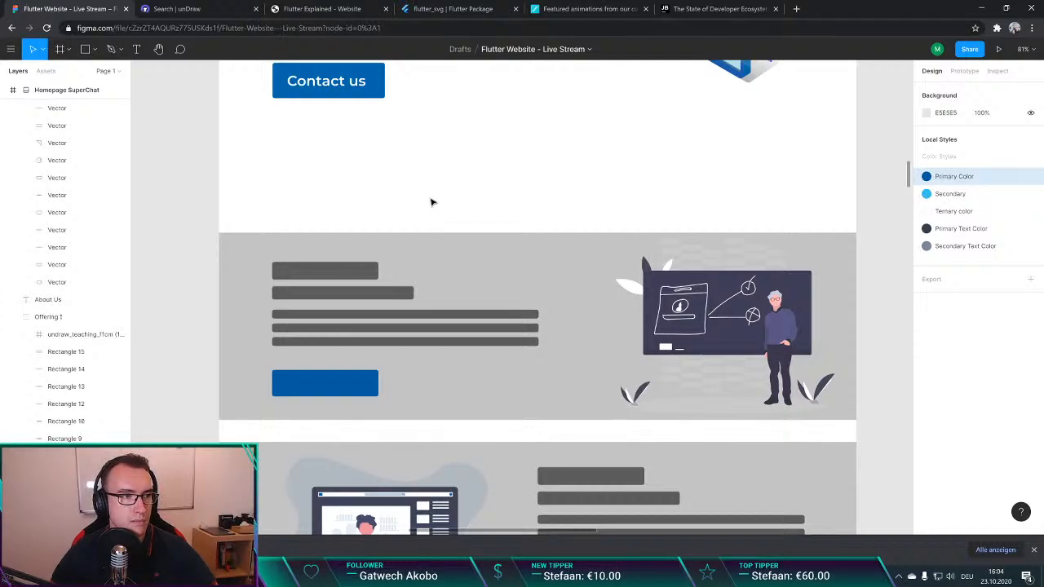
scroll(432, 203, down, 1)
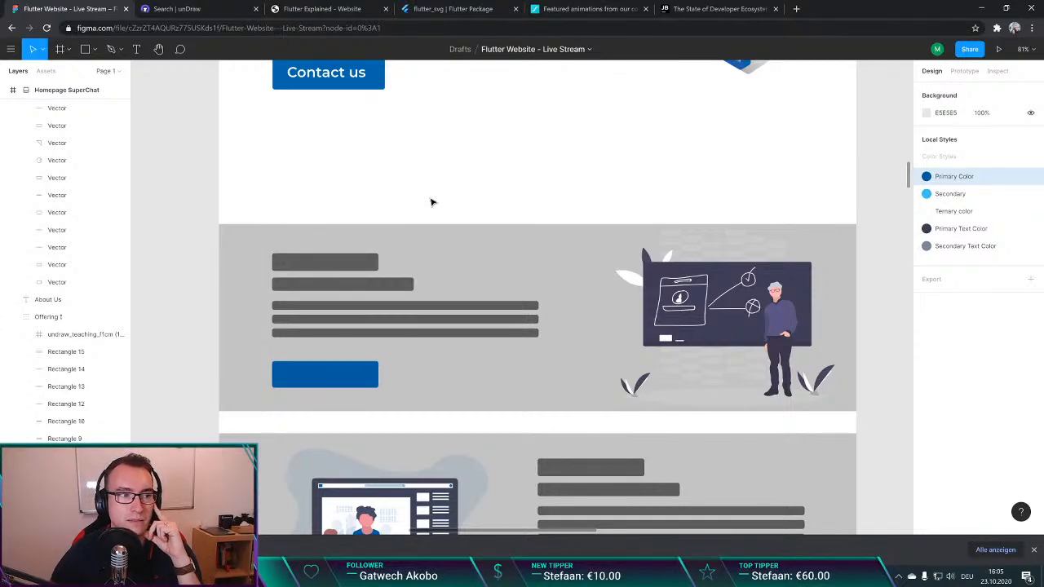
scroll(422, 203, down, 1)
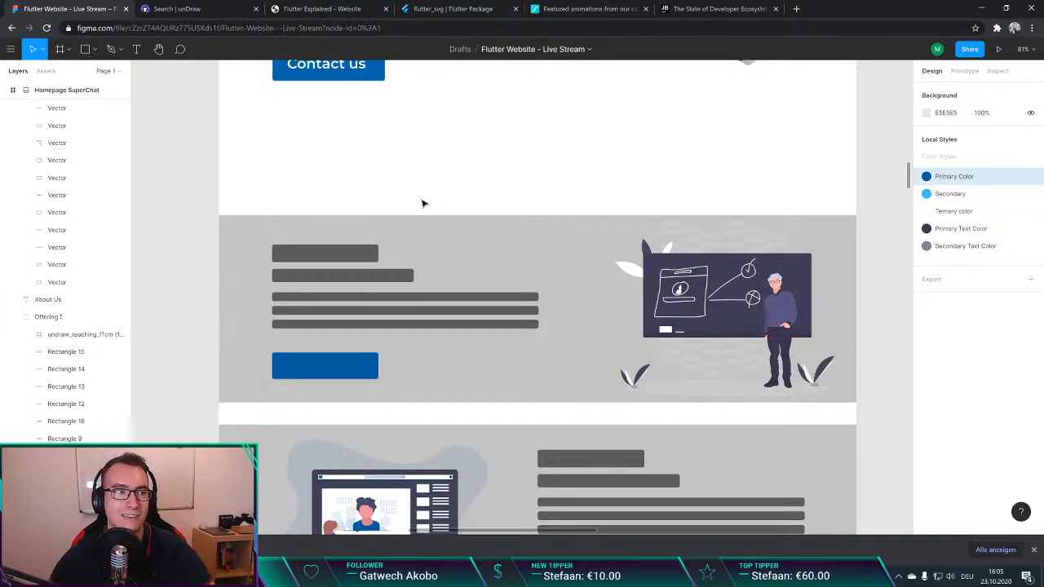
scroll(408, 200, down, 1)
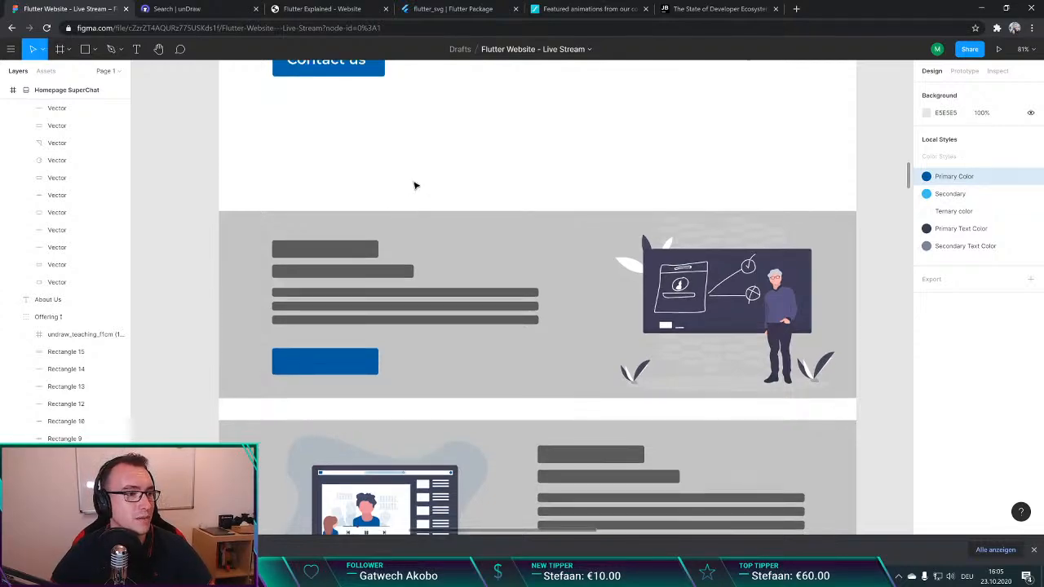
scroll(414, 186, down, 2)
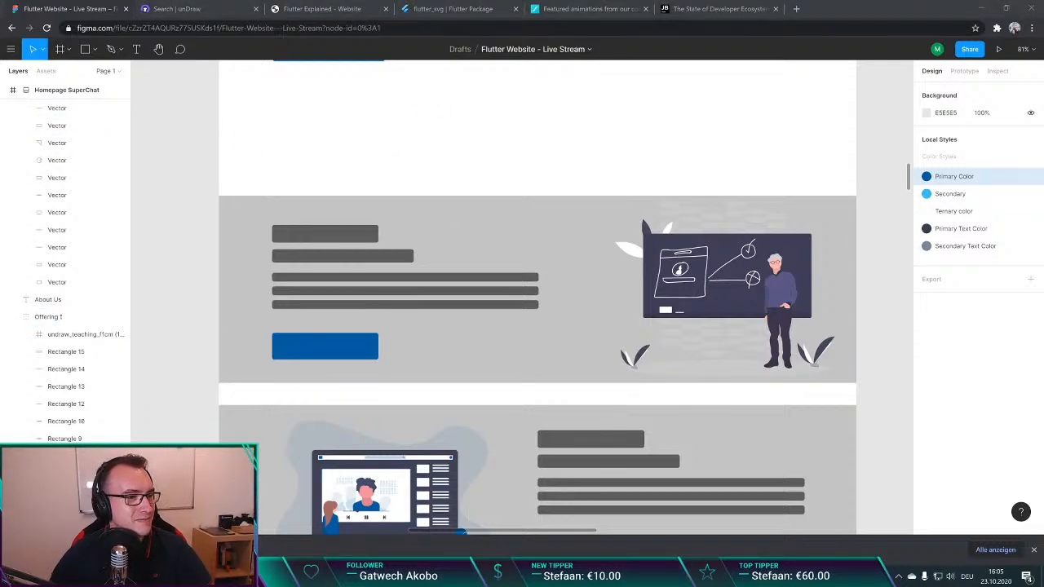
click(442, 127)
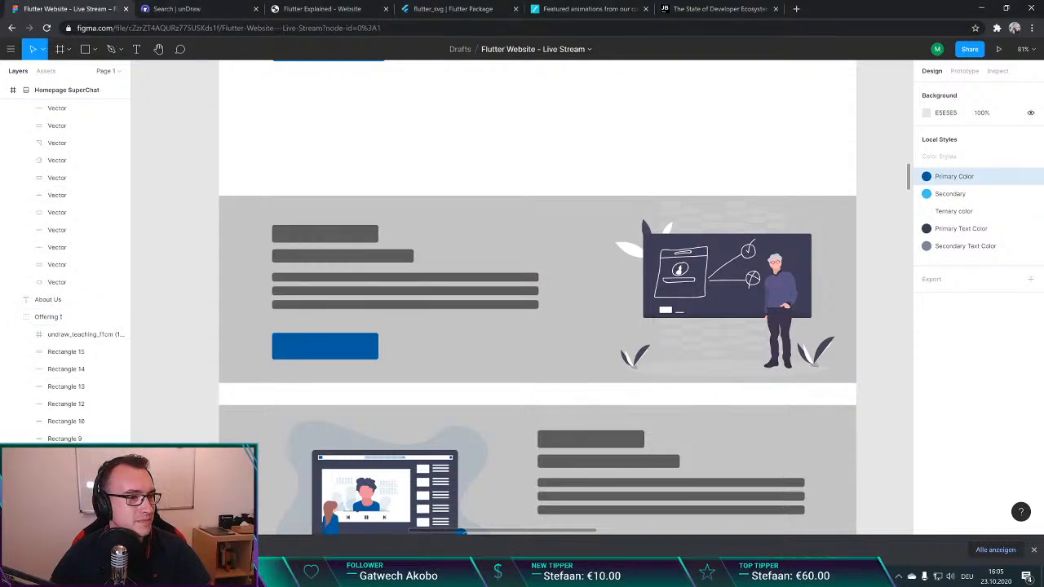
click(405, 139)
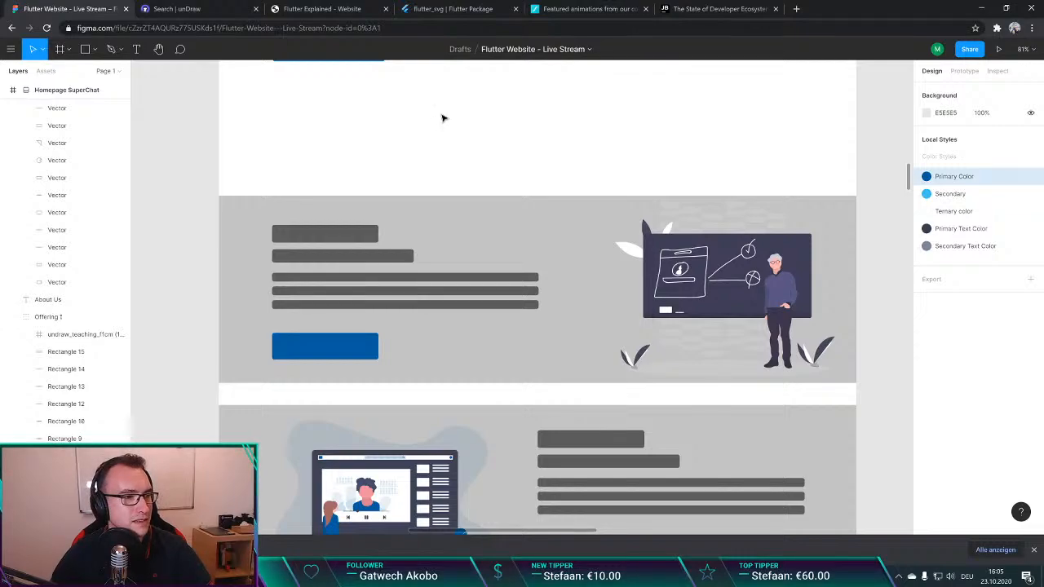
scroll(440, 116, down, 2)
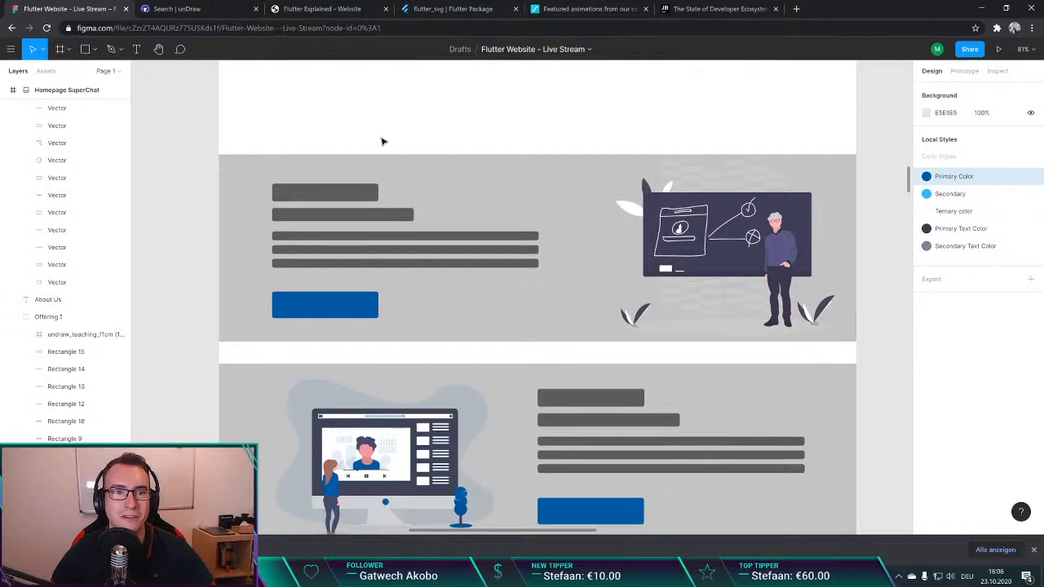
key(t)
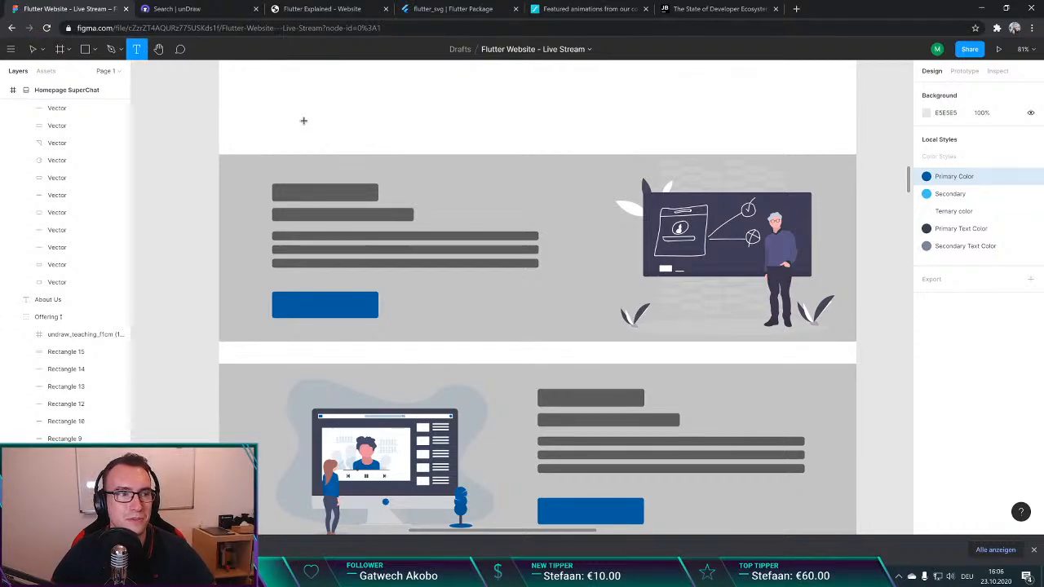
key(v)
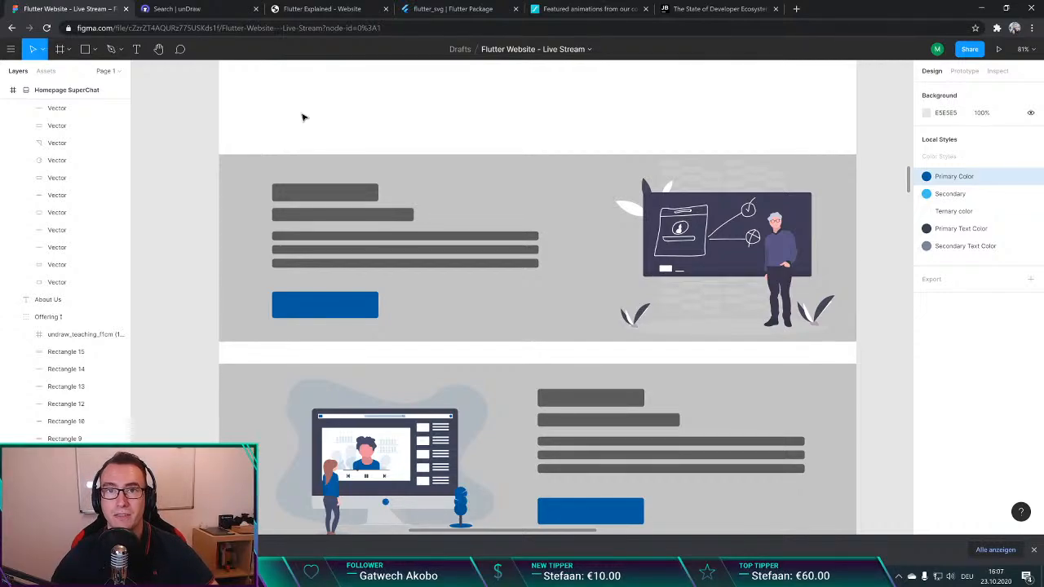
Step: Search Google in a new tab for "riverpod api"
key(ctrl+t)
text(re)
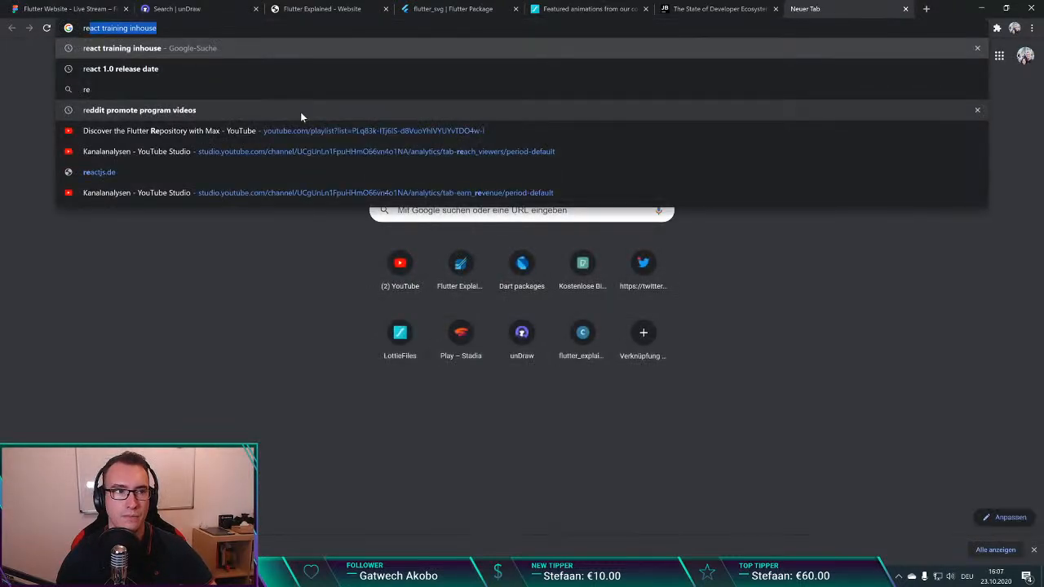
key(BackSpace)
key(BackSpace)
text(iverap)
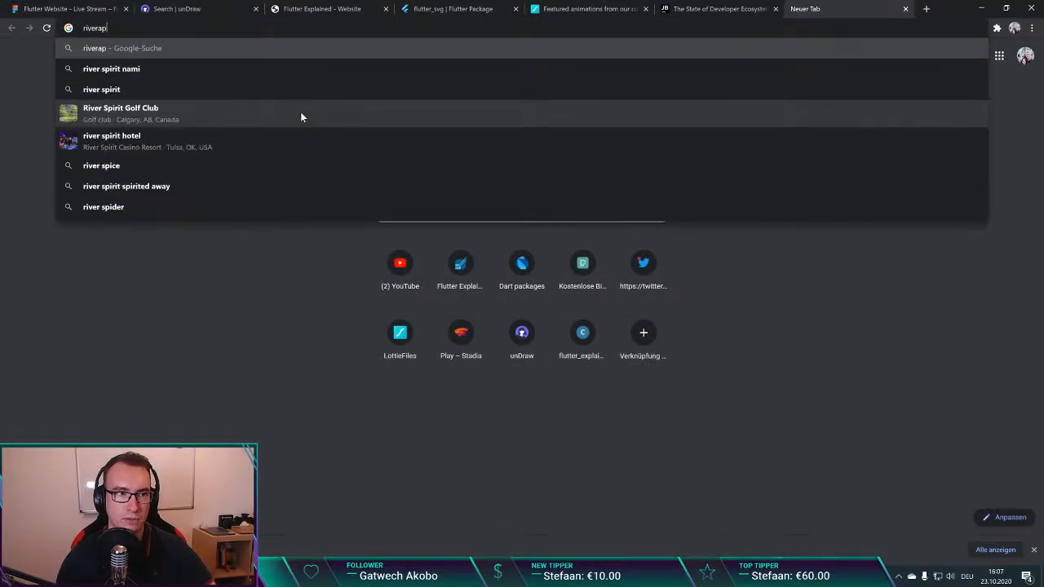
key(BackSpace)
key(BackSpace)
text(pod)
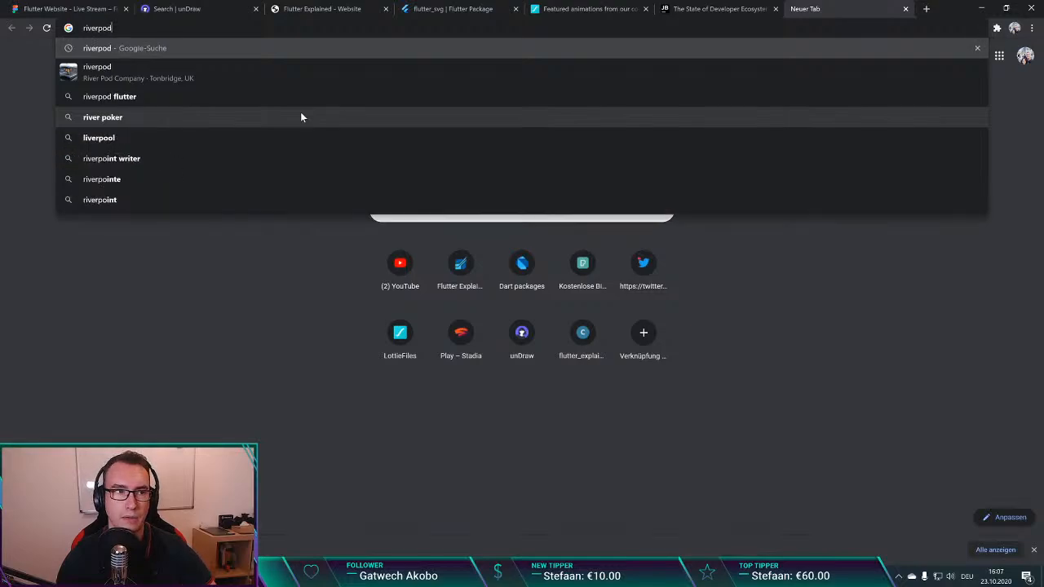
text( api)
key(Return)
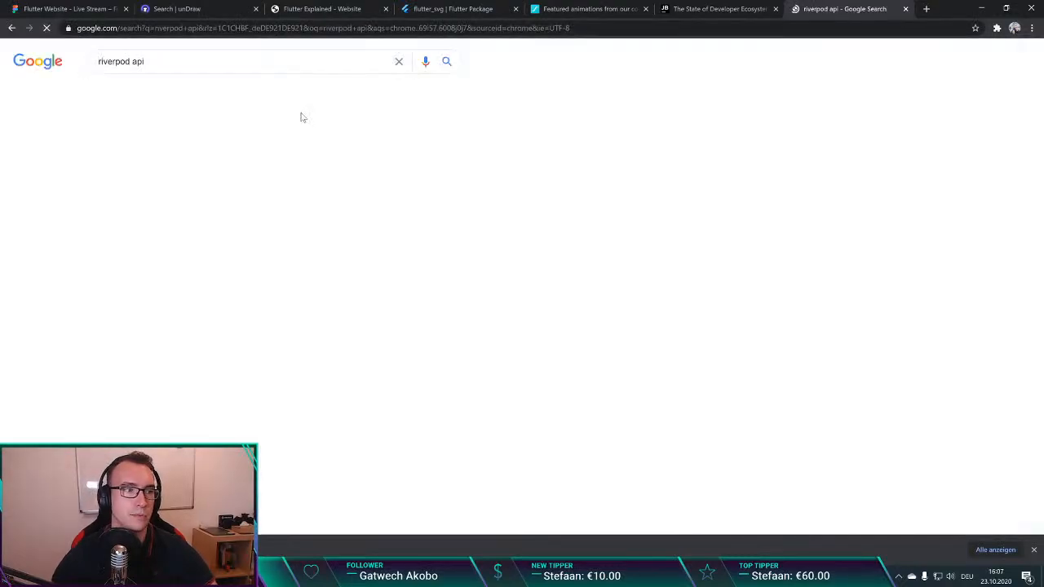
Step: Open the riverpod package documentation on pub.dev and read through its introduction and code examples
click(185, 152)
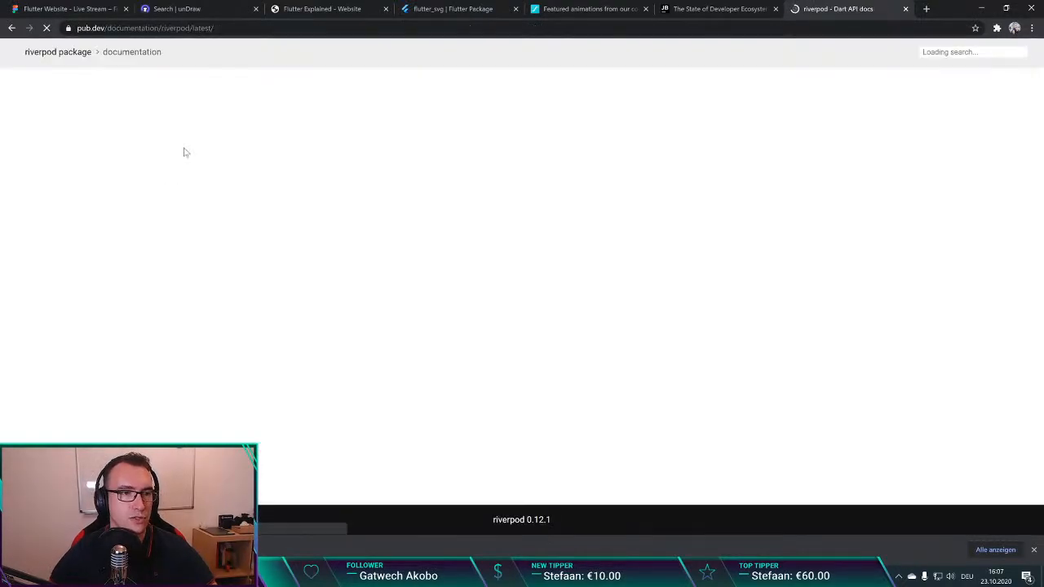
key(ctrl+l)
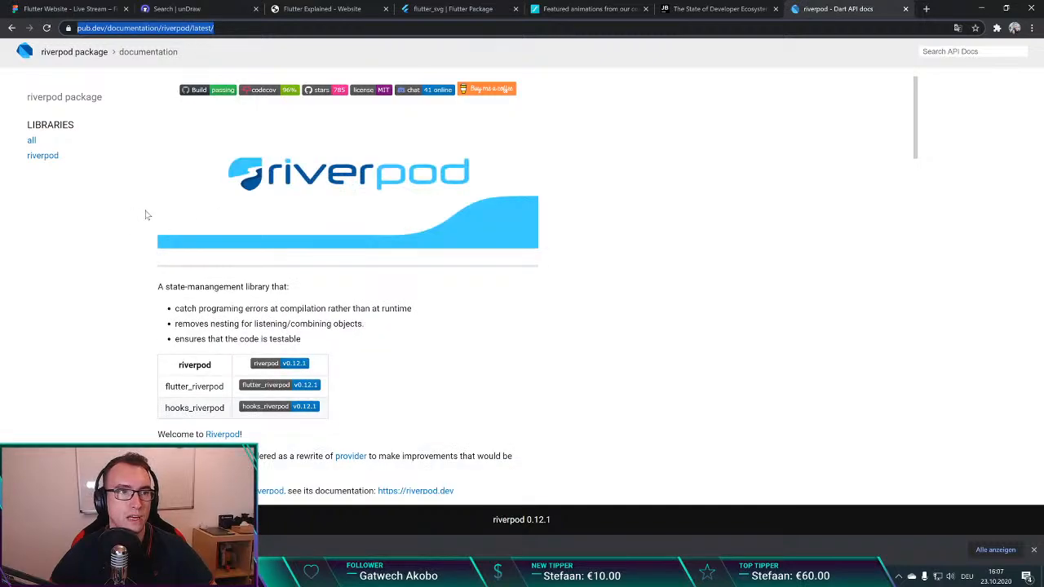
click(217, 217)
scroll(216, 244, down, 5)
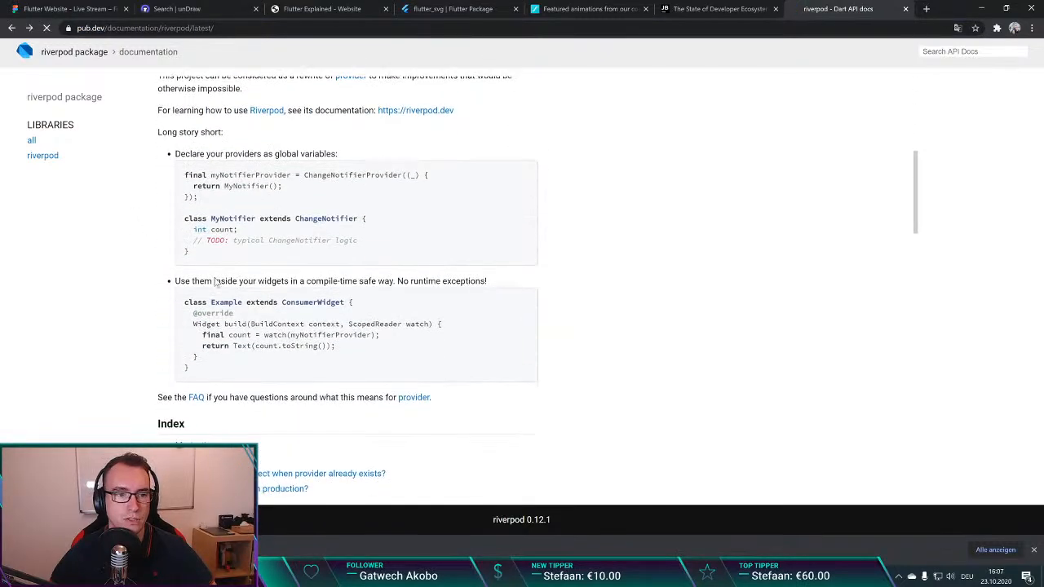
Step: Return from the riverpod API documentation to the Getting started page on riverpod.dev
key(alt+Left)
click(159, 222)
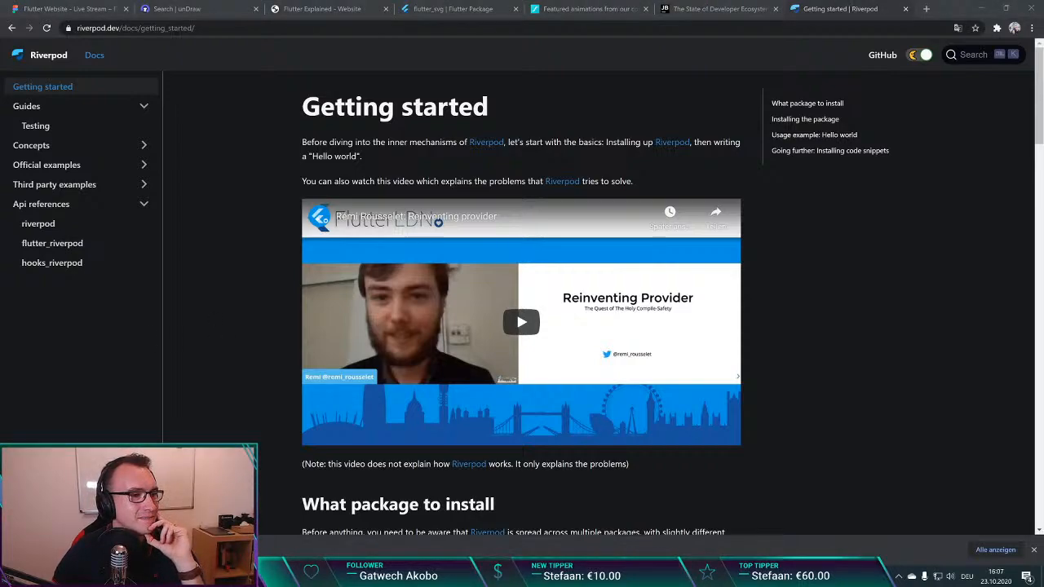
click(226, 359)
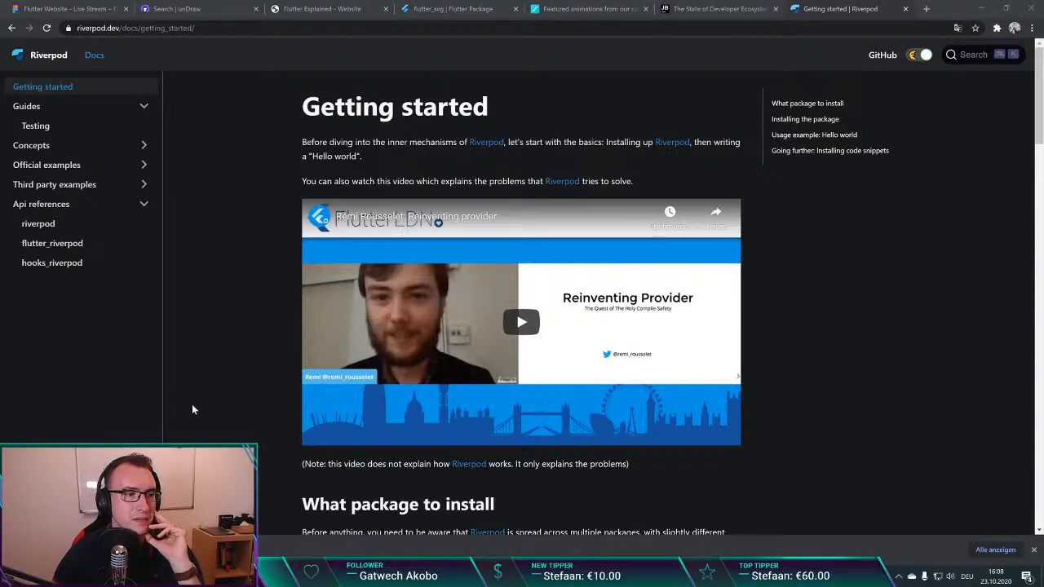
click(219, 370)
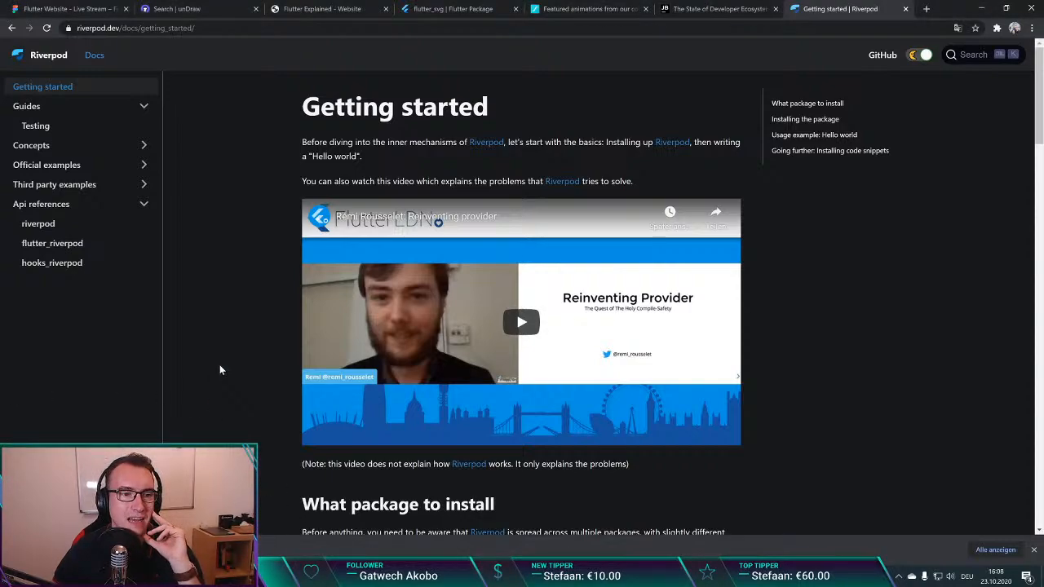
Step: Switch back to the Figma homepage design and examine the first offering section below the Contact us area
click(214, 10)
click(65, 9)
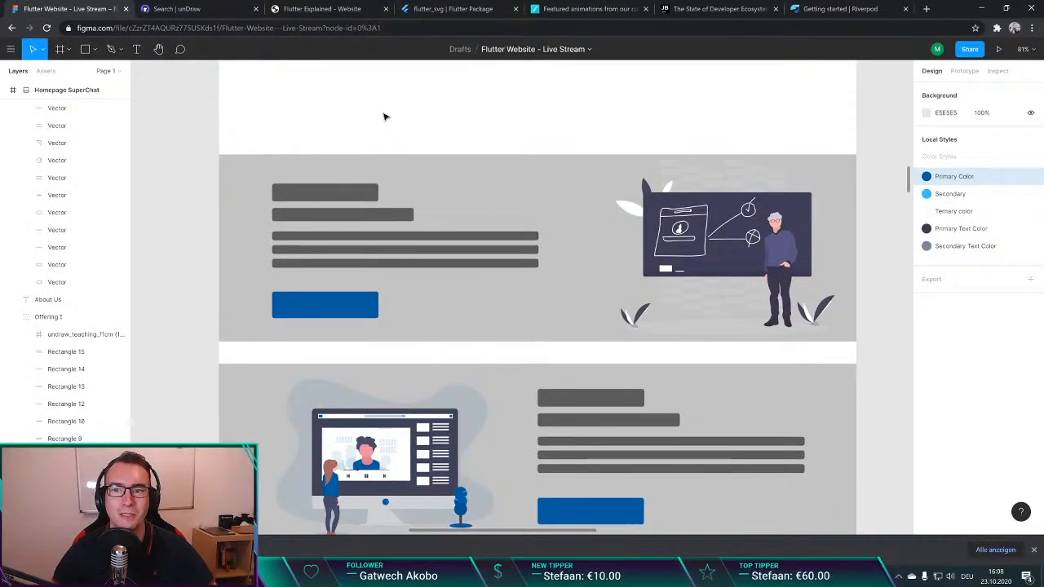
scroll(400, 147, up, 2)
scroll(436, 249, down, 1)
click(514, 251)
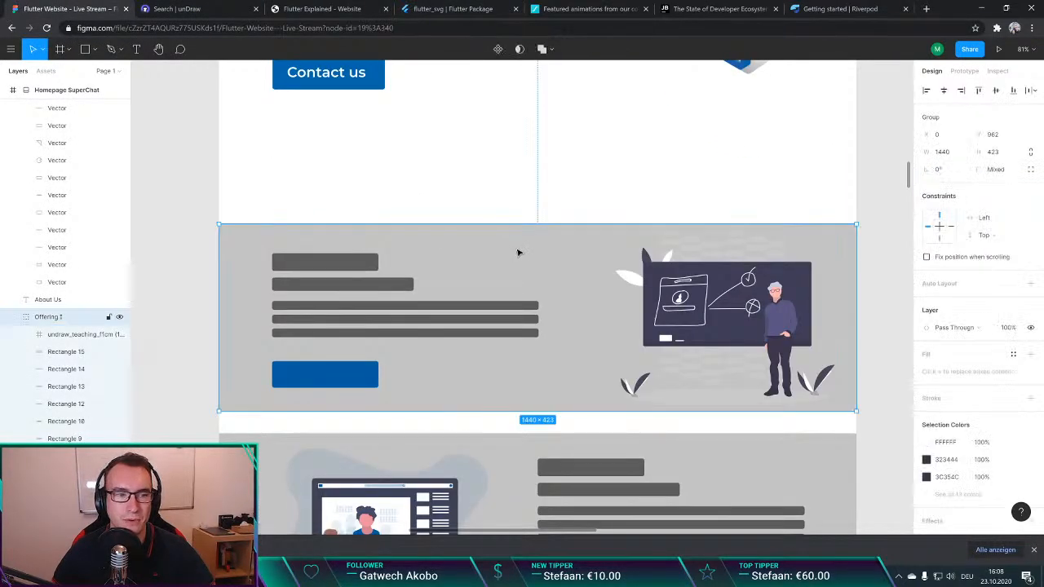
click(484, 182)
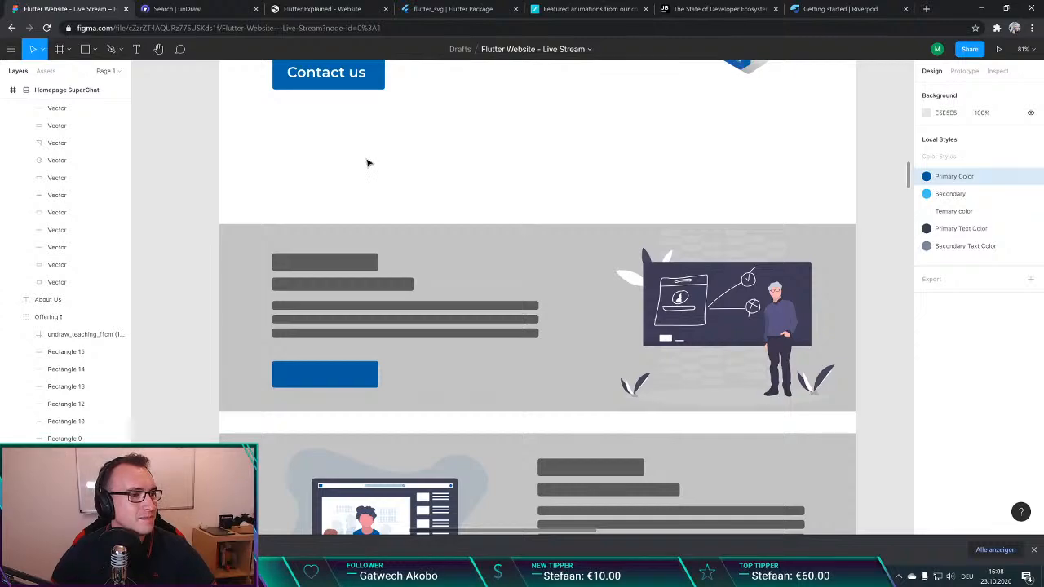
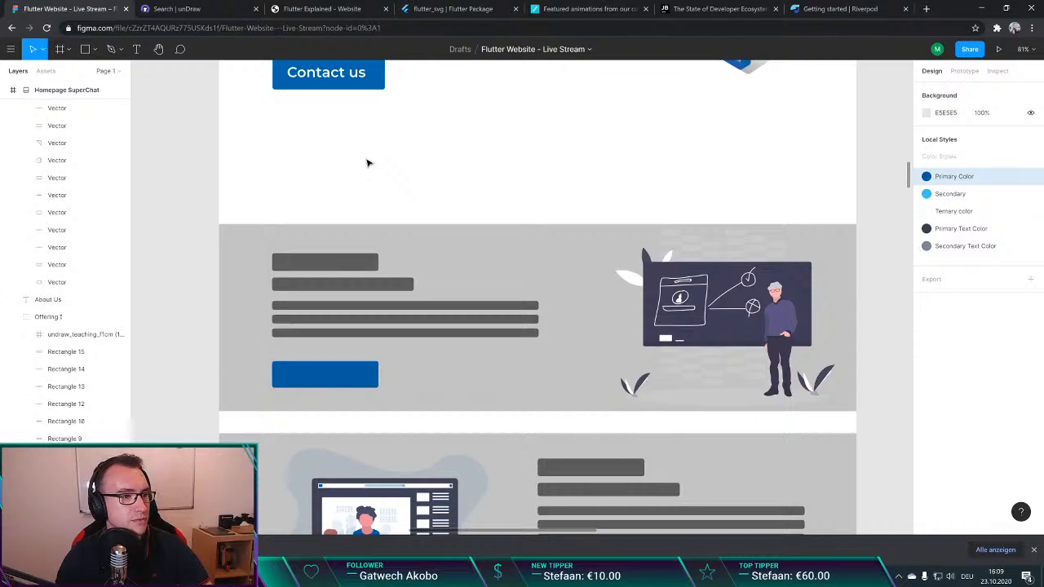
Step: Open YouTube in a new browser tab and search for "plant app react native"
key(ctrl+t)
text(youtube.com)
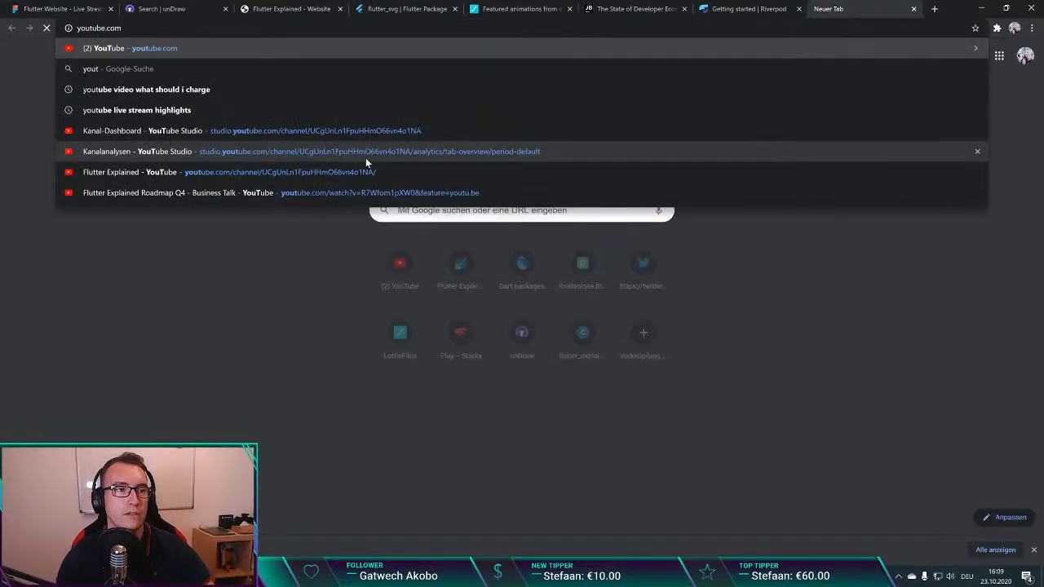
key(Return)
click(437, 53)
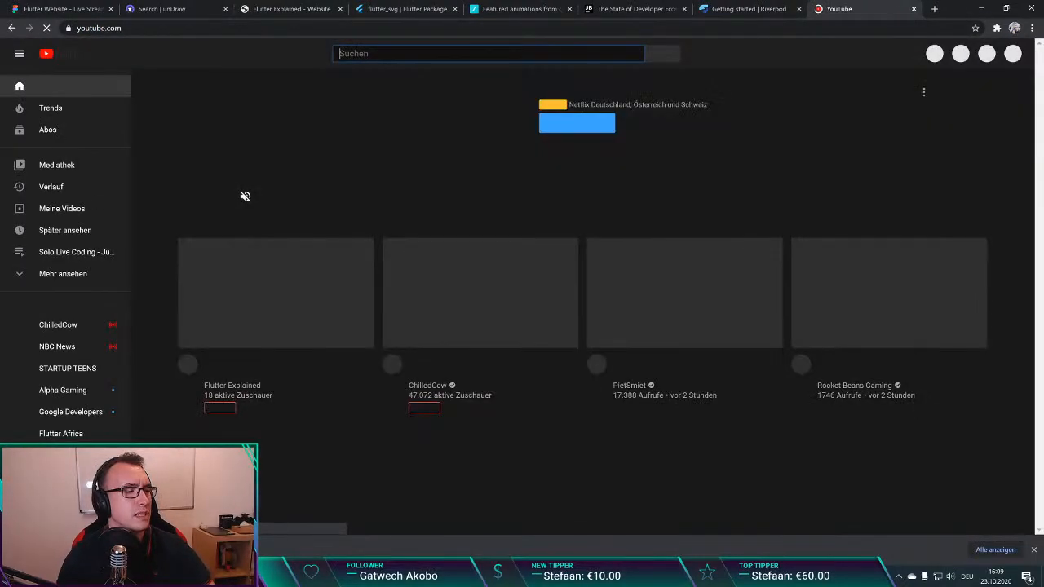
text(plant app rea)
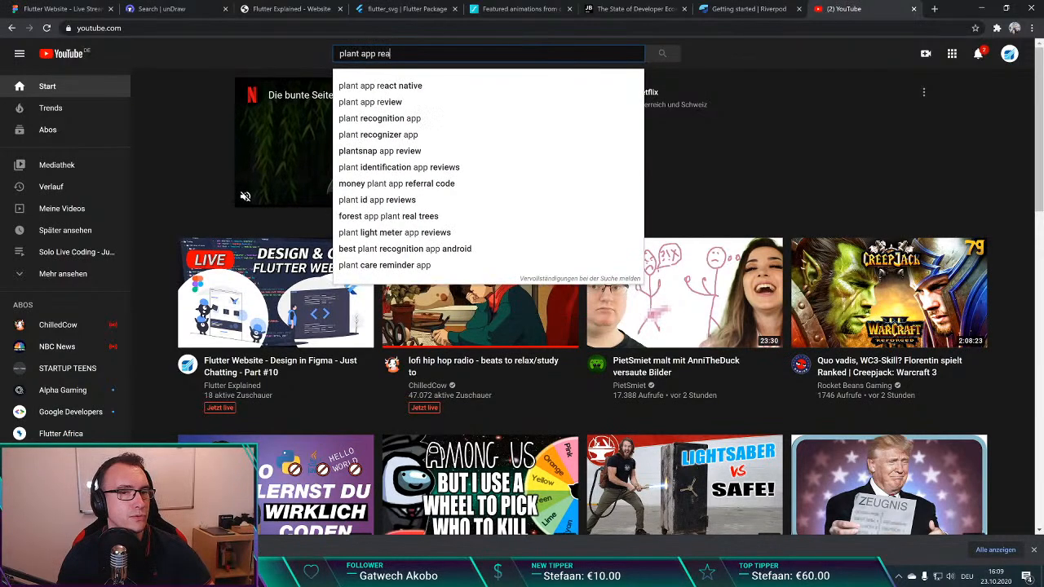
text(ct native)
key(Return)
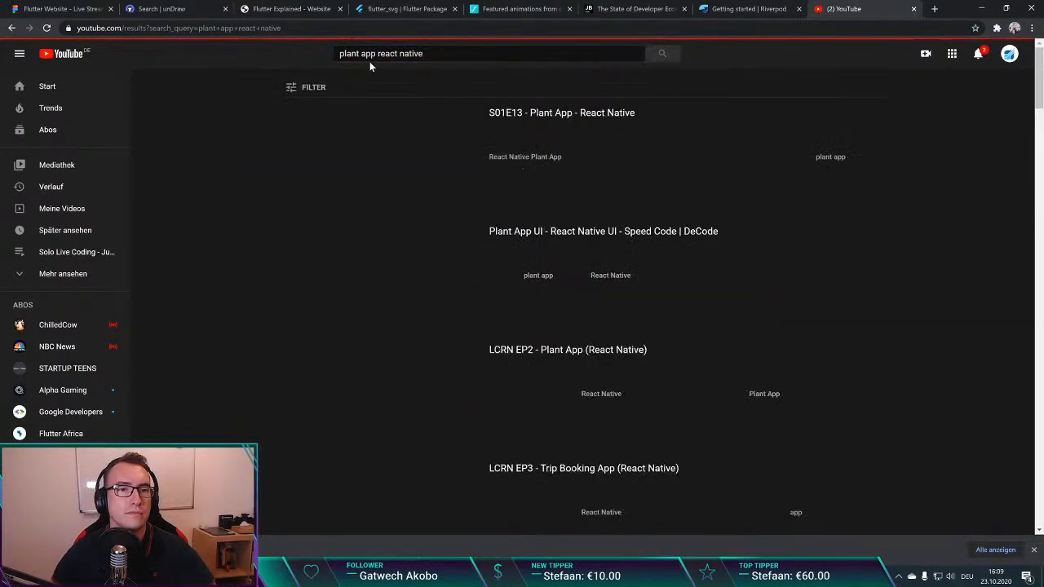
Step: Browse the plant app video results and their thumbnails, and close the YouTube tab
scroll(215, 98, down, 2)
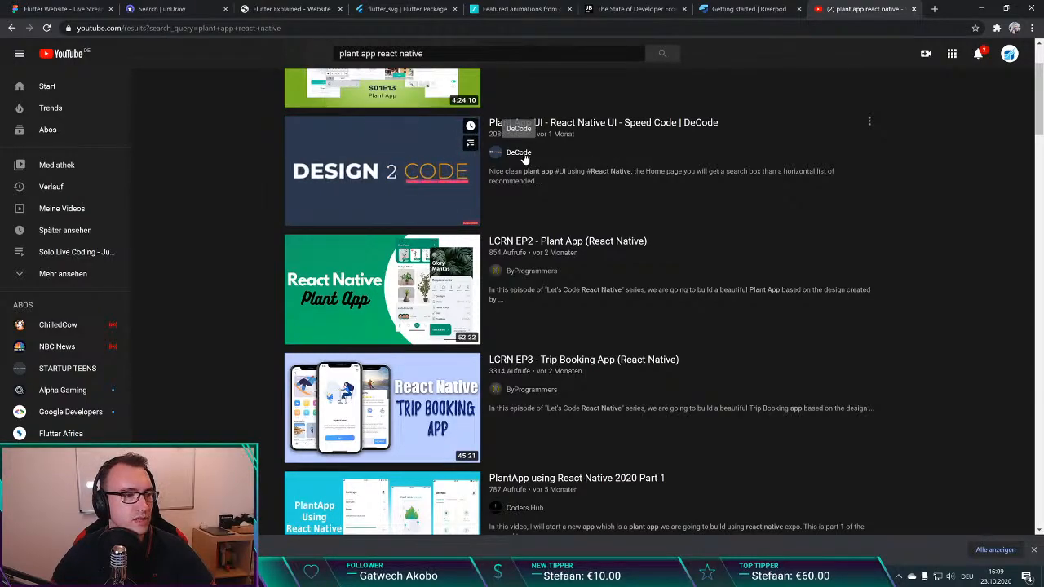
scroll(228, 192, down, 3)
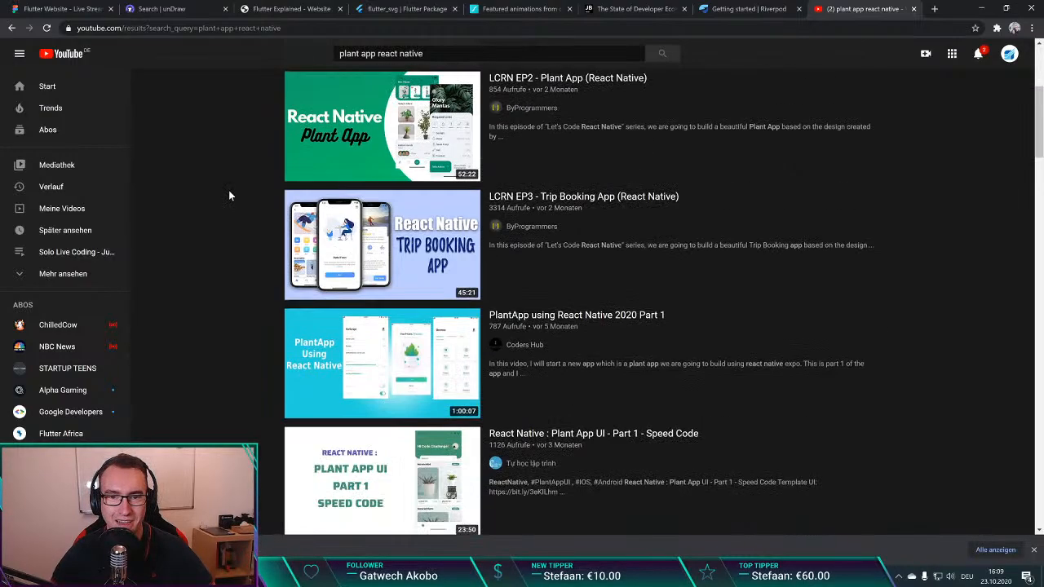
scroll(229, 190, down, 6)
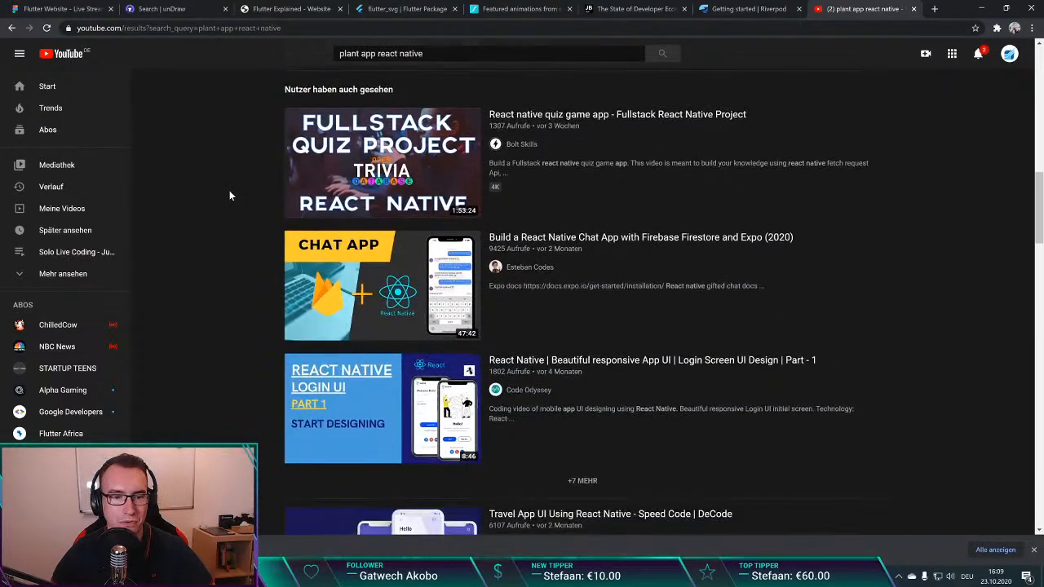
scroll(229, 189, up, 9)
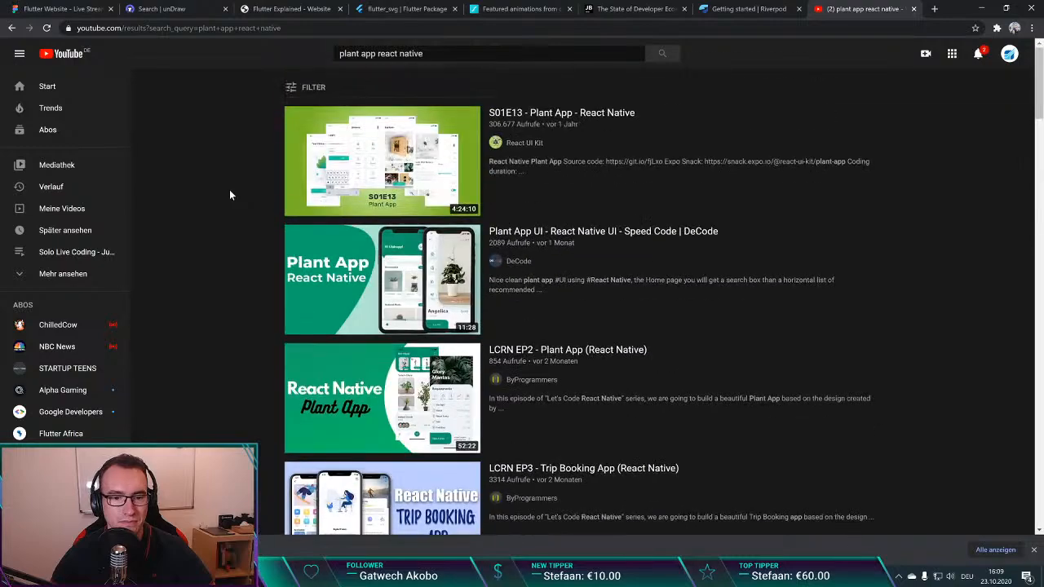
scroll(230, 190, down, 2)
scroll(230, 191, up, 3)
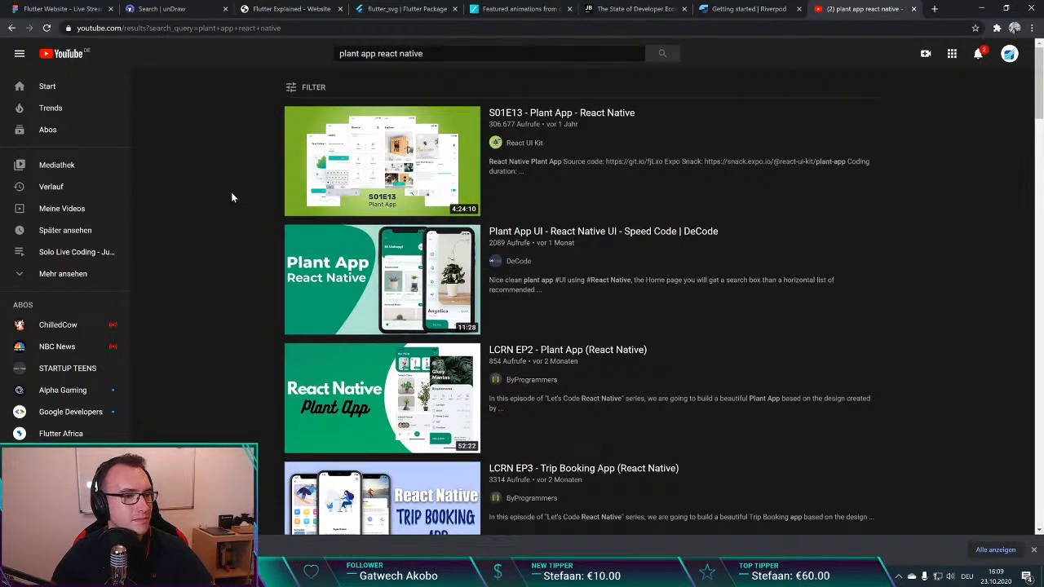
key(ctrl+w)
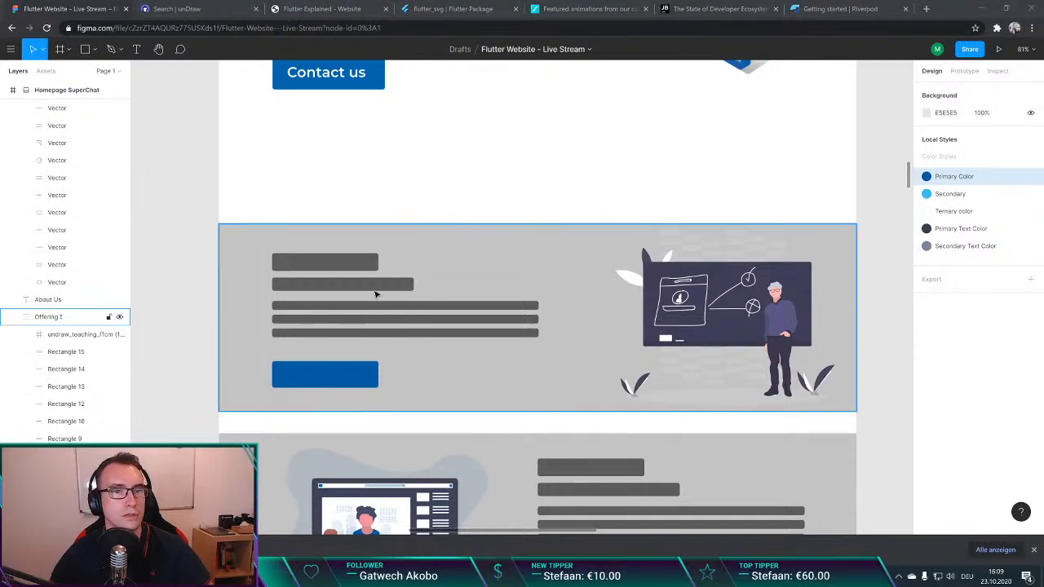
Step: Reopen the closed YouTube results, open the video "S01E13 - Plant App - React Native", and return to the Figma homepage design
key(ctrl+shift+t)
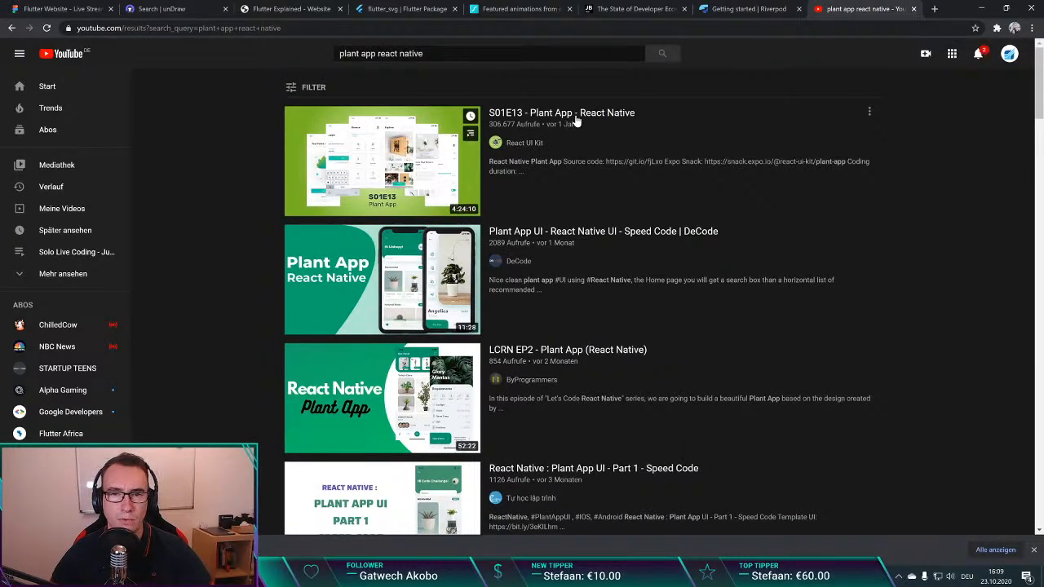
click(574, 115)
key(ctrl+shift+Tab)
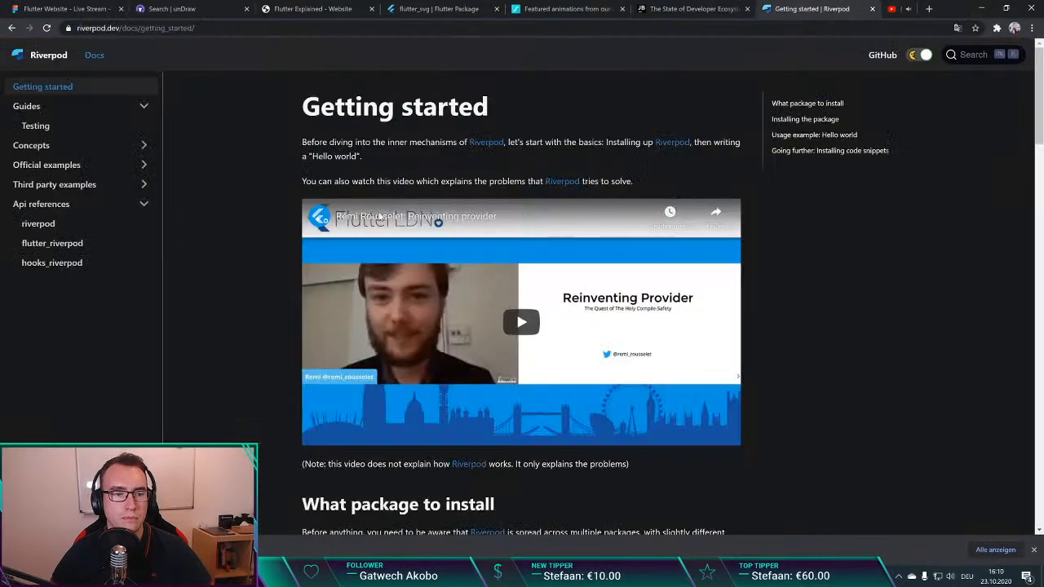
click(85, 7)
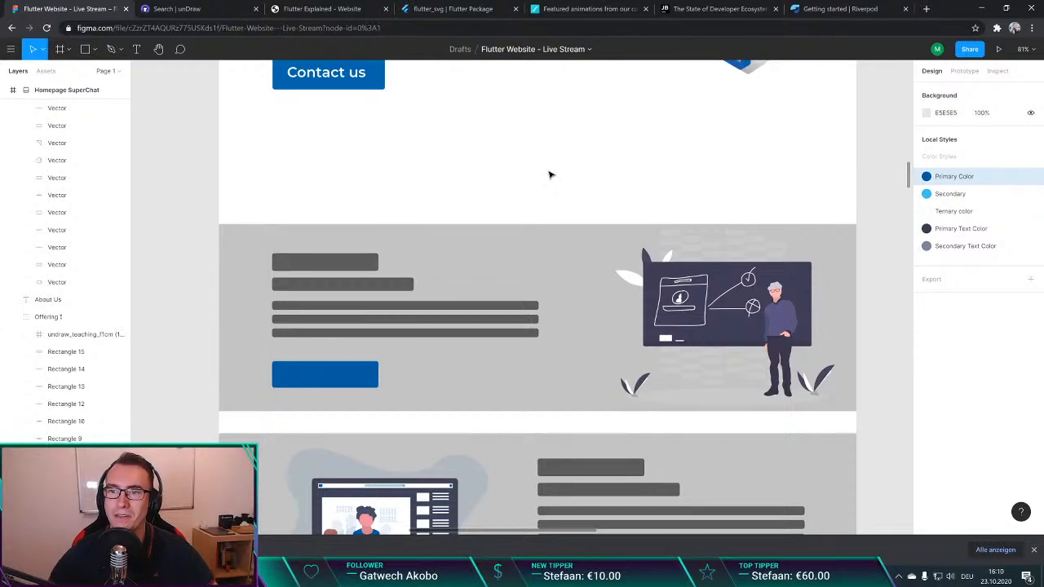
Step: Review the three illustrated offering sections of the homepage design and dismiss the browser's download bar
scroll(480, 138, down, 2)
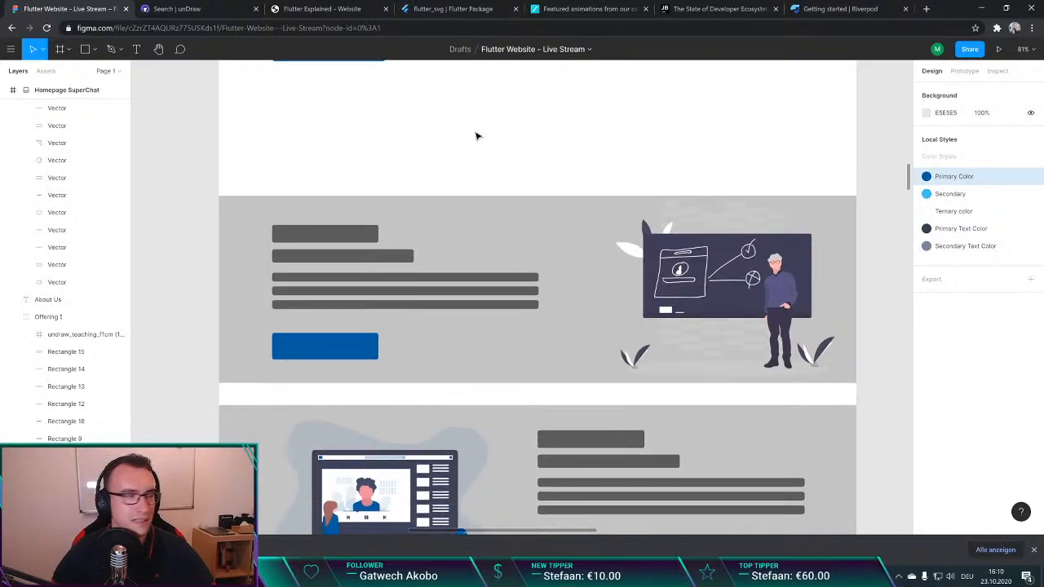
scroll(449, 133, down, 5)
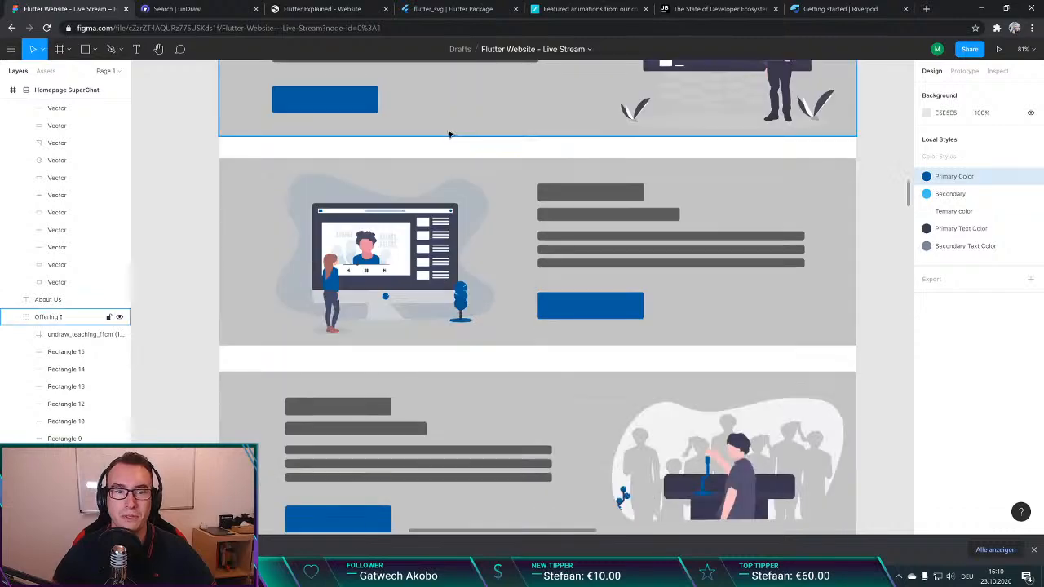
scroll(450, 133, up, 4)
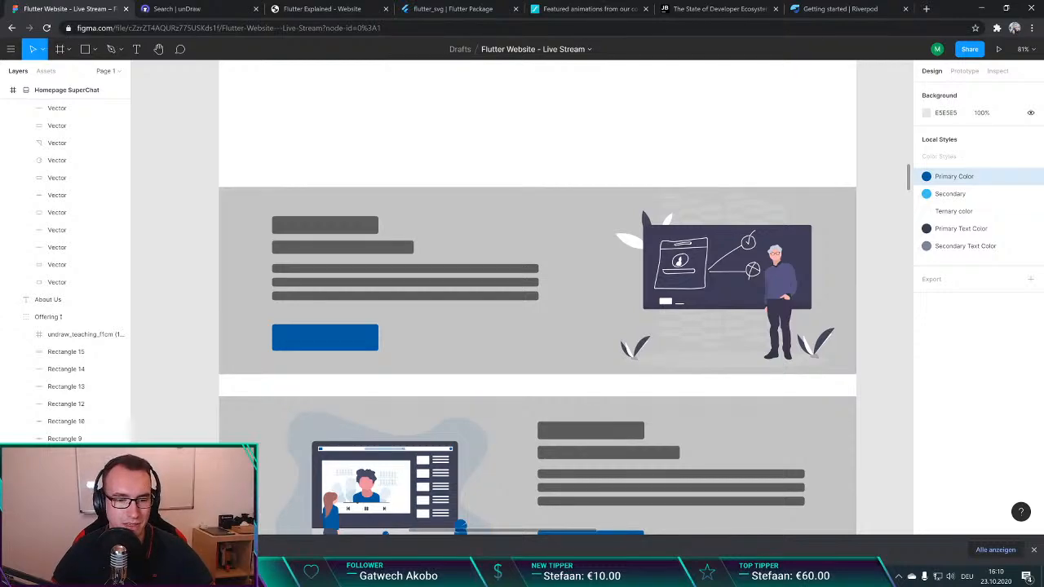
click(1033, 550)
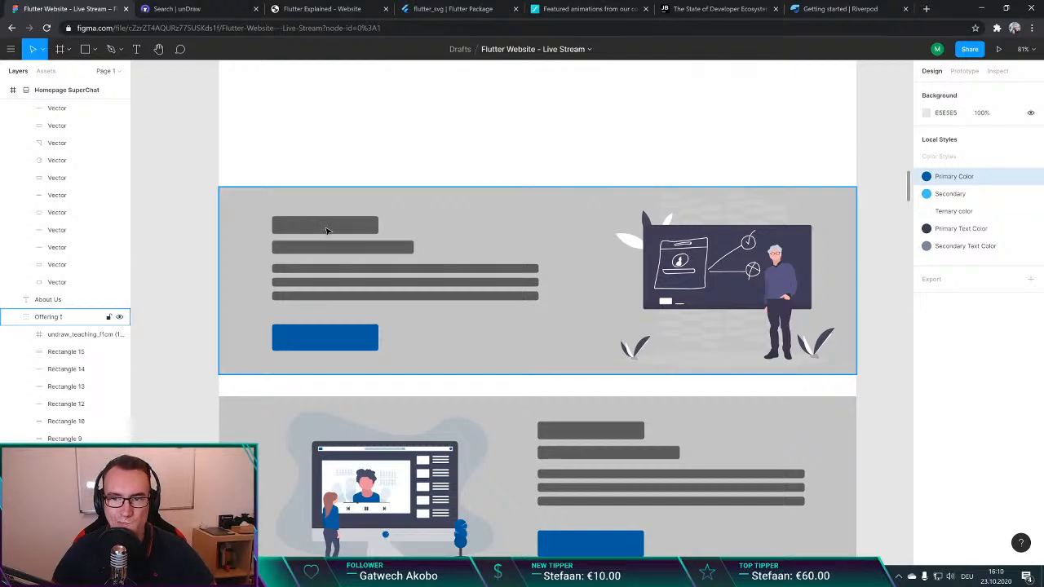
Step: Close the flutterexplained.codemagic.app page and open flutter-explained.dev in a new browser tab
click(327, 8)
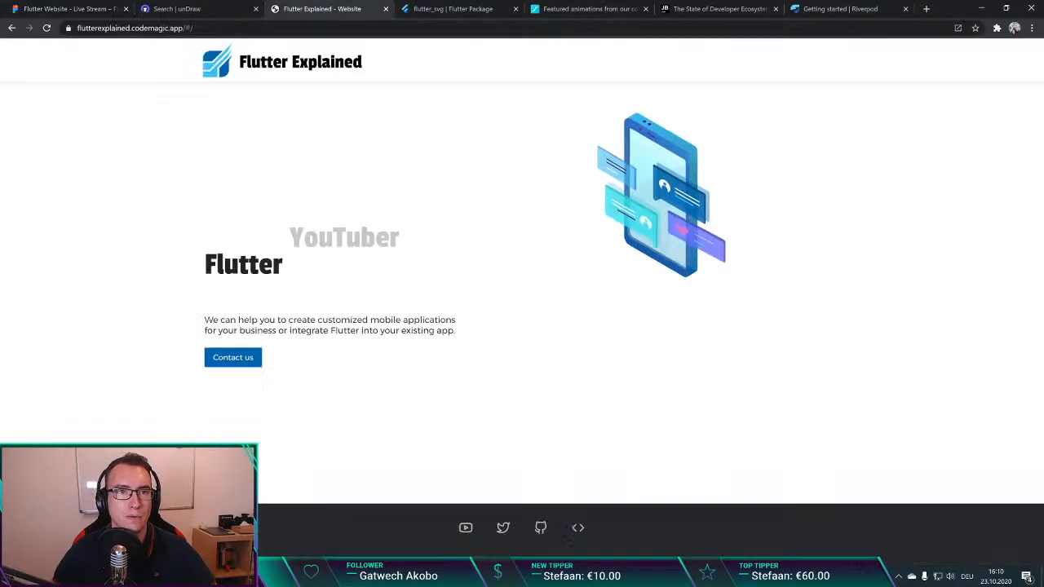
key(ctrl+w)
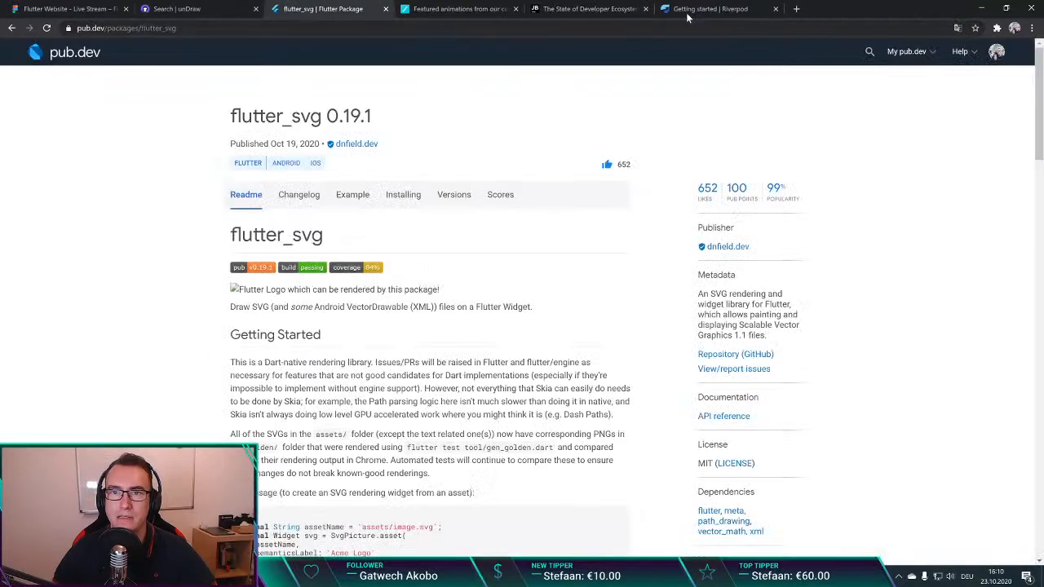
click(797, 8)
text(flutter)
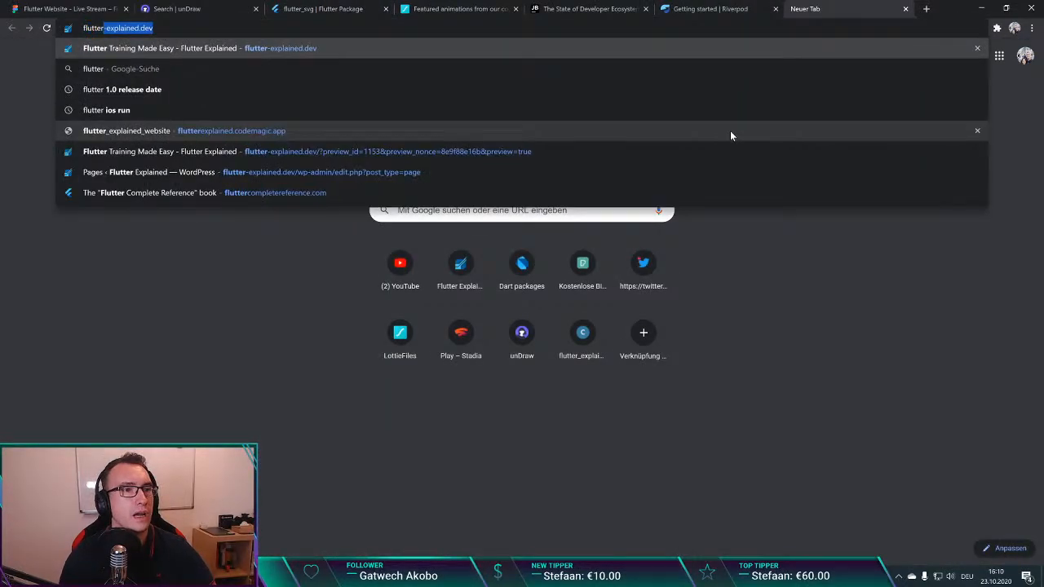
key(Return)
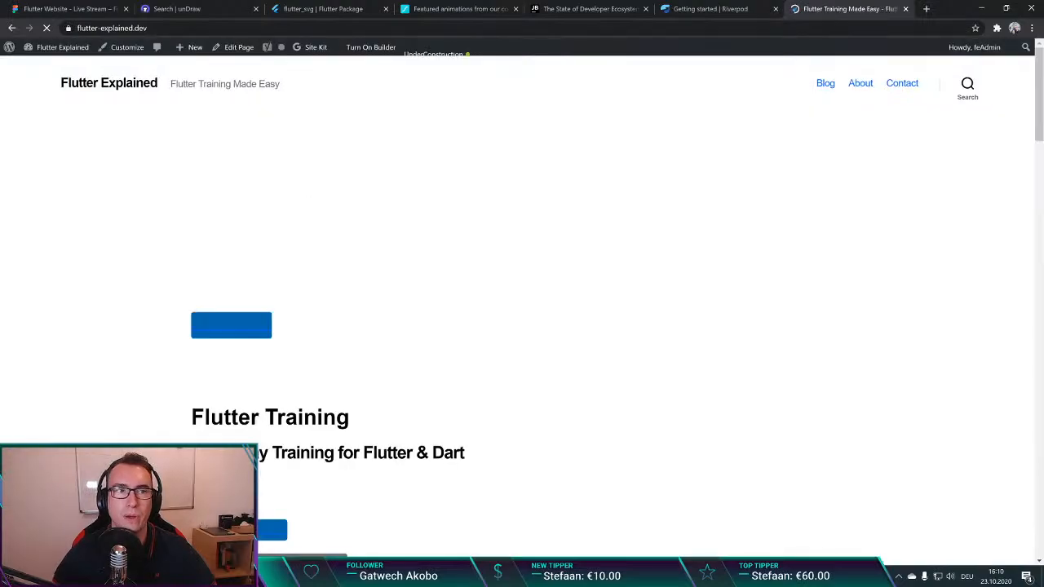
Step: Copy the "Flutter Training" heading from the website and paste it as a one-line text above the first offering section in Figma
scroll(396, 302, down, 4)
drag(354, 162, 191, 161)
key(ctrl+c)
click(69, 9)
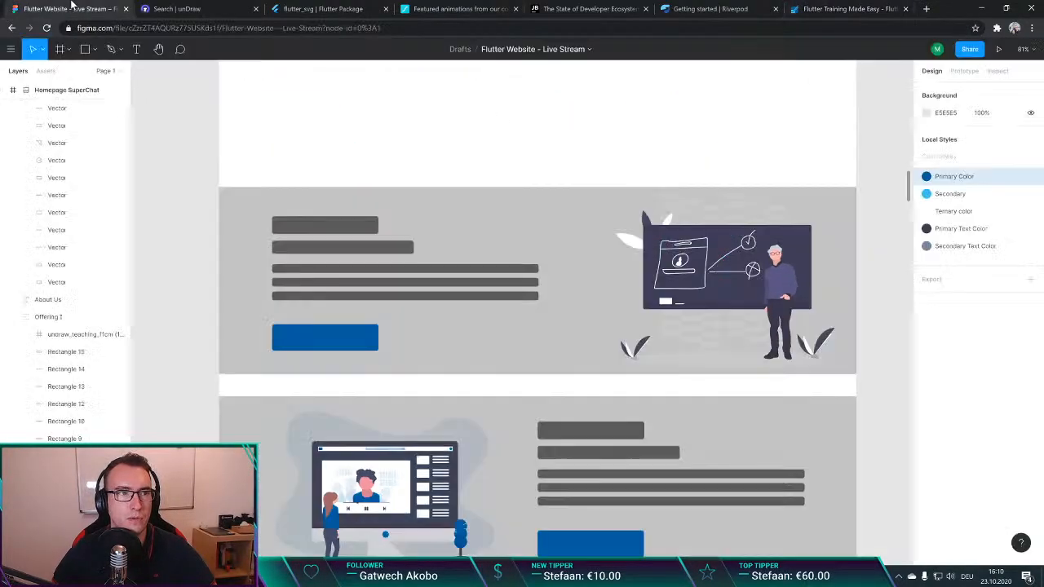
click(319, 229)
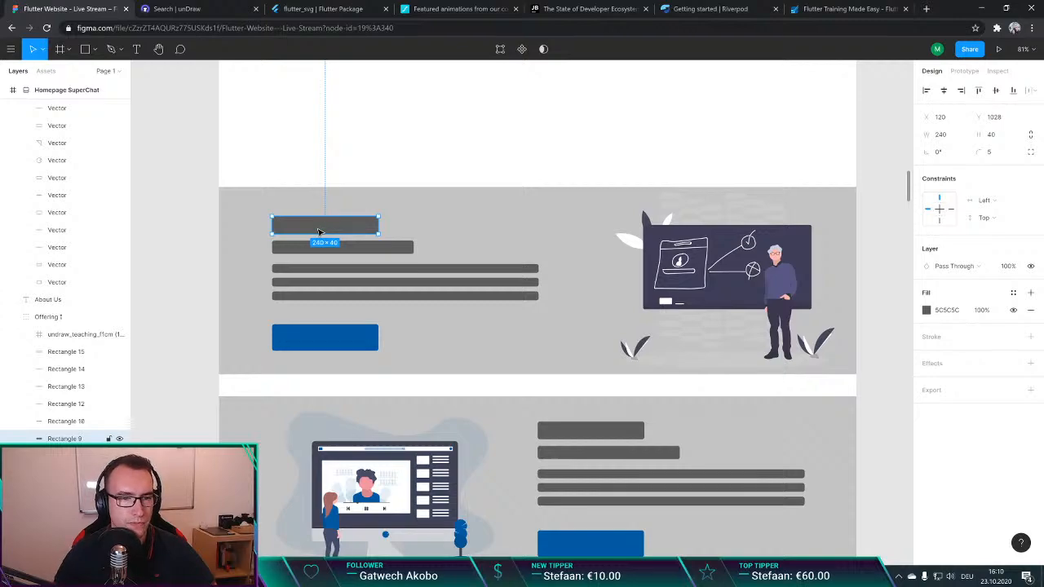
click(352, 162)
key(ctrl+v)
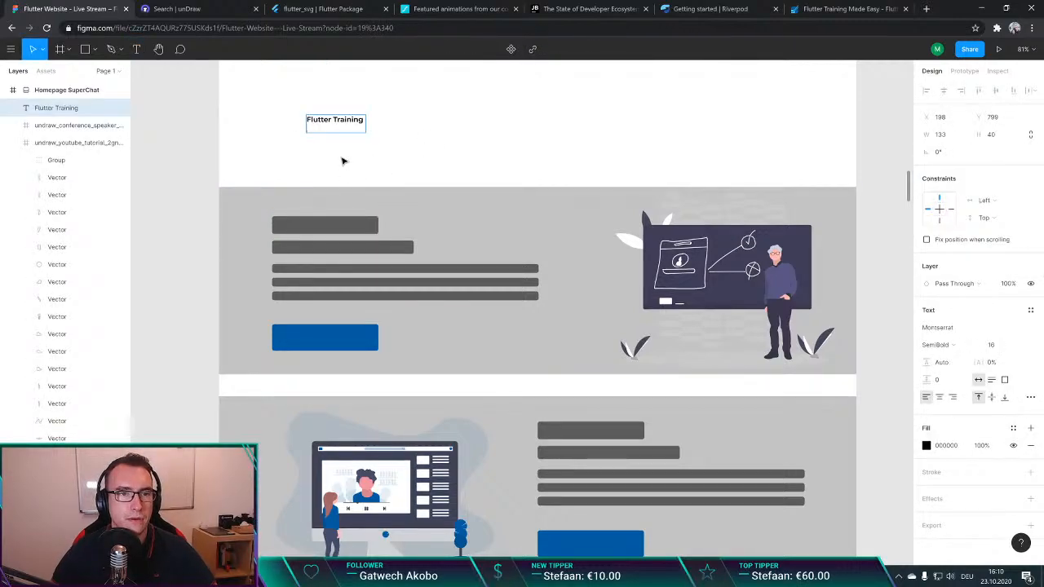
key(BackSpace)
click(378, 146)
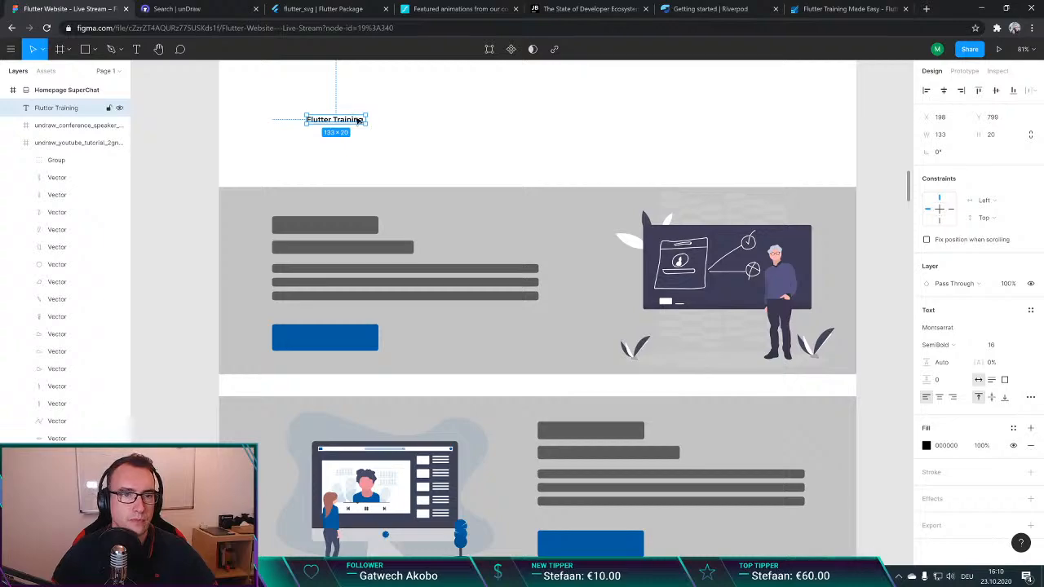
Step: Move the "Flutter Training" text onto the first offering's title placeholder and delete the placeholder bar behind it
drag(359, 120, 330, 224)
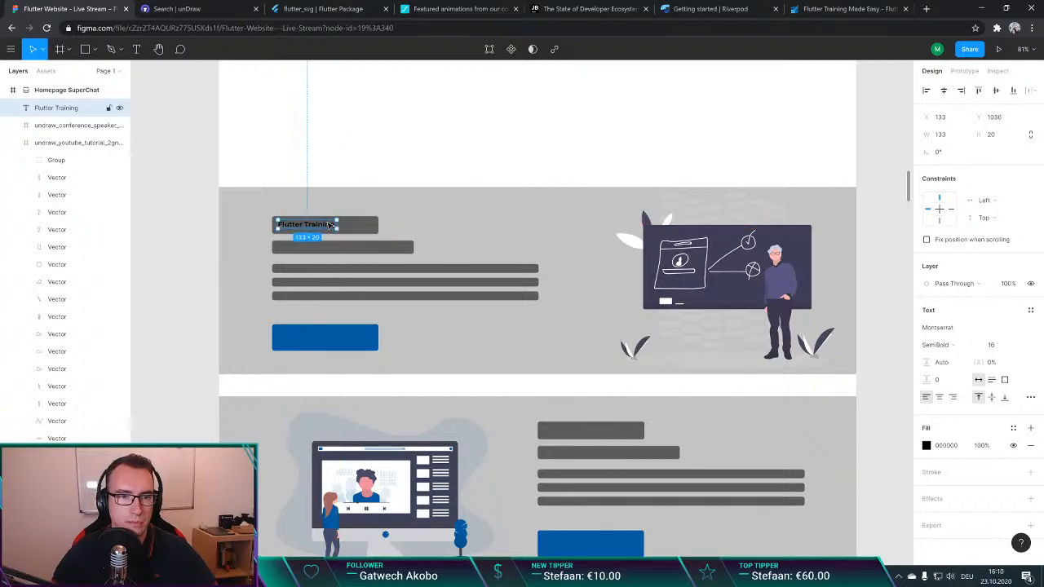
double_click(372, 227)
key(Delete)
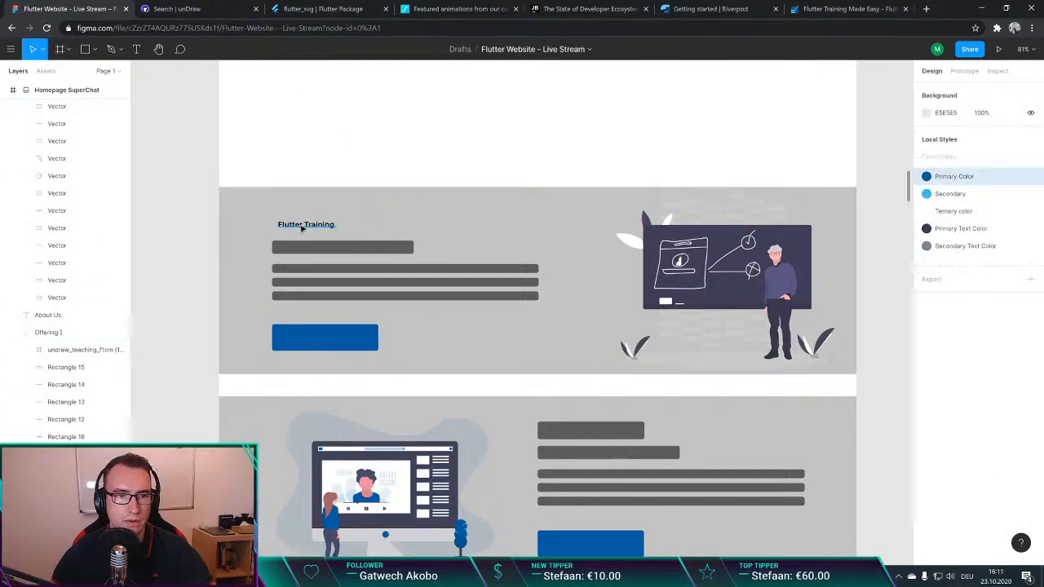
Step: Set the "Flutter Training" title to the Passion One font in Bold at size 36
click(302, 228)
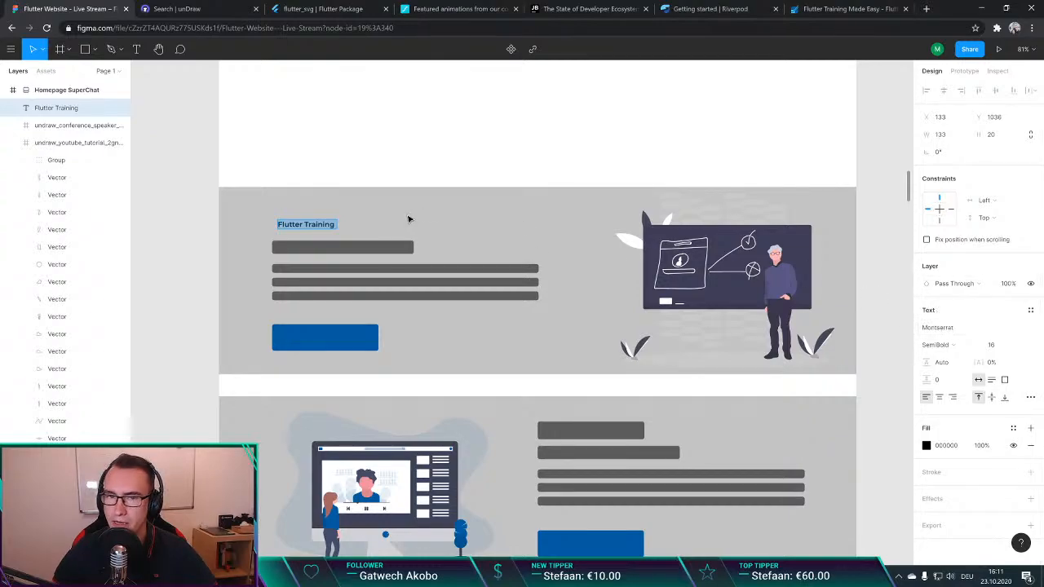
scroll(568, 125, up, 3)
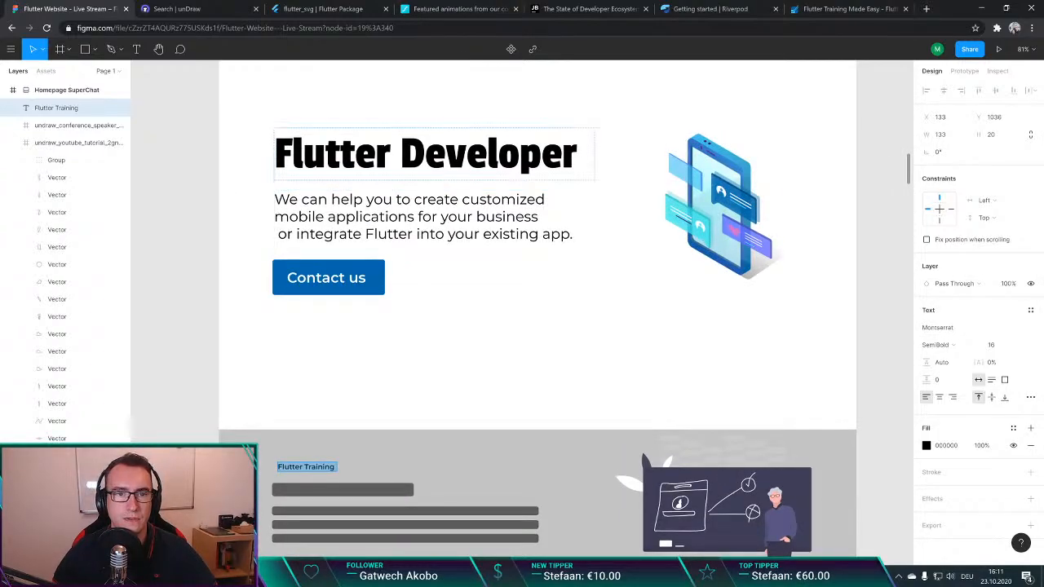
click(946, 328)
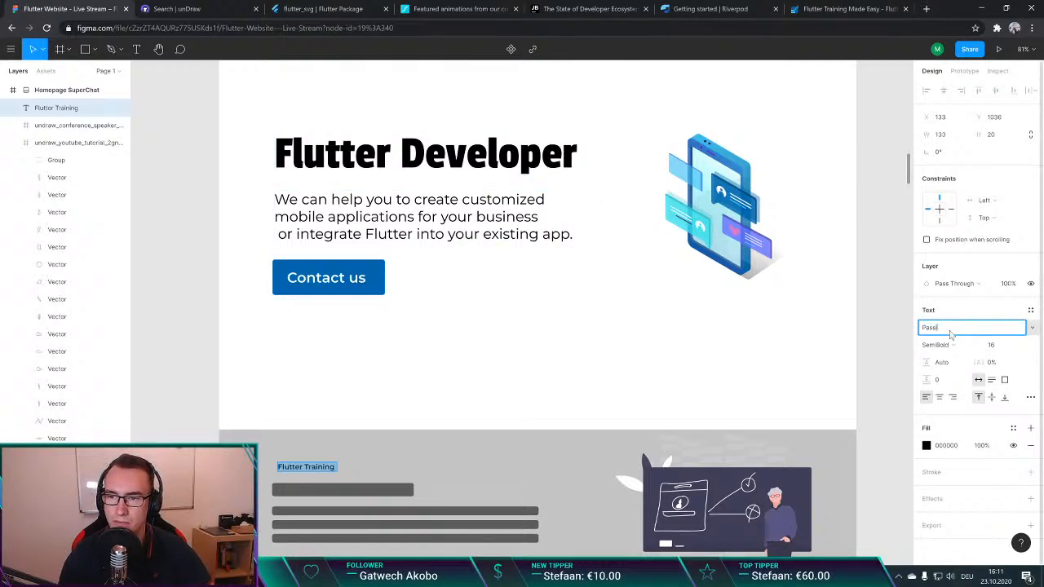
key(Return)
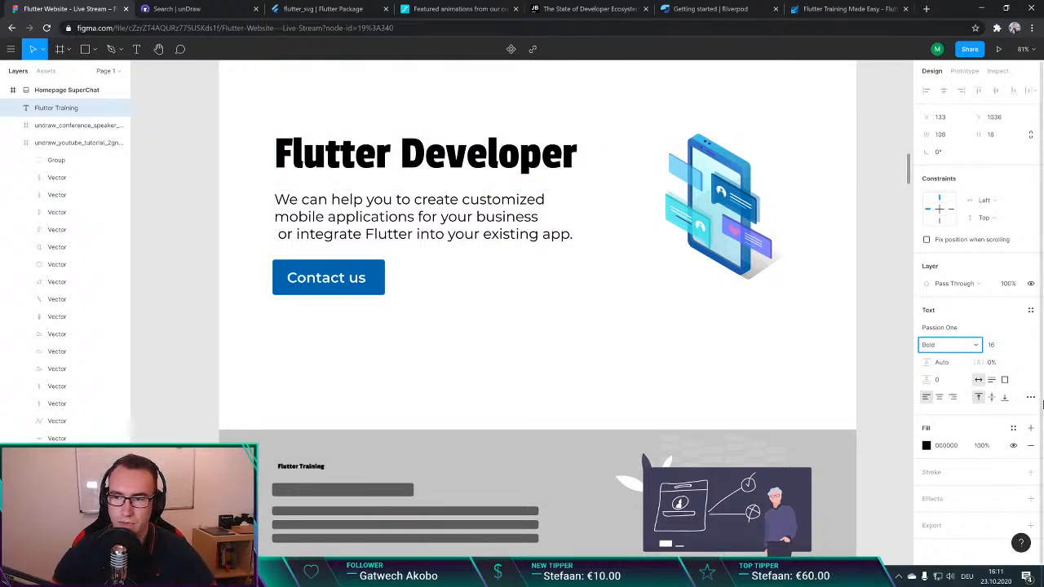
click(996, 345)
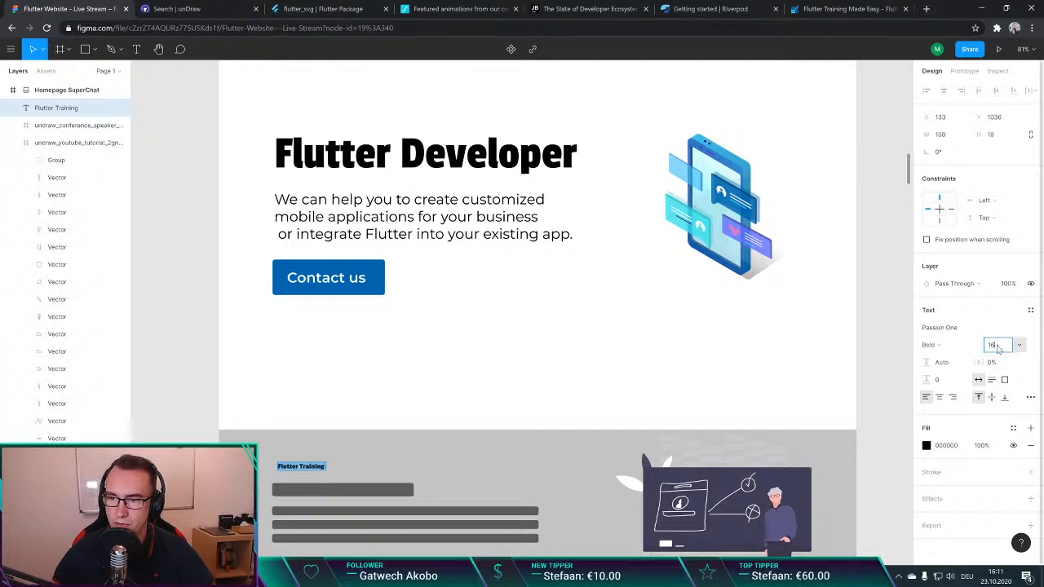
click(1019, 345)
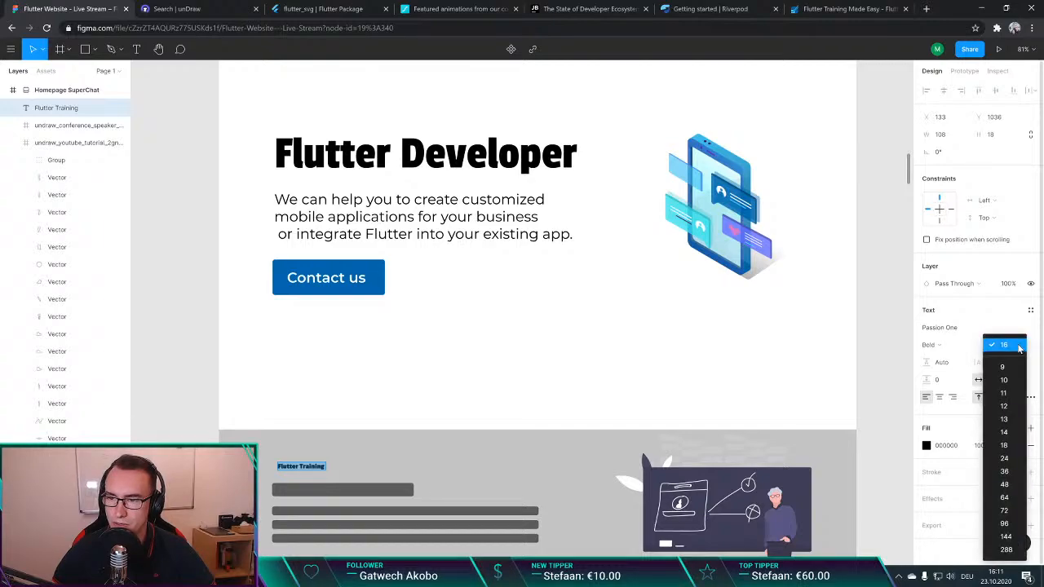
click(1009, 473)
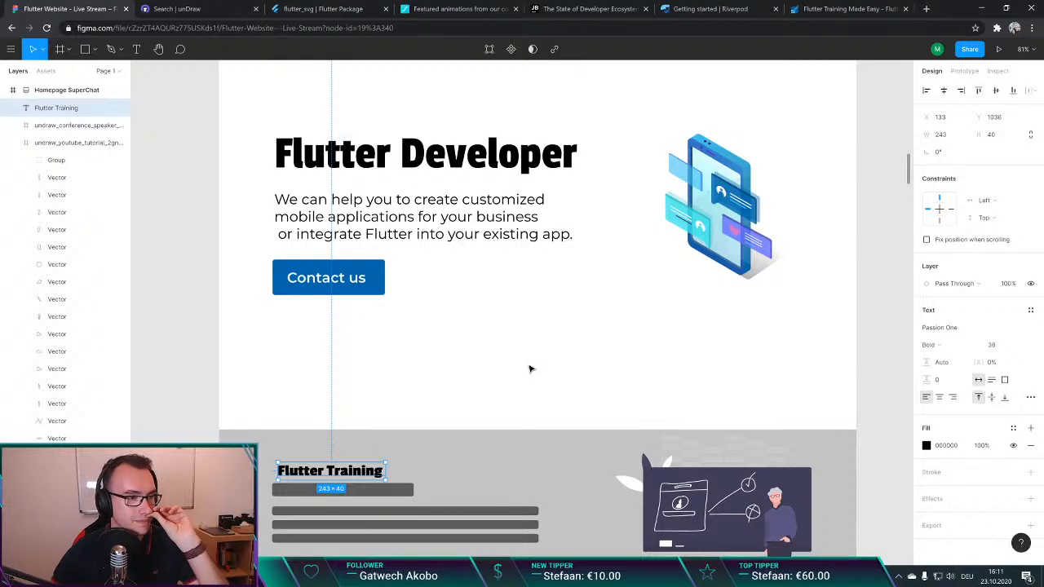
scroll(529, 370, down, 1)
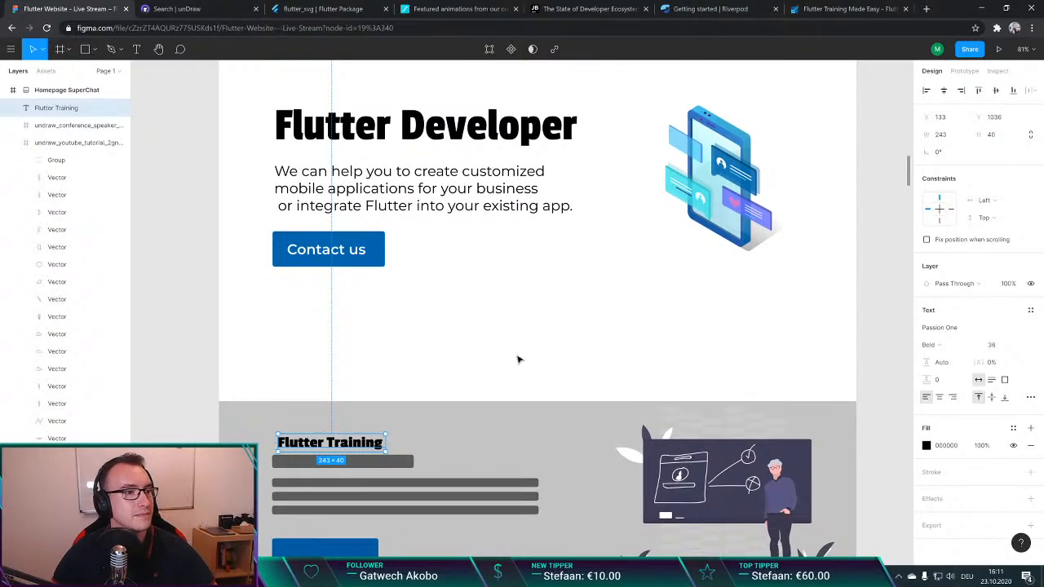
Step: Move the "Flutter Training" title up and slightly left, to about X 125, Y 1018, above the first offering's placeholder bars
scroll(521, 346, down, 5)
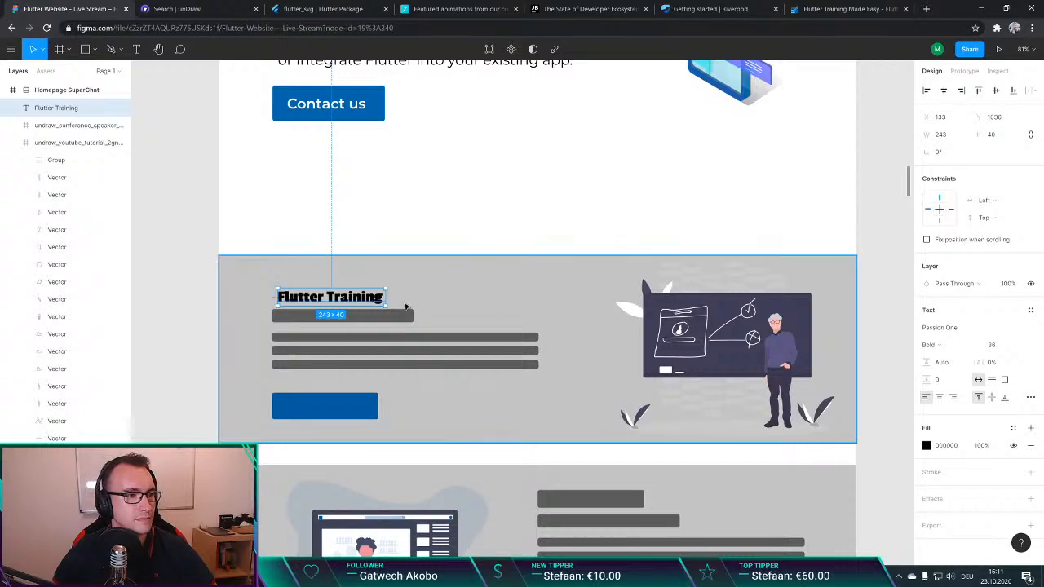
drag(384, 302, 378, 290)
click(433, 205)
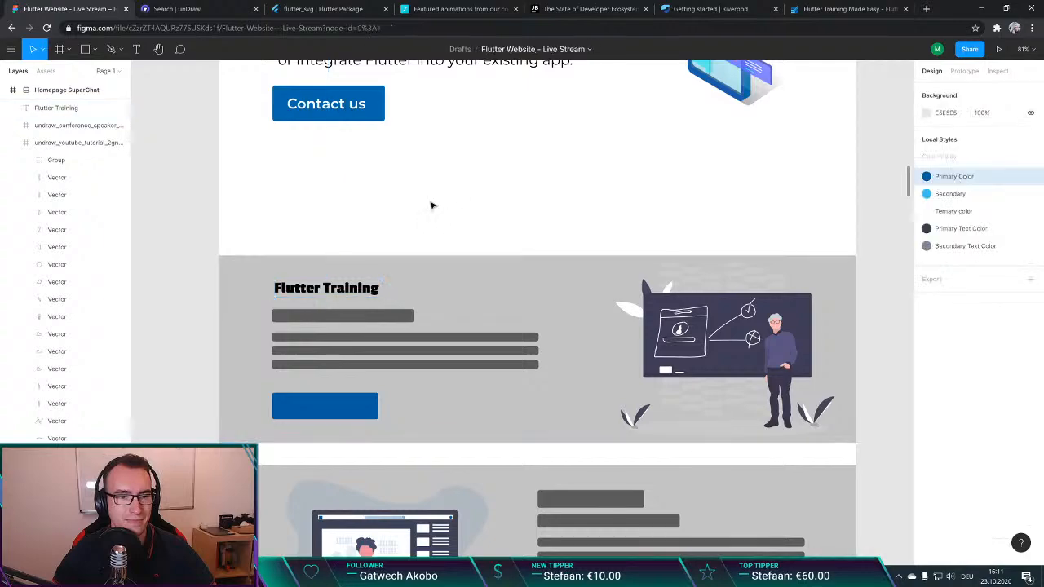
scroll(372, 263, down, 3)
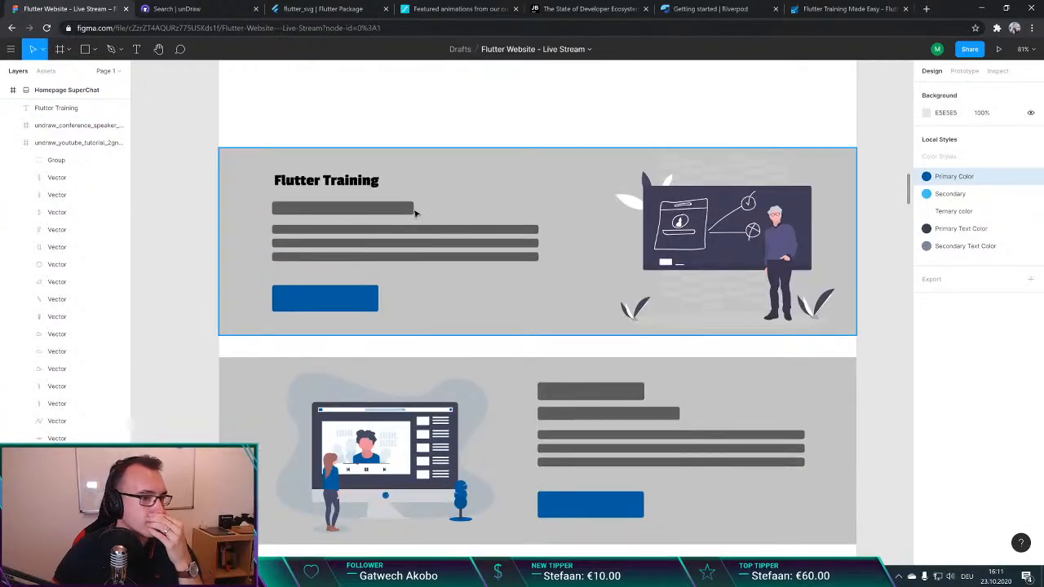
scroll(414, 213, up, 1)
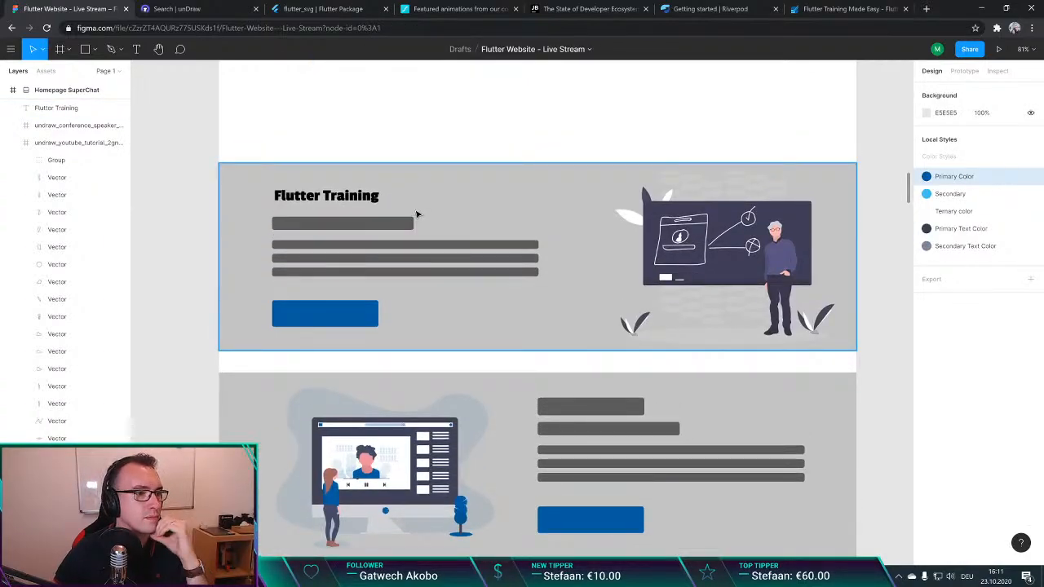
scroll(416, 214, up, 1)
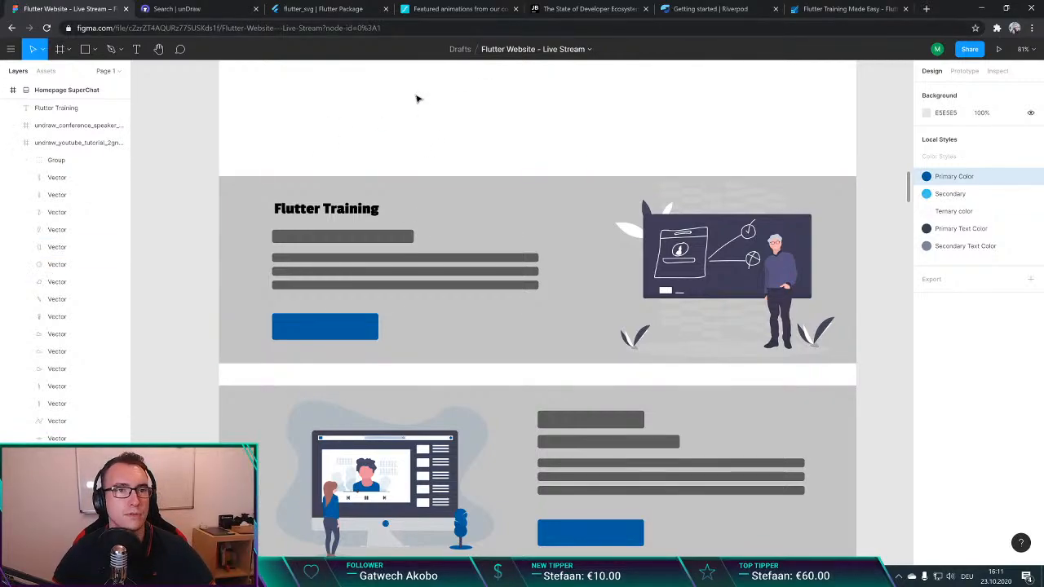
Step: Search the web for "youtube flutter explained state management" in a new browser tab, open the "Understanding State Management in Flutter" video and close the tab
key(ctrl+t)
text(youtube )
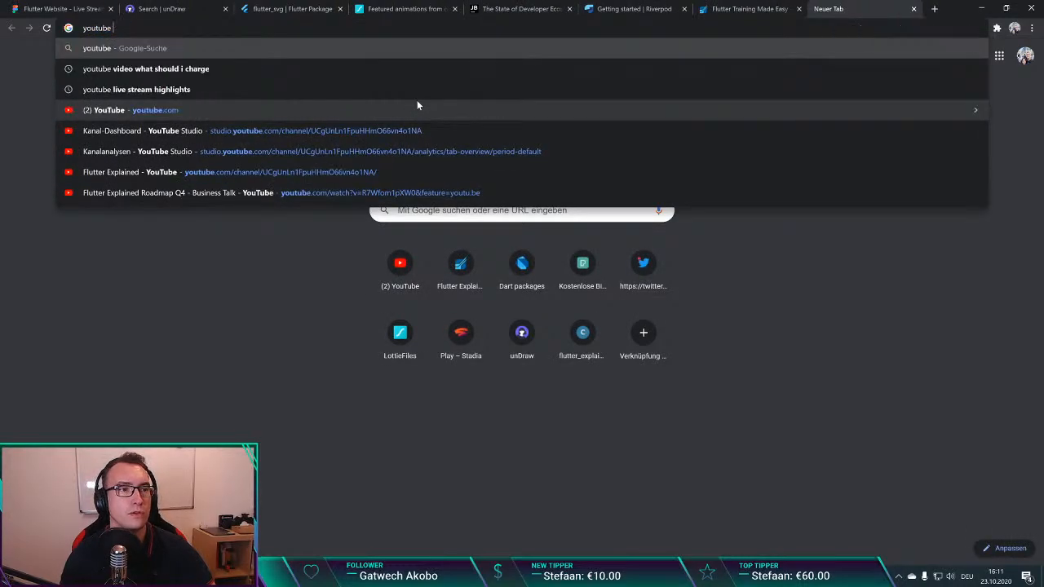
text(flutter explained )
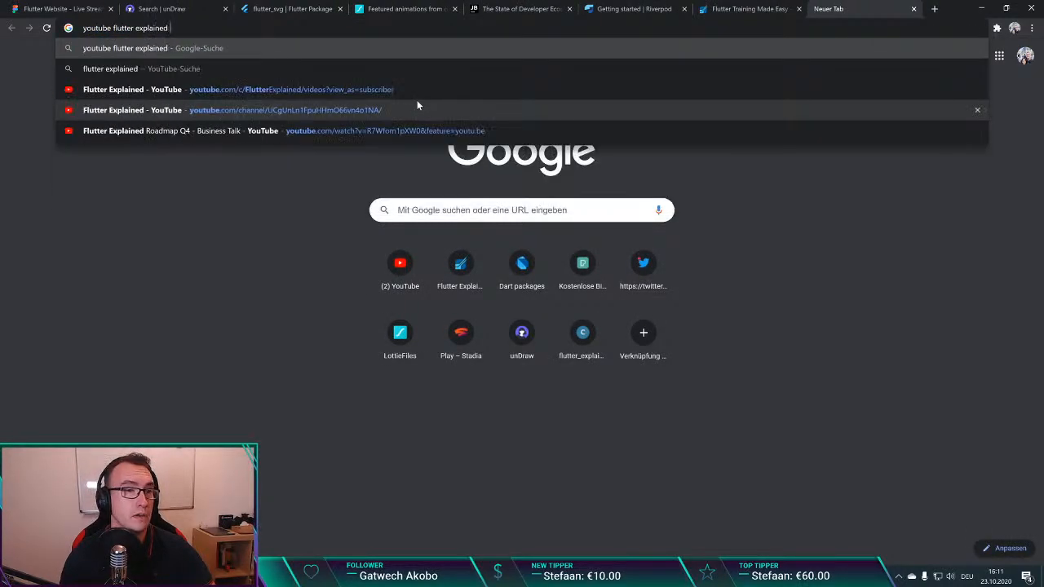
text(state management)
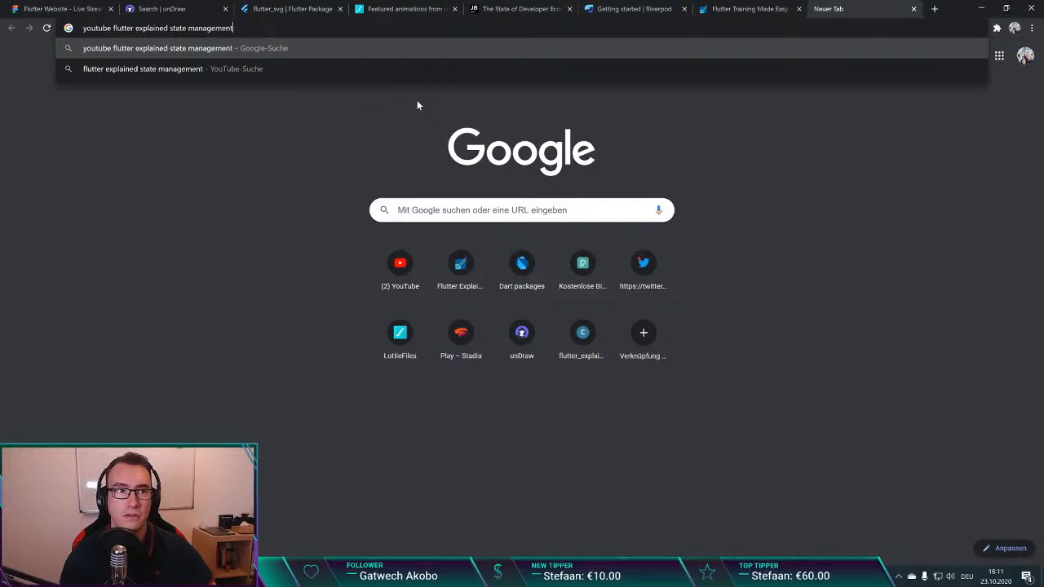
key(Return)
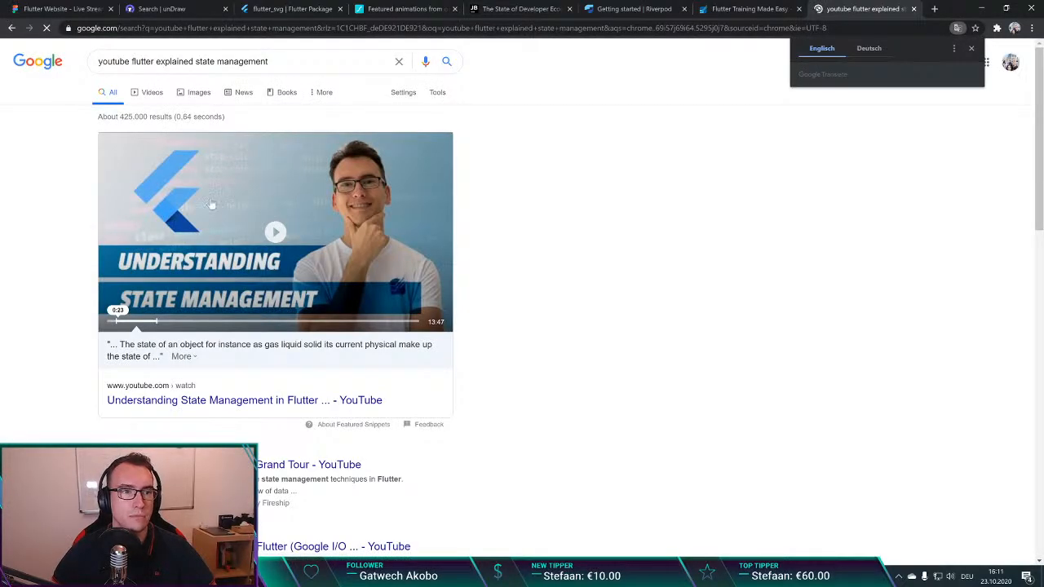
click(296, 403)
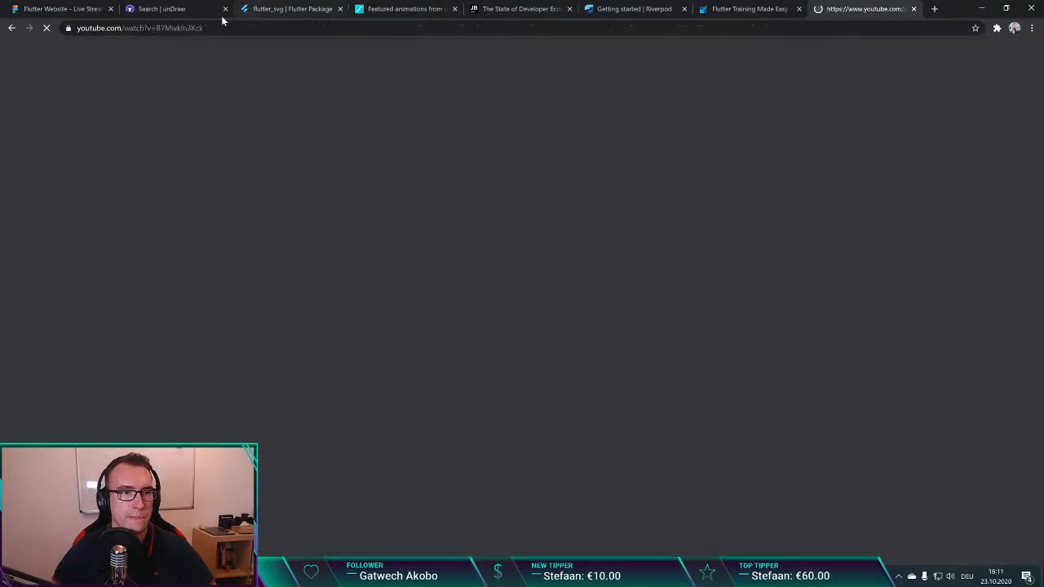
key(ctrl+w)
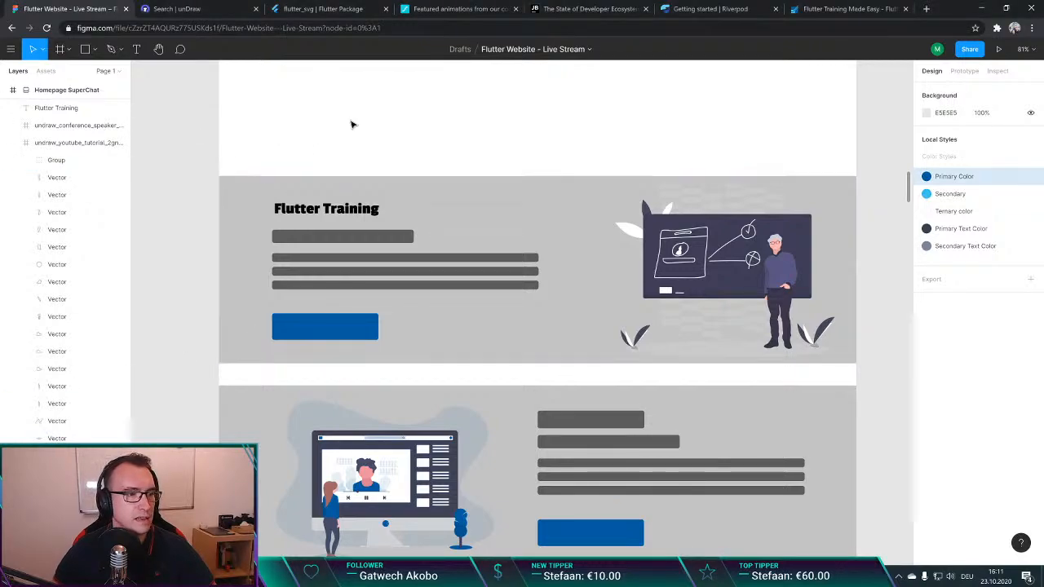
Step: Examine the Homepage SuperChat layout and its offering sections alongside the Homepage One (No Vote) frame
scroll(359, 127, down, 5)
scroll(361, 129, down, 3)
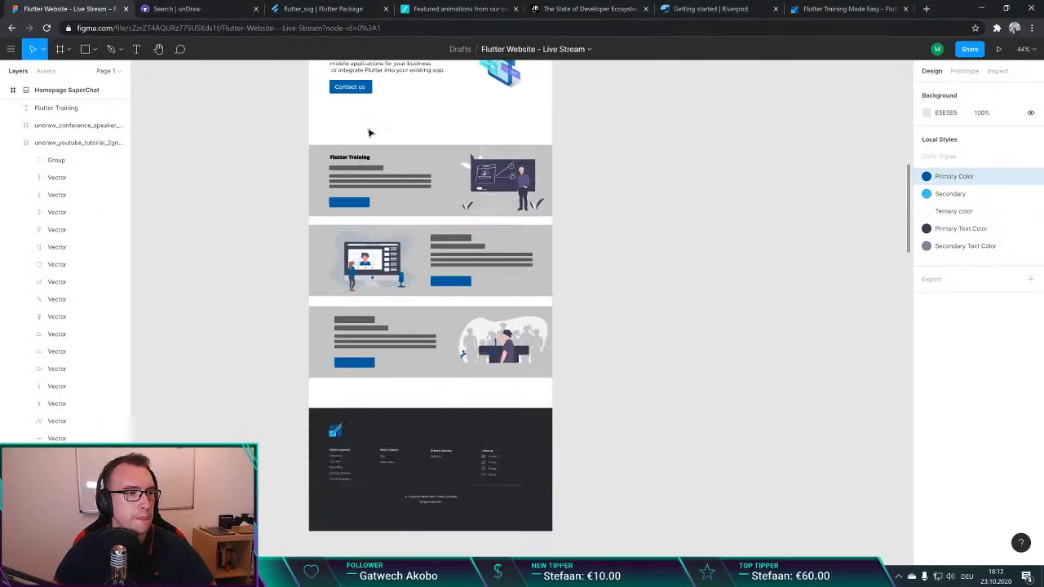
scroll(306, 163, up, 6)
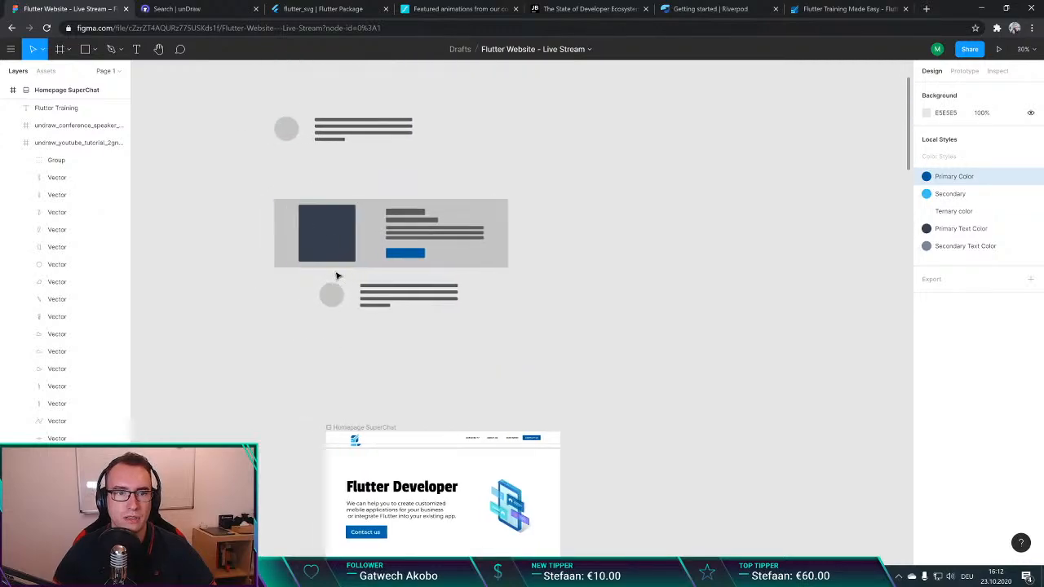
scroll(350, 284, left, 5)
scroll(547, 231, down, 4)
scroll(538, 251, up, 1)
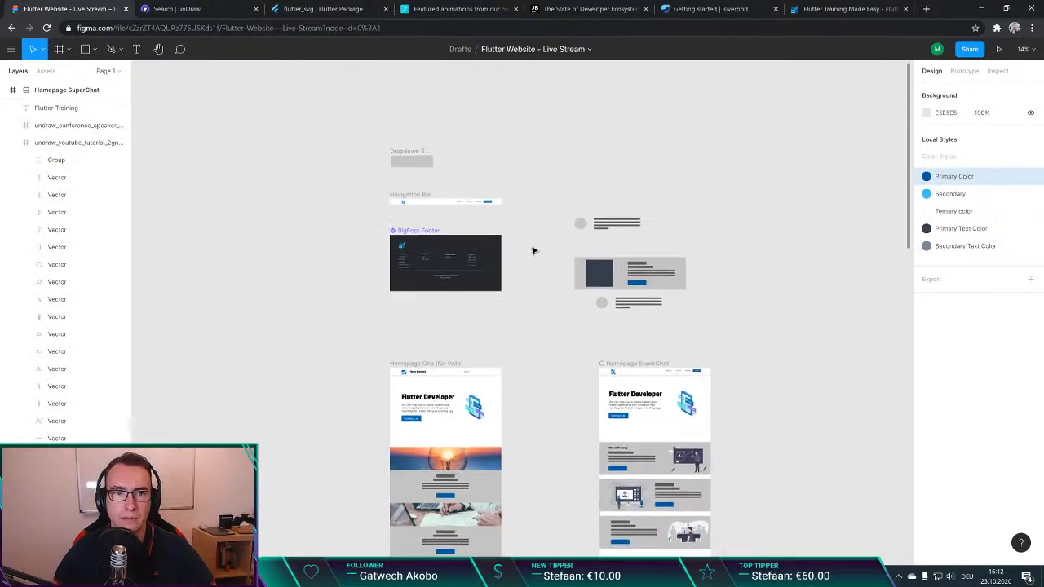
scroll(531, 277, down, 5)
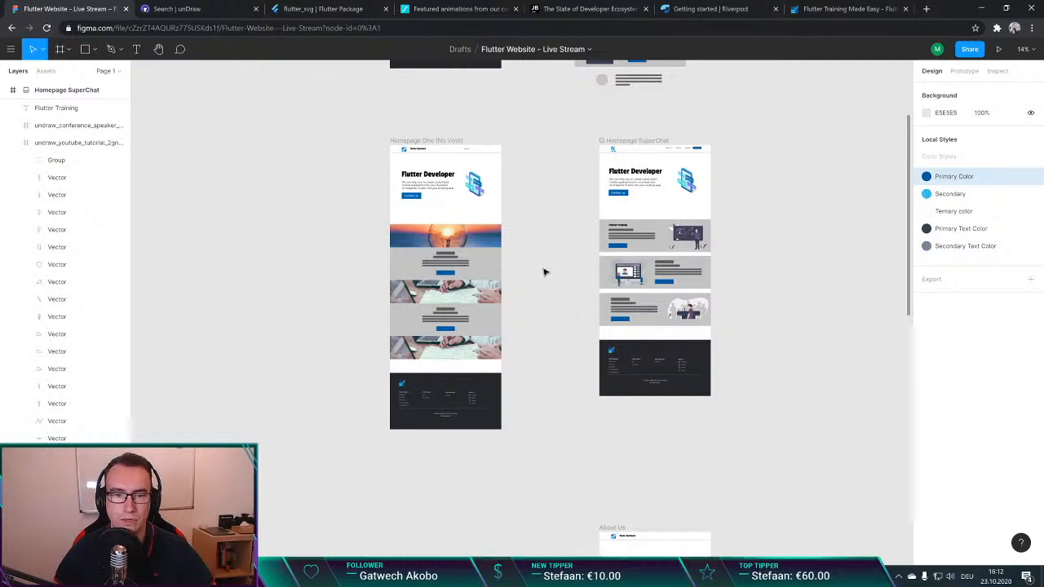
scroll(538, 269, right, 4)
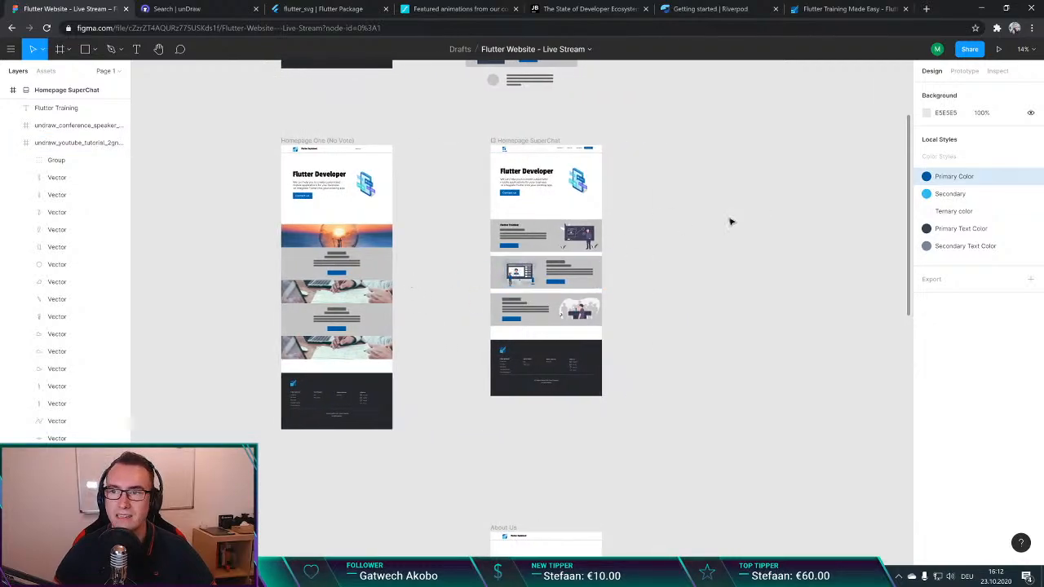
scroll(710, 225, right, 1)
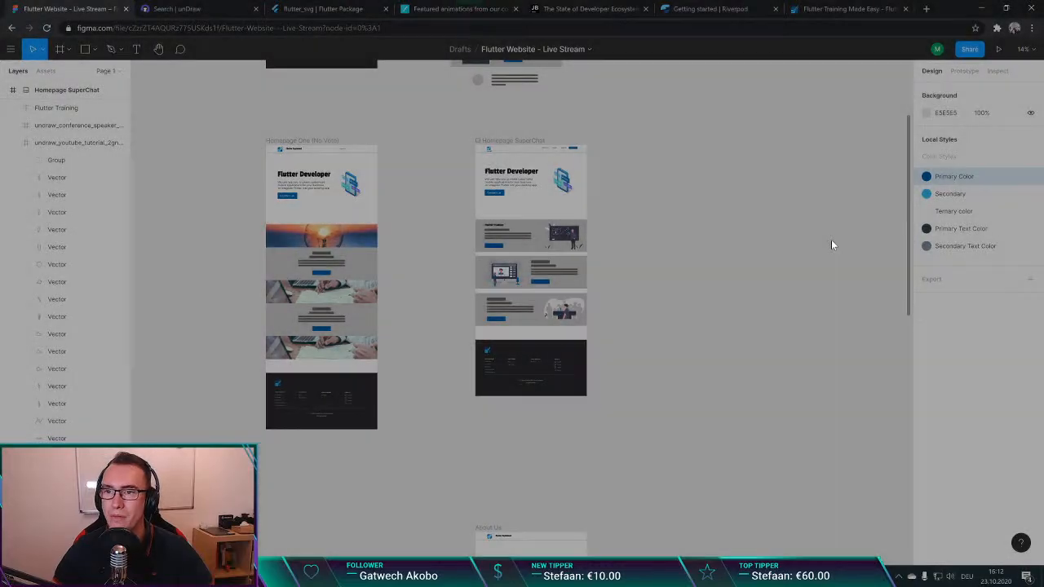
scroll(526, 196, up, 3)
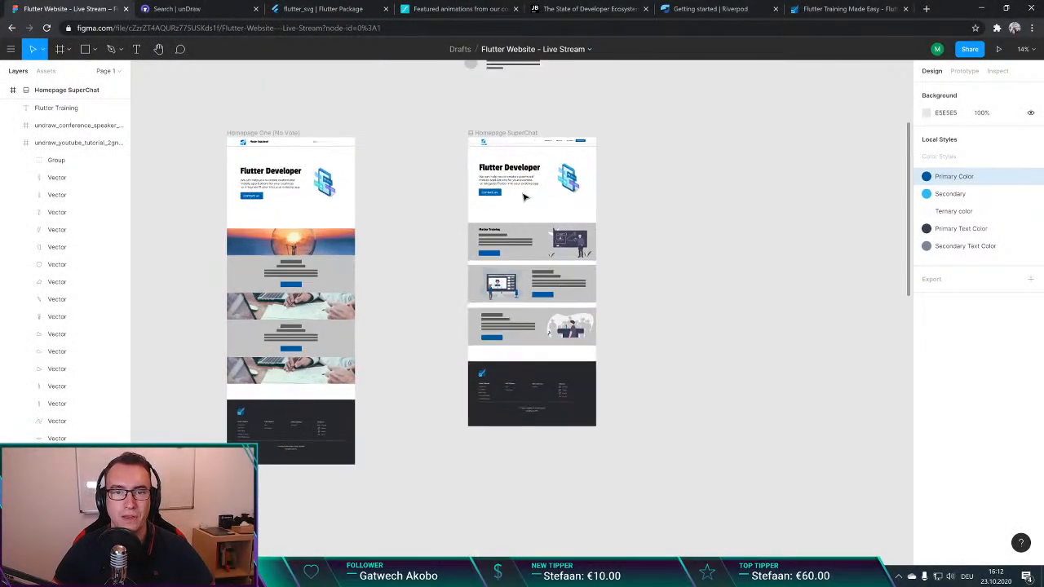
scroll(525, 198, up, 2)
scroll(533, 236, right, 2)
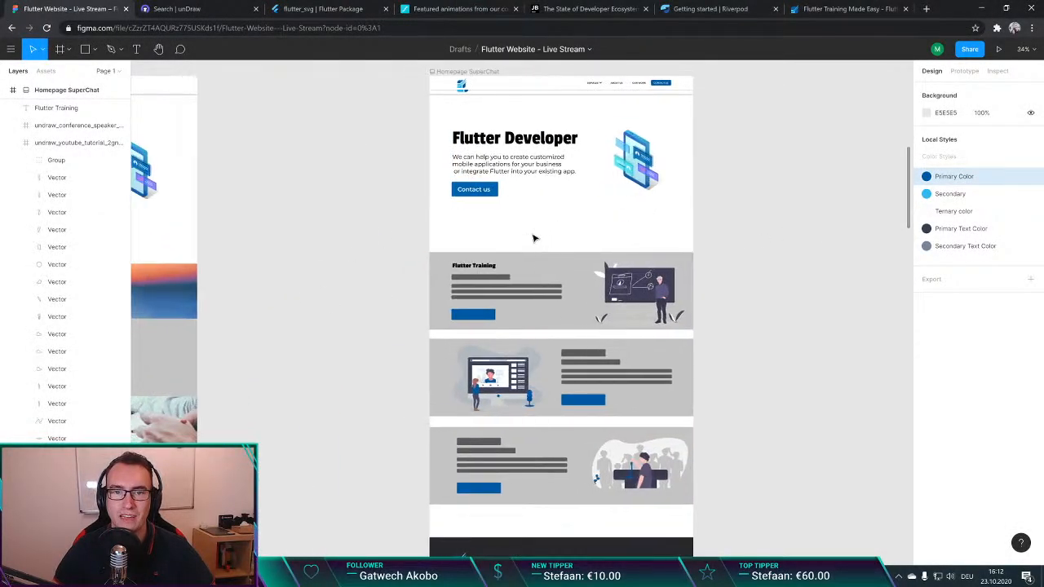
scroll(507, 195, up, 4)
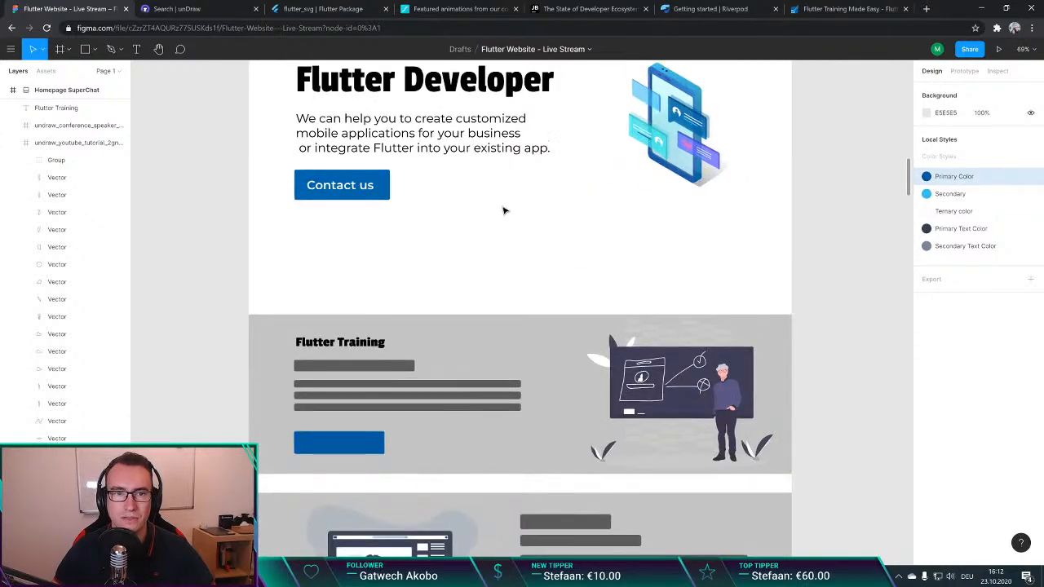
scroll(508, 215, left, 1)
scroll(507, 214, down, 2)
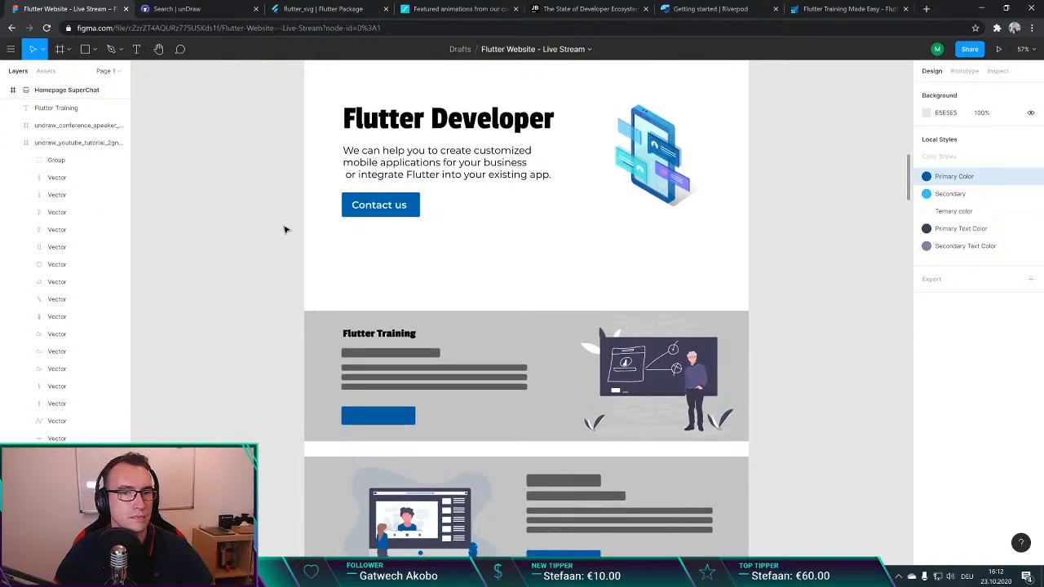
Step: Set the "Flutter Training" title's weight to Regular and align it with the left edge of the placeholder bars
scroll(285, 227, down, 2)
click(393, 235)
double_click(394, 235)
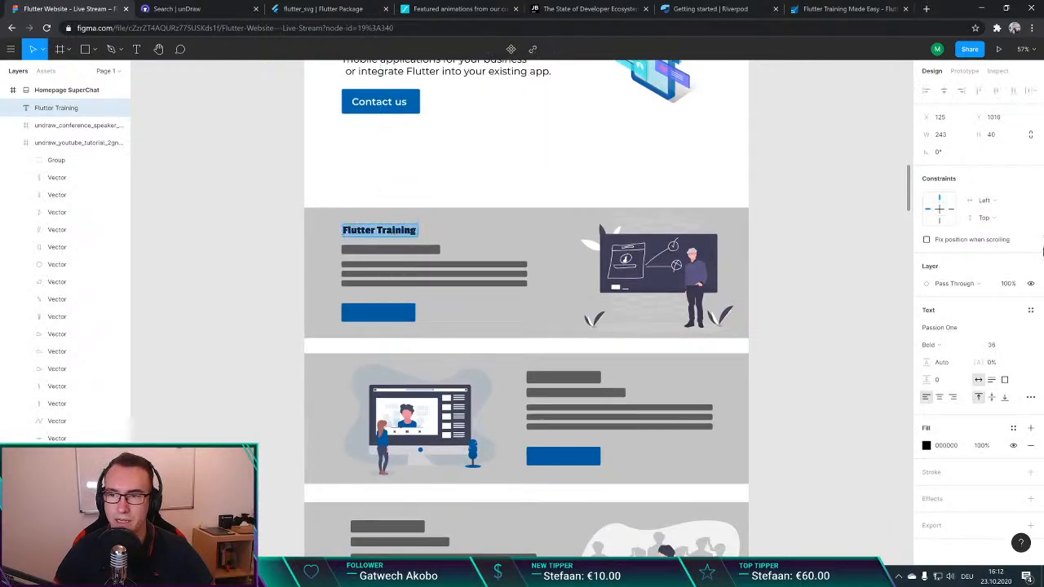
click(934, 344)
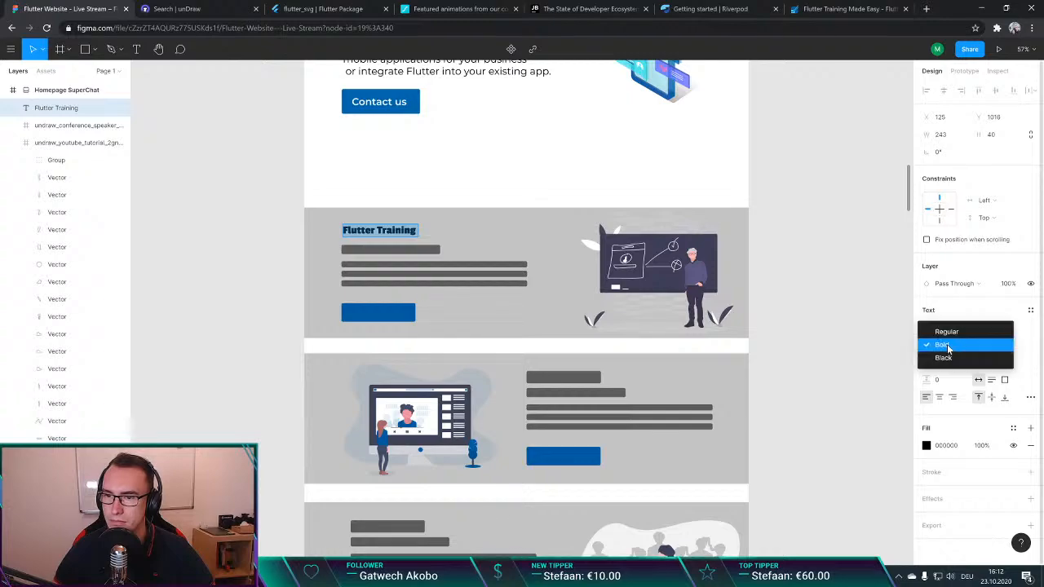
click(947, 332)
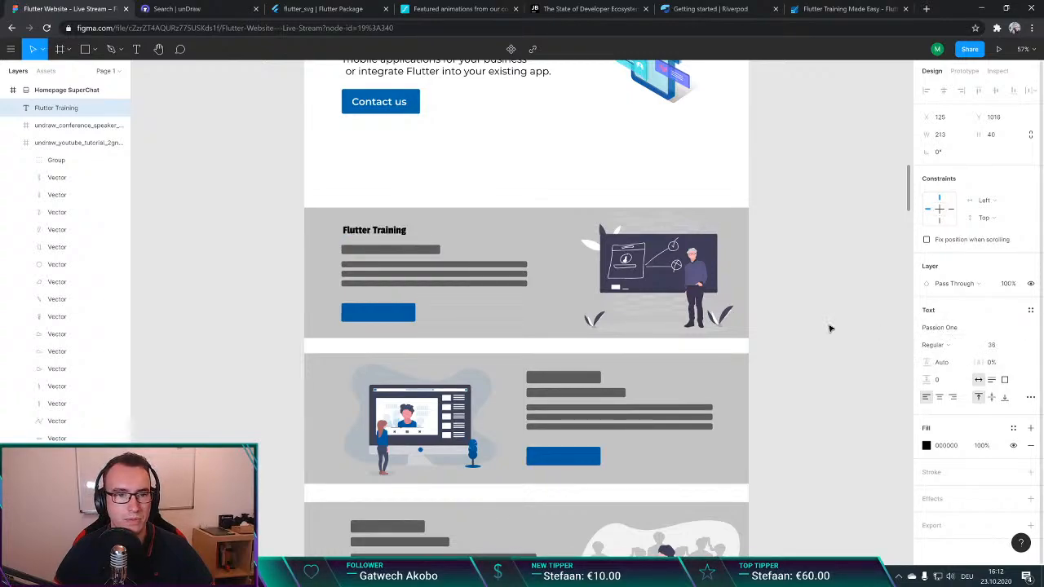
drag(383, 232, 381, 234)
click(250, 210)
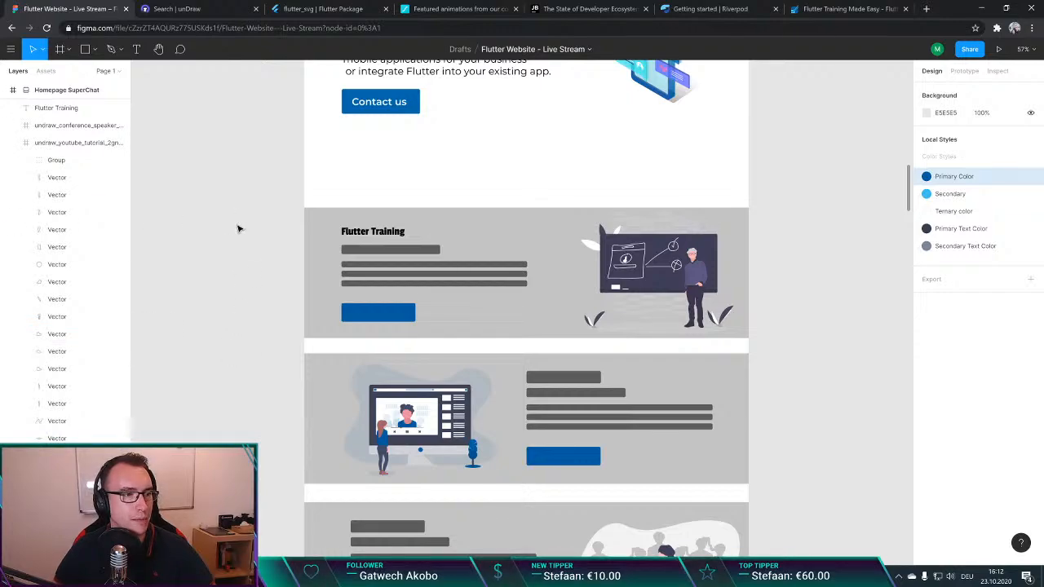
Step: Delete the subtitle bar and the three text placeholder bars below the "Flutter Training" title
scroll(238, 228, down, 1)
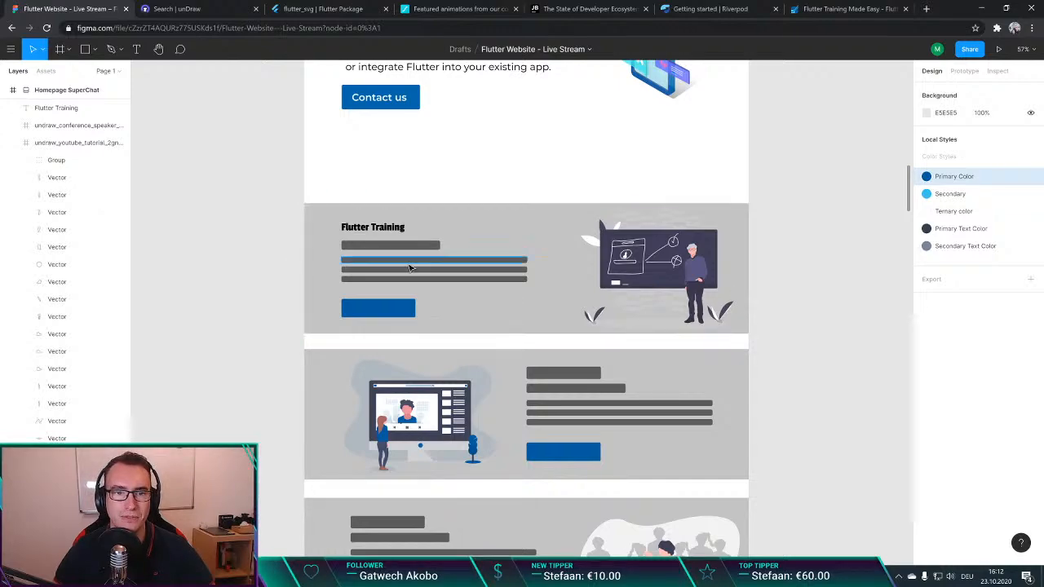
scroll(365, 248, up, 5)
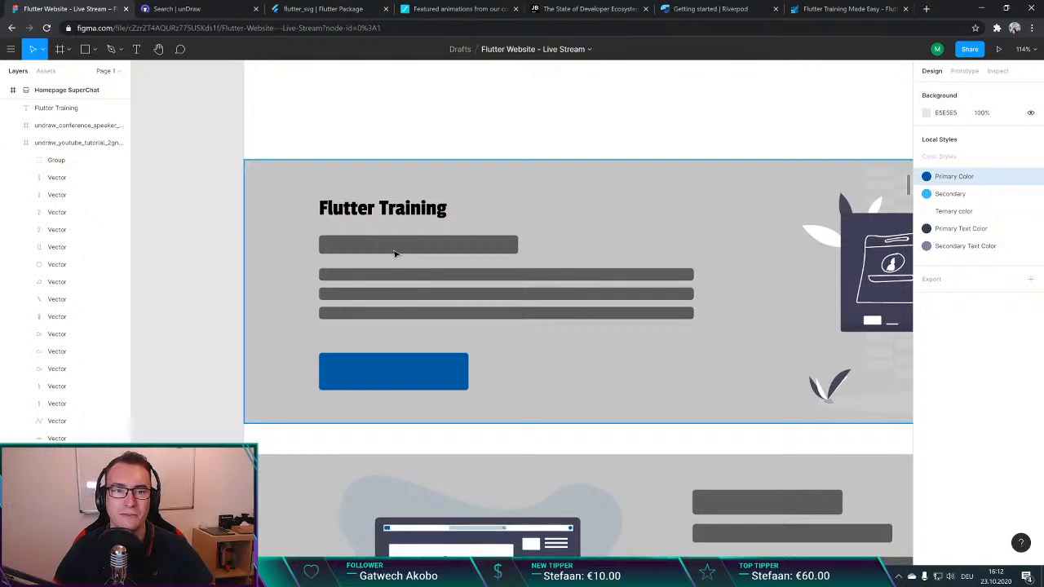
click(395, 253)
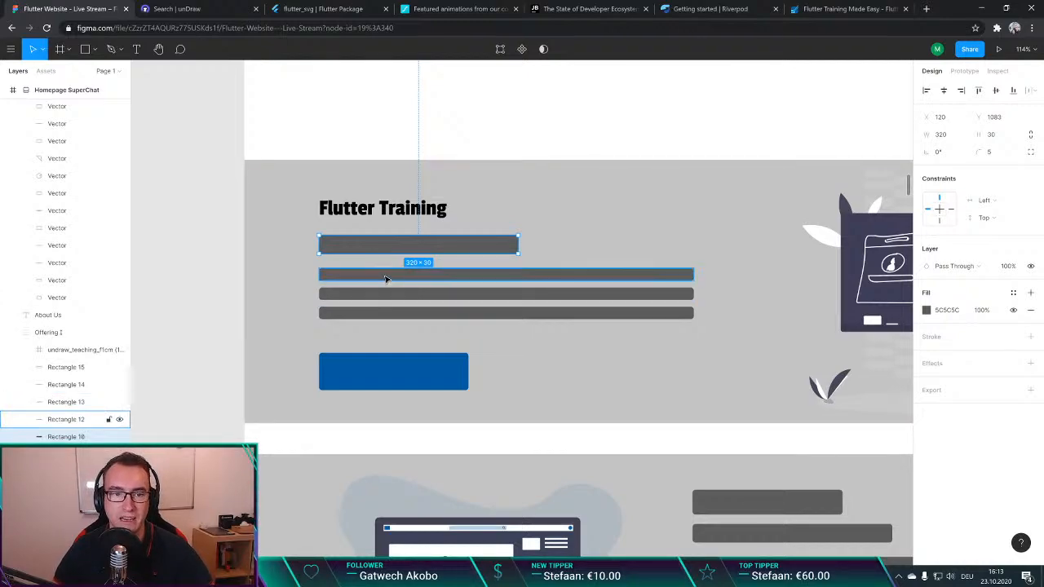
shift+click(384, 275)
shift+click(386, 293)
shift+click(390, 313)
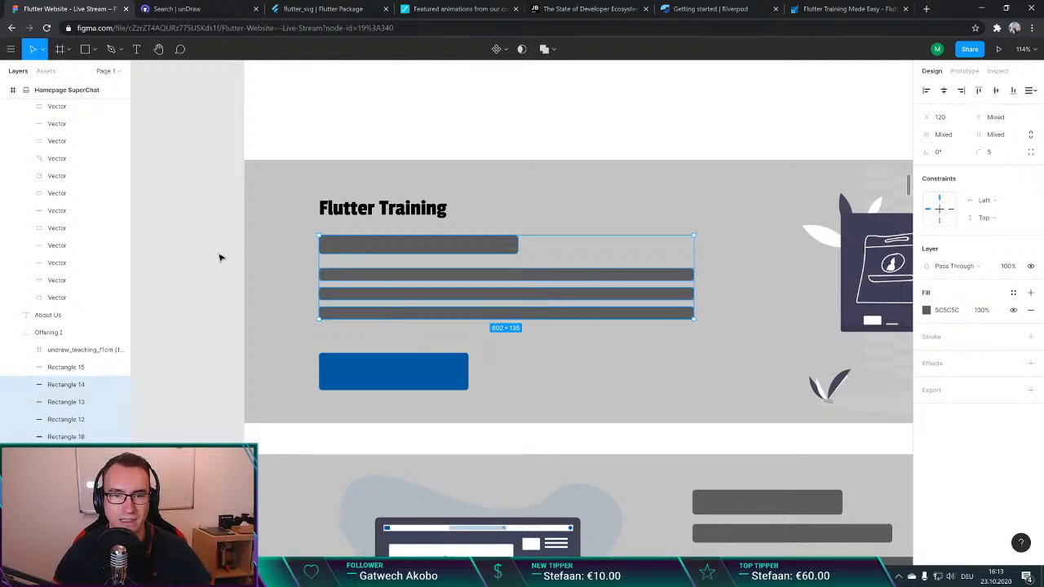
key(Delete)
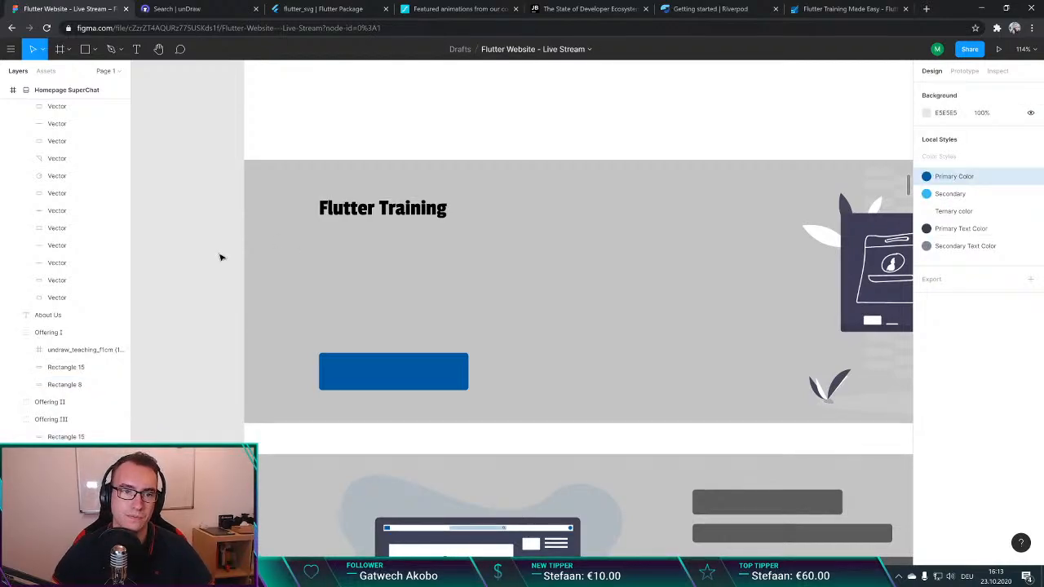
Step: Duplicate the "Flutter Training" title and place the copy directly below it at about X 120, Y 1070
click(379, 209)
key(ctrl+c)
key(ctrl+v)
drag(387, 214, 389, 243)
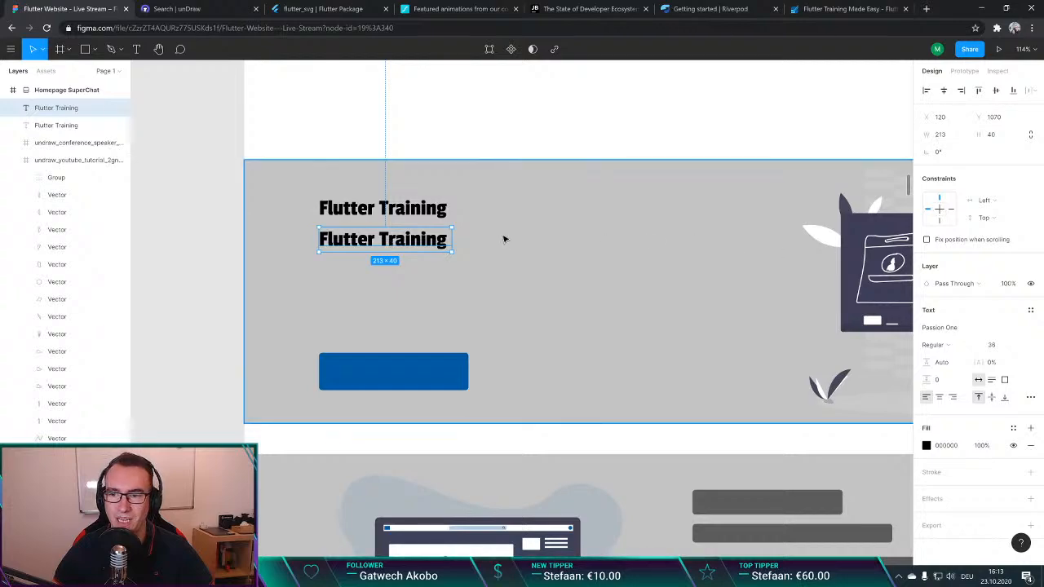
Step: Set the font size of the lower "Flutter Training" text to 24
double_click(367, 243)
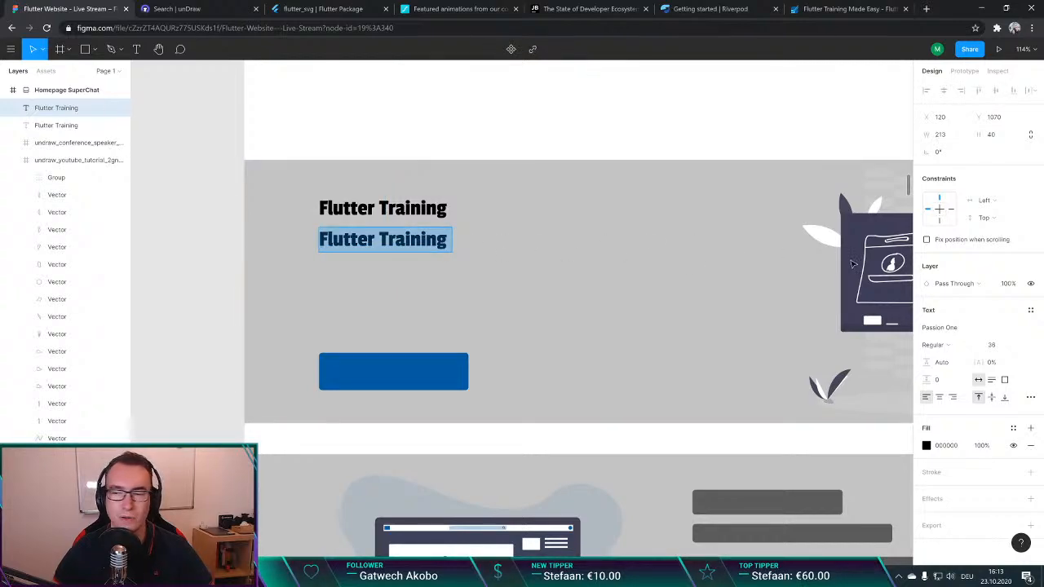
click(951, 327)
click(1000, 346)
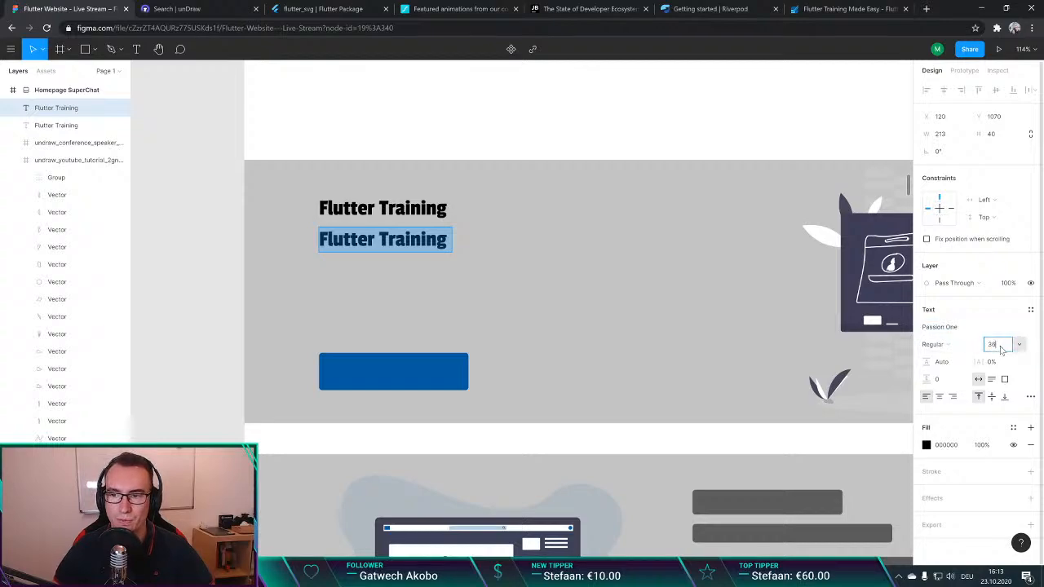
click(1019, 345)
click(1004, 299)
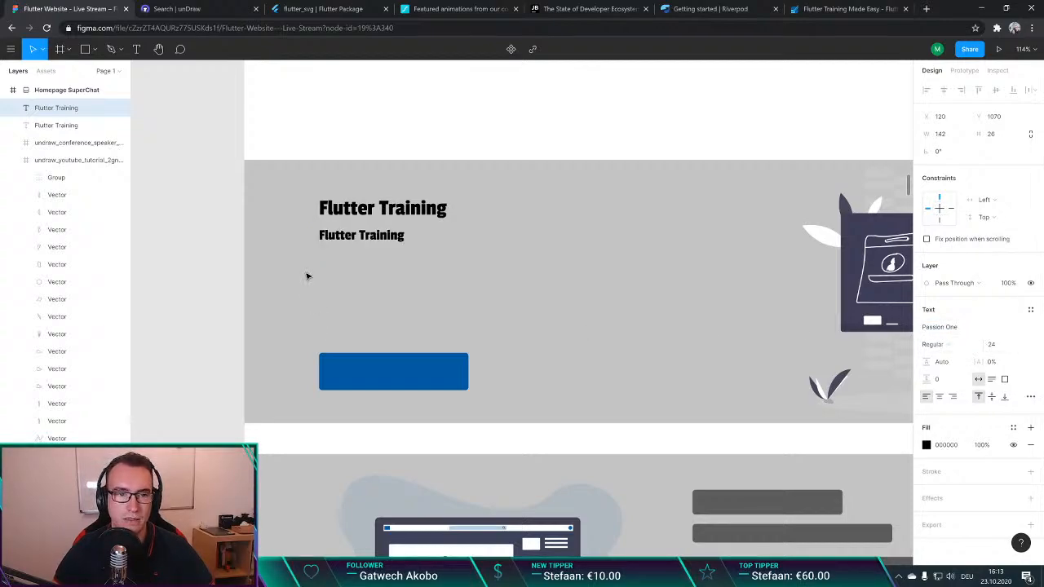
click(235, 278)
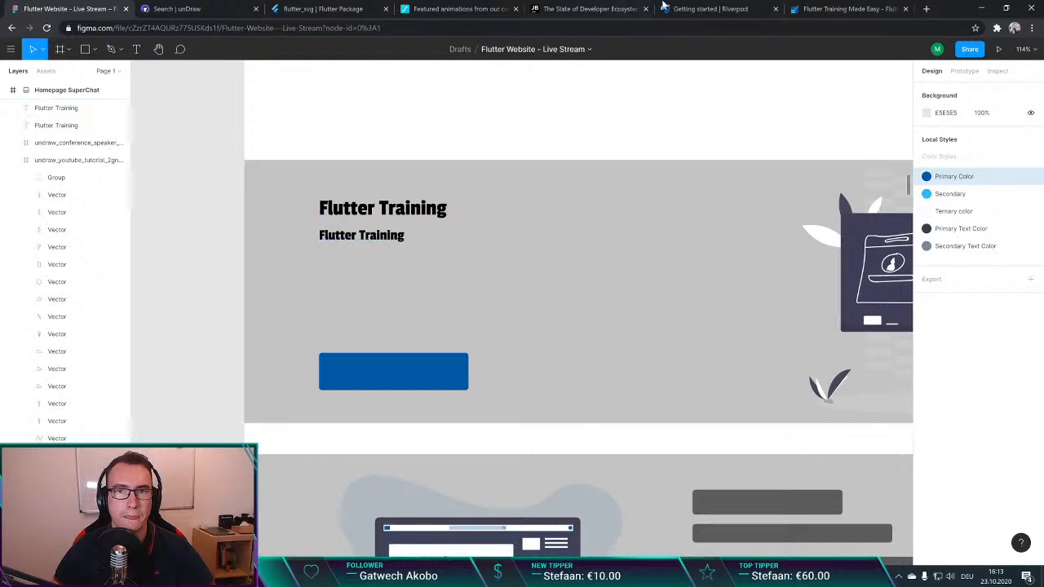
Step: Switch to the existing Flutter Explained website and examine the "Flutter Training" section's subtitle and description
click(802, 8)
double_click(310, 196)
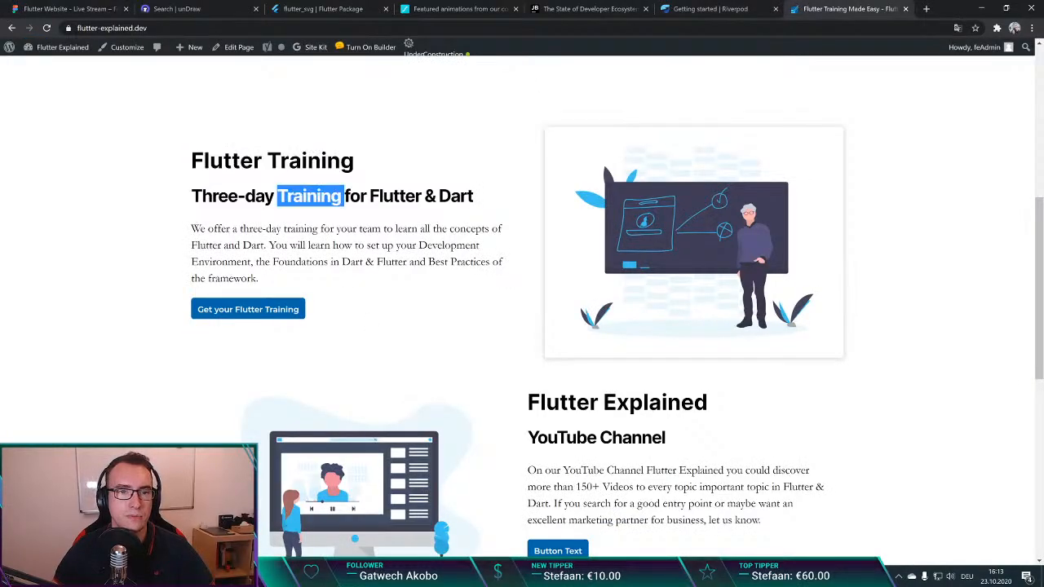
triple_click(310, 196)
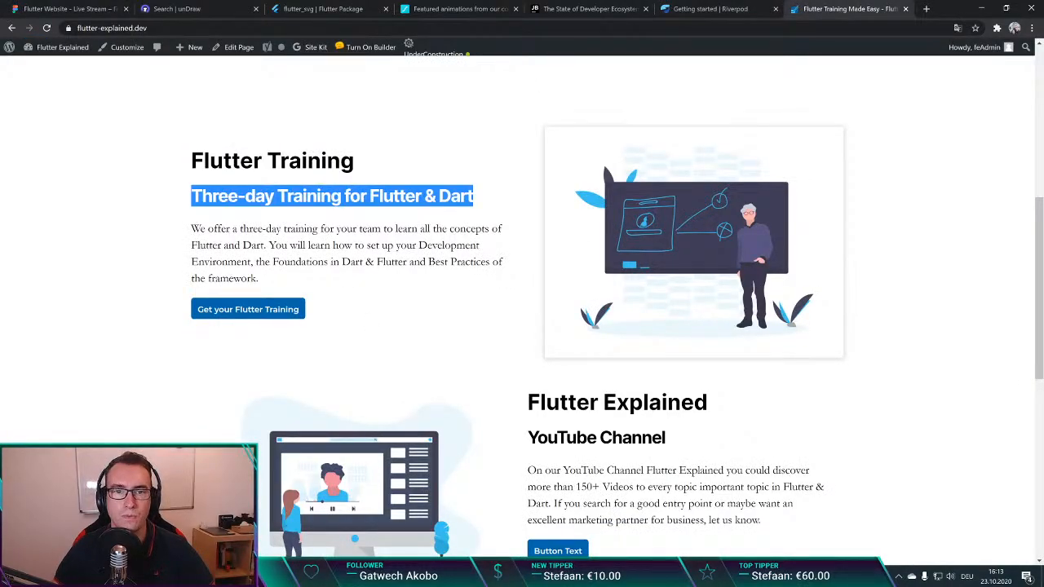
click(467, 275)
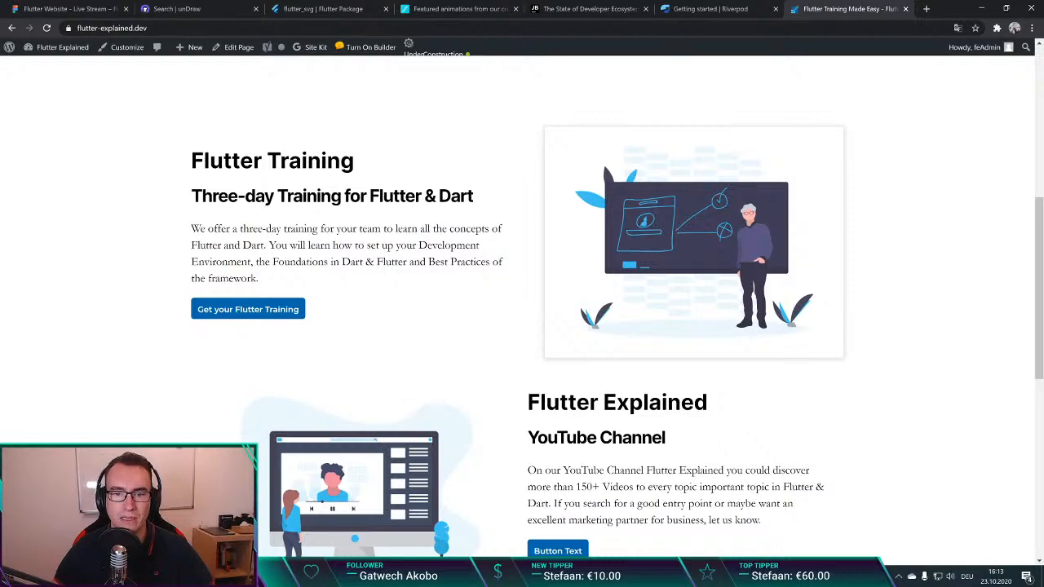
Step: Preview the website's responsive layout in the browser's device emulation as Moto G4 and iPad Pro, and close the developer tools
right_click(457, 224)
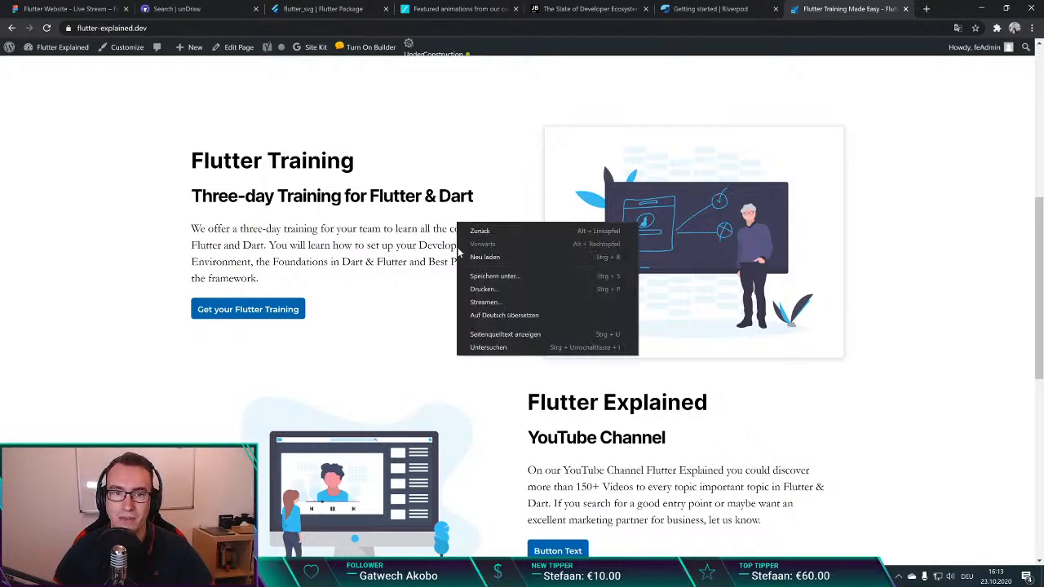
click(489, 346)
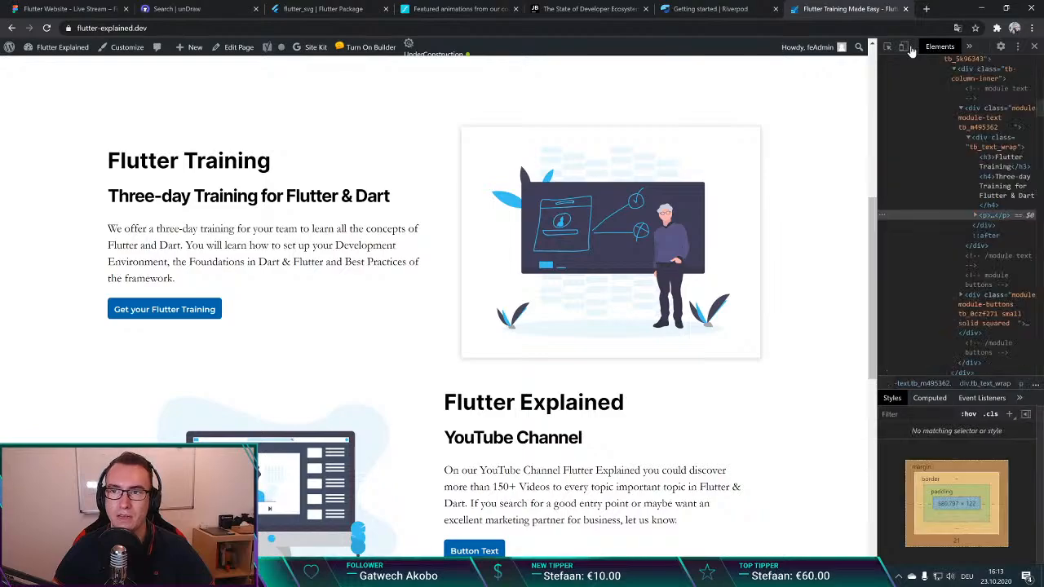
click(903, 46)
scroll(439, 253, up, 4)
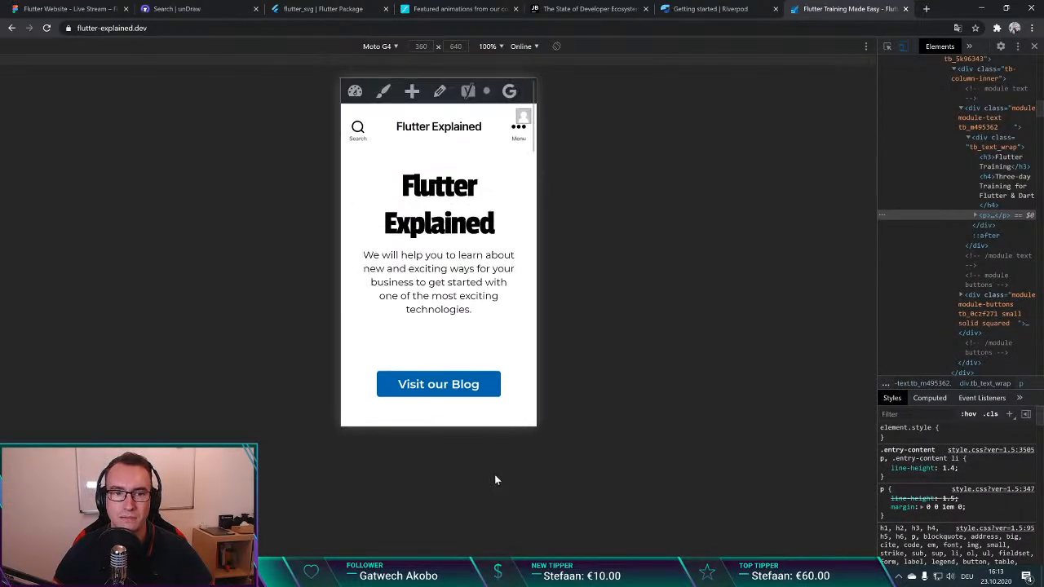
scroll(439, 252, down, 14)
scroll(439, 253, down, 10)
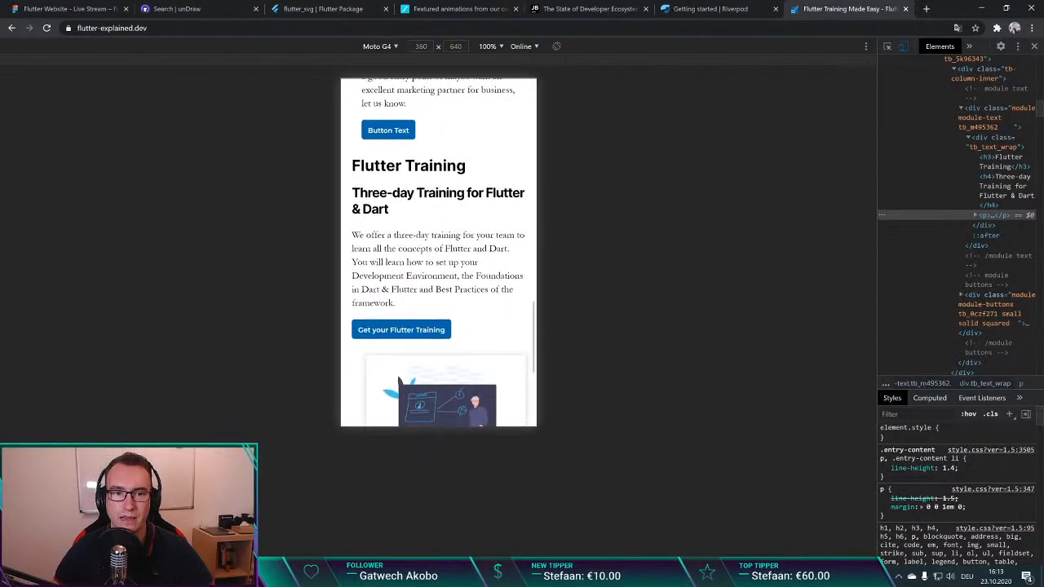
click(382, 47)
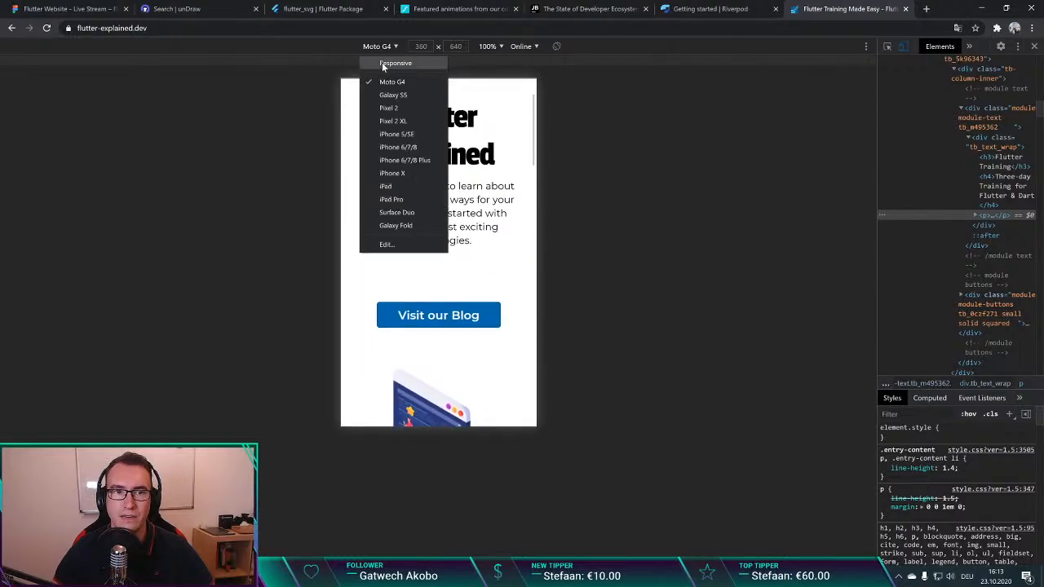
click(392, 199)
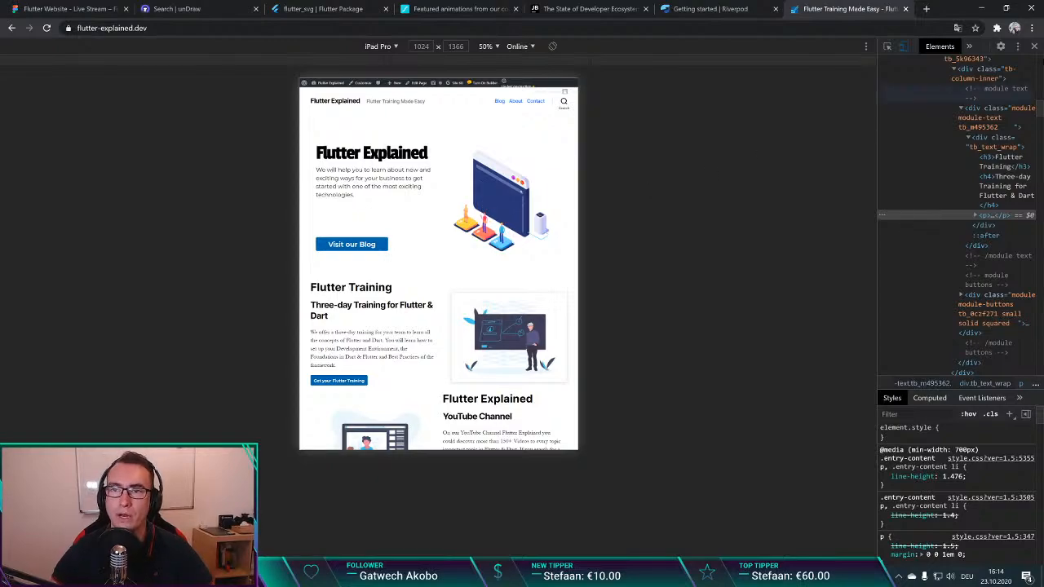
click(1033, 46)
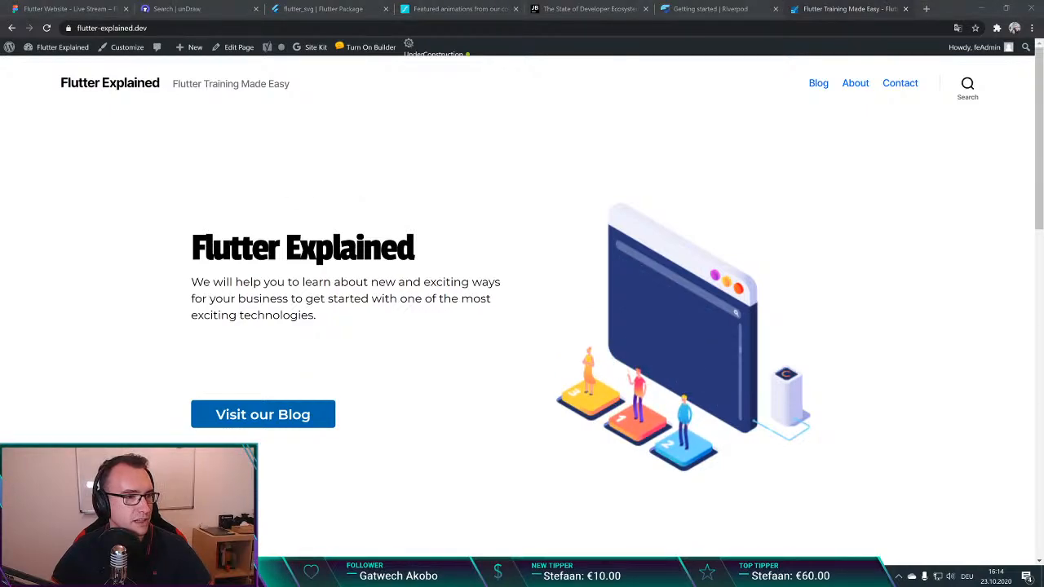
click(549, 219)
key(ctrl+t)
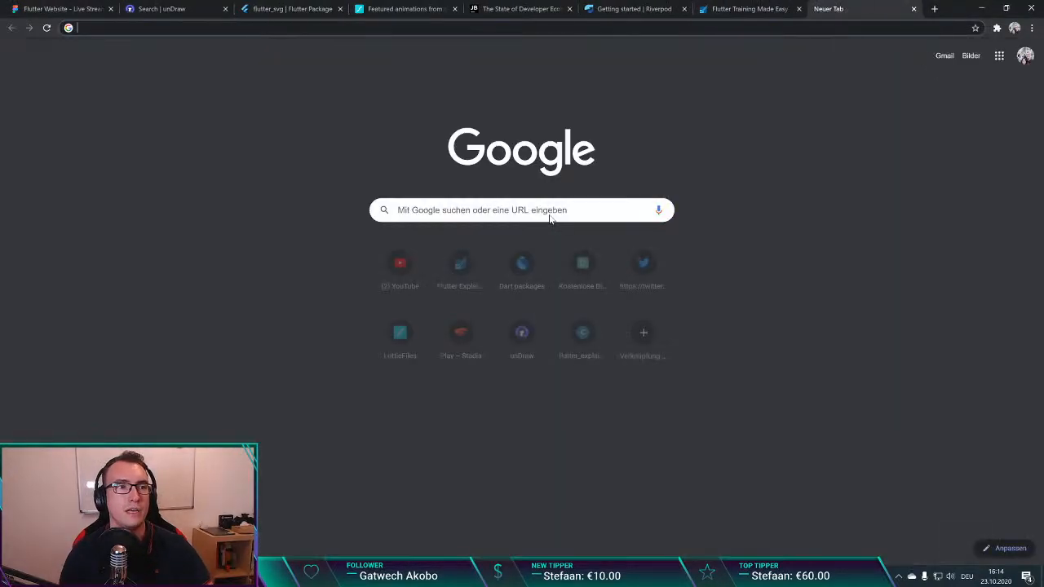
key(ctrl+w)
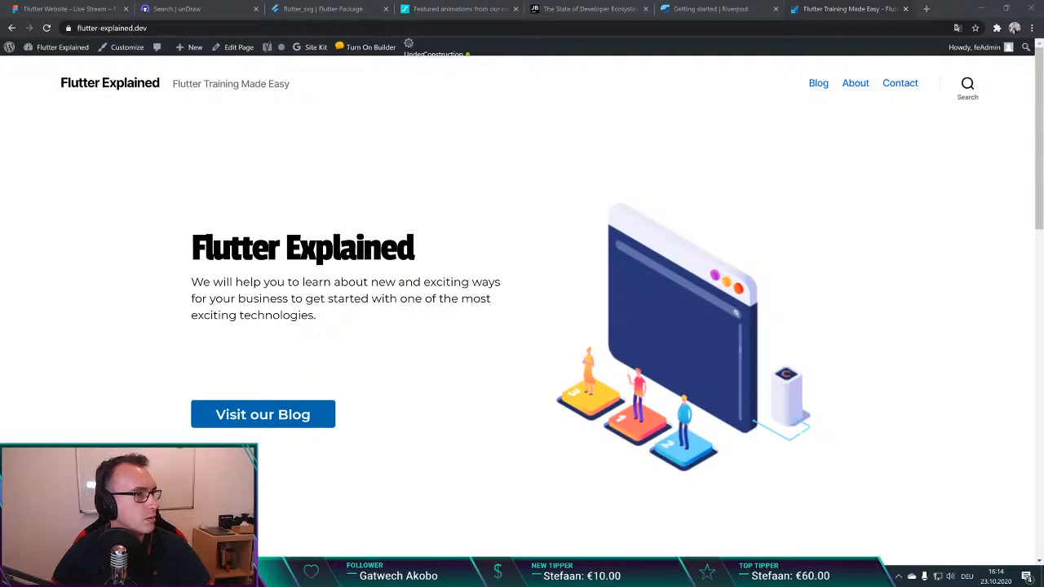
key(ctrl+t)
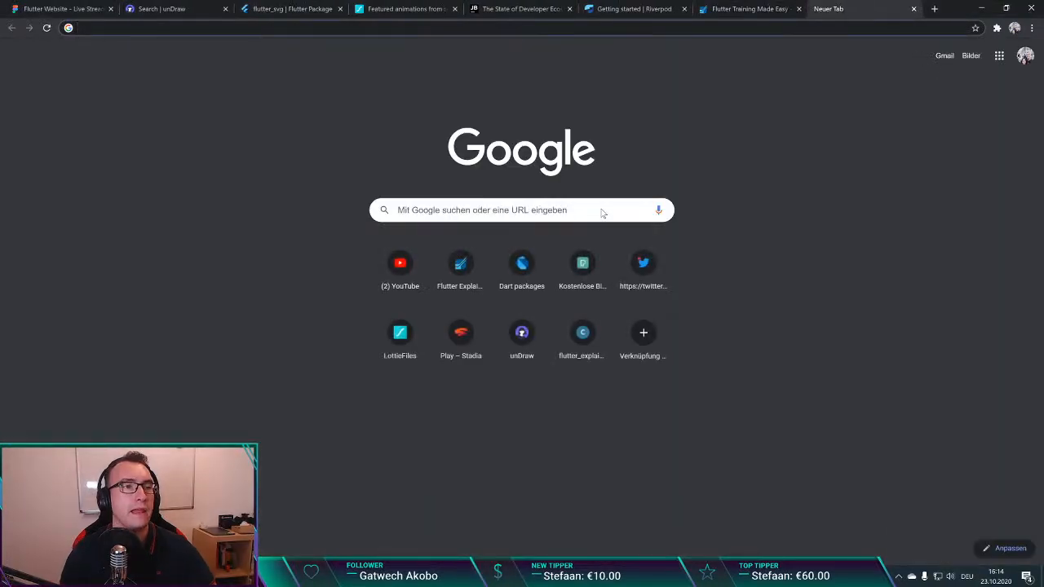
text(g)
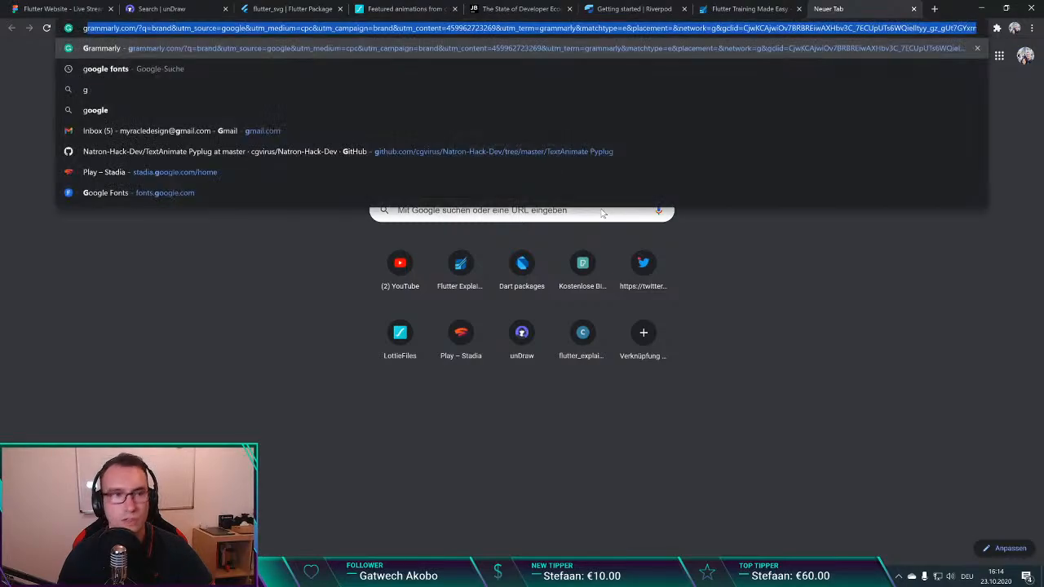
key(BackSpace)
key(BackSpace)
key(ctrl+w)
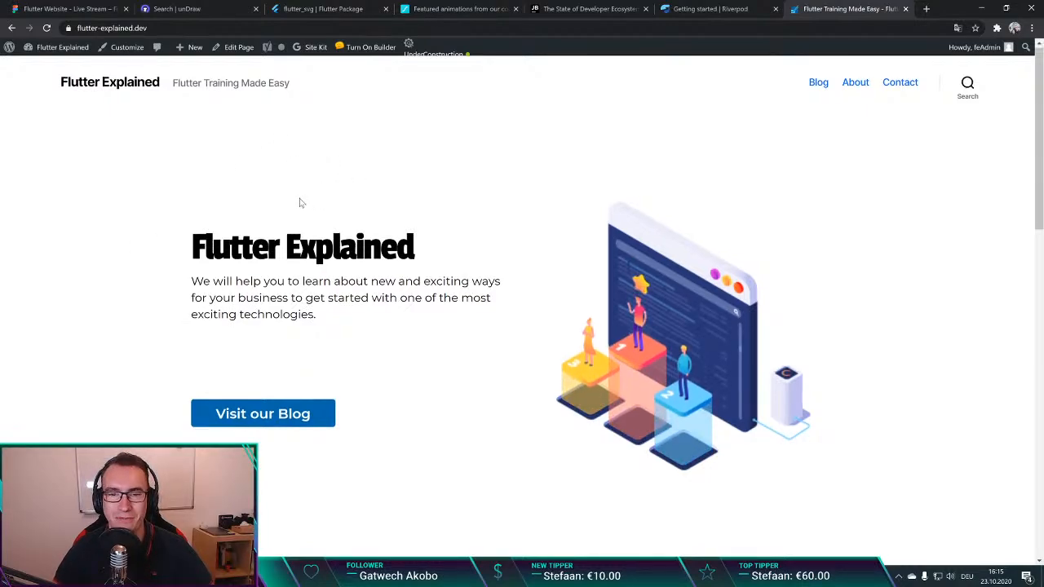
Step: Close the website page and return to the "Flutter Training" section of the Figma design with nothing selected
key(ctrl+w)
click(65, 9)
click(383, 241)
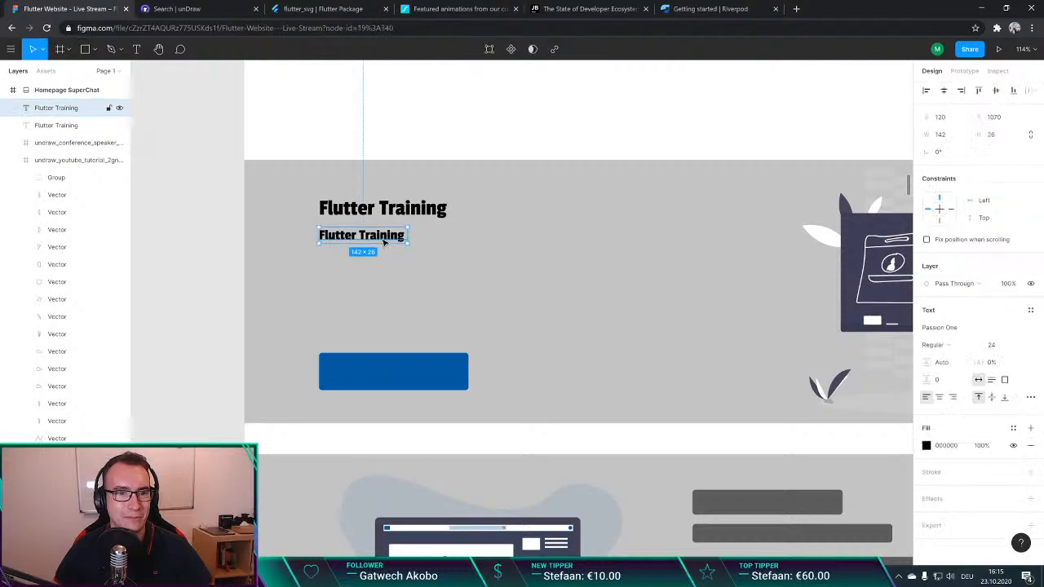
click(222, 315)
scroll(220, 310, down, 3)
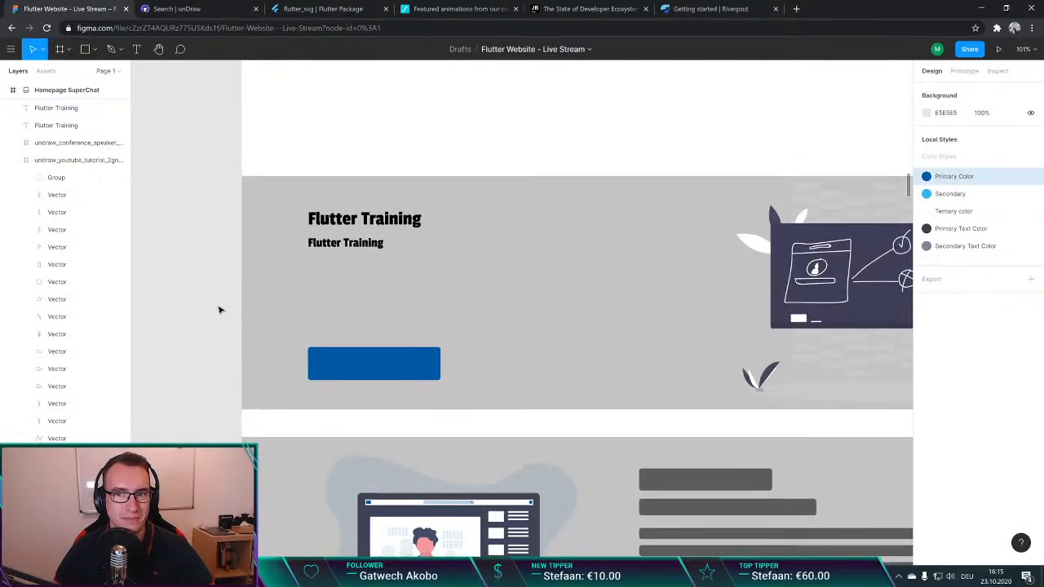
key(t)
click(314, 265)
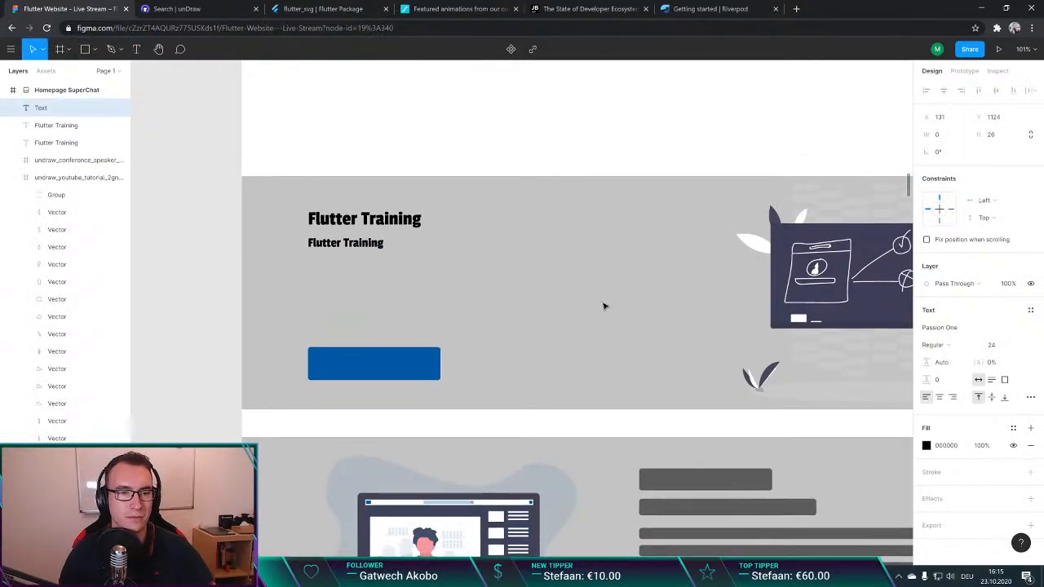
key(Escape)
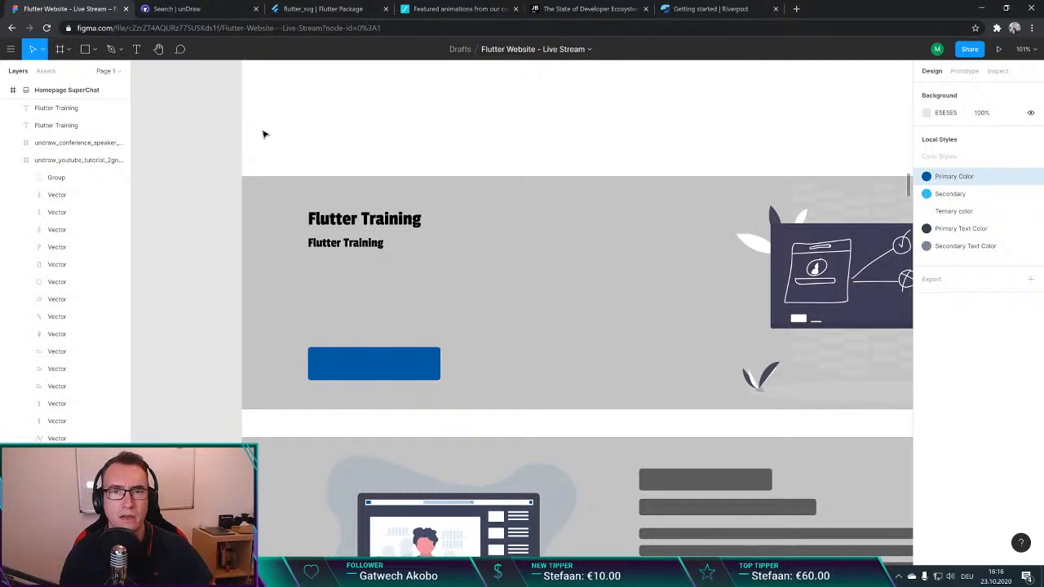
Step: Search Google for "PoP" in a new browser page and refine the query to "PoP programming"
key(ctrl+t)
text(PoP)
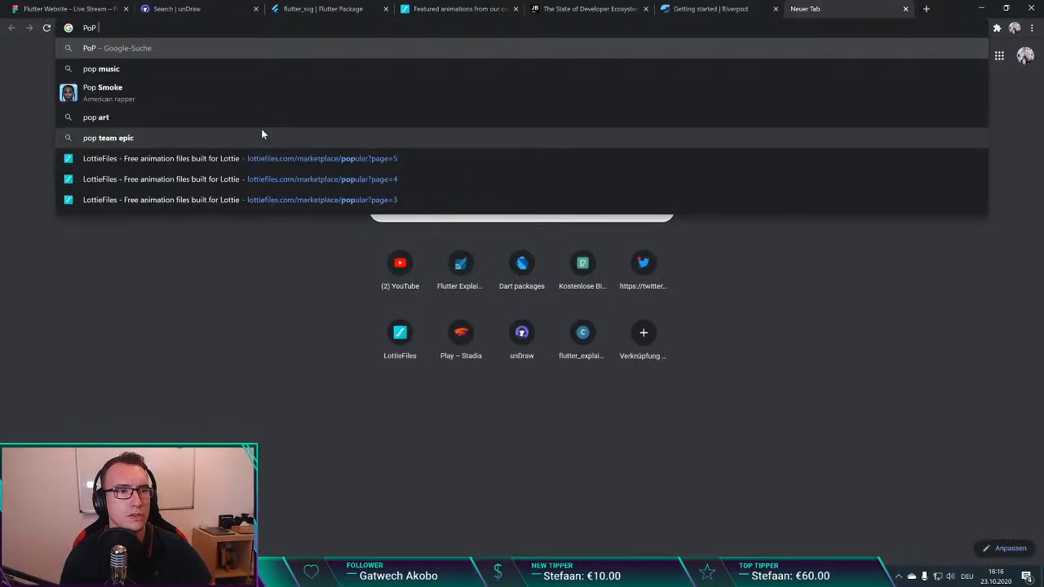
key(Return)
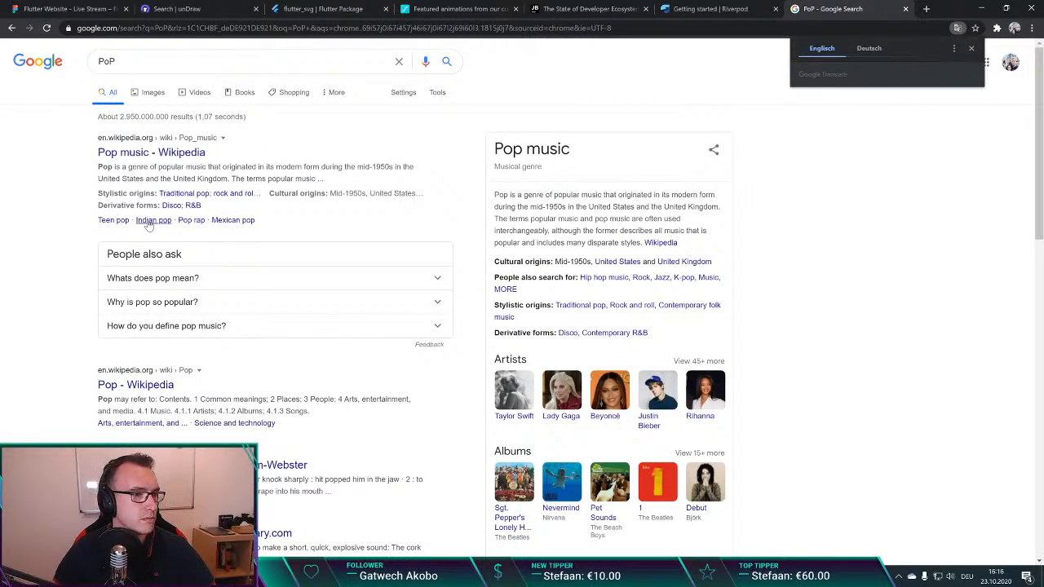
click(296, 56)
text(program)
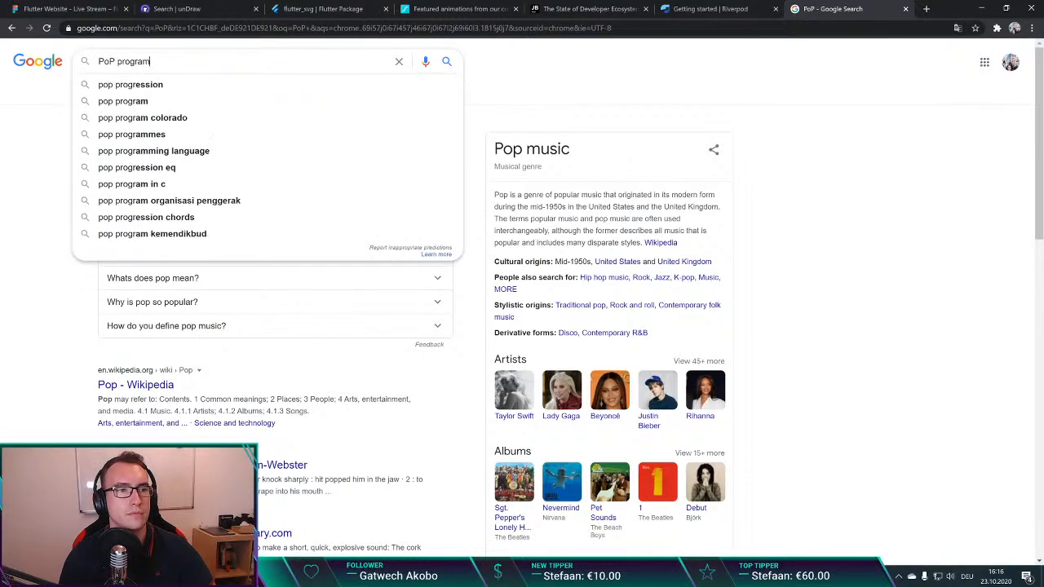
text(ming)
key(Return)
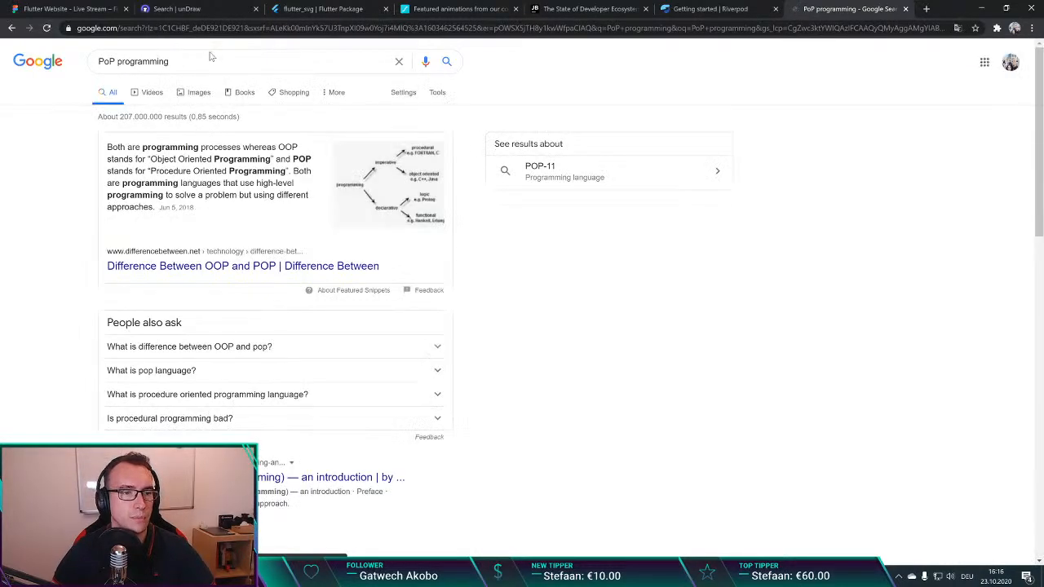
Step: Open the "Difference Between OOP and POP" article, examine its paradigm diagram and Procedure Oriented Programming section, and close the page
click(243, 269)
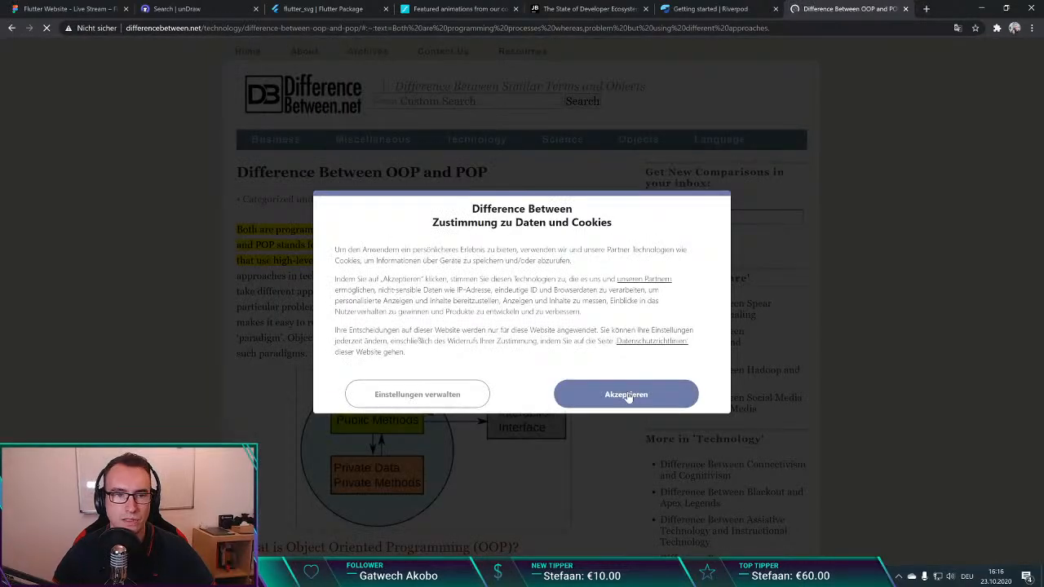
click(626, 395)
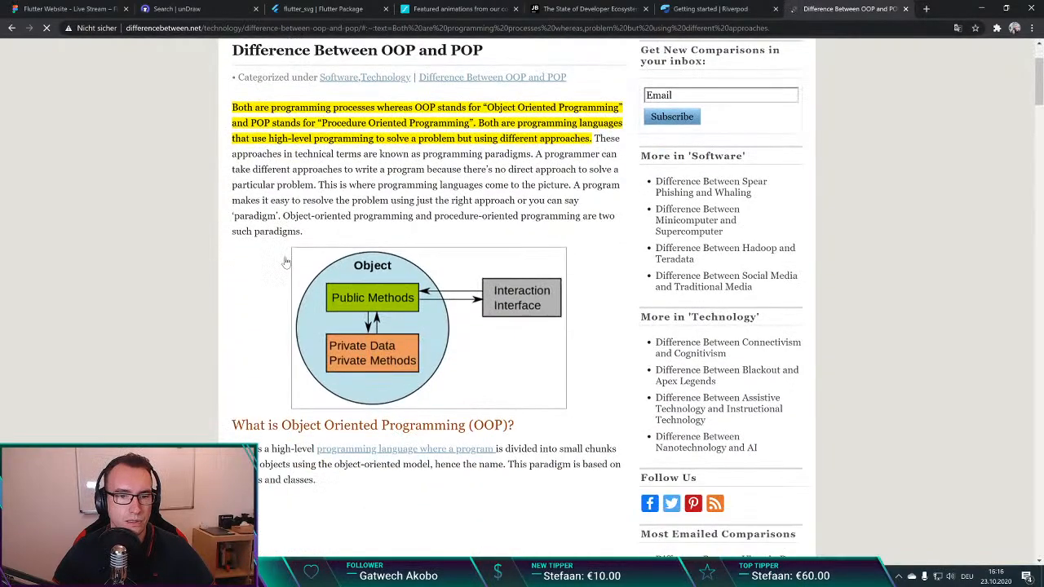
scroll(332, 223, down, 10)
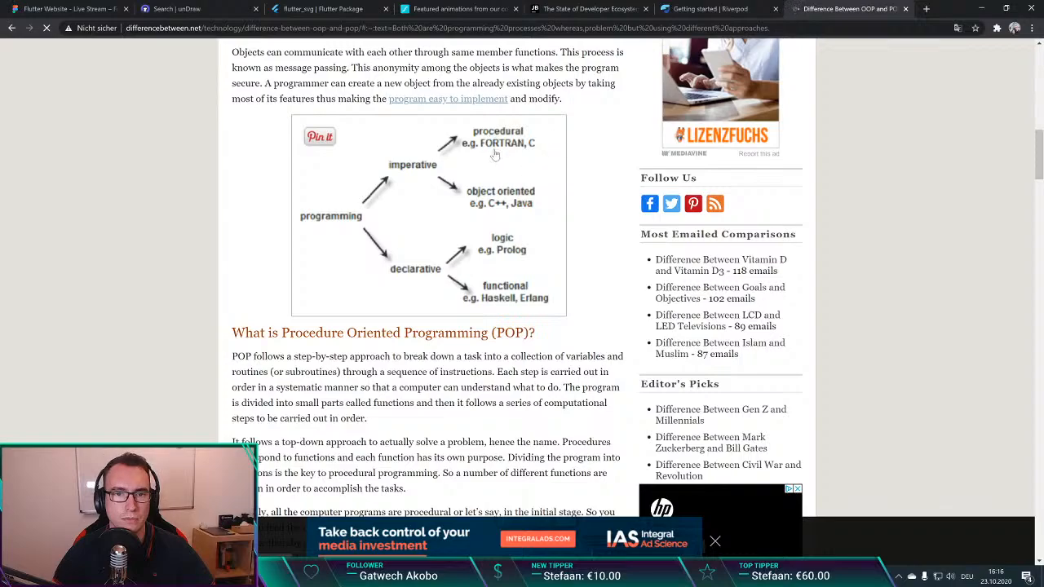
scroll(236, 321, down, 2)
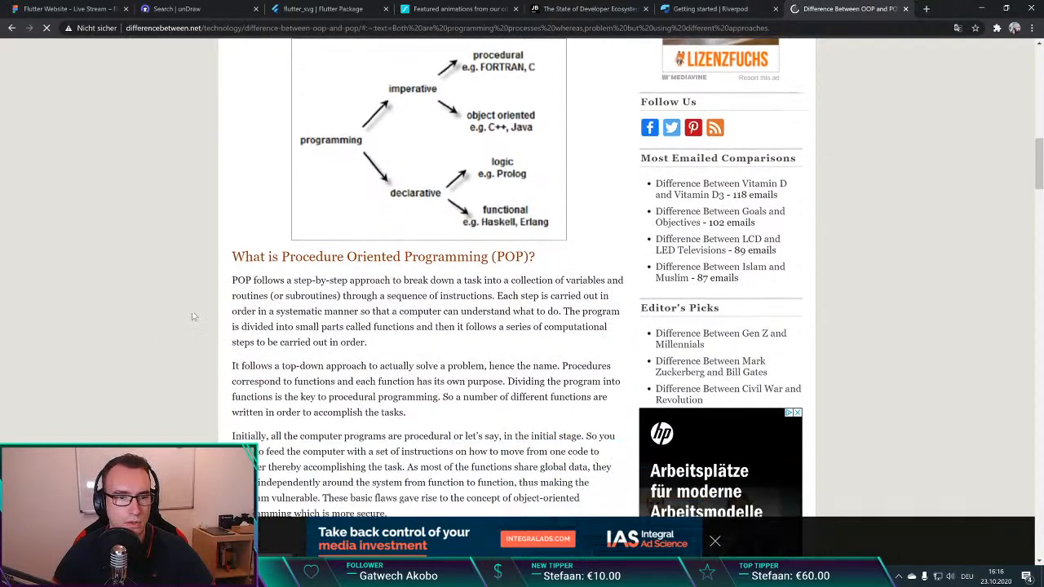
drag(282, 224, 483, 225)
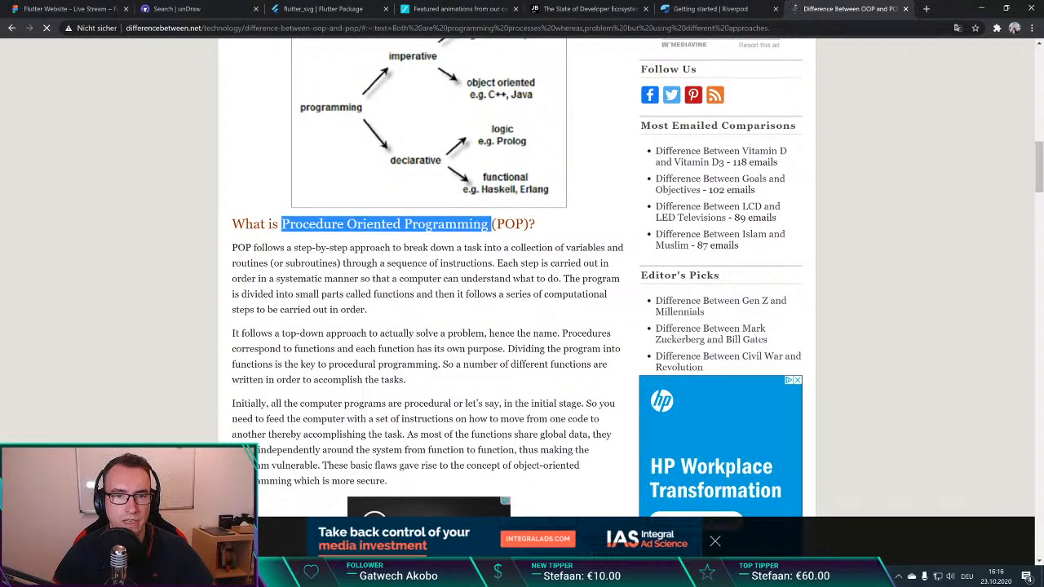
click(435, 276)
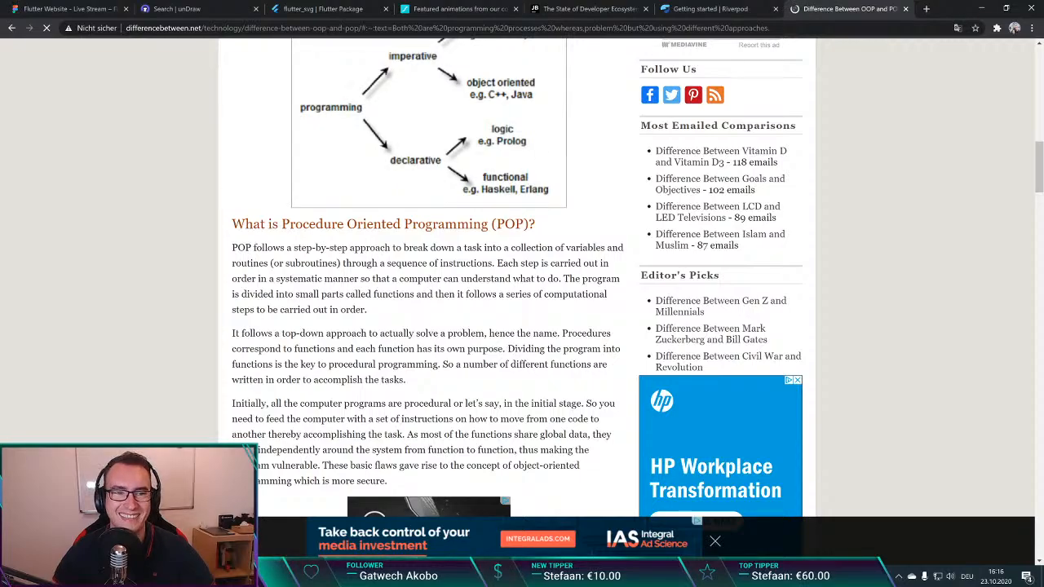
scroll(448, 286, up, 2)
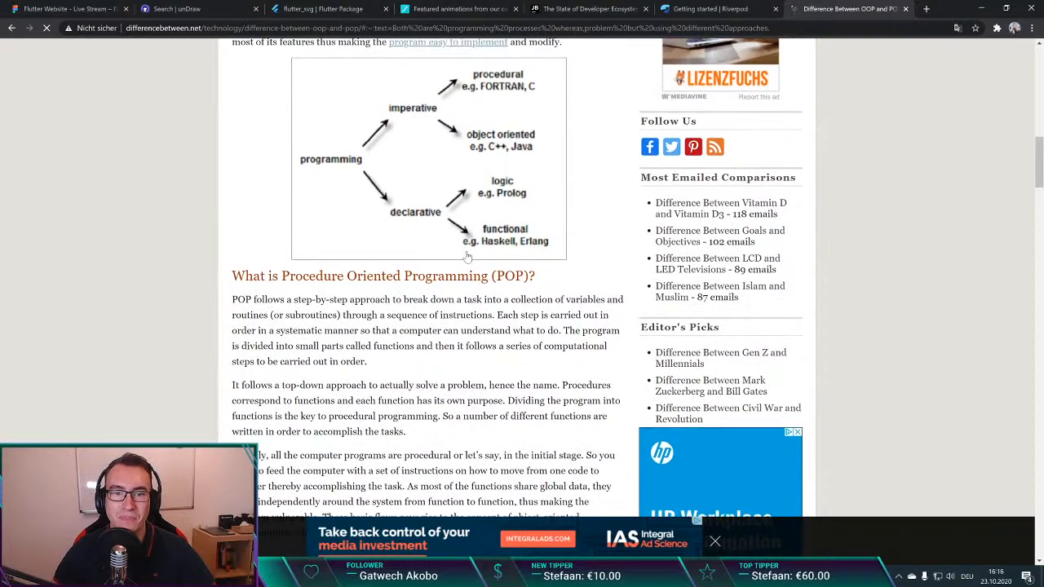
scroll(441, 267, up, 1)
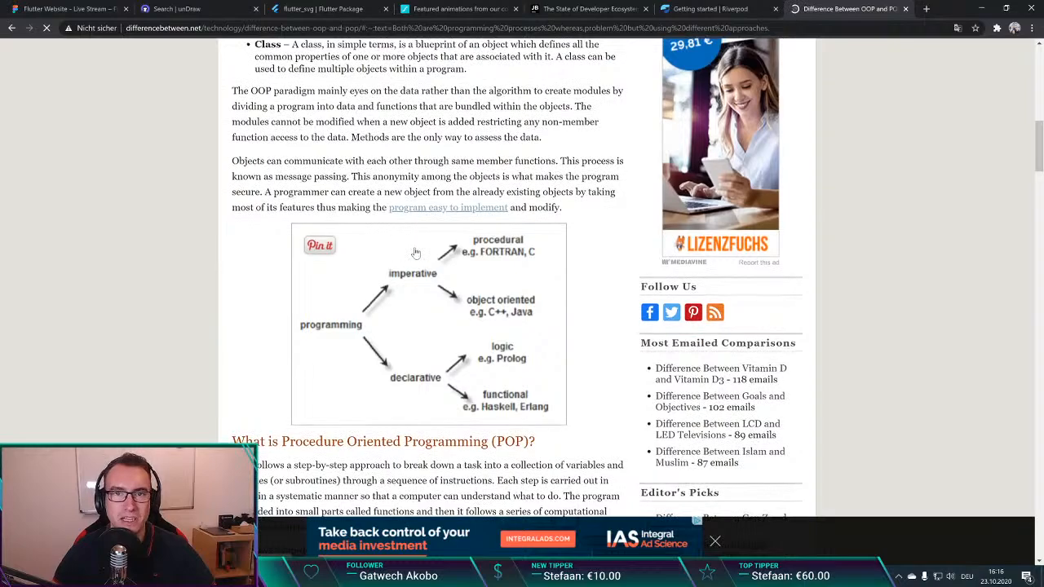
scroll(416, 254, up, 1)
scroll(417, 254, down, 1)
scroll(459, 334, down, 1)
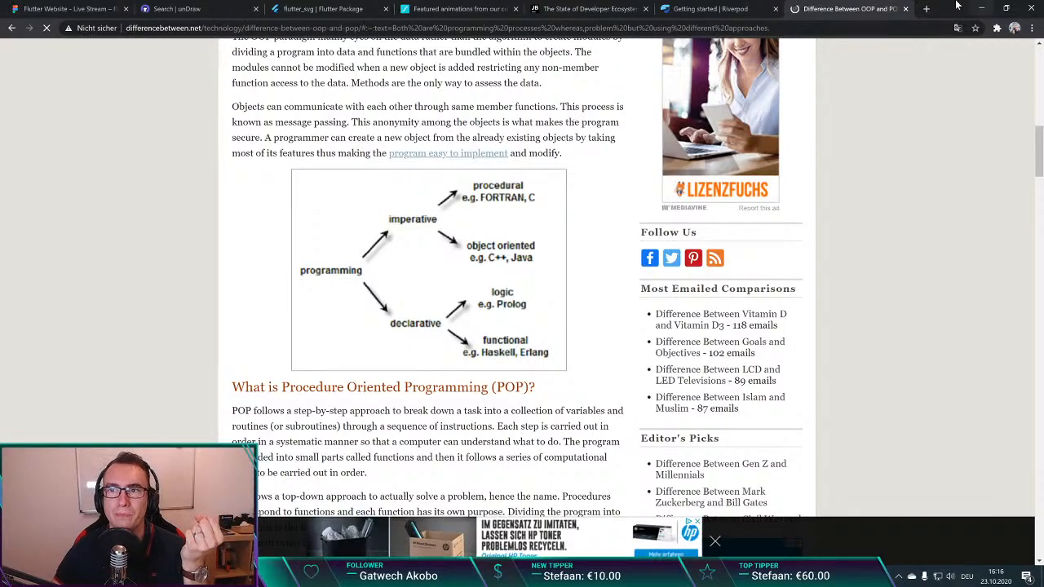
key(ctrl+w)
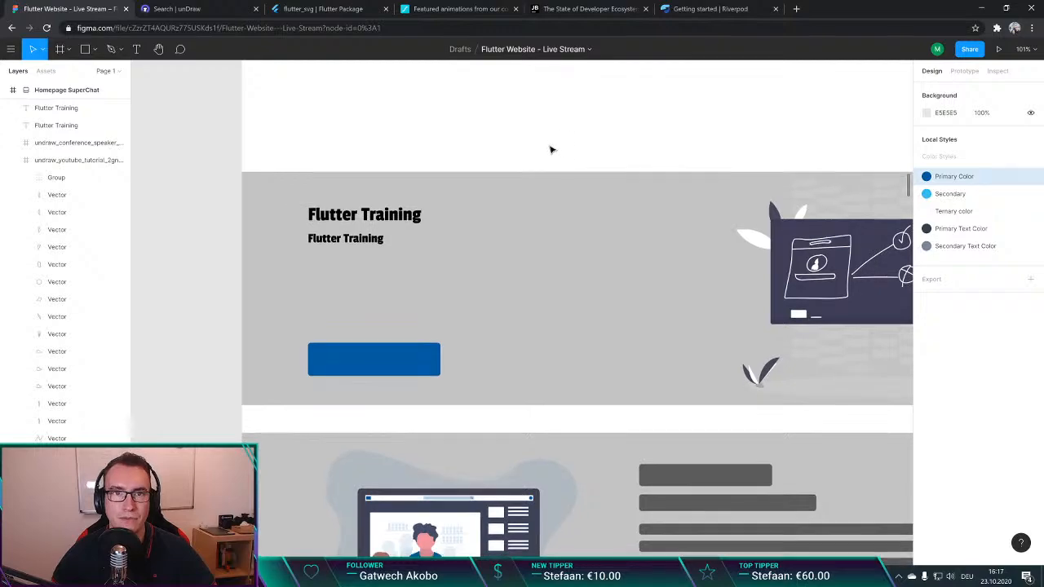
Step: Paste the website's three-day training description paragraph as a text layer below the "Flutter Training" headings in the Figma design
click(424, 9)
click(90, 9)
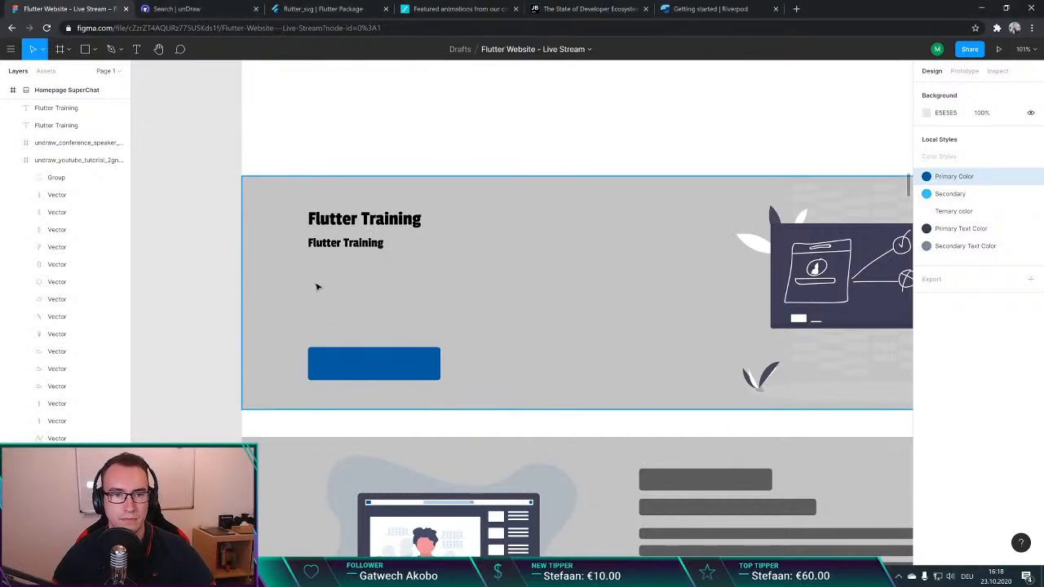
key(ctrl+v)
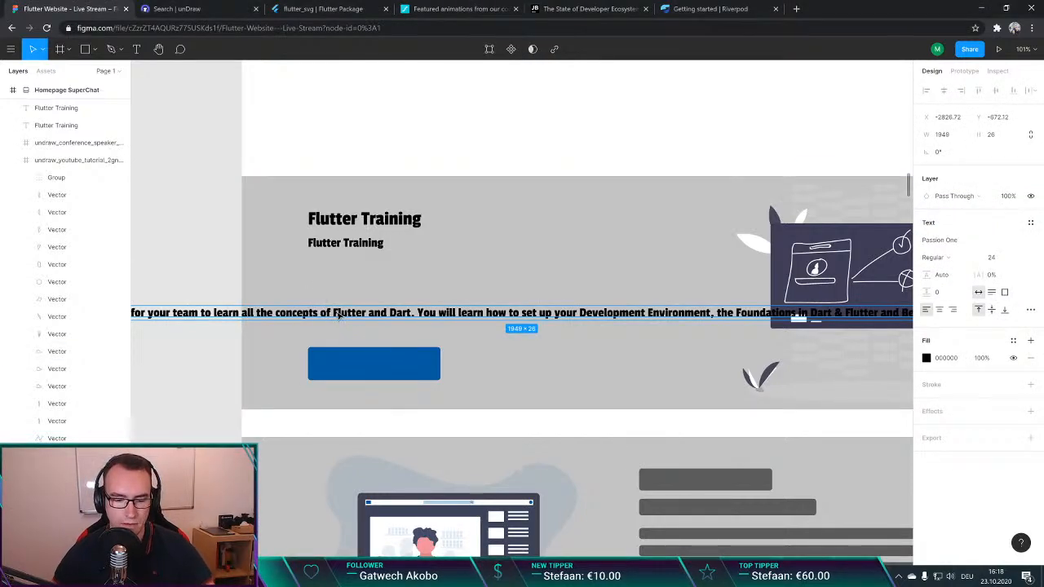
Step: Replace the overlong pasted training description with a fresh copy, wrapped in a text box about 551 × 123 below the "Flutter Training" headings
key(Delete)
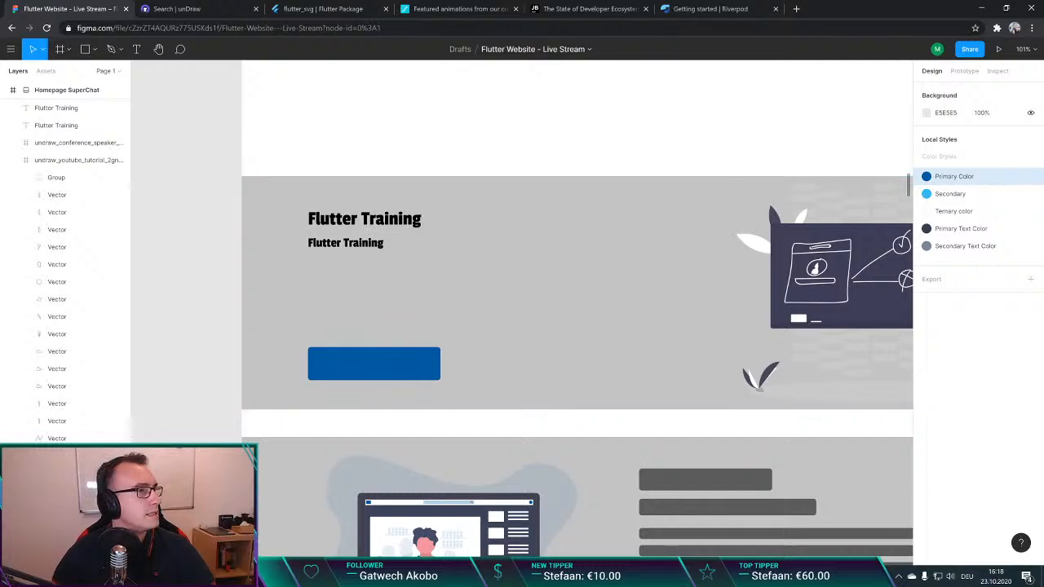
click(416, 119)
key(ctrl+v)
key(shift+2)
scroll(509, 318, down, 3)
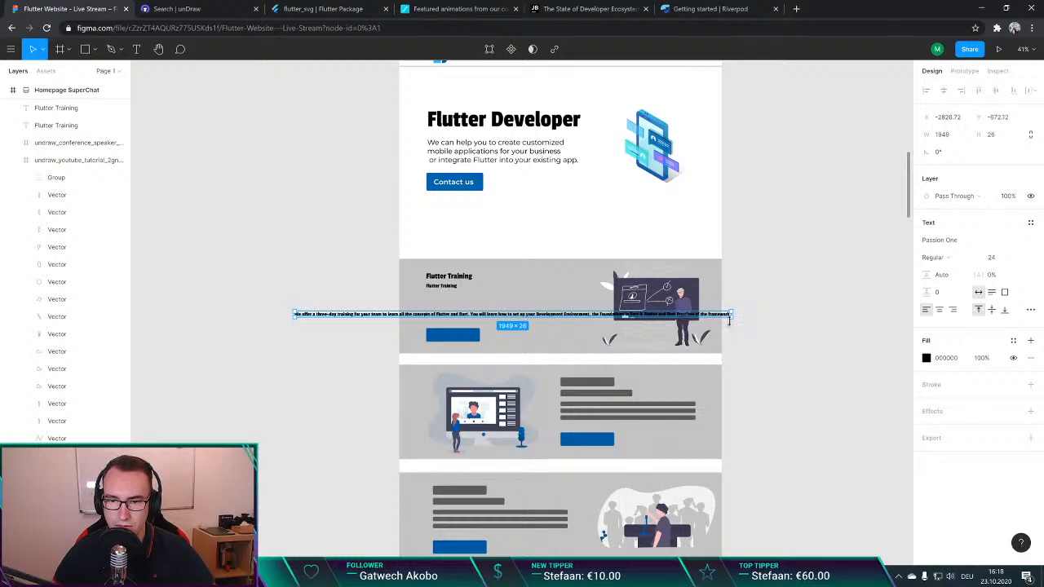
drag(733, 314, 519, 304)
scroll(485, 306, up, 5)
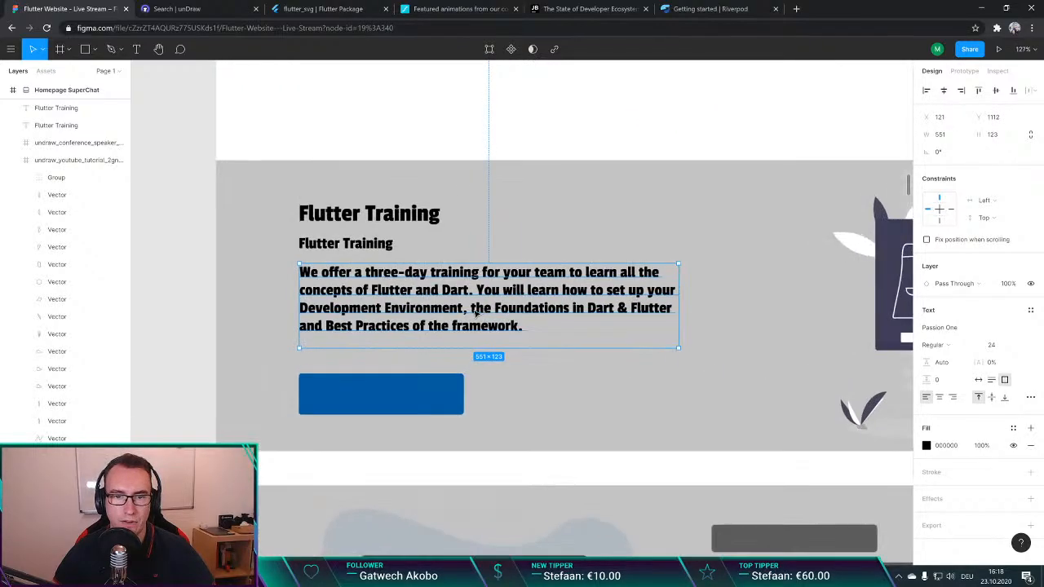
Step: Try to change the training description's font by entering a font name beginning with "Mont"
double_click(449, 303)
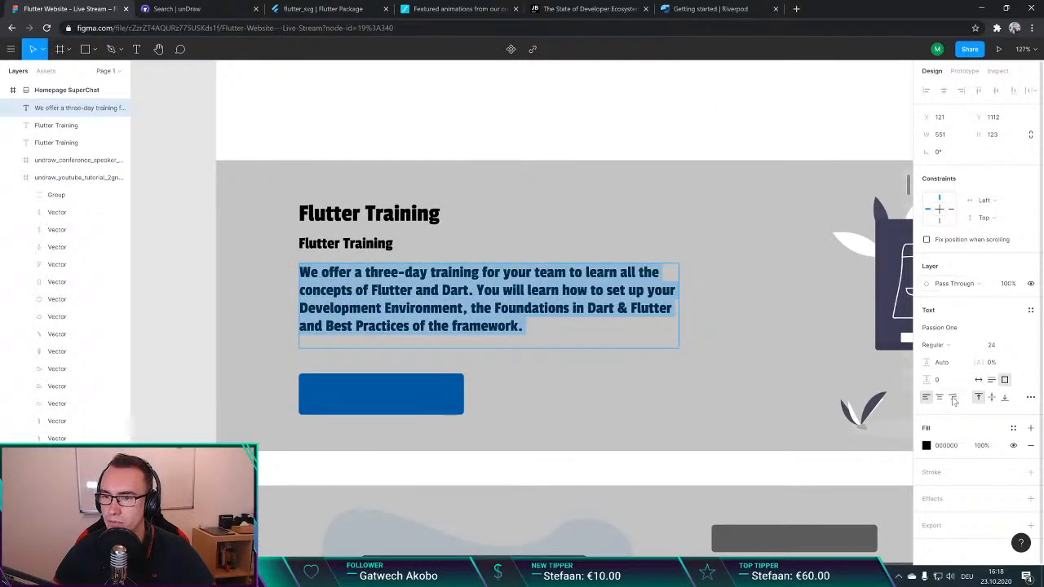
click(956, 328)
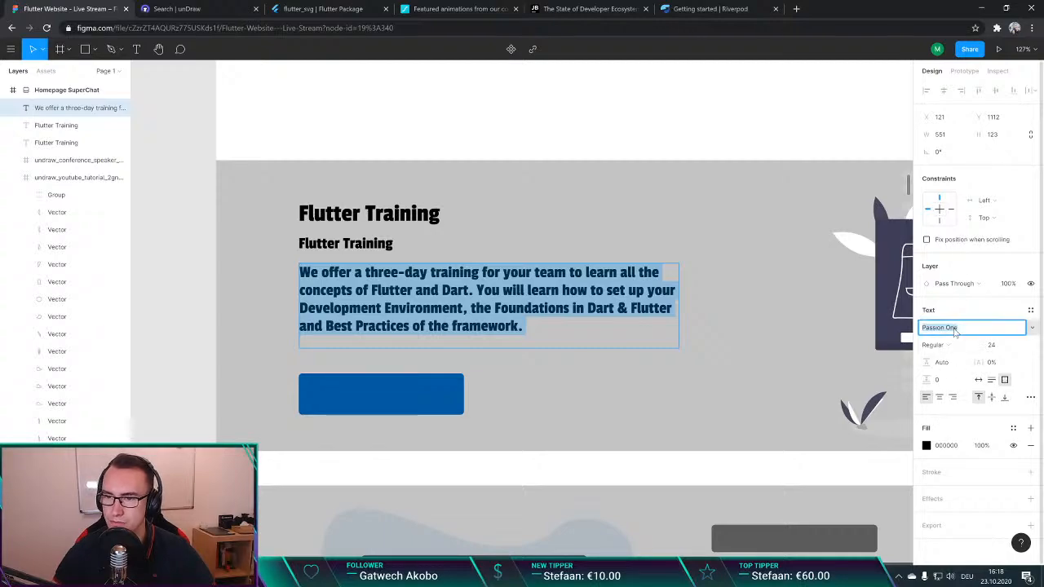
text(Monse)
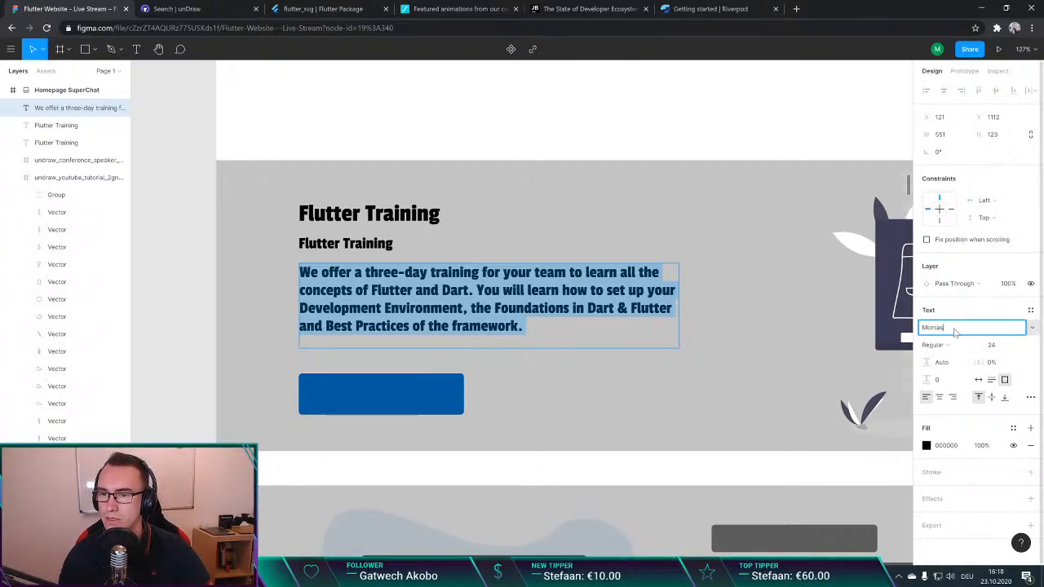
key(BackSpace)
key(BackSpace)
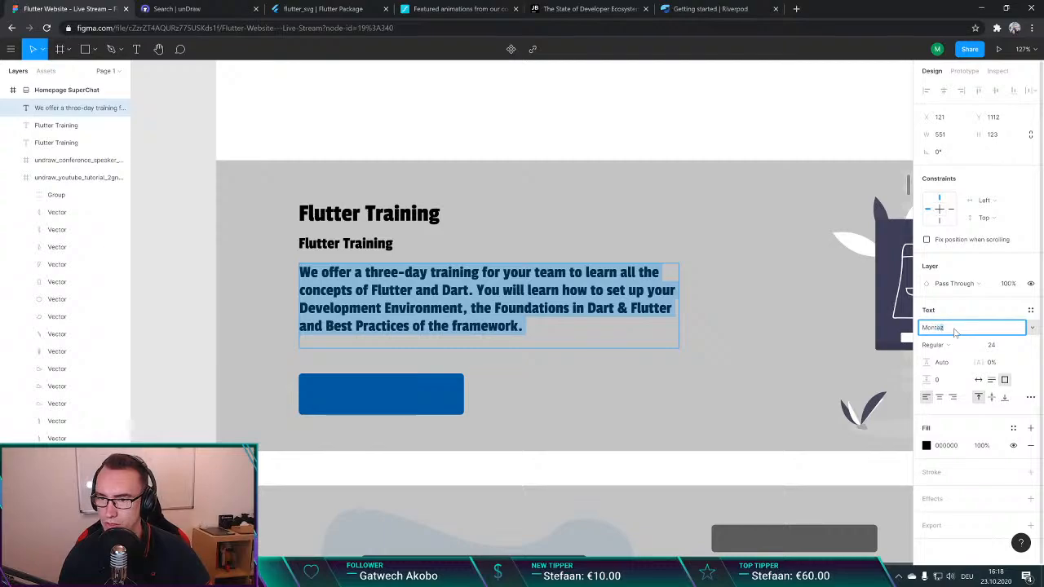
key(Return)
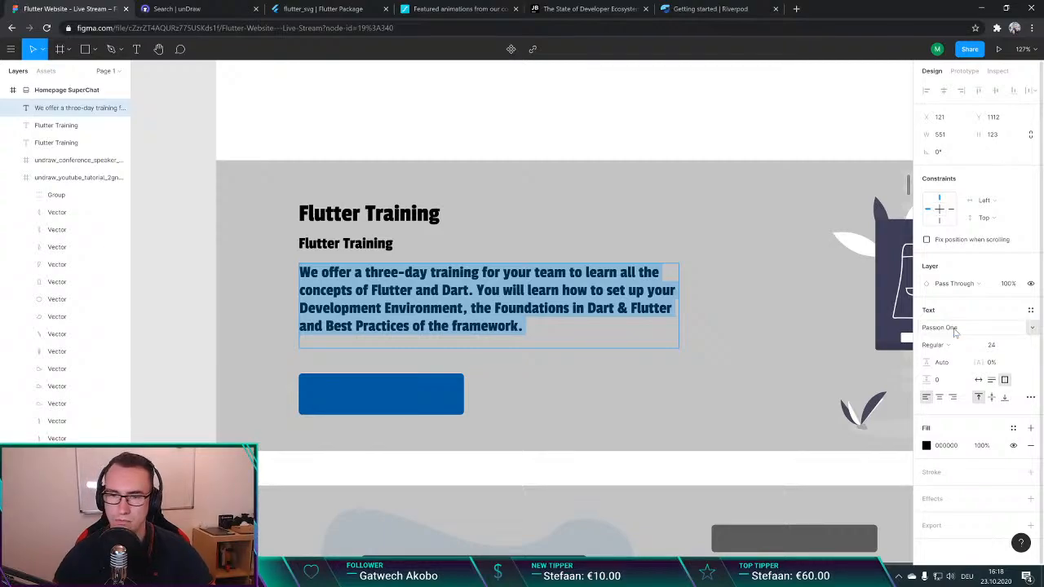
Step: Copy the font name from the paragraph under "Flutter Developer" and apply Montserrat to the training description
scroll(405, 256, down, 1)
scroll(406, 256, up, 8)
click(450, 210)
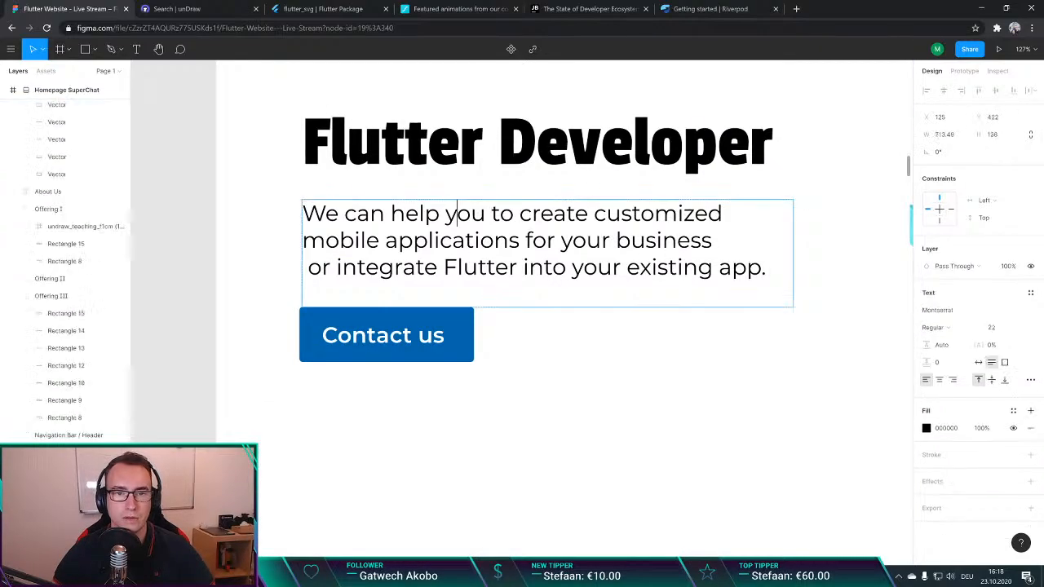
click(951, 310)
key(ctrl+c)
scroll(616, 351, down, 5)
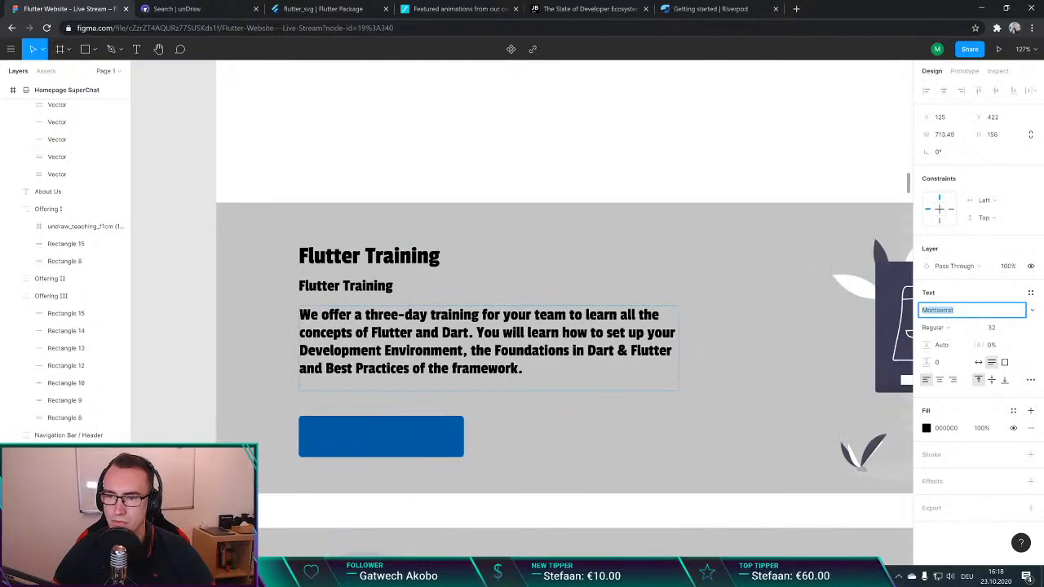
click(616, 351)
click(951, 327)
key(ctrl+v)
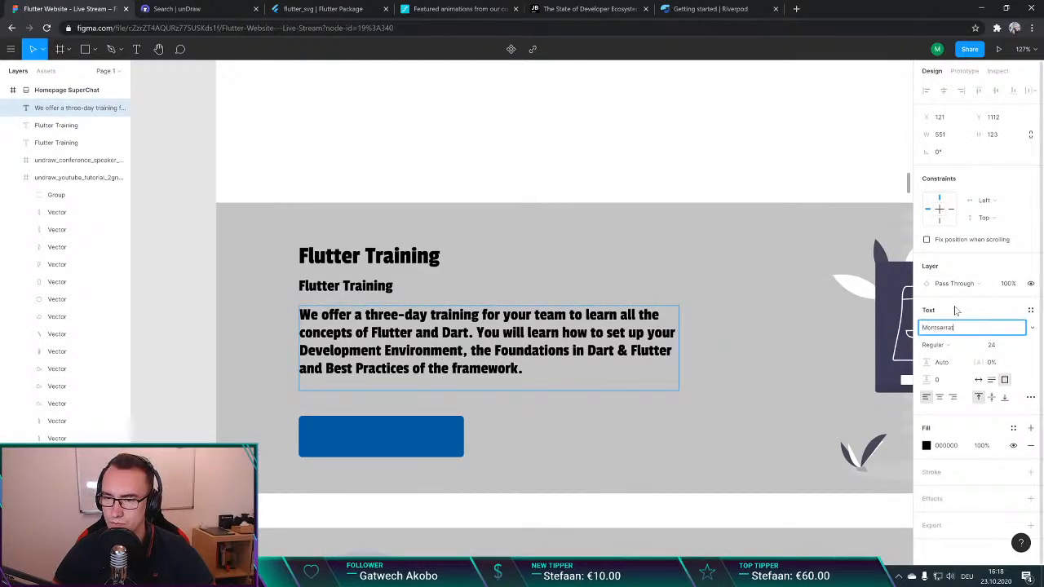
key(Return)
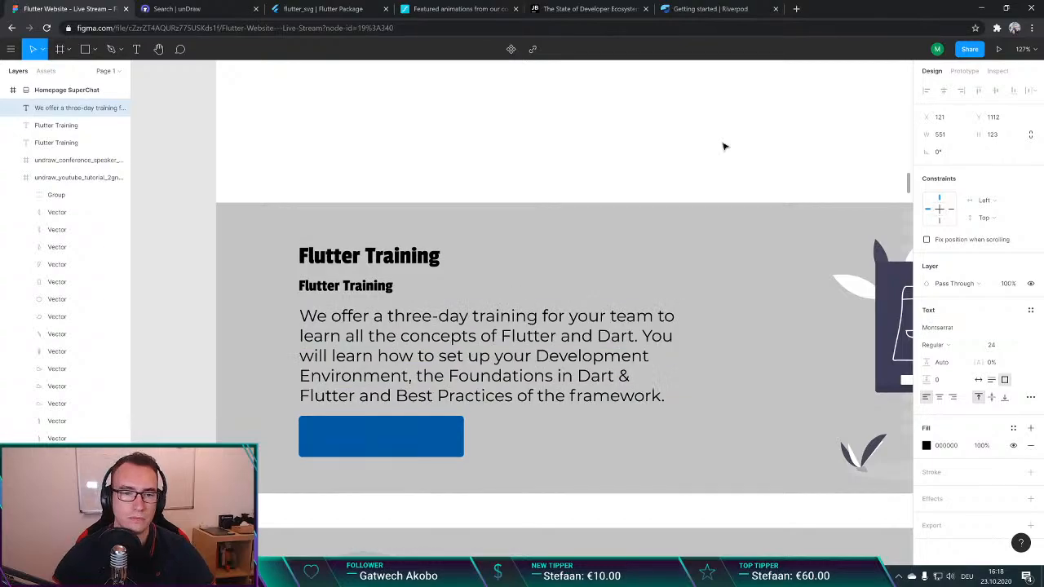
Step: Check the hero paragraph's text settings, set the training description's font size to 18, and clear the selection
double_click(553, 376)
key(ctrl+a)
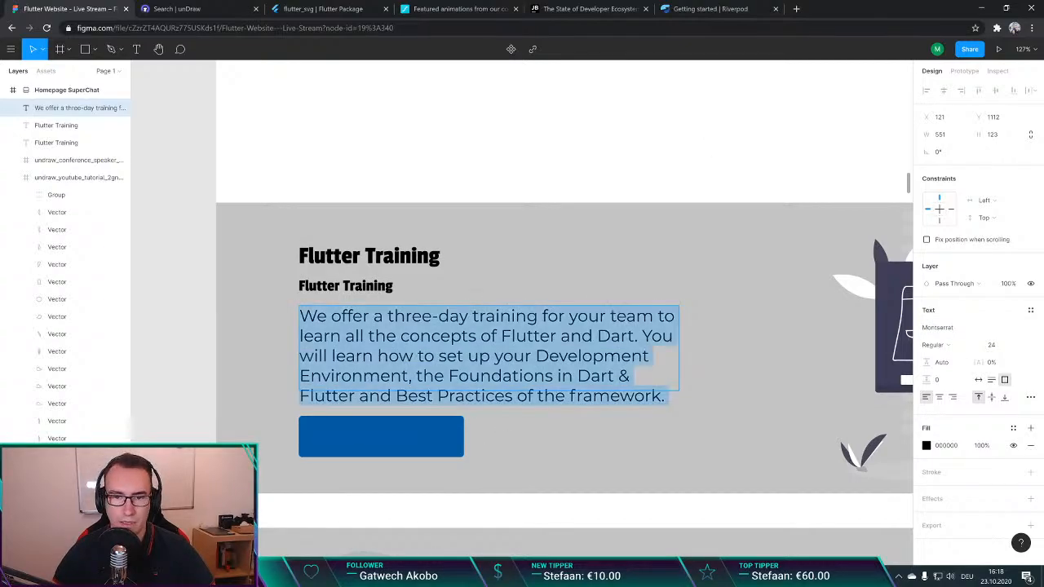
scroll(580, 326, up, 5)
double_click(555, 175)
scroll(553, 203, down, 5)
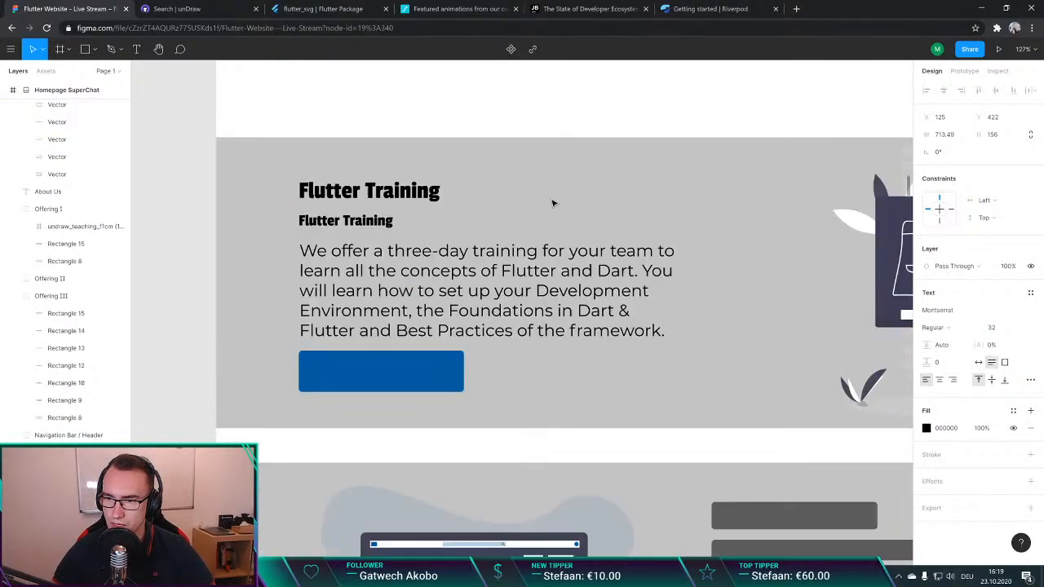
double_click(562, 310)
key(ctrl+a)
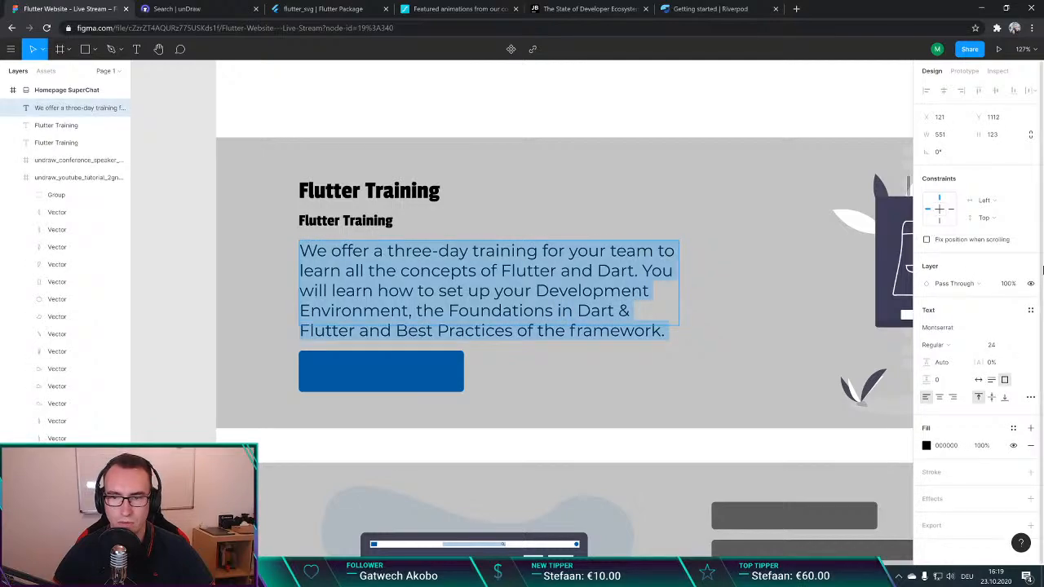
click(995, 345)
click(1019, 346)
click(1017, 324)
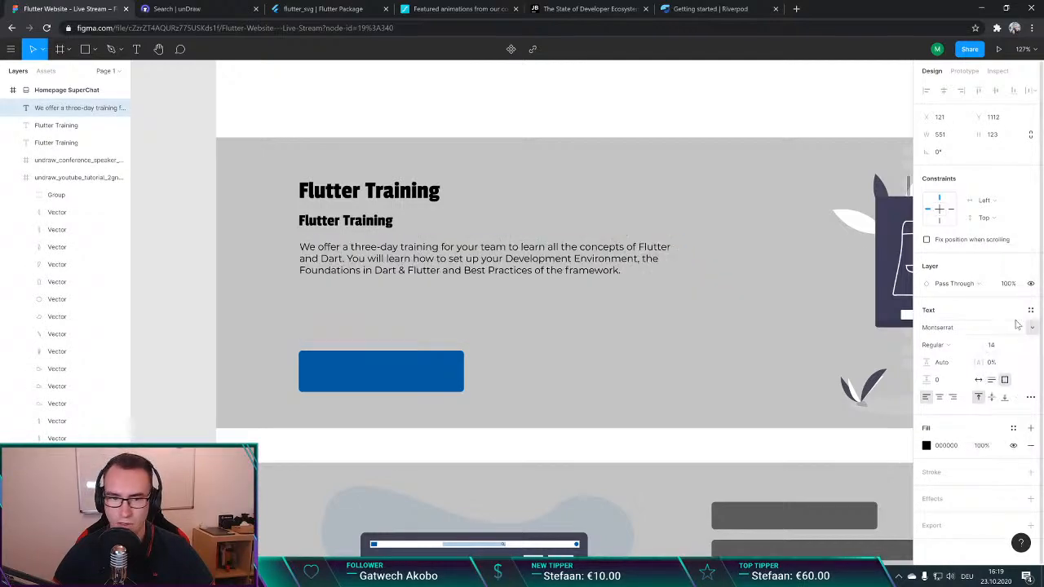
click(1019, 346)
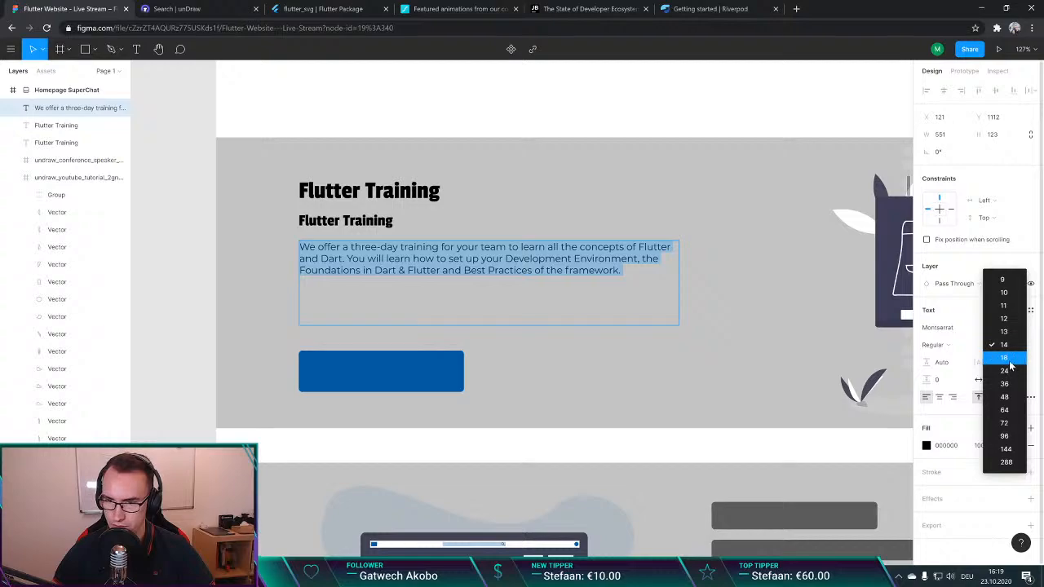
click(1011, 364)
click(218, 256)
click(343, 359)
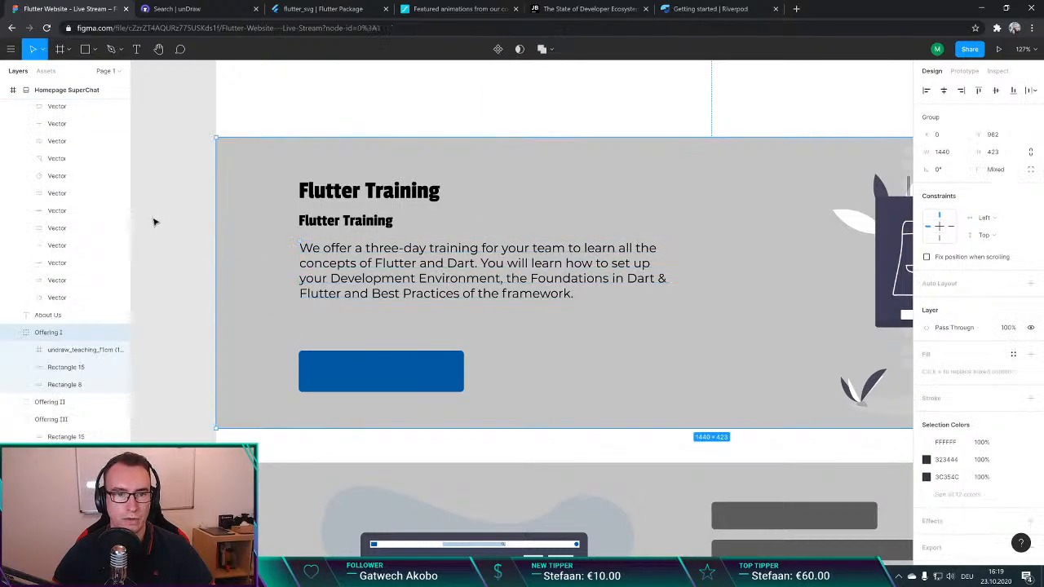
click(156, 224)
Step: Add the label "Get your Flutter Training" to the blue button below the training description and center it on the button
scroll(194, 261, down, 1)
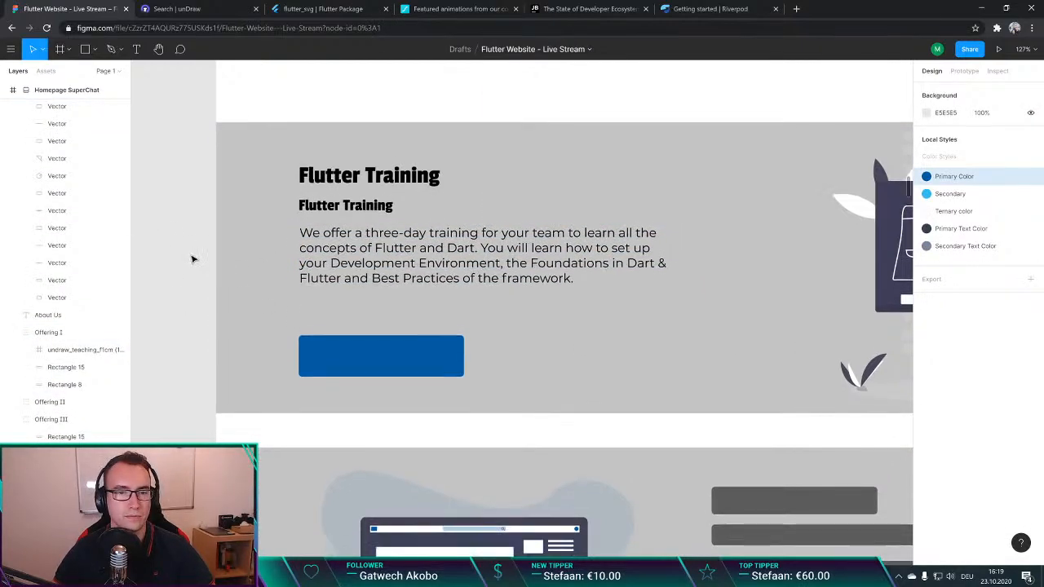
key(t)
click(319, 347)
text(Get your)
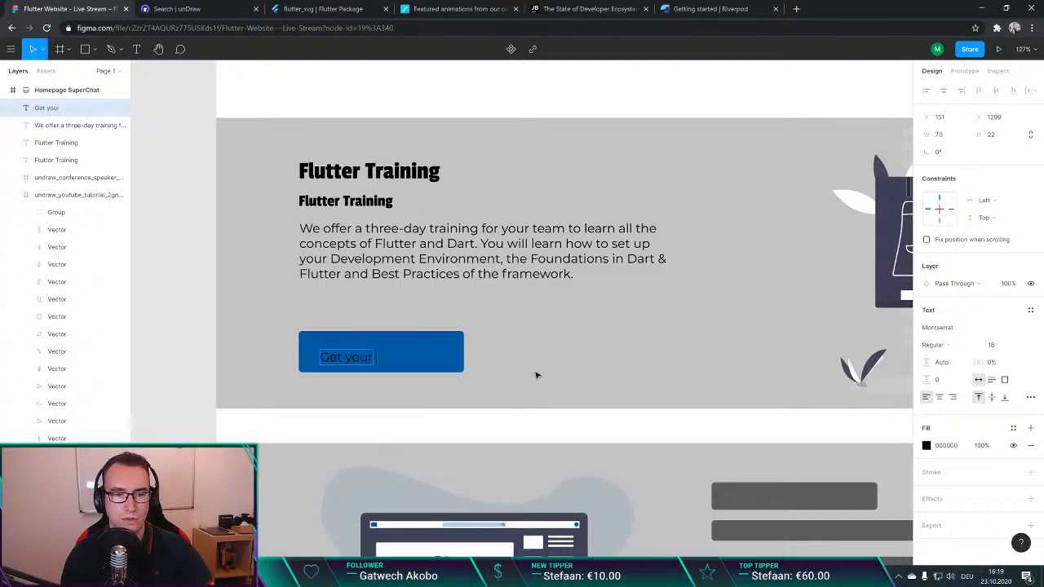
text( Flutter Training)
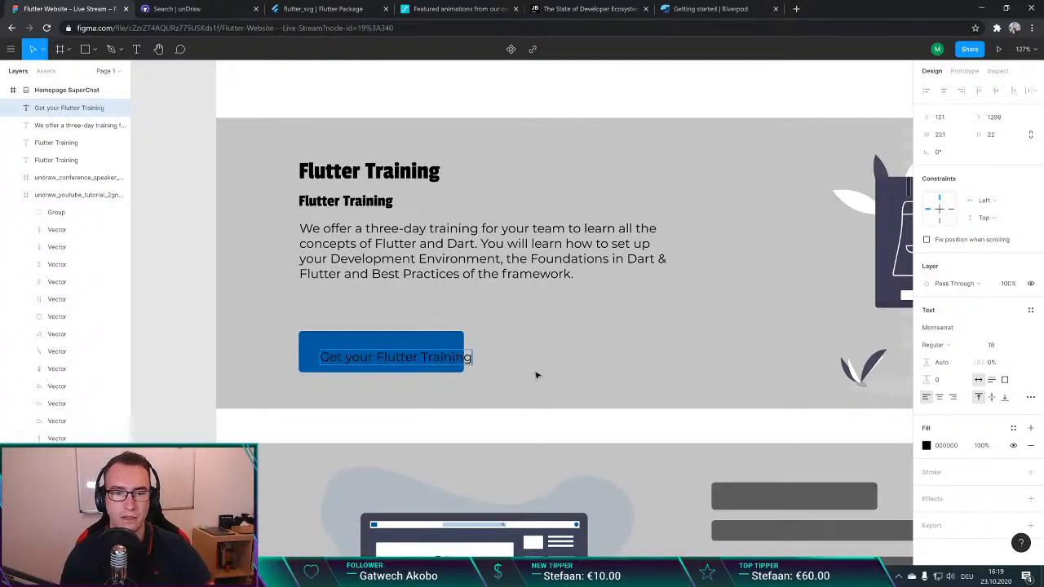
key(Return)
key(BackSpace)
key(Escape)
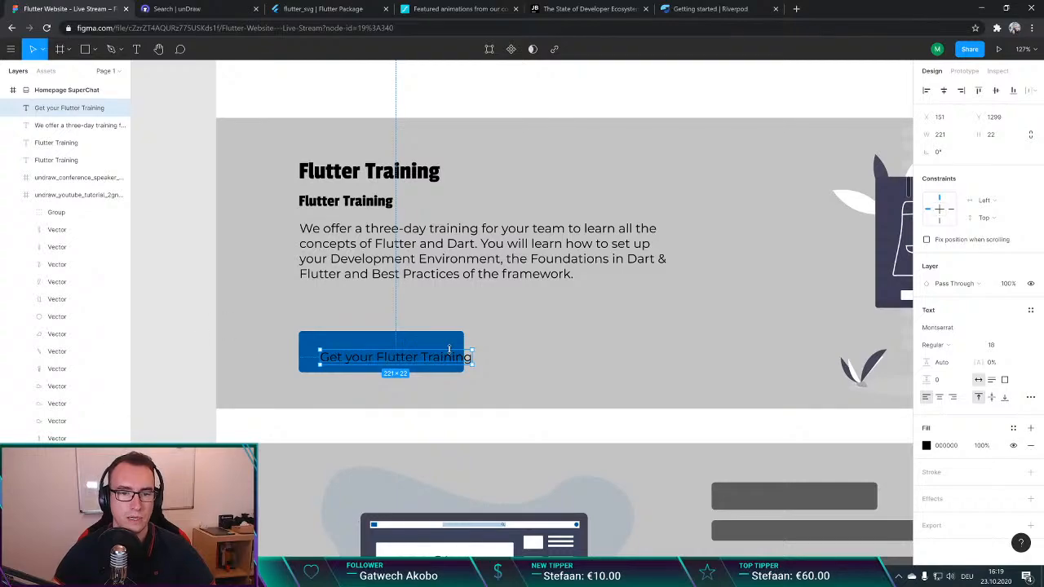
drag(458, 360, 445, 354)
click(173, 285)
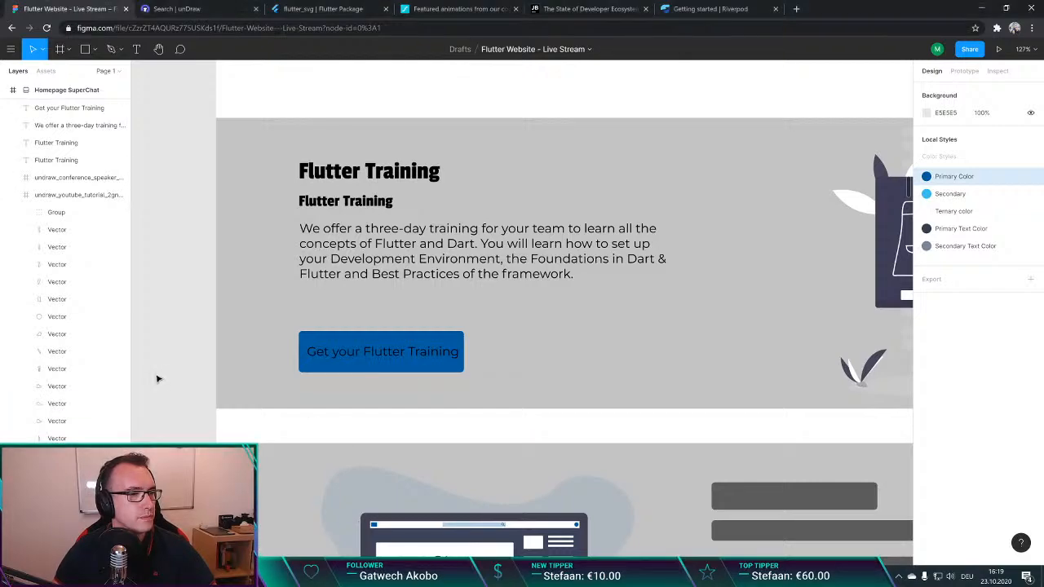
scroll(186, 347, down, 3)
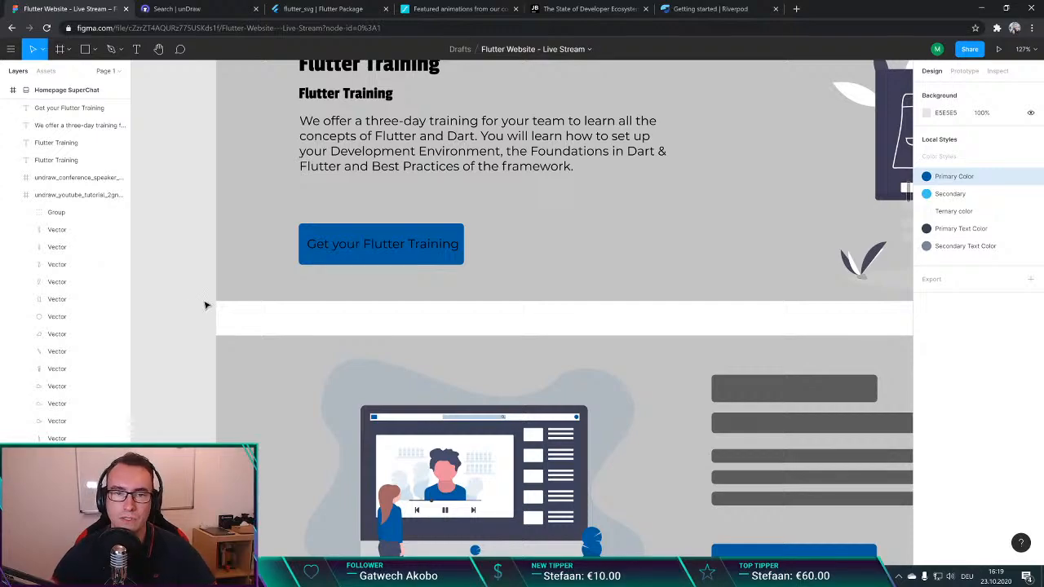
click(401, 236)
double_click(400, 237)
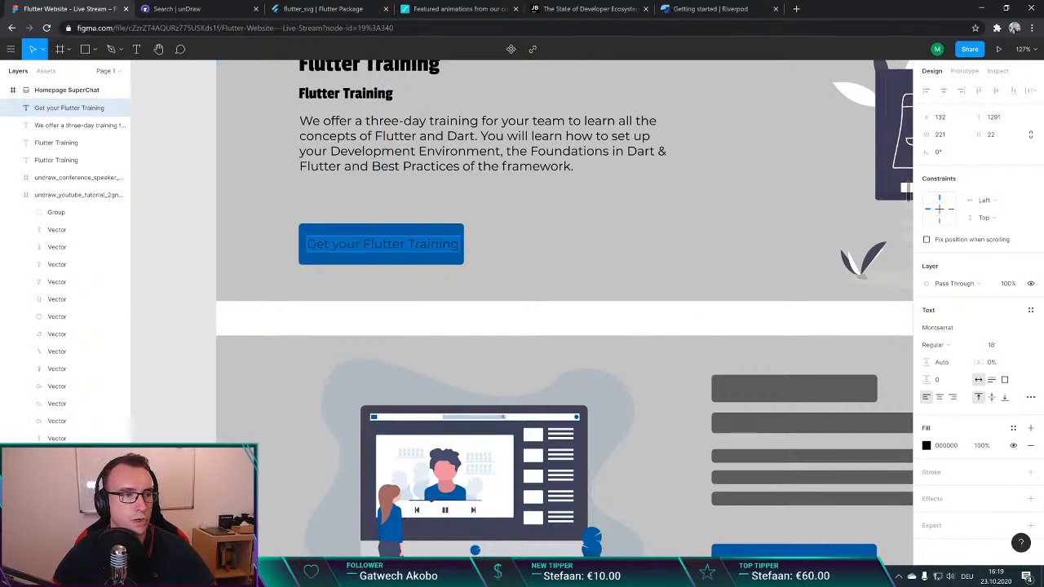
key(Escape)
click(184, 263)
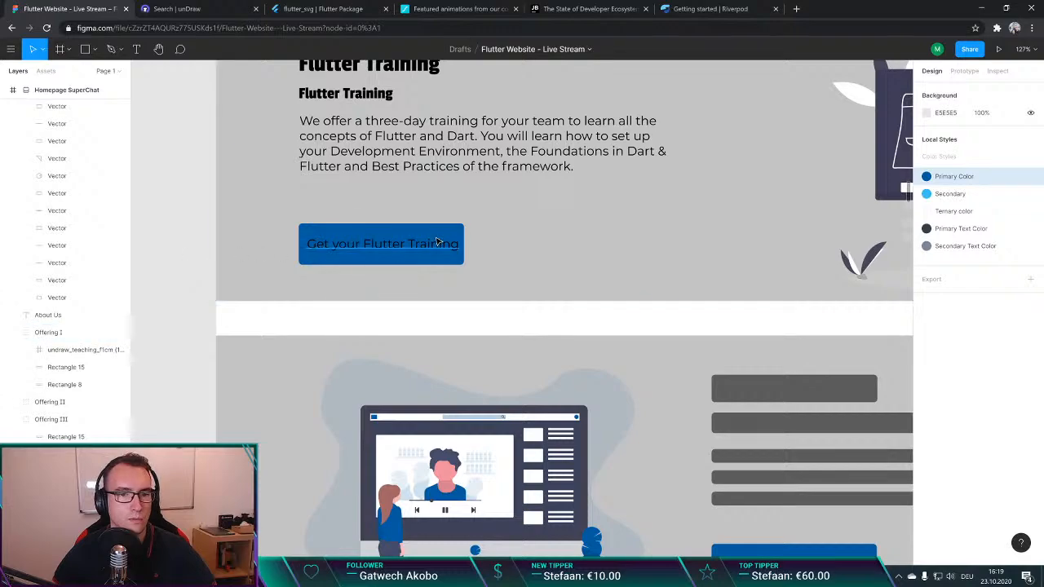
Step: Search Google for "storyblok" in a new browser page and highlight "Headless CMS" in the first result's title
key(ctrl+t)
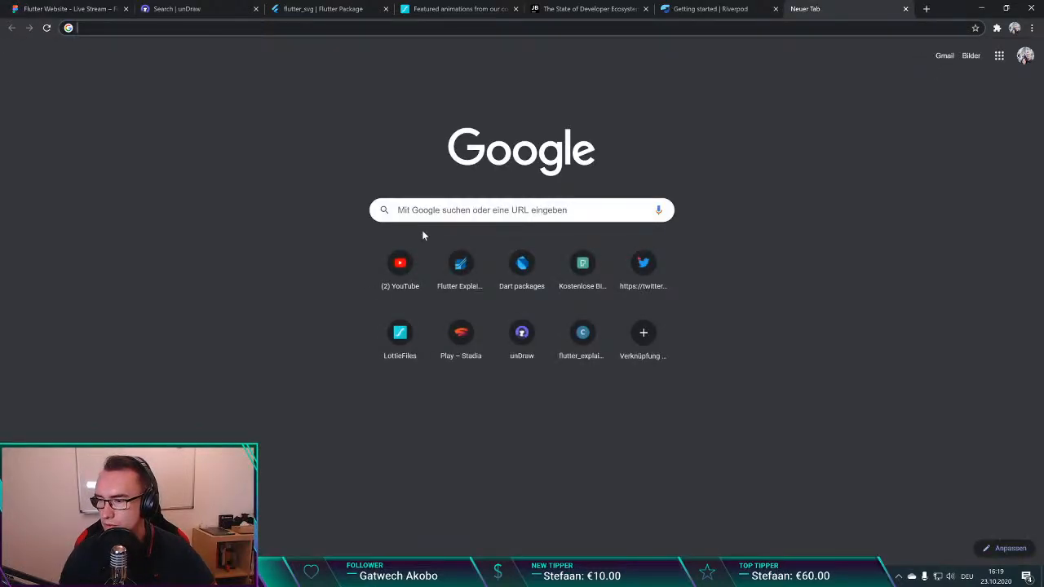
text(storyblok)
key(Return)
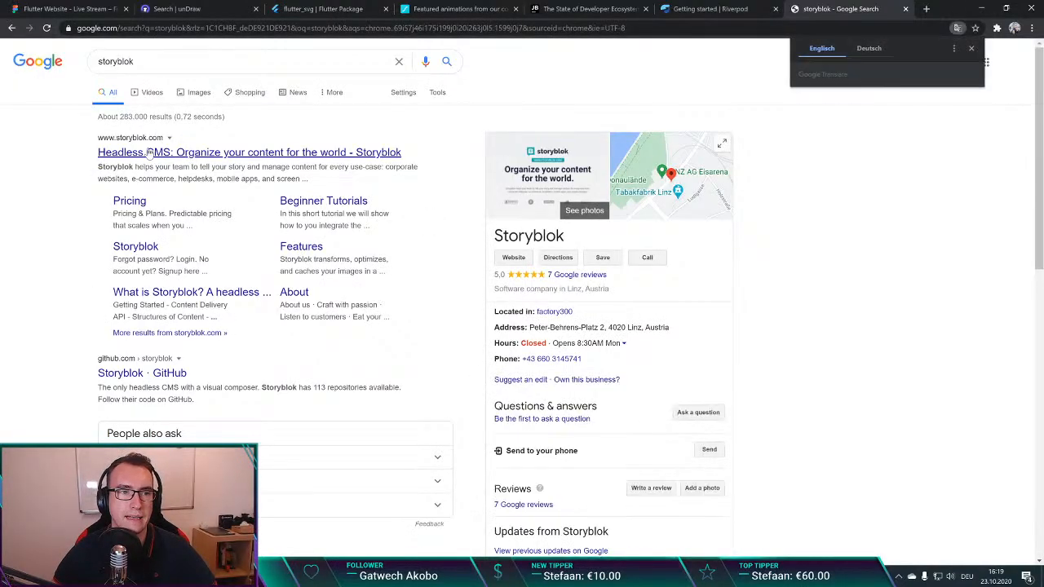
drag(98, 153, 175, 153)
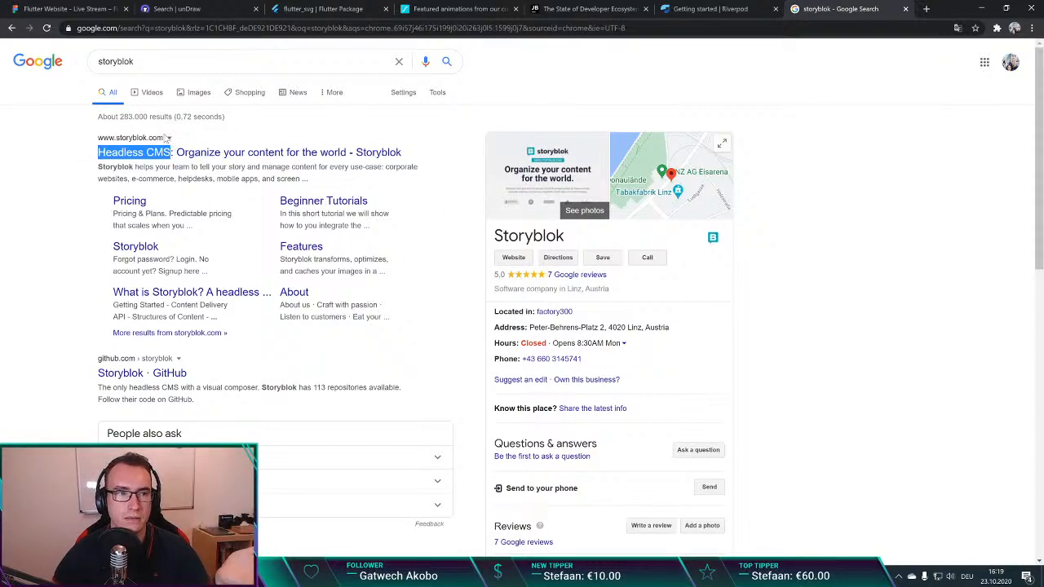
Step: Open pub.dev in a new browser page and search its packages for "storyblok", correcting the misspelled query
key(ctrl+t)
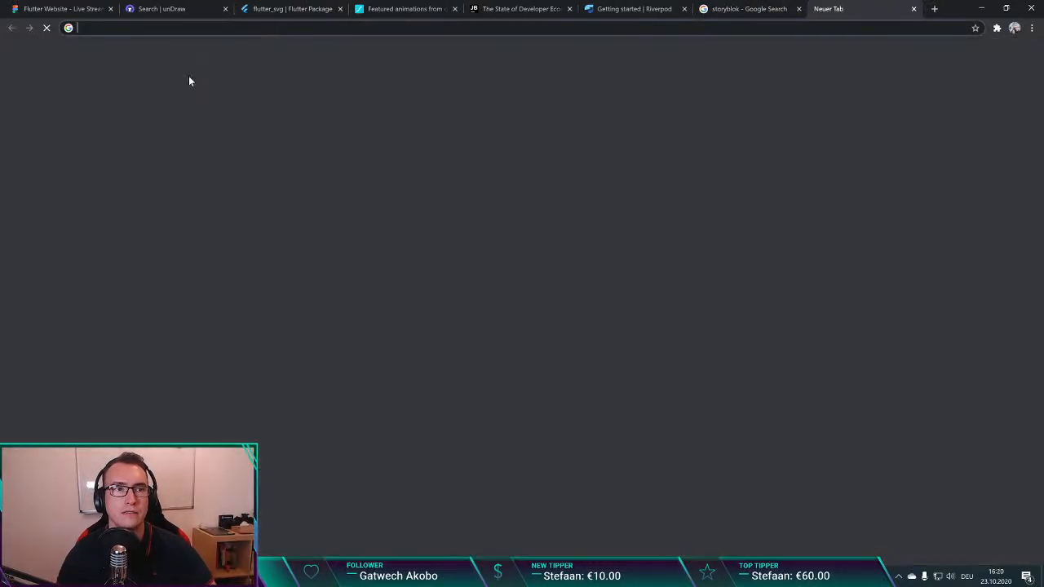
text(pub.de)
key(Return)
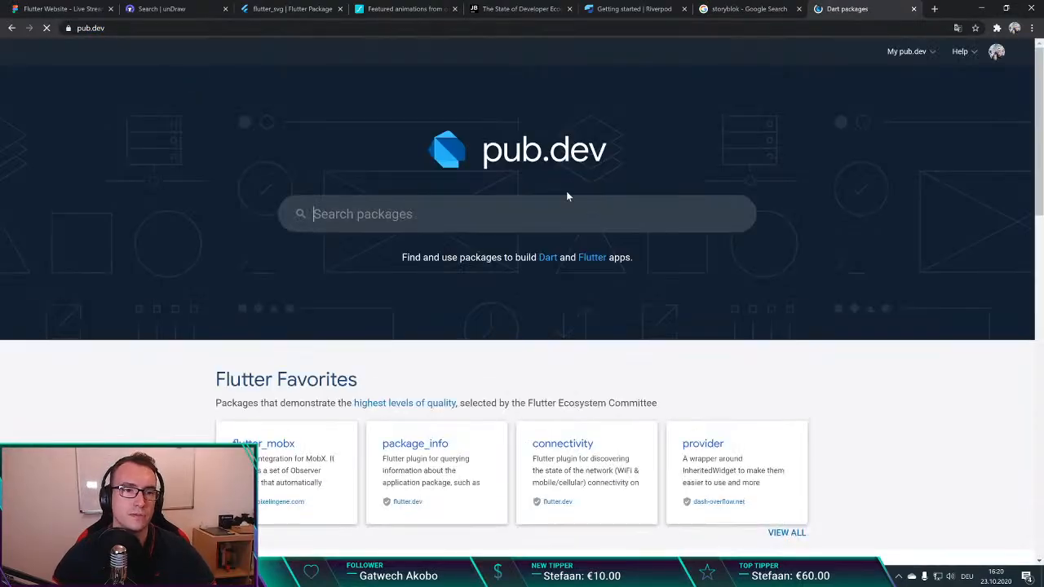
text(storyblak)
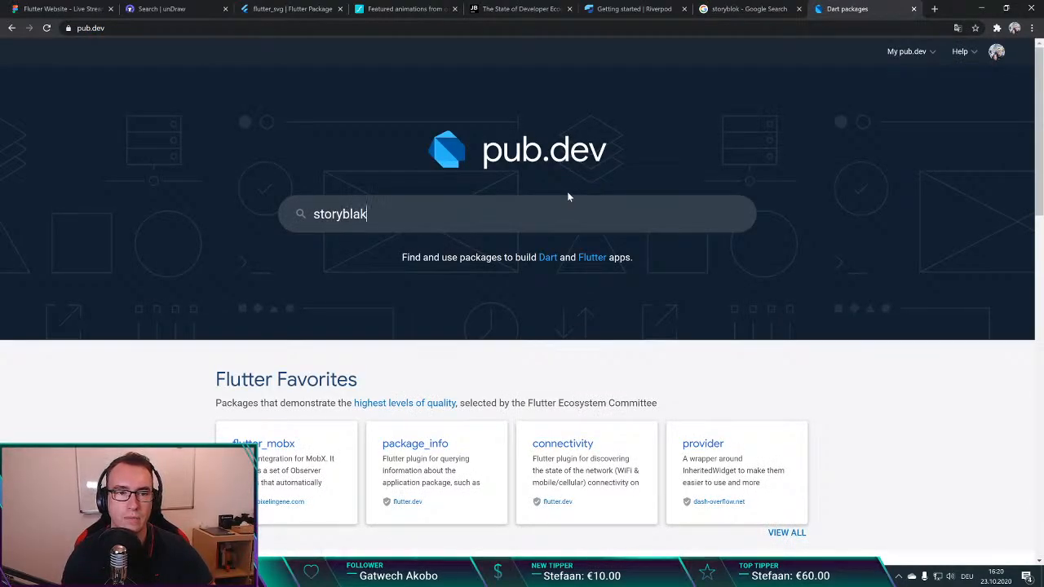
key(Return)
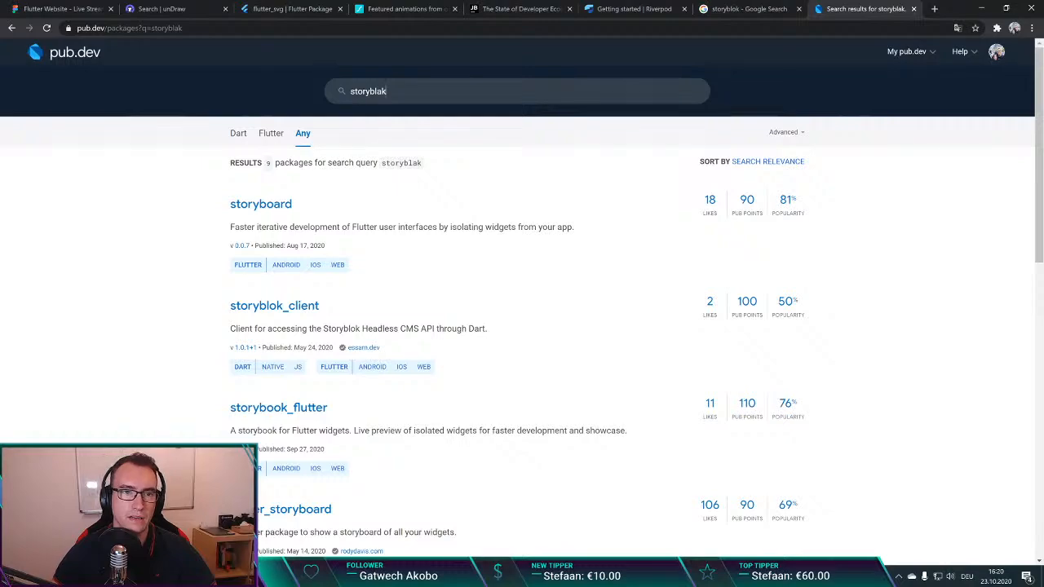
key(ctrl+a)
text(storyblok)
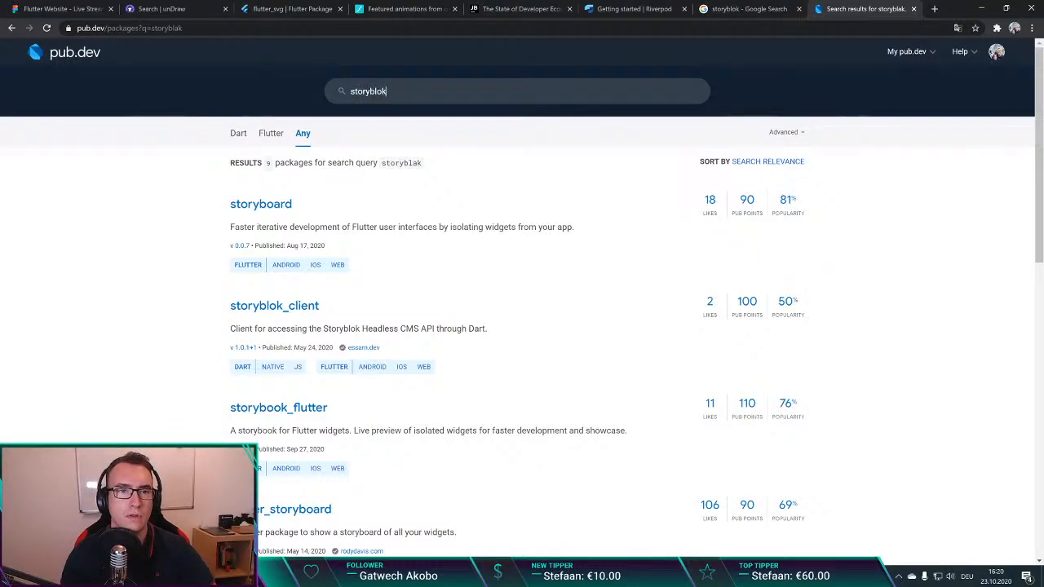
key(Return)
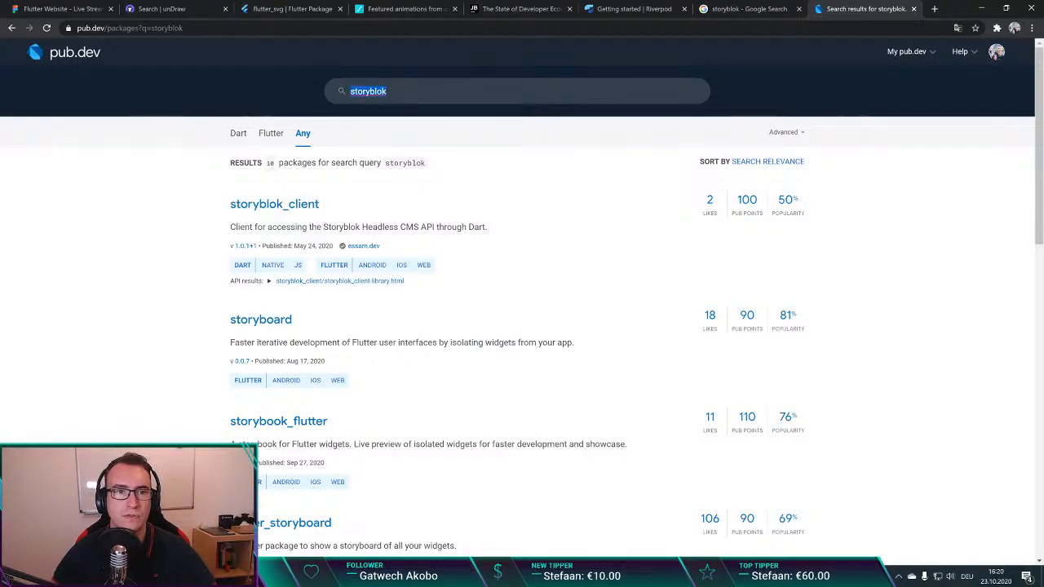
Step: Close the pub.dev, Google results and Riverpod pages and return to the Flutter Website design in Figma
key(ctrl+w)
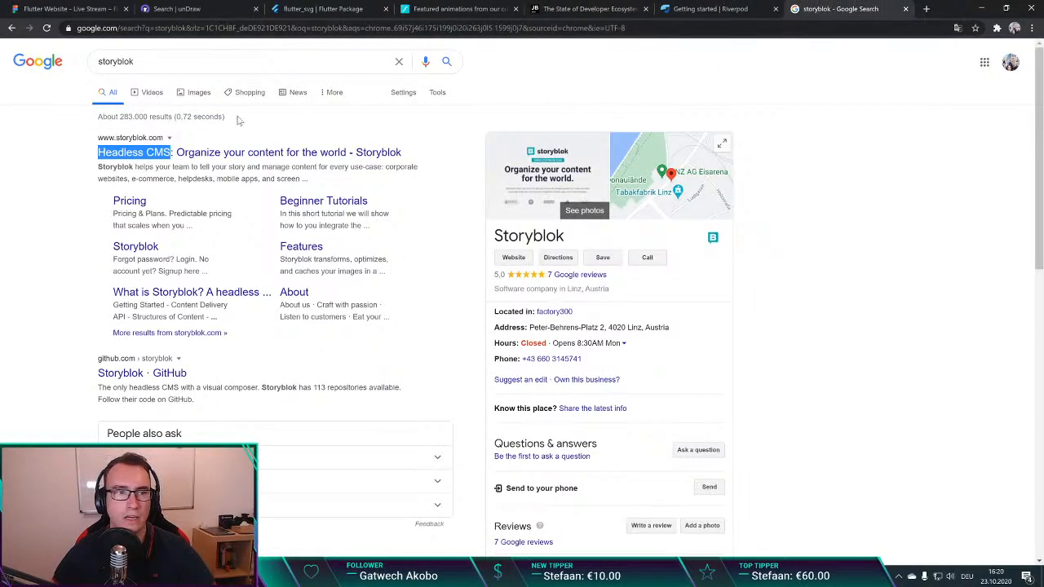
key(slash)
click(41, 211)
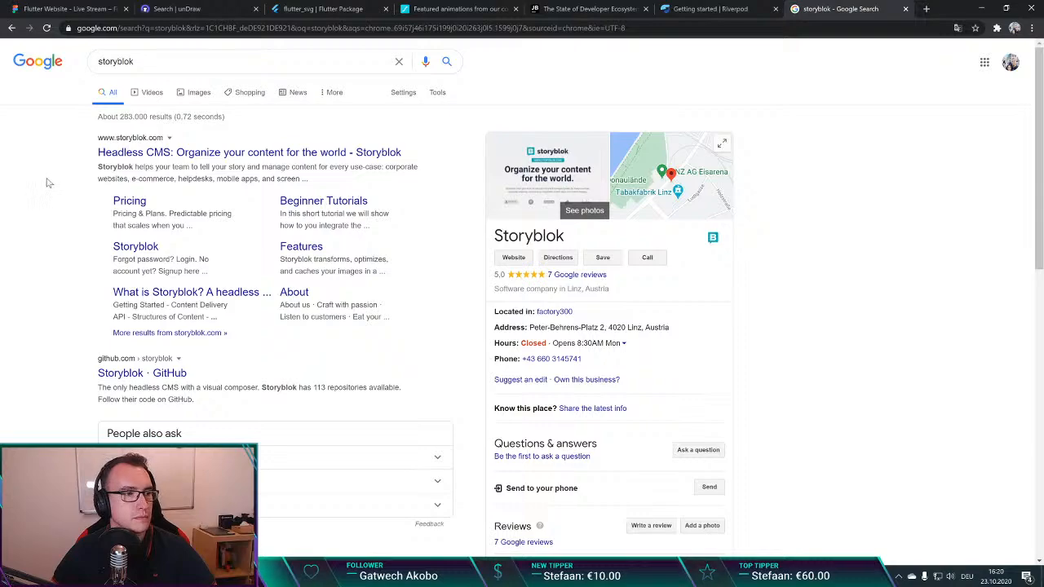
key(ctrl+w)
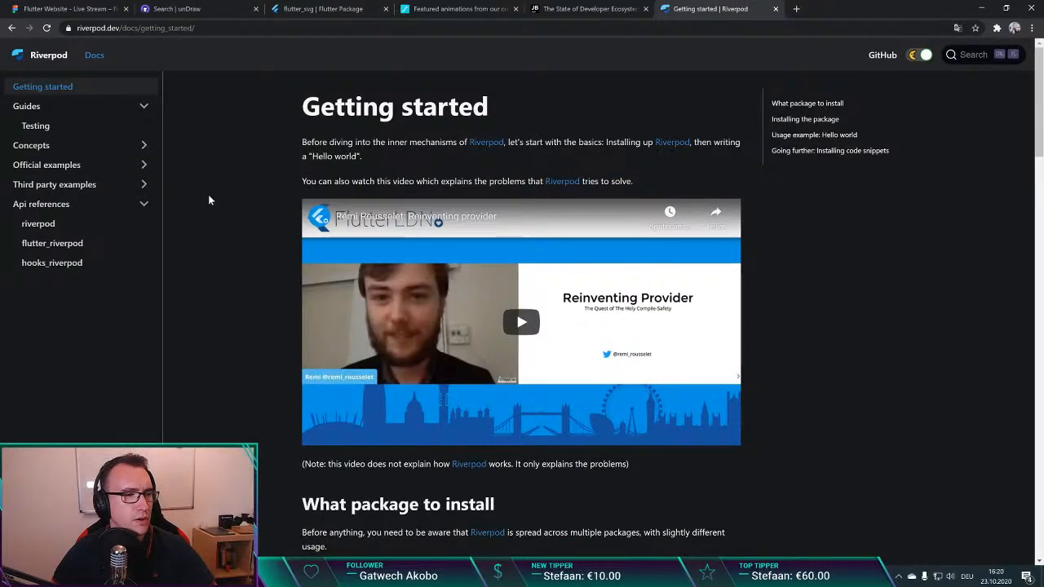
key(ctrl+w)
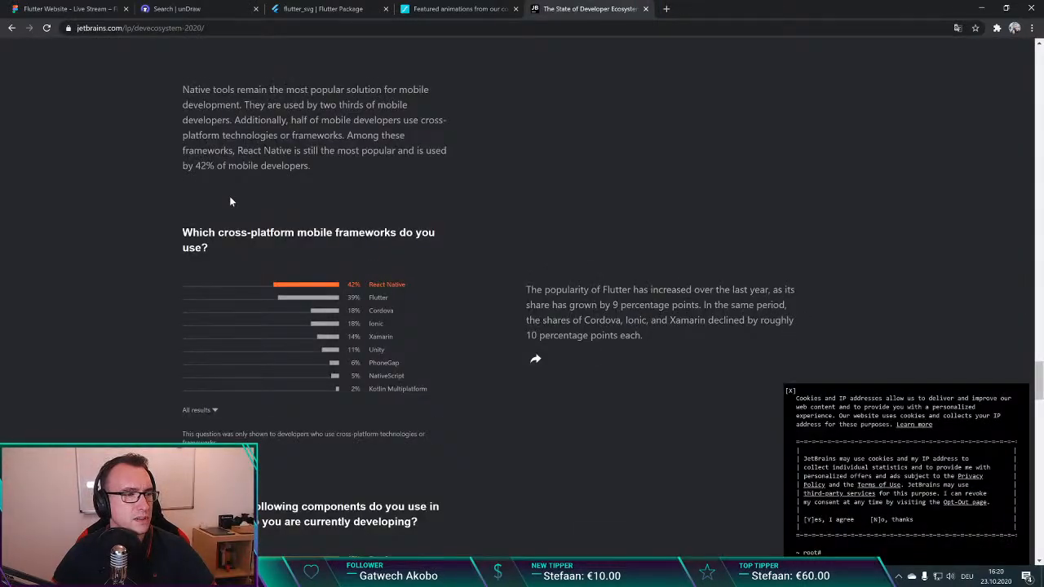
click(98, 8)
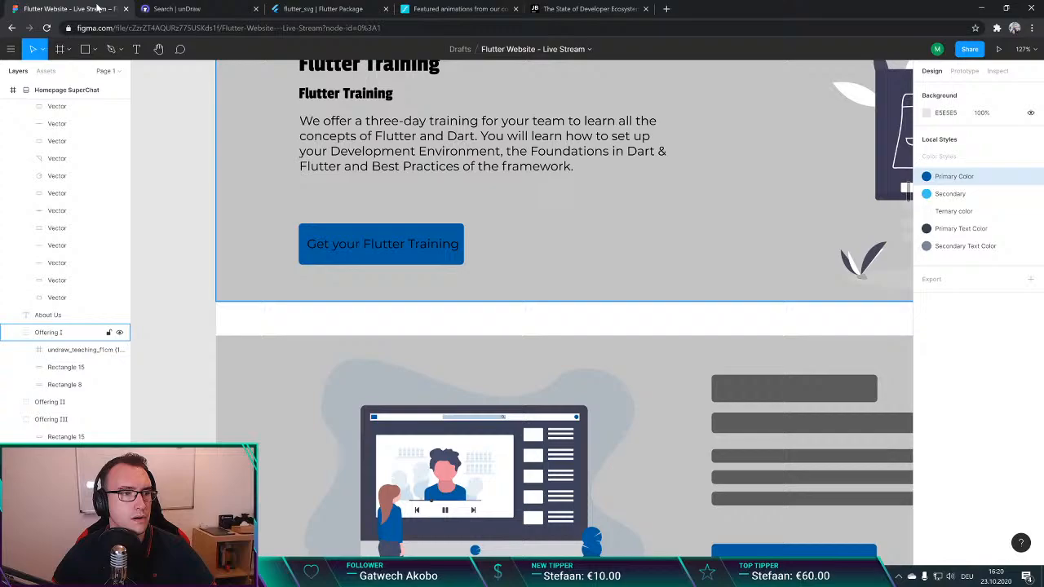
Step: Compare the text settings of the hero's "Contact us" label with those of the "Get your Flutter Training" label
click(395, 243)
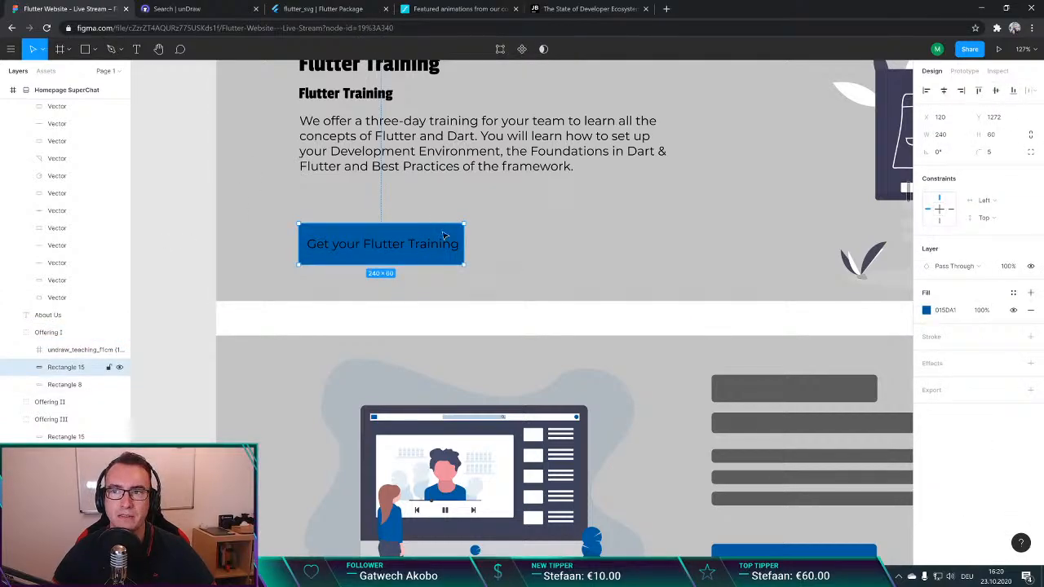
scroll(458, 249, up, 3)
scroll(458, 250, up, 1)
scroll(458, 249, down, 2)
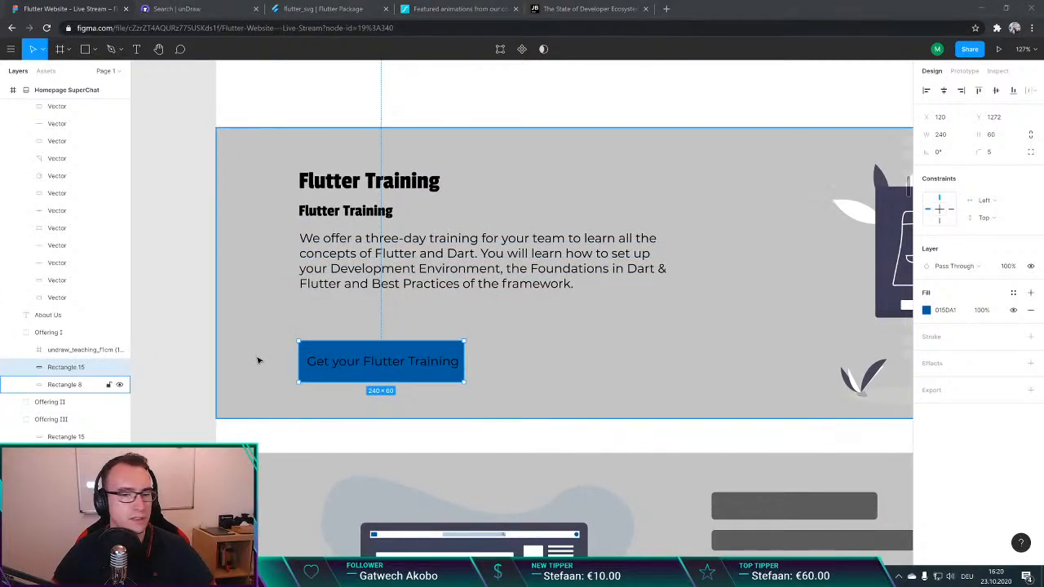
scroll(278, 296, up, 5)
click(377, 177)
double_click(377, 177)
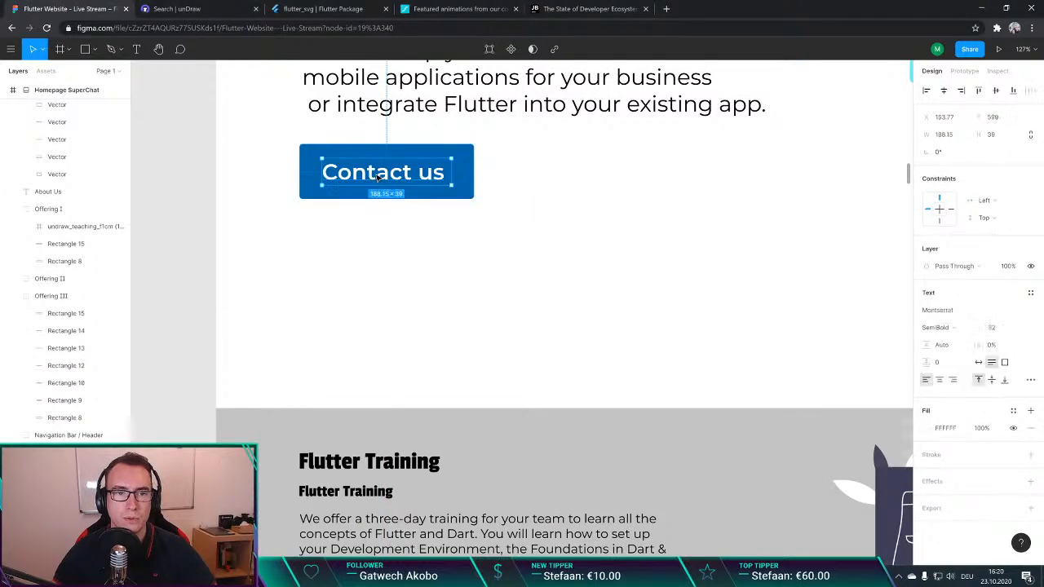
double_click(377, 177)
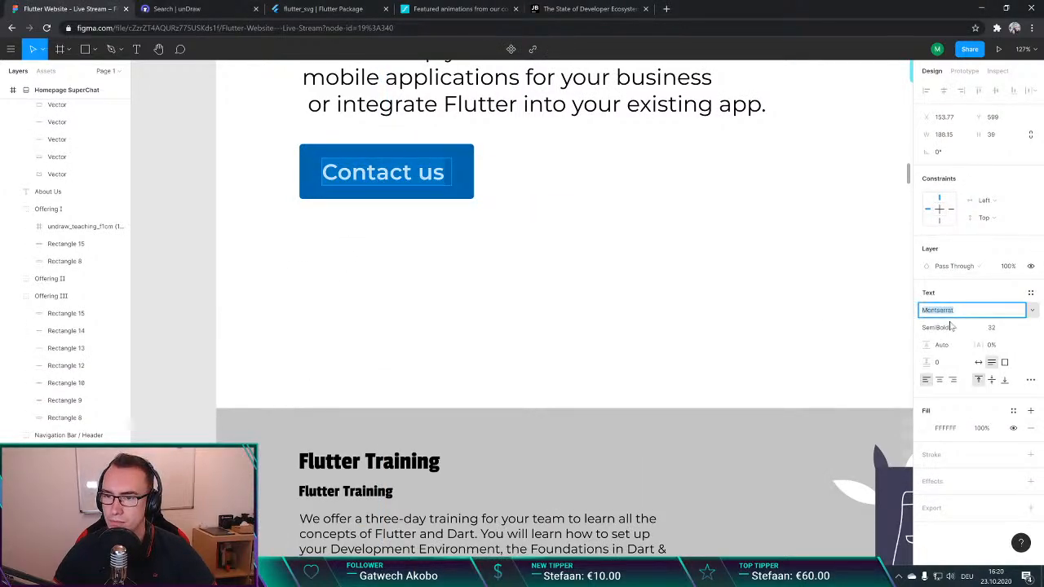
key(Escape)
scroll(533, 331, down, 5)
click(375, 345)
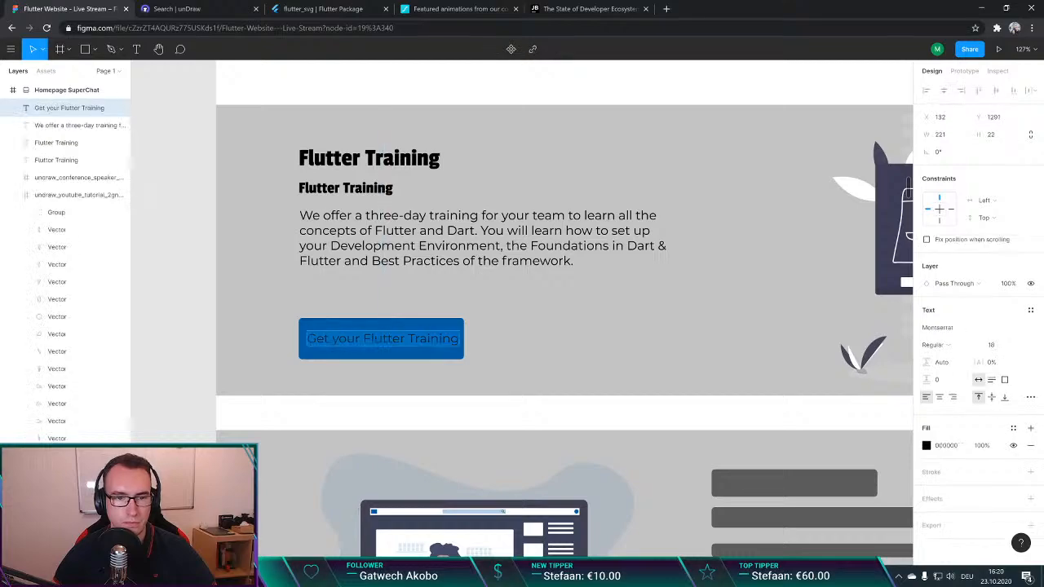
click(946, 327)
key(Escape)
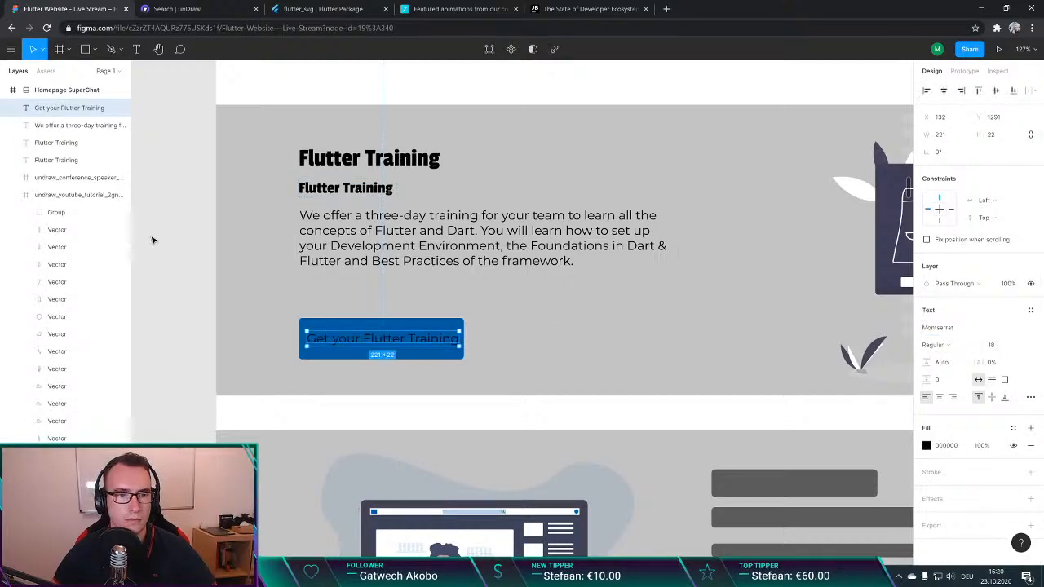
Step: Copy the properties of the hero's "Contact us" button and select the "Get your Flutter Training" label
scroll(361, 215, up, 5)
click(457, 169)
right_click(458, 169)
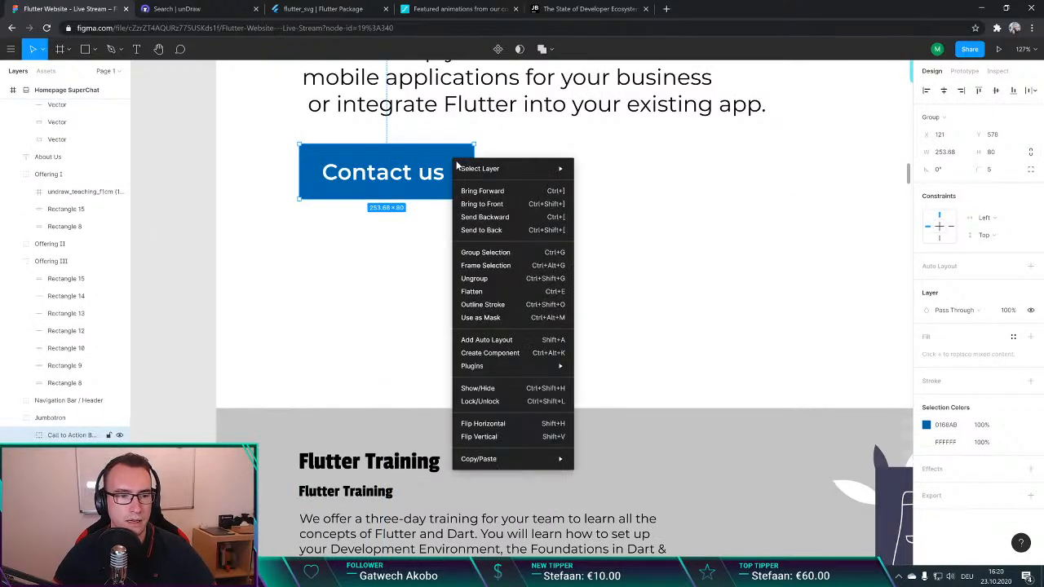
mouse_move(508, 458)
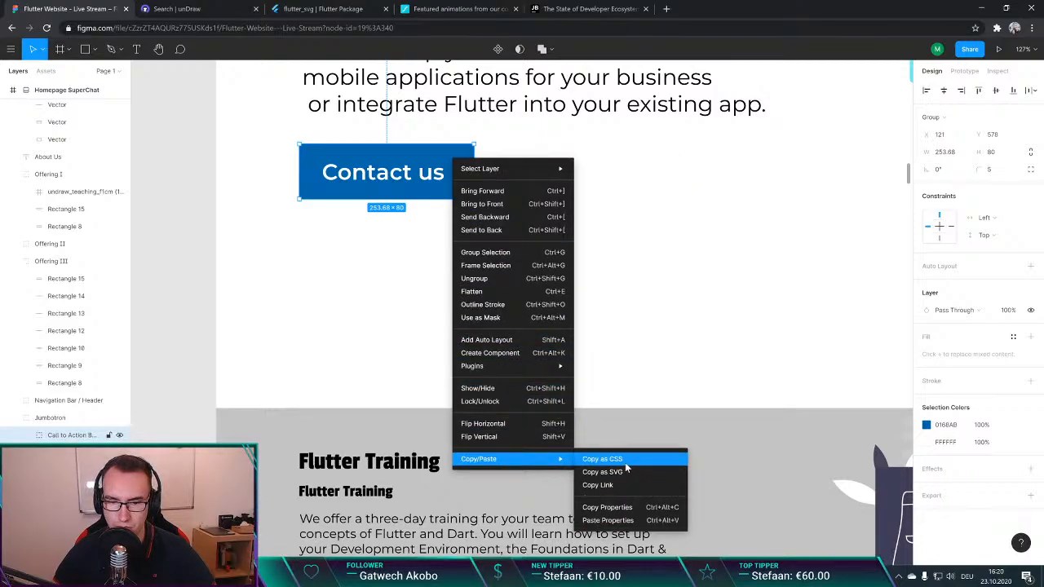
click(613, 507)
scroll(292, 310, down, 5)
double_click(398, 216)
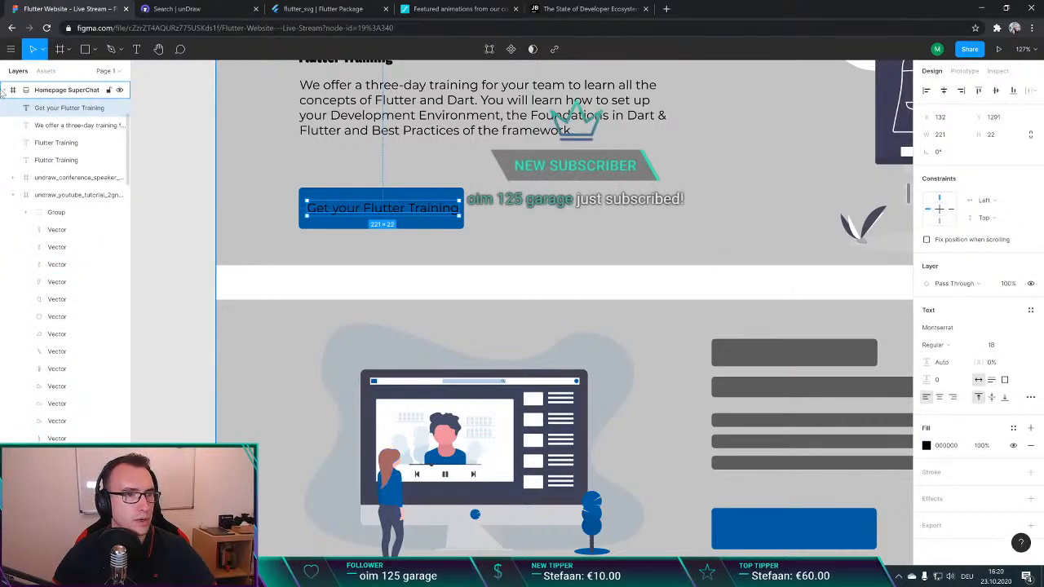
Step: Collapse the YouTube tutorial illustration's layers and move the "Get your Flutter Training" label into the Offering I group, directly above Rectangle 15
click(13, 196)
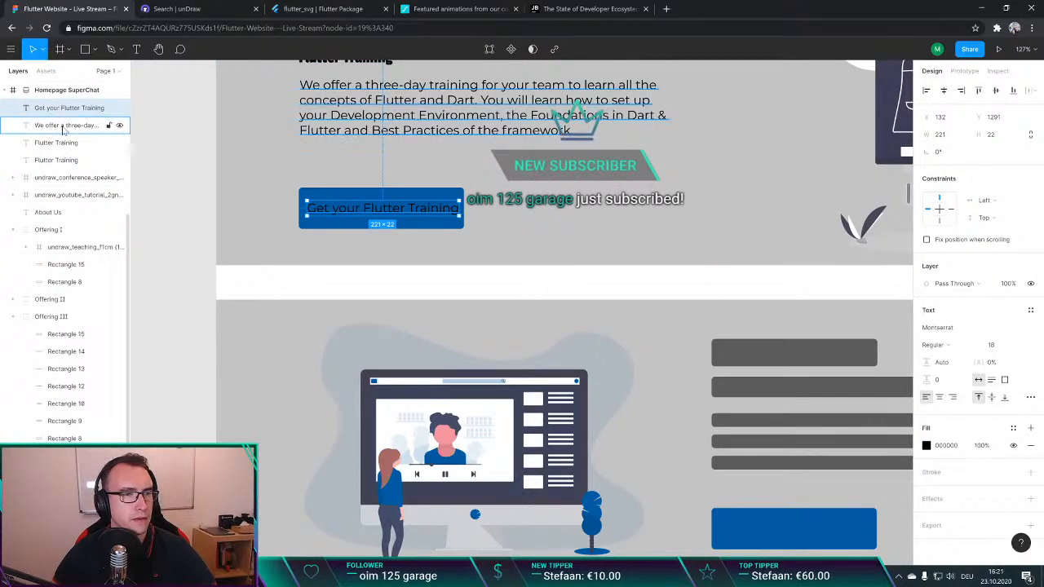
shift+click(395, 199)
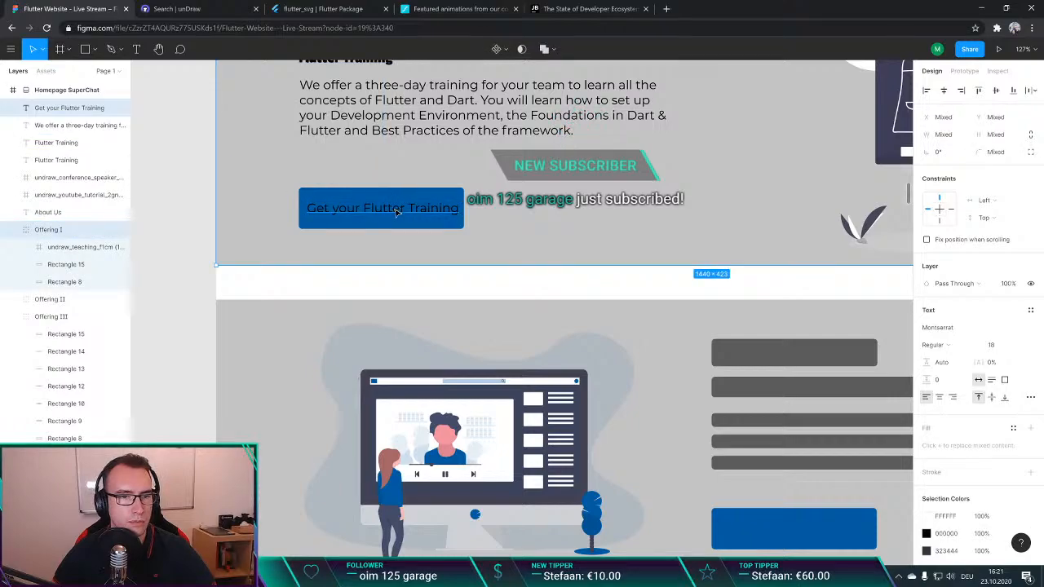
click(398, 192)
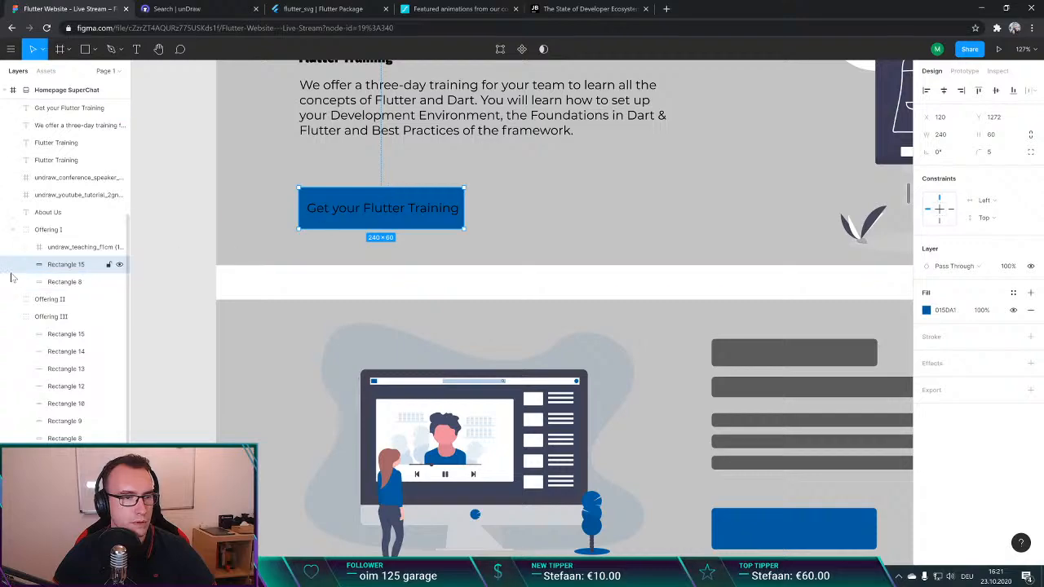
scroll(64, 272, up, 3)
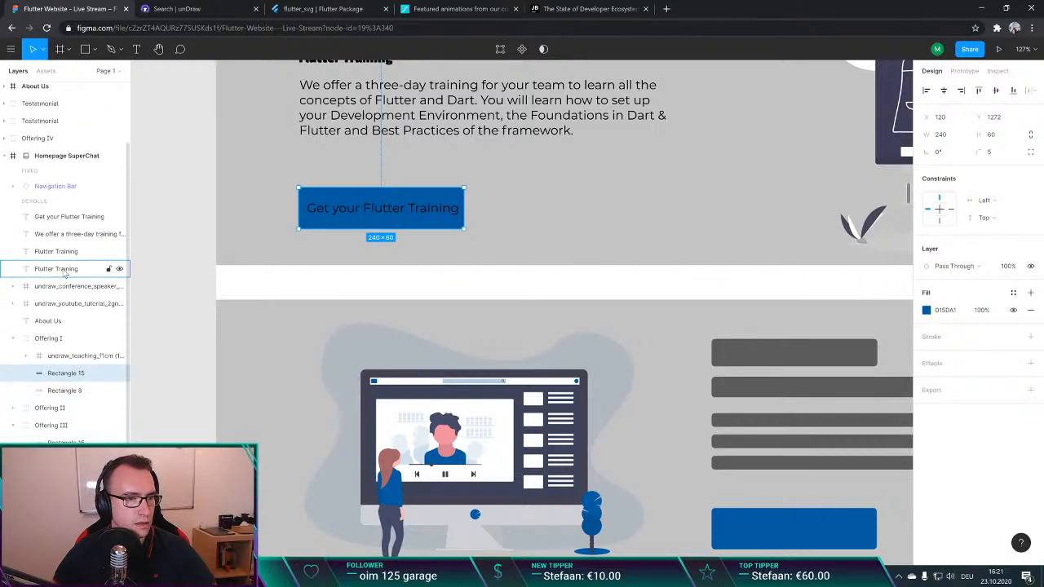
drag(64, 218, 65, 355)
click(66, 357)
click(69, 378)
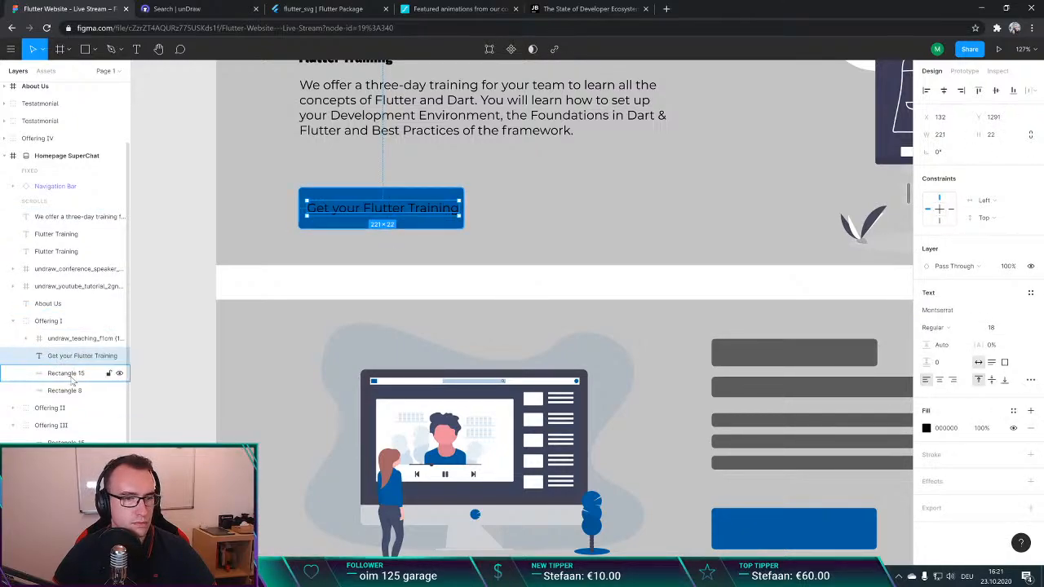
shift+click(65, 373)
right_click(72, 359)
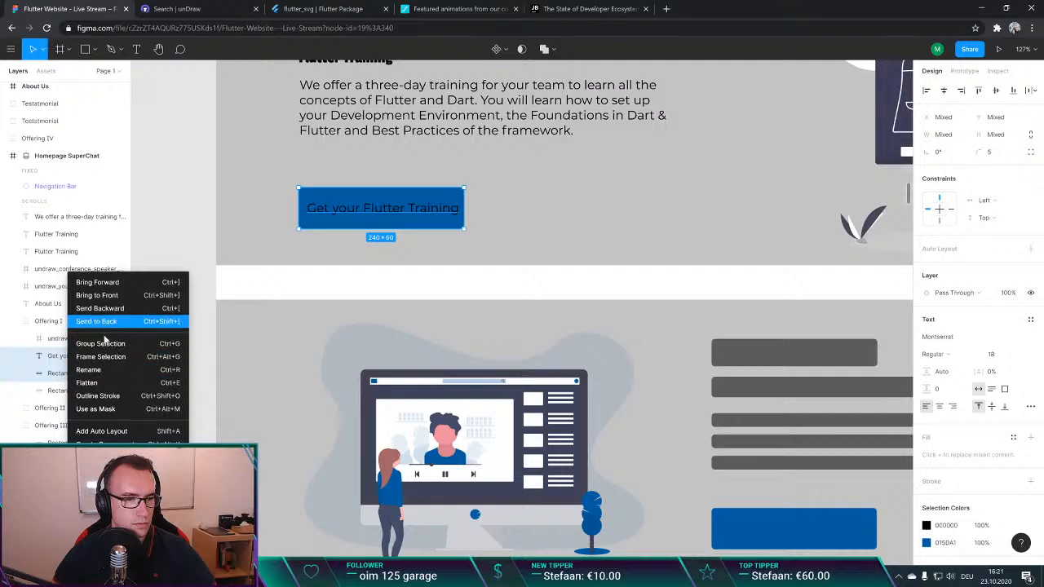
click(35, 327)
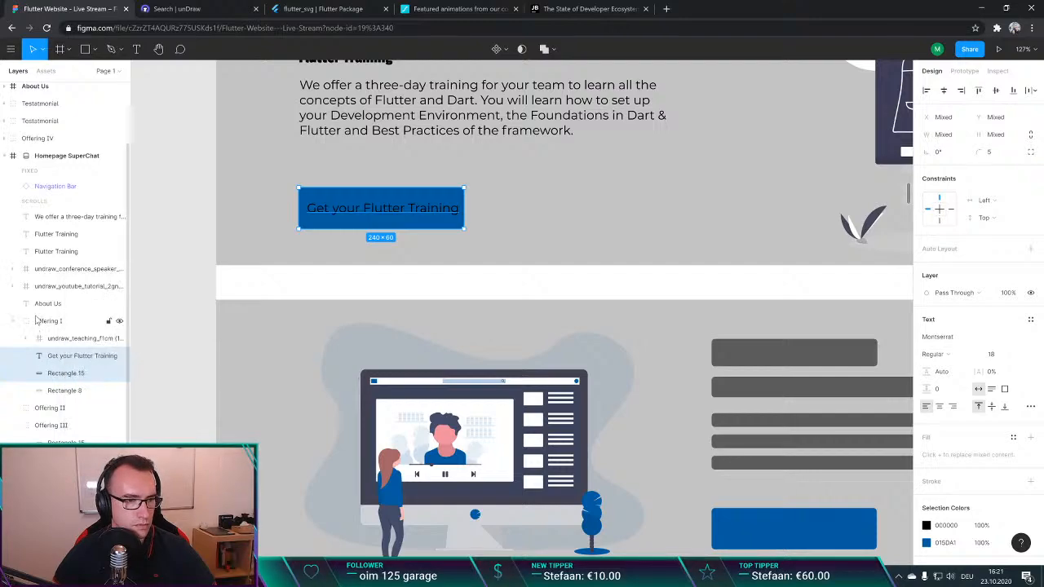
click(42, 325)
Step: Move the training description and both "Flutter Training" headings into the Offering I group, at the head of its layers
click(57, 216)
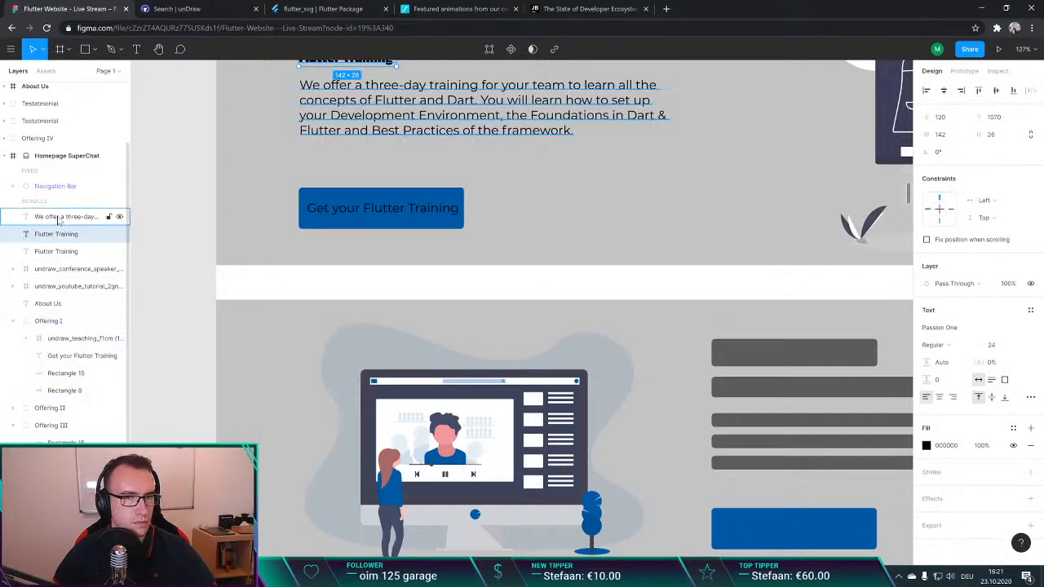
click(59, 247)
scroll(228, 257, up, 2)
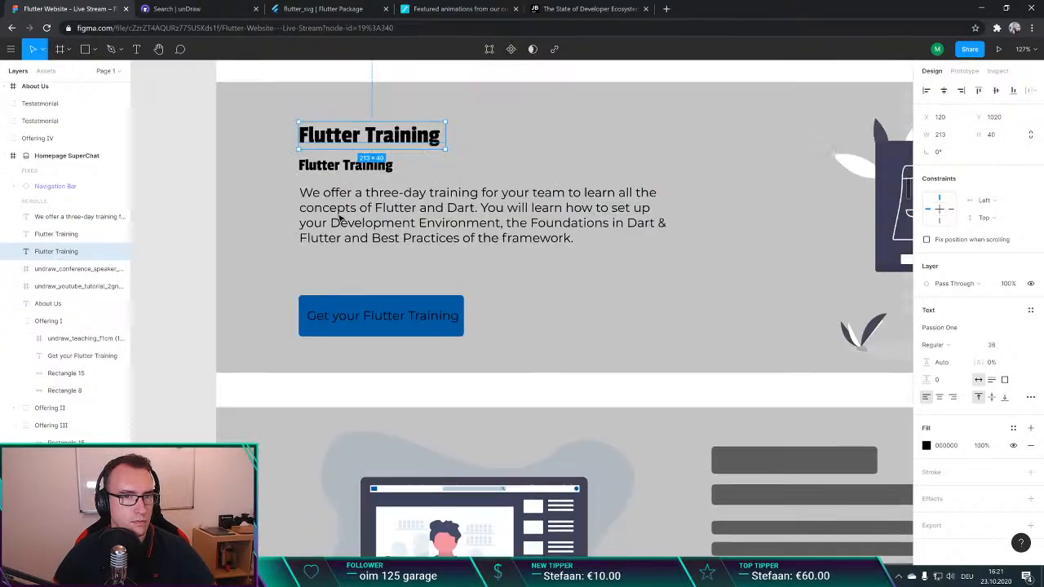
shift+click(61, 216)
drag(65, 234, 65, 334)
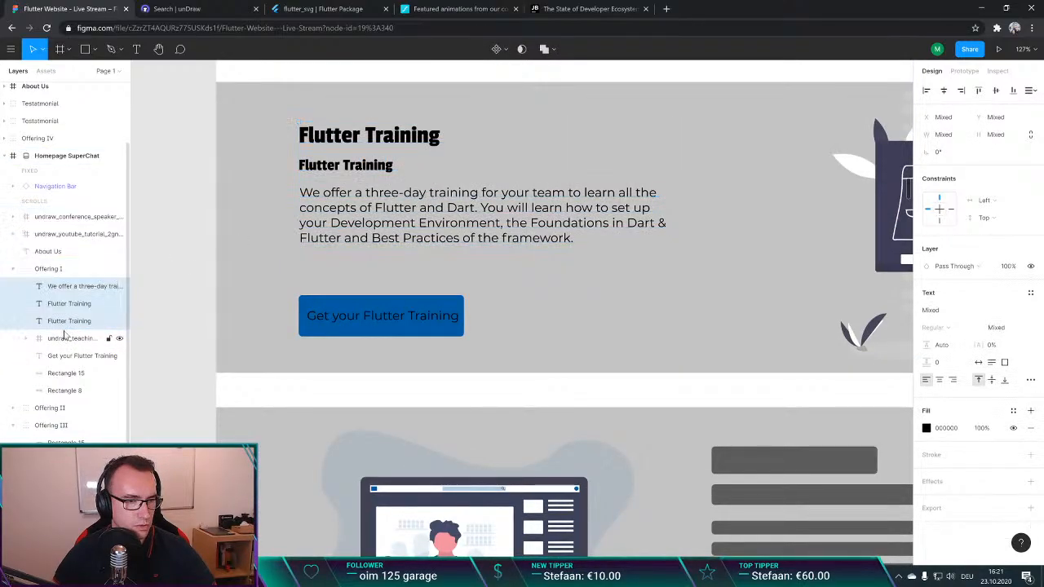
Step: Identify the illustration frame of the training section and rename its layer "Teacher Image Undraw"
click(56, 216)
scroll(508, 228, down, 3)
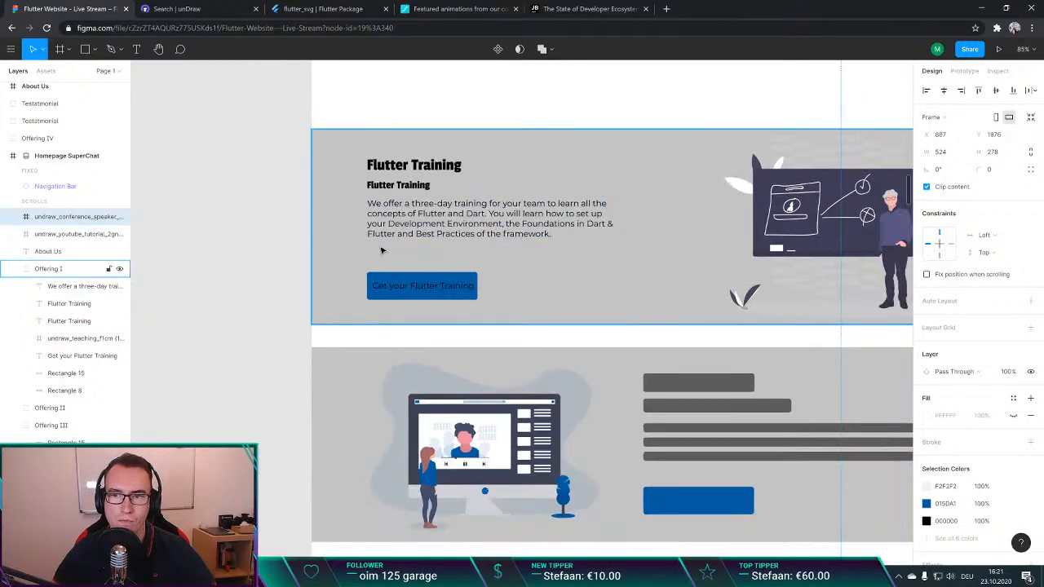
click(66, 233)
click(48, 268)
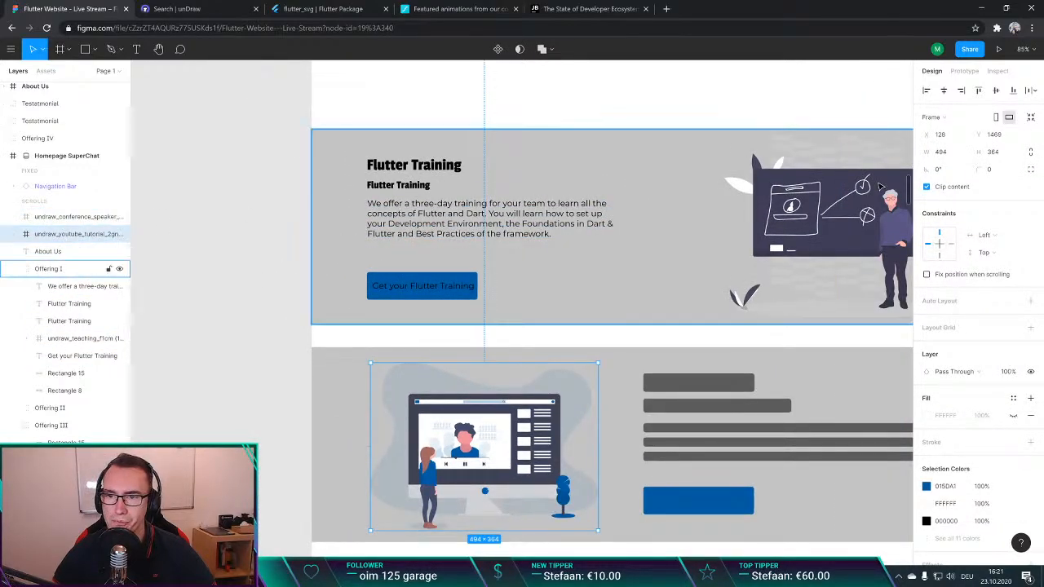
click(850, 210)
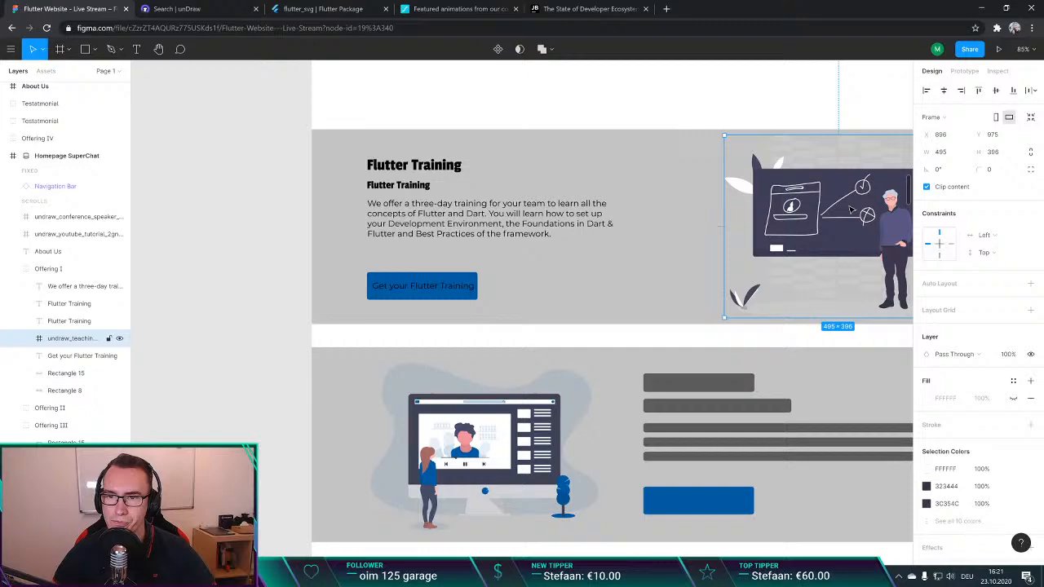
double_click(68, 337)
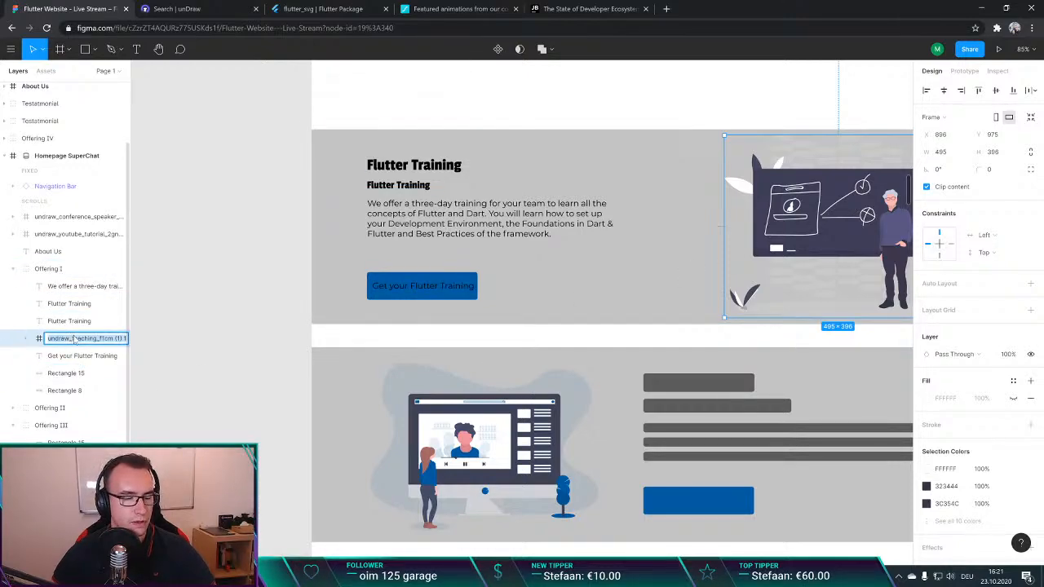
text(Teacher Image U)
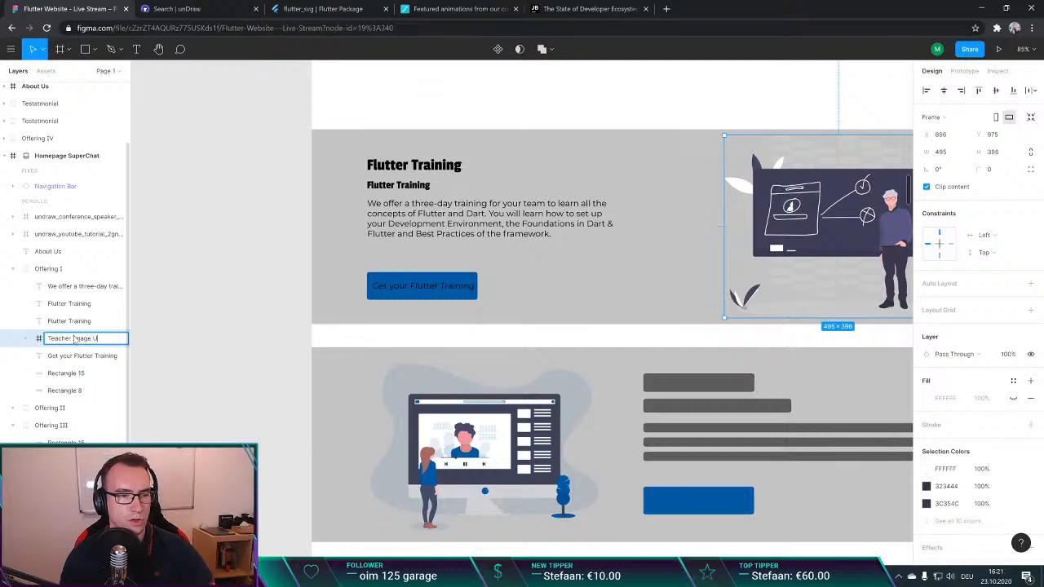
text(ndraw)
key(Return)
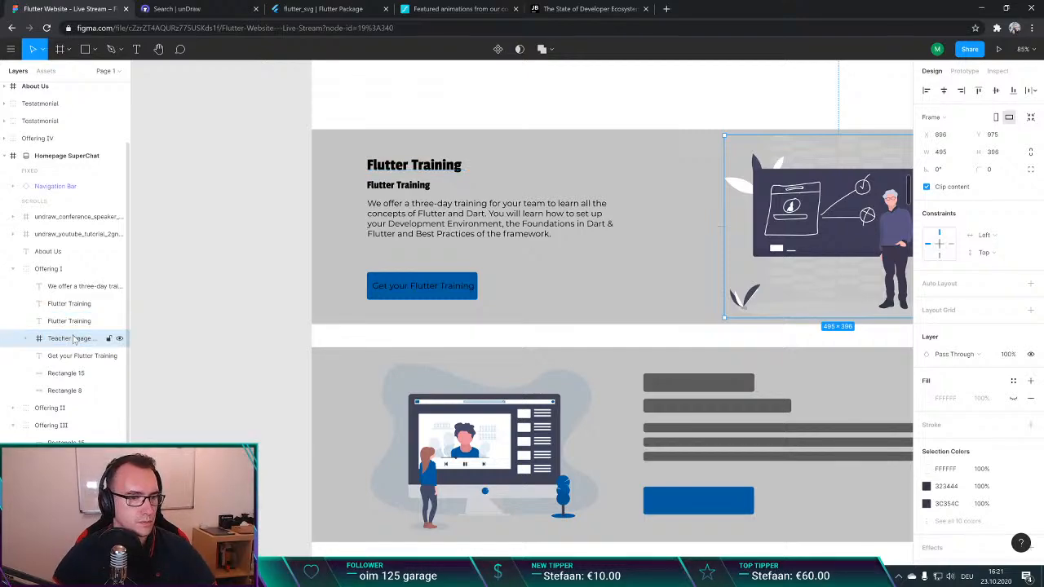
Step: Reorder the Teacher Image Undraw layer to sit directly beneath Rectangle 15 within Offering I and clear the selection
drag(74, 339, 57, 375)
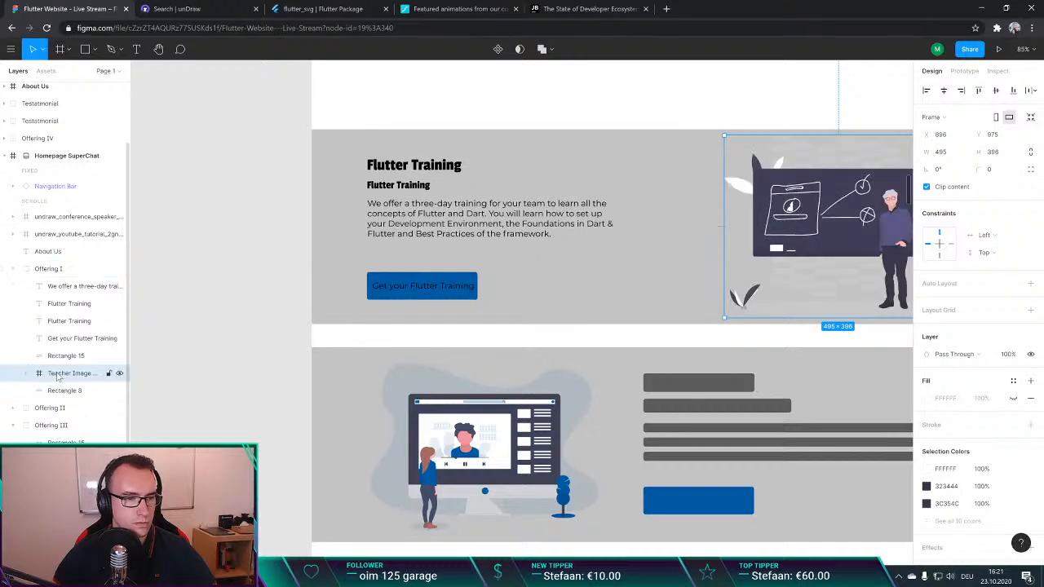
click(266, 223)
scroll(496, 260, down, 1)
scroll(555, 264, right, 2)
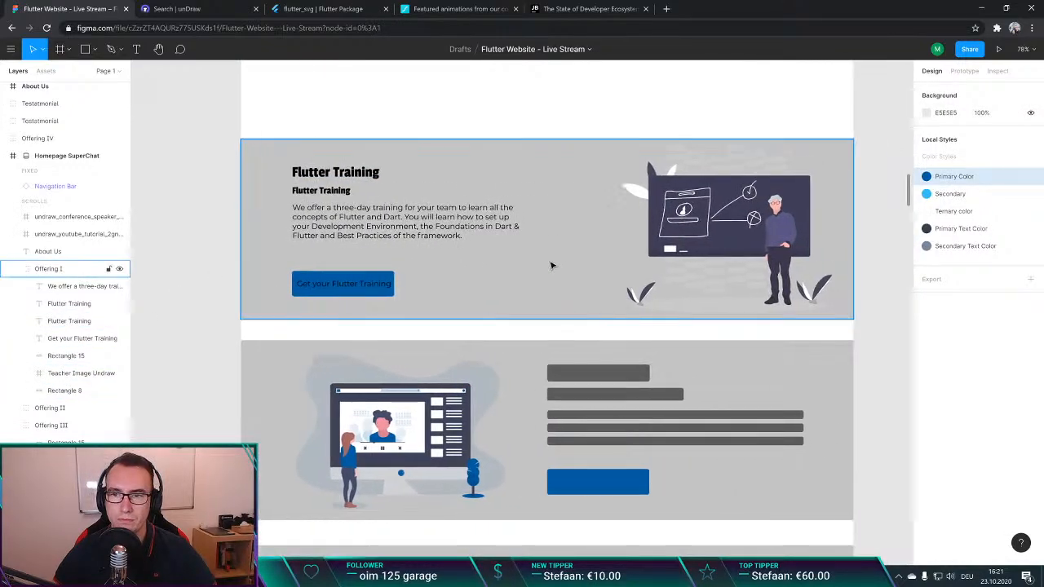
scroll(652, 245, left, 1)
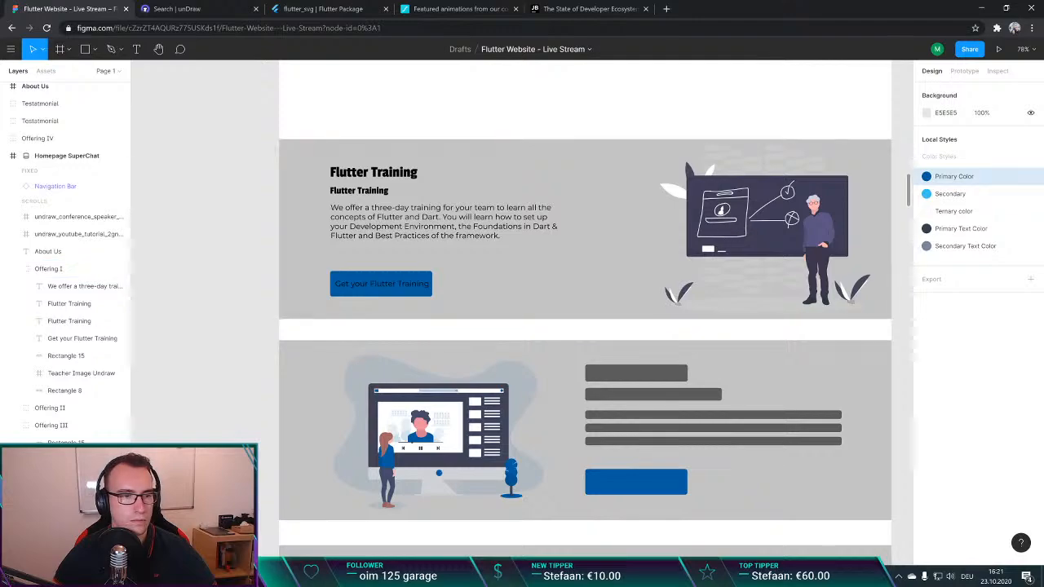
Step: Try to paste copied properties onto Rectangle 15, the blue button shape behind "Get your Flutter Training", and clear the selection
click(64, 374)
click(66, 356)
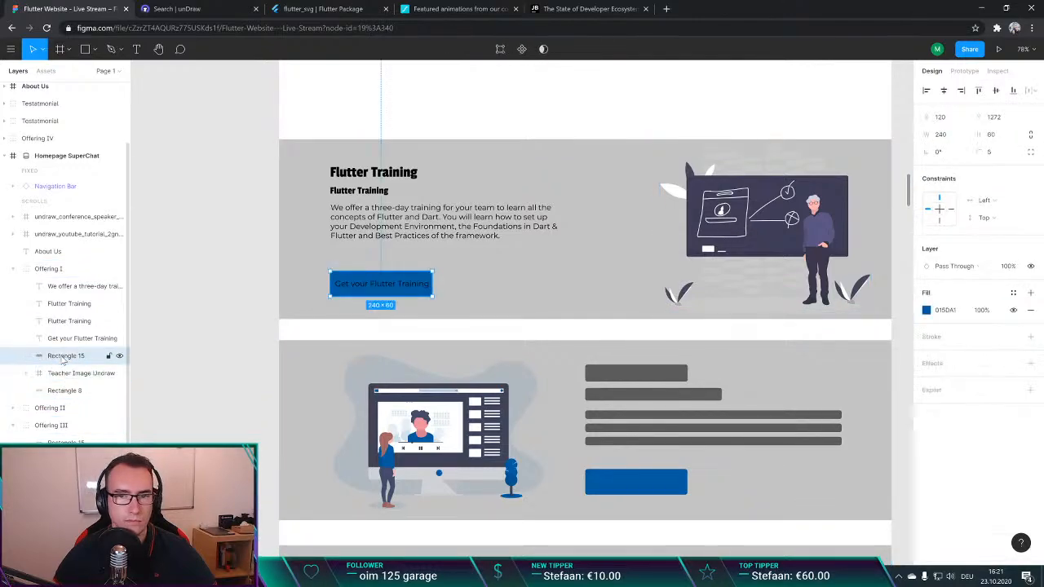
right_click(396, 262)
click(64, 342)
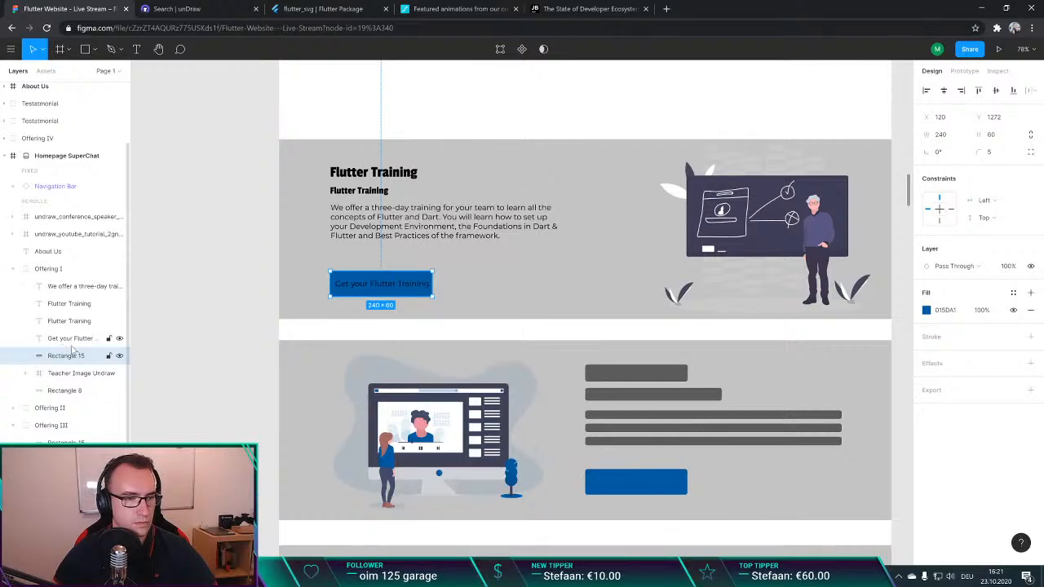
mouse_move(70, 343)
mouse_down()
mouse_move(71, 364)
mouse_move(69, 340)
mouse_up()
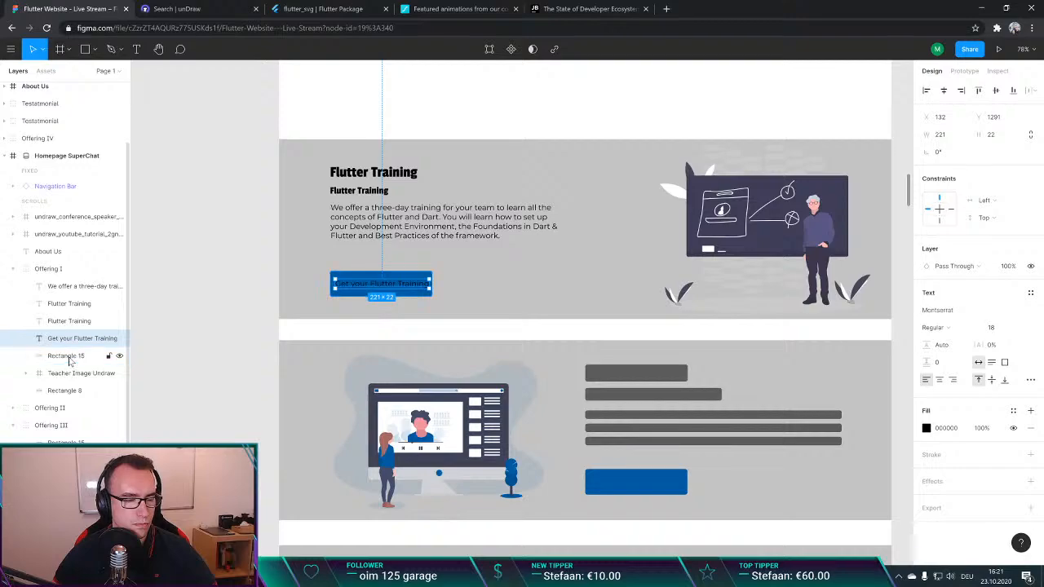
click(70, 359)
right_click(419, 293)
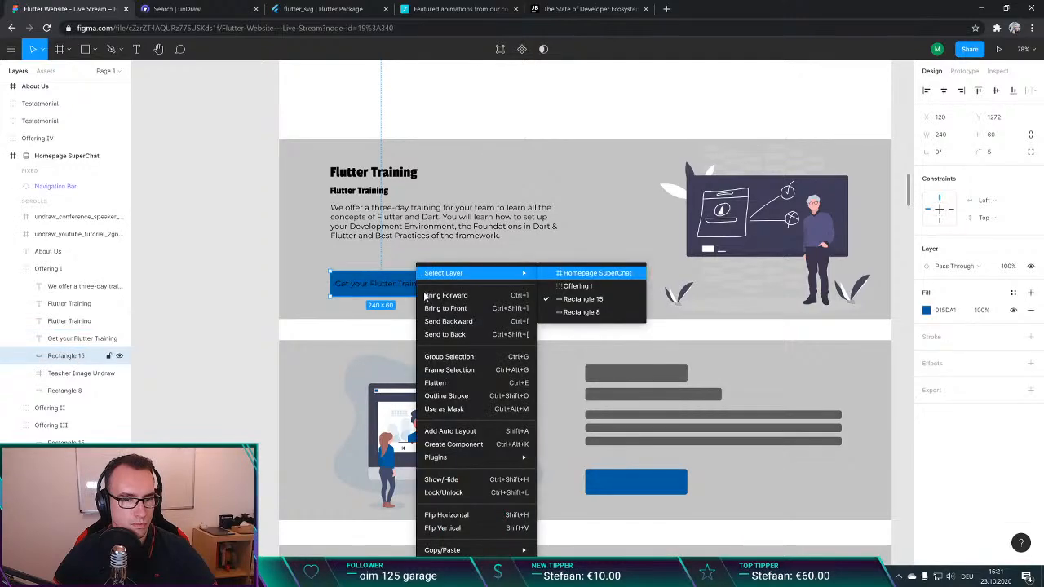
mouse_move(481, 550)
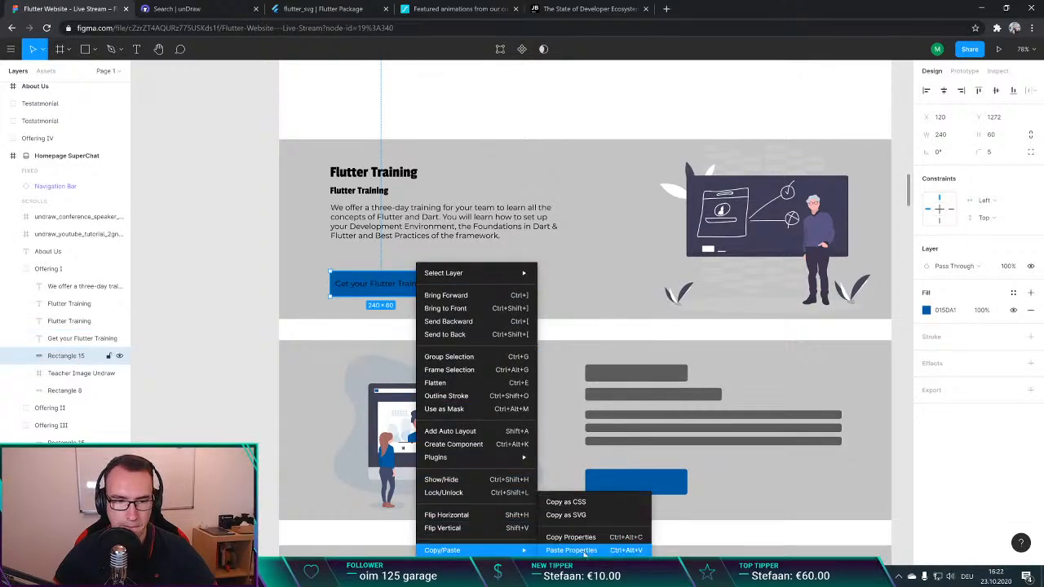
click(571, 551)
click(198, 264)
Step: Try to copy the properties of the "Contact us" label onto the "Get your Flutter Training" label
scroll(208, 282, up, 3)
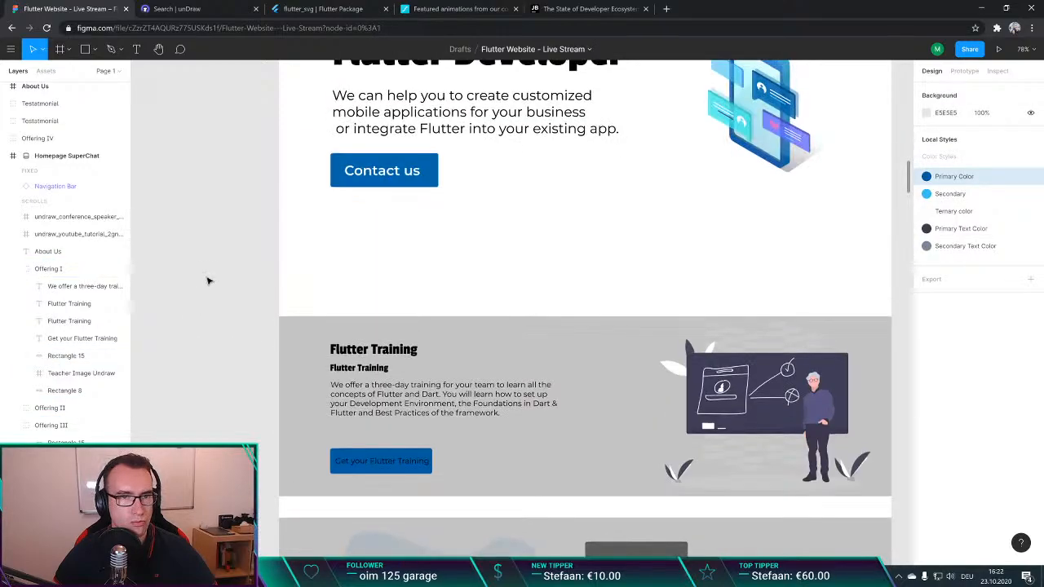
click(384, 172)
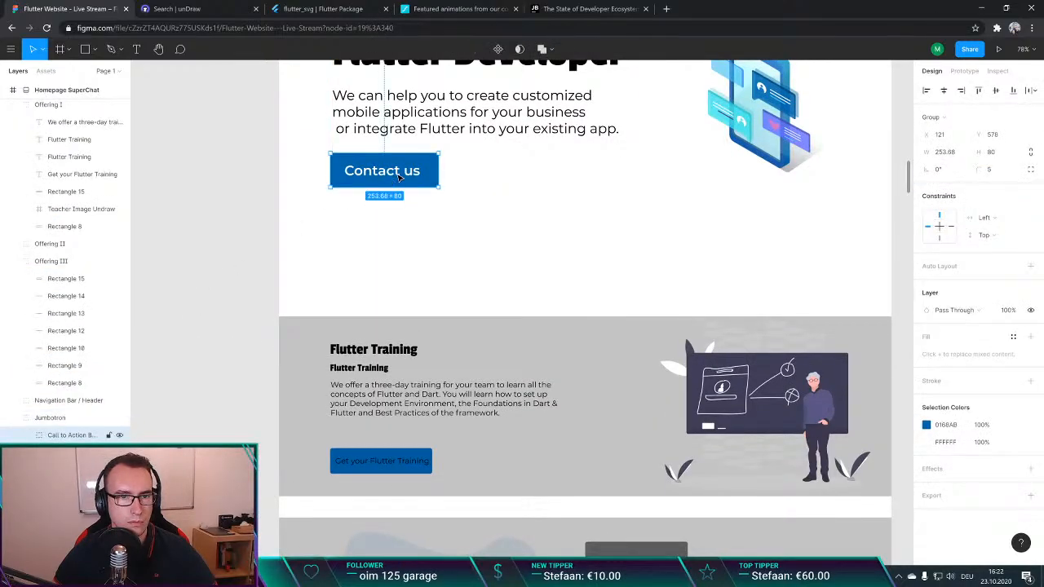
double_click(399, 177)
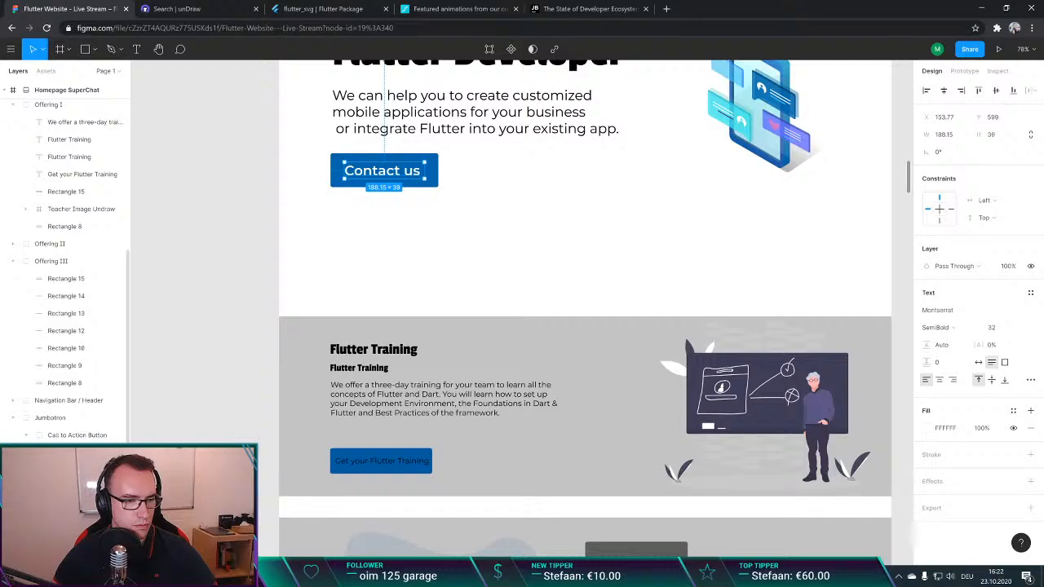
right_click(75, 273)
mouse_move(281, 551)
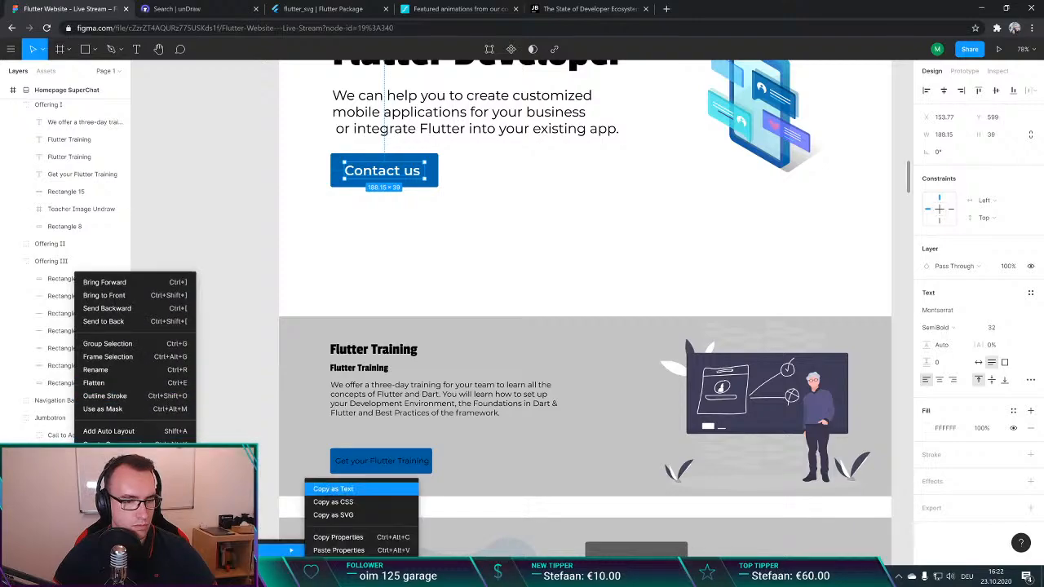
click(325, 537)
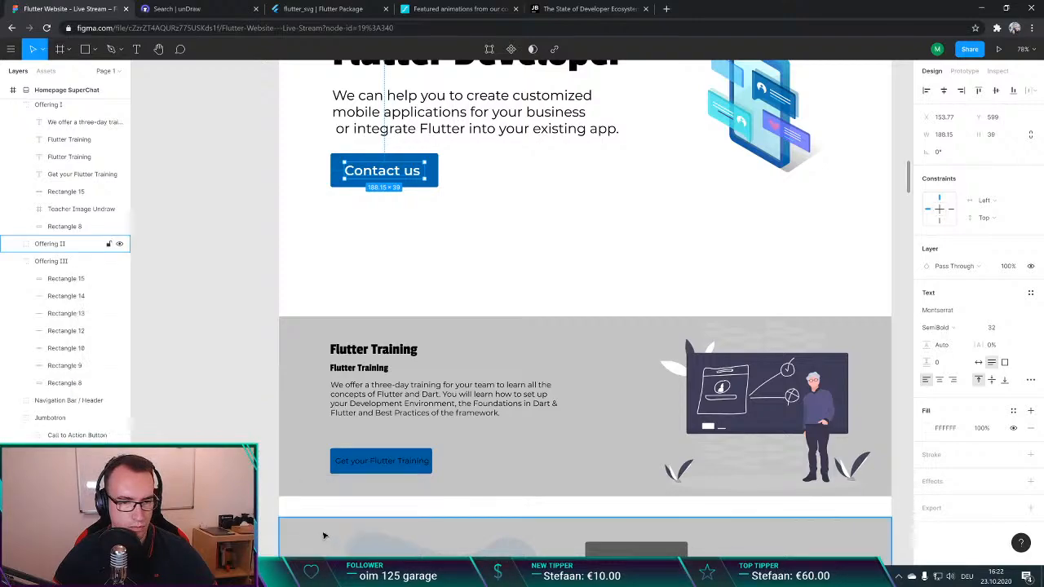
click(371, 469)
double_click(372, 466)
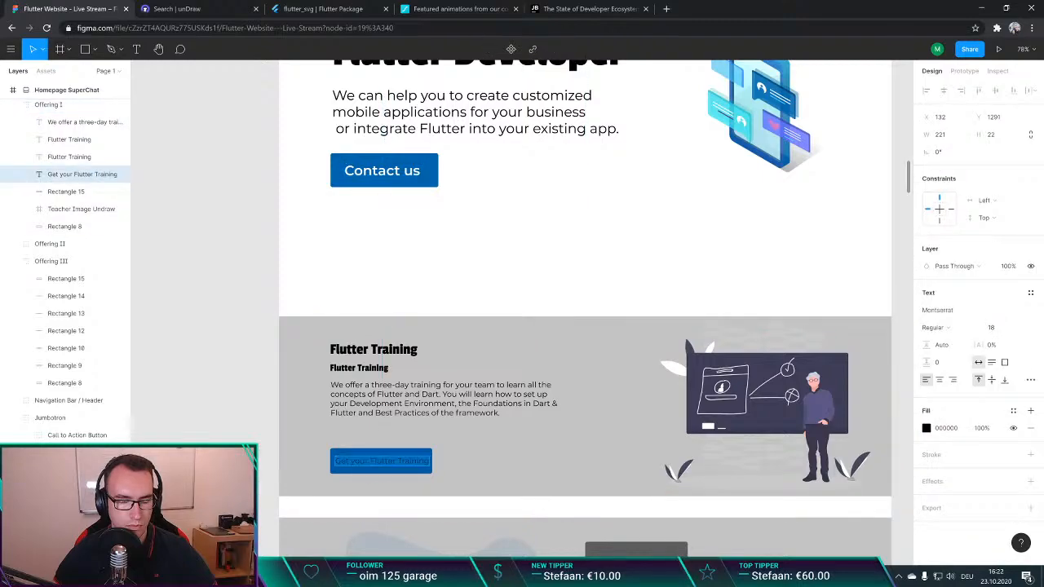
right_click(378, 448)
mouse_move(441, 550)
mouse_move(546, 550)
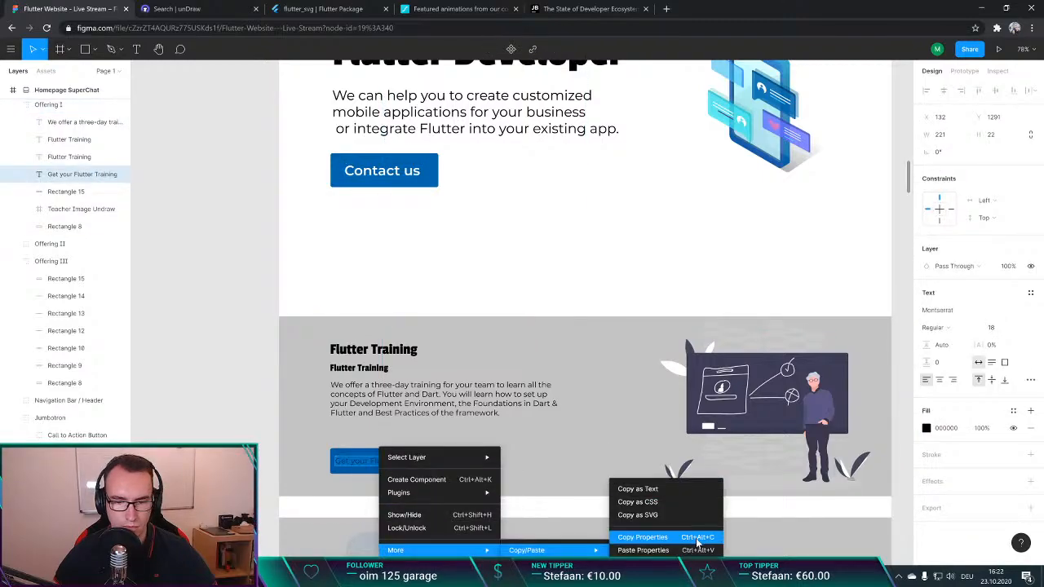
click(642, 551)
click(261, 425)
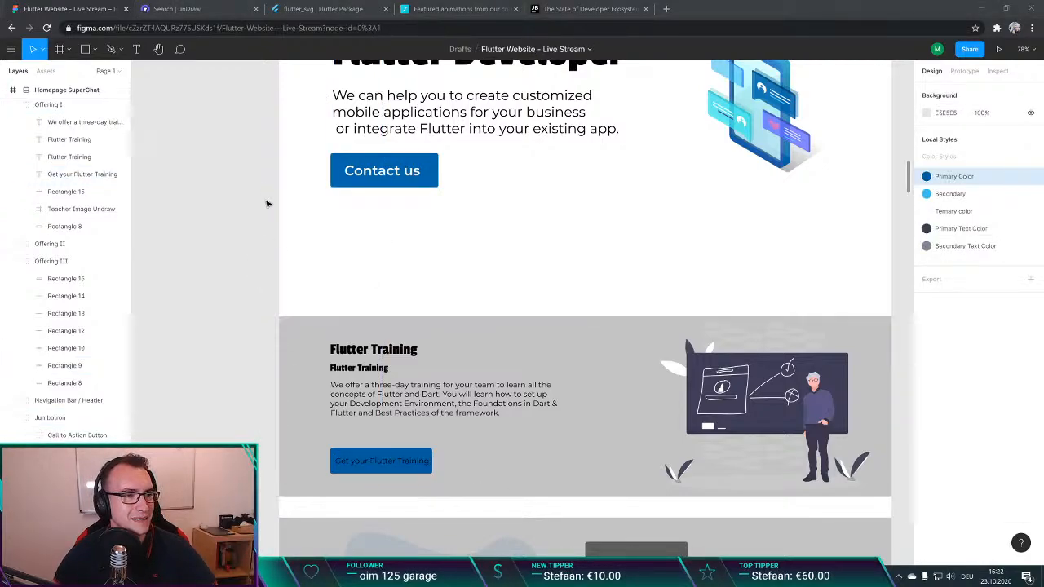
Step: Check the "Contact us" label's text style and set the "Get your Flutter Training" label's fill to FFFFFF
double_click(396, 172)
double_click(396, 172)
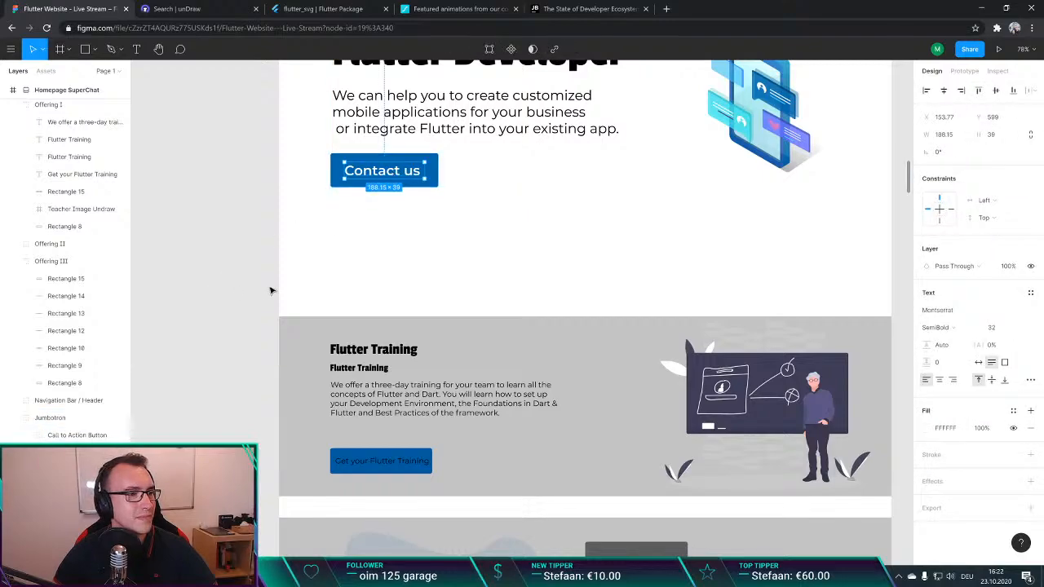
click(284, 209)
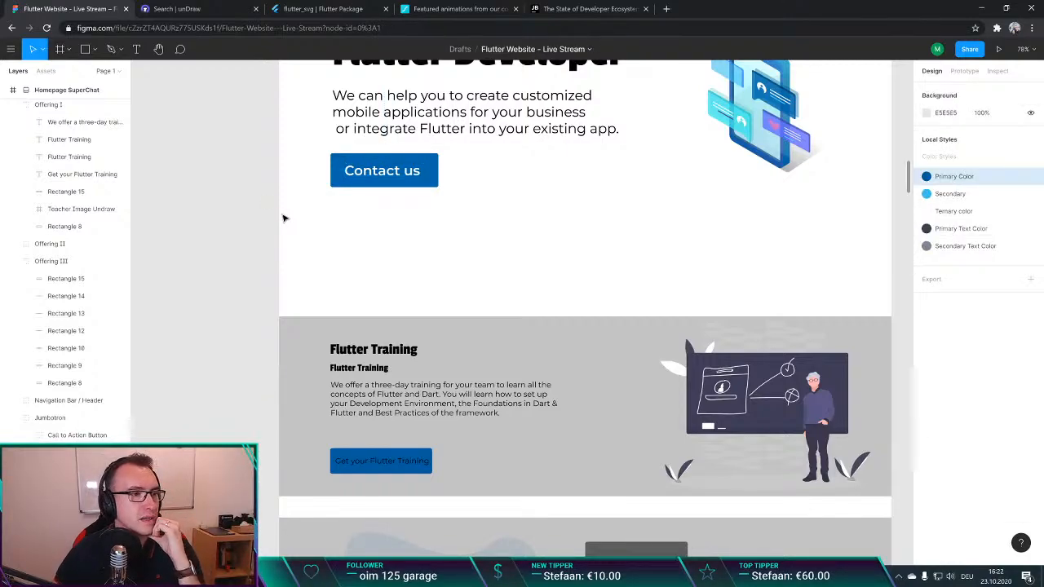
click(388, 172)
double_click(382, 172)
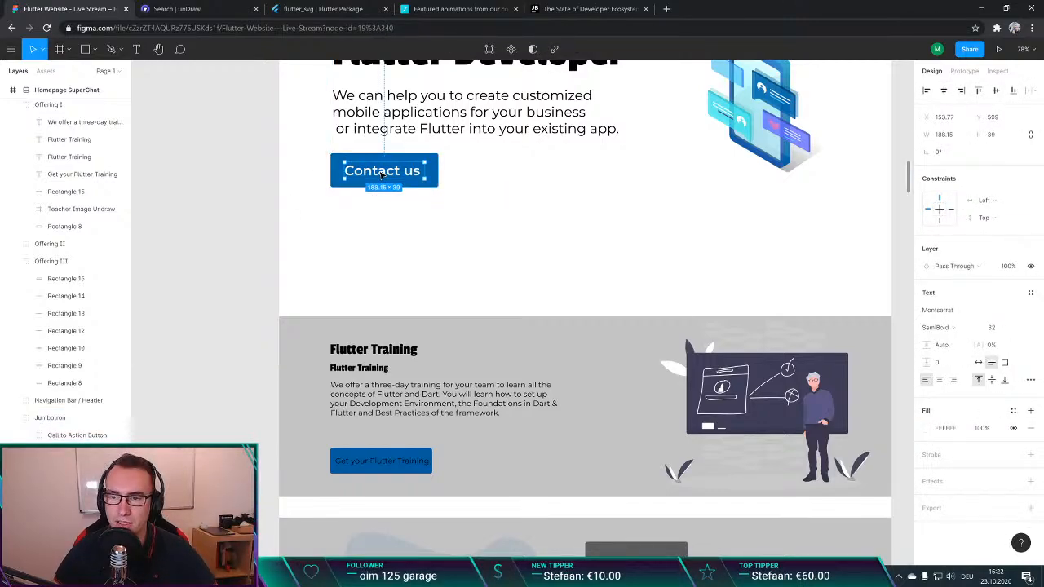
double_click(381, 174)
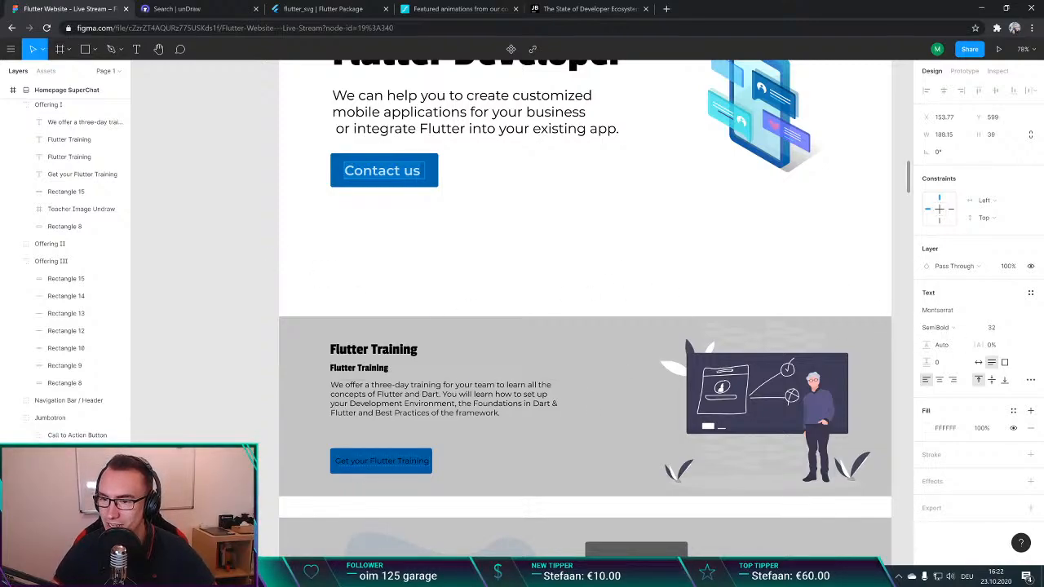
double_click(383, 462)
key(ctrl+a)
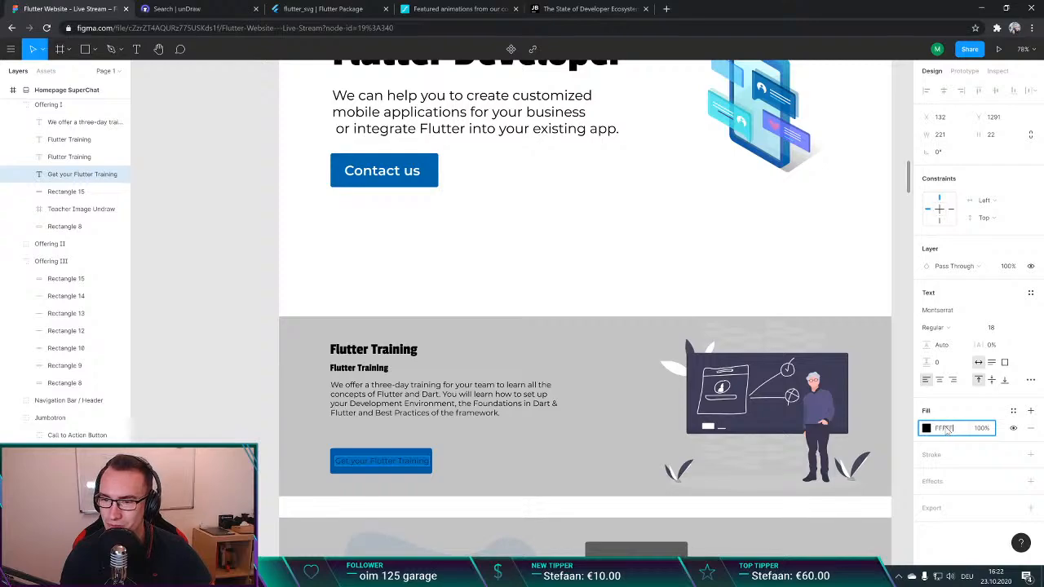
text(FF)
key(Return)
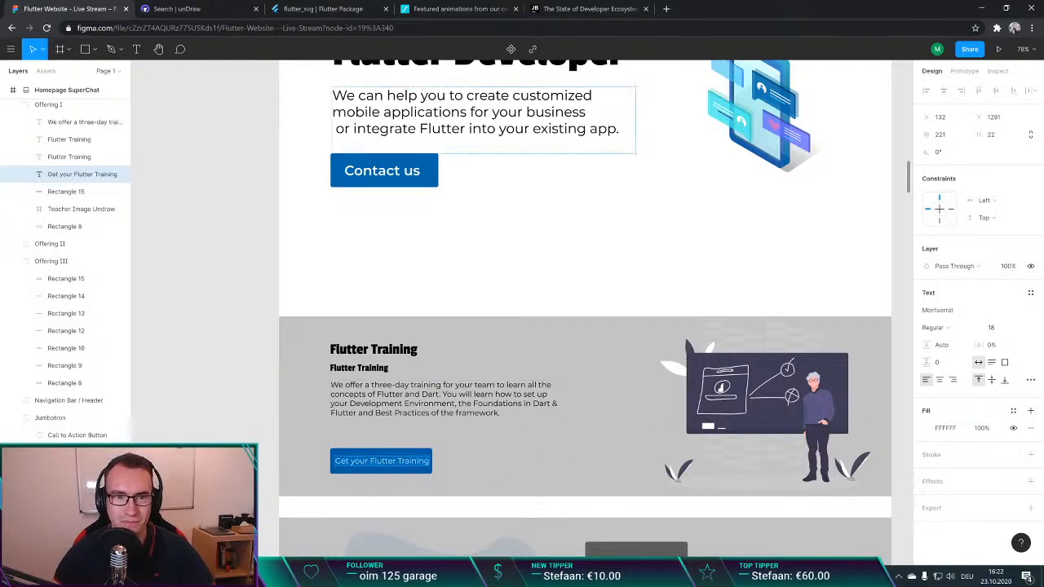
Step: Set the "Get your Flutter Training" label's weight to SemiBold like "Contact us" and widen the blue button rectangle to 255
double_click(374, 171)
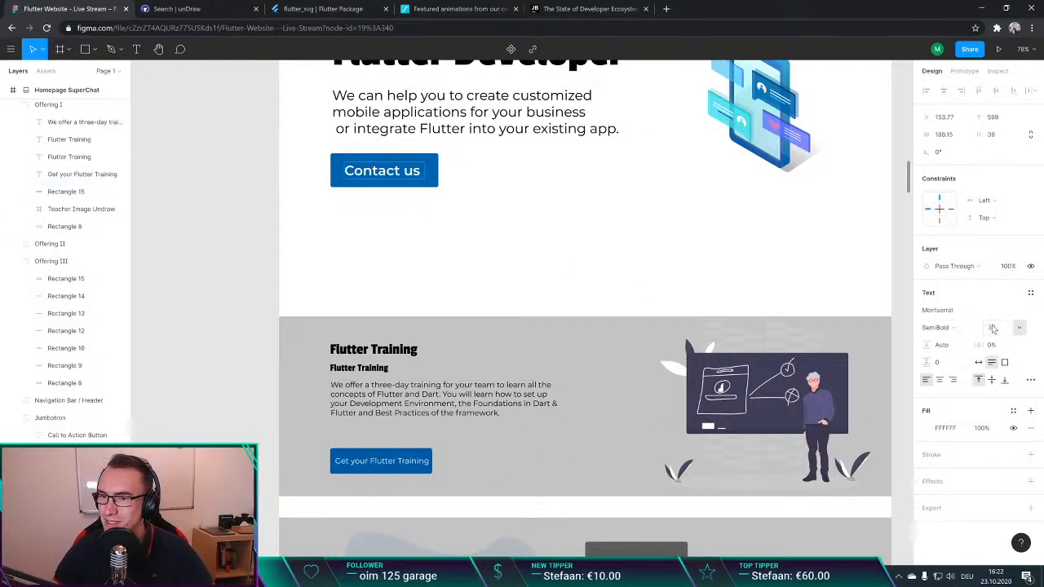
click(384, 461)
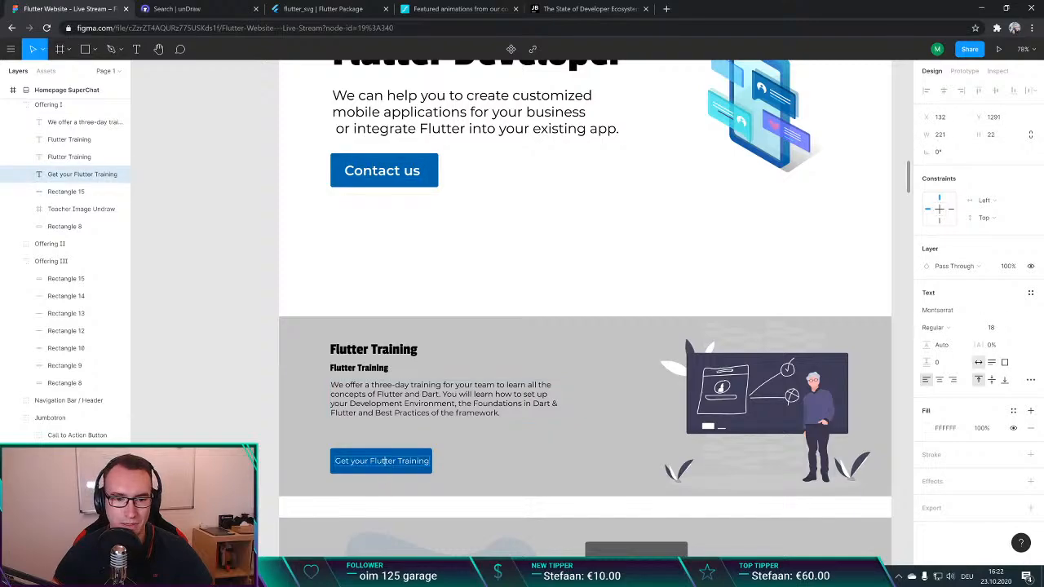
click(944, 325)
click(962, 352)
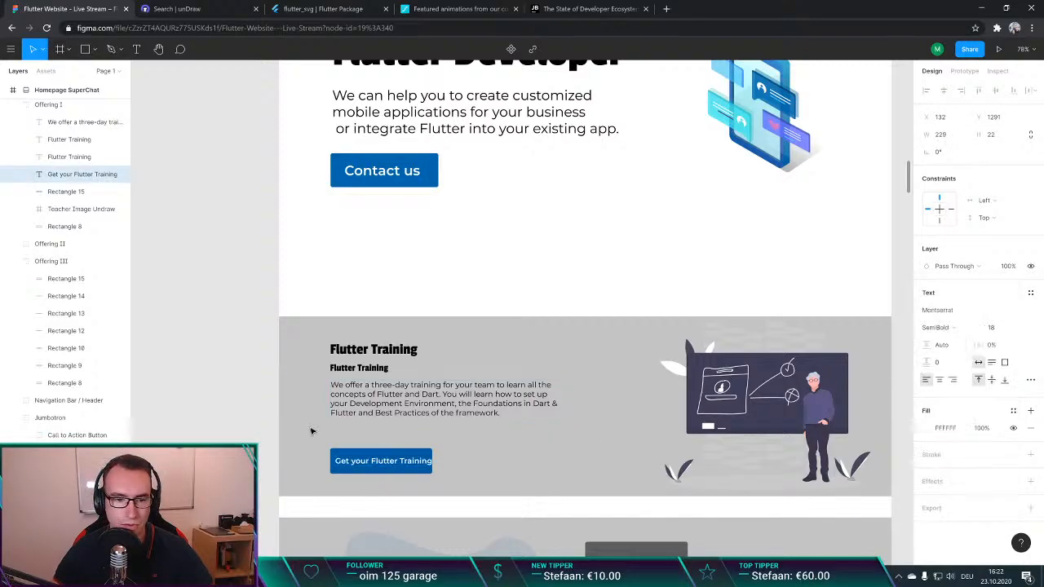
click(425, 450)
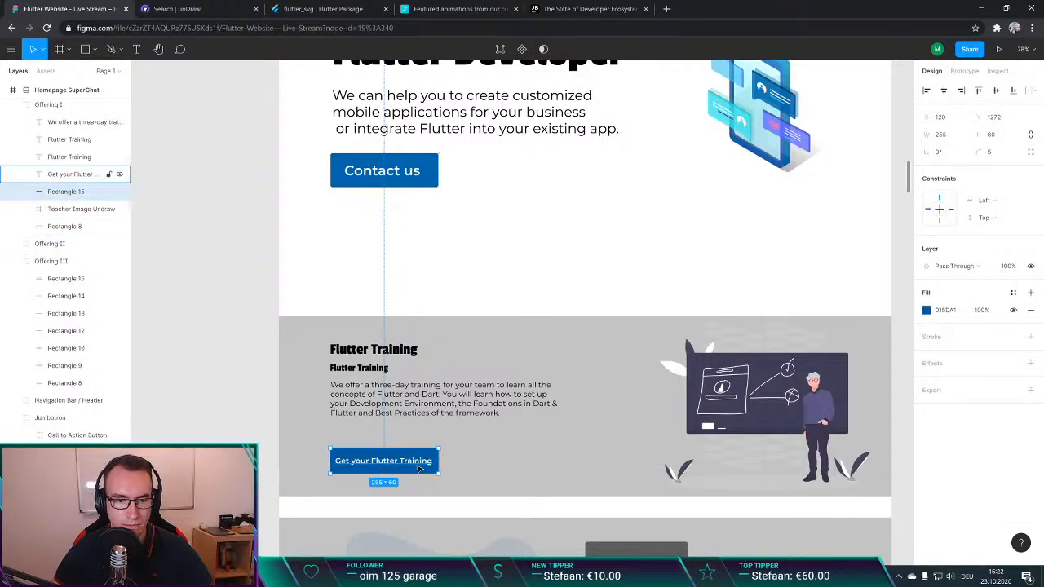
drag(417, 465, 367, 465)
Step: Shift the "Get your Flutter Training" label horizontally to X 128, 8 px inside the button's left edge
scroll(336, 461, up, 8)
key(ctrl+s)
key(super)
click(618, 173)
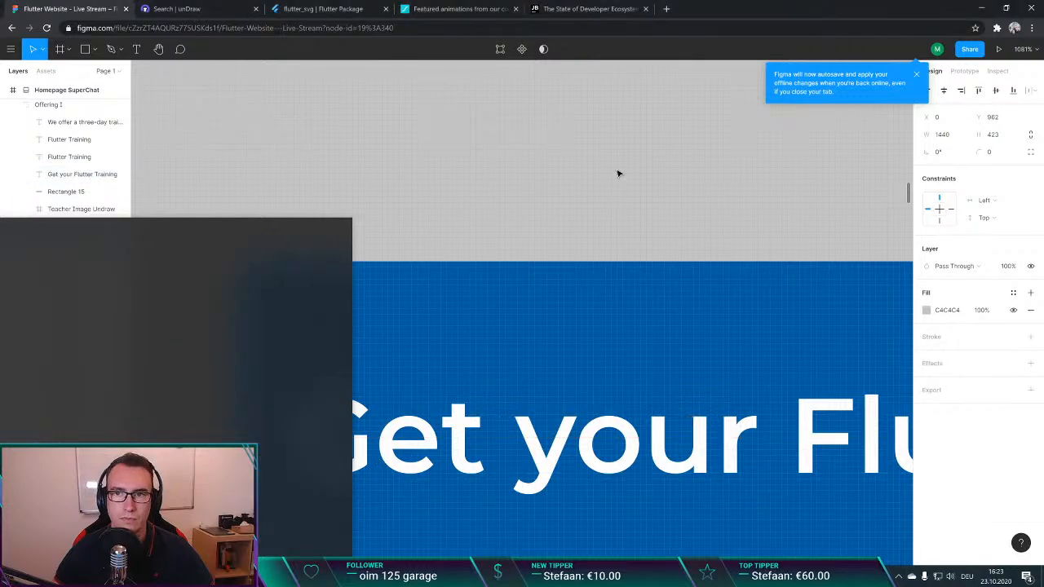
click(917, 76)
scroll(322, 401, up, 2)
scroll(367, 343, down, 5)
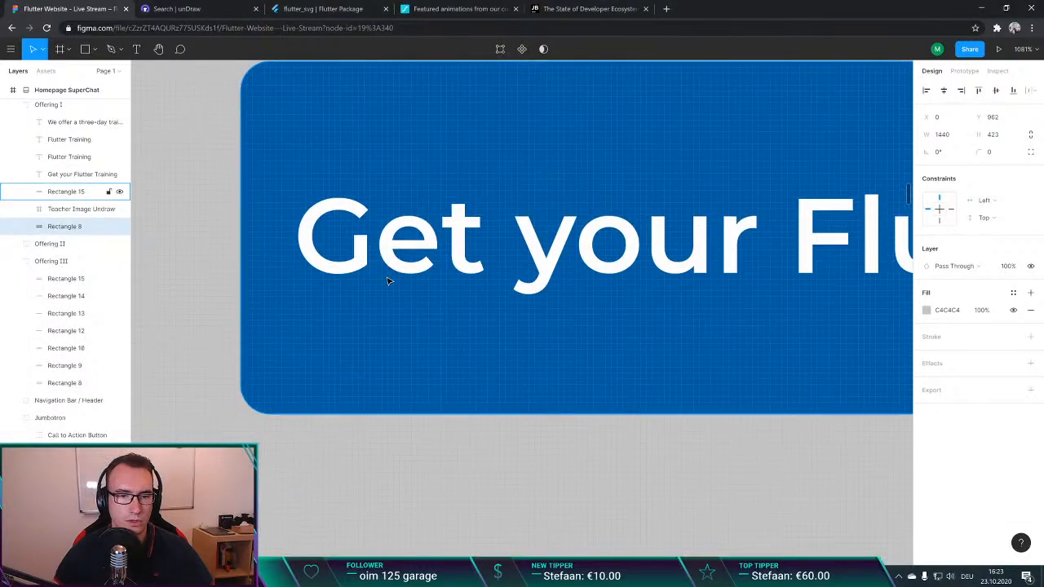
scroll(386, 274, up, 2)
click(399, 311)
mouse_move(399, 310)
mouse_down()
mouse_move(421, 311)
mouse_move(394, 311)
mouse_up()
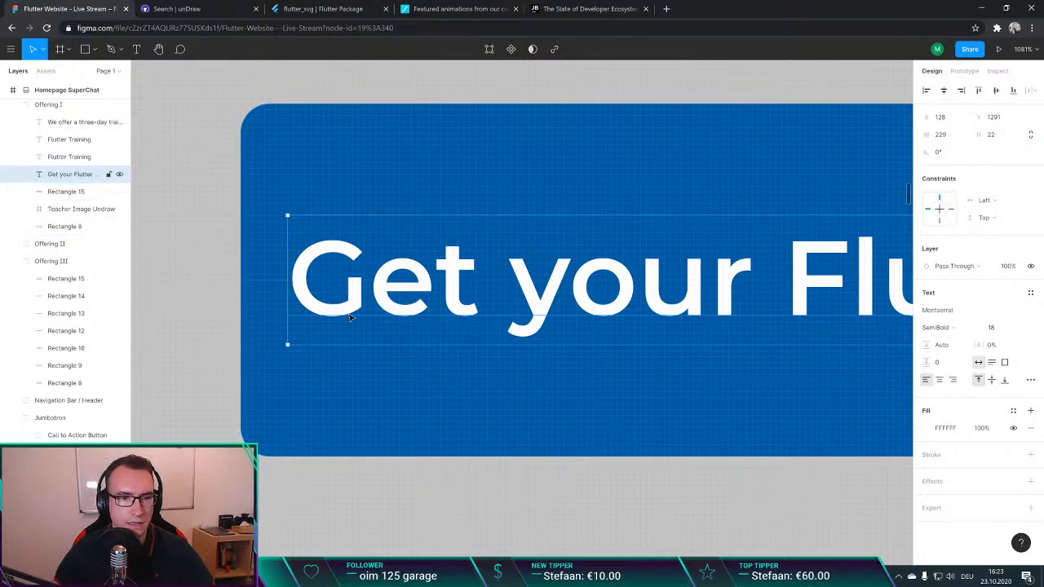
scroll(408, 320, down, 6)
Step: Resize the button's blue rectangle to 245 × 38, leaving 8 px of padding around the label on every side
key(alt)
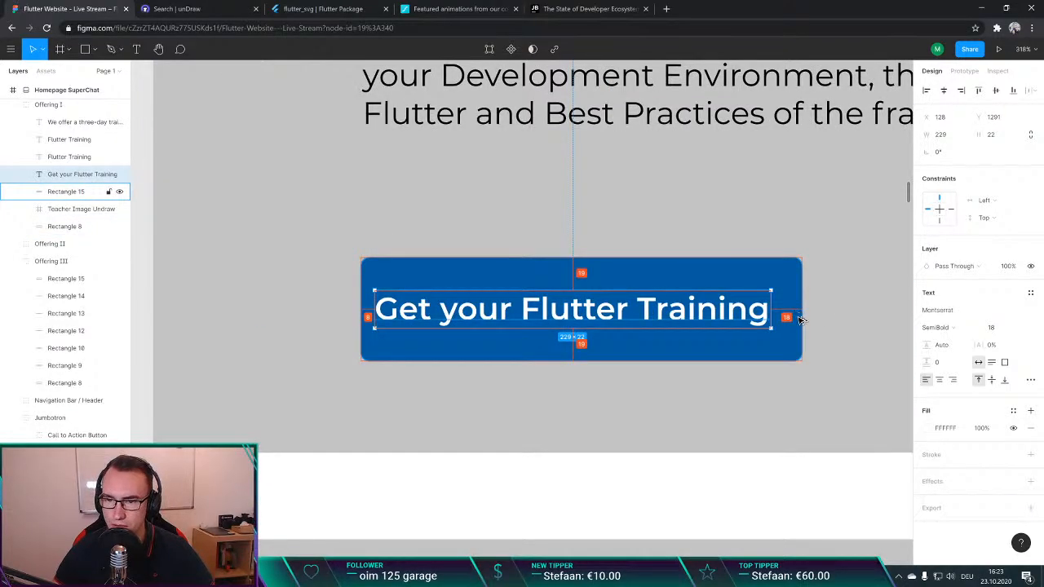
click(800, 319)
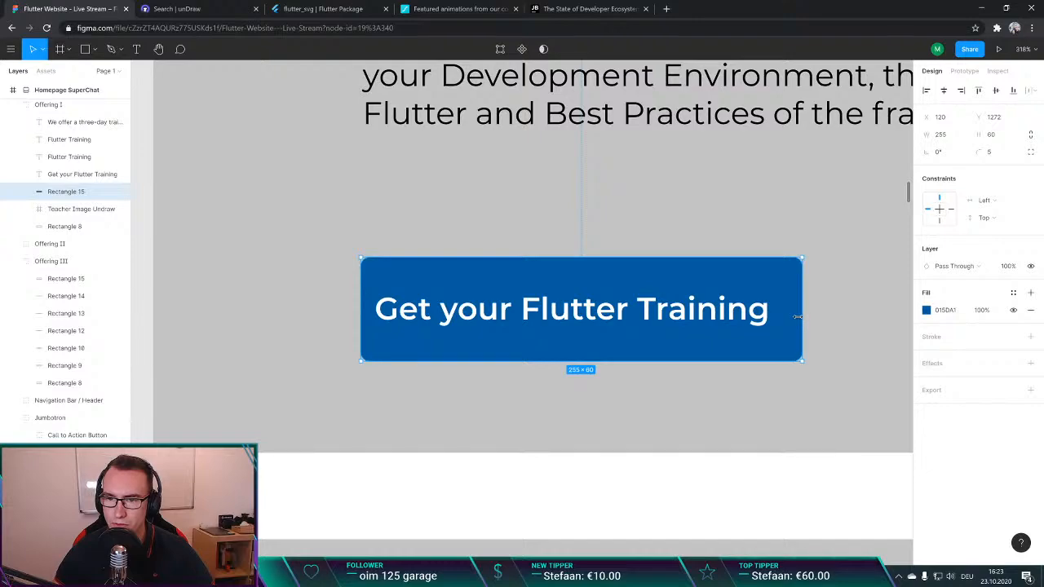
drag(797, 317, 785, 312)
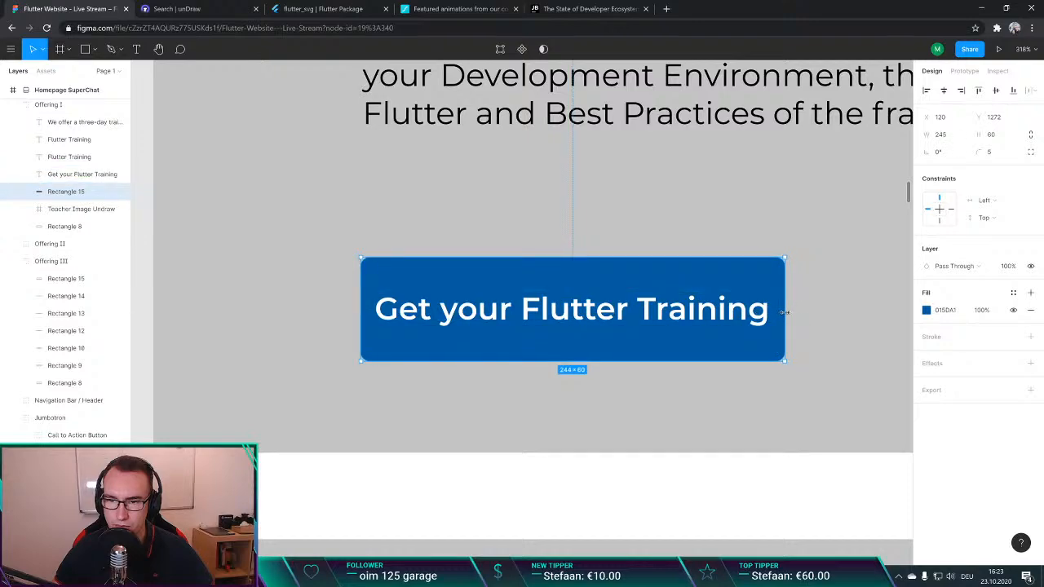
key(alt)
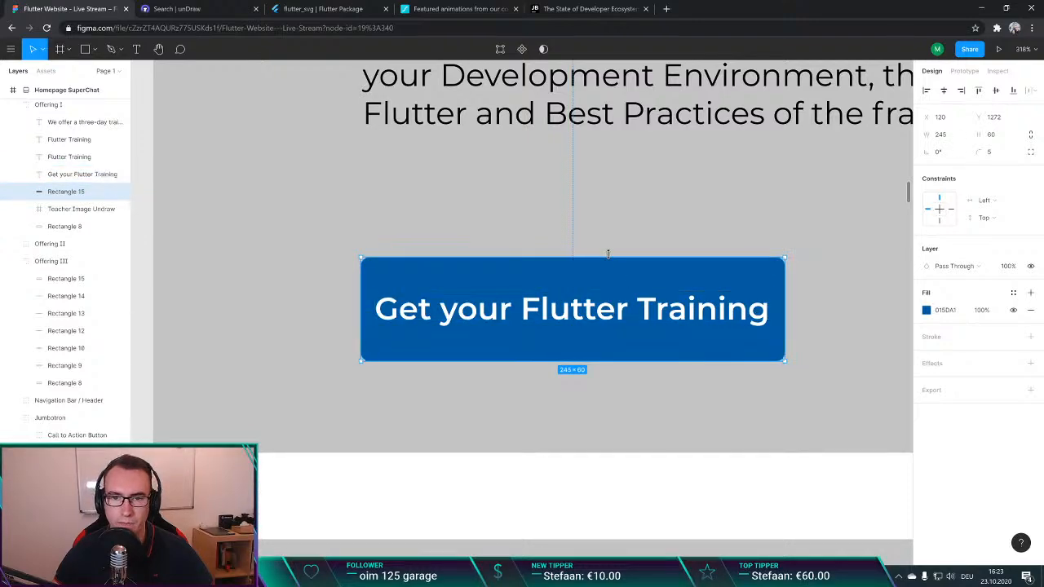
drag(599, 259, 602, 278)
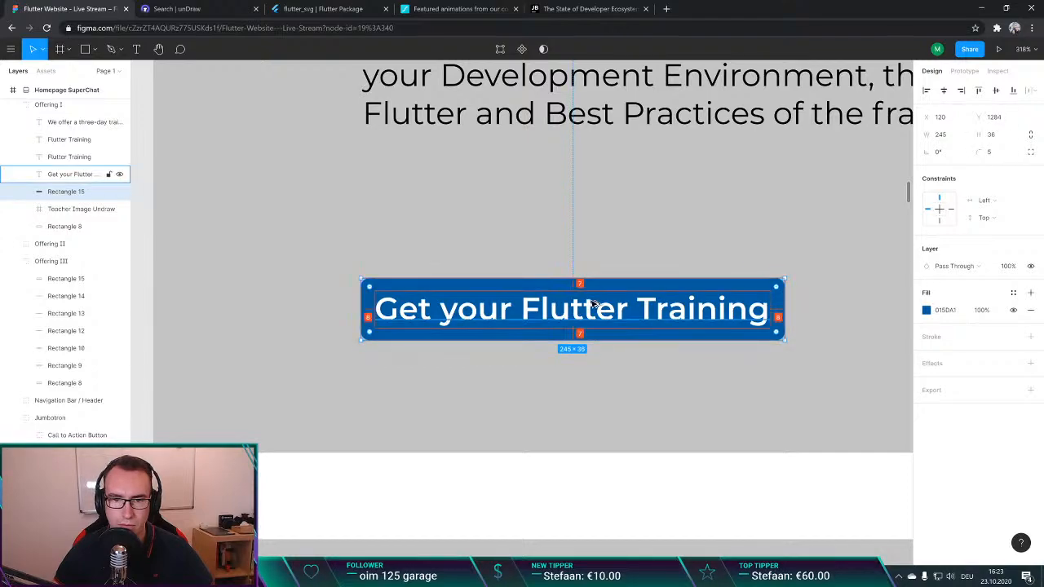
drag(595, 276, 594, 275)
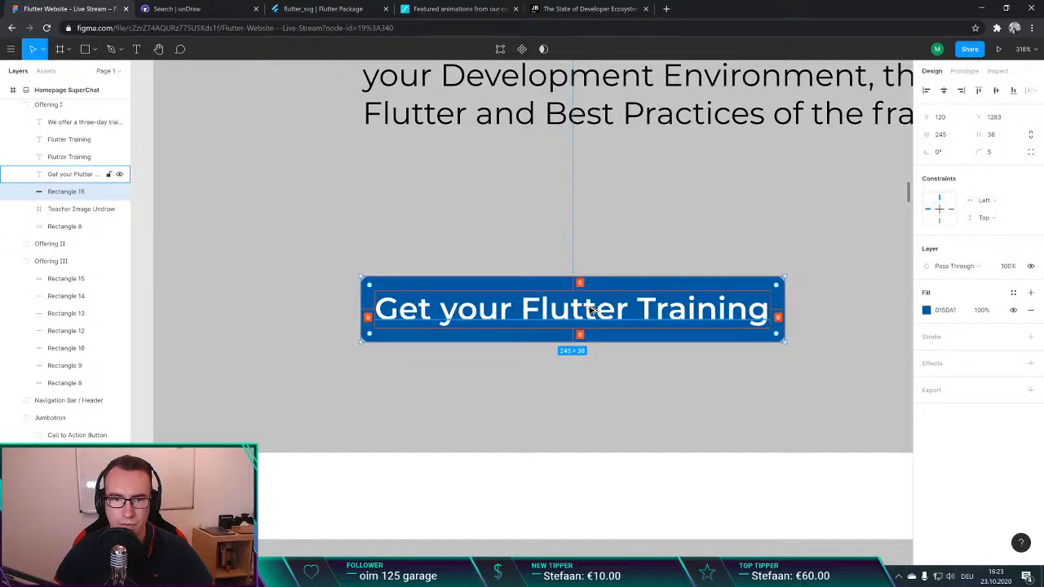
Step: Group the "Get your Flutter Training" label with its blue rectangle and name the group Flutter Training Button
click(405, 240)
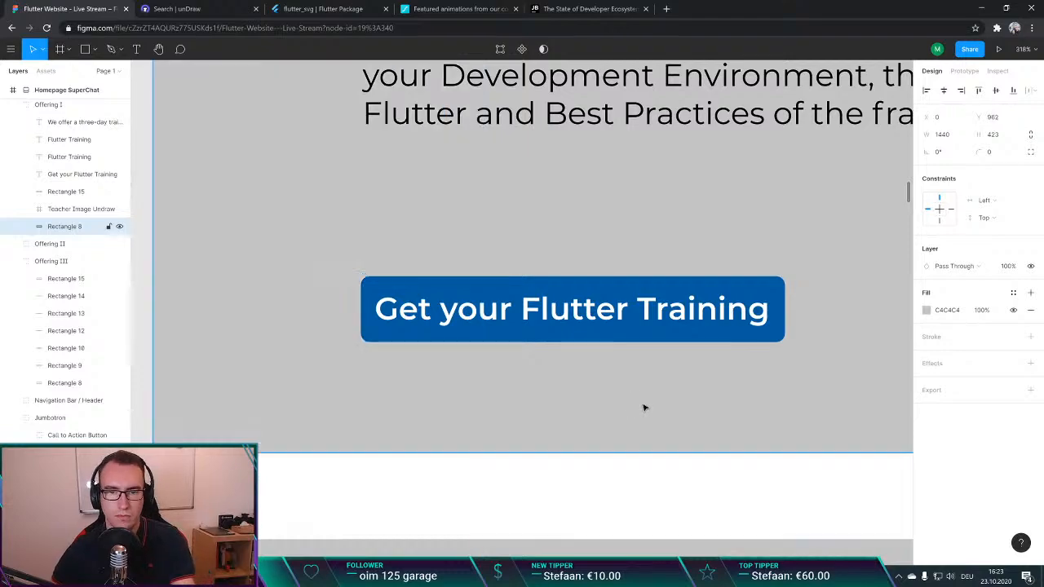
click(612, 334)
shift+click(617, 340)
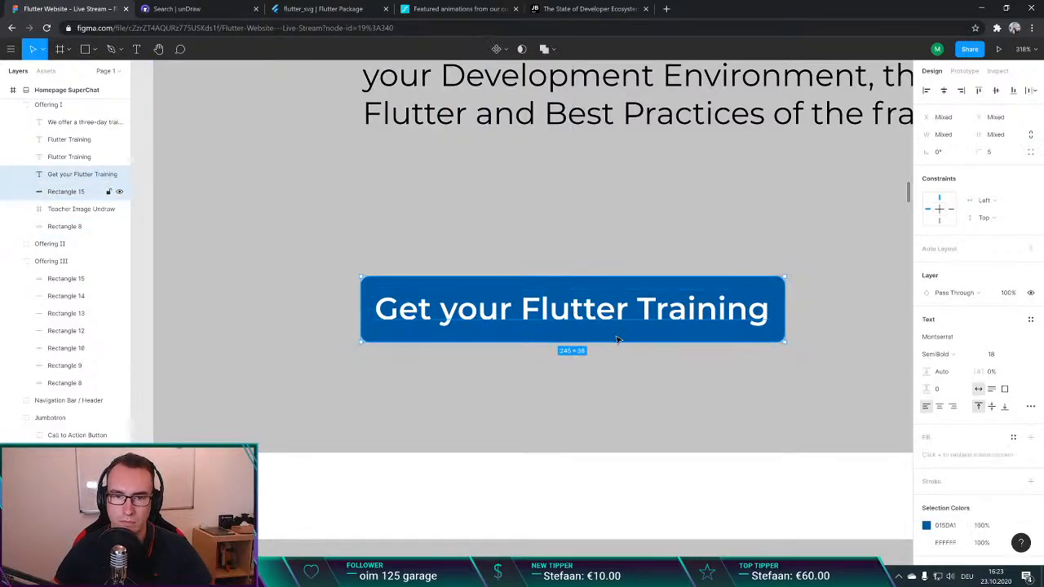
right_click(59, 174)
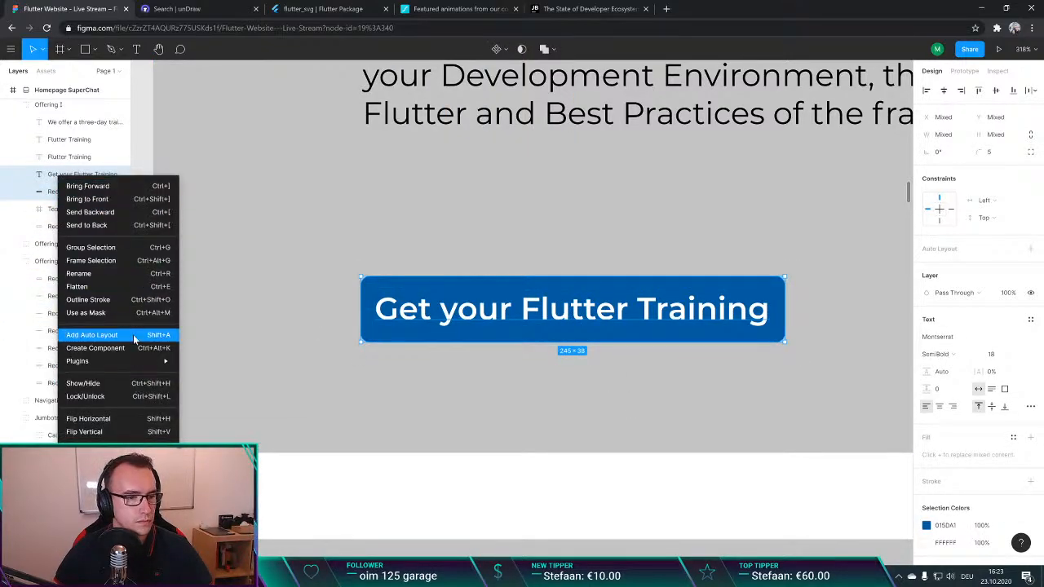
click(91, 247)
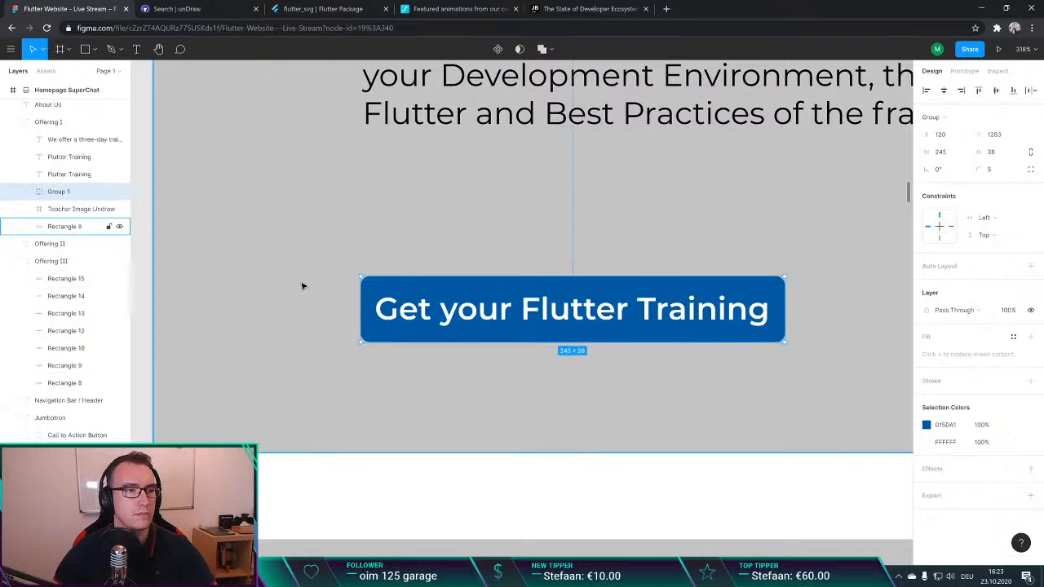
double_click(114, 192)
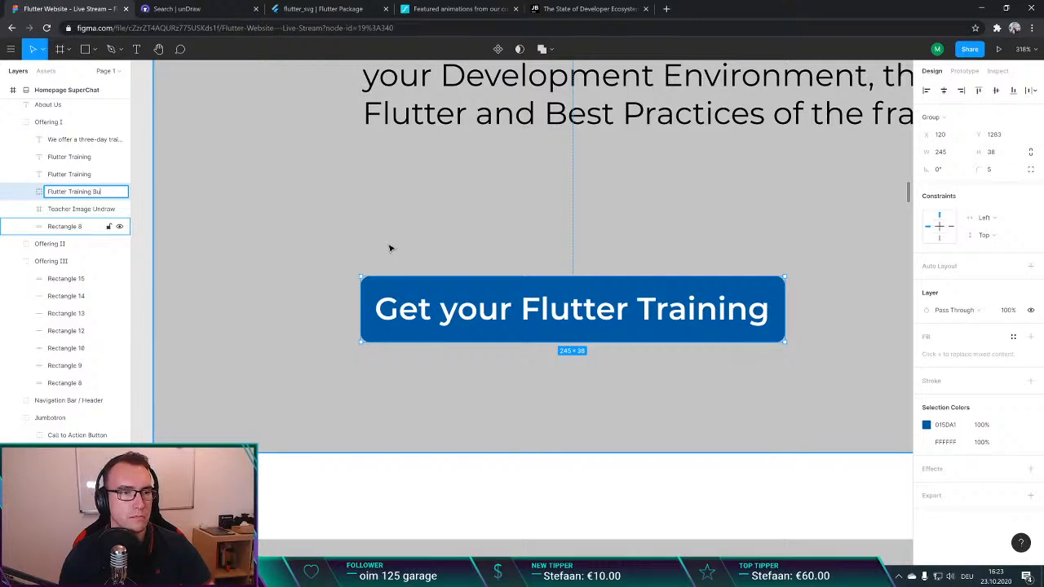
key(Return)
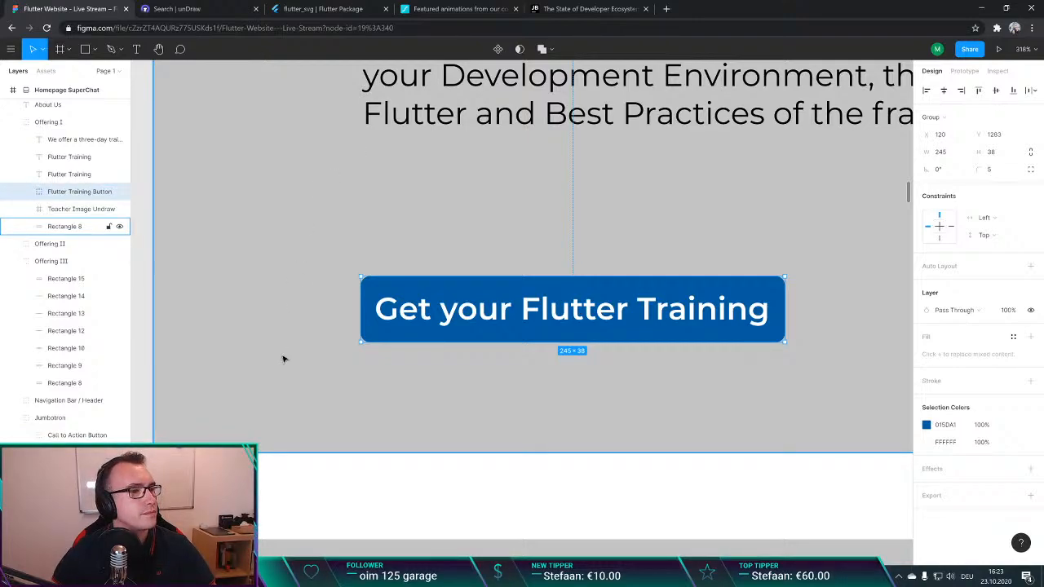
Step: Move the Flutter Training Button group slightly up within the Offering I section, to about X 121, Y 1271
click(335, 467)
scroll(359, 351, down, 1)
scroll(360, 351, down, 4)
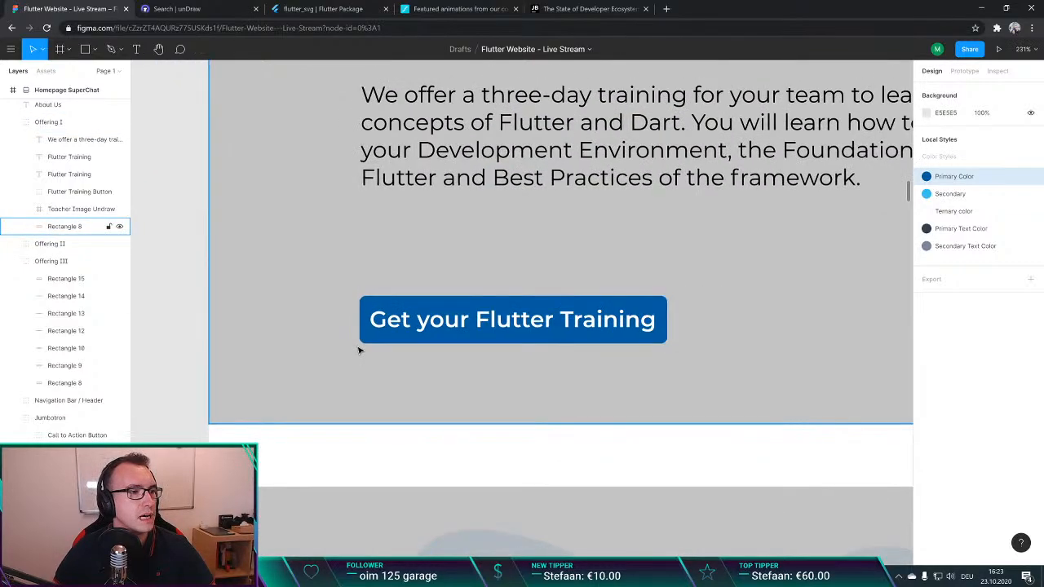
scroll(441, 323, down, 3)
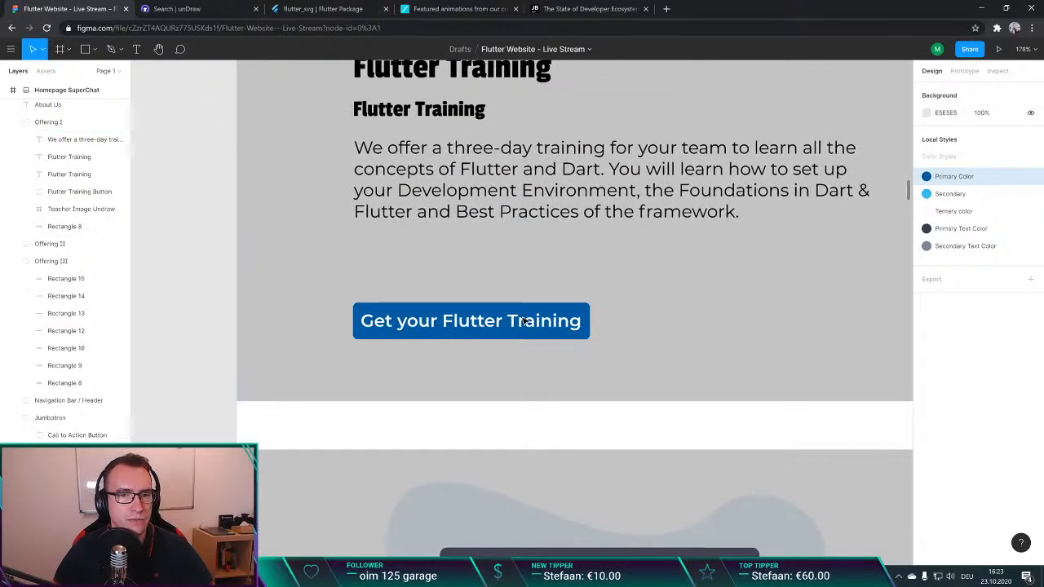
scroll(498, 324, up, 2)
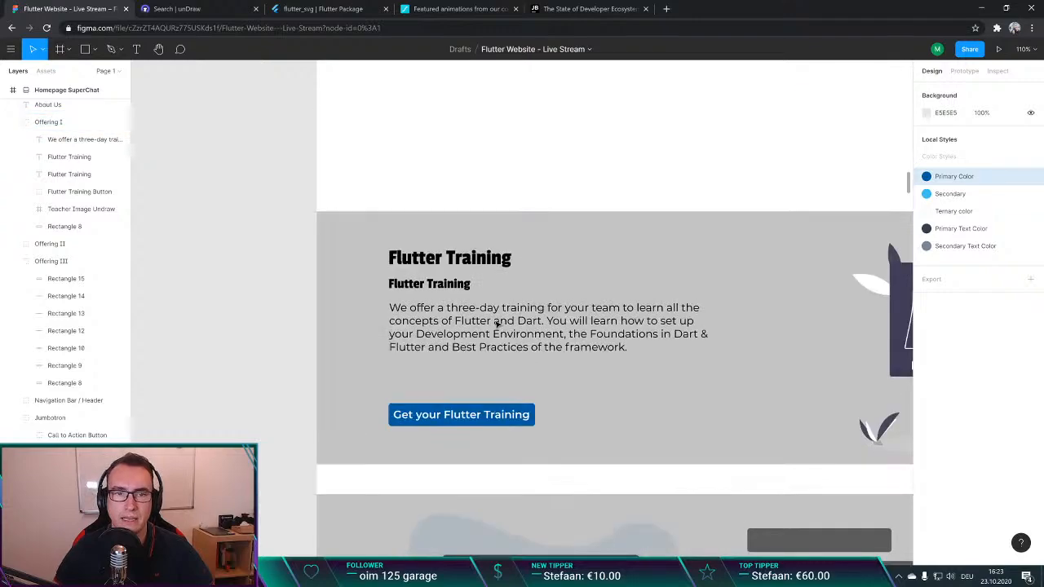
scroll(496, 326, down, 2)
click(495, 306)
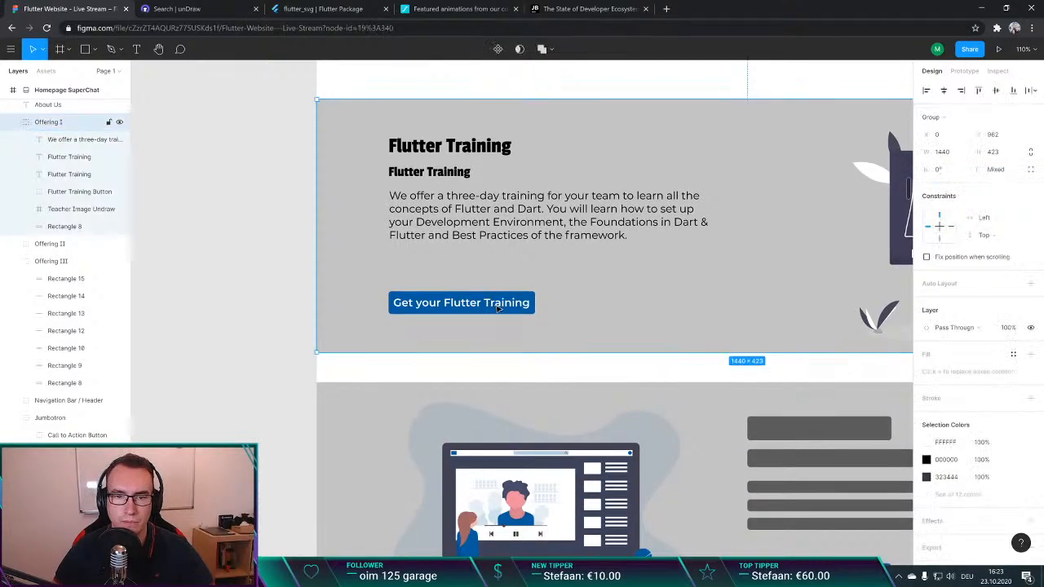
double_click(501, 307)
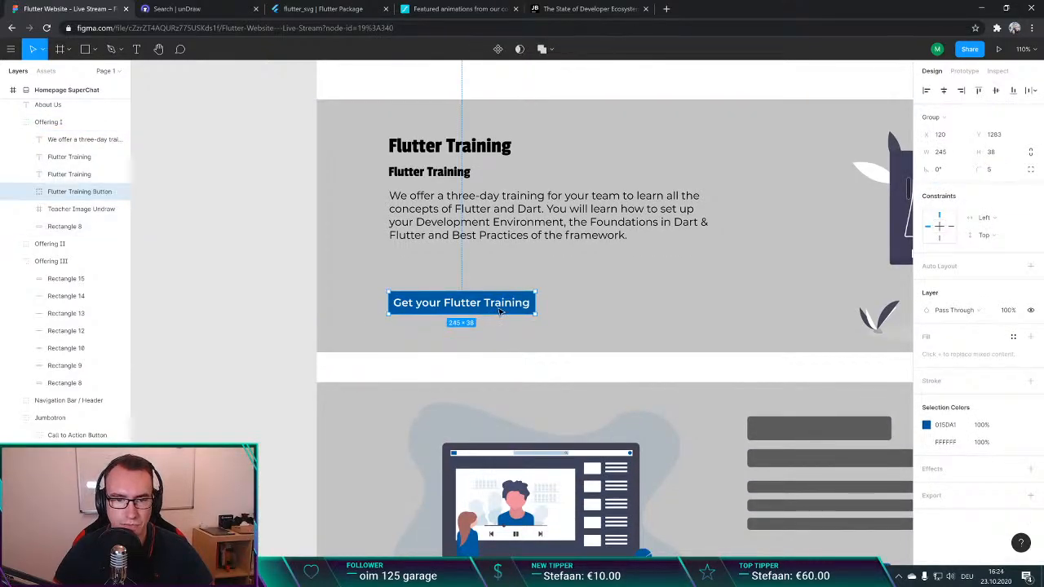
drag(501, 310, 502, 303)
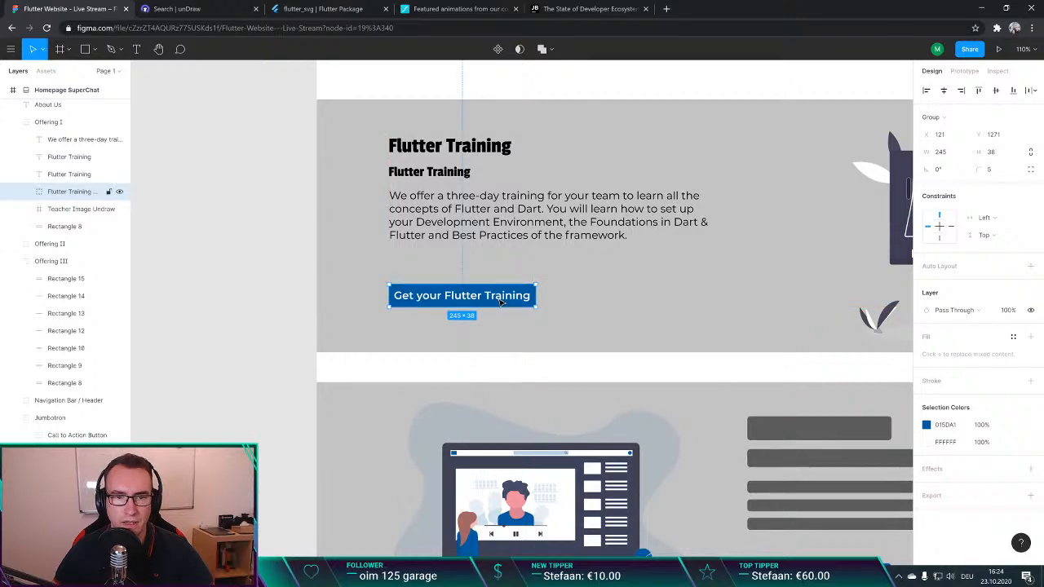
click(291, 273)
scroll(307, 286, down, 5)
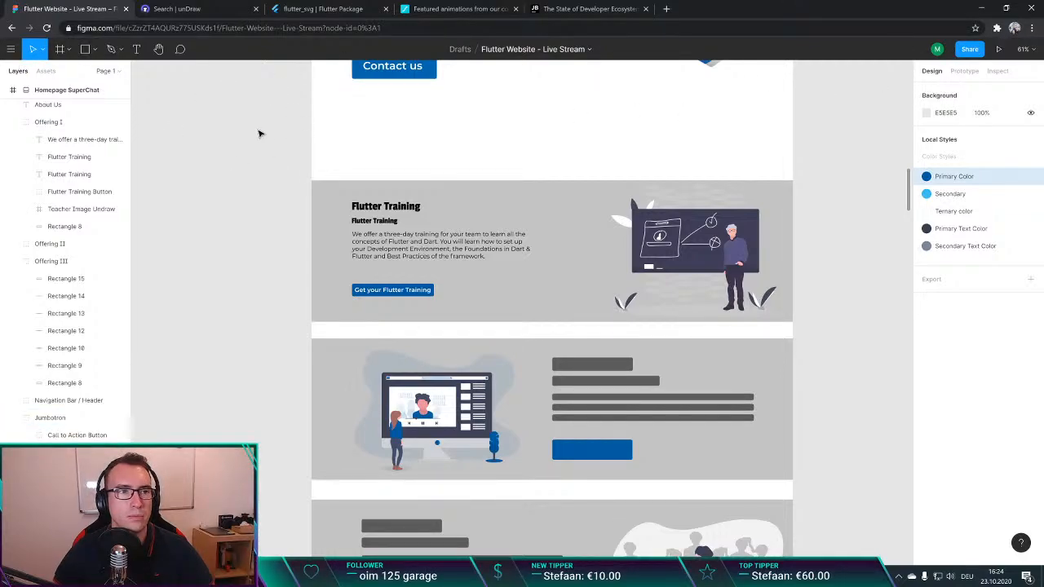
Step: Open figma.com in a new browser tab and check which libraries the website file offers
key(ctrl+t)
text(figma.com)
key(Return)
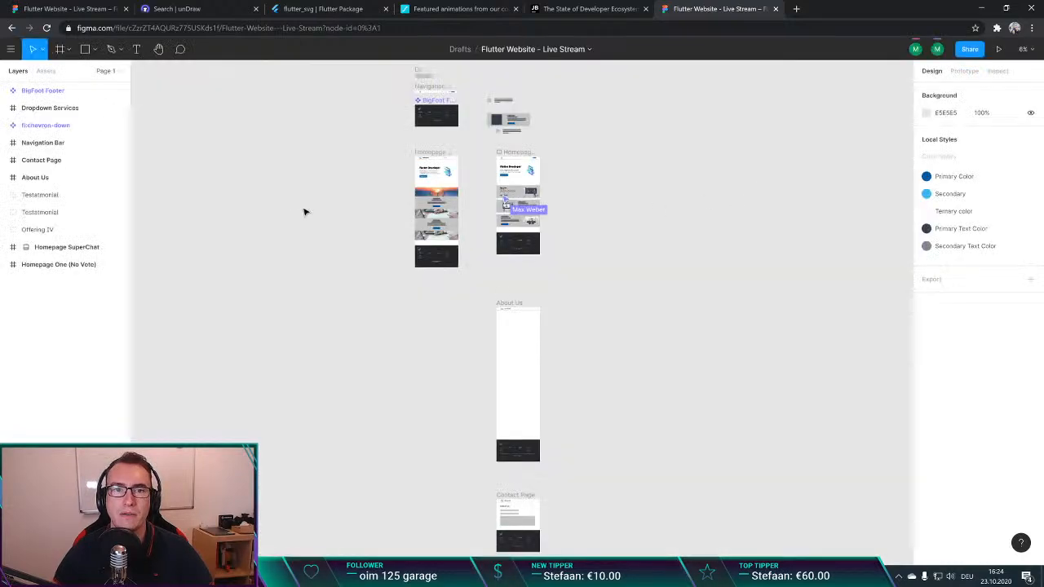
click(10, 49)
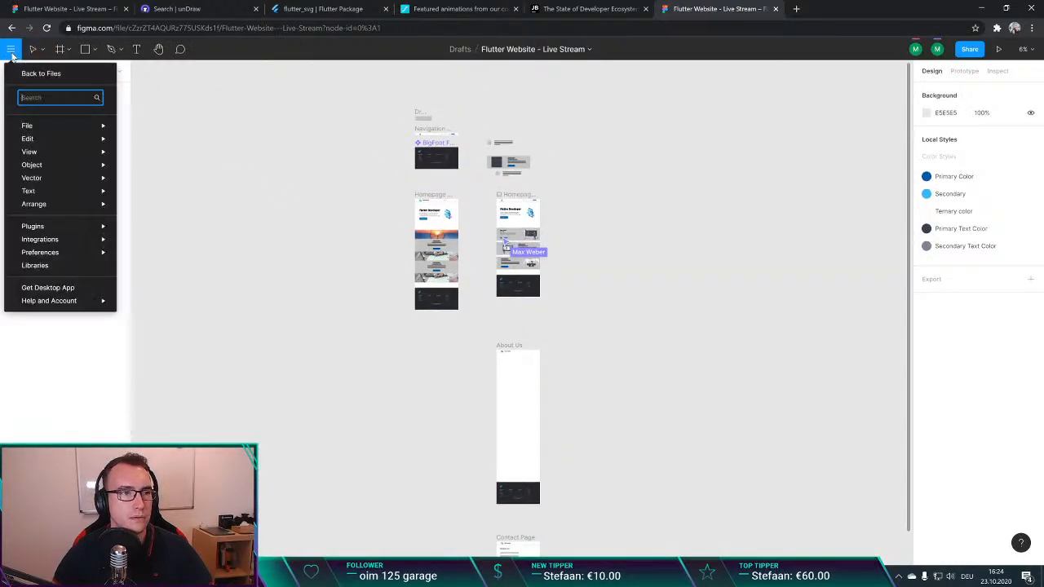
click(48, 266)
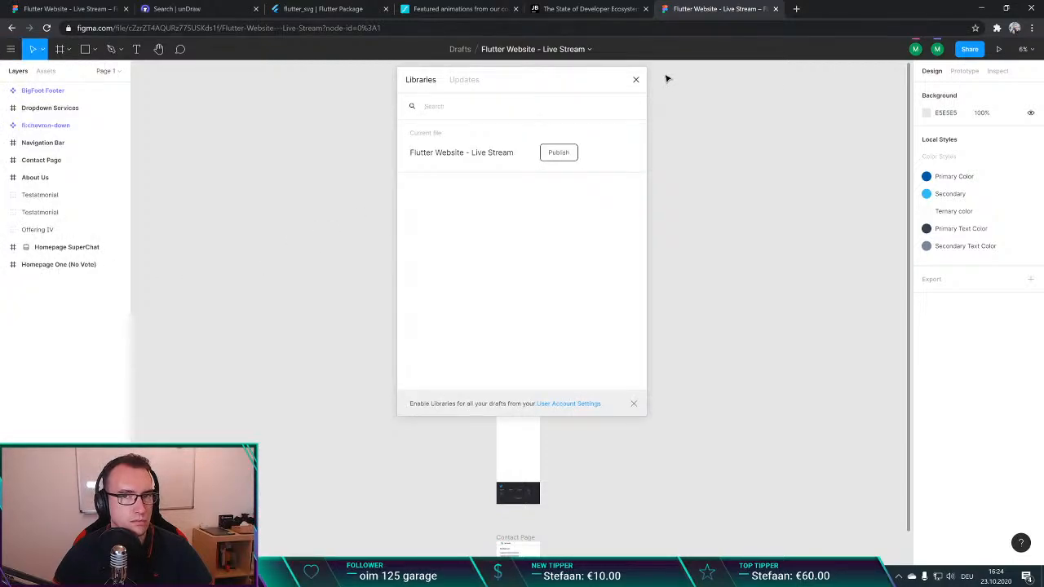
click(636, 80)
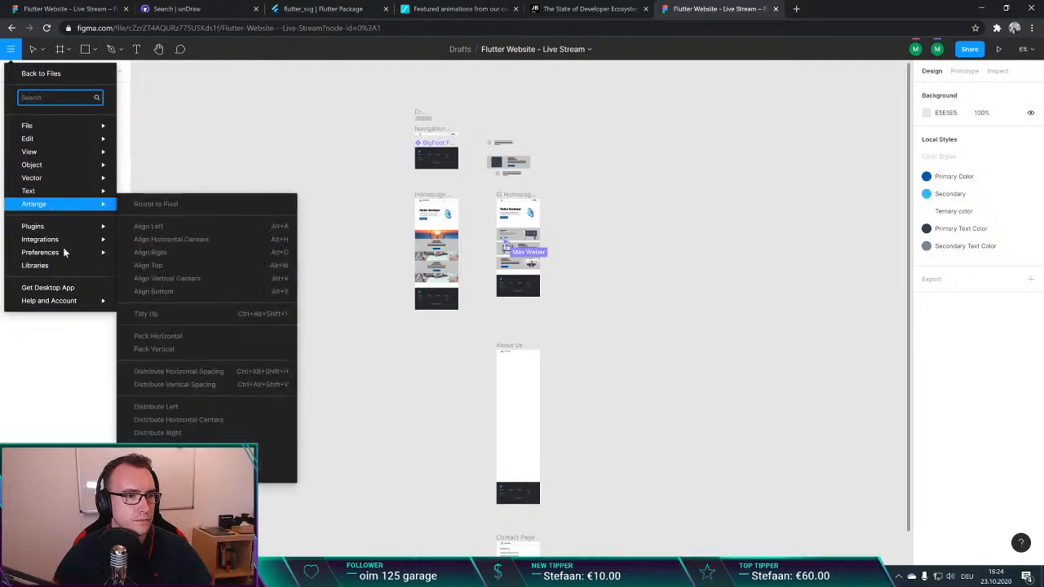
Step: Go back to the drafts, open the Material Baseline Design Kit (Community) file and examine the components on its cover
mouse_move(71, 228)
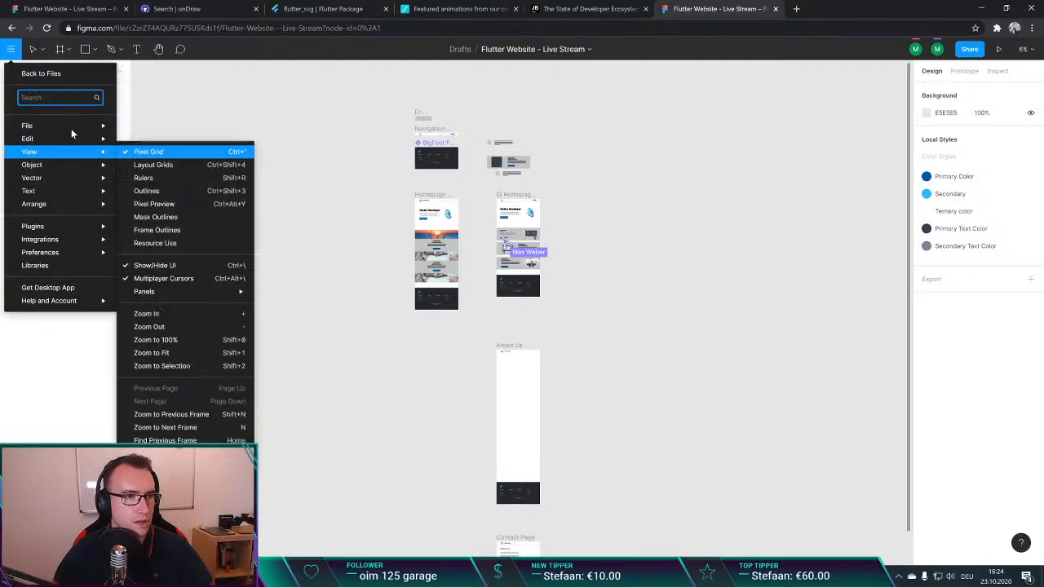
click(67, 74)
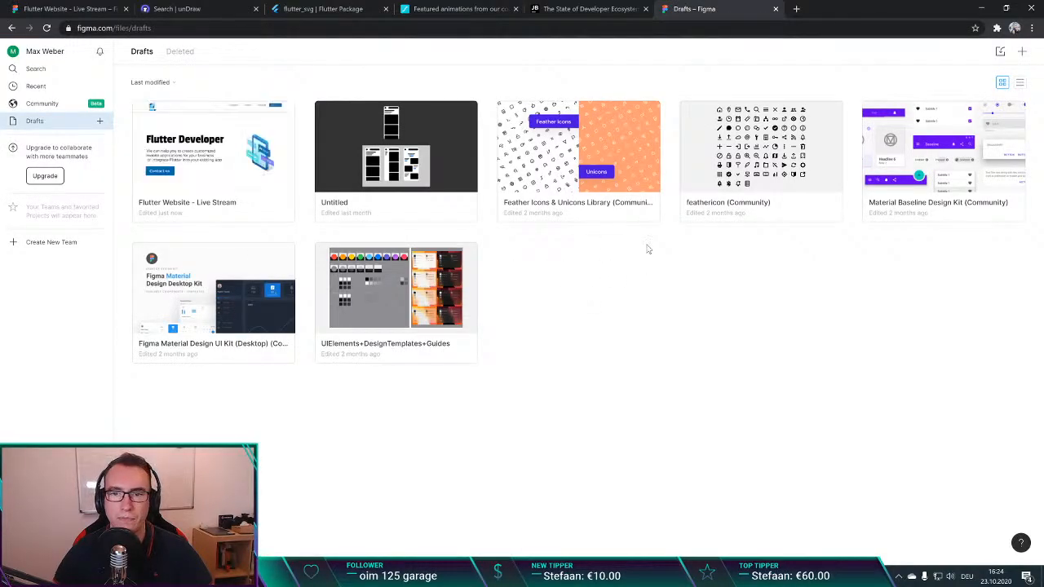
click(936, 208)
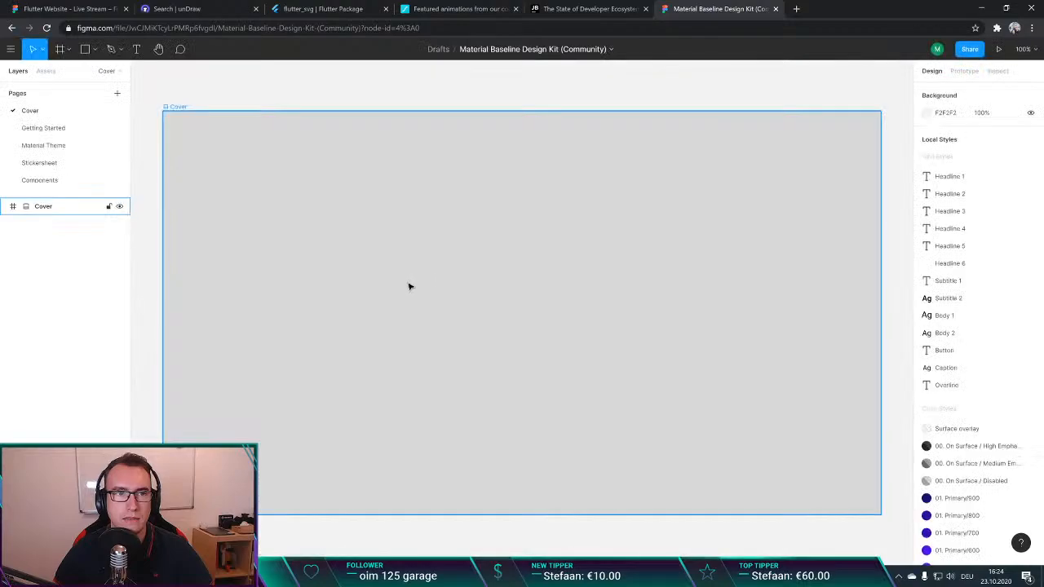
ctrl+scroll(409, 285, down, 5)
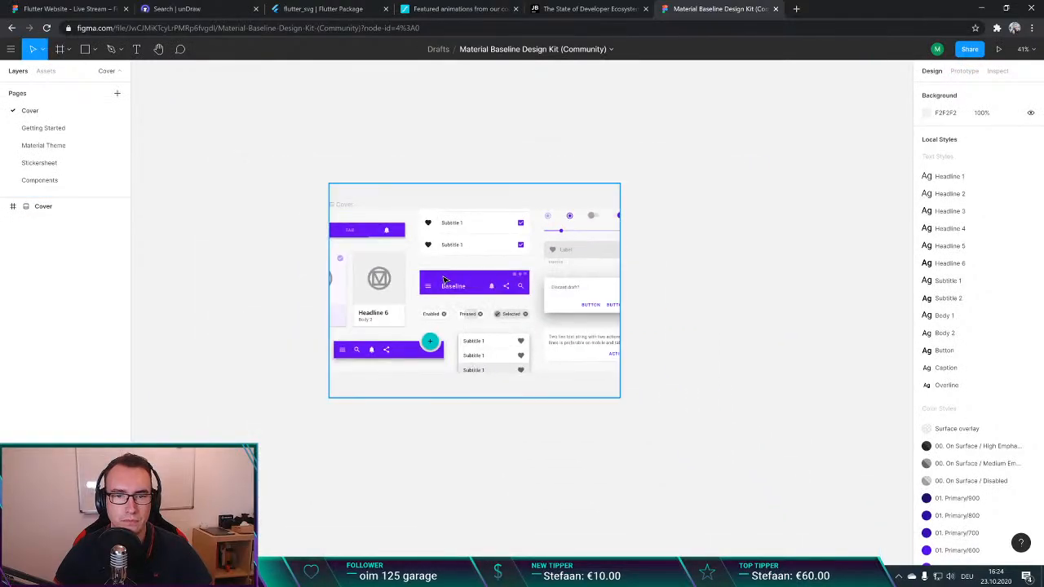
ctrl+scroll(531, 354, down, 5)
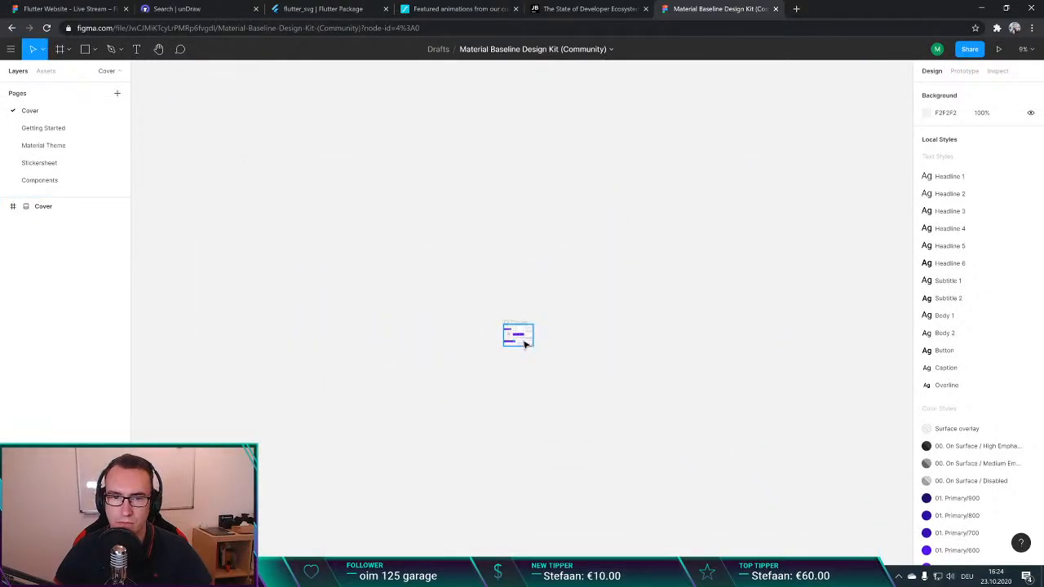
ctrl+scroll(525, 347, up, 4)
ctrl+scroll(476, 262, up, 5)
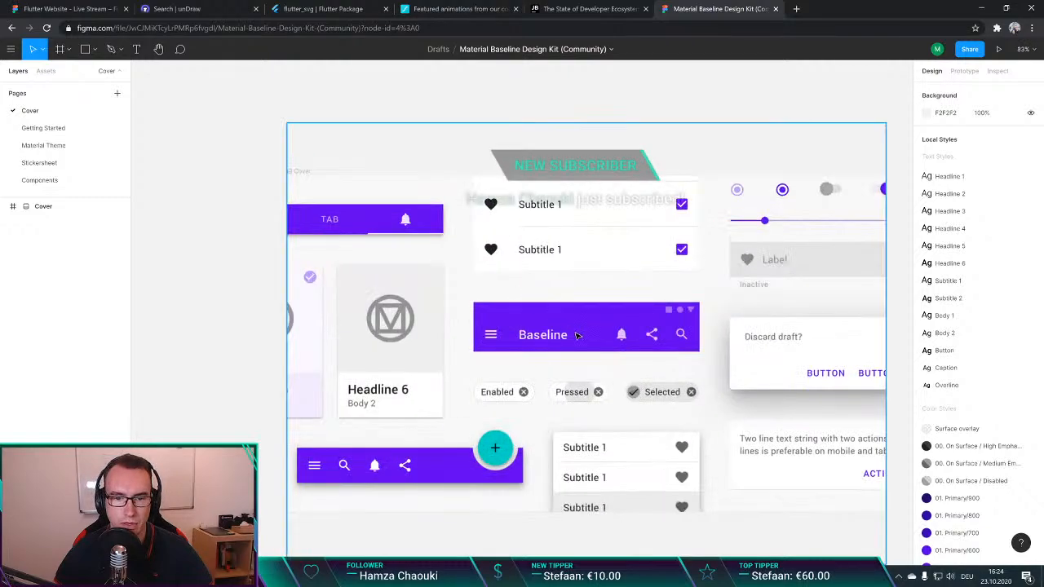
ctrl+scroll(571, 326, down, 2)
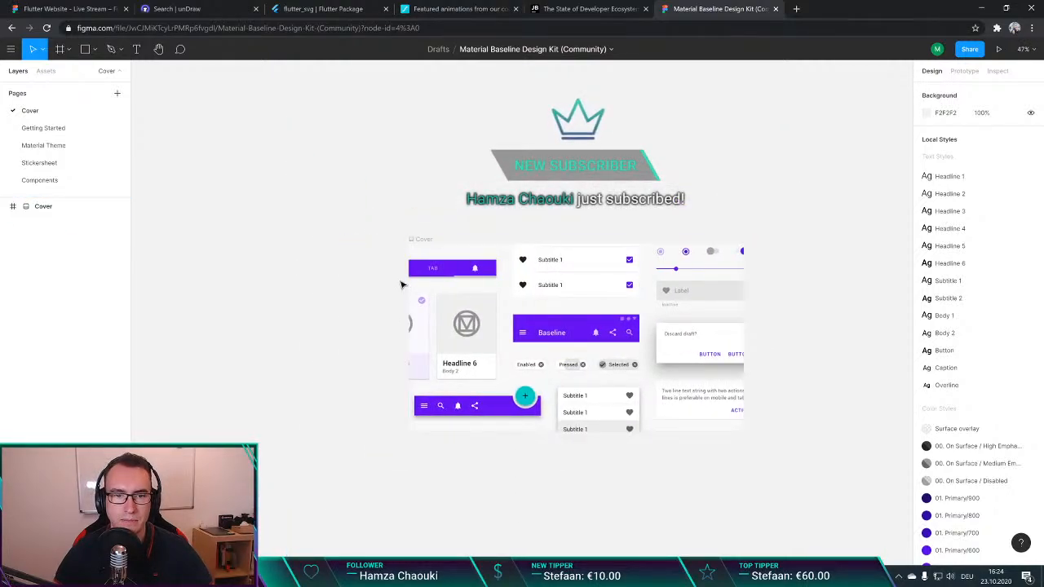
Step: Open the Figma Material Design UI Kit (Desktop) draft and examine its dashboards, cards, navigation menus and buttons
click(8, 48)
click(39, 74)
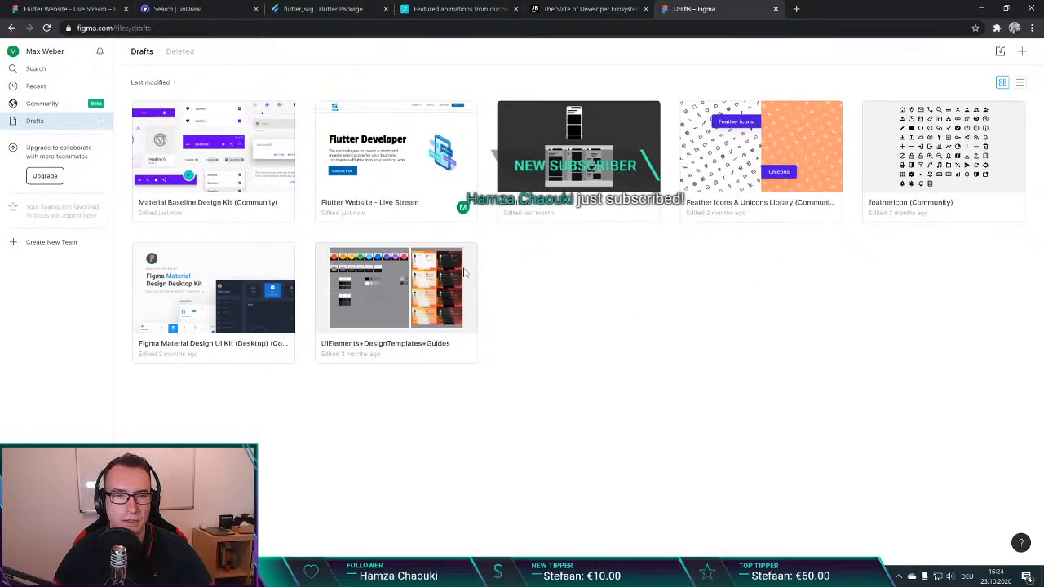
click(186, 318)
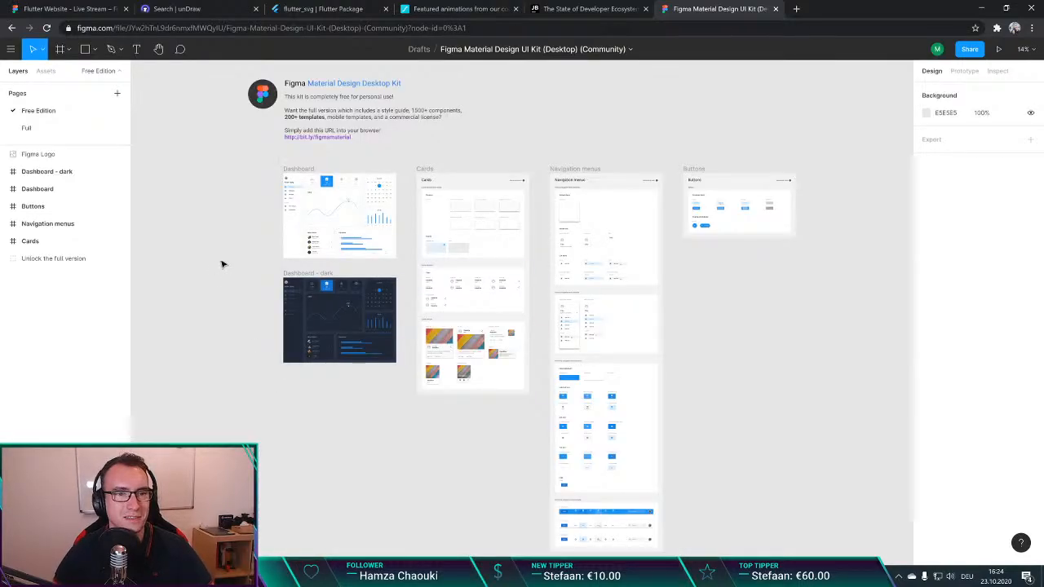
scroll(228, 253, up, 5)
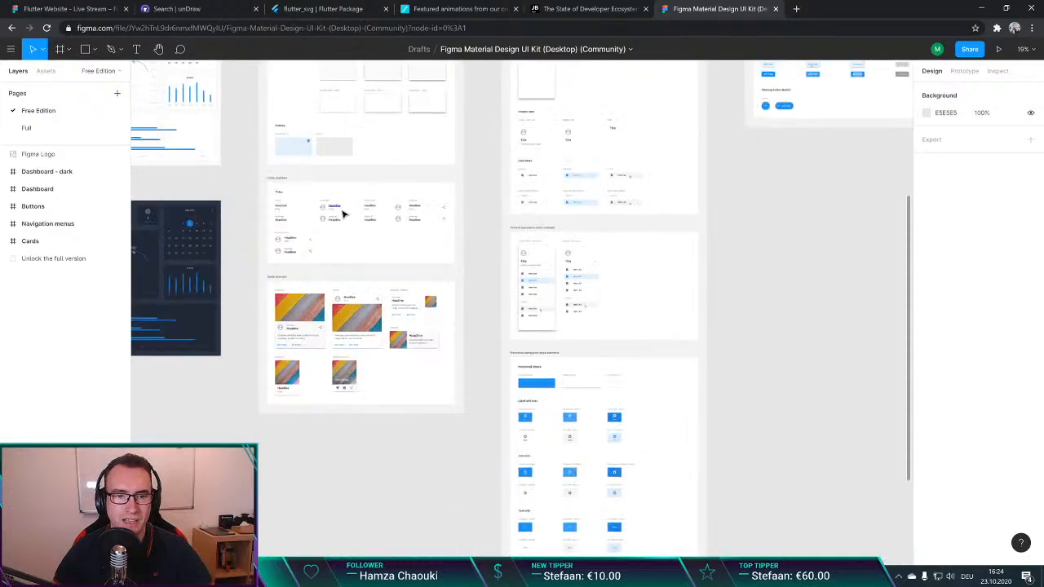
scroll(272, 217, up, 1)
scroll(410, 249, right, 1)
scroll(410, 249, left, 5)
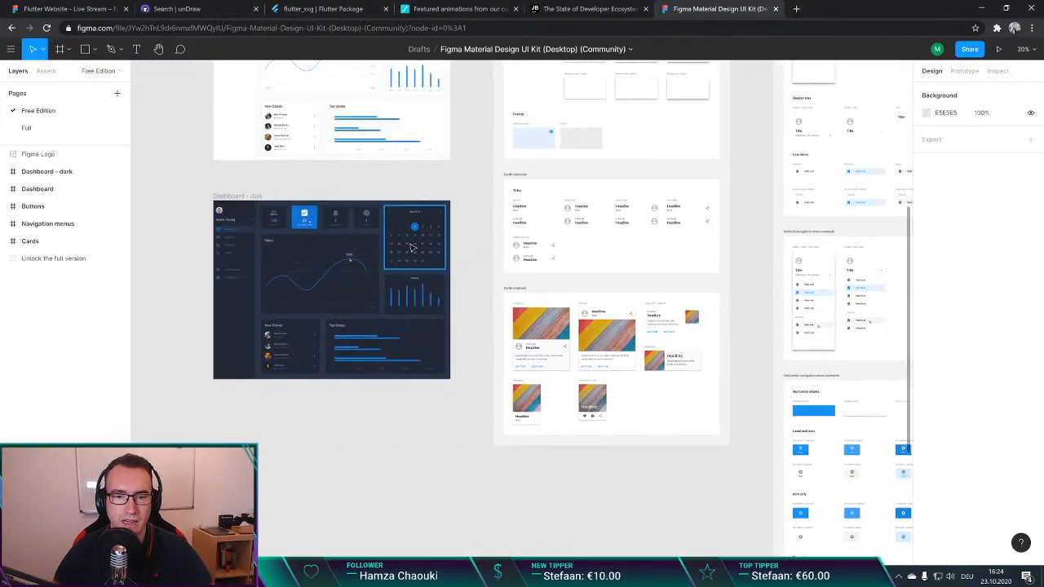
scroll(410, 247, right, 1)
scroll(410, 249, down, 3)
scroll(404, 237, right, 2)
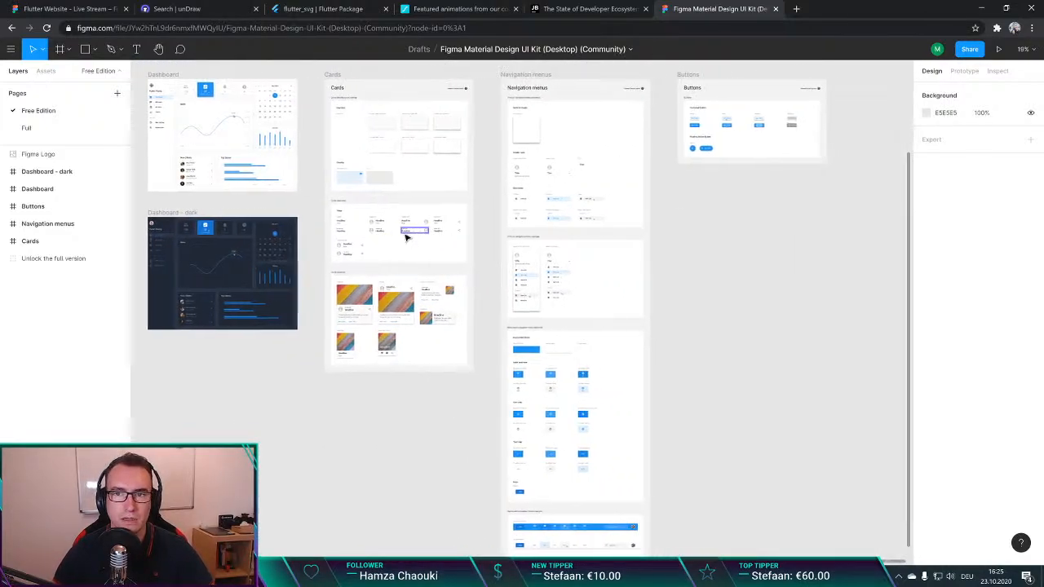
scroll(406, 237, left, 2)
scroll(406, 238, right, 2)
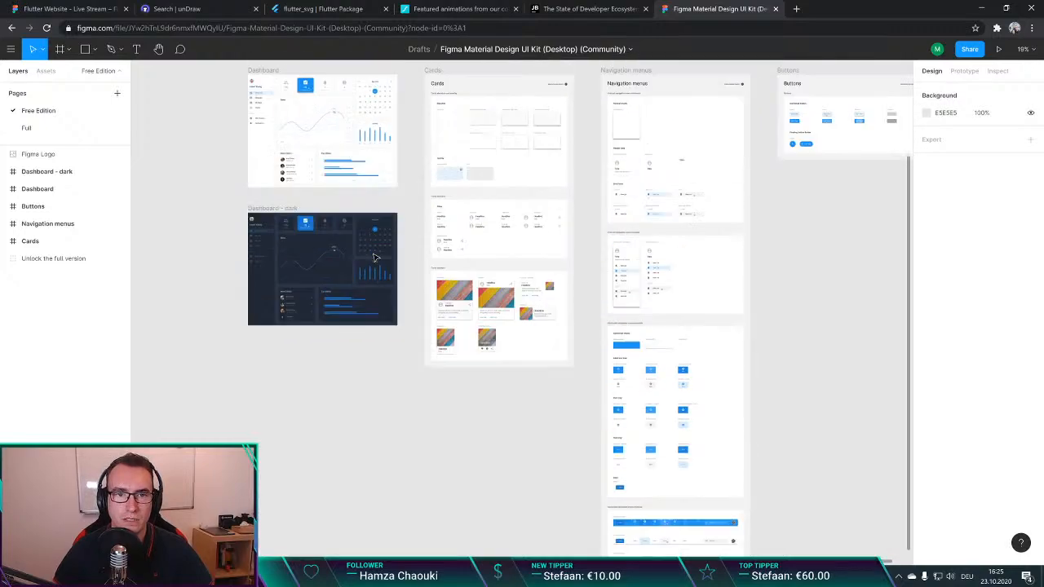
scroll(387, 273, up, 3)
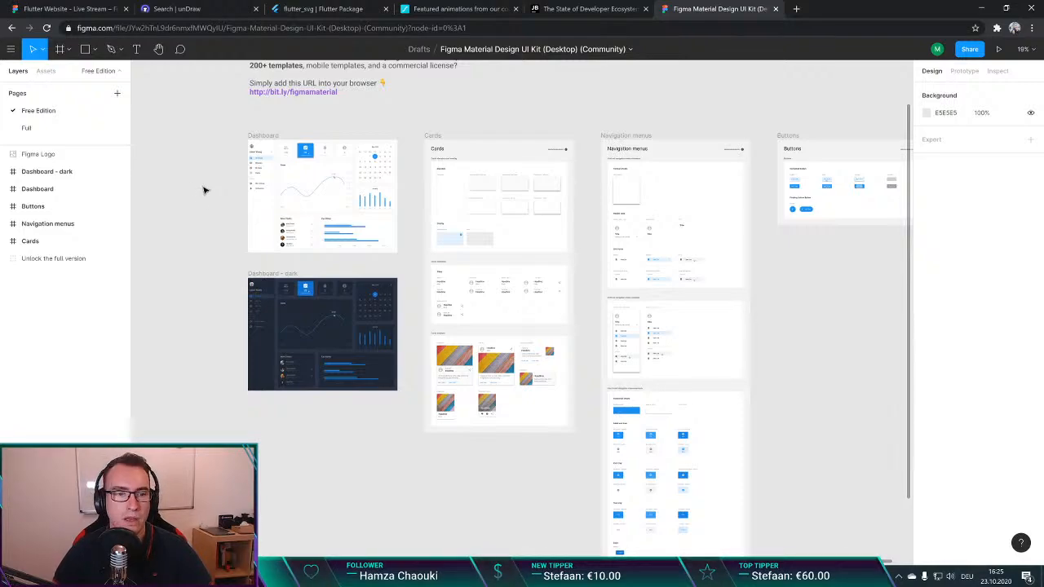
scroll(203, 190, down, 2)
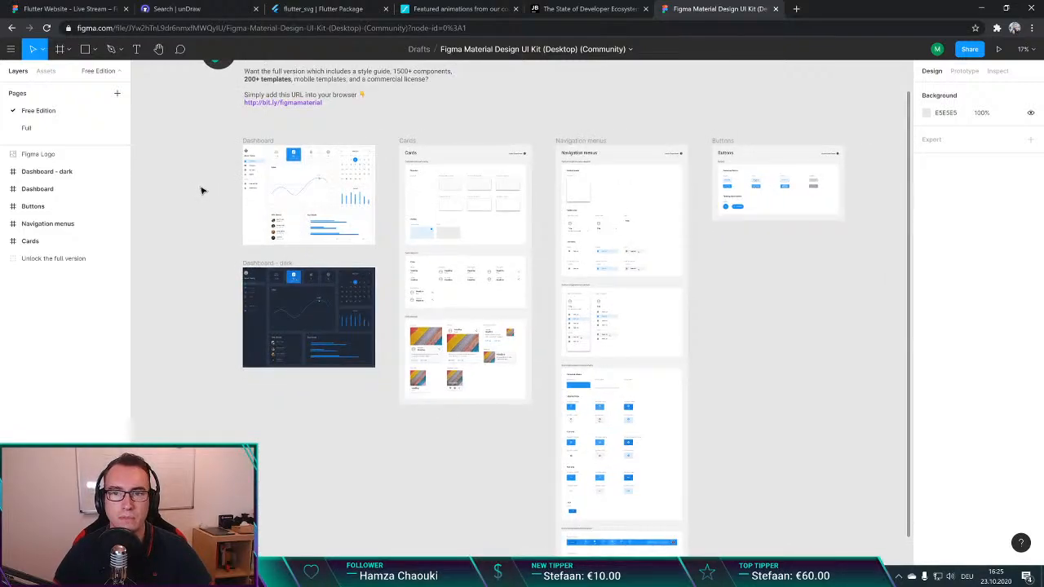
scroll(202, 190, left, 2)
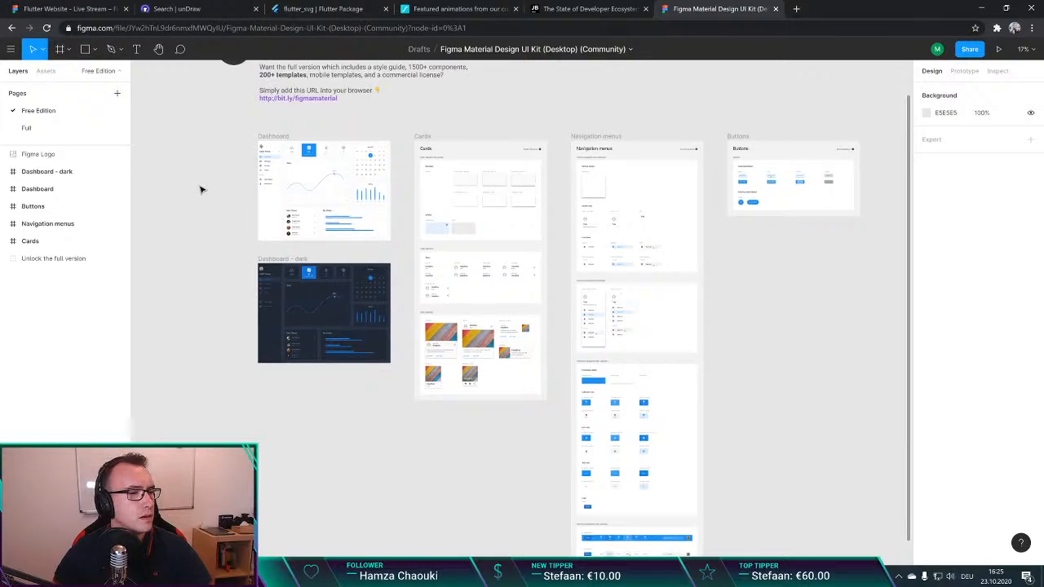
scroll(200, 189, right, 1)
scroll(199, 189, down, 3)
scroll(199, 188, up, 4)
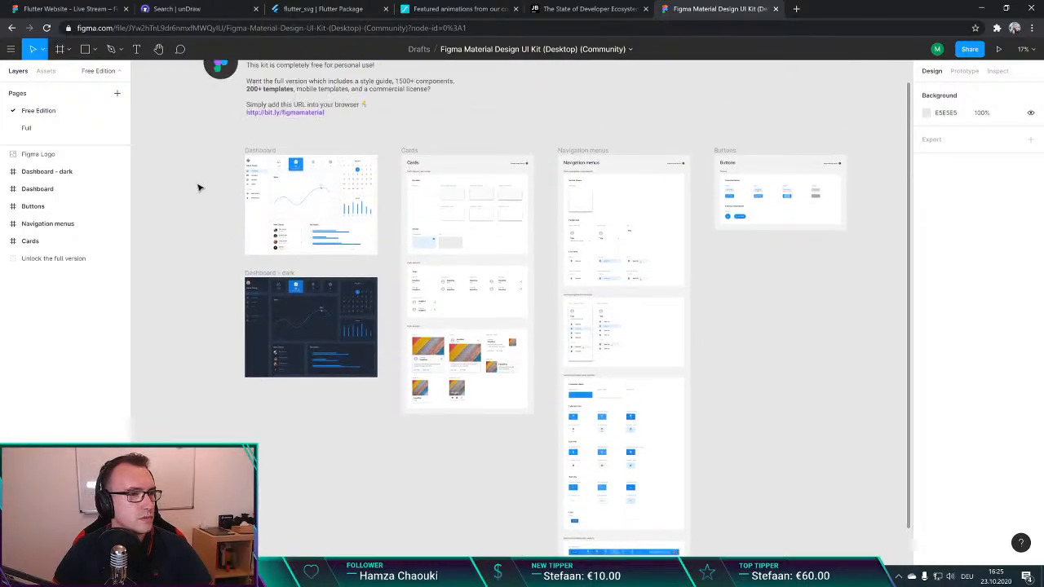
scroll(198, 188, up, 4)
scroll(198, 187, down, 3)
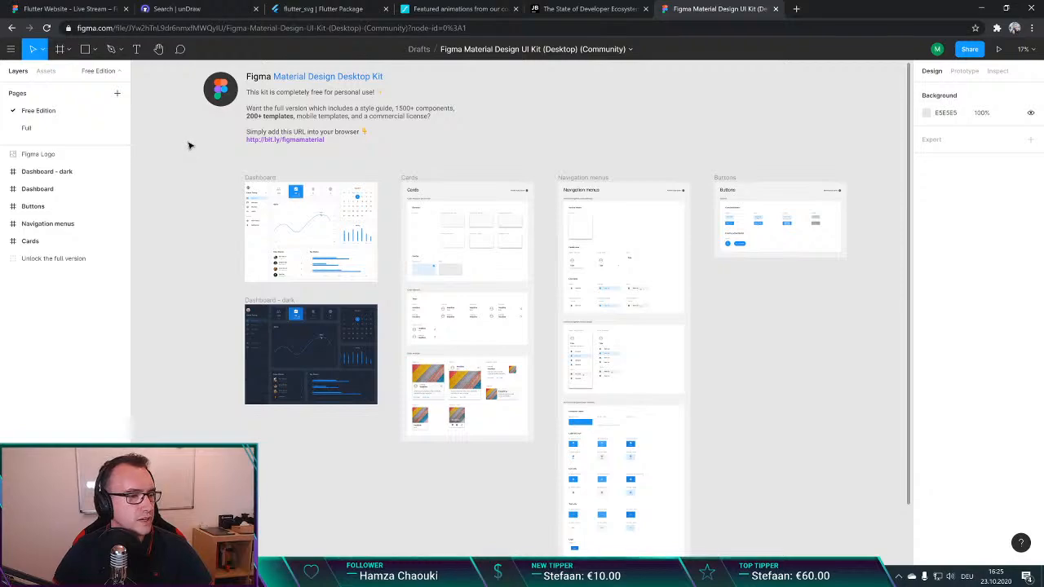
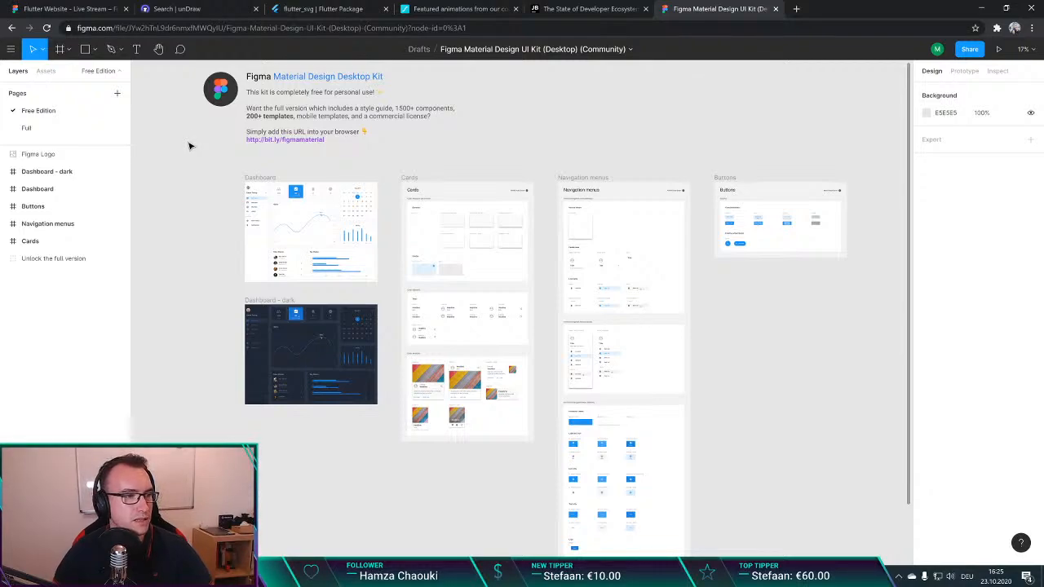
Step: Return to the drafts and open the Flutter Website - Live Stream file
right_click(189, 145)
click(166, 158)
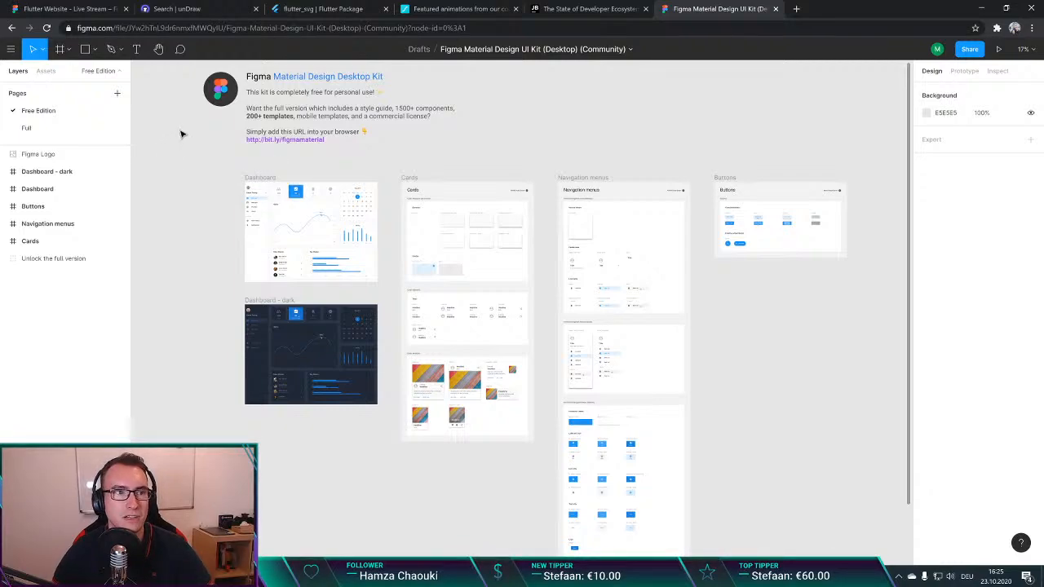
click(10, 49)
click(24, 71)
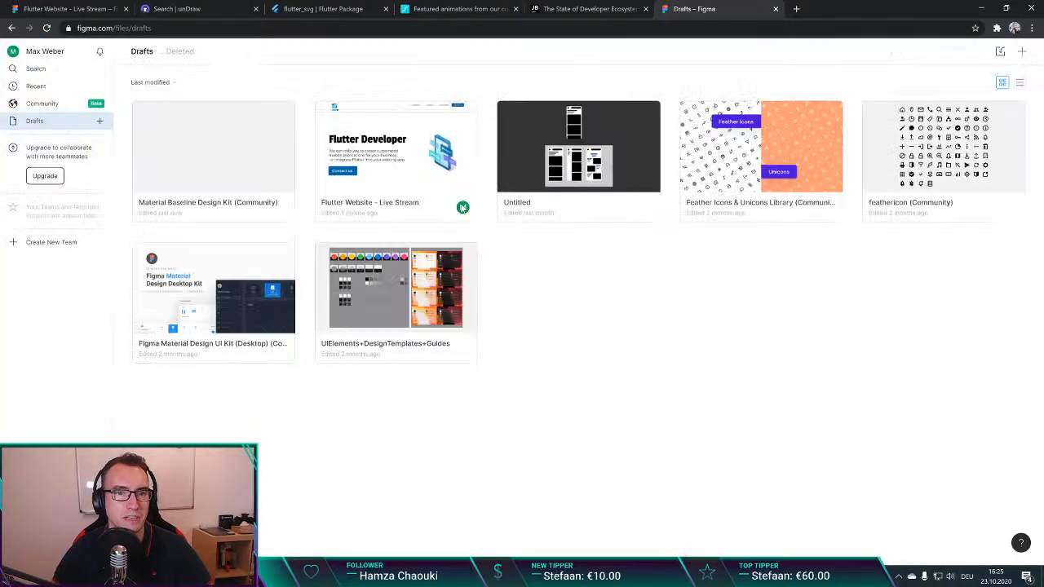
double_click(585, 194)
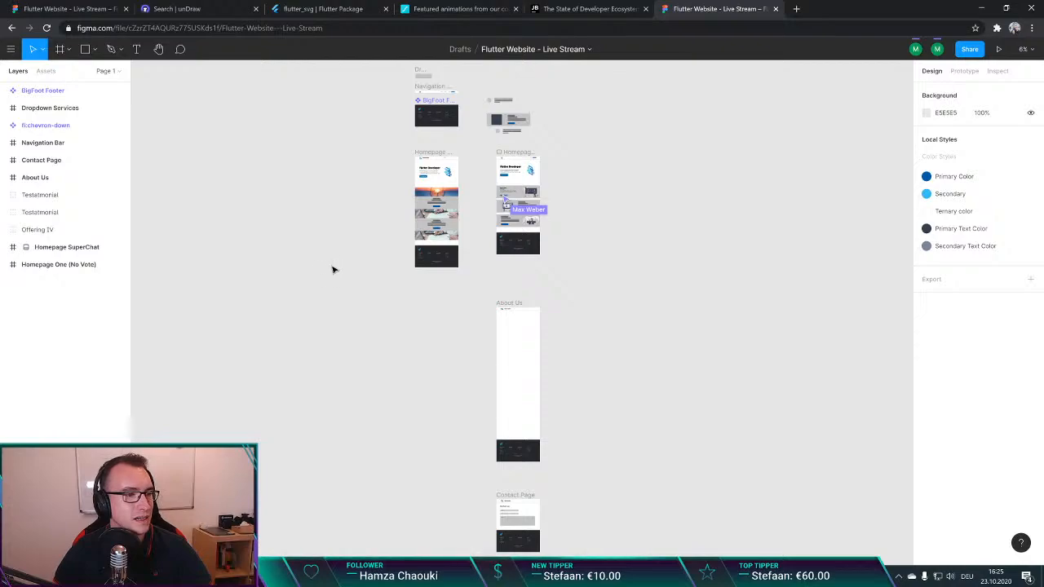
Step: Check the offering sections of the Homepage SuperChat frame and close the duplicate browser tab of the website file
scroll(345, 255, down, 1)
scroll(348, 256, up, 2)
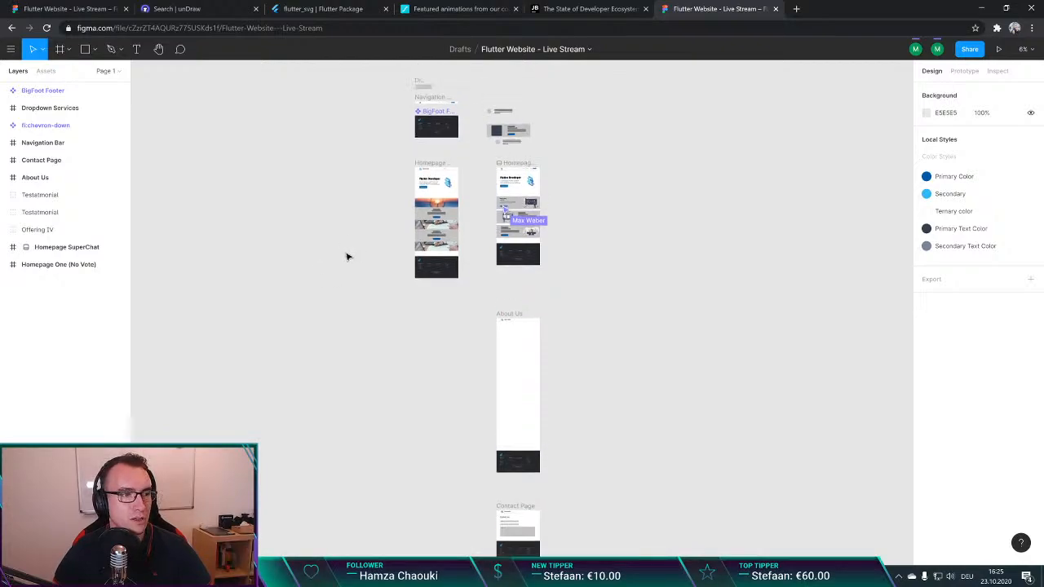
scroll(521, 240, up, 1)
scroll(521, 240, up, 5)
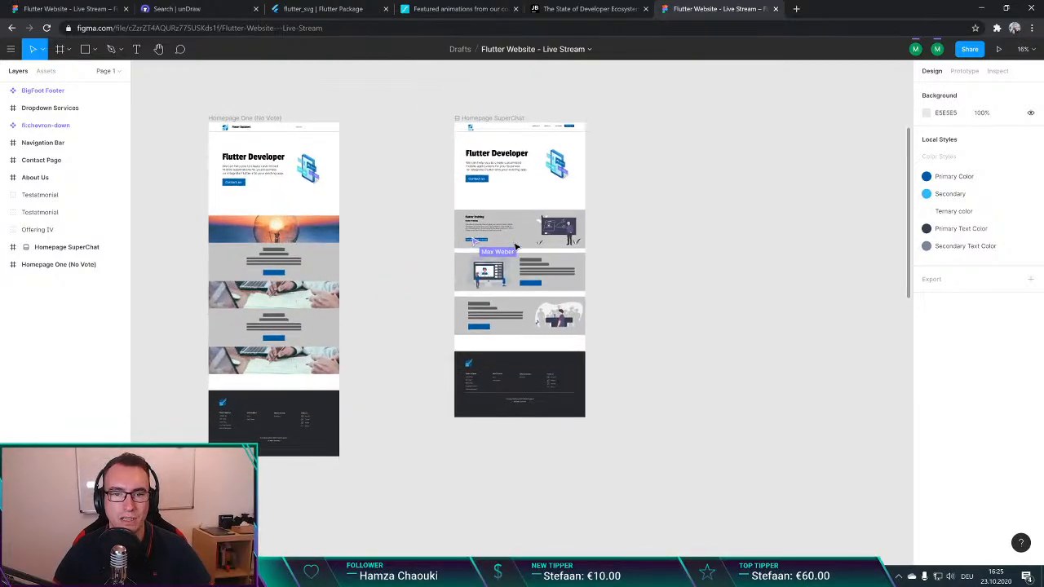
scroll(517, 247, up, 3)
scroll(512, 249, down, 2)
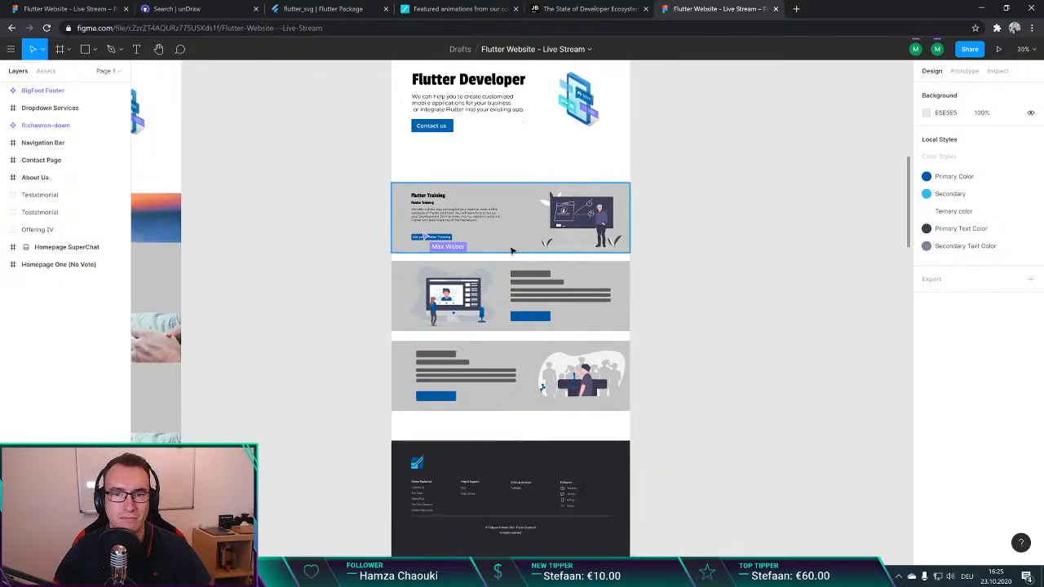
scroll(535, 264, up, 3)
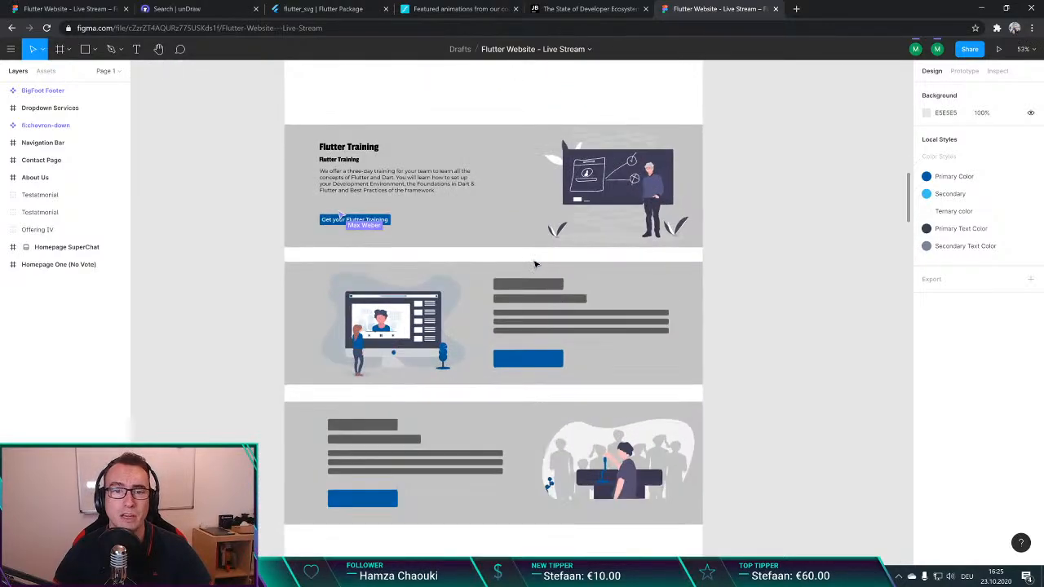
scroll(698, 268, down, 2)
scroll(734, 244, up, 1)
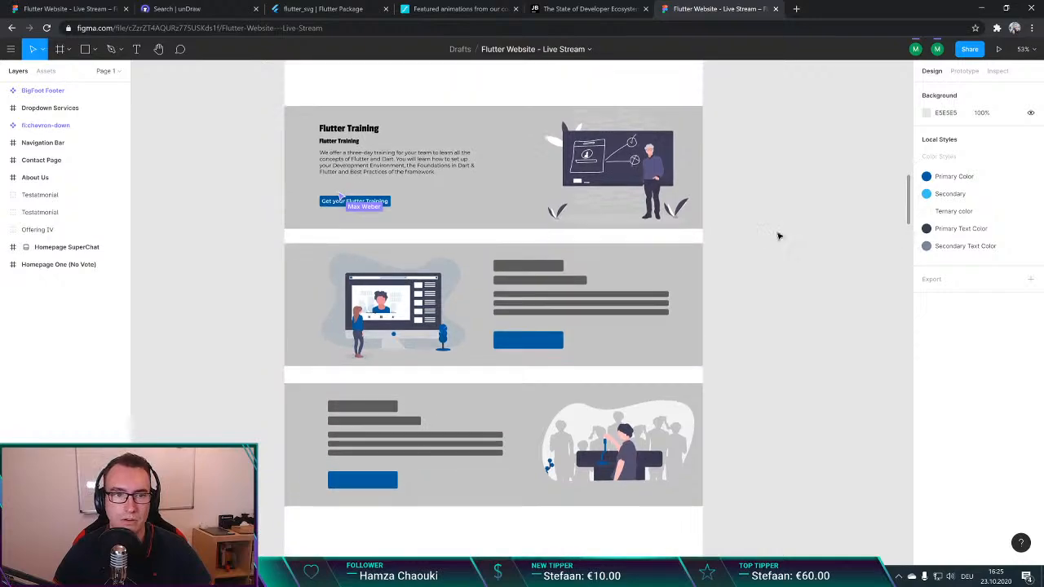
scroll(356, 199, up, 1)
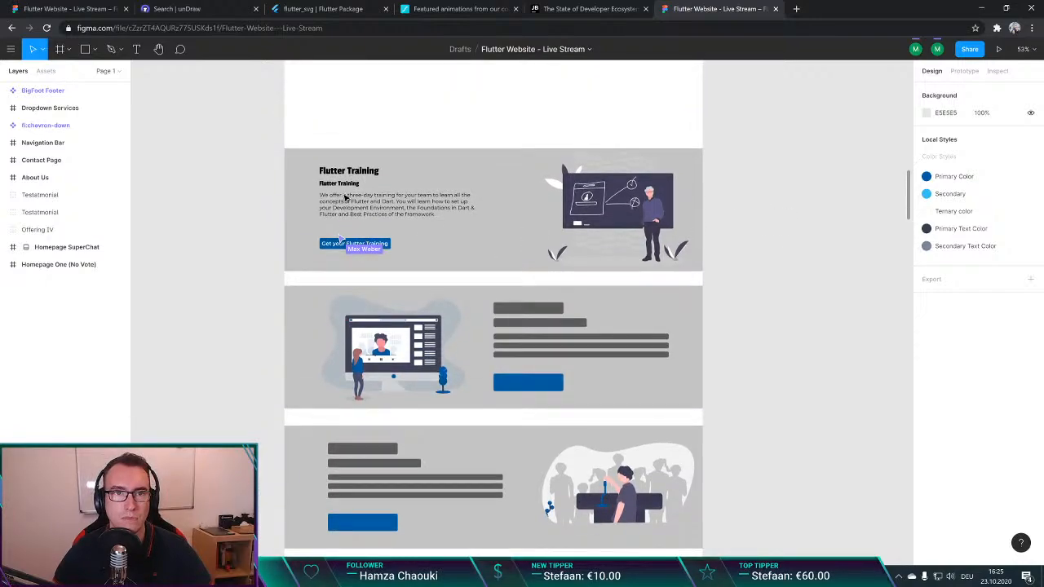
click(126, 9)
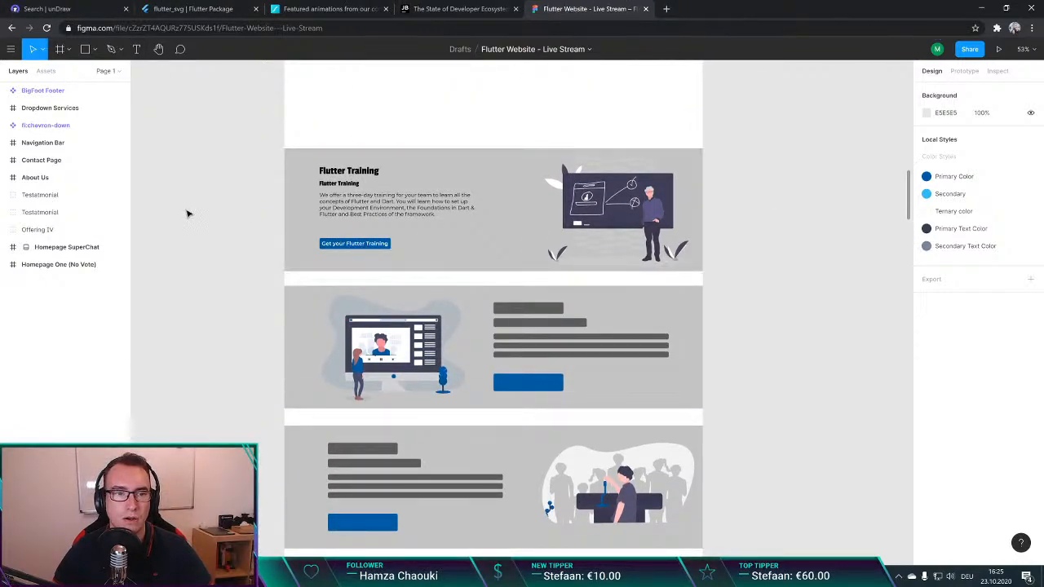
Step: Examine the Offering I training description and the layout of the three offering sections on the Homepage SuperChat frame
scroll(233, 215, up, 1)
double_click(367, 243)
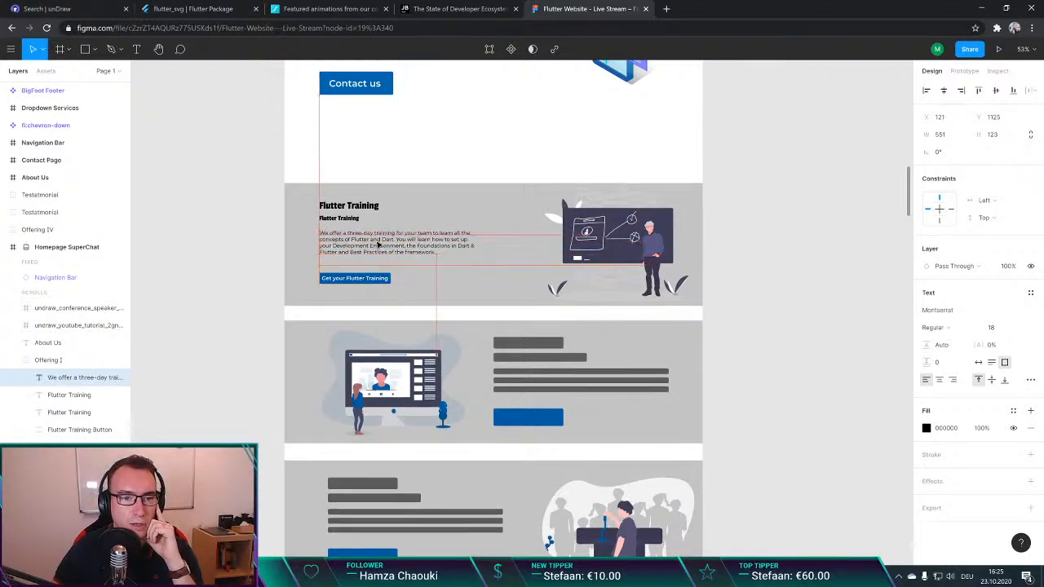
click(248, 237)
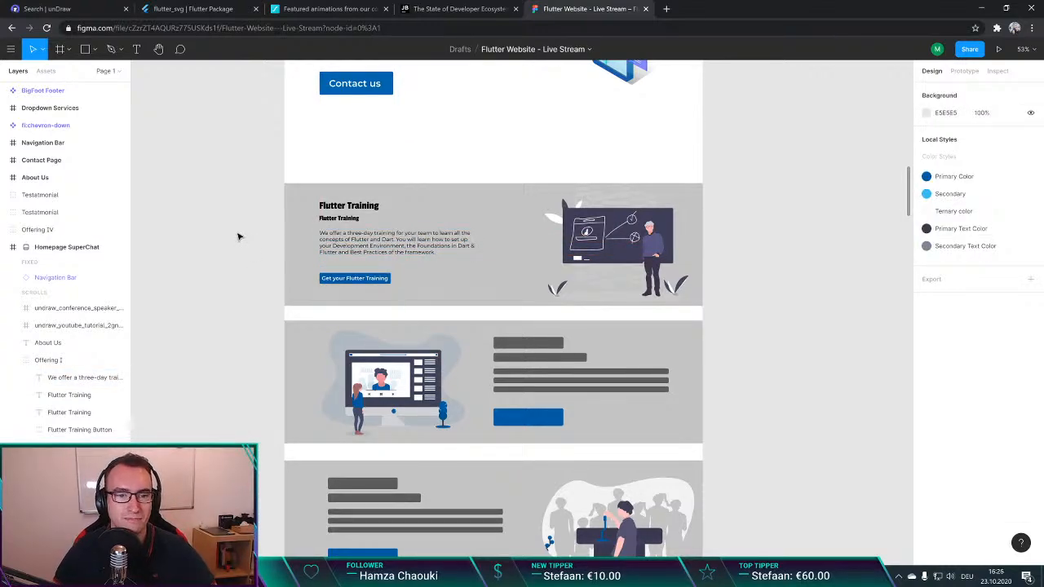
scroll(238, 236, down, 2)
scroll(235, 236, up, 2)
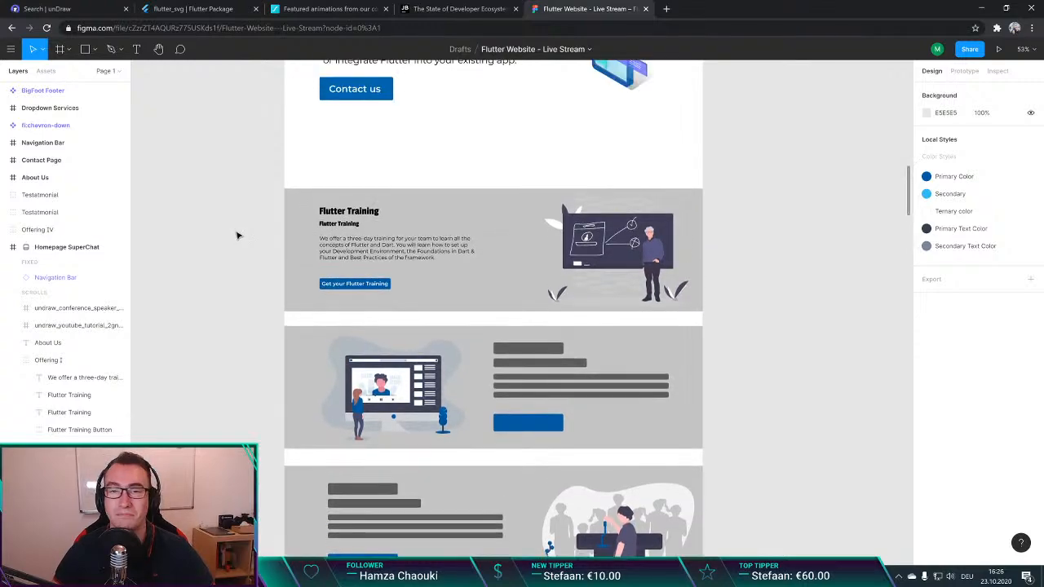
scroll(253, 242, down, 3)
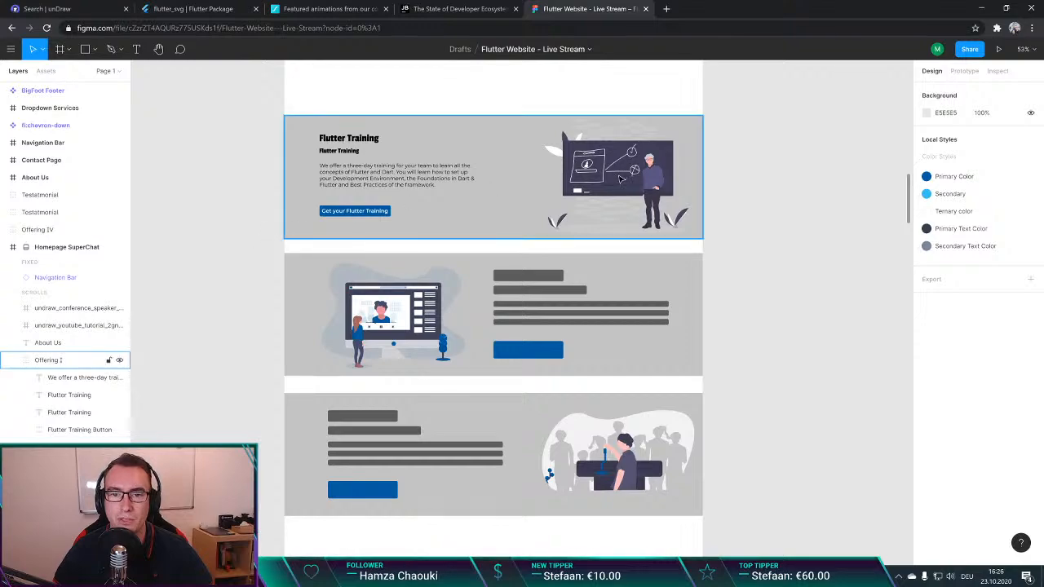
scroll(759, 184, up, 1)
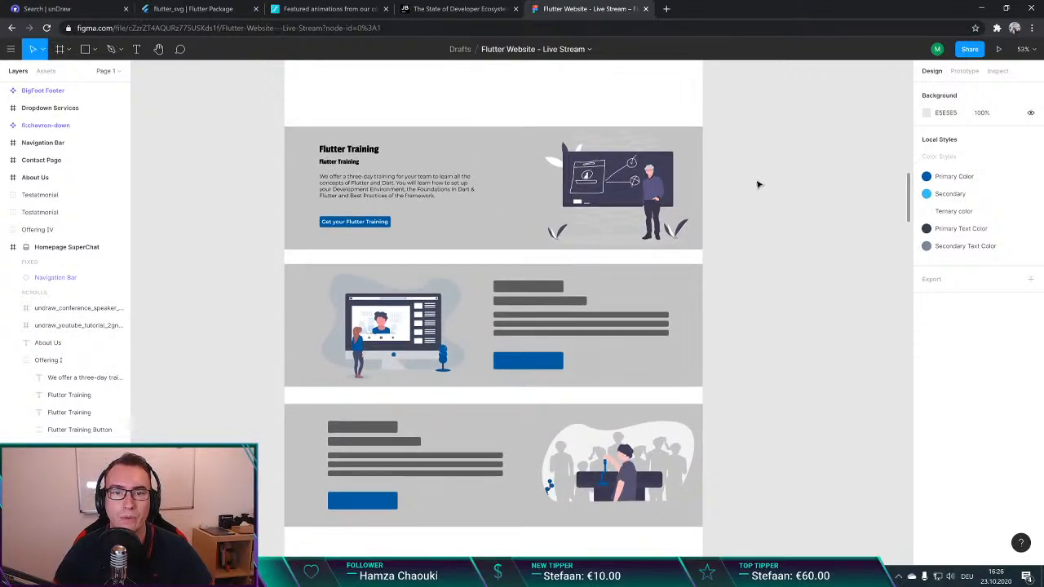
scroll(762, 193, down, 8)
scroll(587, 212, up, 6)
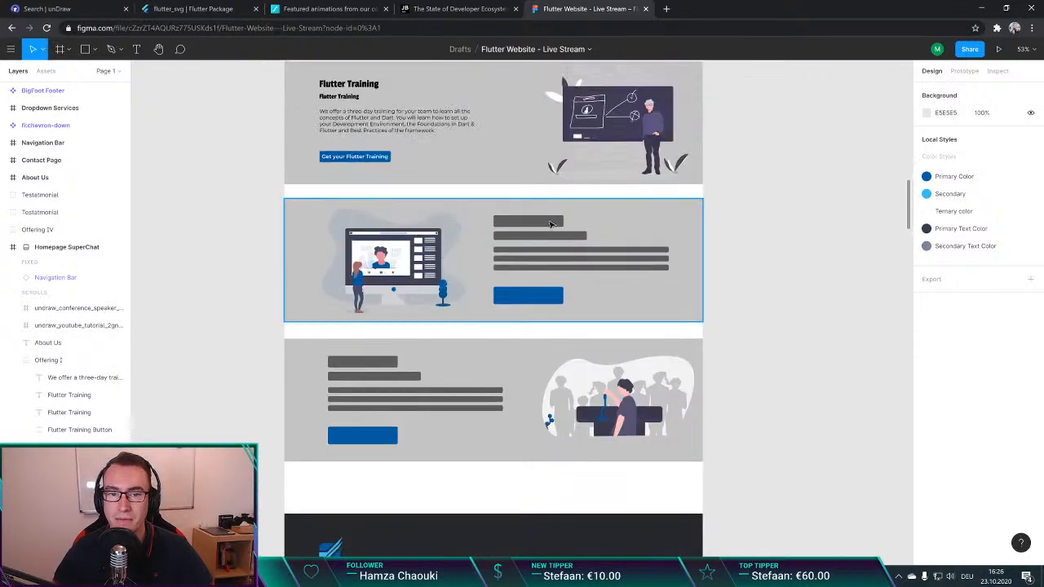
Step: Delete the five grey text placeholder bars from the Offering II section
click(548, 226)
double_click(548, 226)
shift+click(553, 237)
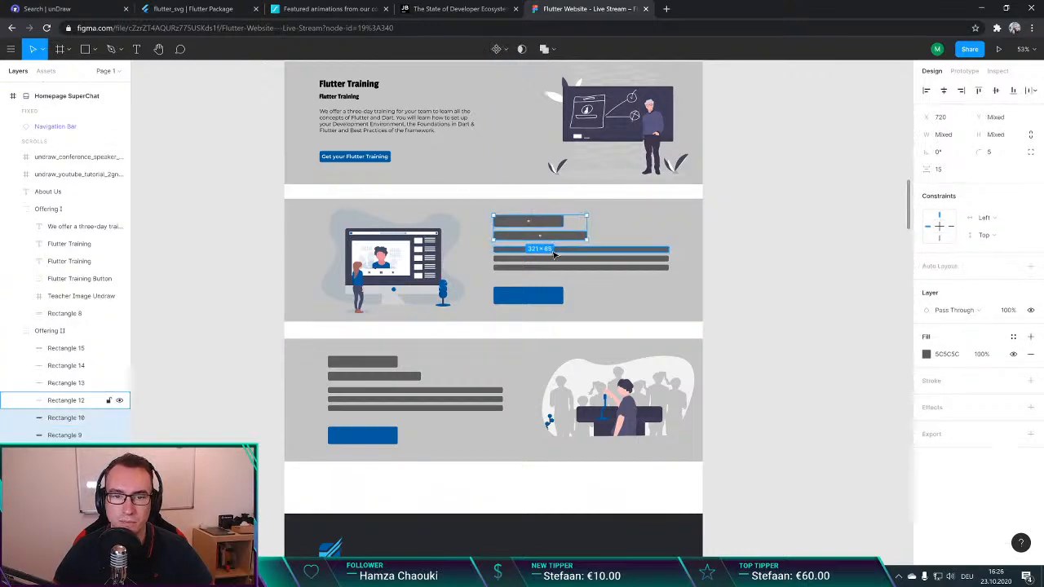
shift+click(569, 249)
shift+click(570, 258)
shift+click(574, 266)
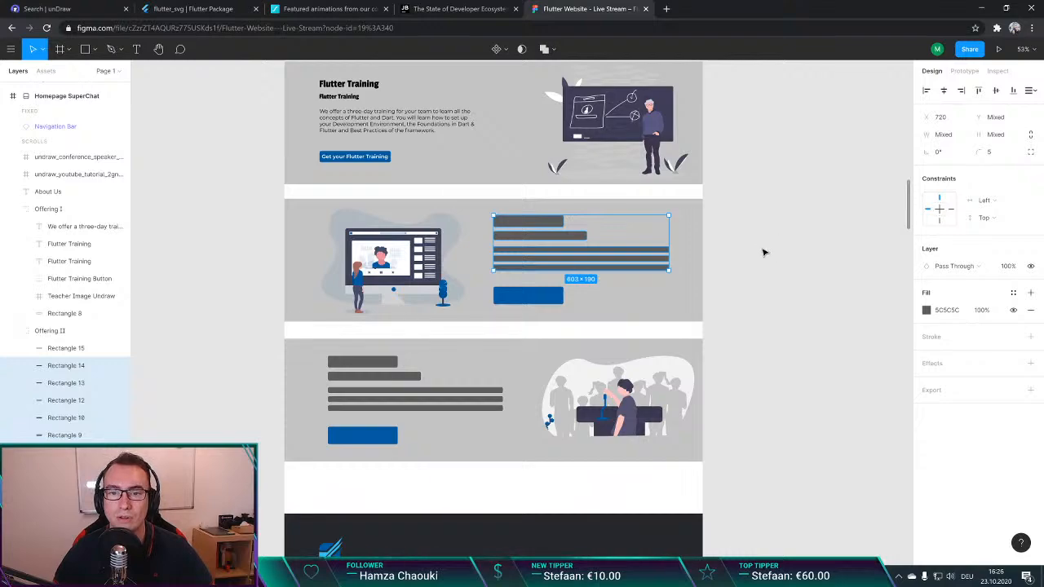
scroll(762, 251, up, 1)
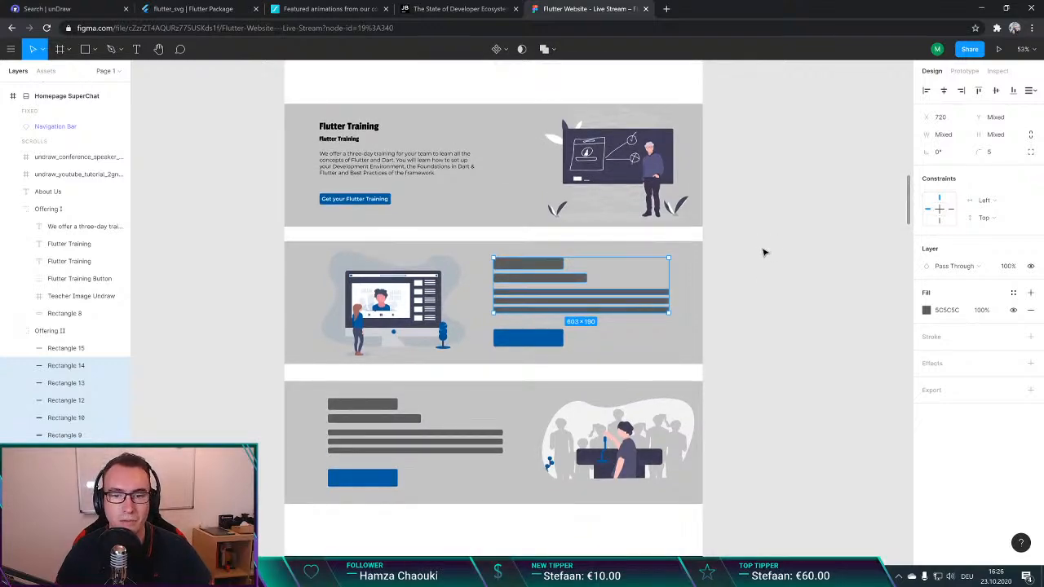
click(764, 253)
Step: Duplicate Offering I's two Flutter Training headings, description and button, and place the copy in the free area of the Offering II section
click(366, 202)
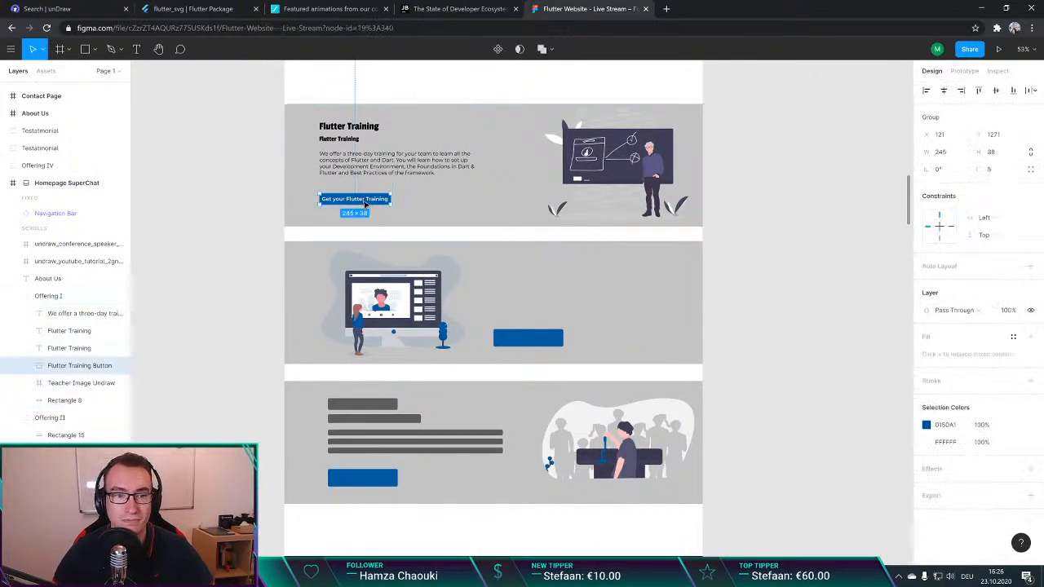
shift+click(366, 173)
shift+click(352, 139)
shift+click(354, 129)
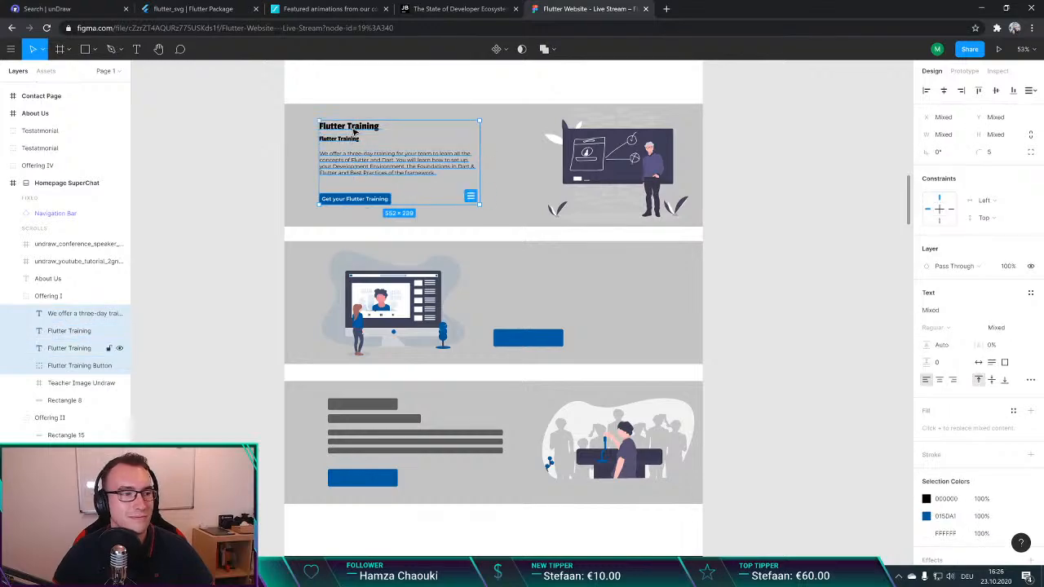
key(ctrl+c)
key(ctrl+v)
drag(442, 163, 529, 294)
click(529, 294)
Step: Delete Offering II's blue placeholder button and shift the copied texts and button so the main heading sits at about X 803, Y 1517
click(505, 335)
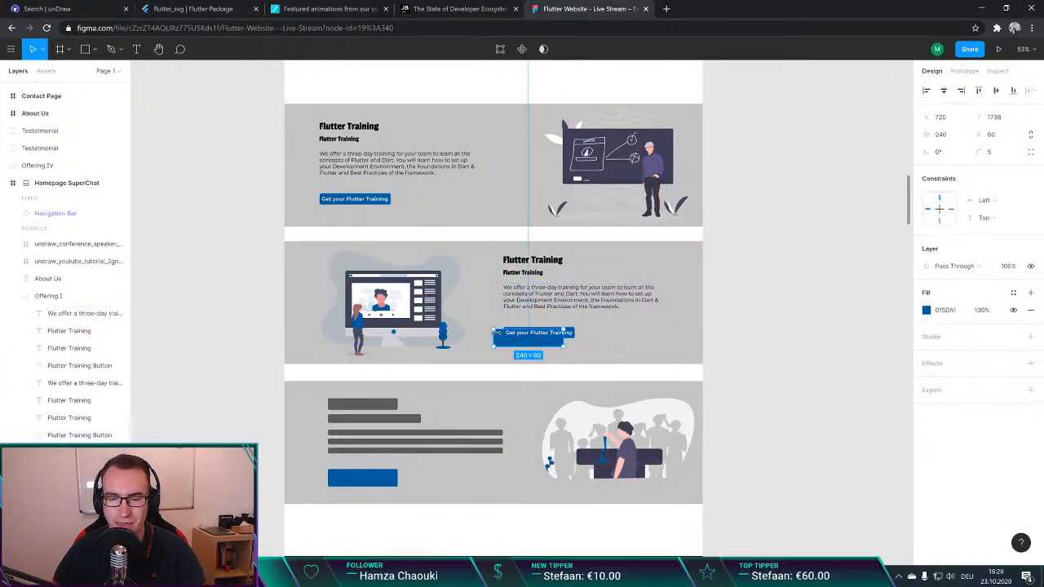
key(Delete)
double_click(543, 330)
shift+click(544, 304)
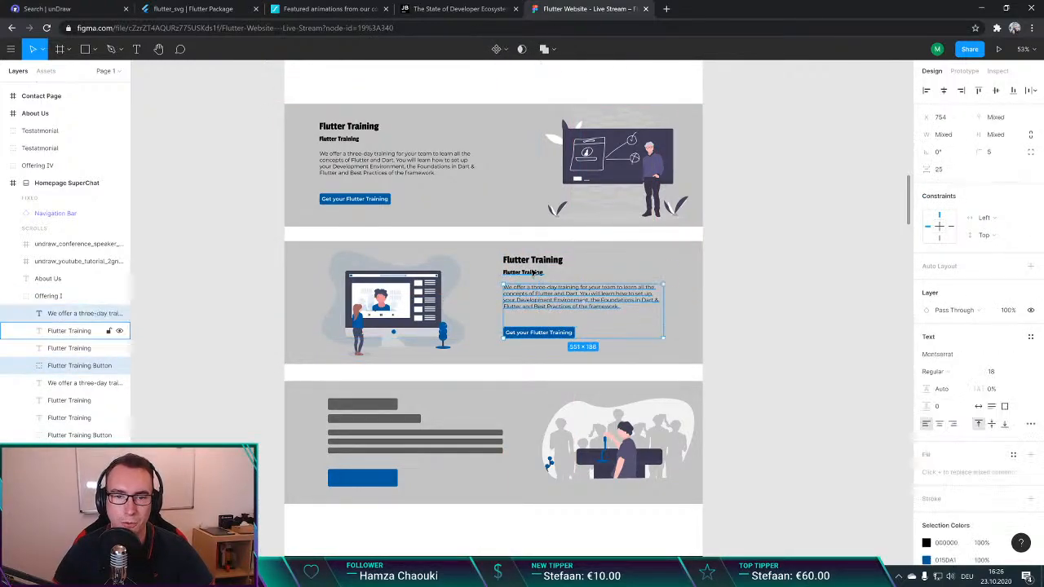
shift+click(534, 274)
shift+click(555, 264)
mouse_move(554, 263)
mouse_down()
mouse_move(546, 274)
mouse_move(569, 276)
mouse_up()
click(767, 275)
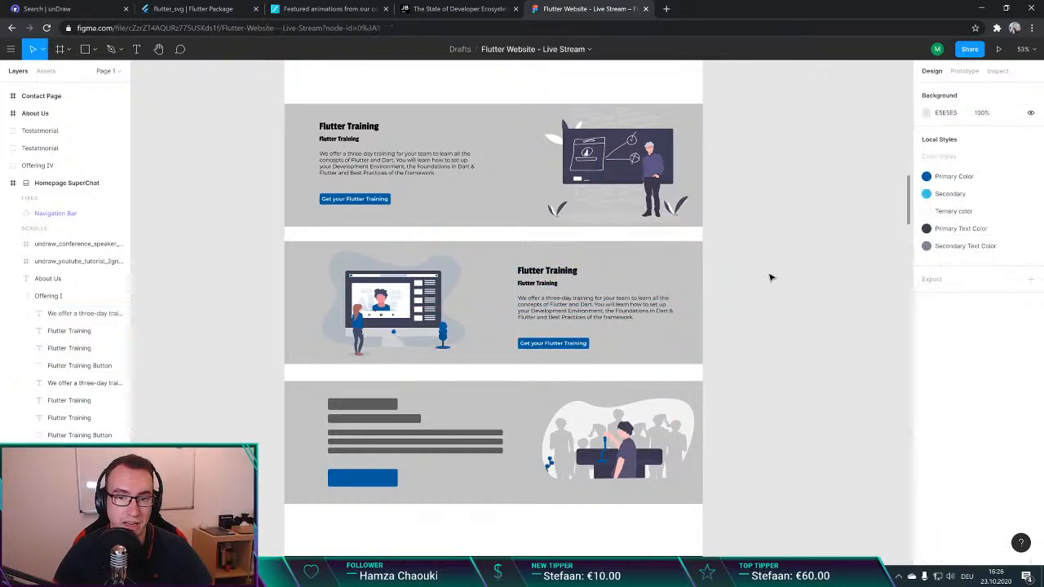
Step: Nudge the copied headings, description and button slightly up together within the Offering II section
double_click(564, 276)
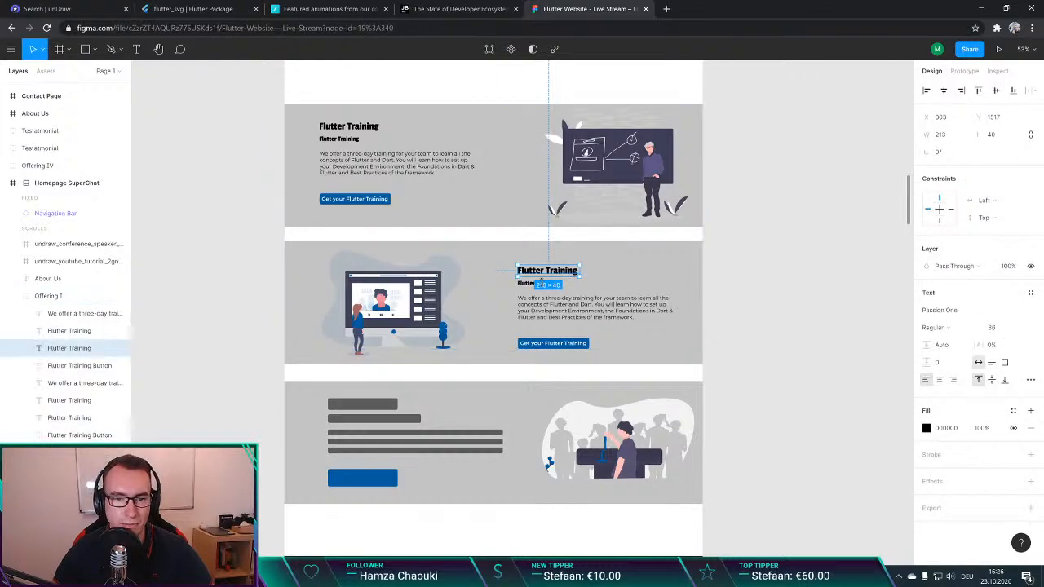
shift+click(534, 283)
shift+click(563, 305)
shift+click(553, 342)
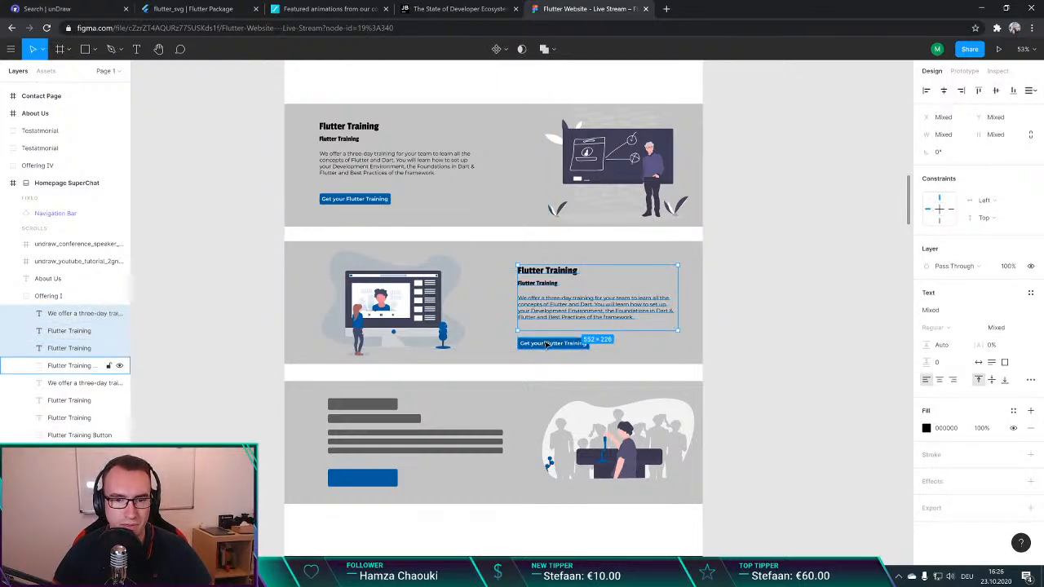
drag(549, 318, 548, 315)
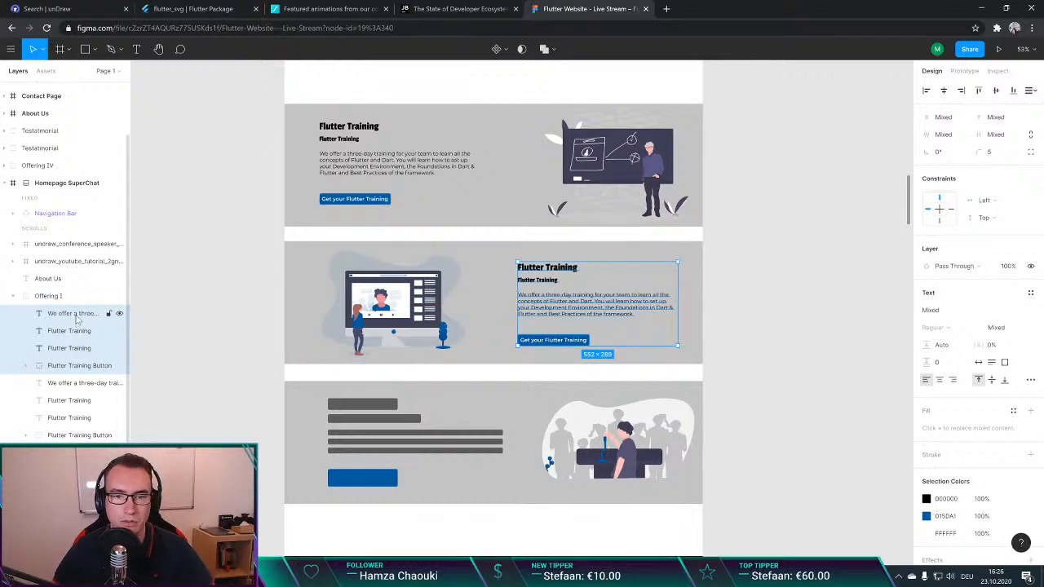
Step: Move the copied texts and button from the Offering I group into the Offering II group, and position them right of the tutorial illustration
key(Delete)
click(10, 318)
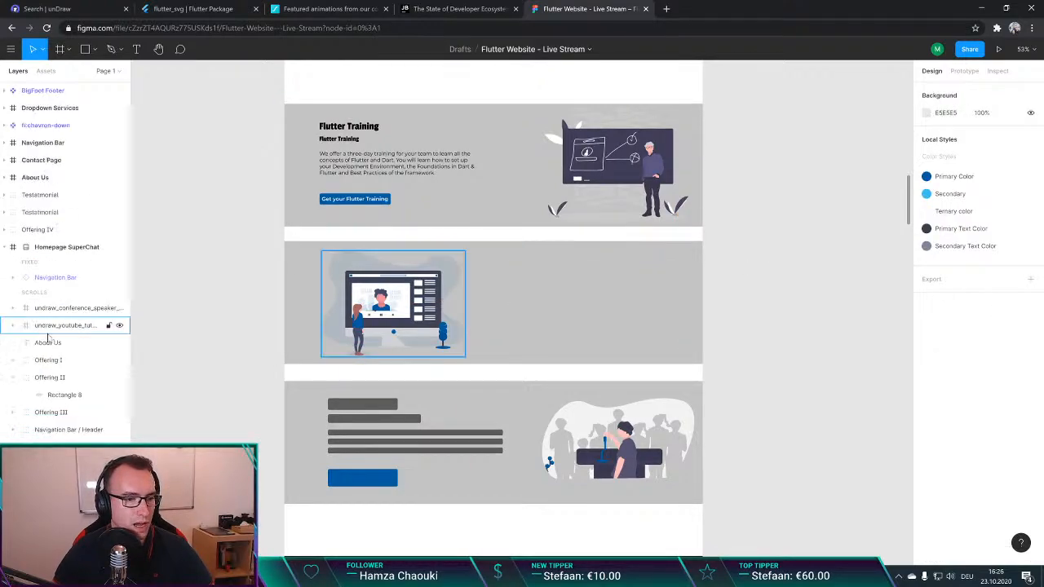
click(70, 373)
key(ctrl+z)
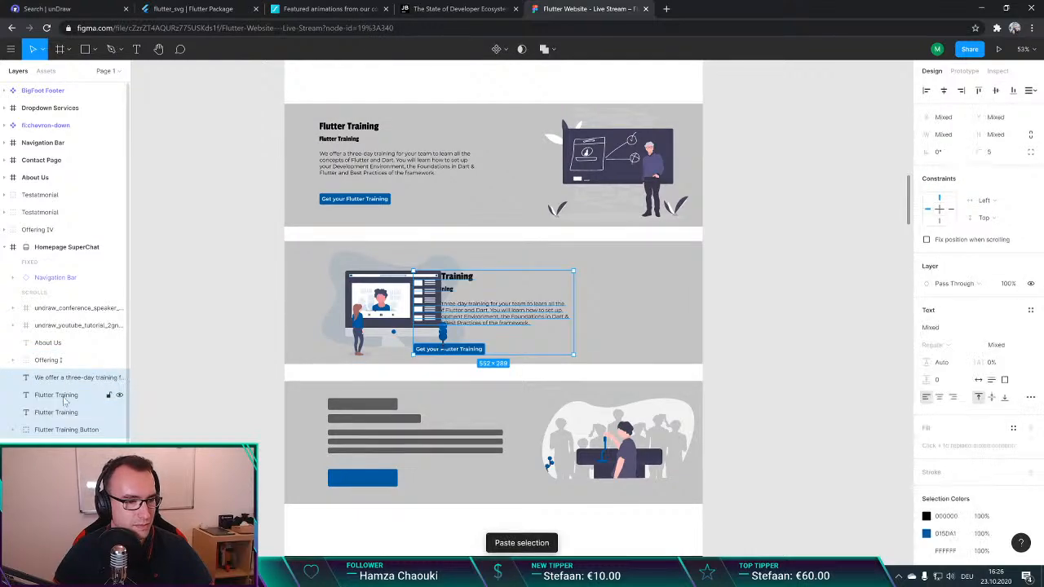
drag(67, 399, 67, 448)
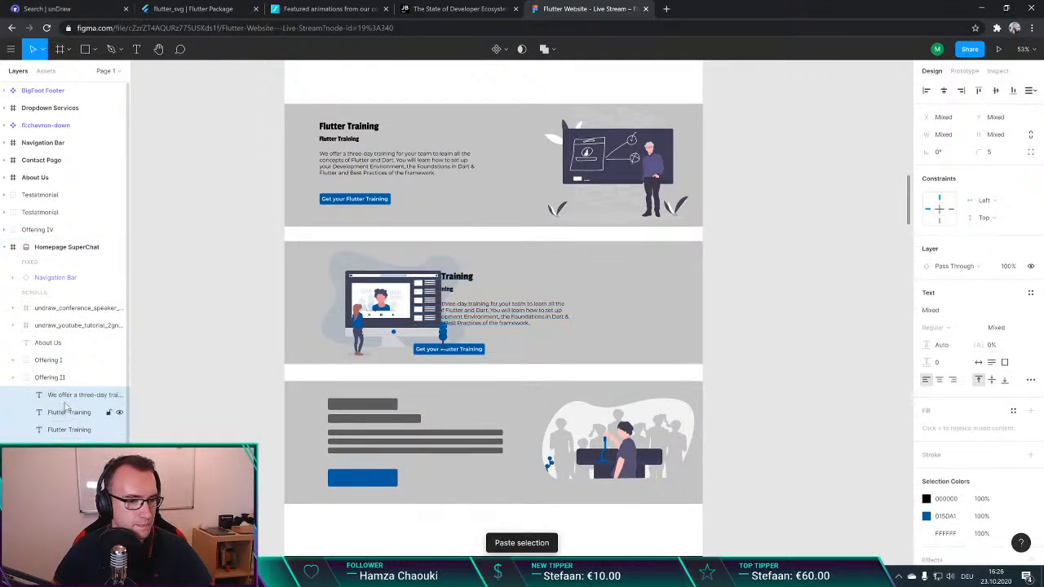
drag(490, 313, 598, 304)
click(801, 287)
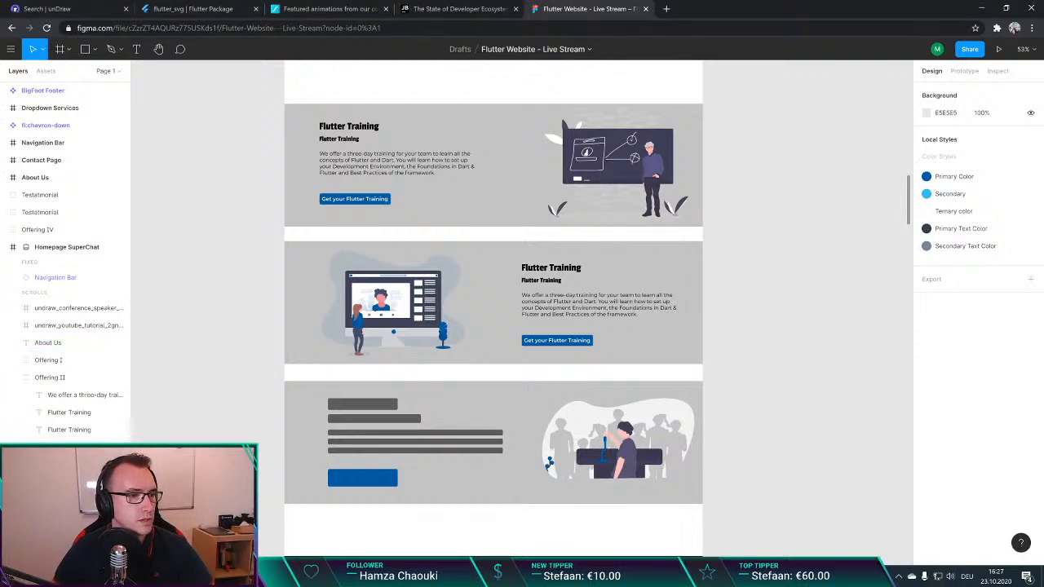
Step: Delete the placeholder bars and the blue placeholder button in the Offering III section
scroll(233, 354, down, 2)
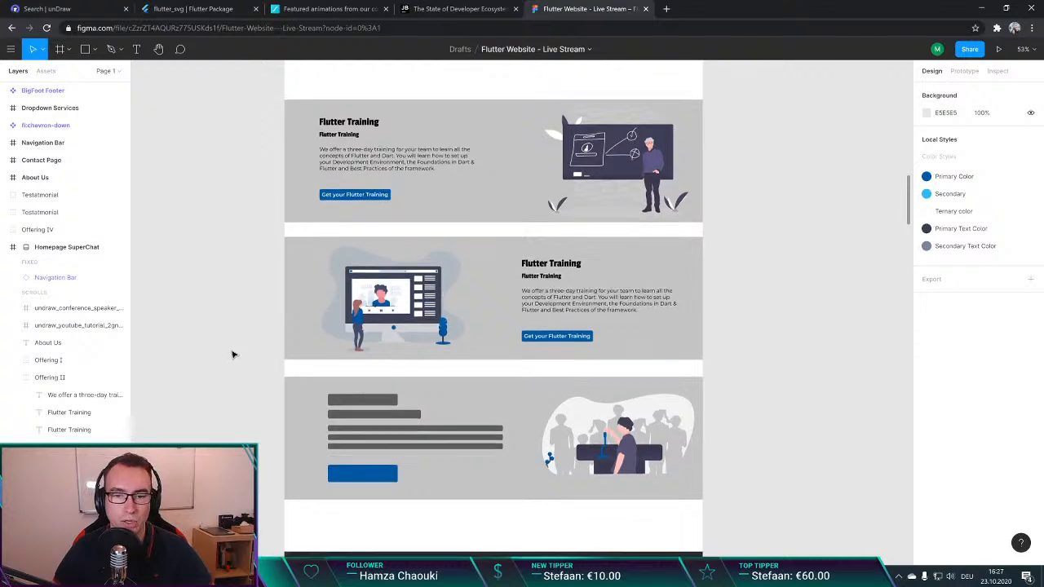
scroll(233, 352, down, 3)
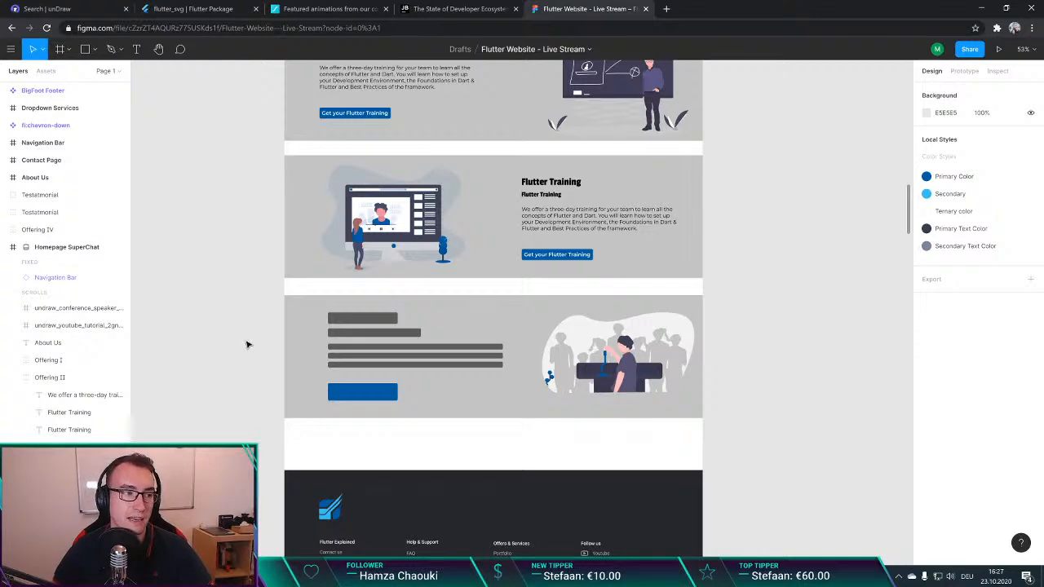
click(356, 396)
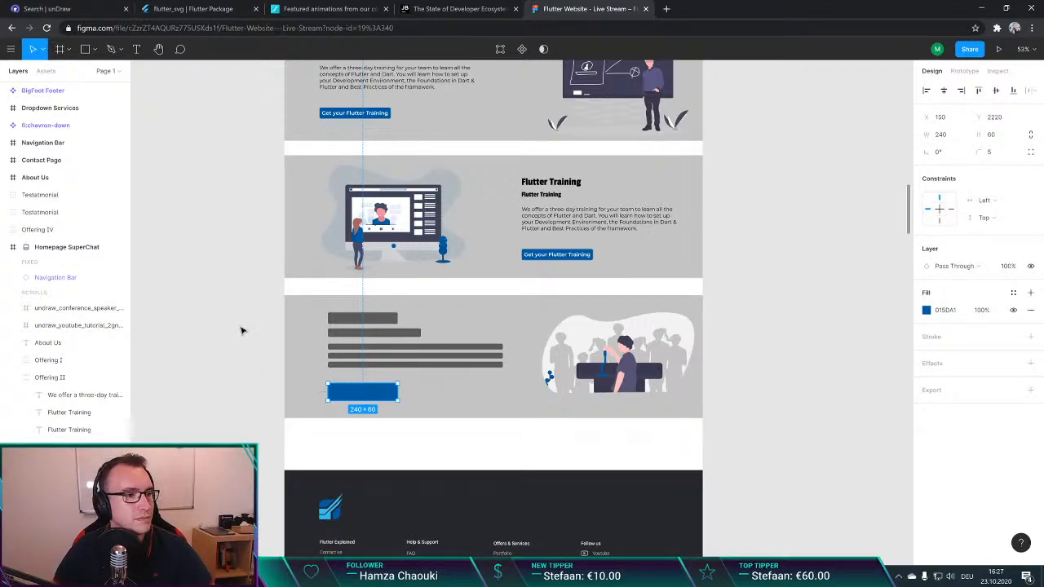
shift+click(377, 362)
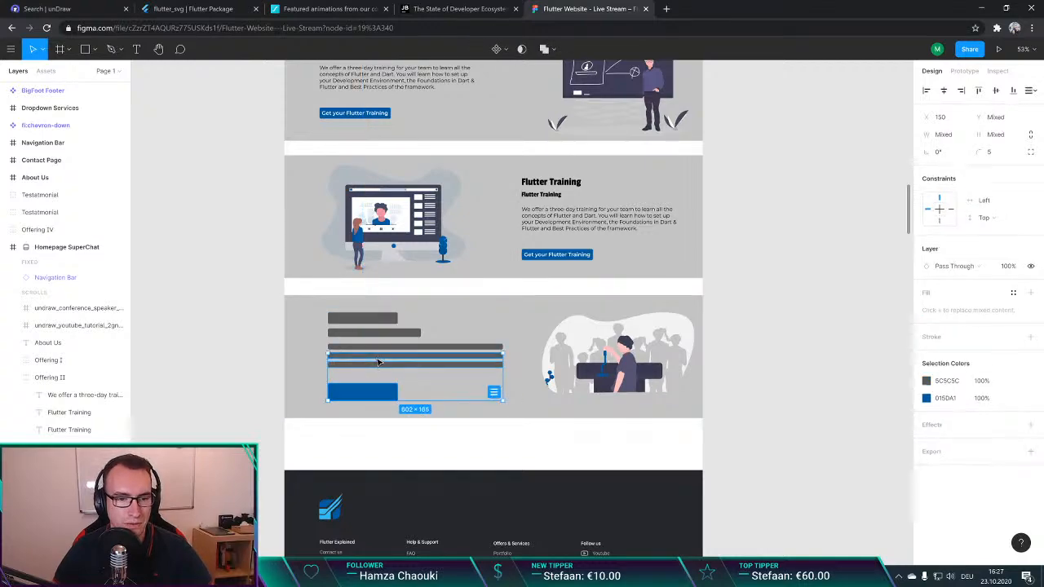
shift+click(373, 348)
shift+click(371, 333)
shift+click(367, 320)
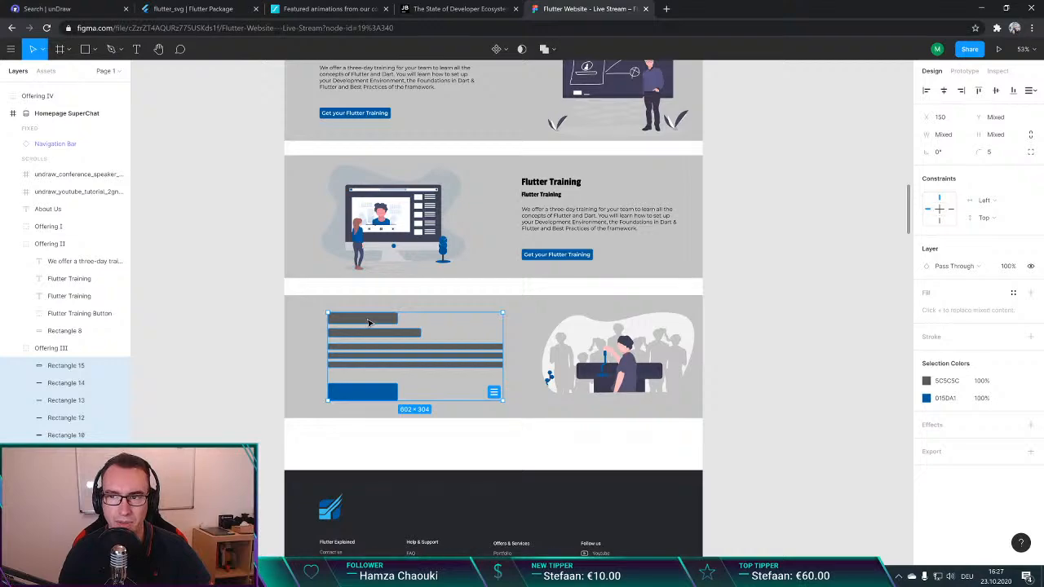
key(Delete)
Step: Paste the copied Flutter Training headings, description and button, and place them in Offering III beside the conference speaker illustration
key(ctrl+v)
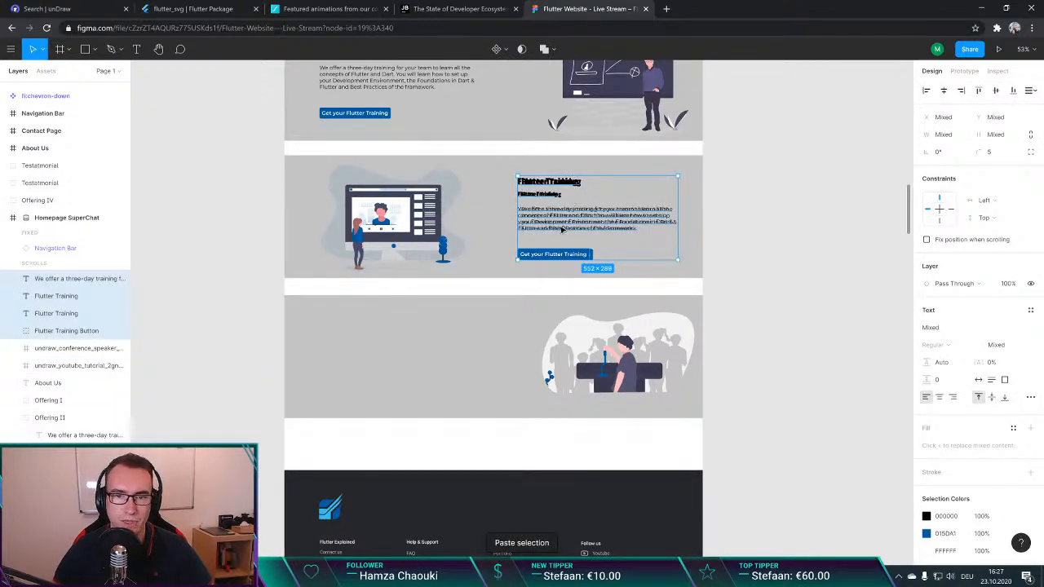
drag(561, 229, 373, 360)
click(786, 341)
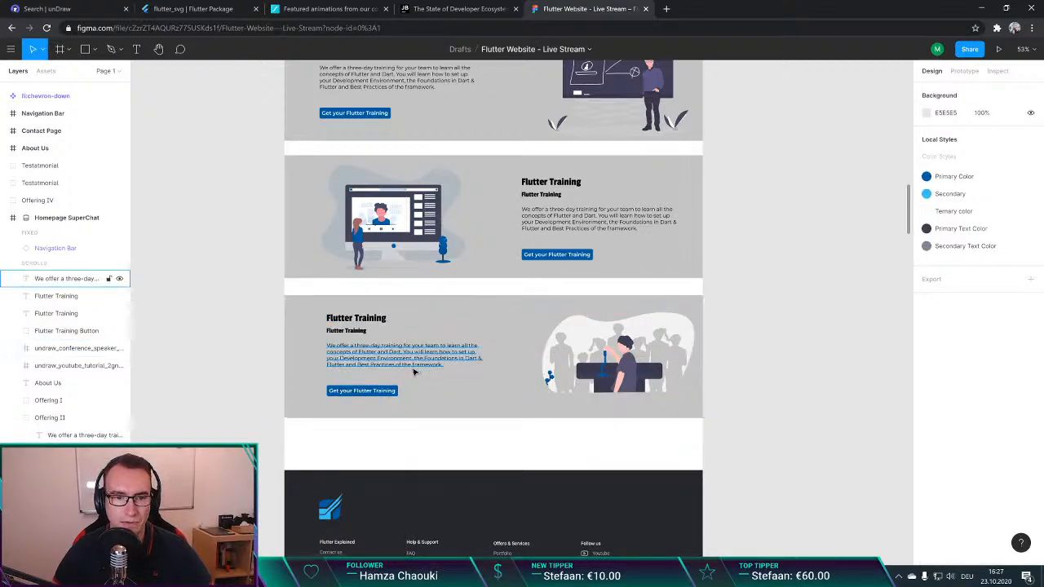
Step: Shift the conference speaker illustration slightly left, closer to the texts in the Offering III section
drag(587, 359, 575, 358)
click(832, 328)
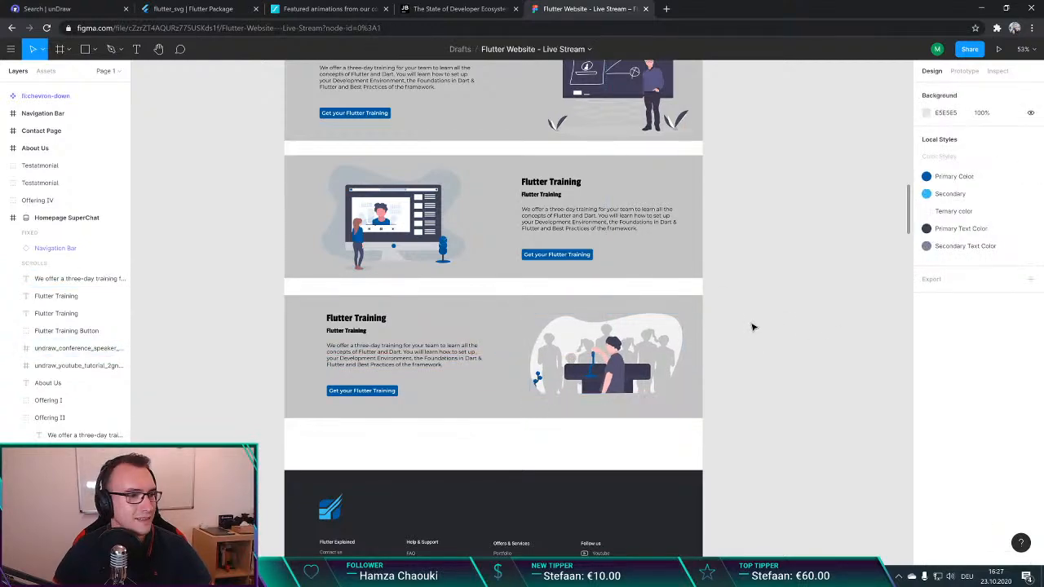
scroll(505, 329, up, 1)
scroll(506, 328, up, 2)
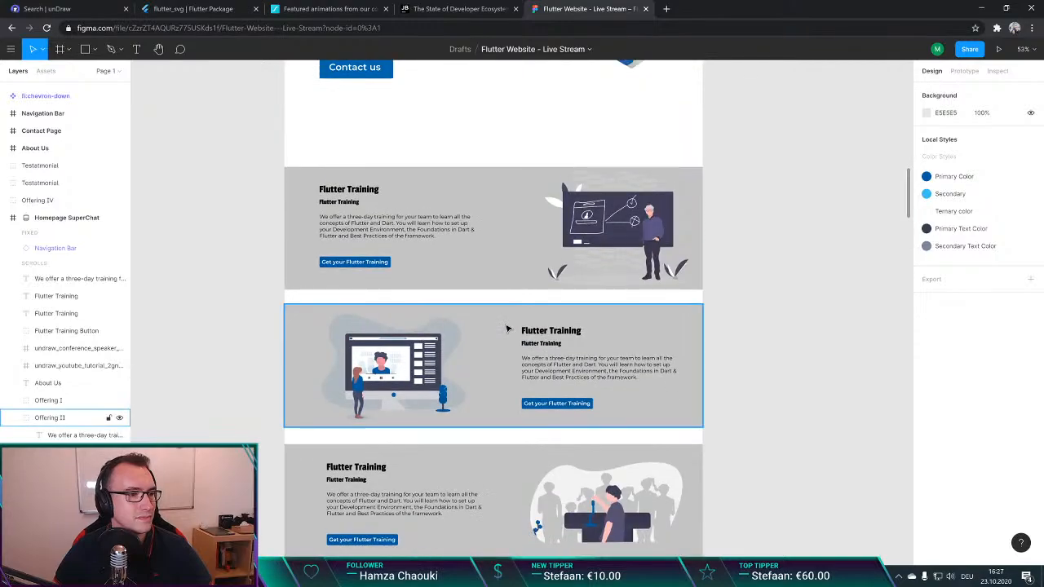
scroll(506, 328, down, 5)
scroll(503, 325, up, 2)
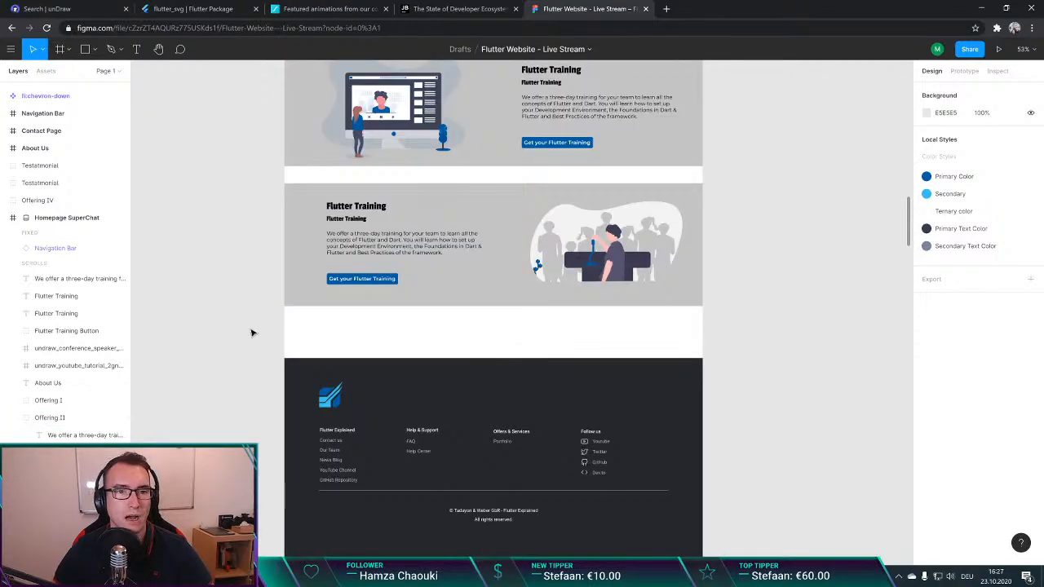
Step: Open the Quokka.js vs Wallaby.js documentation page in a new browser tab
key(ctrl+t)
text(qui)
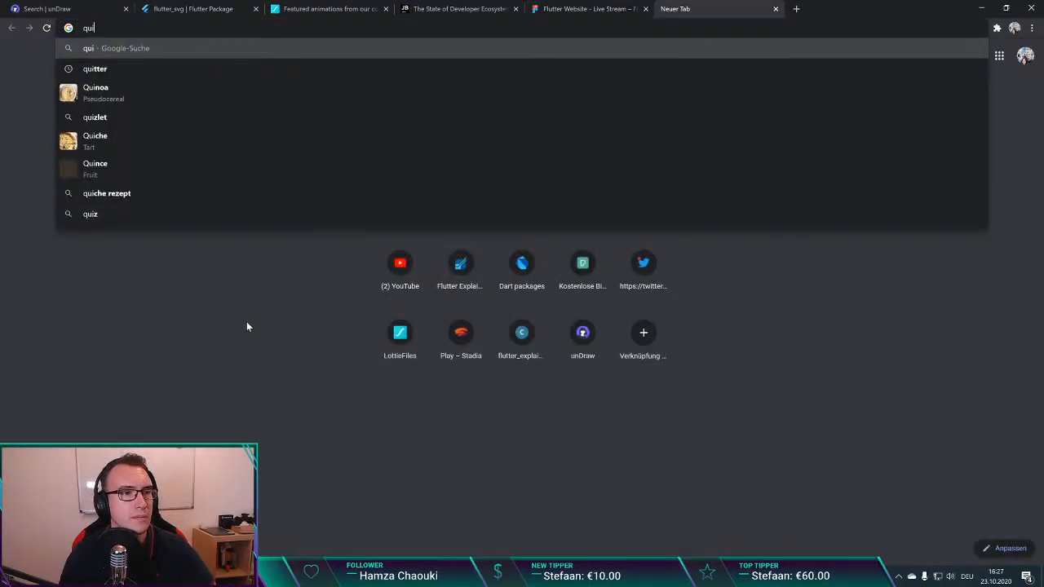
key(BackSpace)
text(o)
key(Down)
key(Down)
key(Down)
key(Down)
key(Return)
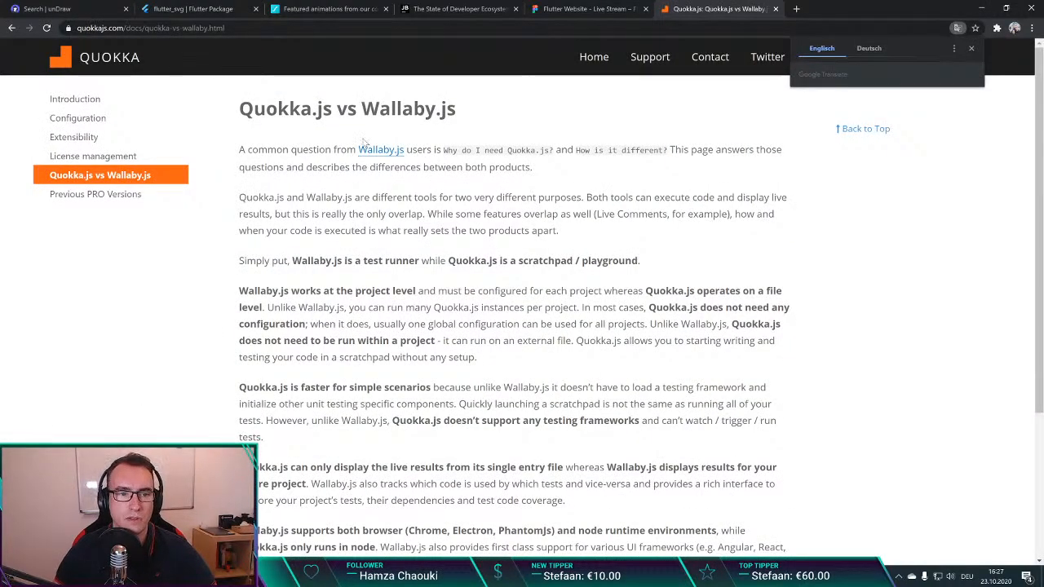
triple_click(297, 111)
click(291, 114)
drag(254, 110, 324, 109)
click(324, 110)
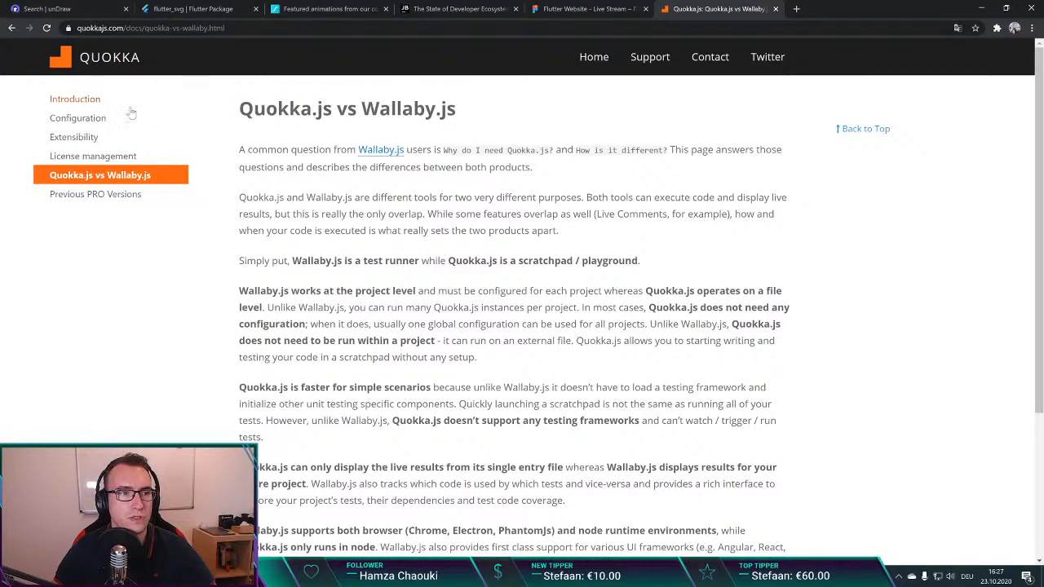
Step: Open the Quokka.js Introduction page and examine its live feedback, logging, code coverage and value explorer features
click(86, 118)
click(90, 100)
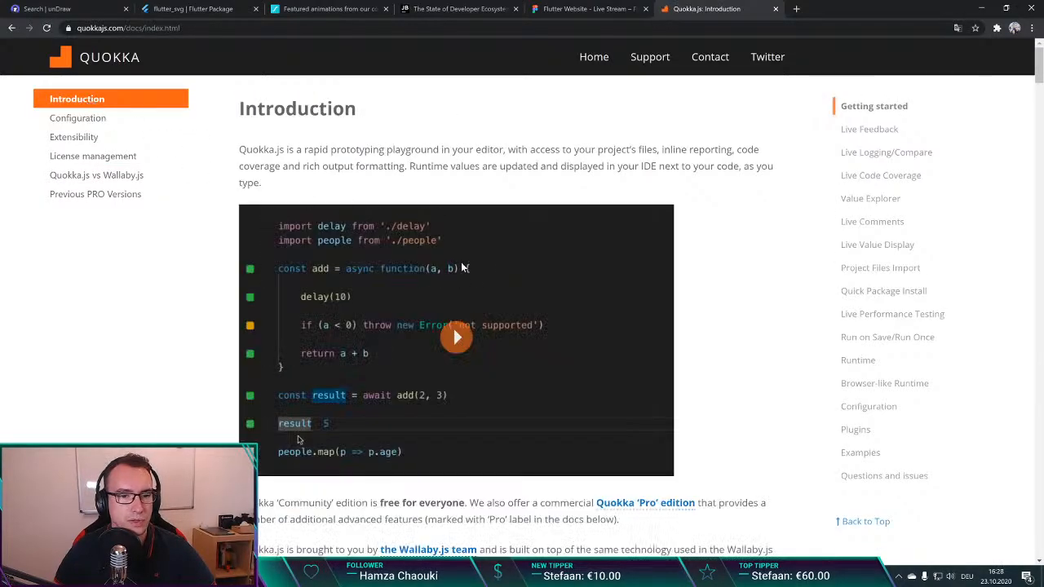
scroll(462, 268, down, 4)
scroll(449, 252, up, 4)
scroll(424, 269, down, 15)
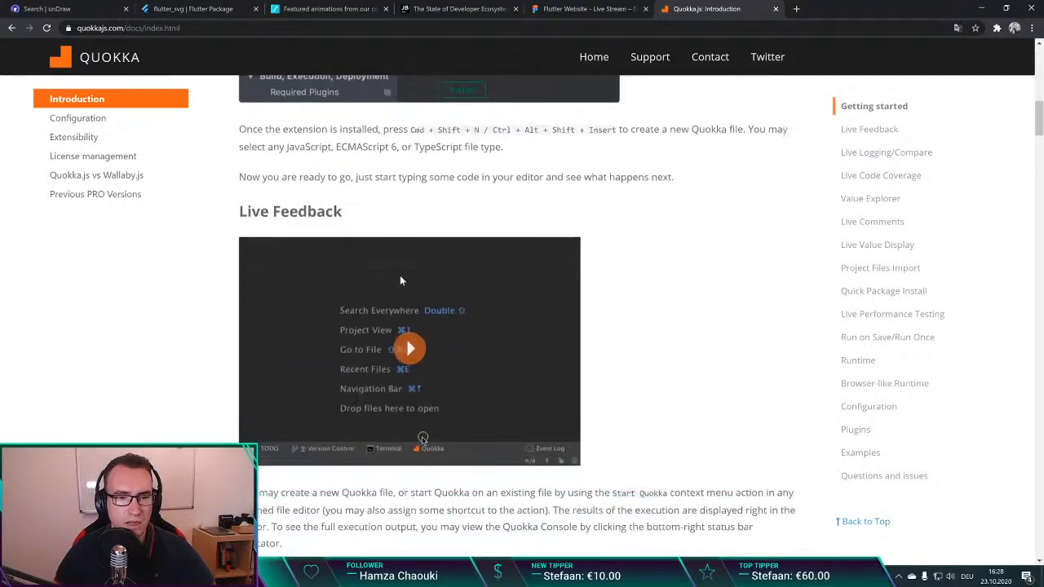
scroll(400, 280, down, 12)
scroll(457, 243, down, 4)
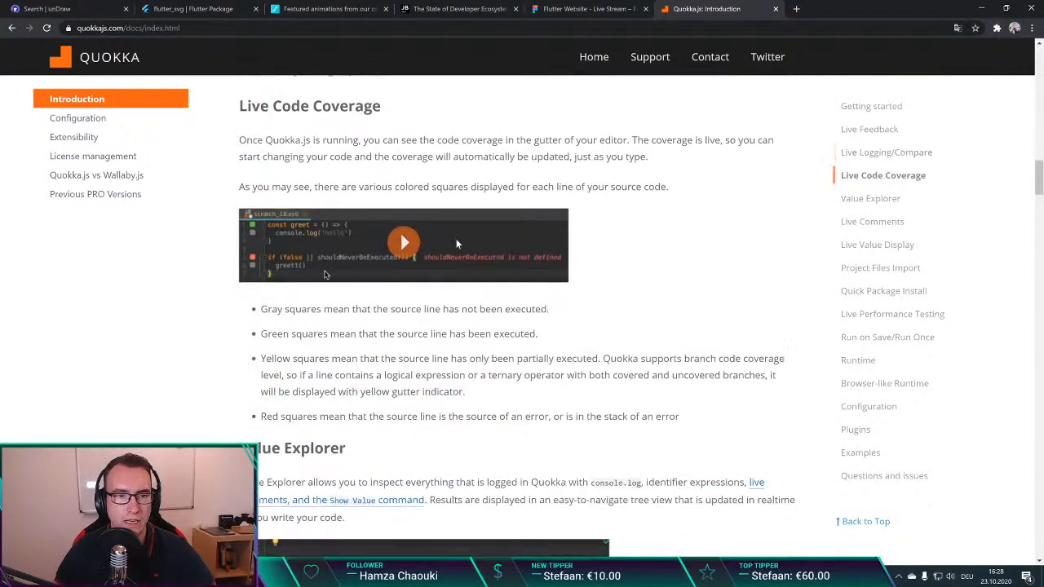
scroll(457, 243, down, 10)
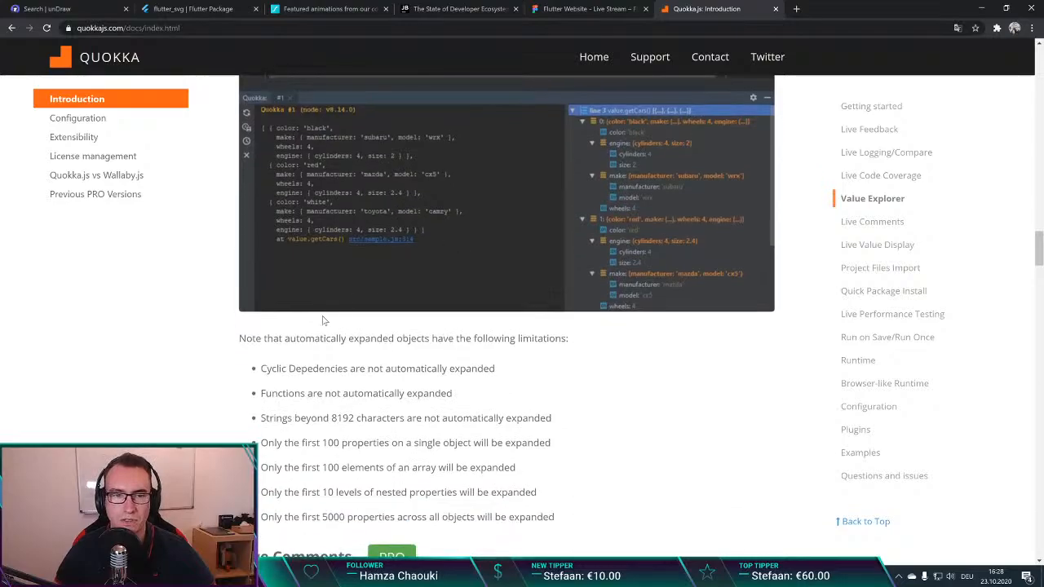
scroll(322, 321, up, 14)
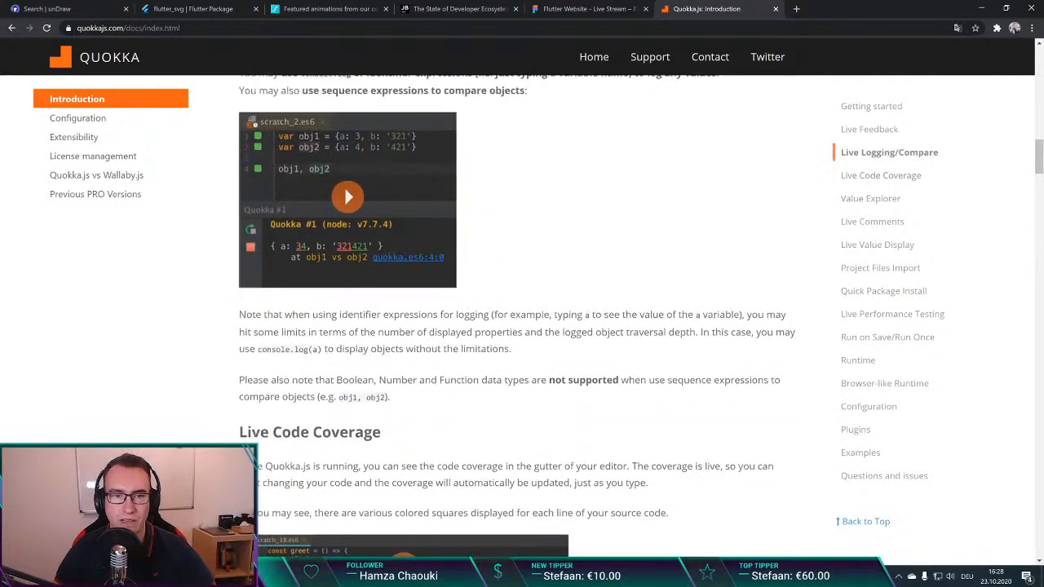
scroll(473, 334, up, 12)
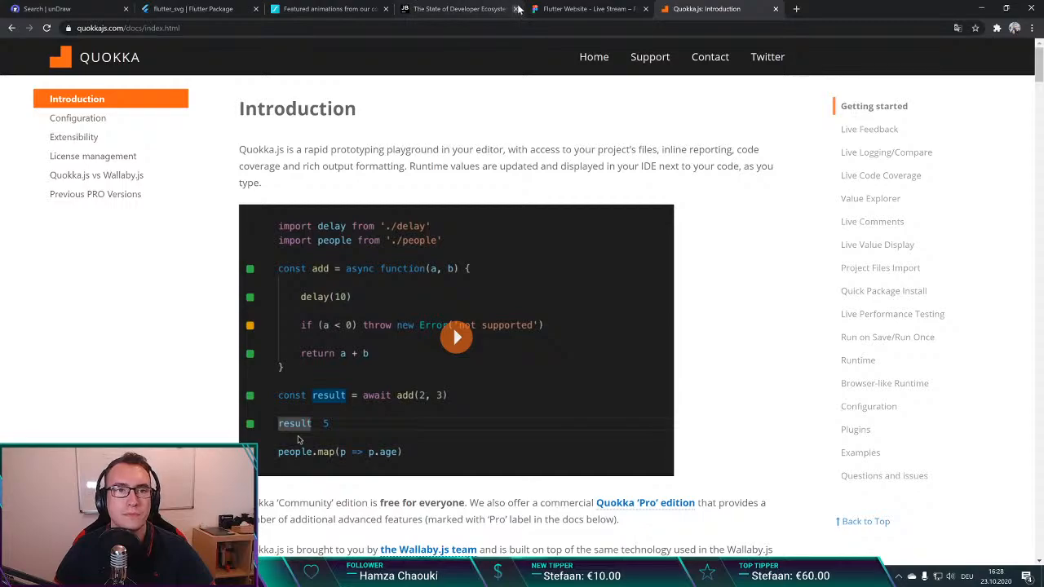
Step: Switch back to Figma and move the three offering sections slightly up together with their texts, buttons and illustrations
click(587, 8)
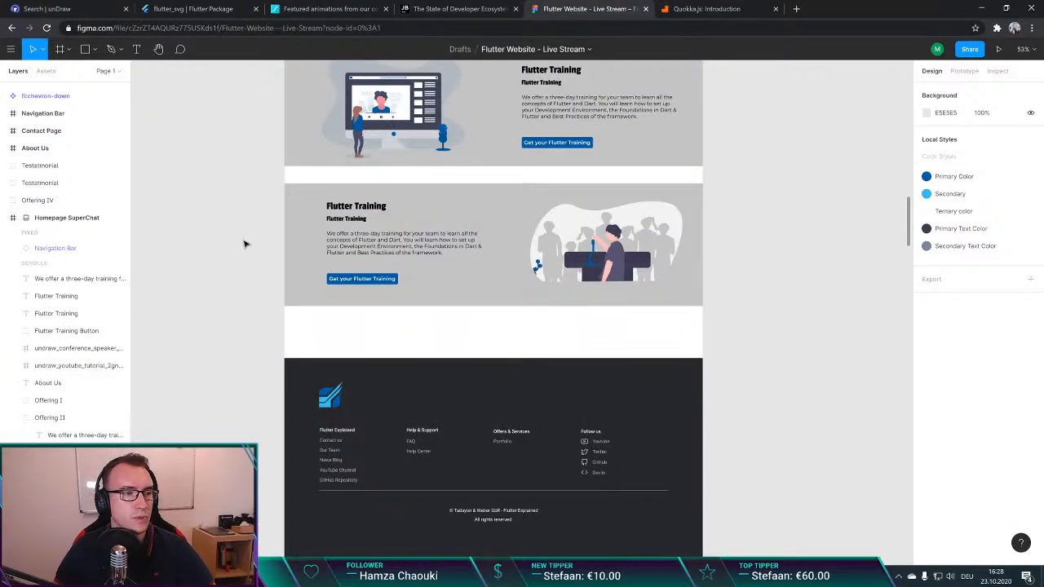
scroll(247, 245, up, 10)
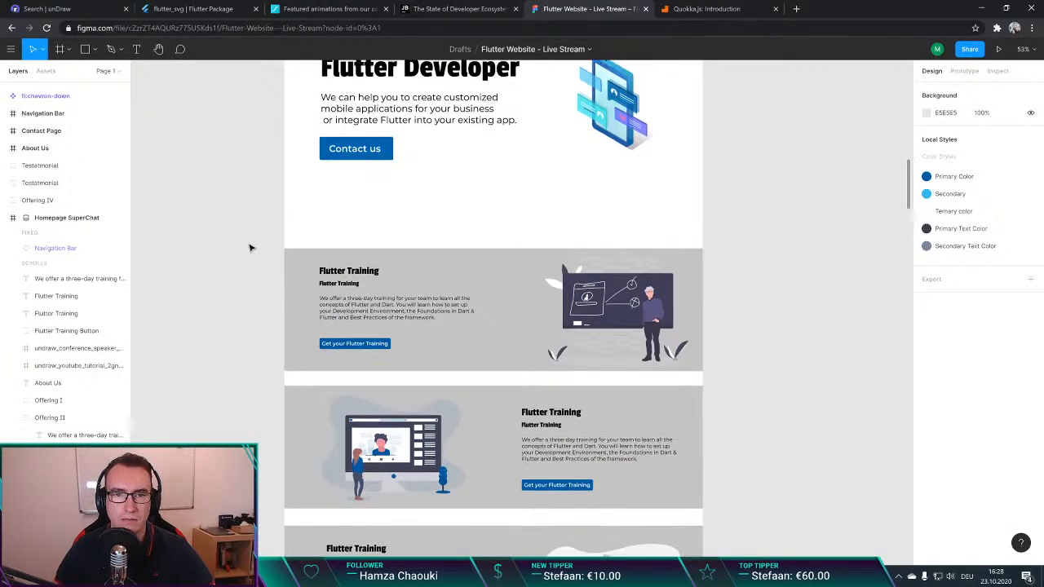
scroll(250, 247, down, 3)
scroll(251, 247, down, 1)
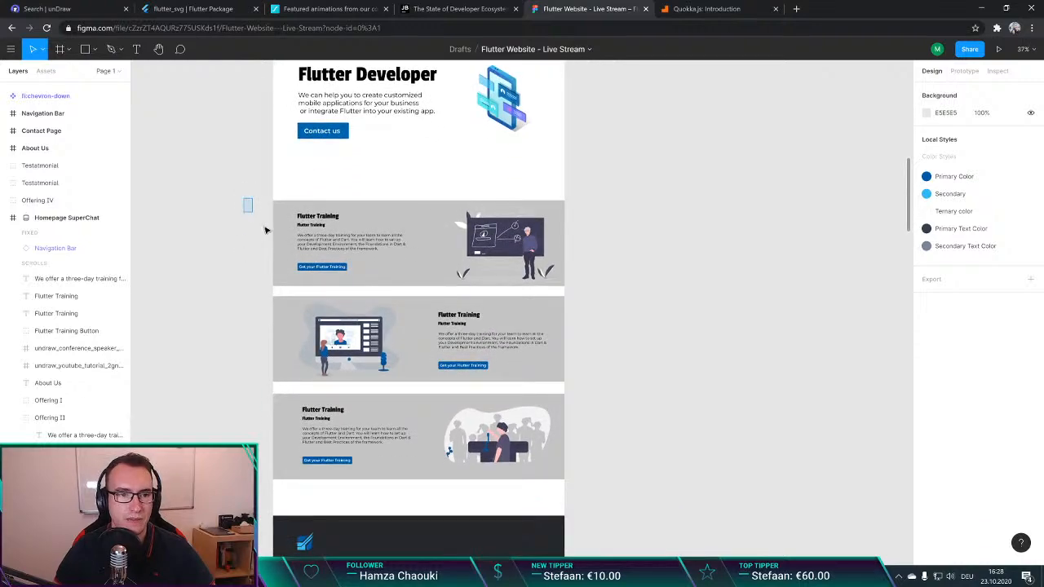
drag(265, 230, 648, 487)
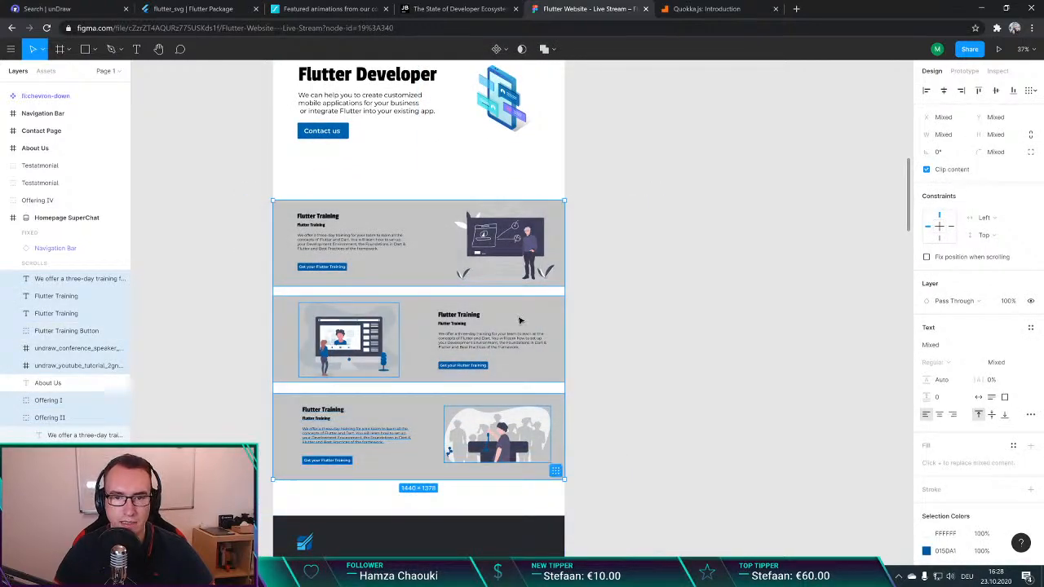
drag(531, 322, 531, 302)
click(644, 278)
scroll(612, 402, down, 4)
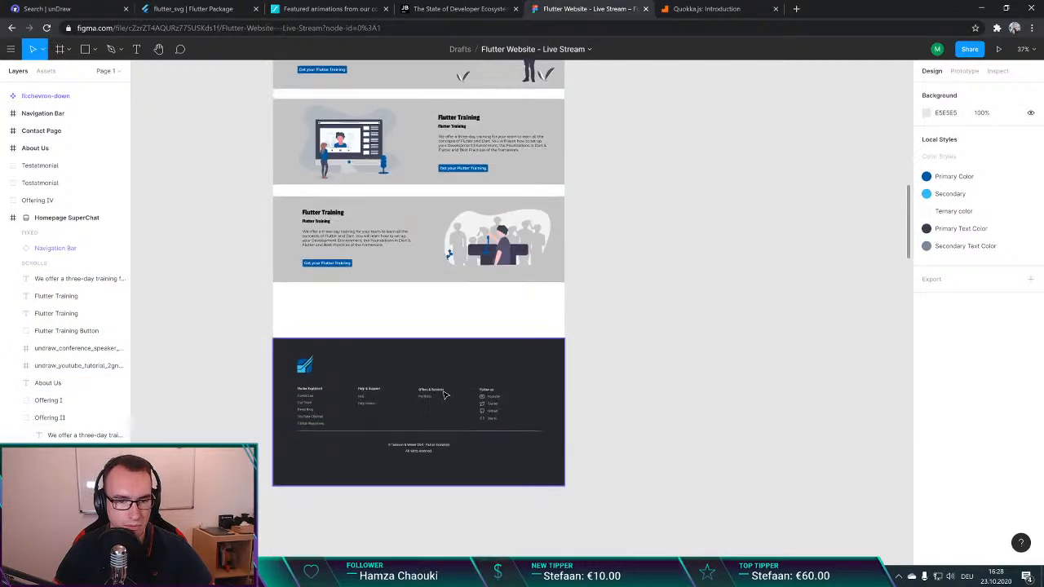
Step: Move the footer up to Y 2404 and shorten the Homepage SuperChat frame by raising its lower edge toward the footer
drag(439, 352, 437, 329)
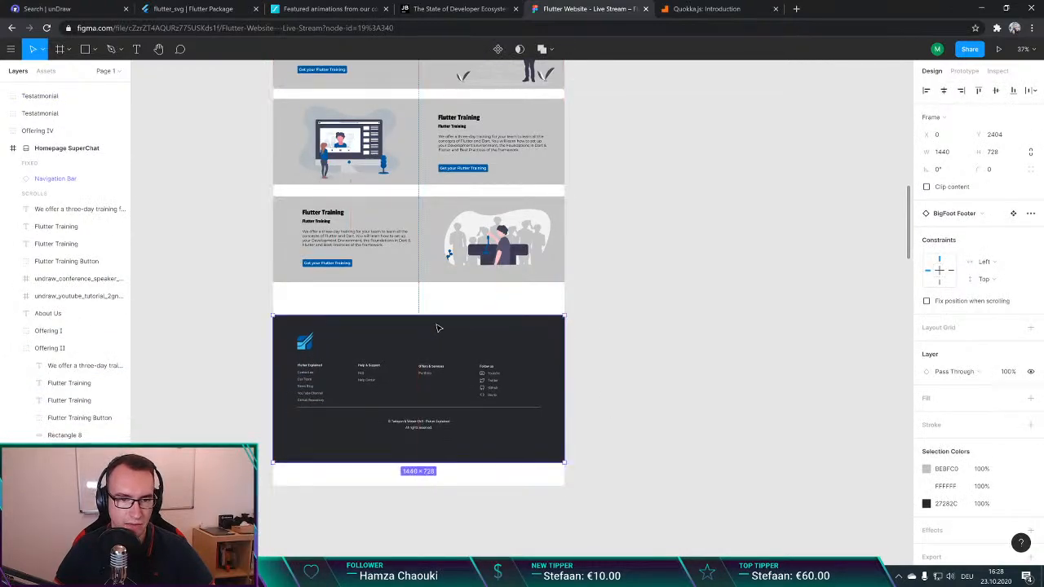
click(441, 487)
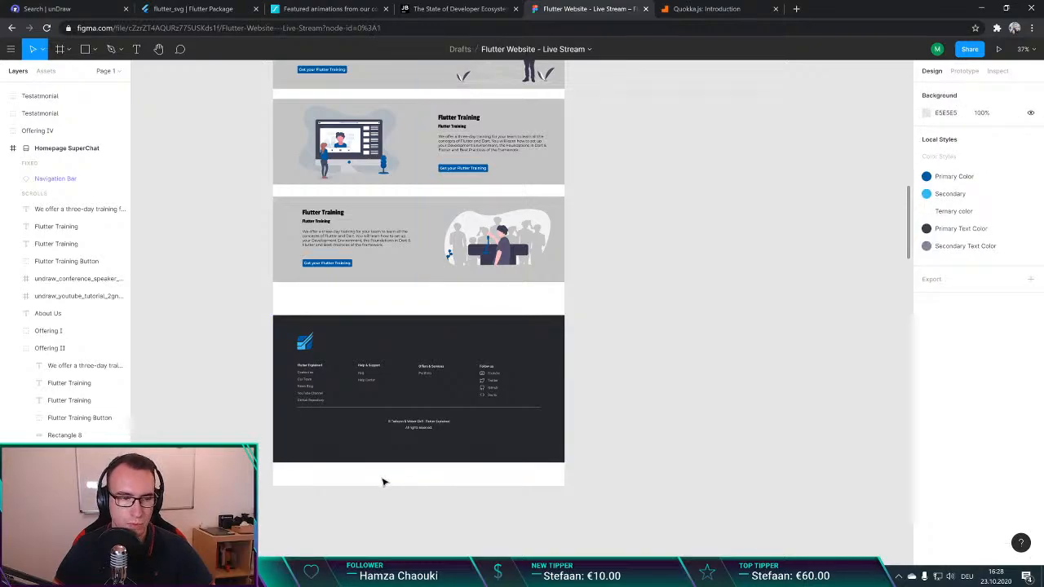
scroll(382, 480, up, 8)
click(354, 347)
scroll(349, 294, down, 10)
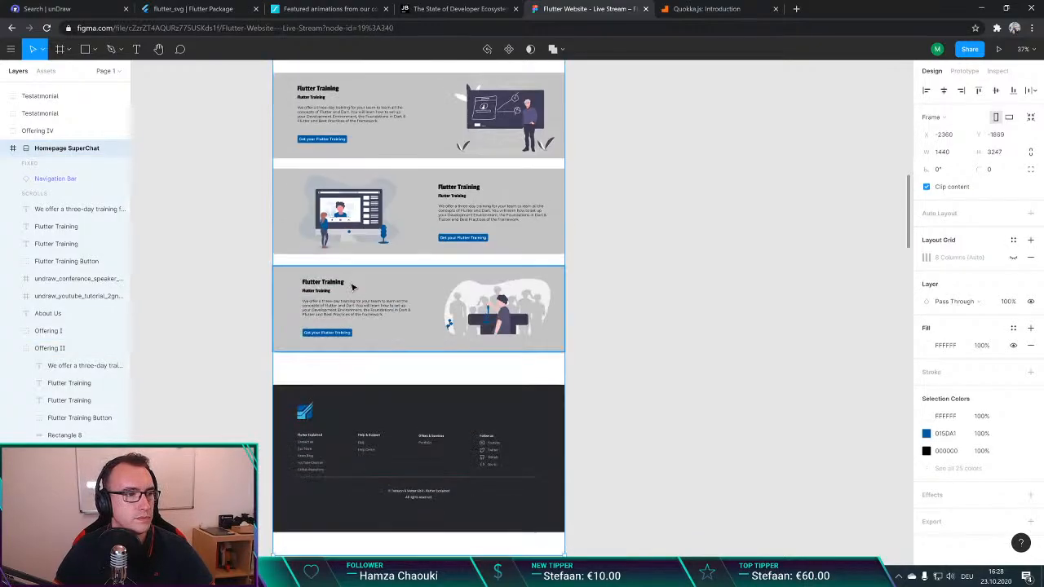
drag(393, 380, 394, 353)
Step: Search the web for "ubisoft ai devlopment" in a new browser tab
key(ctrl+t)
text(ubi)
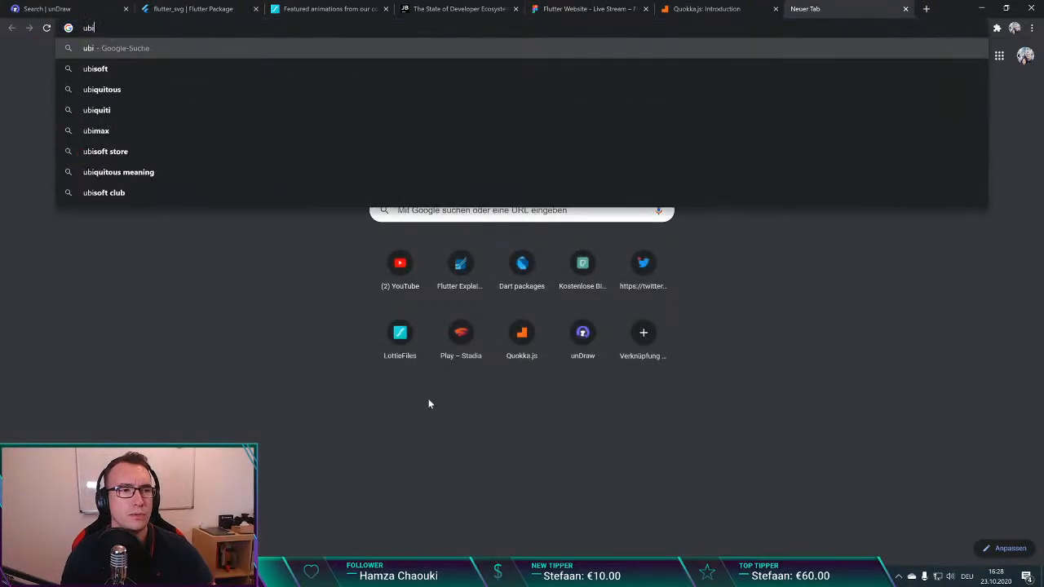
text(soft ai )
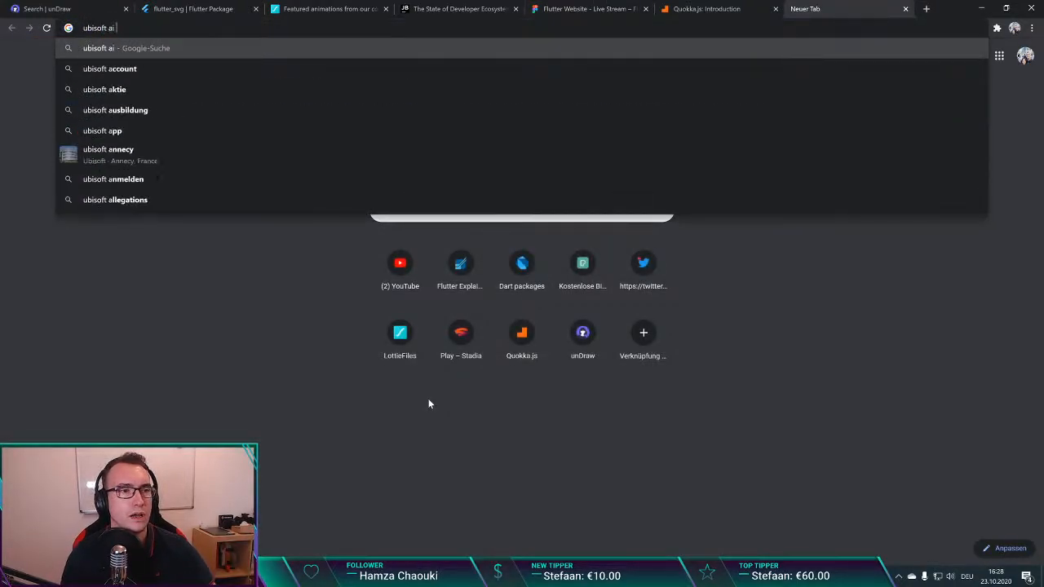
text(devlopment)
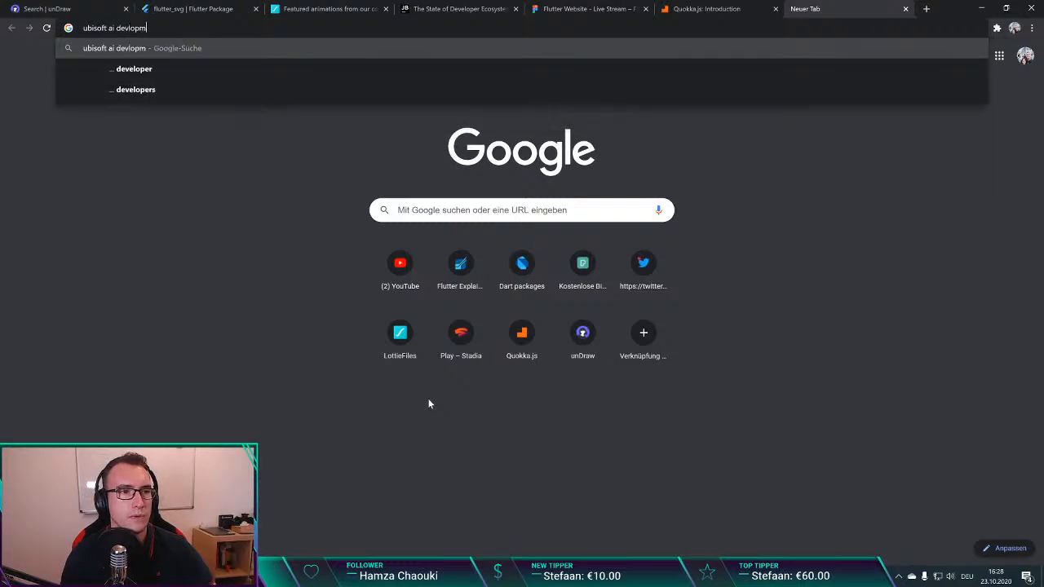
key(Return)
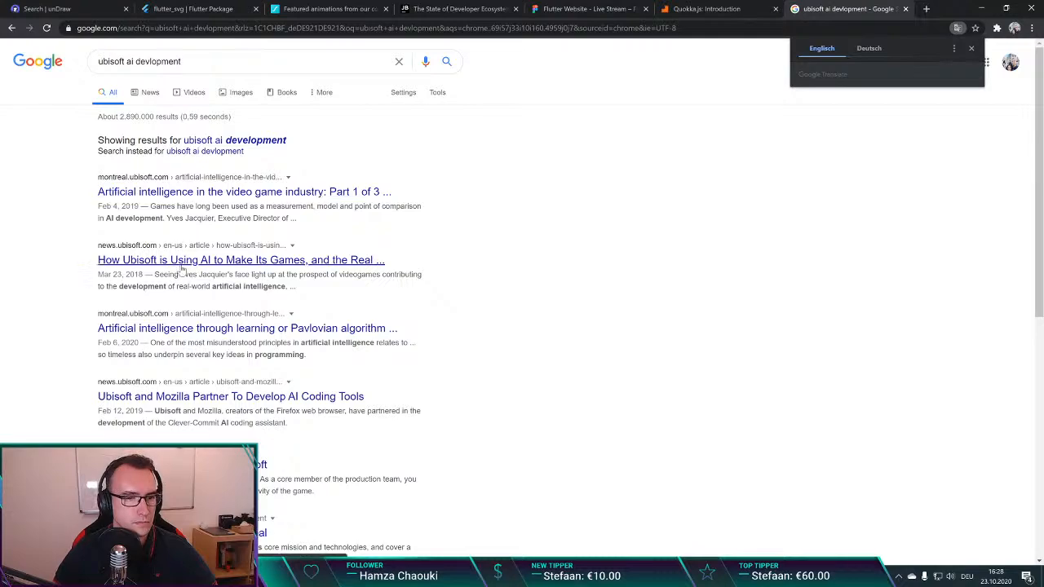
Step: Open the Ubisoft News article on Ubisoft and Mozilla developing AI coding tools and examine its description of Clever-Commit
scroll(155, 273, down, 1)
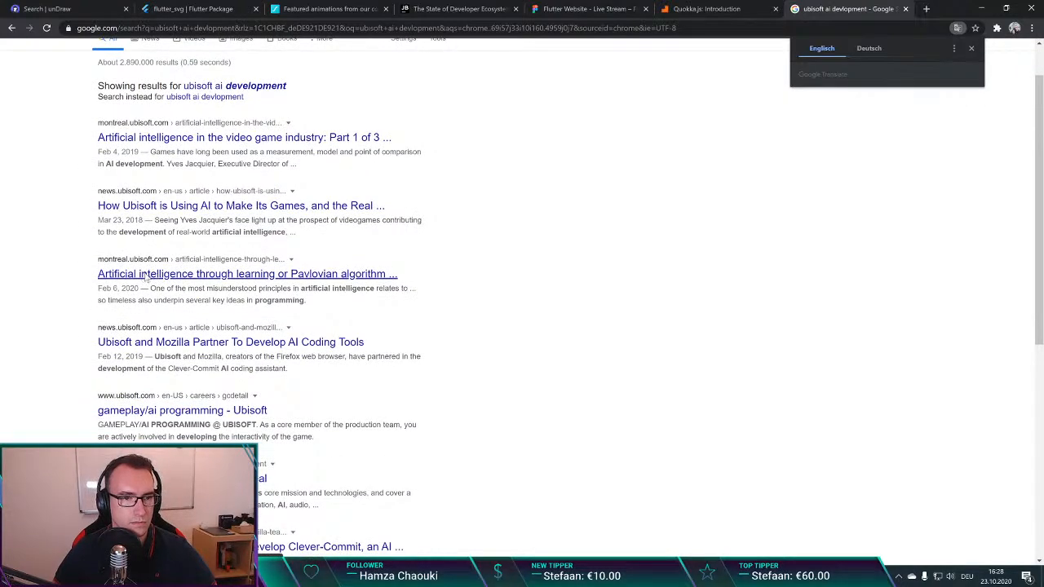
scroll(171, 275, down, 2)
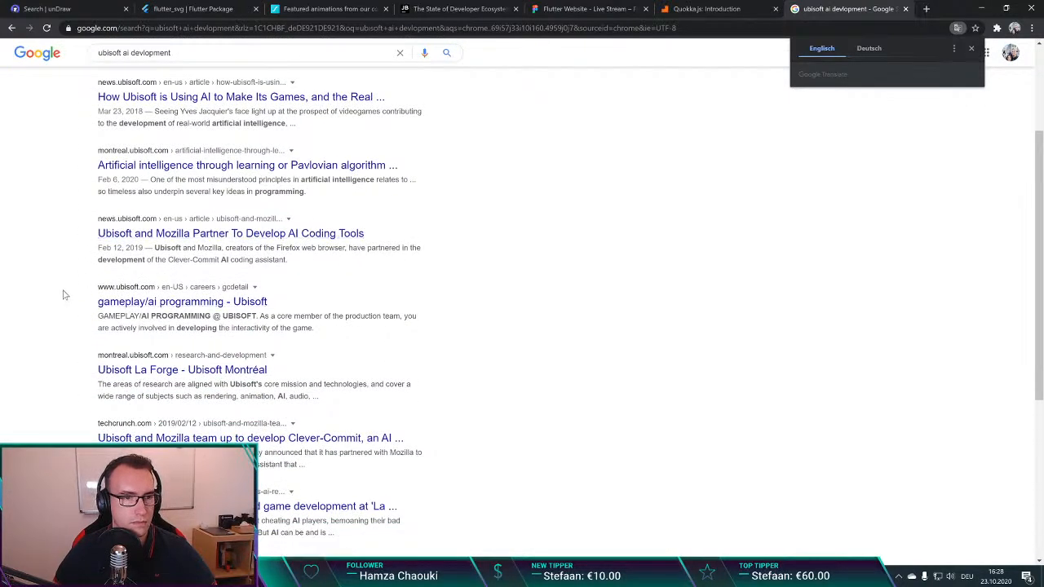
scroll(69, 289, up, 3)
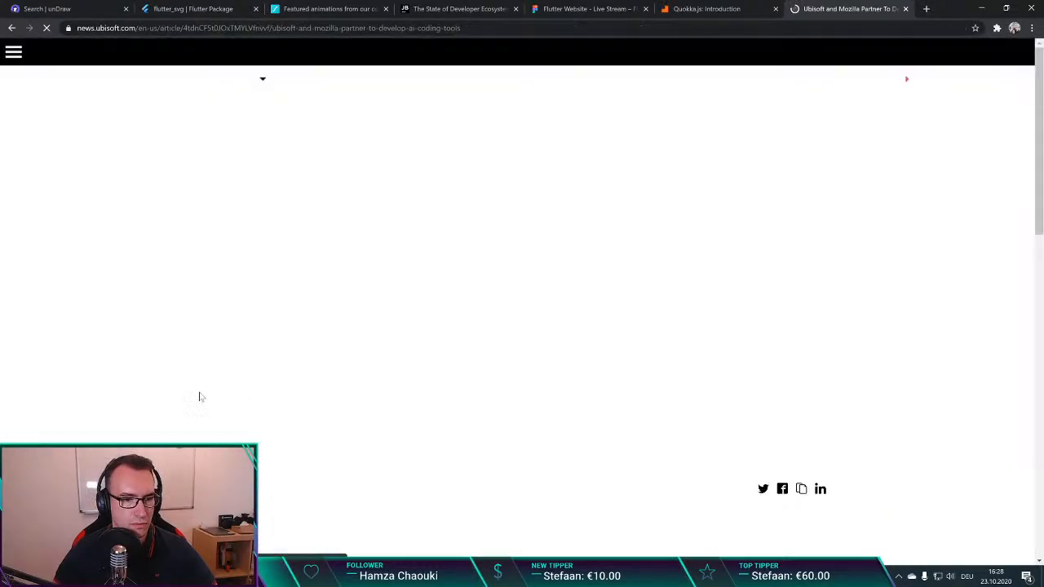
scroll(326, 269, down, 2)
scroll(313, 280, down, 3)
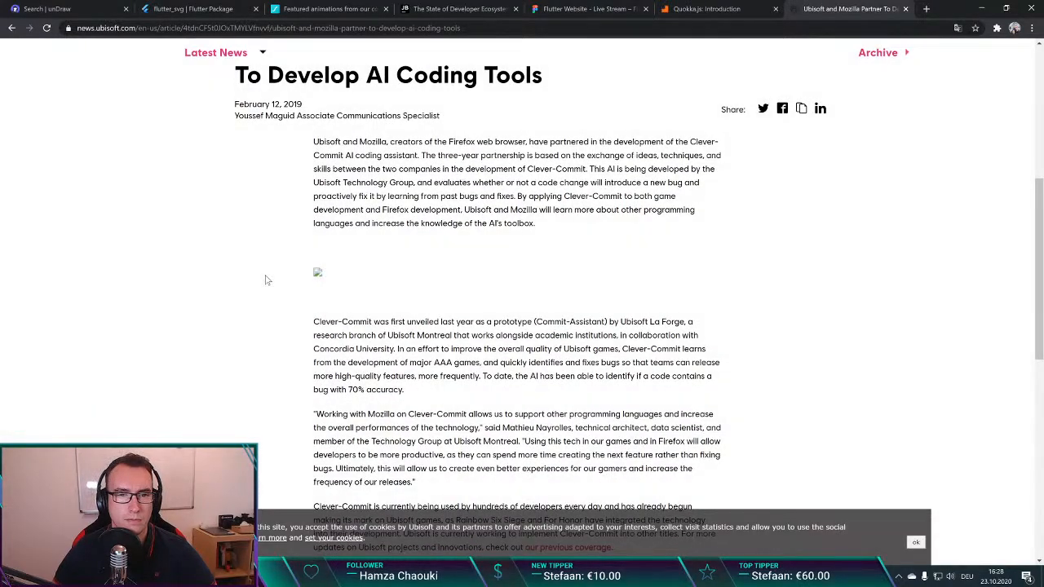
Step: Close the Ubisoft article and examine the lower offering sections and footer of the Homepage SuperChat frame in Figma
scroll(265, 278, down, 6)
scroll(265, 278, up, 6)
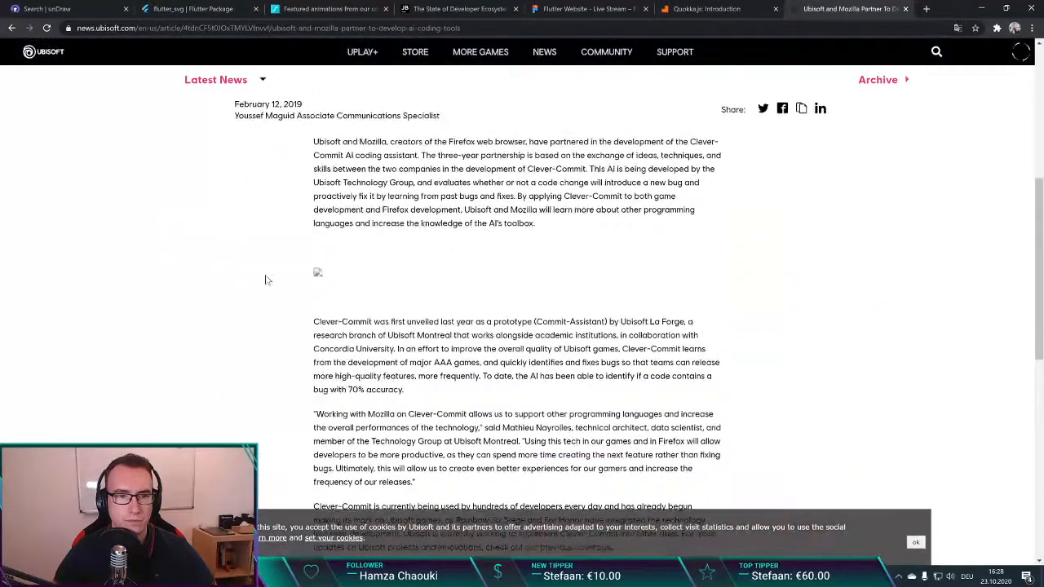
click(288, 27)
key(alt+Tab)
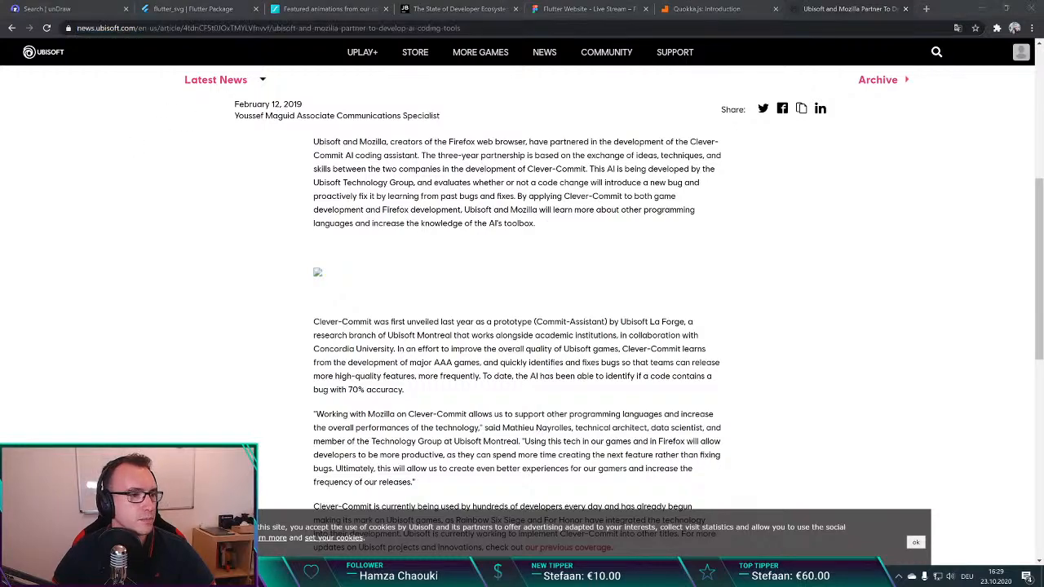
key(ctrl+w)
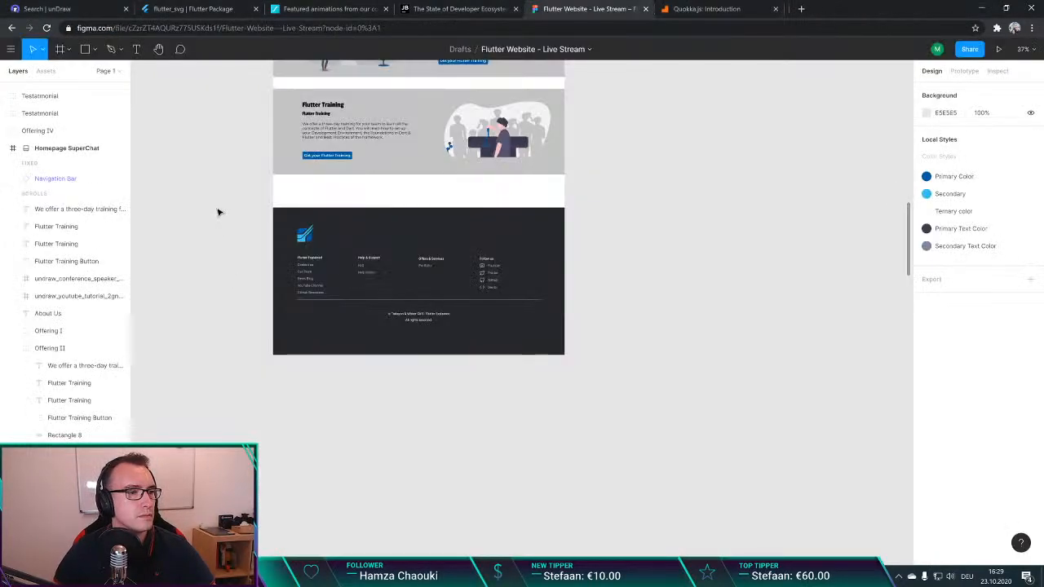
scroll(203, 177, up, 3)
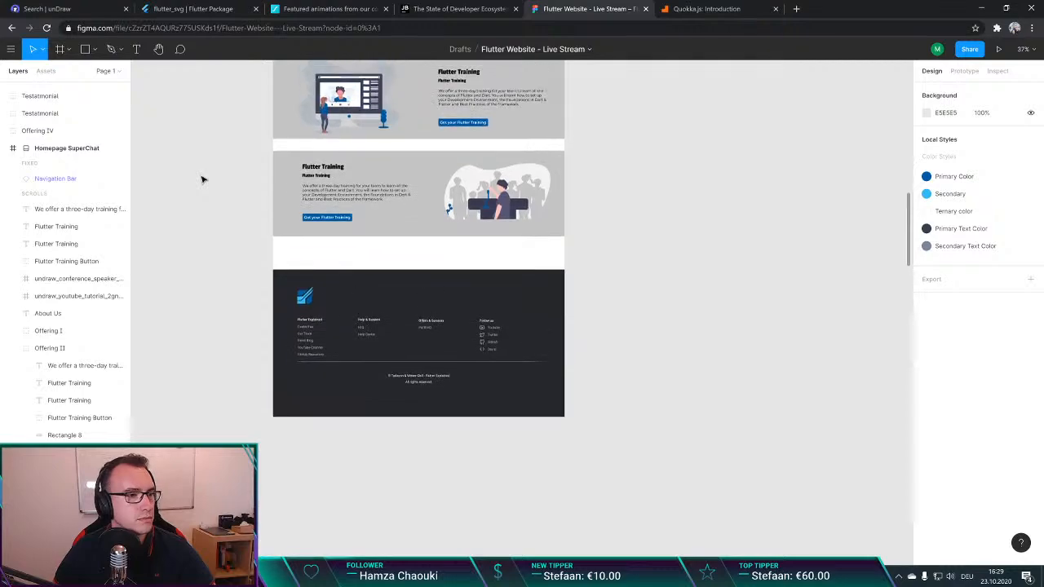
scroll(203, 191, up, 1)
scroll(201, 192, up, 4)
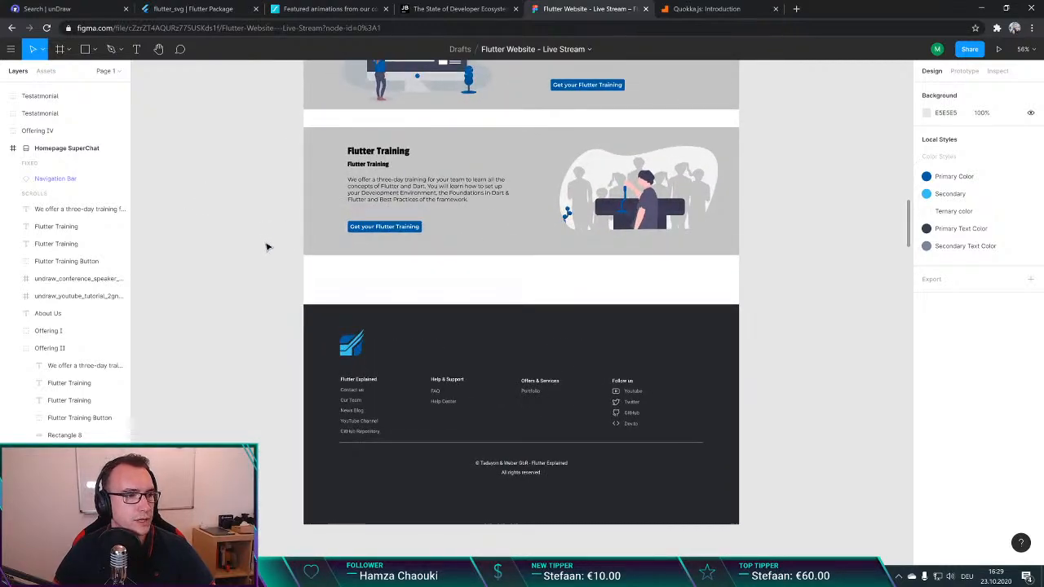
scroll(272, 253, left, 2)
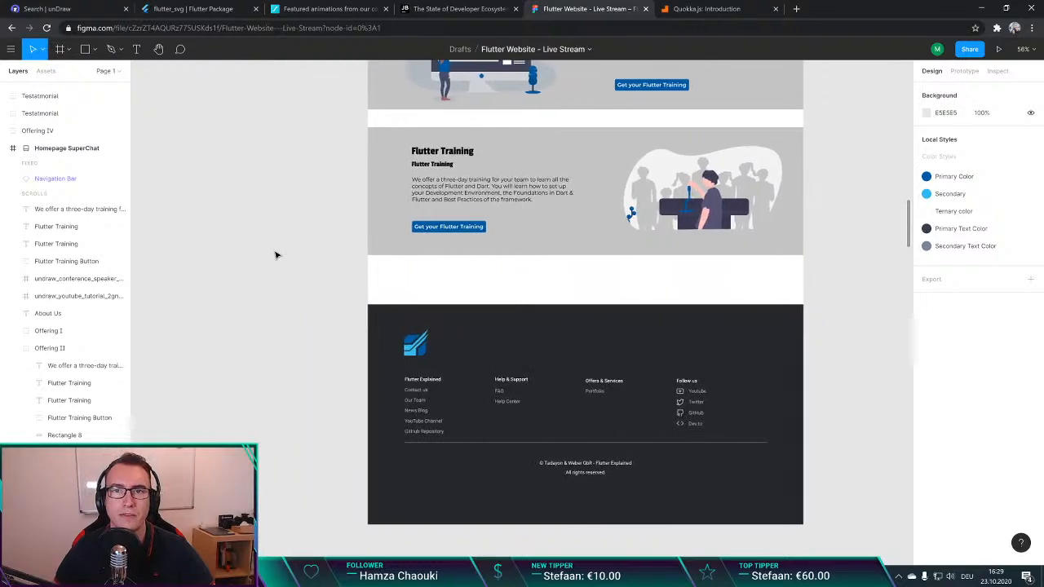
scroll(274, 253, right, 1)
key(ctrl+t)
text(github)
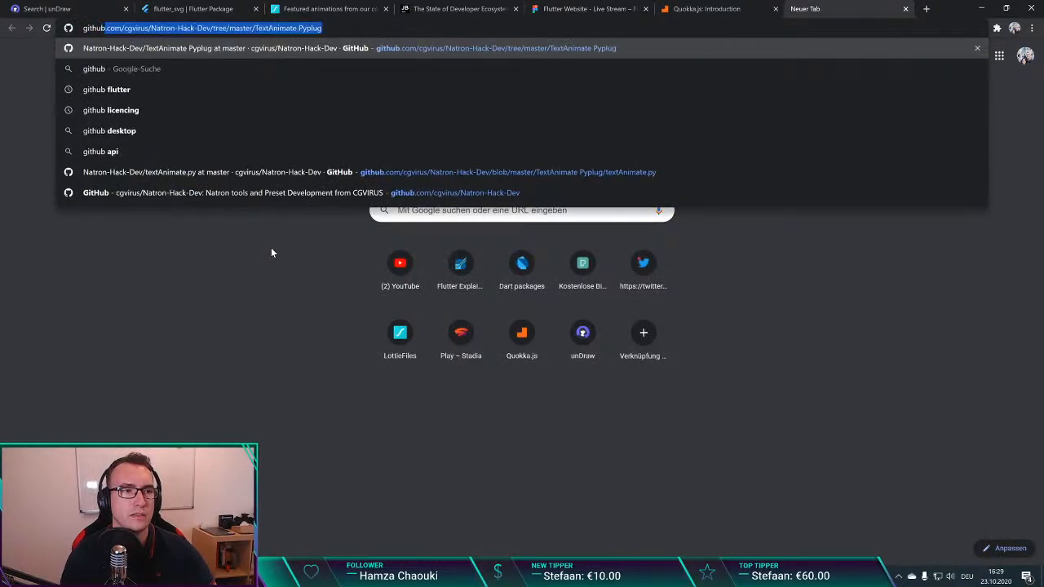
text(.co)
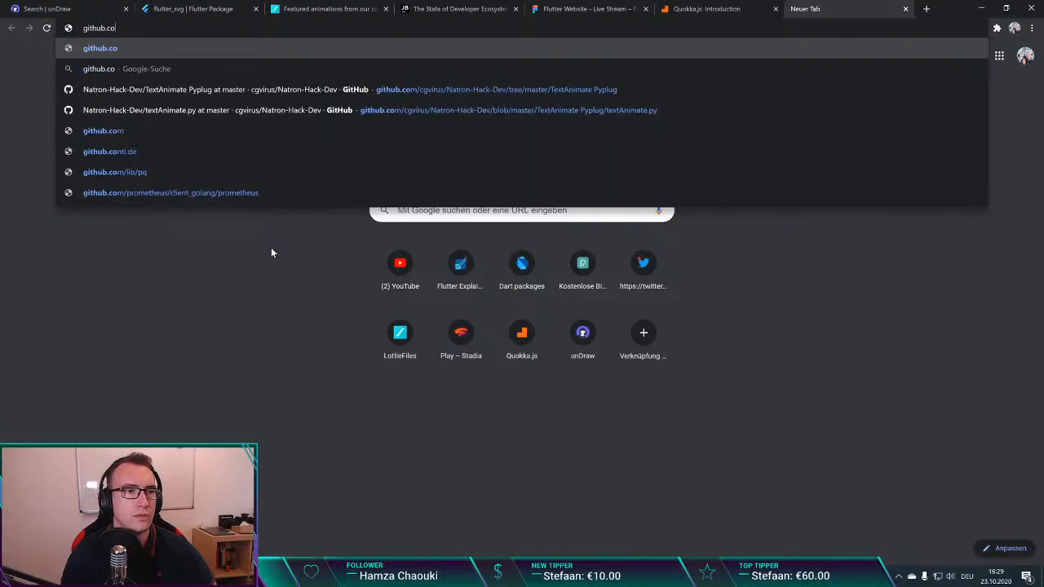
text(m)
key(Return)
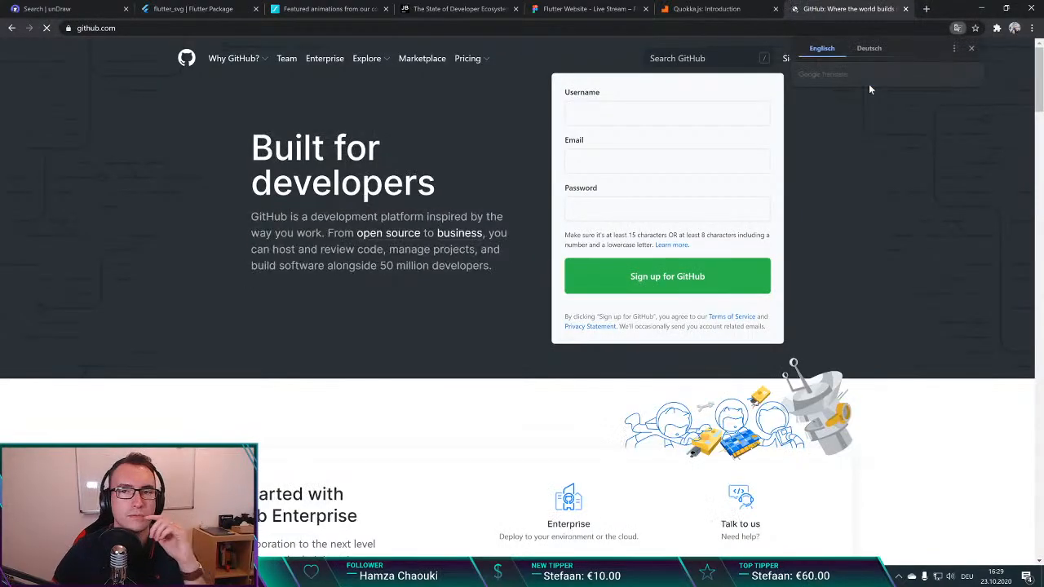
key(ctrl+w)
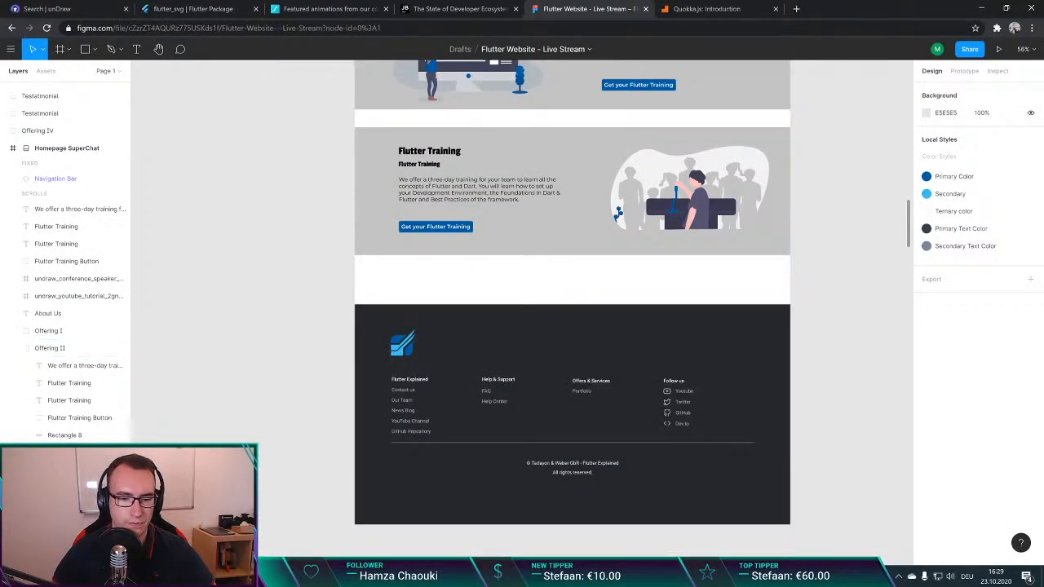
Step: Bring the other browser window with the signed-in GitHub dashboard onto this screen and maximise it
key(alt+Tab)
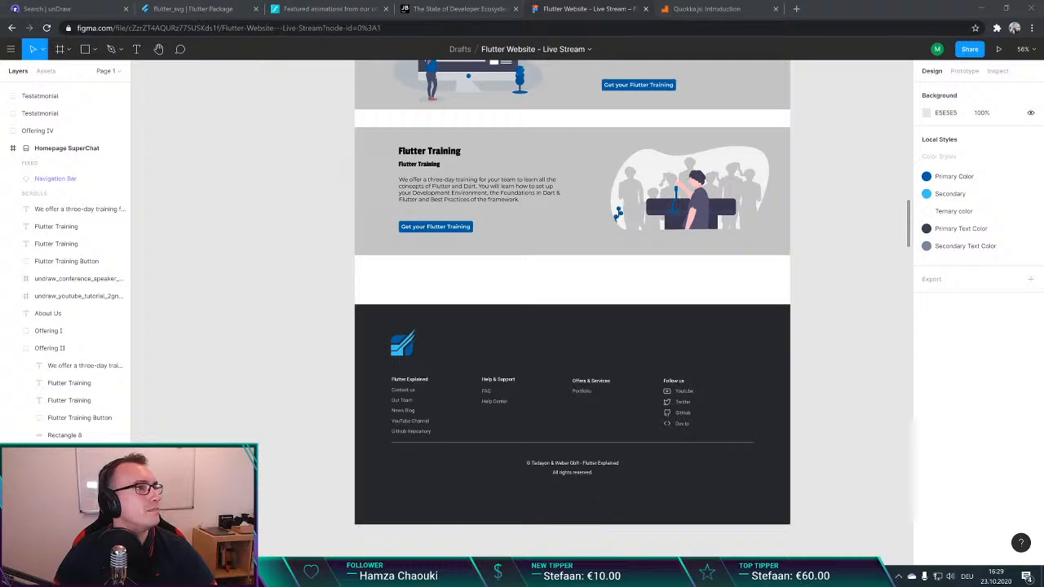
click(438, 391)
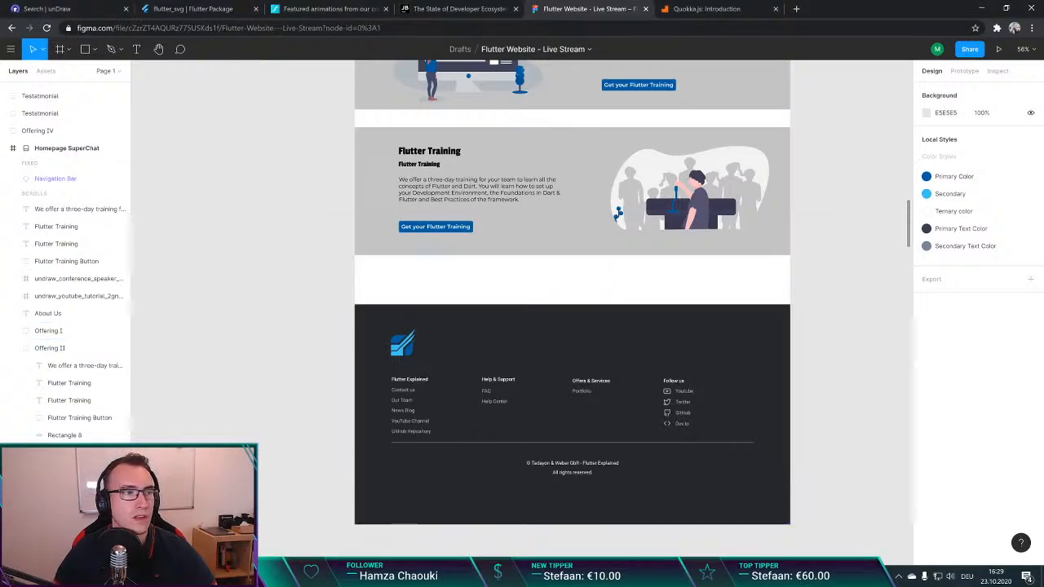
drag(1, 348, 373, 215)
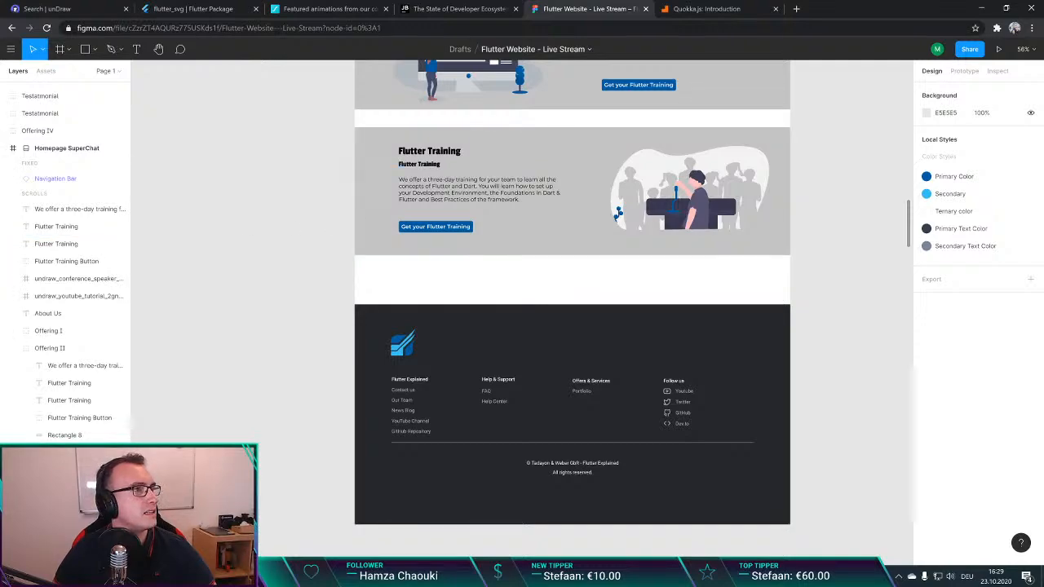
drag(2, 313, 851, 227)
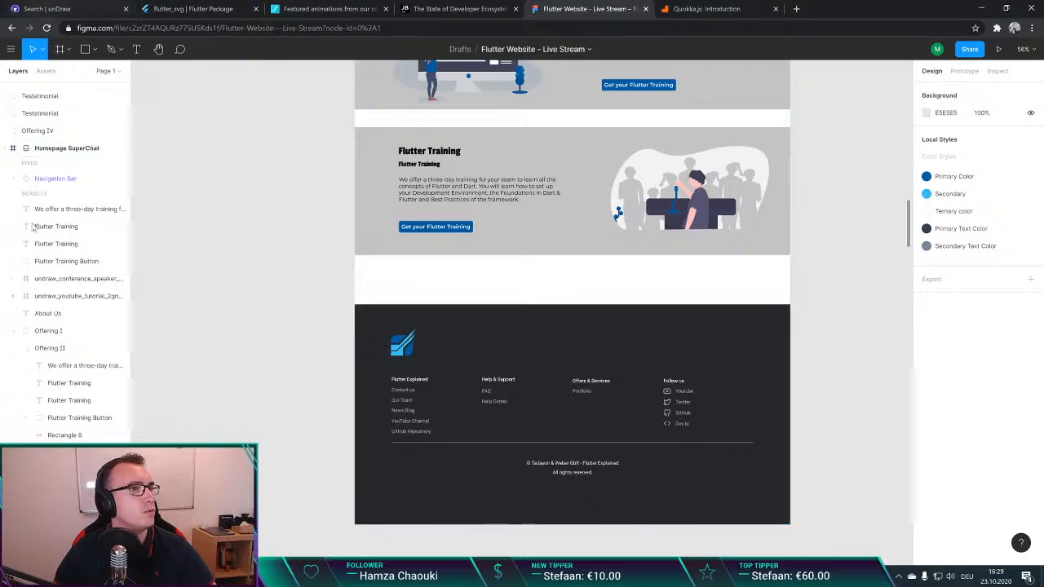
drag(2, 332, 758, 65)
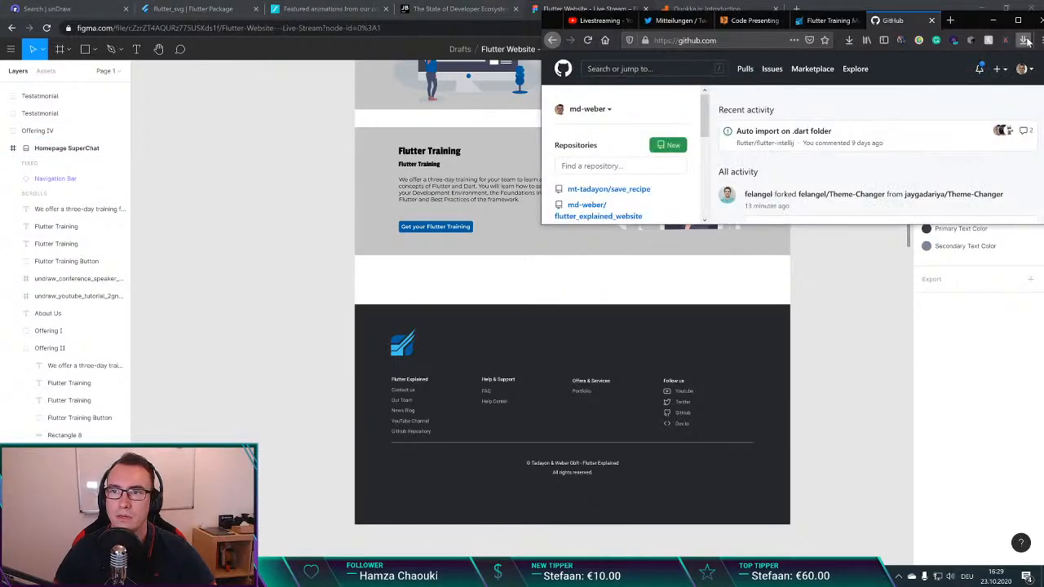
click(1017, 19)
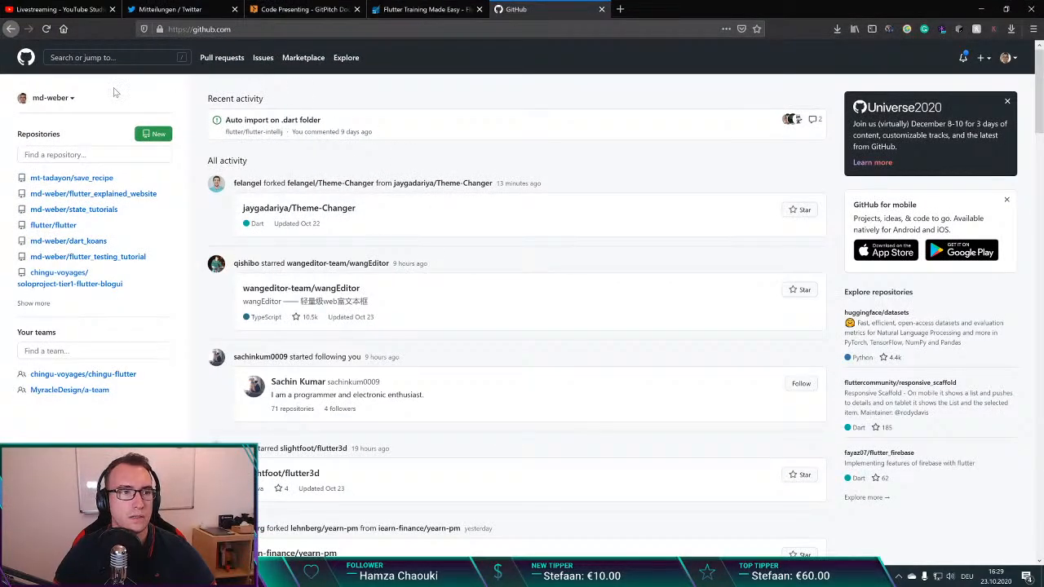
Step: Open the flutter_explained_website repository and post its link in the YouTube Studio live chat
click(106, 57)
click(610, 70)
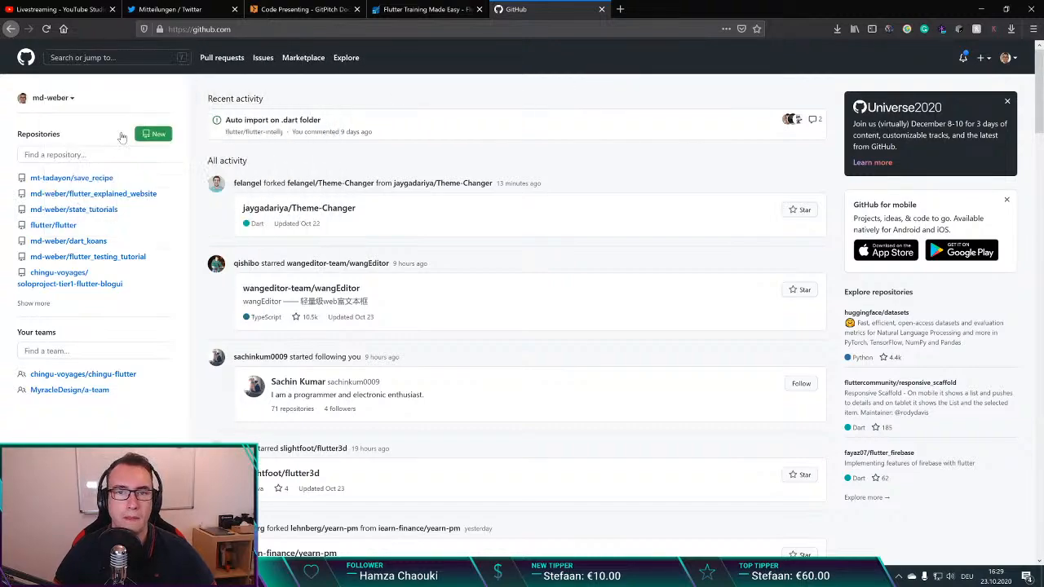
click(93, 193)
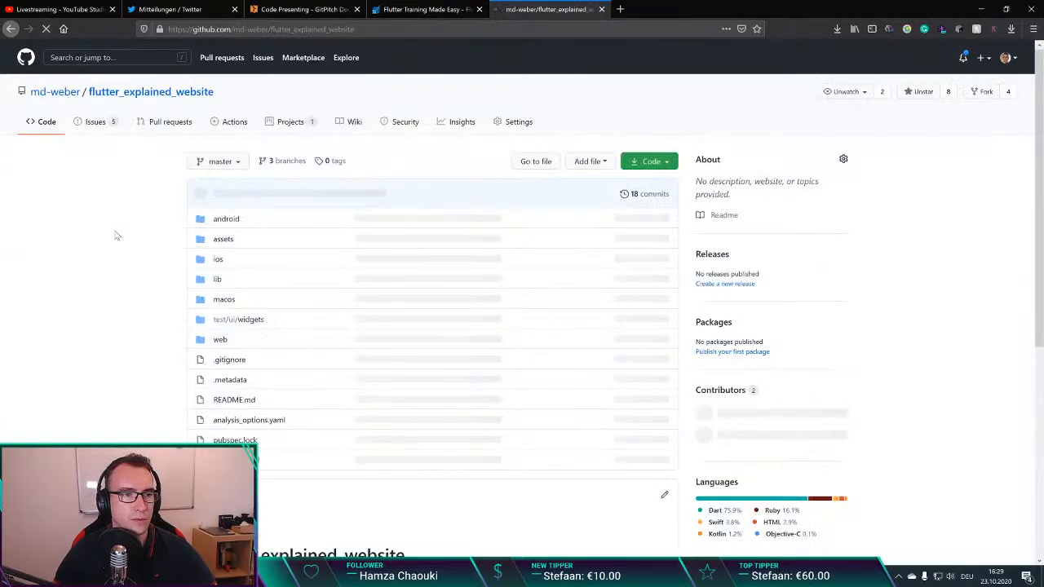
click(207, 30)
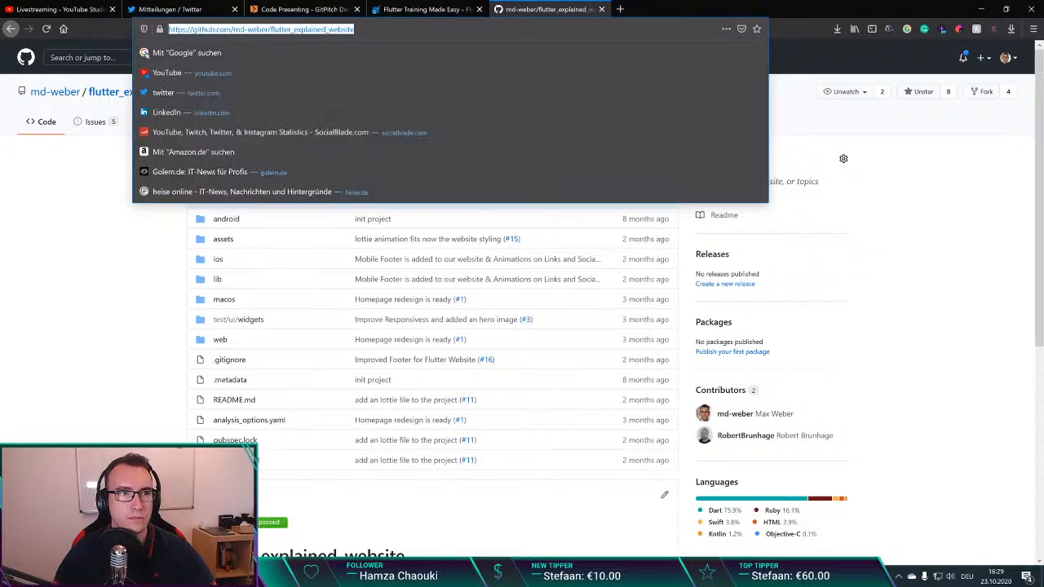
click(56, 7)
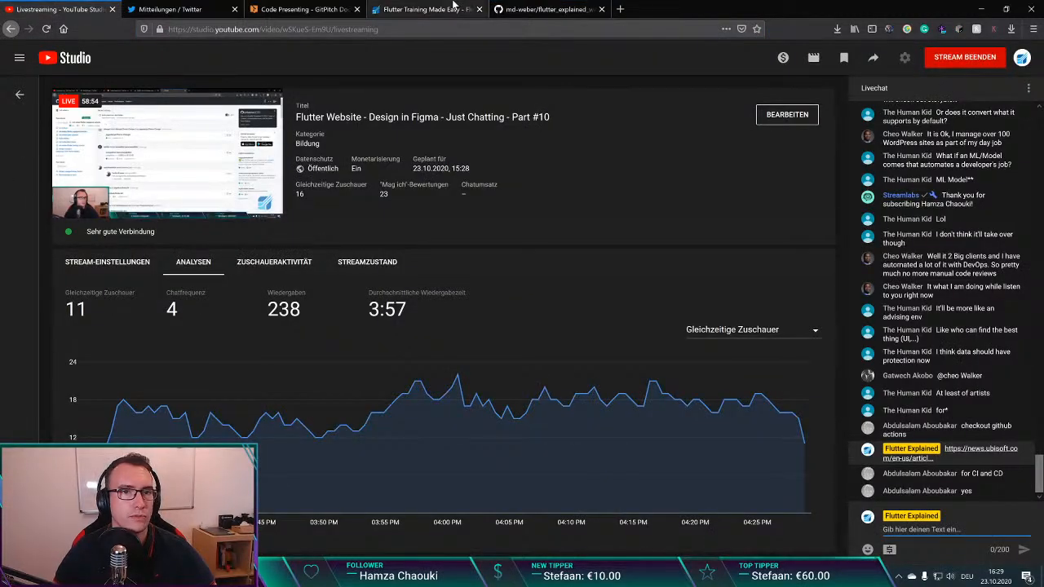
click(546, 9)
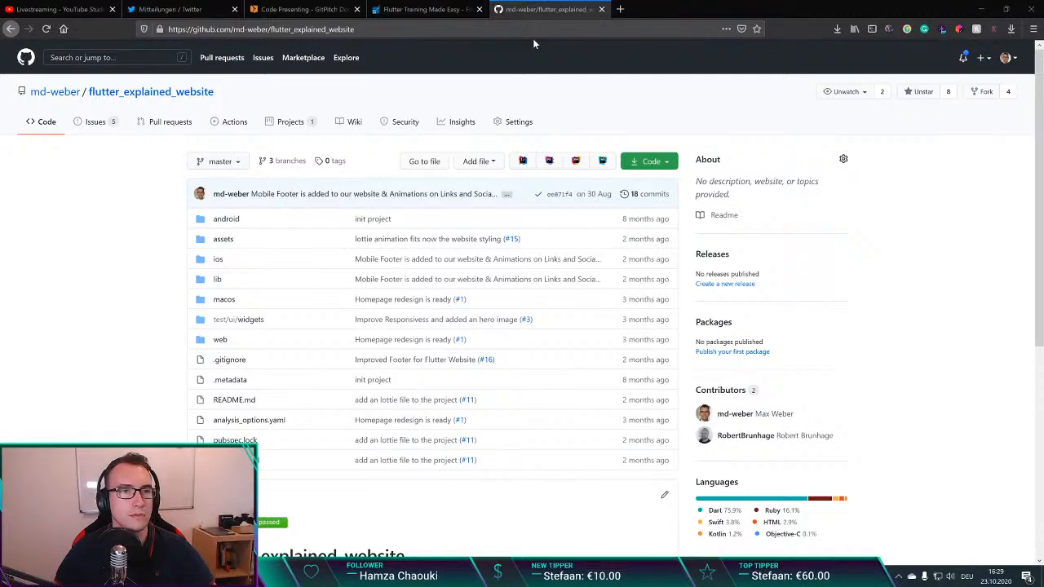
click(57, 9)
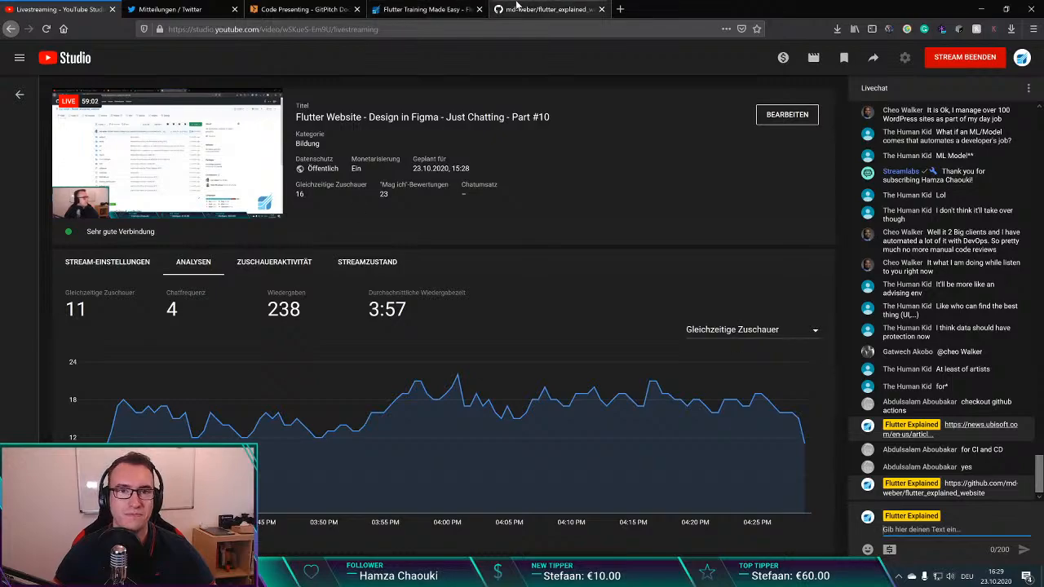
Step: Return to the flutter_explained_website repository and open the suggested Dart workflow template from GitHub Actions
click(522, 8)
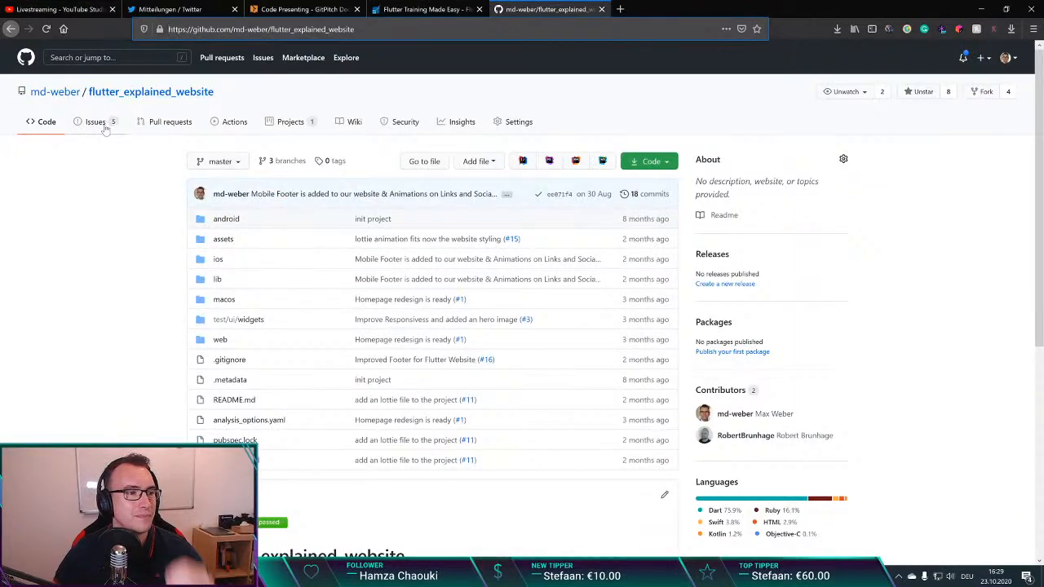
click(231, 121)
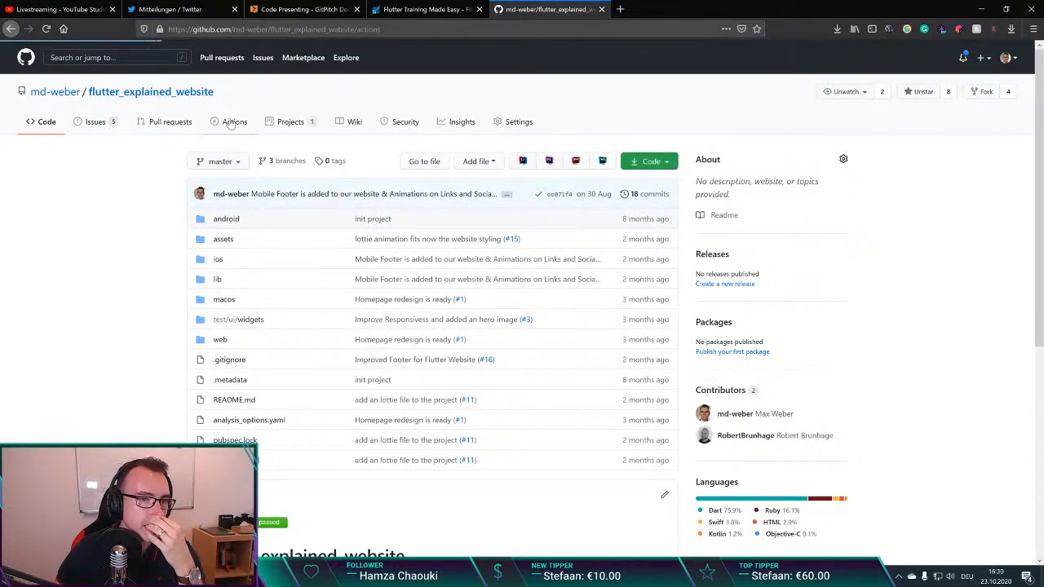
scroll(340, 237, down, 2)
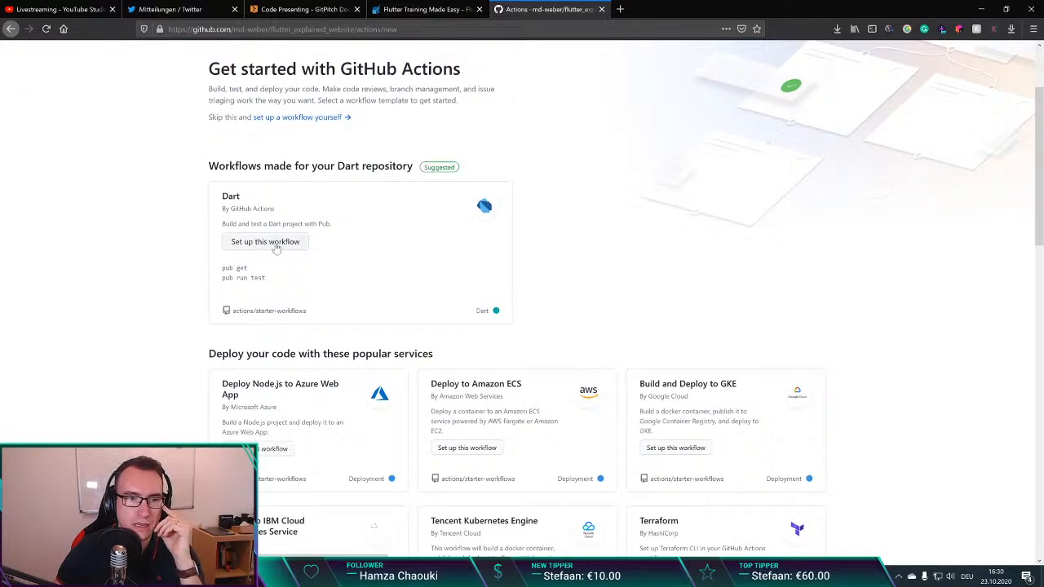
scroll(362, 268, down, 1)
scroll(555, 361, up, 3)
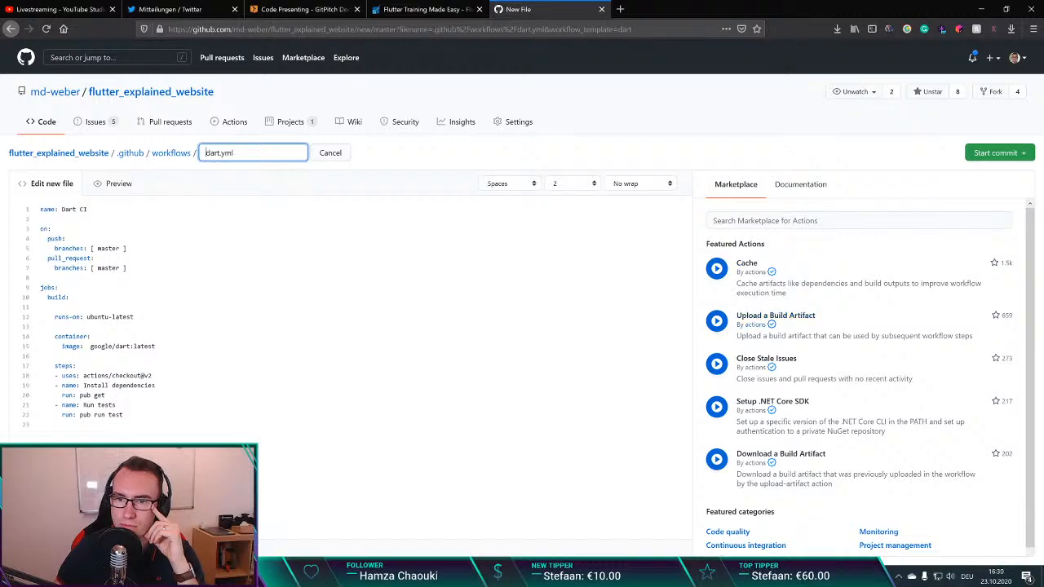
Step: Search the Actions Marketplace for "Flutter", examine Flutter action, Flutter Runner and flutter-cli, and close the workflow file without committing it
click(815, 221)
text(Flutter)
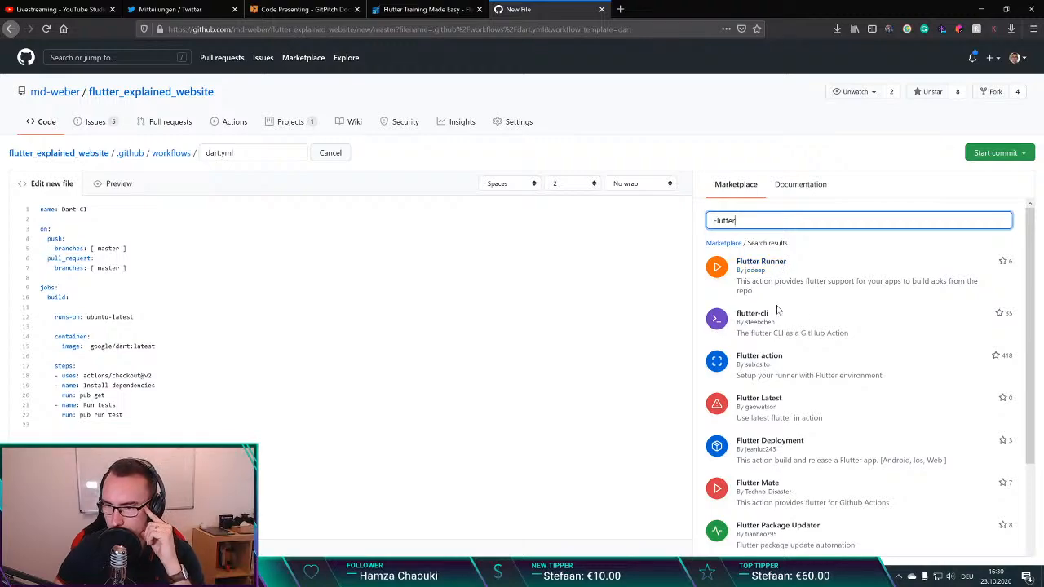
click(758, 358)
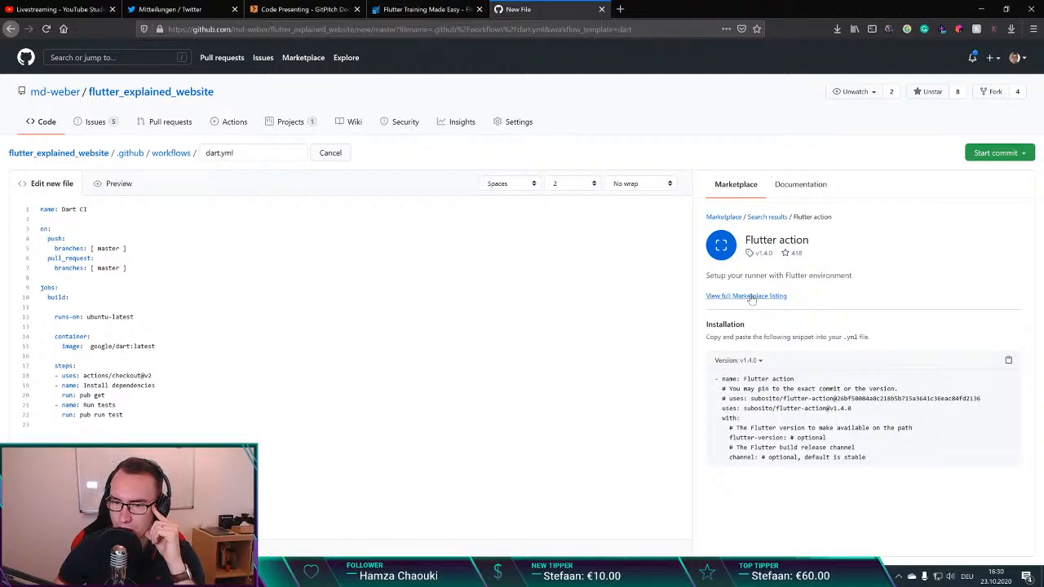
click(765, 219)
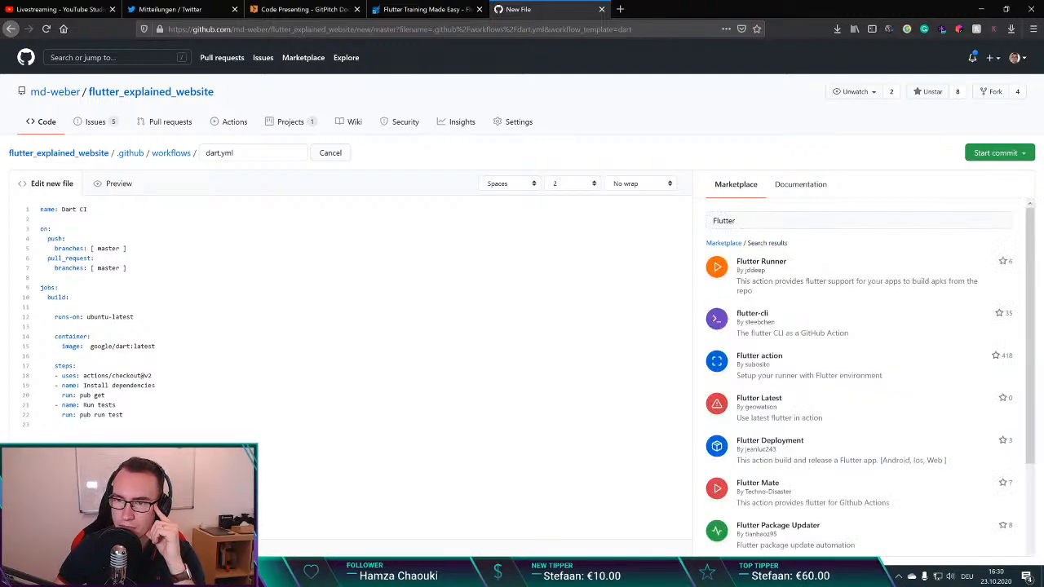
click(748, 265)
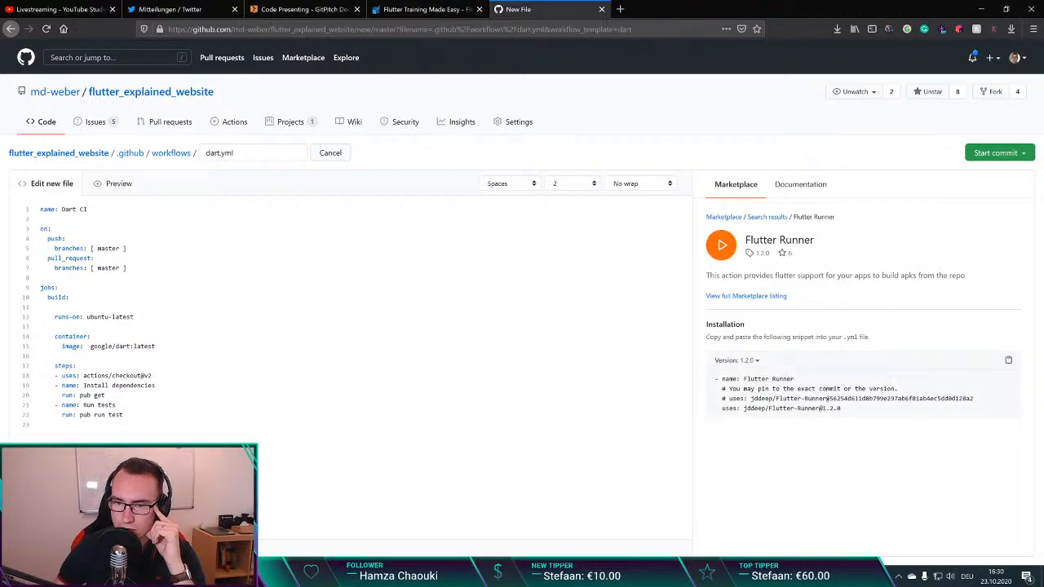
click(765, 218)
scroll(751, 311, down, 3)
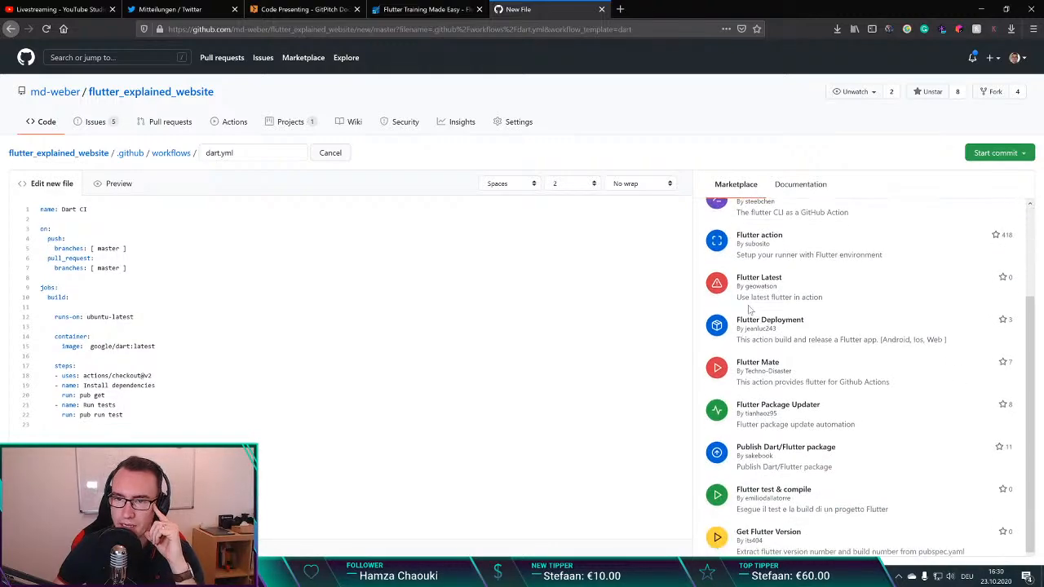
scroll(751, 311, up, 3)
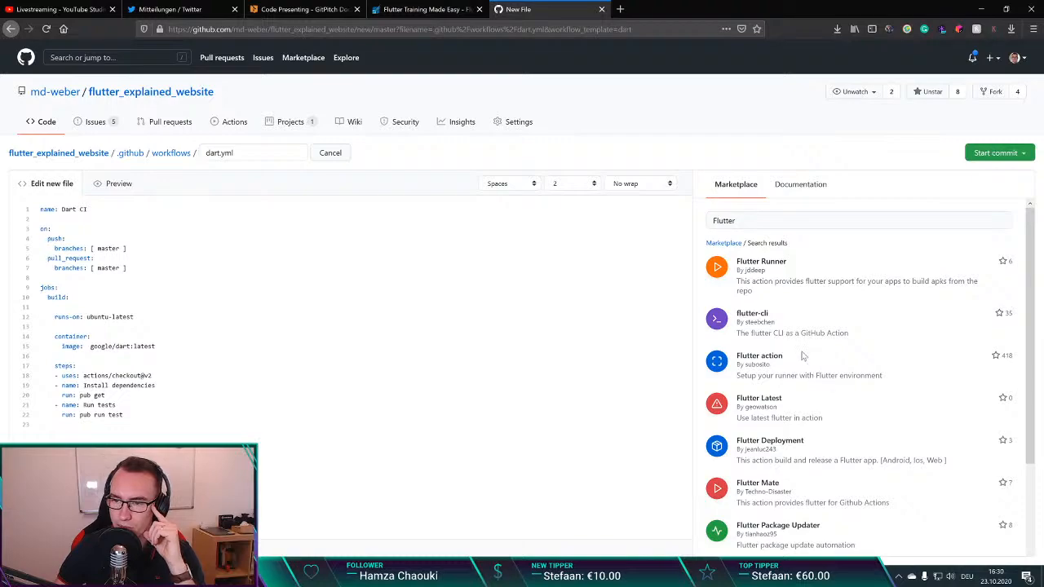
click(751, 314)
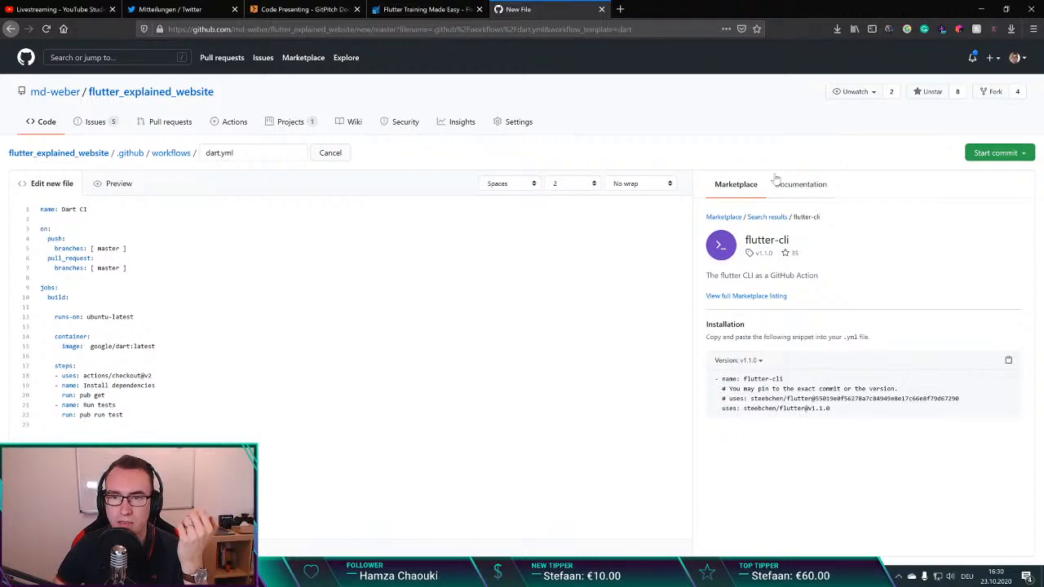
click(768, 217)
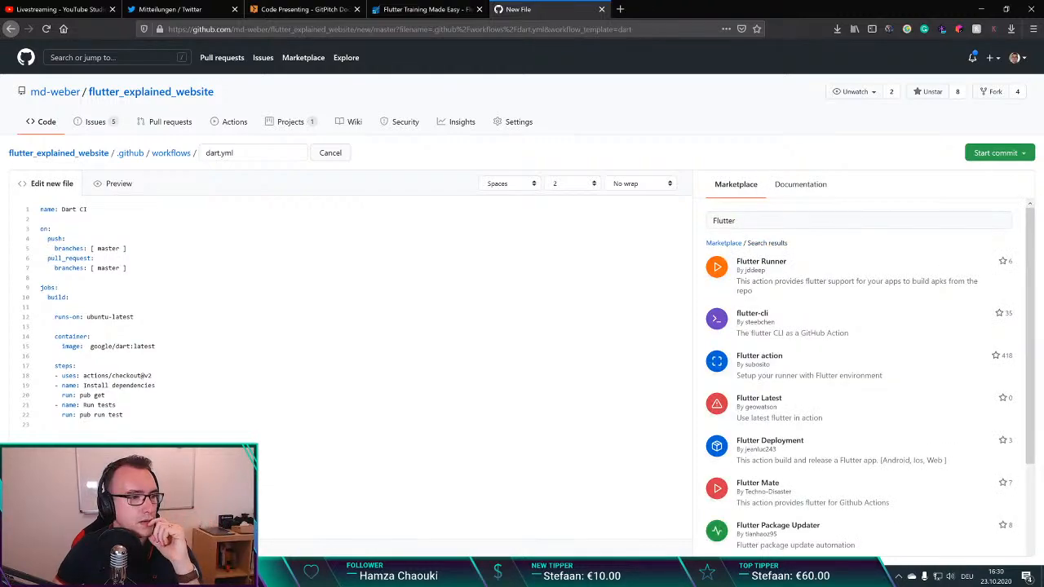
click(601, 9)
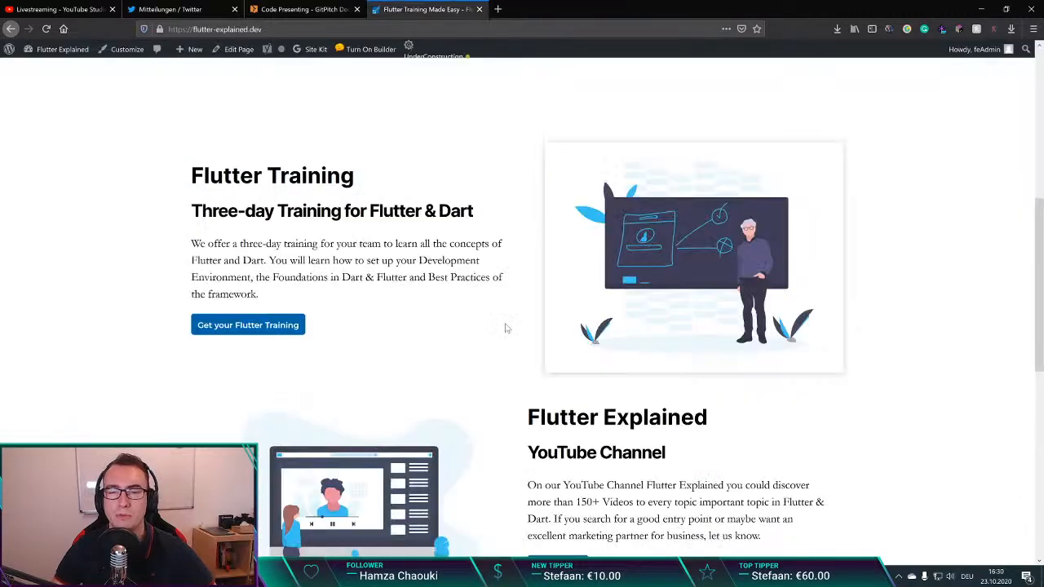
Step: Switch to the Figma homepage design and review its offering sections from the Flutter Developer hero down to the footer
scroll(348, 301, down, 2)
key(alt+Tab)
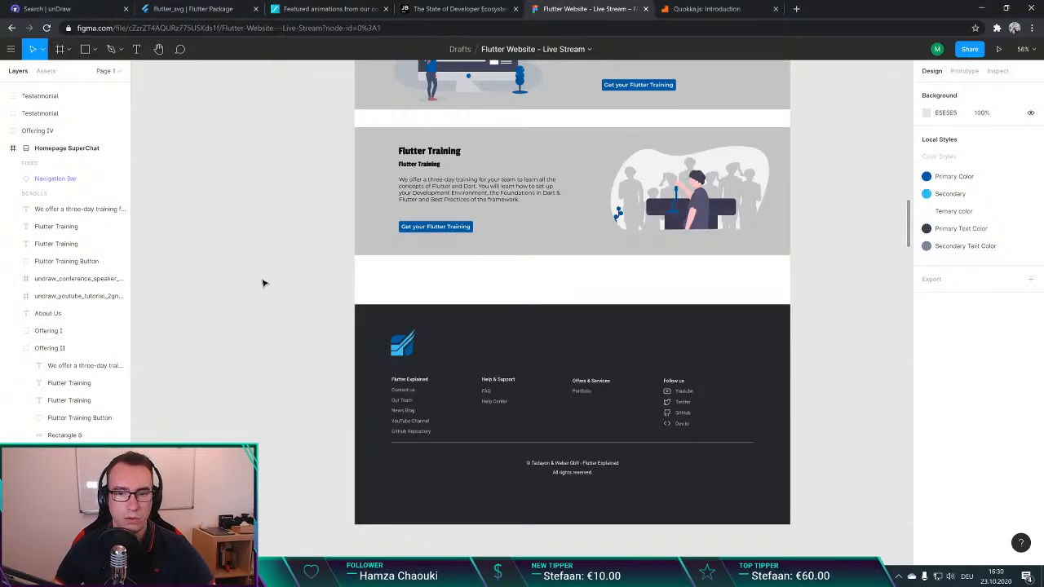
scroll(262, 267, down, 1)
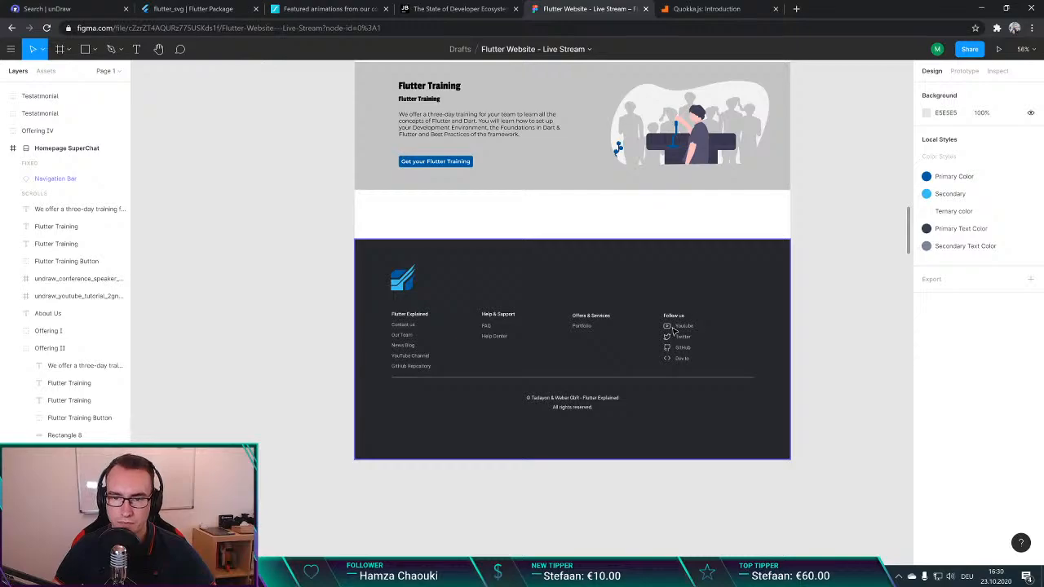
scroll(667, 332, up, 7)
scroll(569, 302, down, 1)
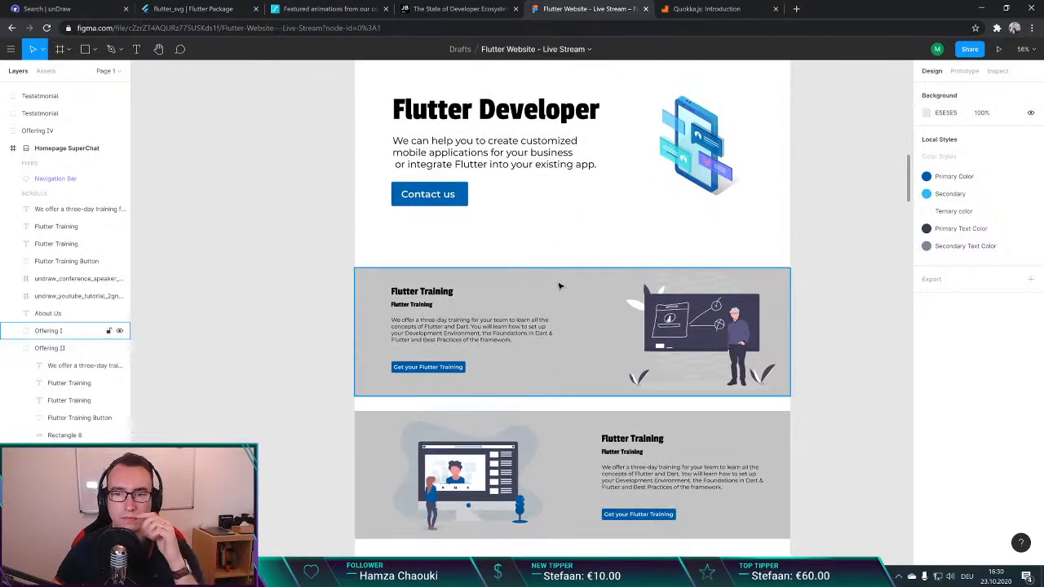
scroll(559, 286, down, 2)
scroll(683, 343, down, 1)
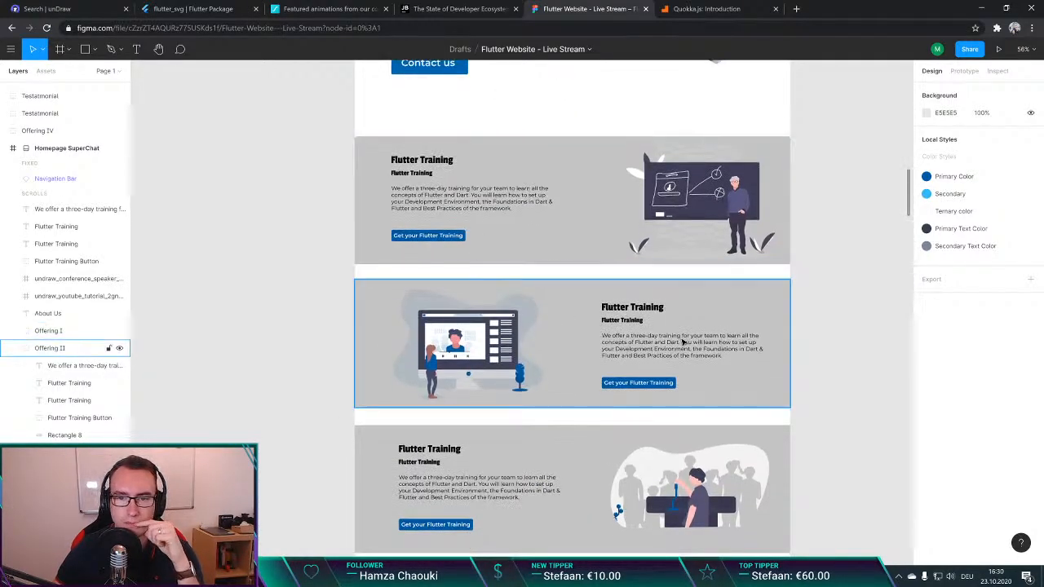
scroll(683, 342, down, 2)
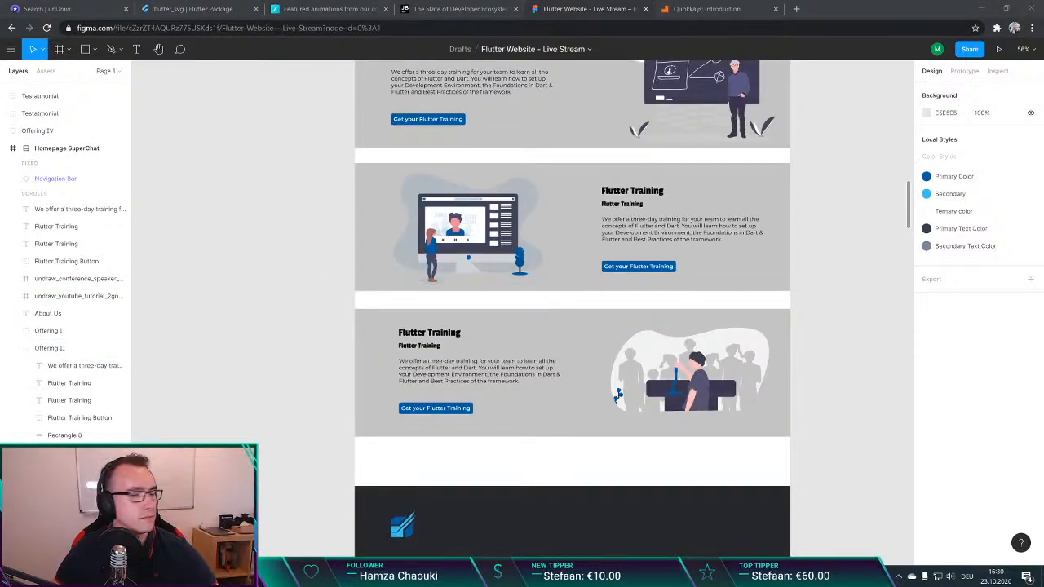
Step: Change the second offering's heading to "Flutter Explained" and its subheading to "YouTube Channel"
click(634, 194)
double_click(634, 194)
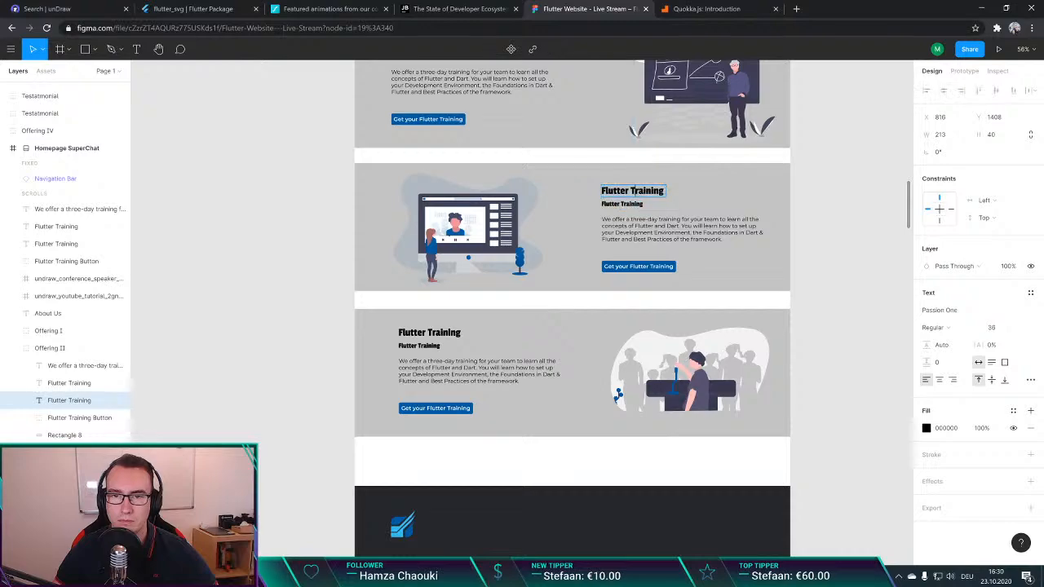
text(Flutter Explained)
double_click(623, 204)
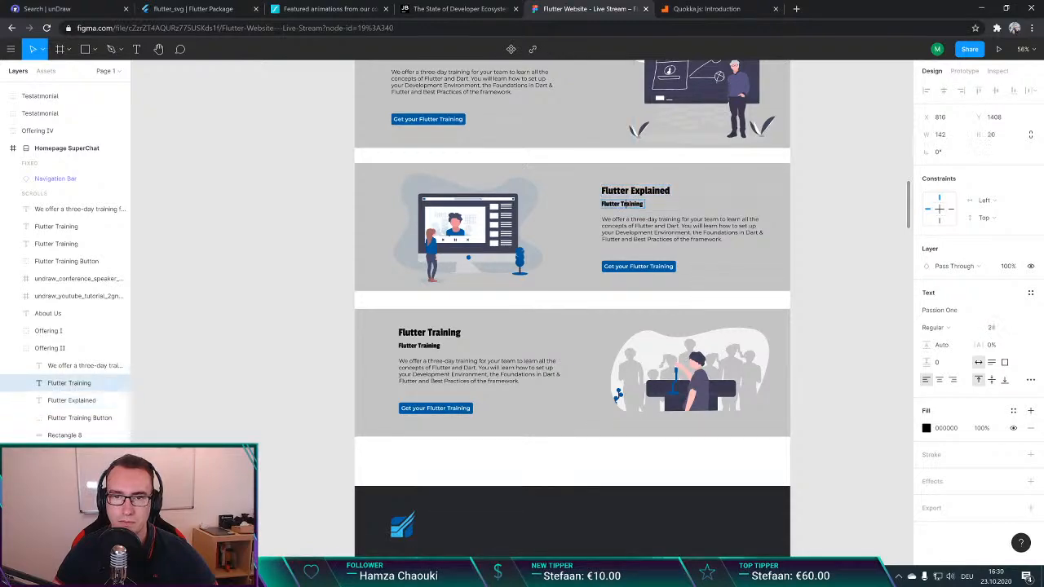
text(YouTube Channel)
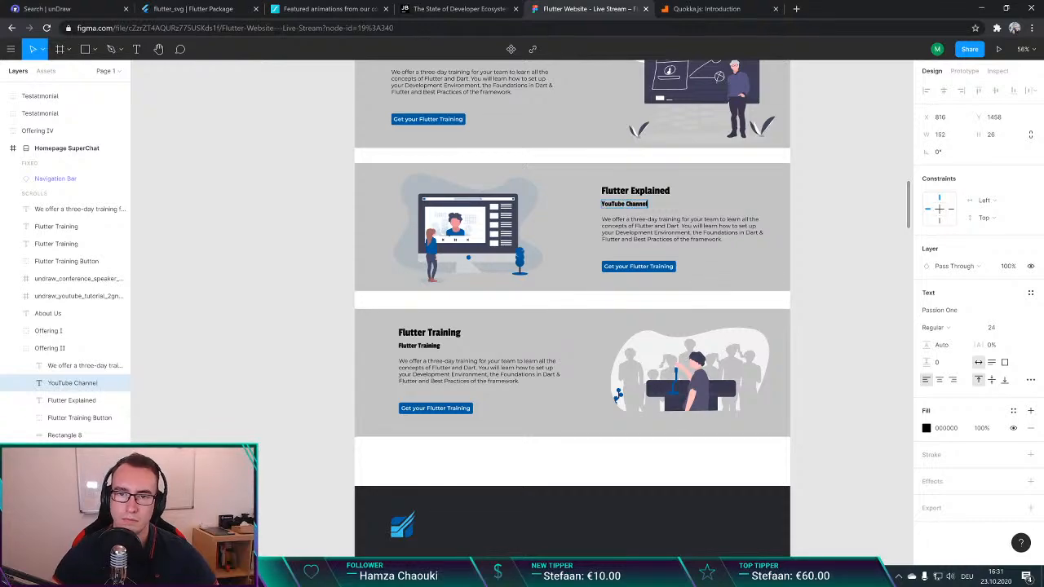
key(Escape)
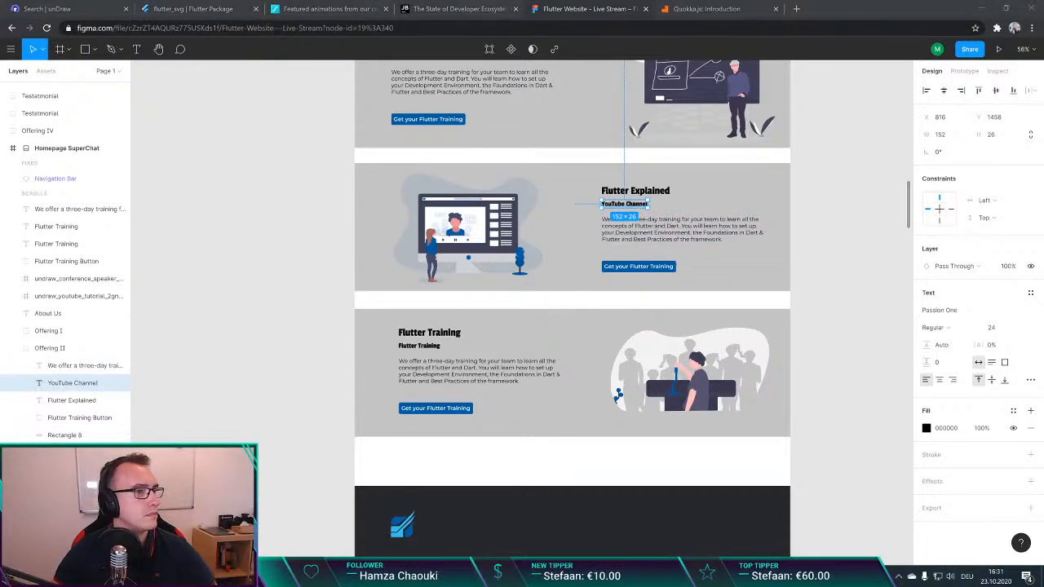
Step: Replace the Flutter Explained section's description with the live website's paragraph beginning "On our YouTube Channel Flutter Explained you could discover more than 150+ Videos"
double_click(677, 247)
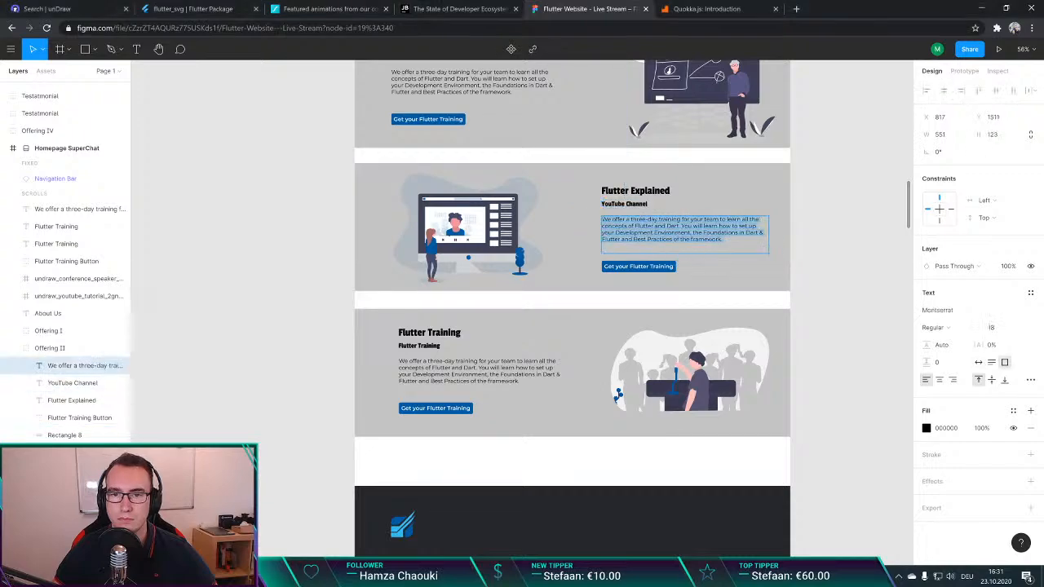
text(On our YouTube Channel Flutter Explained you could discover more than 150+ Videos to every topic important topic in Flutter & Dart. If you search for a good entry point or maybe want an excellent marketing partner for business, let us know!)
click(818, 273)
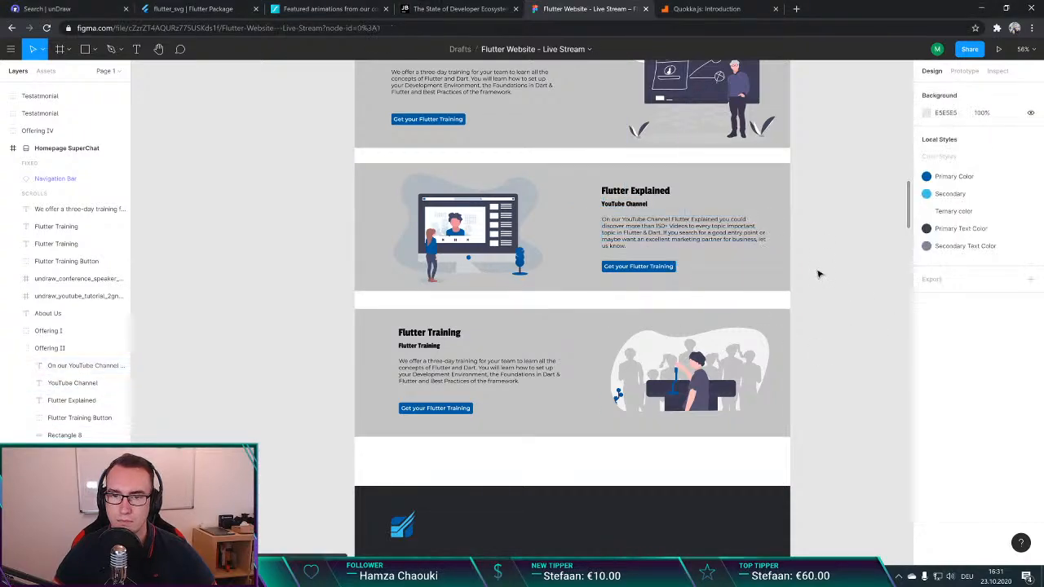
Step: Change the label of the Flutter Explained section's button to "Subscribe to our Channel"
click(634, 268)
click(634, 269)
click(634, 269)
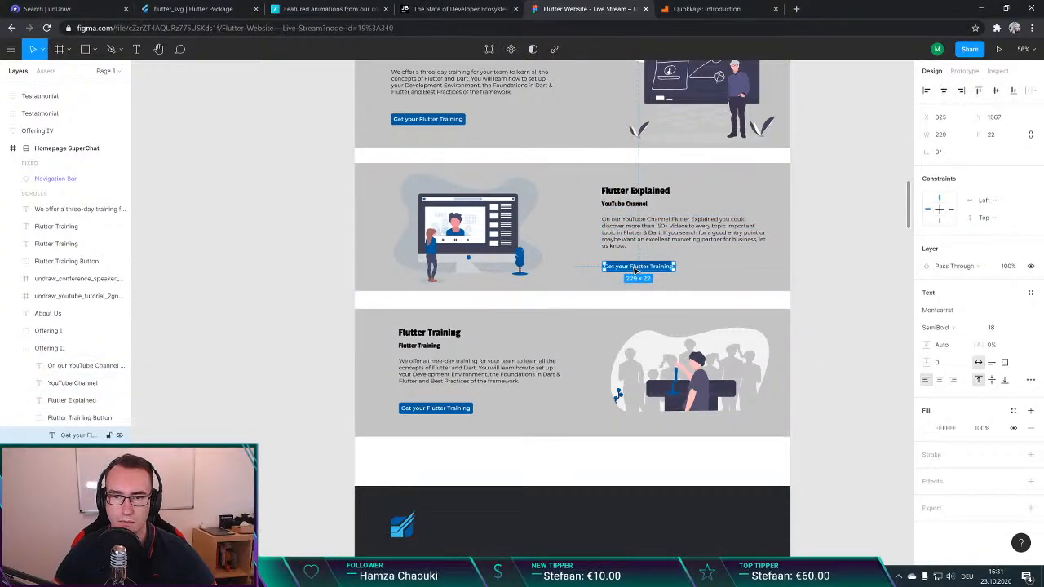
double_click(636, 269)
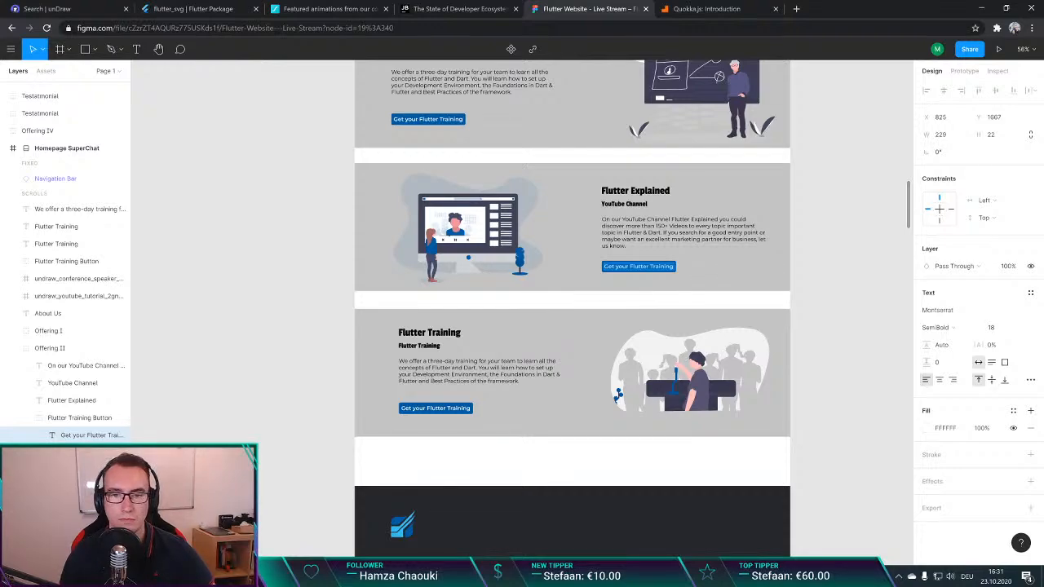
key(BackSpace)
text(J)
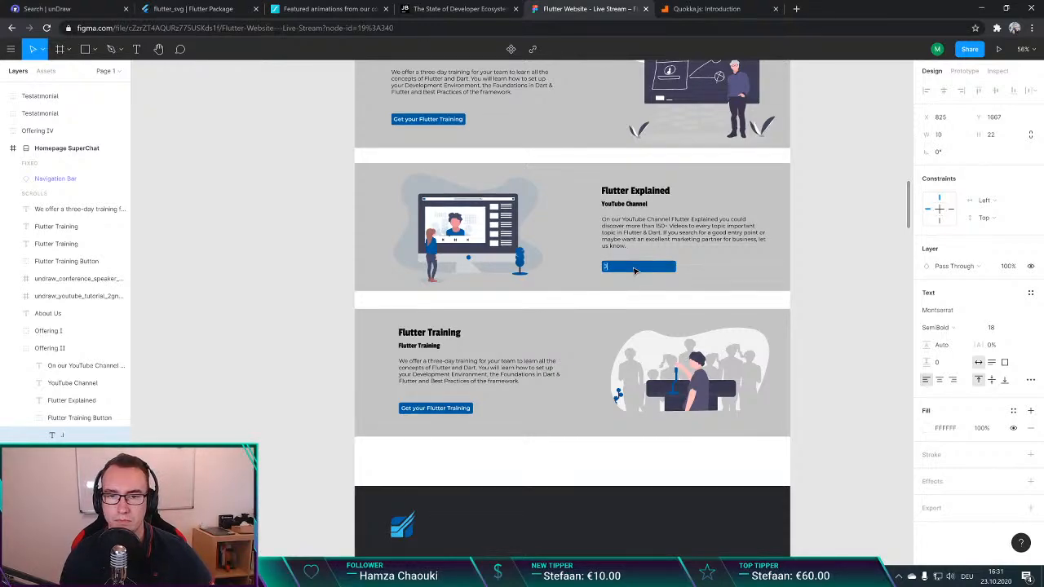
text(oin)
key(BackSpace)
key(BackSpace)
key(BackSpace)
key(BackSpace)
text(Sub)
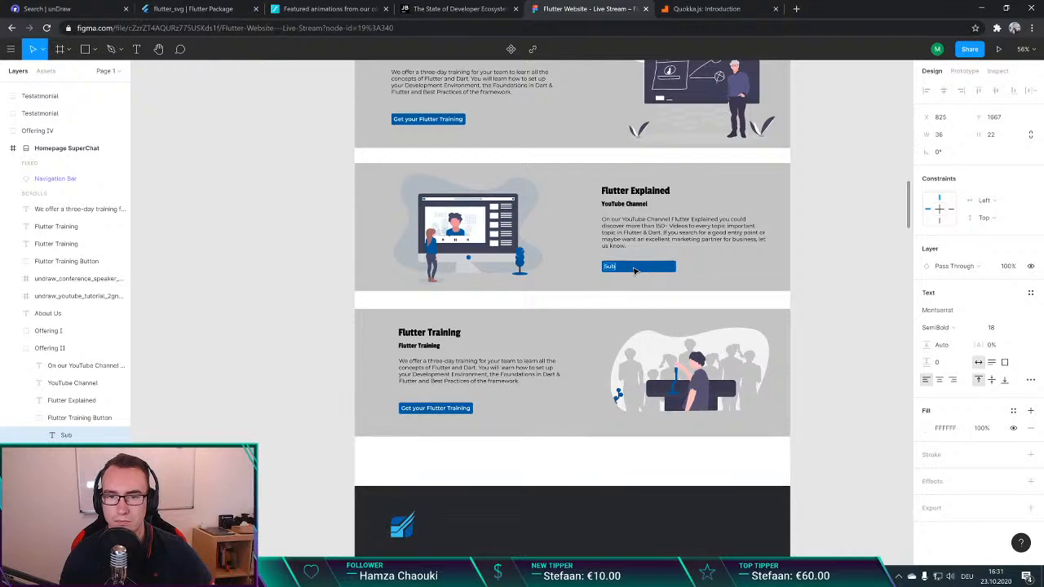
text(scribe to our Channel)
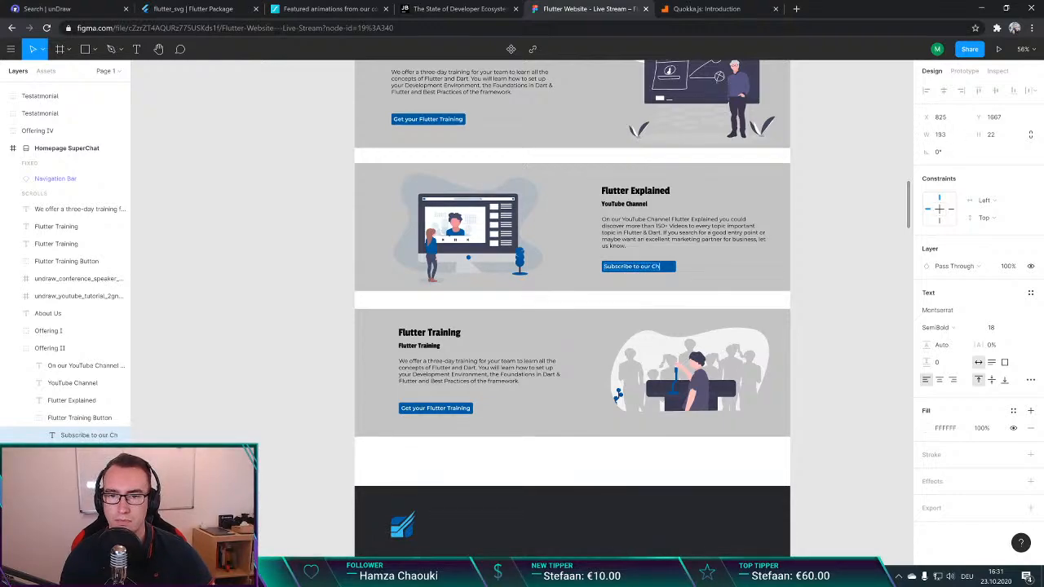
click(825, 274)
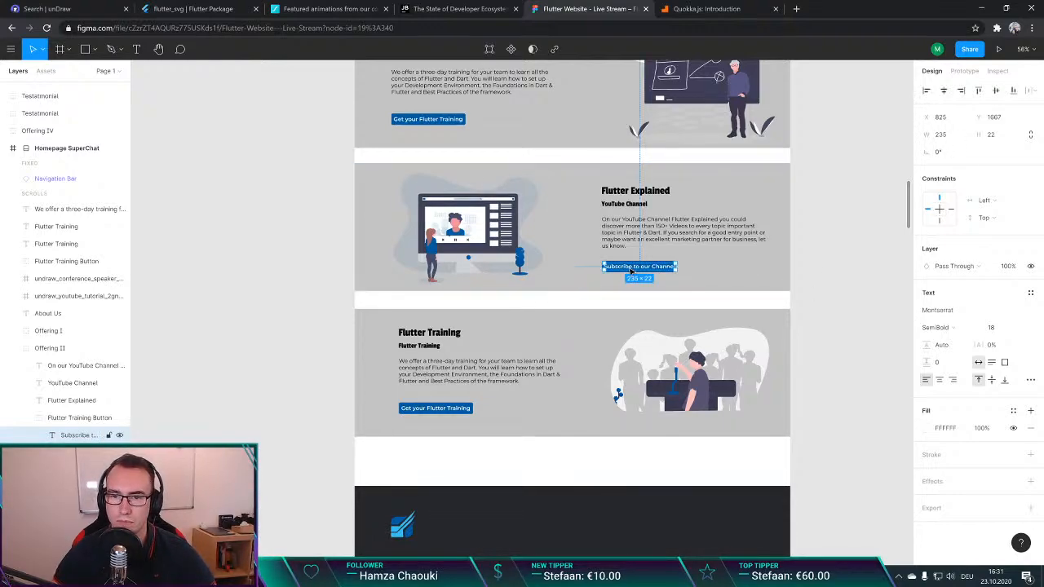
Step: Widen the subscribe button's blue background to 251 px so the label has even side padding, keeping it aligned with the paragraph at X 817
scroll(636, 270, up, 5)
click(750, 242)
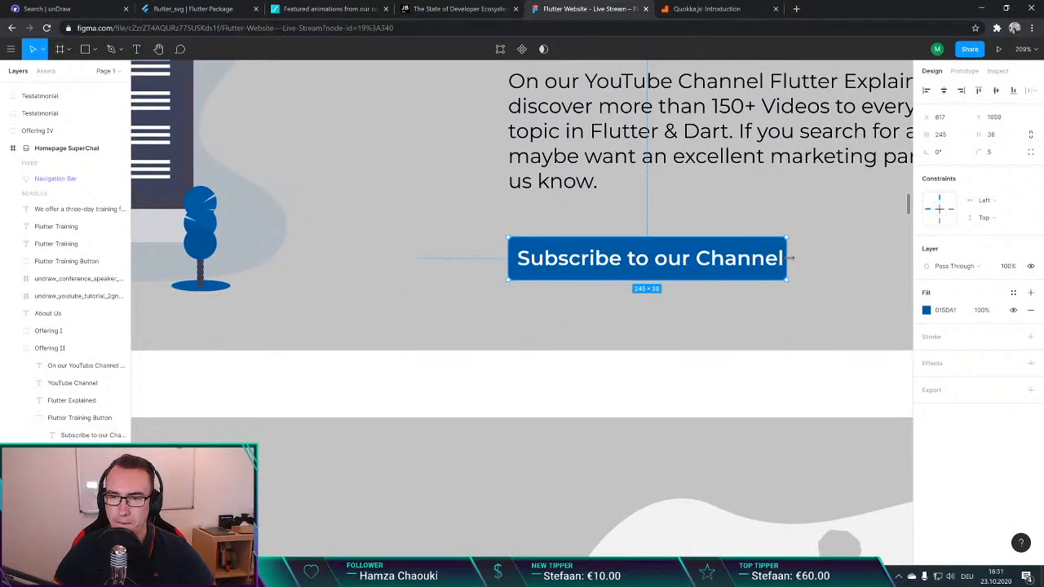
mouse_move(786, 259)
mouse_down()
mouse_move(807, 258)
mouse_move(792, 257)
mouse_up()
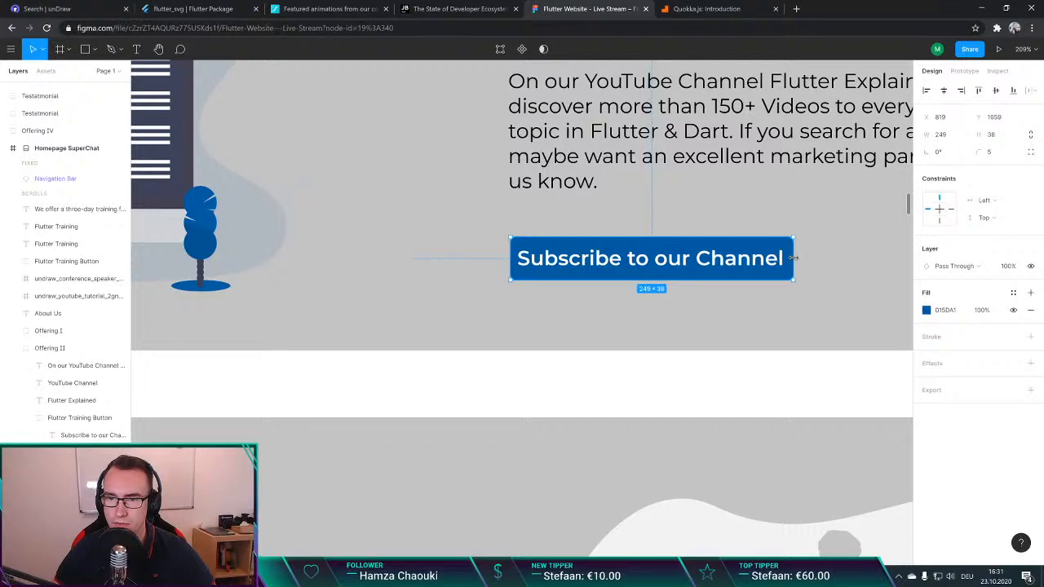
key(alt)
key(alt)
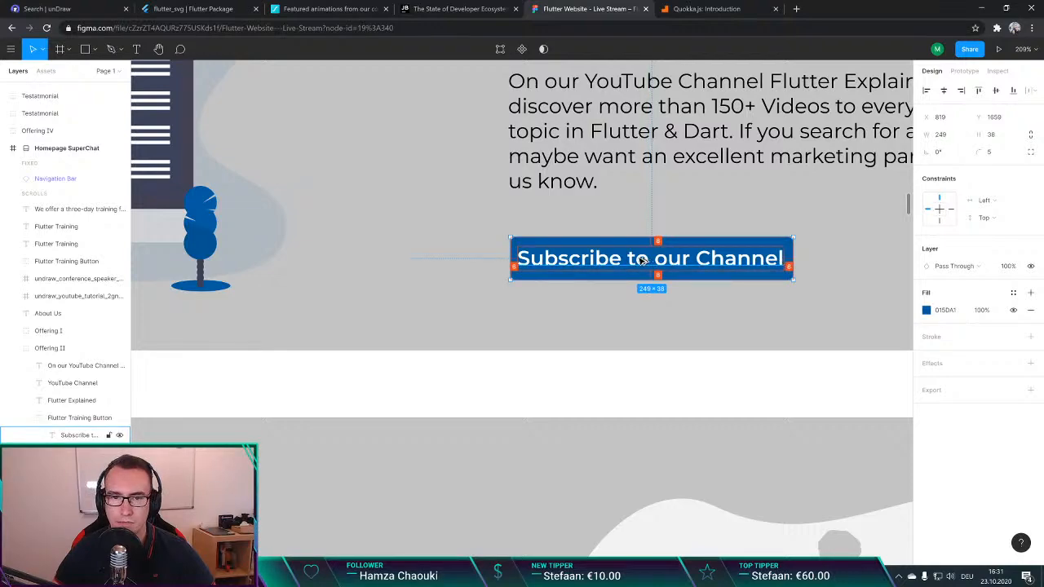
drag(507, 252, 504, 254)
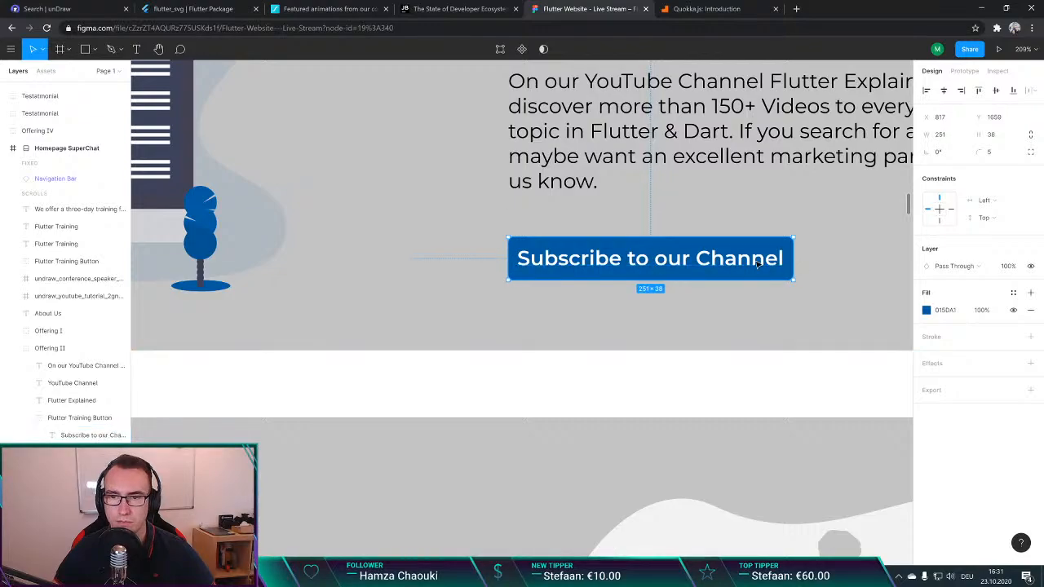
click(838, 244)
scroll(838, 244, down, 10)
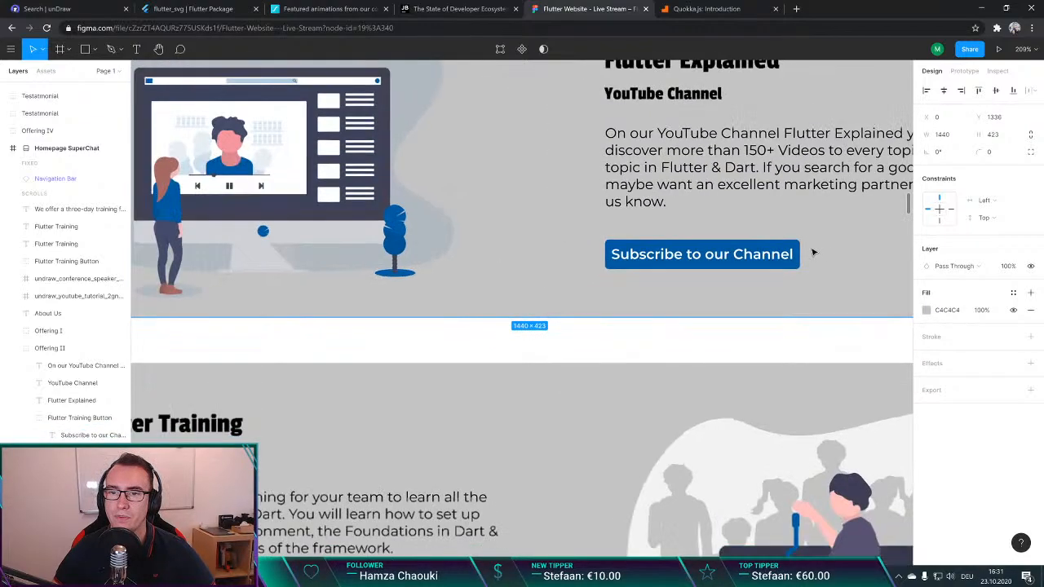
scroll(718, 322, down, 3)
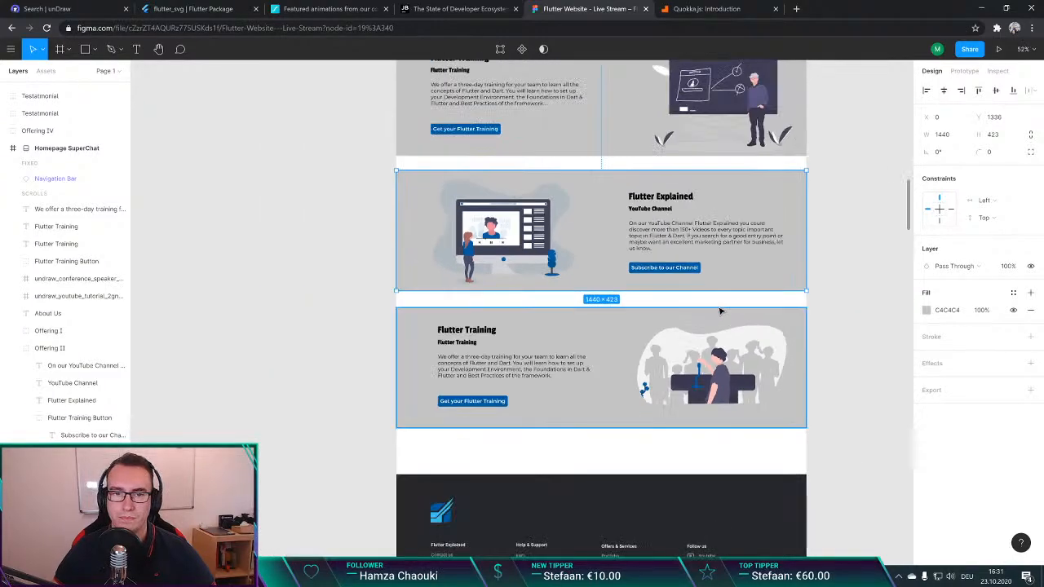
scroll(722, 310, up, 1)
click(269, 303)
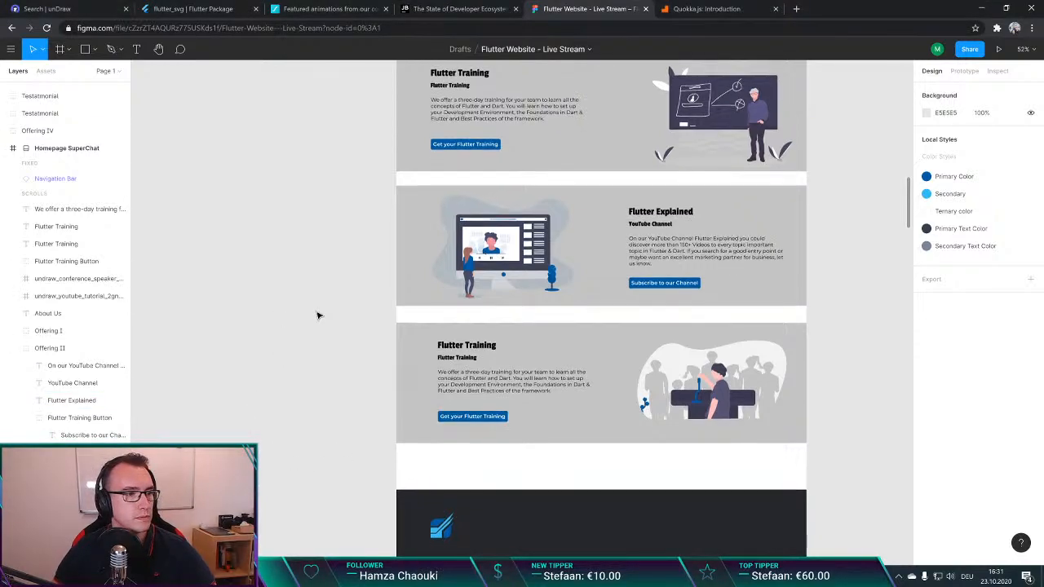
key(ctrl+t)
text(codemagice)
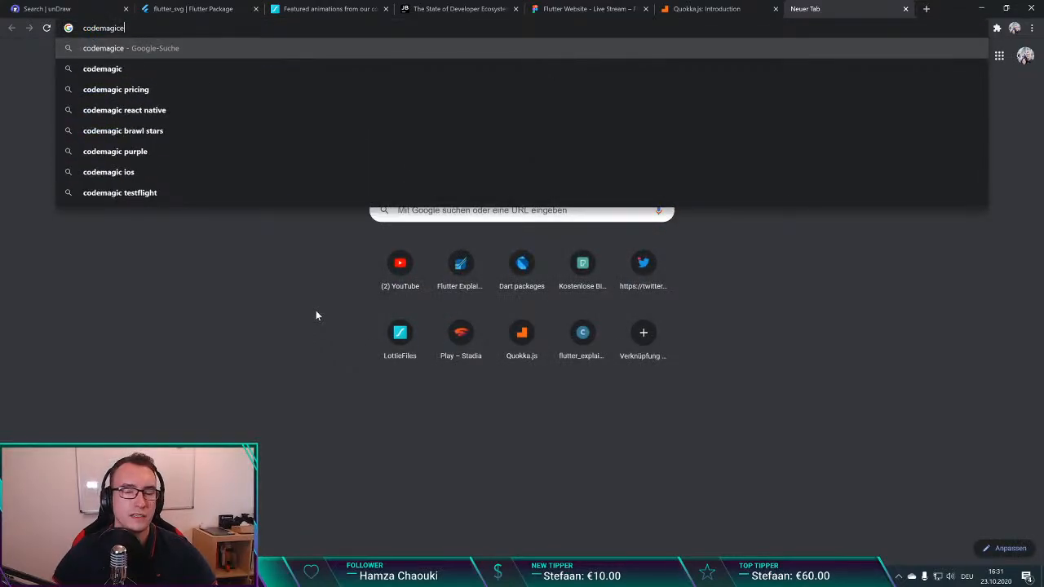
key(ctrl+w)
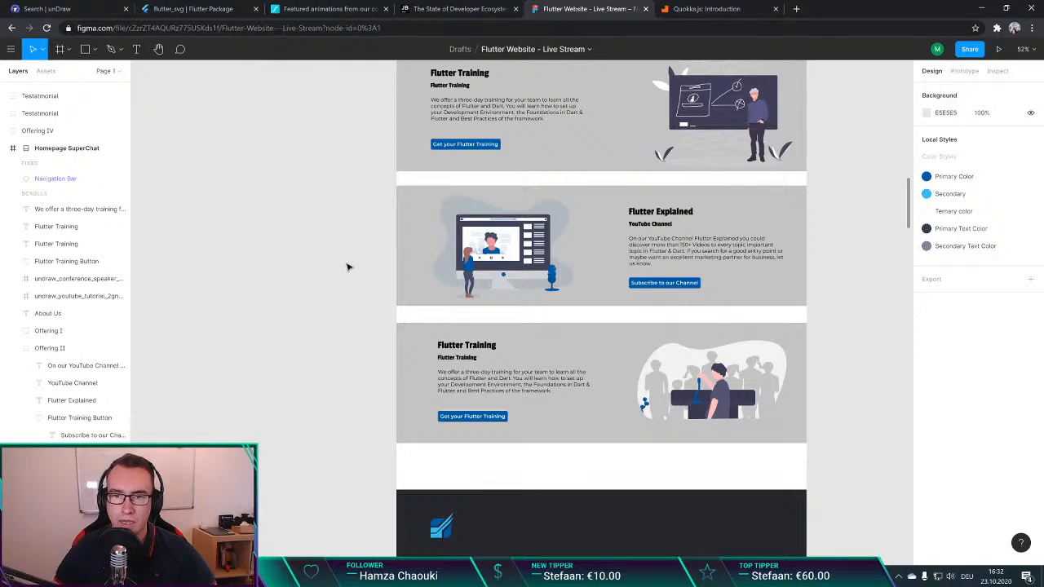
scroll(350, 271, up, 3)
scroll(357, 275, down, 1)
scroll(357, 275, up, 1)
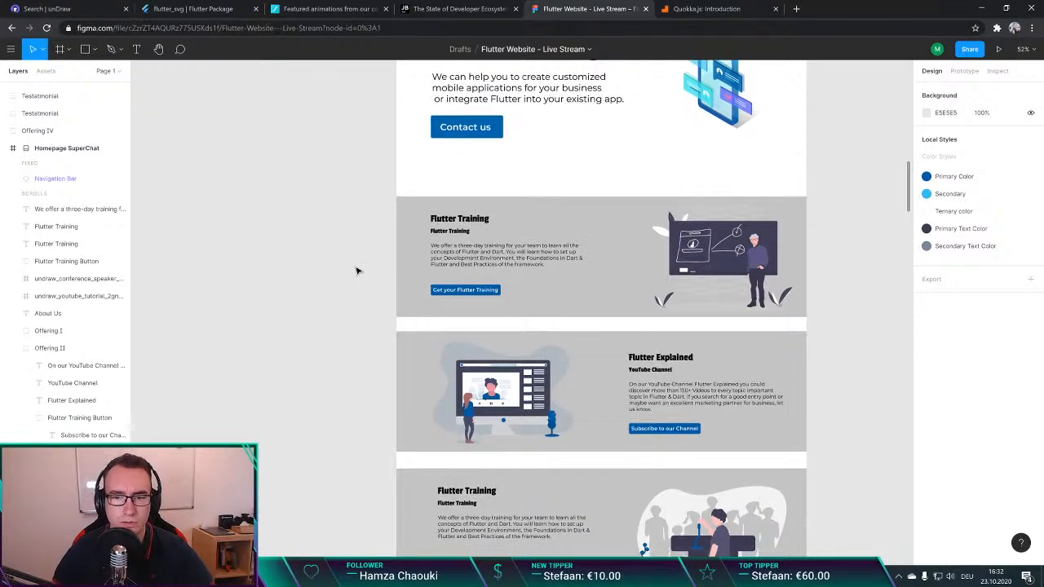
scroll(356, 272, down, 4)
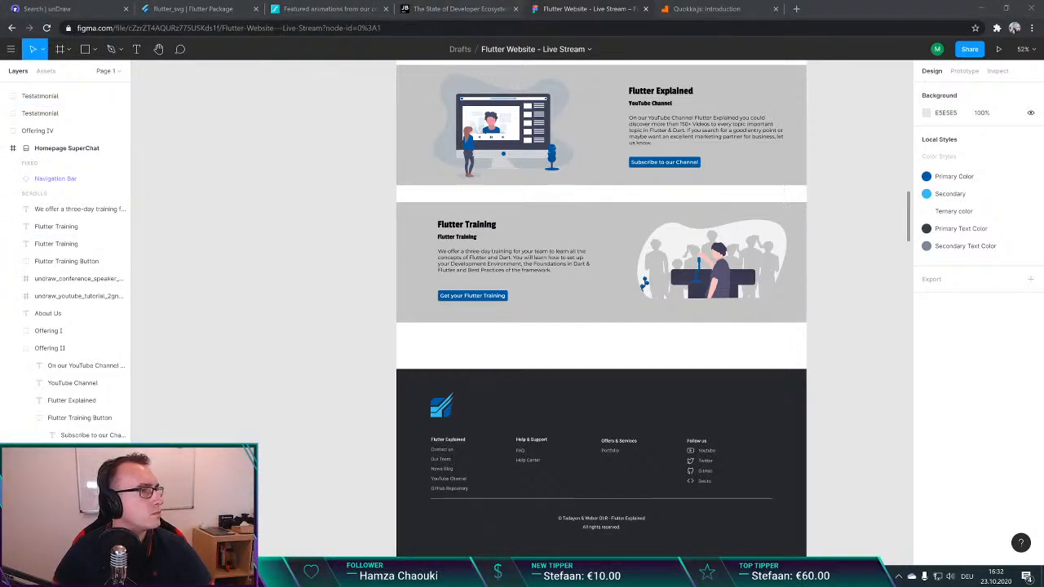
double_click(484, 266)
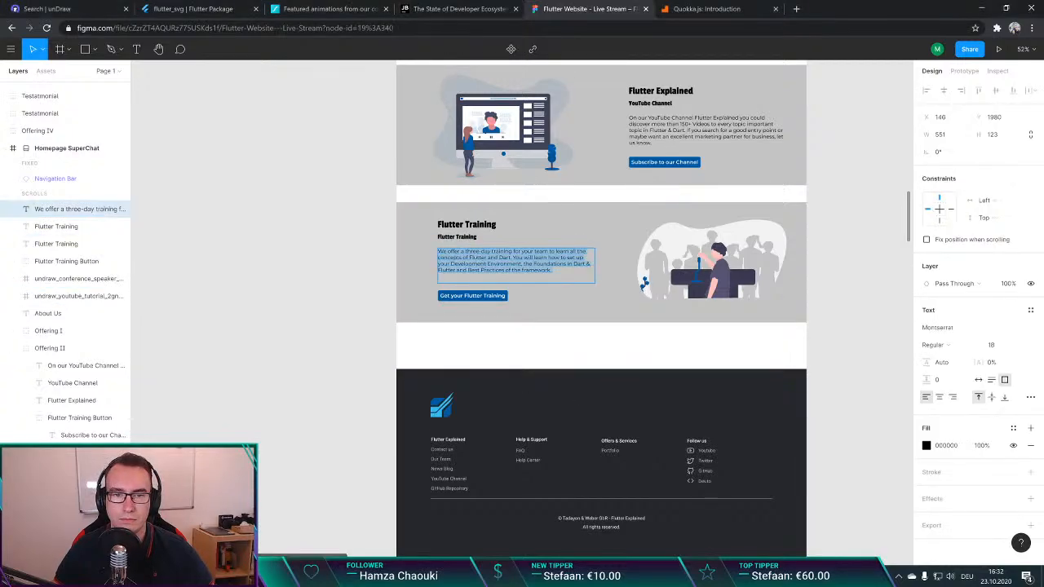
key(Right)
key(Escape)
key(Escape)
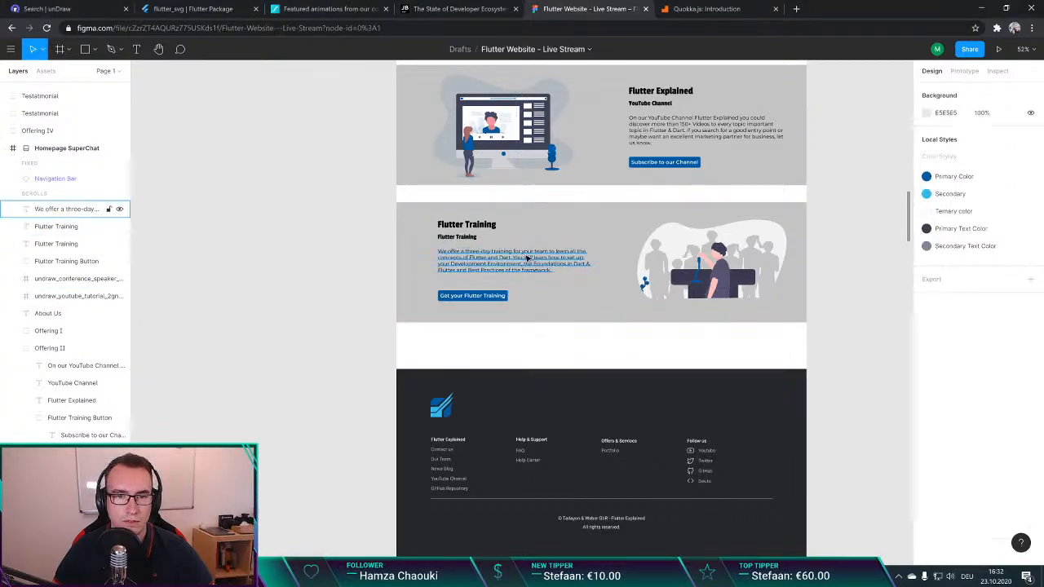
Step: Change the heading of the third offering, beside the conference speaker illustration, to "Flutter Speaker"
scroll(455, 229, up, 1)
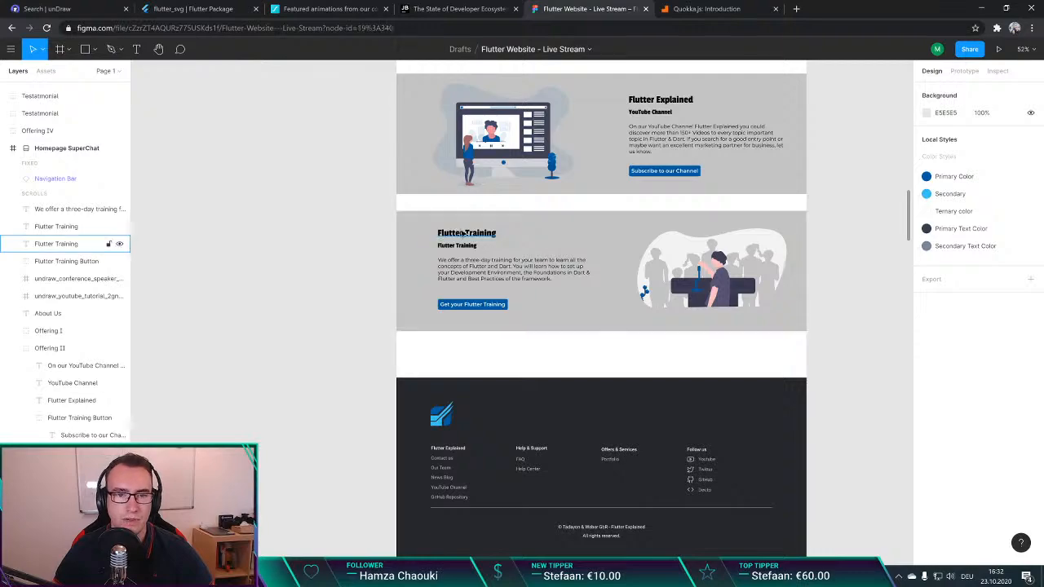
click(456, 232)
text(Flutter)
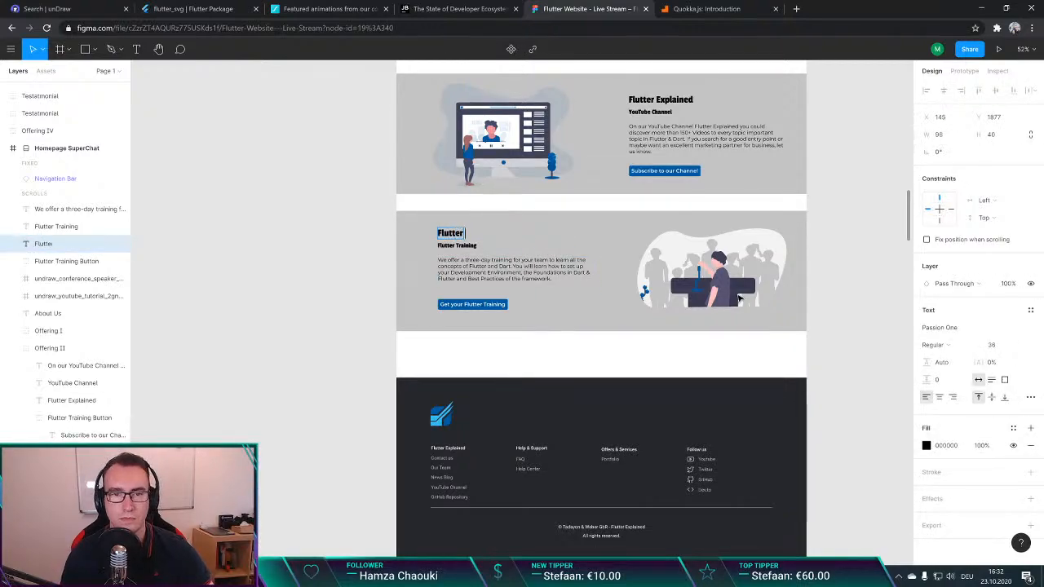
text( Speaker)
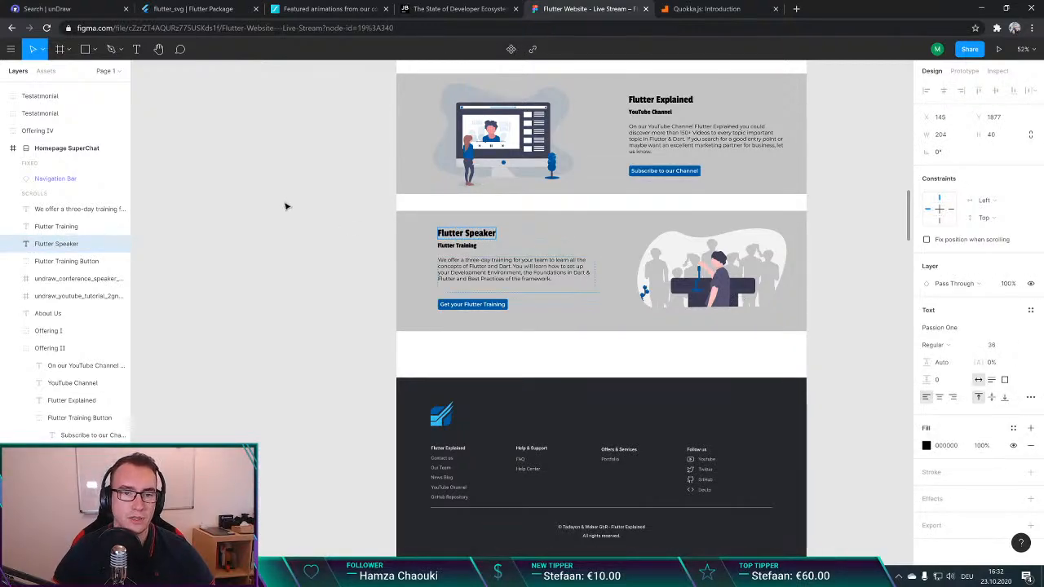
click(347, 218)
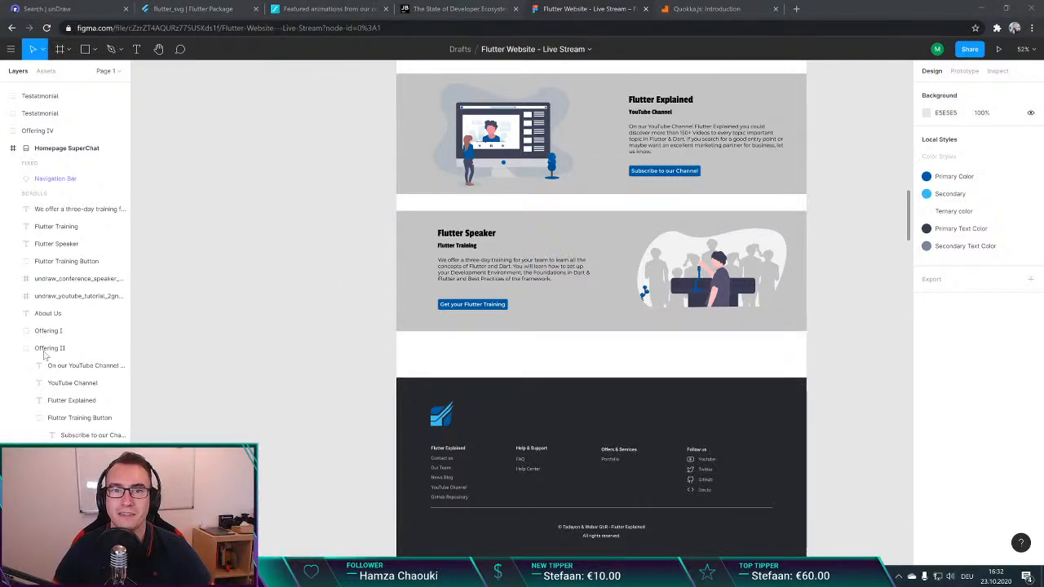
click(240, 367)
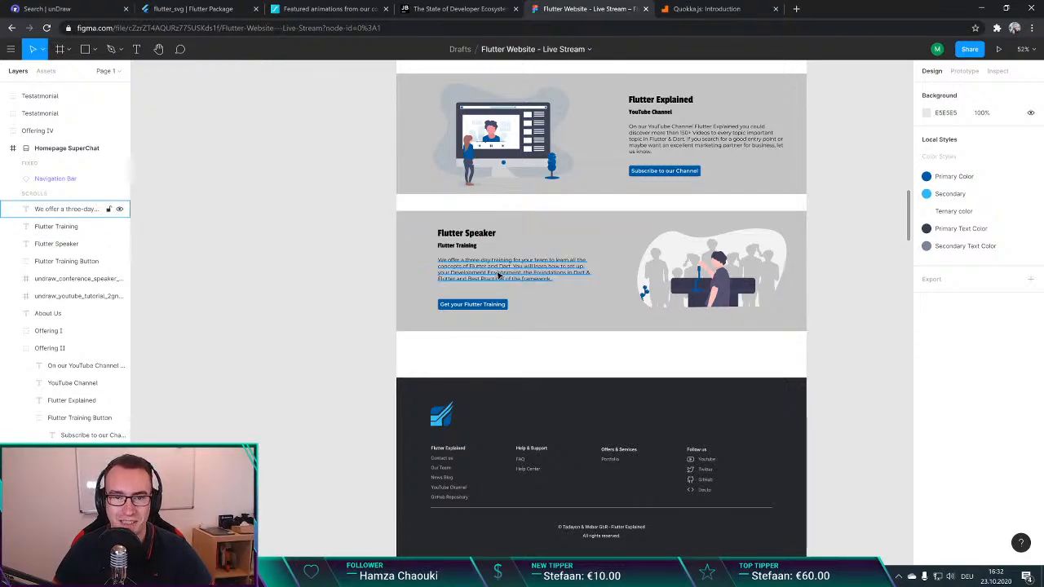
Step: Try moving the footer up, closer to the third offering section, and return it to the frame's lower edge
click(456, 251)
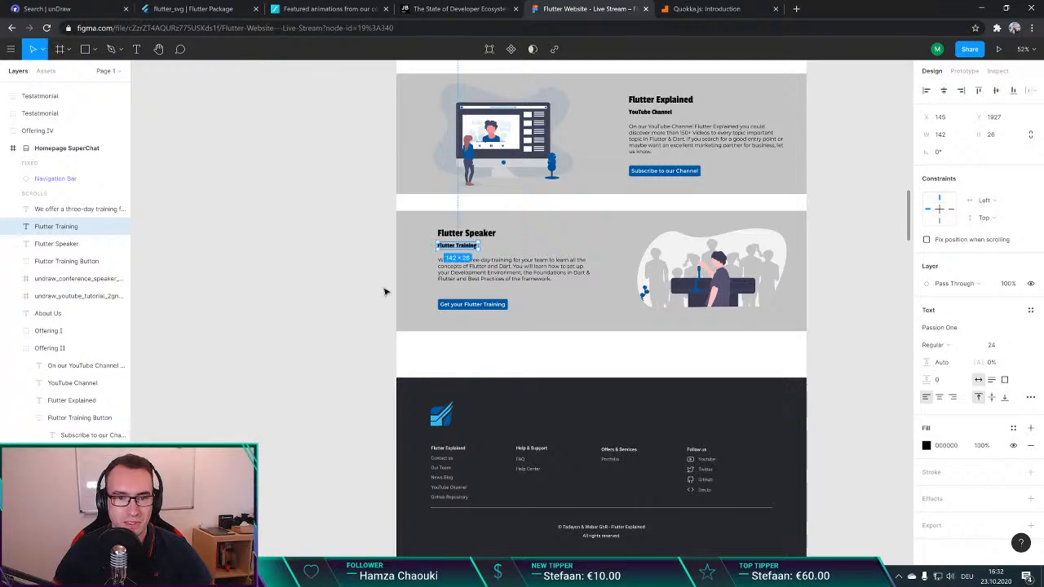
click(382, 304)
scroll(575, 327, down, 3)
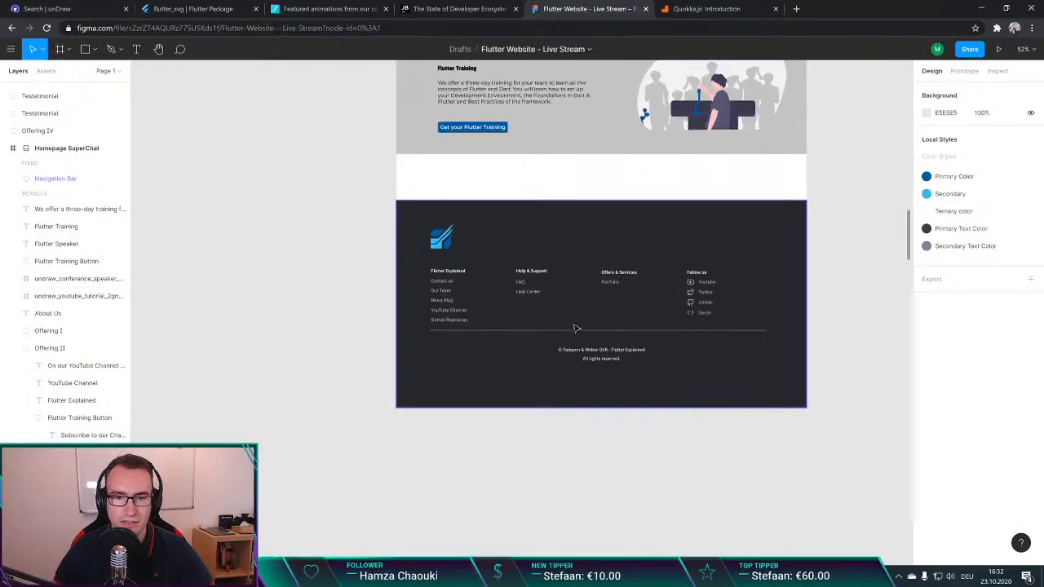
click(618, 376)
drag(620, 376, 621, 373)
click(618, 412)
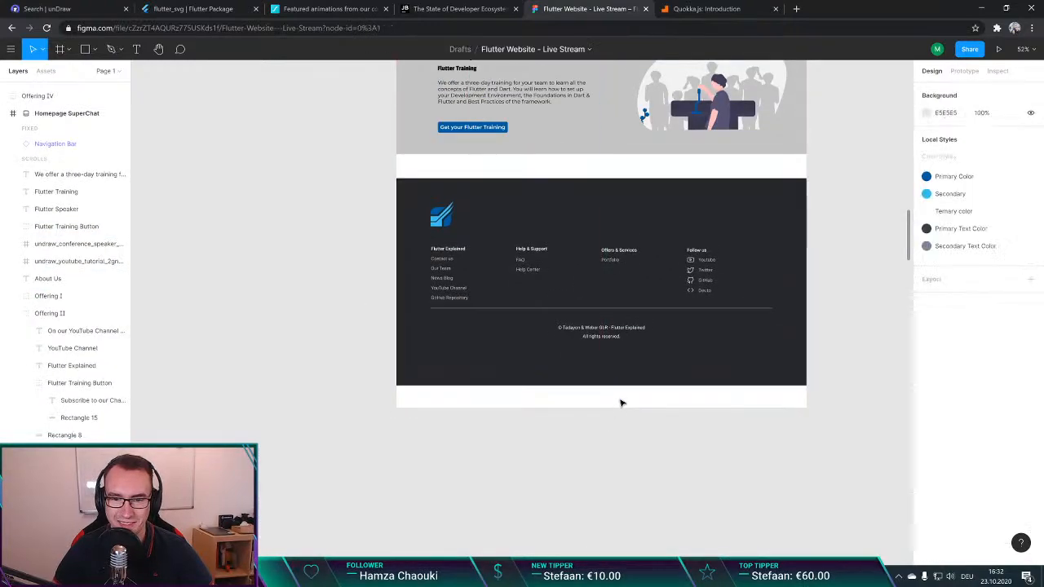
drag(610, 326, 619, 371)
click(811, 285)
scroll(810, 284, up, 5)
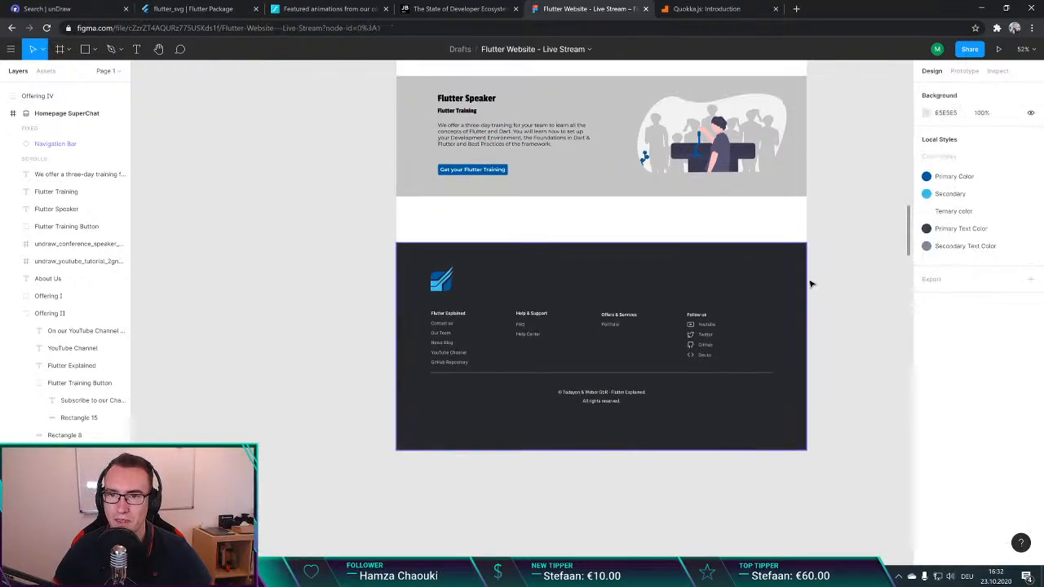
Step: Review the Homepage SuperChat layout from the navigation bar through the three offering sections to the footer
scroll(817, 280, down, 5)
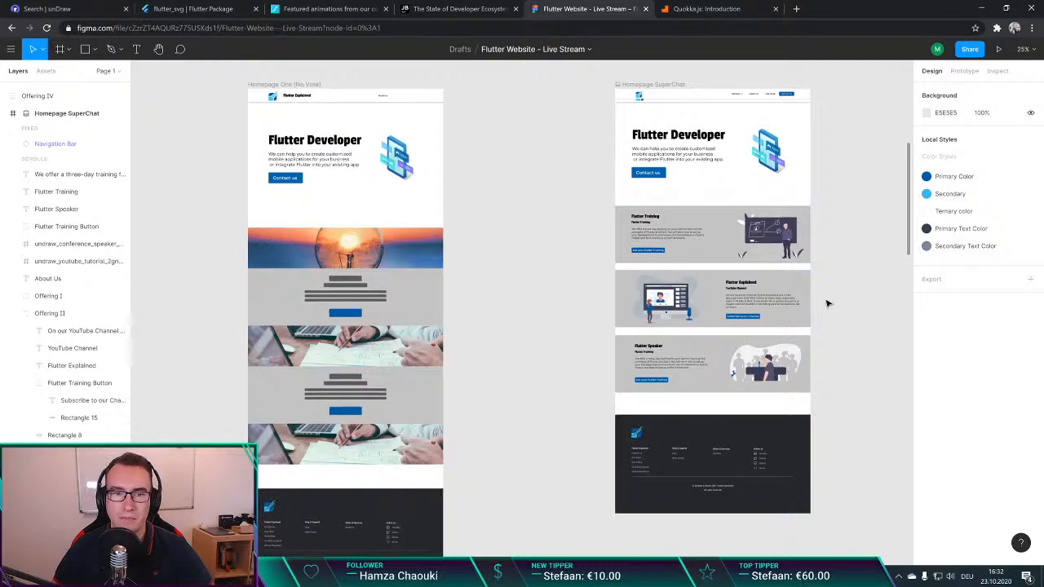
scroll(826, 303, right, 5)
scroll(822, 304, left, 1)
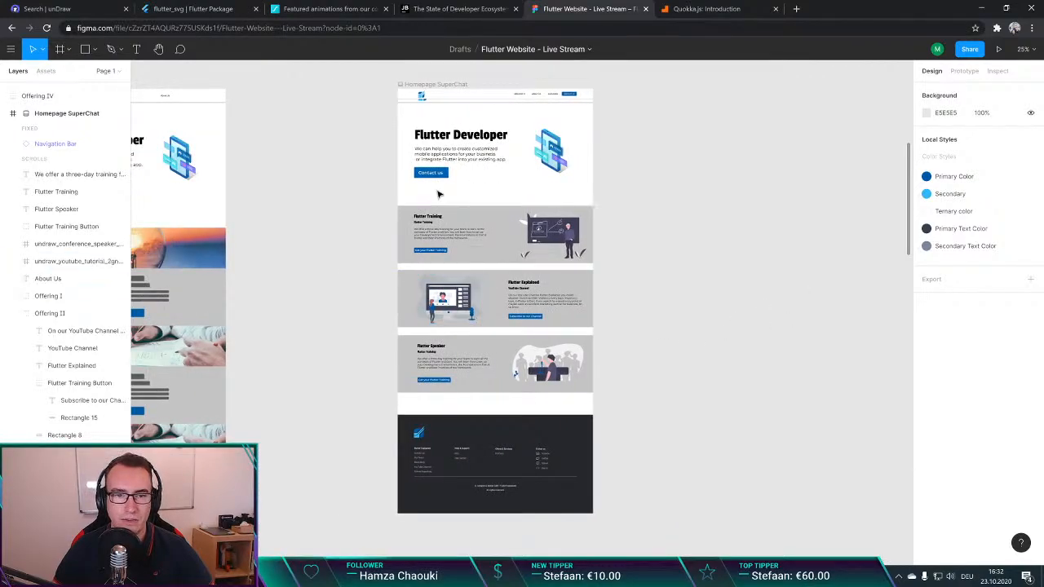
scroll(522, 180, up, 2)
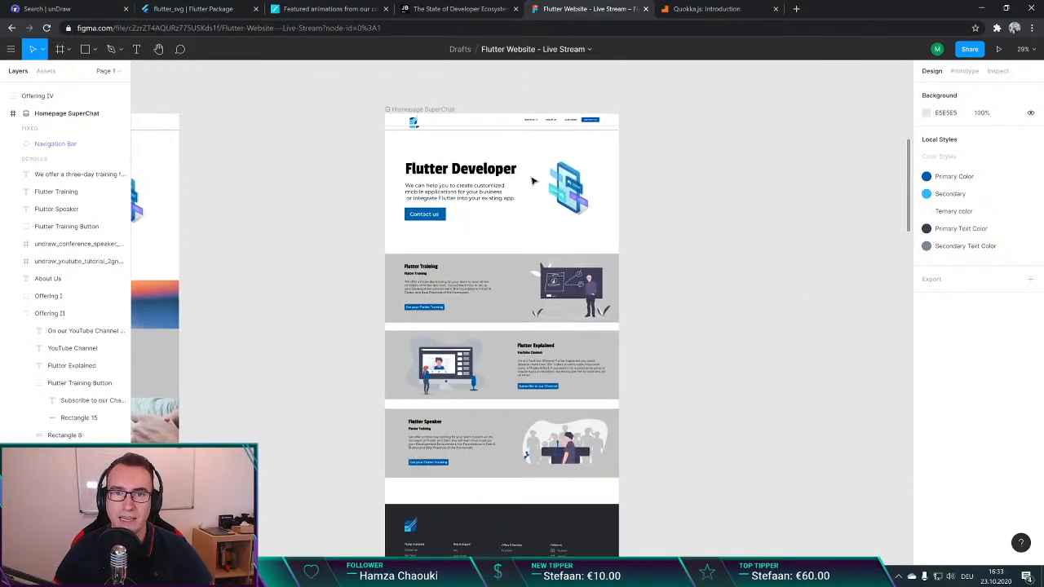
scroll(532, 181, up, 5)
scroll(531, 212, up, 3)
scroll(528, 234, down, 3)
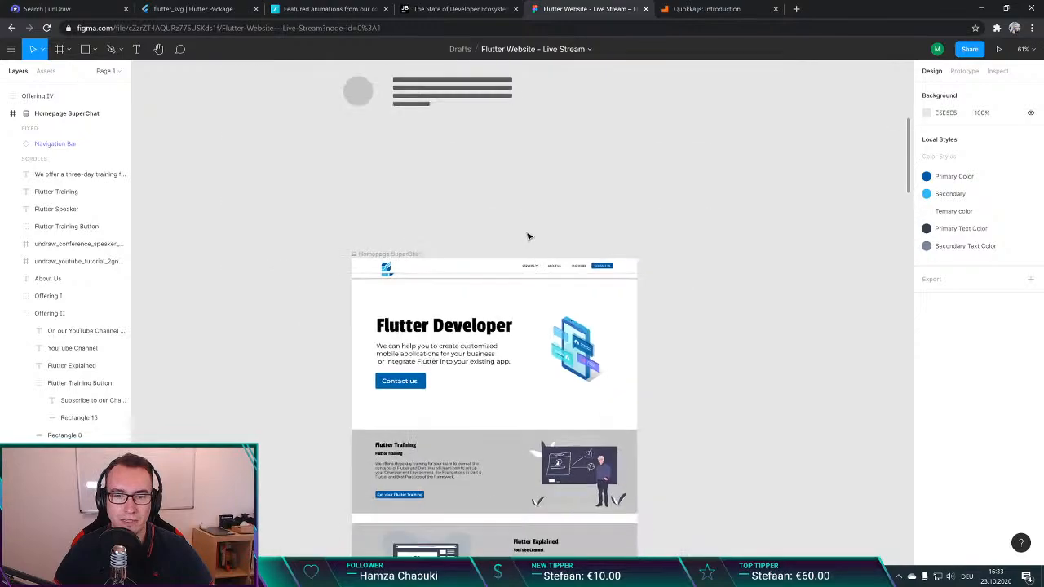
scroll(528, 237, down, 5)
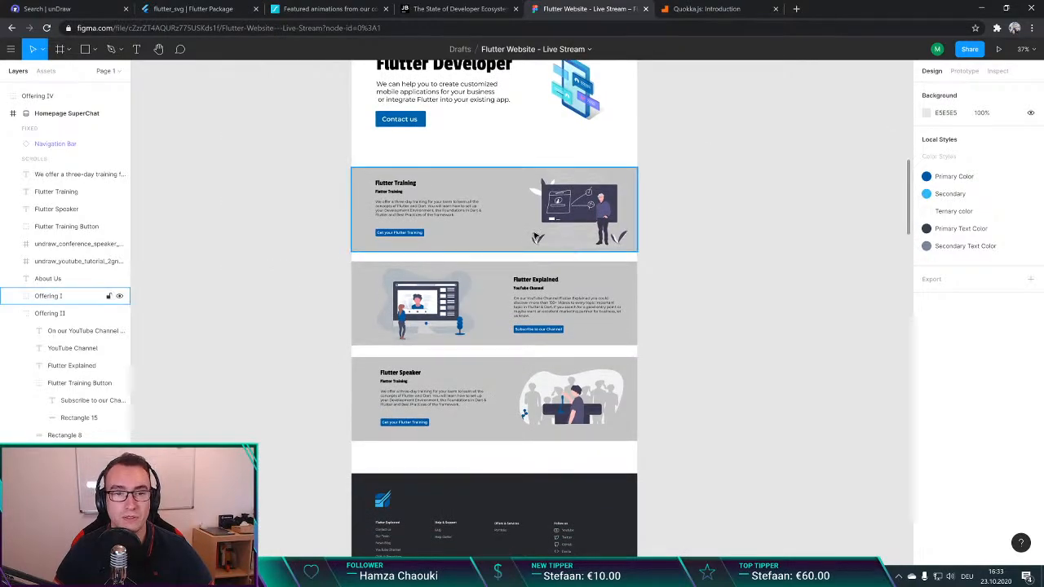
scroll(537, 237, up, 2)
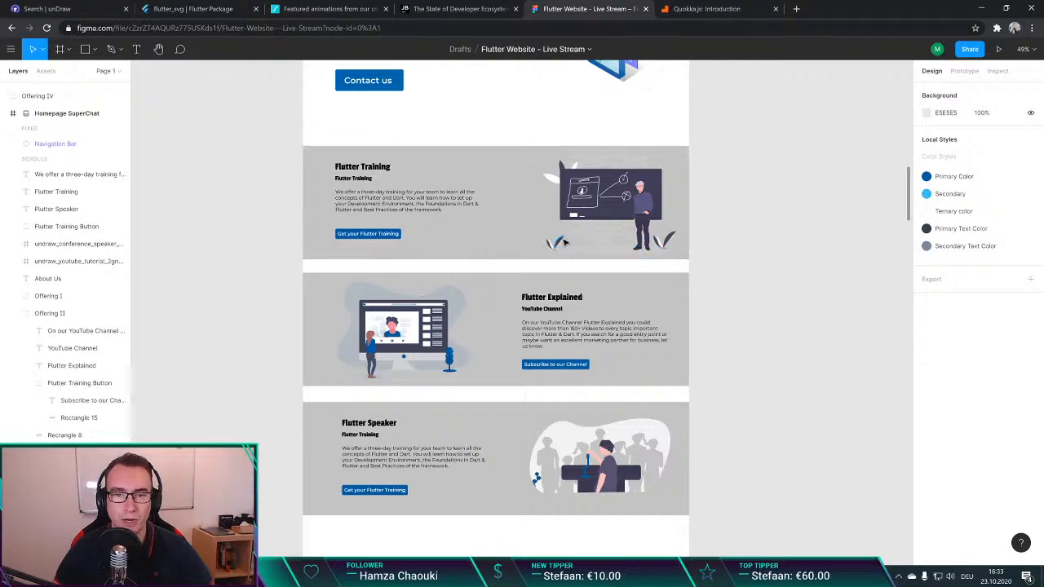
scroll(495, 237, up, 4)
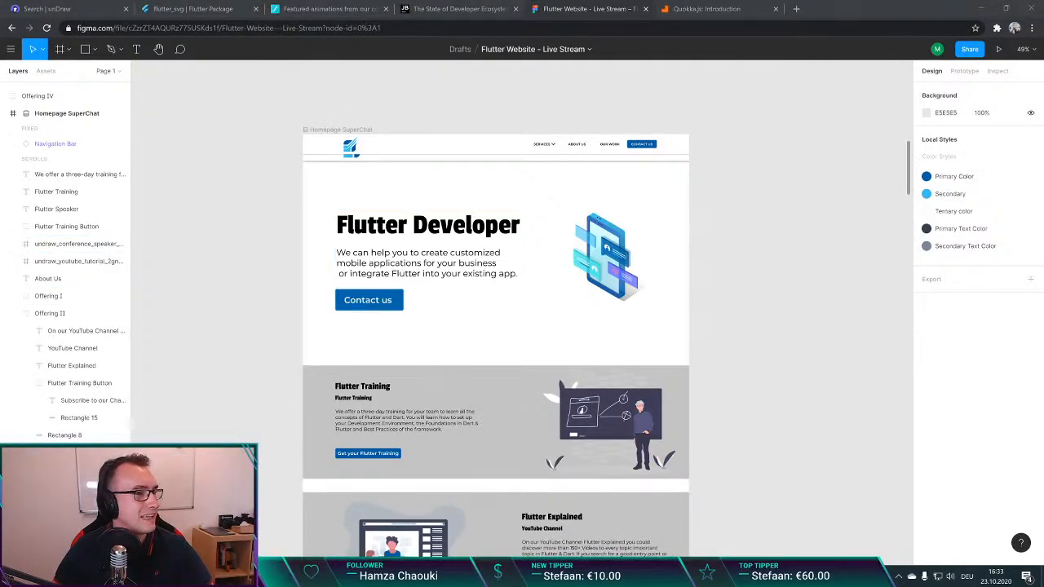
click(260, 182)
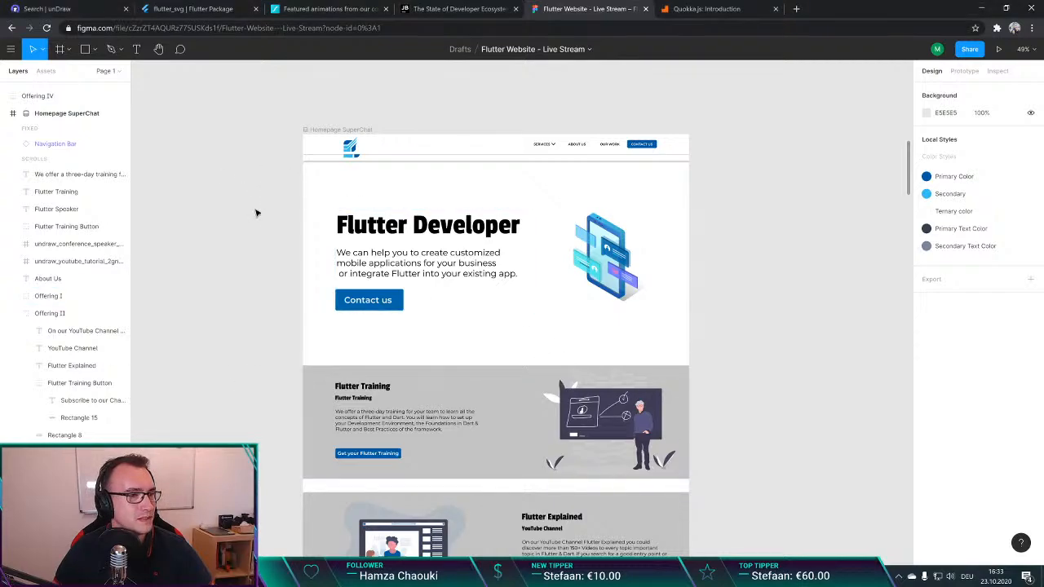
ctrl+scroll(261, 205, down, 2)
scroll(273, 219, down, 1)
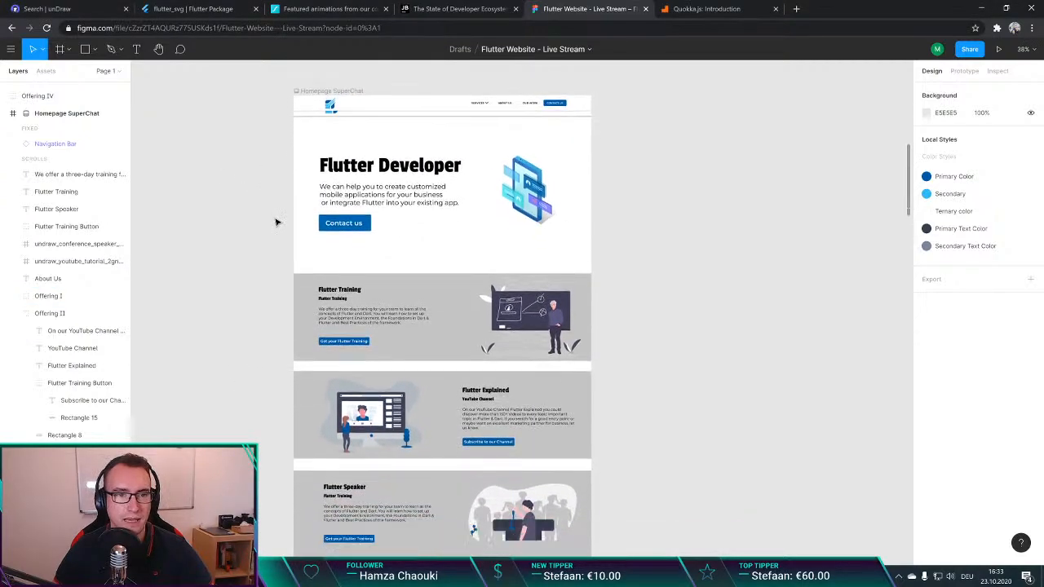
scroll(268, 218, left, 3)
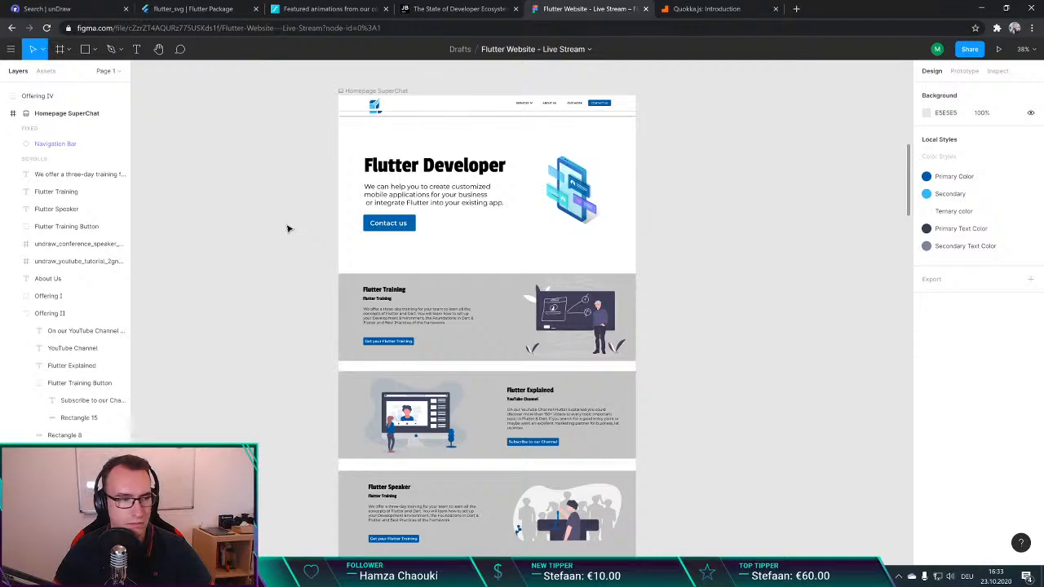
scroll(287, 227, down, 2)
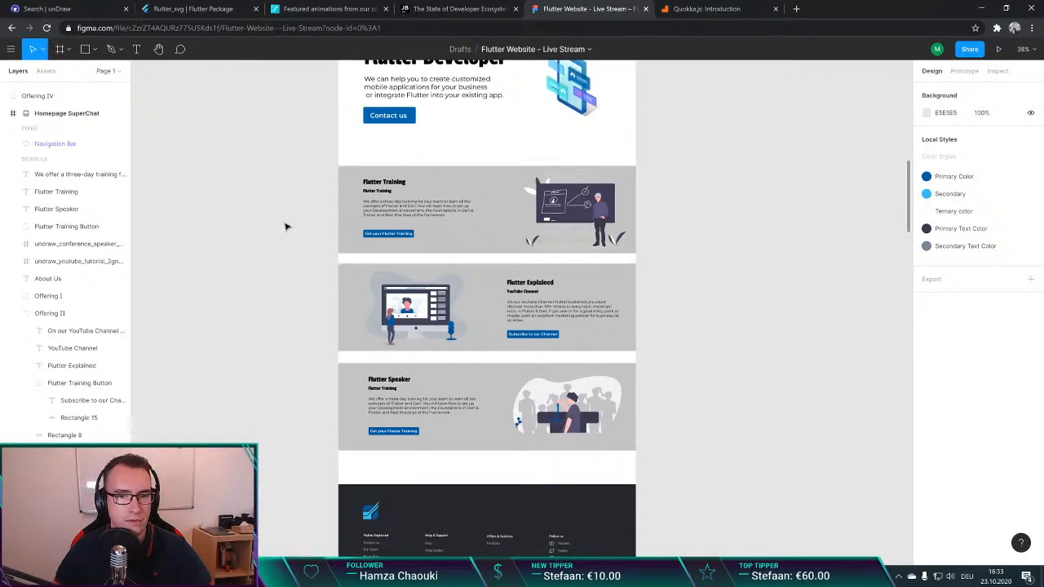
ctrl+scroll(287, 227, down, 2)
Step: Set the height of the Offering I group, the Flutter Training section, to 420 px
click(404, 210)
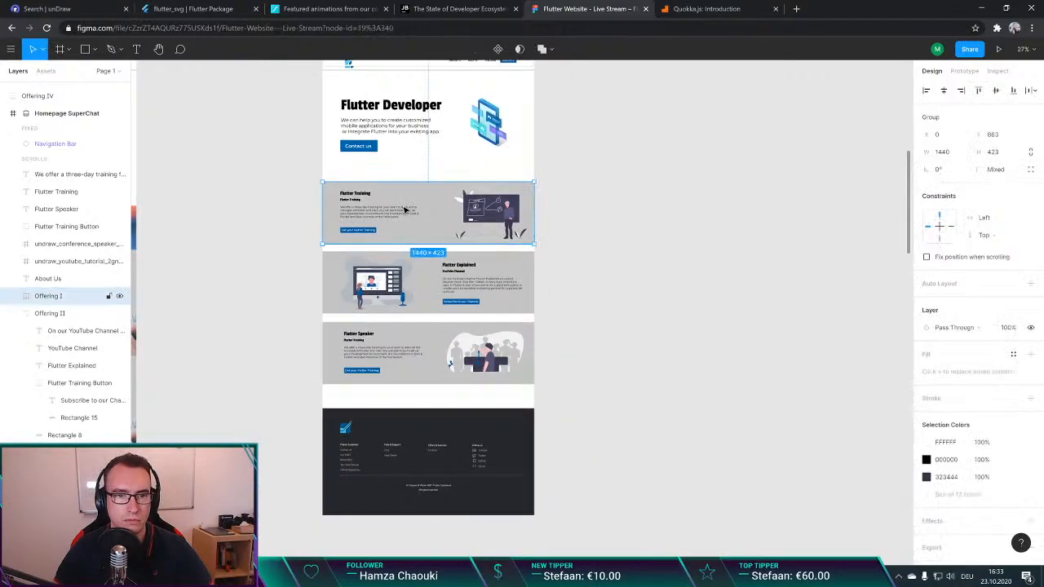
ctrl+scroll(431, 208, up, 5)
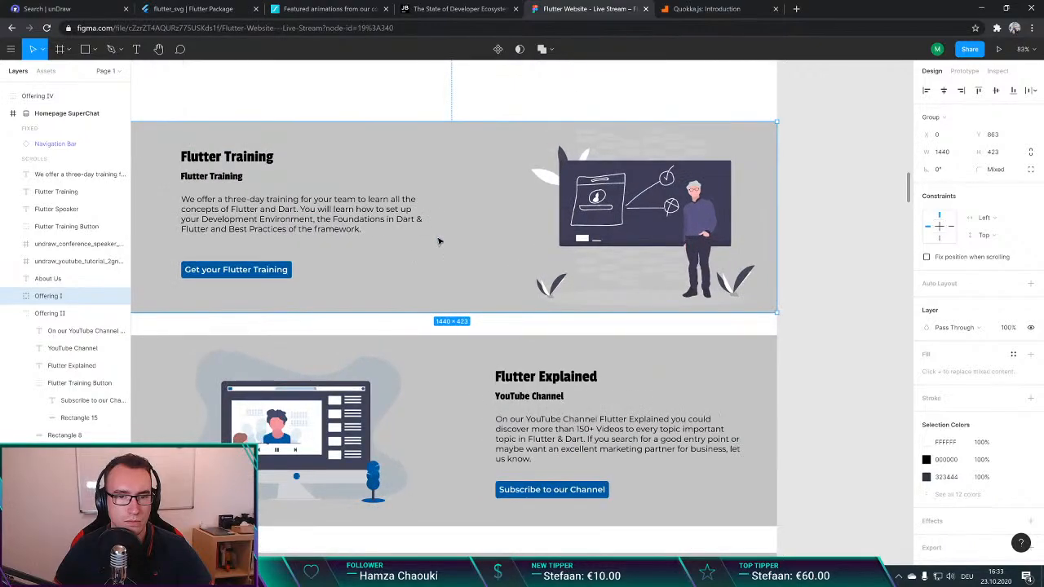
click(995, 153)
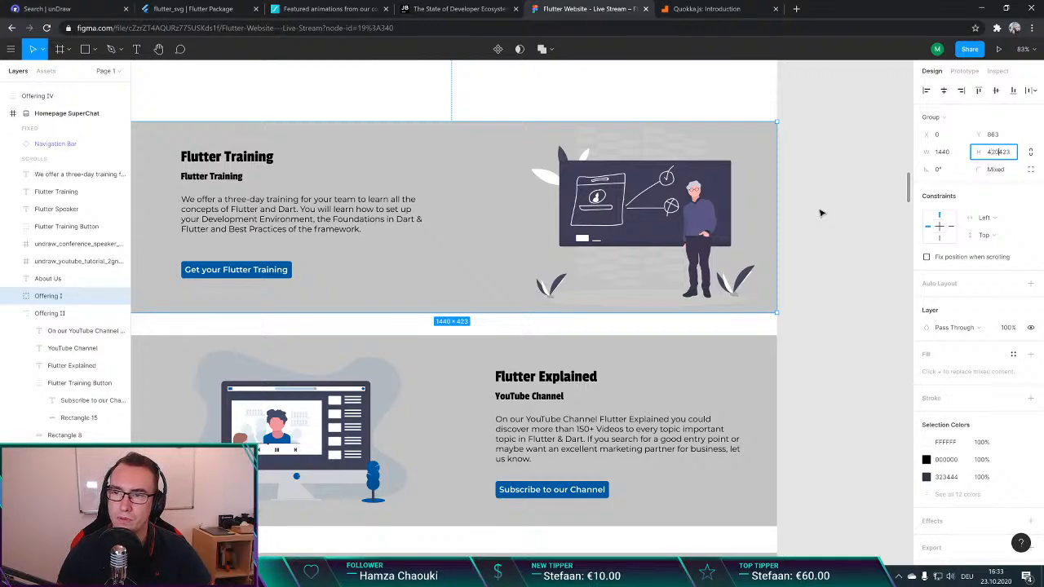
text(420)
key(Return)
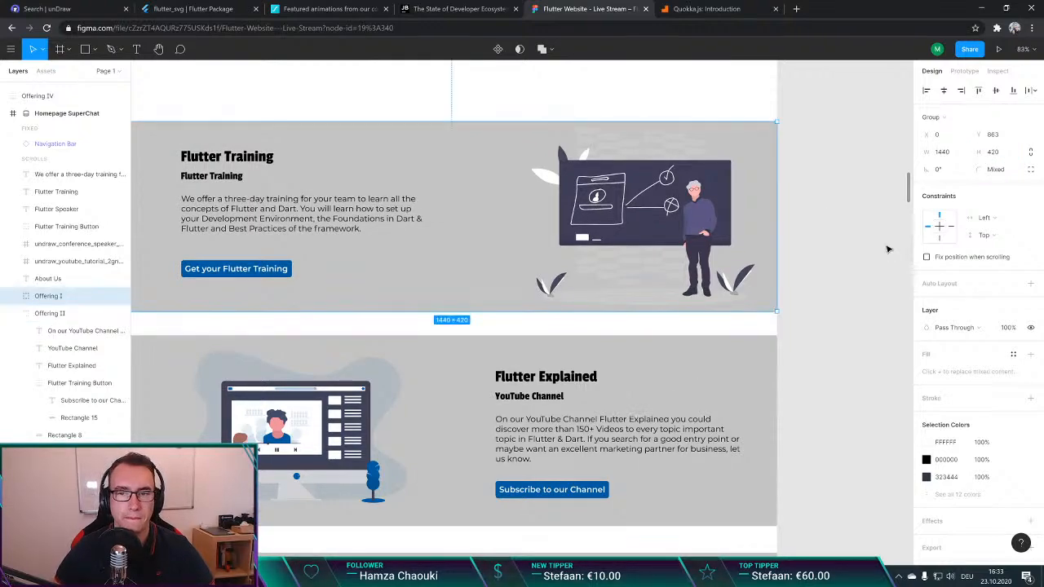
click(887, 249)
Step: Set the height of the Offering II group, the Flutter Explained section, to 420 px
click(657, 368)
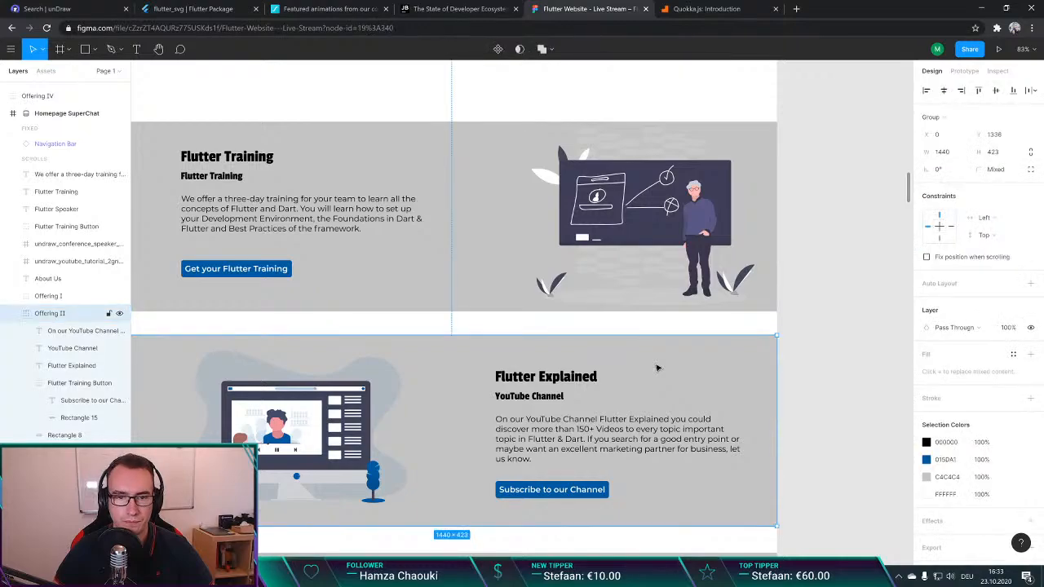
click(999, 153)
text(420)
key(Return)
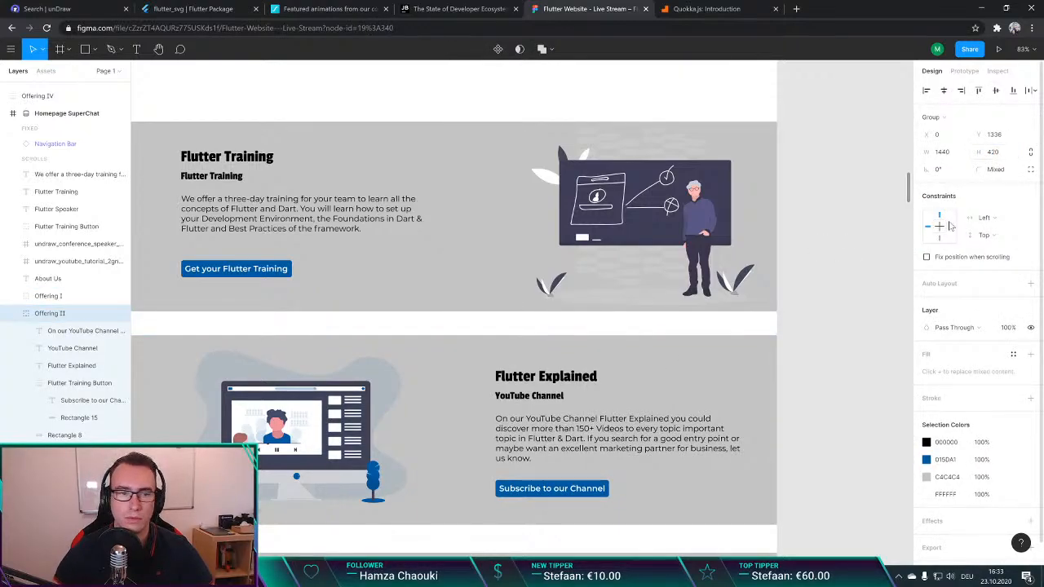
click(840, 295)
Step: Set the height of the third offering's gray background group, behind the Flutter Speaker content, to 420 px
scroll(660, 272, down, 6)
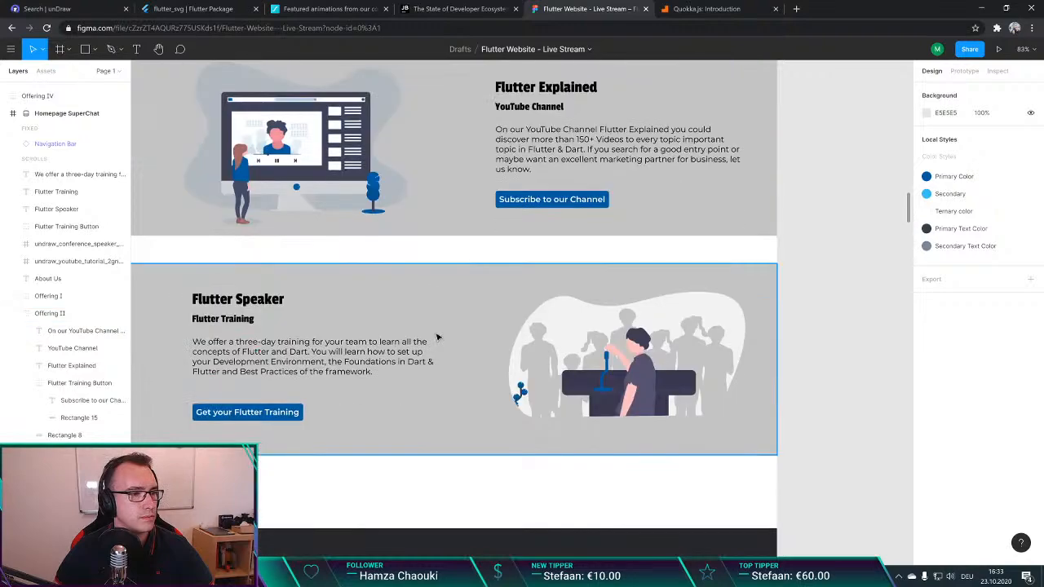
click(405, 279)
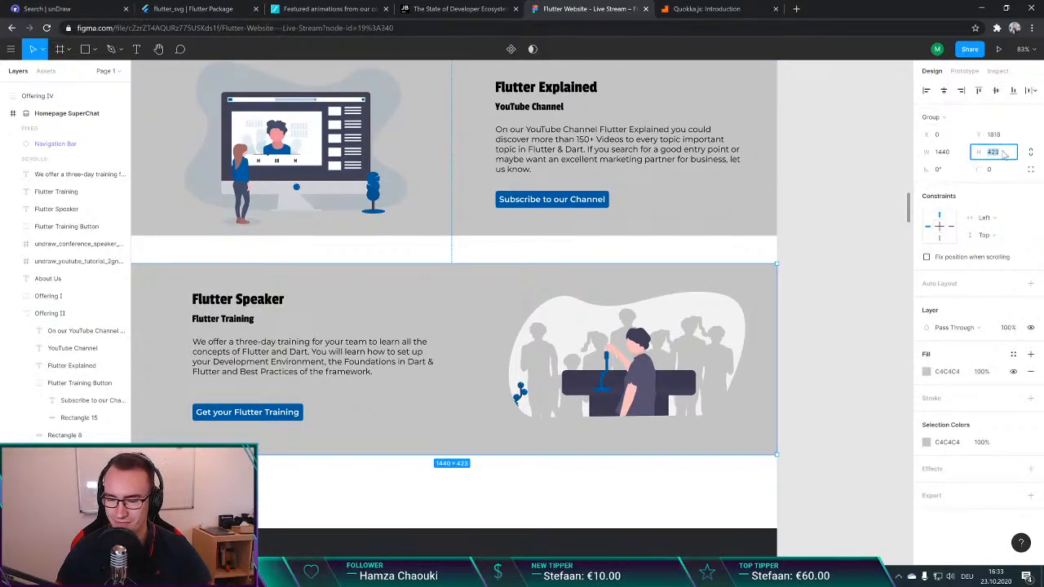
key(Return)
click(848, 226)
scroll(498, 335, down, 2)
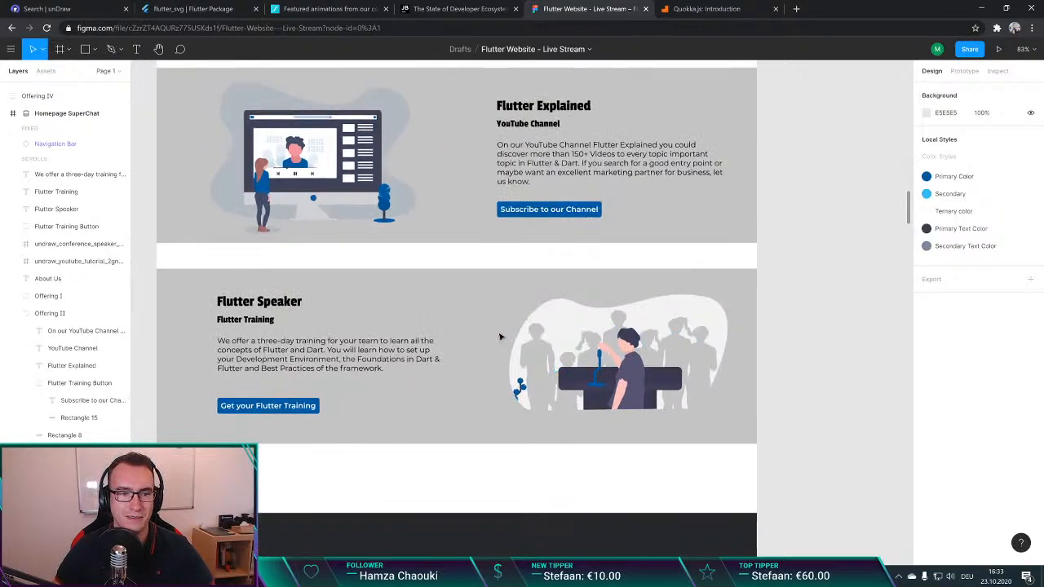
Step: Put the Flutter Speaker section's heading, subheading, description, button and conference speaker illustration into the Offering III group
click(470, 304)
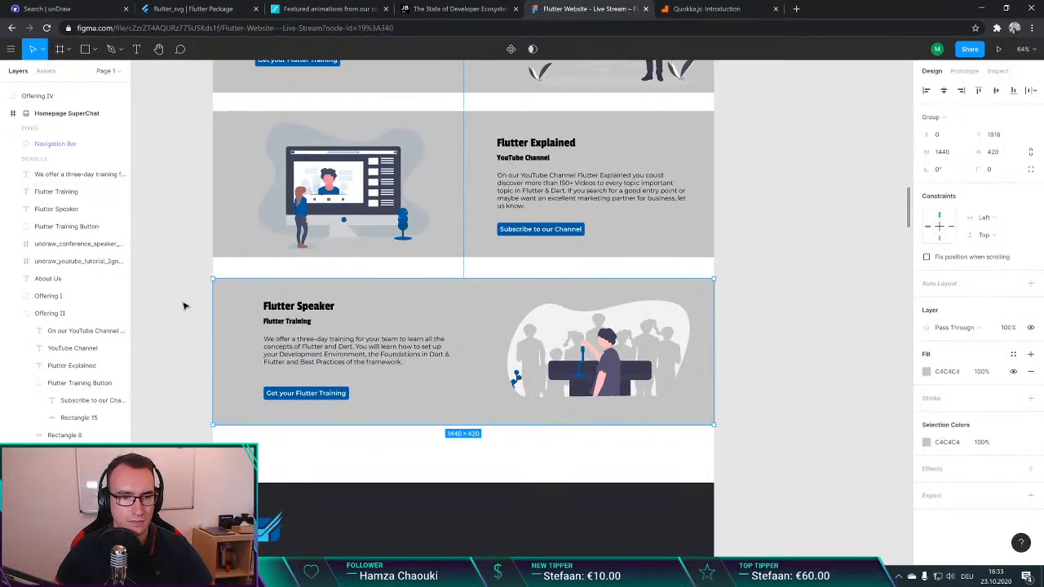
click(187, 318)
click(305, 345)
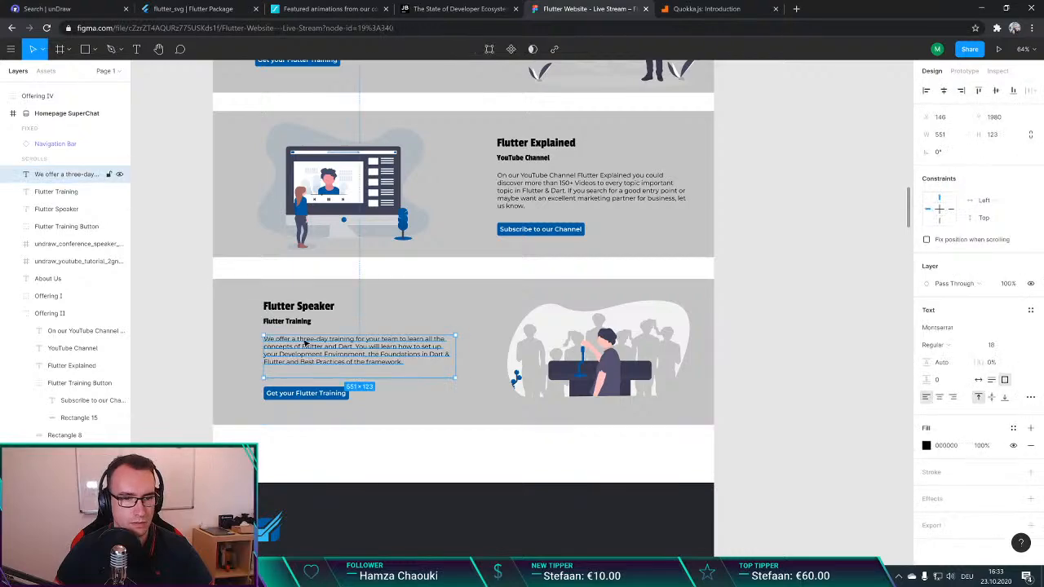
shift+click(297, 307)
shift+click(294, 323)
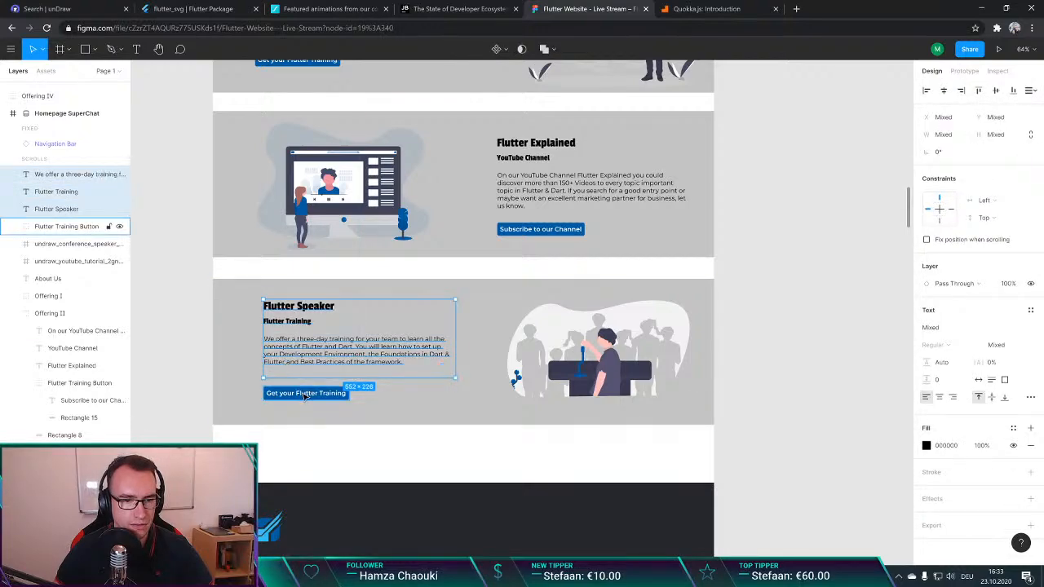
shift+click(306, 394)
shift+click(534, 368)
drag(73, 213, 70, 453)
click(143, 330)
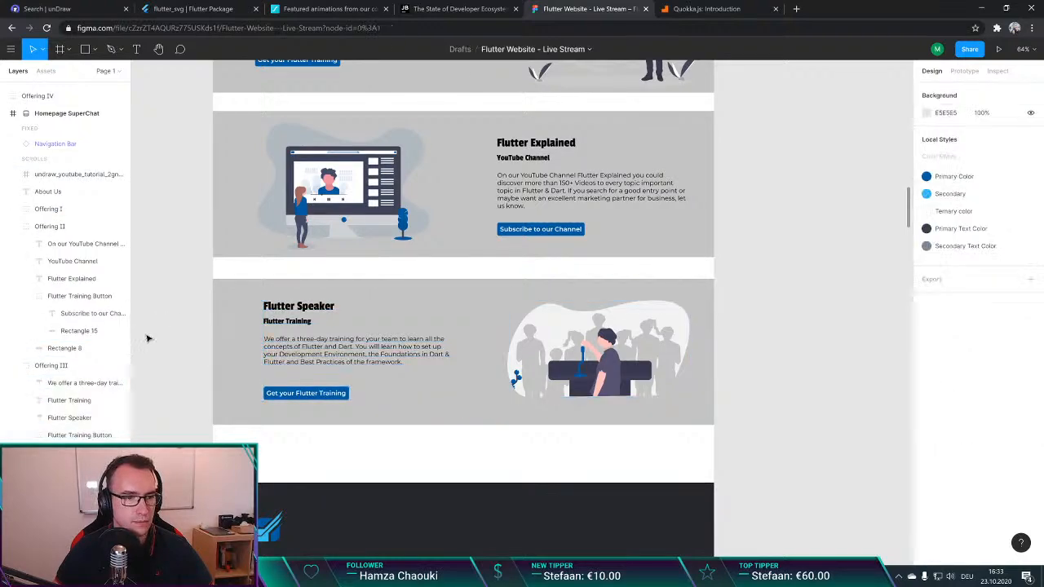
Step: Move the Offering III group up to Y 1774, leaving an 18 px gap below Offering II
click(52, 366)
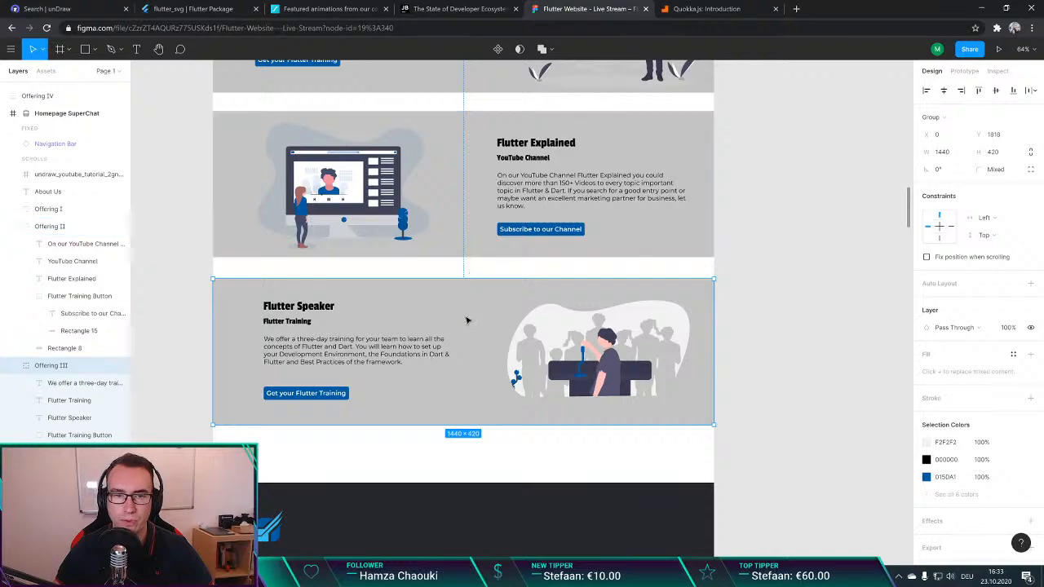
drag(467, 319, 467, 306)
key(alt)
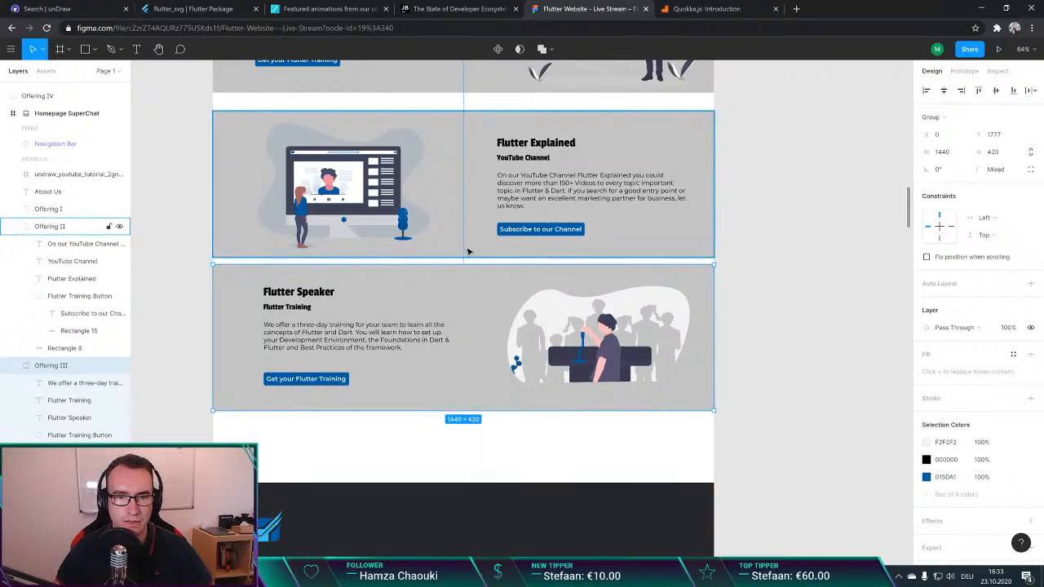
key(Up)
key(Up)
key(Up)
key(Up)
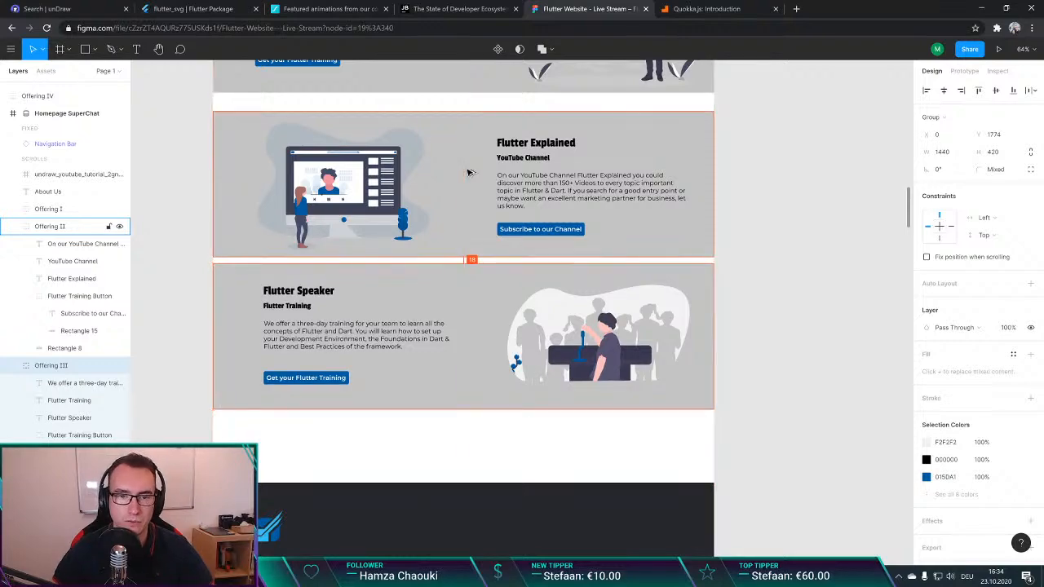
click(780, 209)
Step: Try to move the Offering II and Offering III groups up together to close the gap below Offering I
scroll(505, 229, up, 1)
scroll(505, 229, up, 2)
click(481, 227)
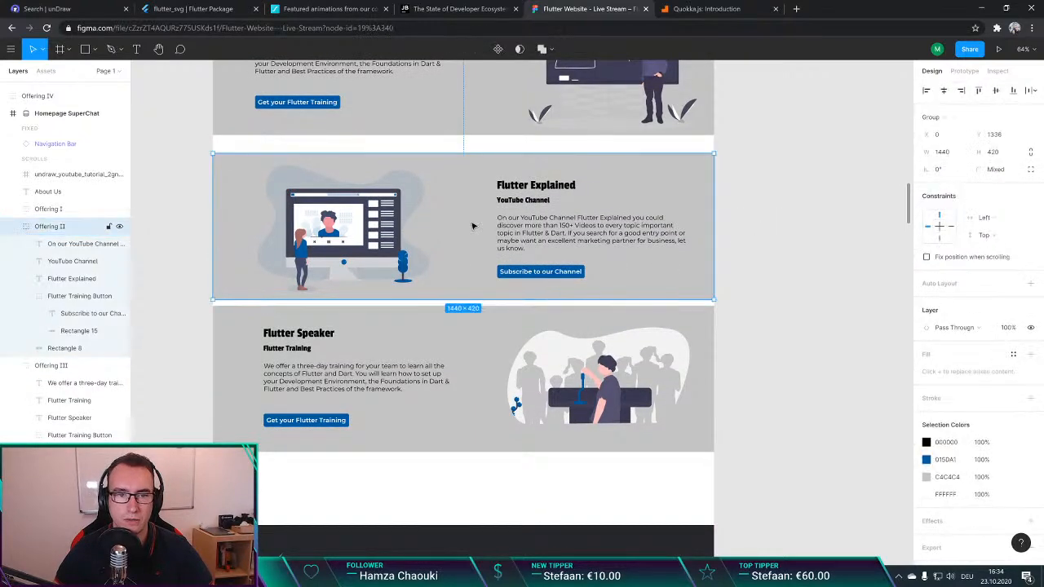
click(14, 227)
shift+click(459, 333)
scroll(460, 210, up, 2)
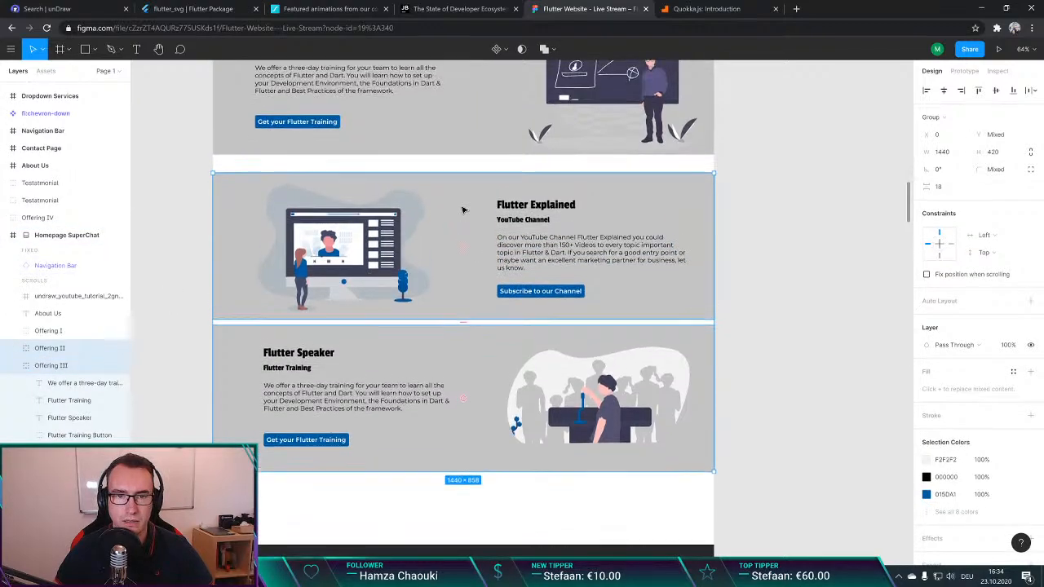
key(shift+Up)
key(shift+Up)
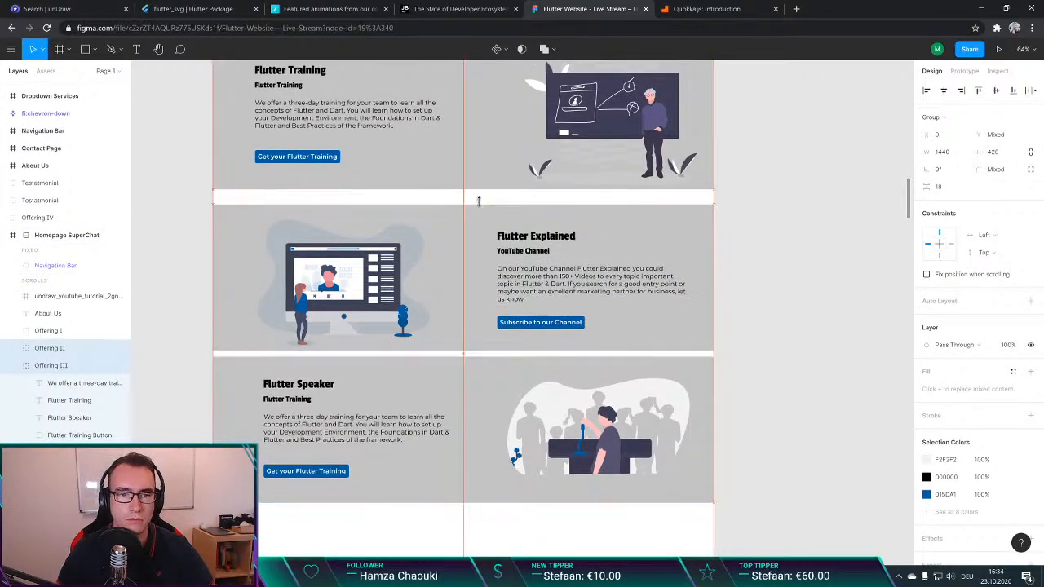
key(ctrl+z)
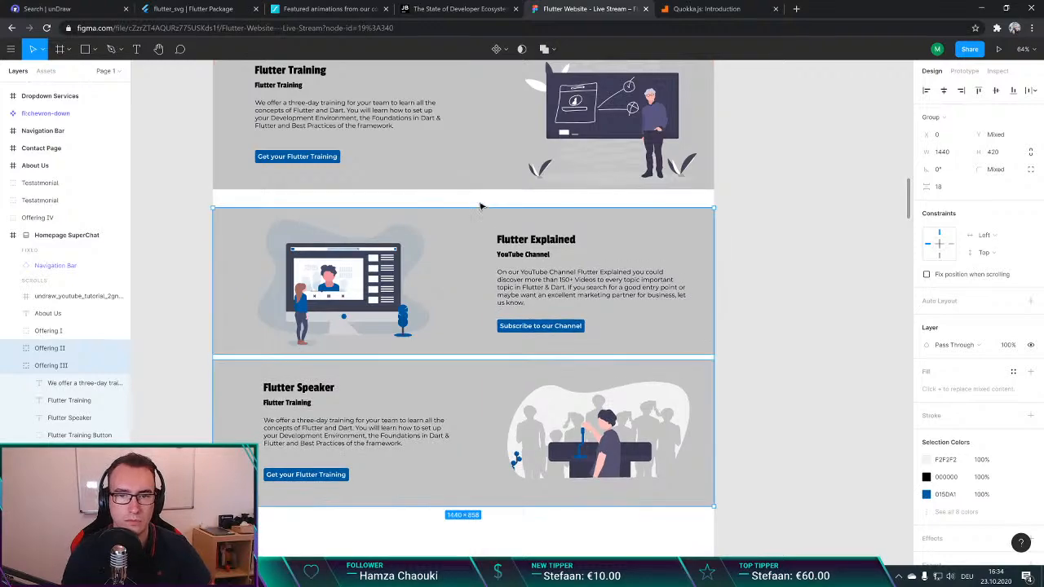
click(778, 296)
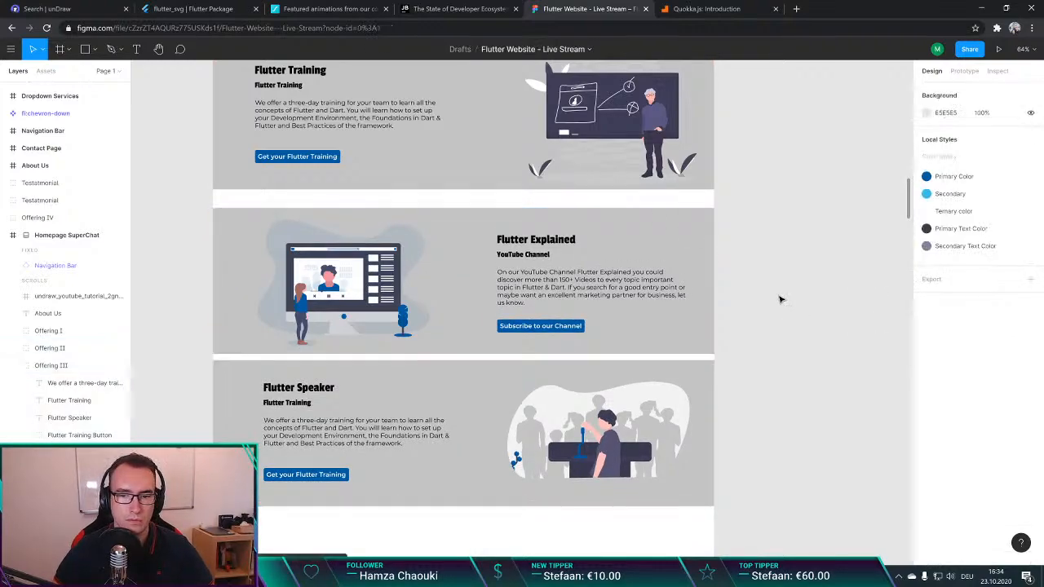
Step: Move the undraw YouTube tutorial illustration into the Offering II group, layered above its gray background rectangle
click(342, 282)
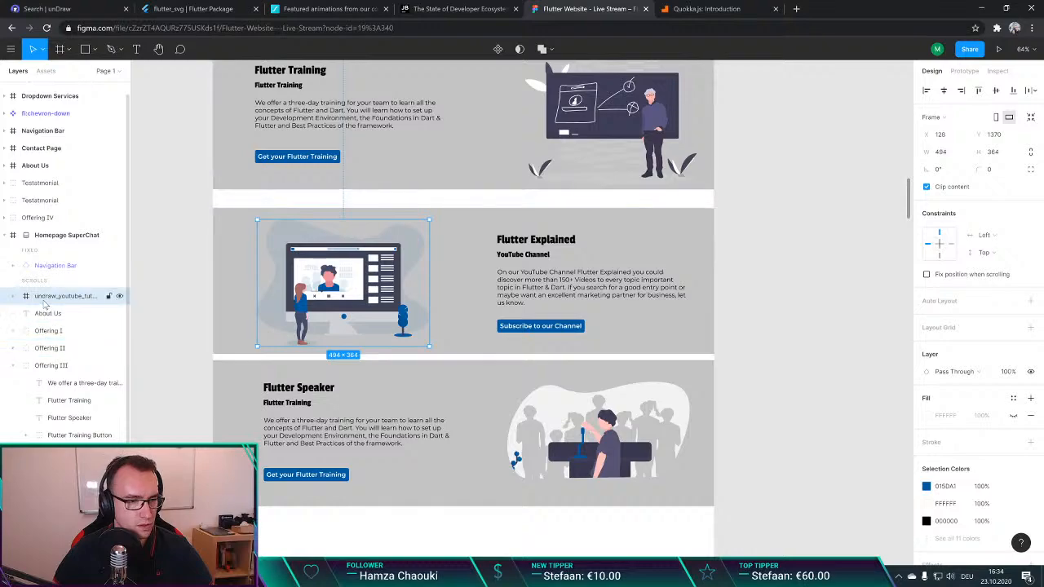
drag(43, 300, 41, 371)
click(13, 349)
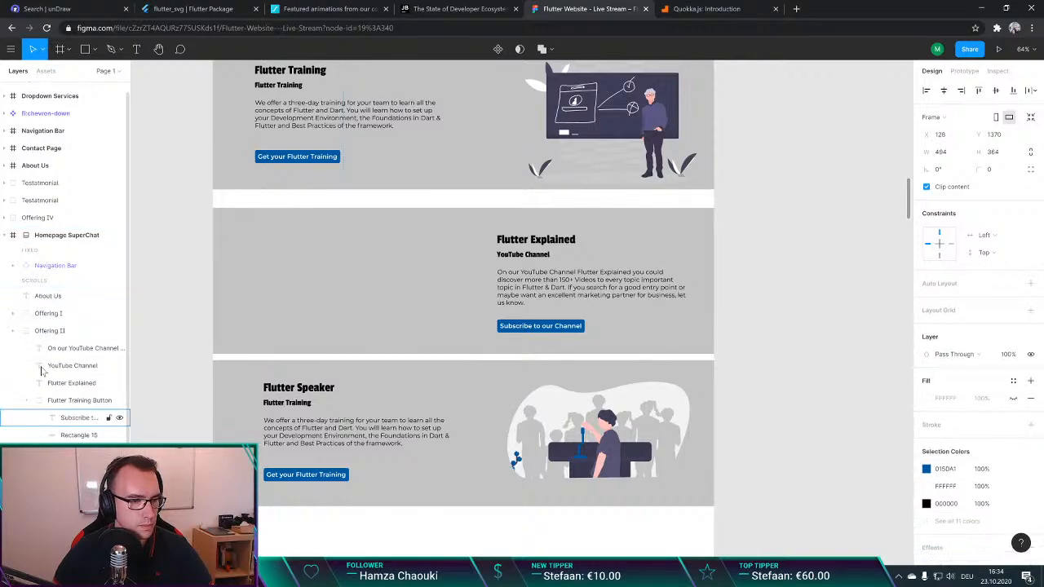
click(41, 335)
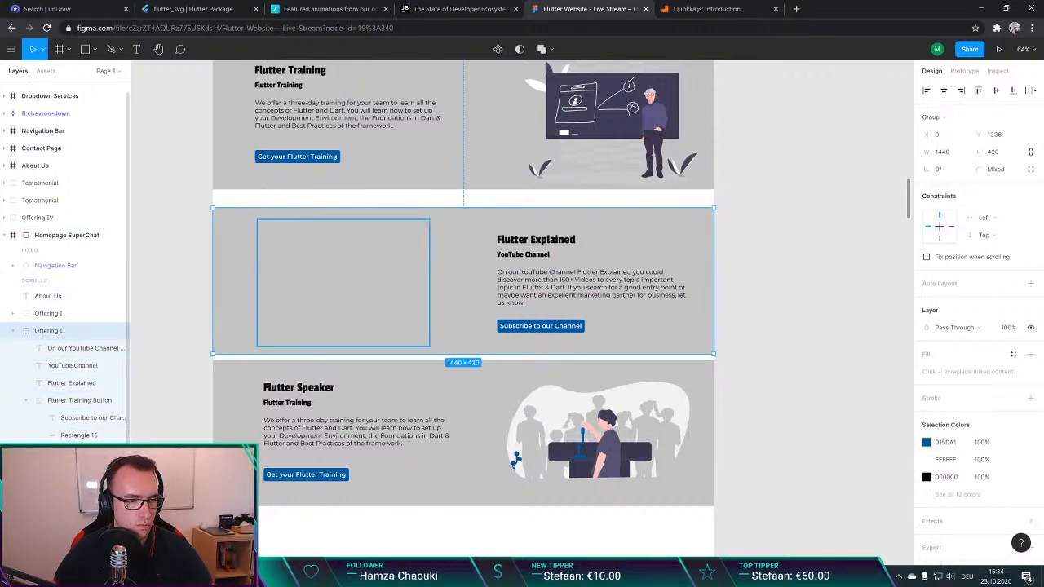
drag(57, 471, 59, 374)
drag(63, 384, 65, 451)
click(792, 270)
Step: Move the Offering II and Offering III groups up together, leaving an 18 px gap below Offering I
click(455, 230)
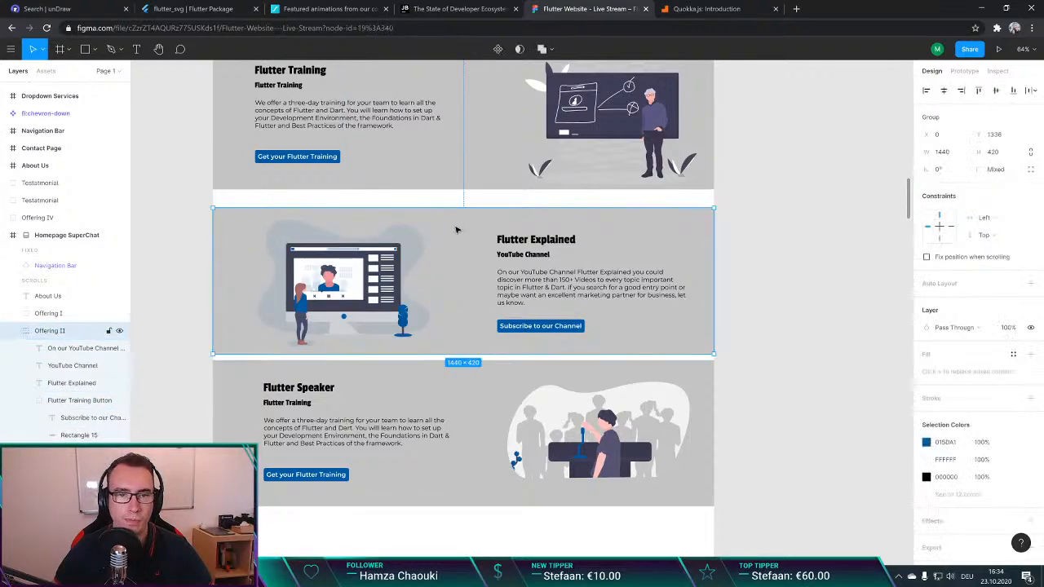
shift+click(477, 389)
key(shift+Up)
key(shift+Up)
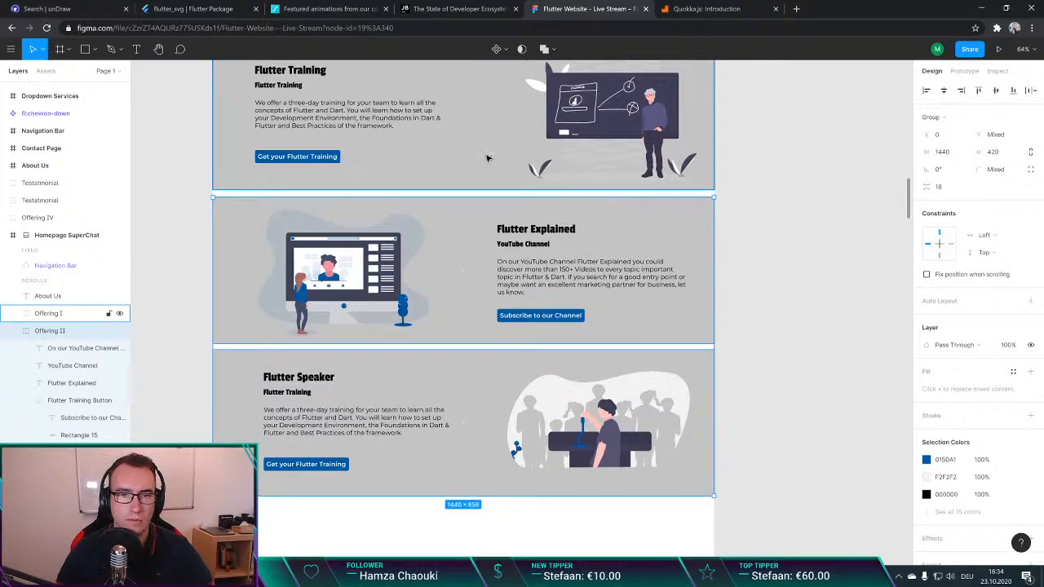
key(Up)
key(Up)
key(Up)
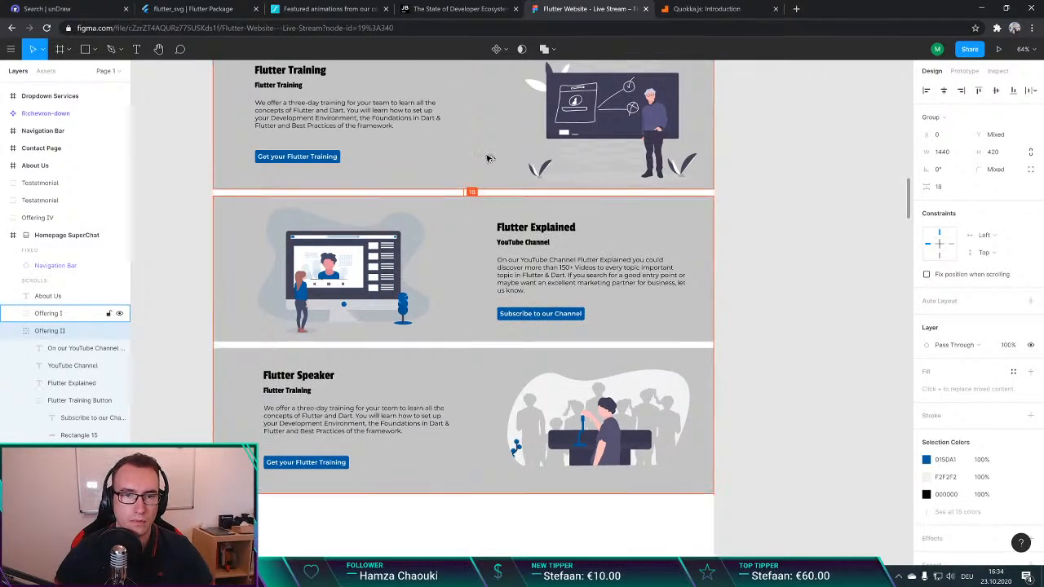
click(746, 241)
click(478, 141)
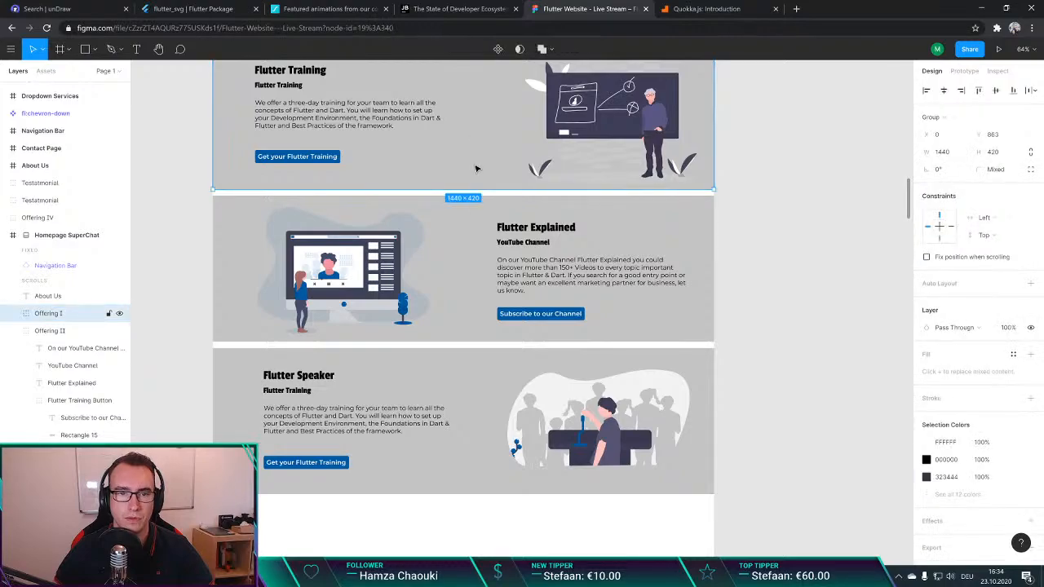
click(752, 172)
Step: Delete the leftover 1440 × 100 header group with drop shadow behind the fixed navigation bar of the Homepage SuperChat frame
scroll(465, 253, up, 1)
scroll(464, 253, up, 1)
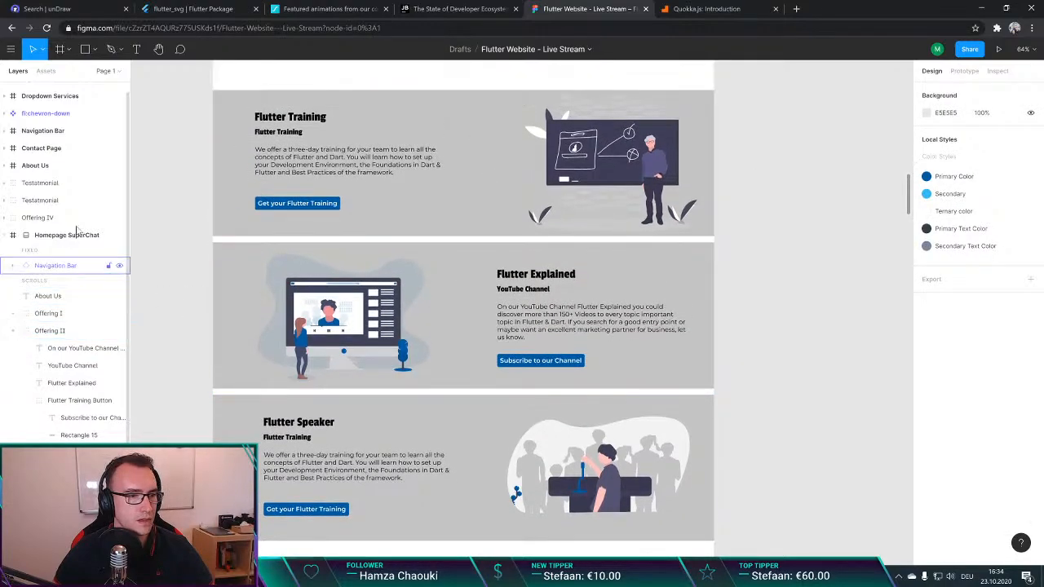
click(64, 239)
scroll(370, 228, up, 3)
scroll(360, 228, down, 1)
scroll(360, 228, down, 5)
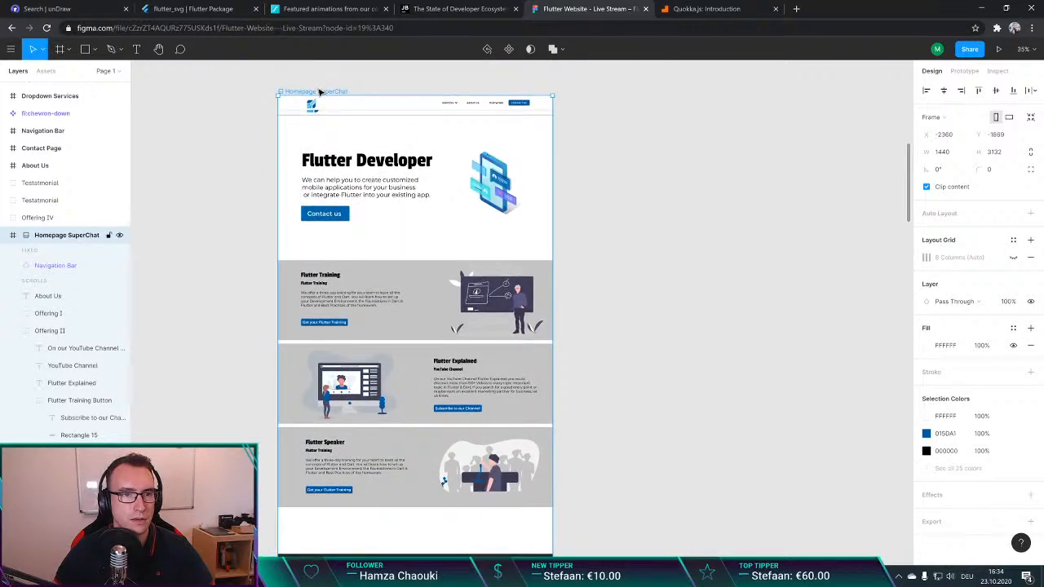
click(35, 269)
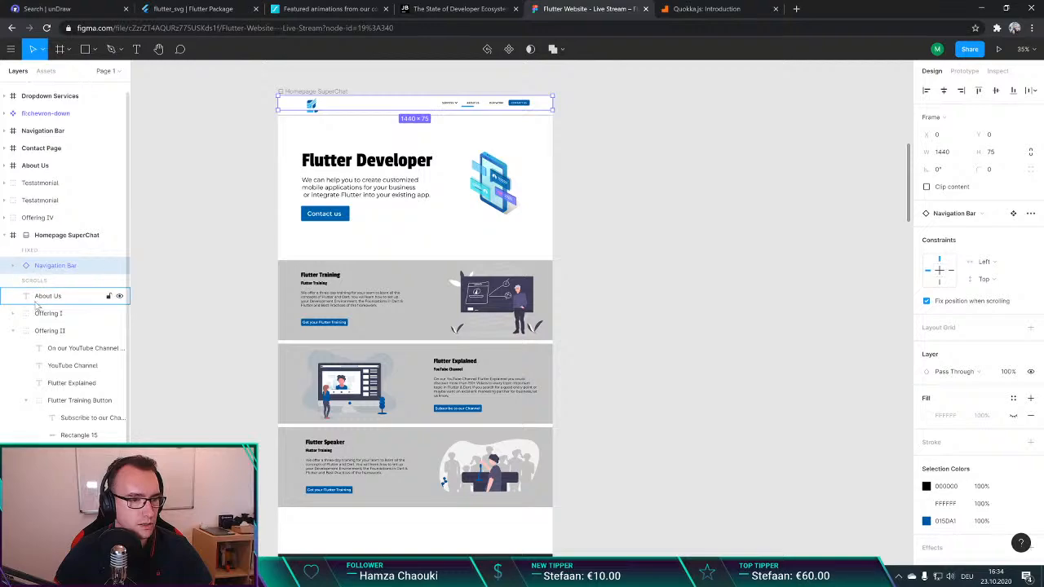
click(43, 300)
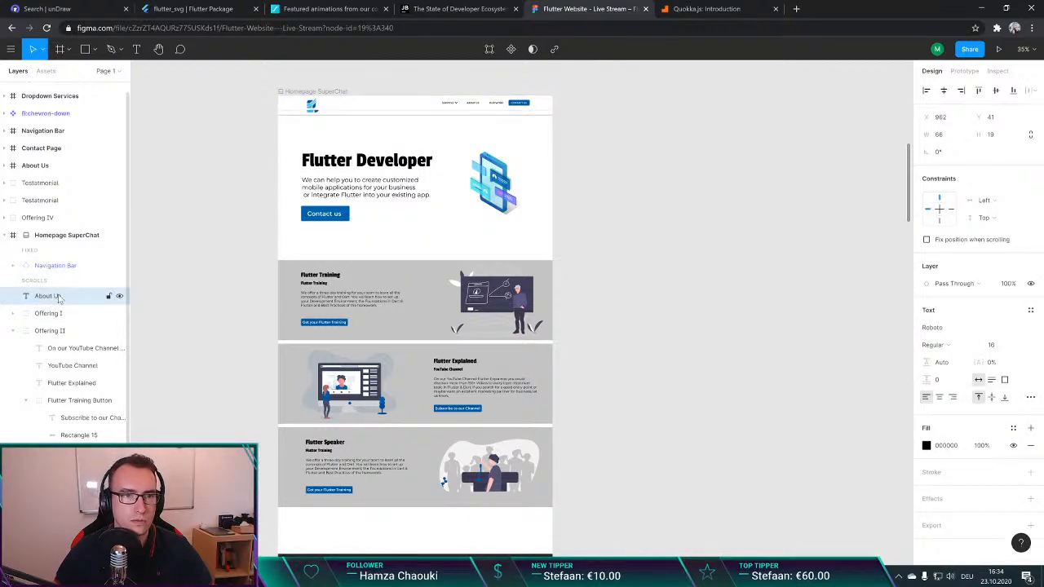
click(390, 109)
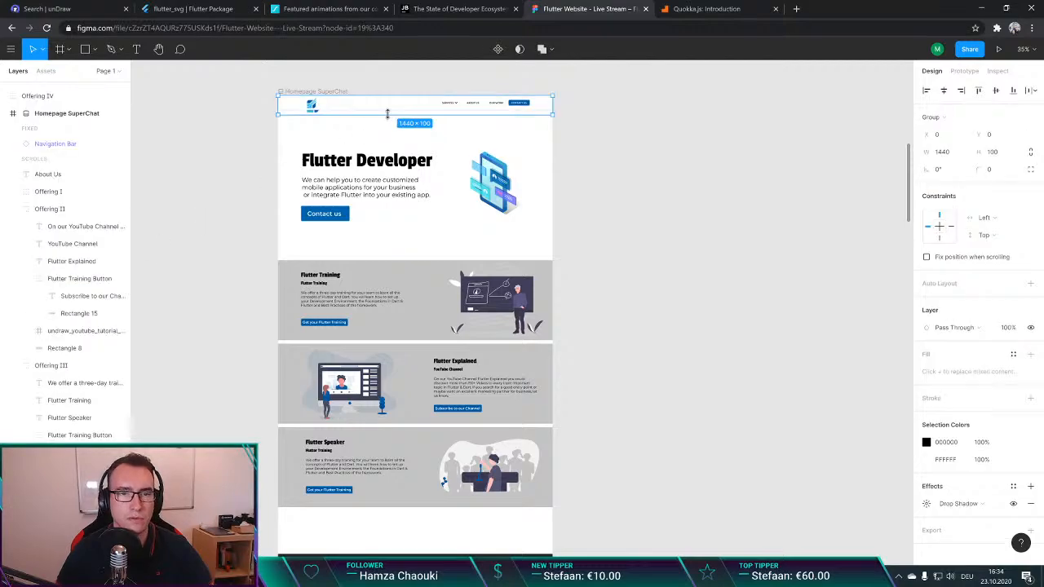
click(388, 117)
scroll(316, 151, down, 1)
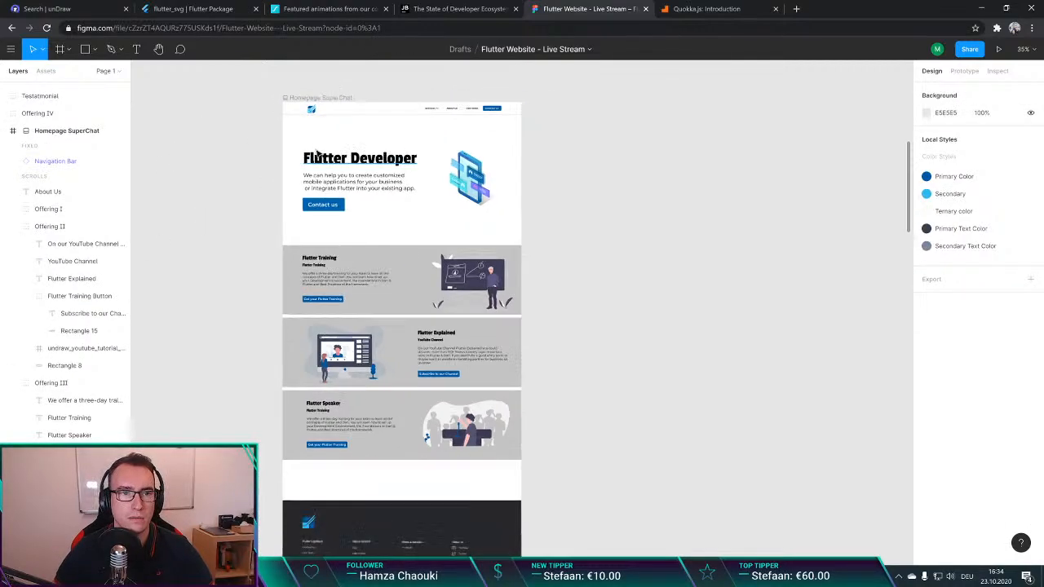
scroll(367, 109, up, 5)
scroll(412, 149, down, 3)
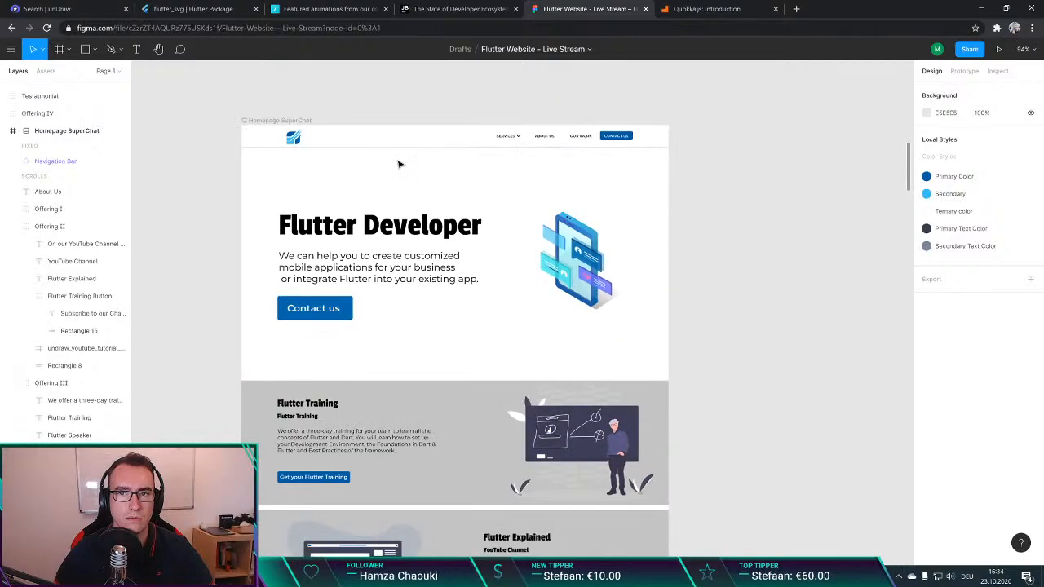
scroll(399, 164, down, 4)
scroll(424, 192, down, 3)
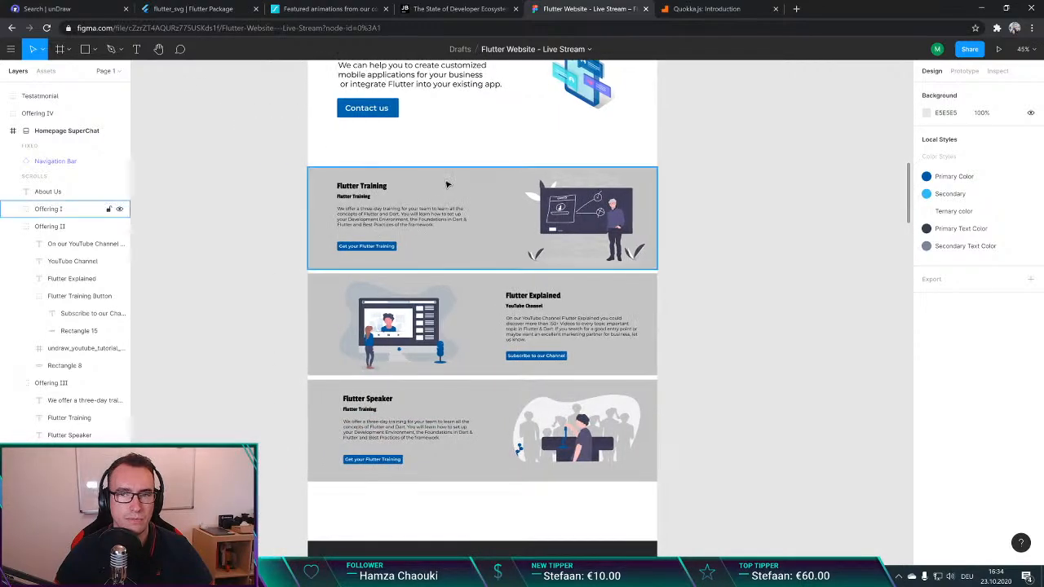
scroll(446, 184, up, 5)
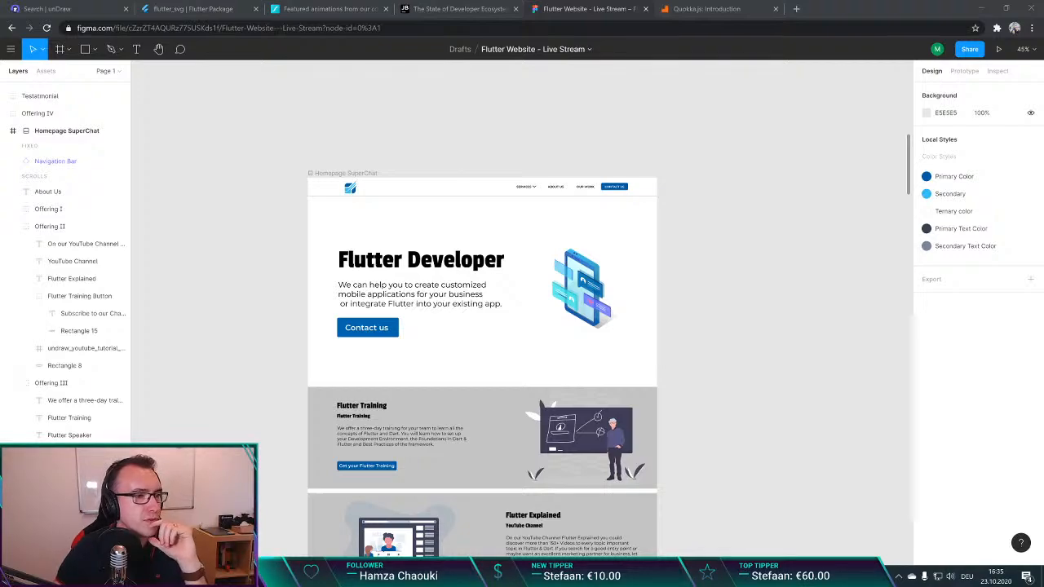
click(11, 49)
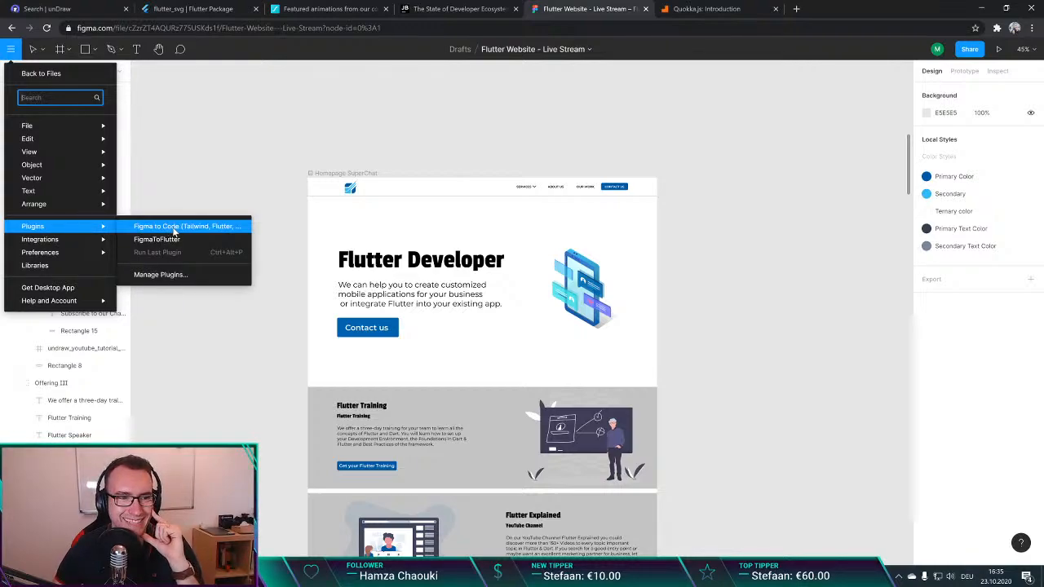
click(174, 231)
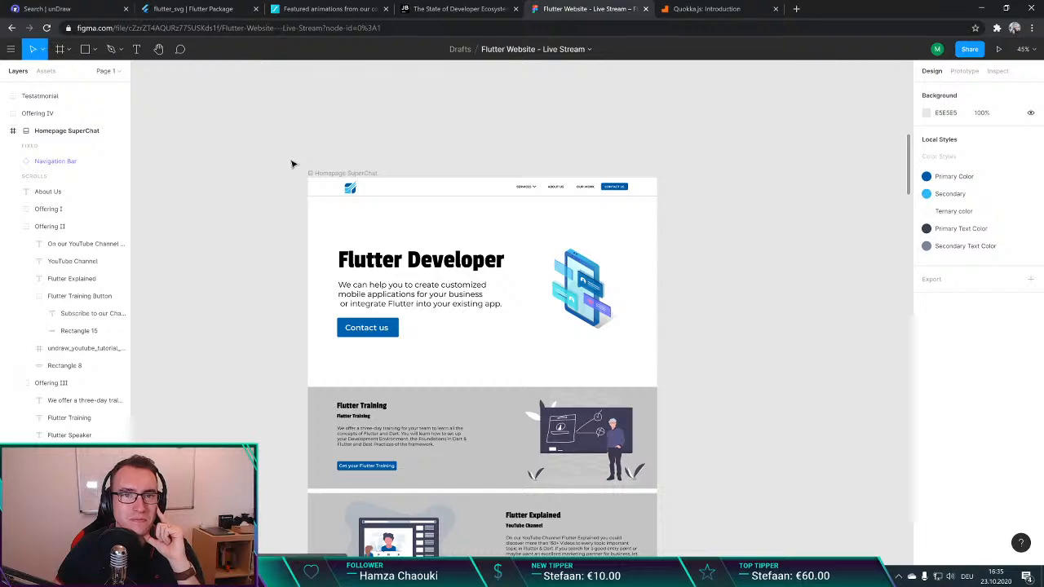
click(483, 189)
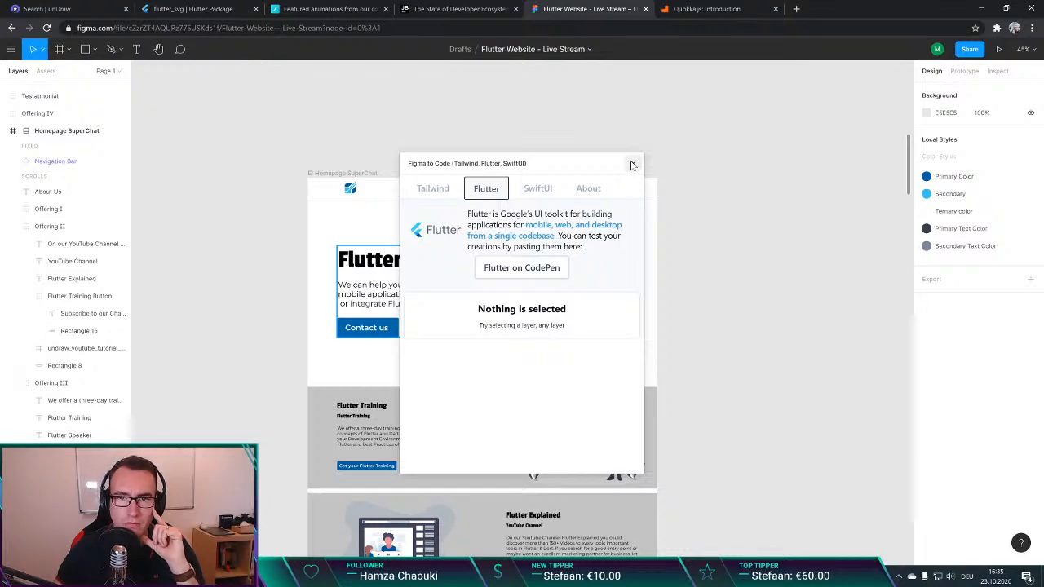
click(633, 164)
Step: Run the Figma to Code plugin on the Homepage SuperChat frame with Flutter output, and open its Flutter sample on CodePen
click(324, 173)
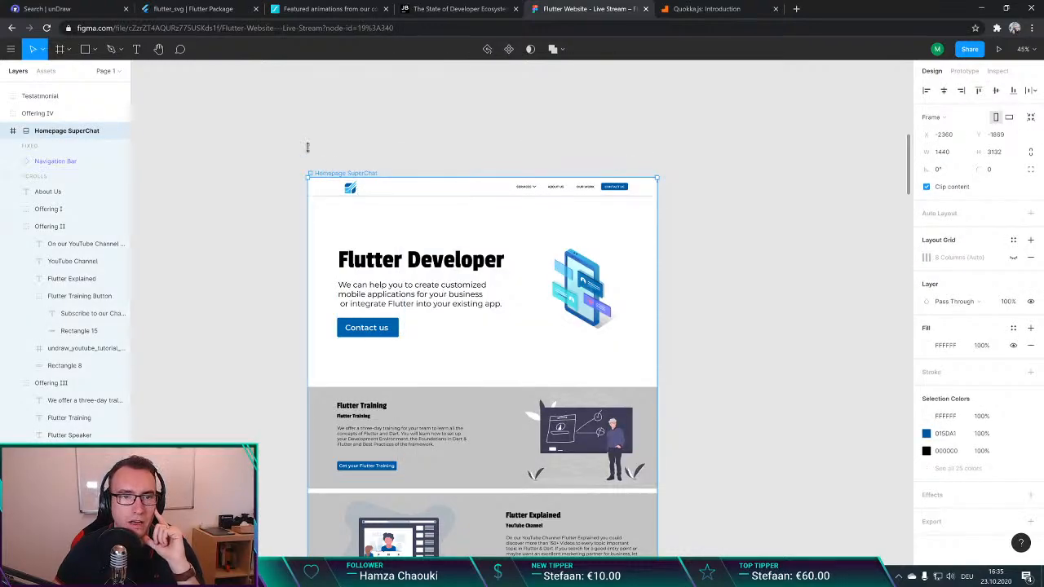
click(11, 49)
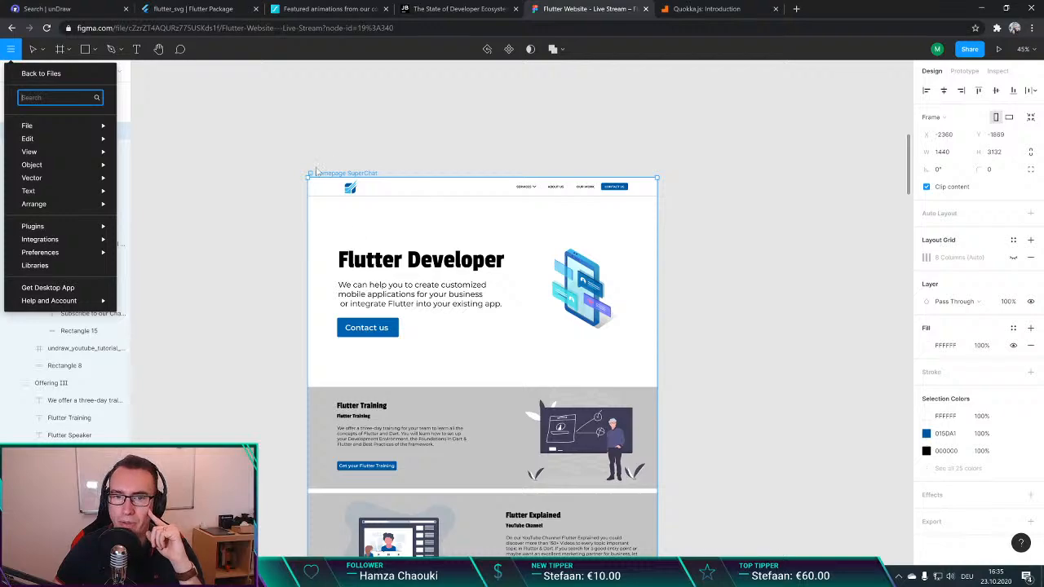
mouse_move(96, 230)
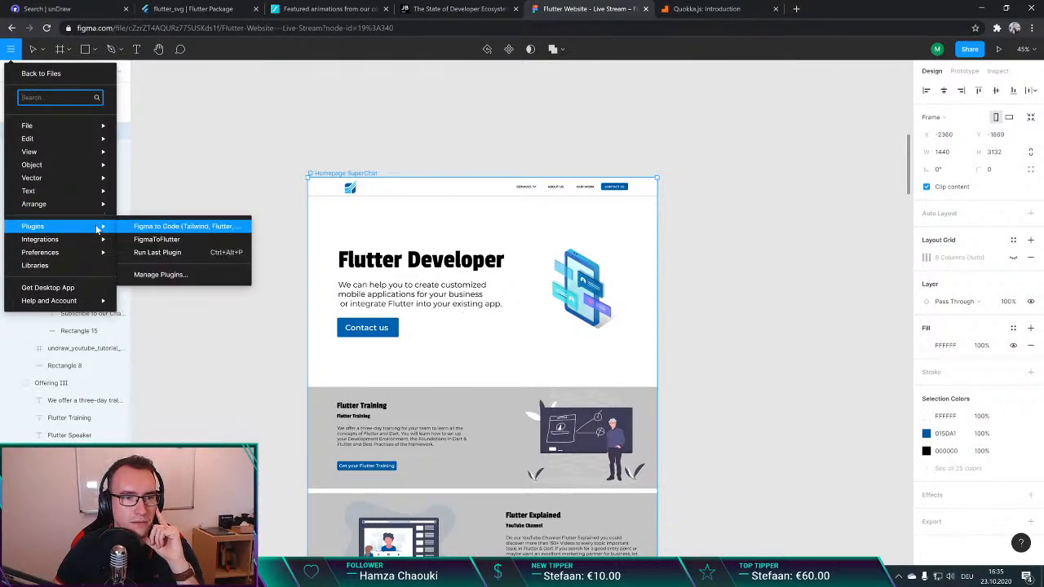
click(163, 227)
click(484, 189)
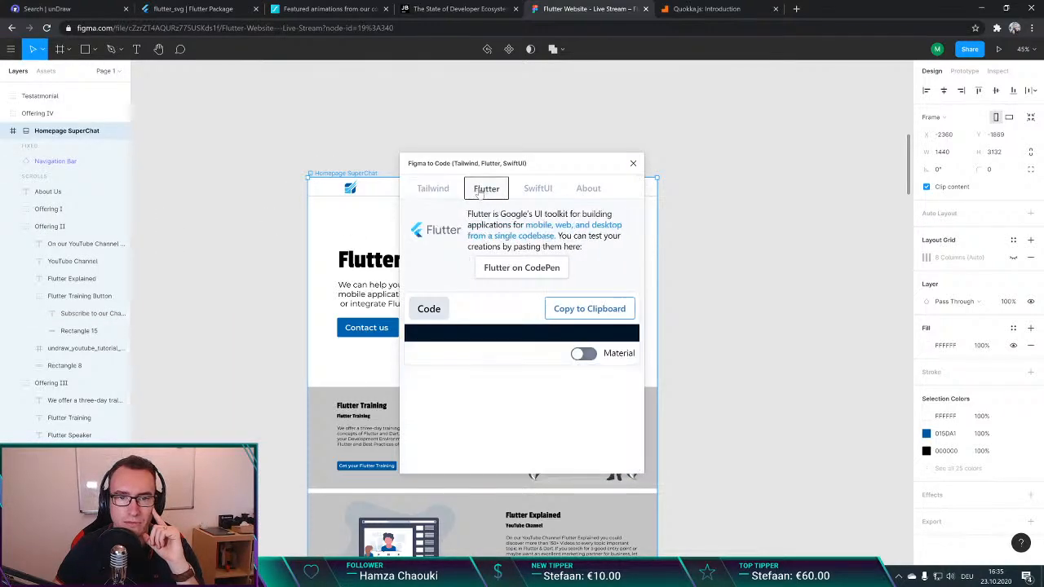
click(520, 268)
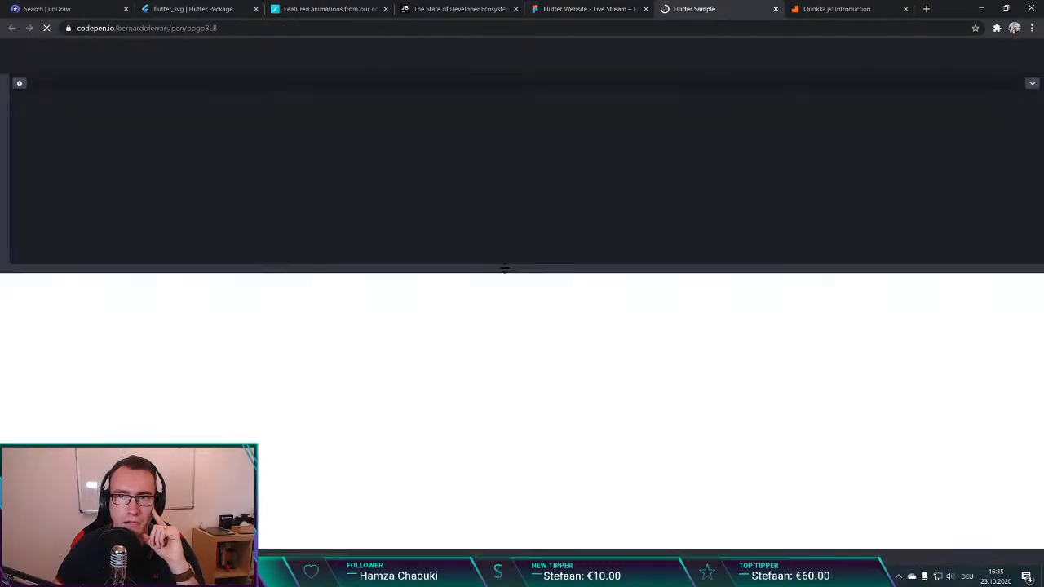
Step: Copy the generated Flutter code from the Figma plugin and replace the CodePen sample code with it
click(569, 11)
click(581, 306)
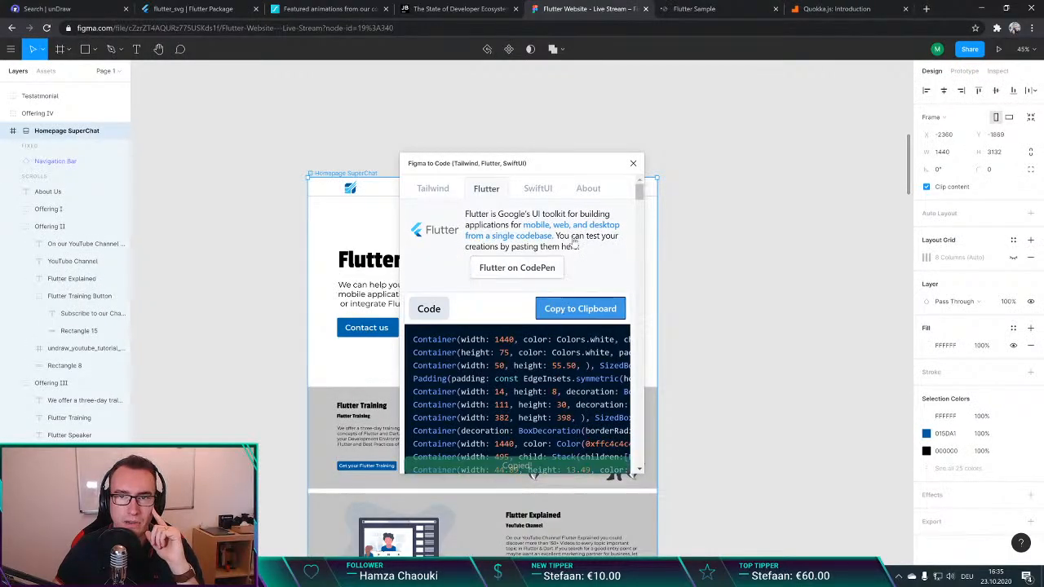
click(707, 8)
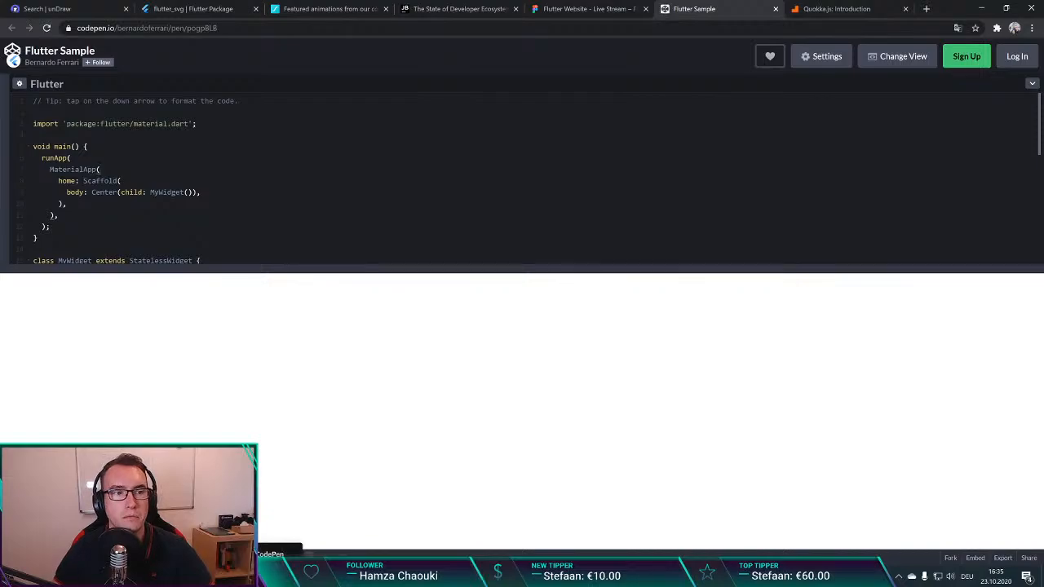
key(ctrl+a)
key(ctrl+v)
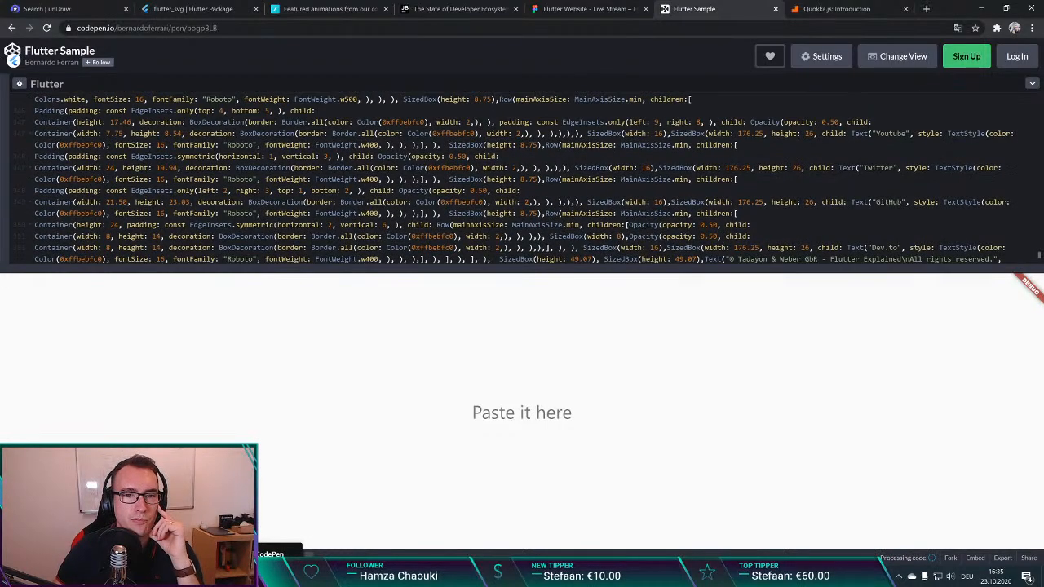
scroll(521, 177, up, 8)
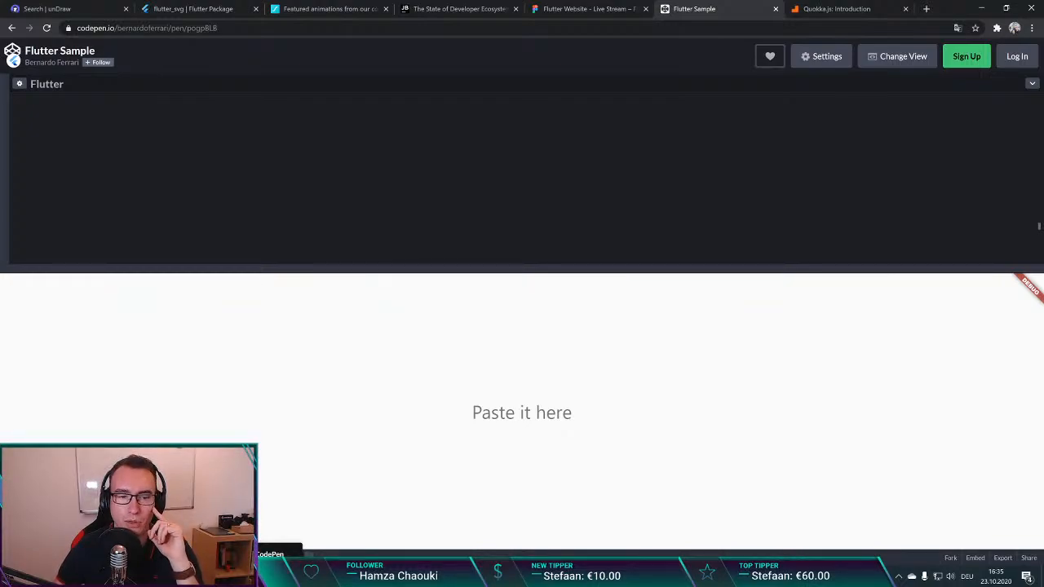
Step: Switch back to Figma, copy the homepage's generated Flutter code again and read through its Container widgets
click(599, 9)
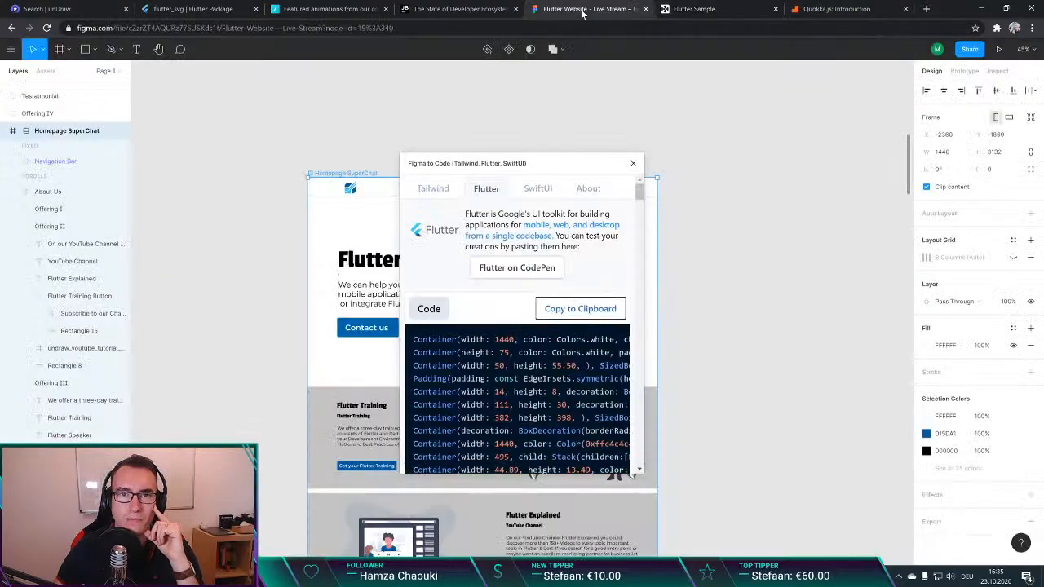
click(581, 310)
scroll(566, 312, down, 5)
scroll(556, 325, down, 10)
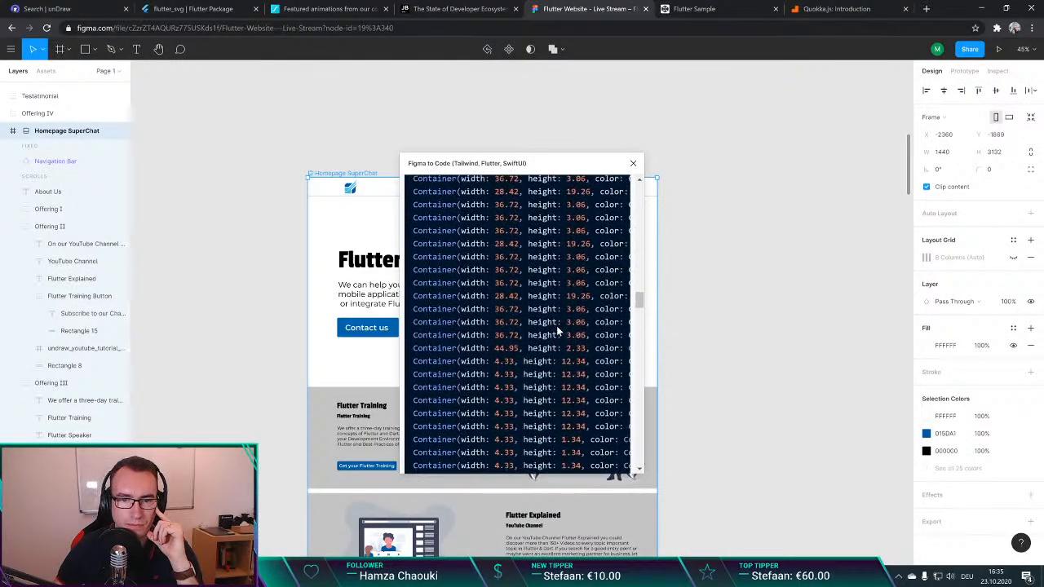
Step: Turn on the Material option for the homepage's generated Flutter code in the Figma to Code plugin
scroll(556, 325, down, 10)
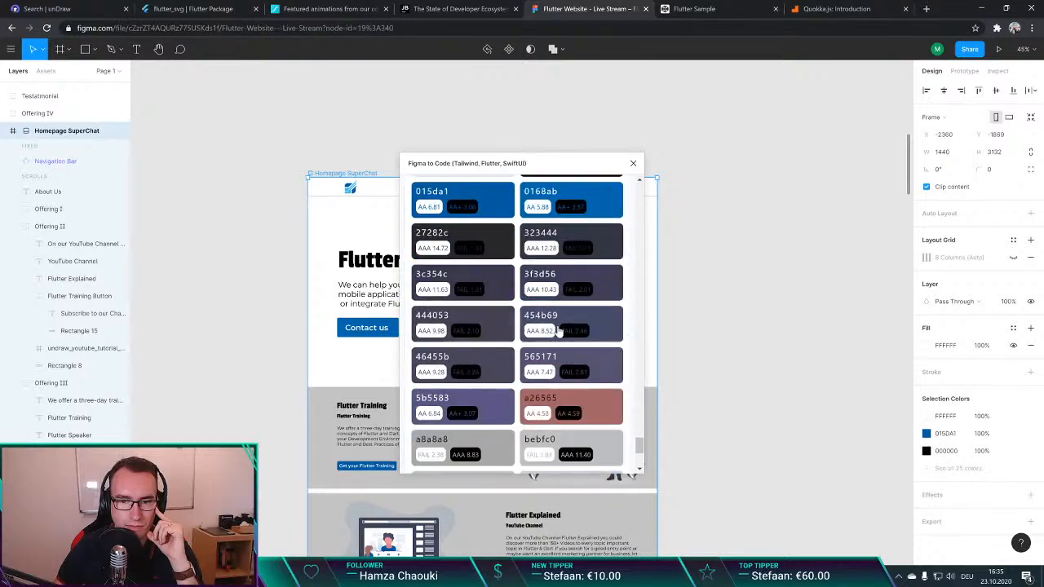
scroll(558, 330, up, 5)
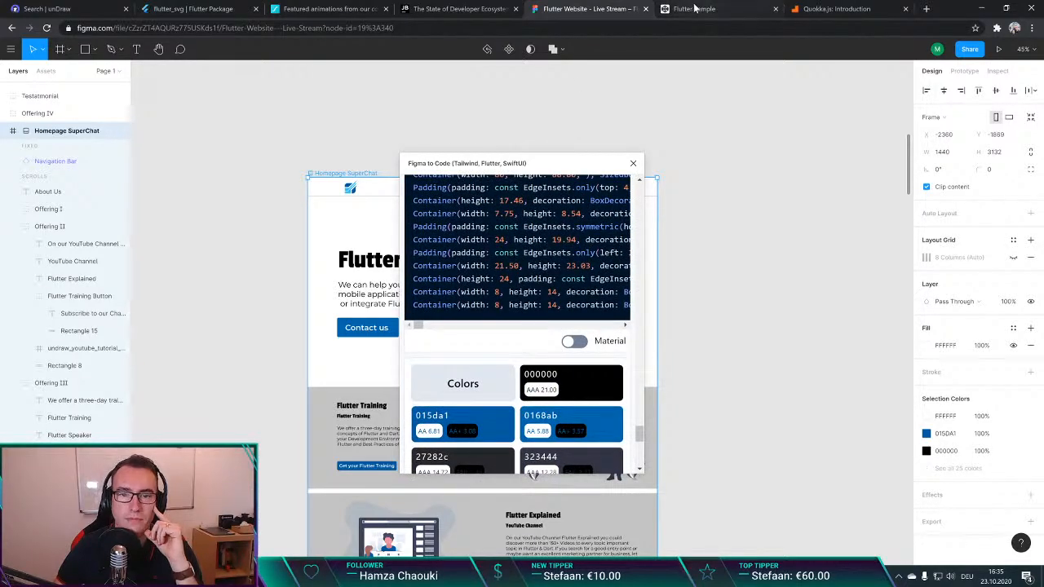
click(577, 343)
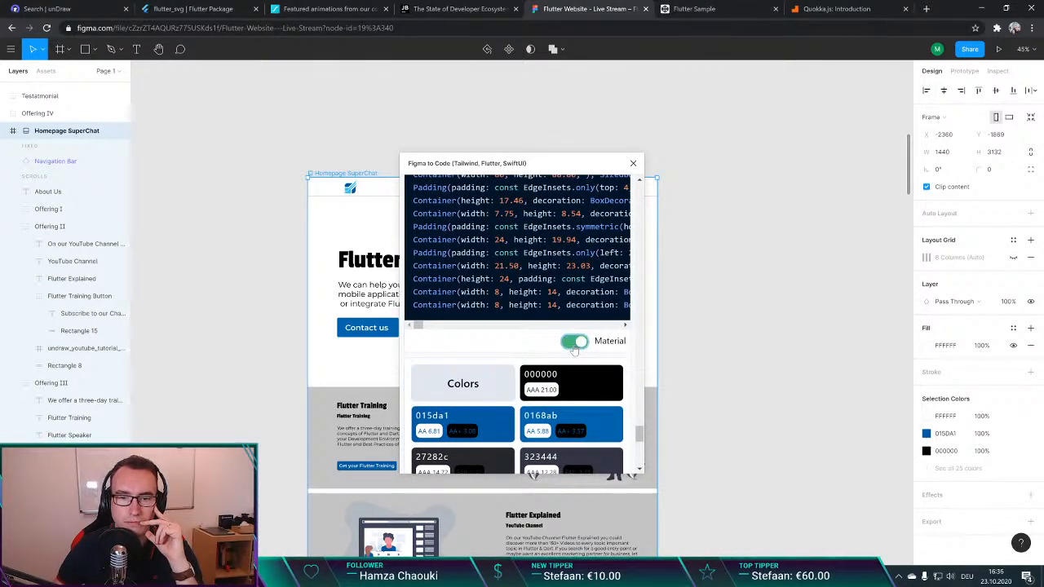
Step: Switch to CodePen, paste the homepage's Flutter code into the editor and inspect it, keeping the pen open
click(697, 9)
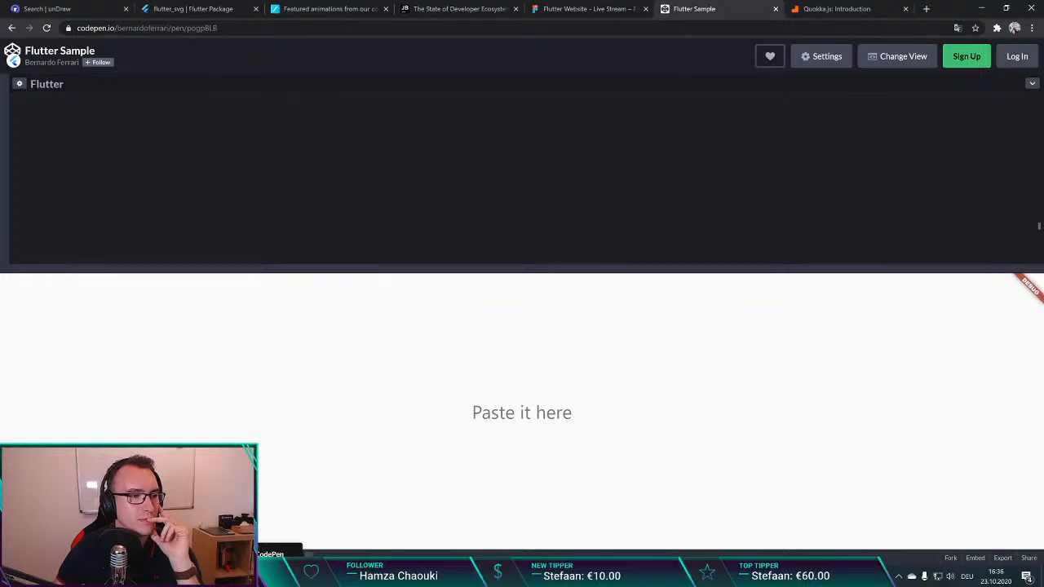
click(461, 168)
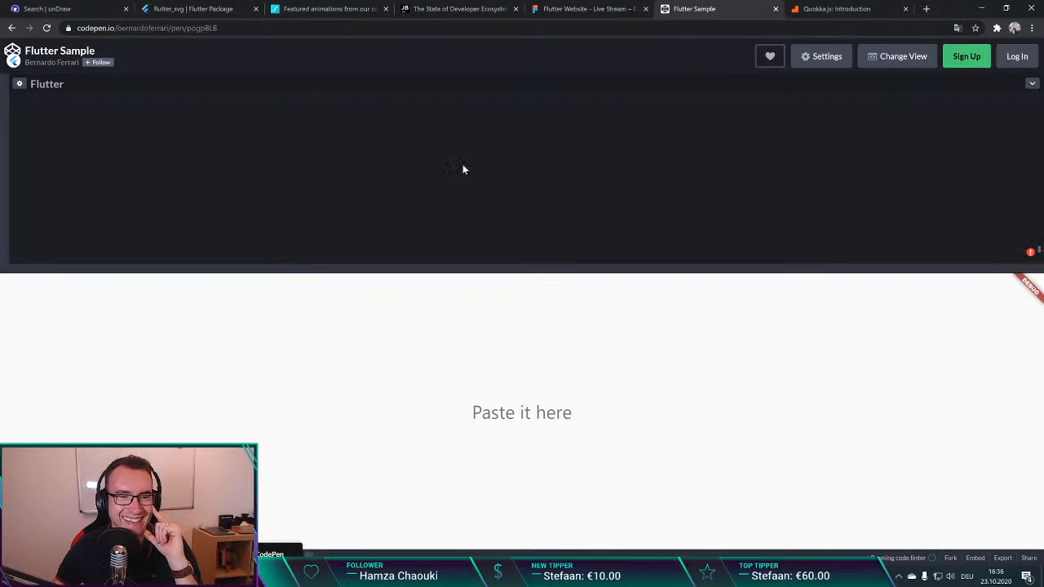
key(ctrl+v)
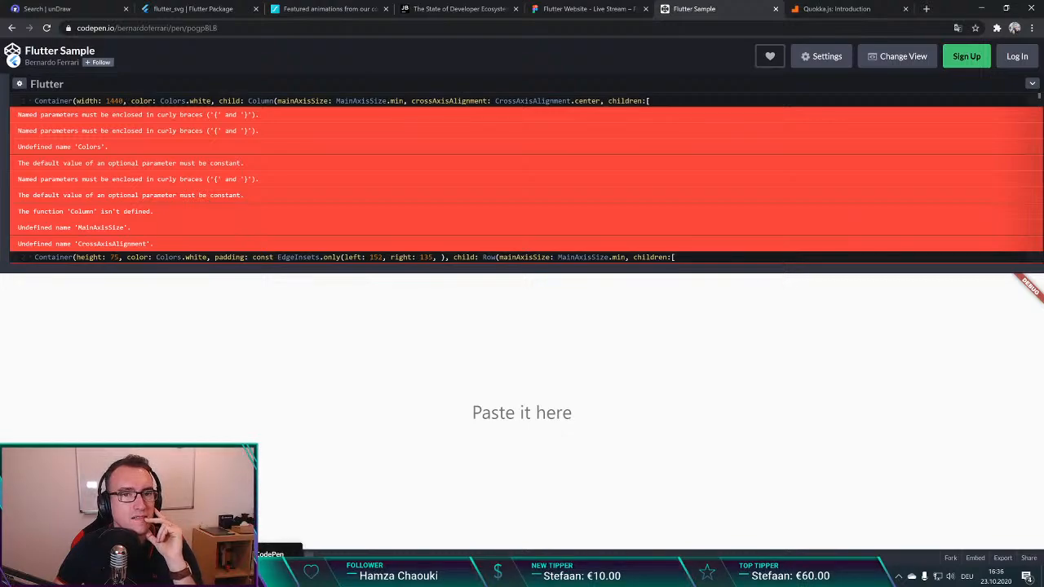
scroll(522, 180, down, 5)
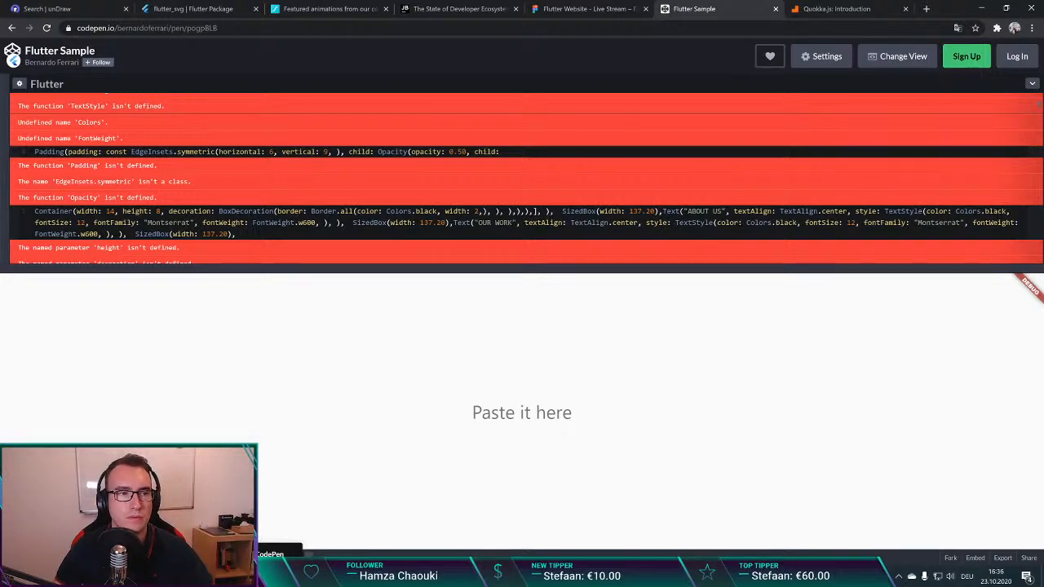
click(775, 8)
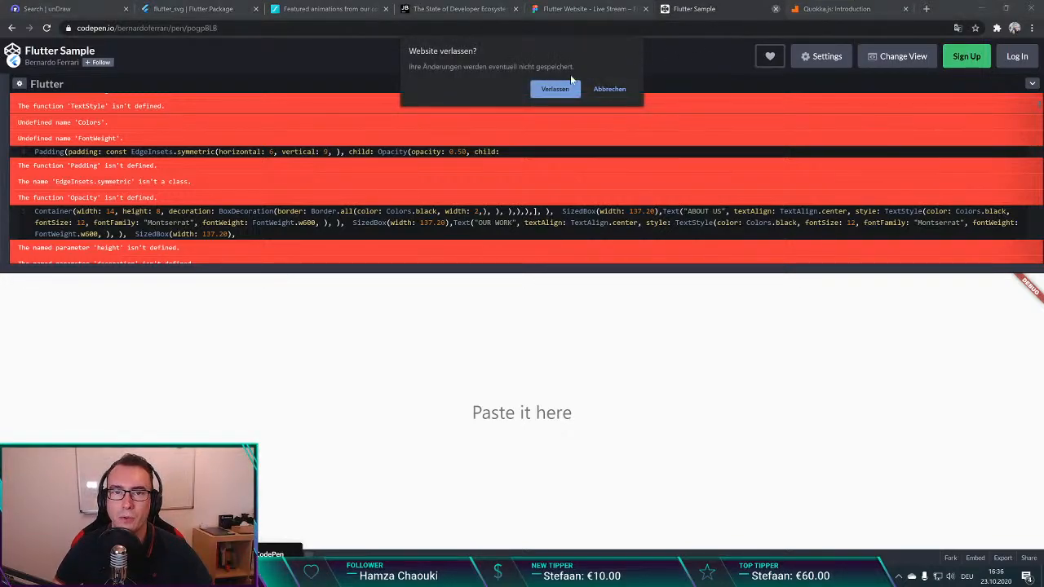
click(609, 89)
Step: Switch back to Figma, run Figma to Code on the Offering I group and copy its Flutter code
click(587, 9)
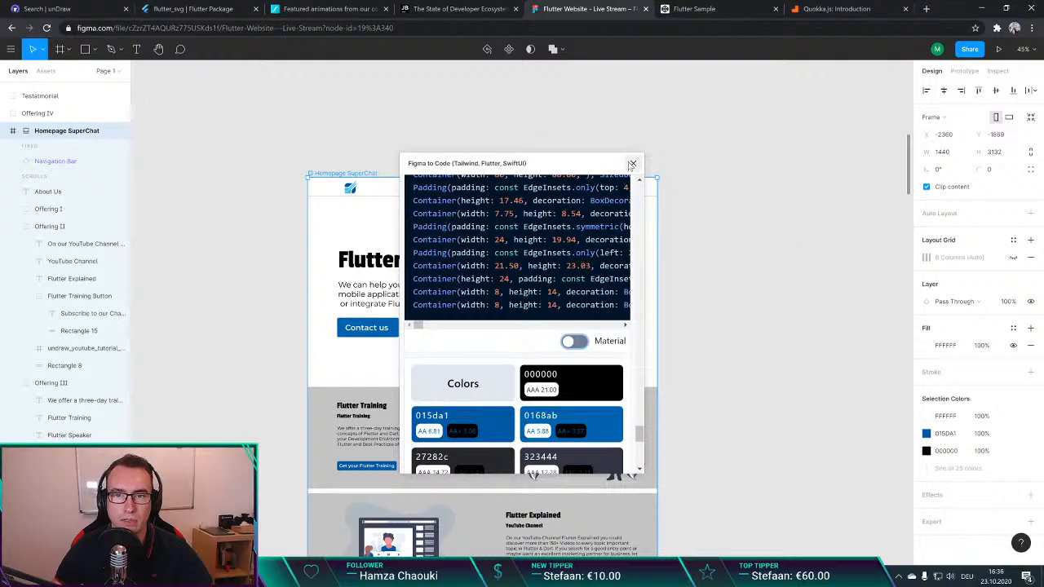
click(721, 267)
scroll(718, 267, up, 2)
scroll(718, 268, down, 3)
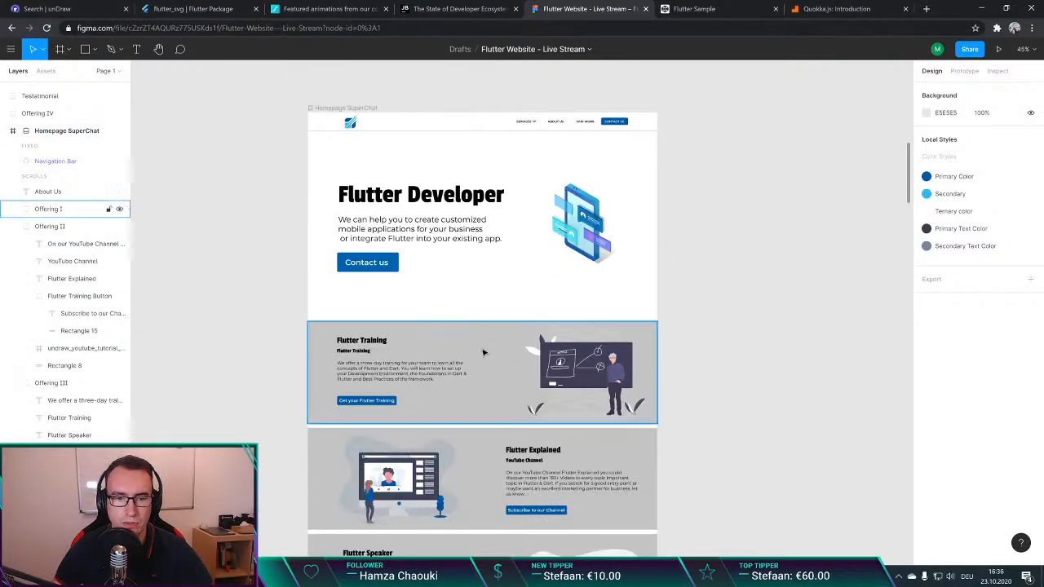
click(517, 342)
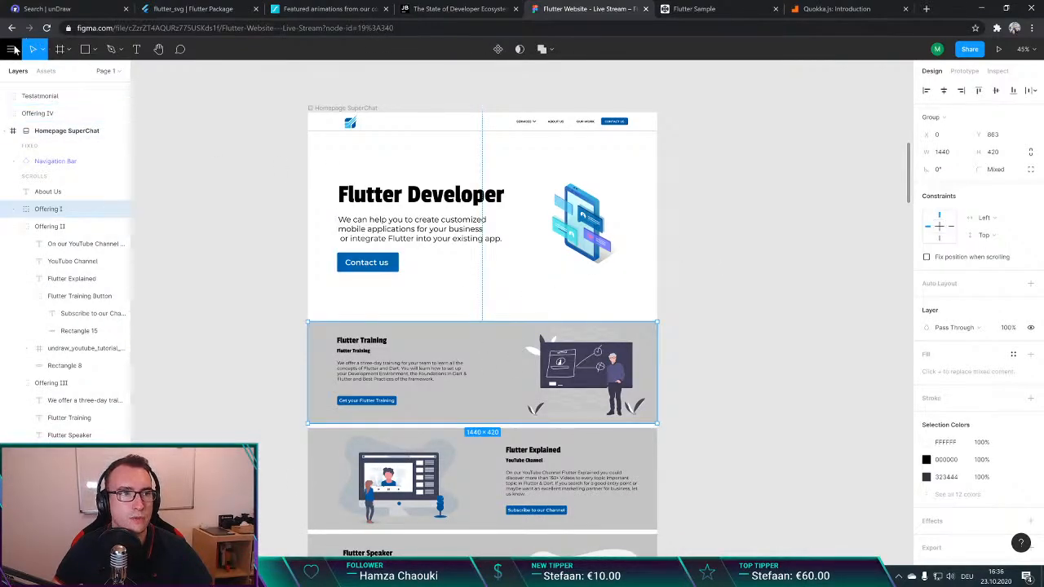
click(10, 49)
mouse_move(62, 226)
click(151, 226)
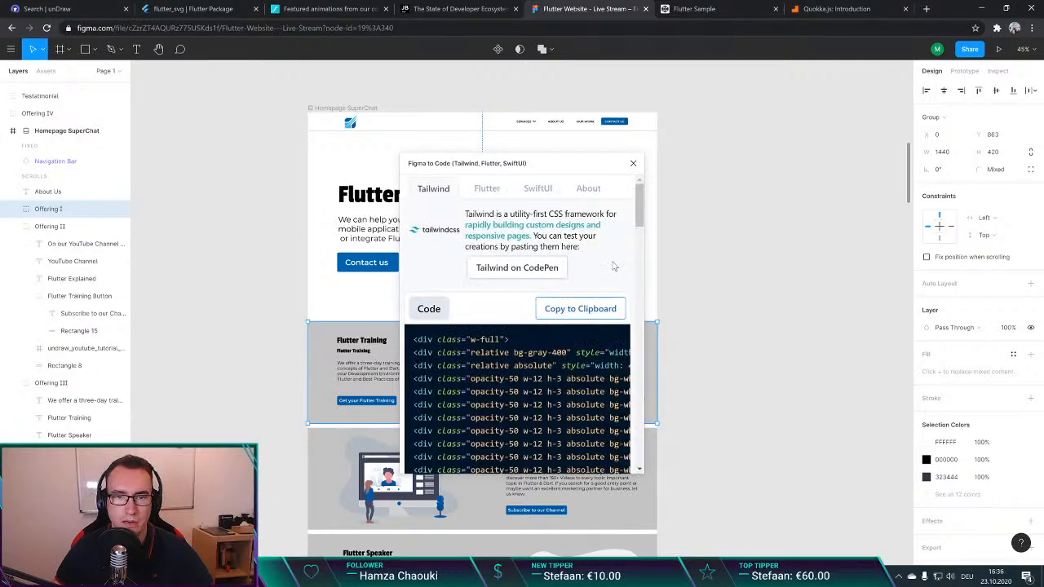
click(488, 188)
click(558, 313)
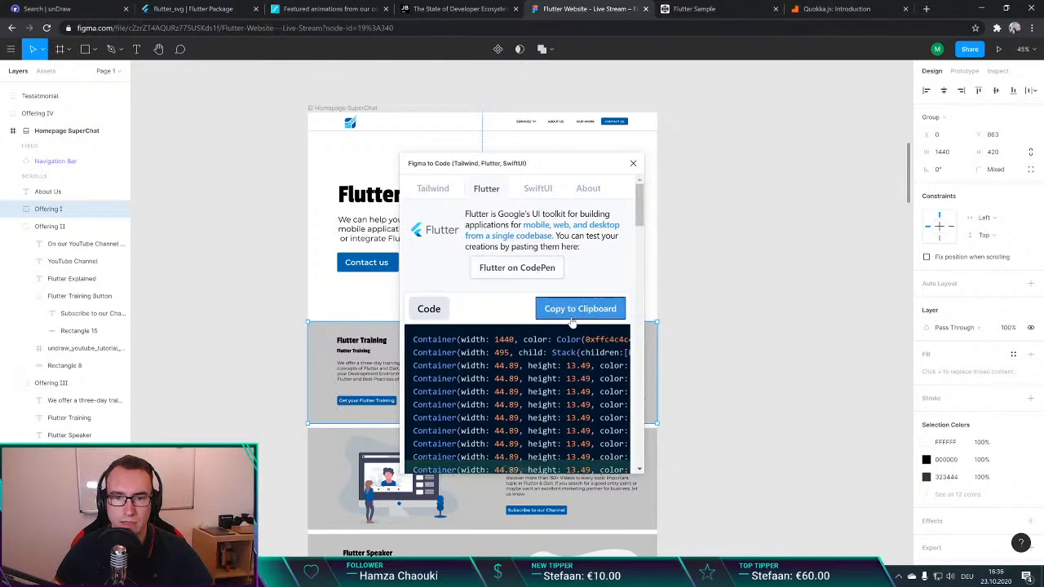
Step: Replace the CodePen editor's code with the Offering I Flutter code, end it with a semicolon and check the result
click(682, 11)
key(ctrl+a)
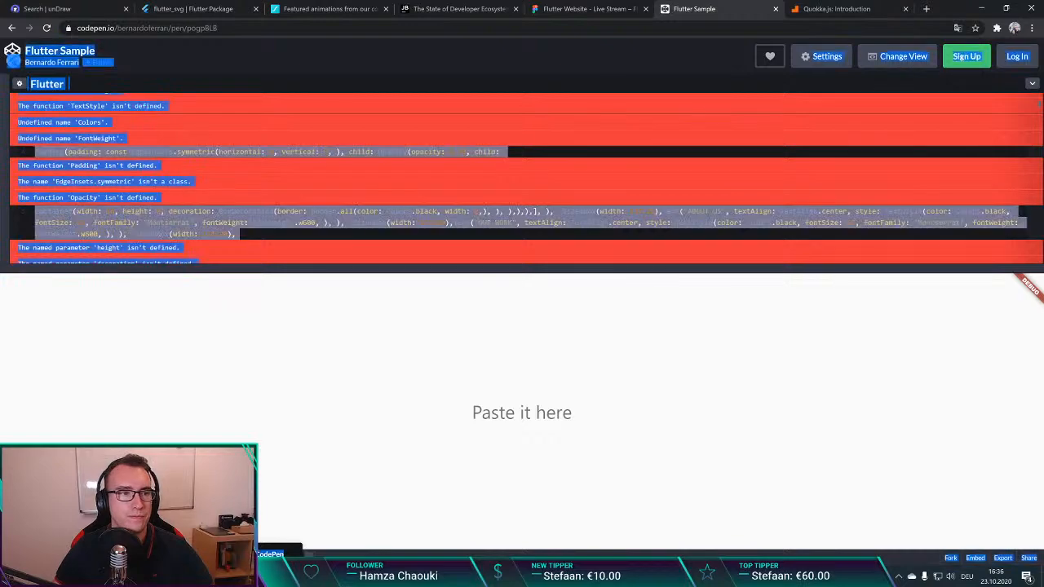
key(ctrl+v)
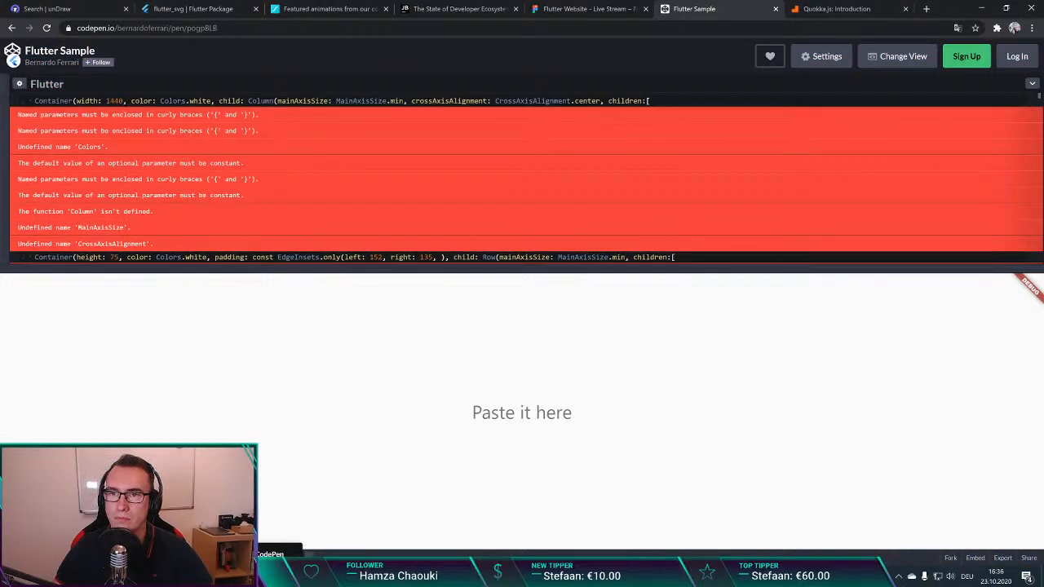
click(19, 84)
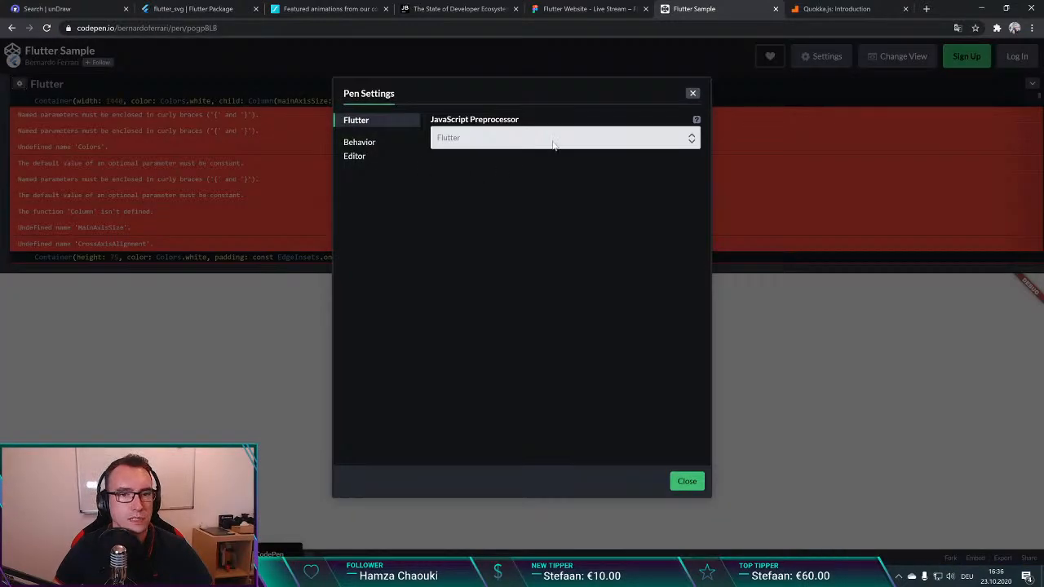
click(692, 96)
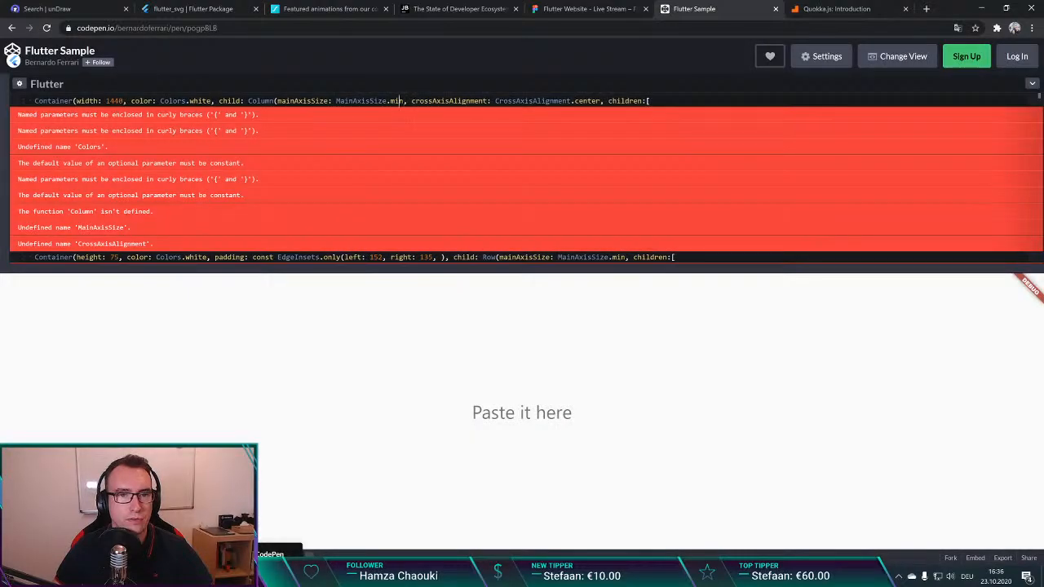
key(BackSpace)
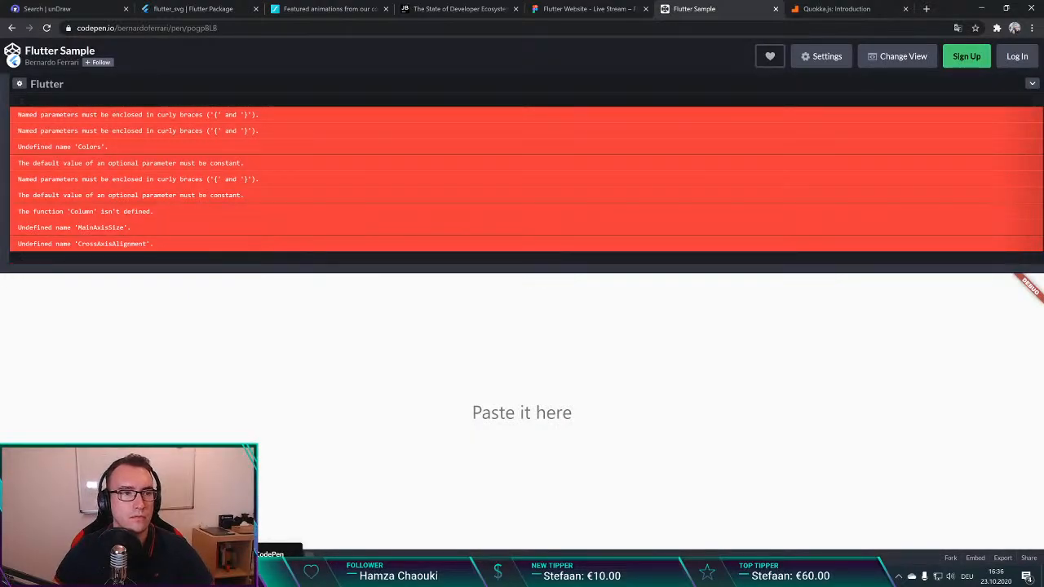
key(ctrl+v)
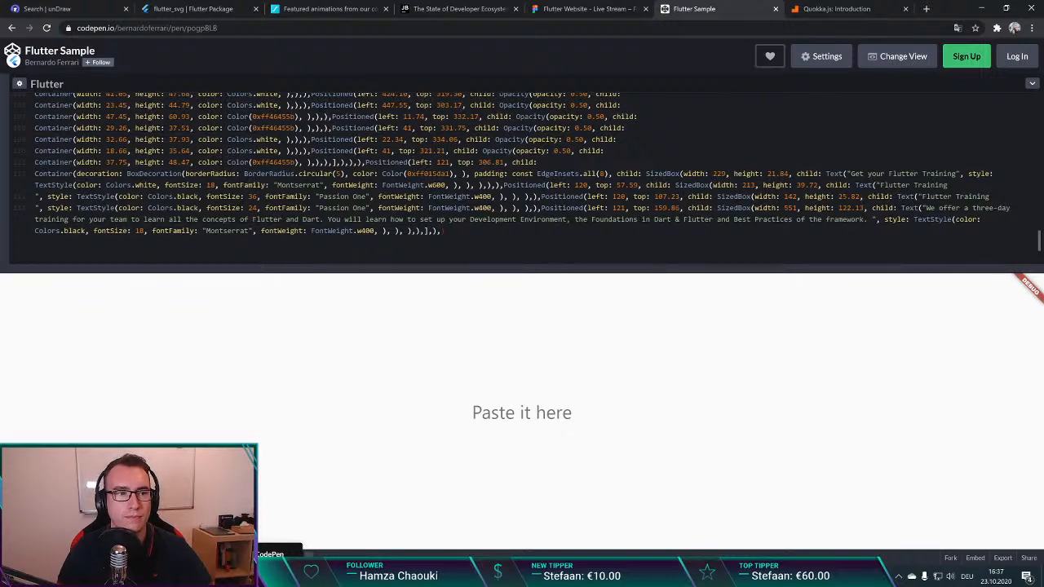
text(;)
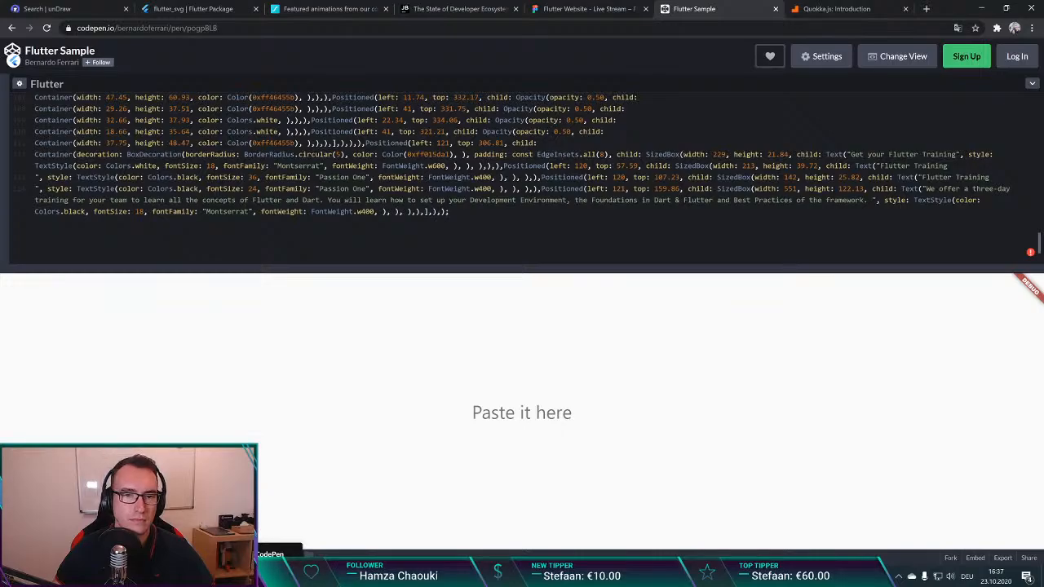
scroll(522, 178, up, 15)
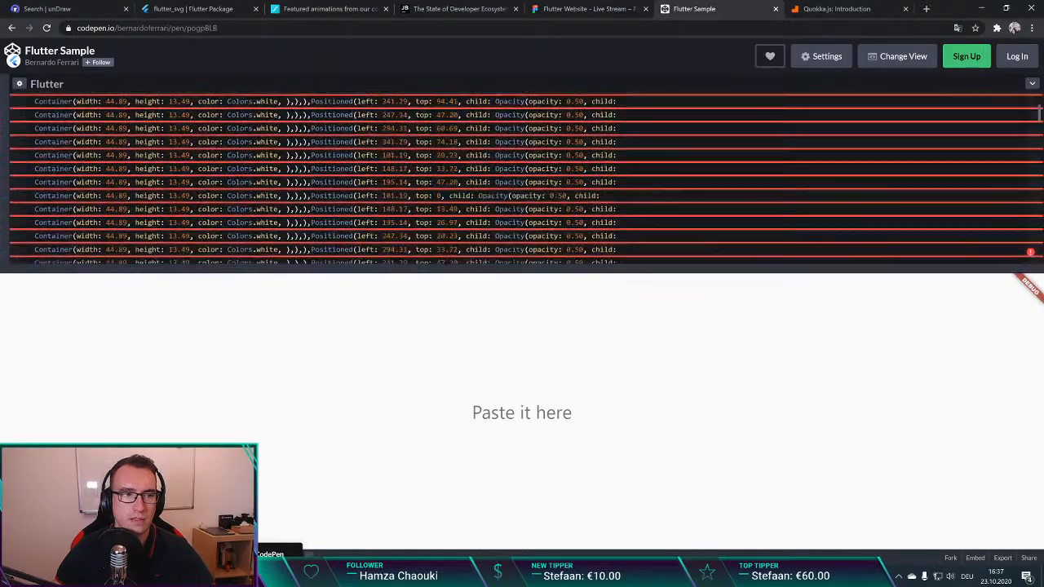
scroll(522, 178, up, 5)
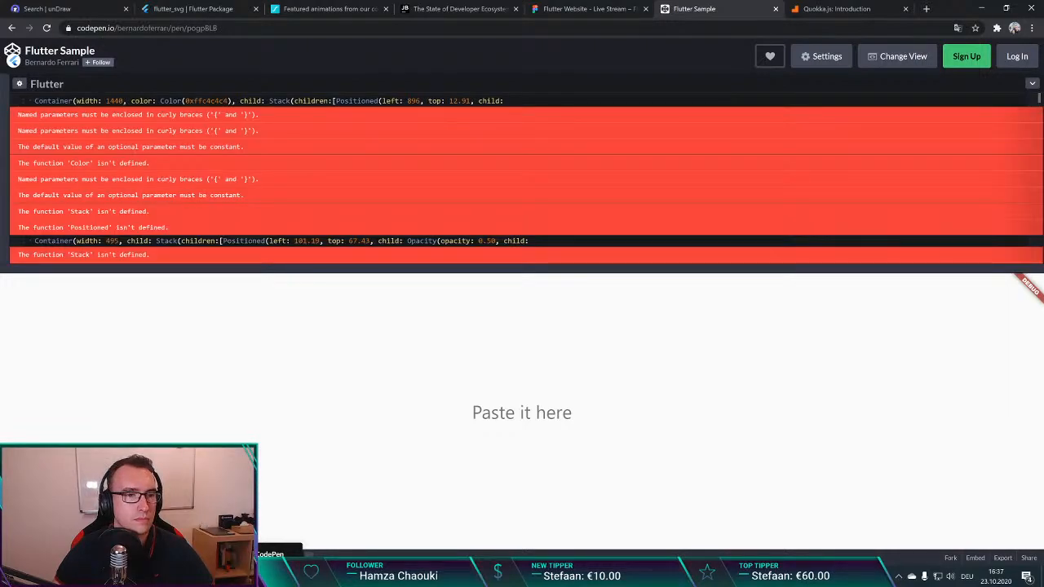
Step: Return to Figma, close the Figma to Code plugin and look over the sections of the Homepage SuperChat frame
click(587, 9)
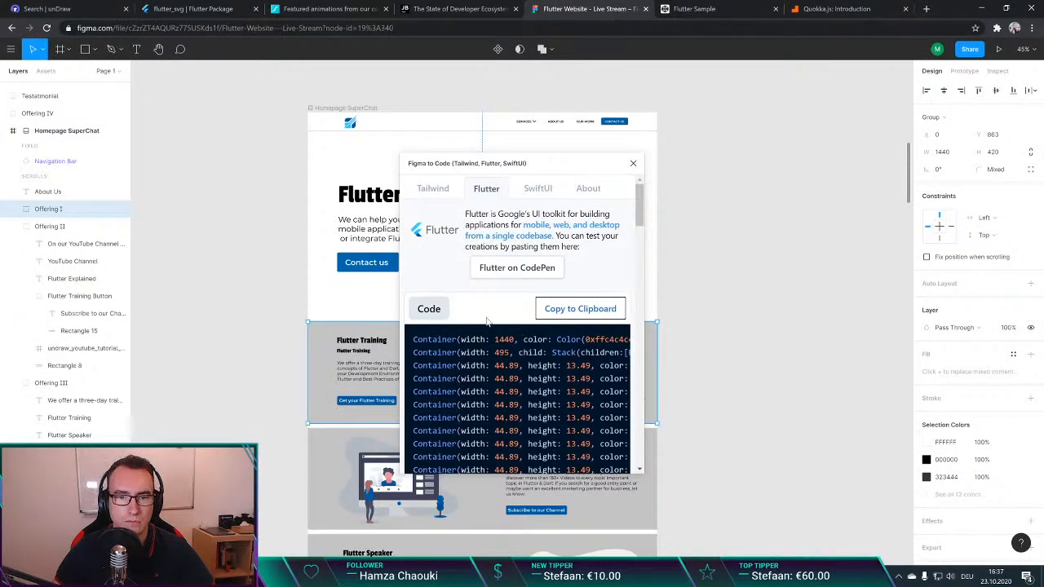
click(632, 163)
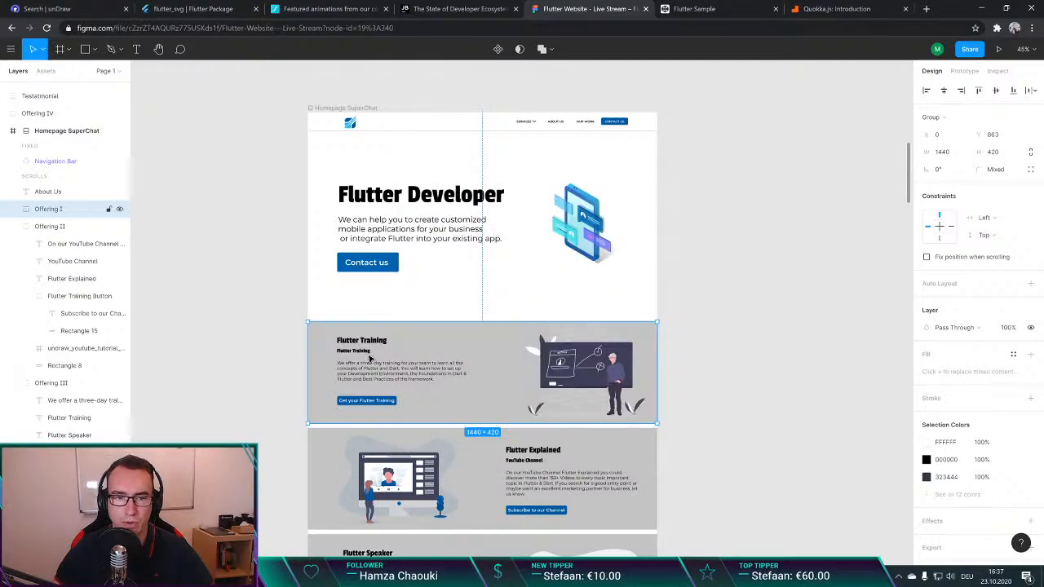
click(270, 397)
scroll(270, 397, down, 3)
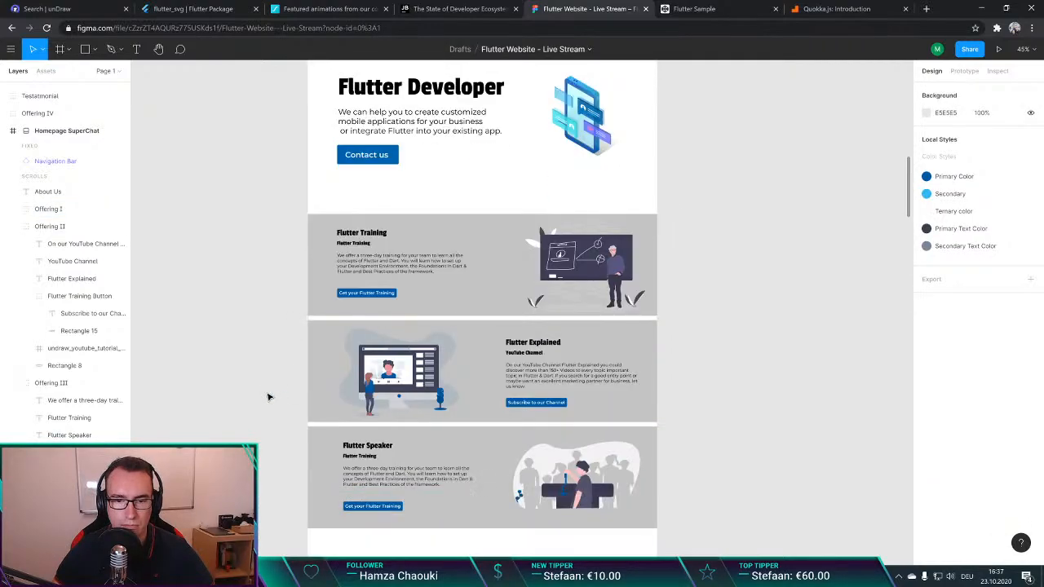
scroll(270, 397, up, 2)
scroll(270, 397, up, 1)
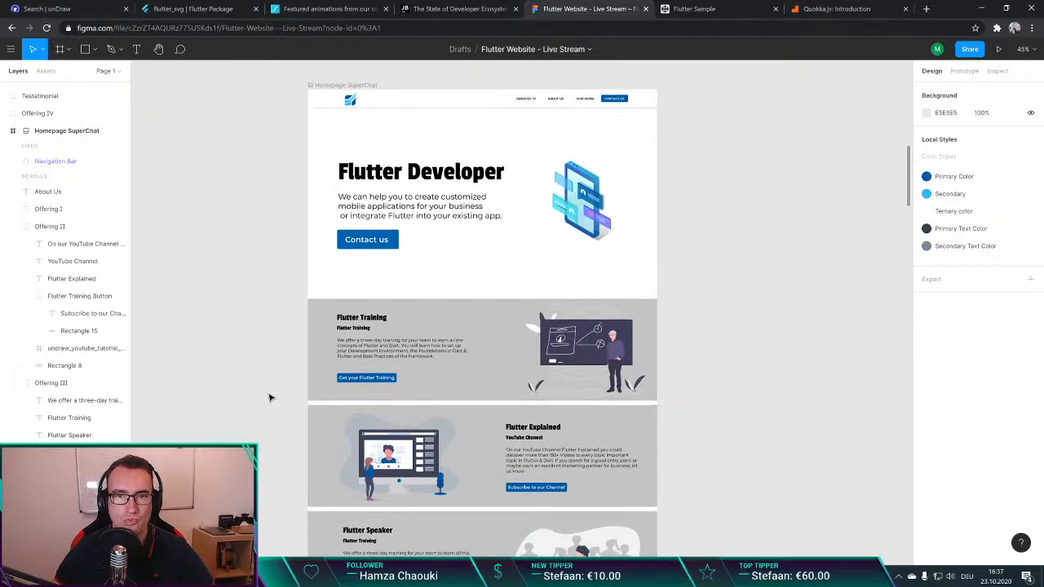
scroll(270, 397, down, 3)
scroll(269, 397, up, 4)
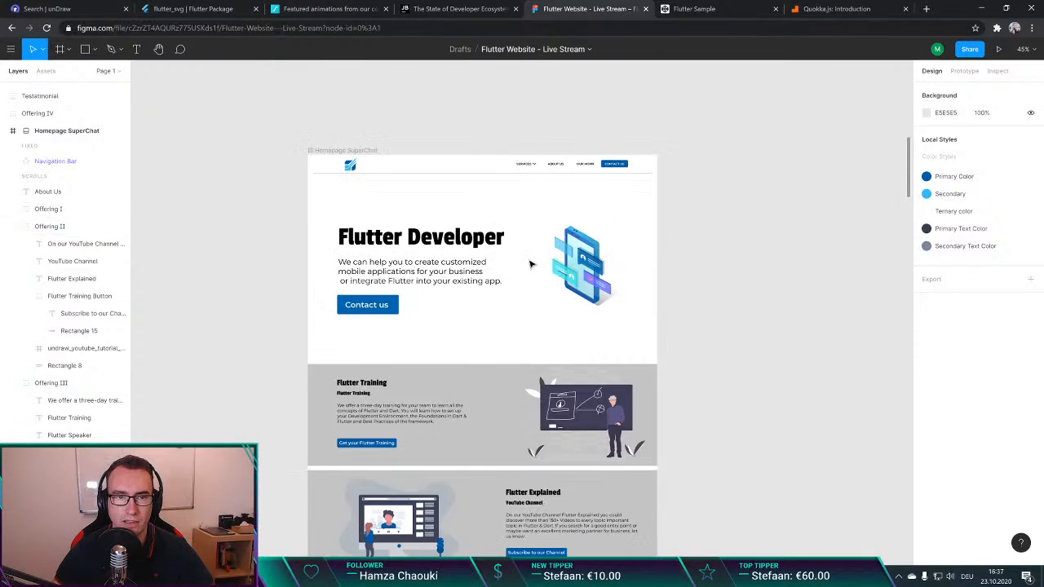
Step: Run Figma to Code on the 727 × 377 Flutter Developer text and button group, and copy its Flutter code
click(395, 240)
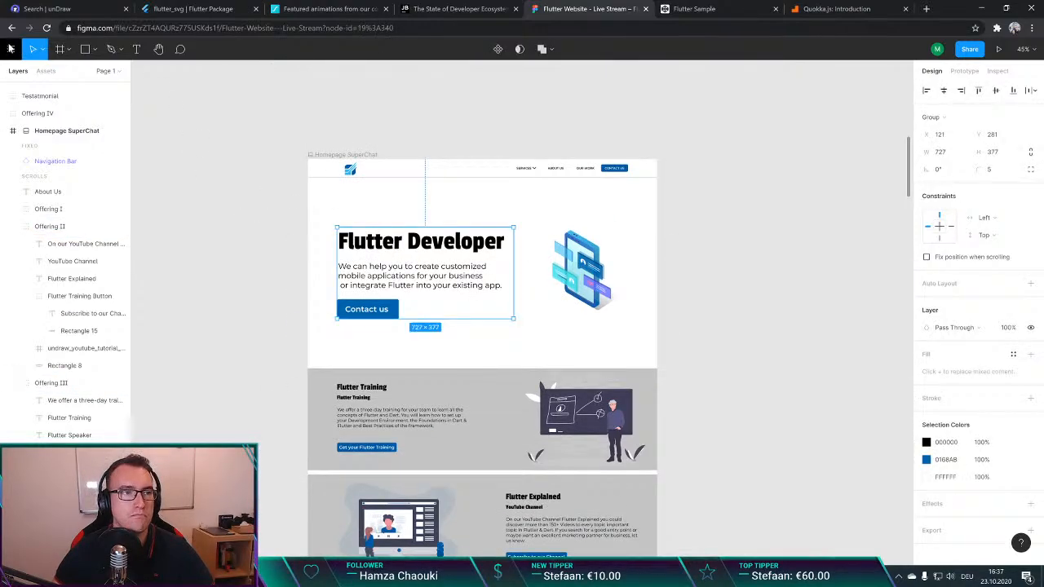
click(11, 49)
mouse_move(56, 227)
click(189, 228)
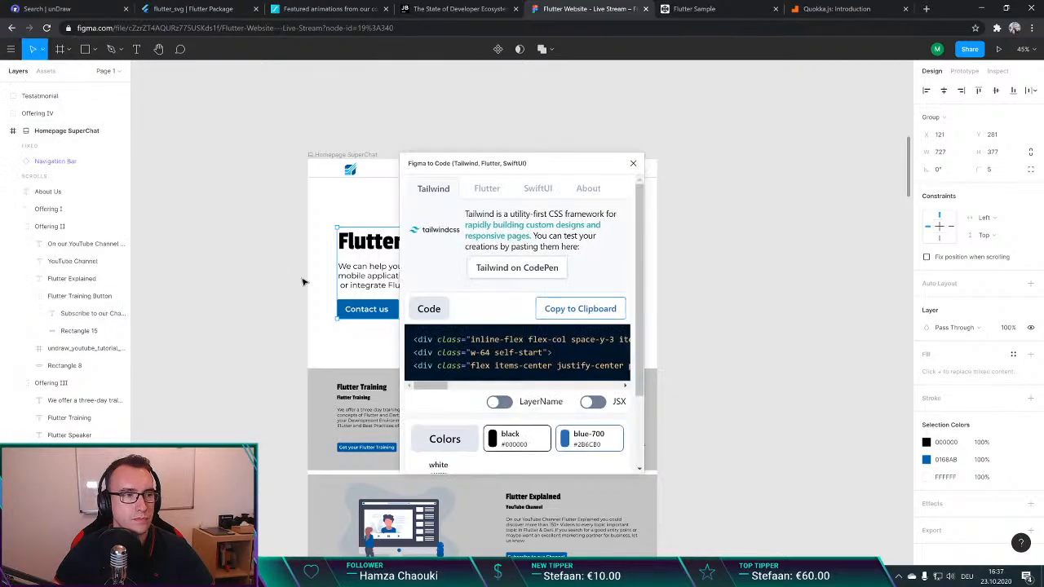
click(487, 190)
click(563, 313)
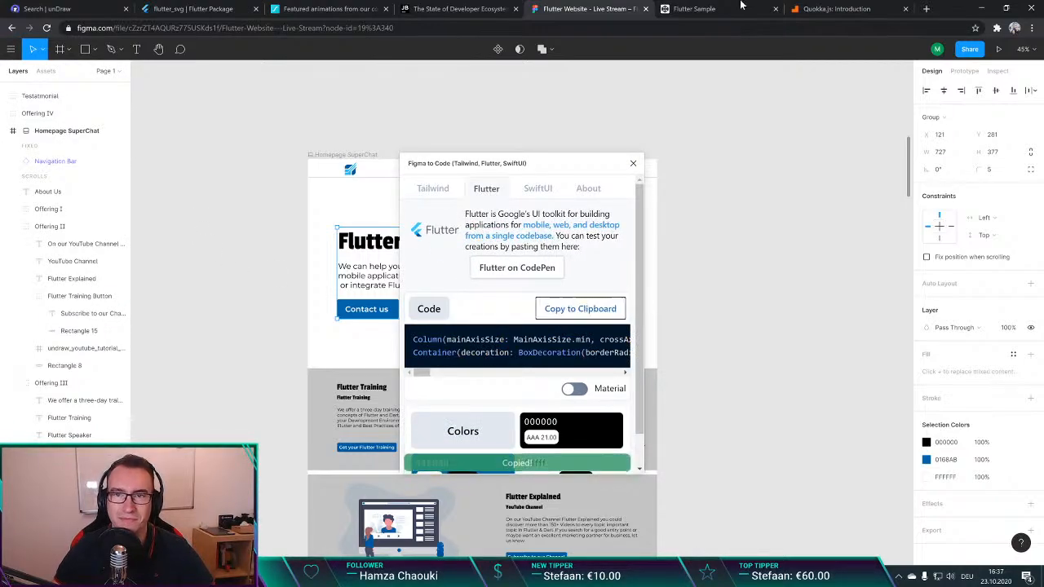
Step: Switch to CodePen, replace the whole editor content with the Flutter Developer group's code and display the error details
click(696, 8)
key(ctrl+a)
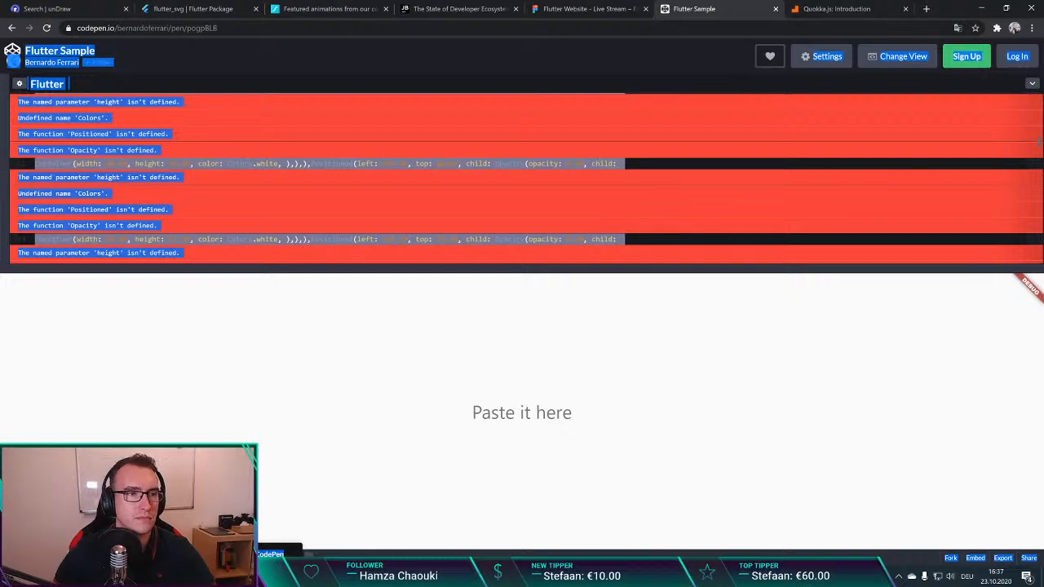
click(703, 204)
key(ctrl+a)
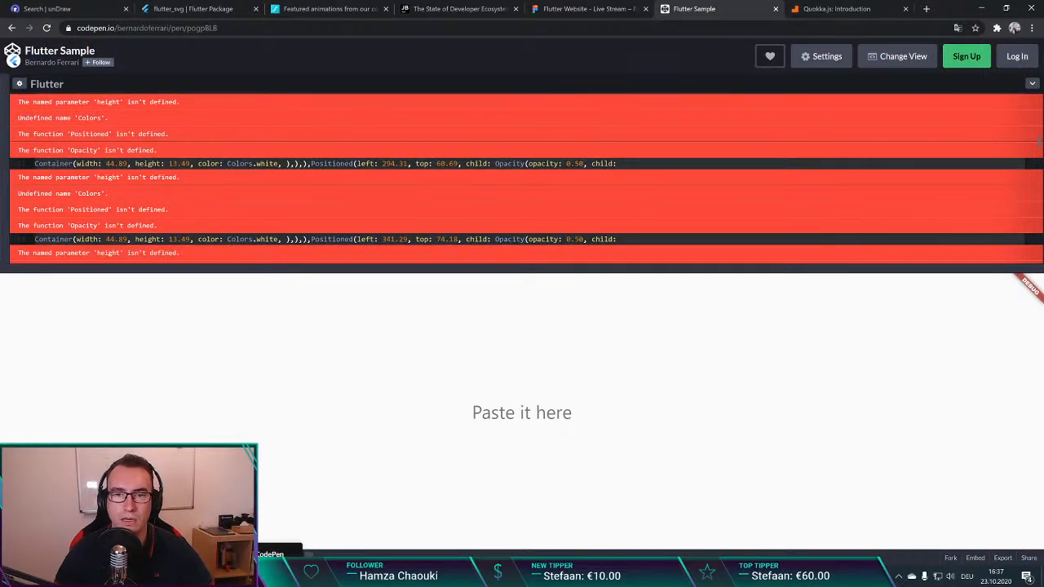
key(ctrl+v)
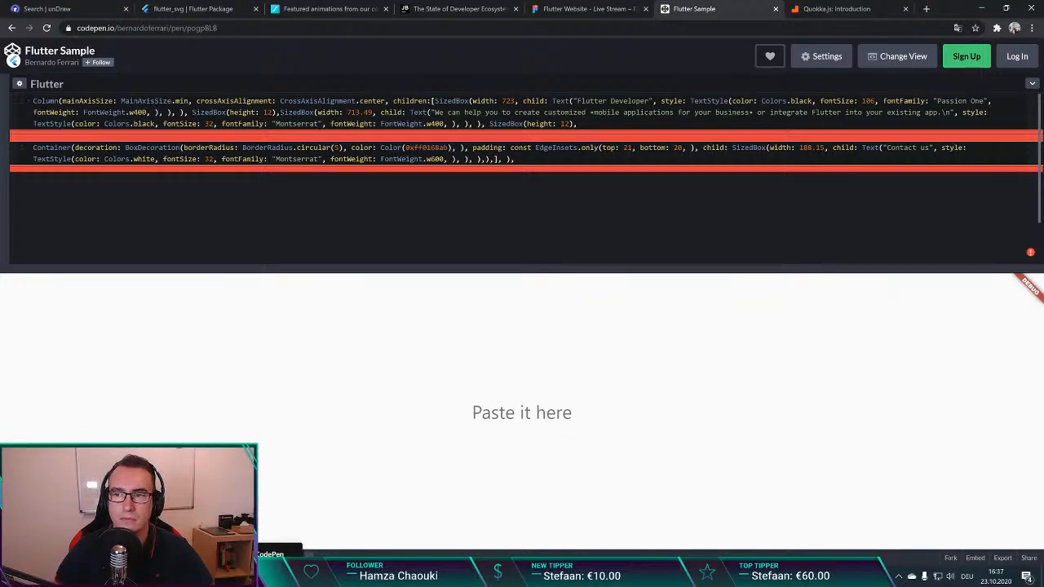
click(1031, 254)
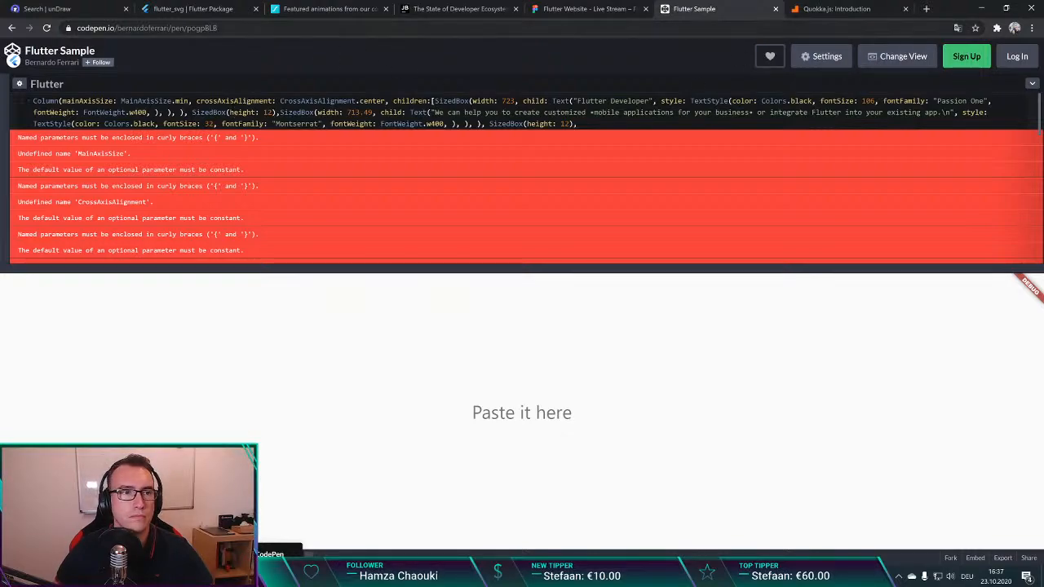
Step: Reload the Flutter Sample pen on CodePen, discarding the unsaved changes
click(247, 29)
click(33, 101)
click(329, 28)
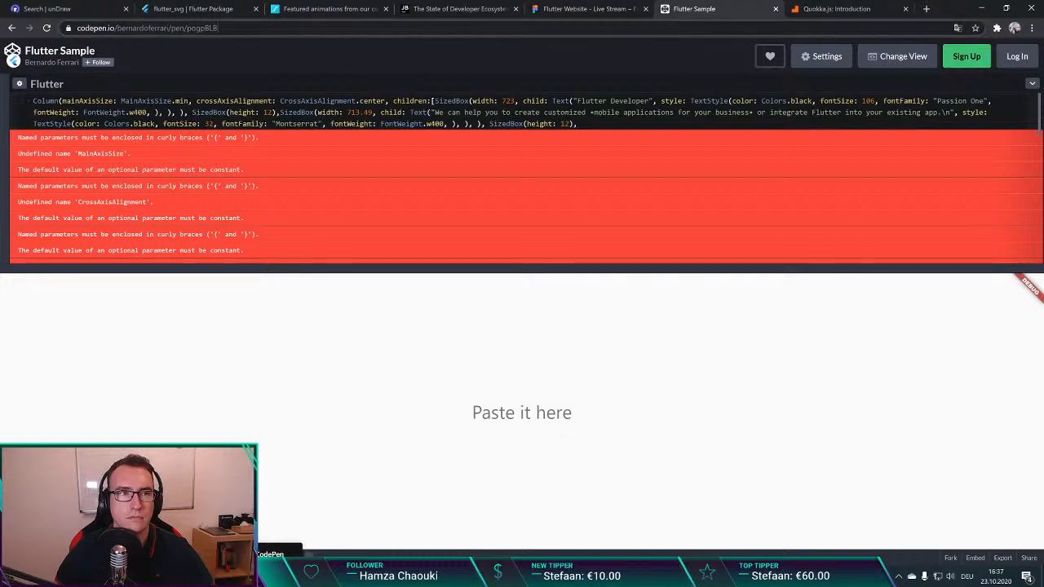
click(338, 124)
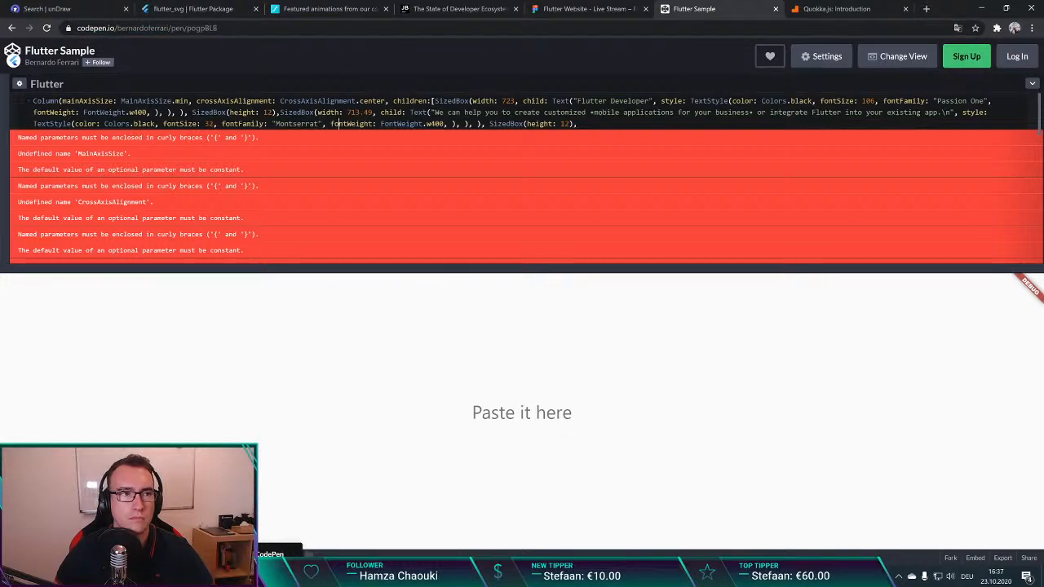
click(39, 53)
click(554, 107)
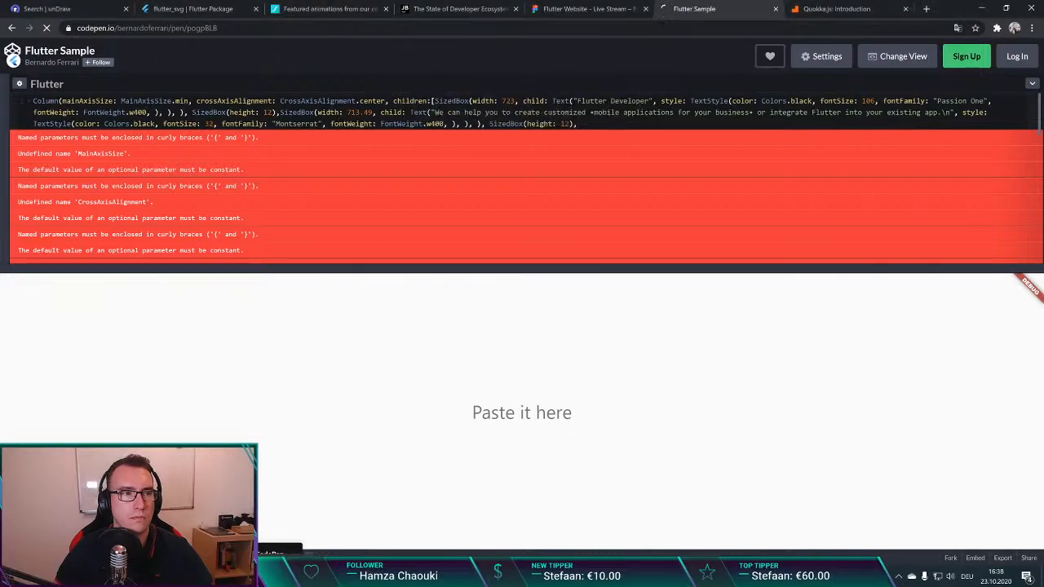
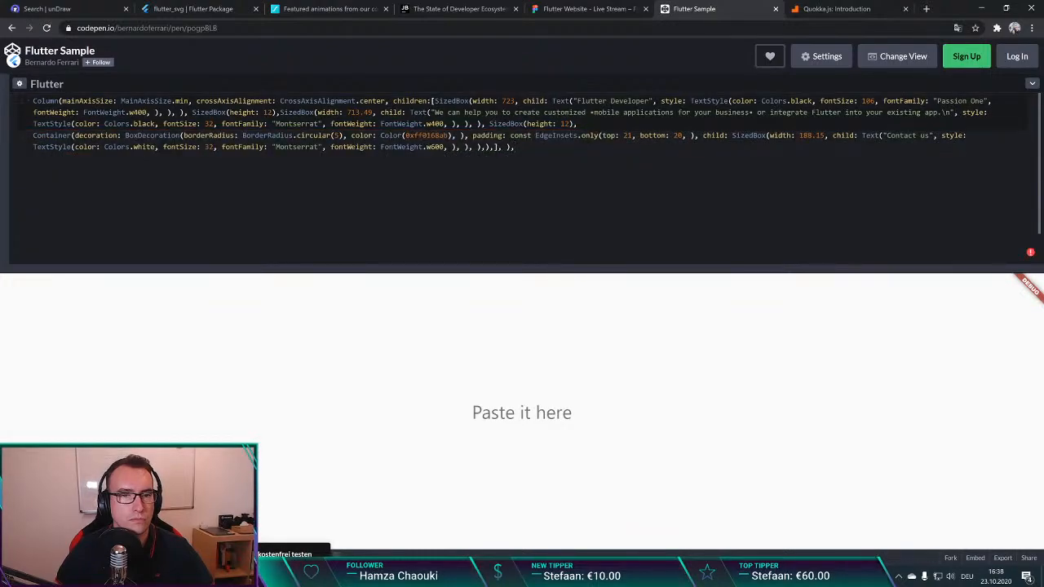
Step: Close the Flutter Sample pen's browser tab, discarding its unsaved changes
click(45, 64)
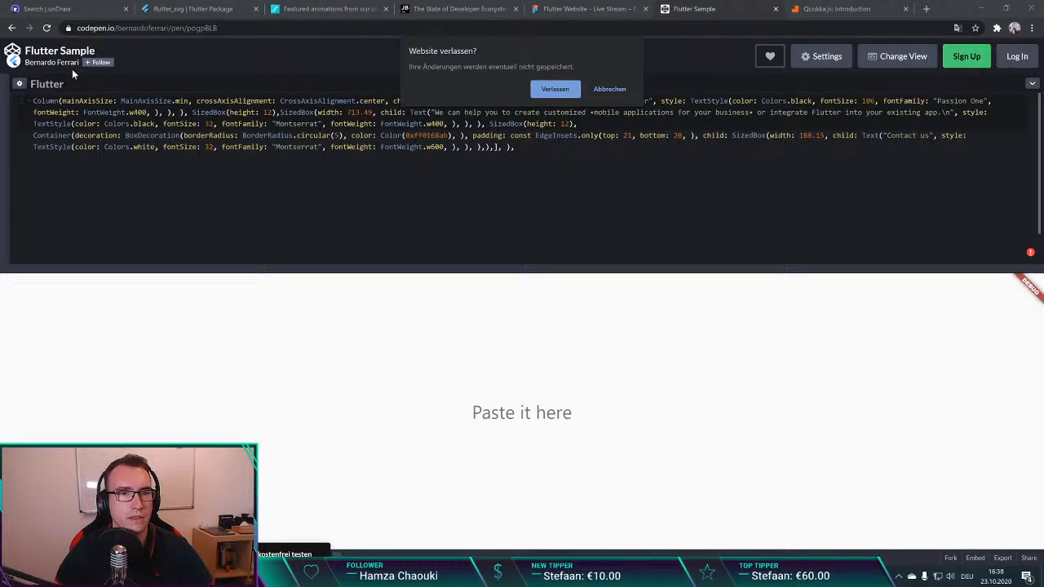
click(589, 89)
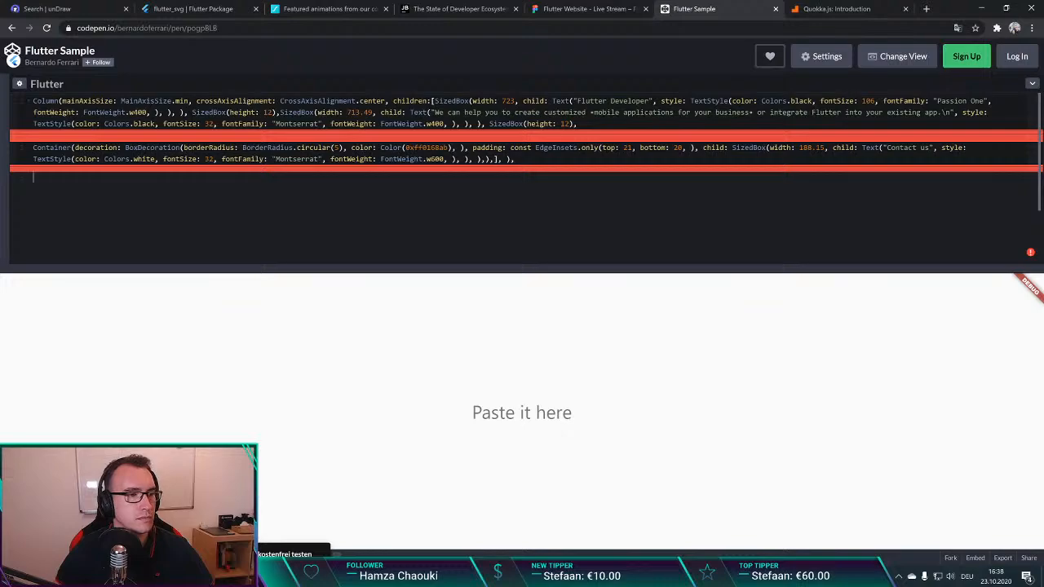
click(775, 9)
click(557, 110)
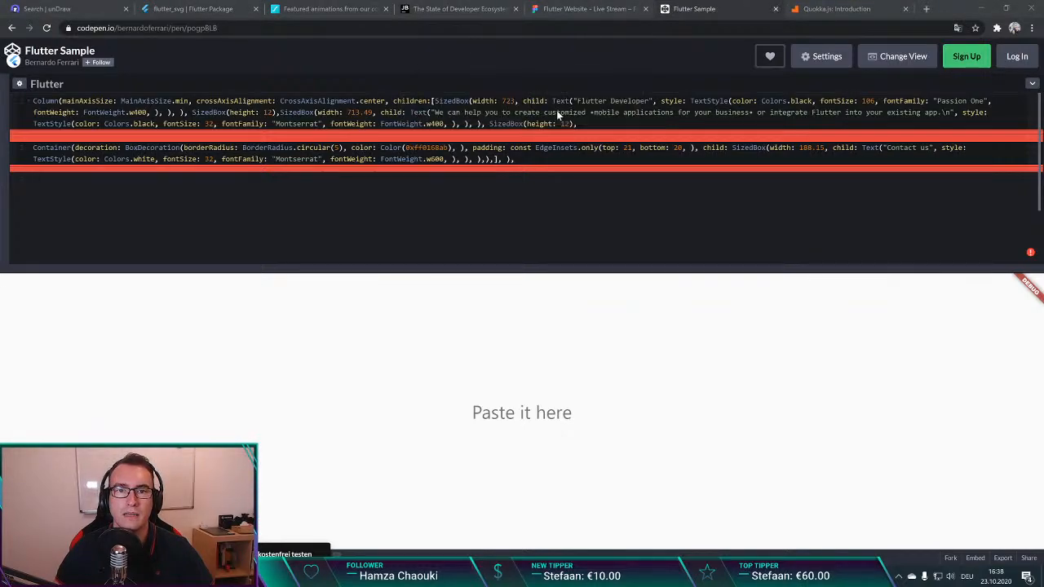
click(631, 163)
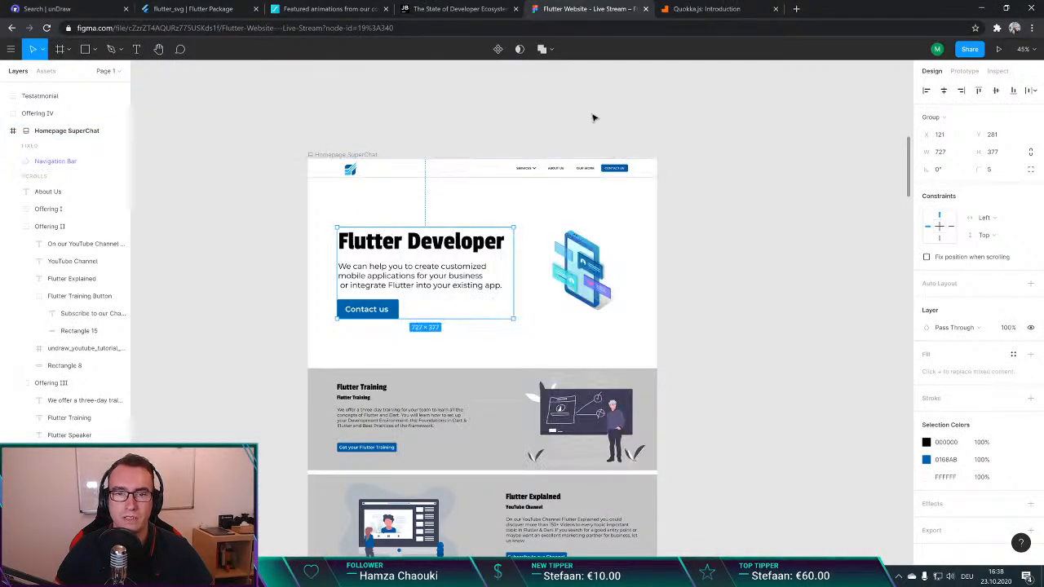
click(594, 119)
scroll(593, 118, down, 3)
scroll(604, 216, up, 3)
Step: Open pub.dev in a new browser tab and search its packages for "flare"
key(ctrl+t)
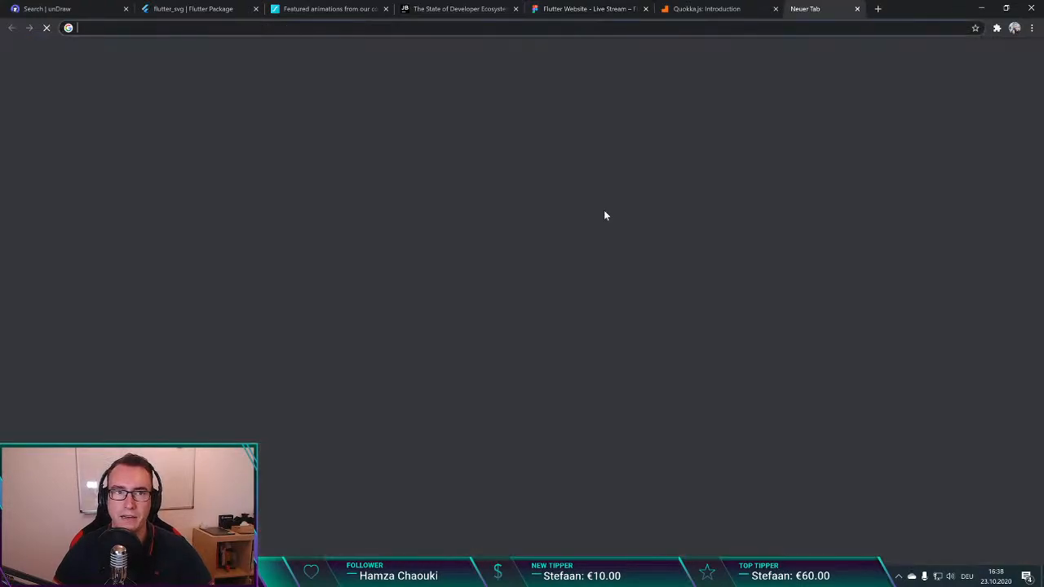
text(pub.dev)
key(Return)
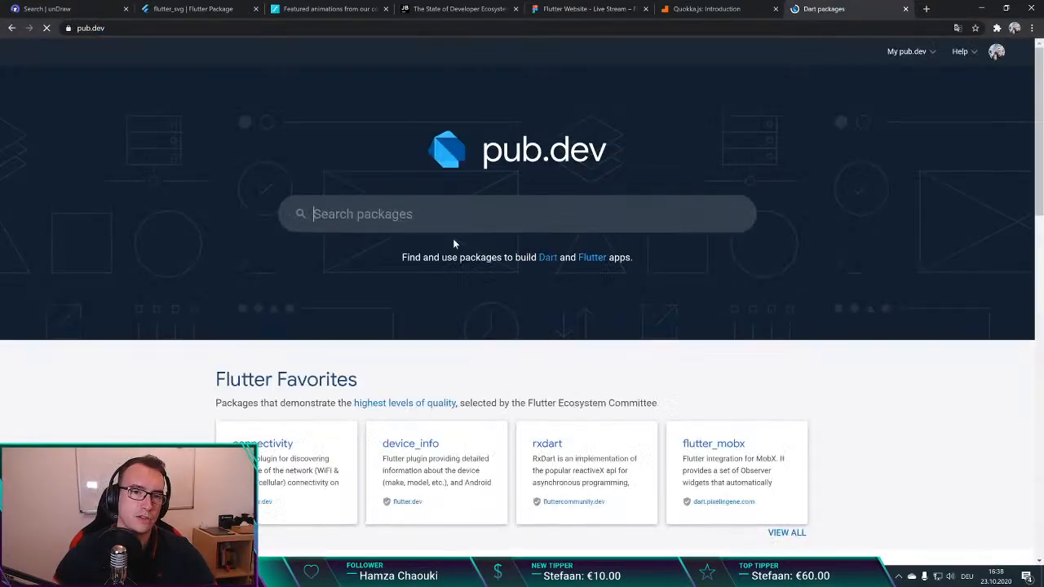
click(453, 220)
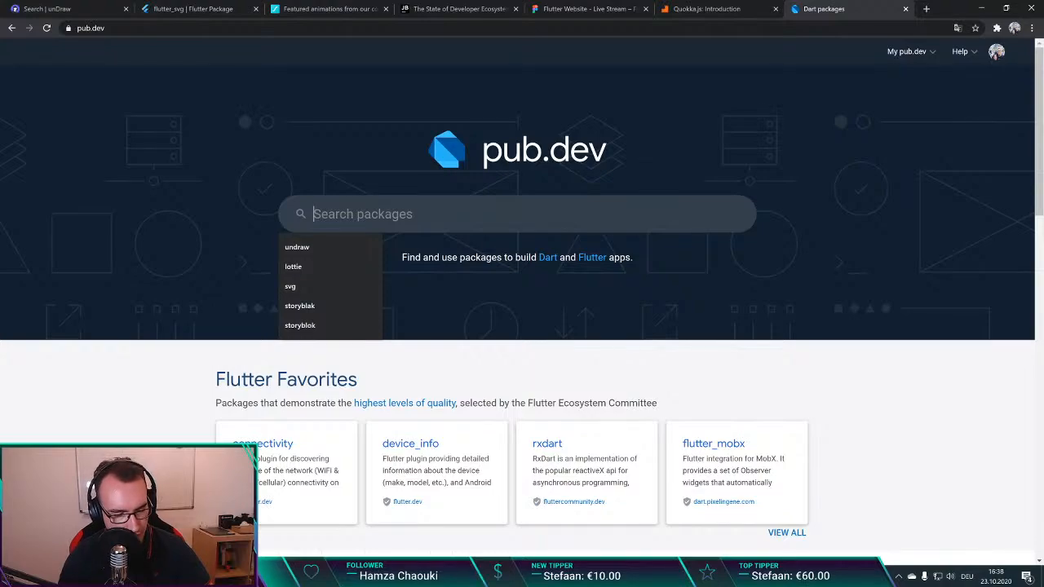
text(flar)
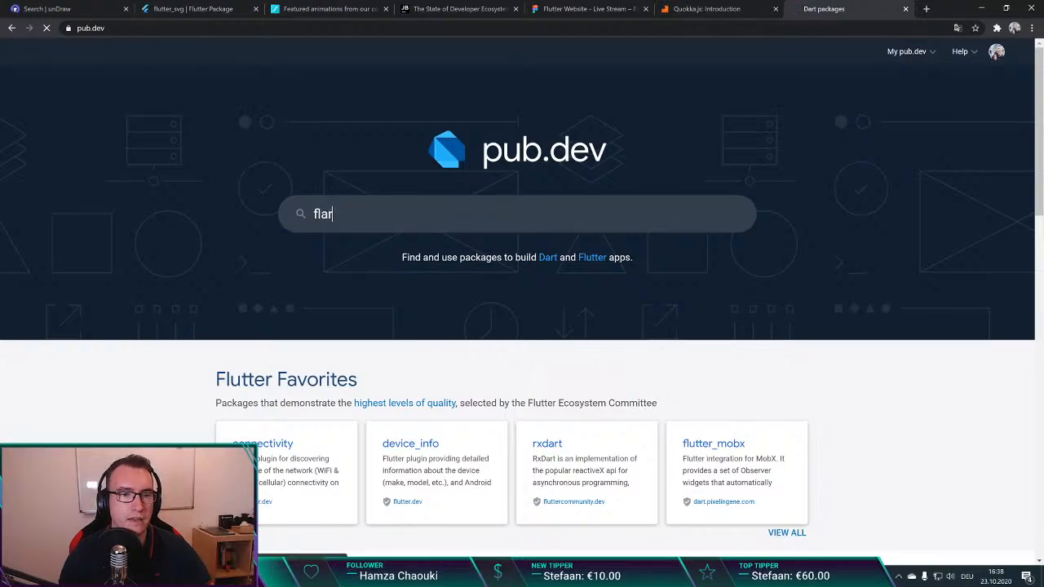
key(Return)
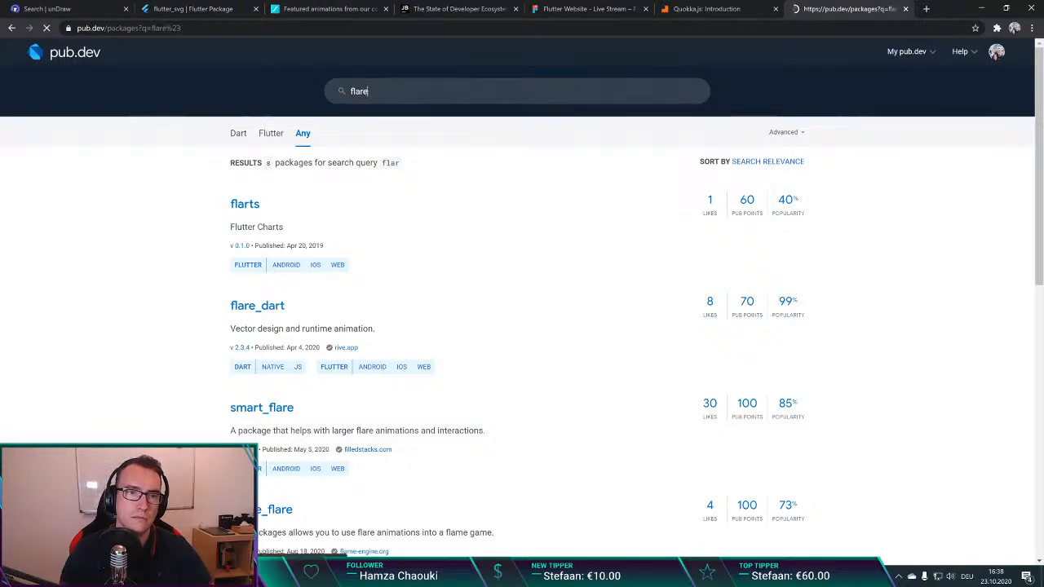
key(BackSpace)
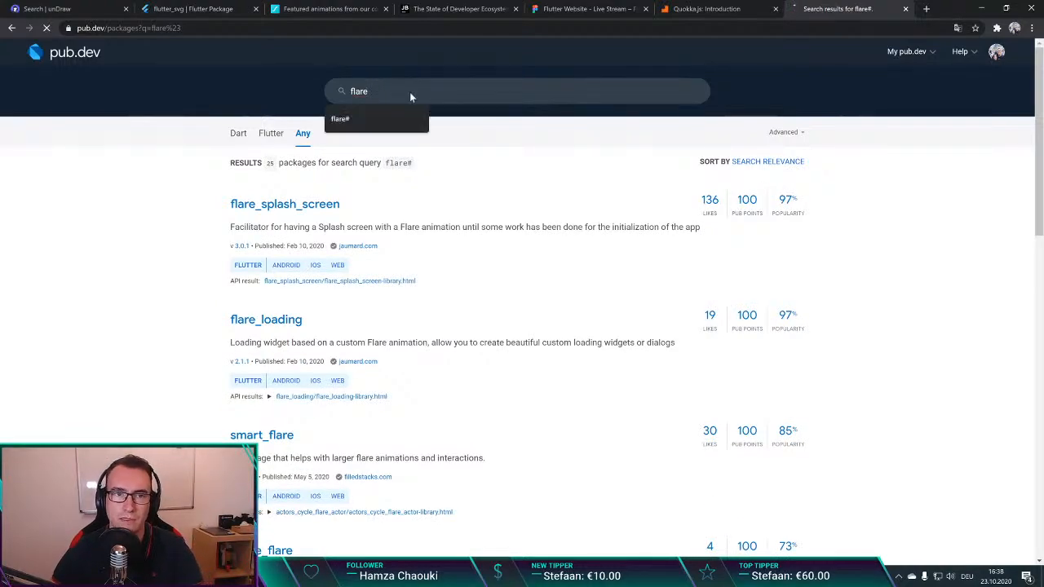
key(Return)
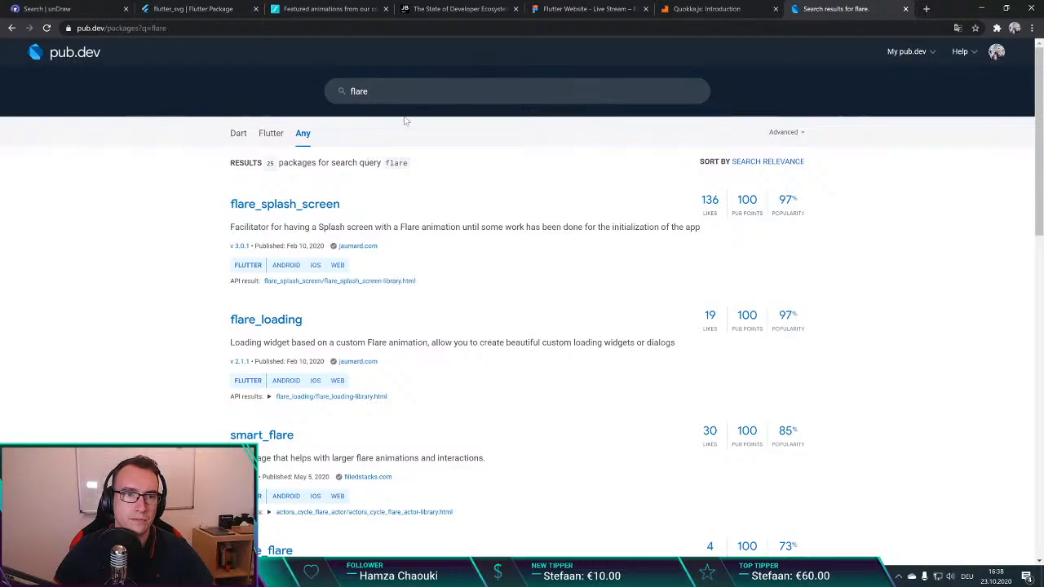
Step: Look through the flare search results, check the flame_flare package page, and restrict the results to Flutter packages
scroll(293, 206, down, 1)
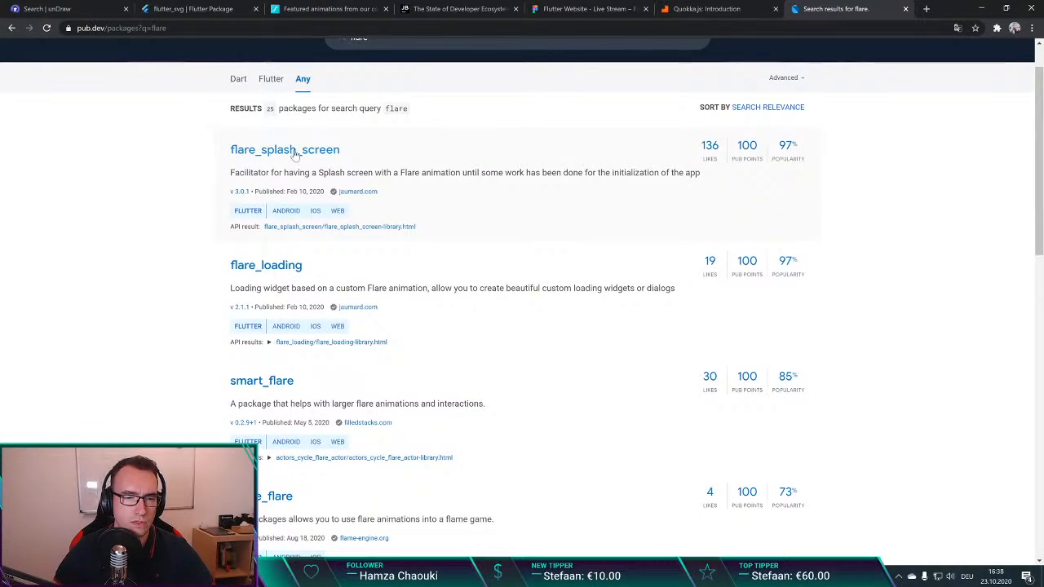
scroll(294, 155, down, 3)
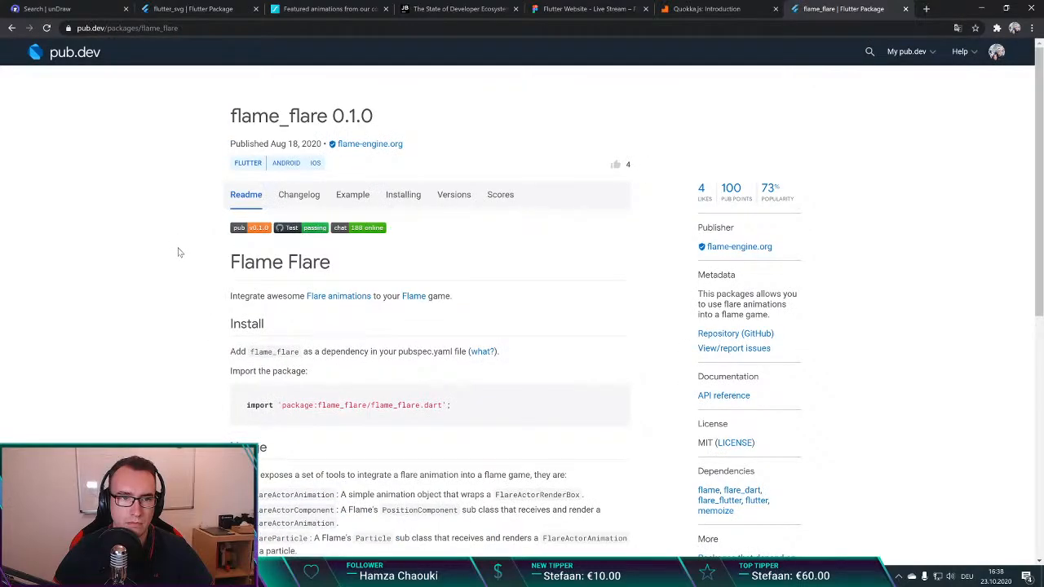
key(alt+Left)
scroll(206, 255, down, 5)
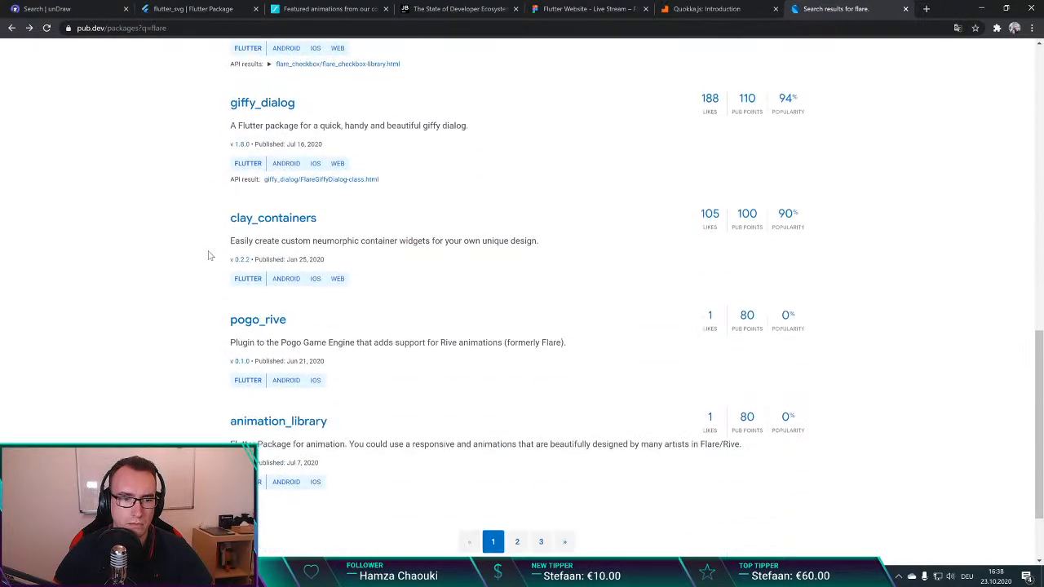
scroll(208, 255, up, 9)
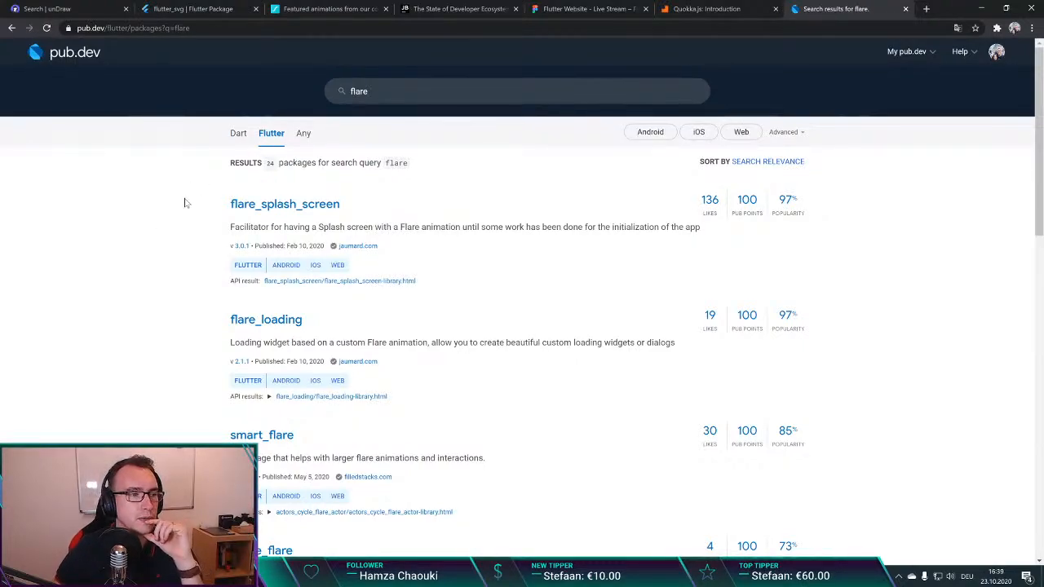
Step: Search the Flutter packages for "flame" and view the readme of the flame game engine package
click(391, 91)
key(BackSpace)
key(BackSpace)
key(BackSpace)
key(BackSpace)
key(BackSpace)
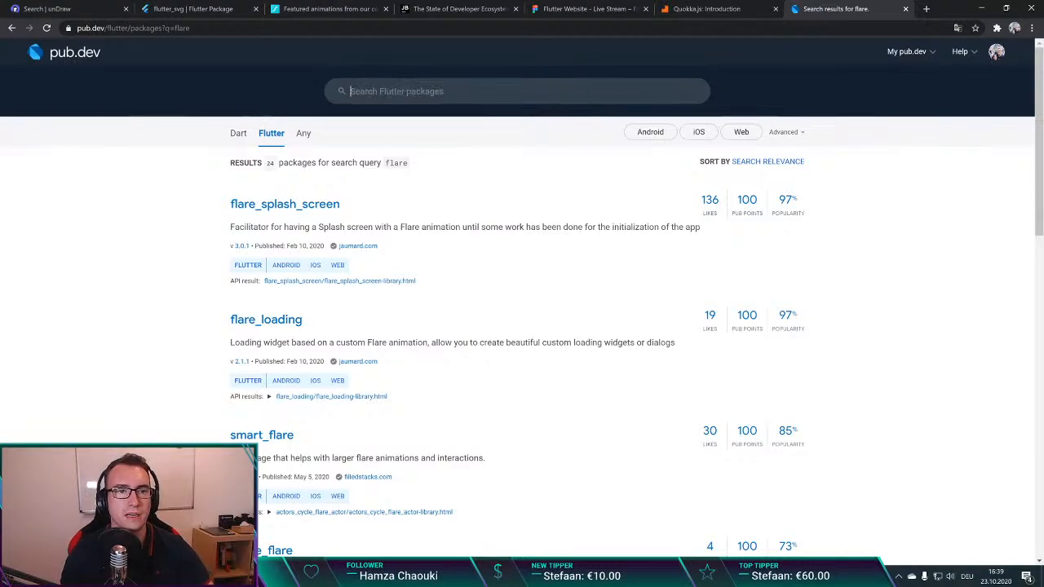
text(f)
key(BackSpace)
text(flame)
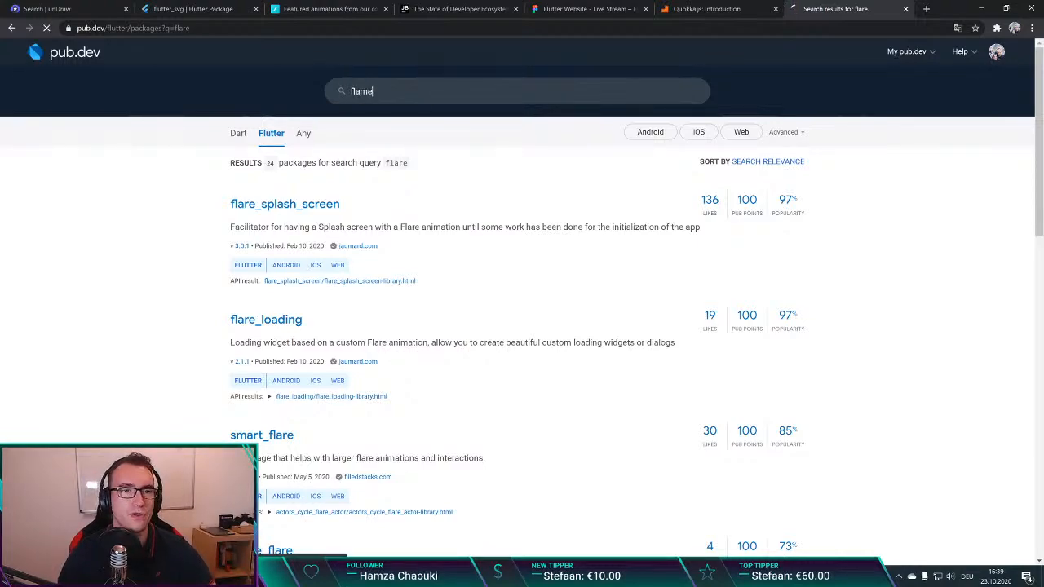
key(Return)
click(244, 209)
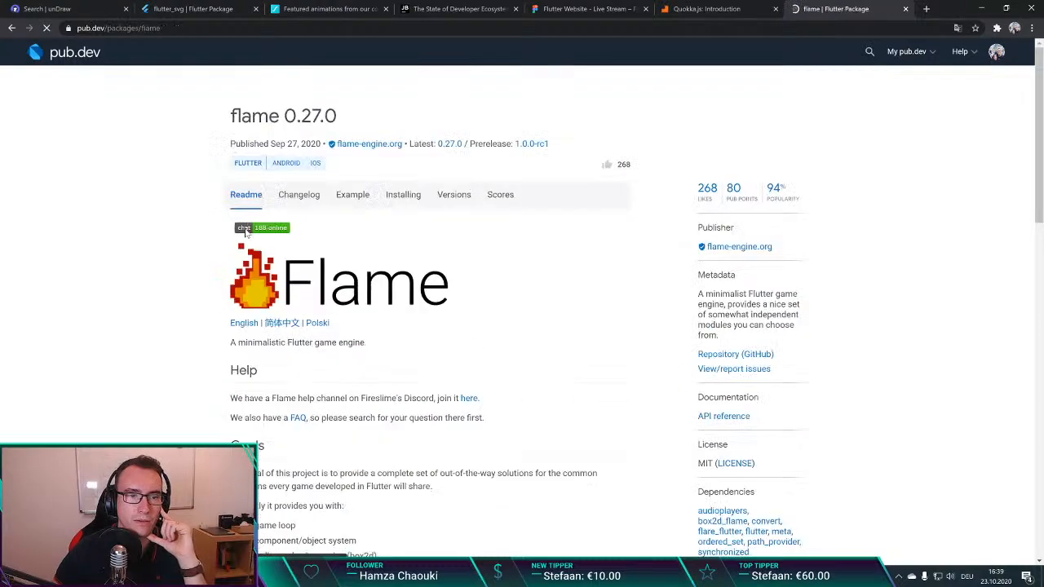
scroll(160, 292, down, 2)
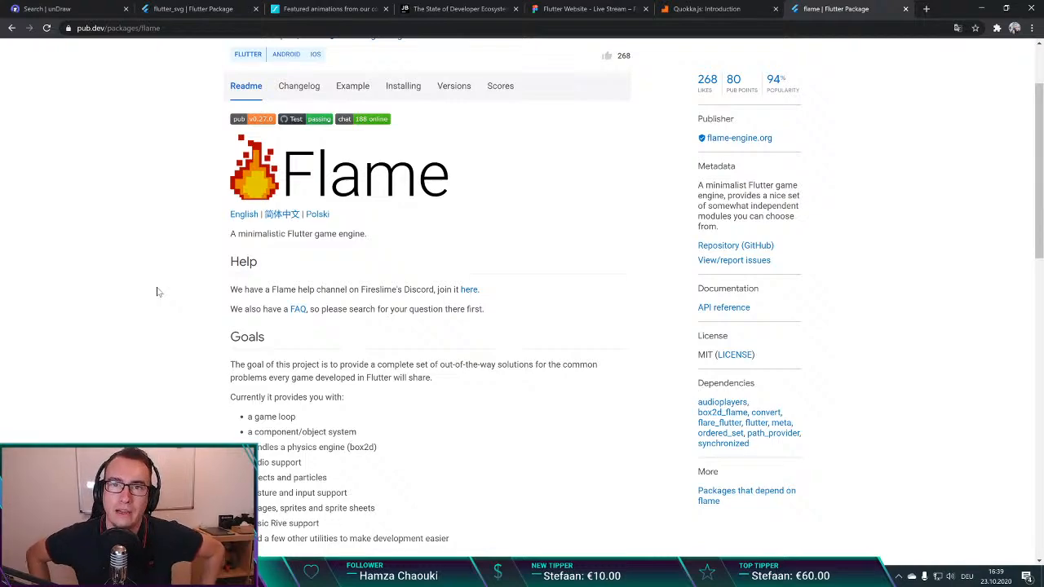
Step: Run a Google search for "flame tutorial flutter" in a new browser tab
key(ctrl+t)
text(flame f)
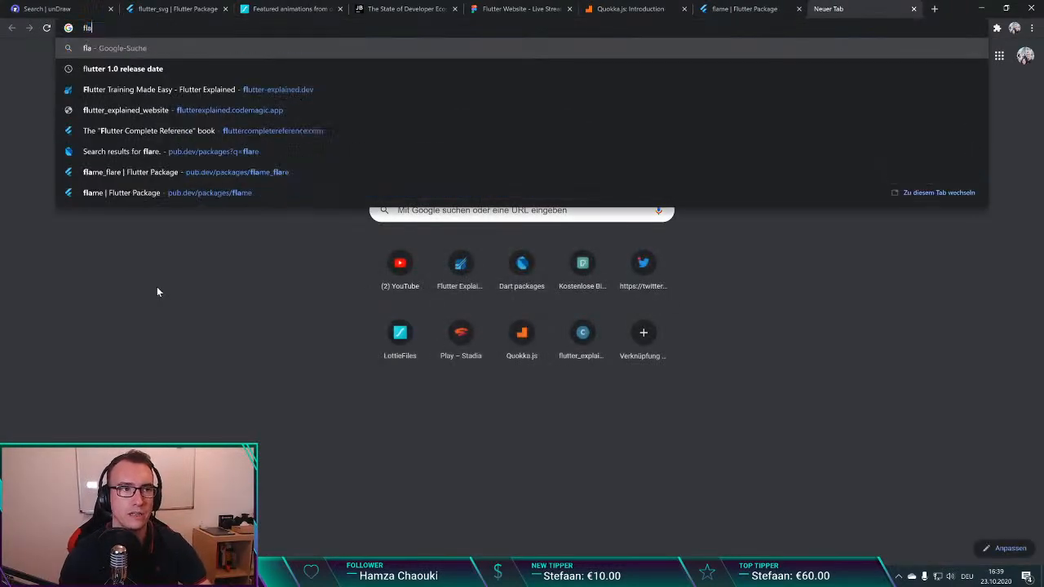
key(BackSpace)
text(tutorial fl)
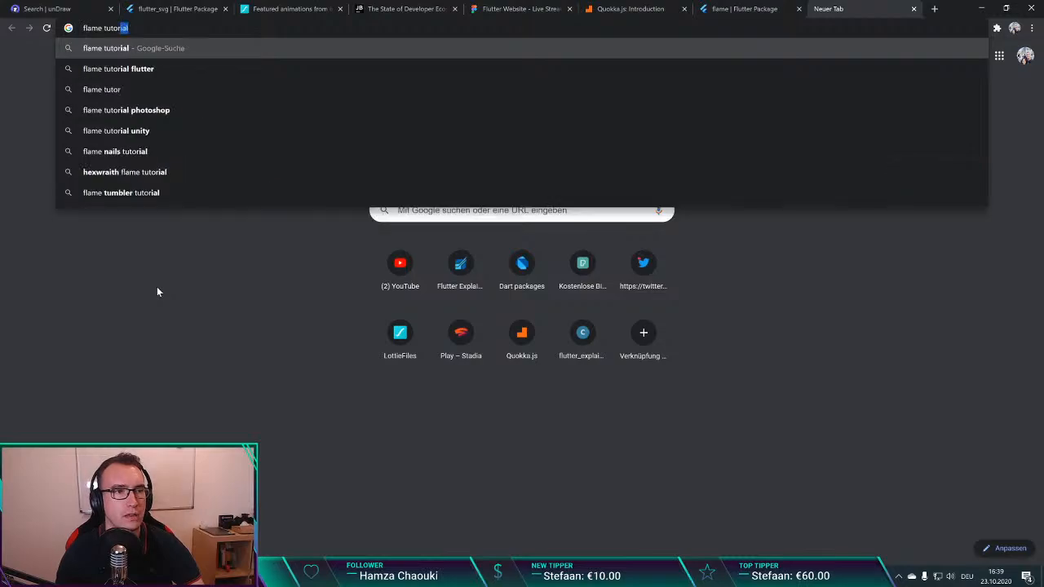
text(utter)
key(Return)
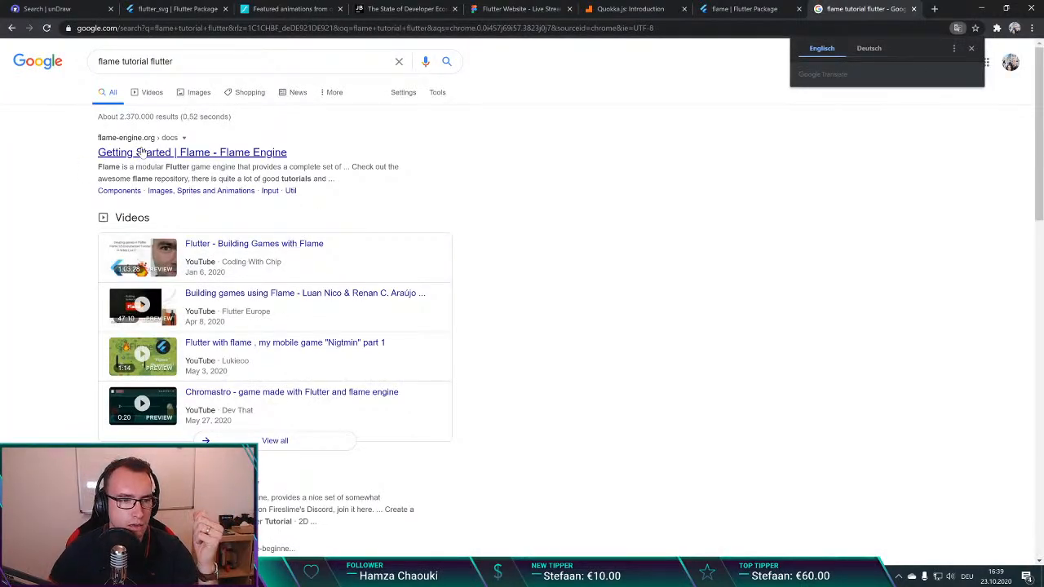
Step: Check the Flame engine's Getting Started docs, return to the search results, and look through them for a beginner tutorial
click(141, 151)
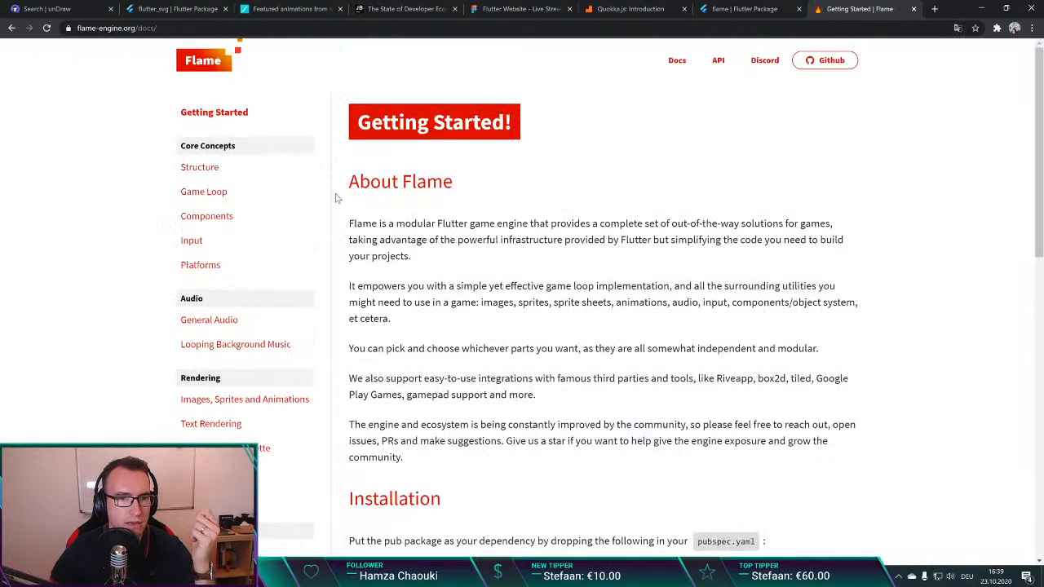
key(alt+Left)
scroll(243, 244, down, 2)
scroll(242, 243, down, 2)
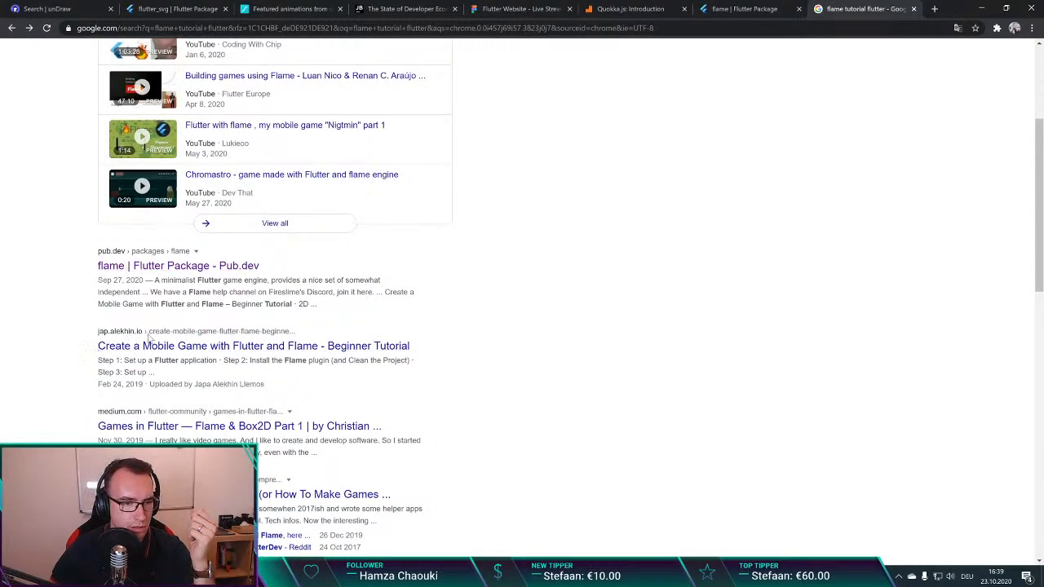
scroll(122, 285, down, 2)
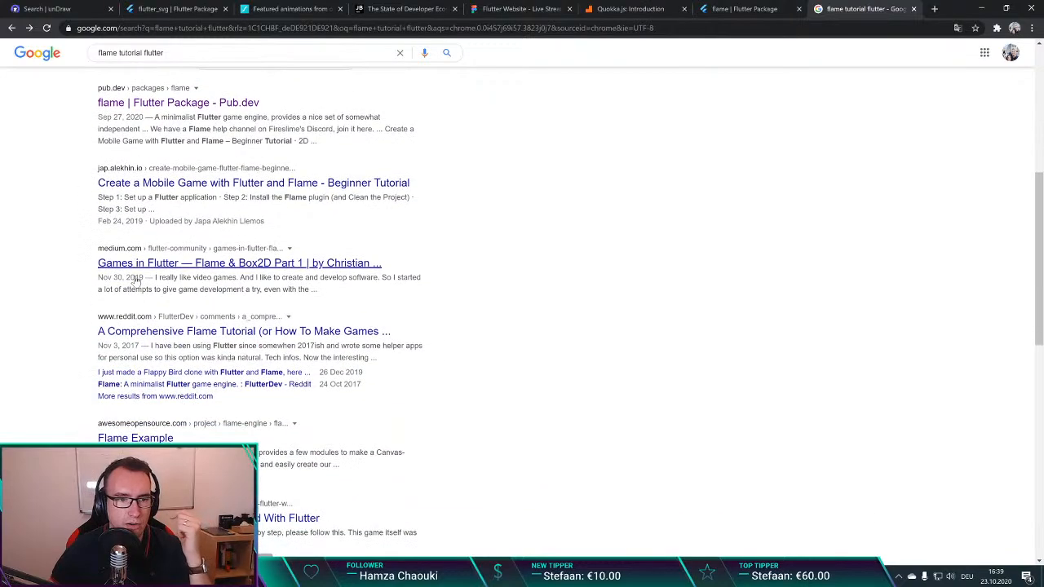
scroll(81, 351, down, 1)
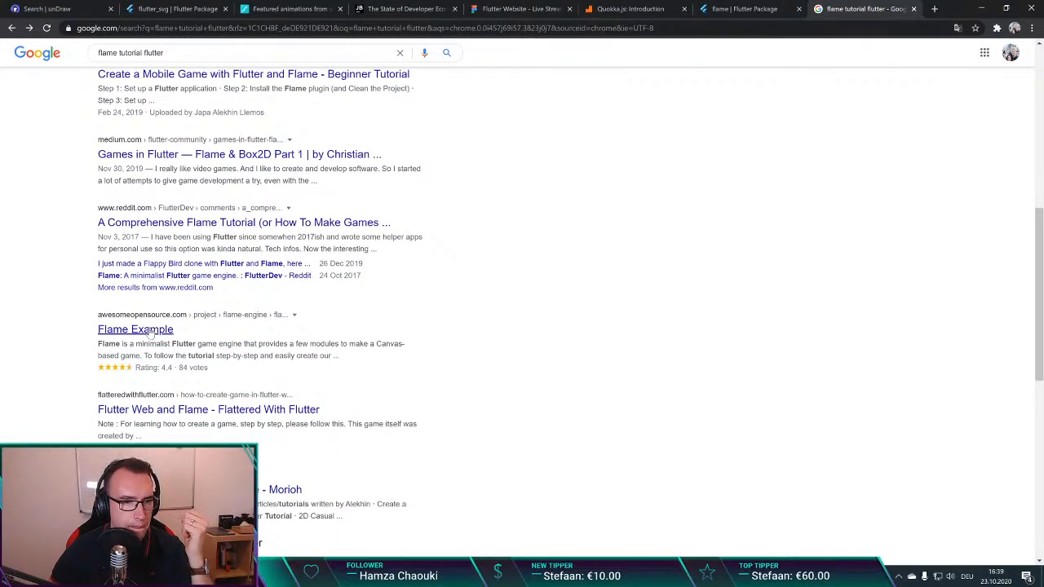
scroll(150, 335, up, 7)
scroll(149, 335, down, 3)
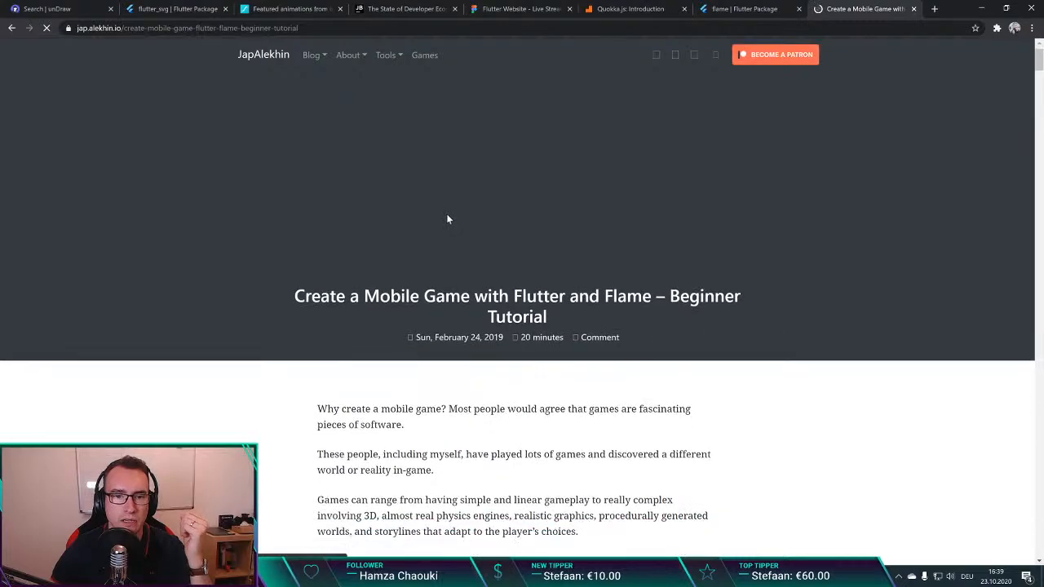
Step: Examine the "Create a Mobile Game with Flutter and Flame" beginner tutorial from the introduction to the section on drawing the target box
scroll(440, 217, down, 7)
scroll(435, 218, up, 3)
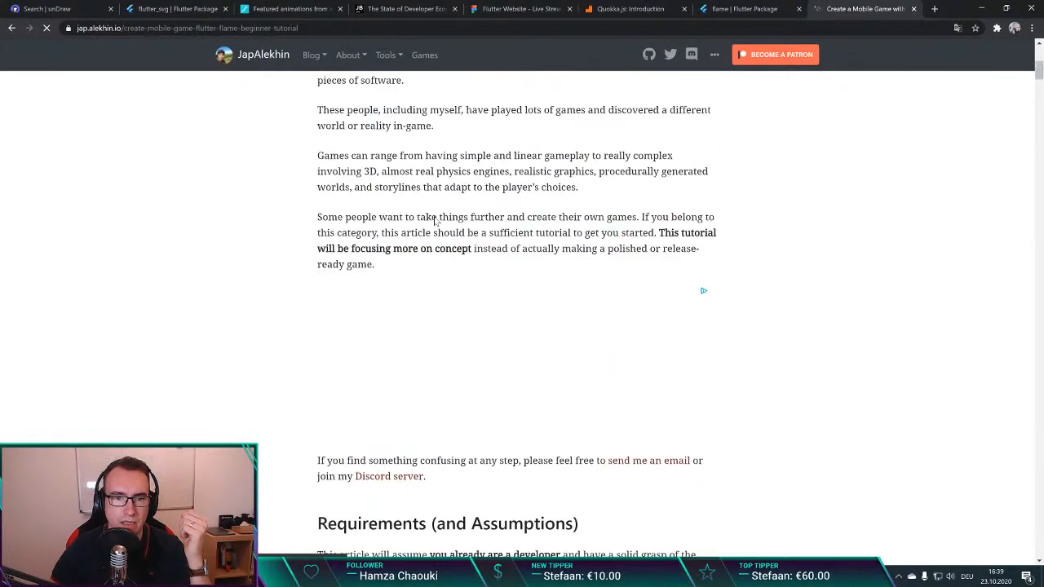
scroll(433, 218, down, 10)
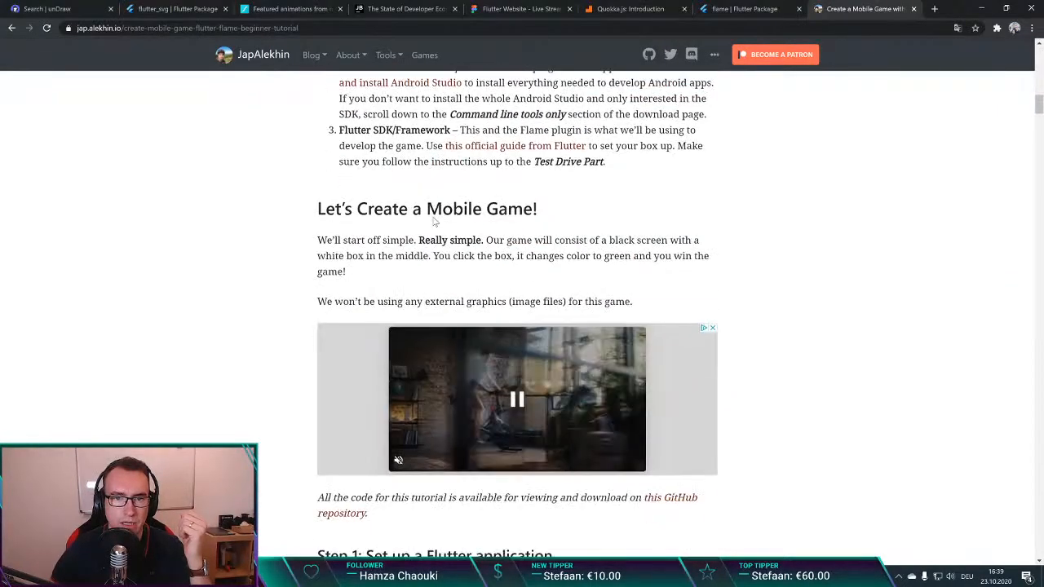
scroll(433, 218, down, 16)
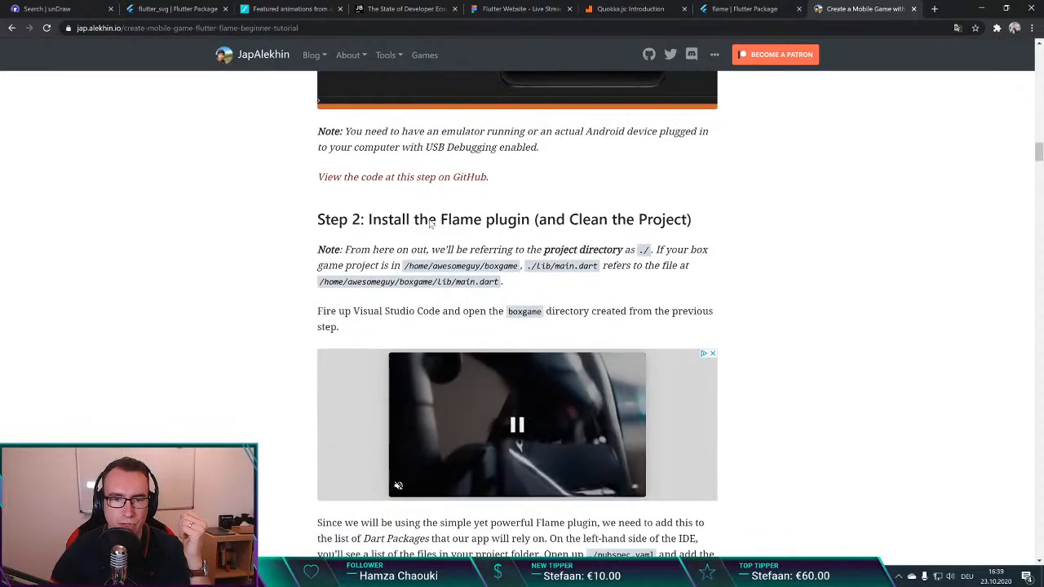
scroll(431, 223, down, 20)
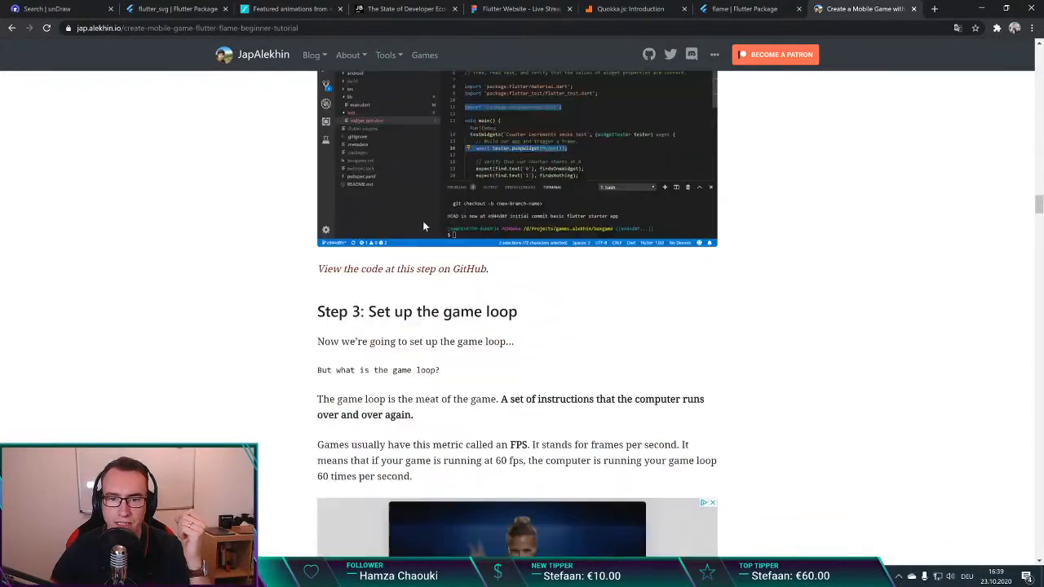
scroll(422, 225, down, 18)
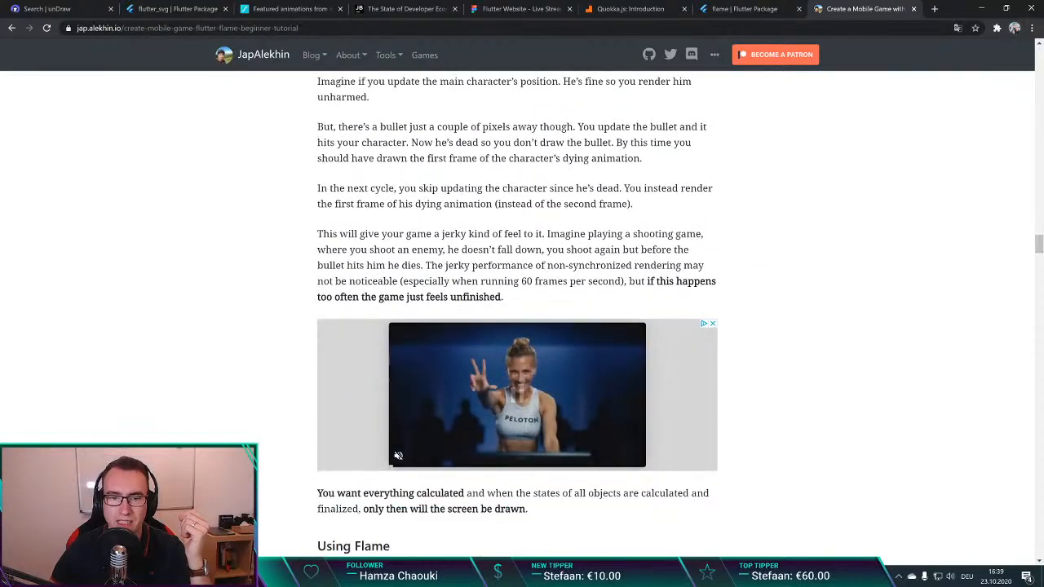
scroll(421, 225, down, 18)
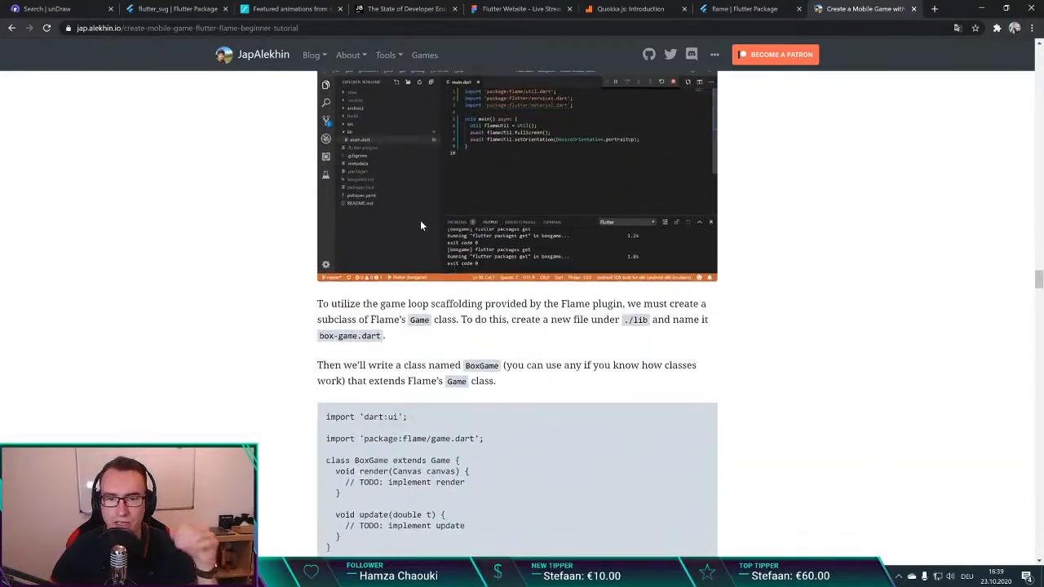
scroll(420, 225, down, 20)
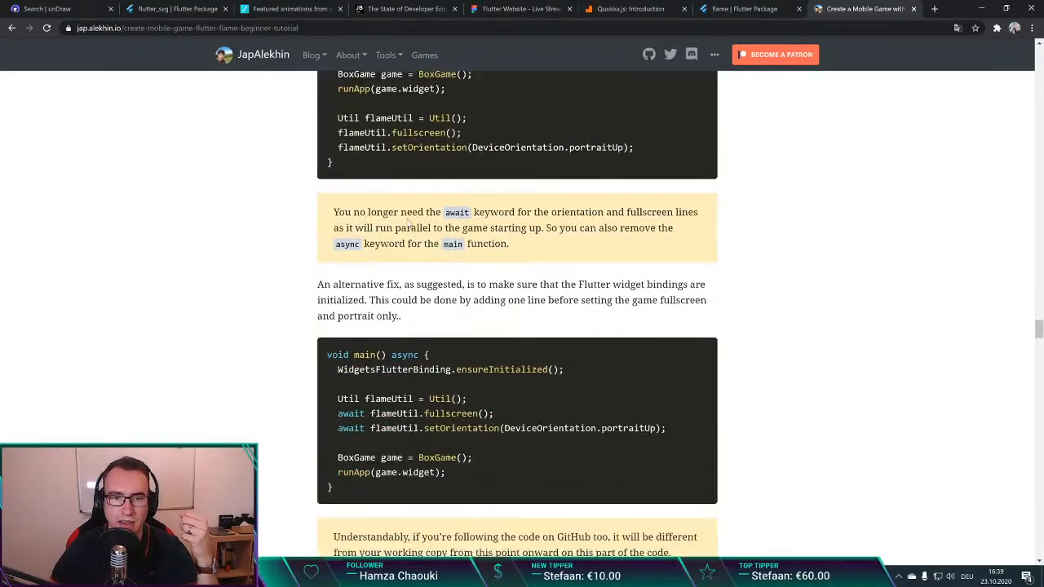
scroll(406, 220, down, 20)
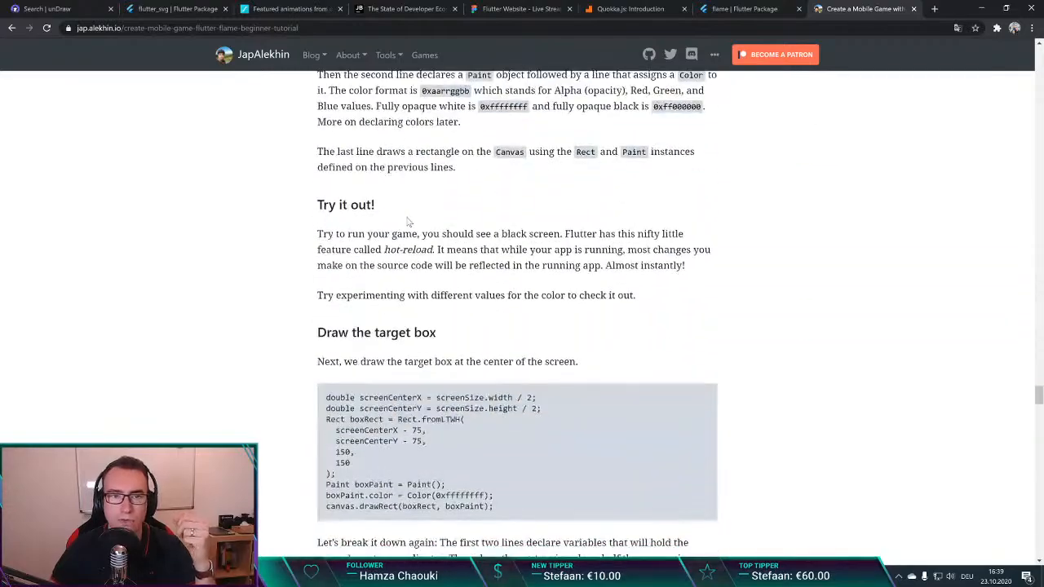
Step: Examine the rest of the beginner tutorial, from handling input and the WIN condition to its conclusion
scroll(408, 221, down, 20)
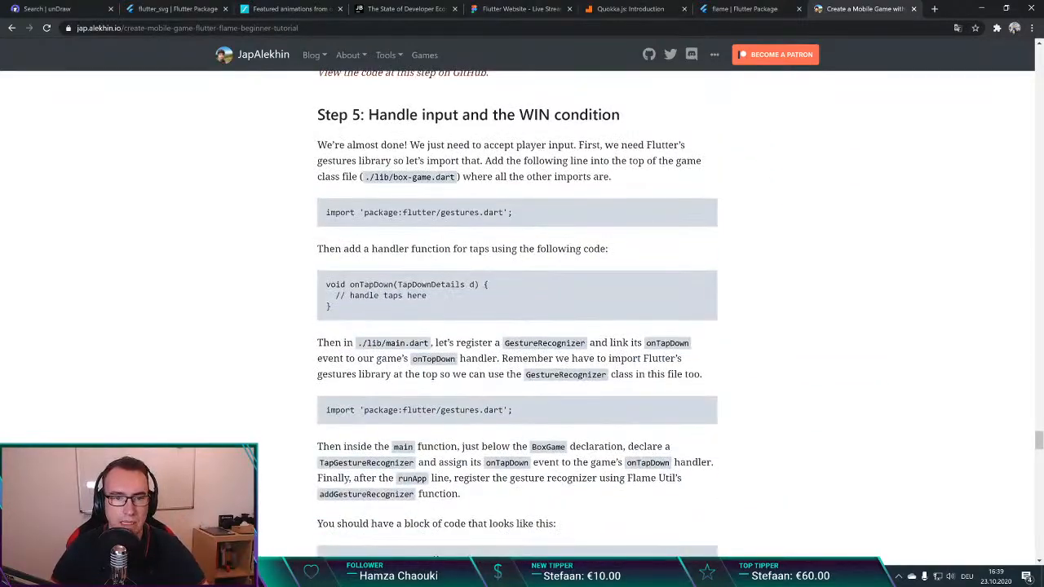
scroll(406, 220, down, 20)
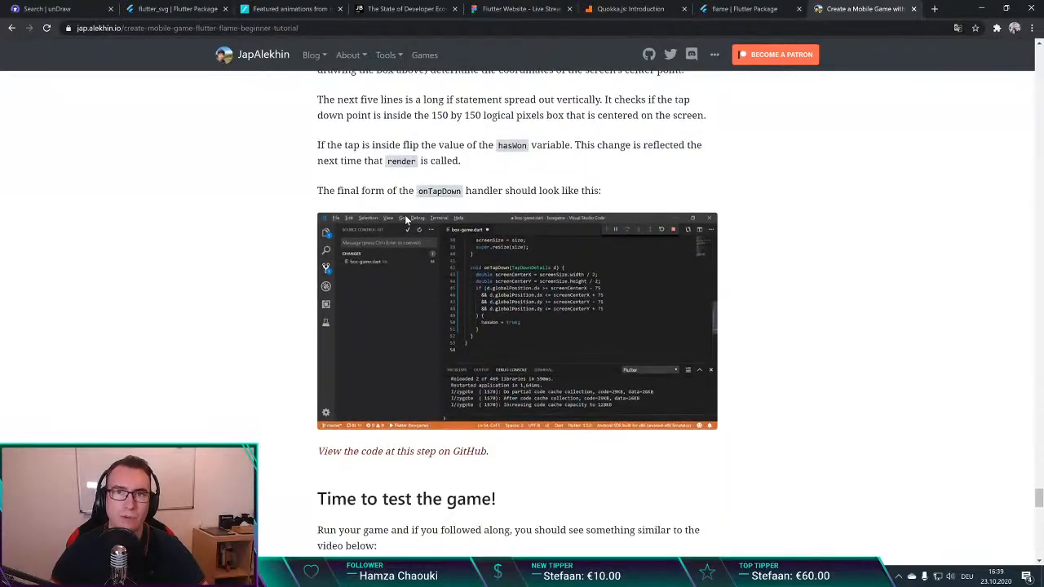
scroll(406, 220, down, 5)
scroll(433, 344, down, 4)
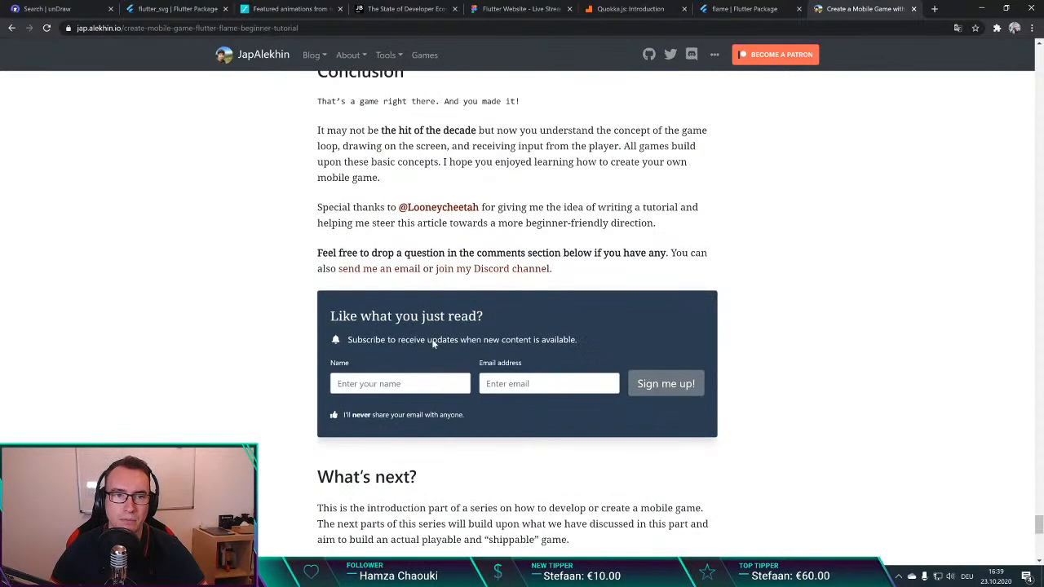
Step: Return to the search results, skim the "Games in Flutter — Flame & Box2D Part 1" article to its conclusion, and close it
key(alt+Left)
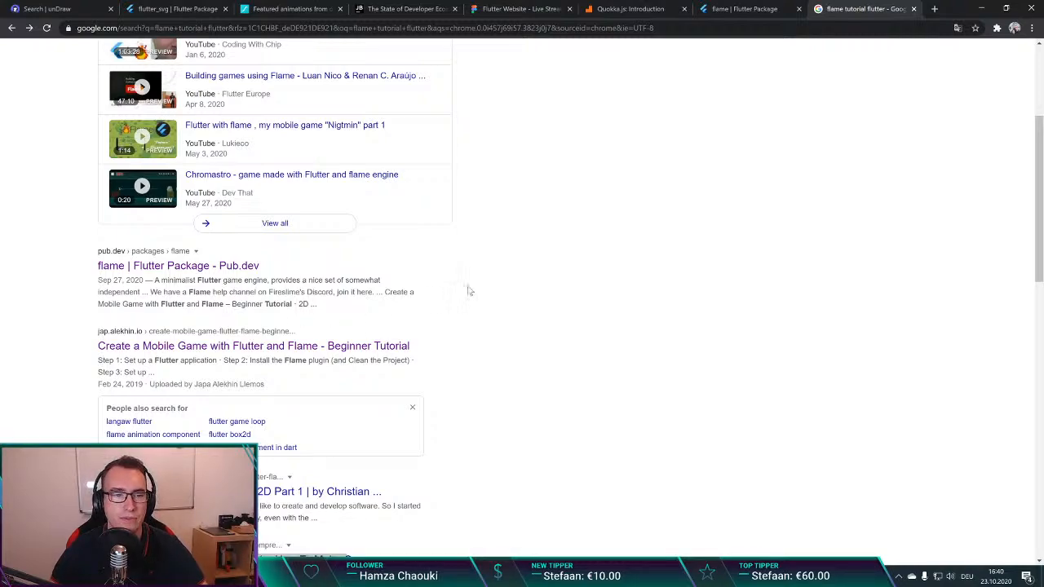
scroll(290, 299, down, 3)
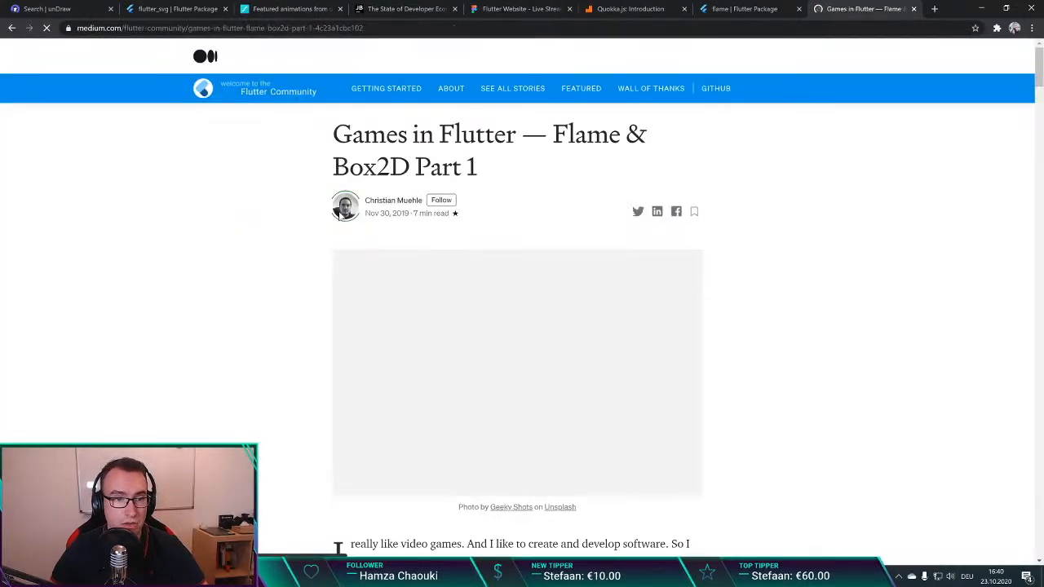
click(370, 33)
scroll(272, 270, down, 10)
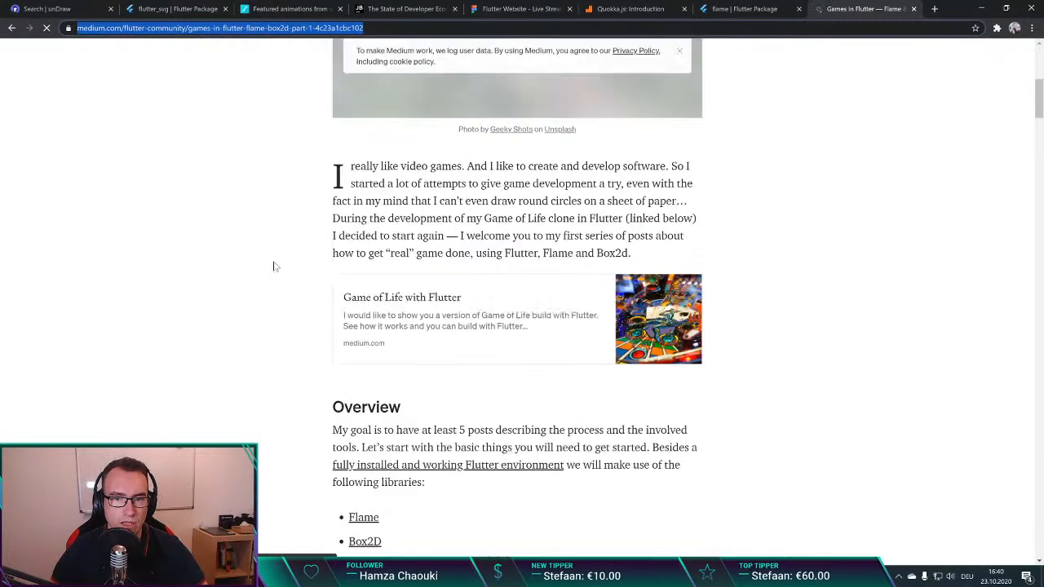
scroll(275, 265, down, 5)
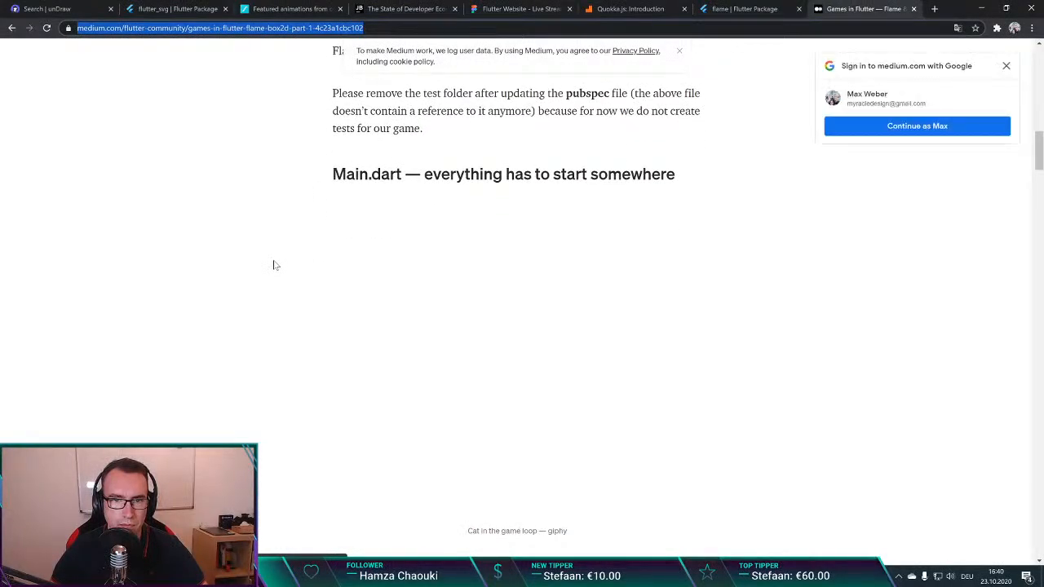
scroll(275, 265, up, 7)
scroll(275, 265, down, 15)
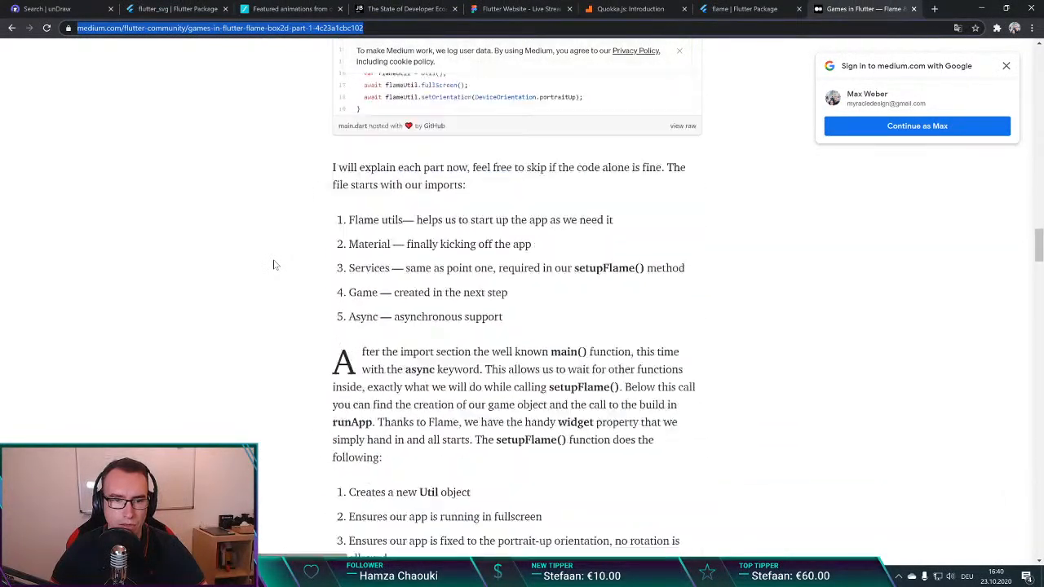
scroll(275, 261, down, 20)
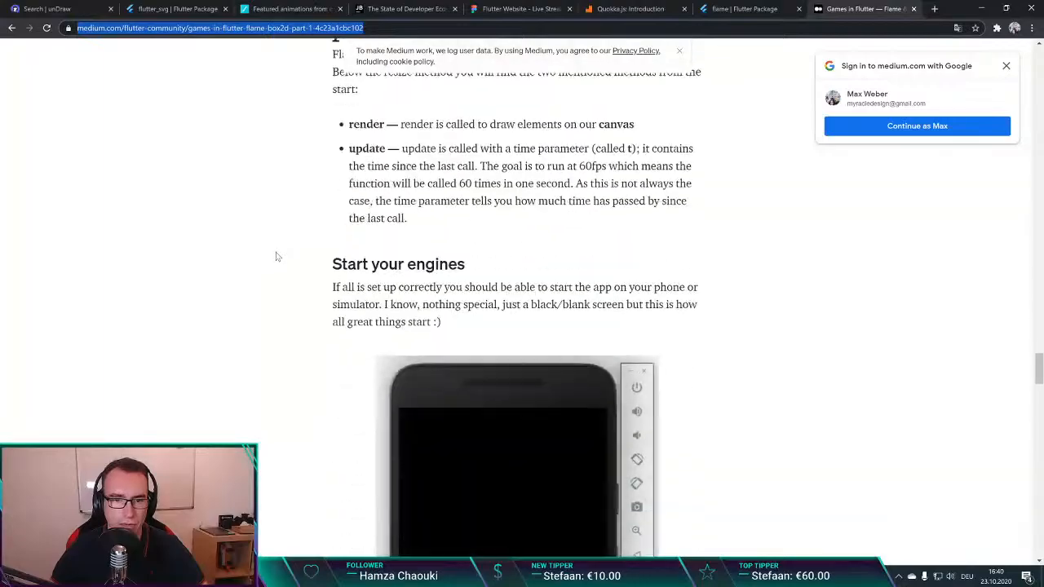
scroll(275, 257, down, 20)
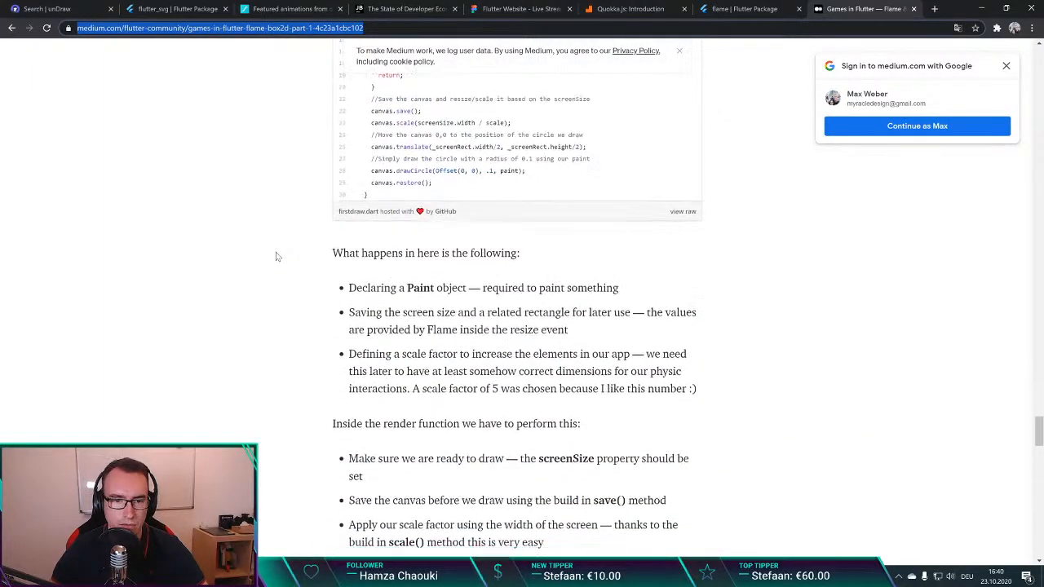
scroll(275, 256, down, 10)
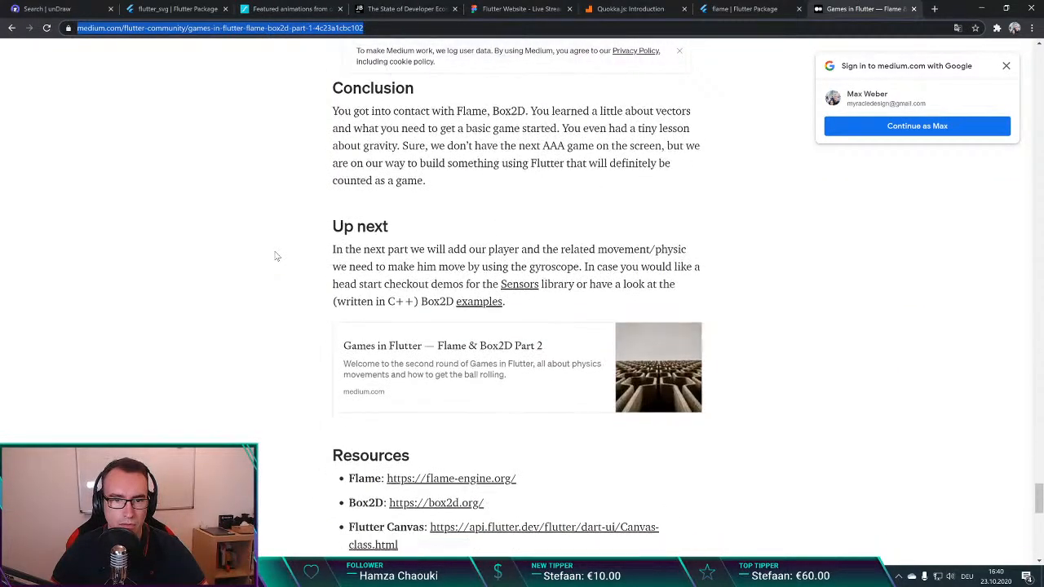
scroll(275, 254, up, 12)
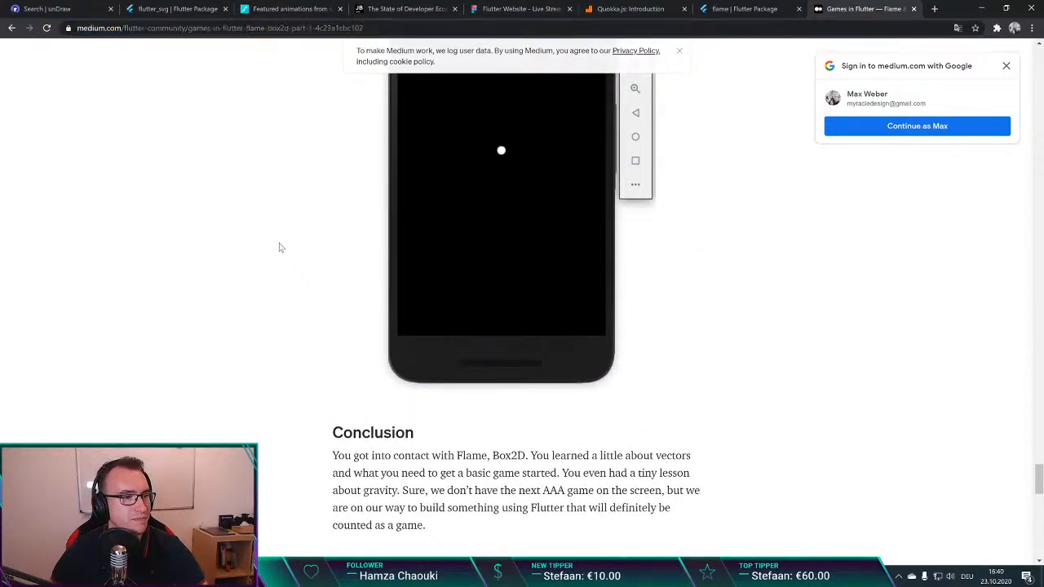
key(ctrl+w)
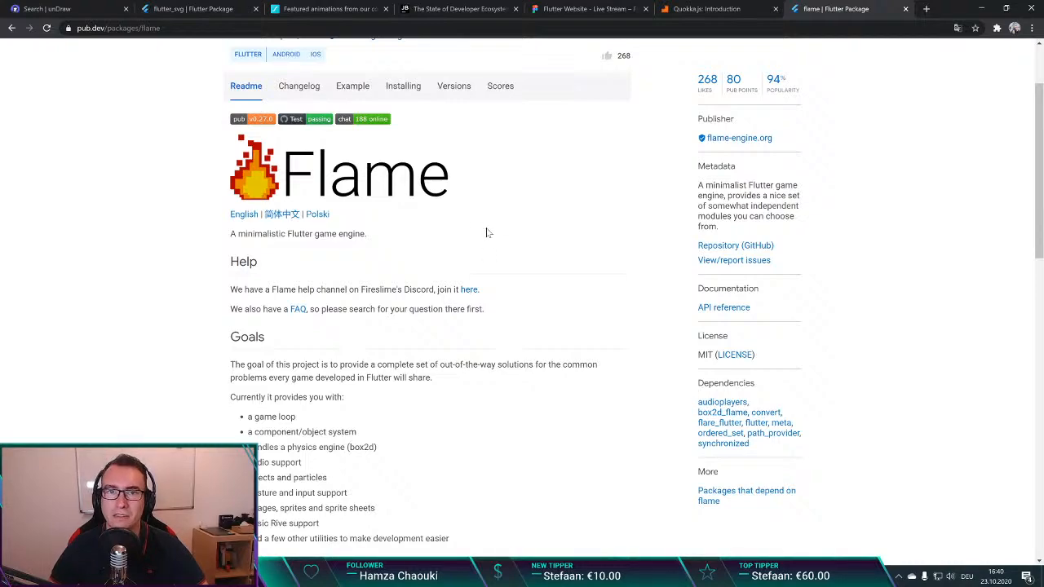
Step: Run a Google search for "godot dart" in a new browser tab
key(ctrl+t)
text(unity)
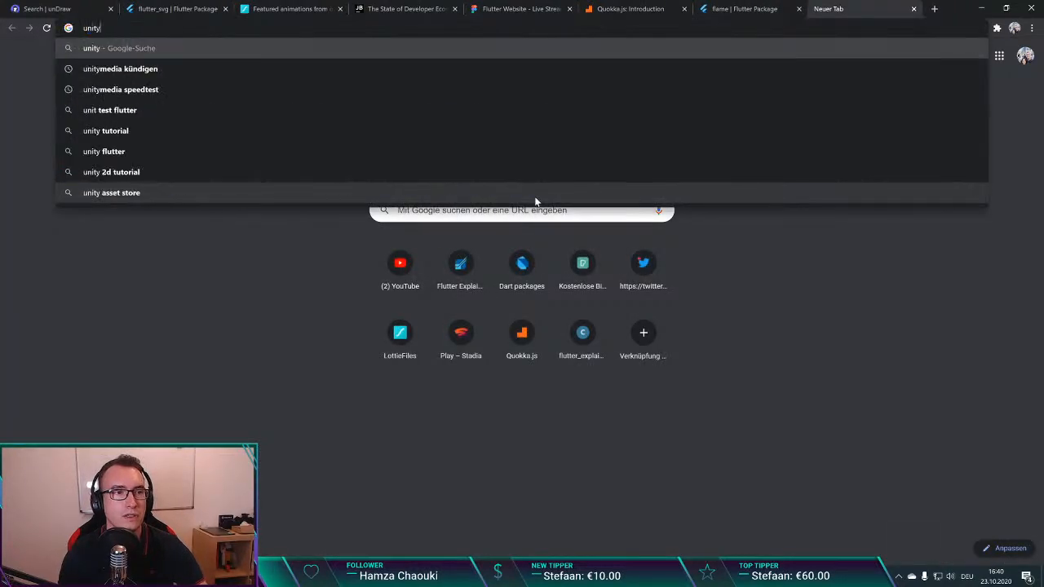
text( go)
key(BackSpace)
key(BackSpace)
key(BackSpace)
key(BackSpace)
key(BackSpace)
key(BackSpace)
key(BackSpace)
key(BackSpace)
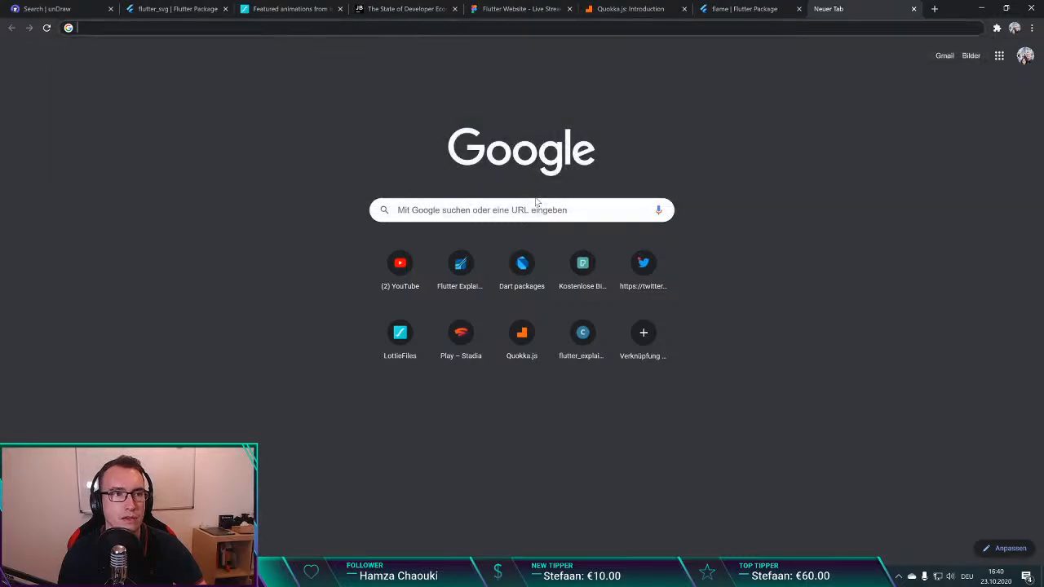
text(godot dart)
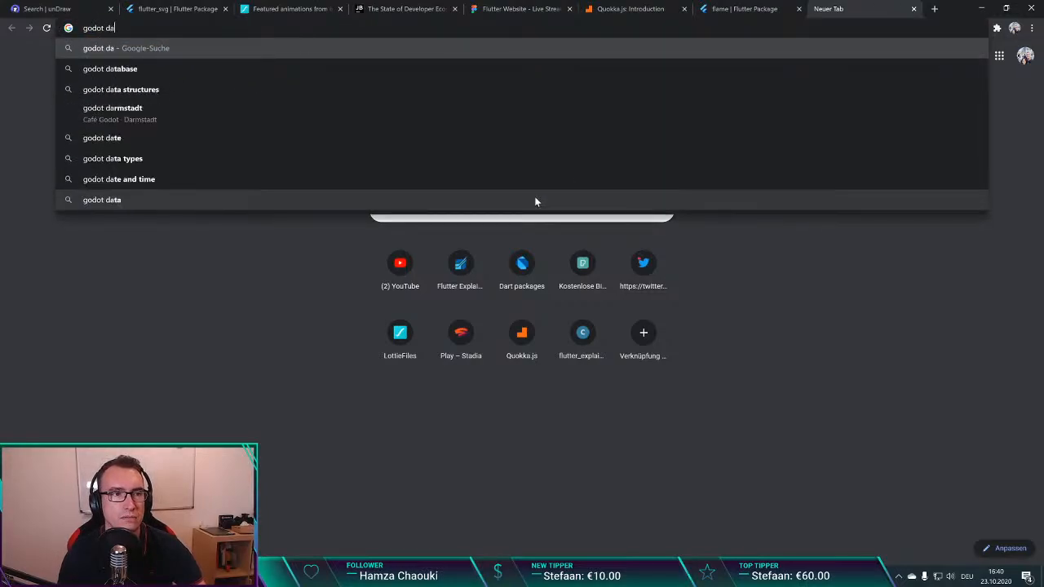
key(Return)
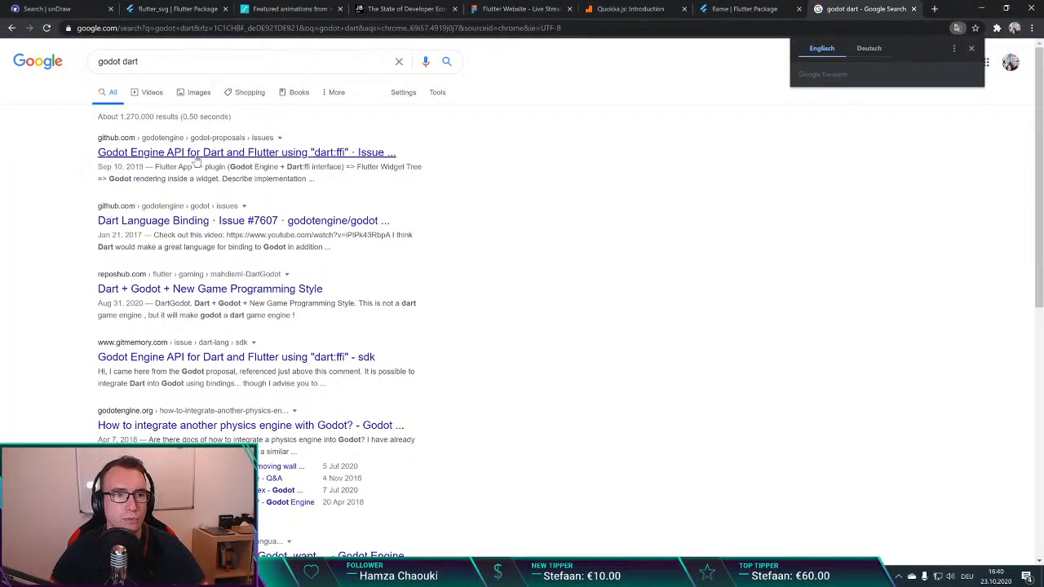
Step: Open the GitHub issue "Godot Engine API for Dart and Flutter using dart:ffi" and read through its comments
click(326, 154)
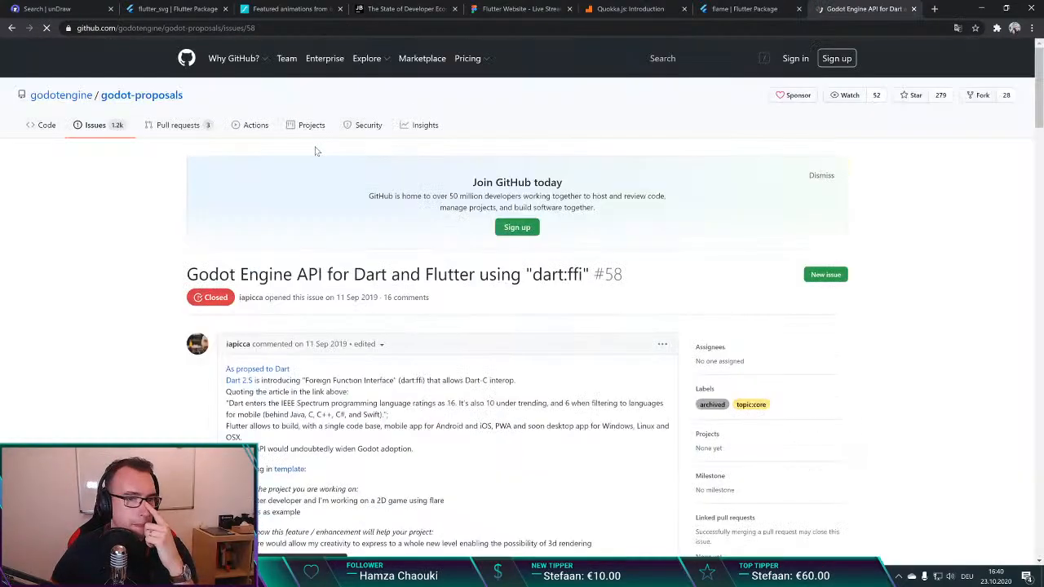
scroll(124, 304, down, 5)
scroll(124, 304, down, 2)
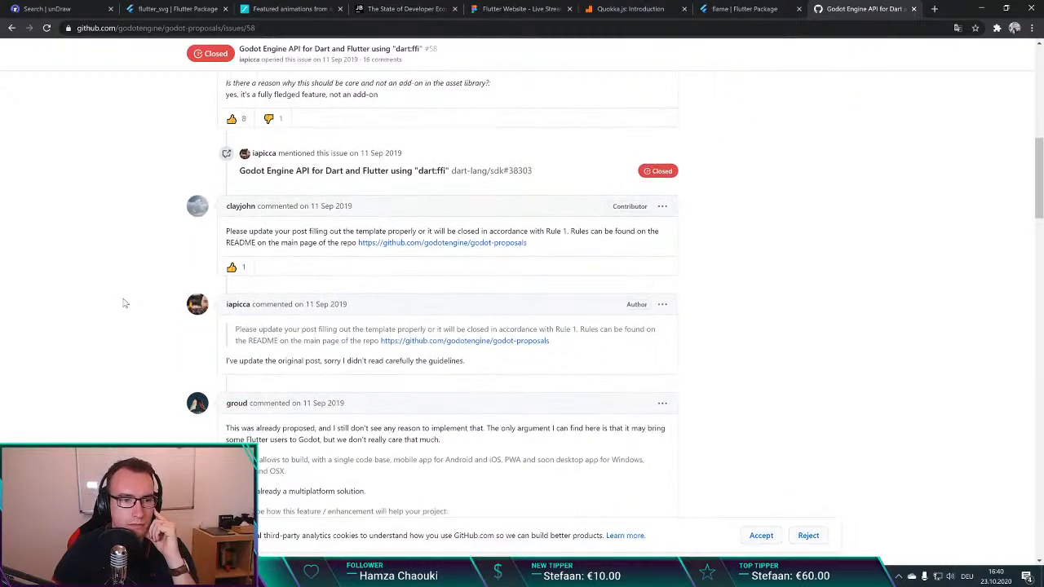
scroll(124, 303, down, 8)
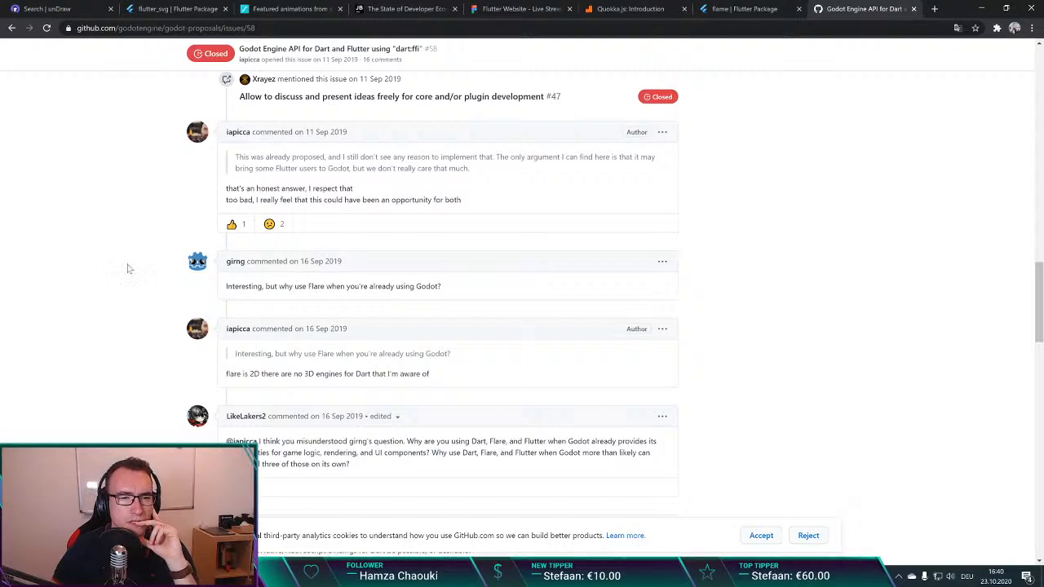
Step: Highlight the quoted reply about not seeing any reason to implement the proposal, and close the issue's tab
drag(245, 157, 463, 169)
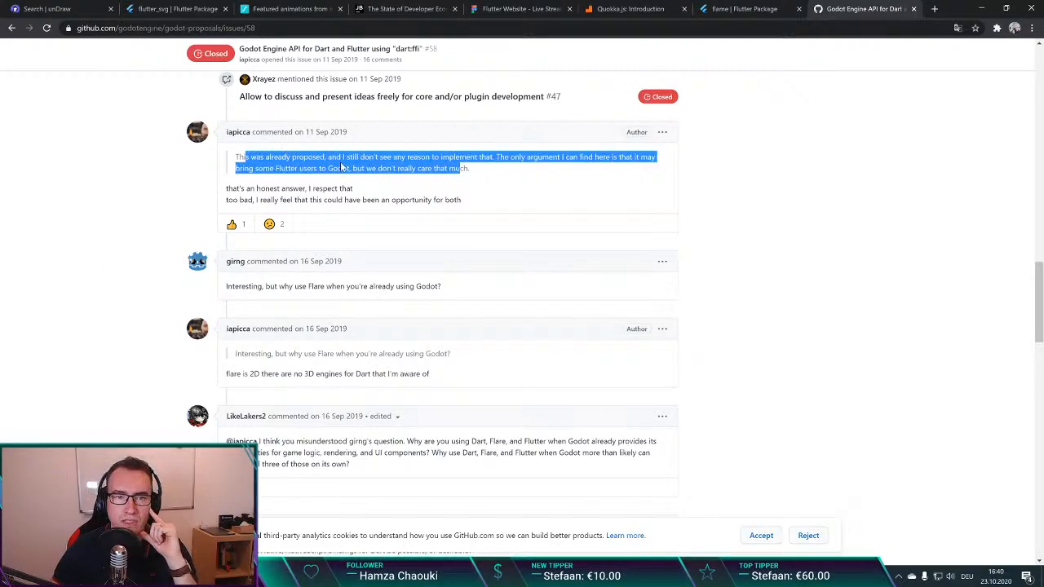
triple_click(499, 178)
click(437, 194)
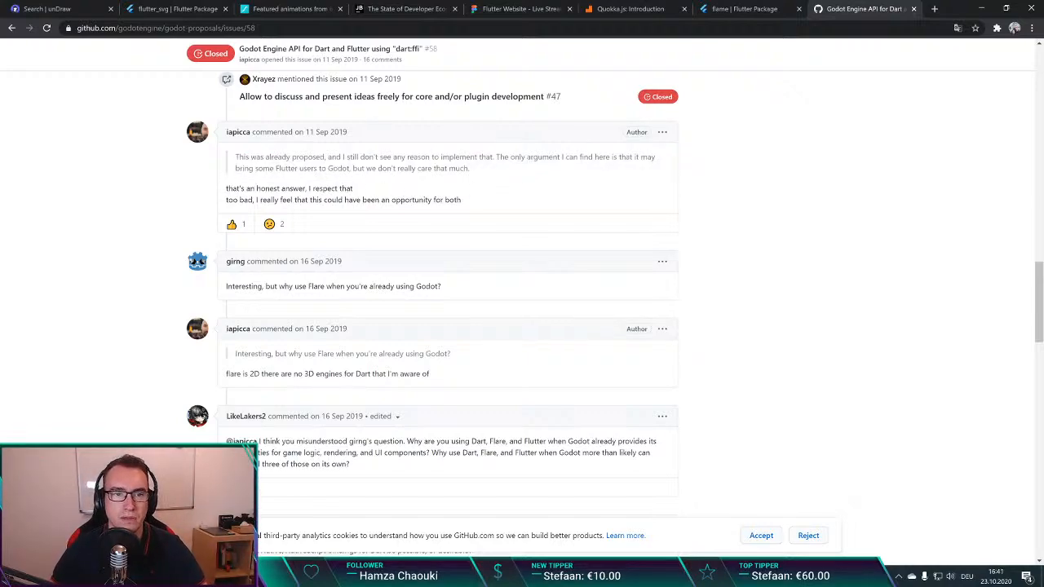
drag(349, 168, 484, 168)
click(484, 168)
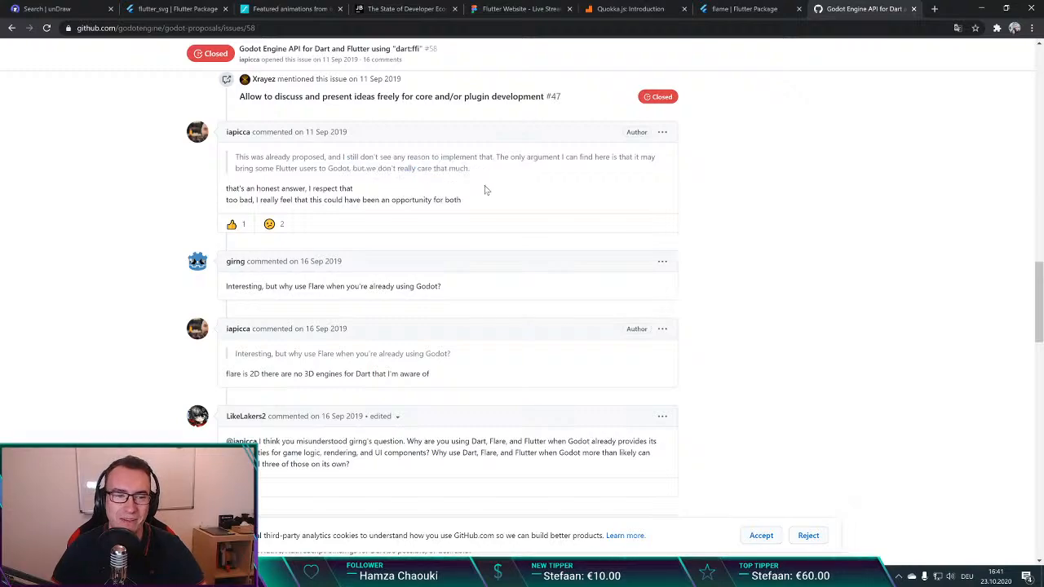
scroll(450, 205, up, 1)
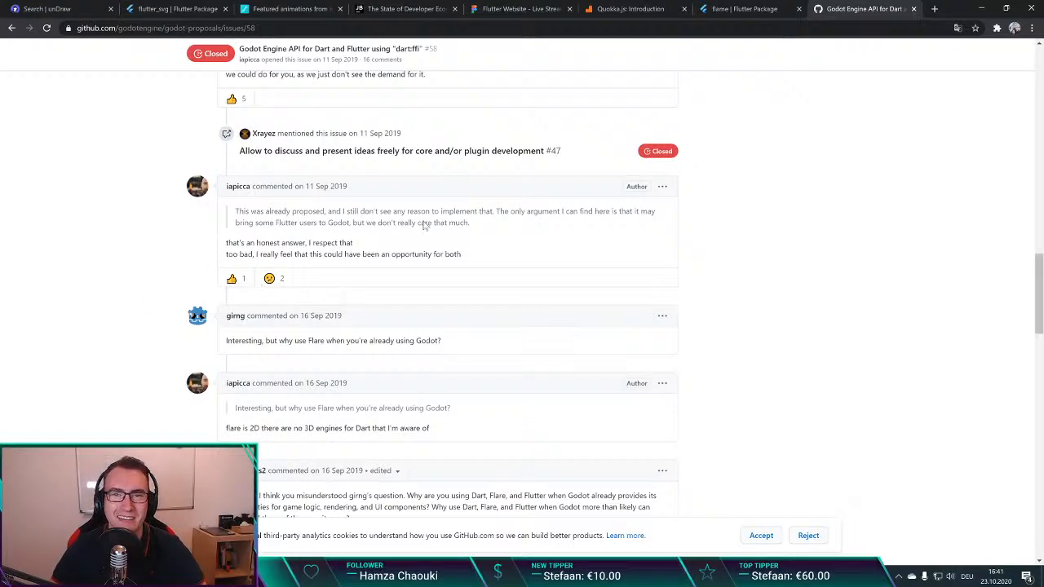
key(ctrl+w)
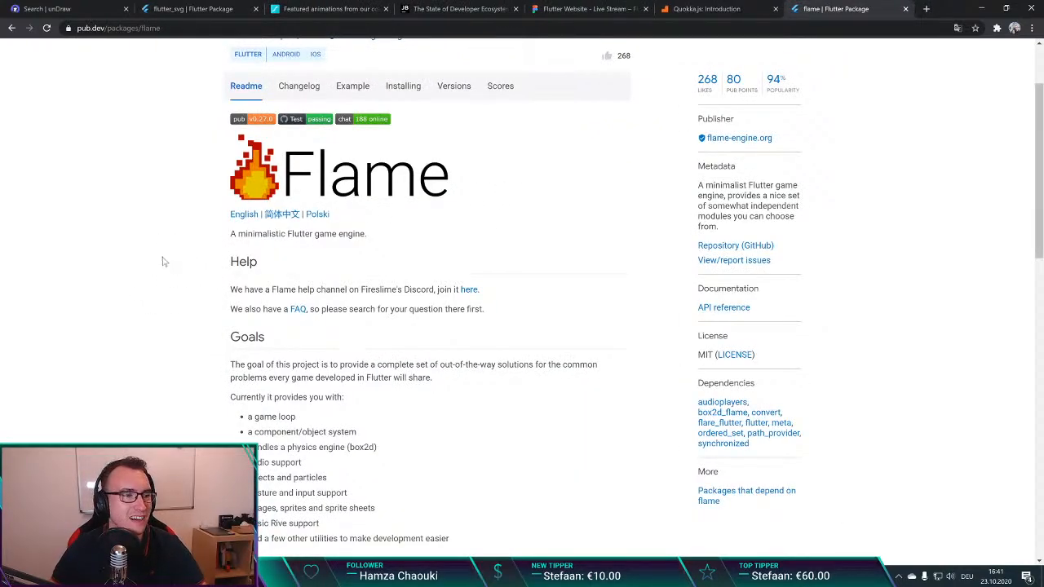
scroll(422, 229, down, 1)
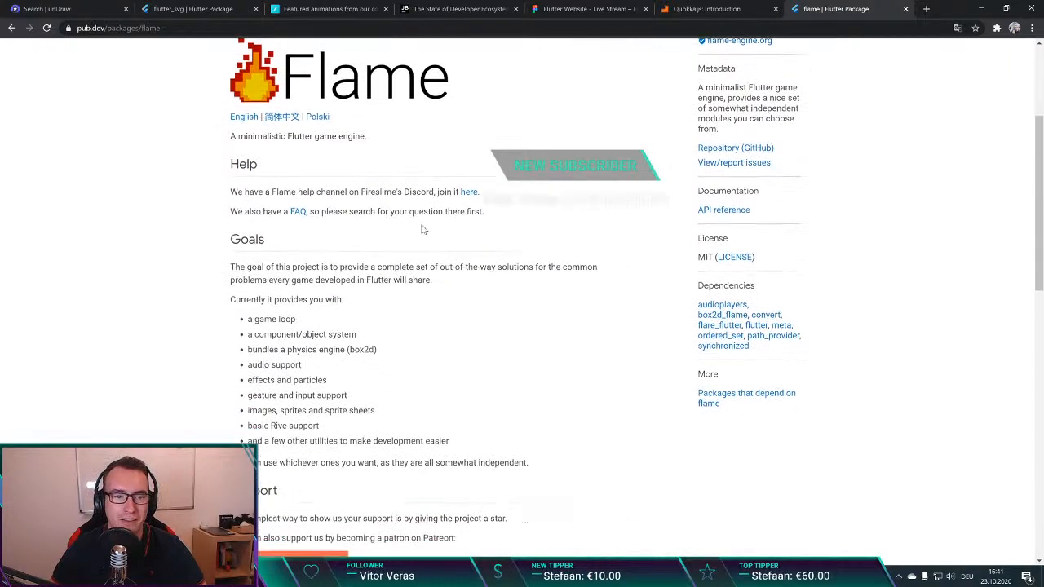
scroll(200, 266, up, 1)
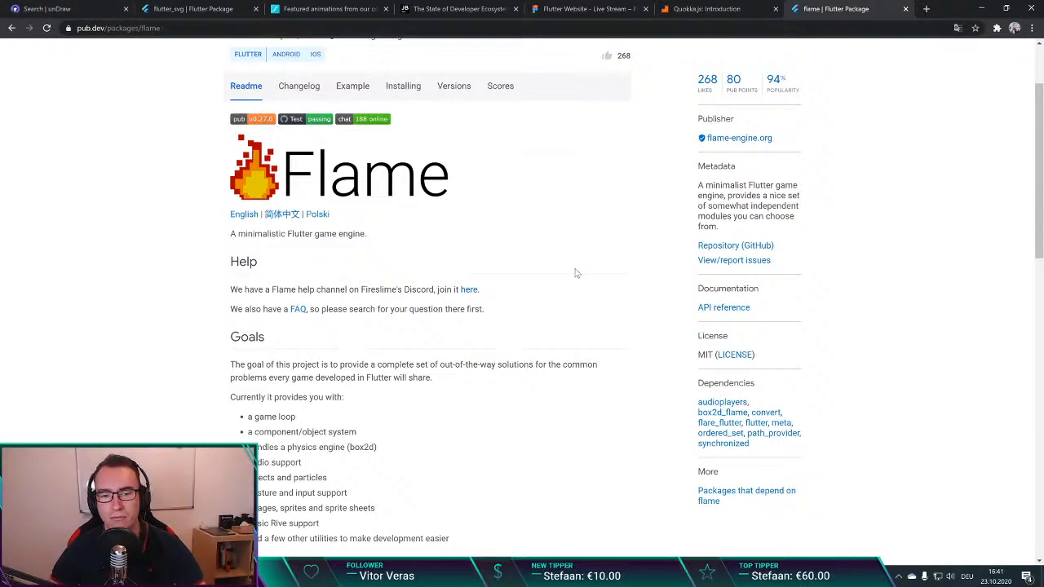
Step: Switch to the Flutter Website - Live Stream design in Figma and extend the Homepage SuperChat frame downward to a height of 3593
click(627, 7)
scroll(705, 319, down, 3)
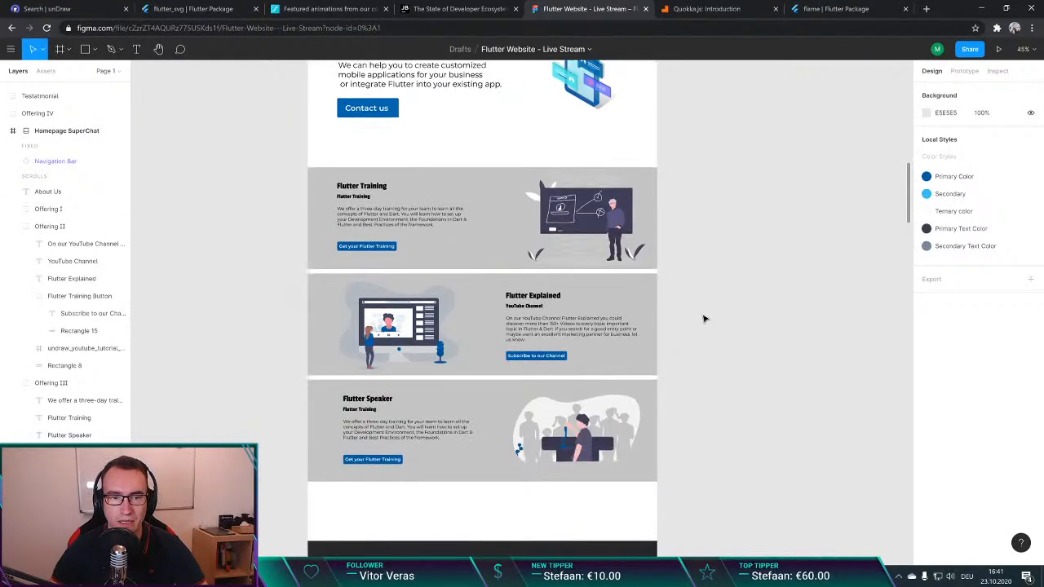
scroll(693, 303, down, 1)
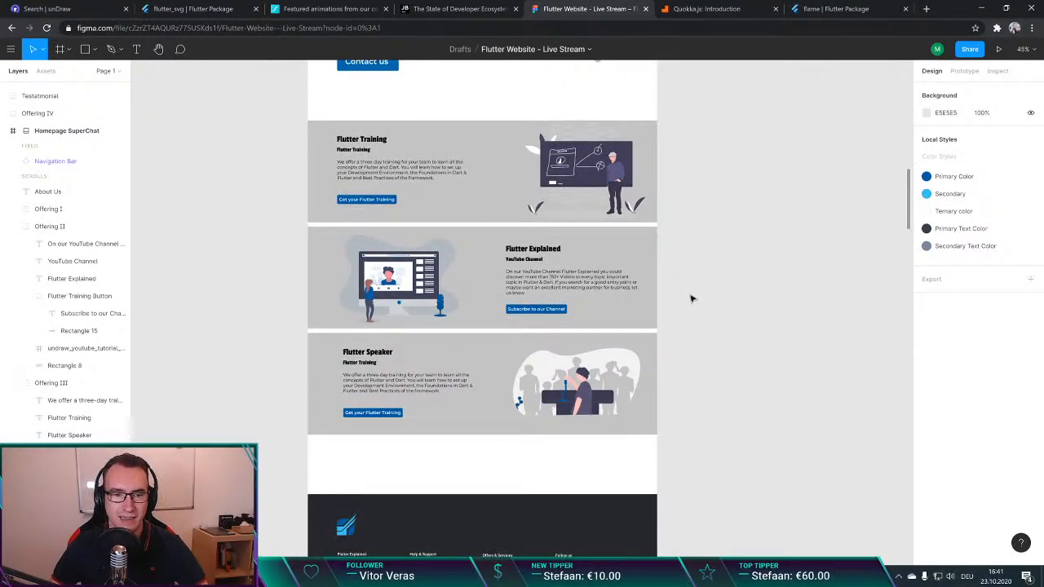
scroll(692, 299, down, 6)
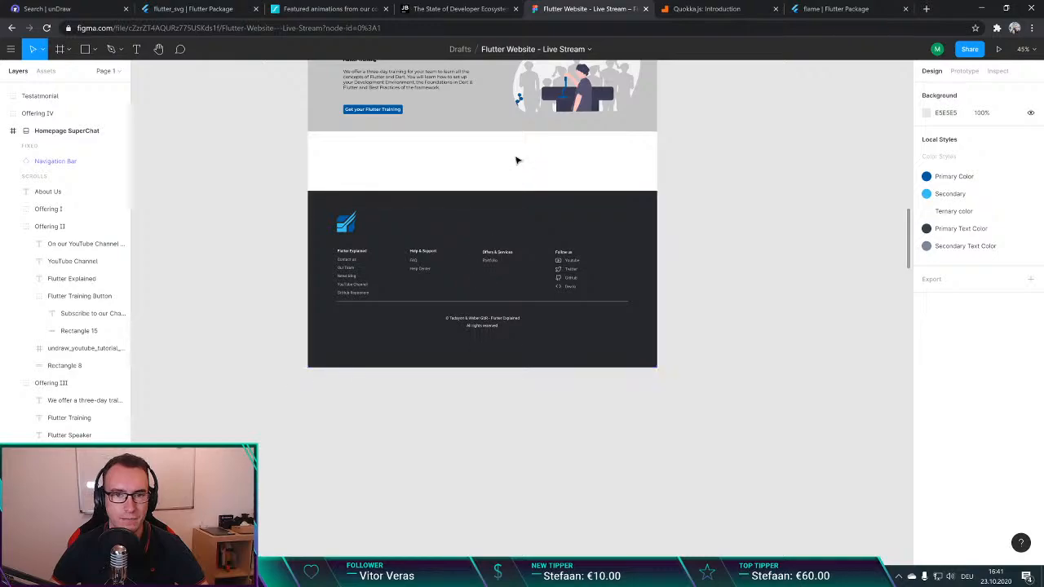
scroll(517, 158, up, 11)
click(328, 148)
scroll(480, 319, down, 13)
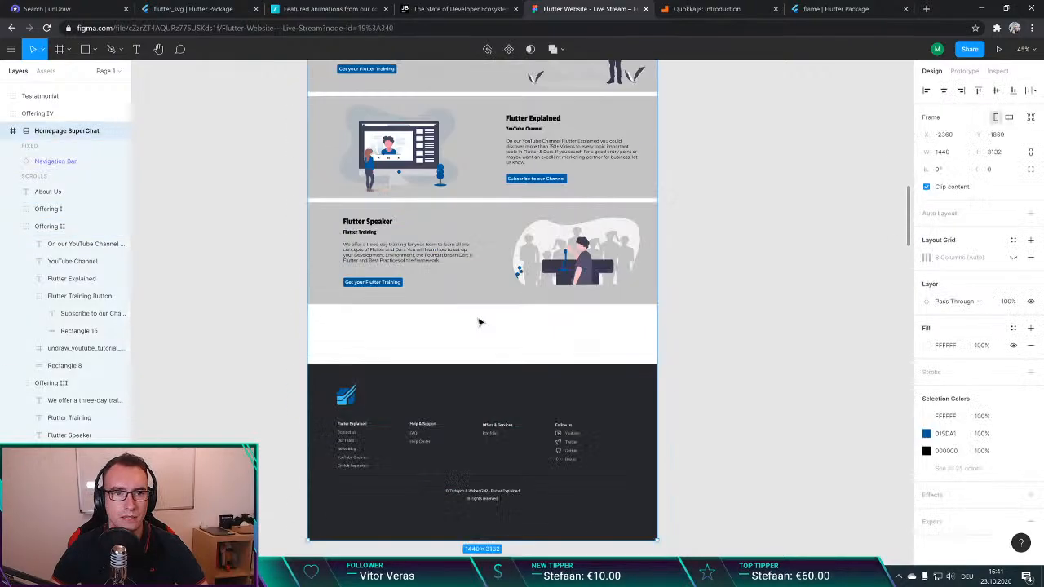
drag(478, 310, 490, 421)
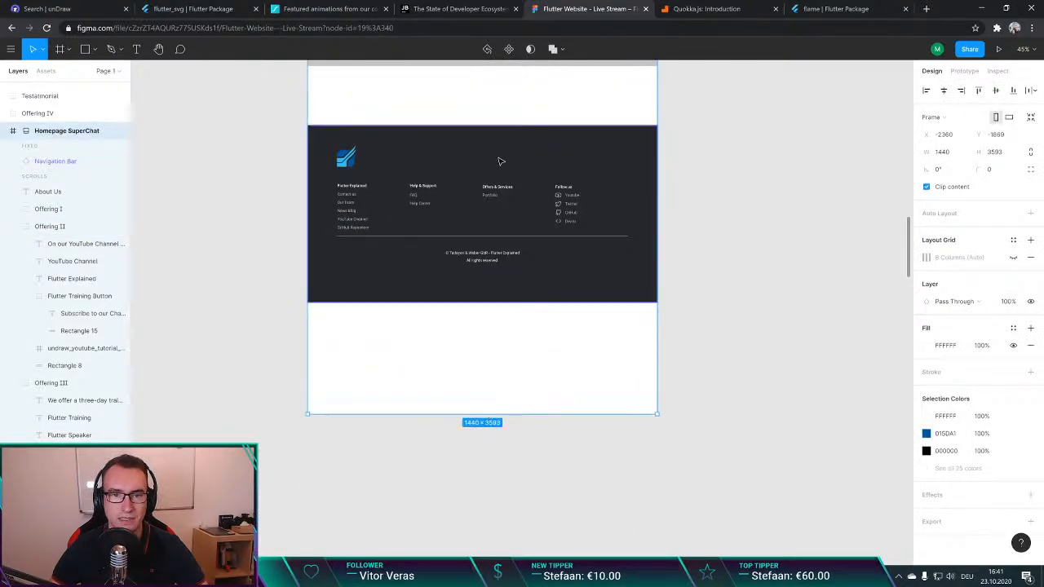
Step: Move the BigFoot Footer down within the Homepage SuperChat frame to X 0, Y 2865, leaving space below the Flutter Speaker section
drag(498, 159, 531, 341)
click(693, 328)
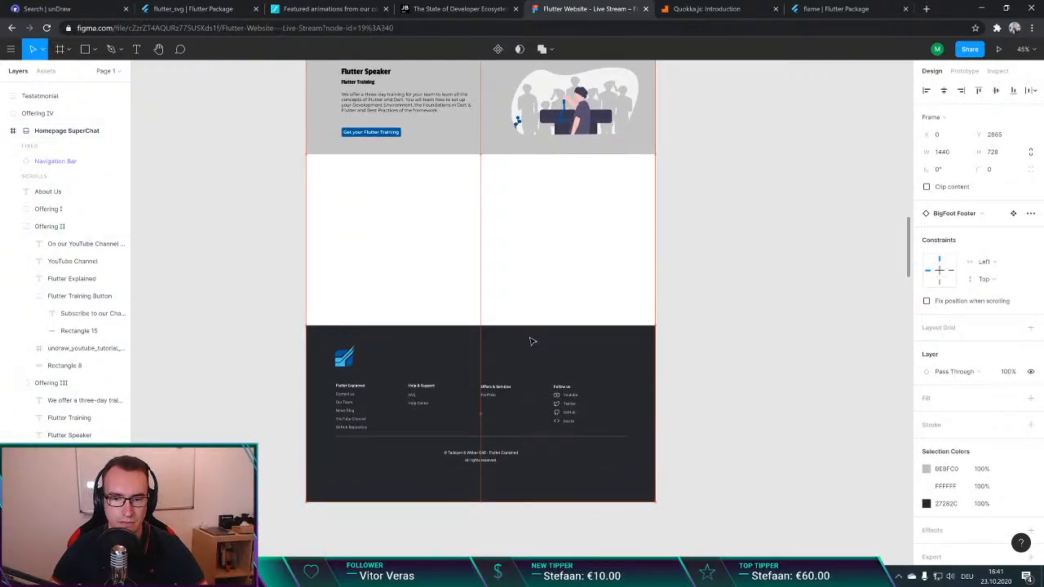
click(676, 295)
Step: Duplicate the Flutter Speaker section (Offering III) and place the copy directly below it at Y 2177
scroll(676, 296, up, 5)
click(485, 336)
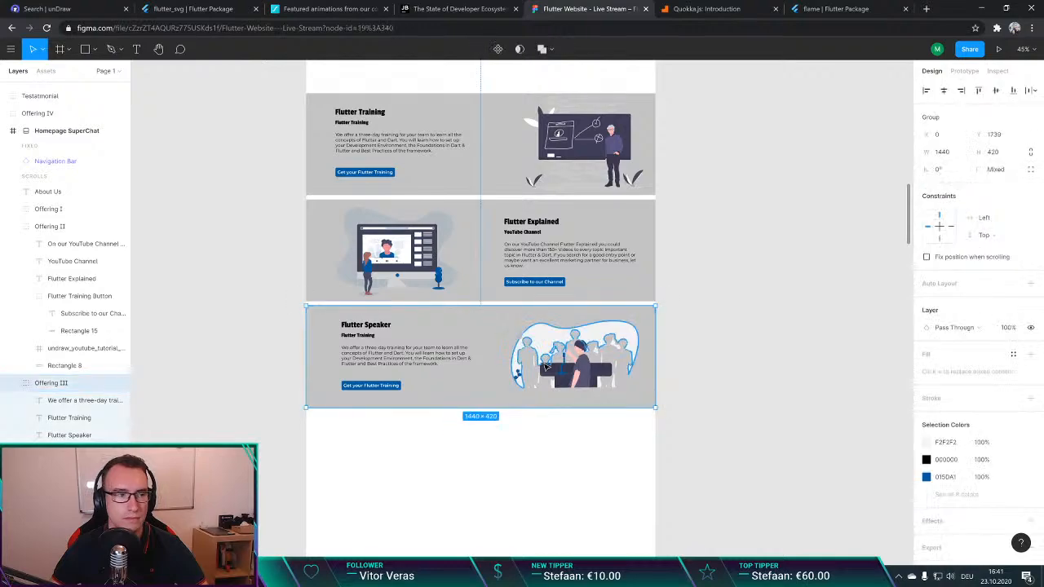
key(ctrl+c)
key(ctrl+v)
scroll(507, 334, down, 2)
scroll(507, 255, down, 1)
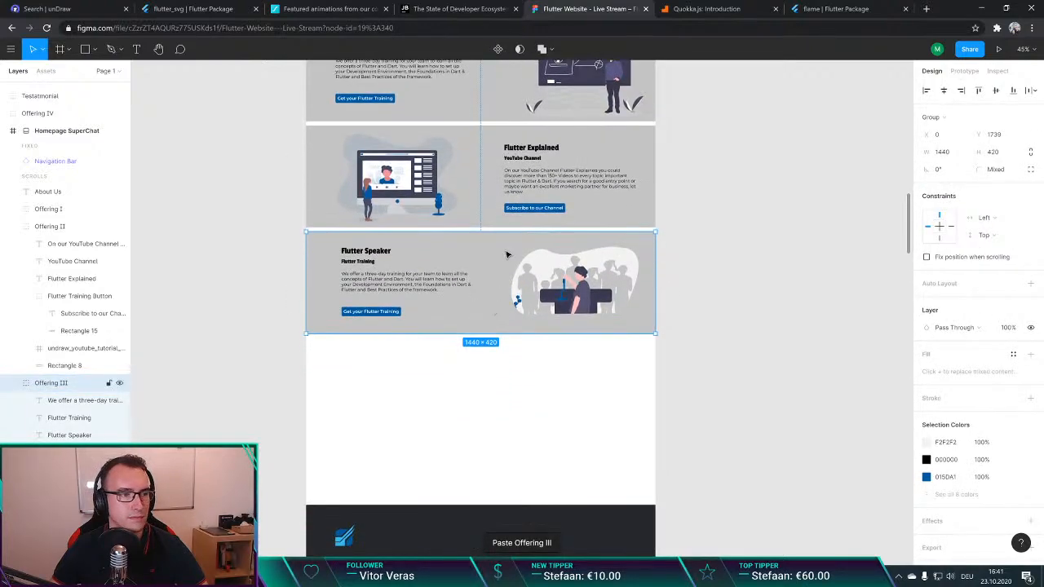
drag(492, 261, 496, 362)
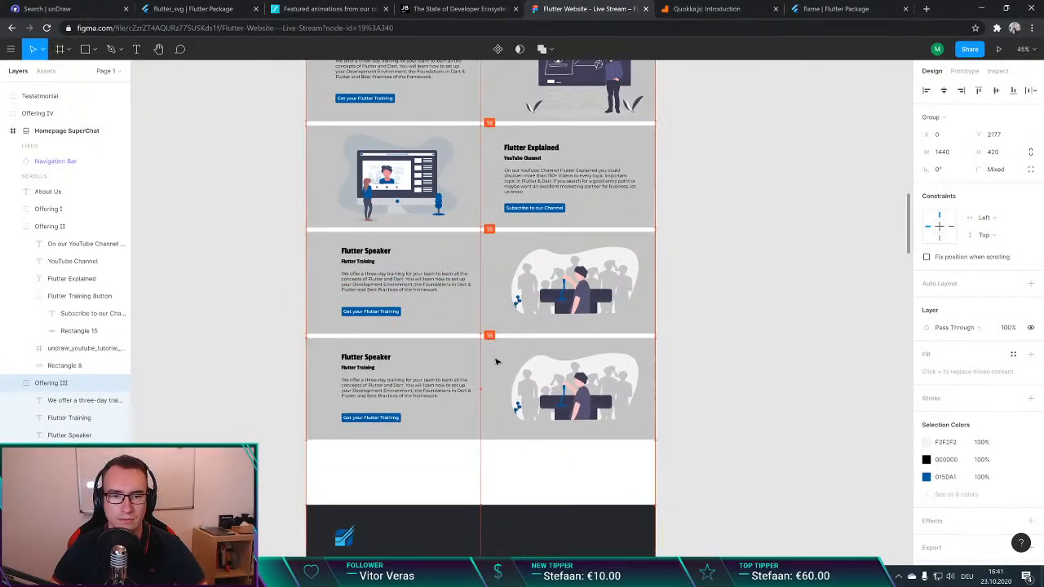
click(776, 296)
scroll(632, 340, down, 4)
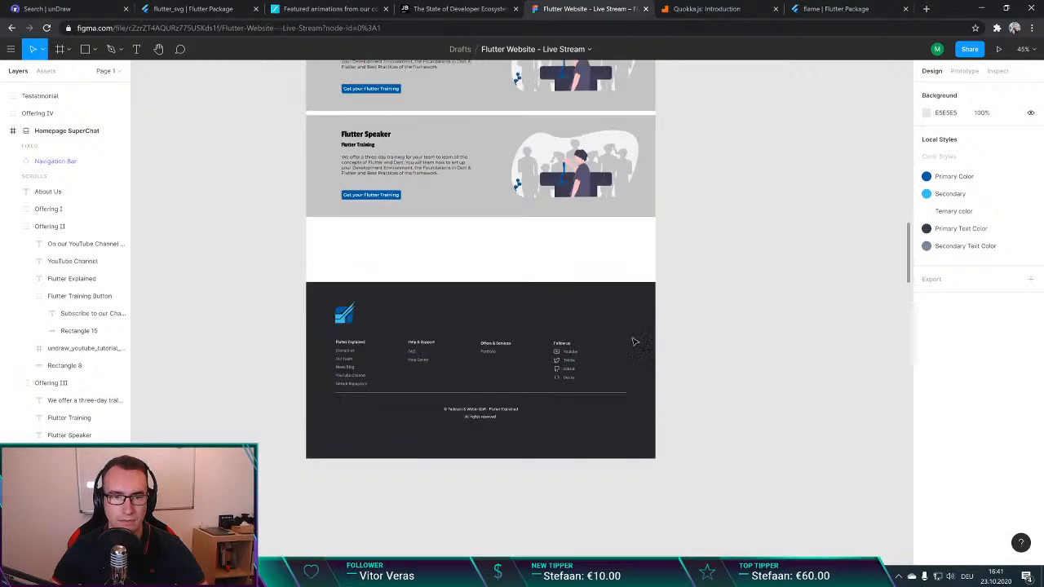
Step: Delete the duplicated Flutter Speaker section above the footer
scroll(510, 263, up, 1)
click(523, 246)
key(Delete)
Step: Duplicate the Flutter Explained section (Offering II) and place the copy below the Flutter Speaker section with the same spacing
scroll(522, 246, up, 5)
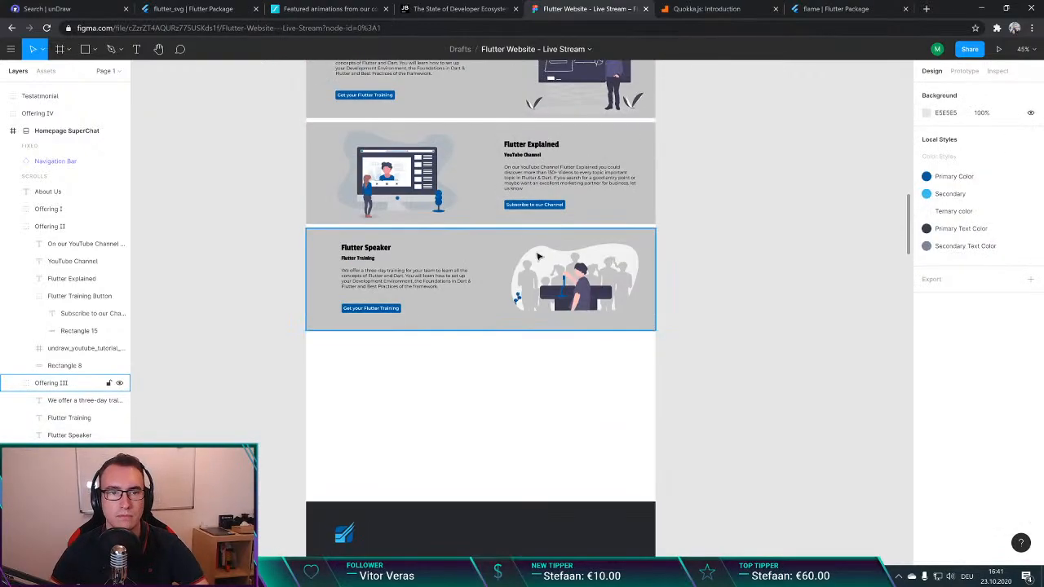
click(571, 259)
key(ctrl+c)
key(ctrl+v)
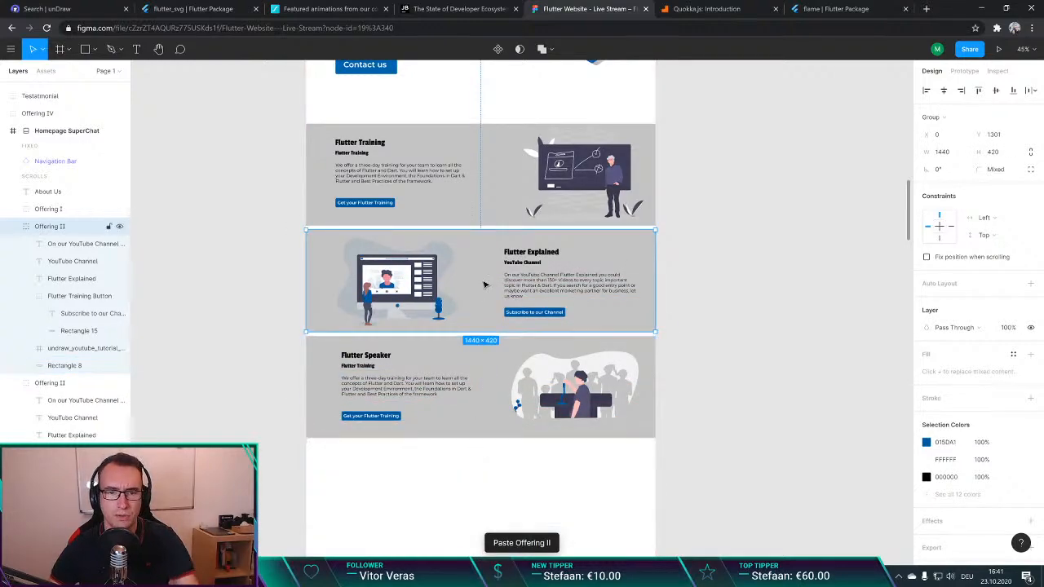
drag(489, 273, 500, 400)
click(731, 395)
Step: Move the BigFoot Footer up so it sits just below the duplicated Flutter Explained section
scroll(732, 395, down, 4)
scroll(493, 342, down, 4)
click(494, 290)
scroll(494, 302, up, 8)
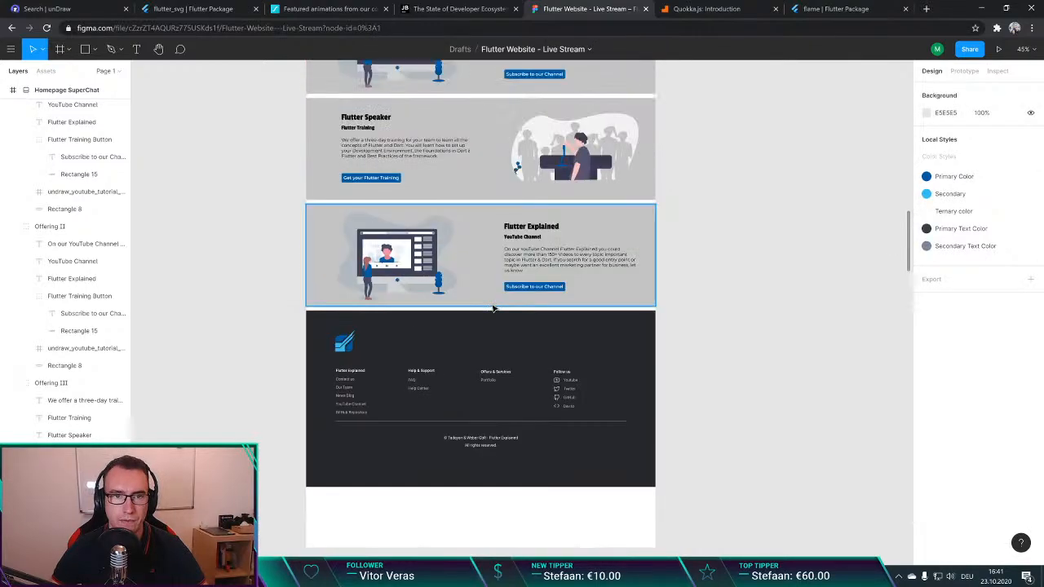
Step: Move the BigFoot Footer back down to the bottom edge of the Homepage SuperChat frame
scroll(318, 180, up, 2)
click(328, 205)
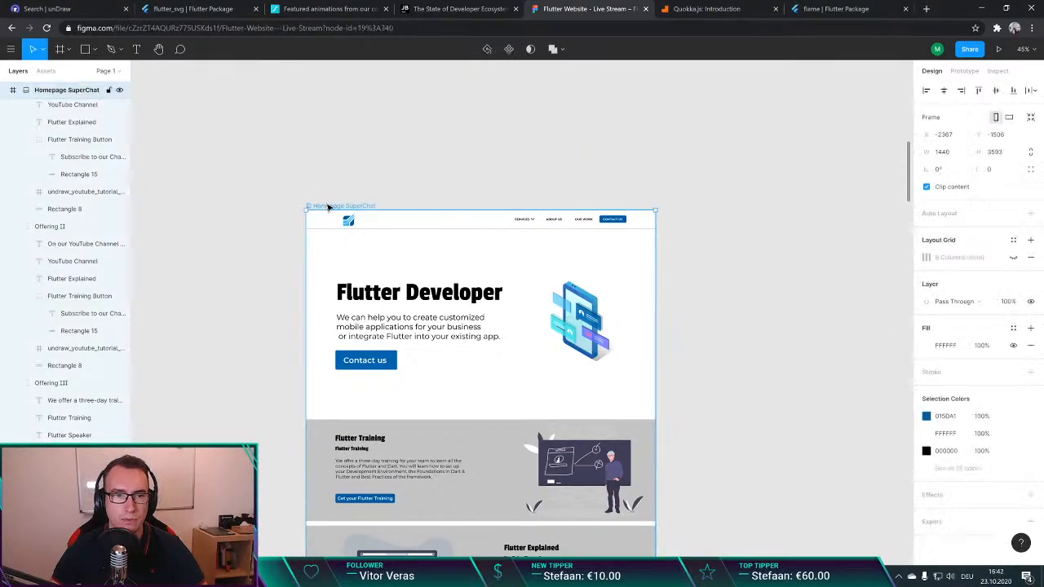
scroll(449, 275, down, 10)
click(495, 287)
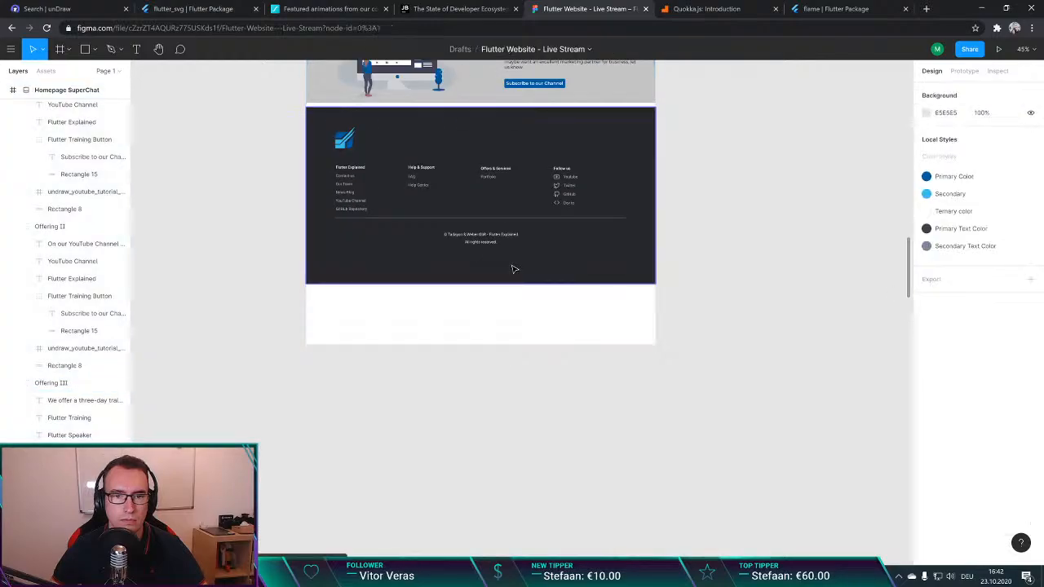
drag(512, 267, 515, 332)
click(697, 268)
scroll(696, 268, up, 3)
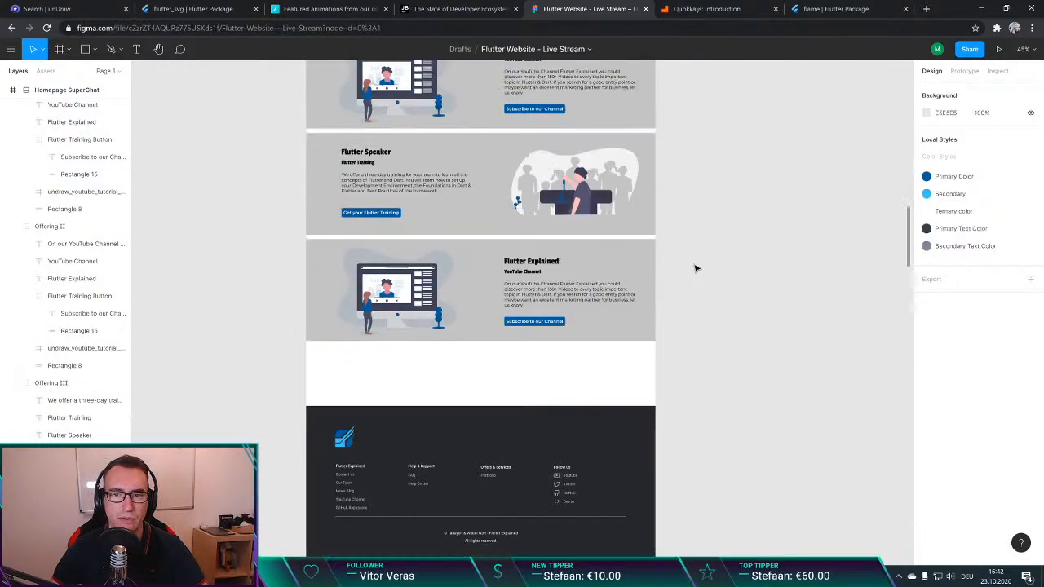
scroll(319, 361, up, 2)
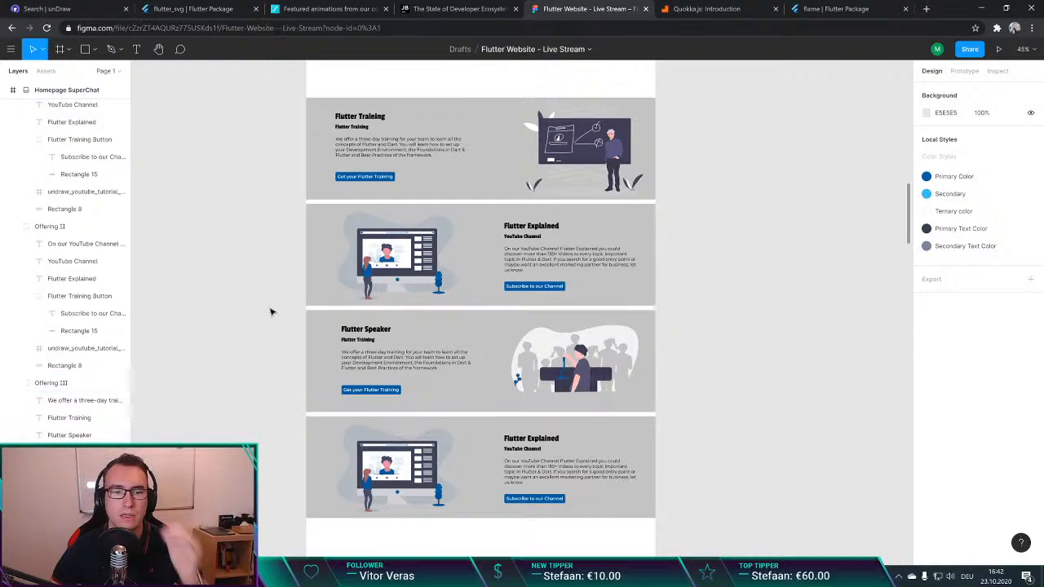
scroll(261, 375, down, 2)
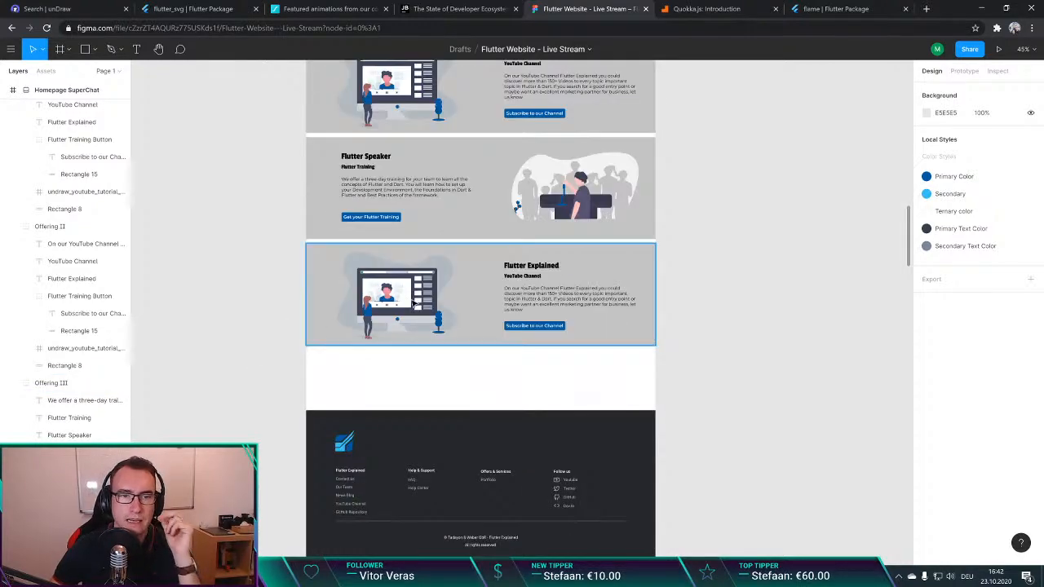
key(ctrl+t)
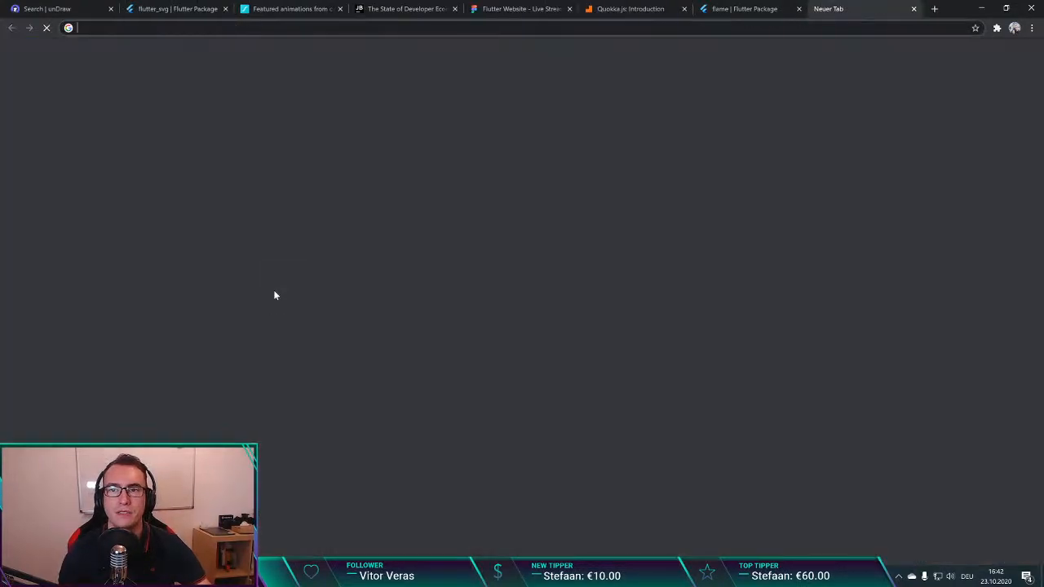
key(ctrl+w)
key(ctrl+Tab)
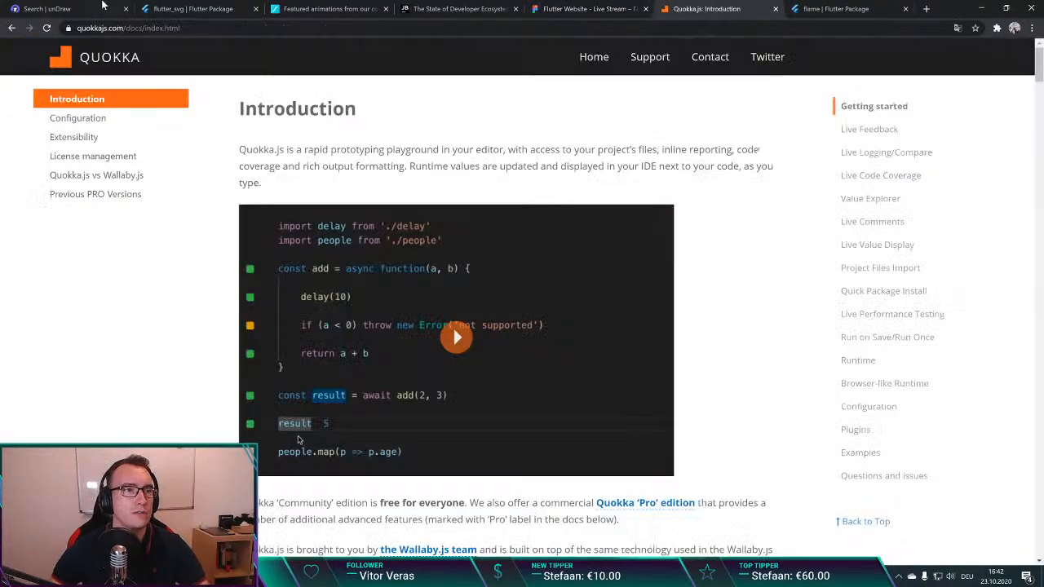
Step: Switch to the unDraw search page and search the illustrations for "Mentee"
click(100, 7)
key(ctrl+a)
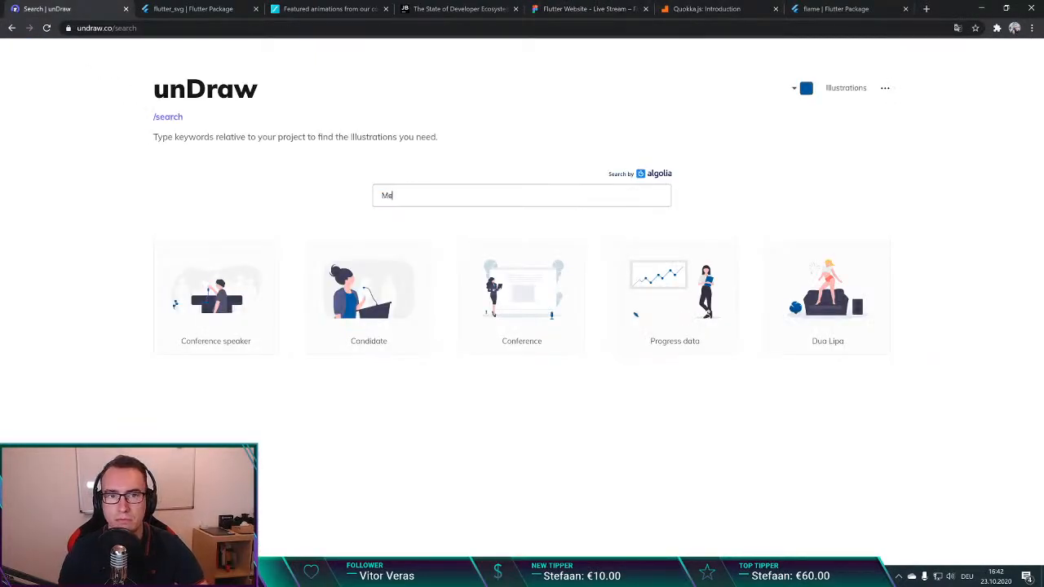
text(Mentor)
Step: Search unDraw for "Learning" and look through the resulting illustrations for one that suits the new section
key(ctrl+a)
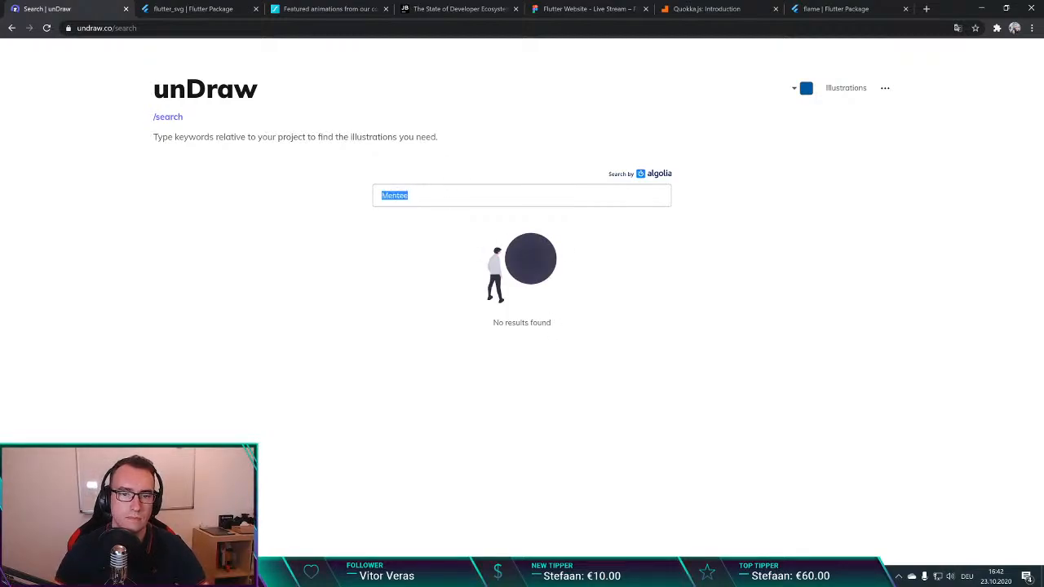
text(ng)
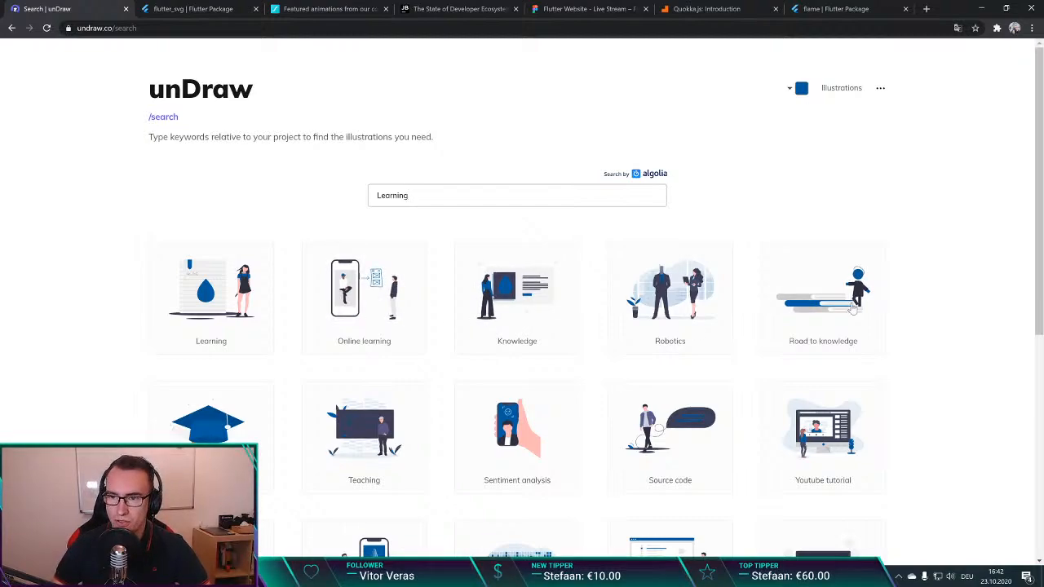
scroll(851, 310, down, 2)
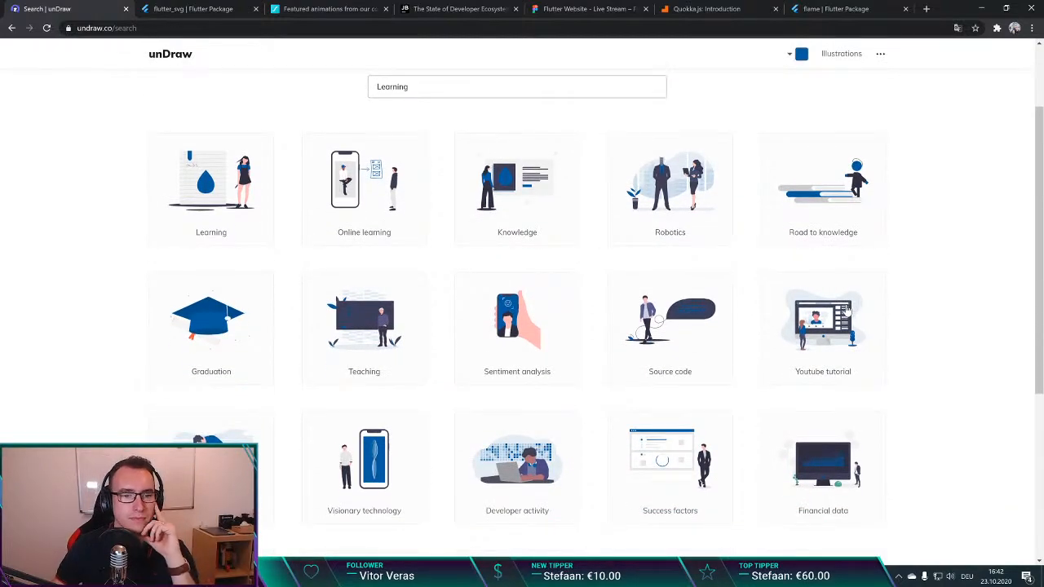
scroll(846, 307, down, 4)
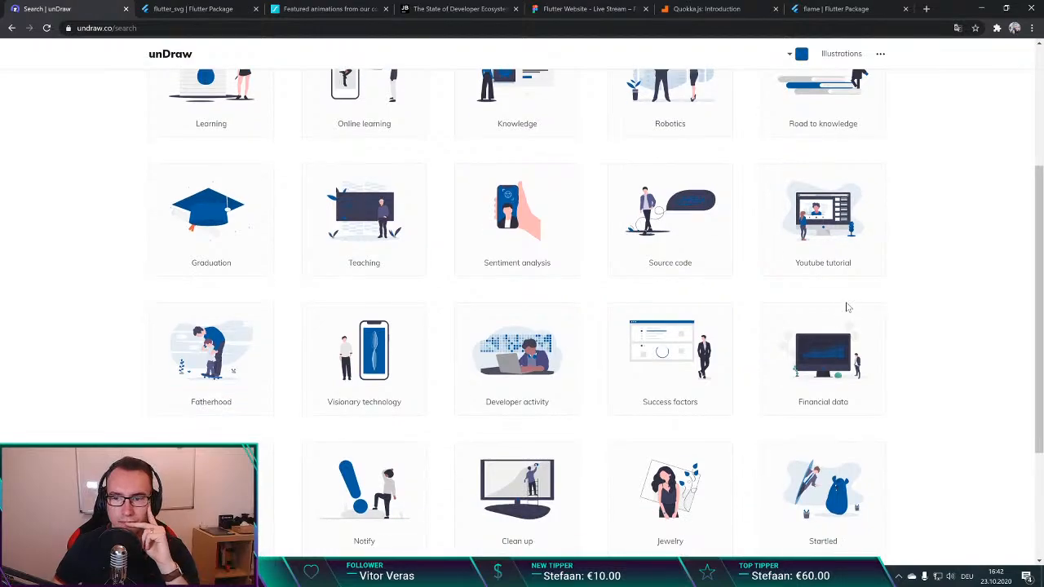
scroll(846, 307, down, 1)
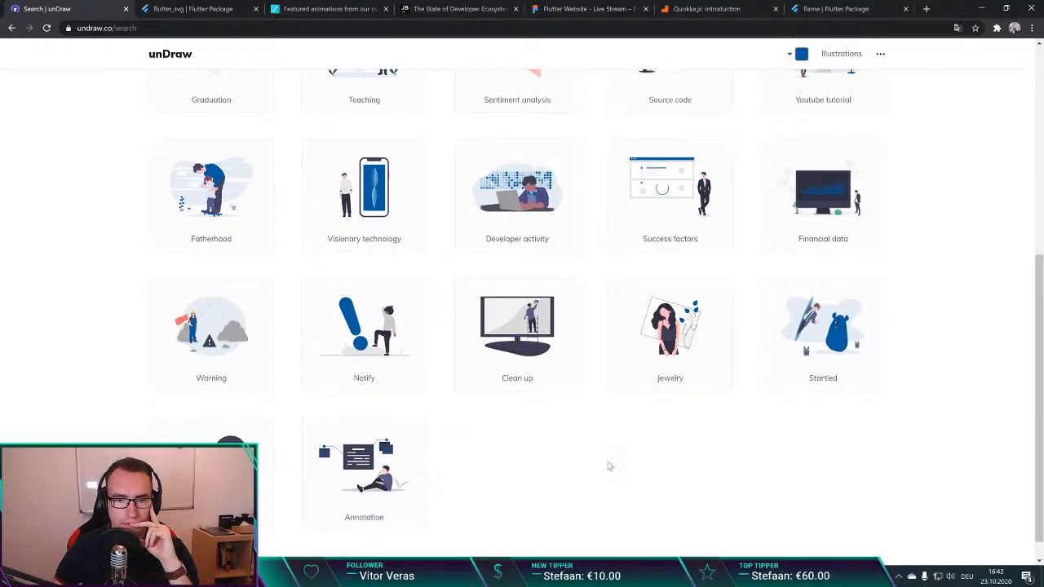
scroll(612, 460, down, 1)
scroll(698, 452, up, 6)
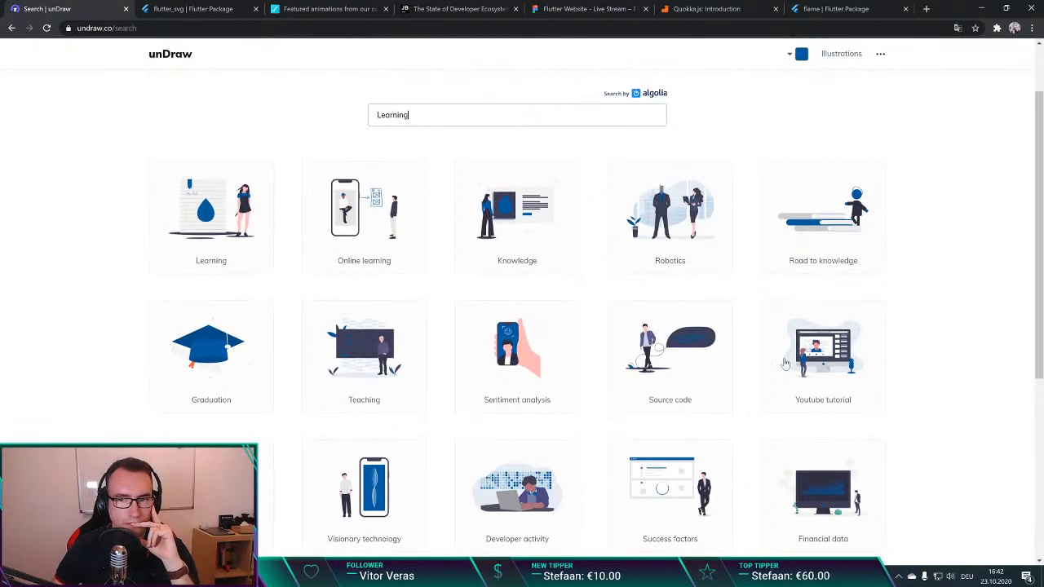
Step: Download the "Road to knowledge" illustration as an SVG and show the file in the Downloads folder
click(822, 224)
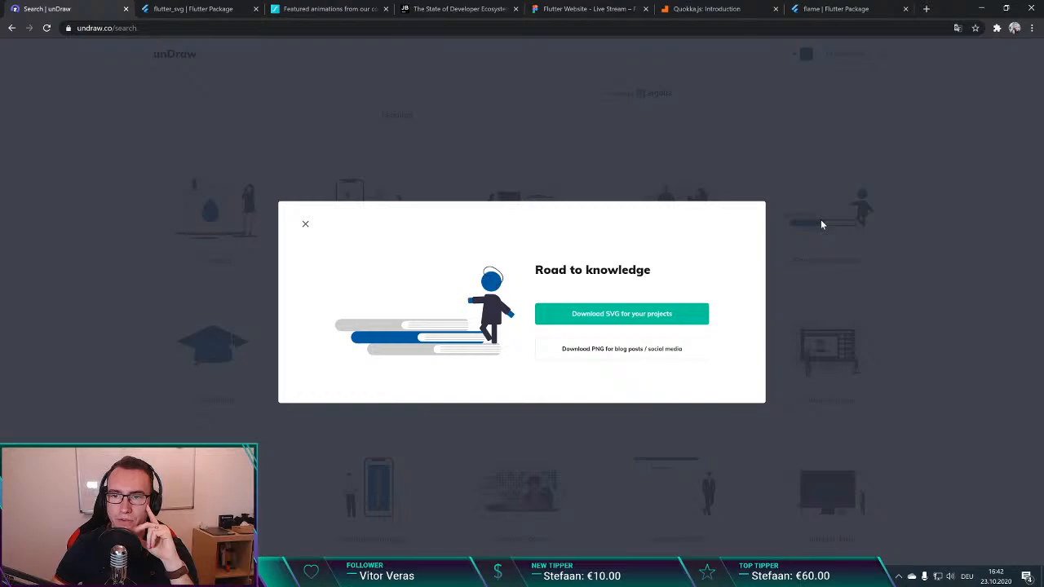
click(617, 313)
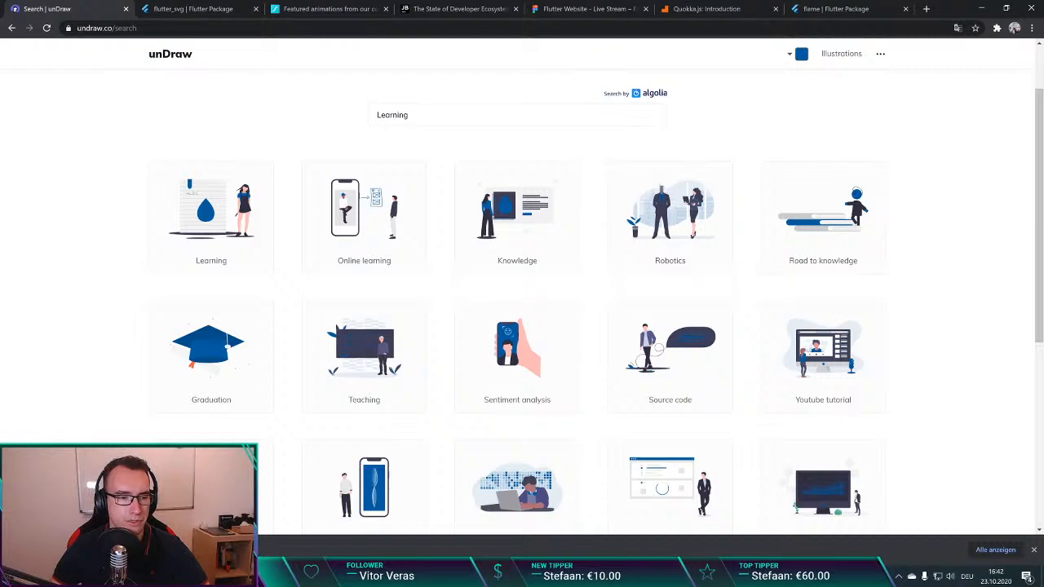
click(175, 511)
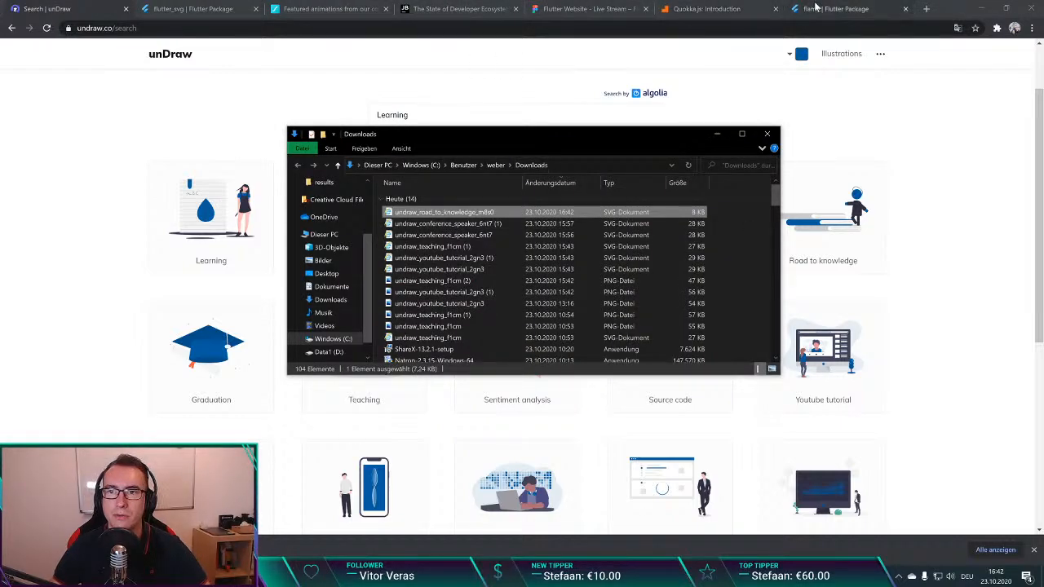
Step: Switch back to the Figma design and delete the YouTube tutorial illustration from the duplicated Flutter Explained section above the footer
click(563, 10)
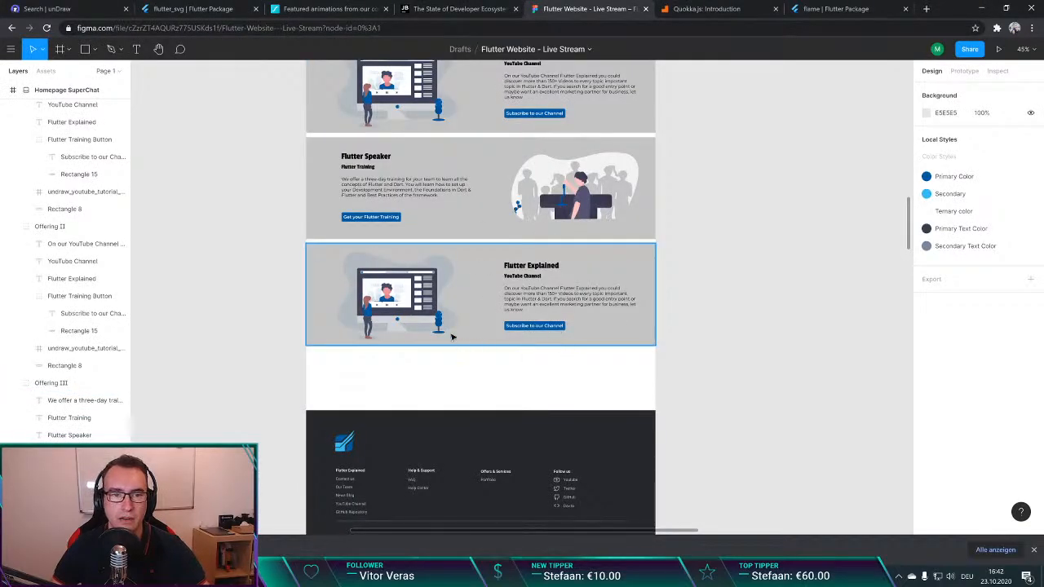
double_click(402, 300)
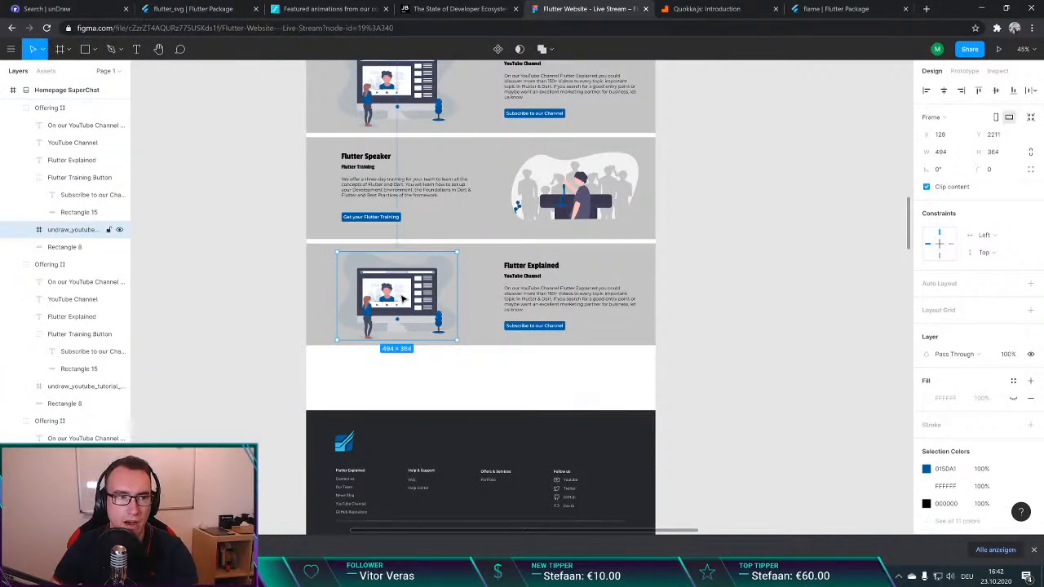
key(Delete)
Step: Try the undraw_road_to_knowledge_m8s0 SVG at 568 × 281 in the duplicated section's empty image area, and delete it
key(alt+Tab)
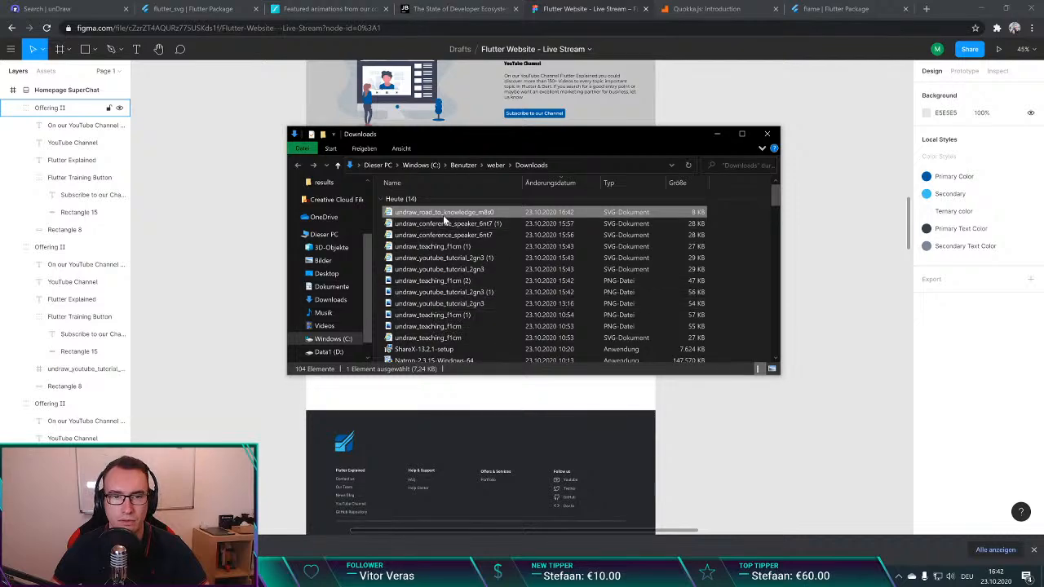
drag(443, 215, 475, 293)
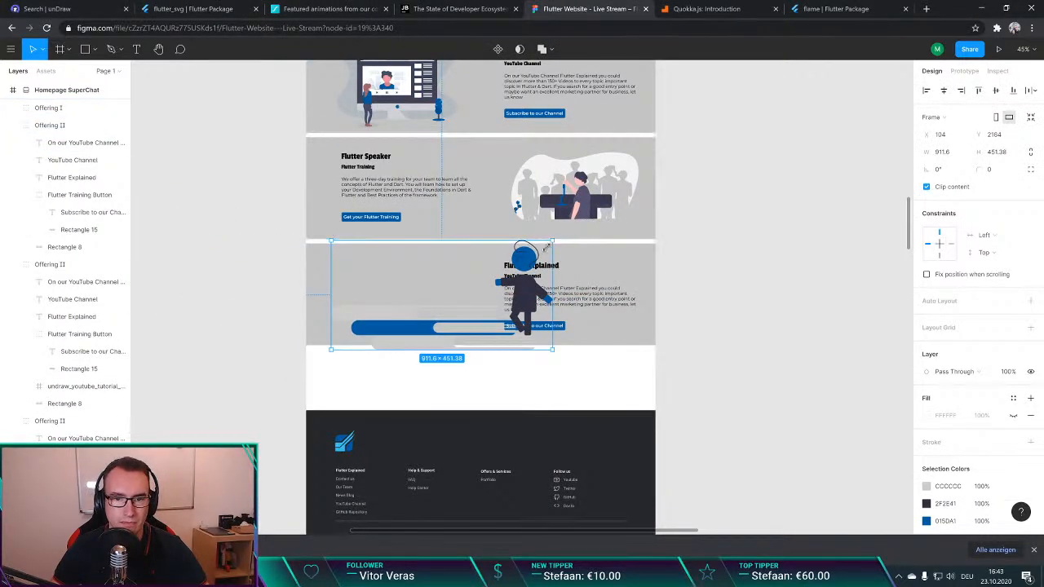
drag(552, 243, 467, 281)
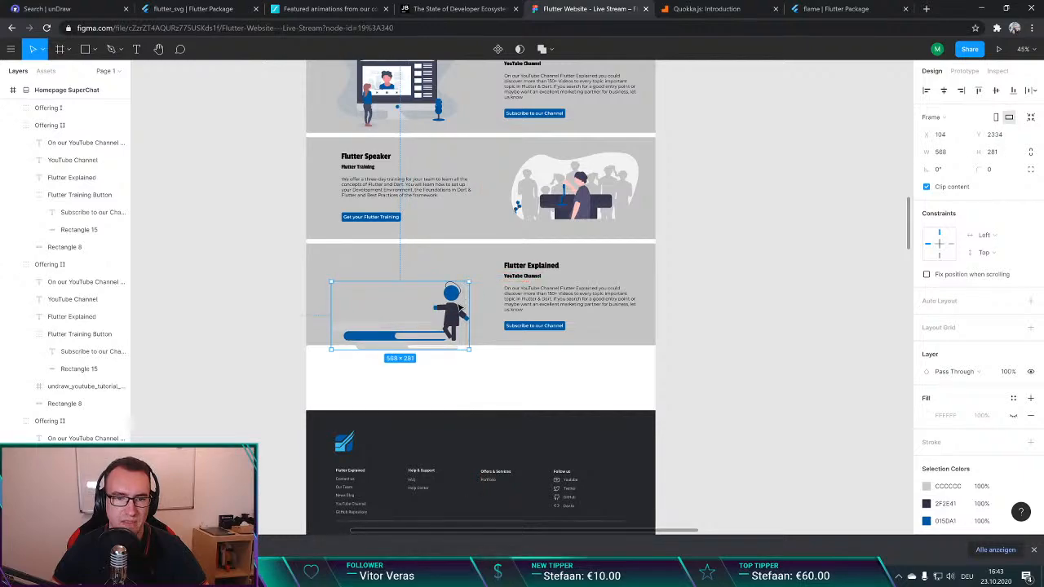
drag(424, 315, 424, 291)
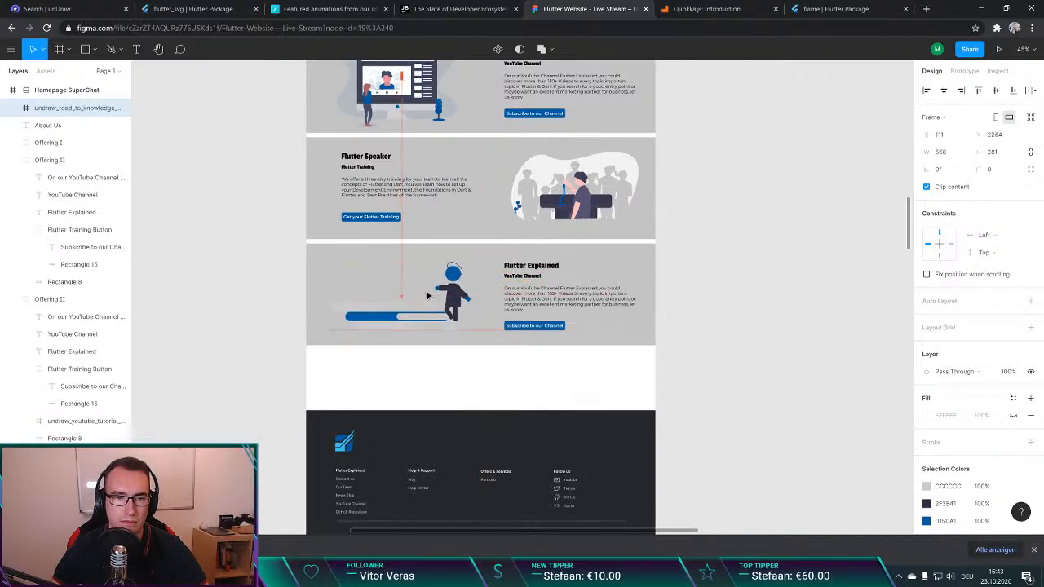
key(Delete)
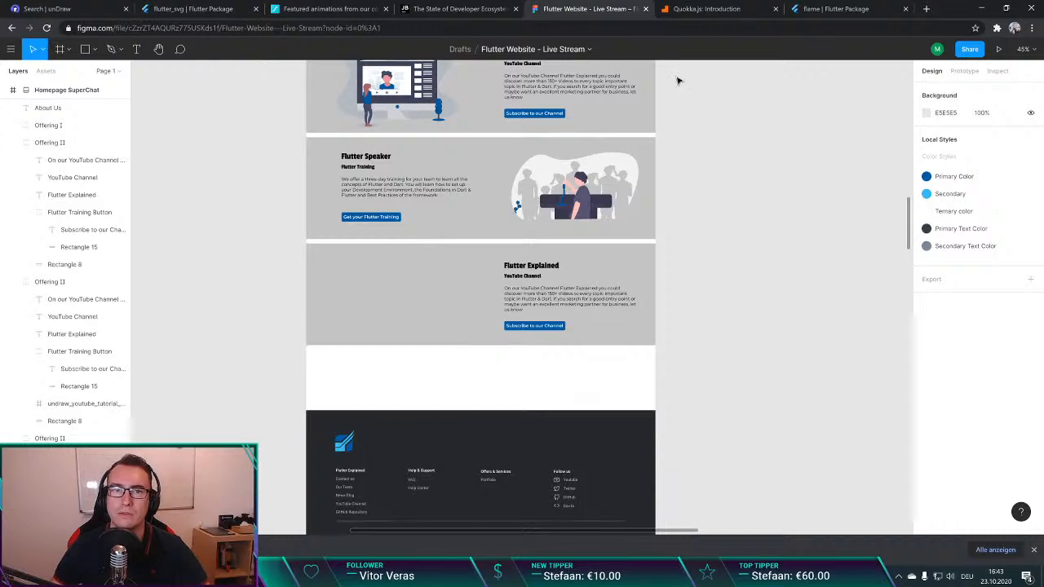
Step: Return to unDraw, download the "Knowledge" illustration as an SVG, and show the file in the Downloads folder
scroll(489, 147, up, 1)
click(196, 5)
click(38, 5)
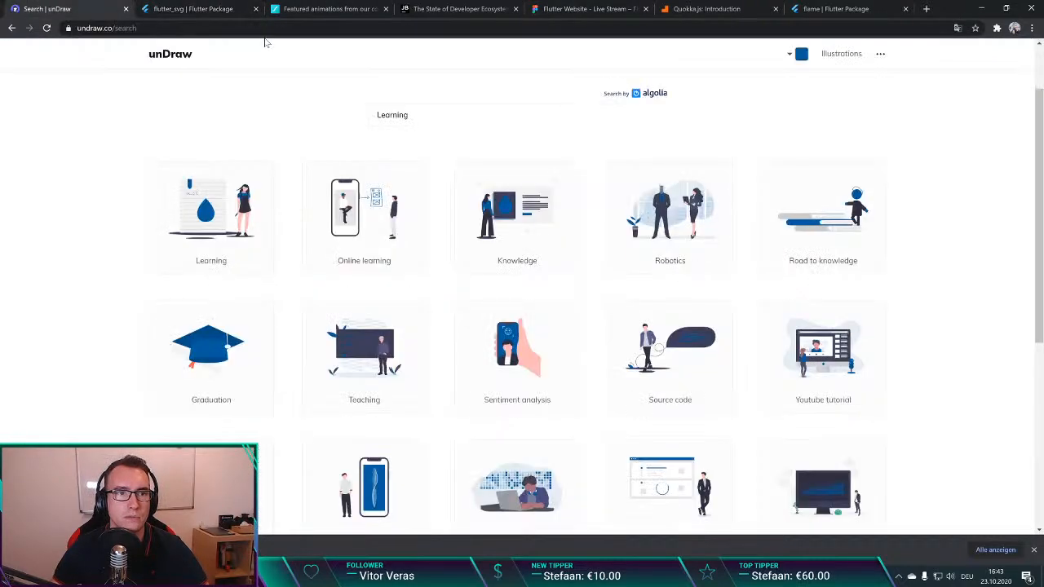
click(514, 243)
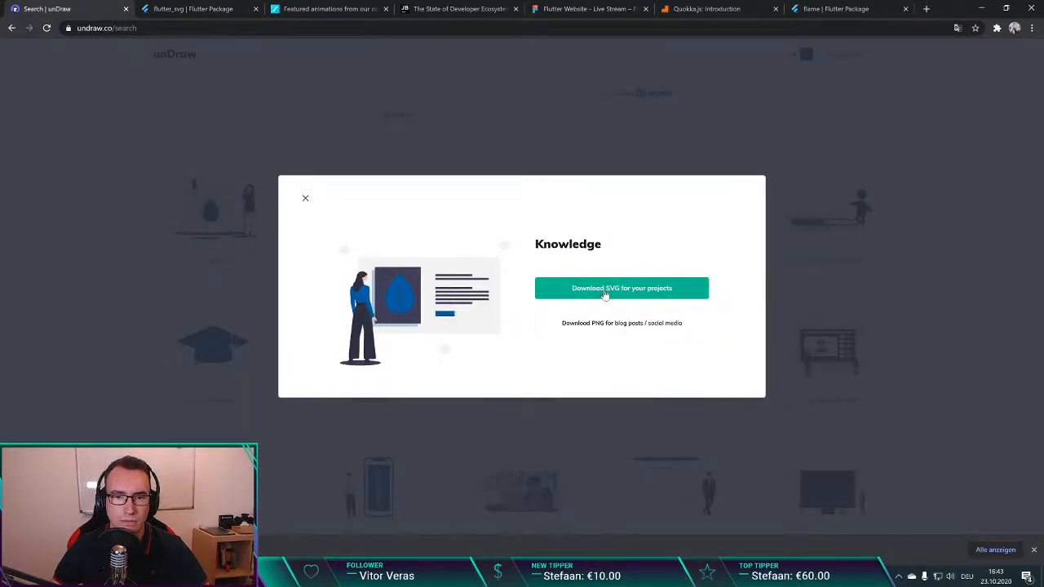
click(196, 247)
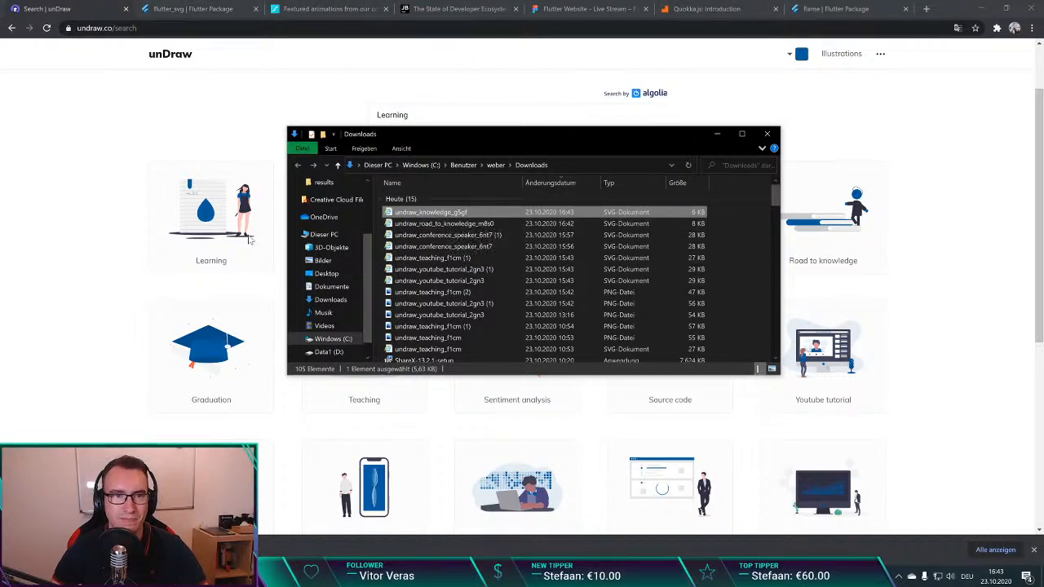
Step: Switch to the Figma design and import undraw_knowledge_g5gf from the Downloads folder onto the homepage
click(179, 5)
click(348, 15)
click(465, 9)
click(578, 4)
key(alt+Tab)
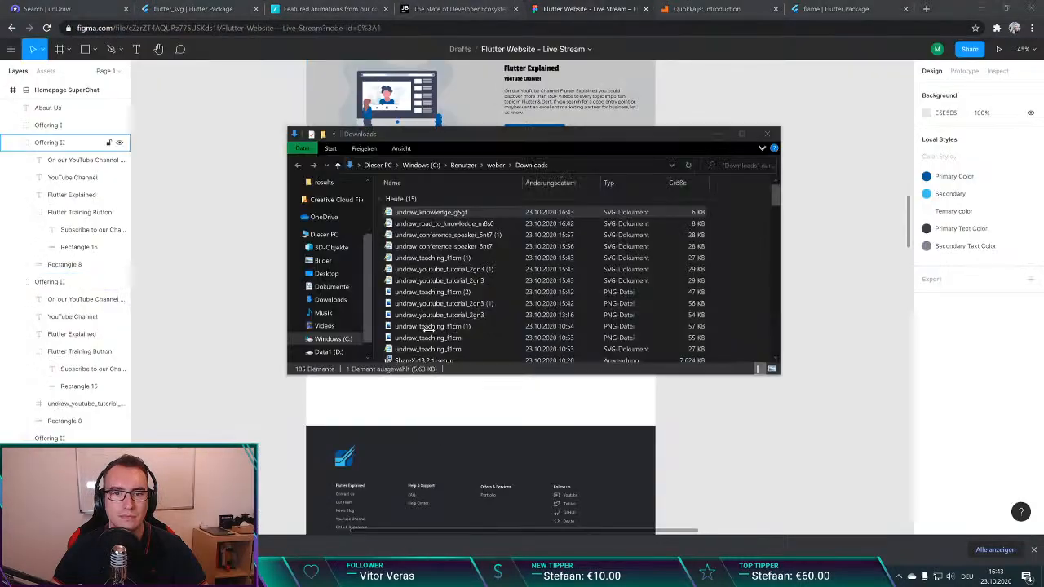
drag(430, 212, 487, 223)
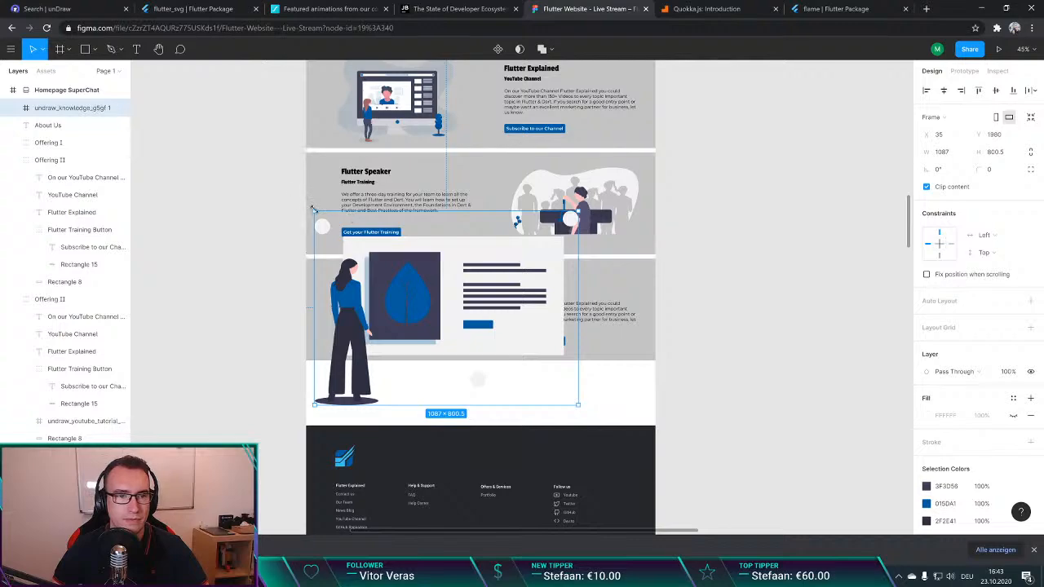
Step: Scale the knowledge illustration to 463 × 341 and place it at X 146, Y 2216 in the duplicated section's empty image area
drag(313, 210, 450, 320)
drag(532, 356, 419, 305)
drag(340, 261, 355, 271)
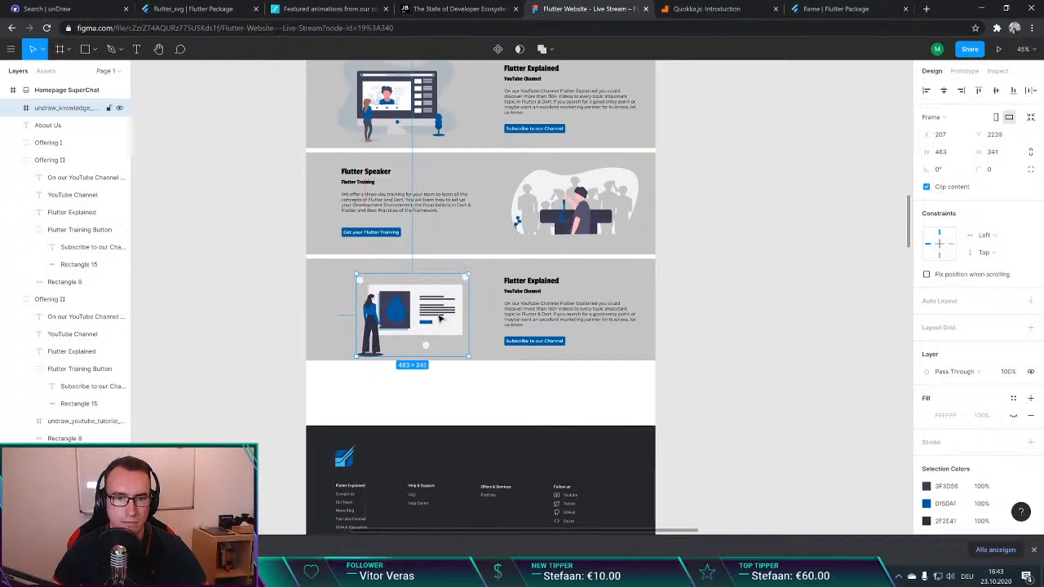
drag(440, 315, 389, 322)
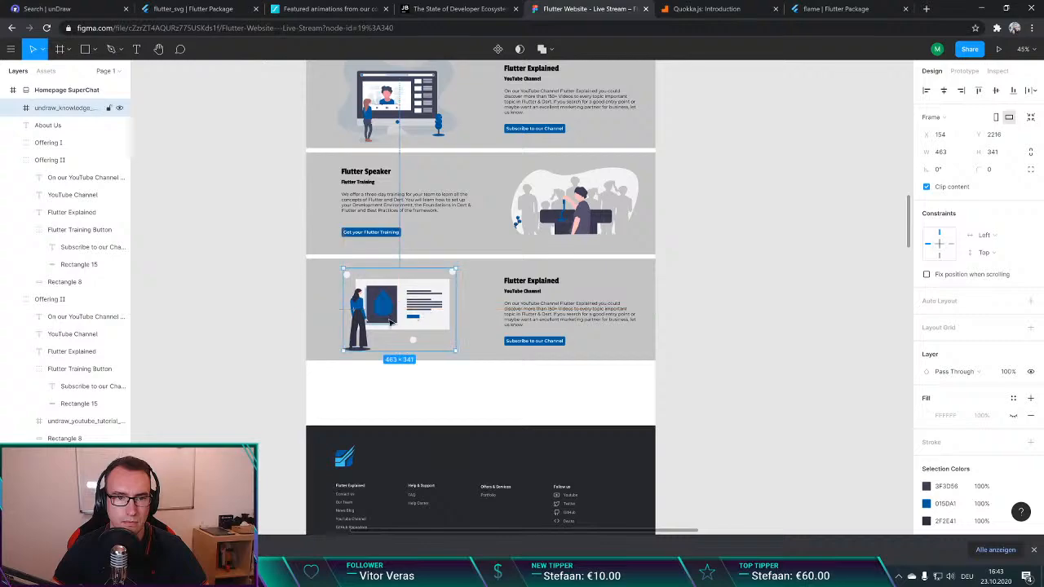
click(264, 305)
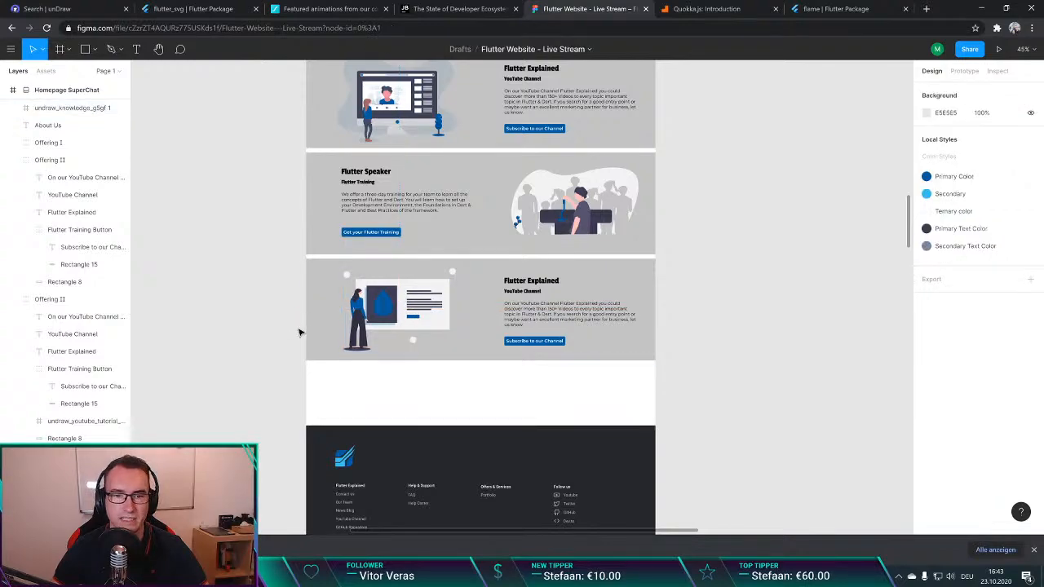
ctrl+scroll(416, 330, up, 4)
ctrl+scroll(416, 329, up, 1)
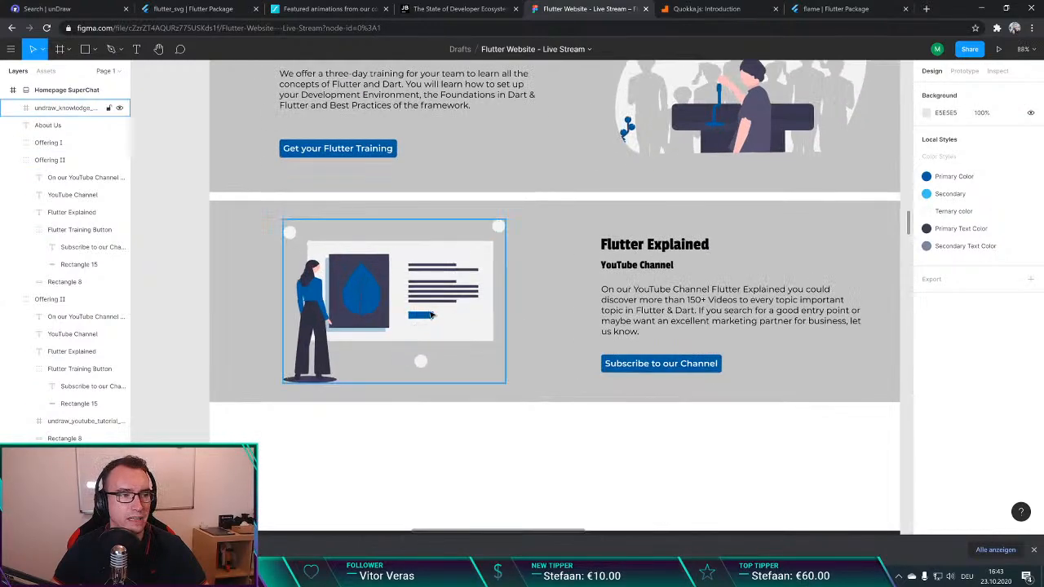
drag(437, 261, 435, 258)
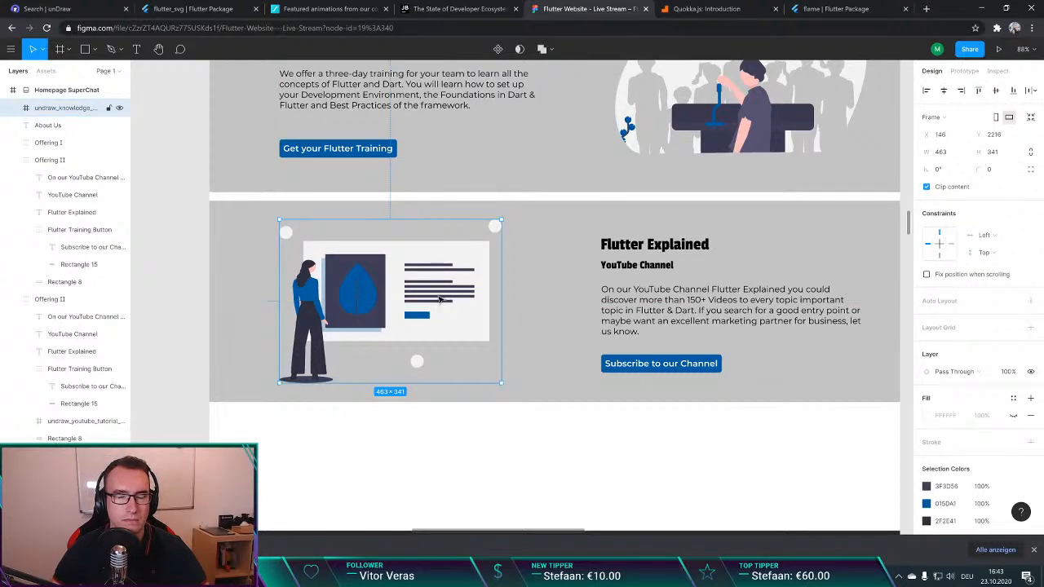
Step: Search Google for "jumbo 1907" in a new browser tab
key(ctrl+t)
text(ju)
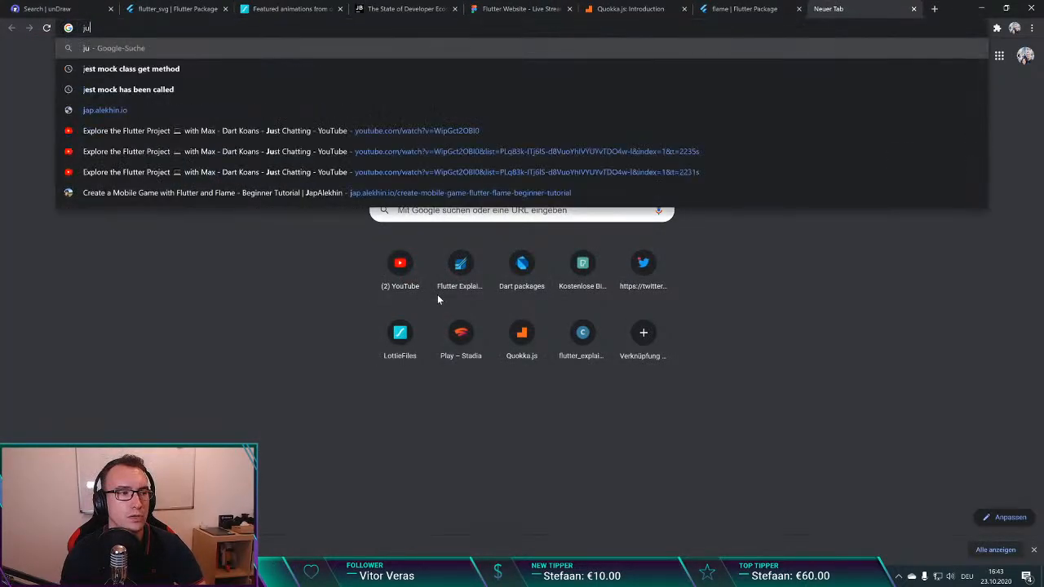
text(mbo 190)
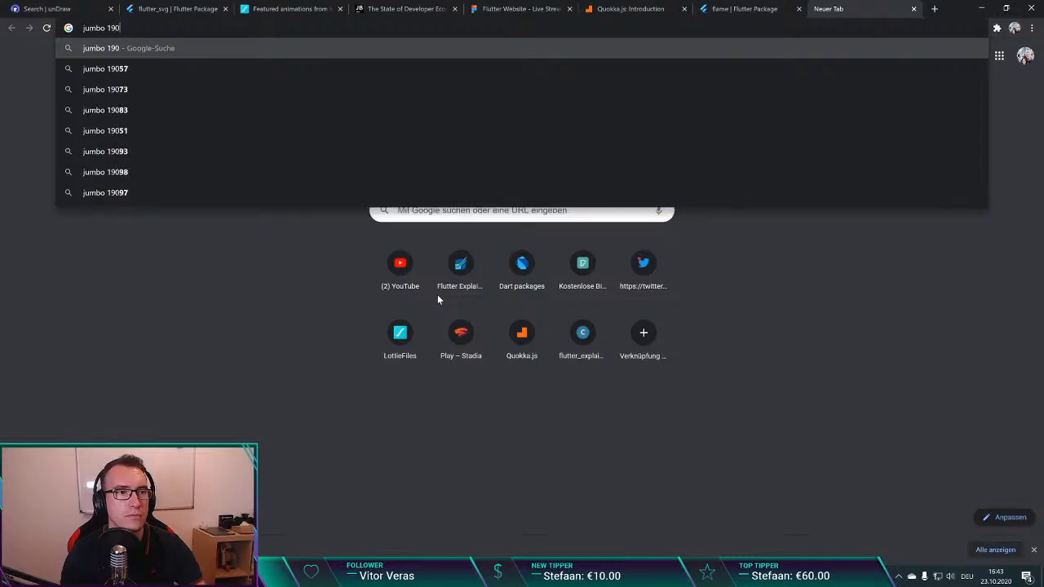
text(7)
key(Return)
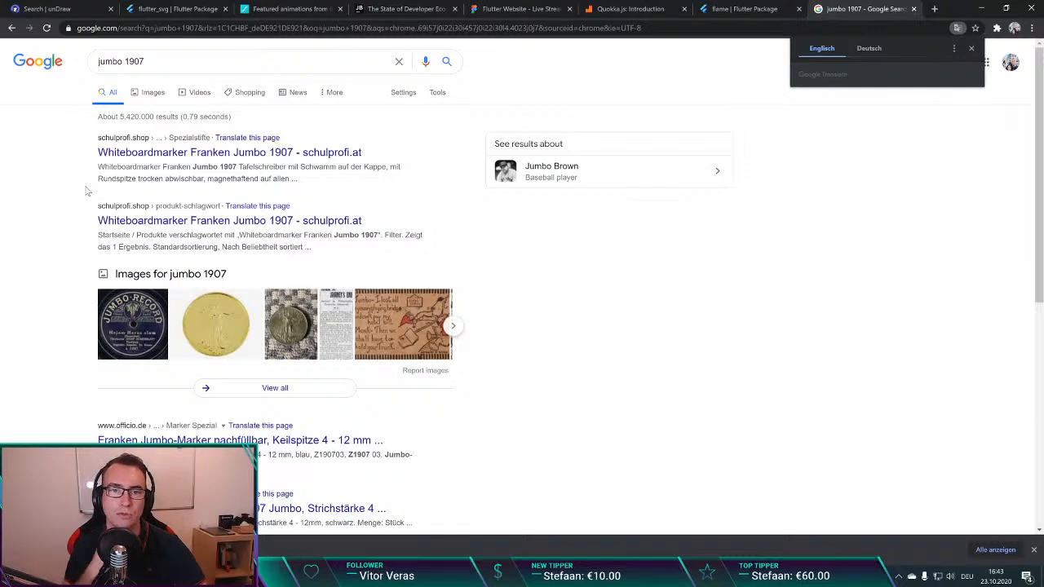
Step: Open the suggested Jumbo Brown results, read the biography summary, and close the search tab
click(614, 168)
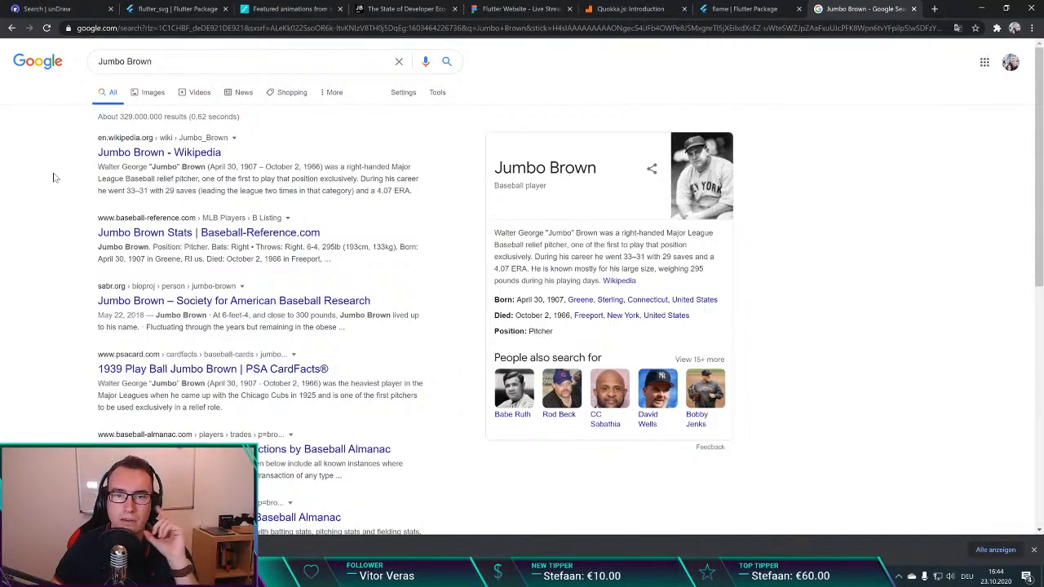
drag(581, 233, 721, 239)
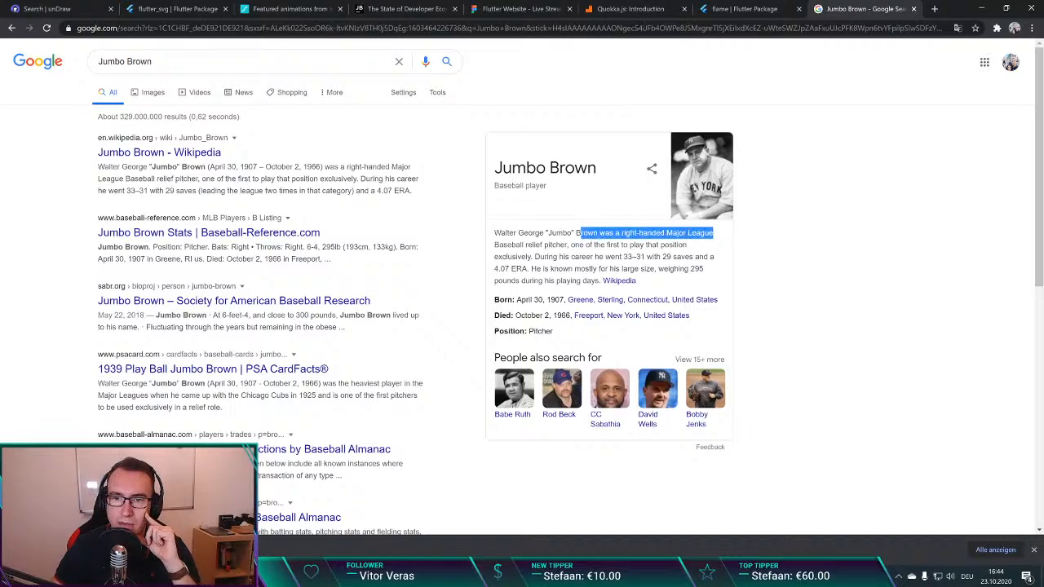
click(648, 256)
drag(508, 245, 602, 246)
click(644, 263)
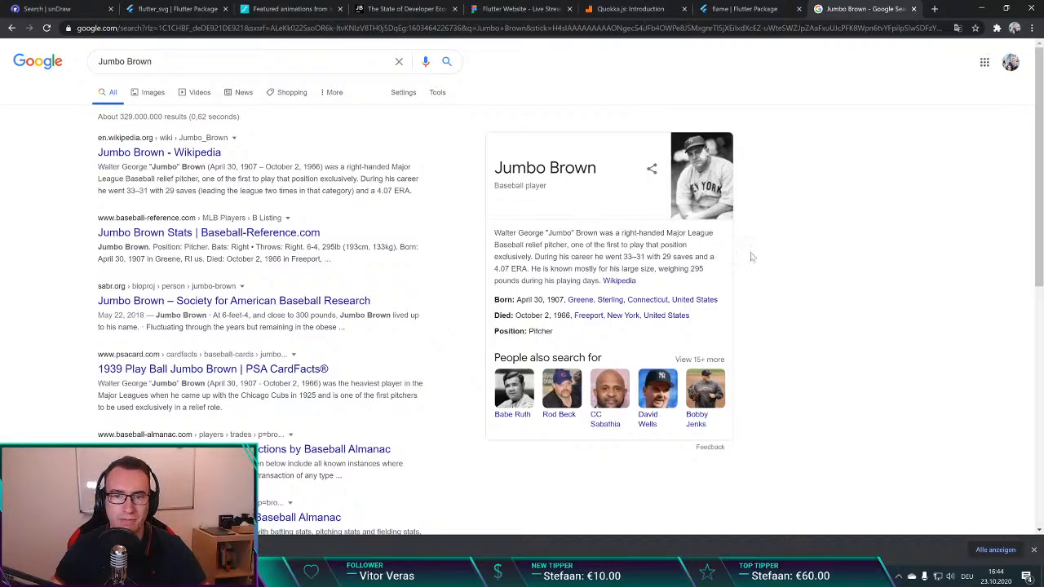
key(ctrl+w)
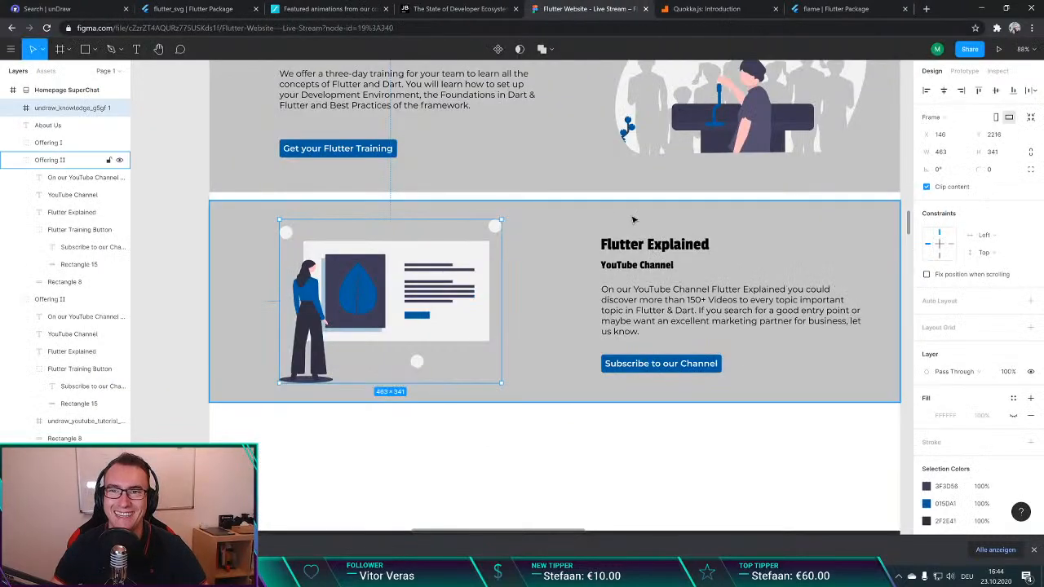
click(264, 311)
click(162, 305)
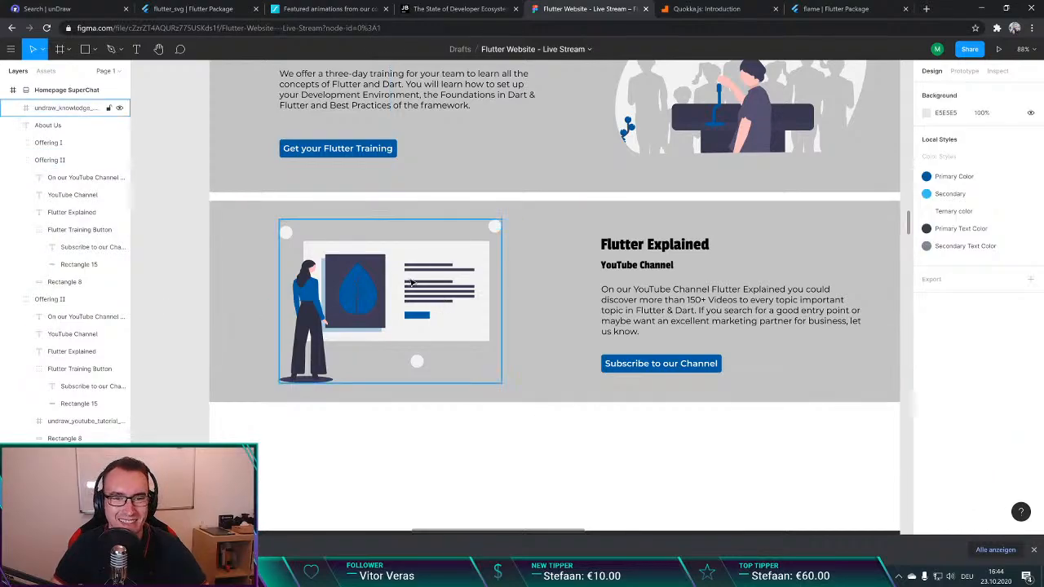
drag(444, 305, 447, 306)
click(468, 436)
Step: Change the duplicated section's heading to "Mentorship Program" and widen its text box so the heading fits on one line
scroll(603, 389, down, 2)
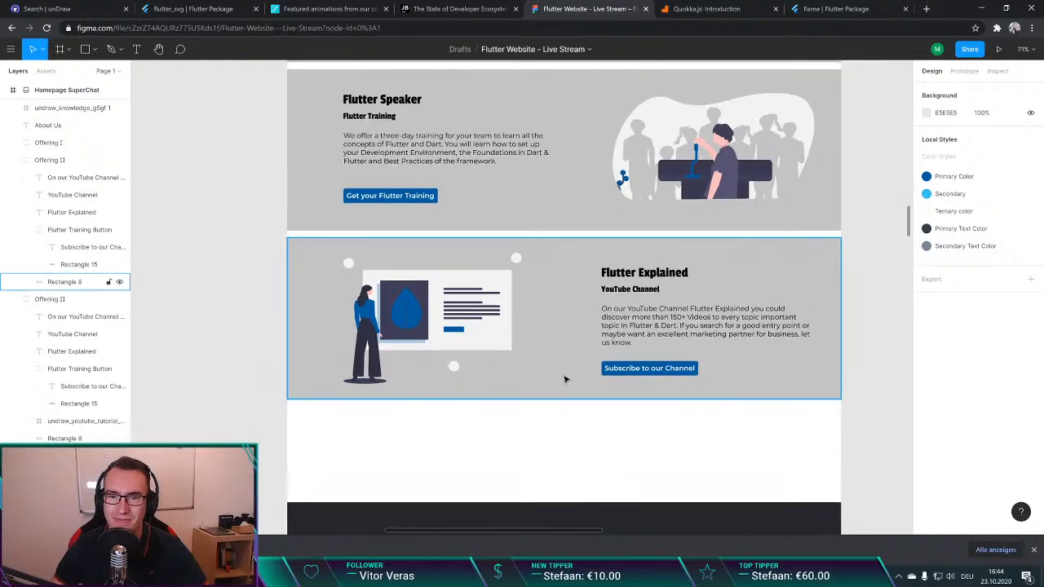
double_click(646, 271)
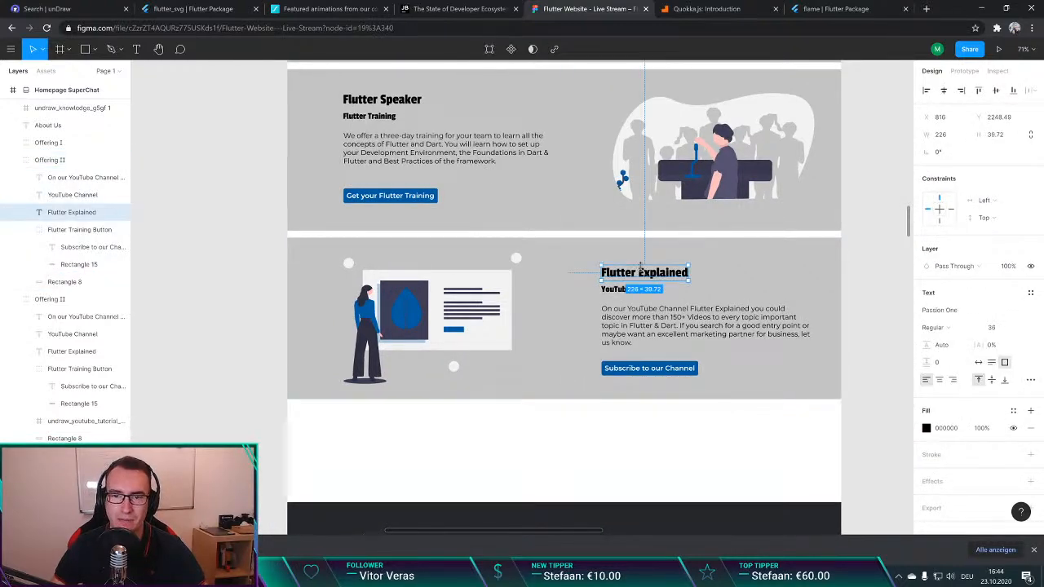
double_click(661, 276)
text(M)
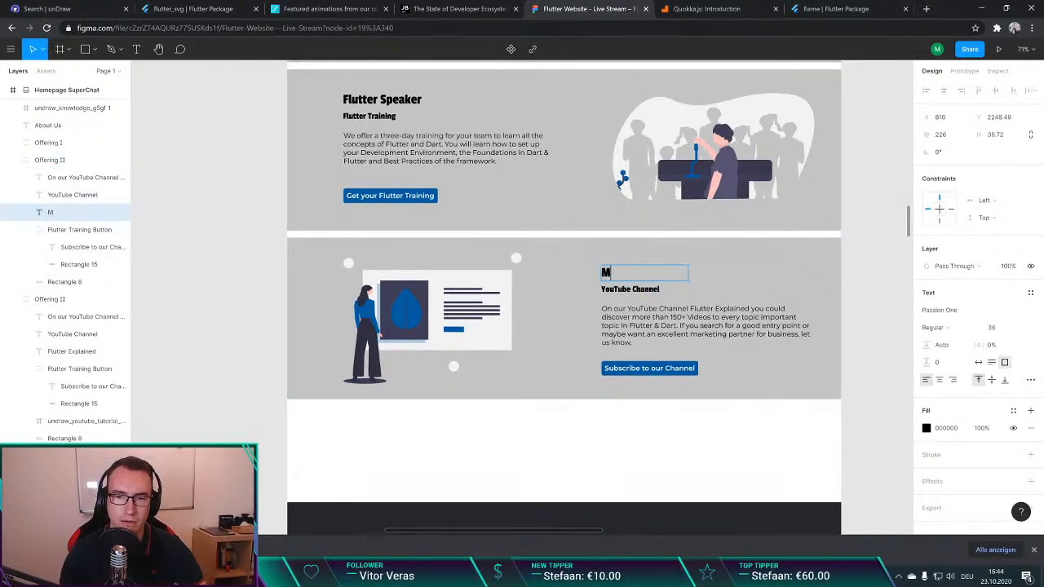
text(entorship Progra)
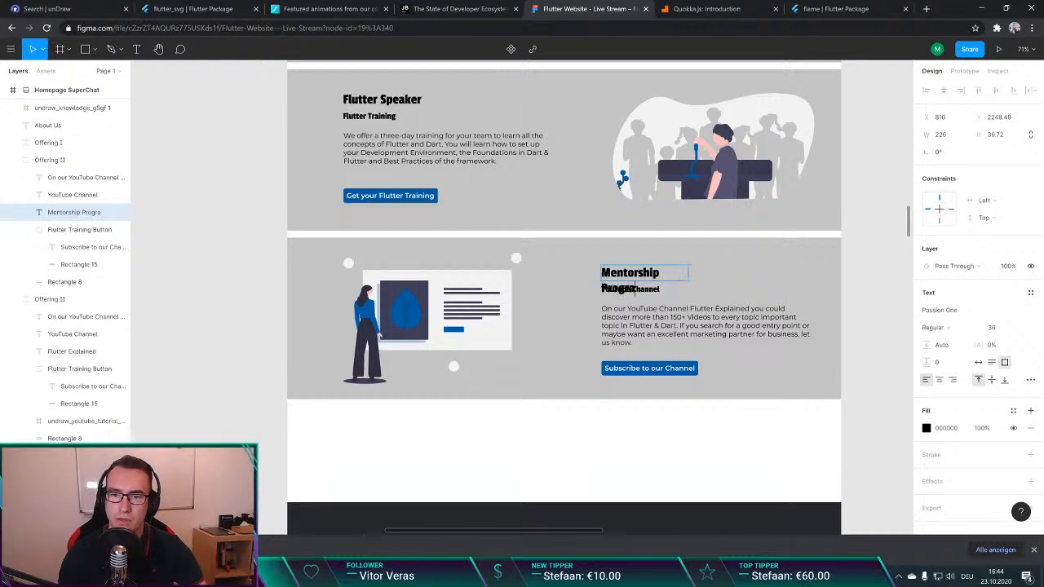
text(m)
key(Escape)
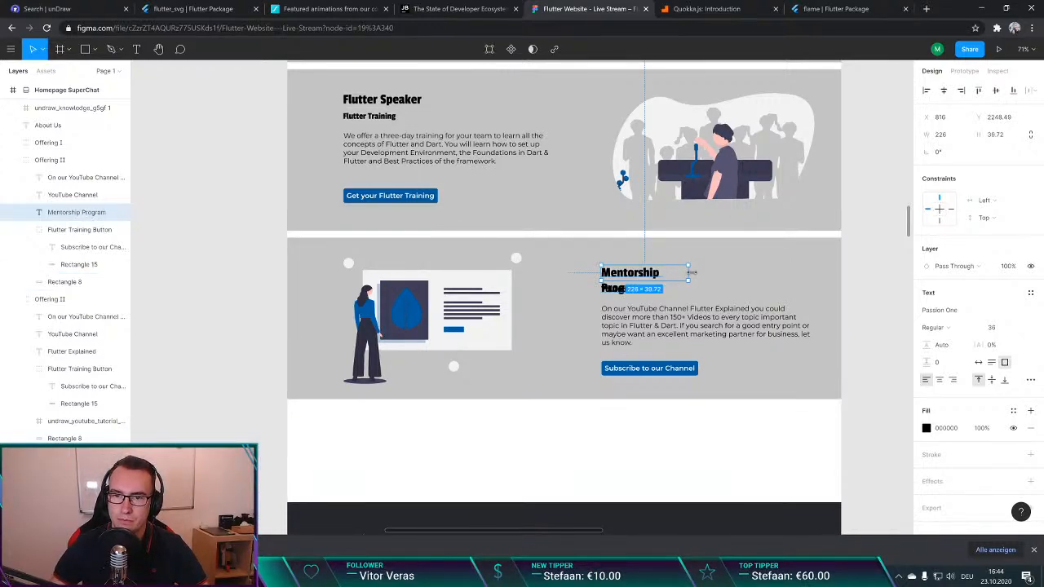
drag(690, 273, 719, 272)
click(853, 286)
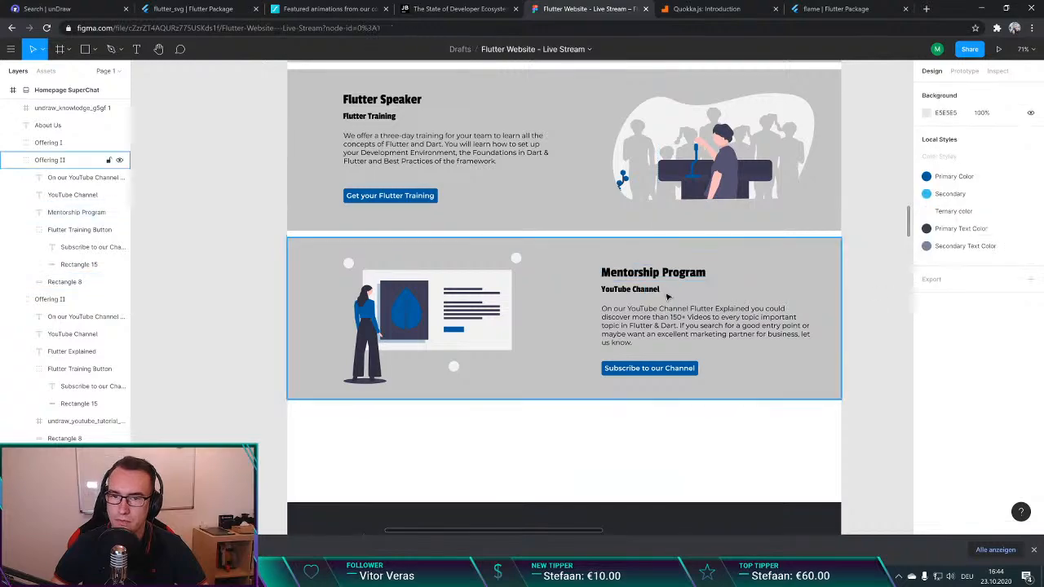
Step: Replace the subtitle under the Mentorship Program heading with "Lorem Ipsum"
double_click(651, 290)
double_click(651, 291)
text(Lorem Ipsum)
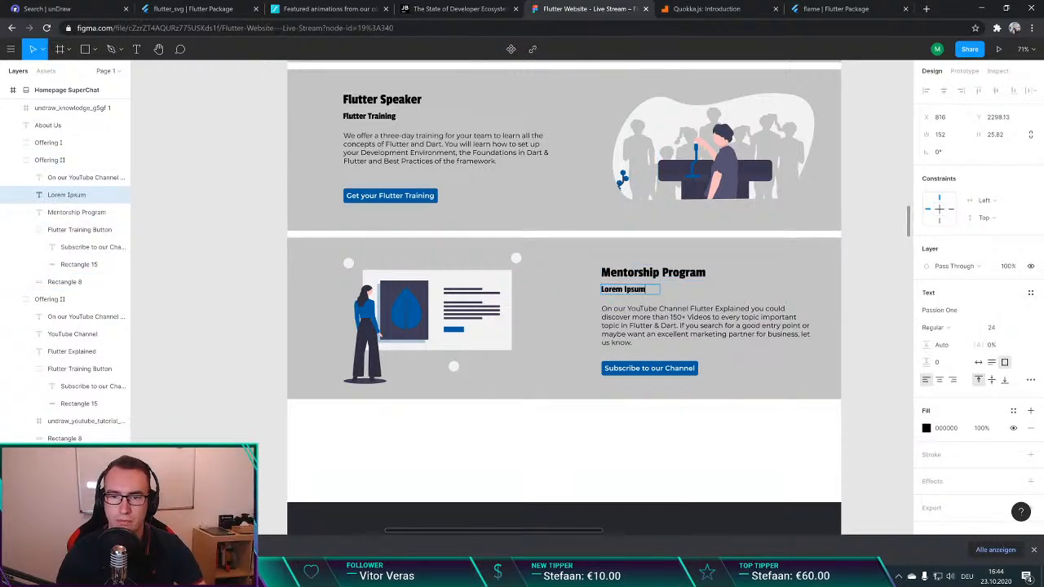
click(870, 301)
Step: Open the Mentorship Program description for editing, search Google for "lorem ipsum" in a new tab, and open lipsum.com, accepting its privacy terms
double_click(672, 323)
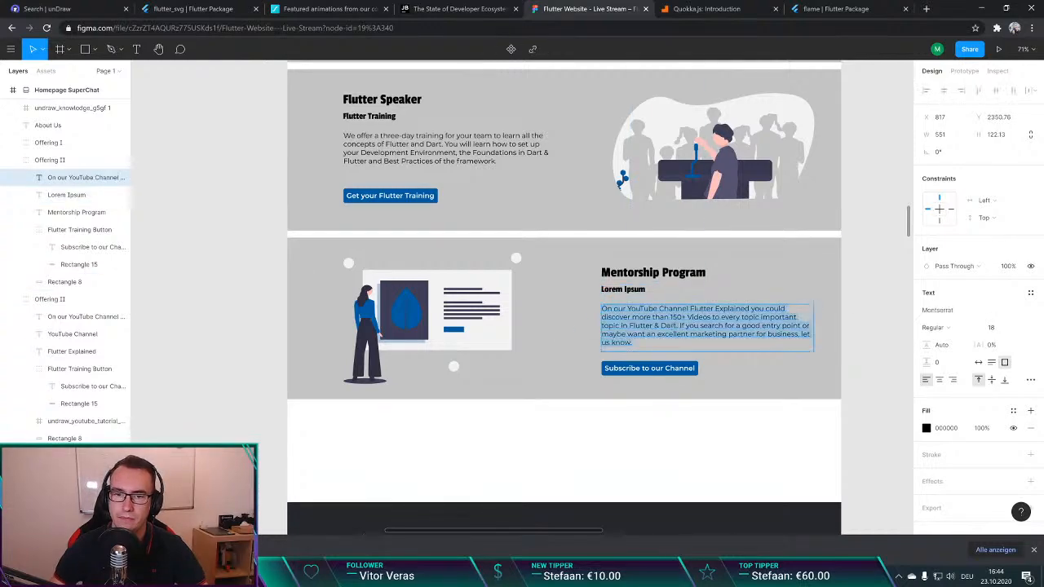
key(ctrl+t)
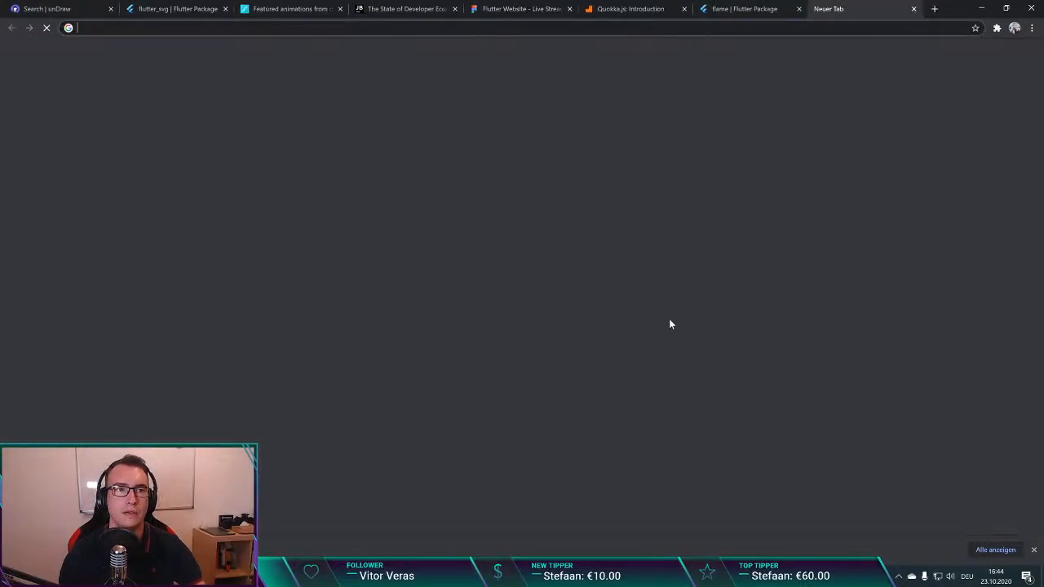
text(lorem ips)
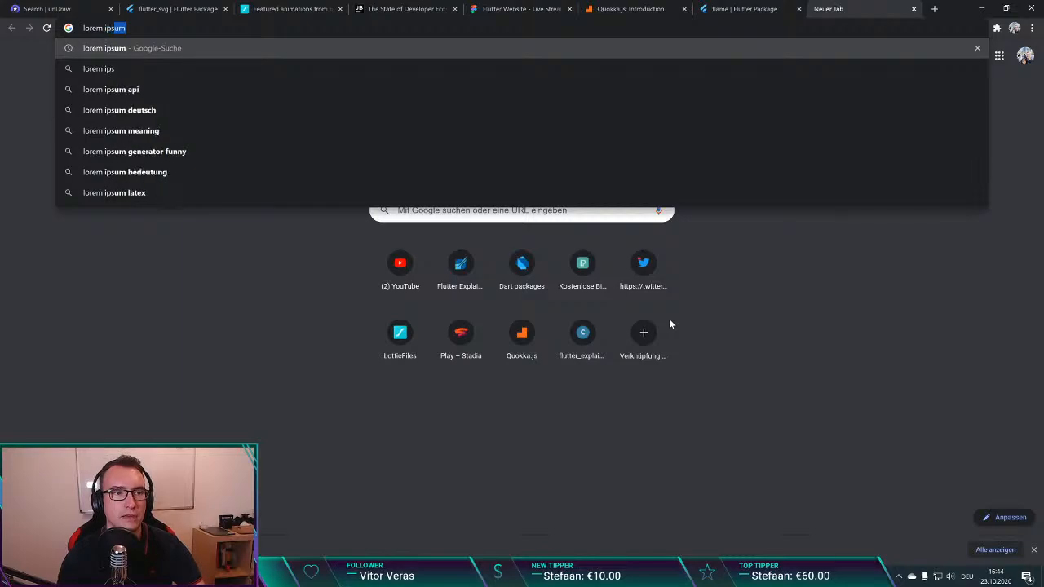
text(um)
key(Return)
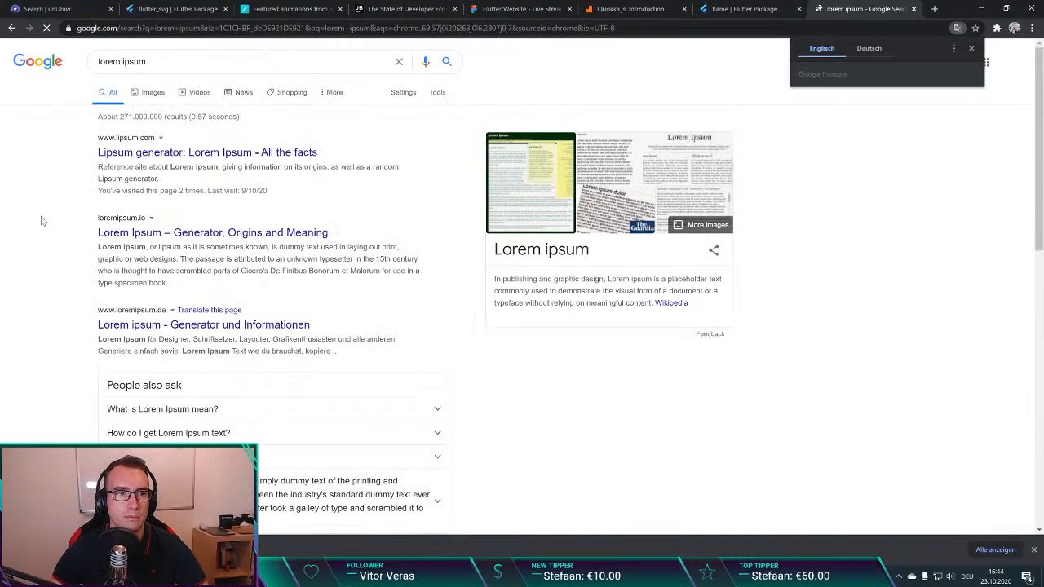
click(206, 152)
scroll(570, 326, down, 2)
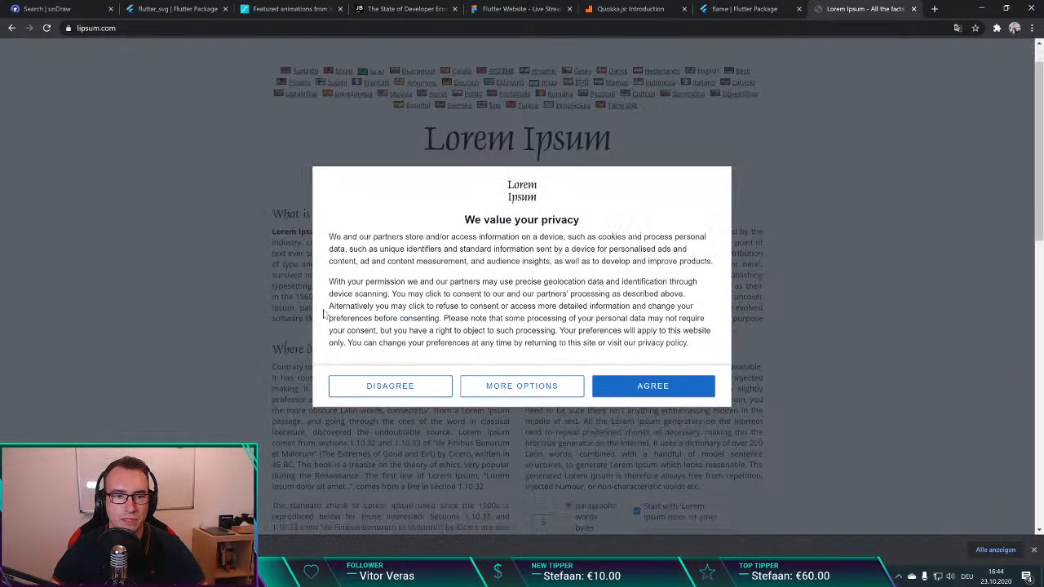
click(652, 385)
Step: Generate 1 paragraph of placeholder text on lipsum.com, starting with "Lorem ipsum dolor sit amet"
scroll(652, 386, down, 3)
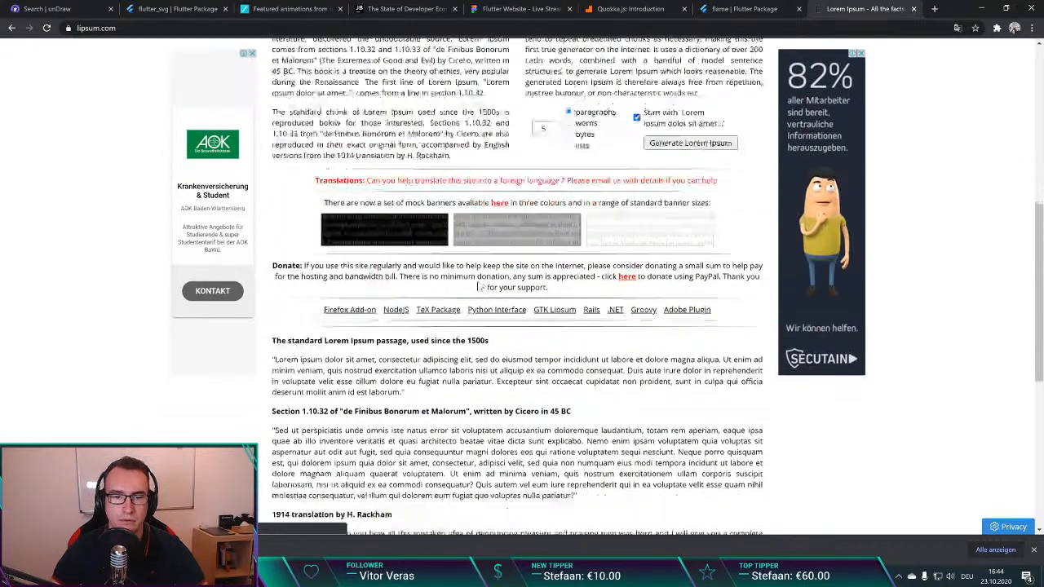
scroll(652, 385, up, 5)
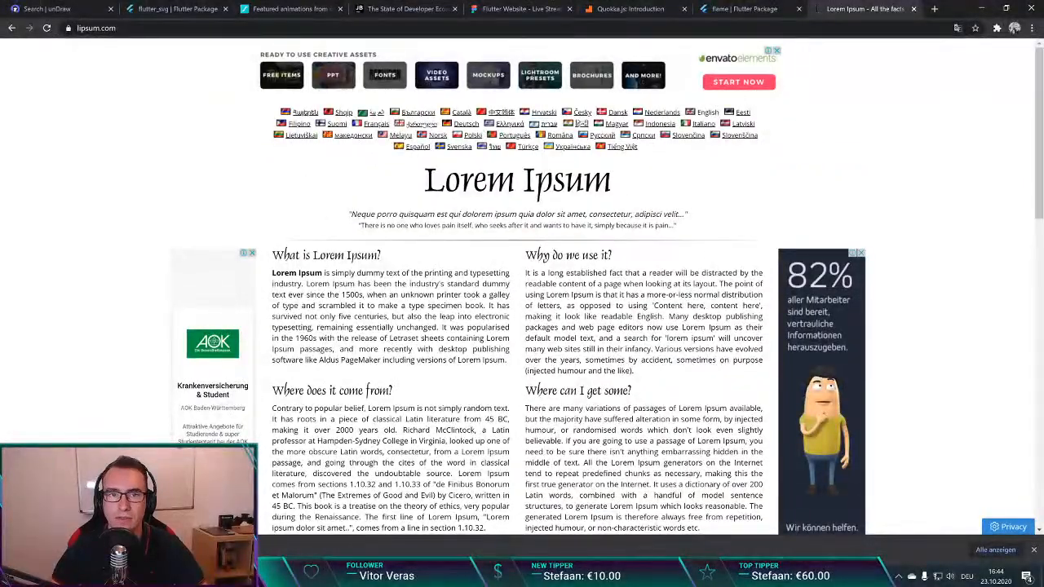
drag(445, 181, 695, 176)
click(696, 176)
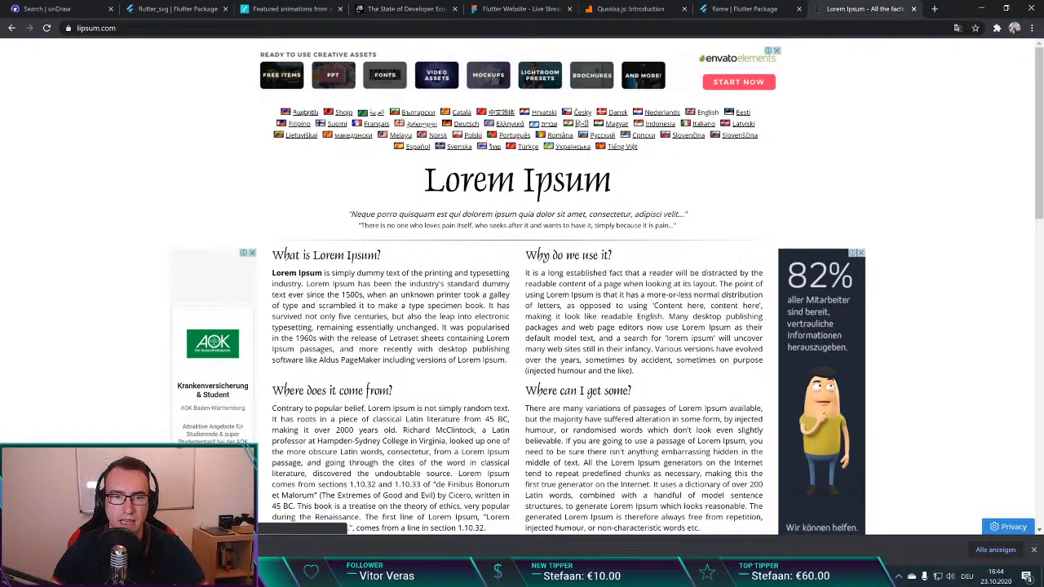
scroll(695, 176, down, 1)
scroll(504, 314, down, 3)
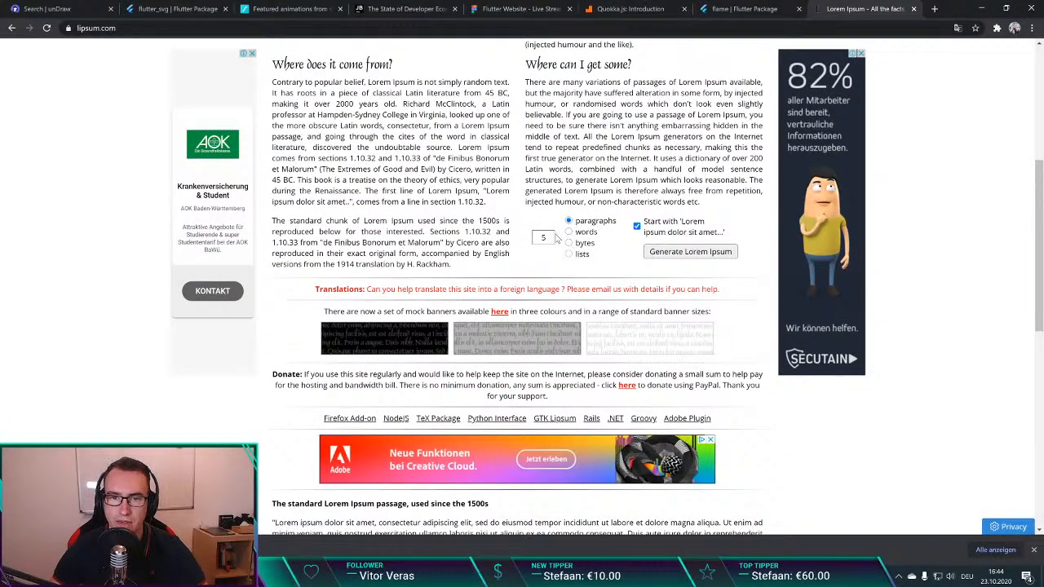
click(691, 253)
Step: Copy the generated placeholder text on lipsum.com from its beginning through "feugiat nec id justo."
drag(512, 337, 327, 275)
click(511, 318)
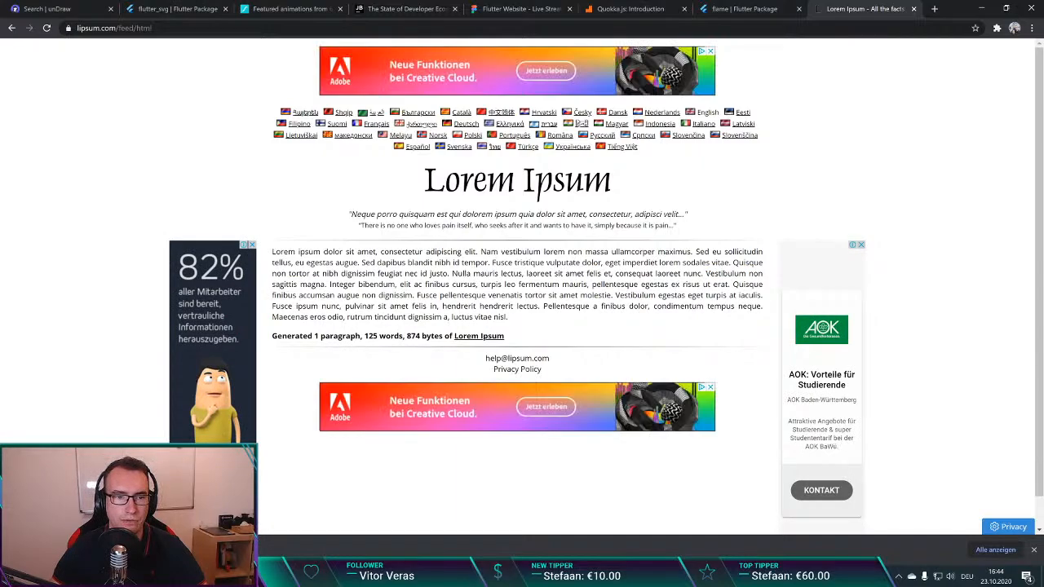
drag(273, 252, 489, 281)
key(ctrl+c)
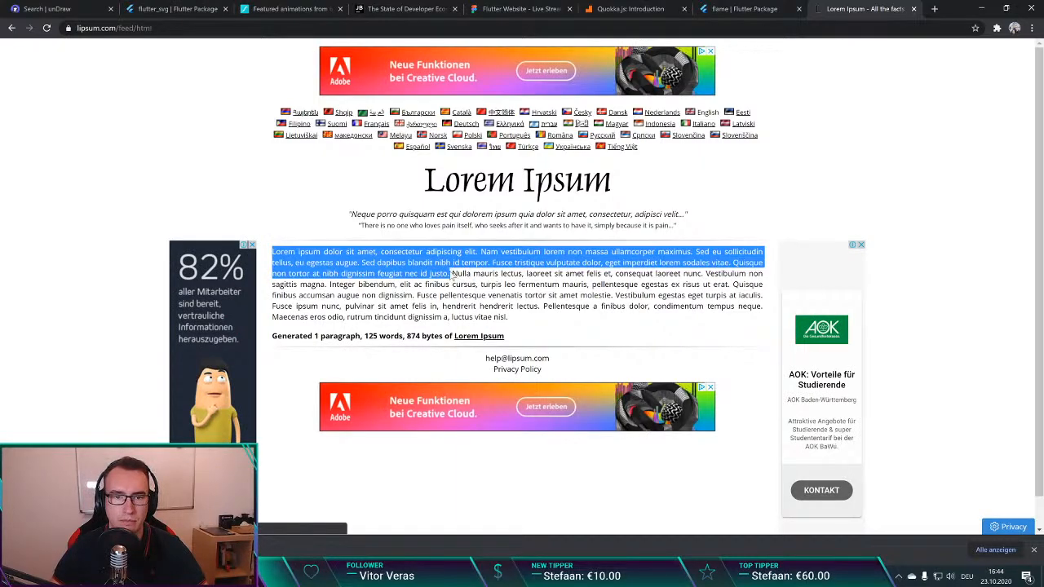
key(alt+Tab)
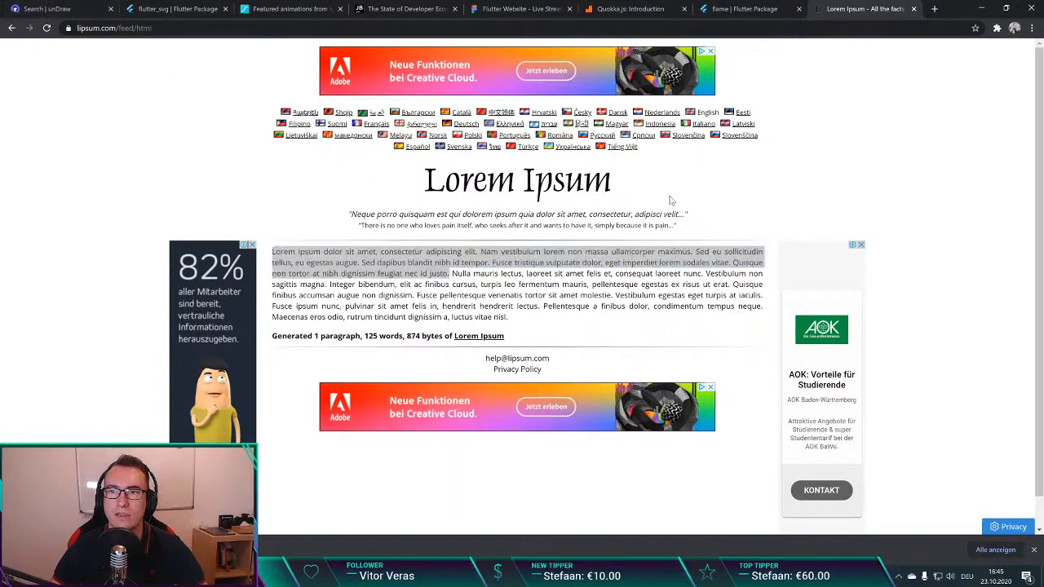
key(alt+Tab)
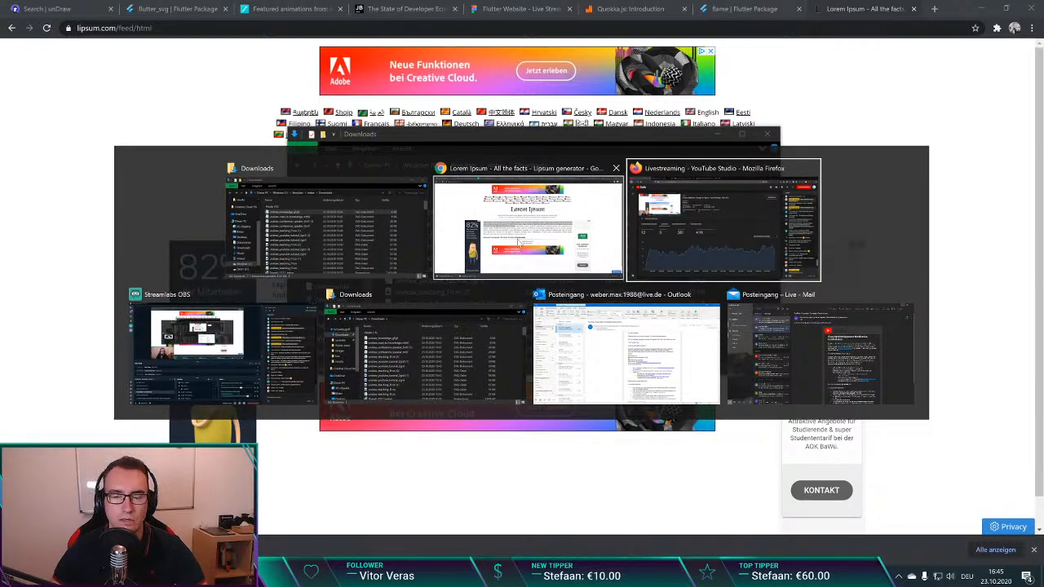
click(522, 236)
Step: Switch to the Figma tab, move it to the front of the browser tabs, and replace the Mentorship Program description with the copied text
click(63, 7)
click(245, 8)
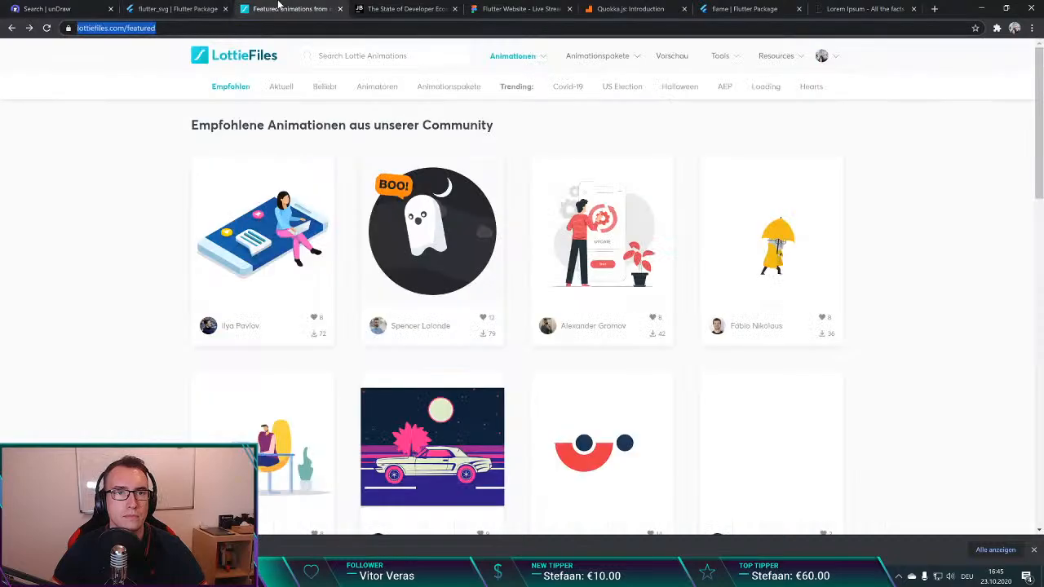
click(396, 8)
click(526, 8)
drag(526, 8, 65, 9)
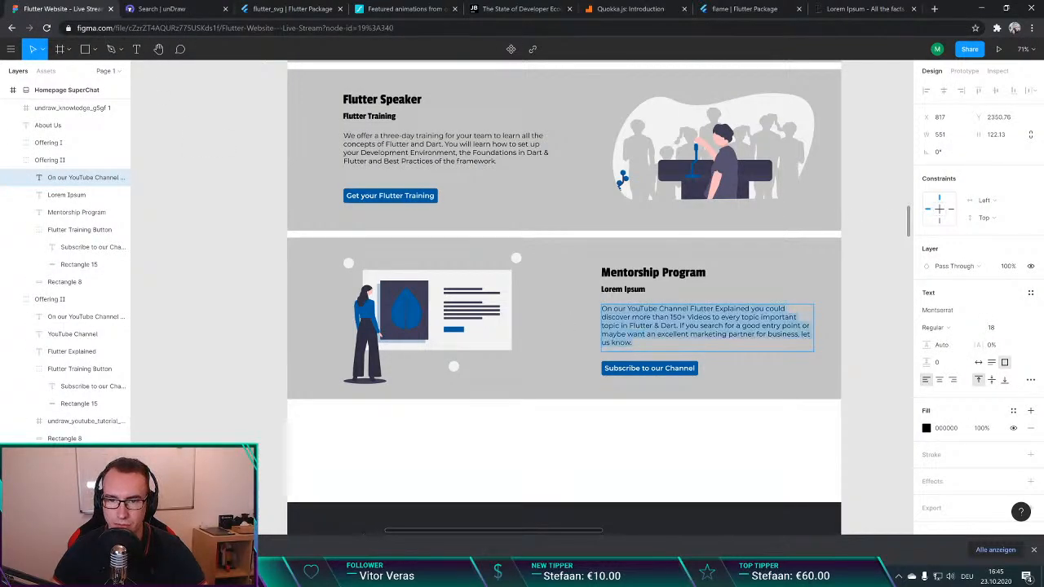
key(ctrl+v)
click(763, 410)
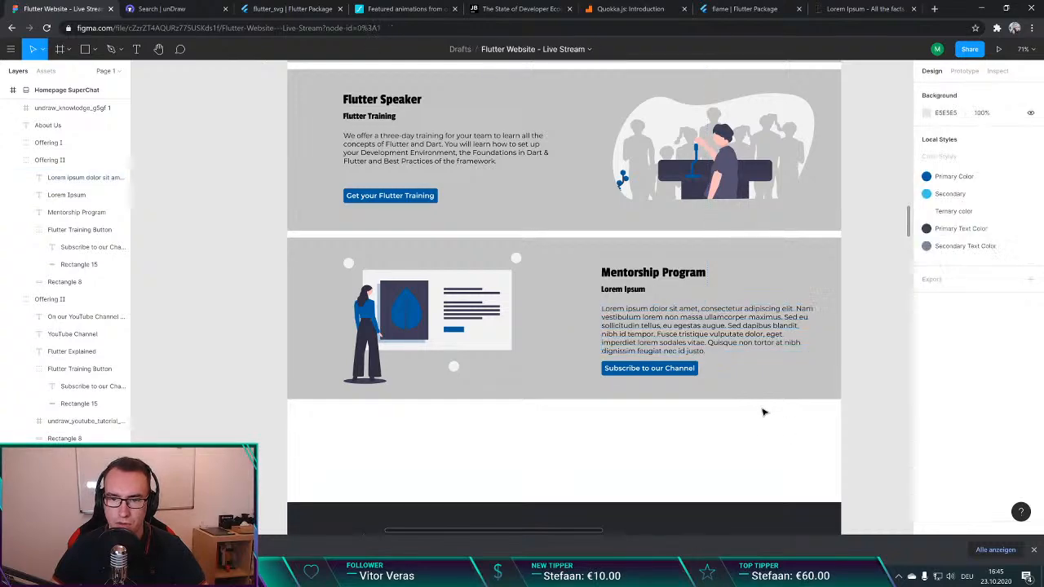
Step: Shorten the Mentorship Program description by deleting everything after "Sed dapibus blandit nibh id tempor."
click(691, 373)
click(693, 373)
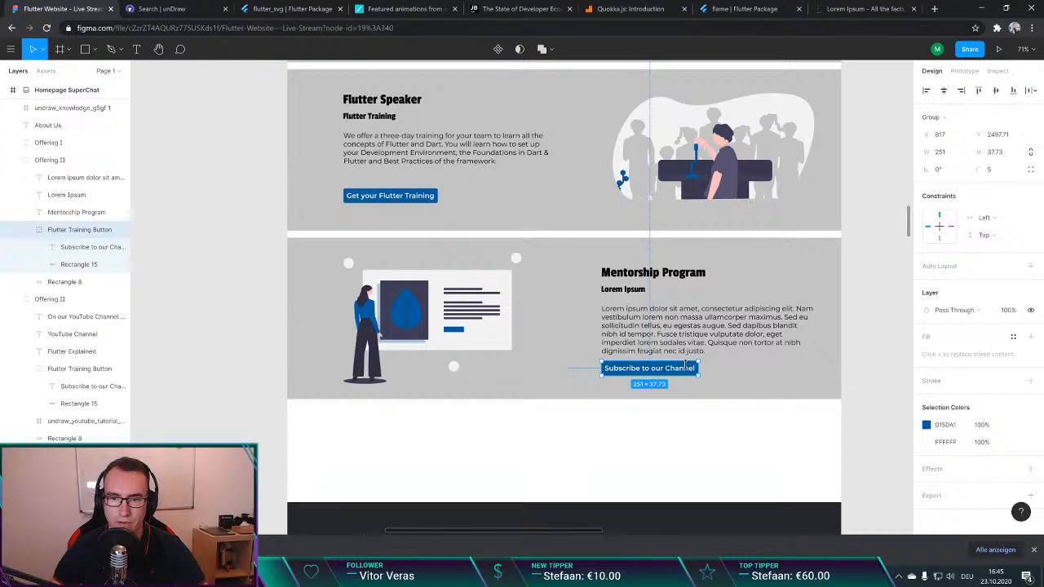
double_click(706, 349)
drag(706, 351, 662, 326)
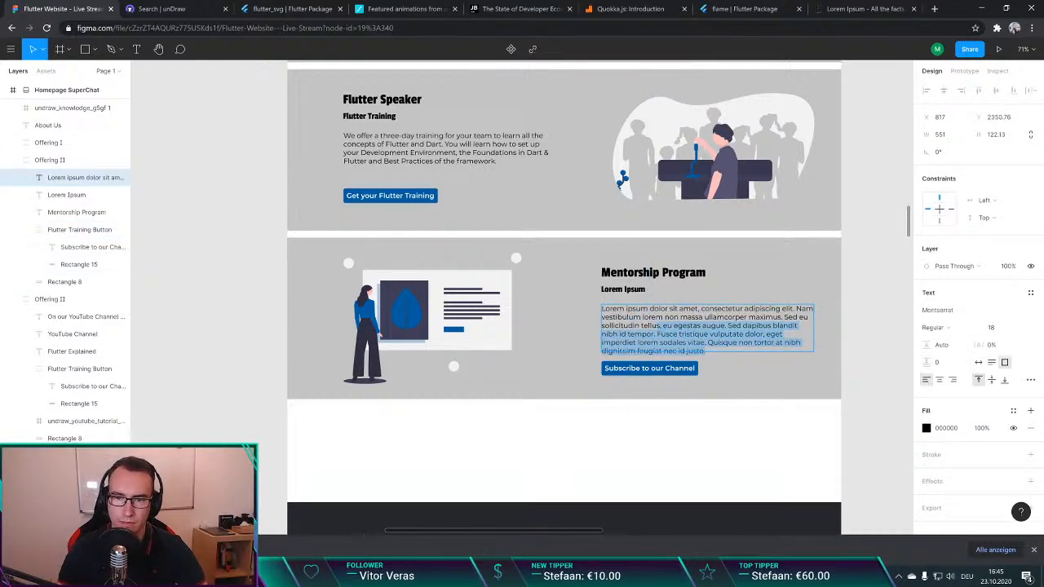
click(702, 325)
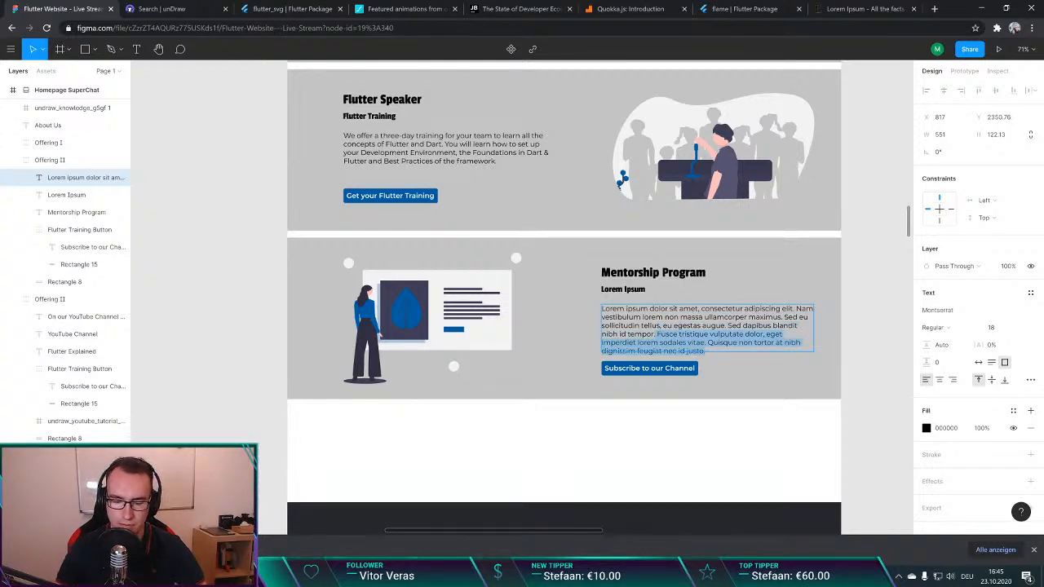
key(BackSpace)
click(710, 428)
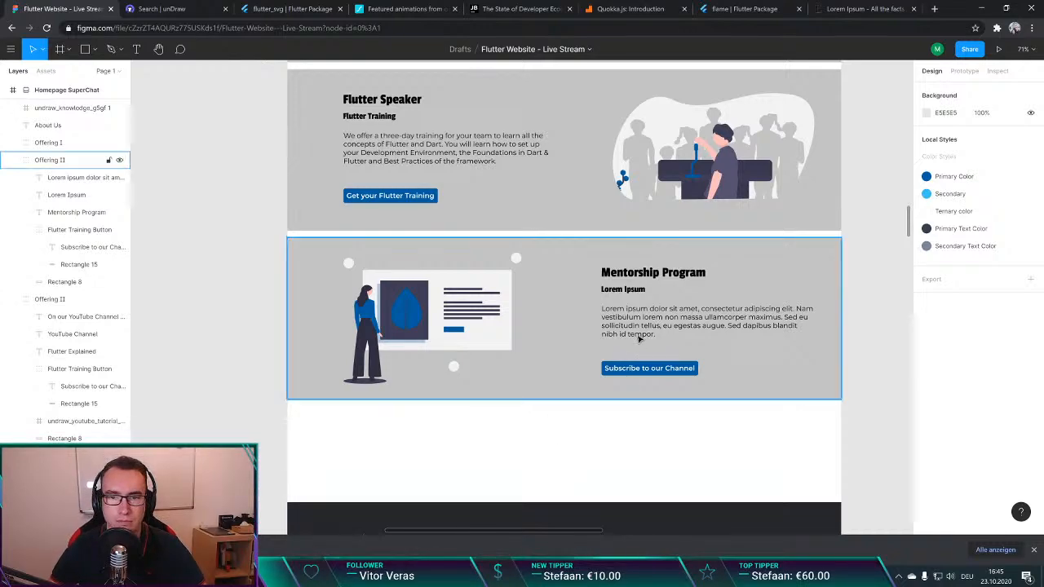
double_click(646, 374)
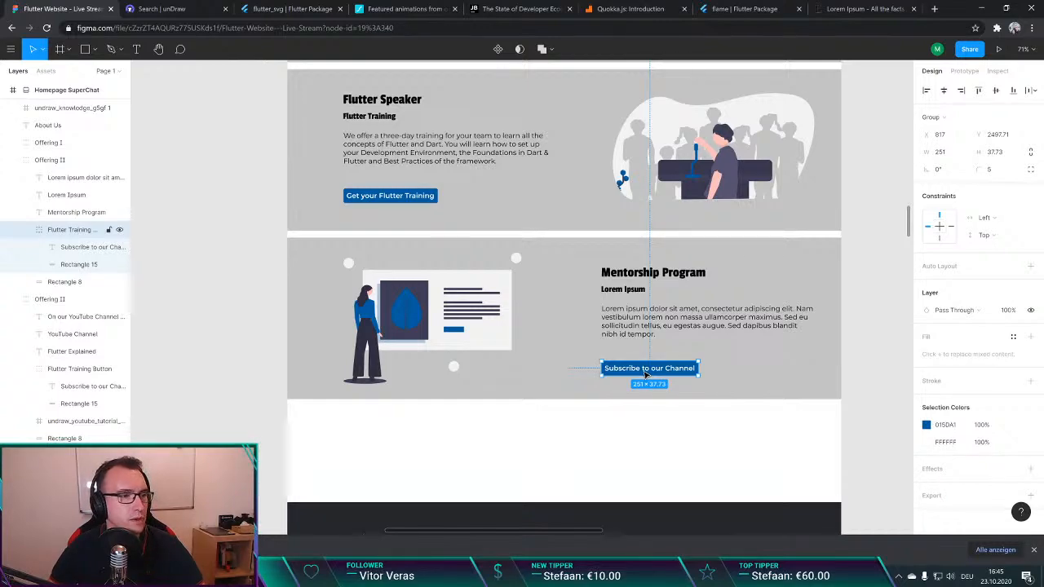
click(543, 440)
Step: Search Google in a new tab for "vscode extension lorem ipsum" and open the Lorem ipsum extension's Visual Studio Marketplace page, selecting its address
key(ctrl+t)
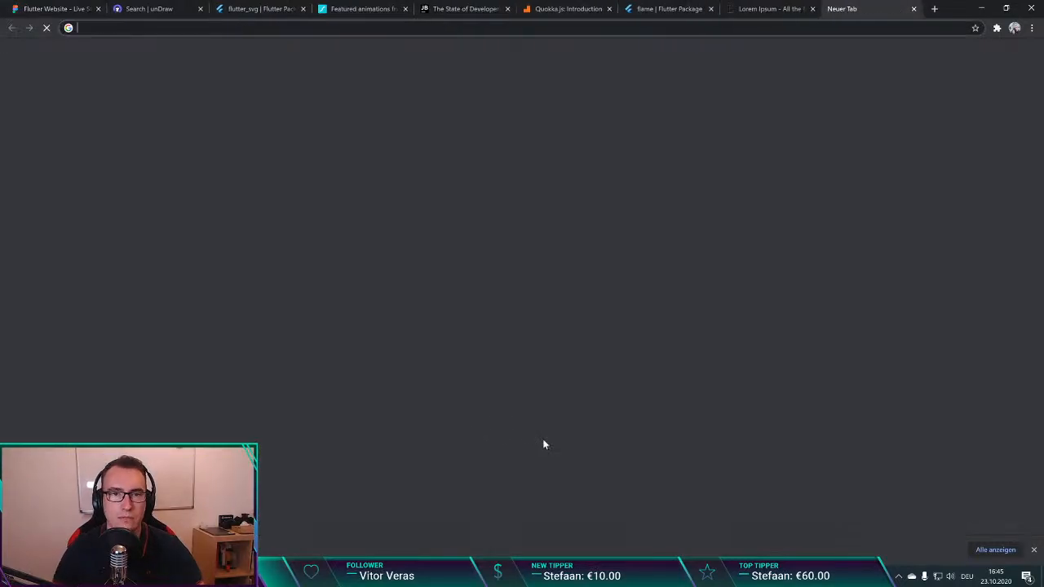
text(vscode)
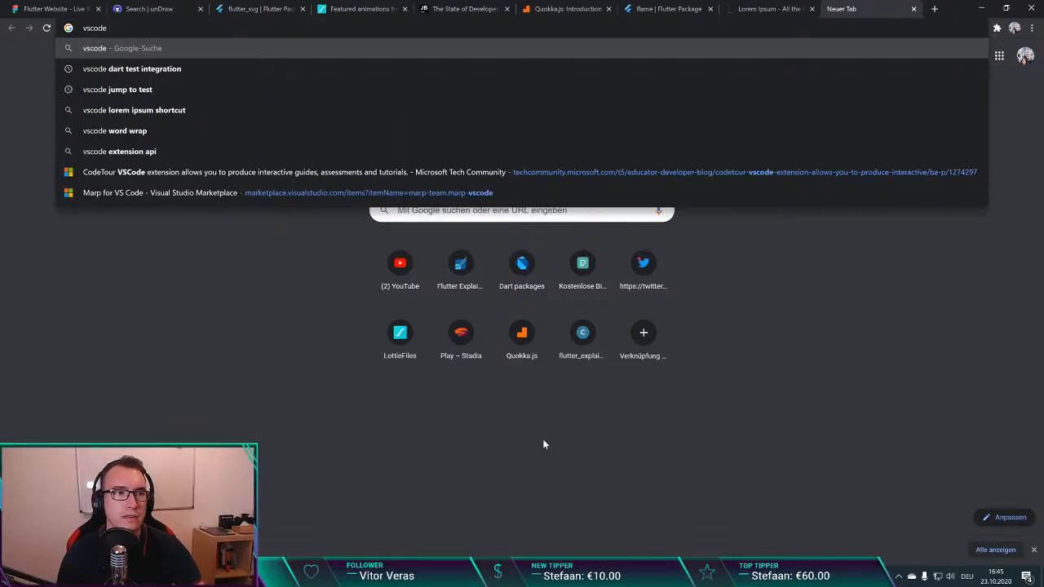
text( extensi)
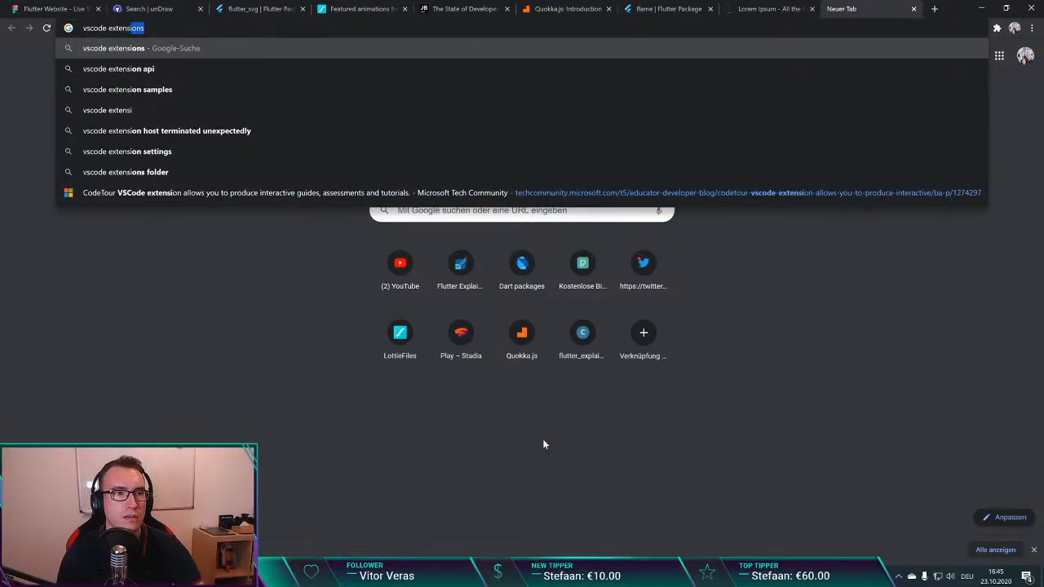
text(on lorem ipsum)
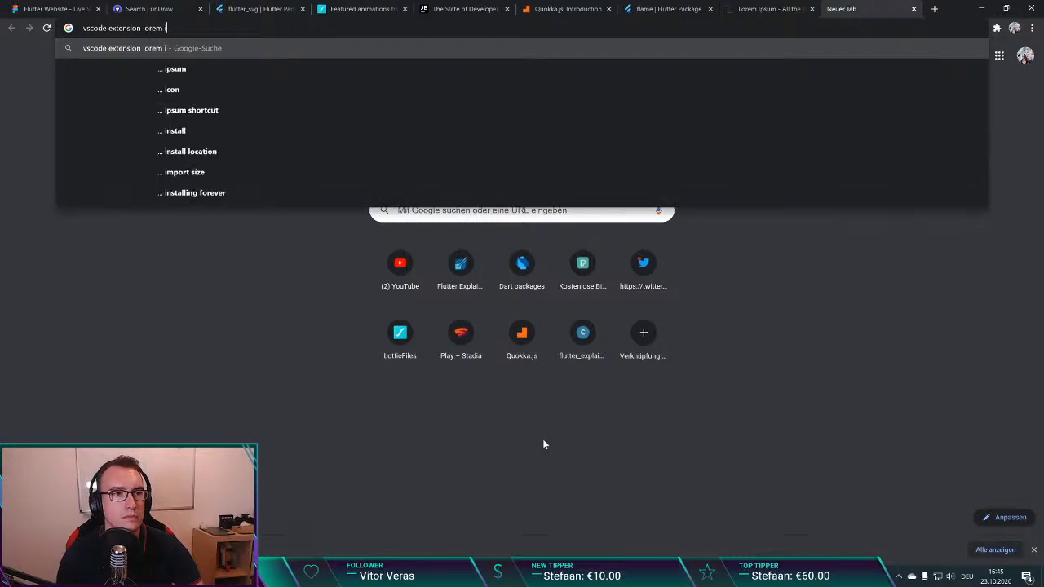
key(Return)
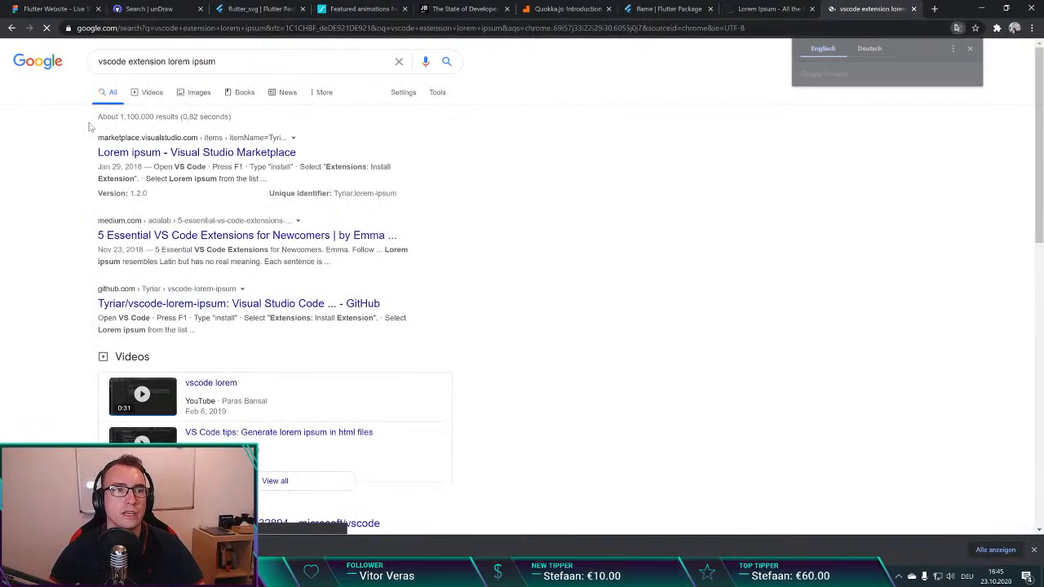
click(163, 153)
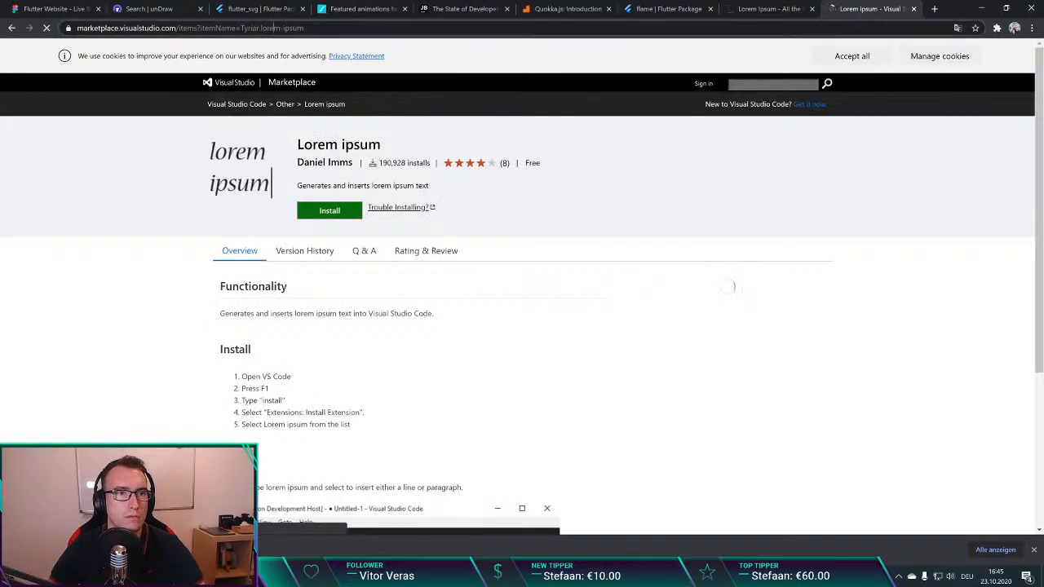
key(ctrl+l)
key(alt+Tab)
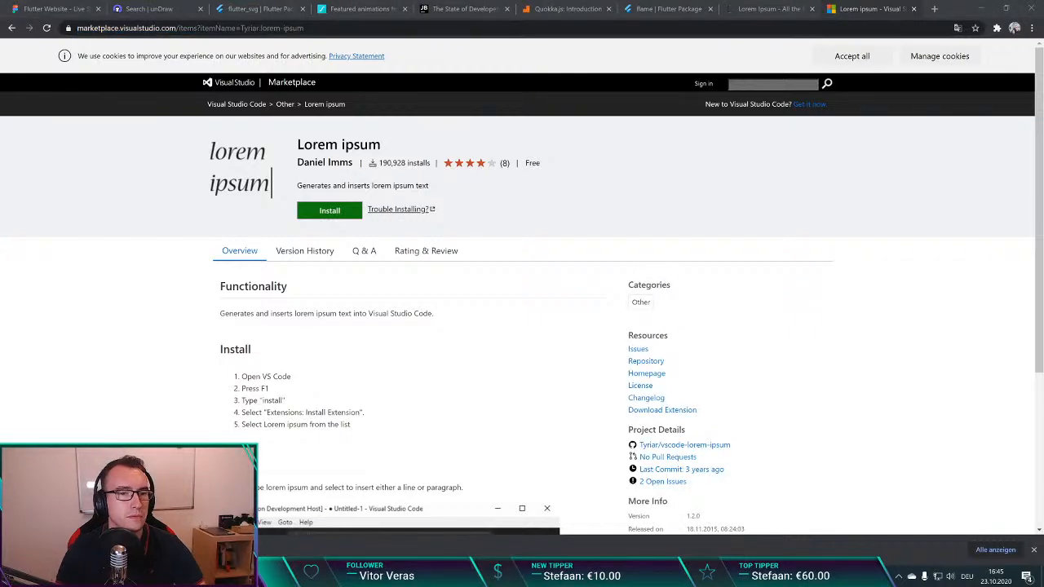
key(alt+Tab)
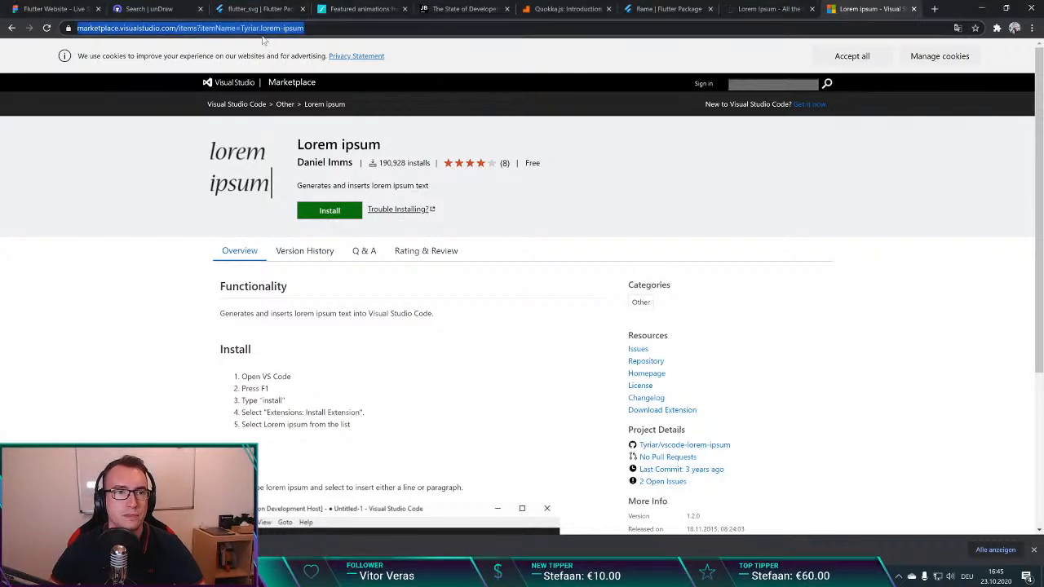
Step: Search Google for "intellij plugin lorem ipsum"
key(ctrl+l)
key(ctrl+c)
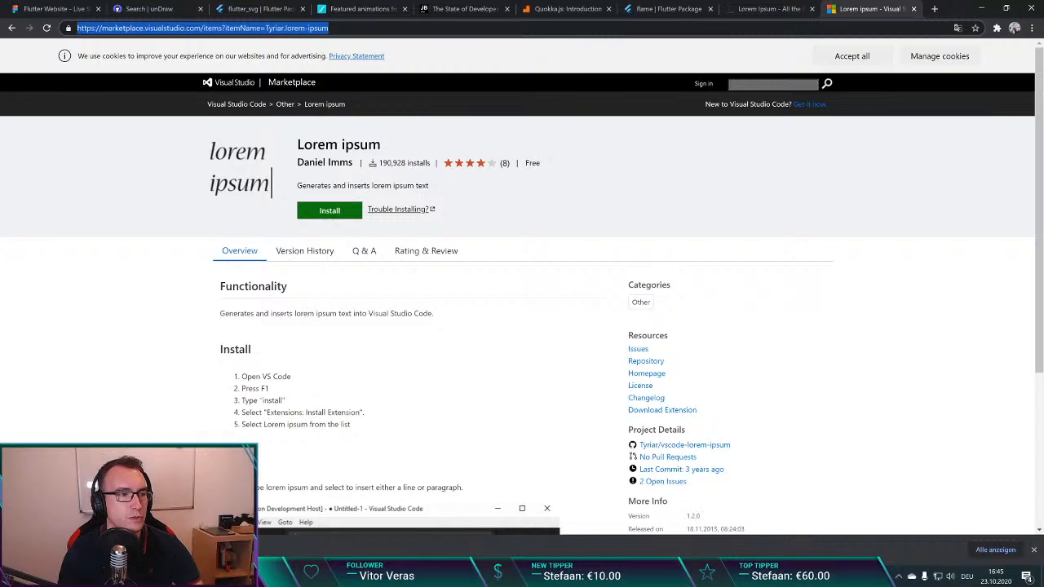
text(intellij)
key(ctrl+BackSpace)
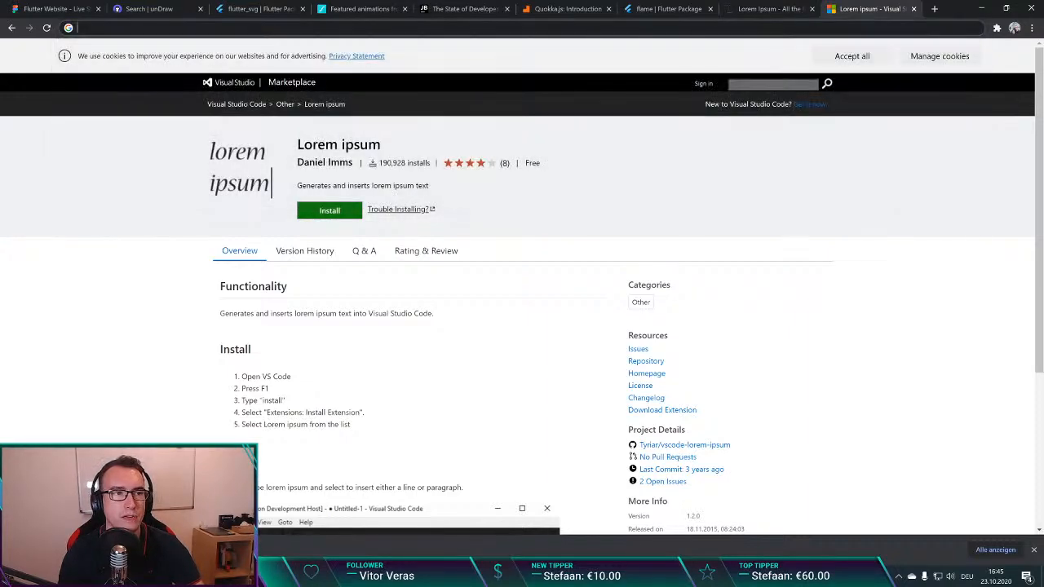
text(intellij pl)
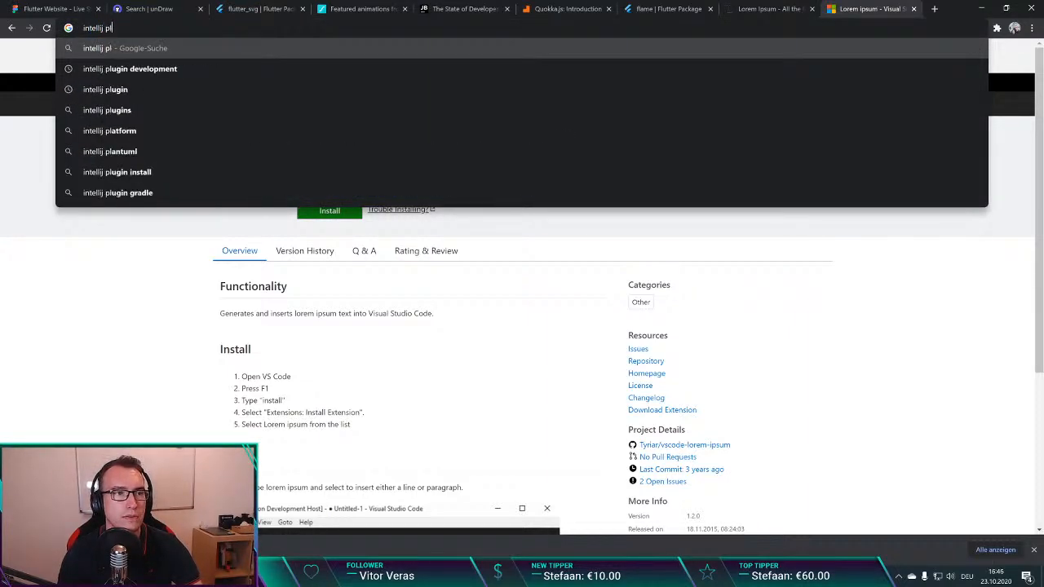
text(ugin)
key(ctrl+v)
key(ctrl+z)
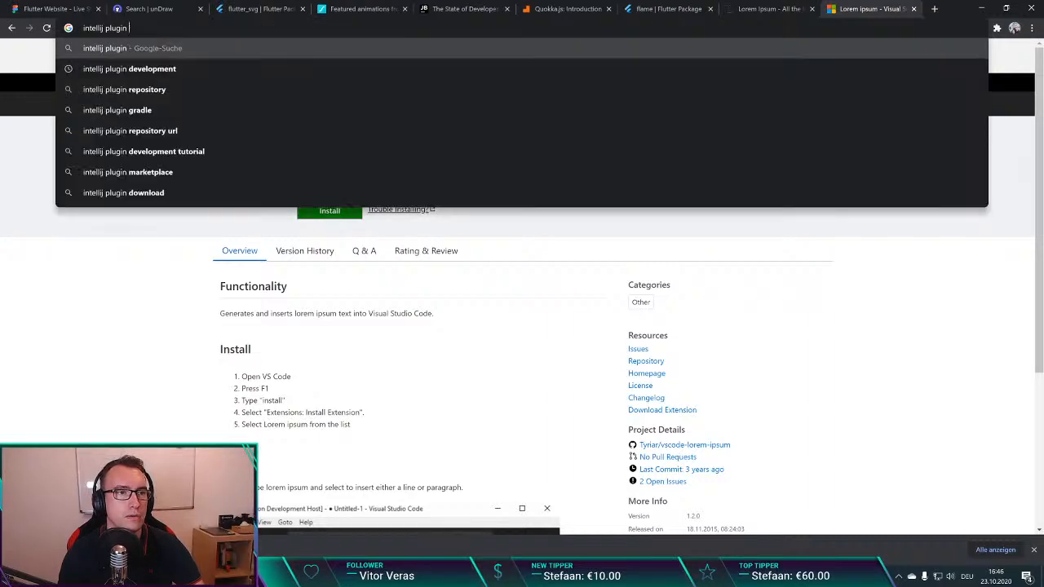
text(lorem ipsum)
key(Return)
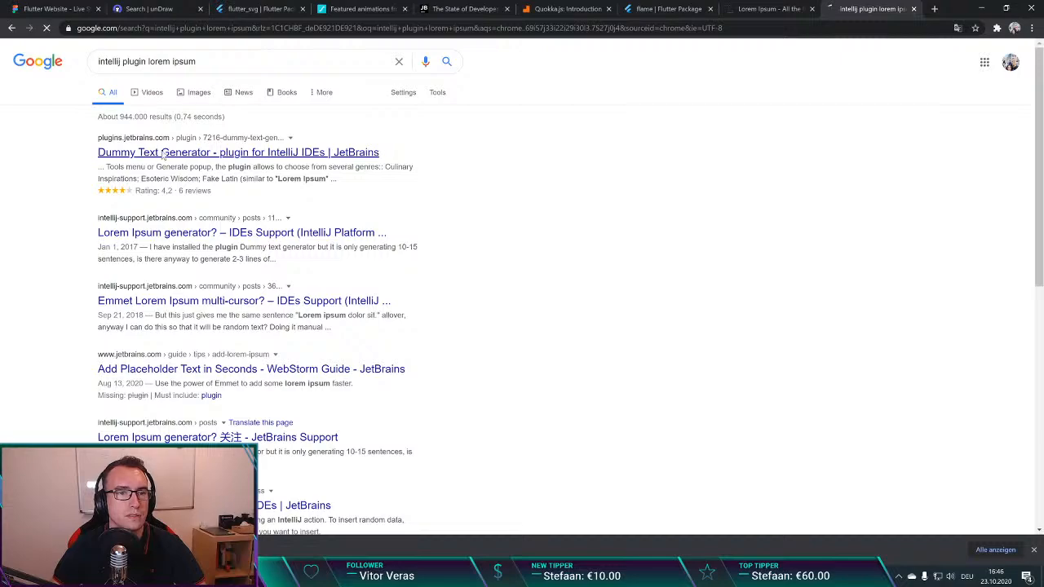
Step: Open the Dummy Text Generator plugin page on JetBrains Marketplace, select its address, and close the tab
click(162, 153)
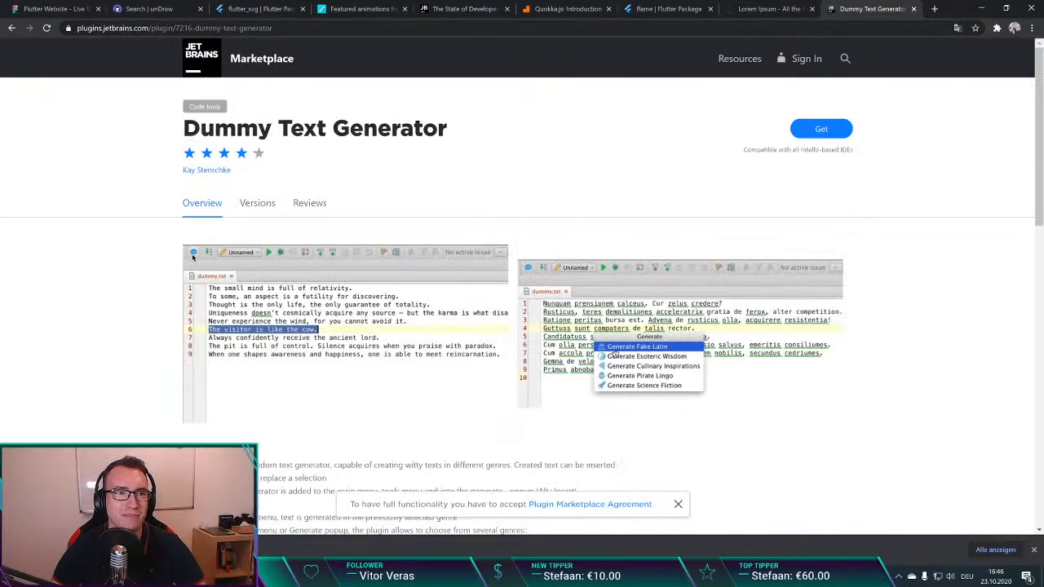
key(ctrl+l)
key(alt+Tab)
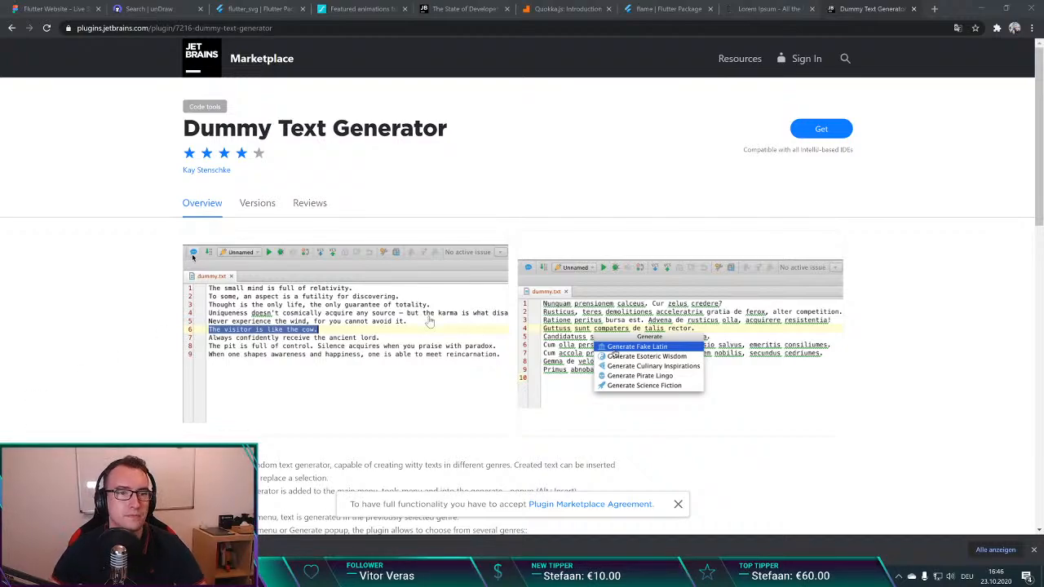
click(494, 163)
key(ctrl+w)
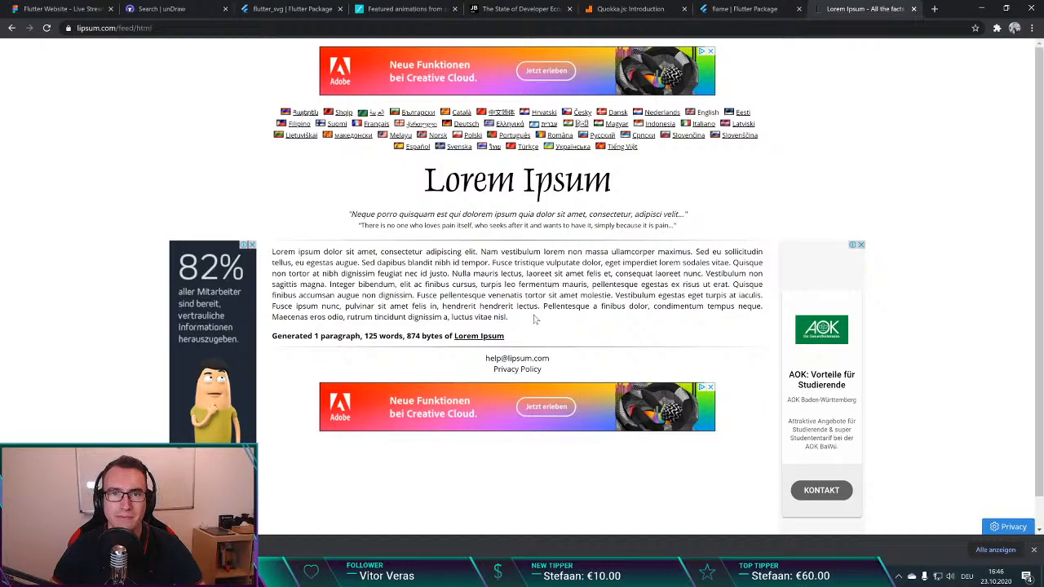
key(alt+Tab)
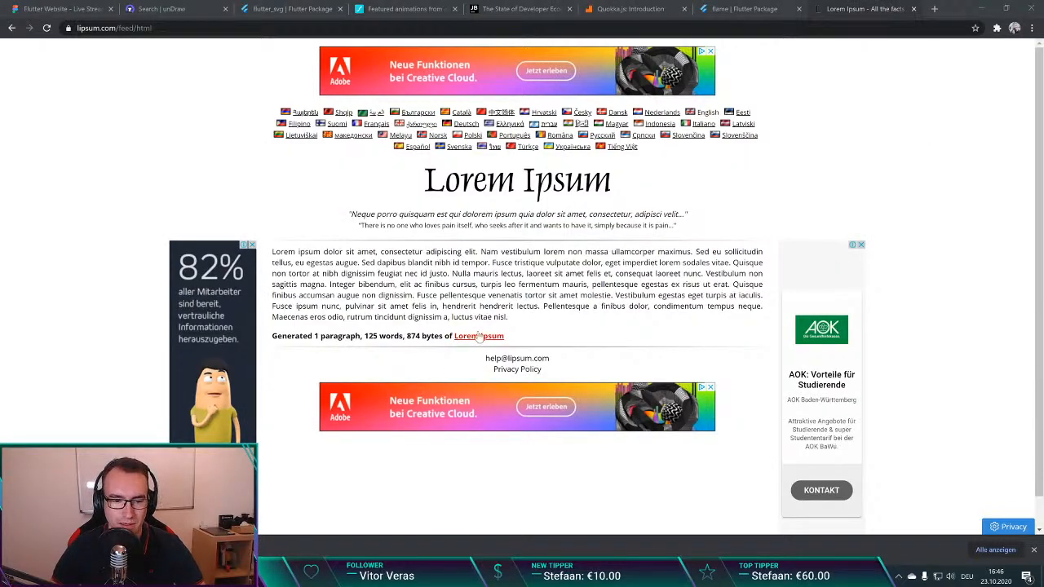
key(alt+Tab)
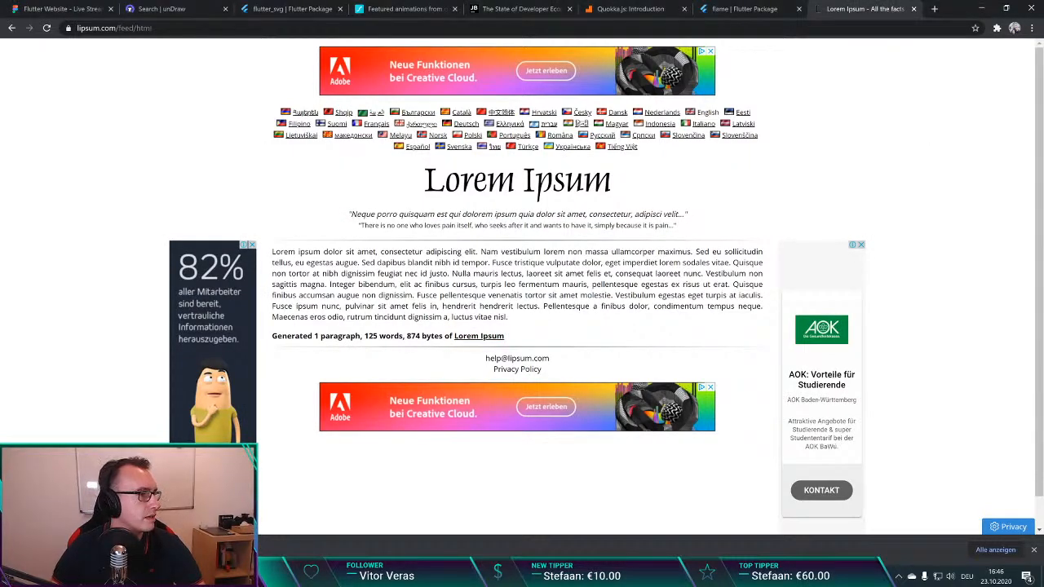
key(alt+Tab)
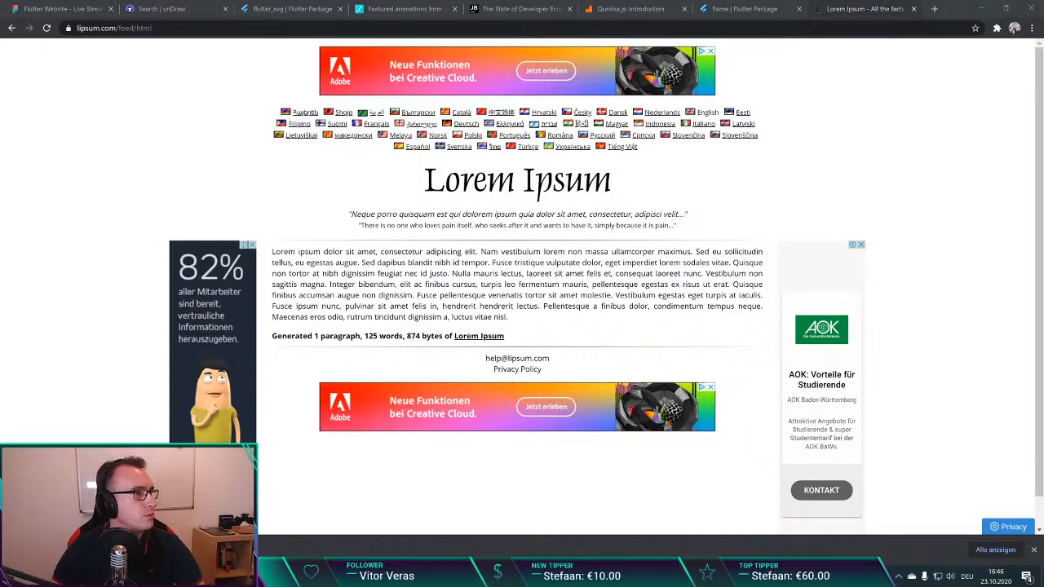
click(496, 272)
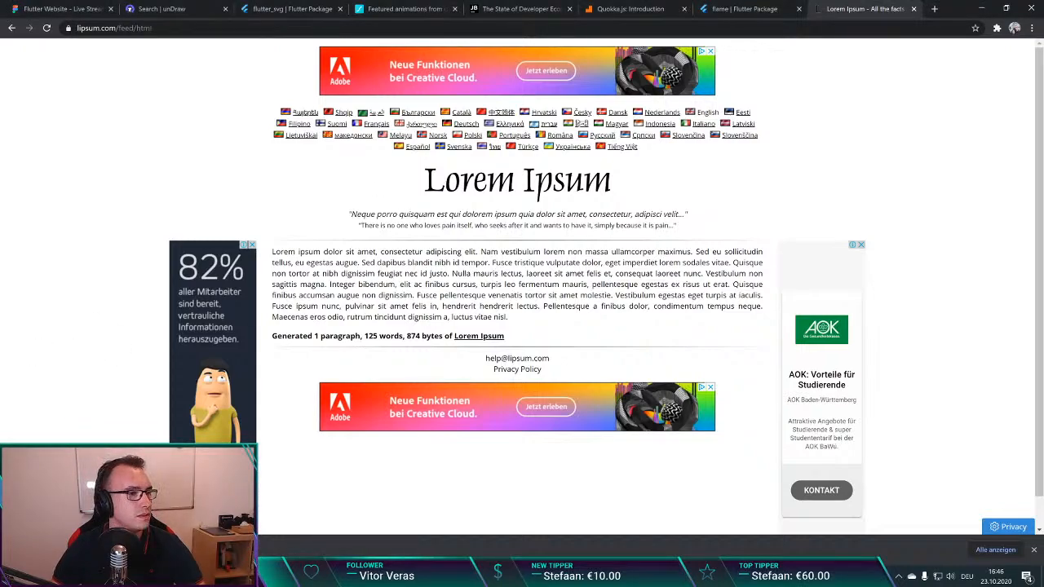
click(380, 576)
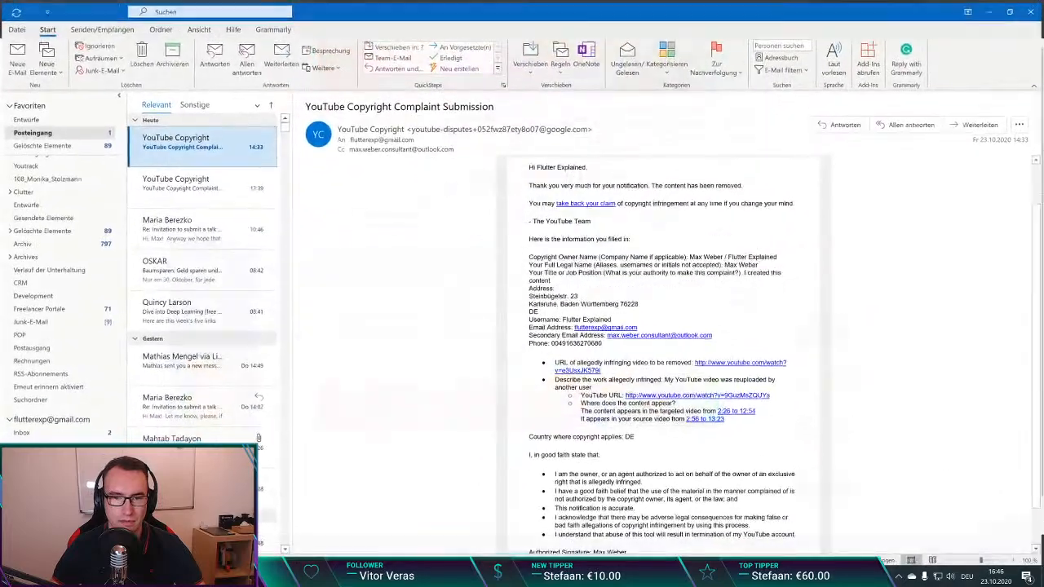
click(379, 577)
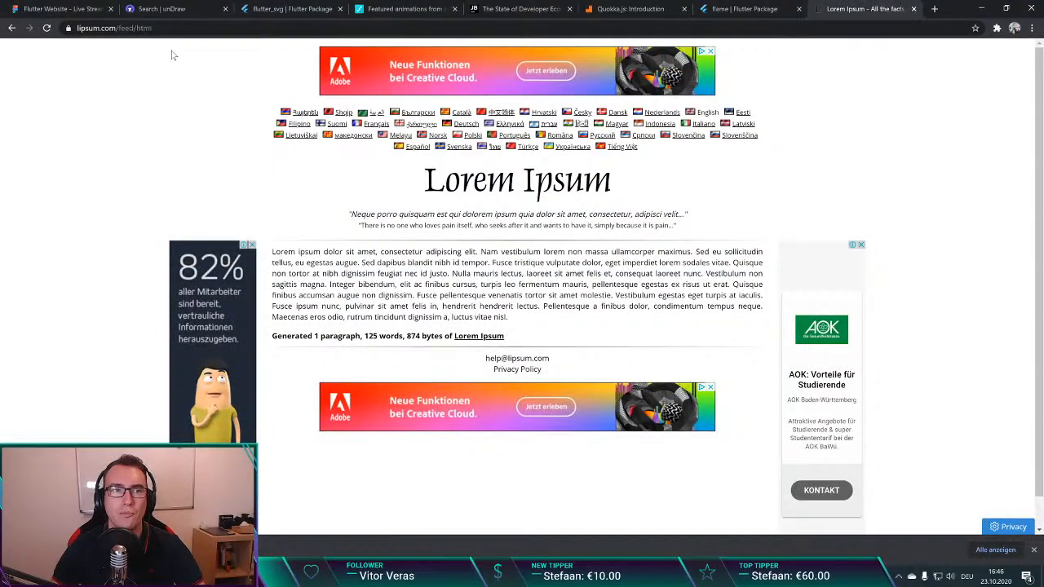
Step: Switch back to the Flutter Website design in Figma
click(94, 8)
right_click(363, 576)
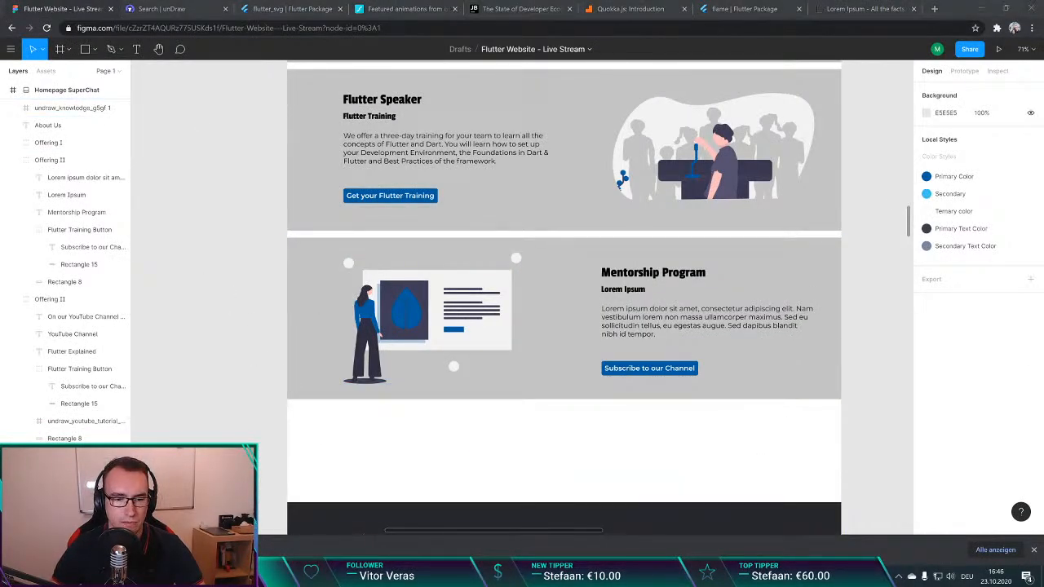
Step: Change the Mentorship Program section's button label to "Join the mentorship program"
click(372, 555)
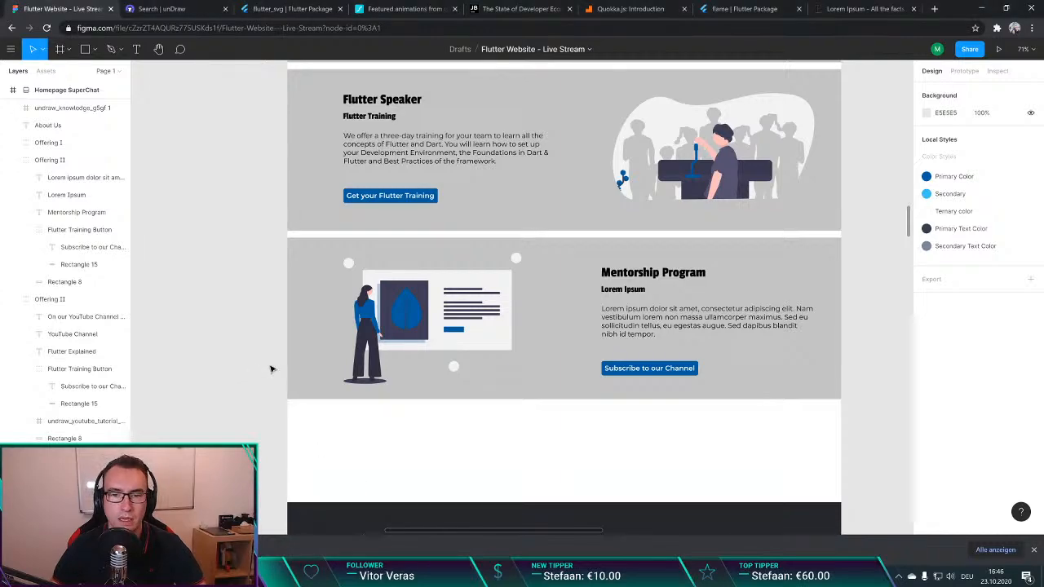
scroll(323, 359, down, 1)
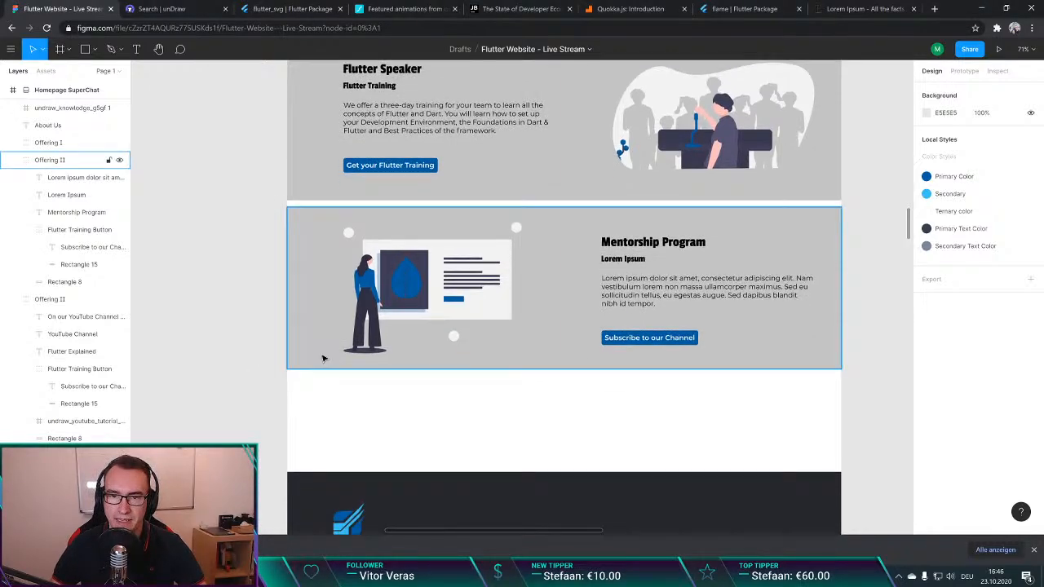
click(644, 340)
double_click(647, 339)
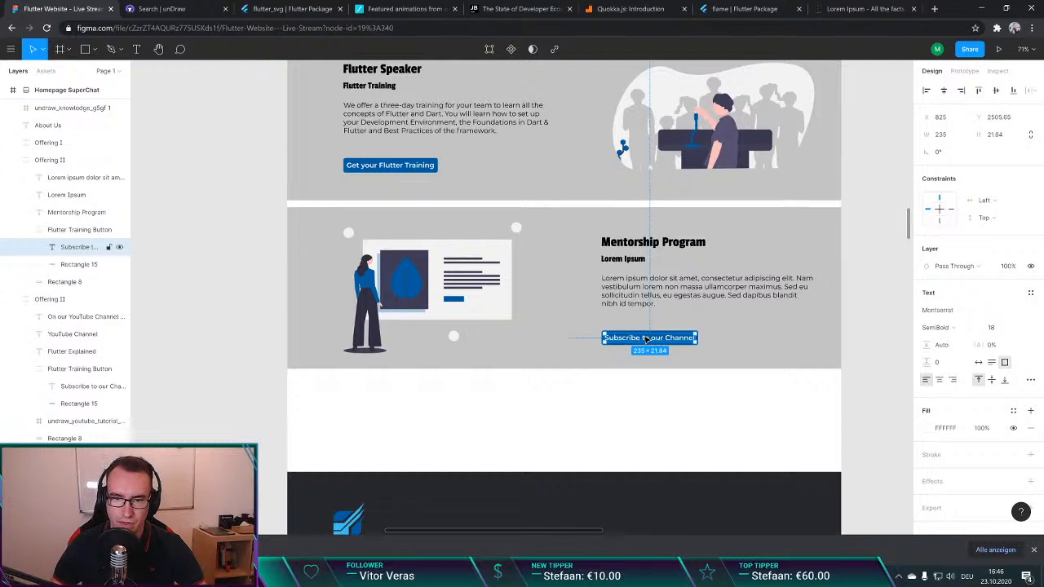
double_click(647, 340)
text(Join the mentorship)
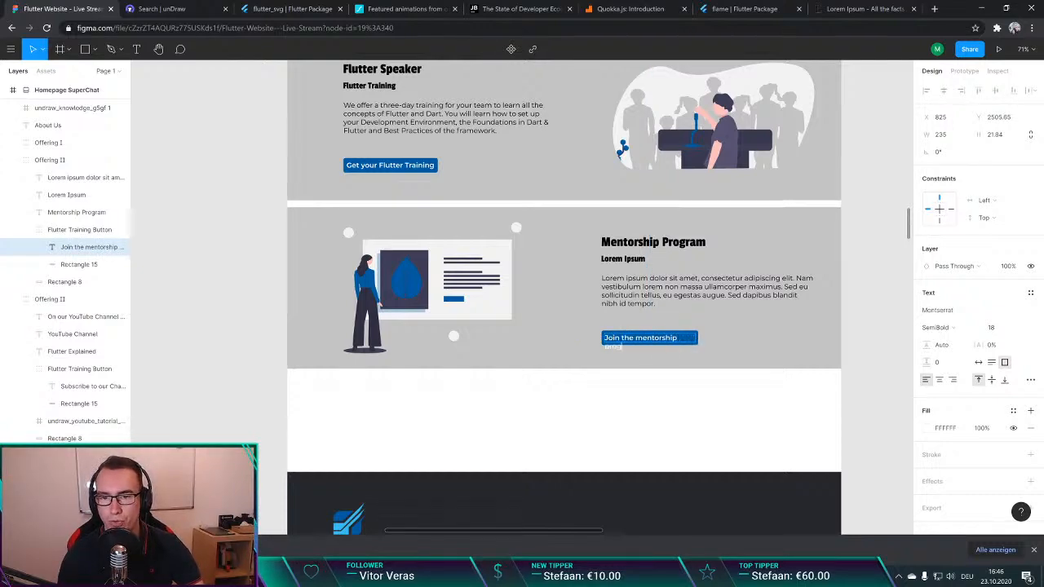
key(Escape)
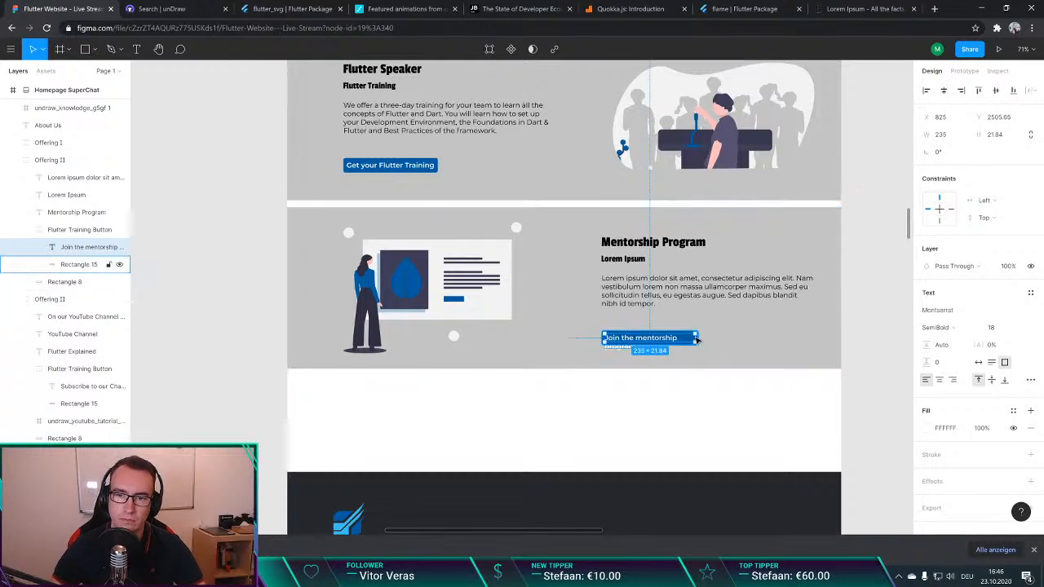
Step: Widen the mentorship button's text box to about 285 px so the label fits on one line
drag(698, 338, 716, 334)
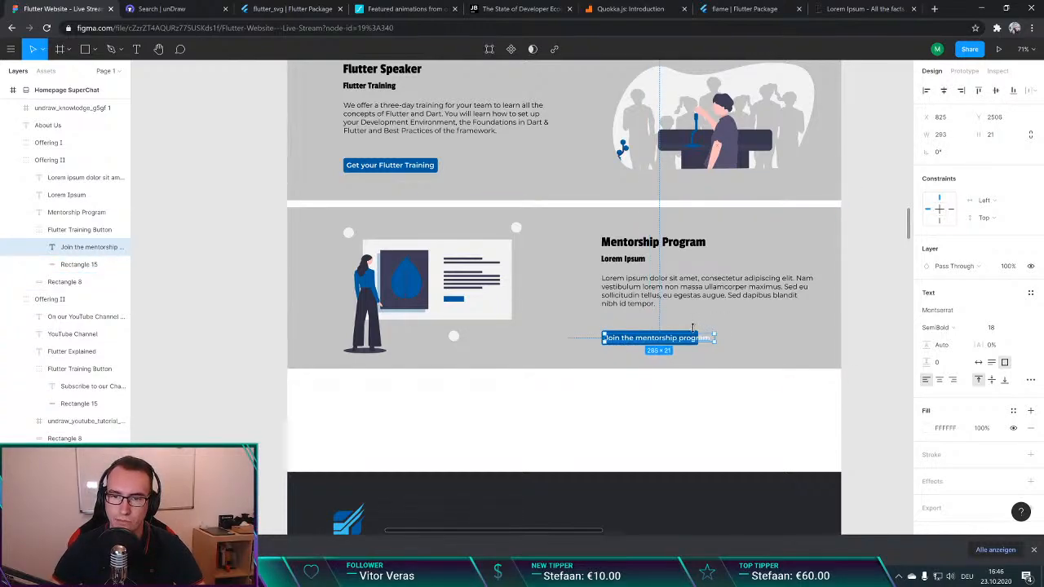
click(716, 334)
click(698, 333)
click(715, 378)
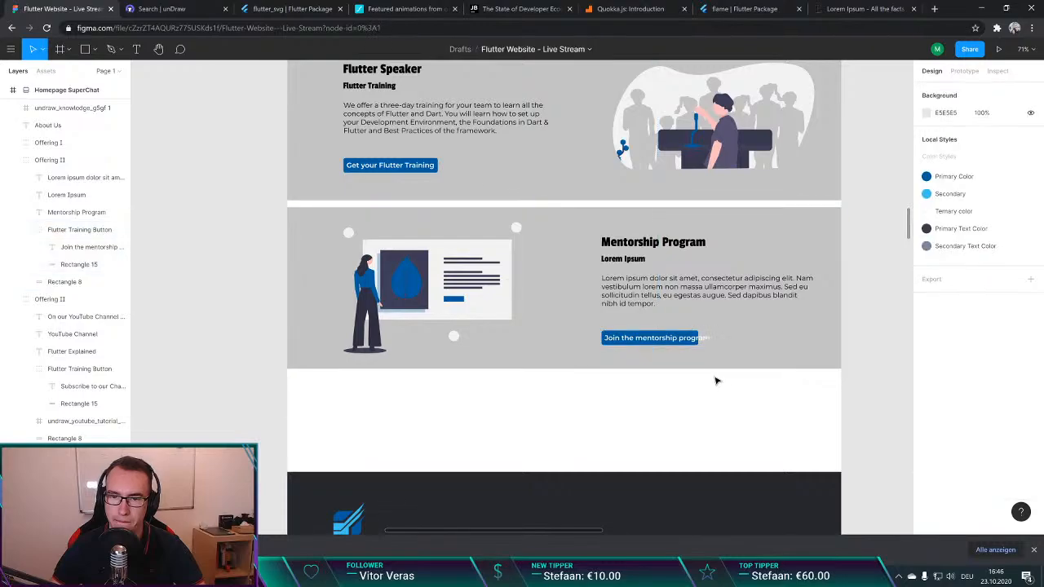
Step: Widen the blue background rectangle of the mentorship button to about 291 px
scroll(681, 343, up, 10)
click(657, 281)
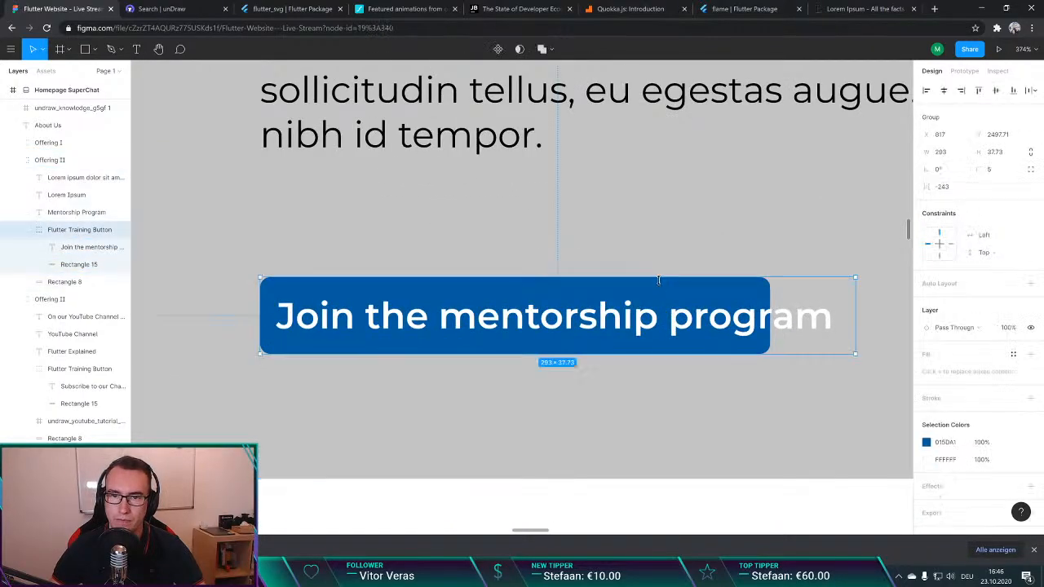
double_click(756, 294)
double_click(756, 293)
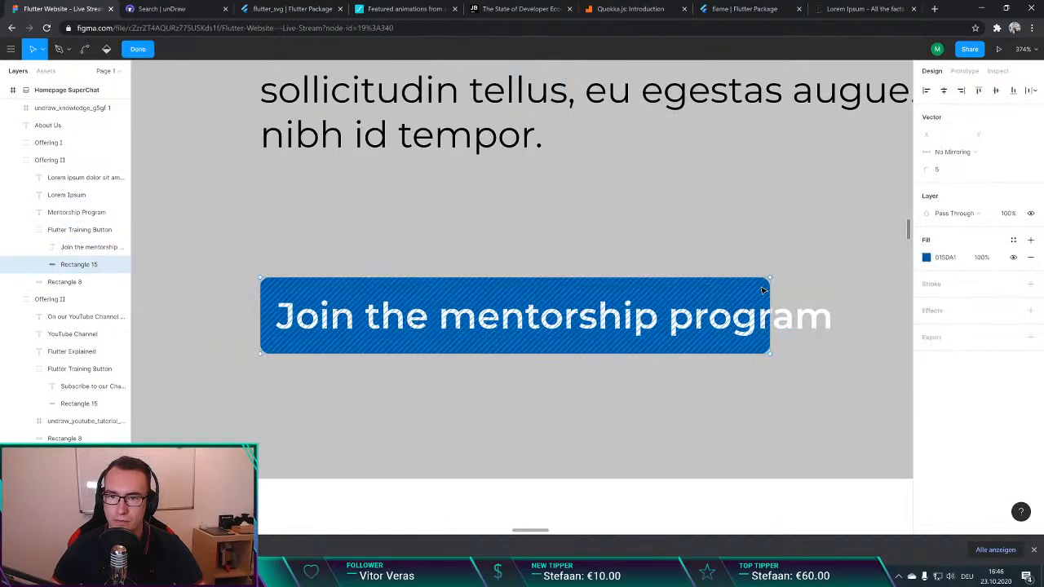
key(Escape)
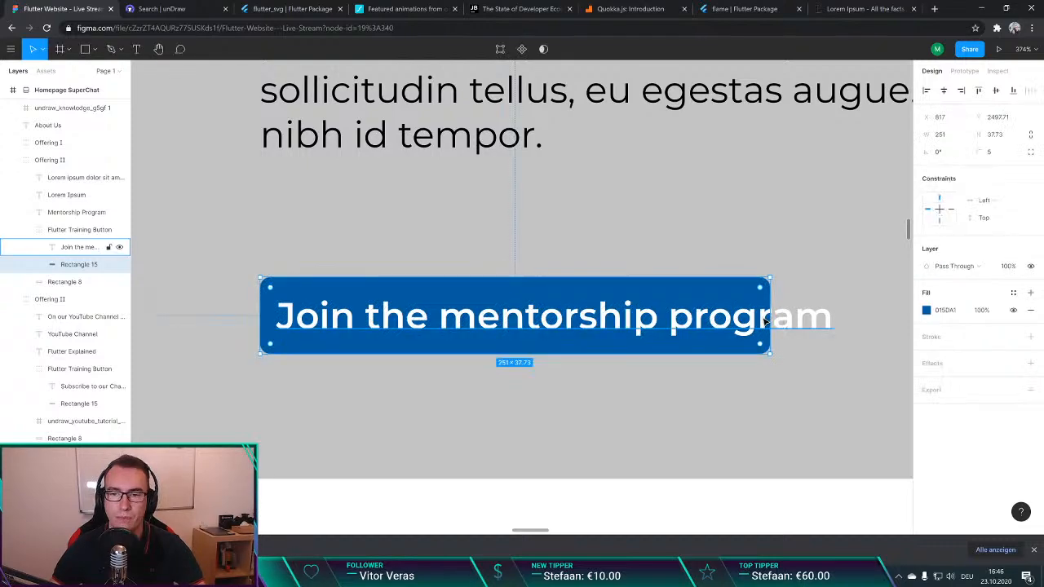
drag(771, 310, 852, 310)
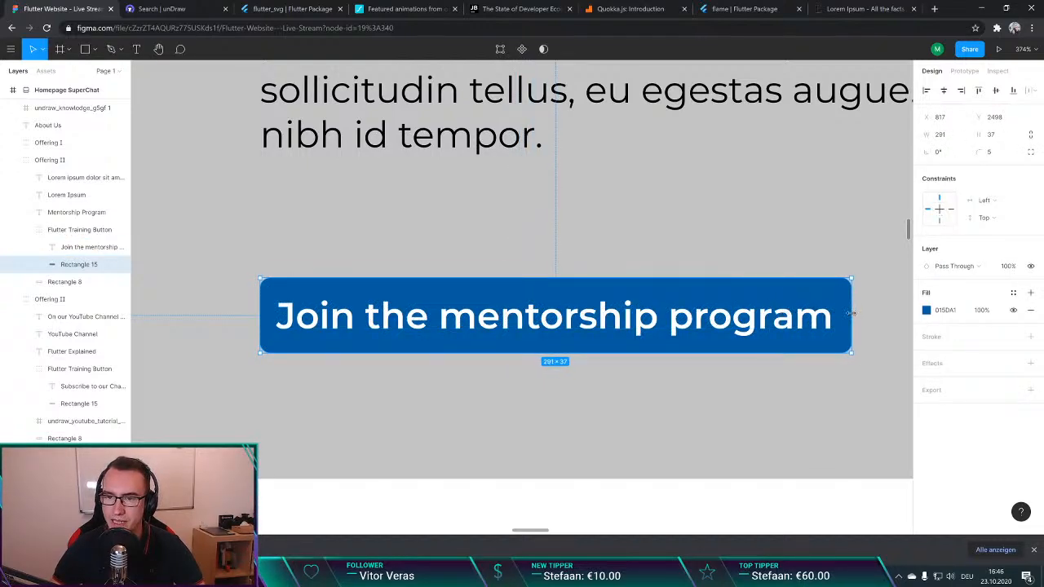
Step: Check the spacing around the mentorship button's label and extend the blue rectangle to 301 px wide for 8 px padding on both ends
key(super)
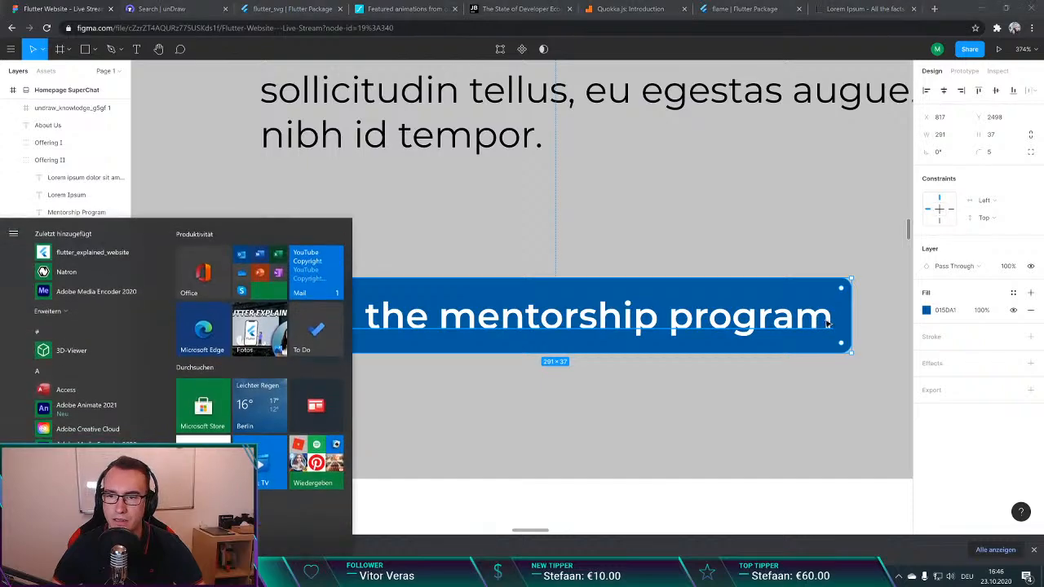
click(873, 331)
key(alt)
click(844, 325)
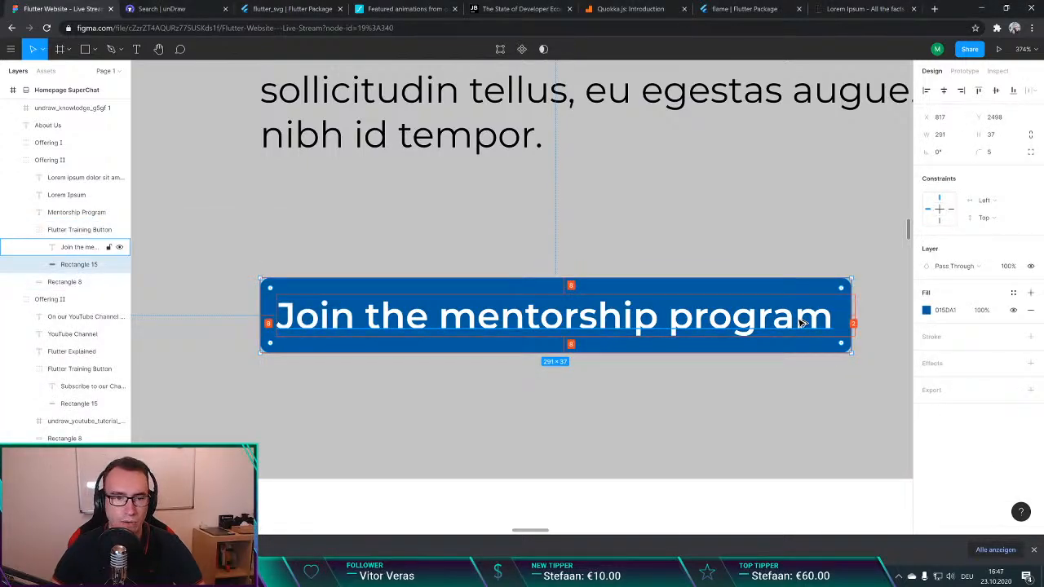
drag(852, 324, 872, 324)
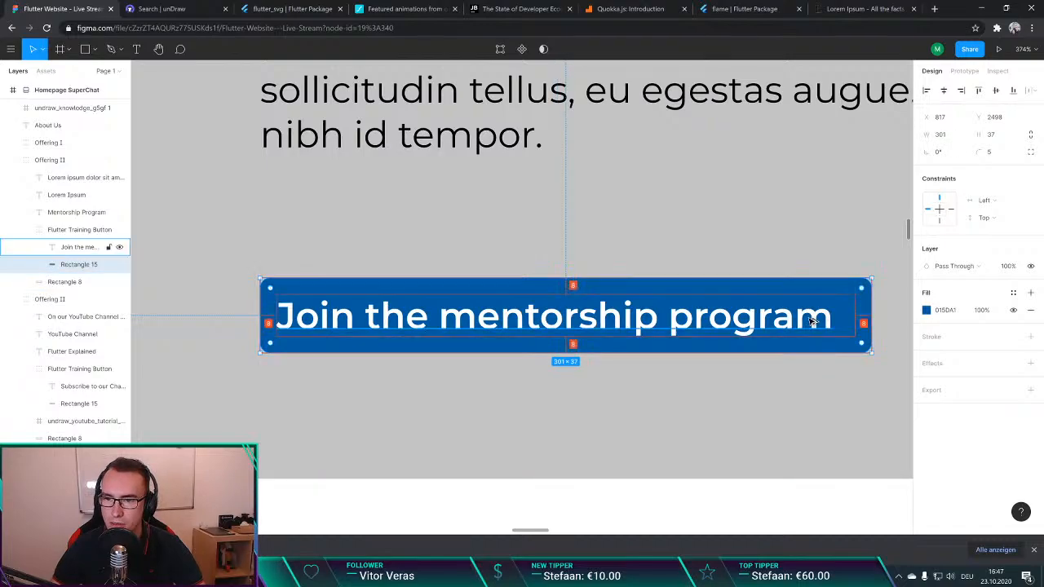
click(815, 391)
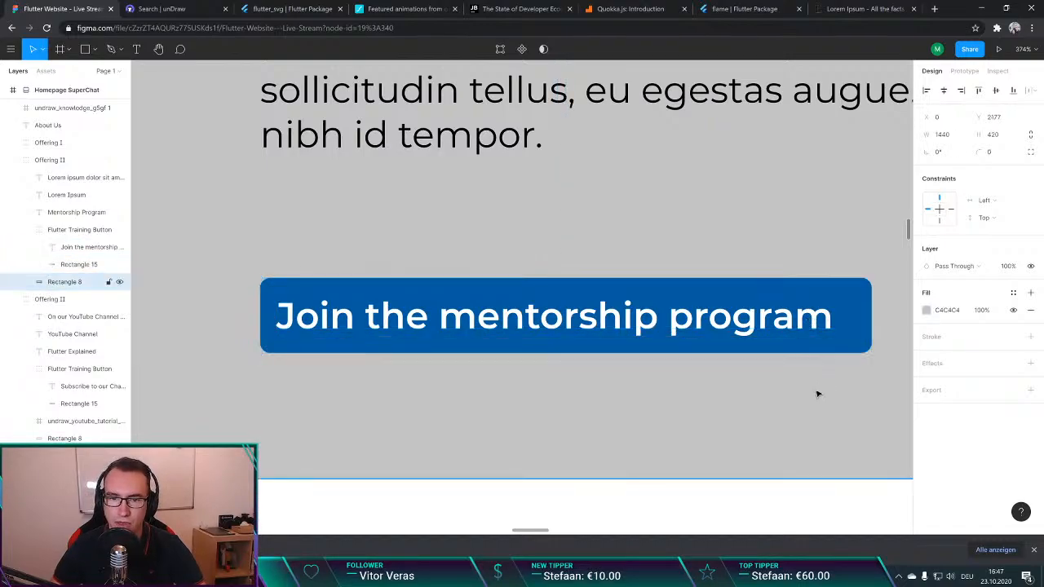
scroll(636, 379, down, 10)
scroll(653, 375, down, 3)
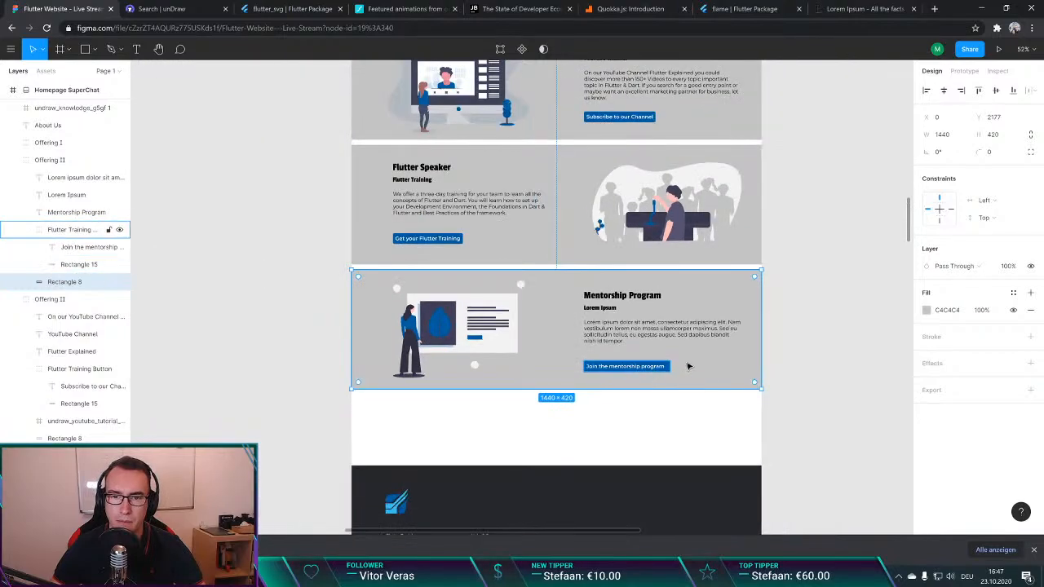
Step: Search Google in a new tab for "codegamin", open the CodinGame site, select its address, and close the tab
key(ctrl+t)
text(codegamin)
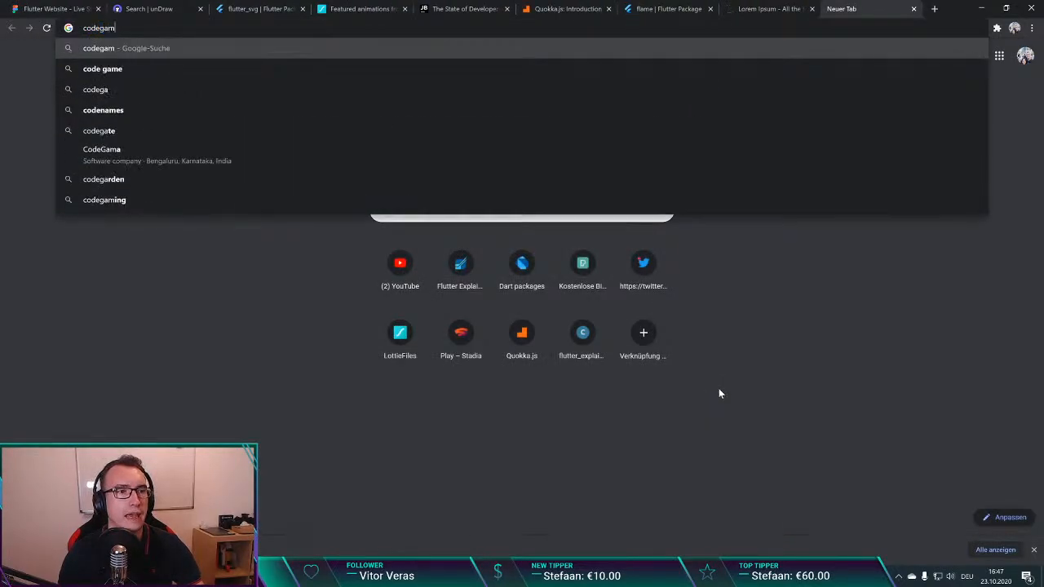
key(Return)
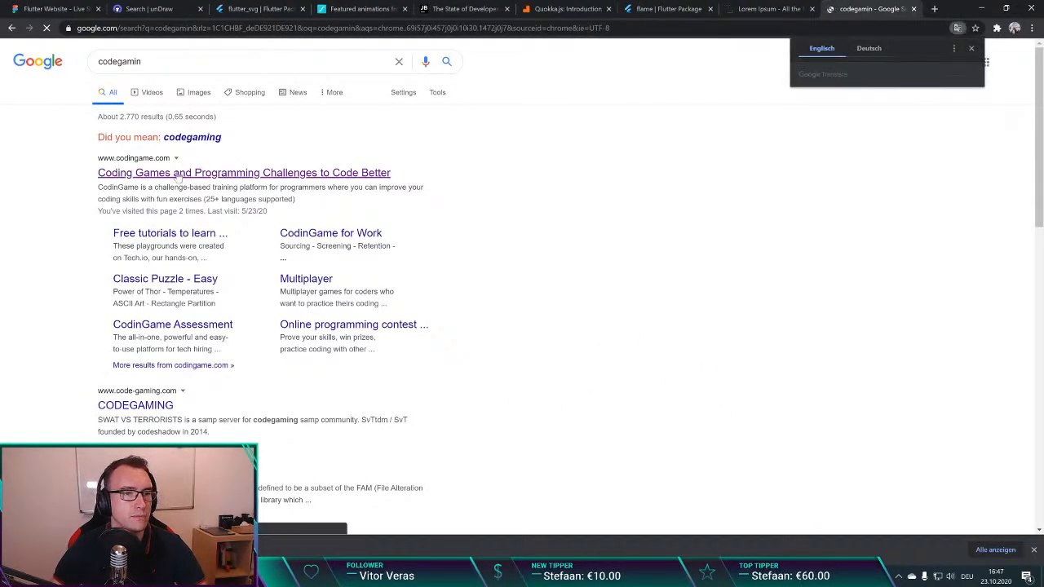
click(221, 172)
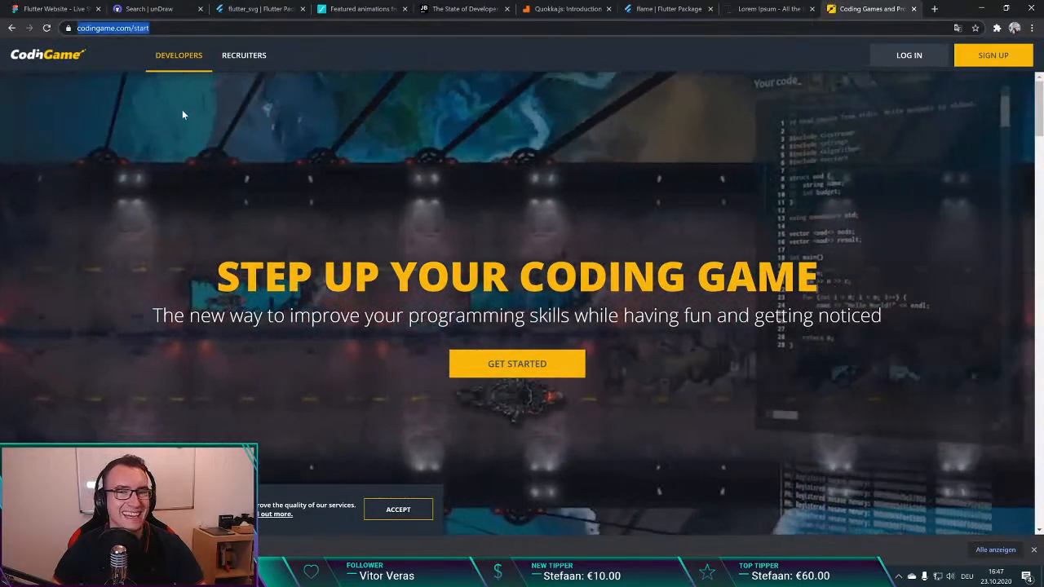
key(ctrl+w)
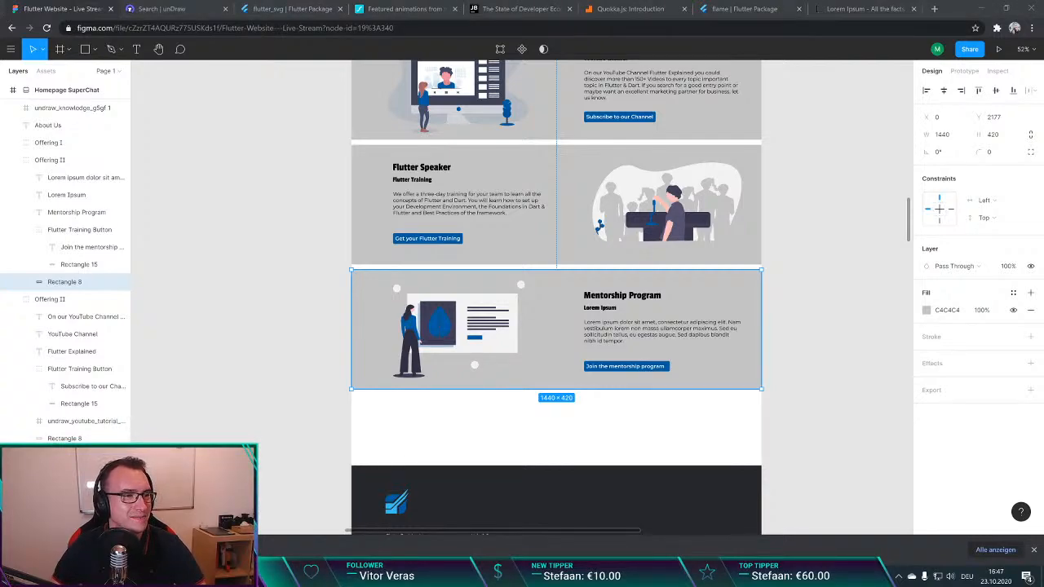
Step: Search Google in a new tab for "lorem ipsum generator", view the lipsum.com page, and return to the results
key(ctrl+t)
text(lorem ip)
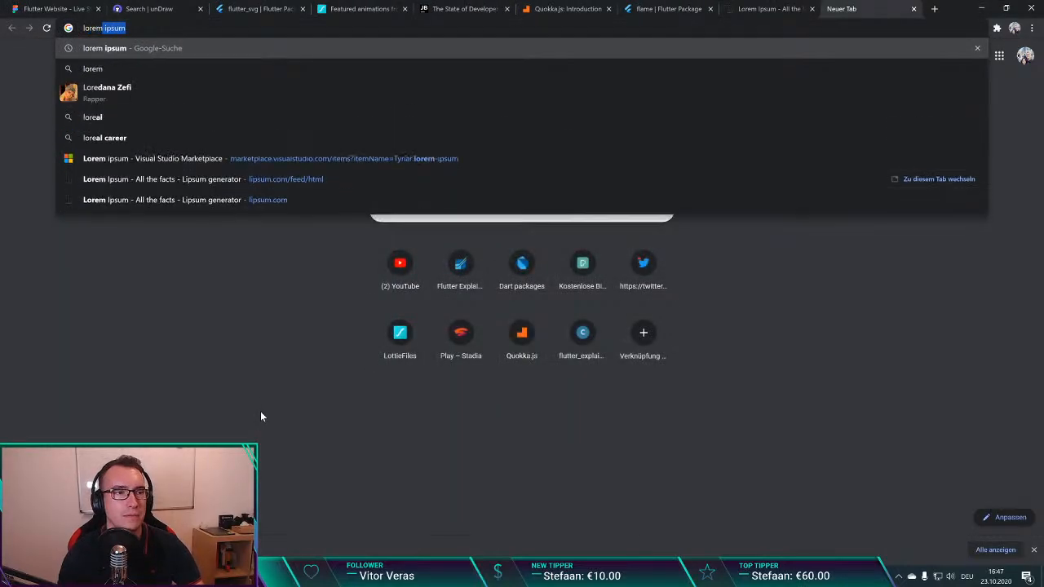
text(sum )
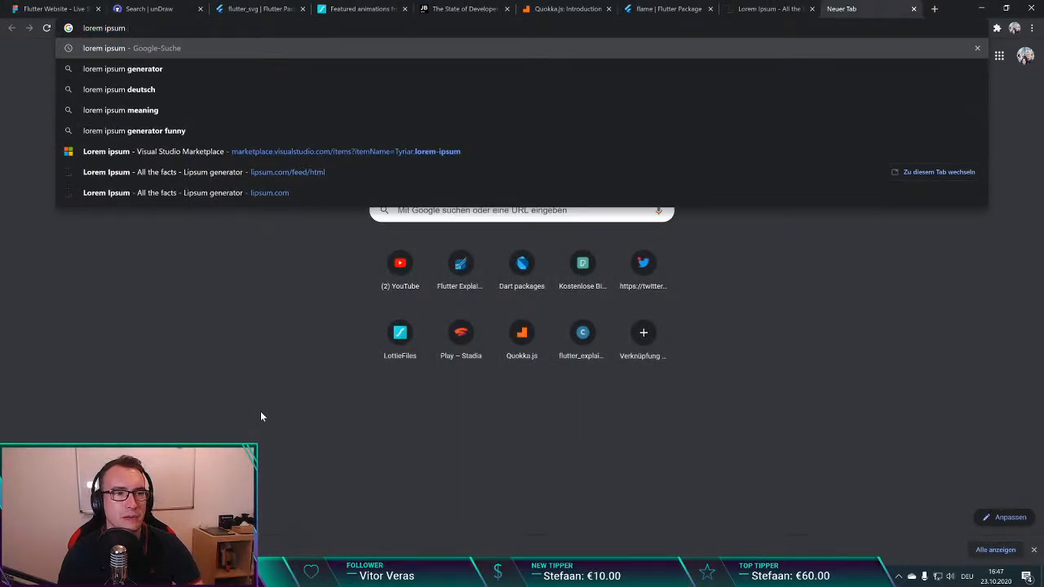
text(generator)
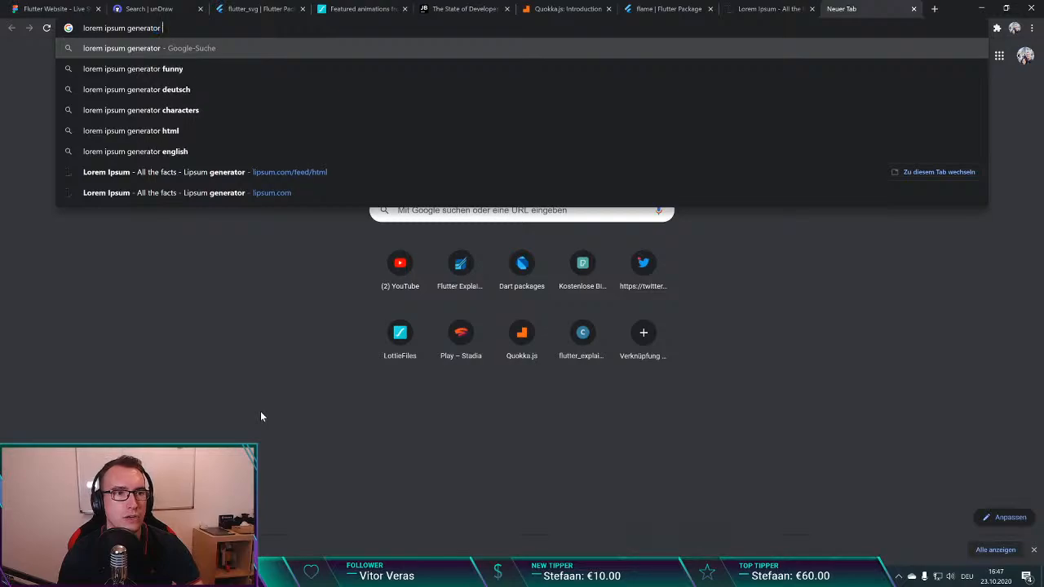
key(Return)
click(163, 152)
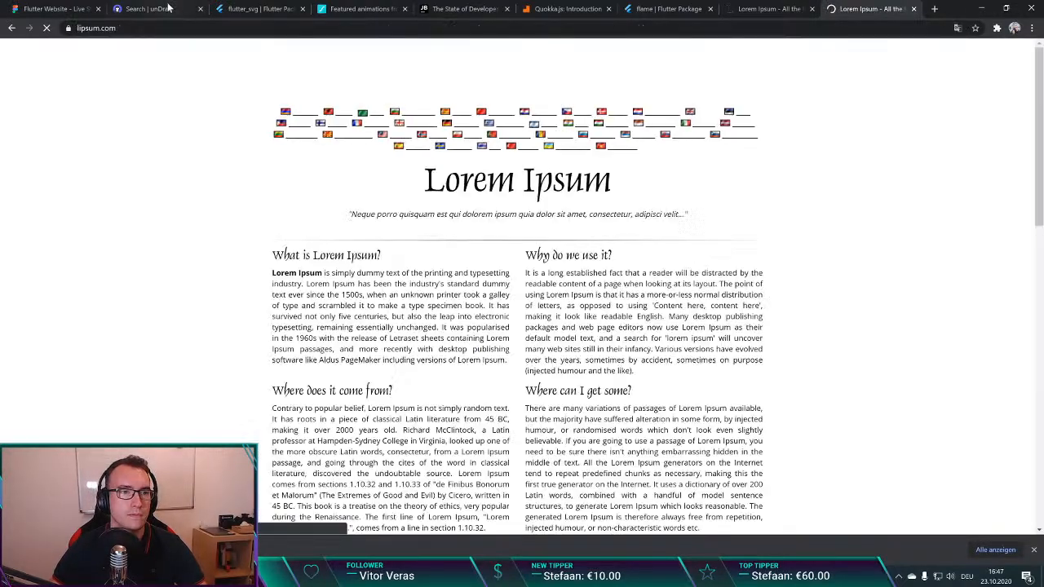
key(ctrl+l)
key(alt+Left)
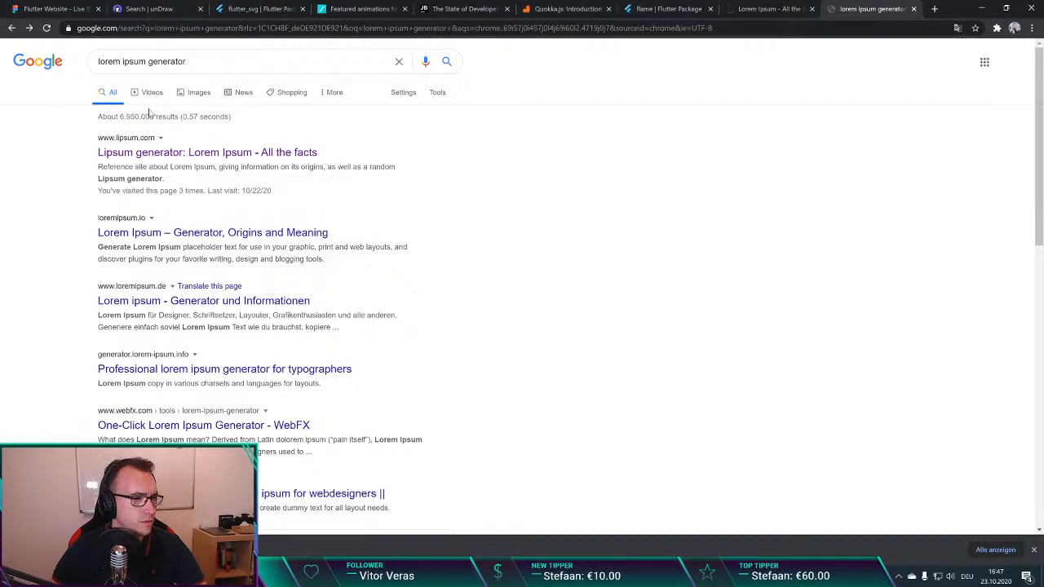
Step: Open loripsum.net and look over its generator options
click(150, 31)
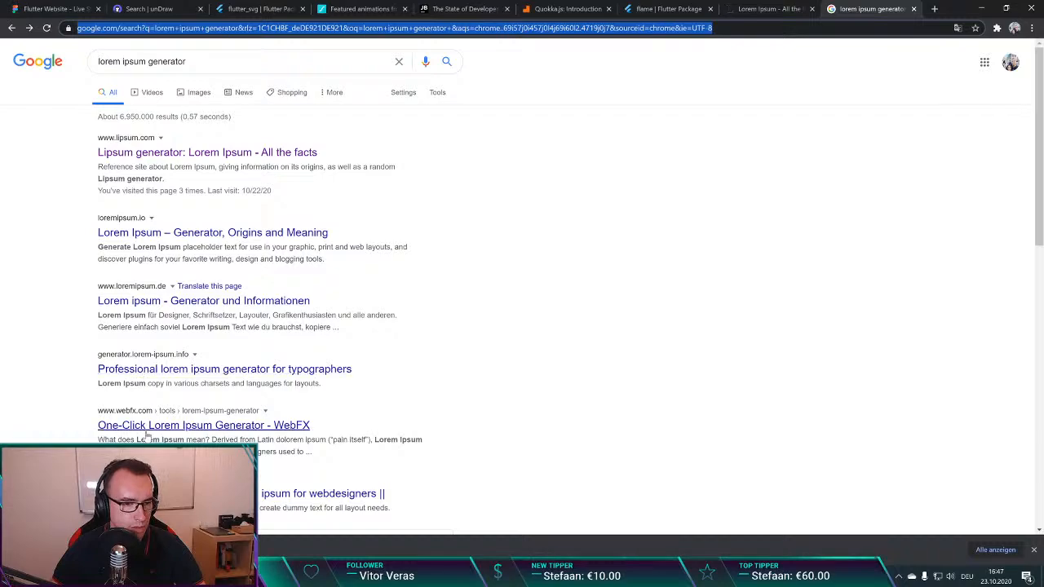
text(lor)
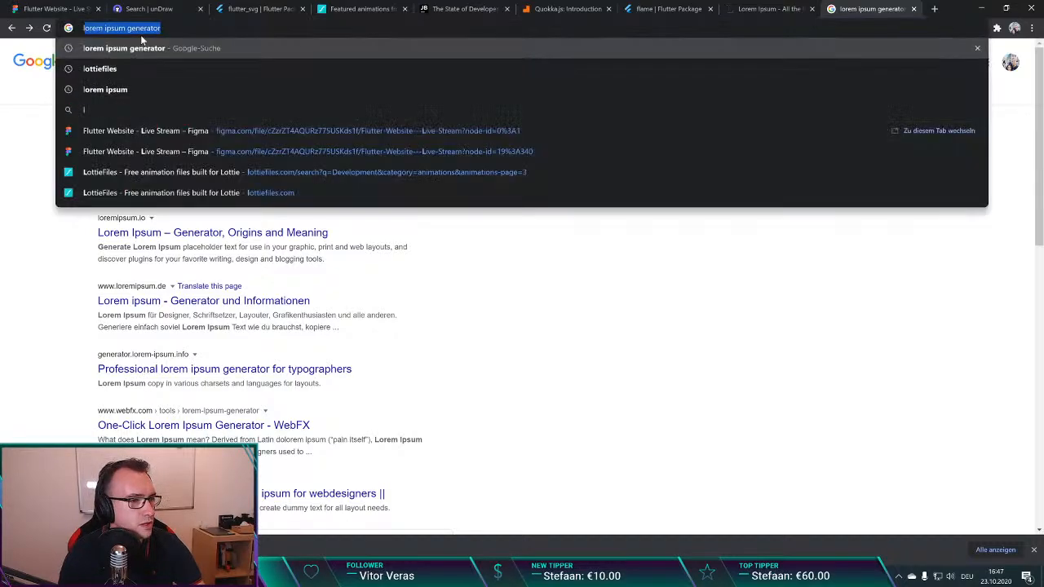
text(ipsum.)
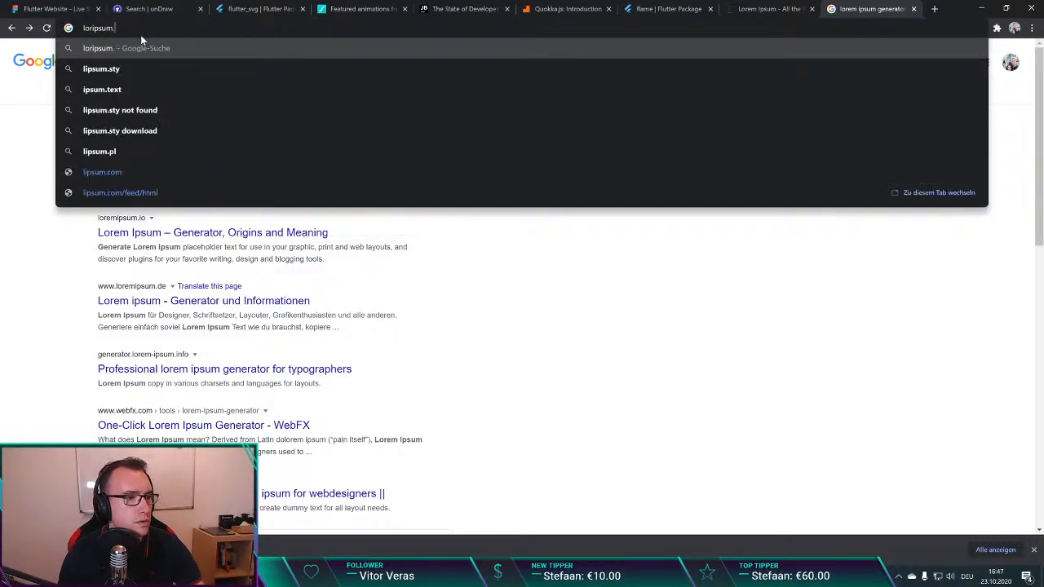
text(net)
key(Return)
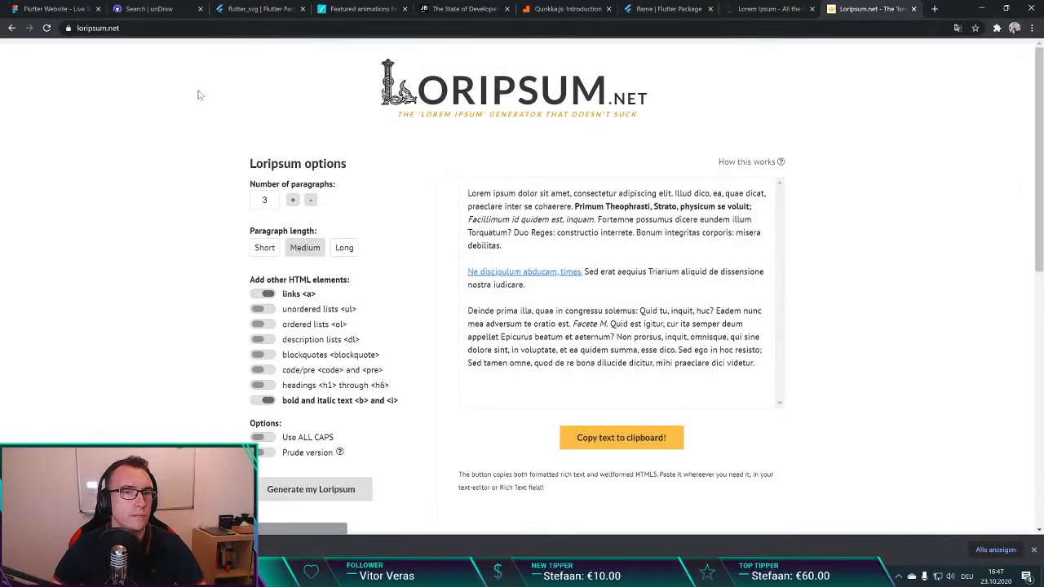
scroll(98, 142, down, 3)
scroll(99, 140, up, 3)
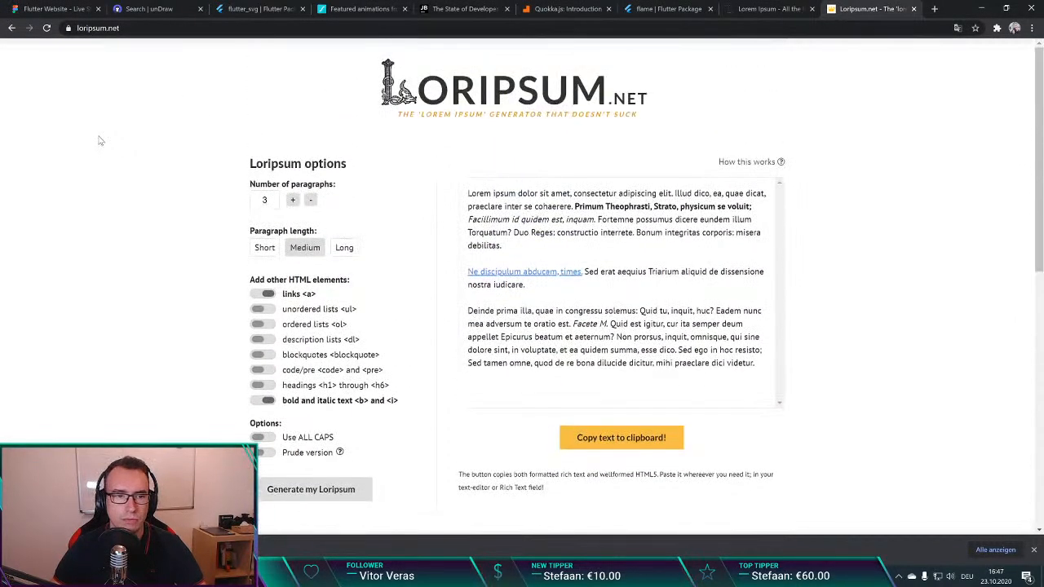
Step: Return to the search results, open the loremipsum.io generator, accept its privacy notice, and look over the page
key(alt+Left)
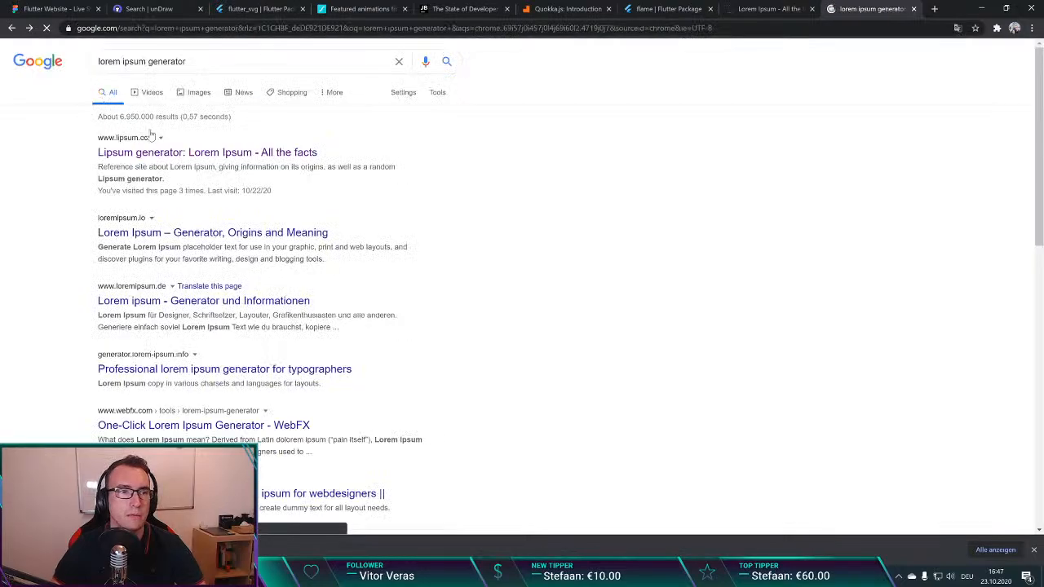
click(163, 154)
key(alt+Left)
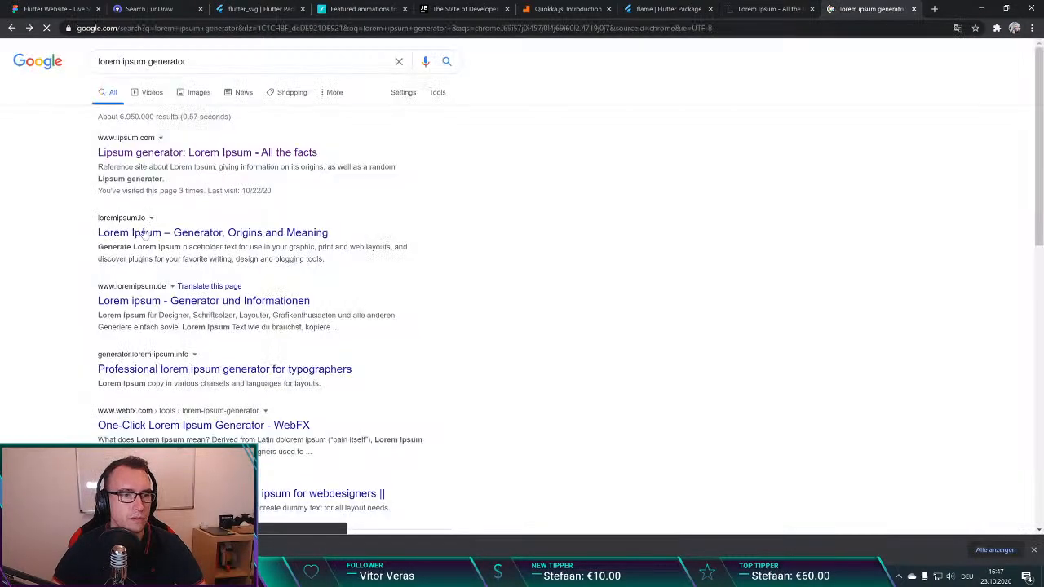
click(147, 232)
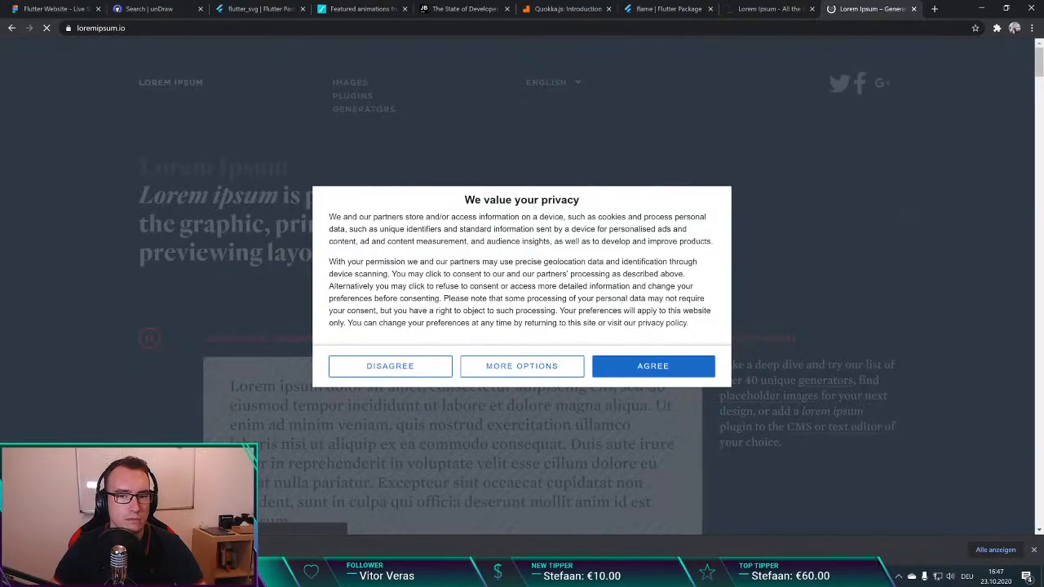
click(637, 369)
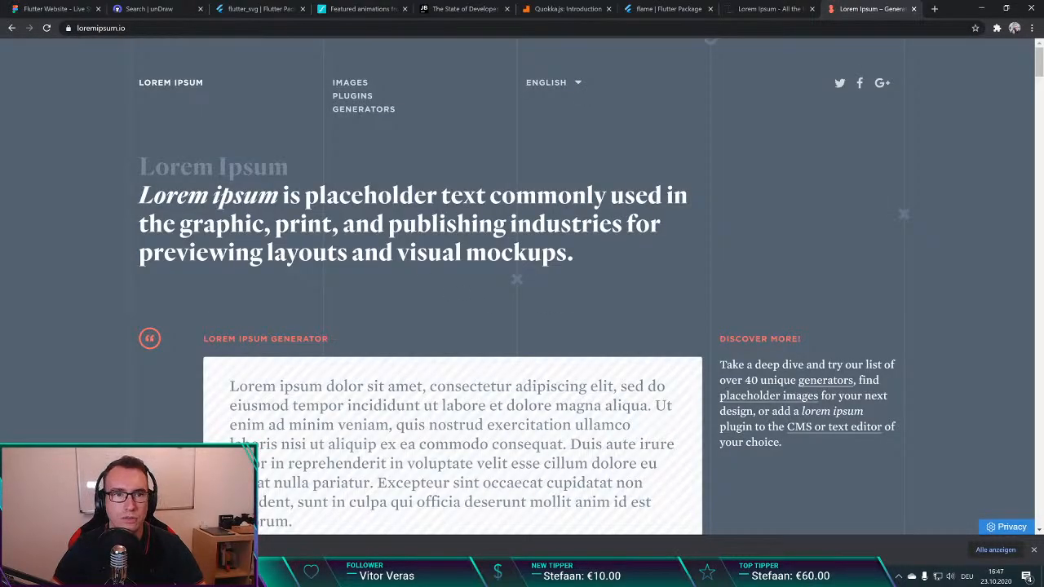
scroll(209, 235, down, 3)
scroll(364, 286, up, 2)
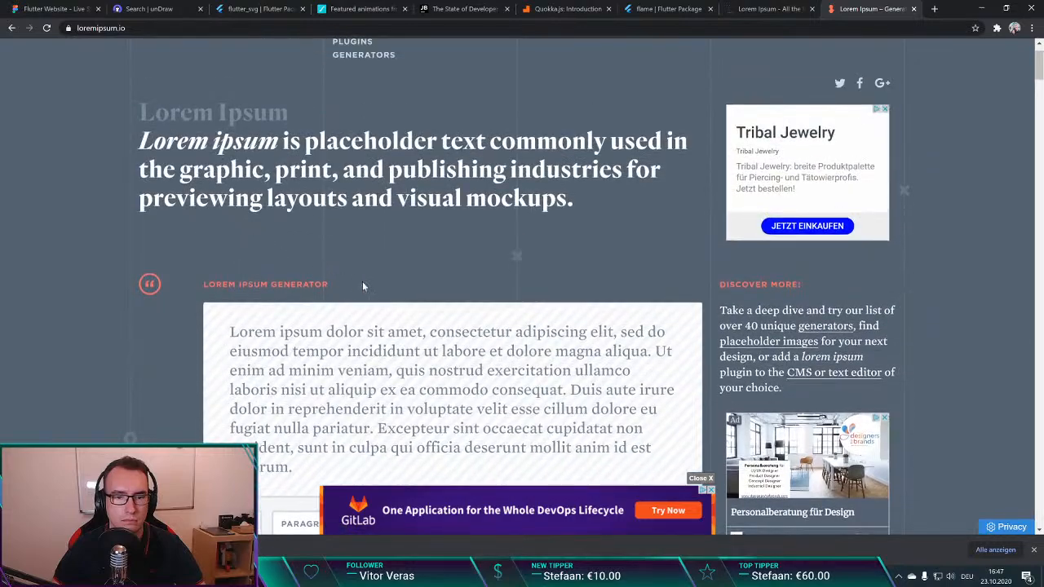
Step: Select the address of the loremipsum.io page
key(ctrl+l)
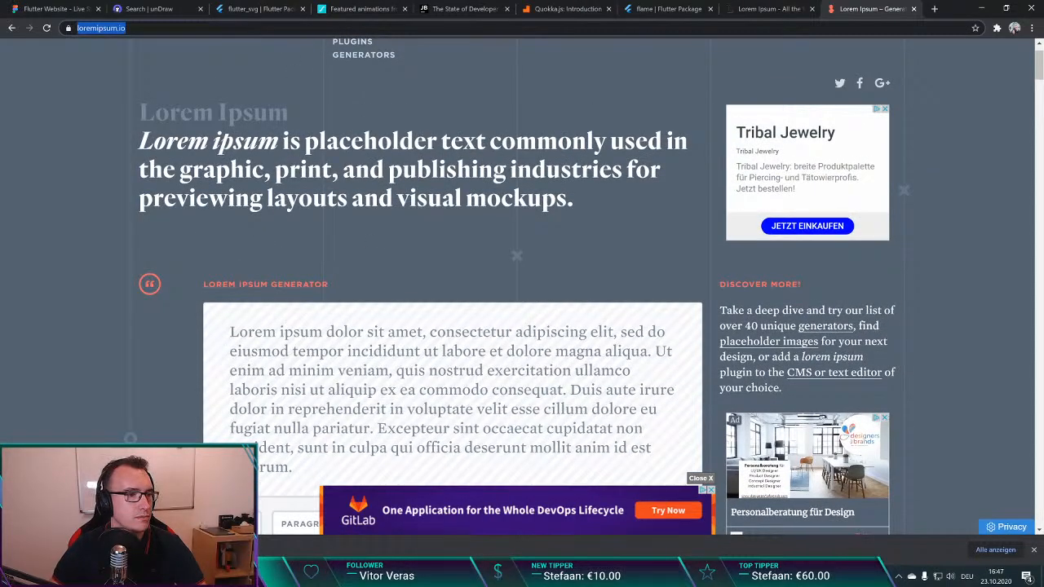
key(alt+Tab)
click(449, 216)
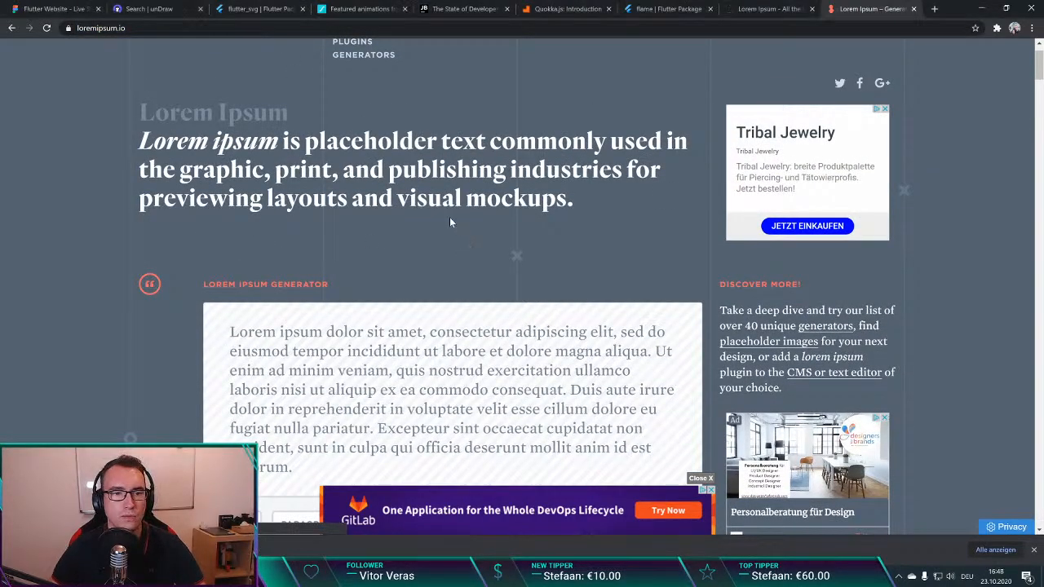
Step: Close the loremipsum.io, lipsum.com, flame, and Quokka.js tabs and switch to the Flutter Website design in Figma
key(alt+Left)
key(ctrl+w)
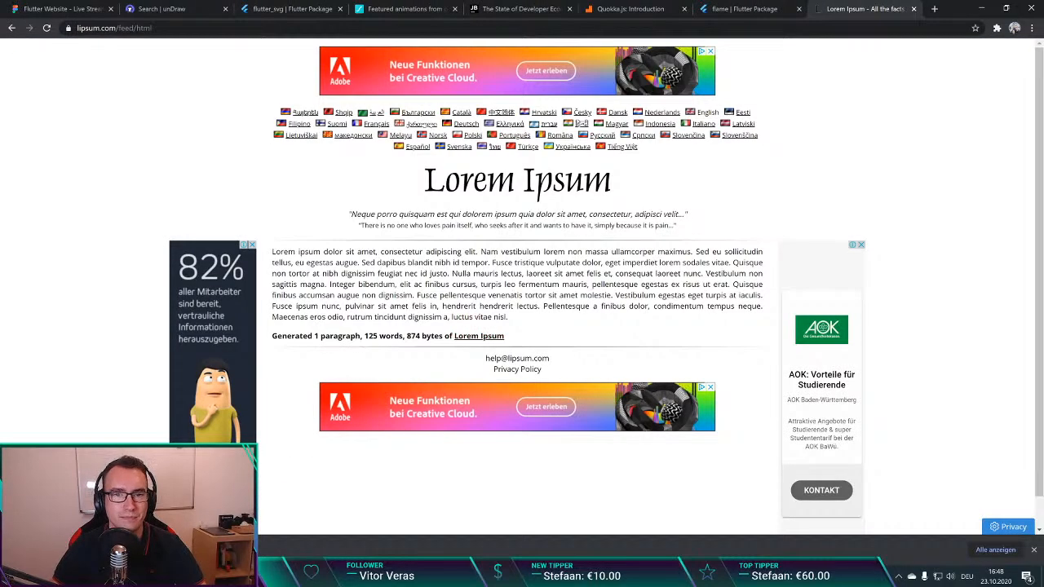
key(ctrl+w)
key(ctrl+w)
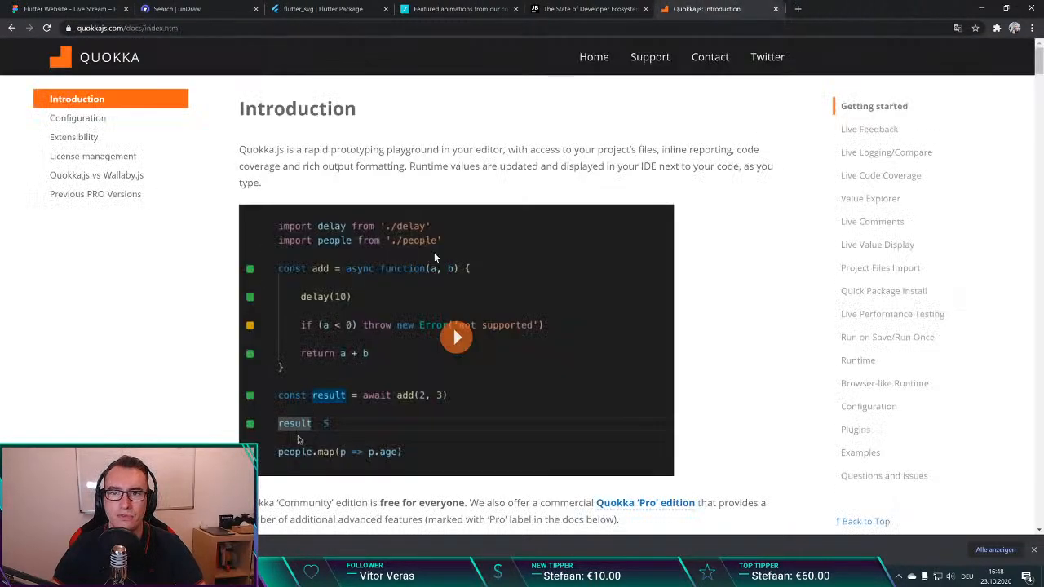
key(ctrl+w)
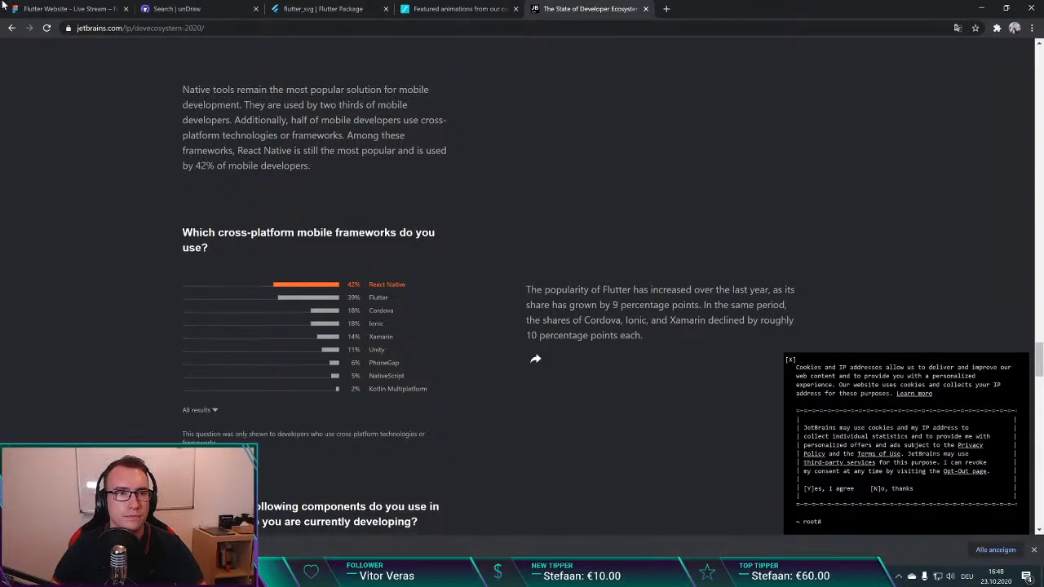
key(ctrl+1)
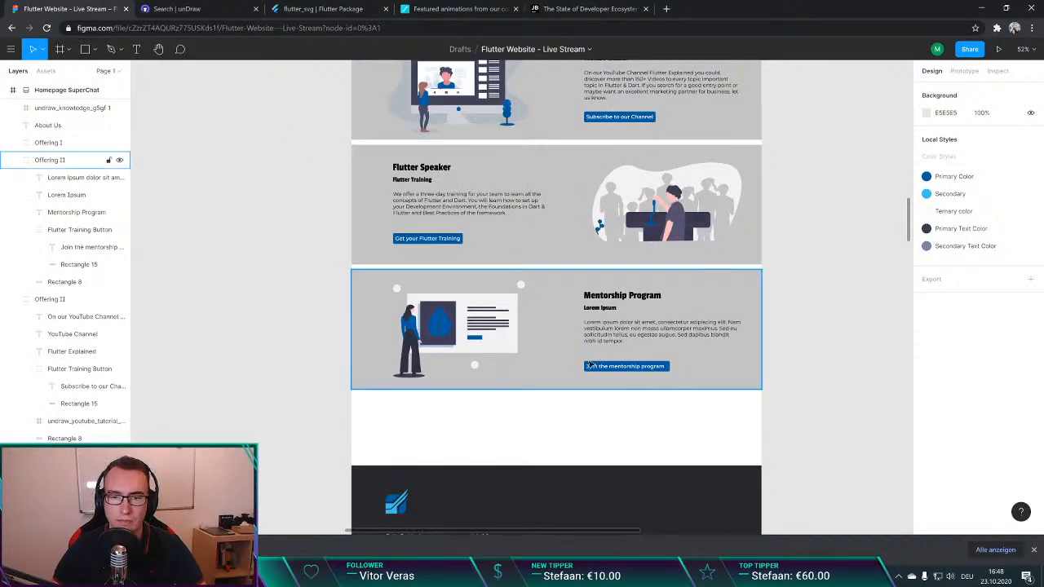
key(ctrl+t)
text(gum)
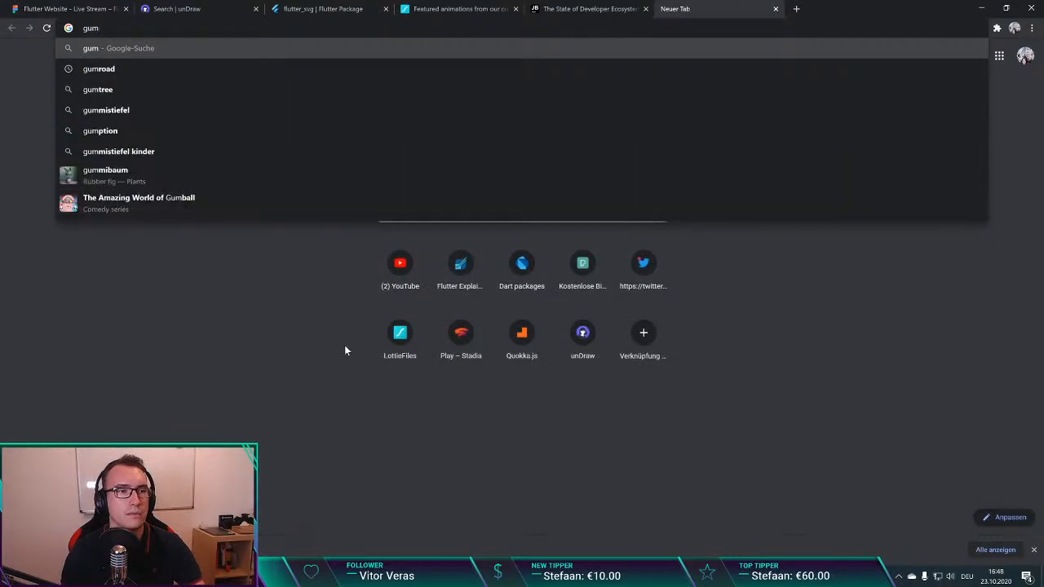
text(road)
key(Escape)
key(ctrl+w)
Step: Search Google in a new tab for "gumroad flutter explained"
key(ctrl+t)
text(f)
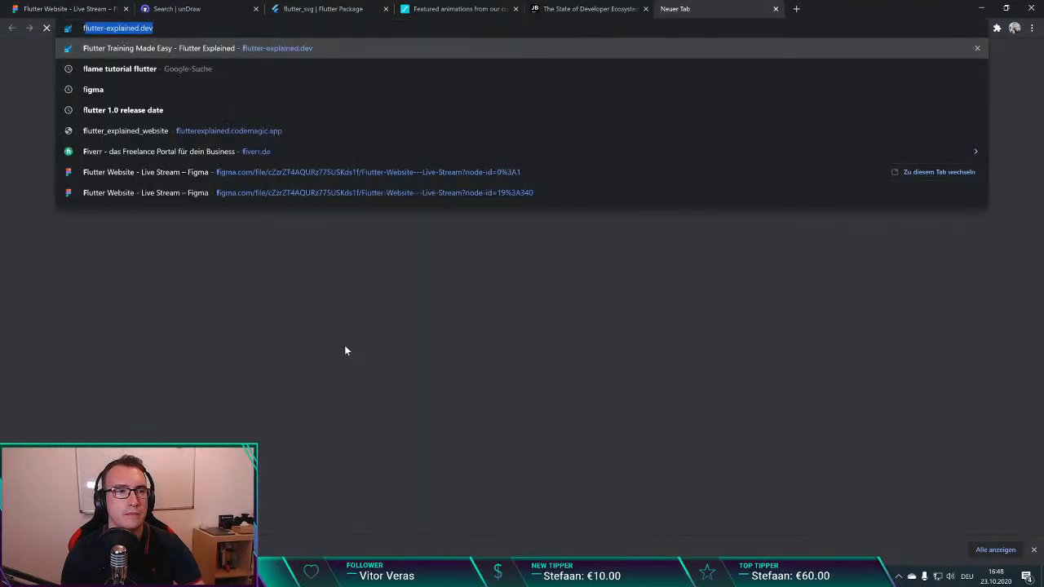
key(BackSpace)
text(gumroad)
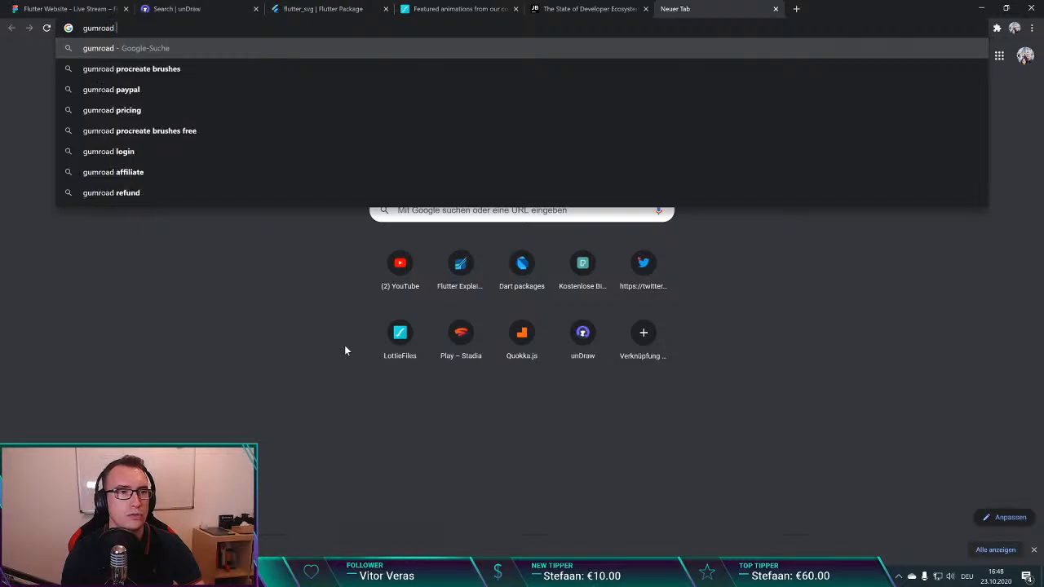
text( flutter explaine)
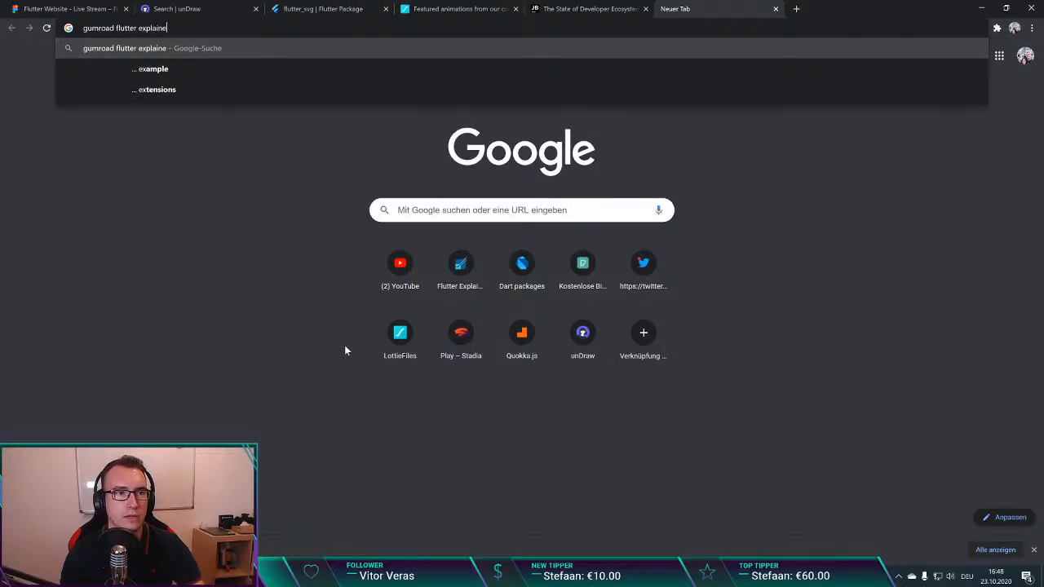
text(d)
key(Return)
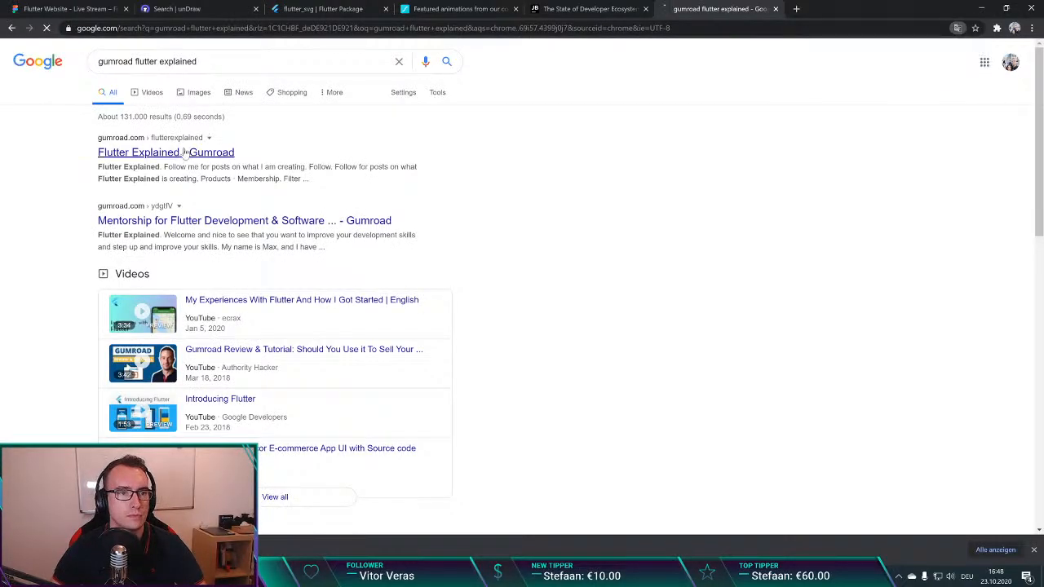
Step: Open the mentorship product on the Flutter Explained Gumroad page, select its address, and return to the Figma design
click(184, 152)
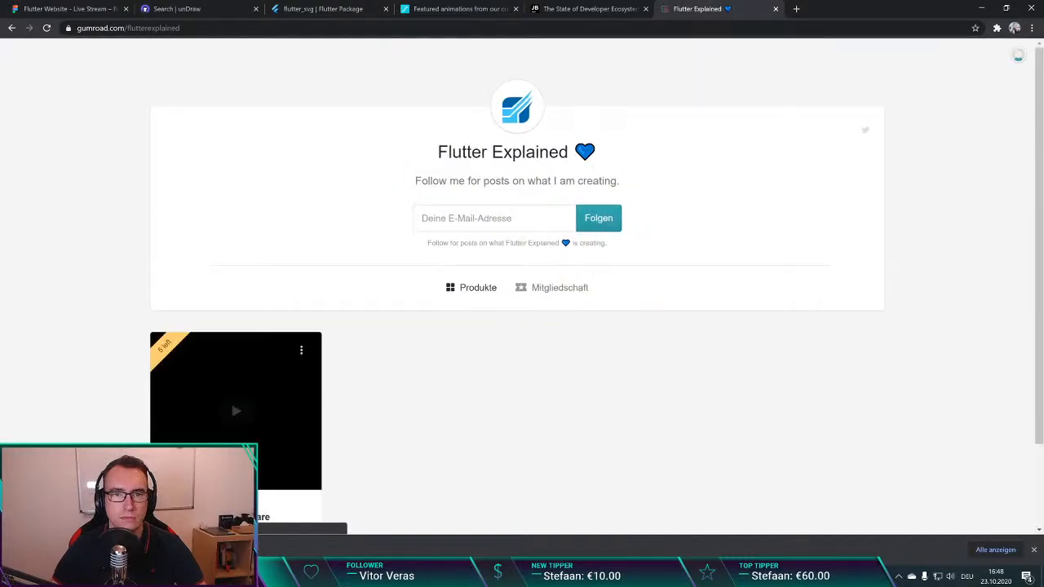
scroll(294, 219, down, 2)
click(198, 417)
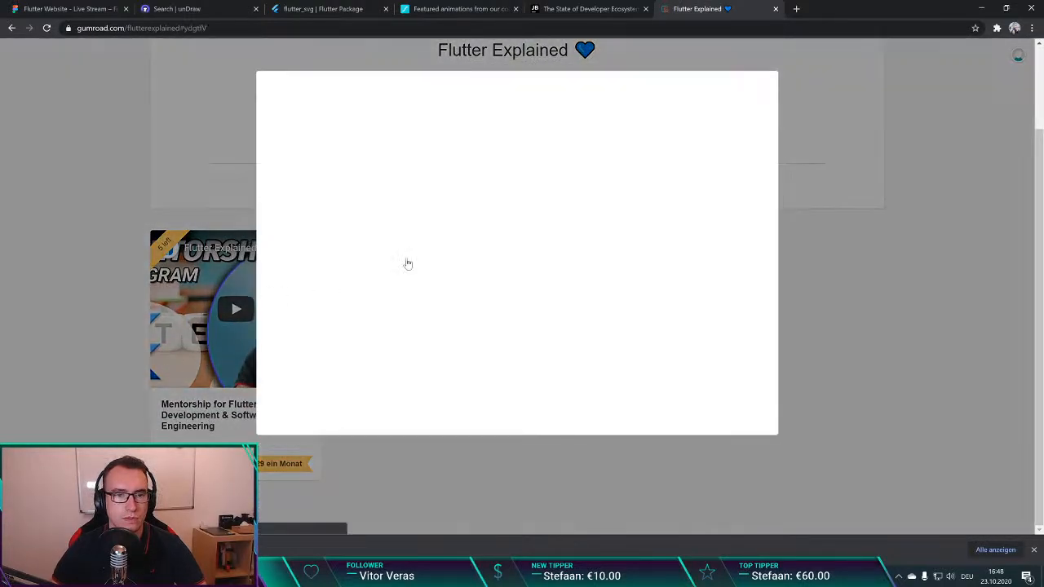
click(384, 27)
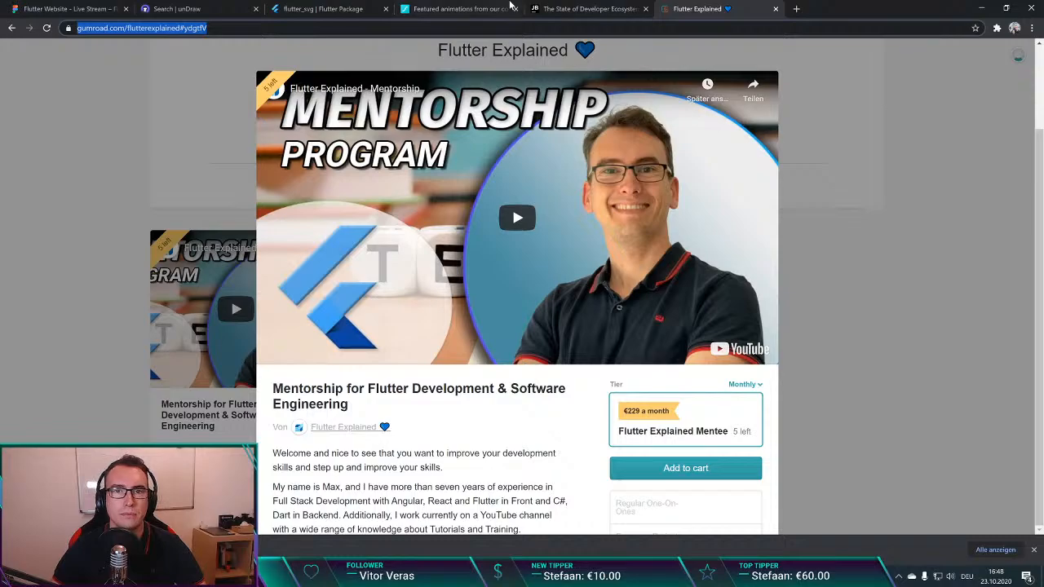
click(312, 18)
click(65, 9)
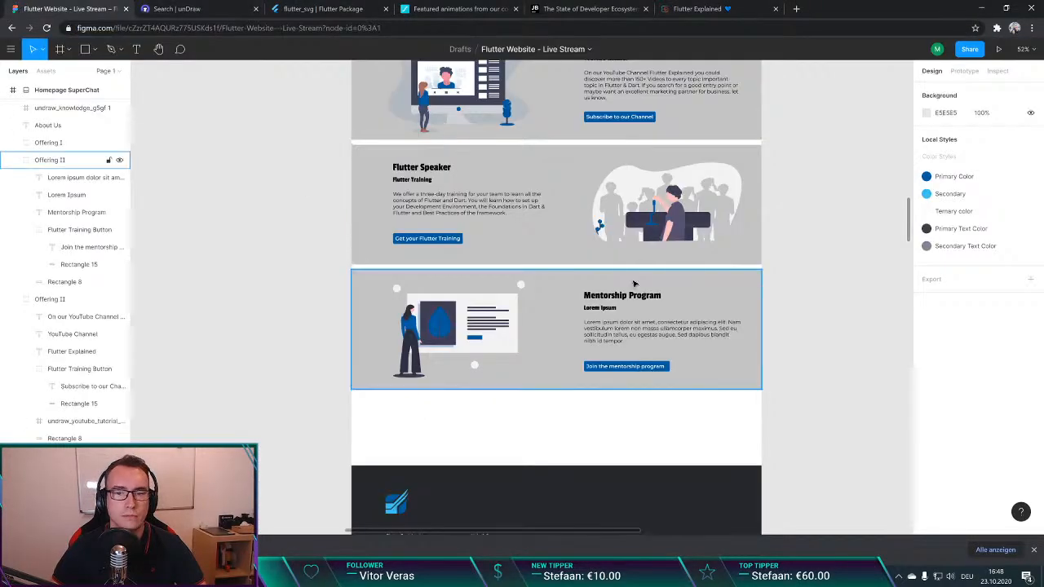
Step: Select the "Join the mentorship program" button group, view its prototype interactions, and deselect it
click(641, 368)
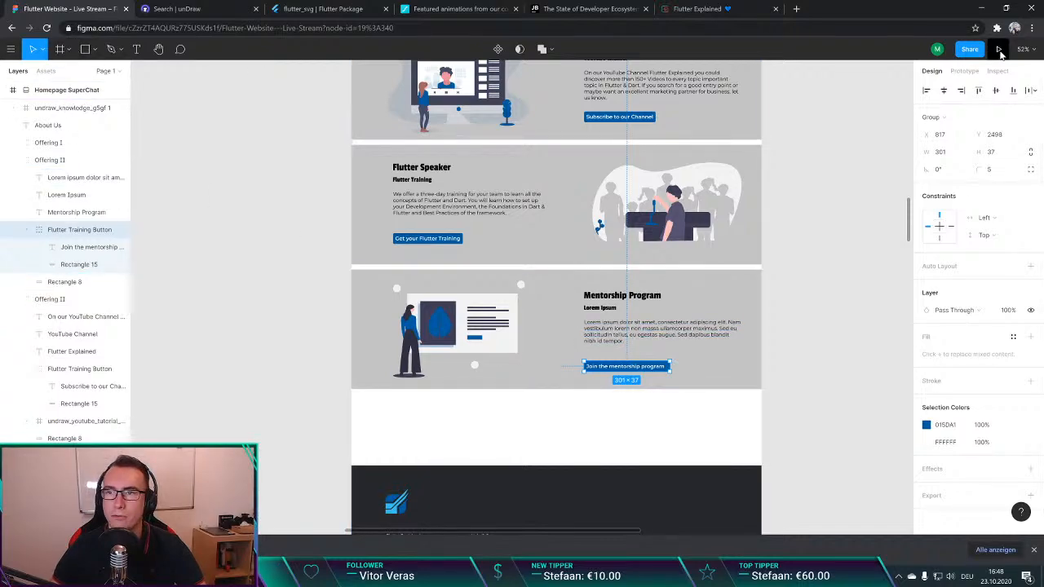
click(964, 71)
click(932, 71)
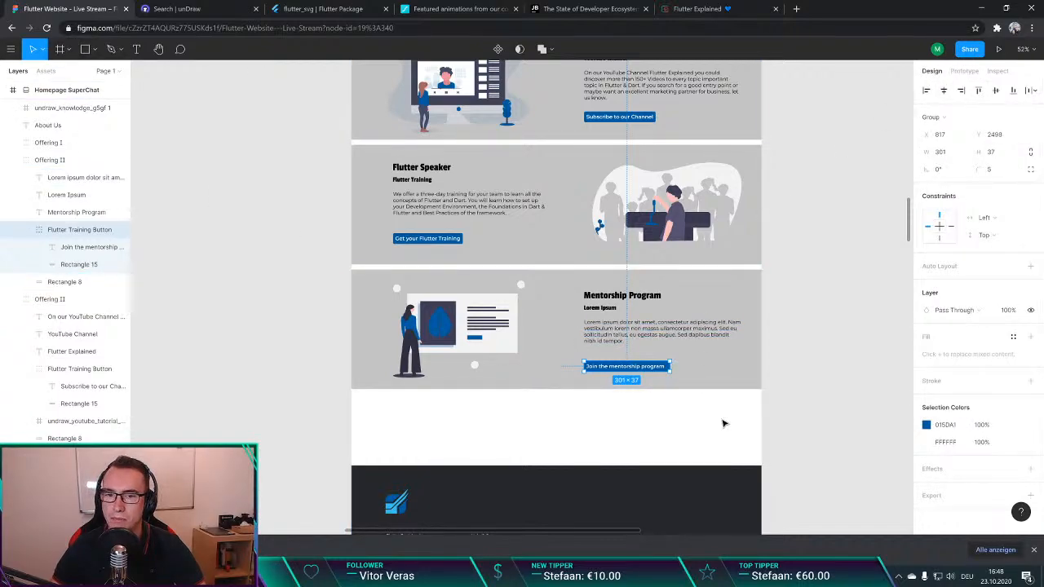
scroll(722, 423, down, 1)
click(966, 74)
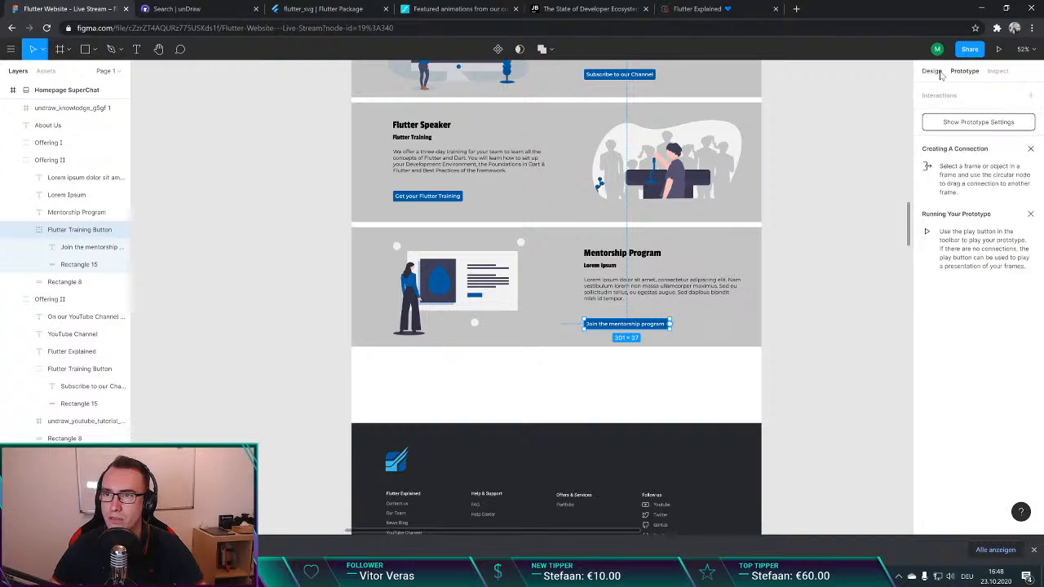
click(938, 72)
click(820, 236)
Step: Review the homepage from the Mentorship Program offering up to the navigation bar, including the hero text group and phone illustration
scroll(784, 325, down, 1)
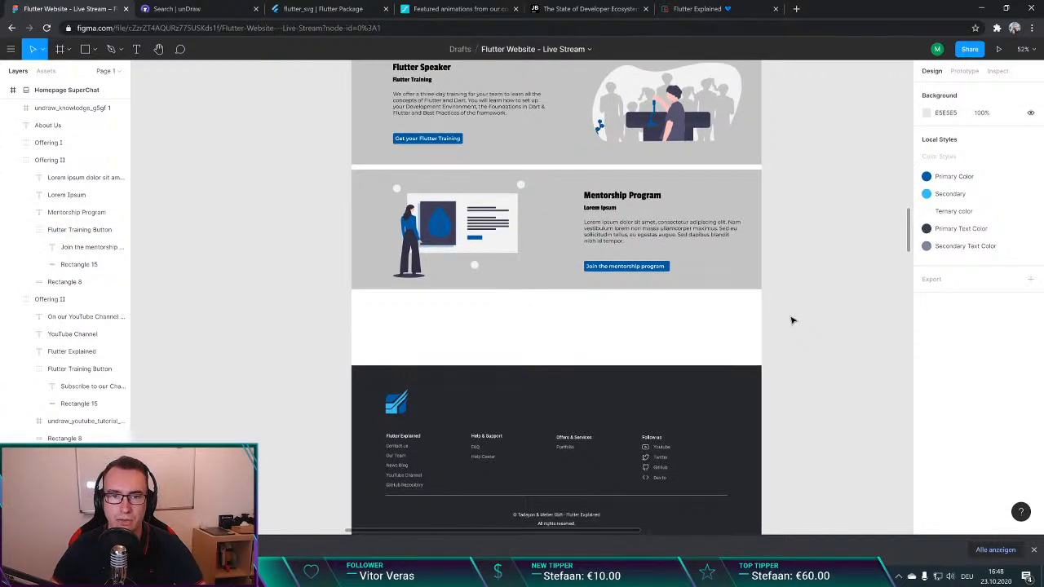
scroll(795, 318, up, 1)
scroll(799, 317, up, 6)
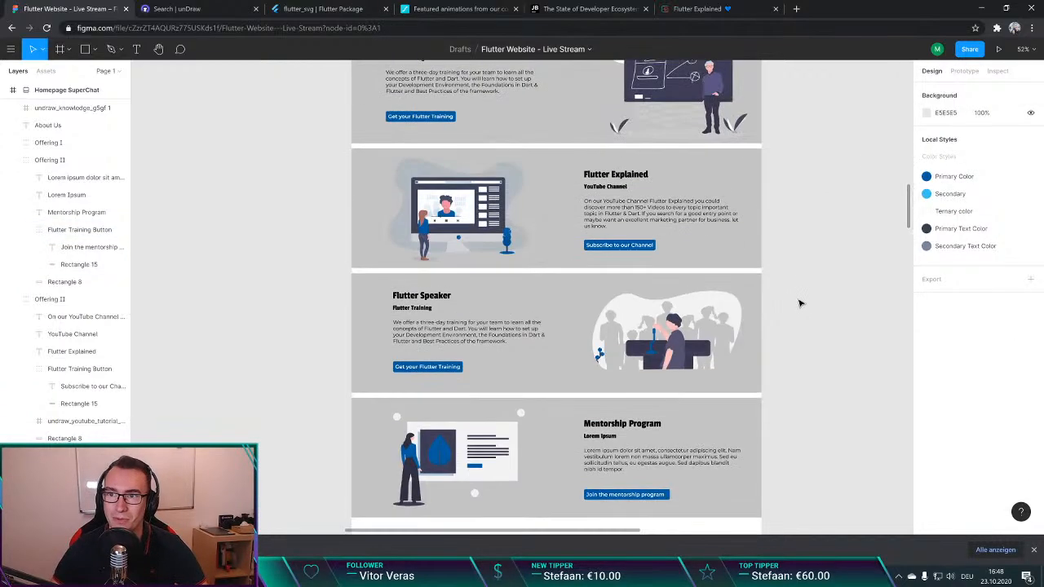
scroll(816, 312, up, 4)
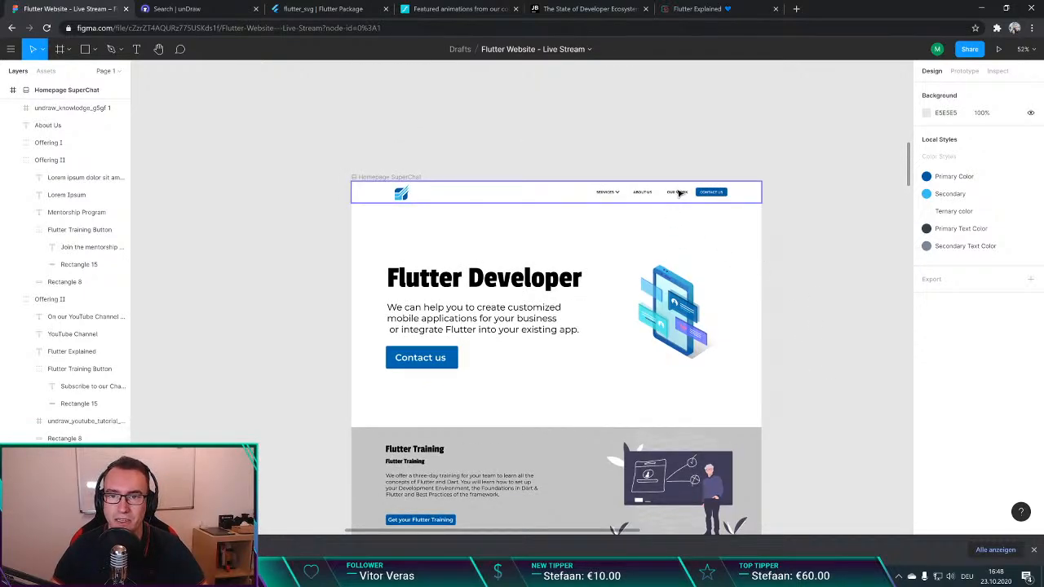
scroll(512, 280, down, 1)
scroll(317, 272, down, 2)
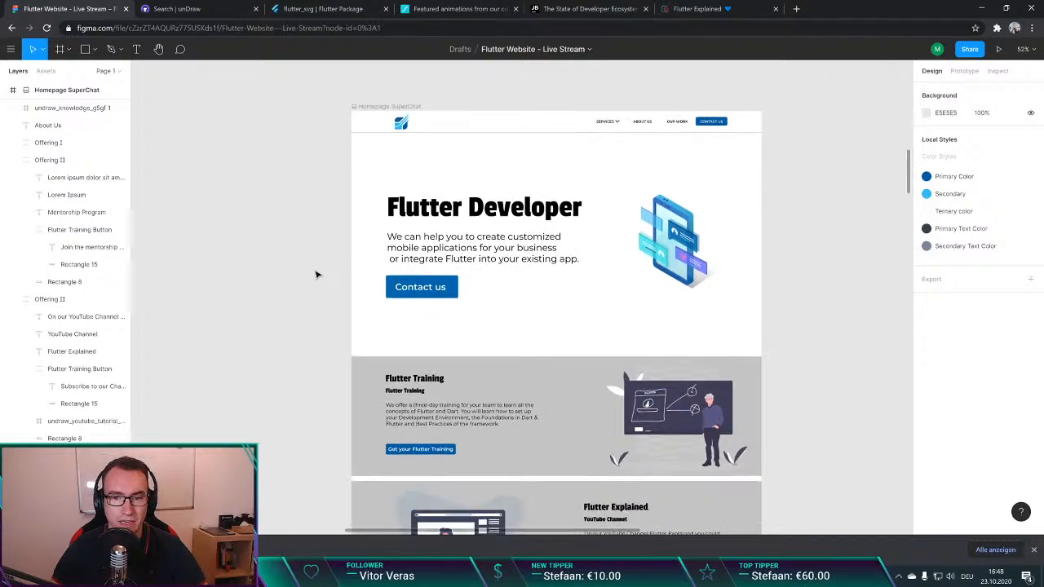
scroll(350, 291, up, 3)
click(527, 246)
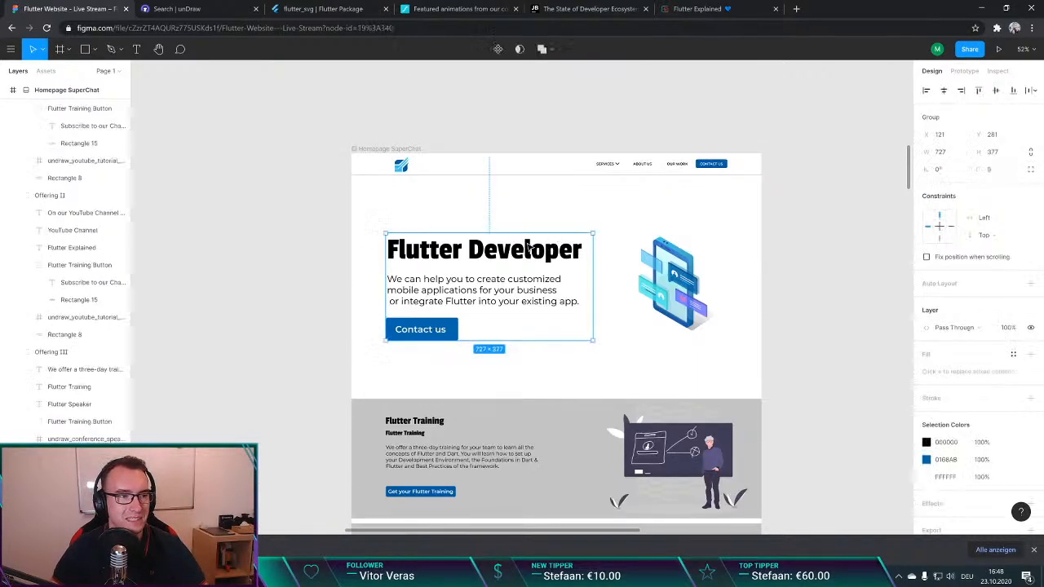
click(670, 283)
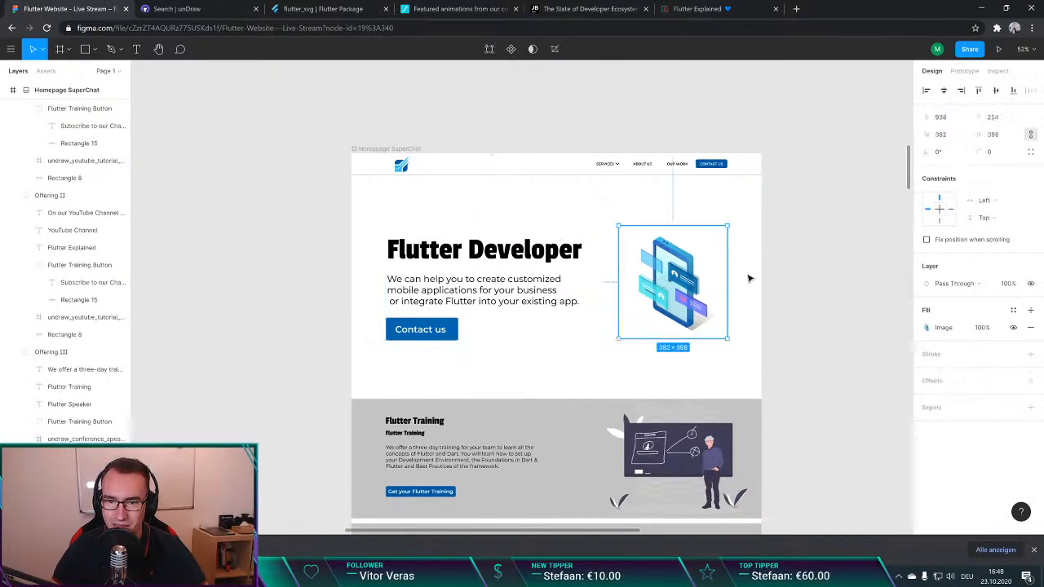
click(747, 277)
Step: Examine the spacing between the hero, the four offering sections, and the footer of the Homepage SuperChat frame
scroll(747, 273, down, 12)
scroll(779, 237, up, 1)
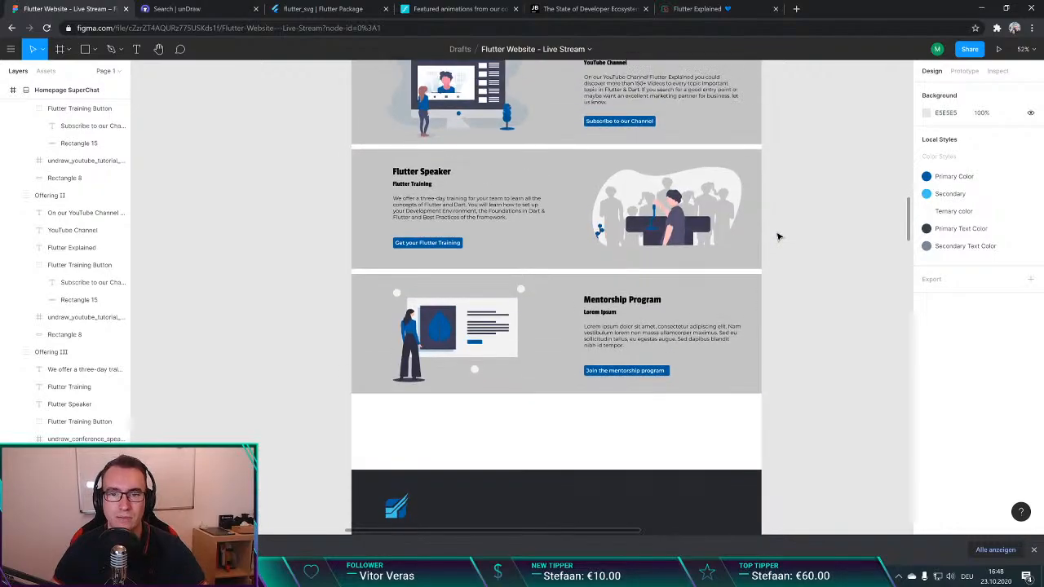
scroll(780, 239, up, 5)
scroll(779, 238, up, 2)
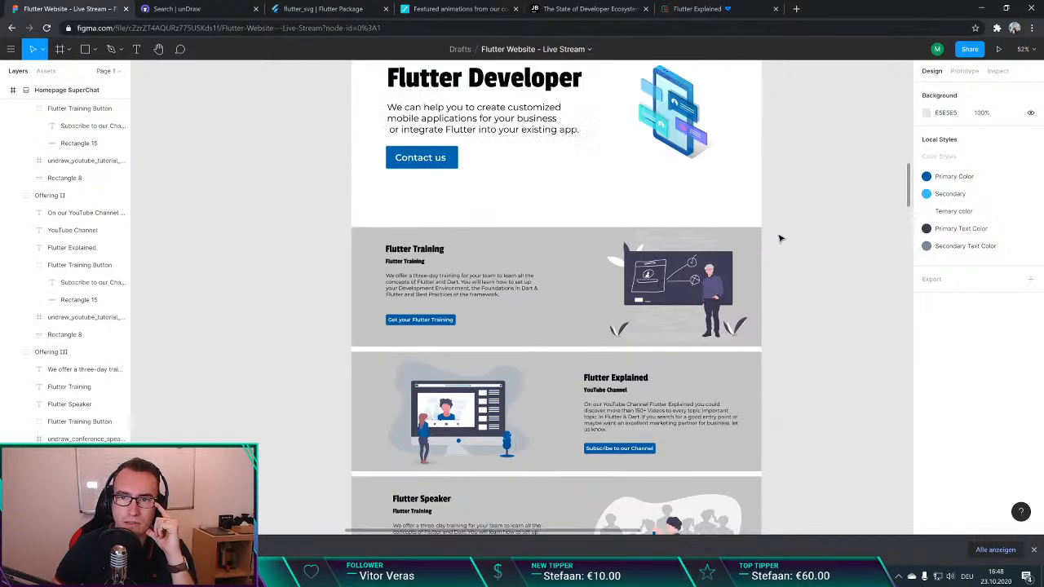
scroll(779, 239, down, 5)
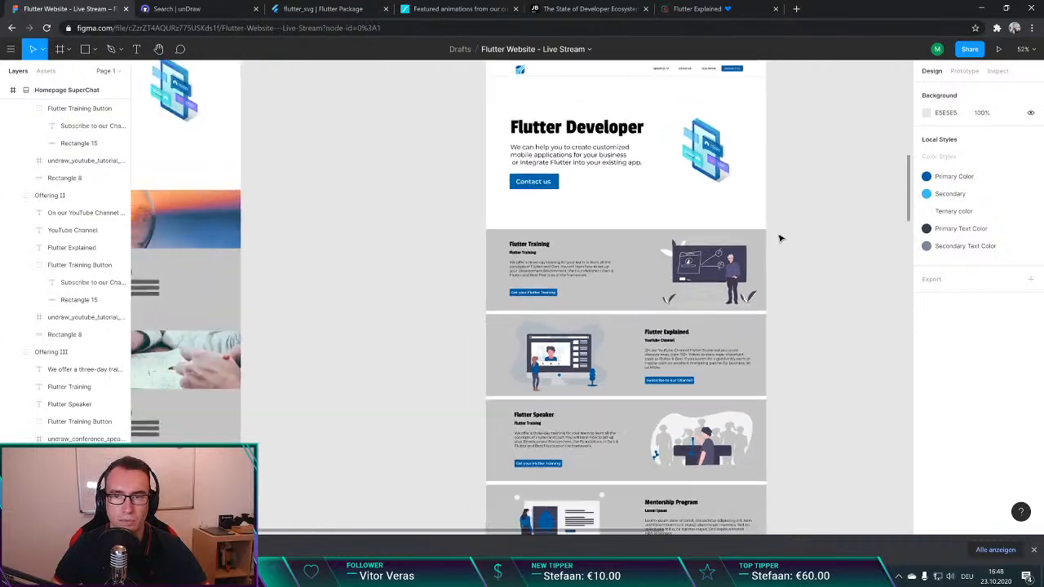
scroll(774, 241, down, 2)
scroll(772, 241, right, 2)
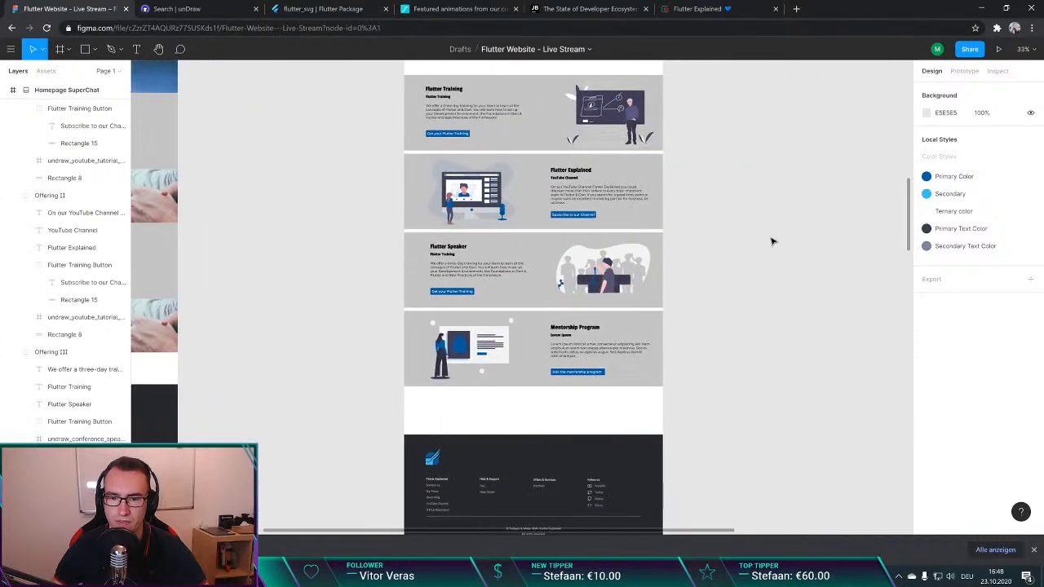
scroll(771, 241, down, 3)
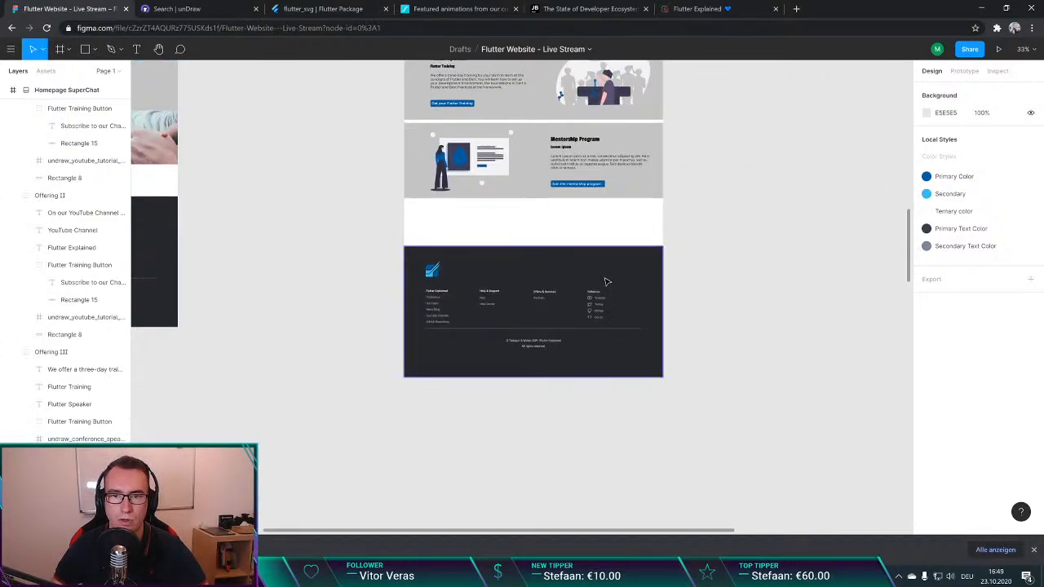
Step: Move the footer up to about Y 2692 and shorten the Homepage SuperChat frame to a height of about 3420
drag(603, 284, 606, 250)
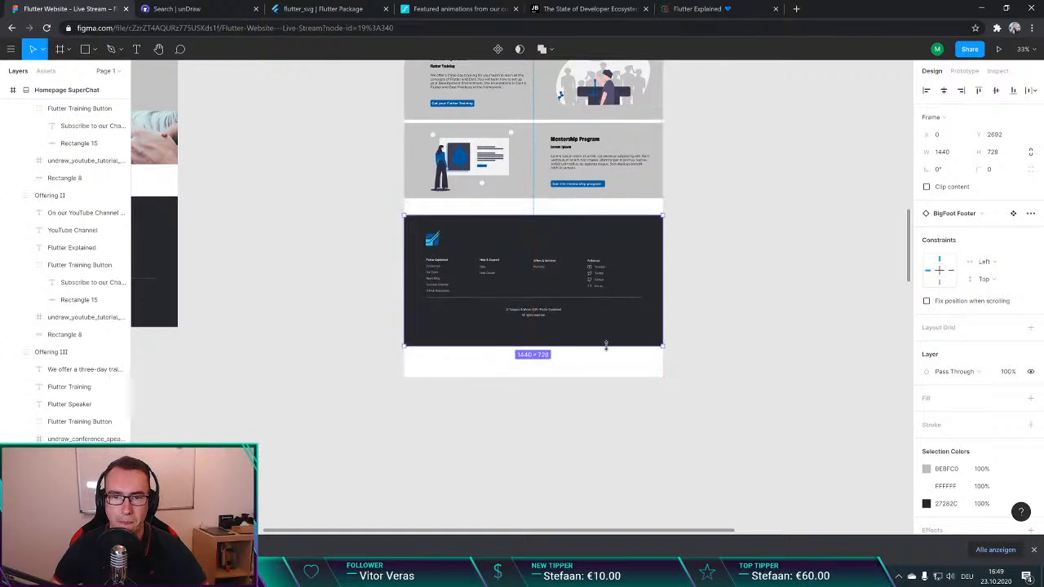
click(592, 364)
scroll(506, 261, up, 7)
click(404, 140)
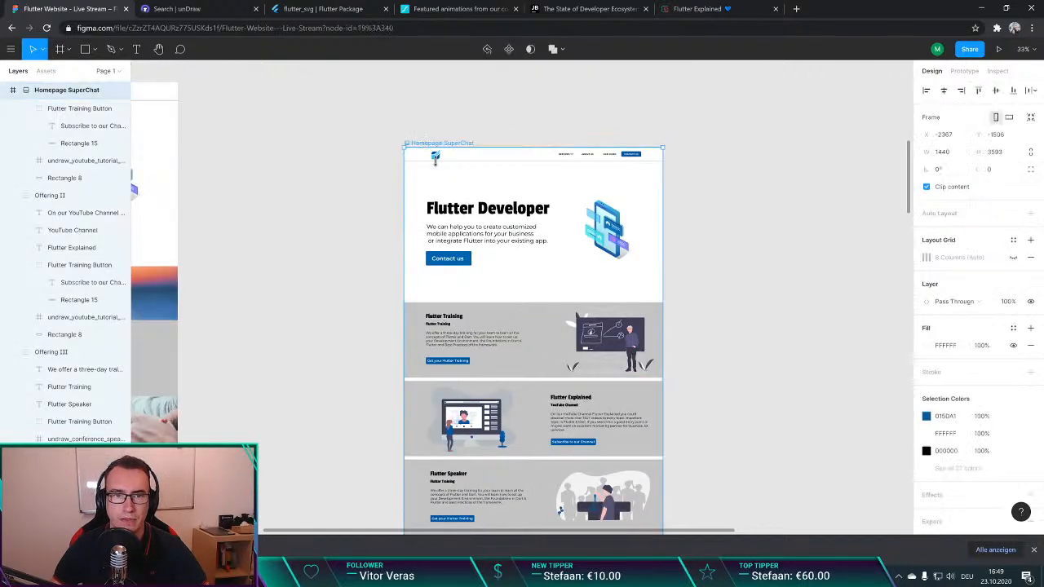
scroll(578, 263, down, 6)
drag(563, 424, 565, 394)
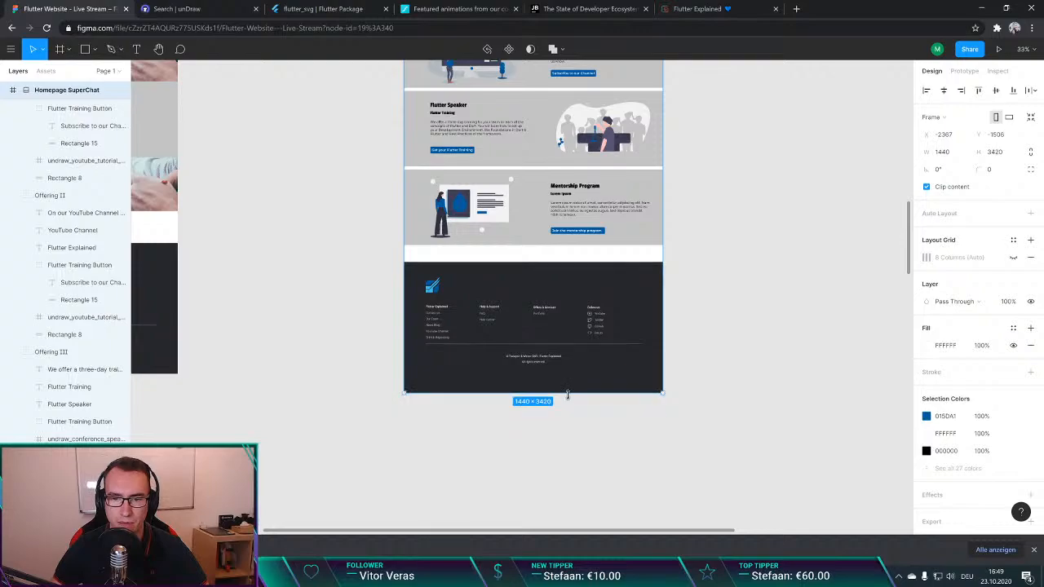
scroll(715, 372, up, 6)
scroll(713, 326, down, 2)
click(720, 266)
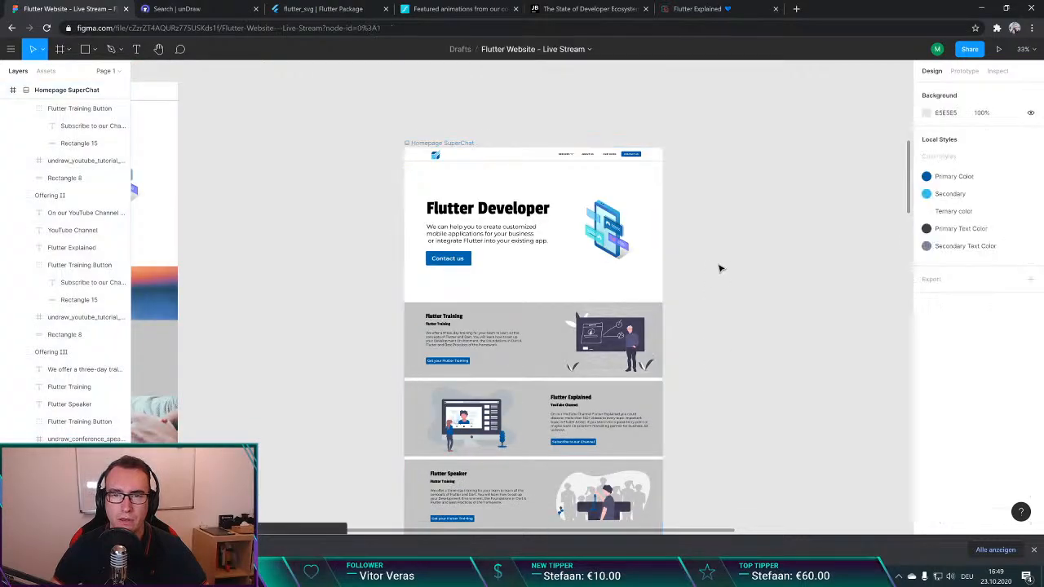
Step: Examine the Services item in the Homepage SuperChat navigation bar and the matching Navigation Bar component above the footer component
scroll(574, 159, up, 3)
scroll(576, 169, up, 3)
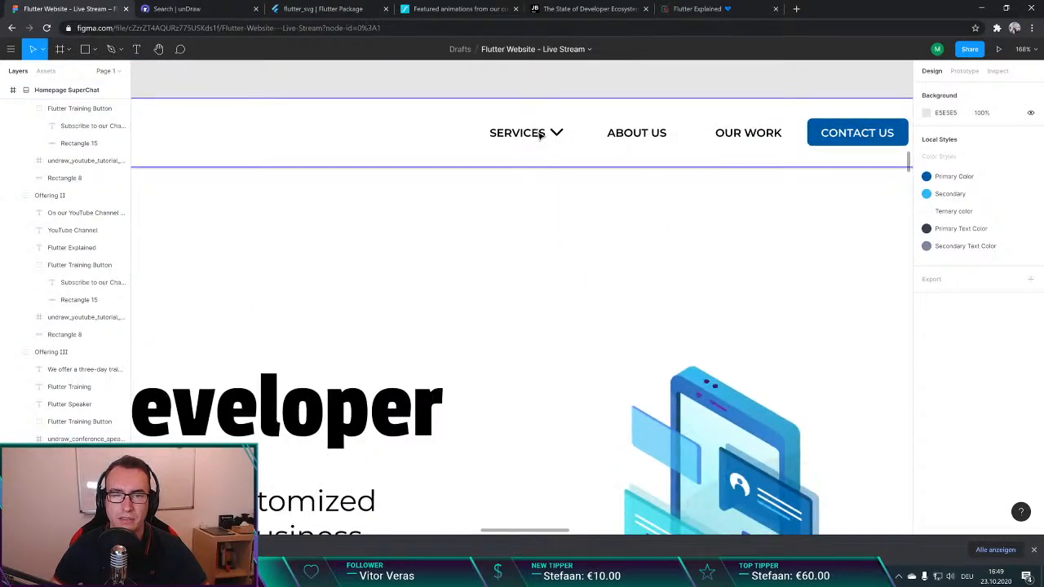
double_click(540, 136)
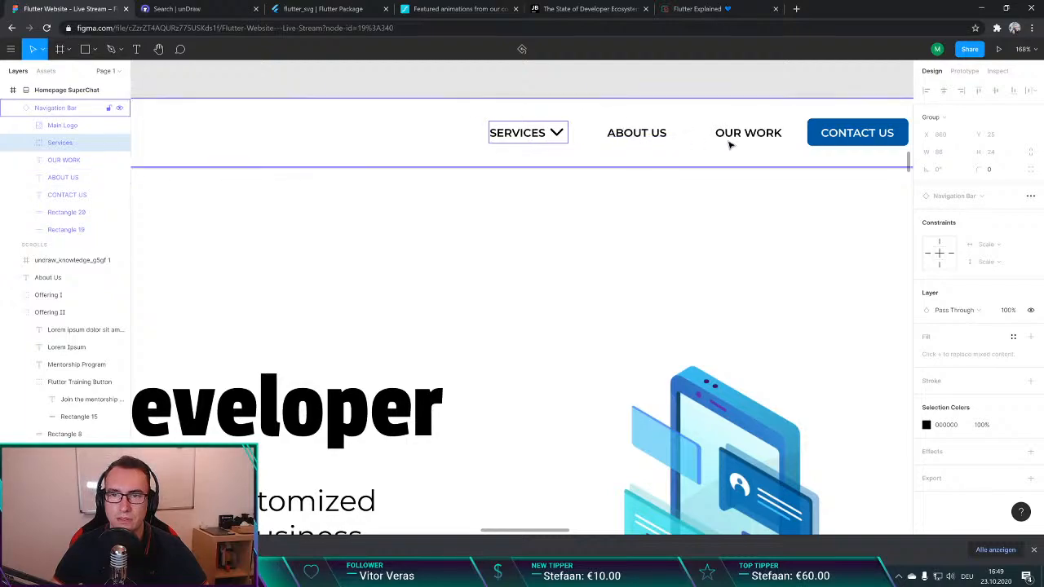
click(705, 252)
scroll(633, 266, down, 4)
scroll(633, 266, down, 10)
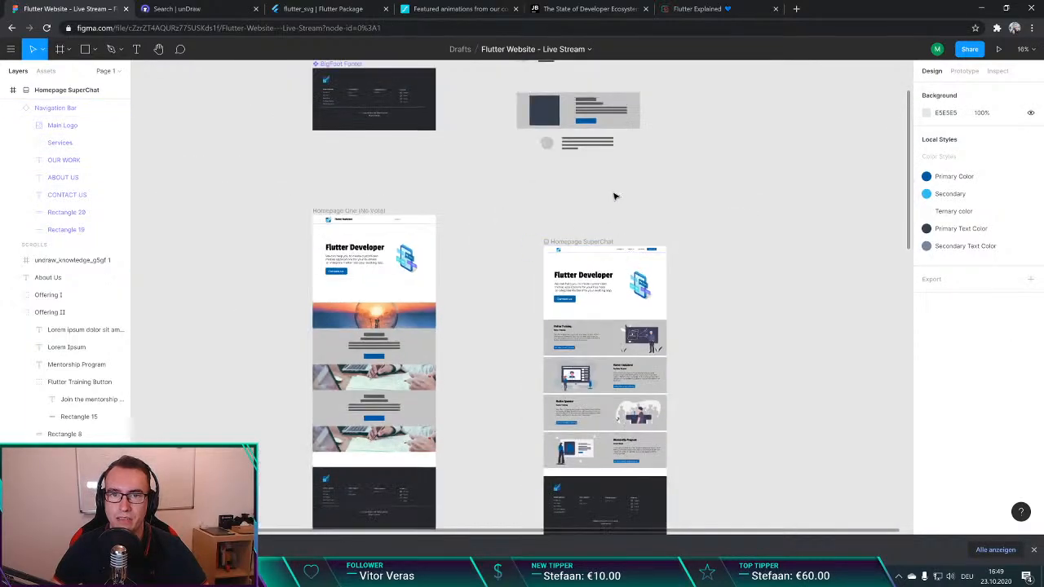
scroll(361, 268, up, 15)
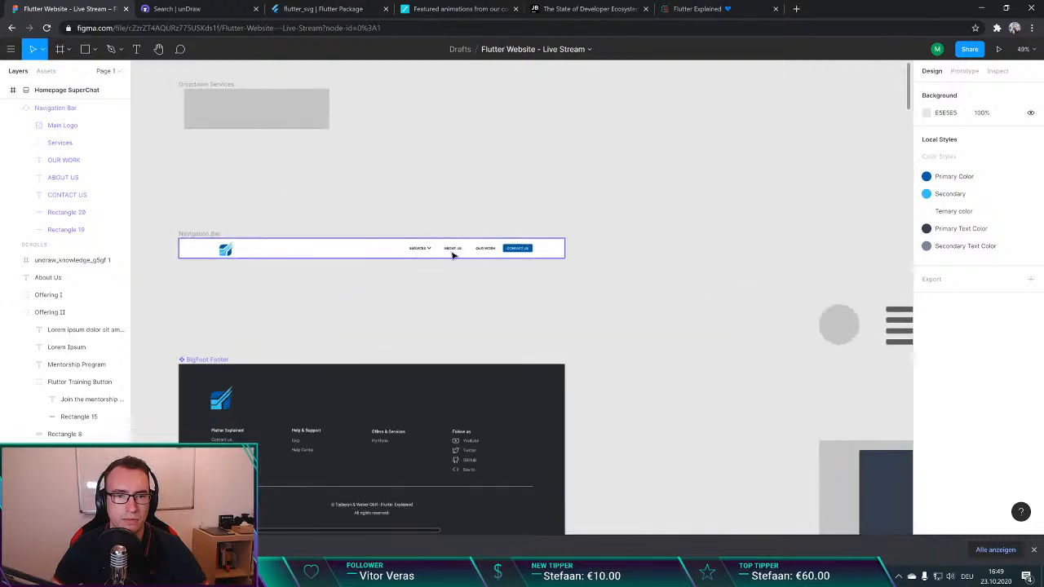
scroll(319, 243, down, 3)
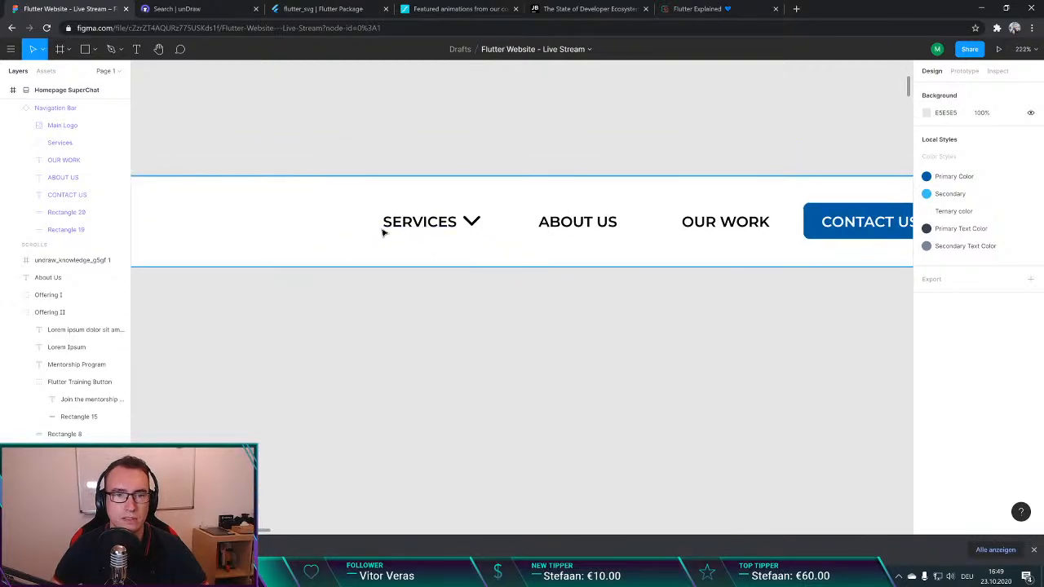
scroll(408, 220, down, 2)
scroll(425, 214, up, 1)
scroll(473, 260, up, 2)
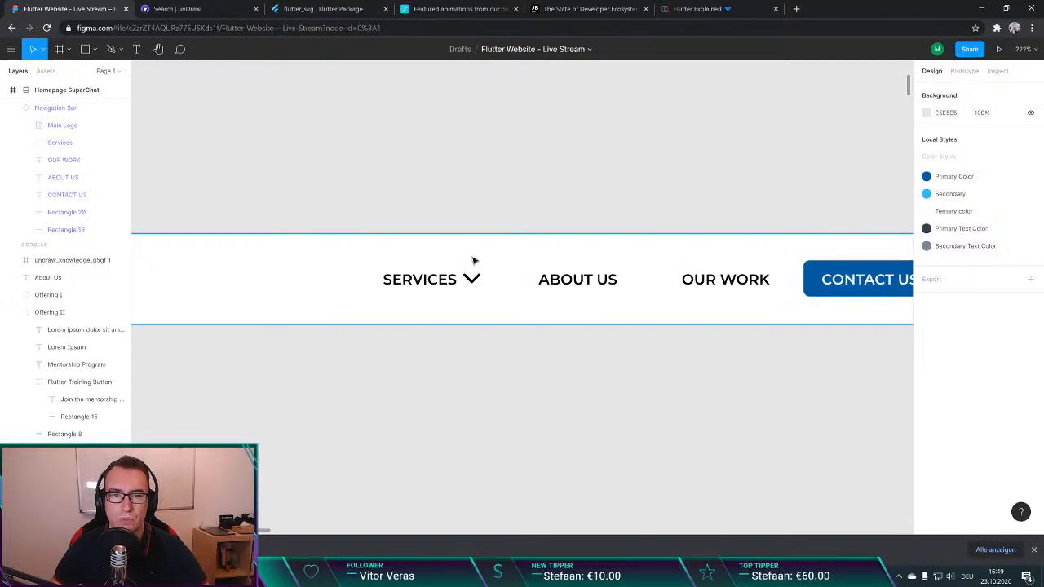
Step: Move the SERVICES, ABOUT US and OUR WORK items of the Navigation Bar component together about 3 px to the right
click(433, 284)
double_click(450, 279)
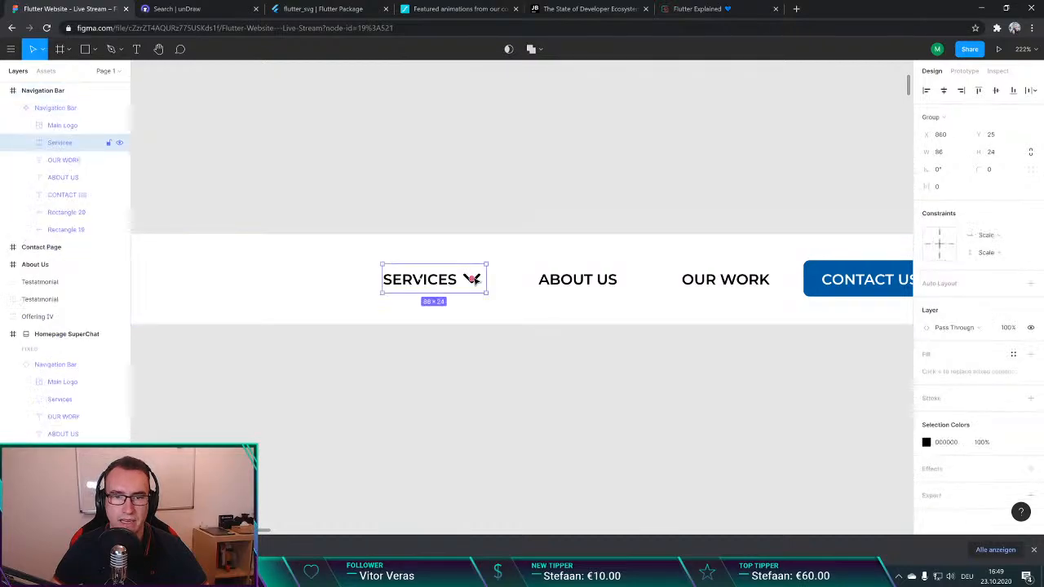
shift+click(555, 281)
shift+click(729, 280)
mouse_move(729, 280)
mouse_down()
mouse_move(594, 282)
mouse_move(754, 281)
mouse_move(741, 283)
mouse_up()
click(660, 388)
scroll(470, 368, down, 1)
scroll(471, 368, up, 3)
scroll(470, 368, down, 3)
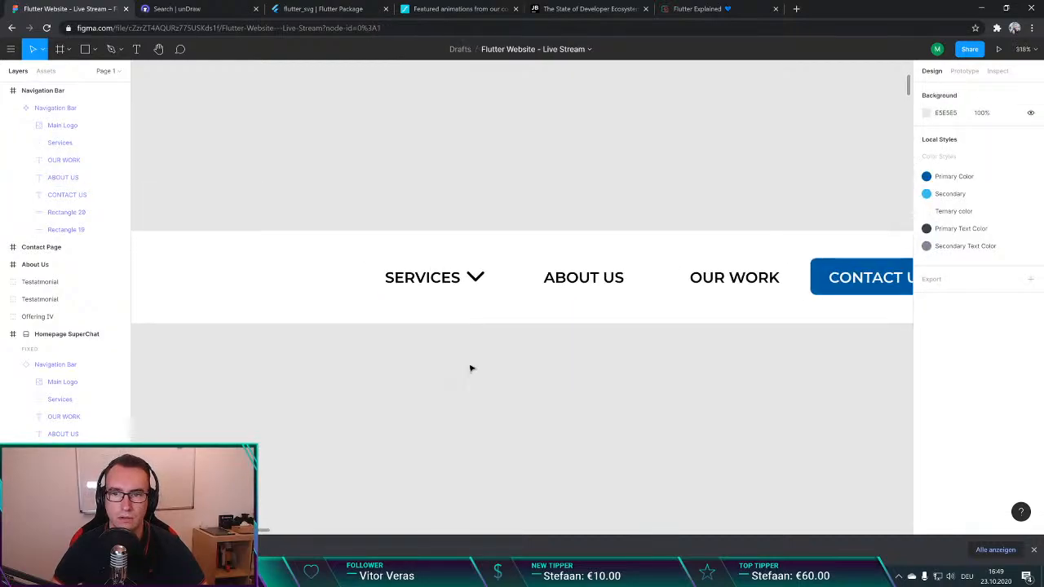
Step: Move SERVICES, ABOUT US and OUR WORK together to the left, widening the gap before the CONTACT US button
scroll(471, 368, down, 2)
click(463, 300)
double_click(456, 299)
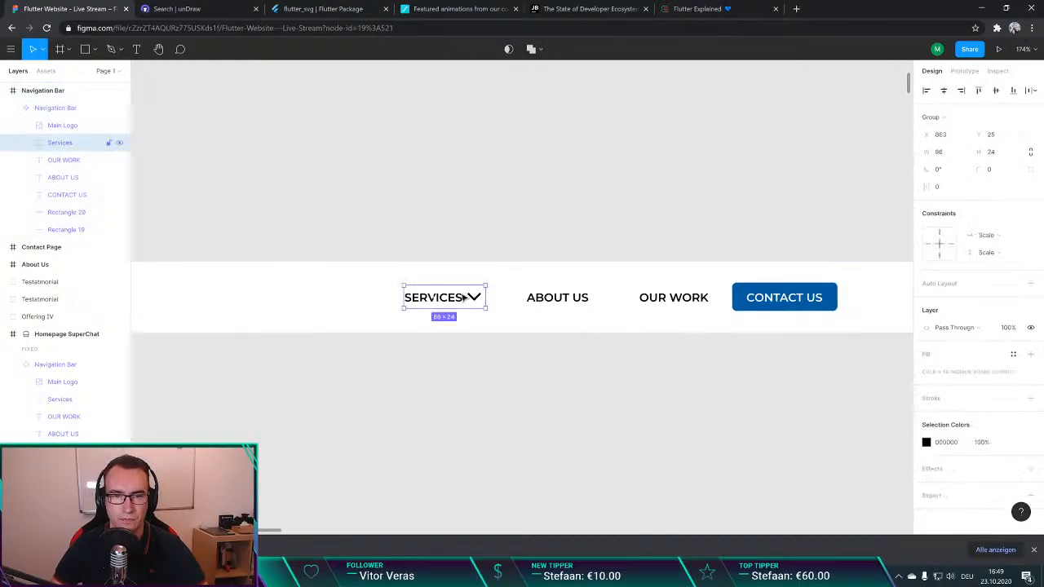
shift+click(583, 300)
shift+click(675, 299)
drag(675, 299, 661, 304)
click(443, 354)
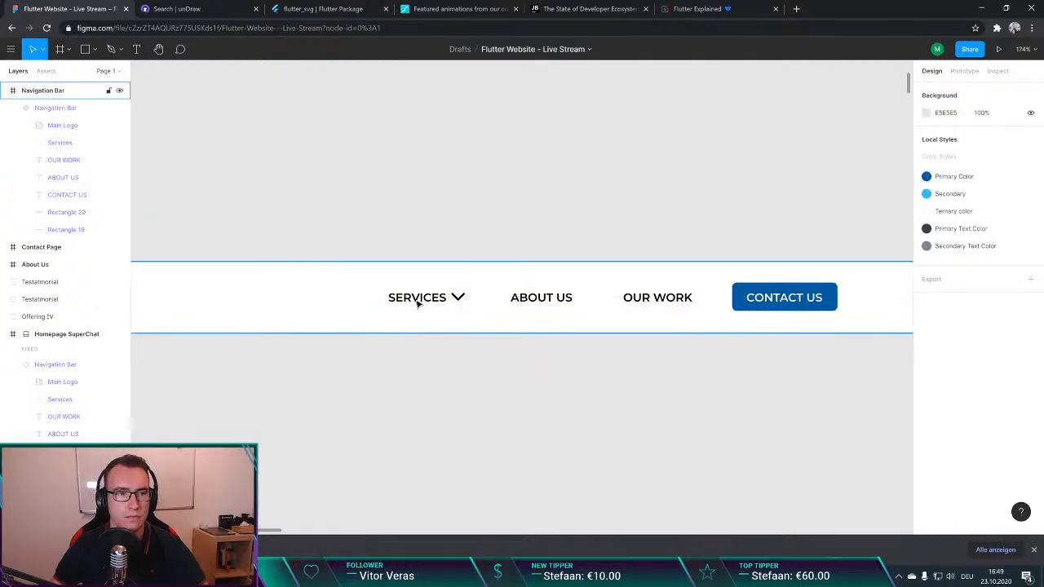
click(54, 108)
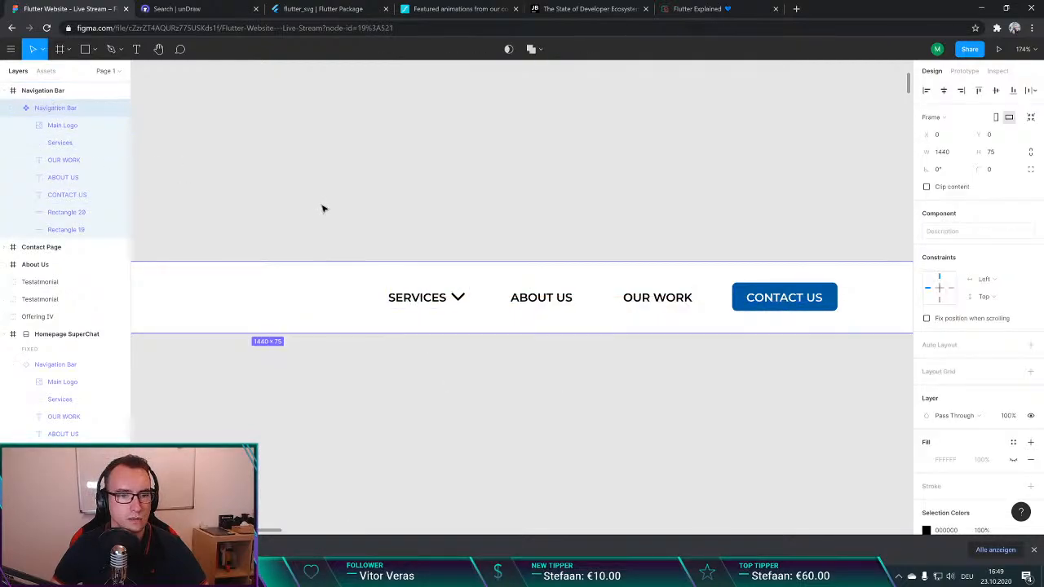
scroll(491, 287, down, 2)
scroll(314, 305, left, 1)
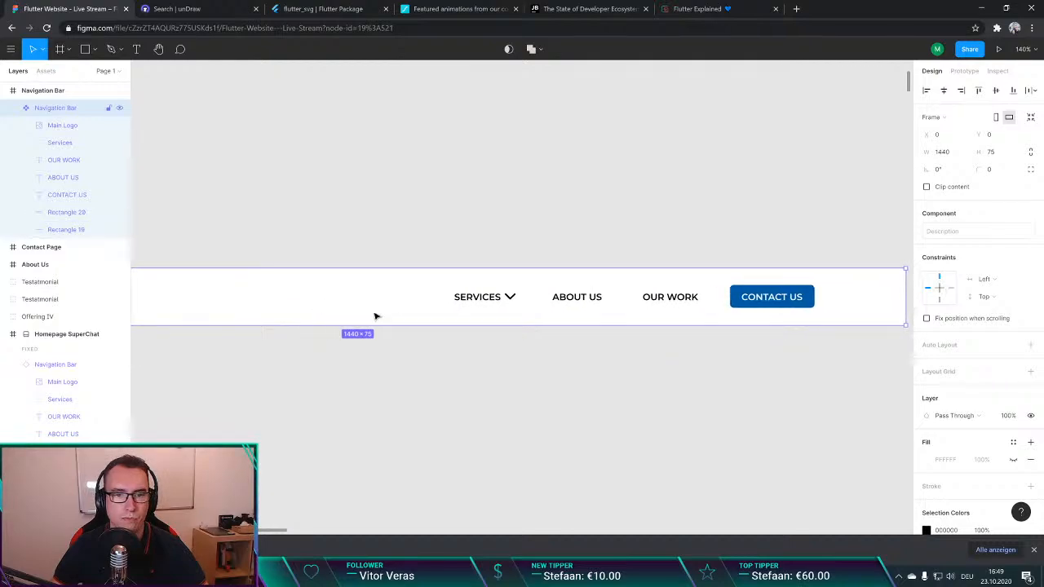
scroll(375, 317, left, 3)
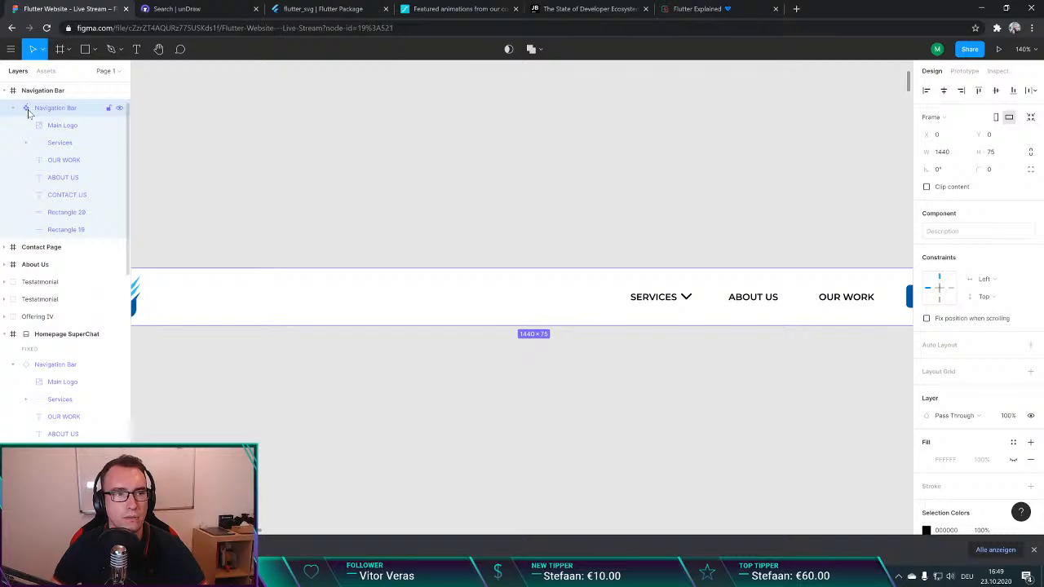
right_click(28, 112)
click(87, 429)
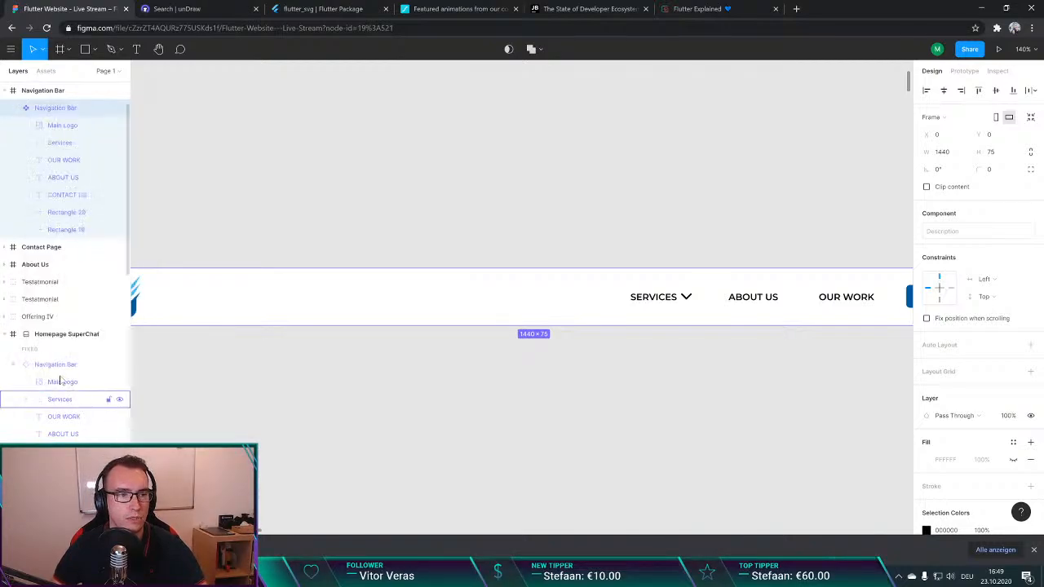
click(51, 281)
shift+click(51, 316)
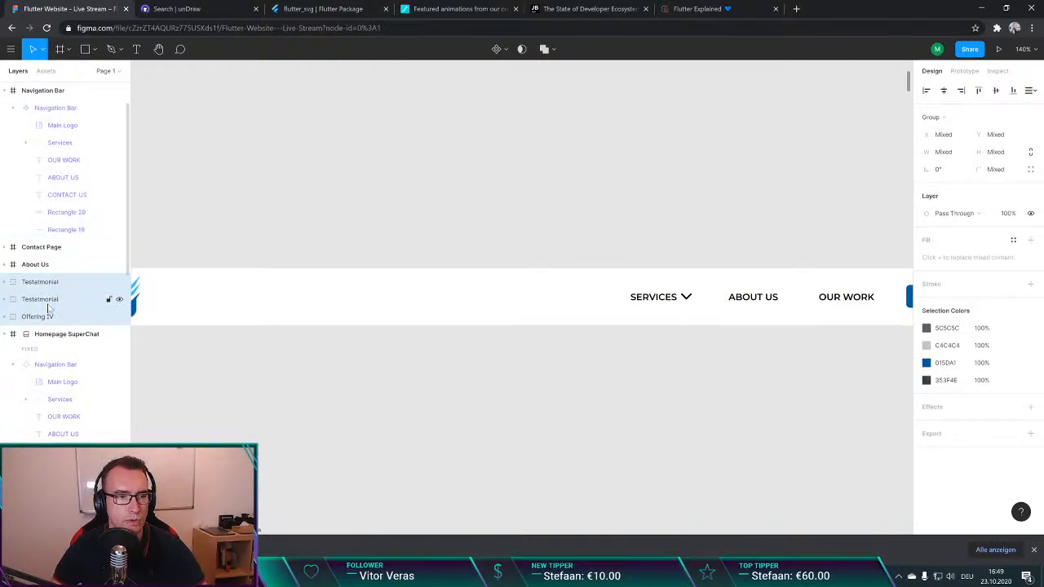
right_click(45, 300)
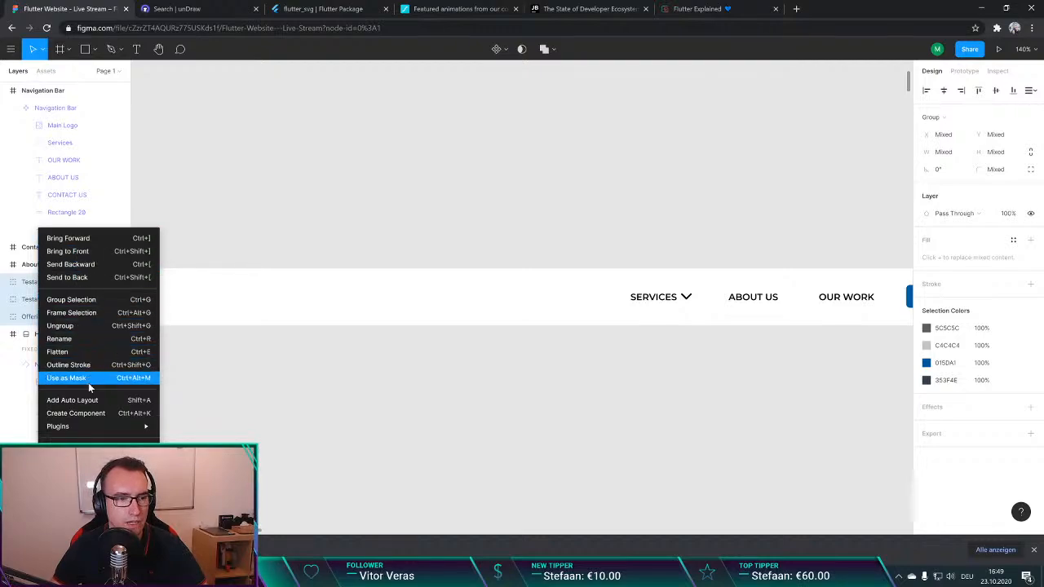
click(207, 272)
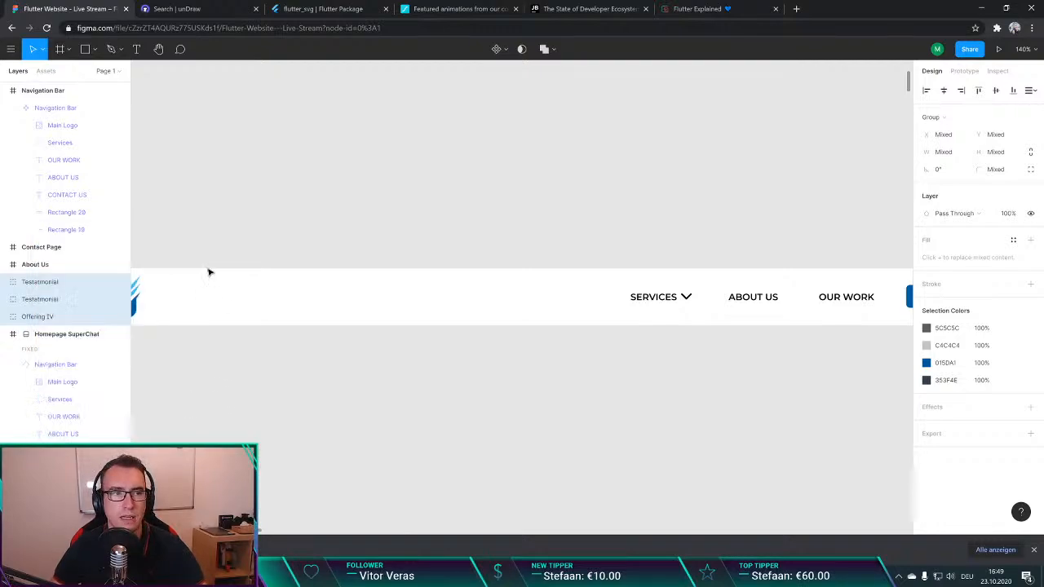
click(347, 158)
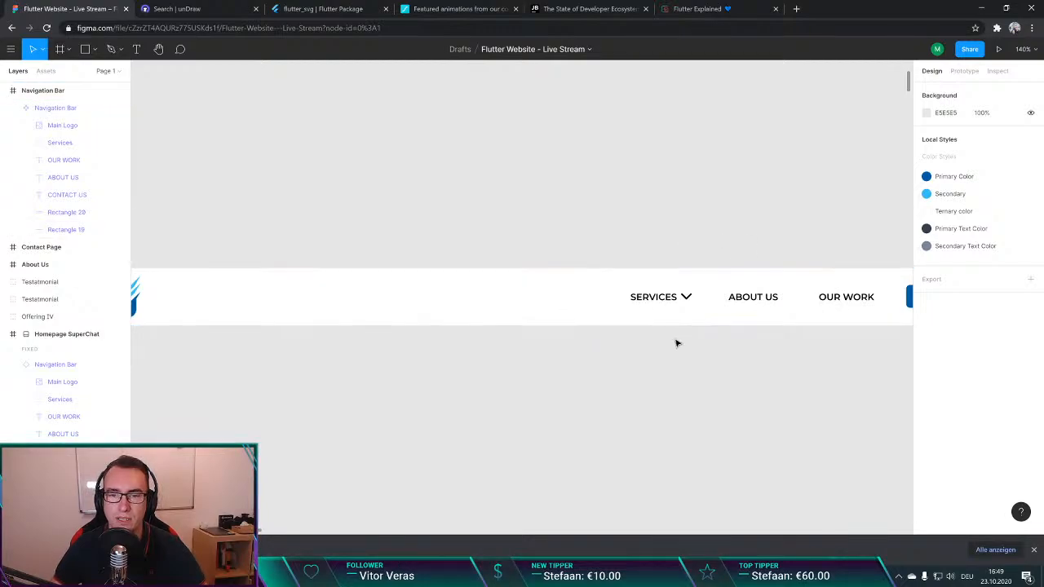
Step: Add a "Blog" text item to the Navigation Bar component and align it left of SERVICES at about X 774, Y 30
scroll(665, 367, down, 5)
scroll(662, 375, down, 6)
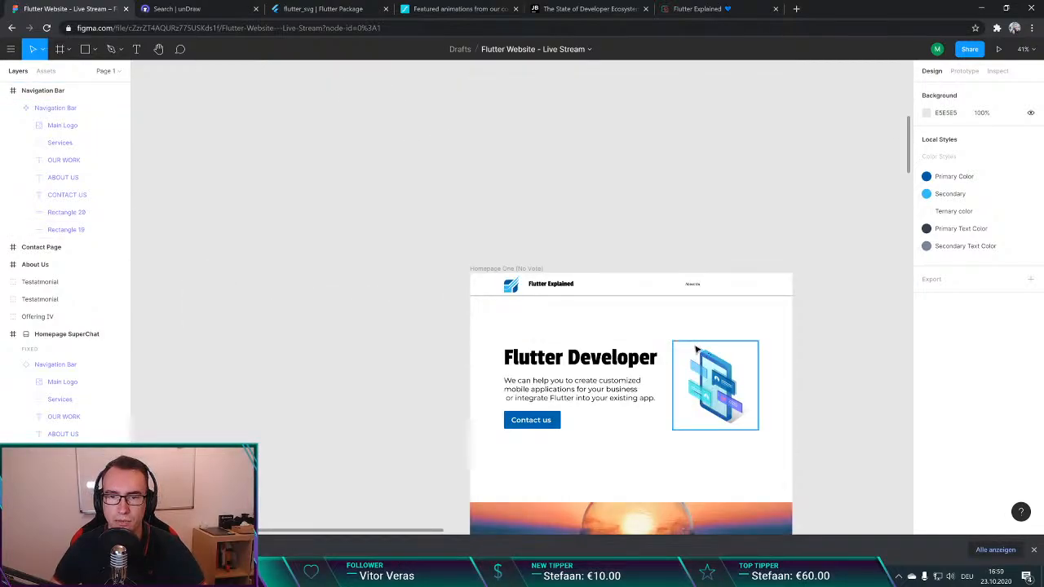
scroll(695, 348, right, 10)
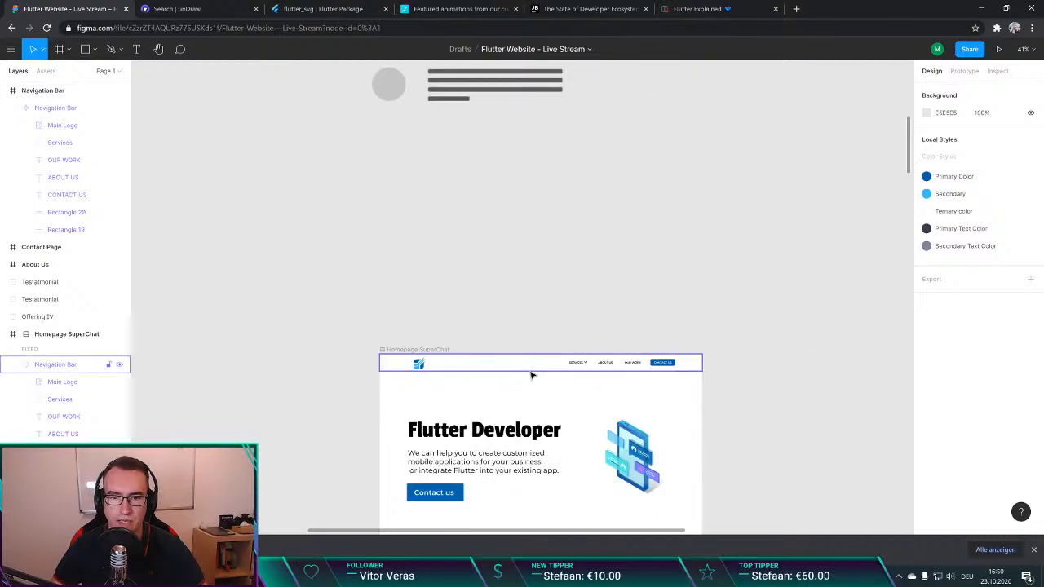
scroll(482, 345, left, 10)
scroll(456, 223, down, 5)
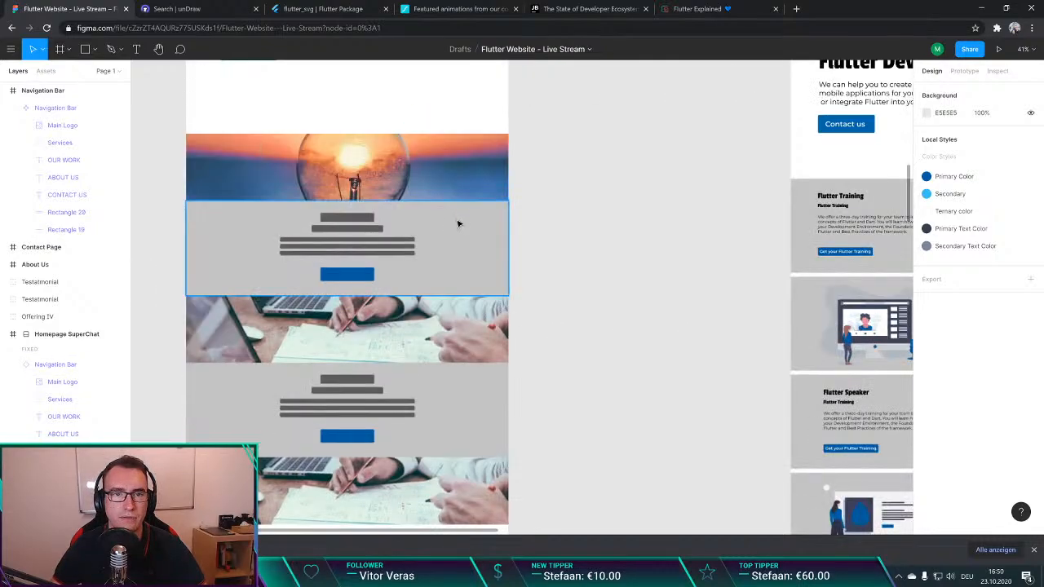
scroll(461, 277, up, 10)
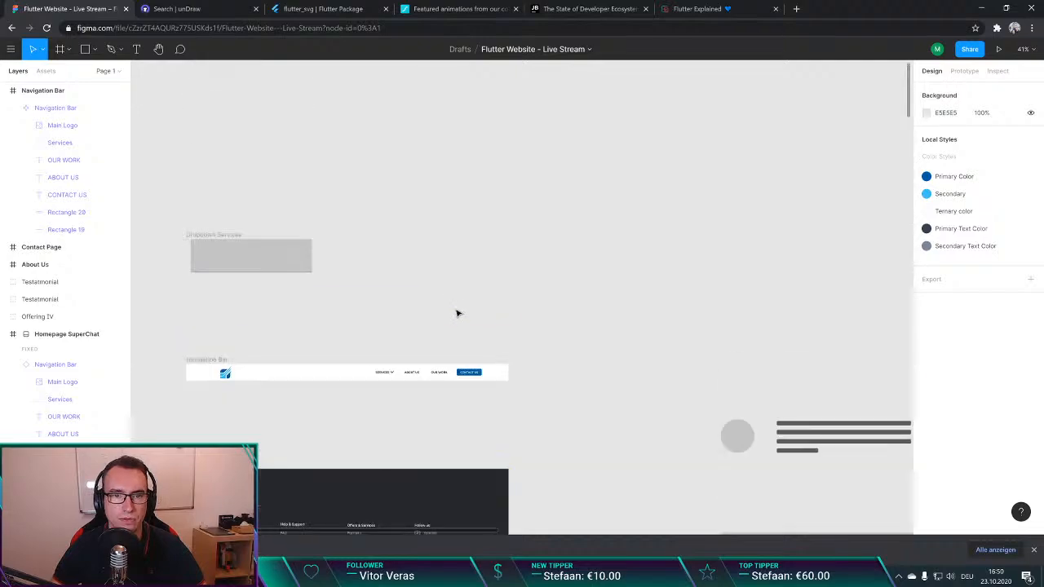
scroll(414, 378, up, 3)
scroll(413, 377, up, 5)
scroll(522, 371, left, 5)
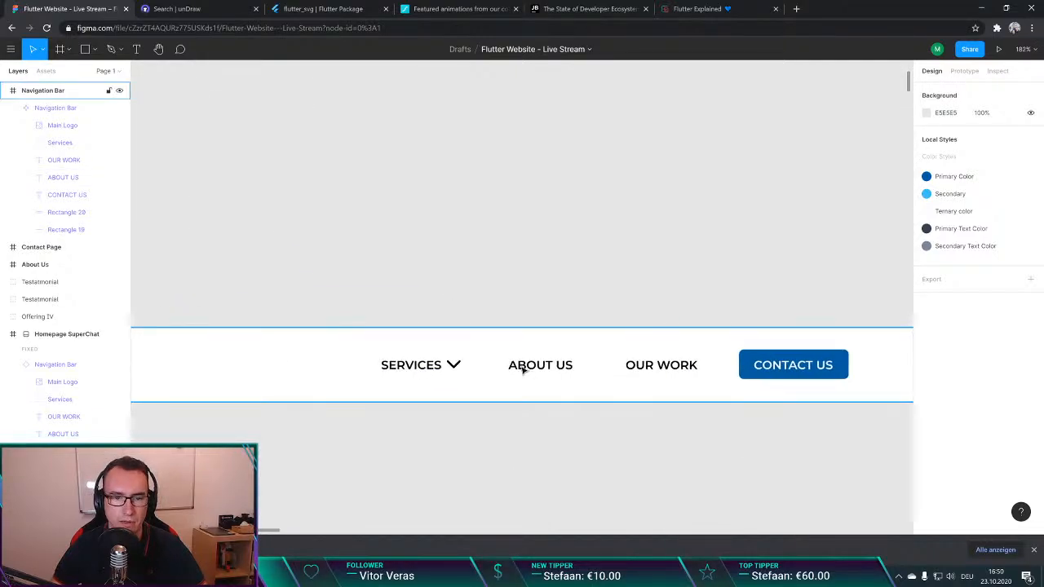
click(478, 365)
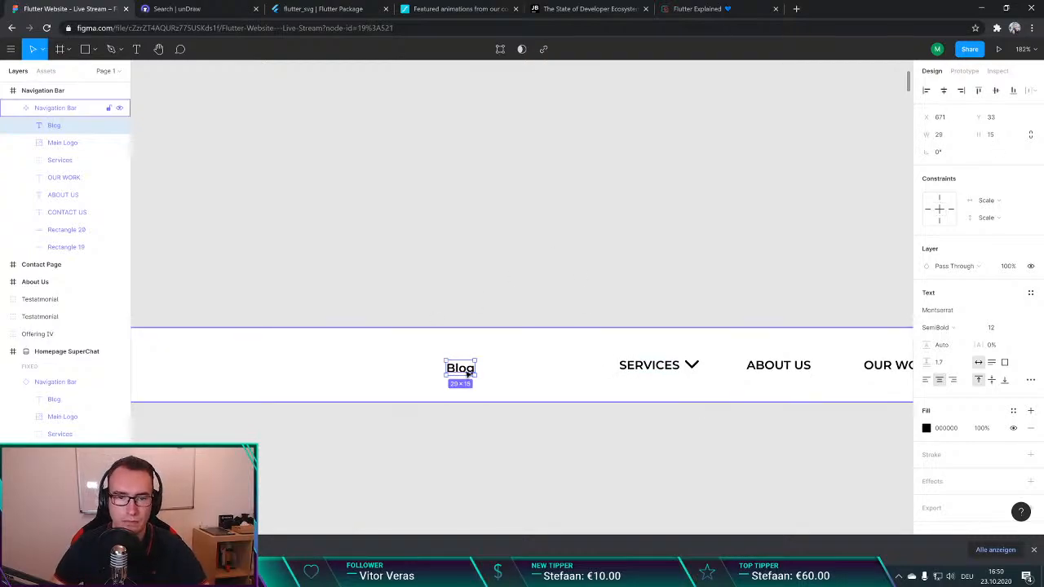
drag(462, 373, 566, 369)
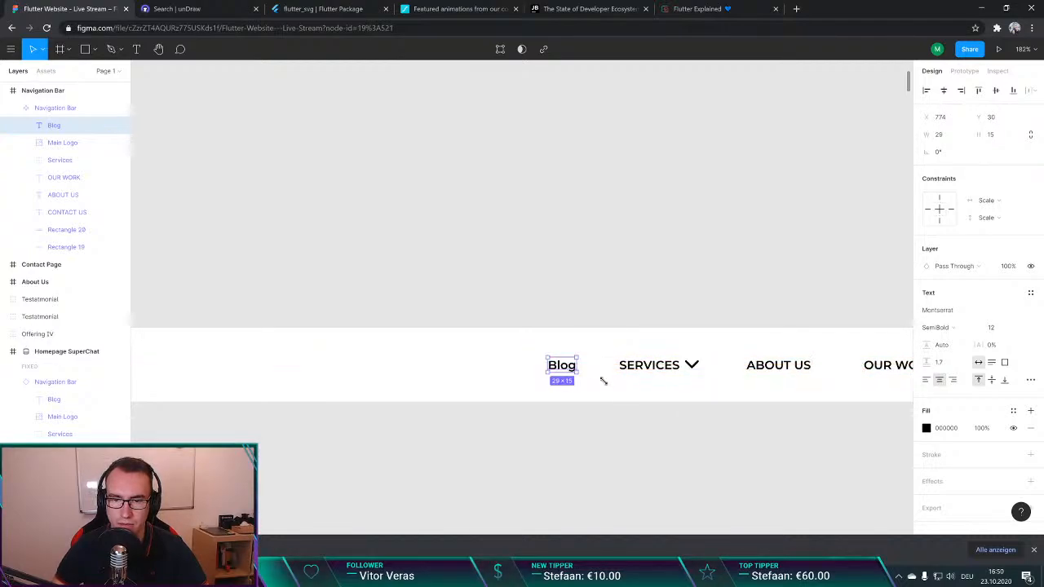
Step: Move Blog, SERVICES and ABOUT US together to the right, leaving a 43 px gap before OUR WORK
shift+click(652, 366)
shift+click(785, 368)
drag(786, 369, 806, 371)
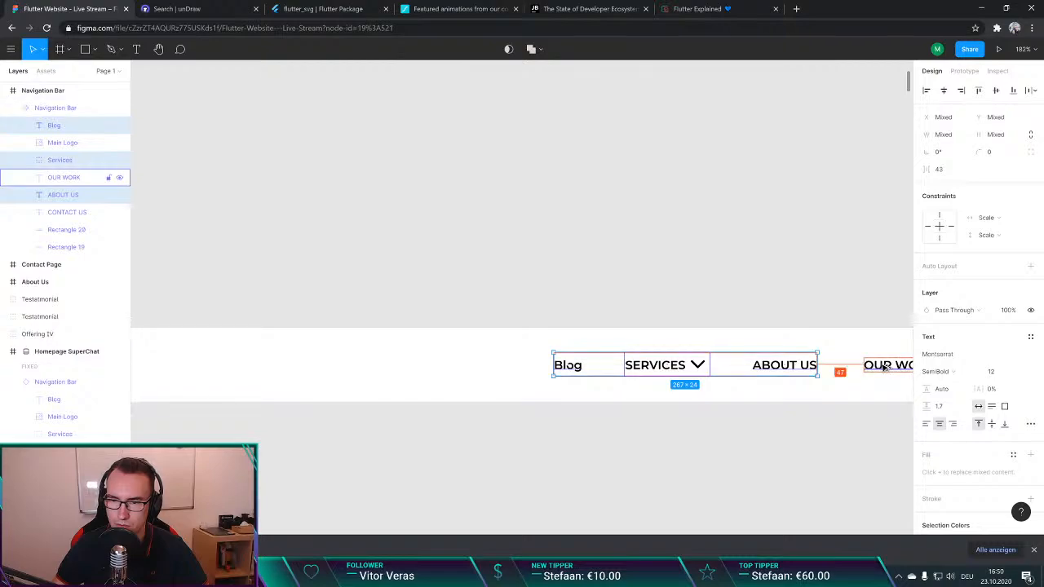
key(Right)
key(Right)
key(Right)
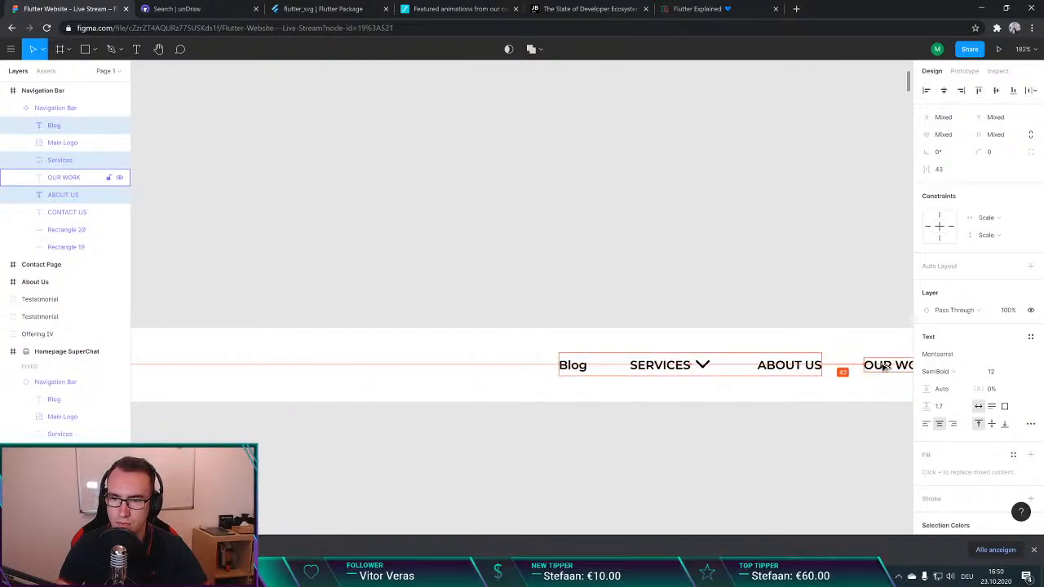
click(785, 247)
Step: Examine the item spacing in the Navigation Bar component and review the homepage designs below it
scroll(748, 252, down, 3)
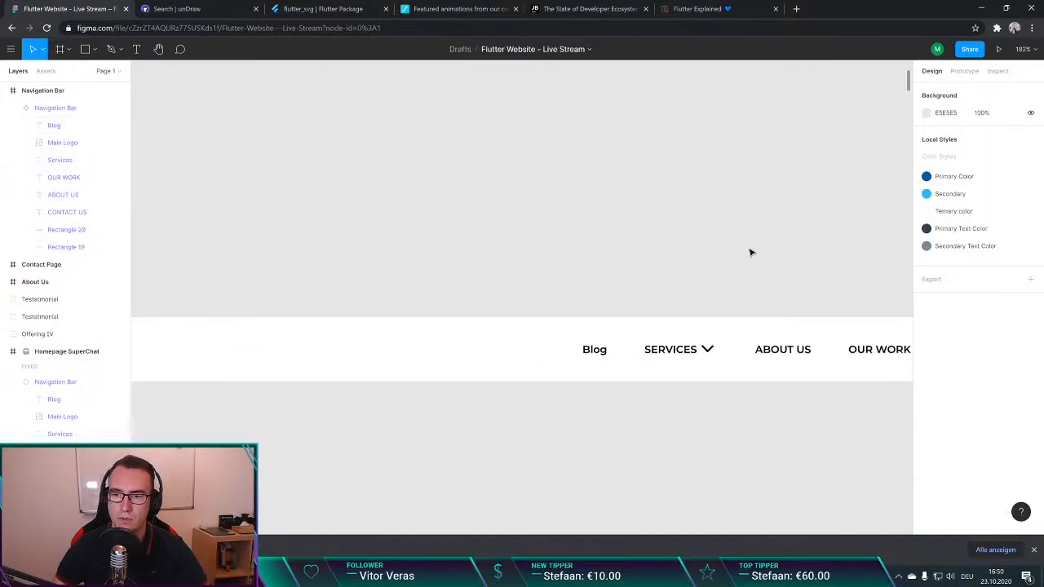
scroll(711, 355, right, 4)
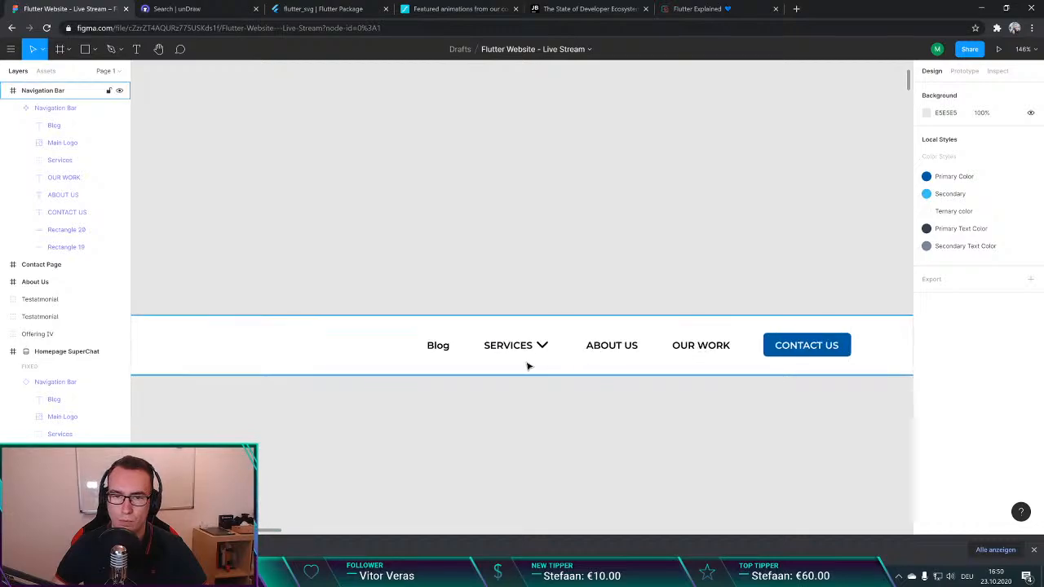
click(446, 348)
scroll(582, 378, down, 6)
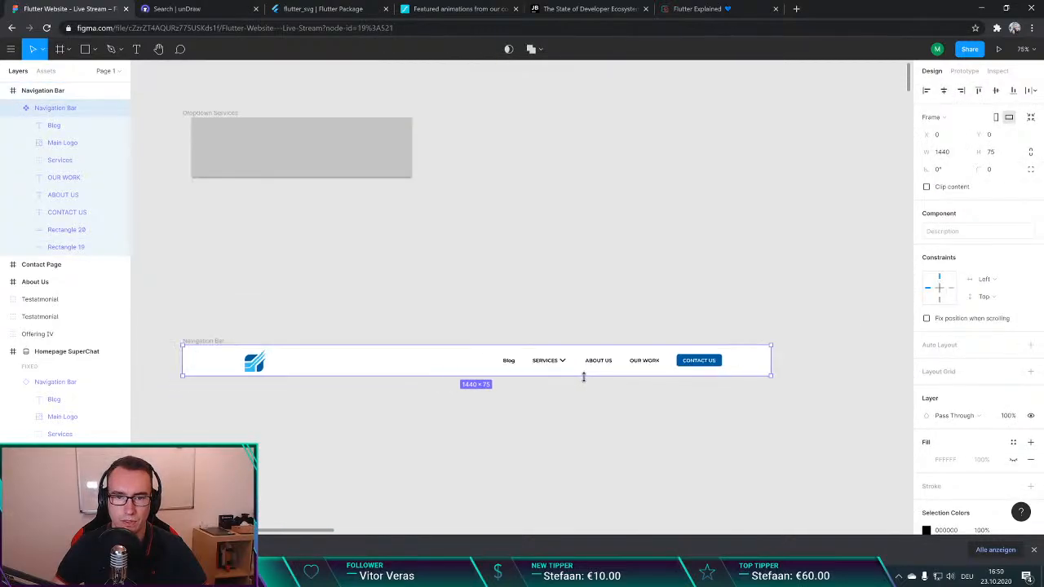
click(640, 438)
scroll(642, 423, down, 3)
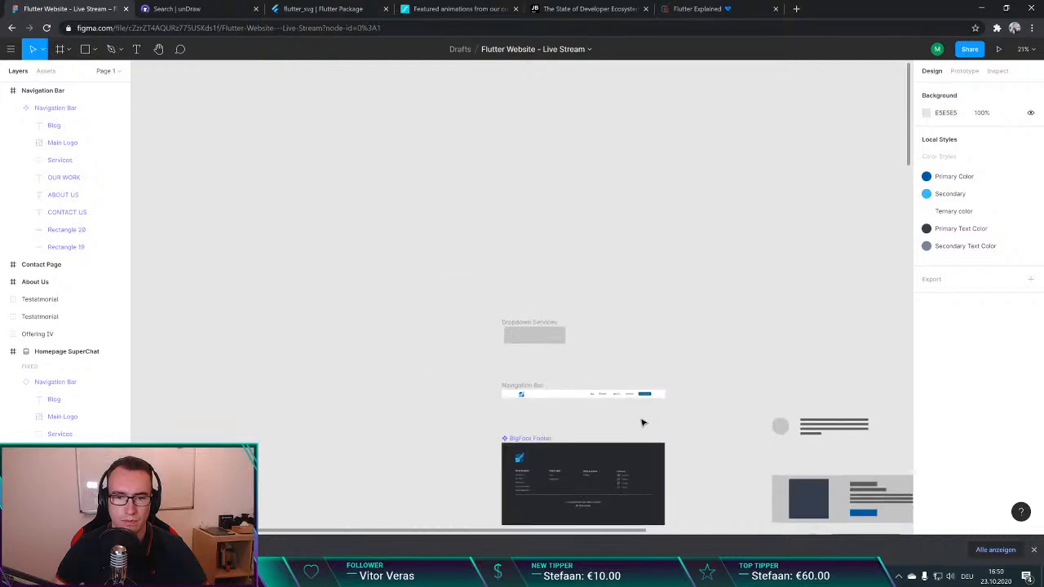
scroll(850, 466, down, 5)
scroll(776, 400, down, 3)
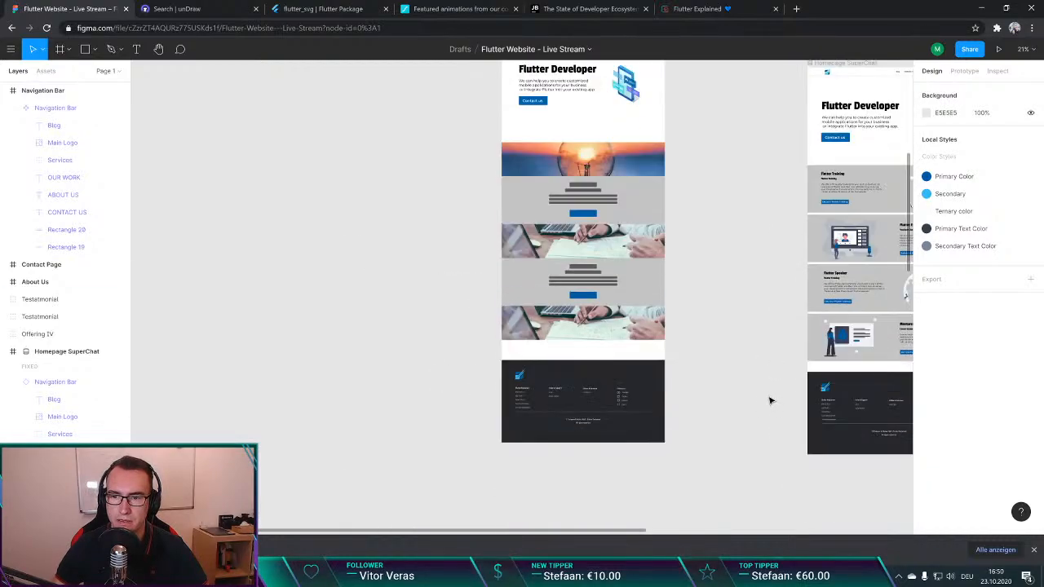
Step: Duplicate the Homepage SuperChat frame and place the copy to the right of the original at X -777, Y -1506
scroll(772, 399, right, 5)
scroll(688, 379, right, 5)
scroll(598, 265, up, 3)
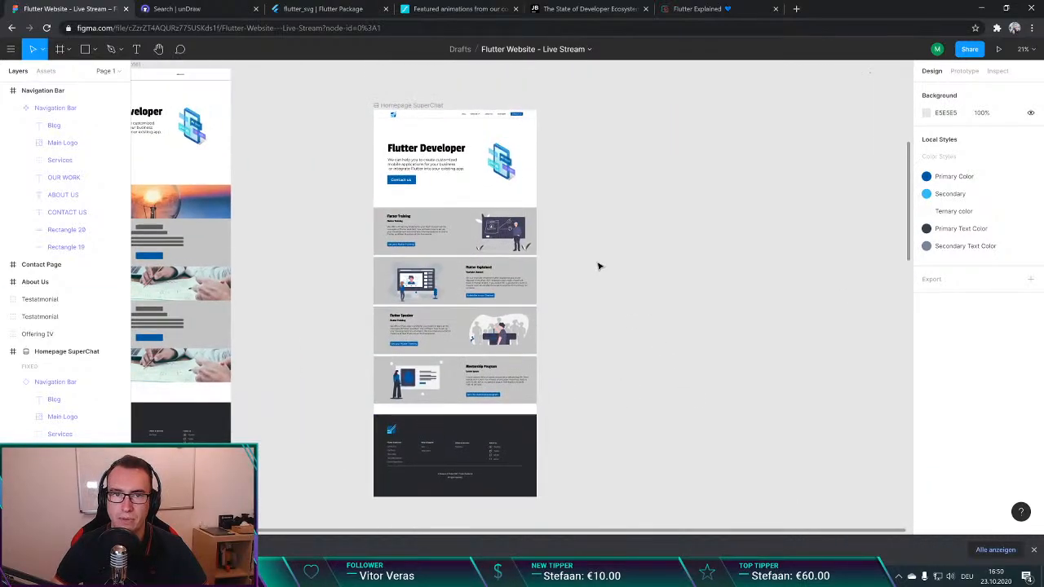
click(415, 175)
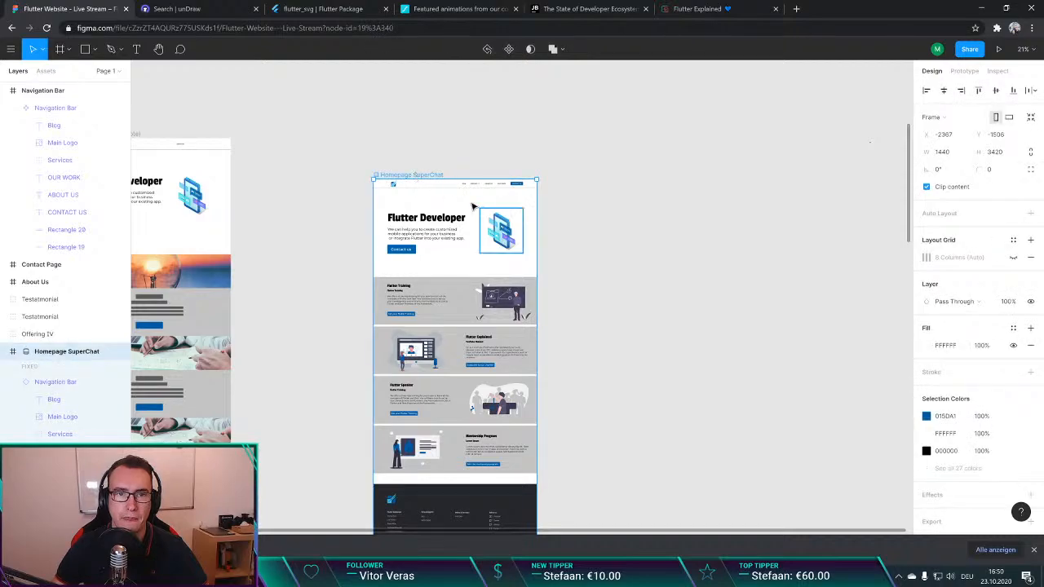
key(ctrl+v)
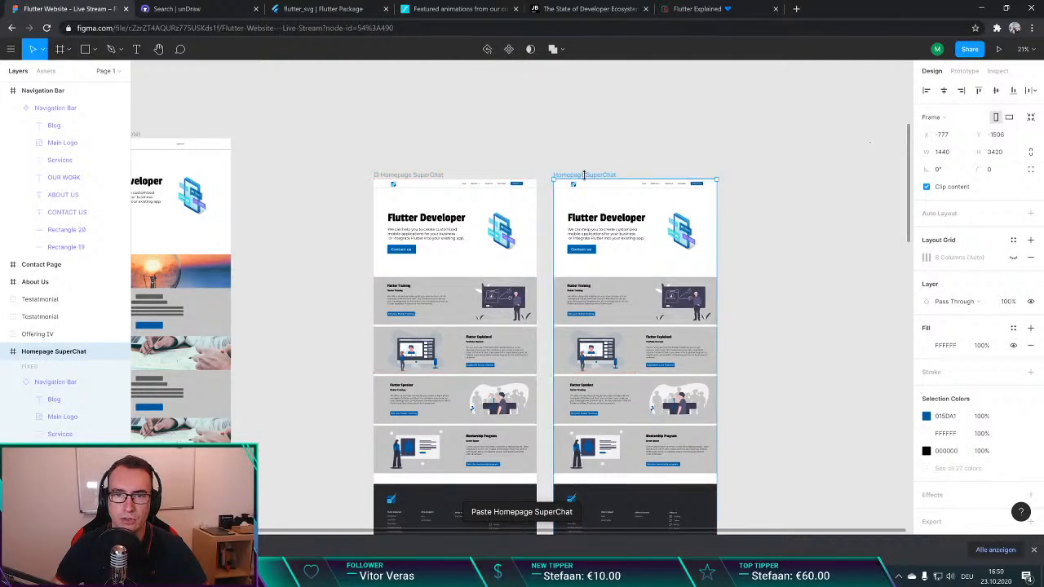
Step: Rename the duplicated Homepage SuperChat frame as "Blog Page"
click(607, 156)
click(601, 177)
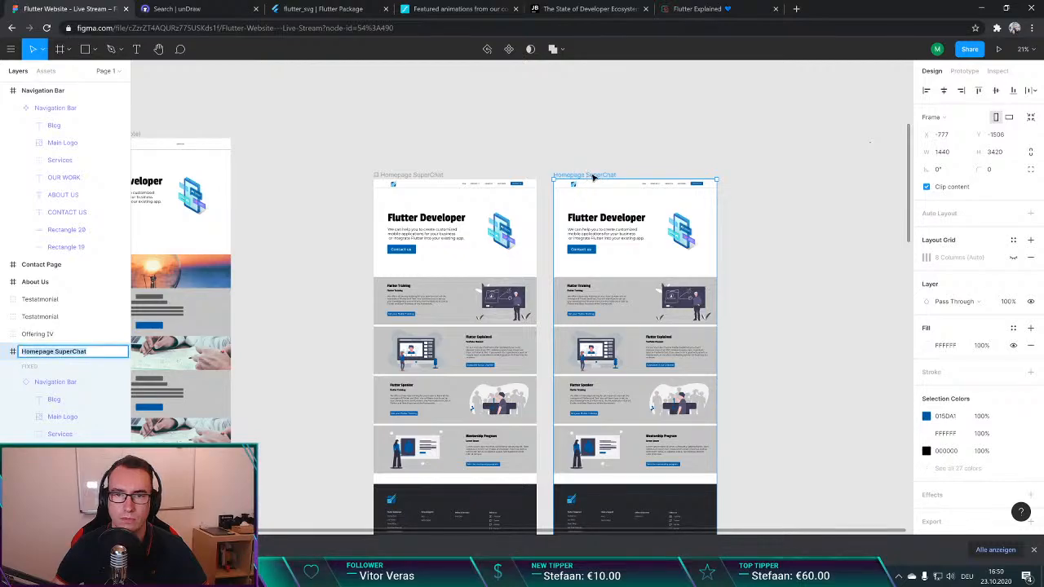
right_click(593, 177)
key(Escape)
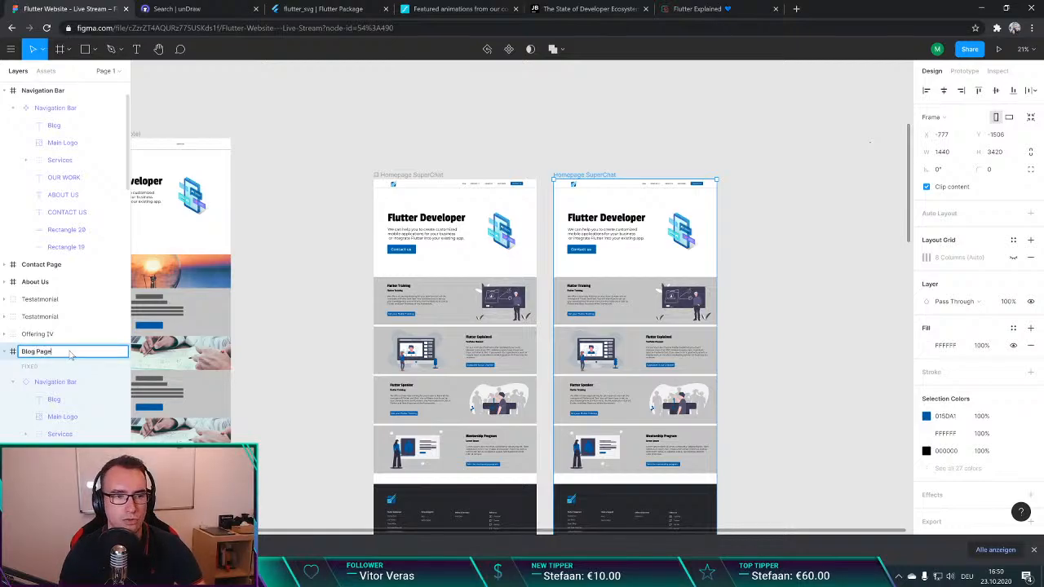
key(Return)
click(747, 120)
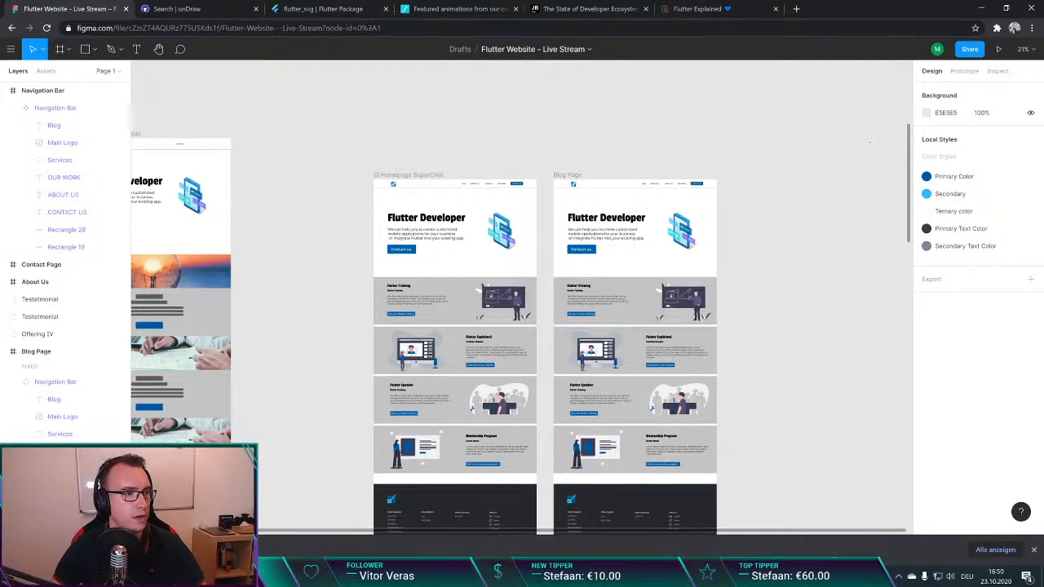
click(733, 205)
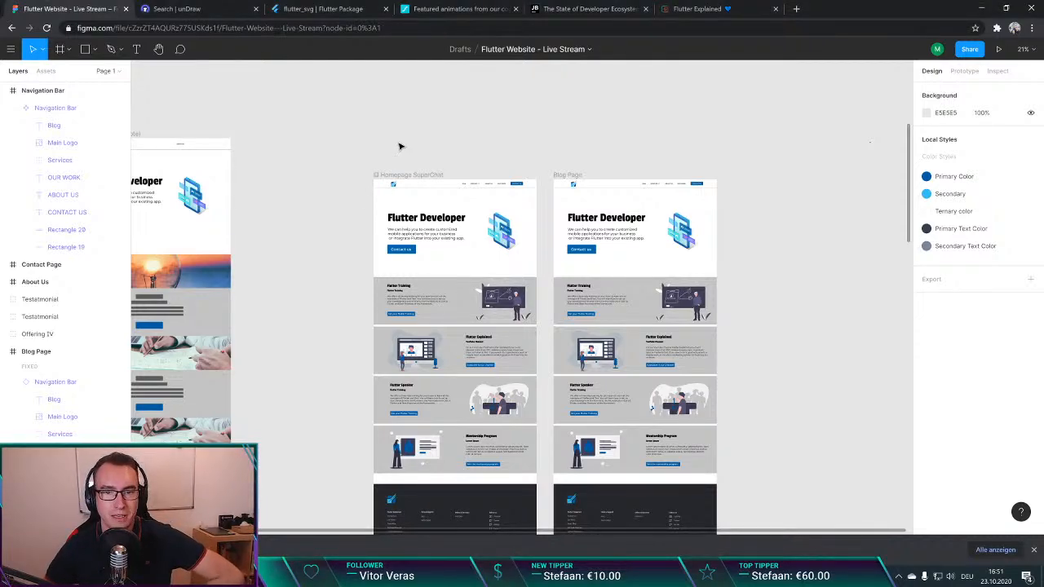
scroll(400, 146, down, 1)
scroll(343, 145, down, 2)
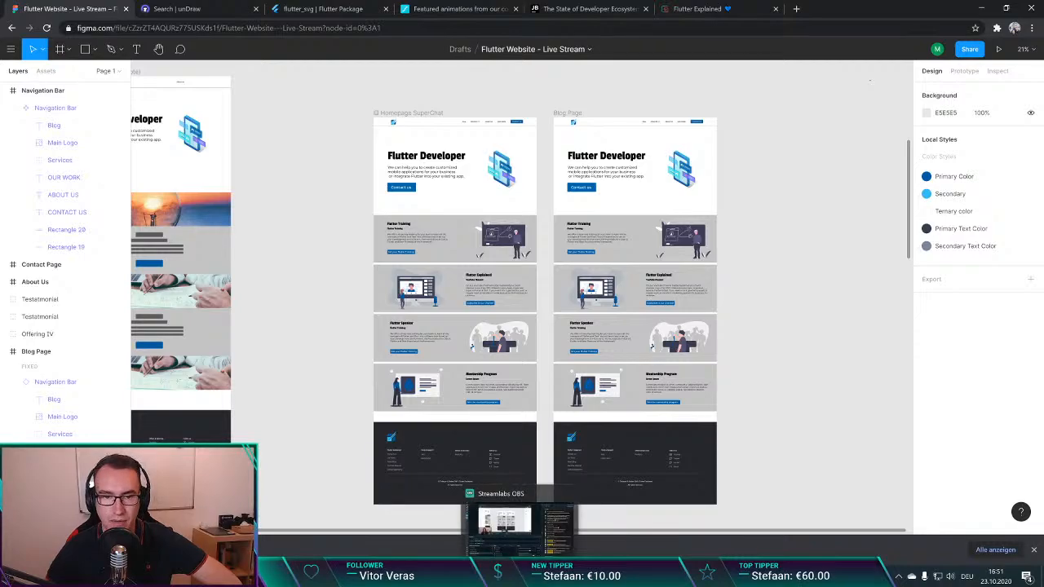
click(520, 575)
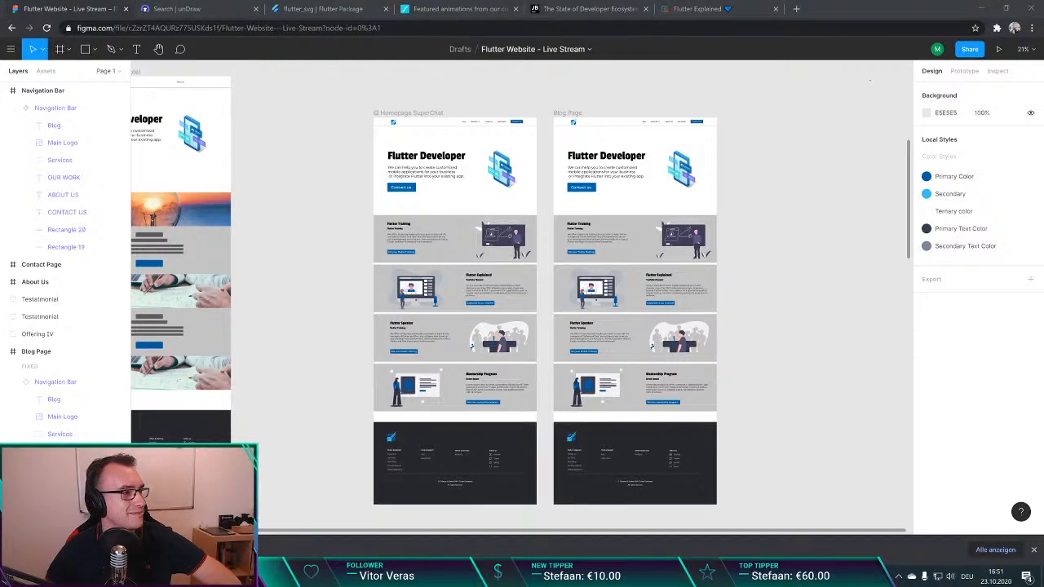